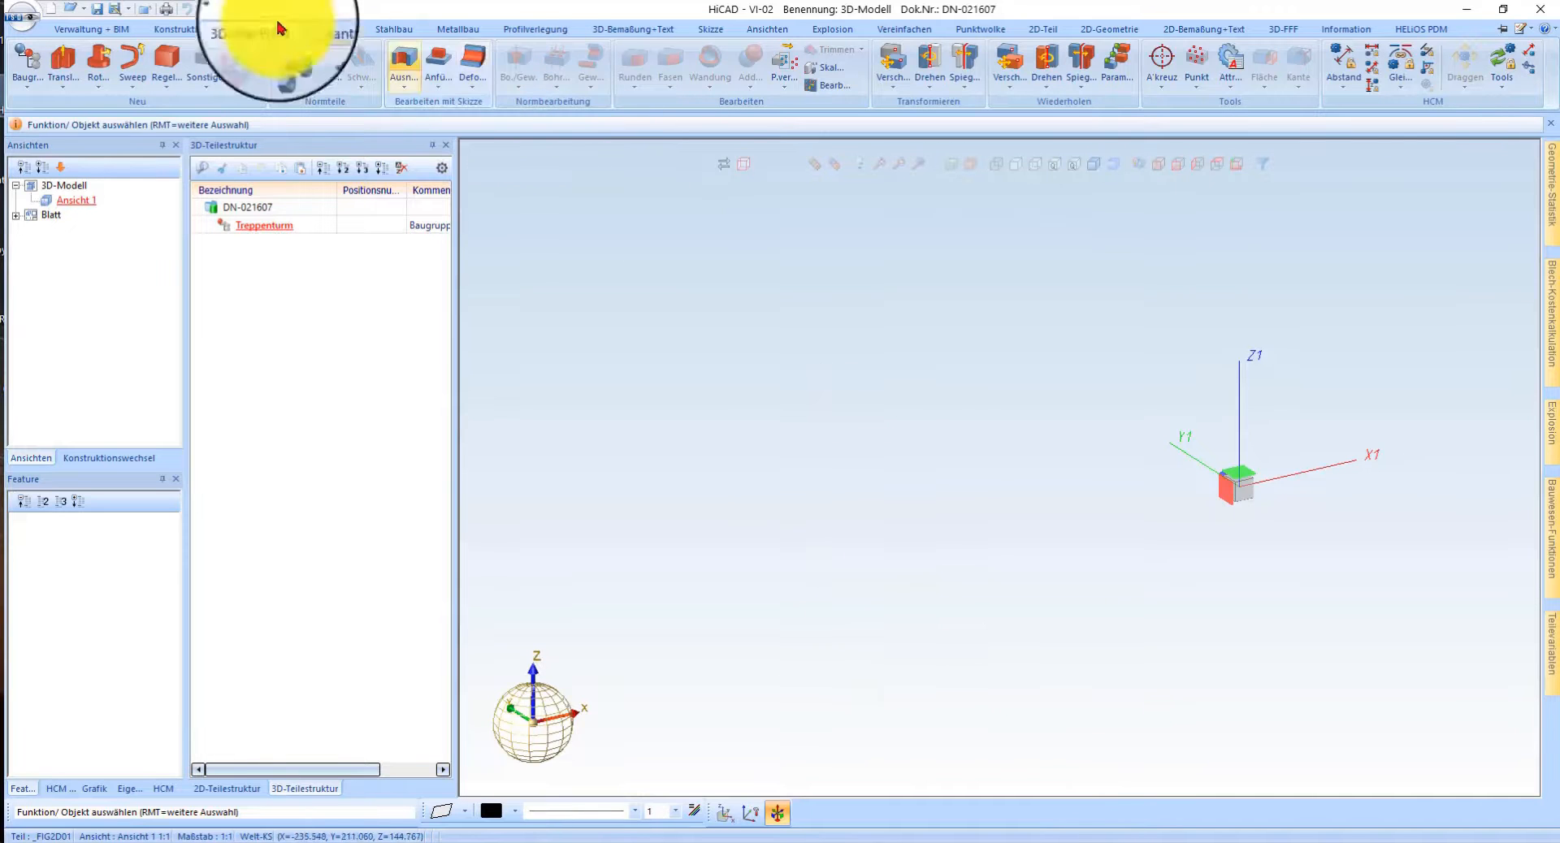
- Create a cuboid named Fundament with its insertion point at absolute coordinates 0, 0, 0
left_click(155, 63)
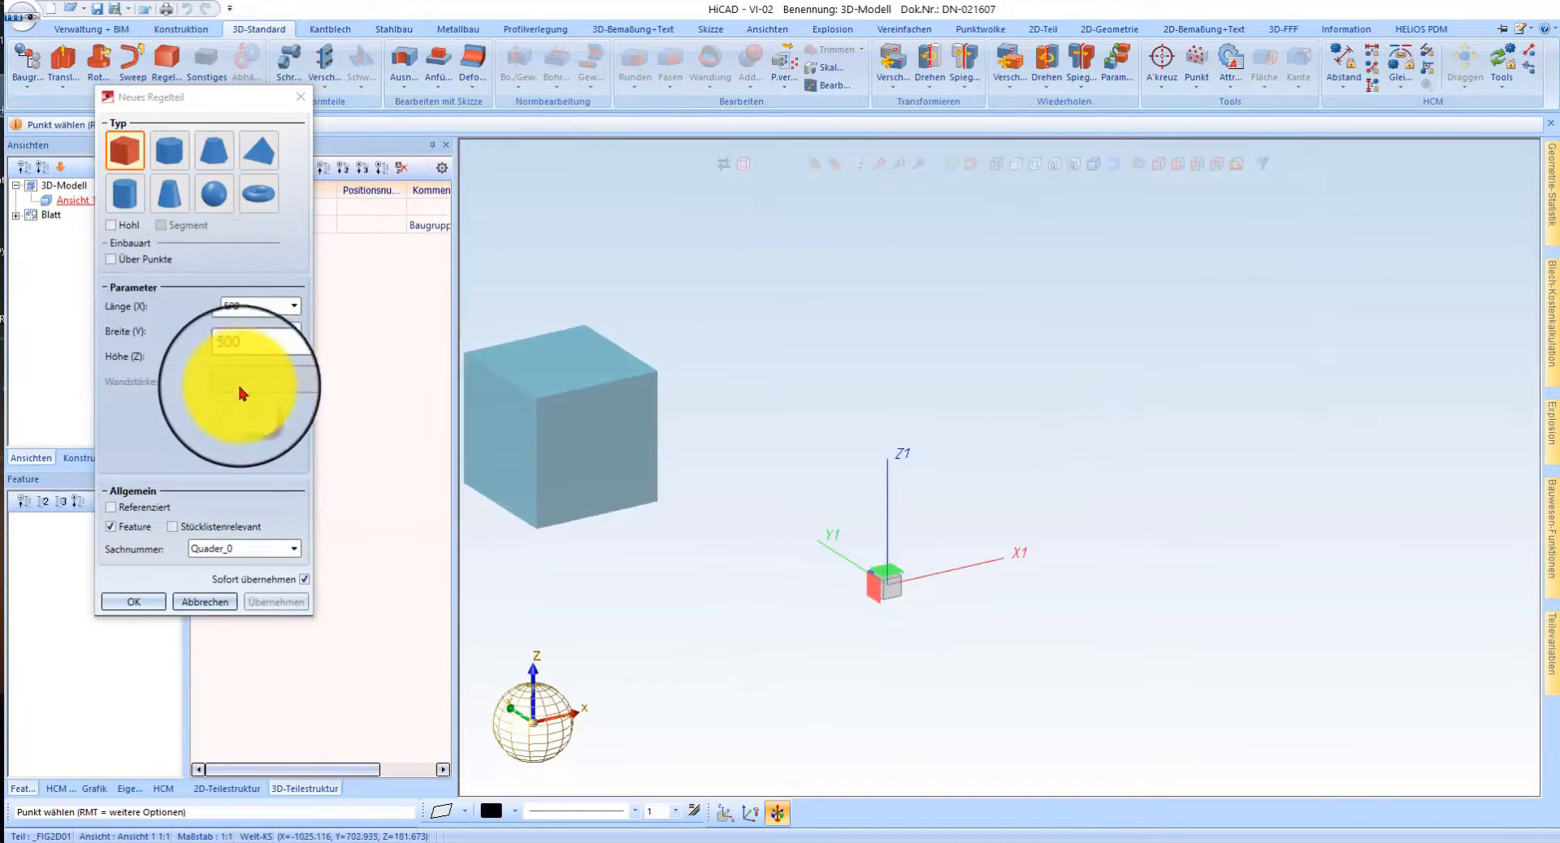
double_click(244, 553)
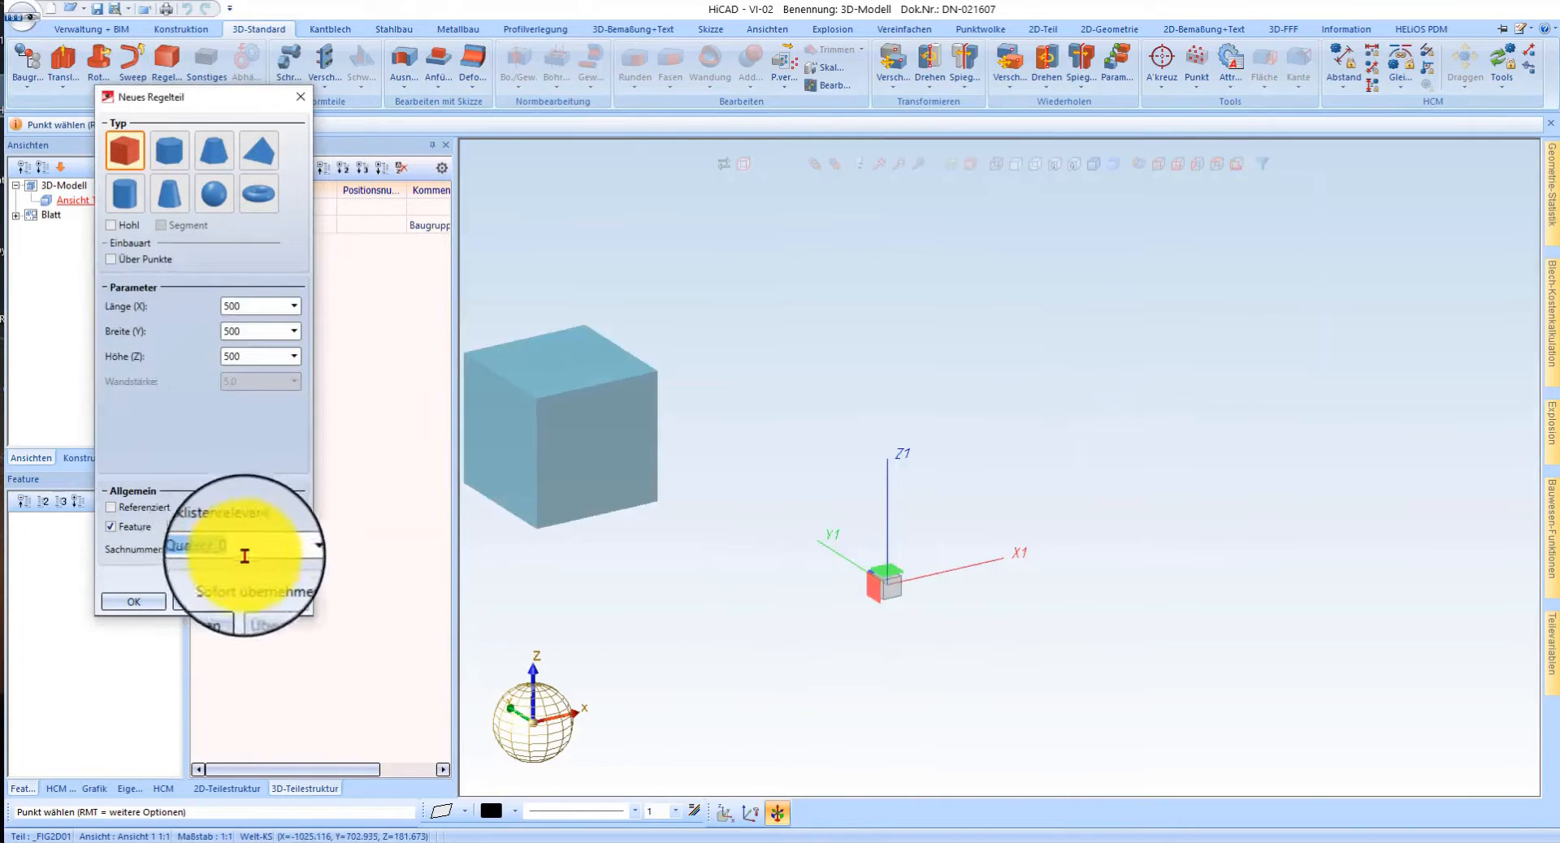
type("Fund")
type("ament")
type("a0 0 0")
key("Return")
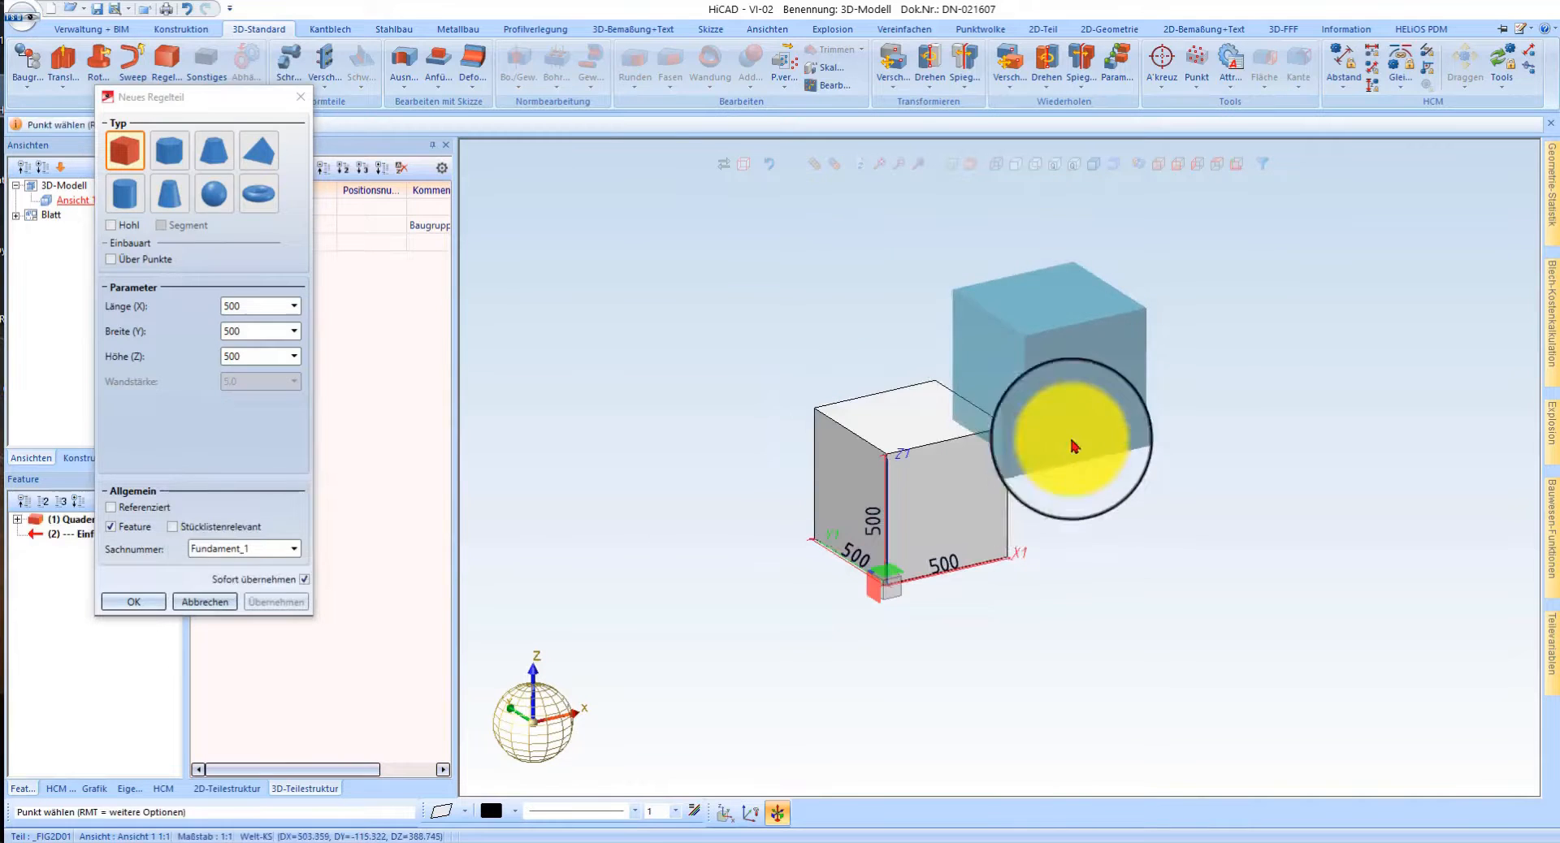
key("Escape")
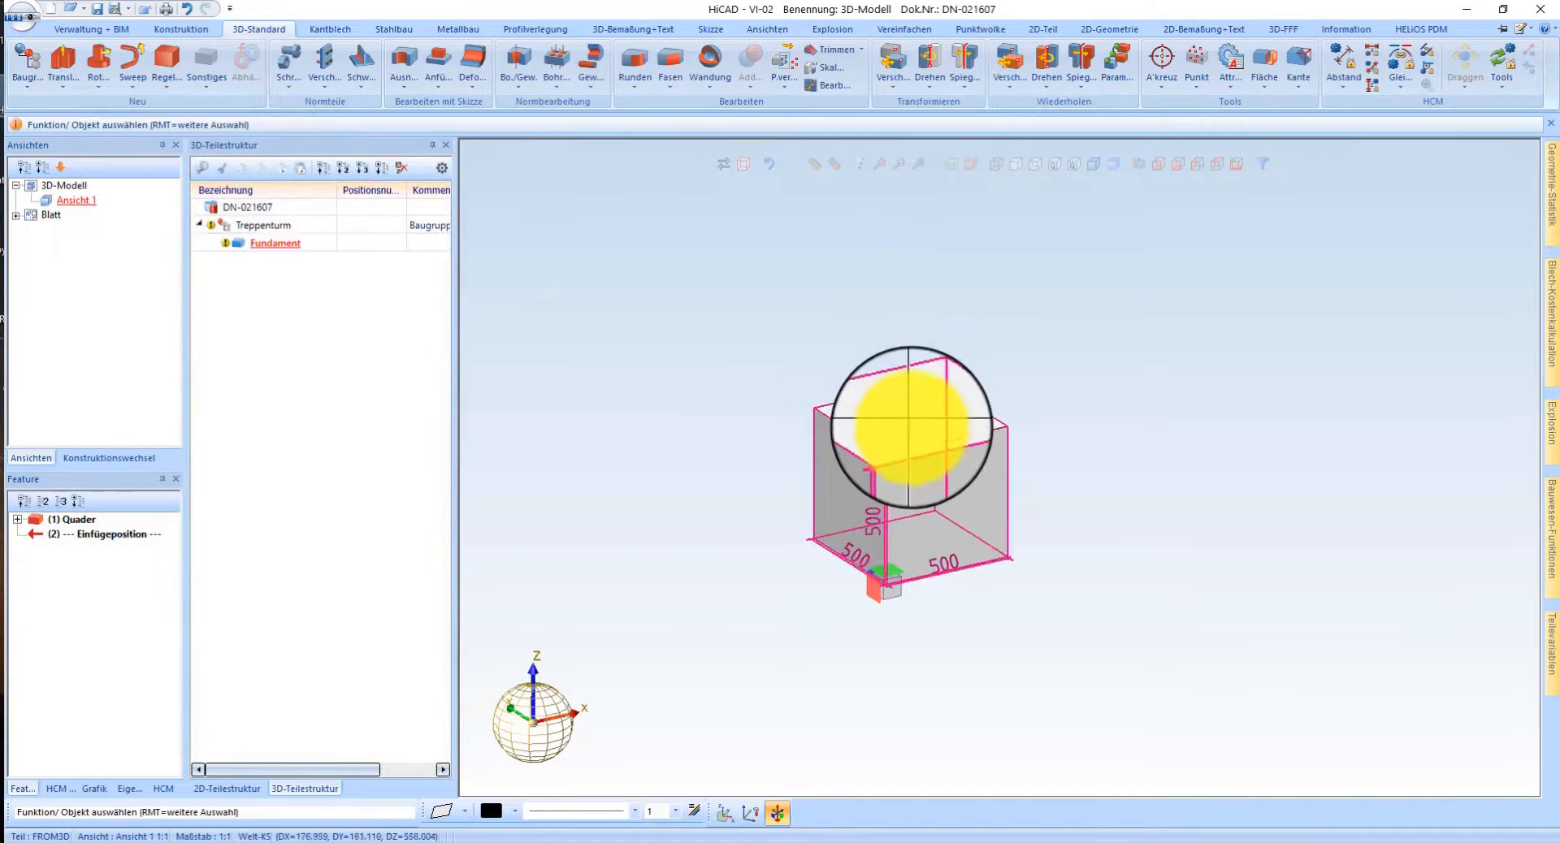
- Move the Fundament block downward along its vertical edge by the edge length of 500 plus 150 mm
right_click(912, 428)
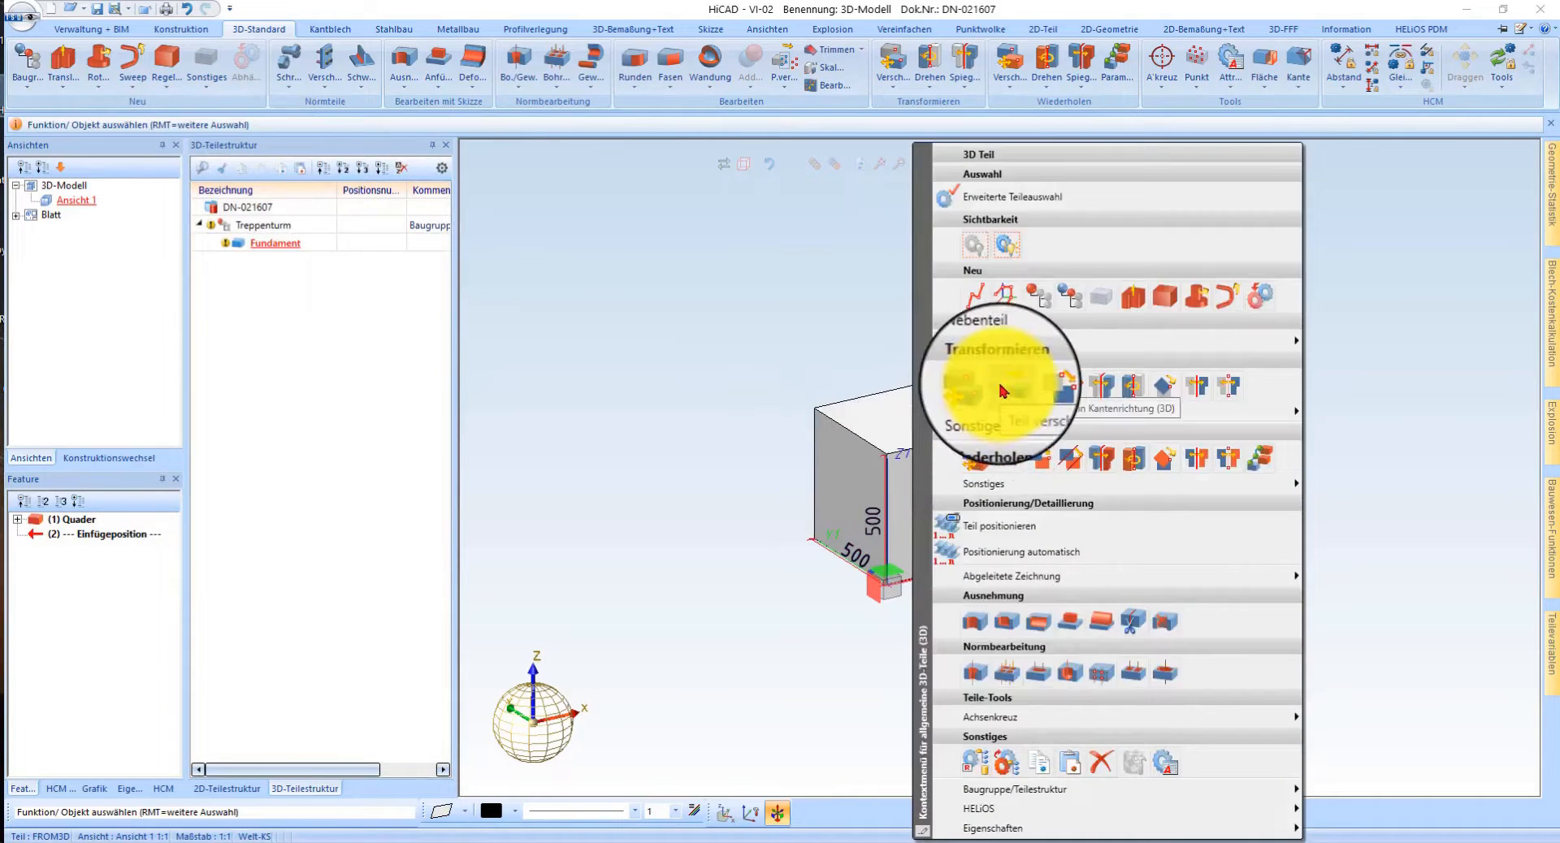
left_click(993, 404)
left_click(890, 488)
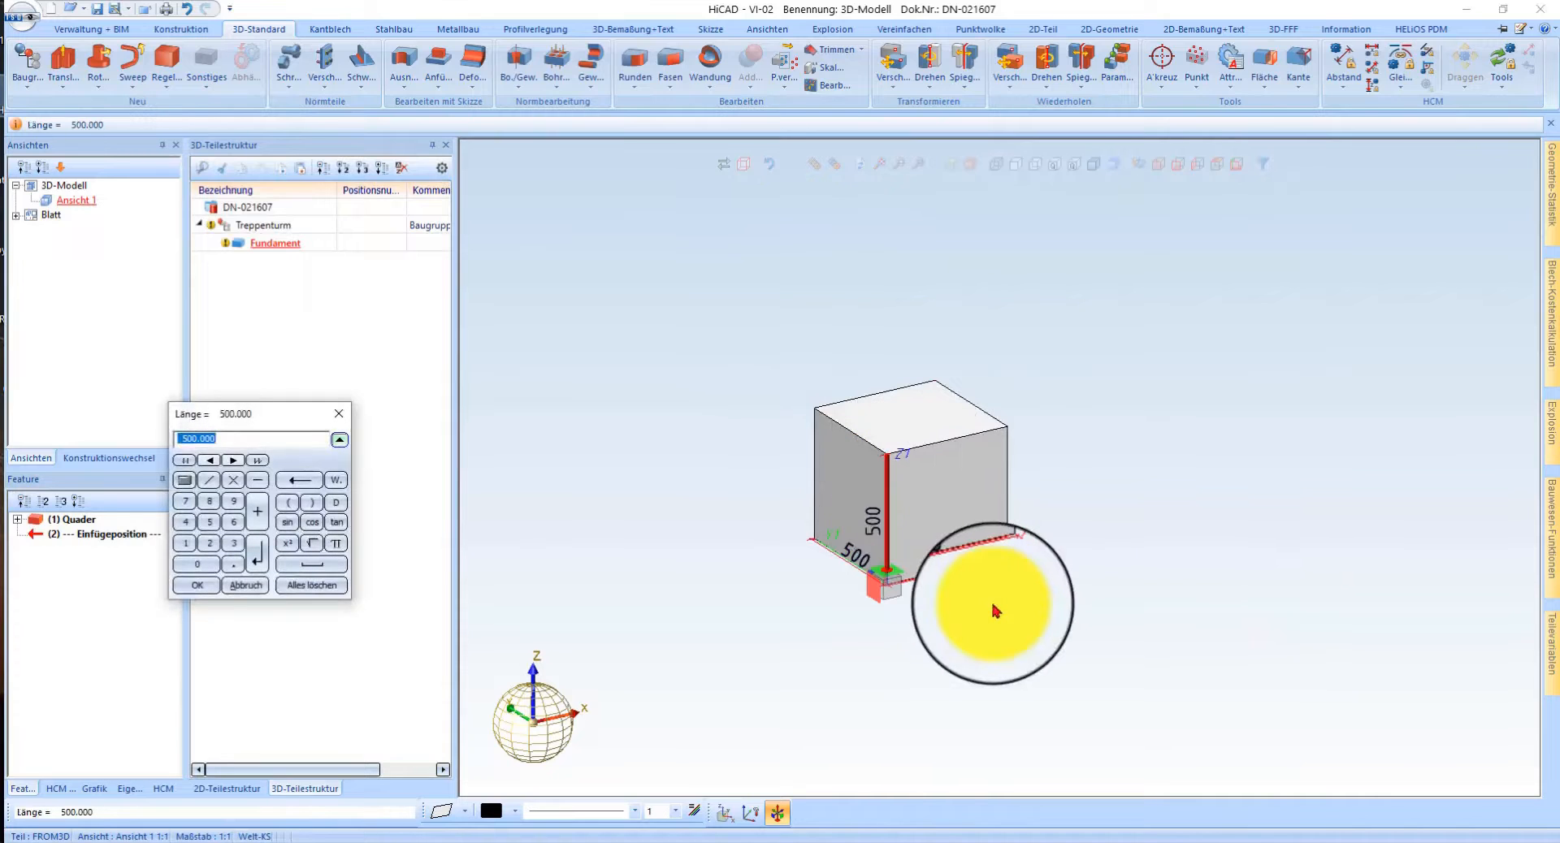
type("+150")
key("Return")
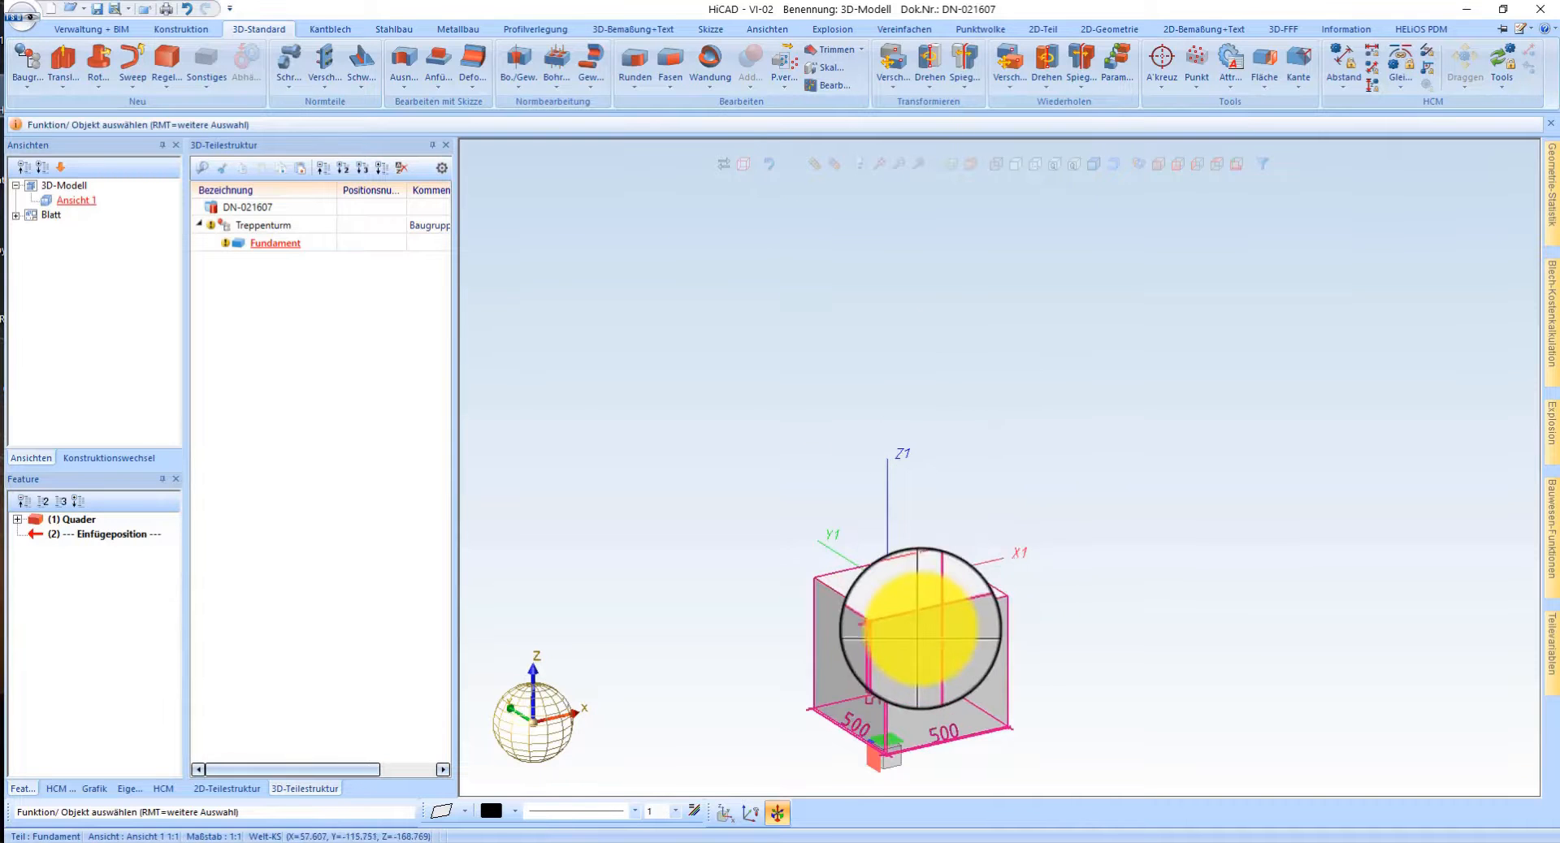
- Make the Treppenturm assembly active and look over the commands for creating a new subassembly
right_click(270, 227)
mouse_move(356, 355)
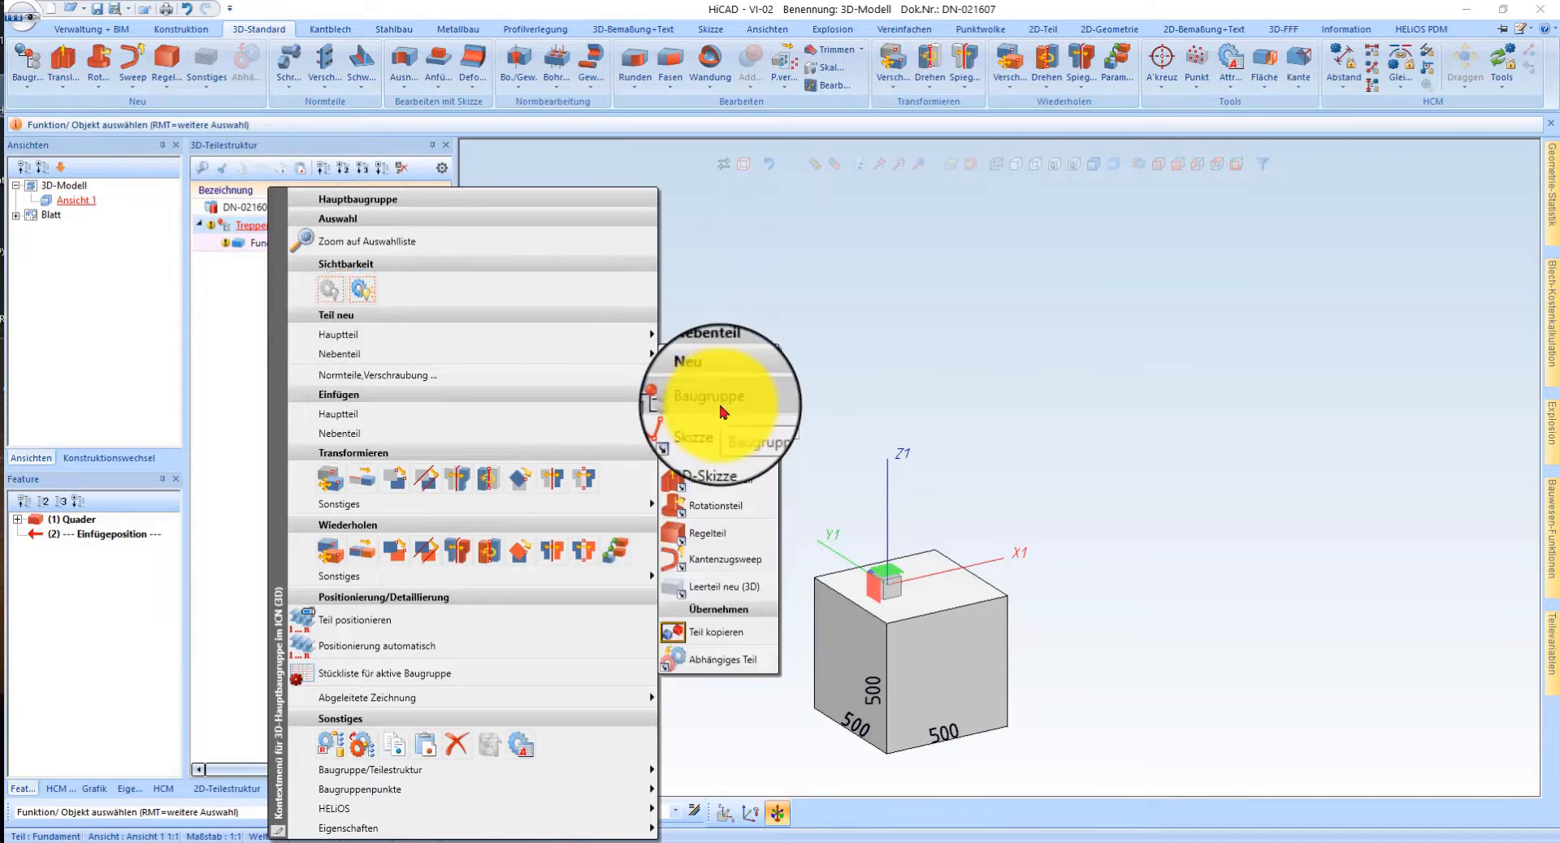
left_click(783, 236)
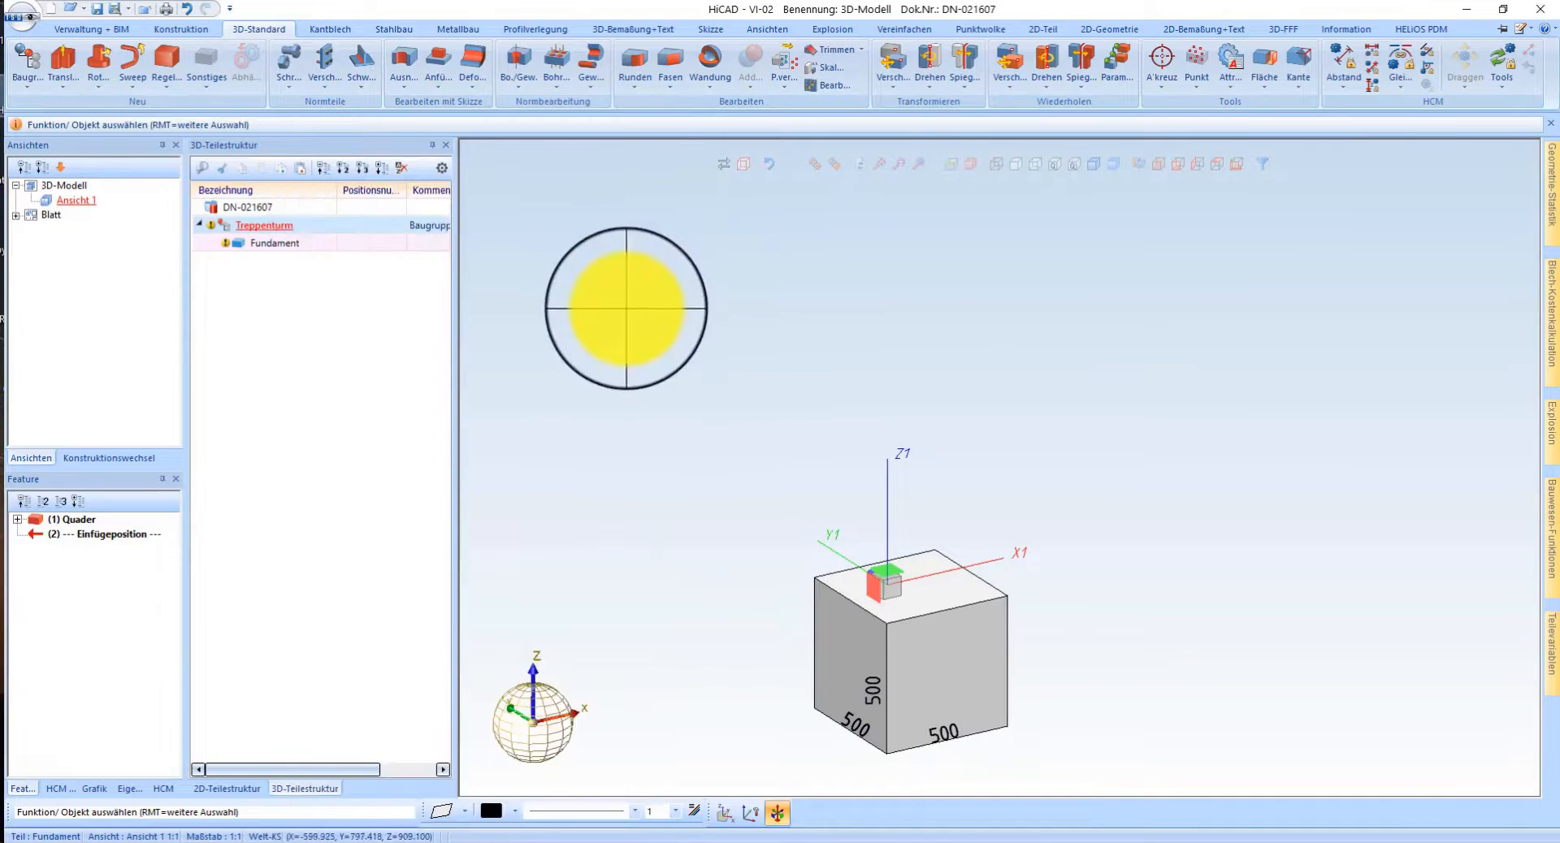
right_click(624, 285)
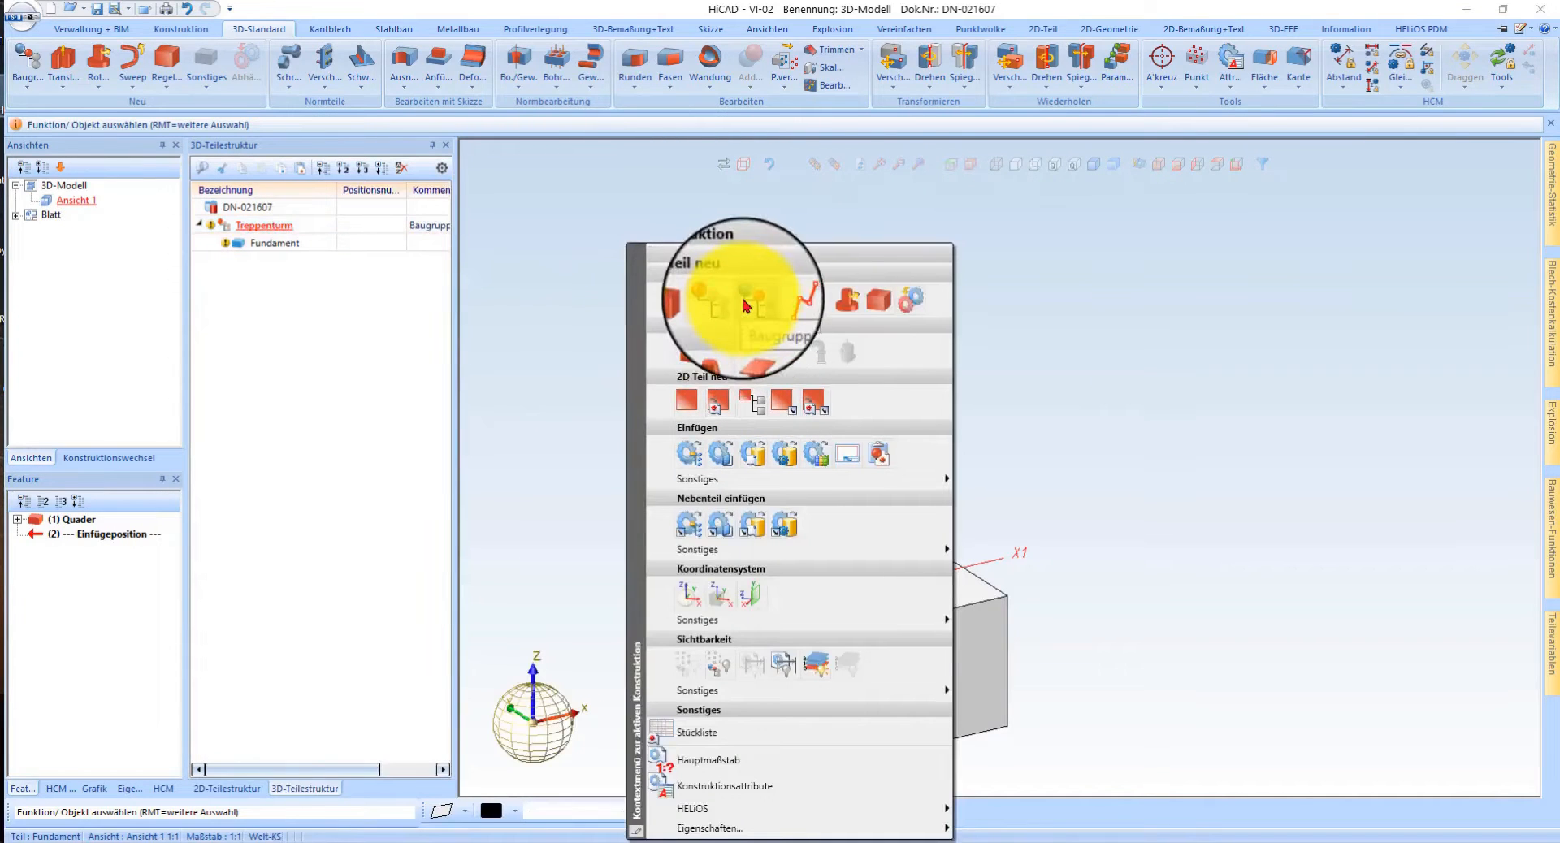
left_click(1038, 248)
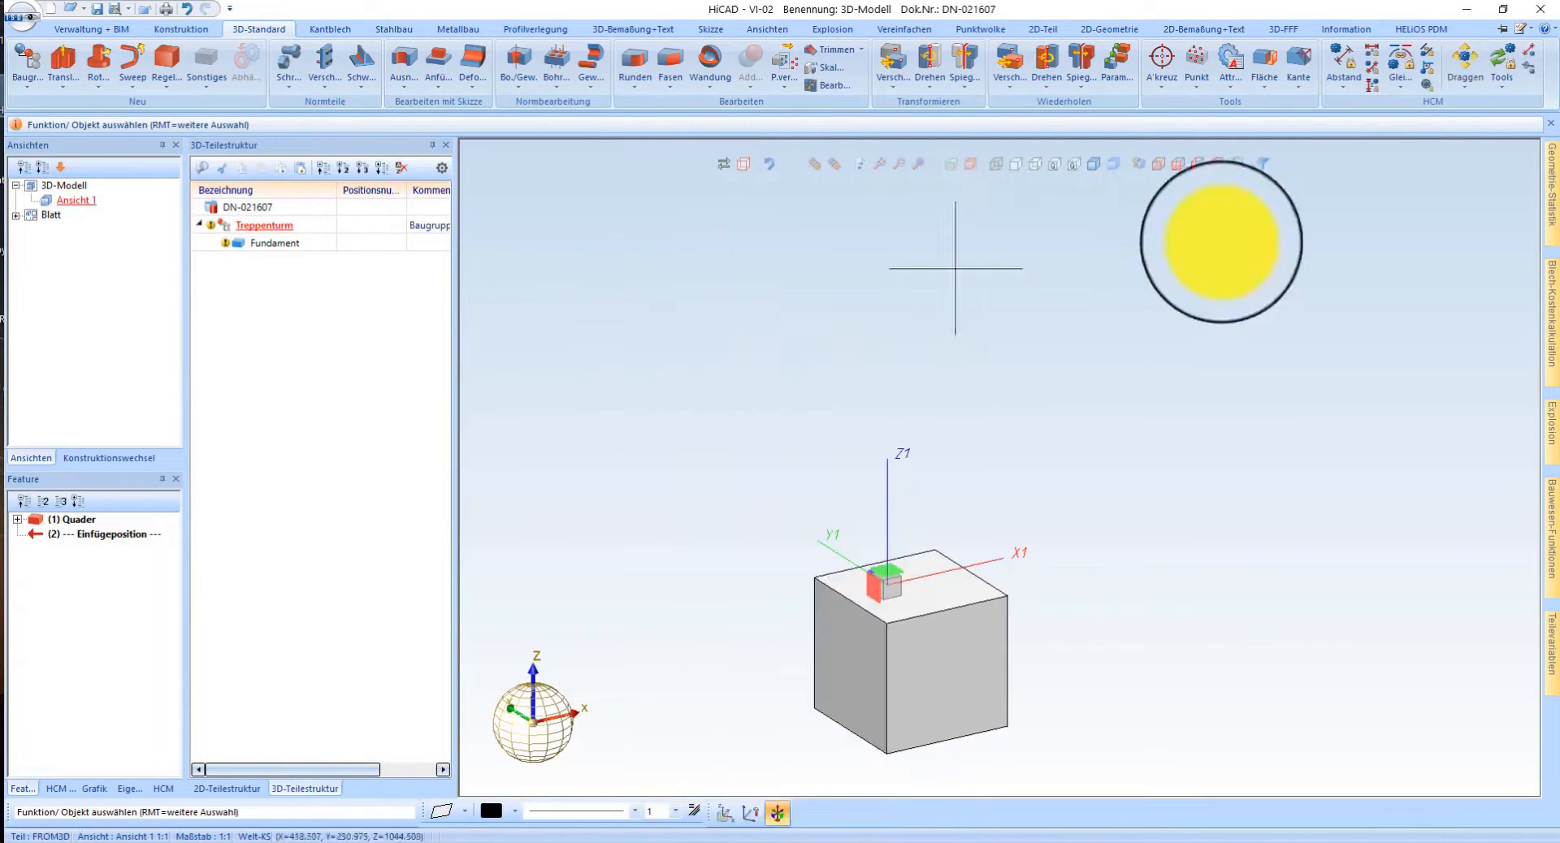
- Try assigning the shortcut B to the 3D-Standard command Baugruppe neu (3D) in the user interface customization
left_click(1521, 29)
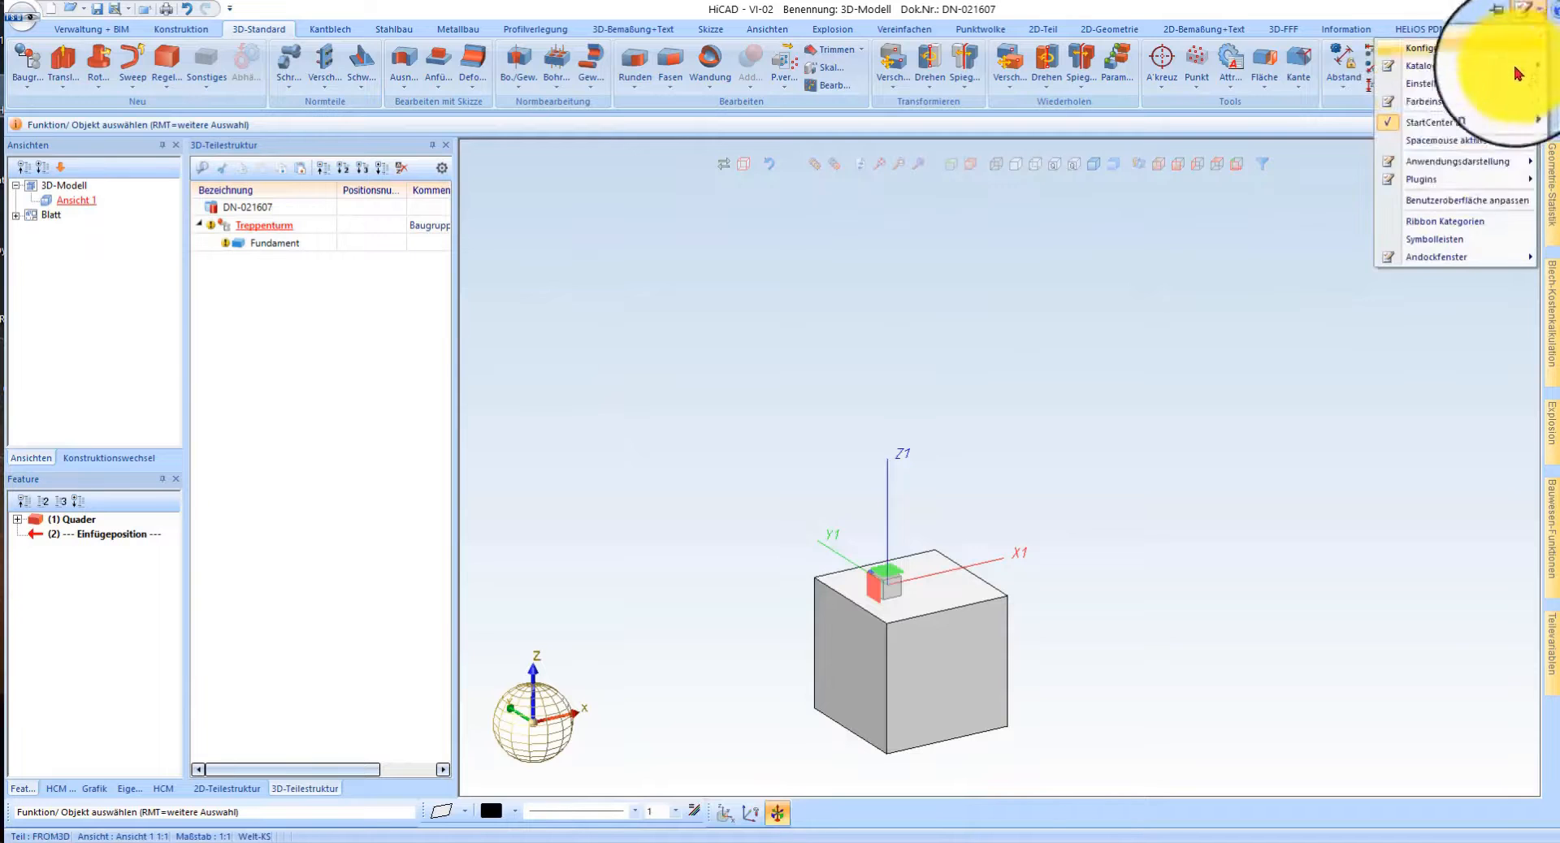
left_click(1457, 210)
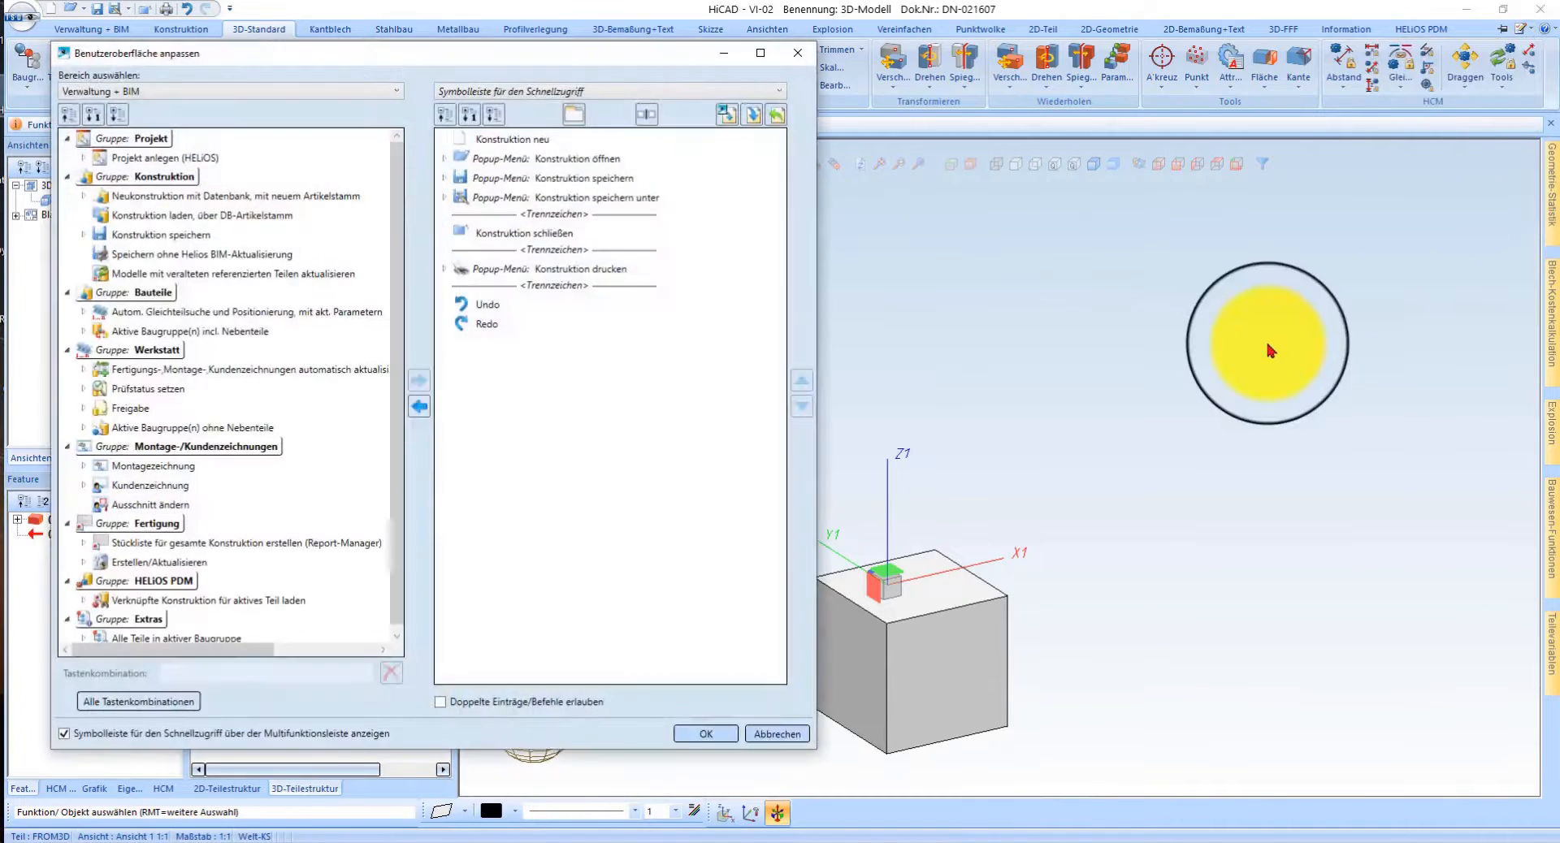
left_click(134, 92)
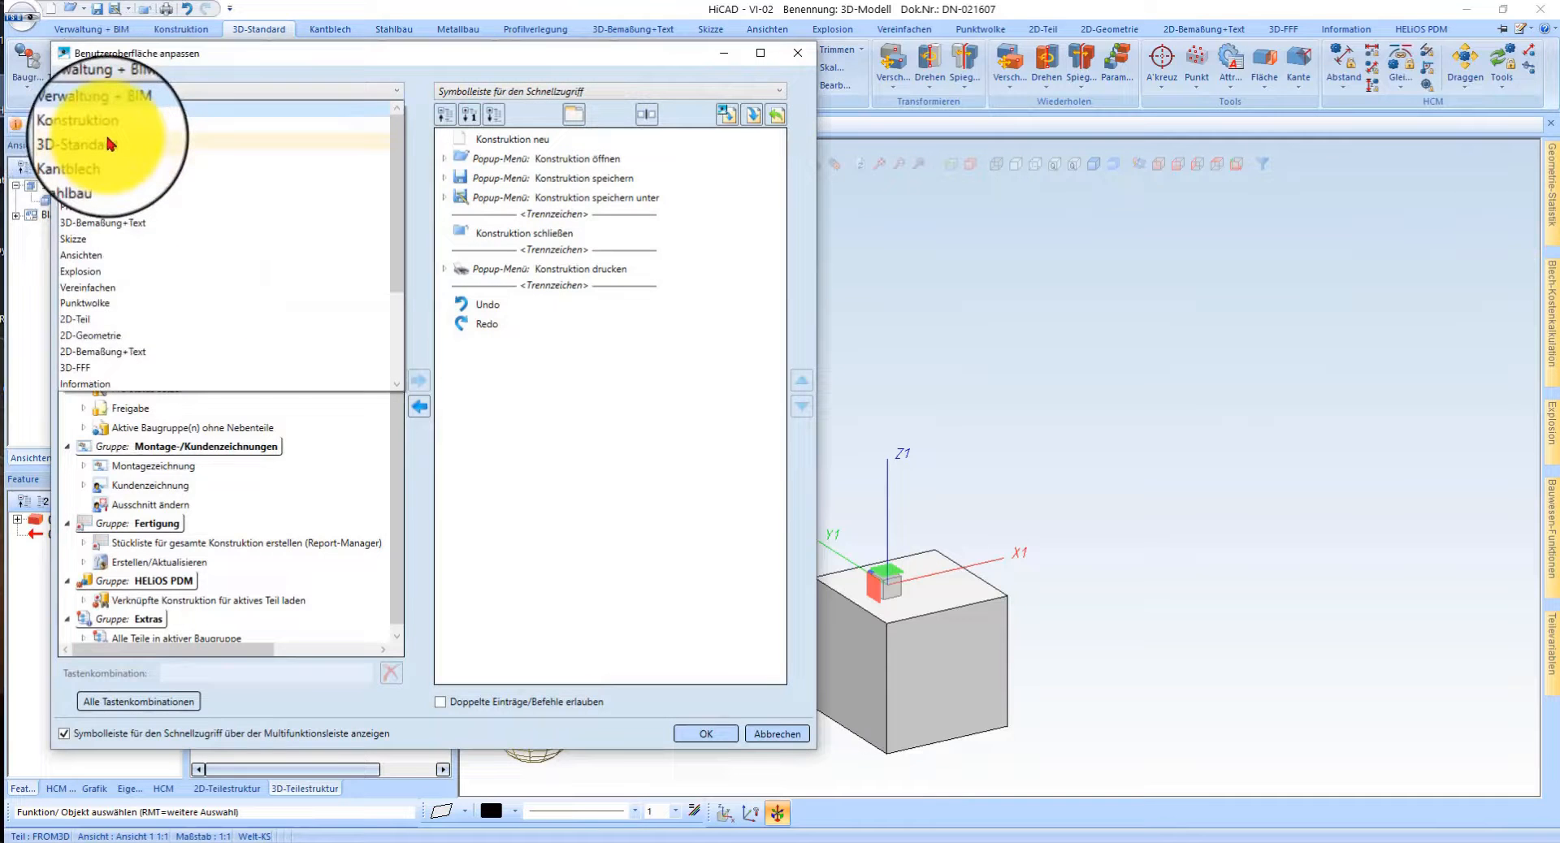
left_click(106, 137)
left_click(155, 158)
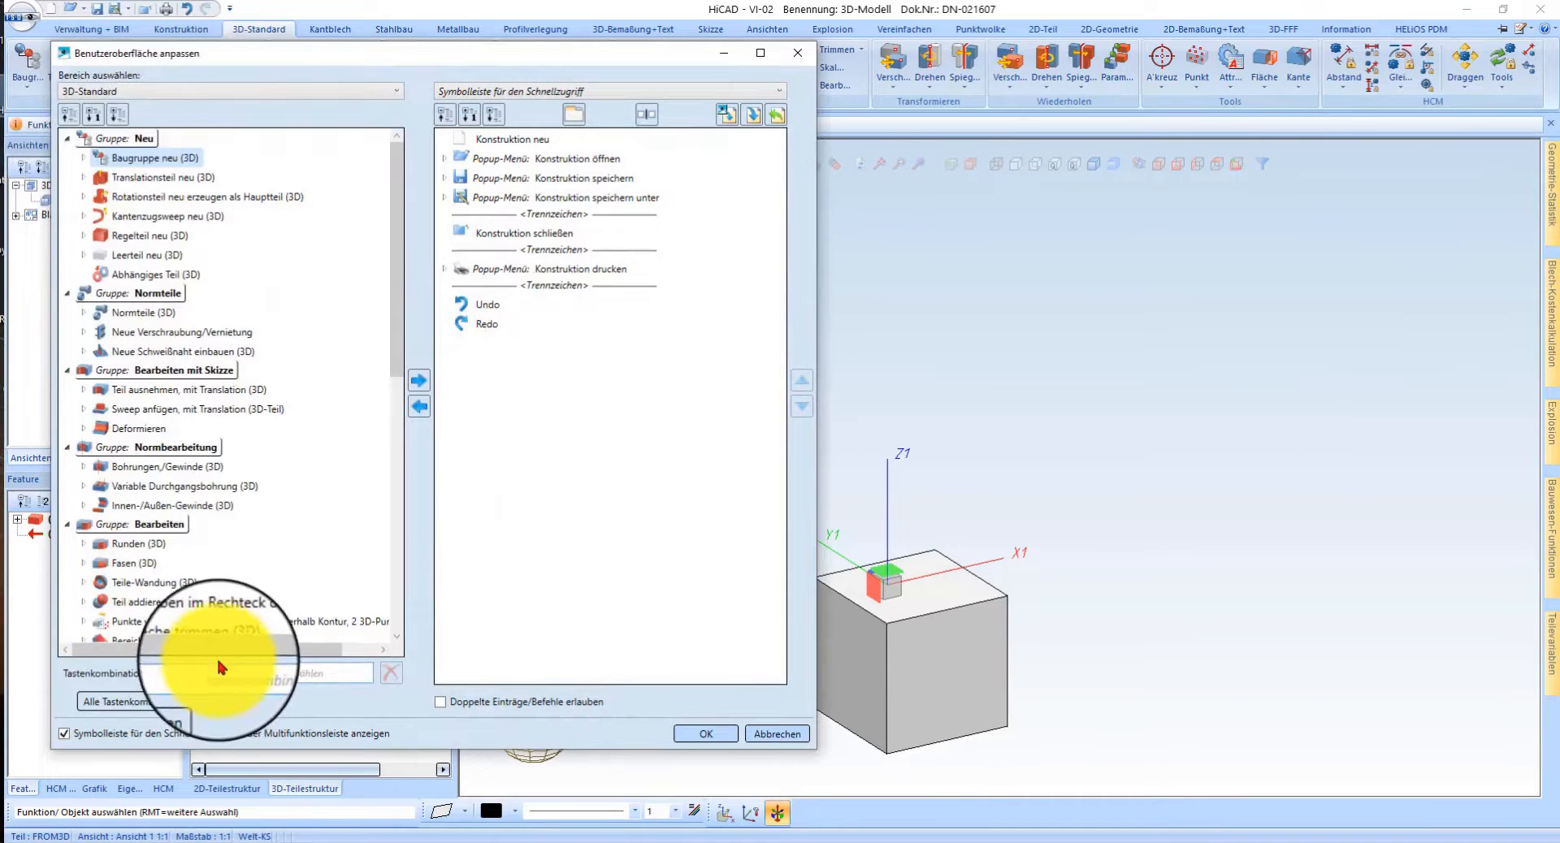
key("b")
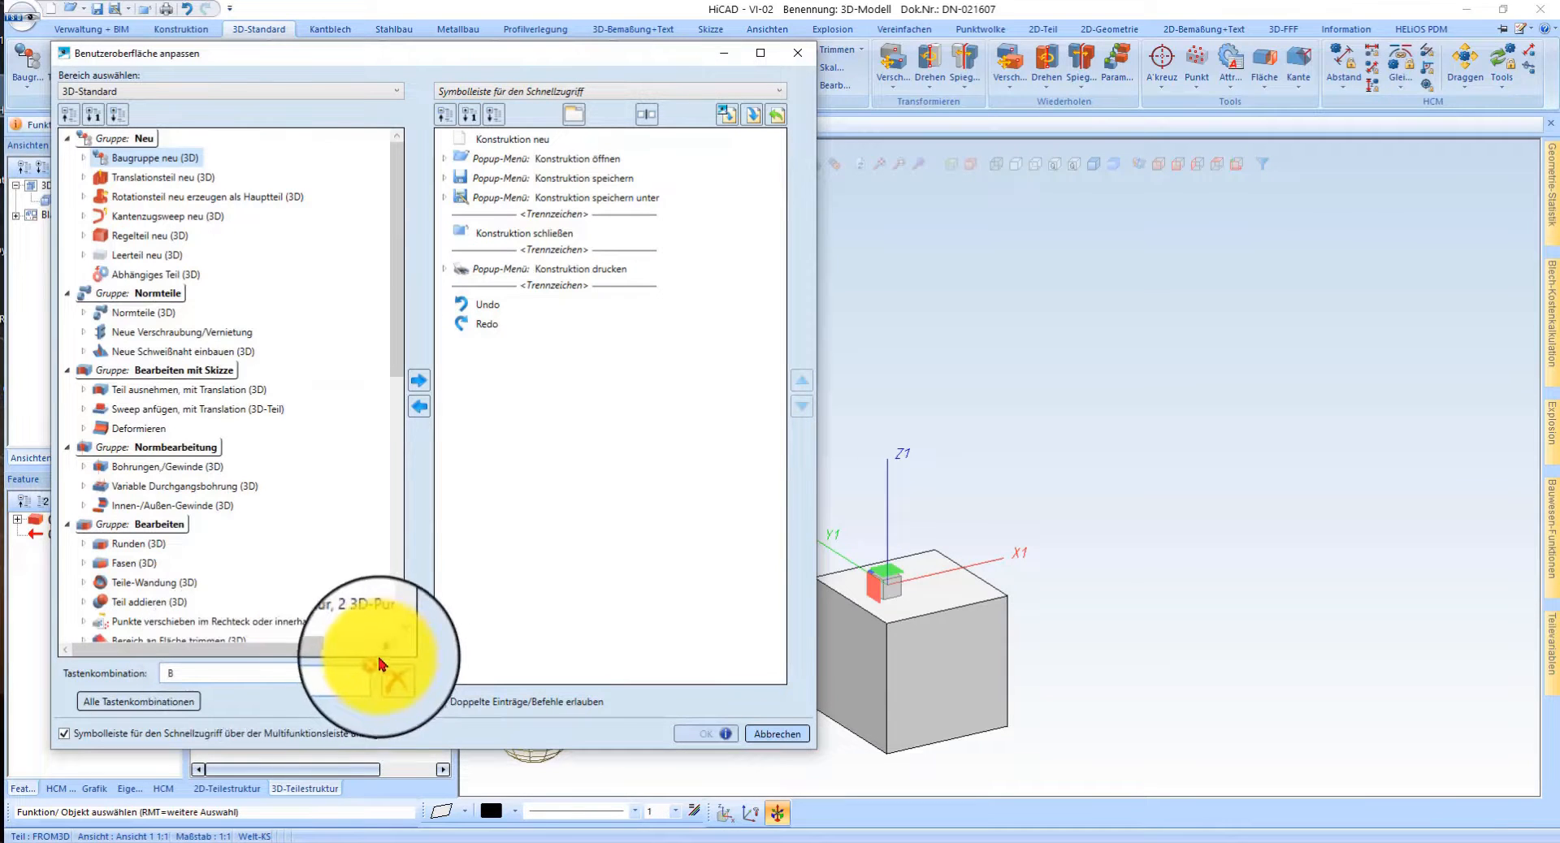
mouse_move(371, 667)
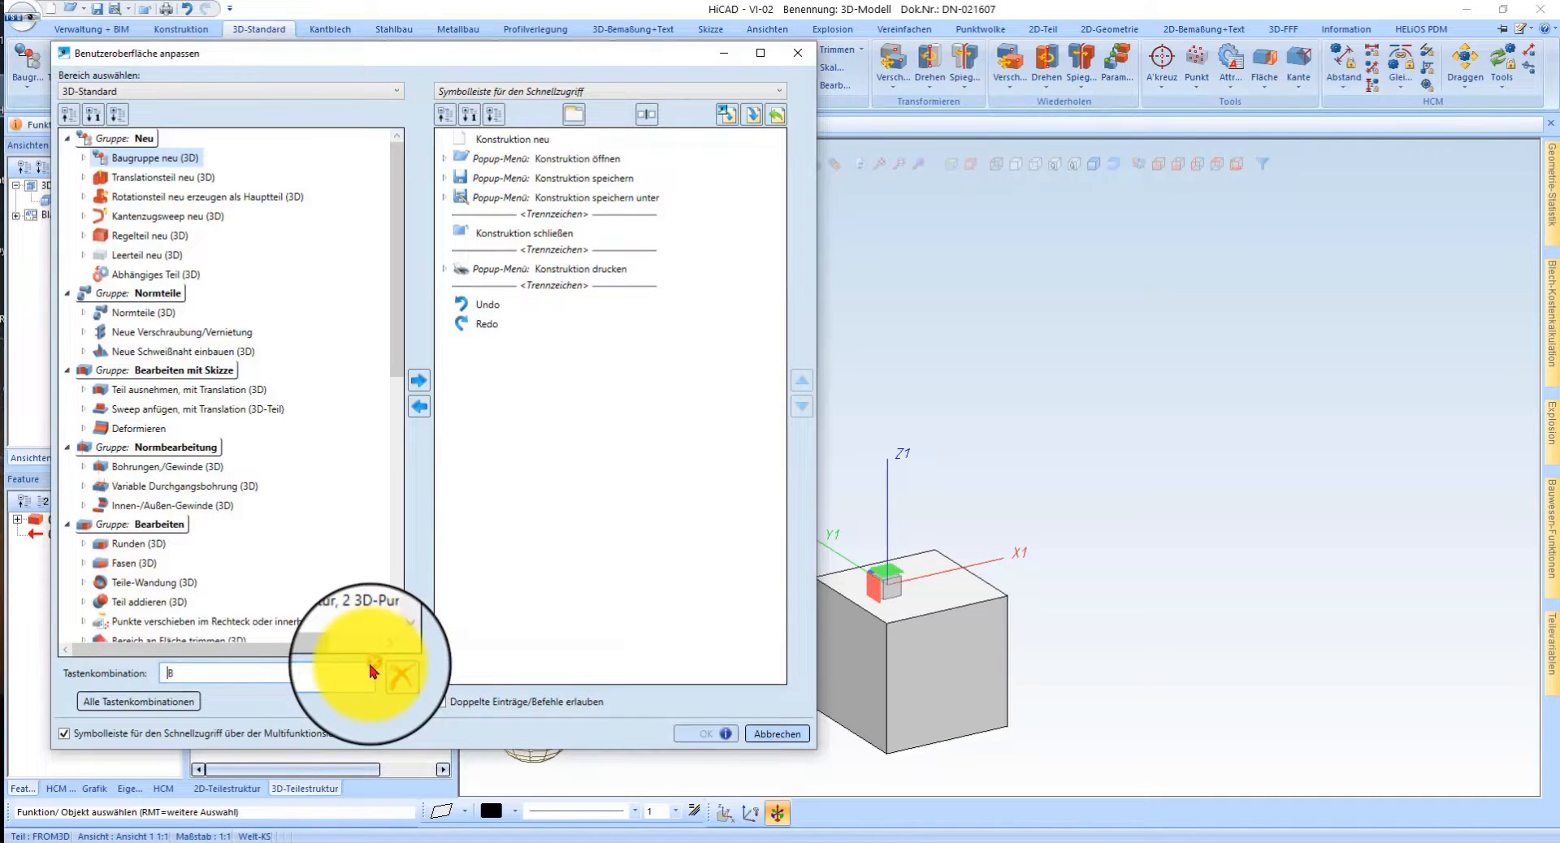
left_click(780, 734)
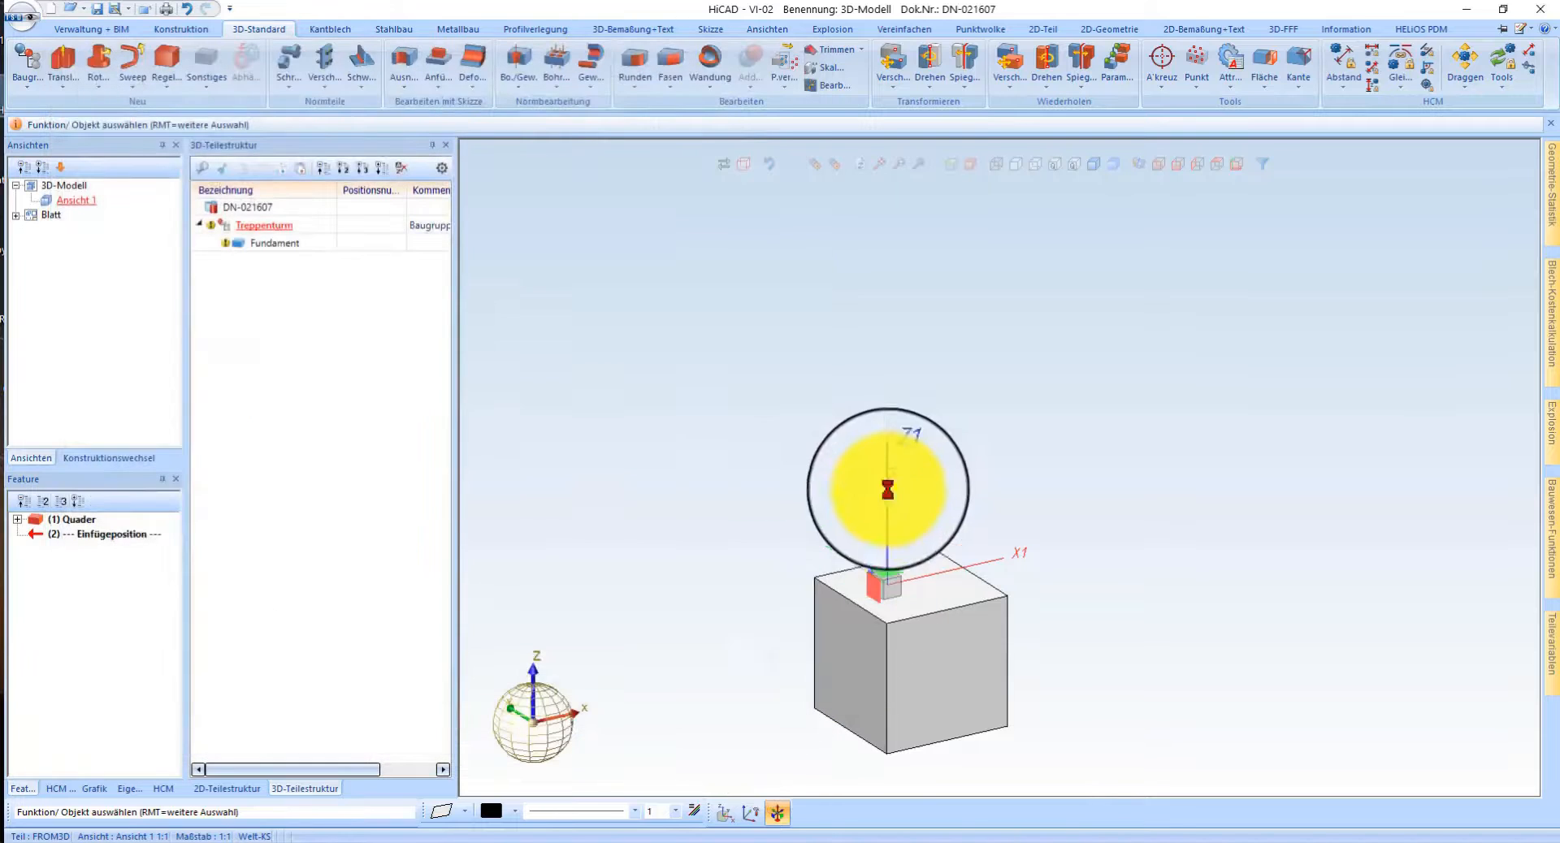
- Create a subassembly named Bauseits, excluded from the parts list, with part type Strukturbaugruppe, and place the Fundament inside it
key("b")
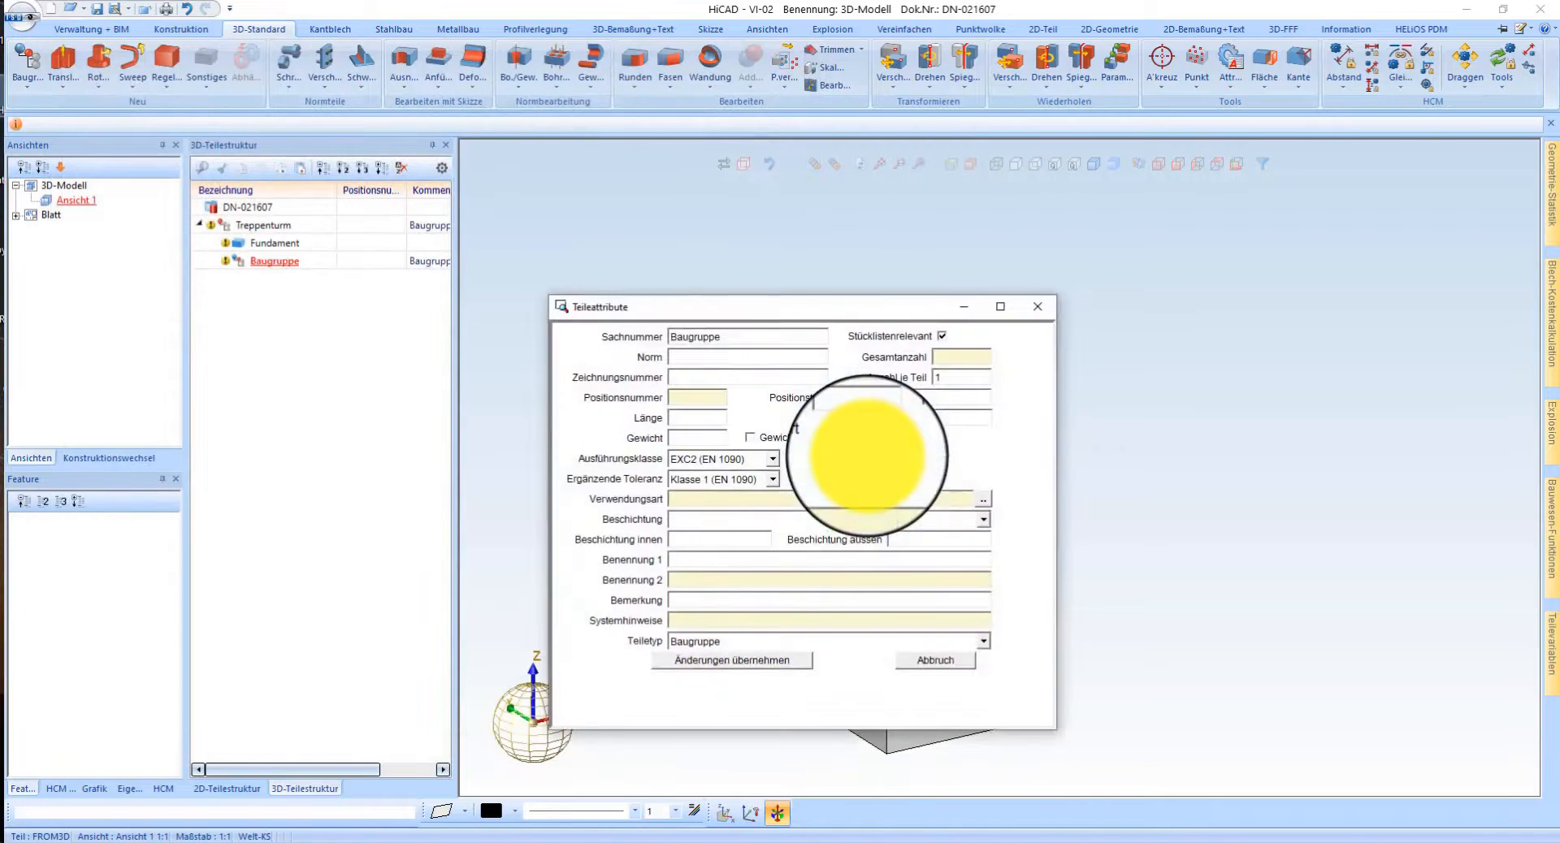
type("Bauseits")
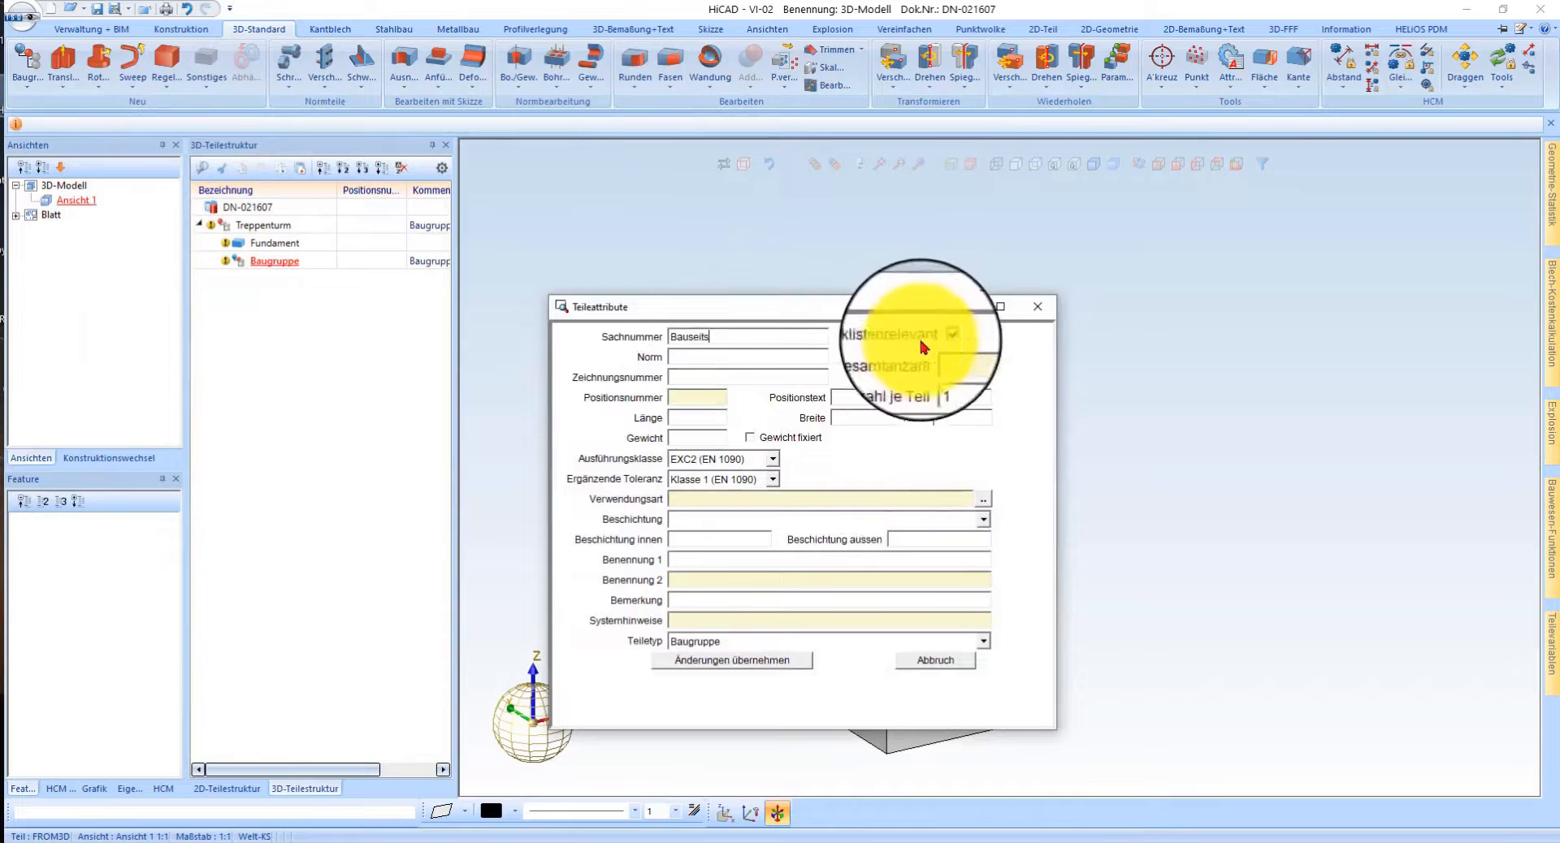
left_click(741, 644)
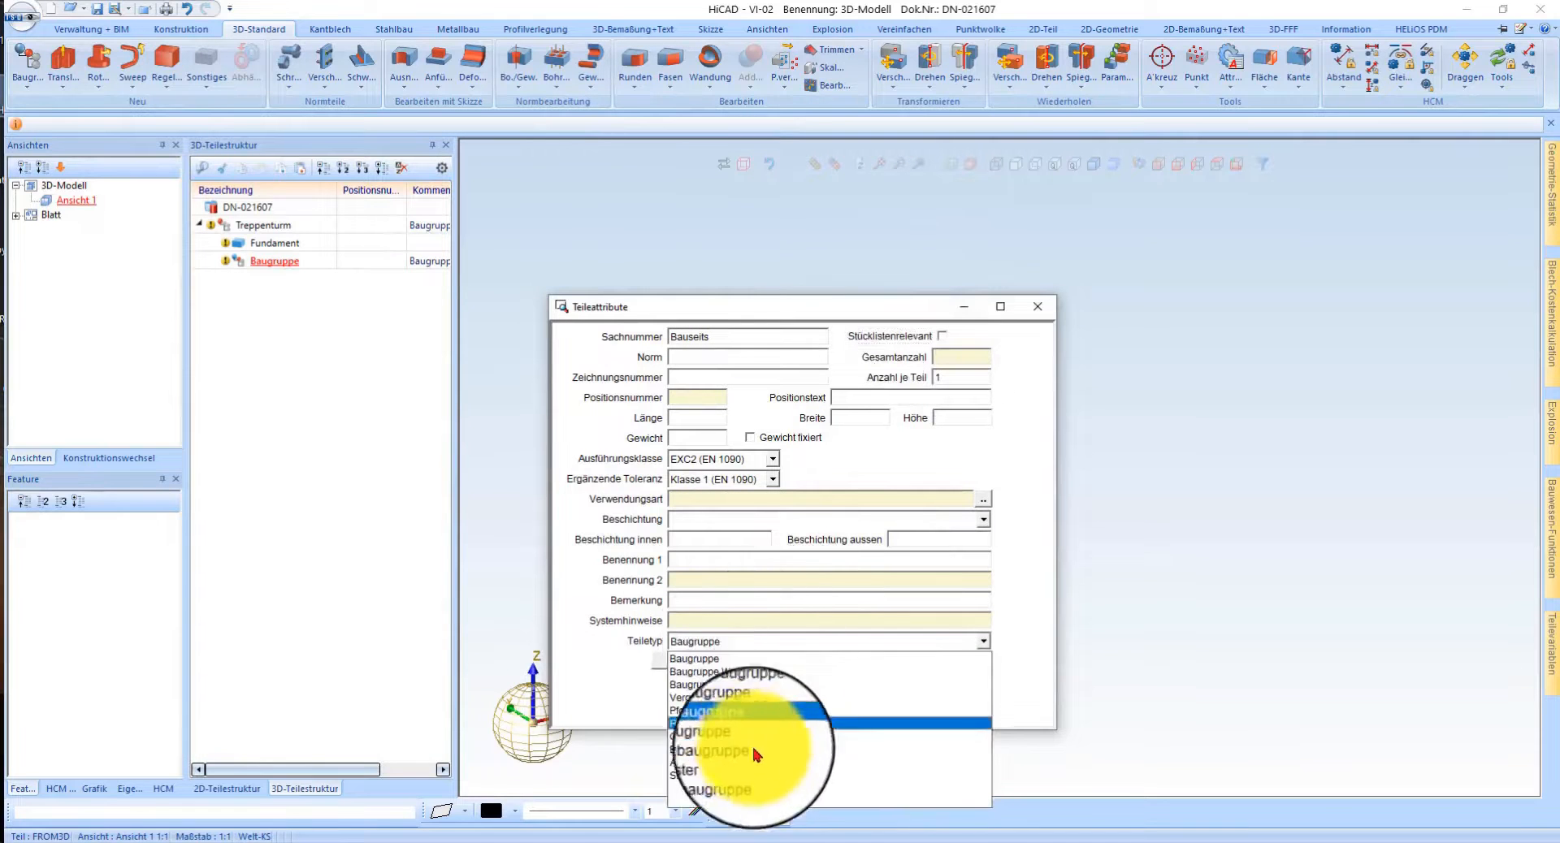
left_click(731, 776)
left_click(756, 663)
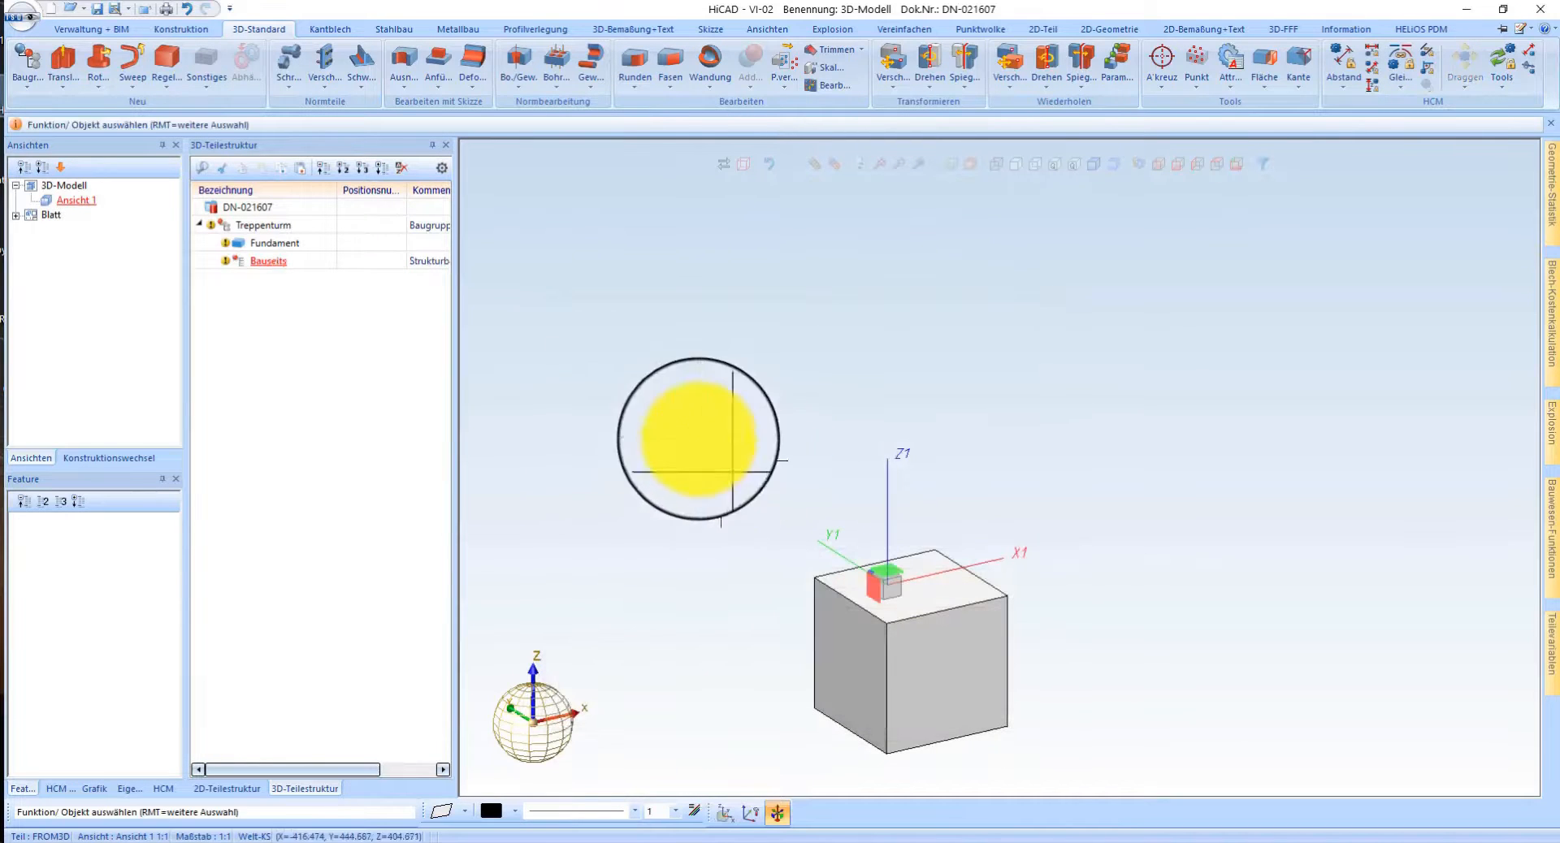
left_click_drag(285, 246, 268, 264)
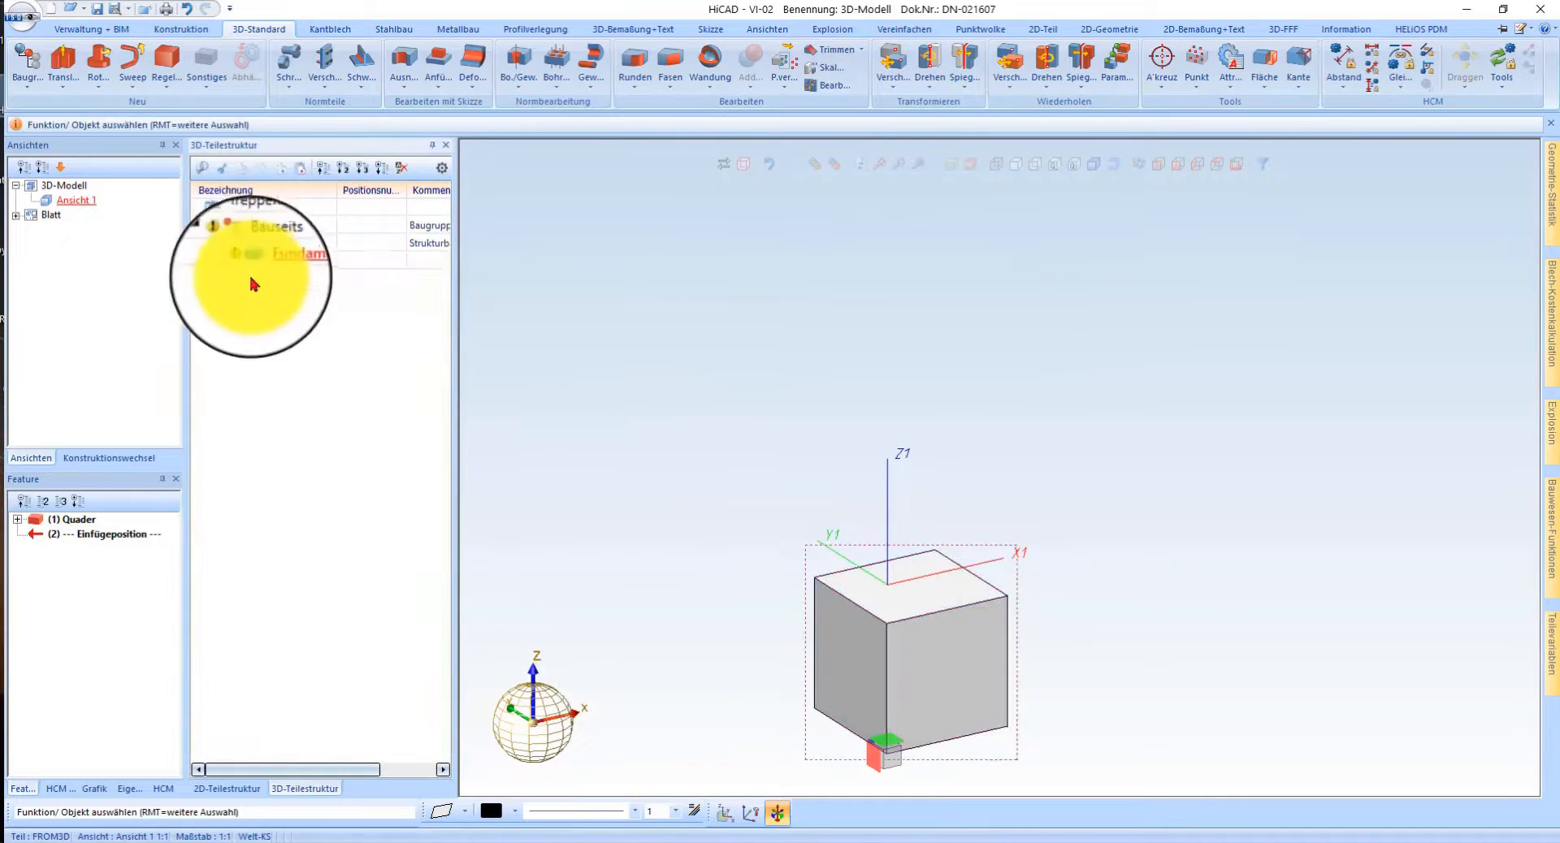
left_click(250, 245)
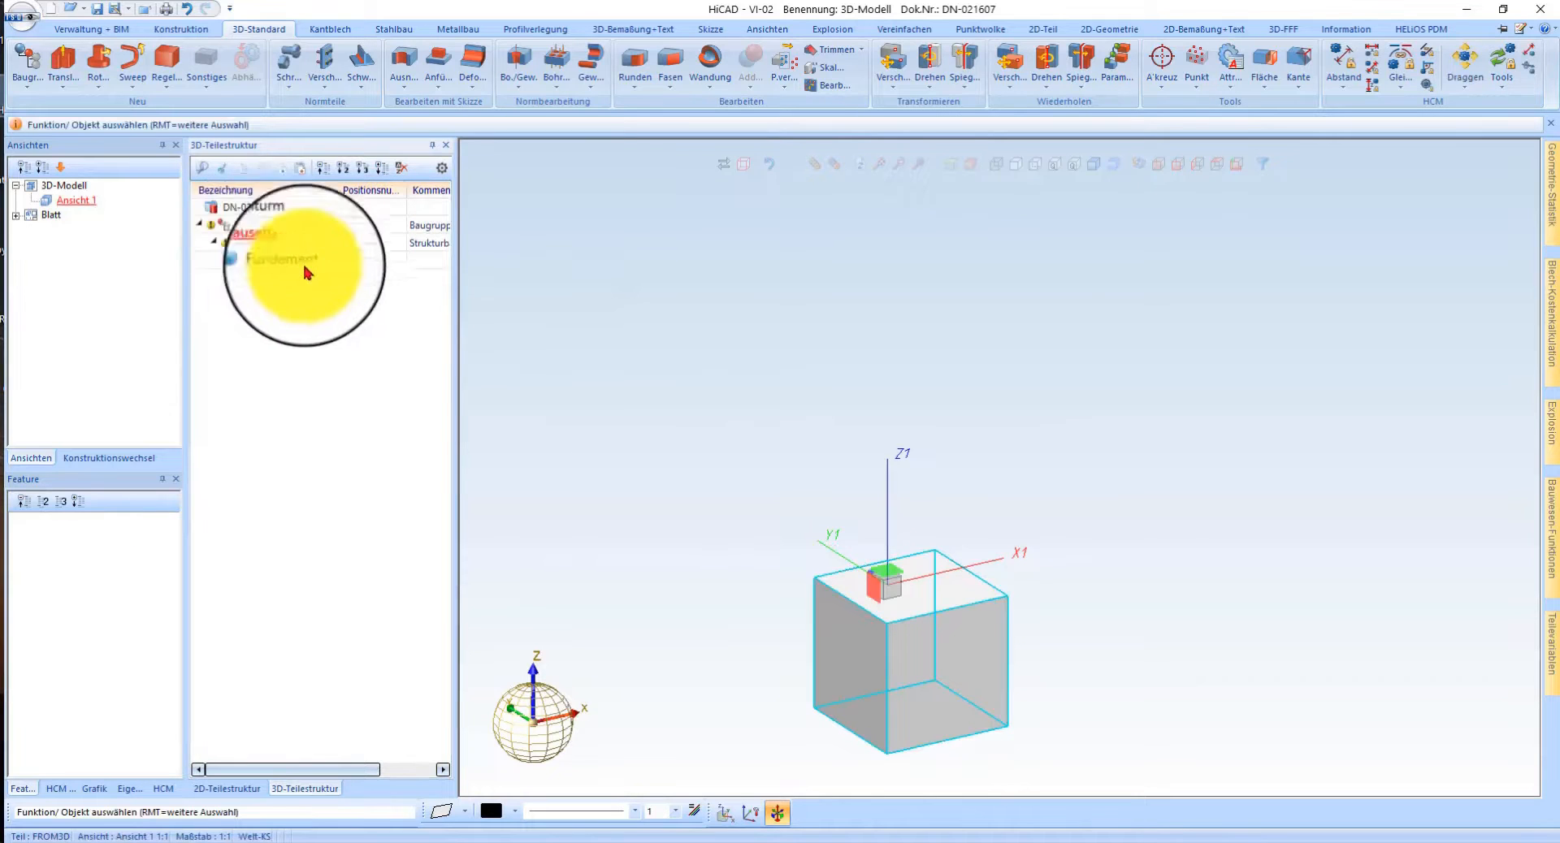
- Start a linear repeat pattern of the Fundament part, using its upper edge along X as the direction
scroll(731, 432, "down", 3)
scroll(874, 507, "up", 2)
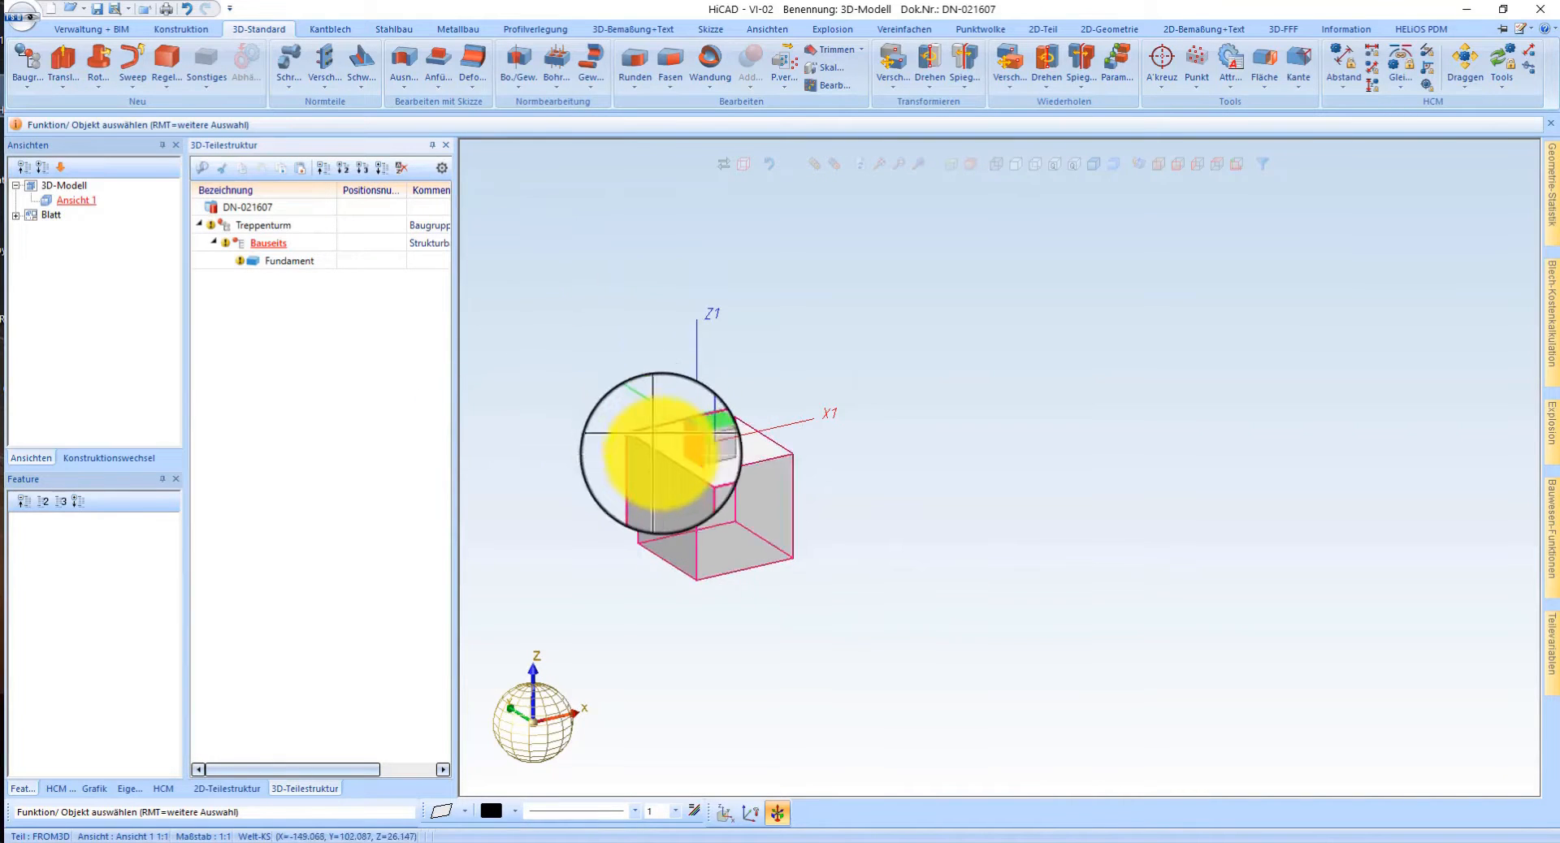
left_click(662, 447)
right_click(664, 452)
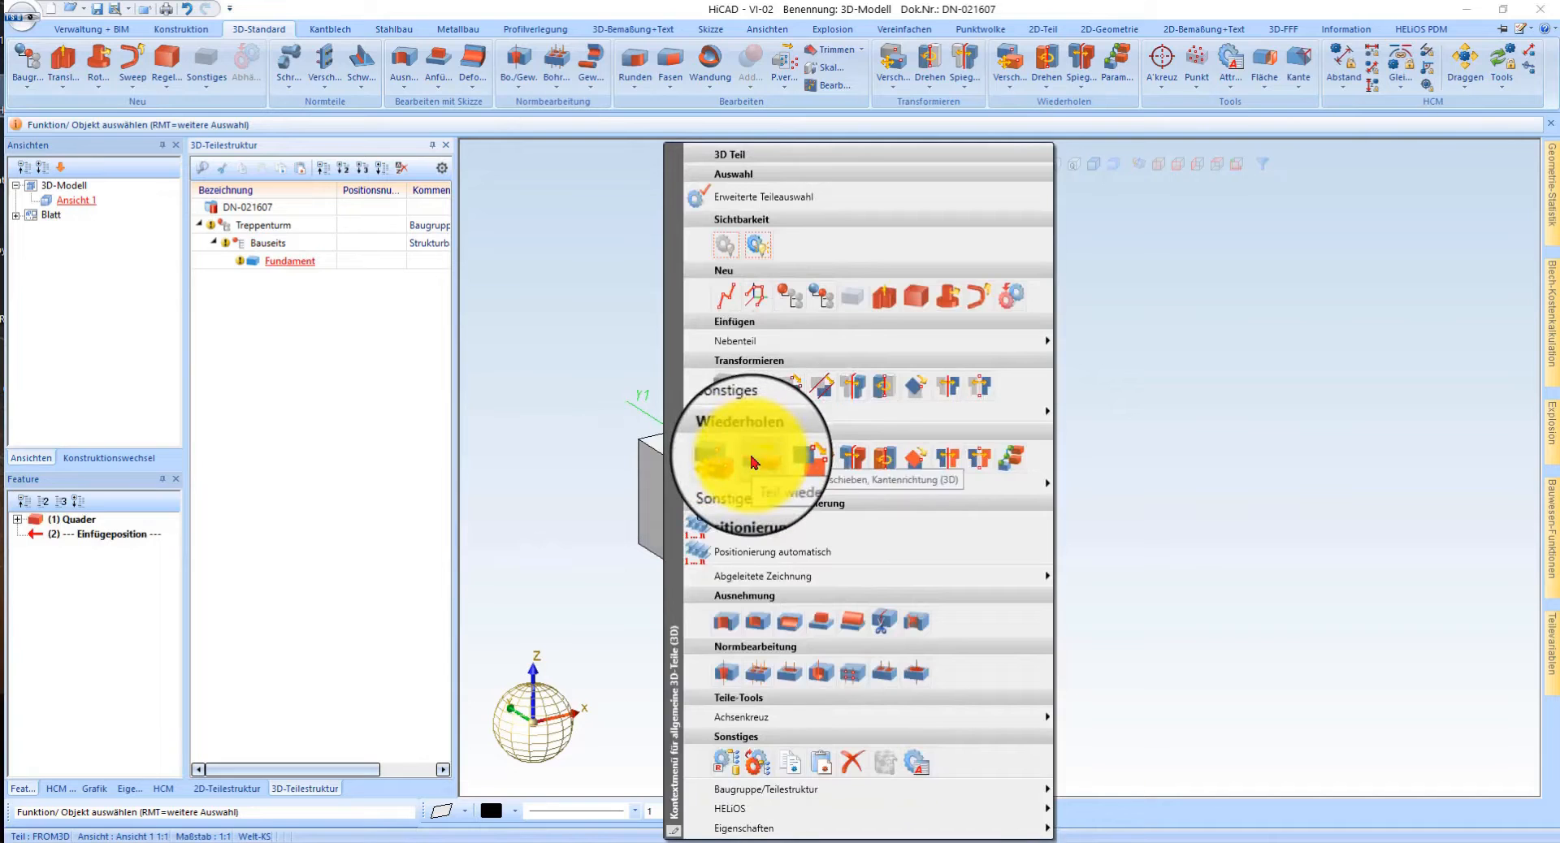
left_click(574, 381)
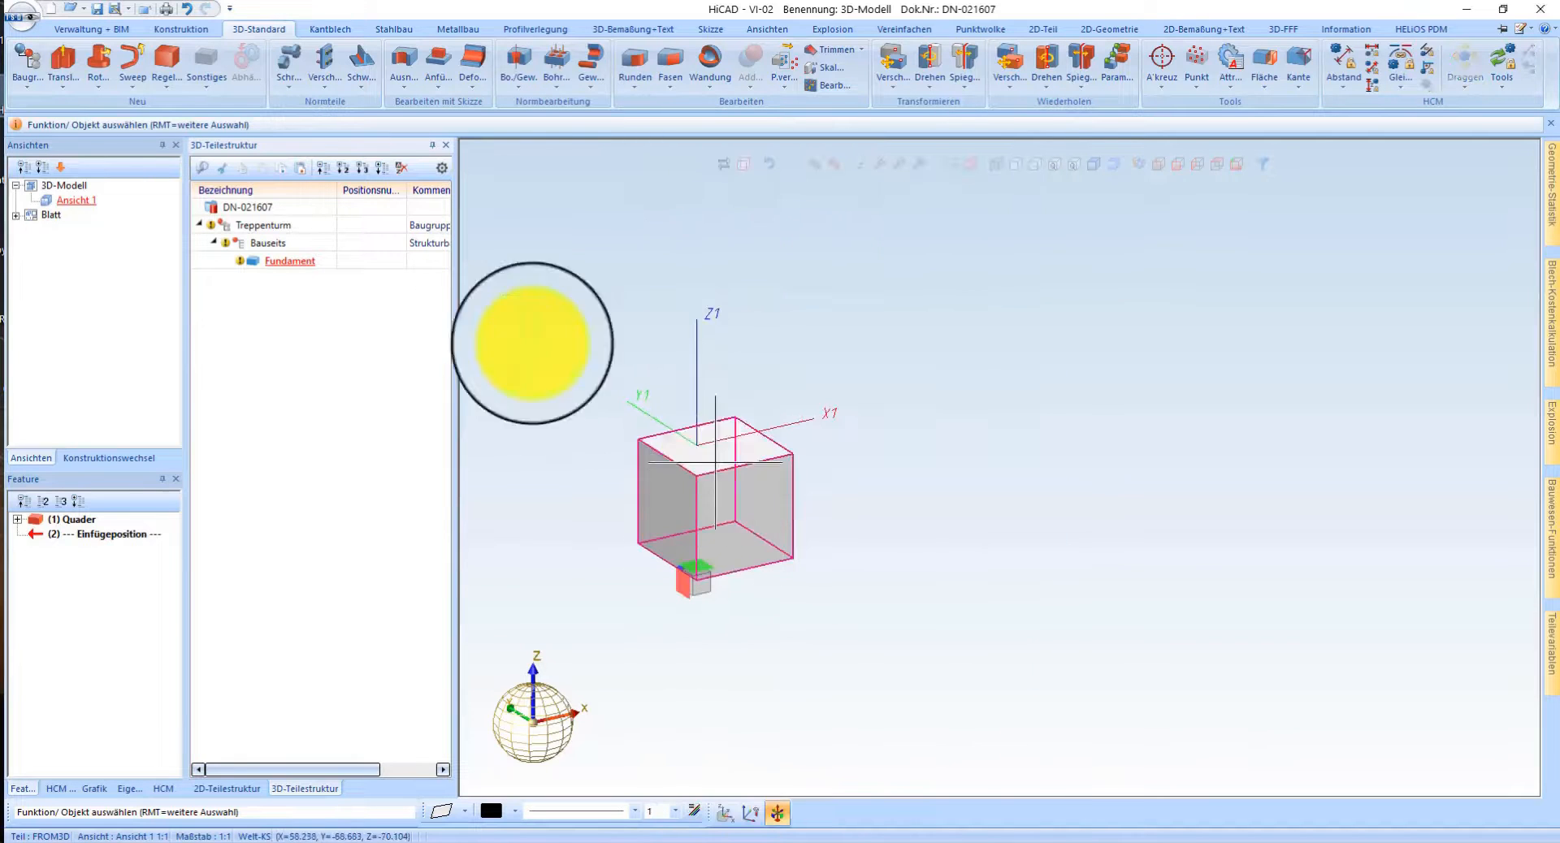
right_click(707, 460)
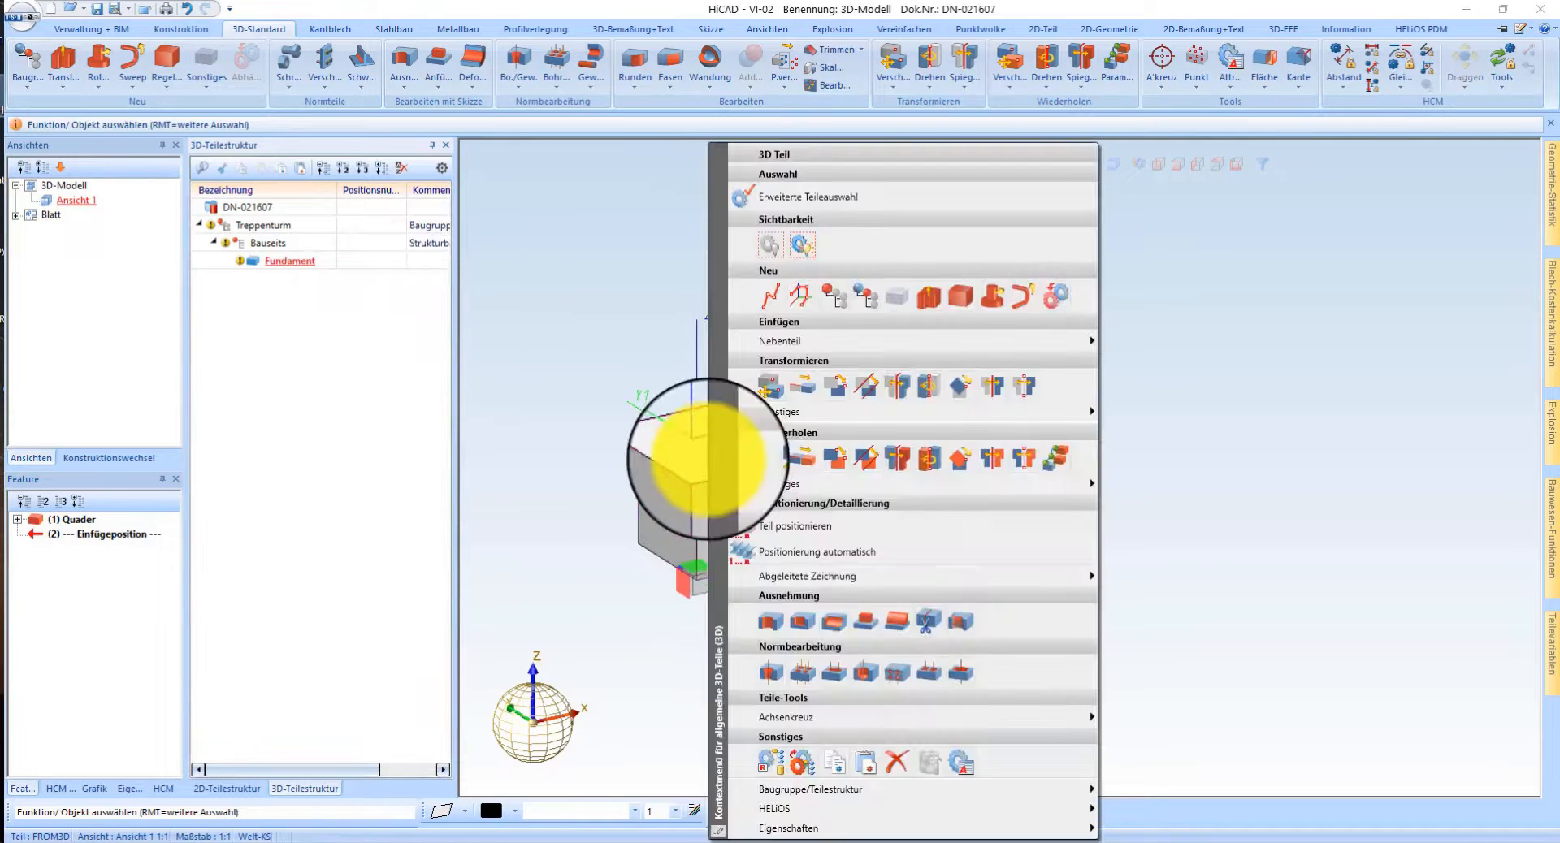
left_click(1056, 461)
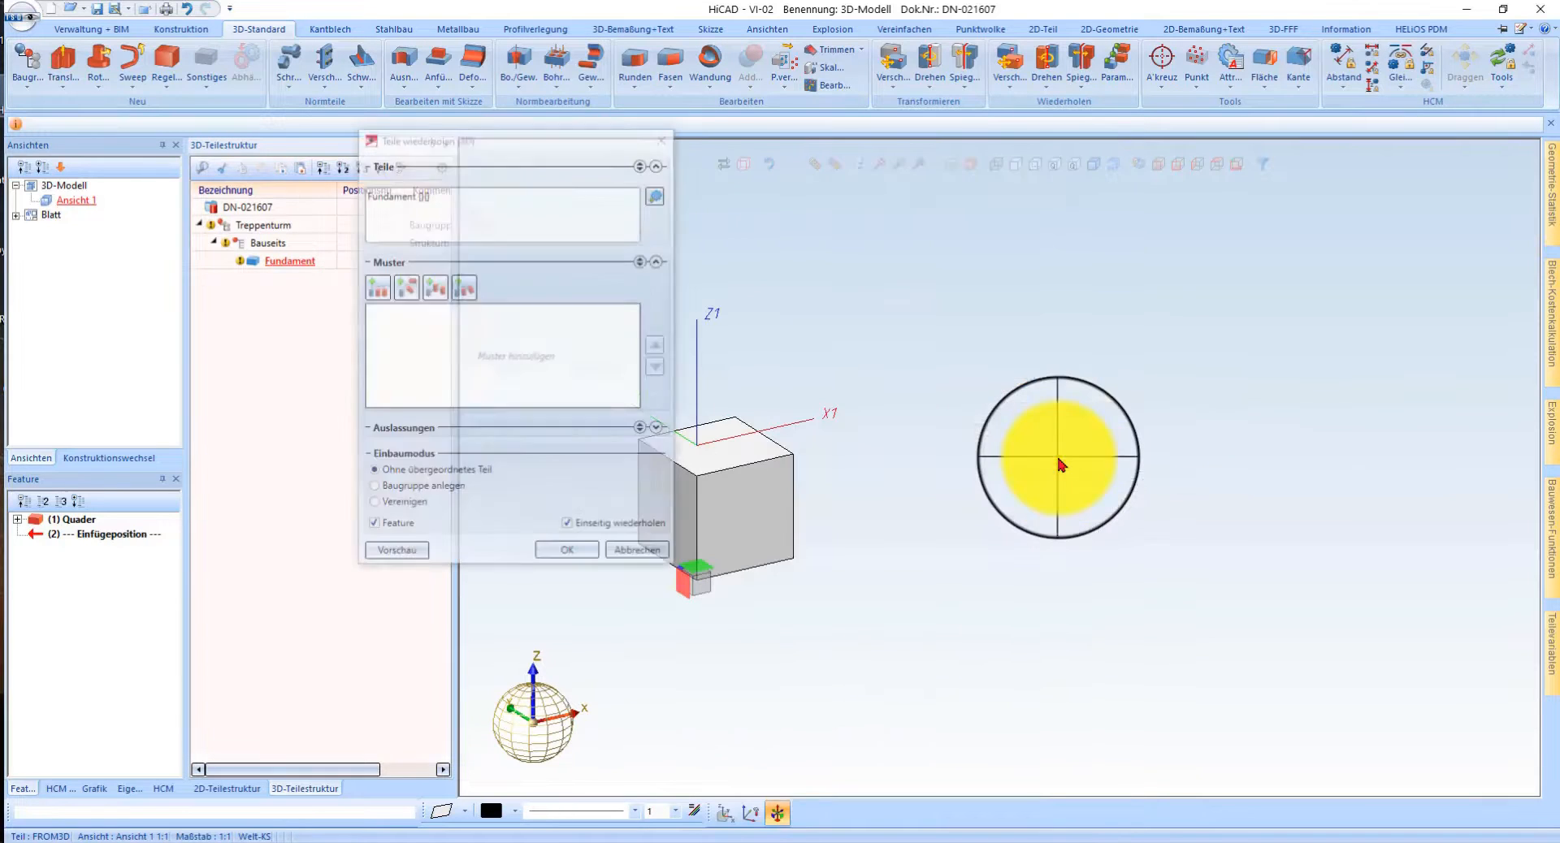
left_click(376, 286)
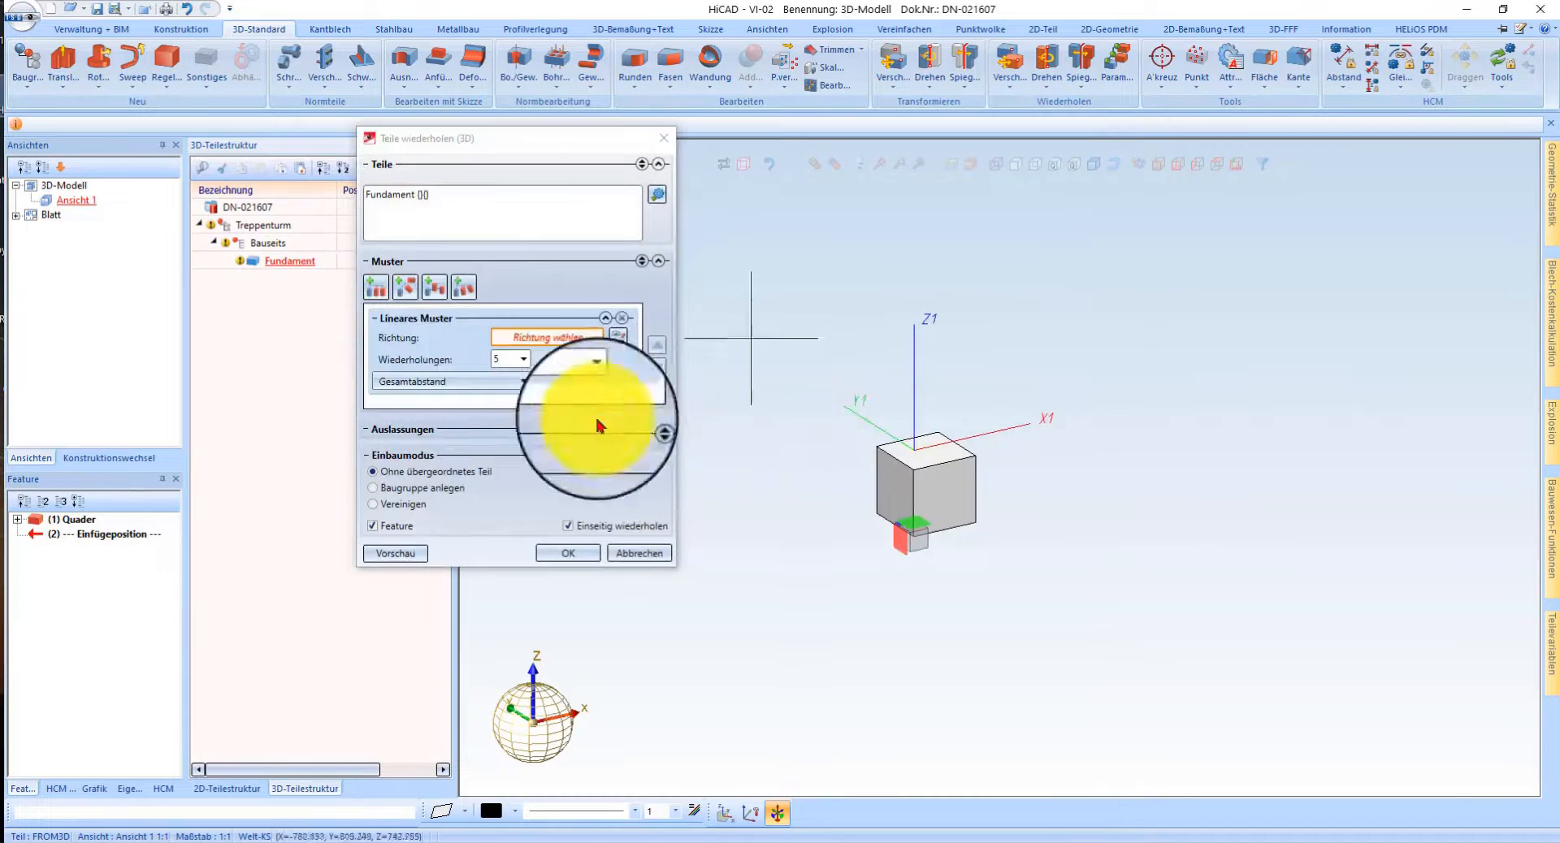
left_click(949, 456)
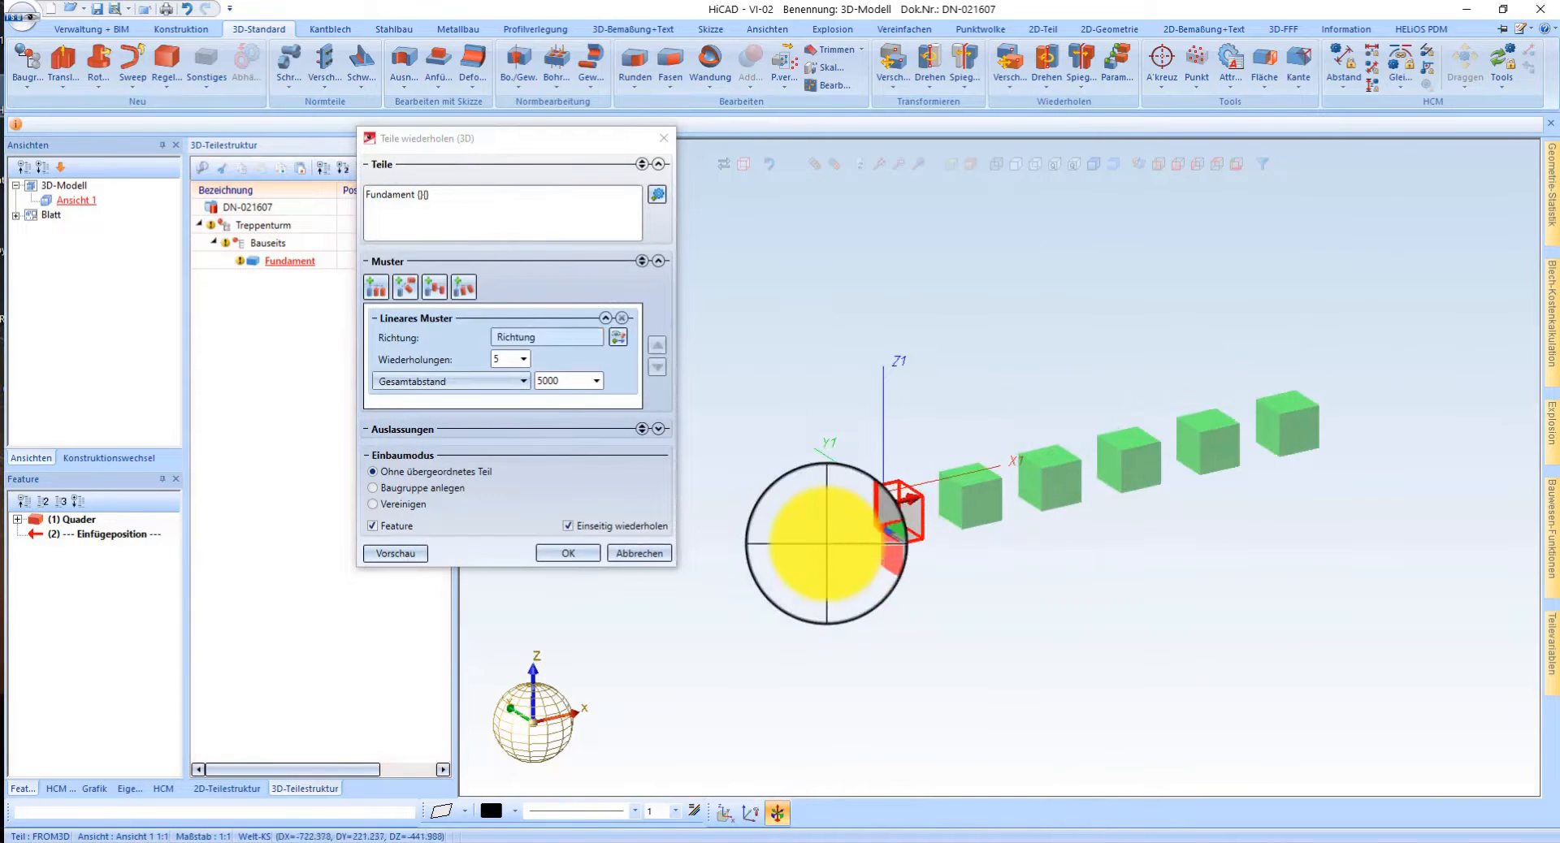
- Set the linear pattern of the Fundament to 1 repetition with a total distance (Gesamtabstand) of 3000
double_click(501, 358)
type("1")
left_click(702, 451)
left_click(559, 383)
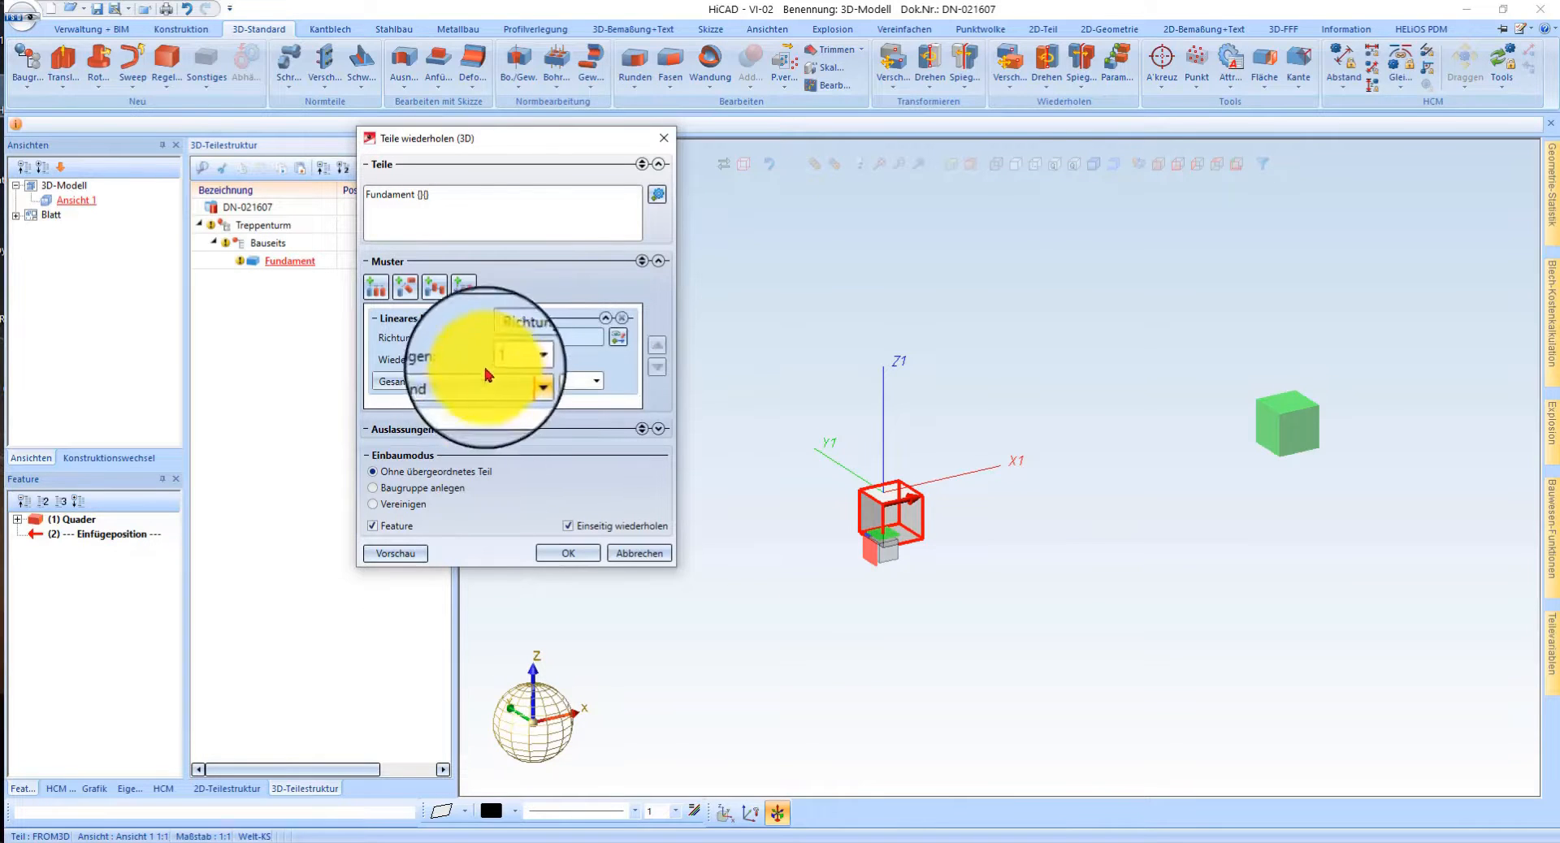
scroll(835, 408, "up", 3)
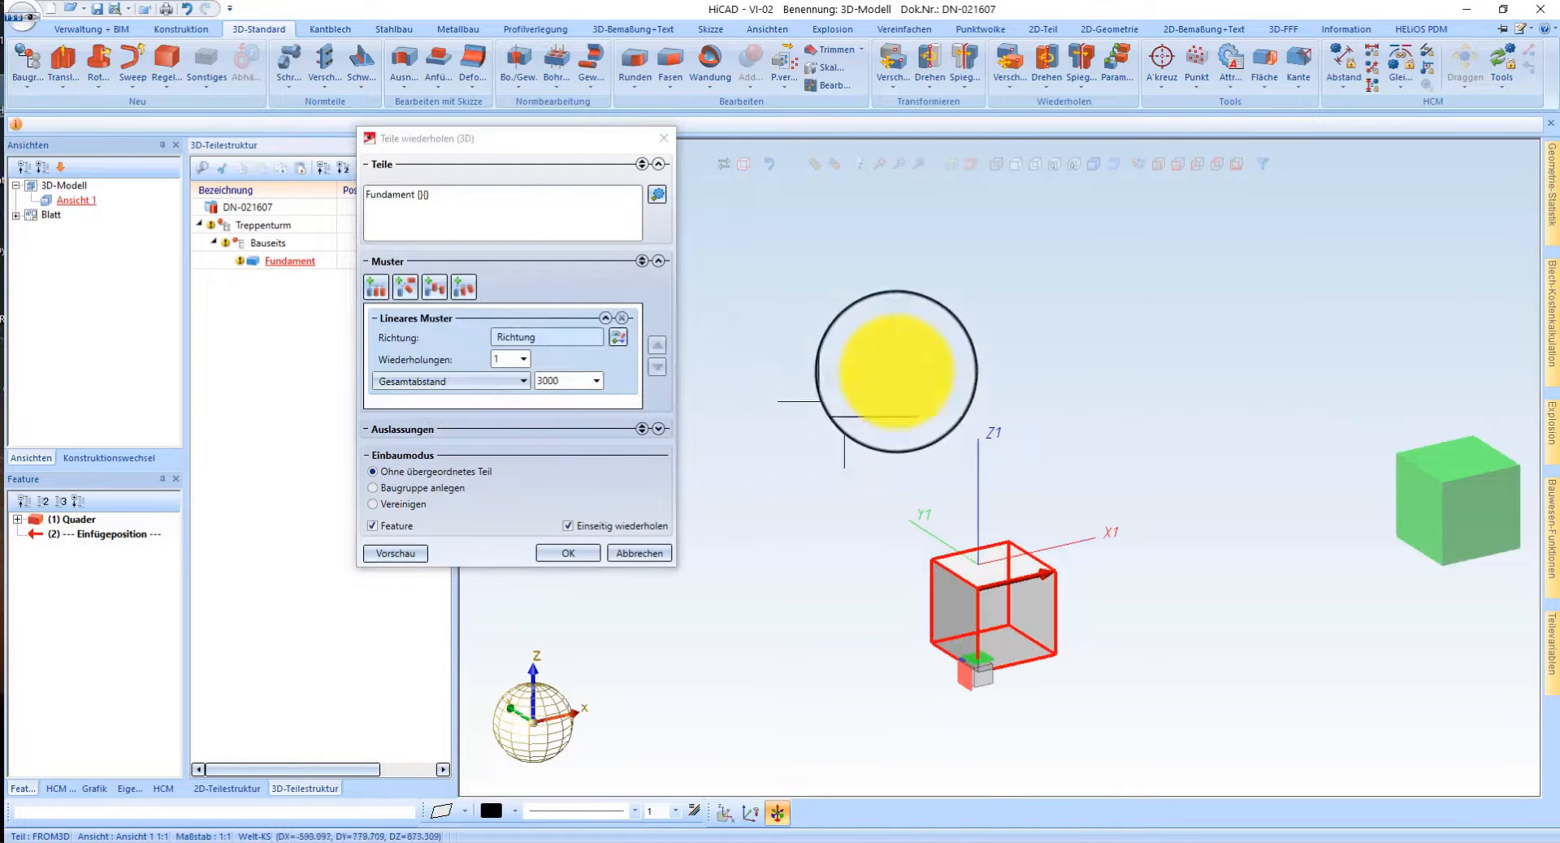
left_click(452, 386)
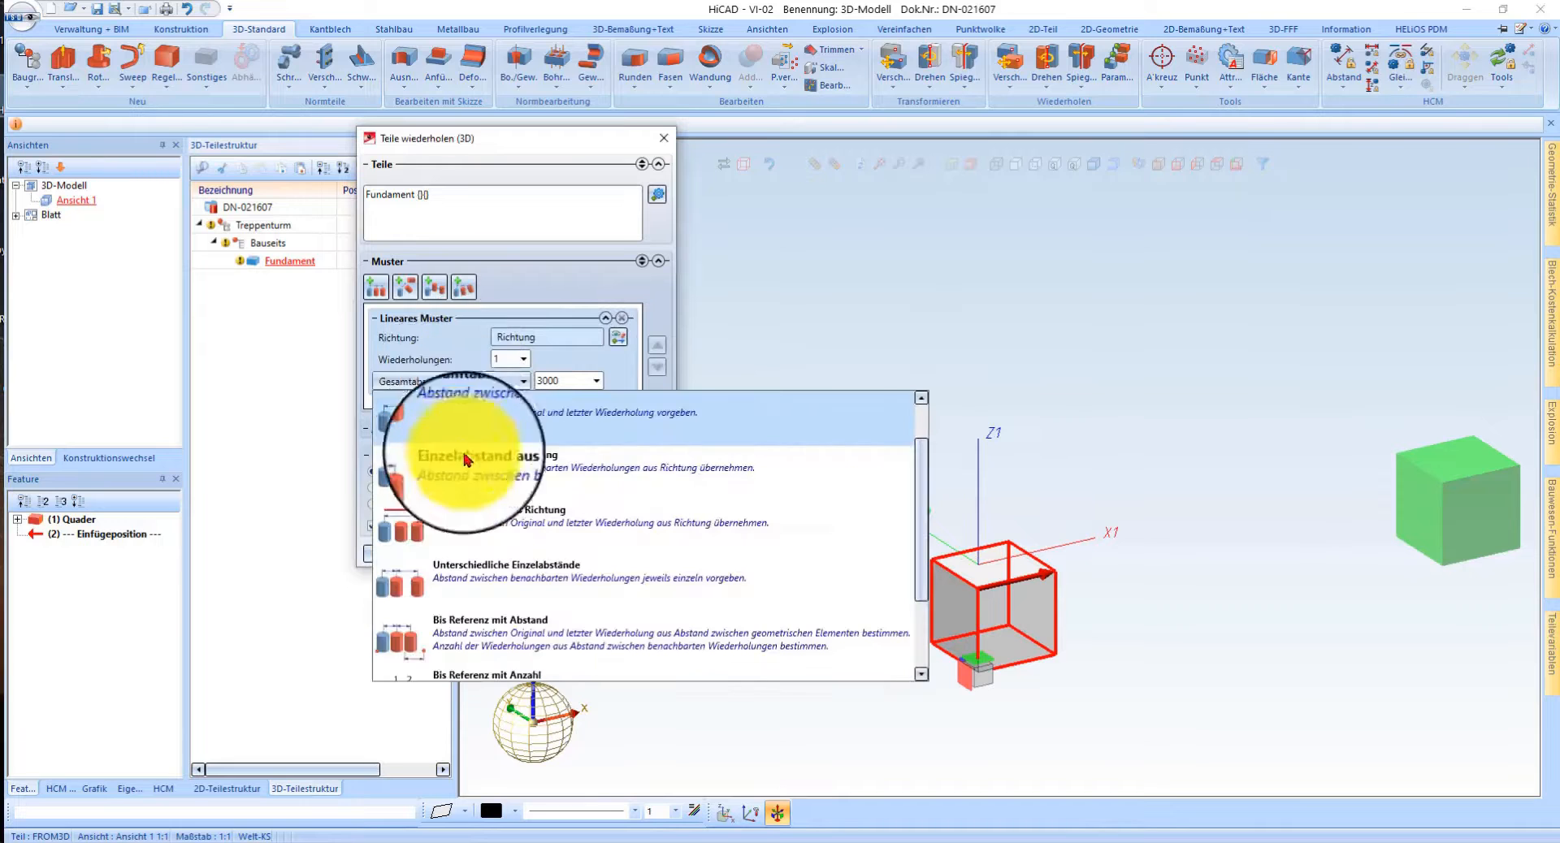
scroll(451, 569, "down", 2)
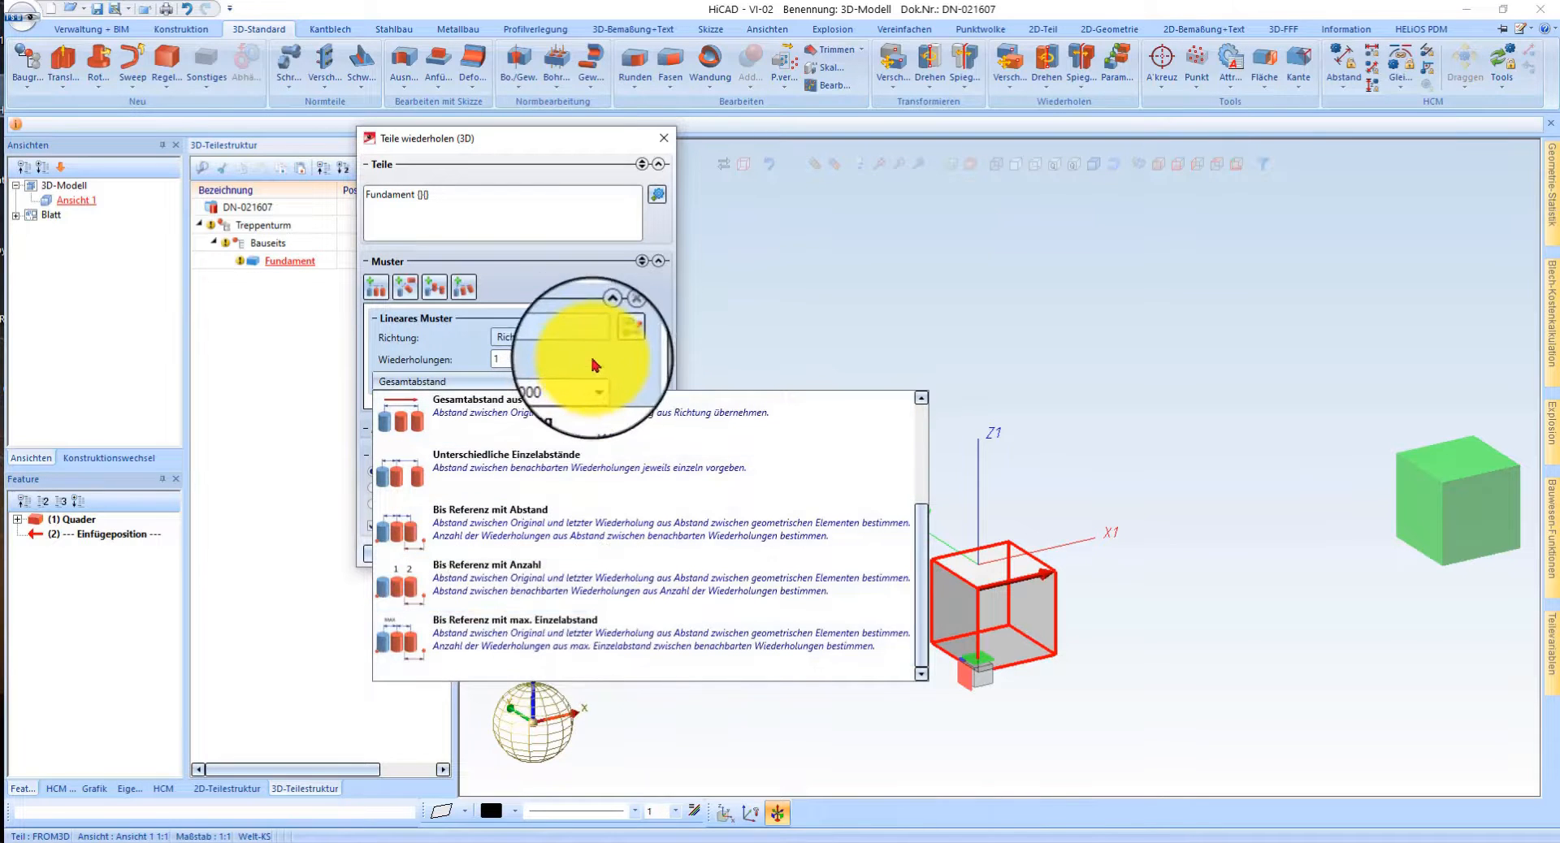
left_click(594, 364)
- Add a second linear pattern along the Y direction with 1 repetition and an individual distance (Einzelabstand) of 3000
left_click_drag(505, 568, 515, 717)
left_click(371, 345)
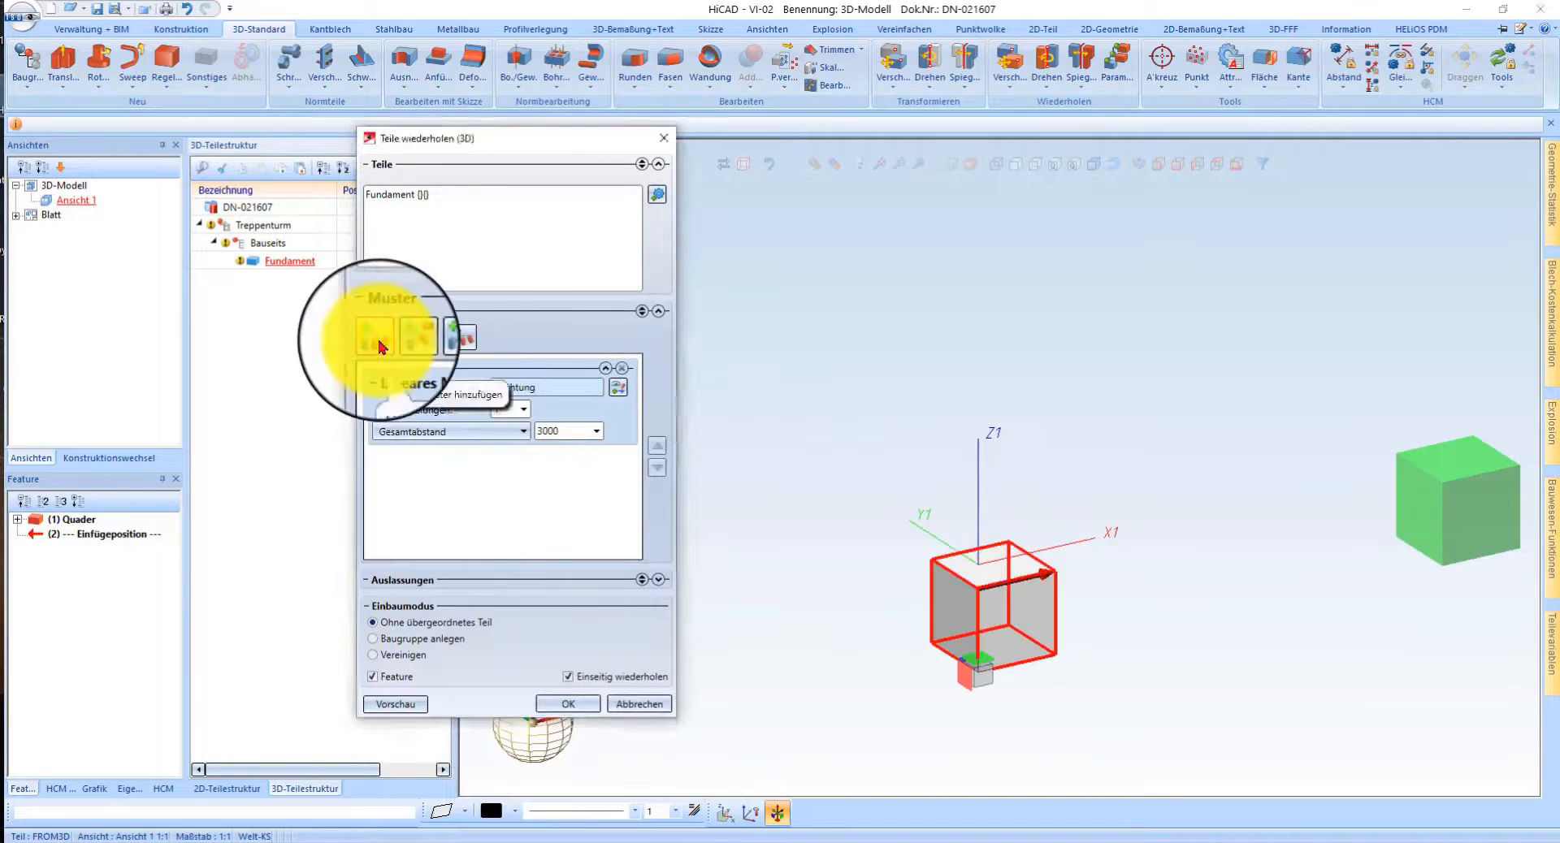
scroll(895, 537, "down", 3)
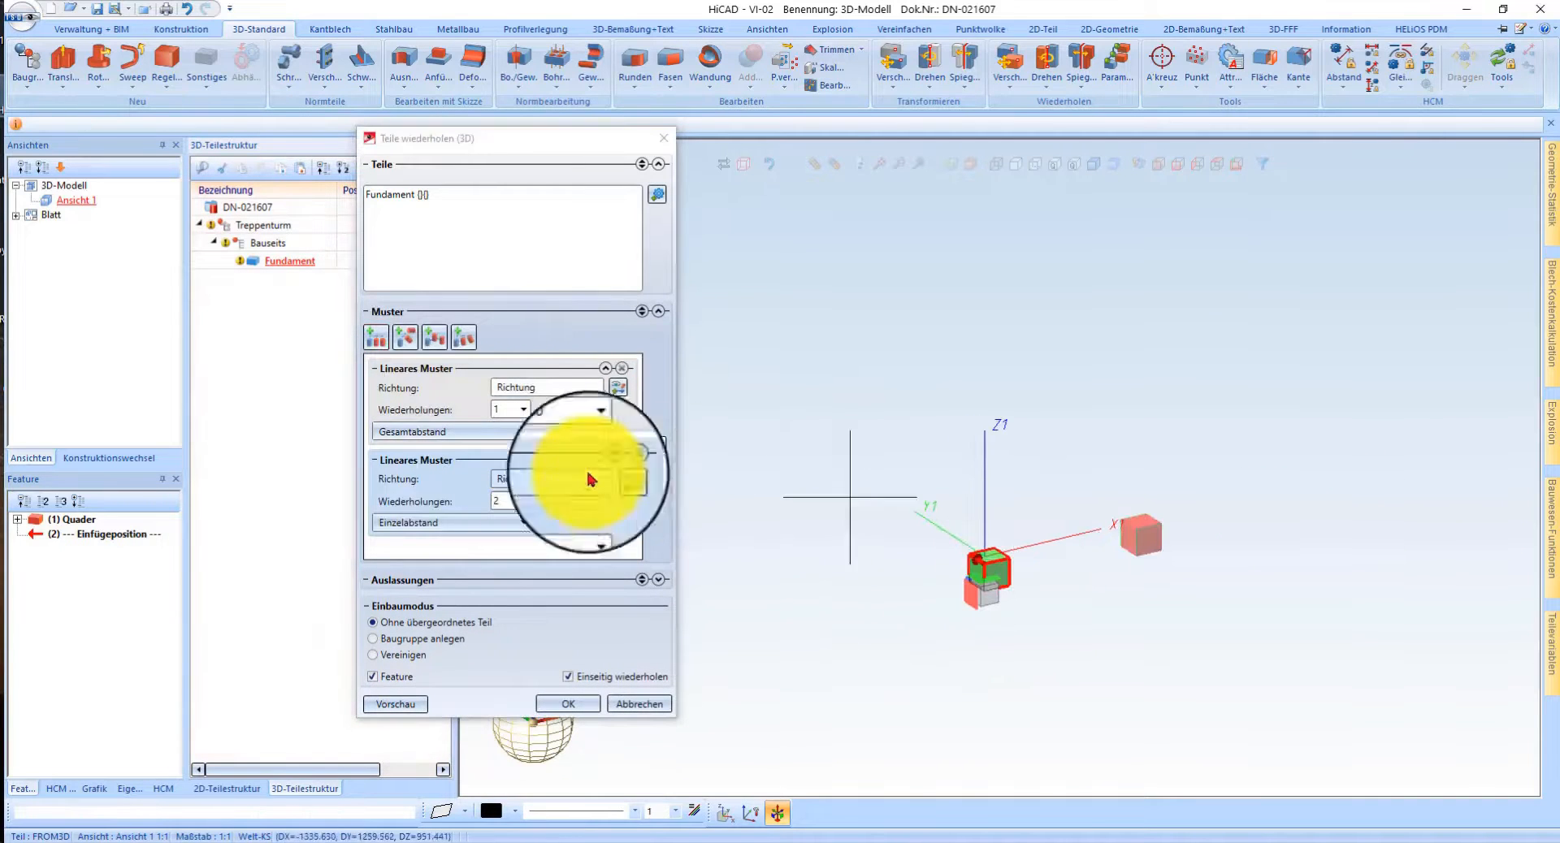
double_click(507, 502)
type("1")
left_click(555, 520)
type("3000")
left_click(569, 430)
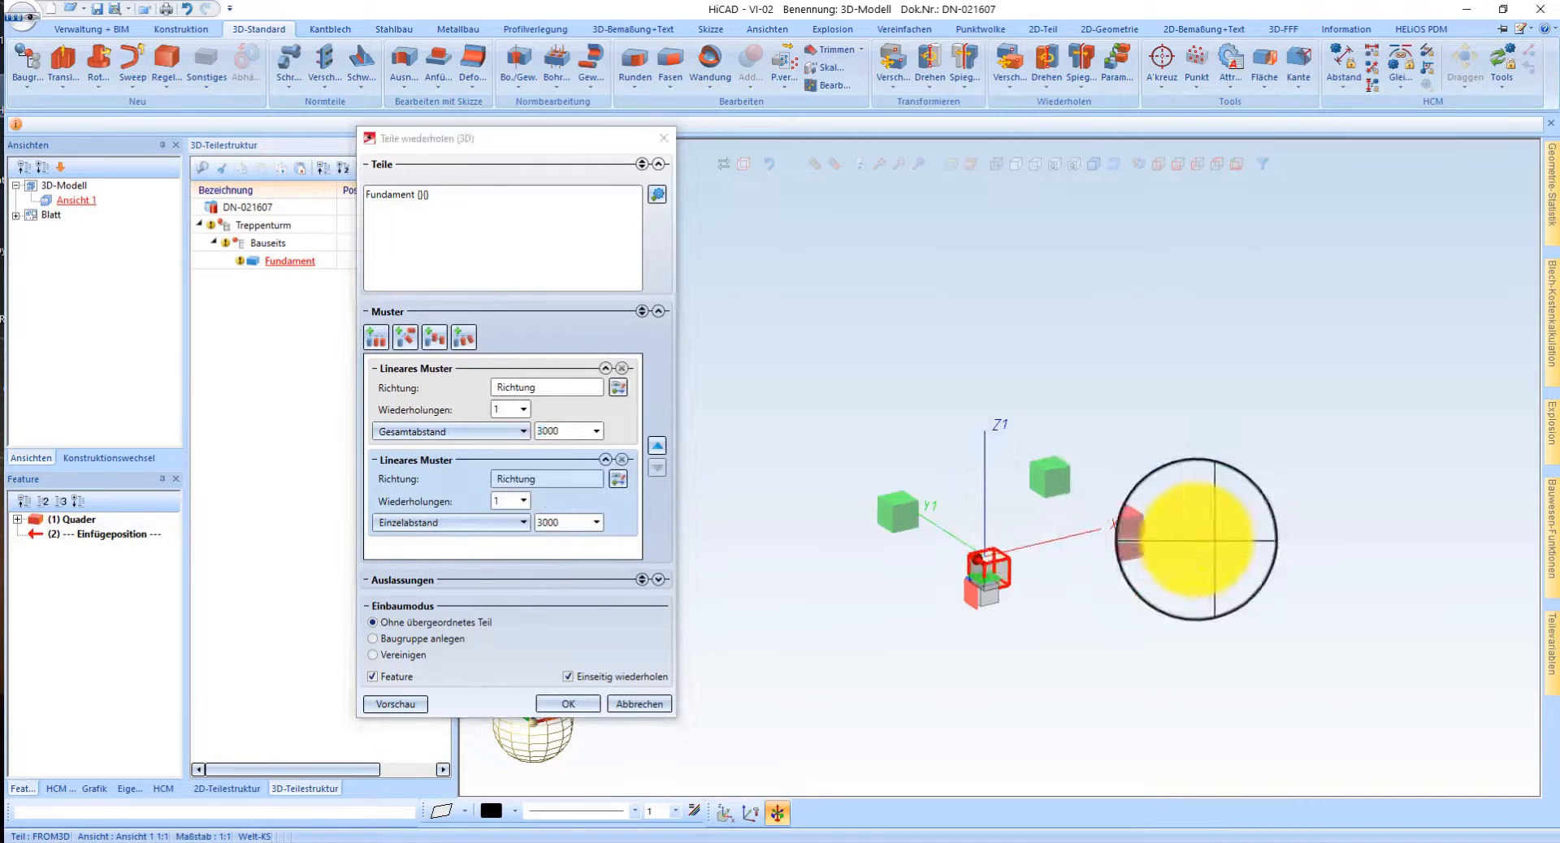
scroll(951, 460, "up", 2)
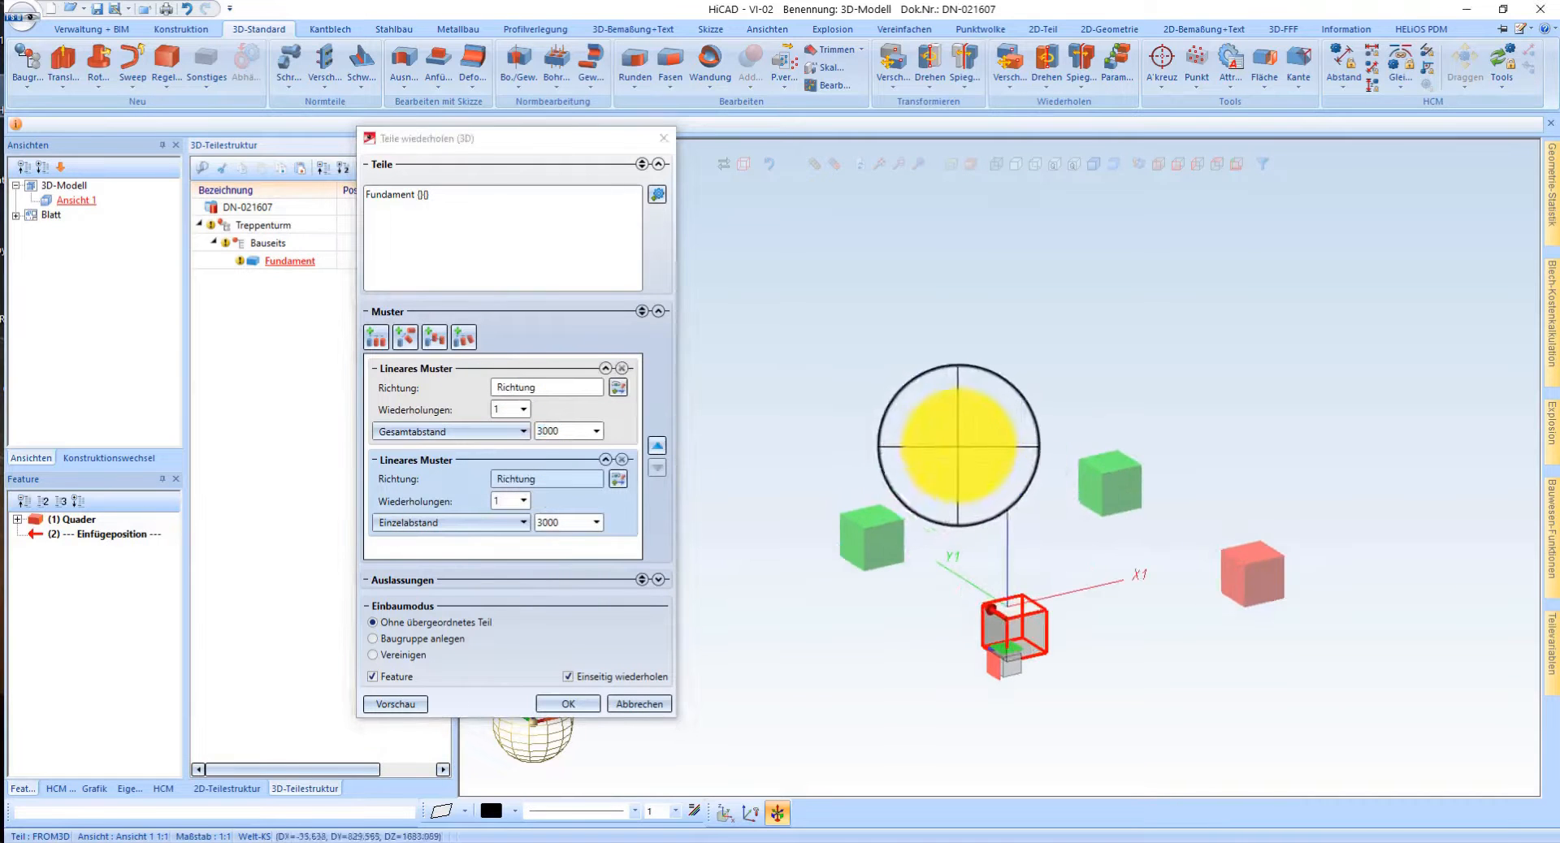
- Try omitting the diagonally opposite Fundament from the repeat pattern and clear that omission
left_click(659, 580)
left_click(1112, 478)
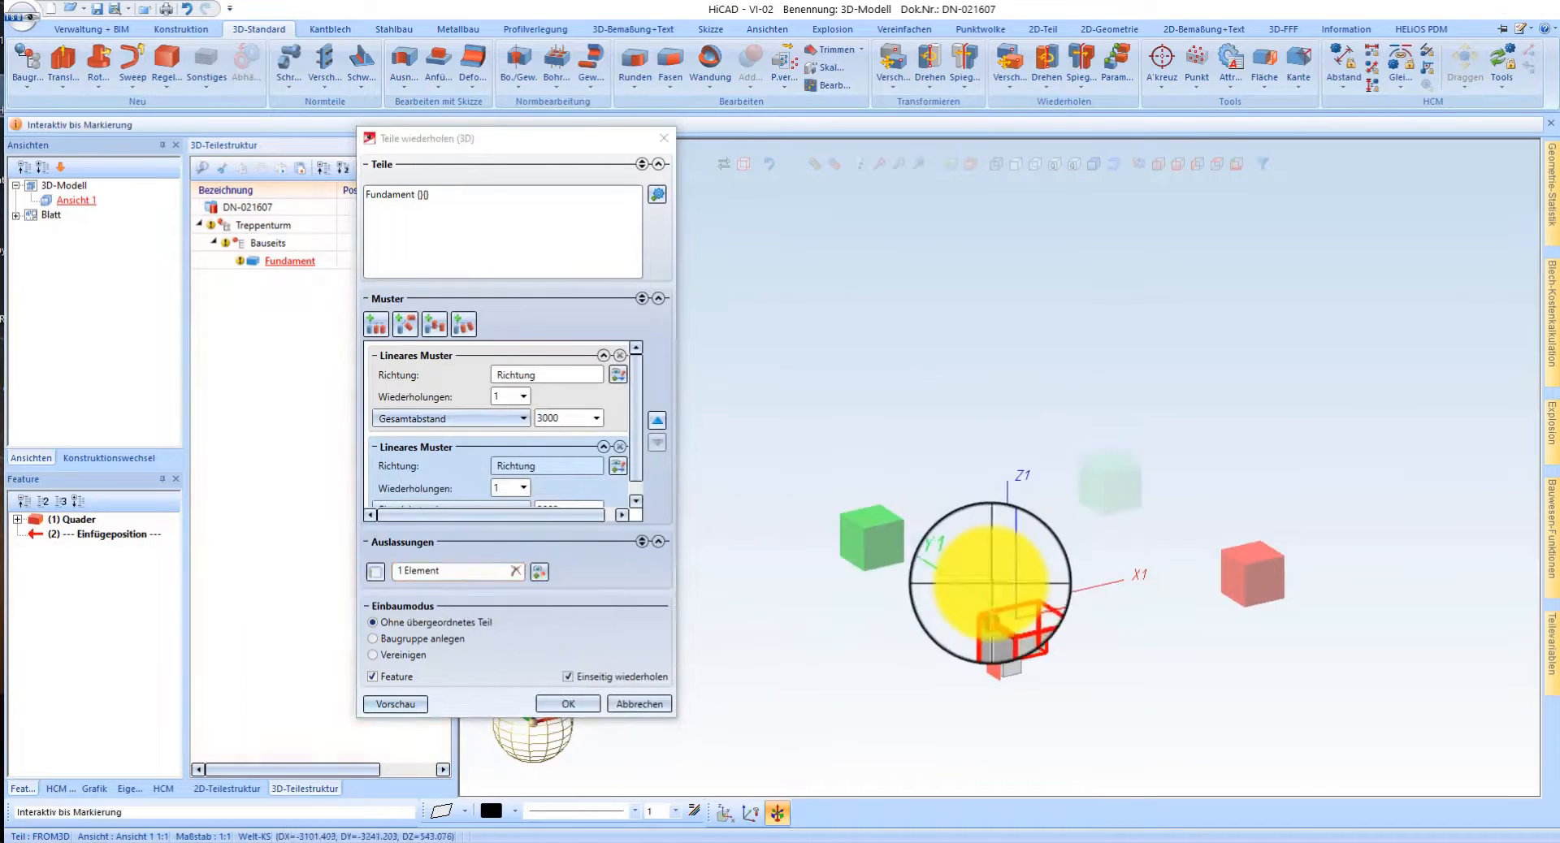
left_click(518, 577)
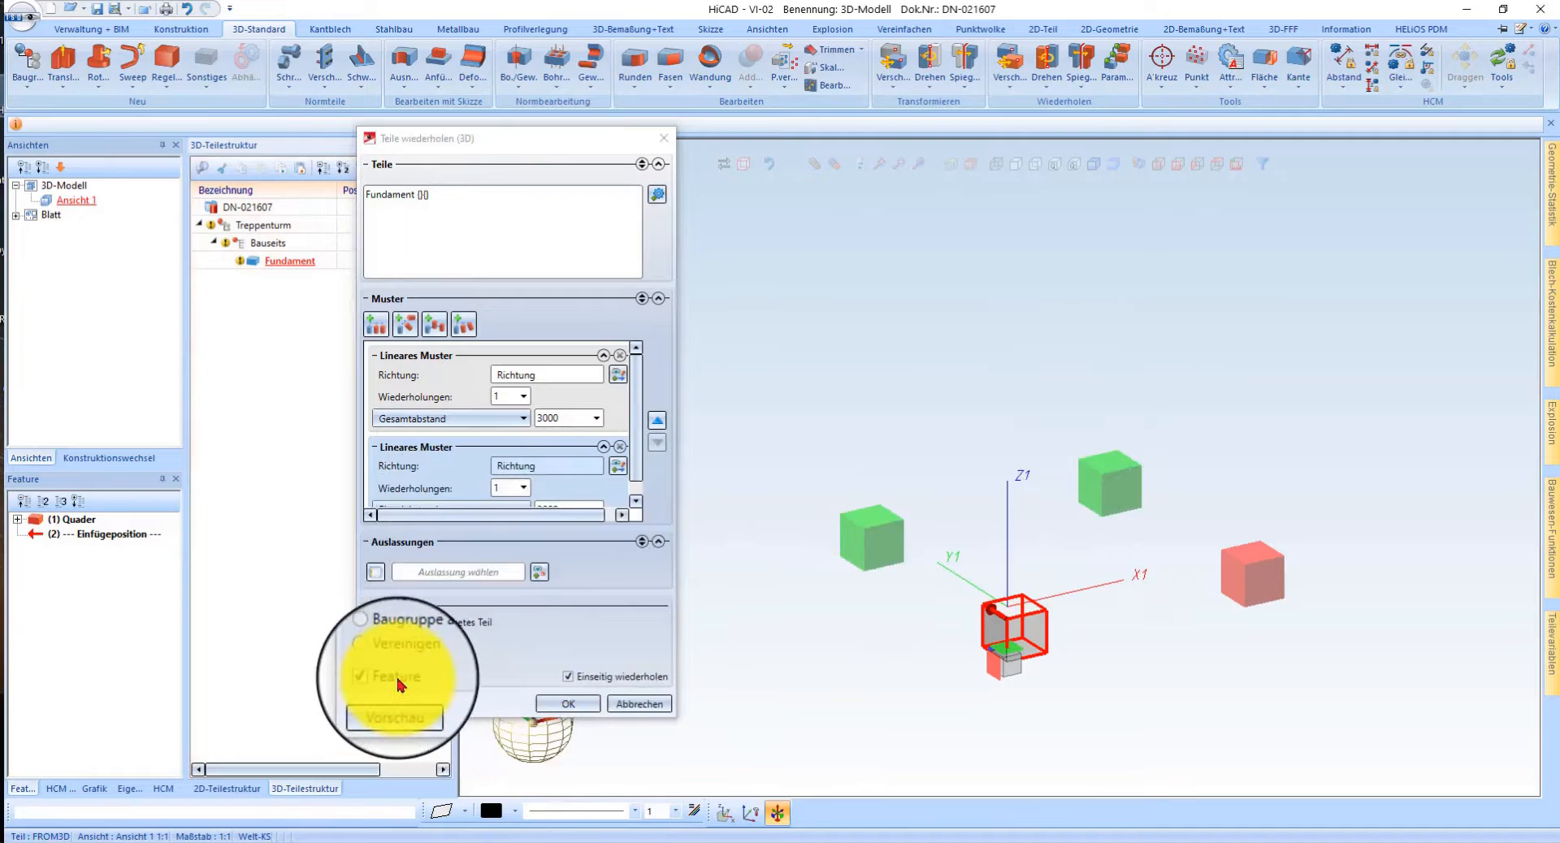
- Create the repeated foundations and check the settings of the Teilewiederholung feature under Bauseits
left_click(566, 704)
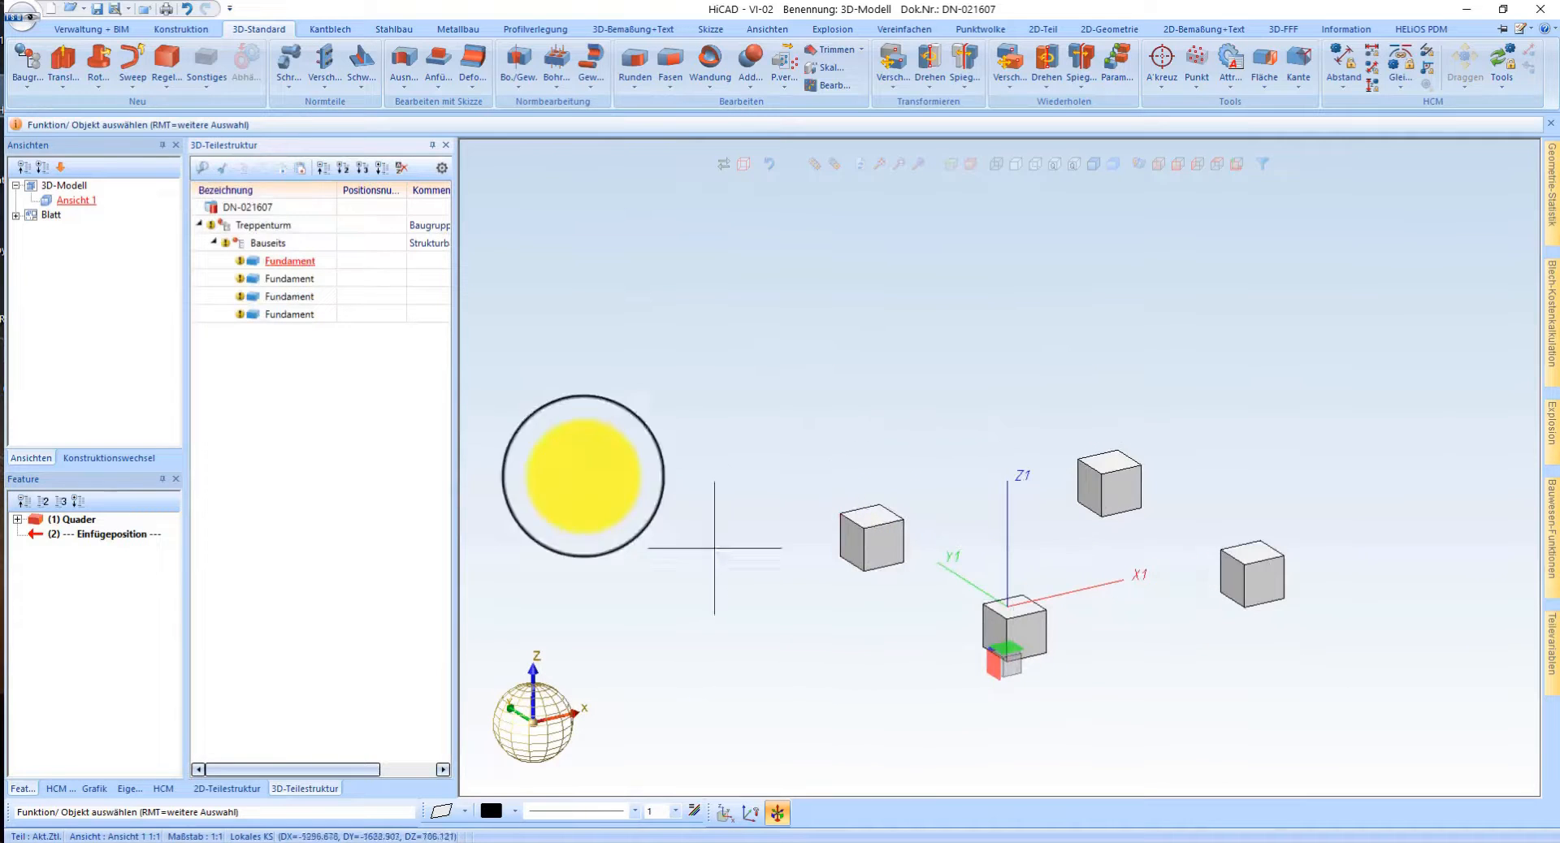
left_click(259, 243)
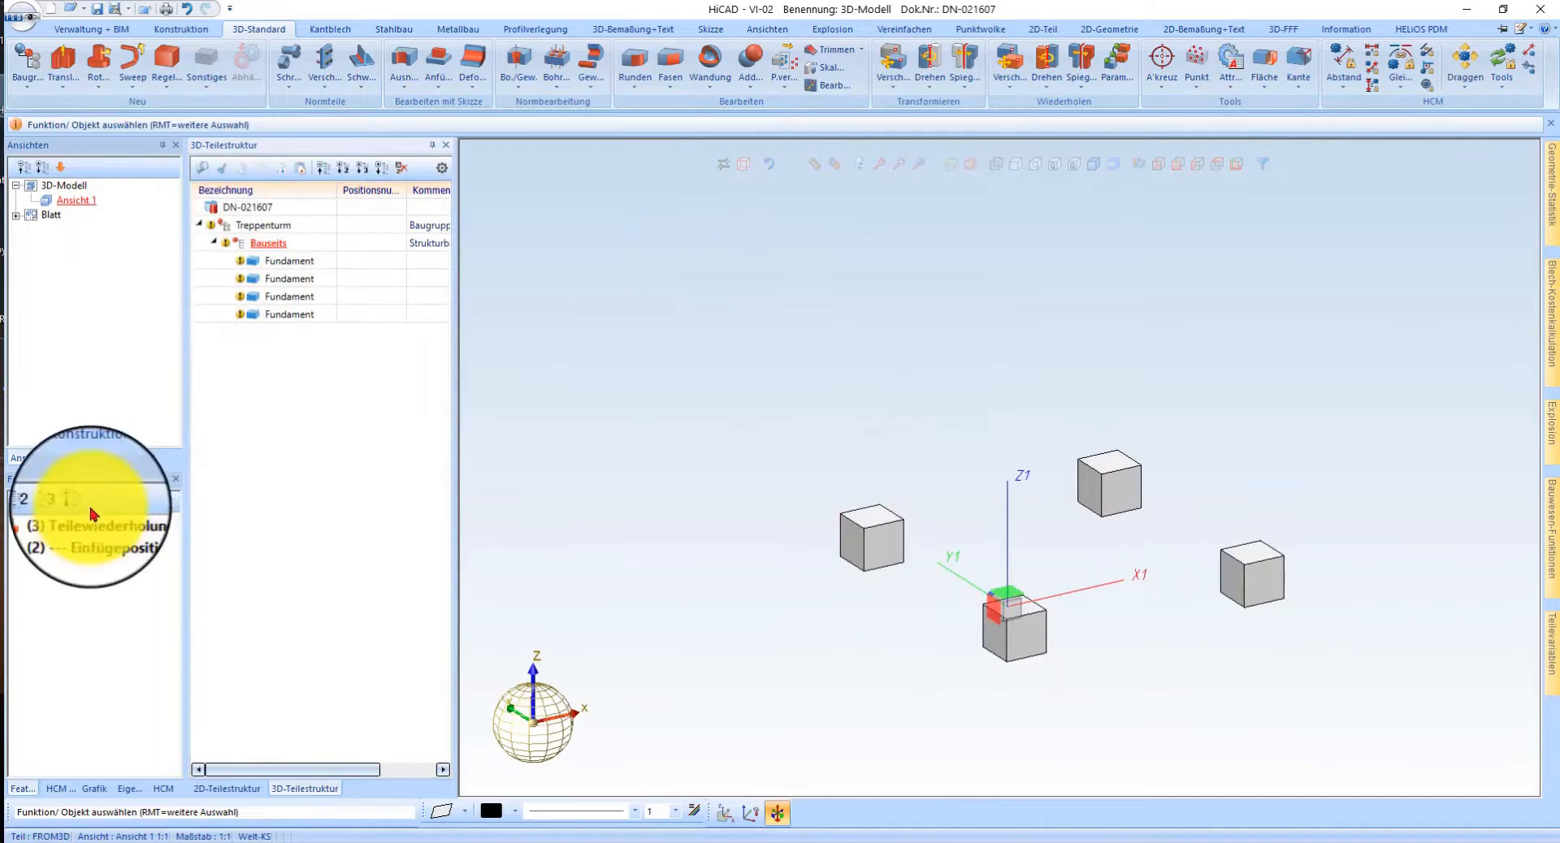
double_click(102, 523)
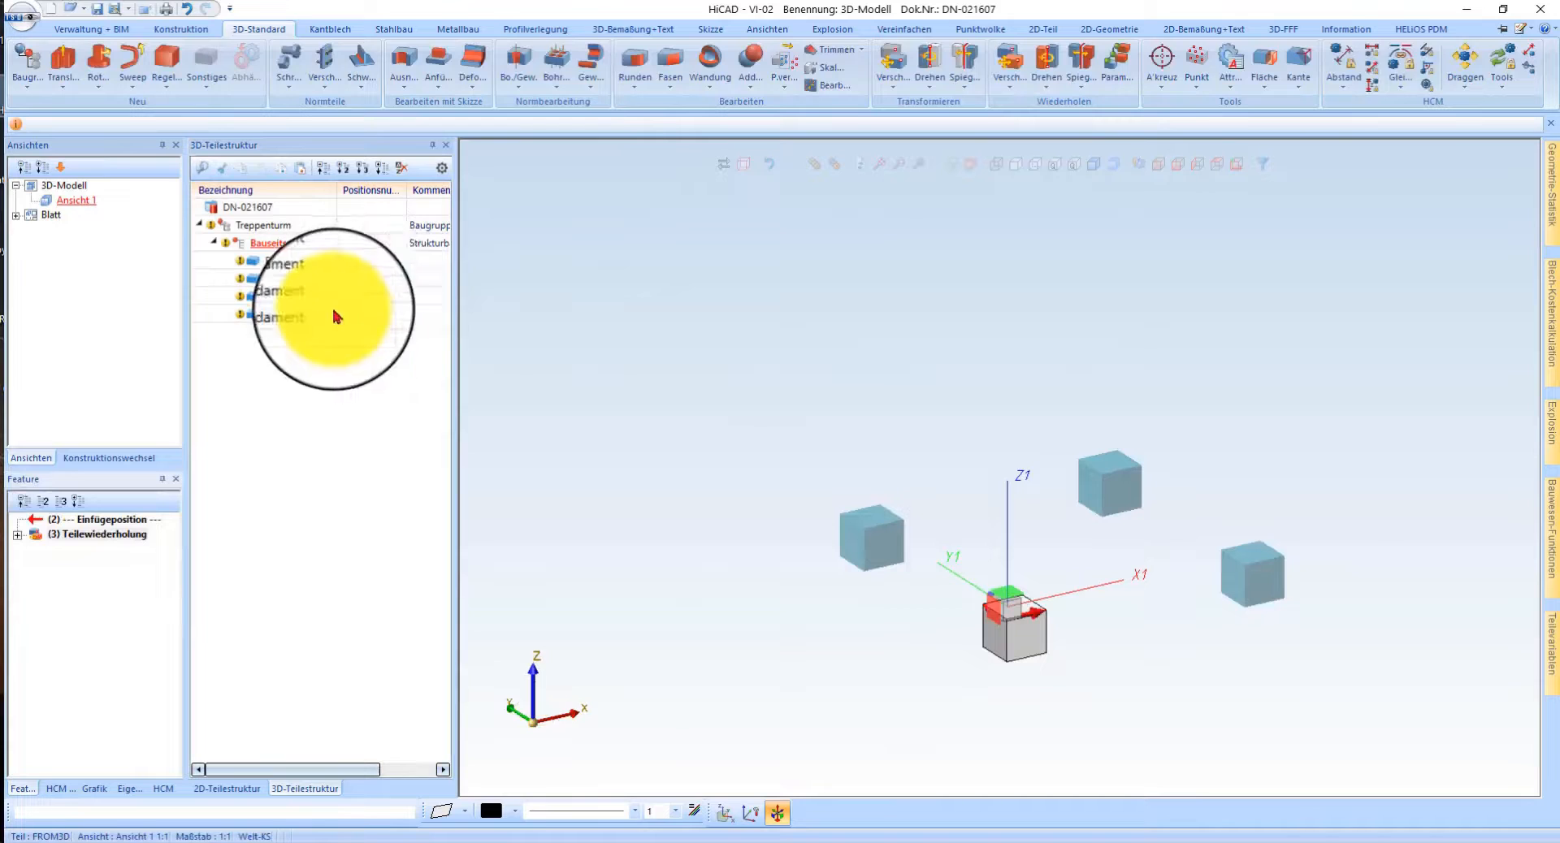
left_click_drag(561, 524, 510, 548)
left_click(635, 710)
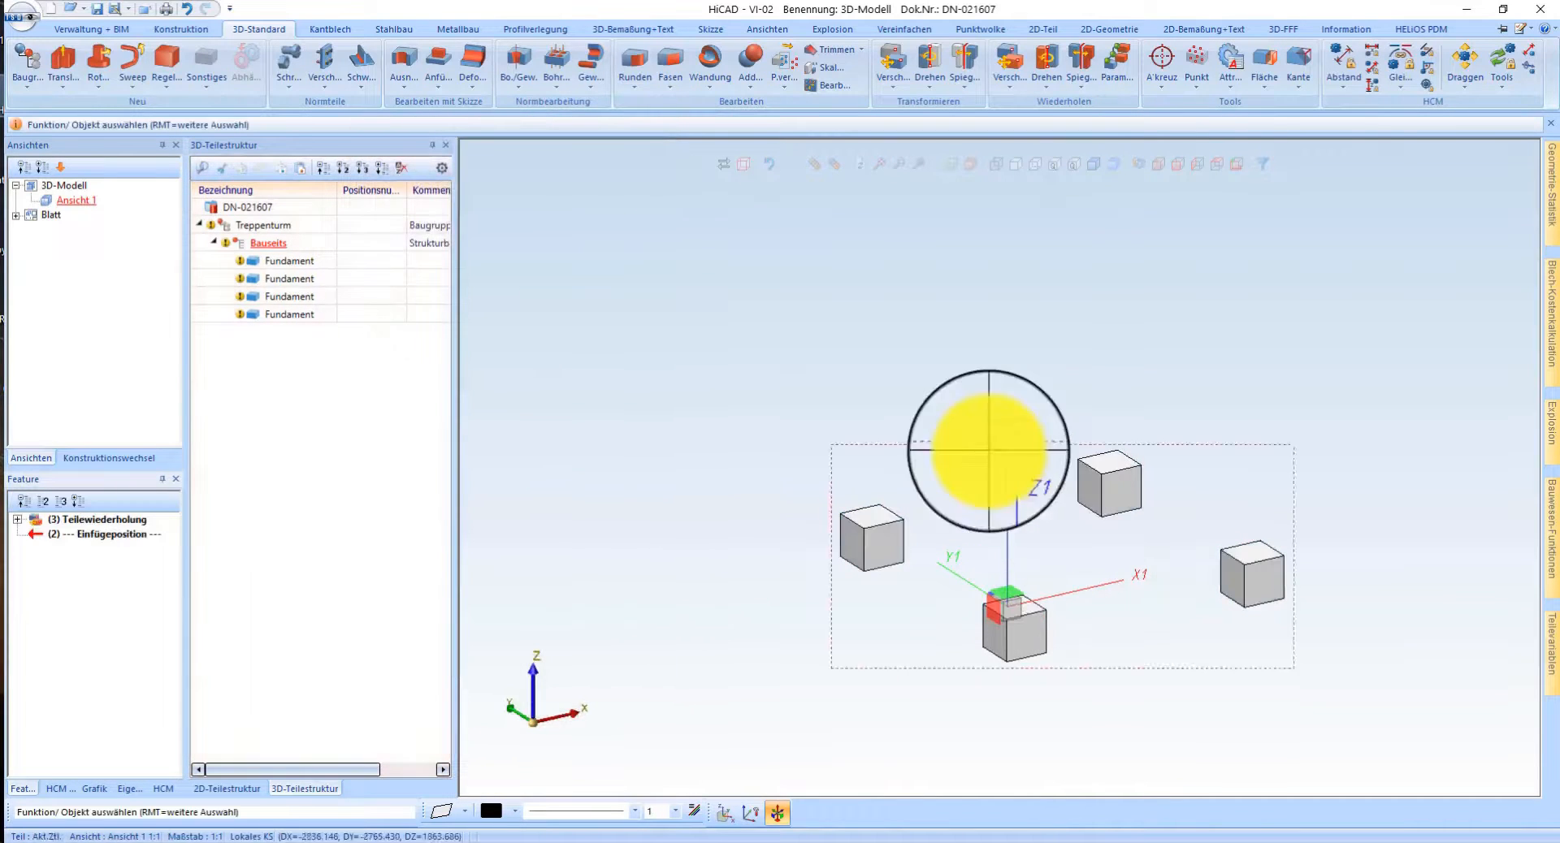
- Assign the material Beton bewehrt from Werkstoffe Bauwesen to all four Fundament parts
left_click(294, 315)
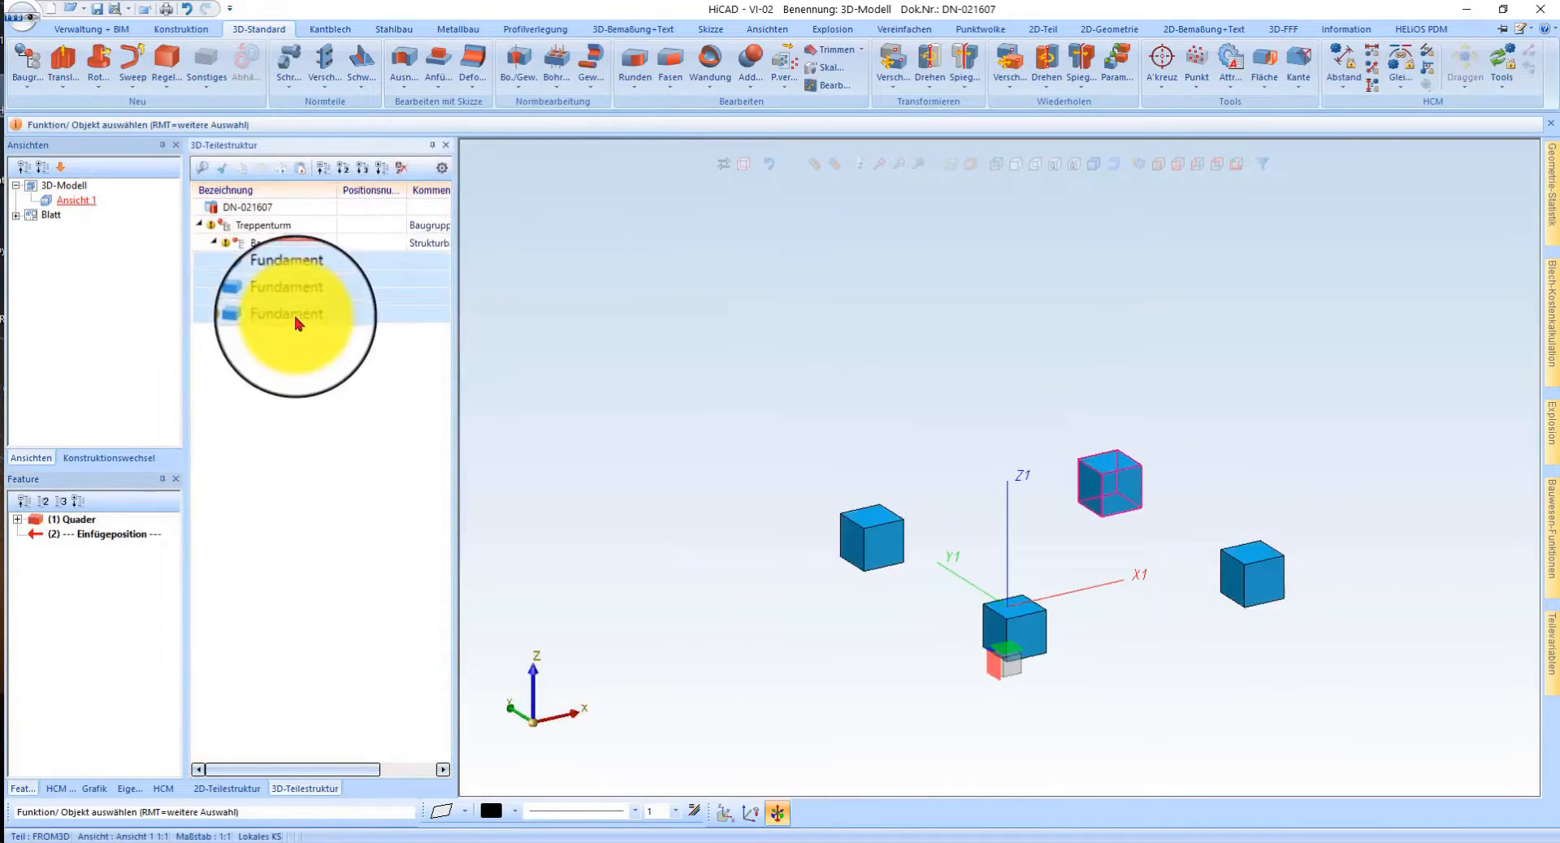
right_click(294, 315)
mouse_move(622, 746)
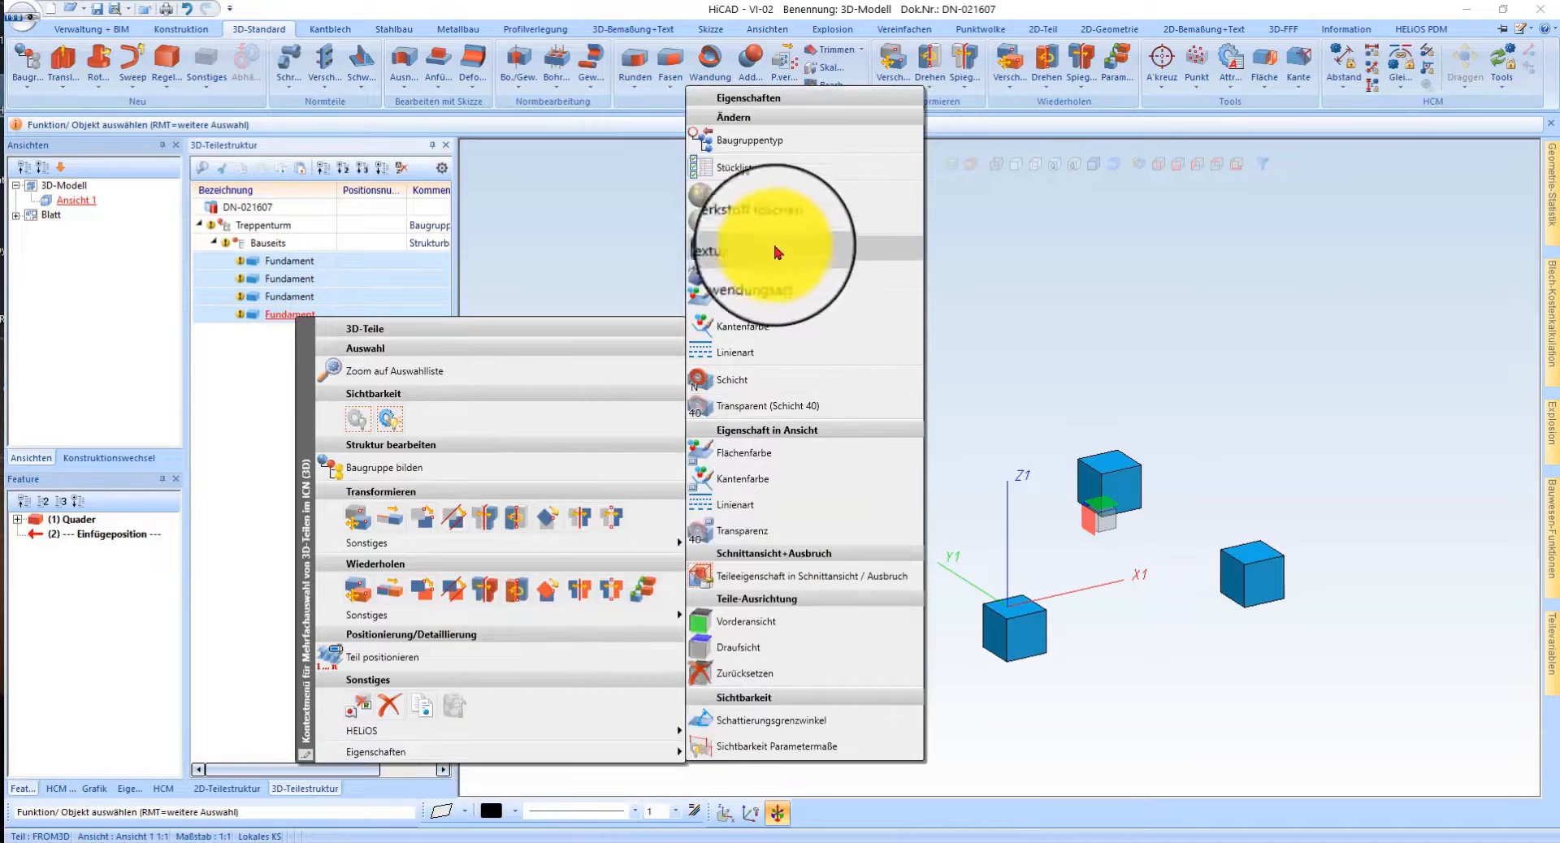
left_click(756, 199)
left_click(77, 63)
double_click(81, 84)
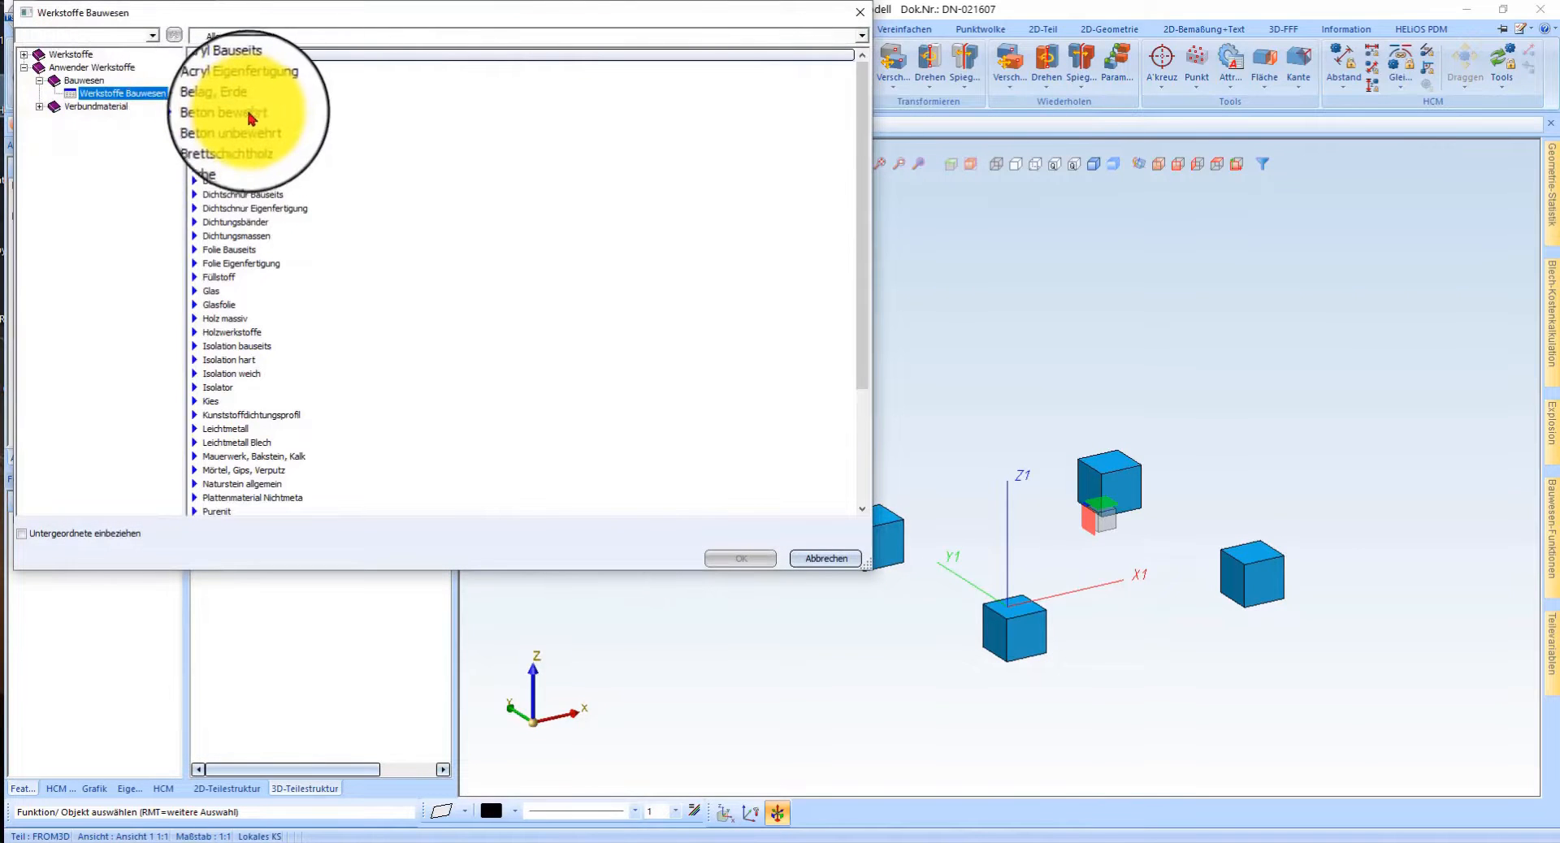
double_click(249, 116)
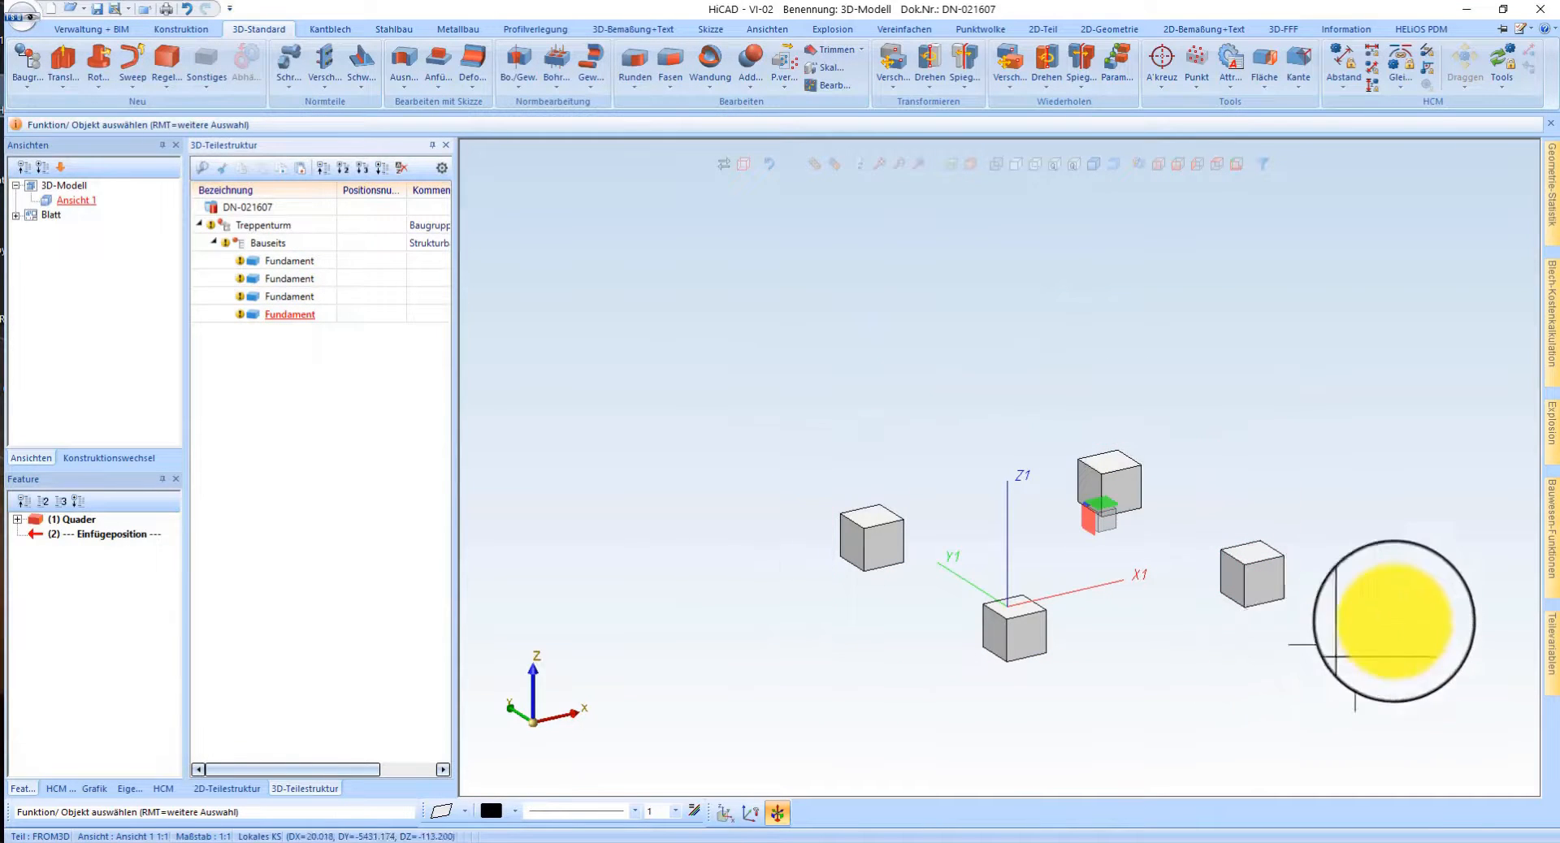
- Create a subassembly named Stahlbau under Treppenturm, excluded from the parts list, with part type Strukturbaugruppe
left_click(210, 243)
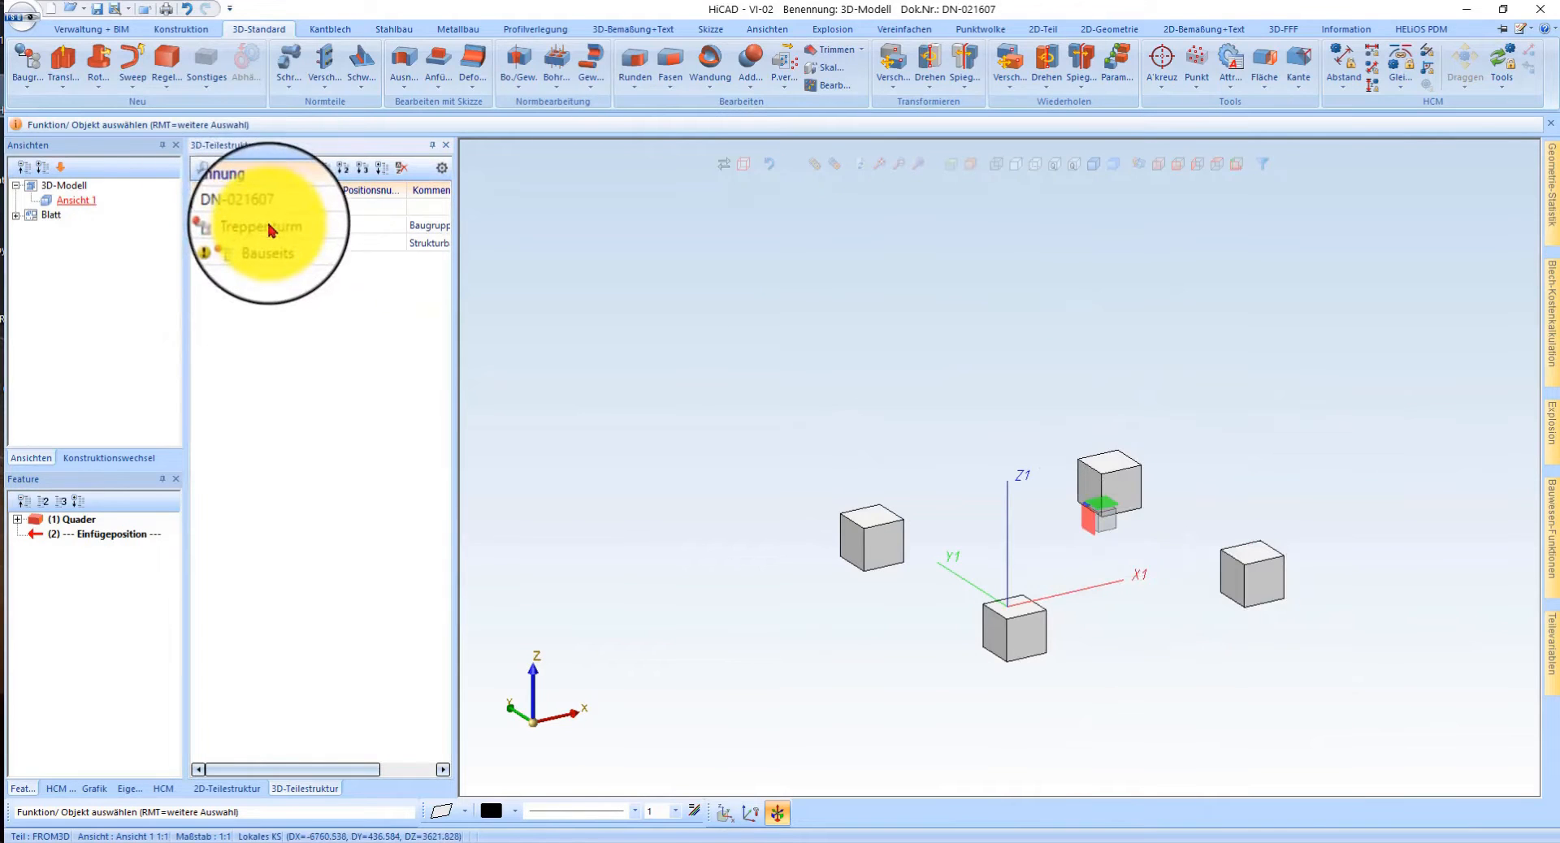
key("b")
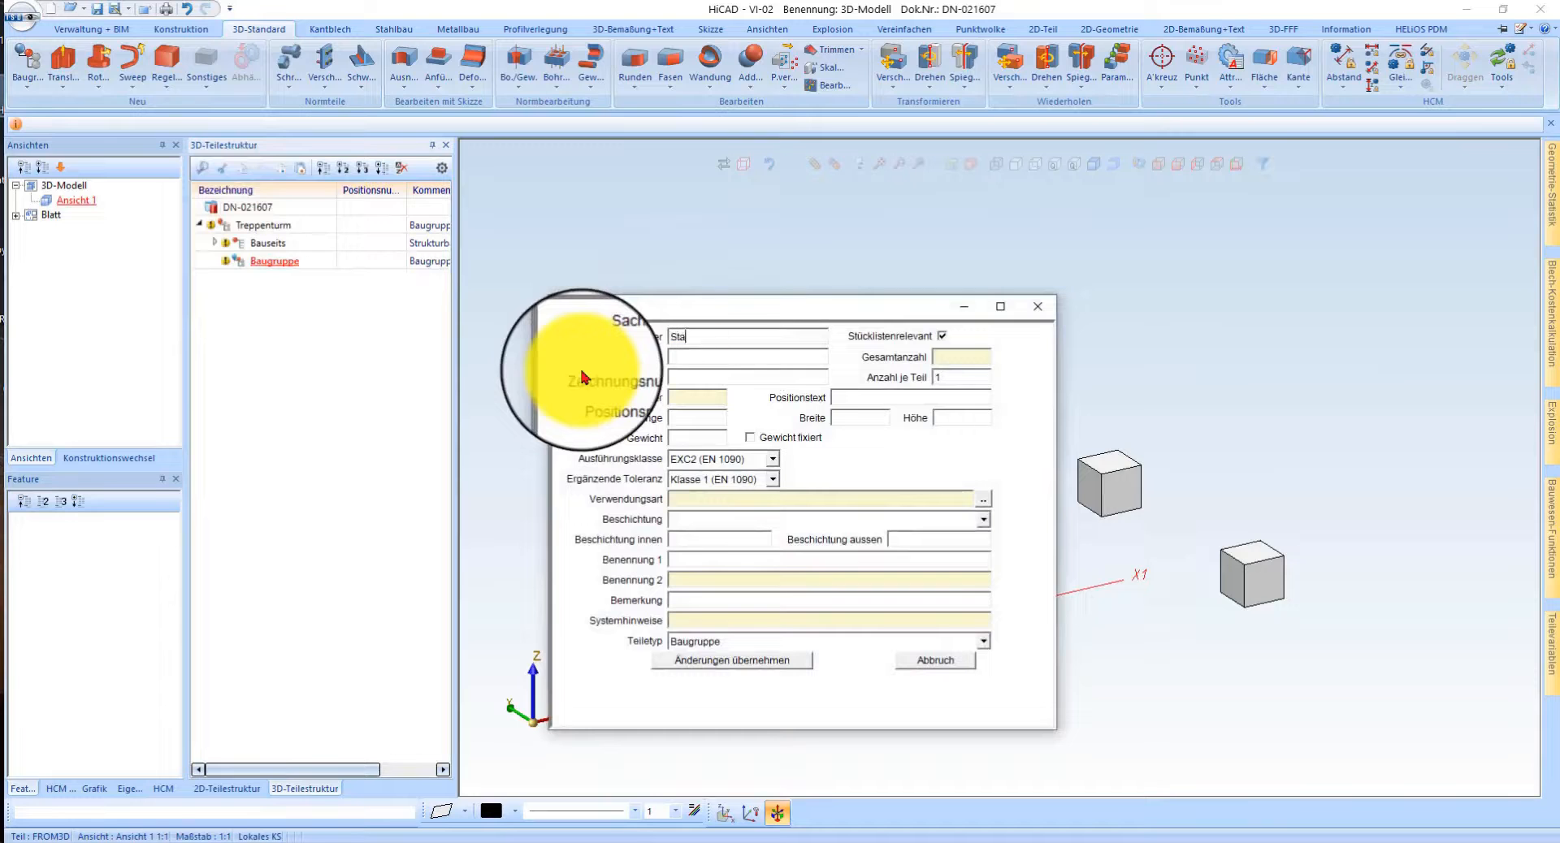
left_click(942, 336)
left_click(727, 641)
left_click(736, 771)
left_click(754, 663)
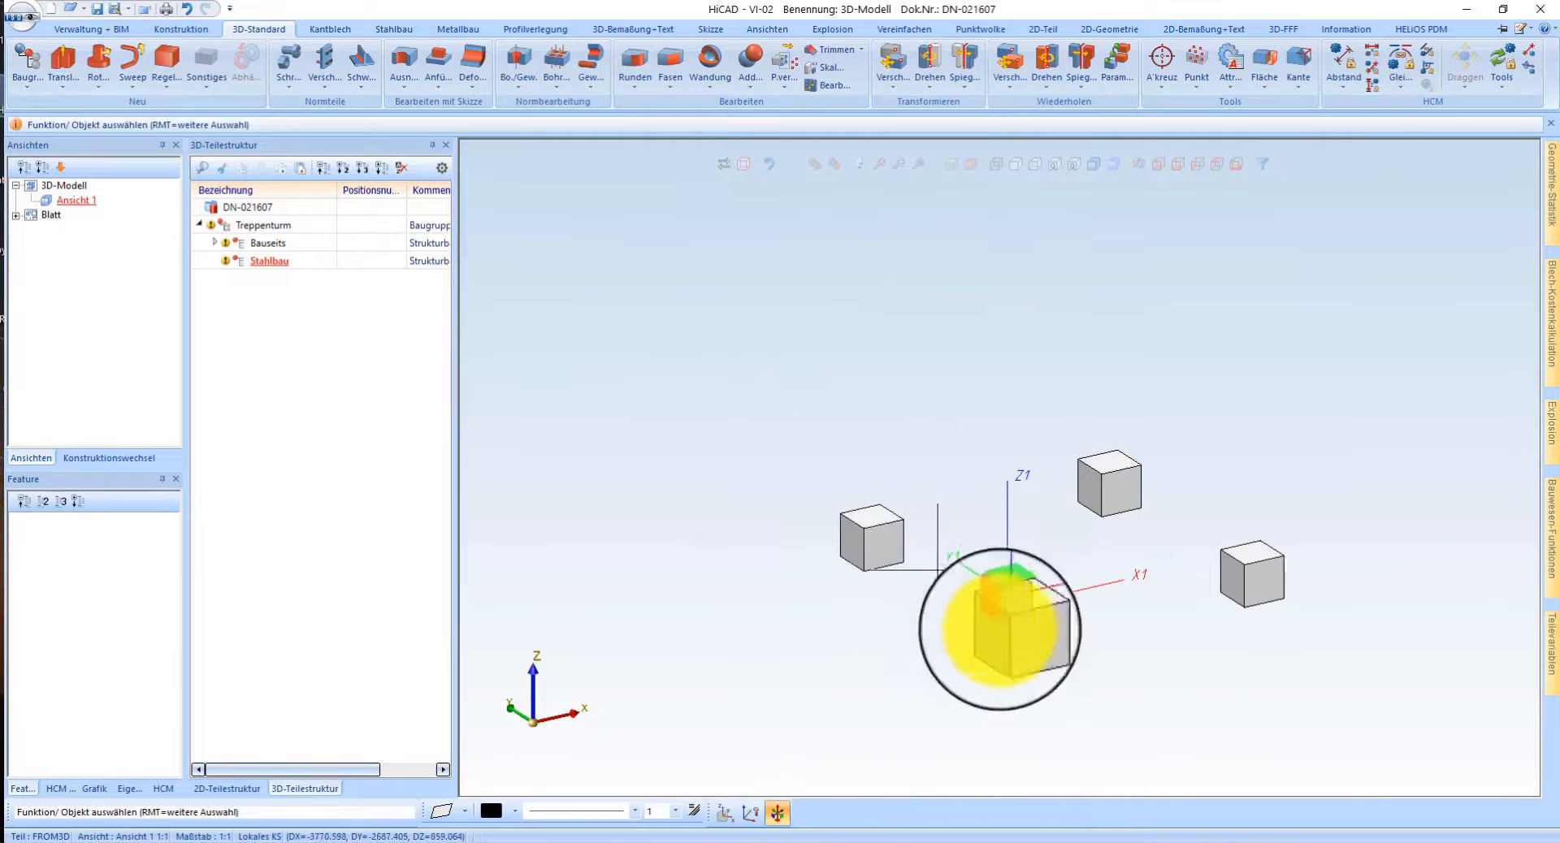
left_click(1090, 474)
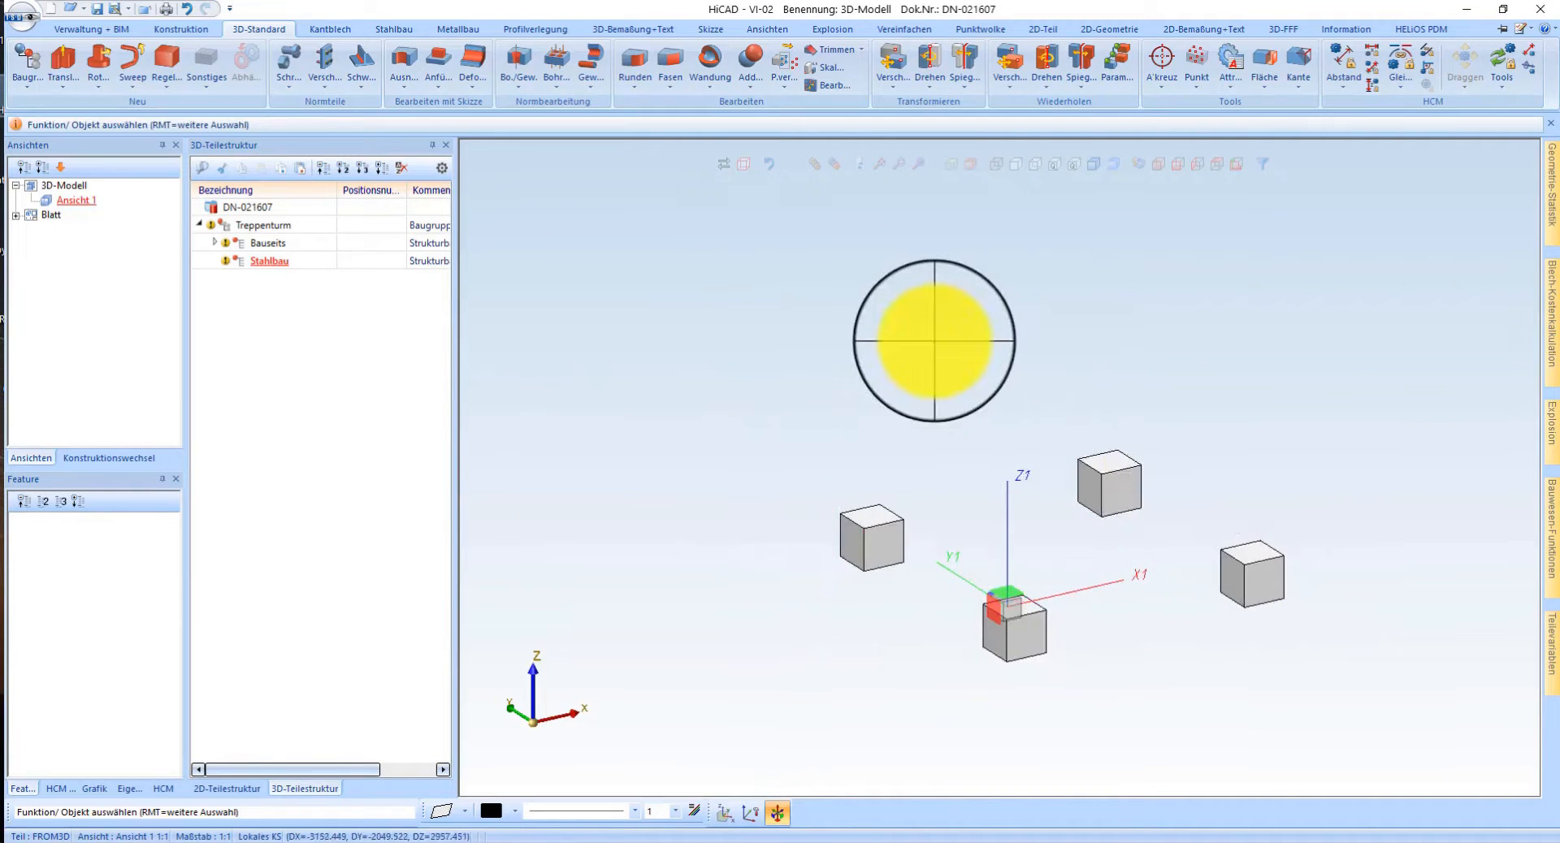
middle_click(935, 341)
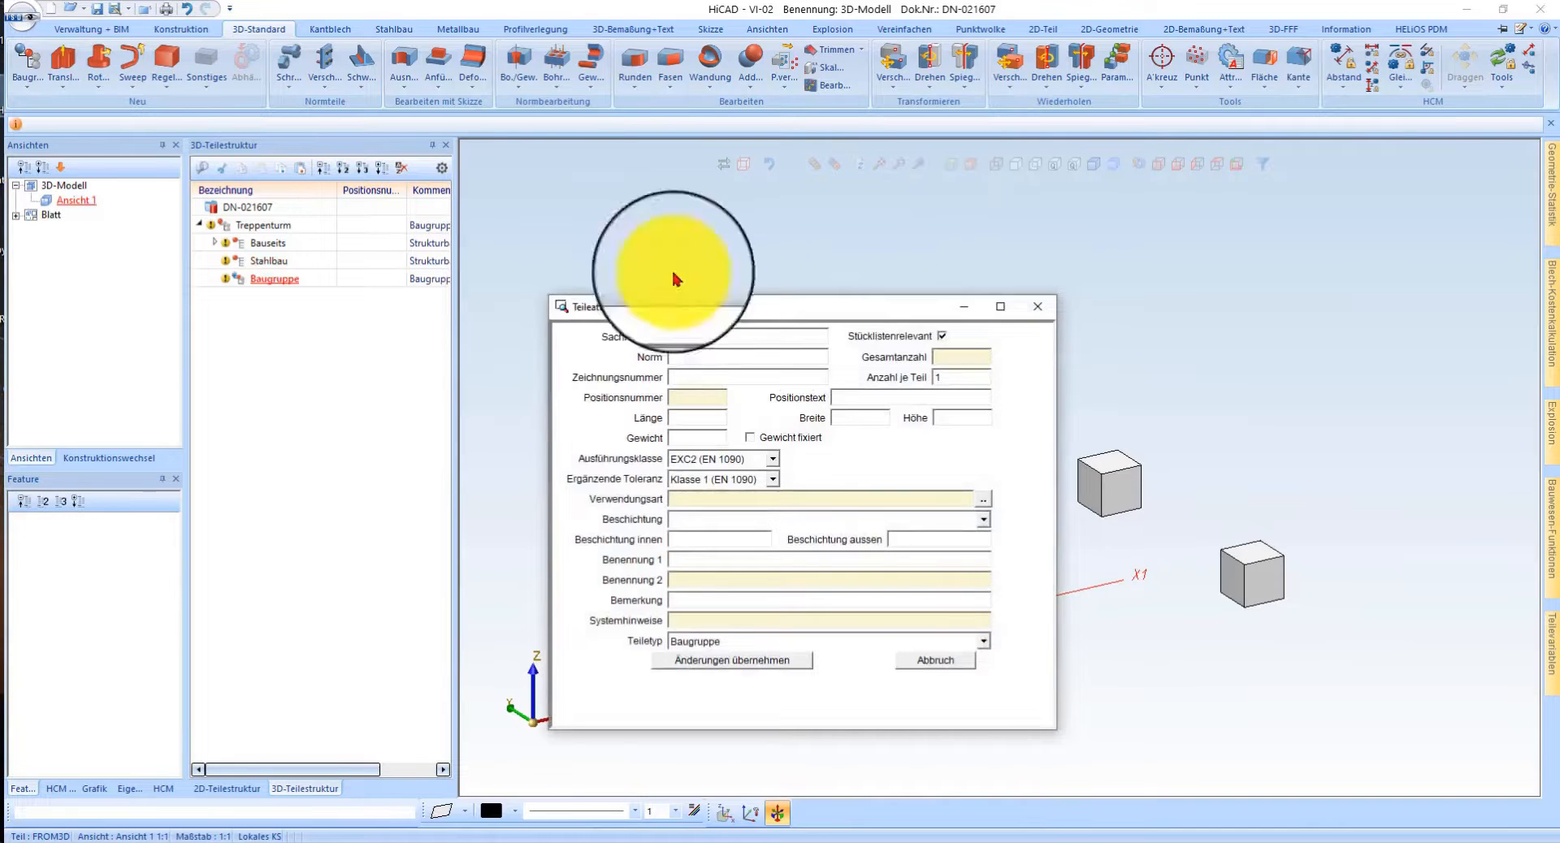
left_click(935, 659)
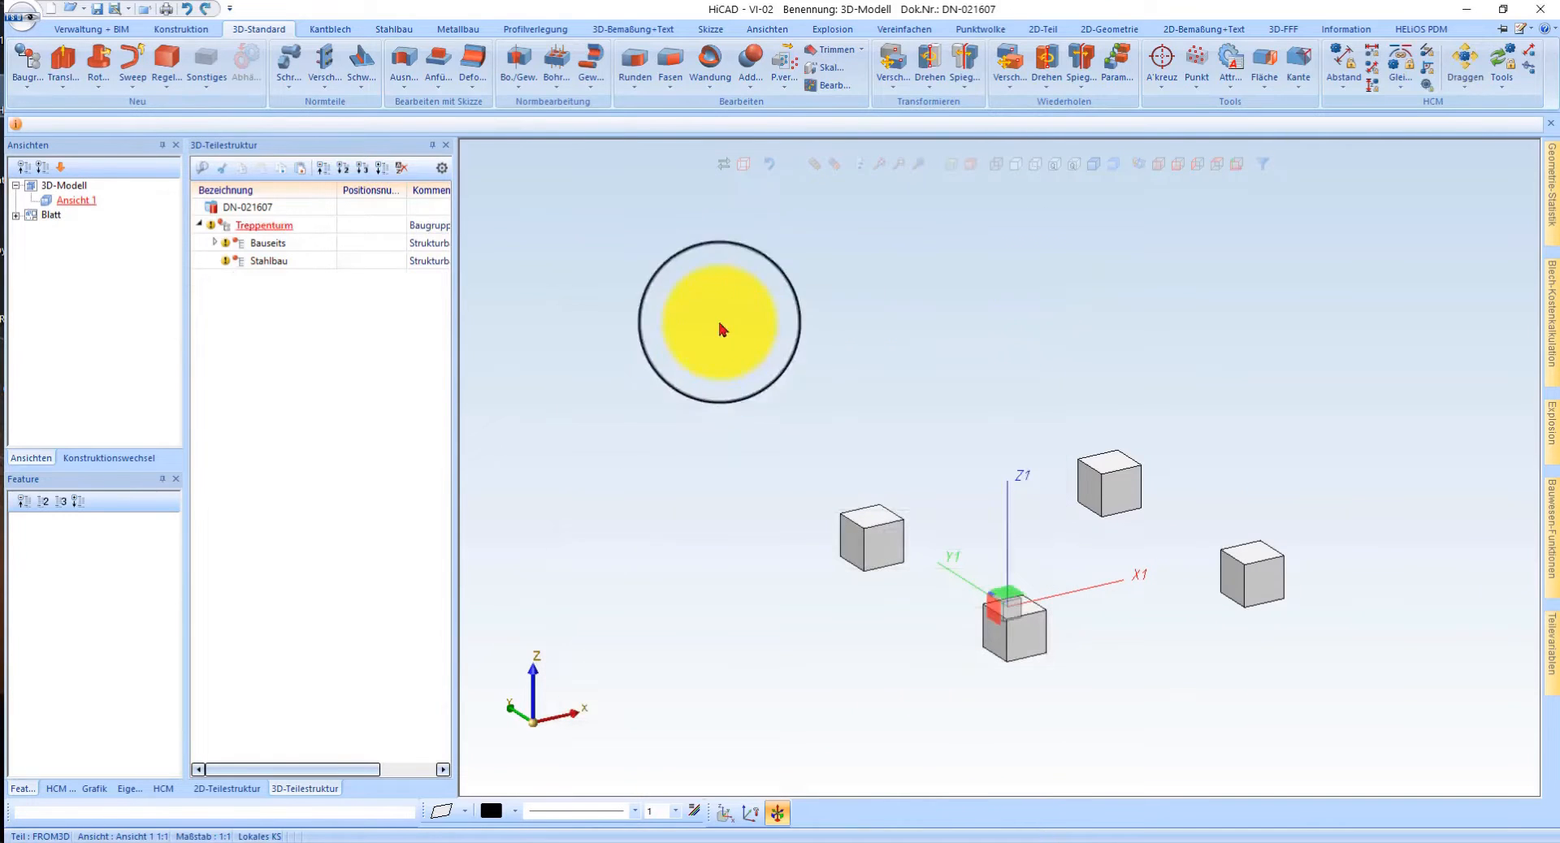
mouse_move(275, 257)
left_mouse_down()
mouse_move(253, 324)
mouse_move(268, 372)
mouse_move(276, 276)
left_mouse_up()
right_click(269, 270)
left_click(259, 312)
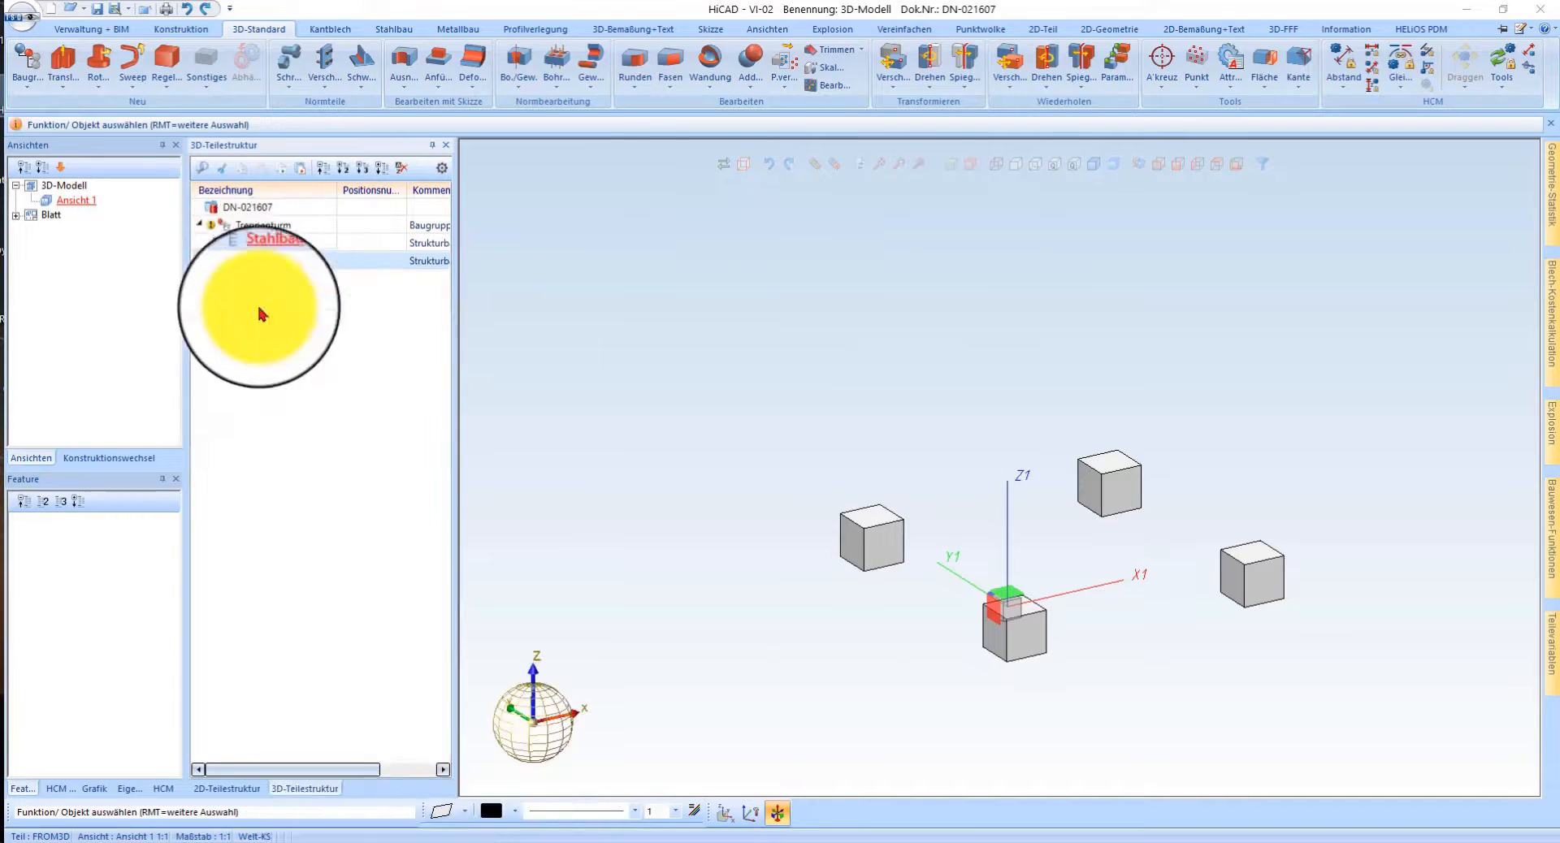
right_click(266, 261)
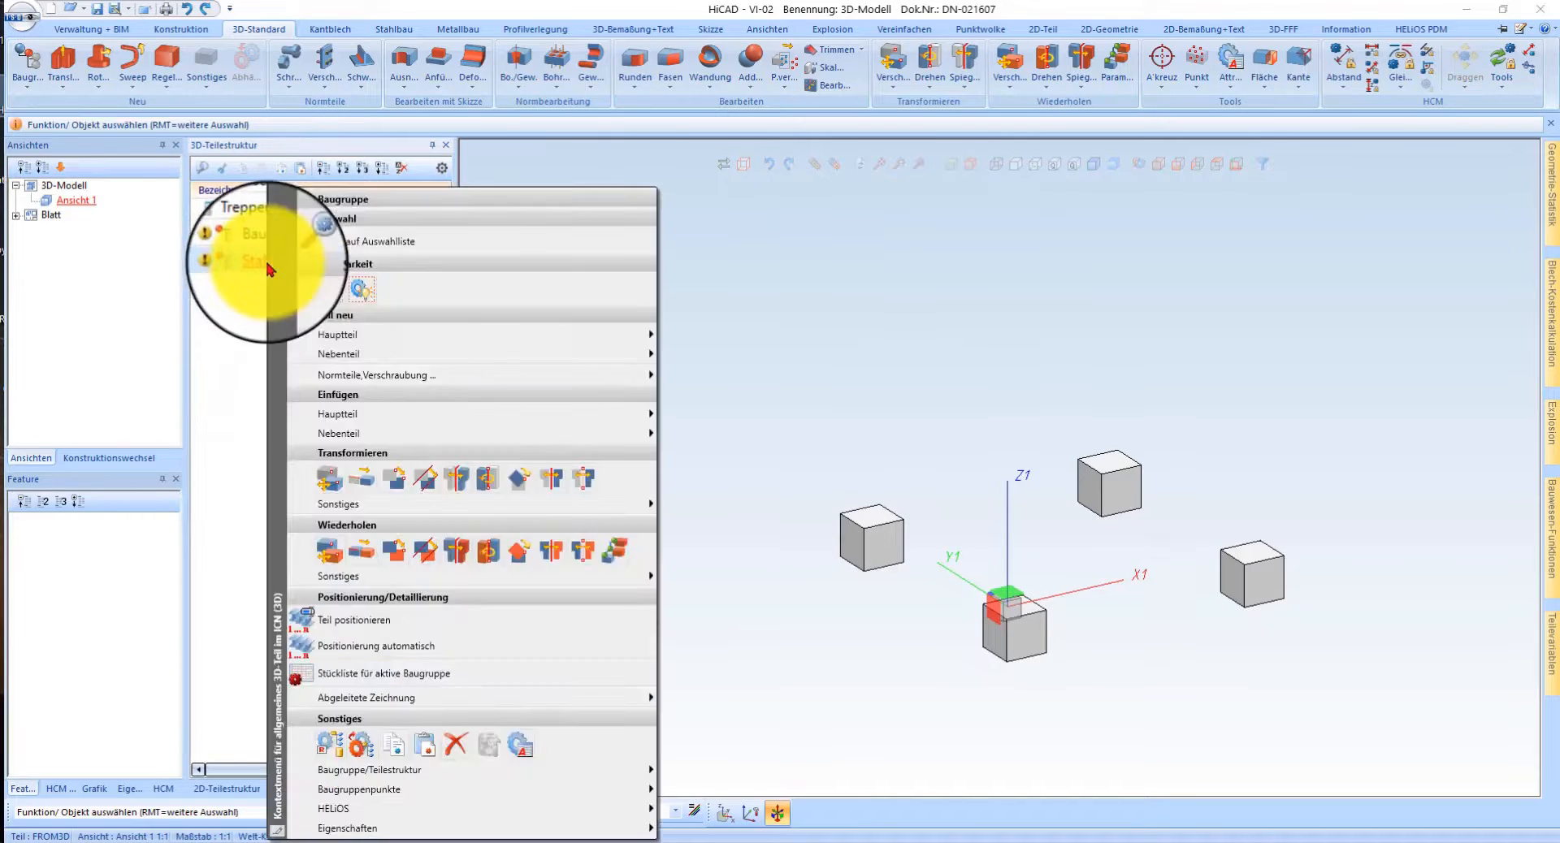
left_click(252, 261)
right_click(255, 265)
left_click(247, 268)
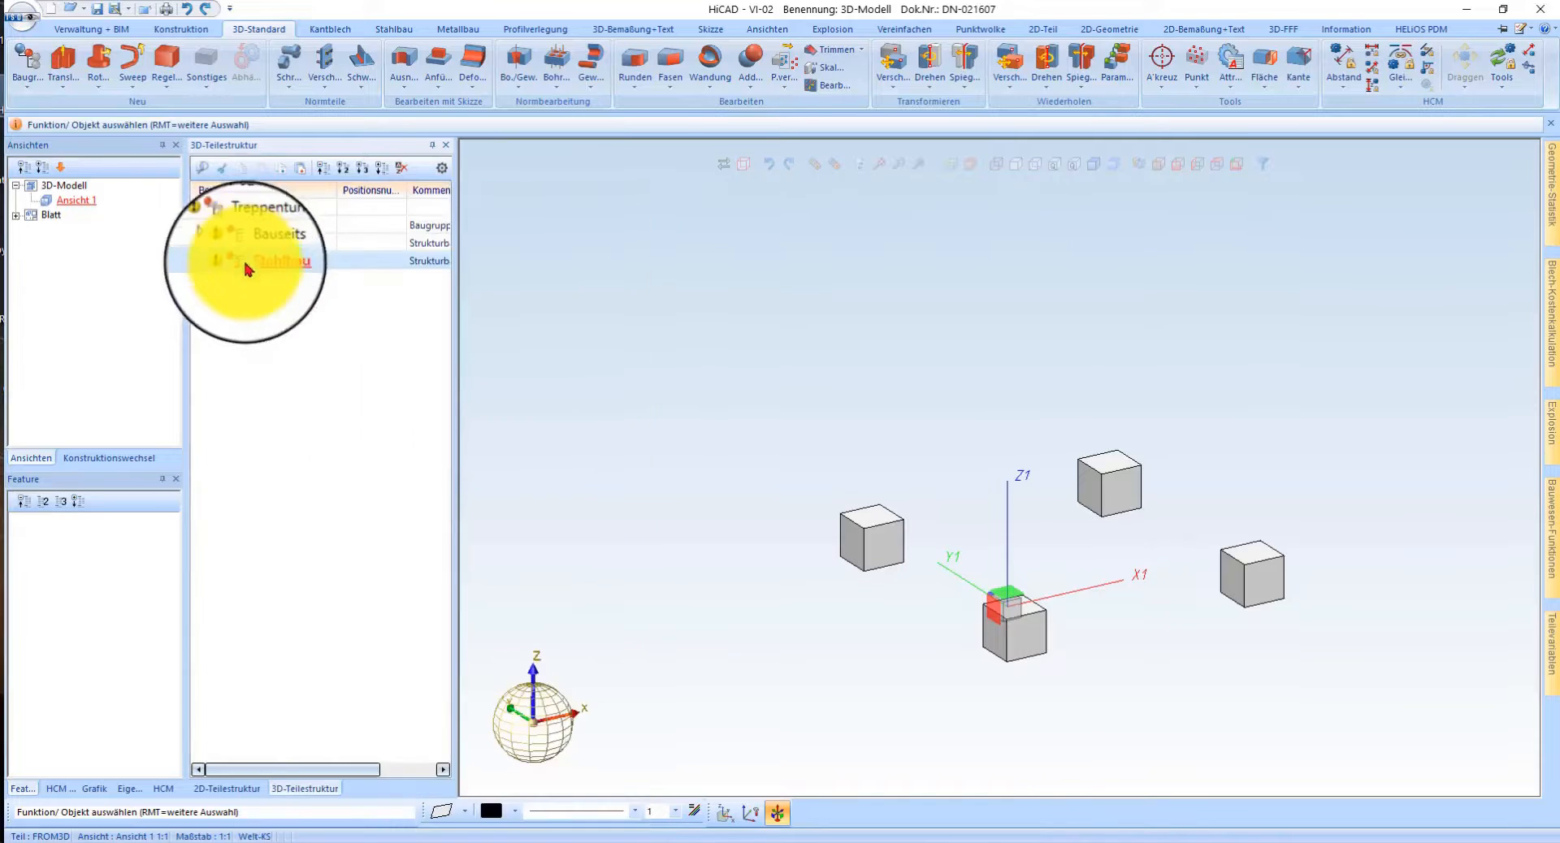
- Copy the Stahlbau subassembly under Treppenturm, name the copy Steher and place it inside Stahlbau
right_click_drag(252, 260, 262, 224)
left_click(306, 243)
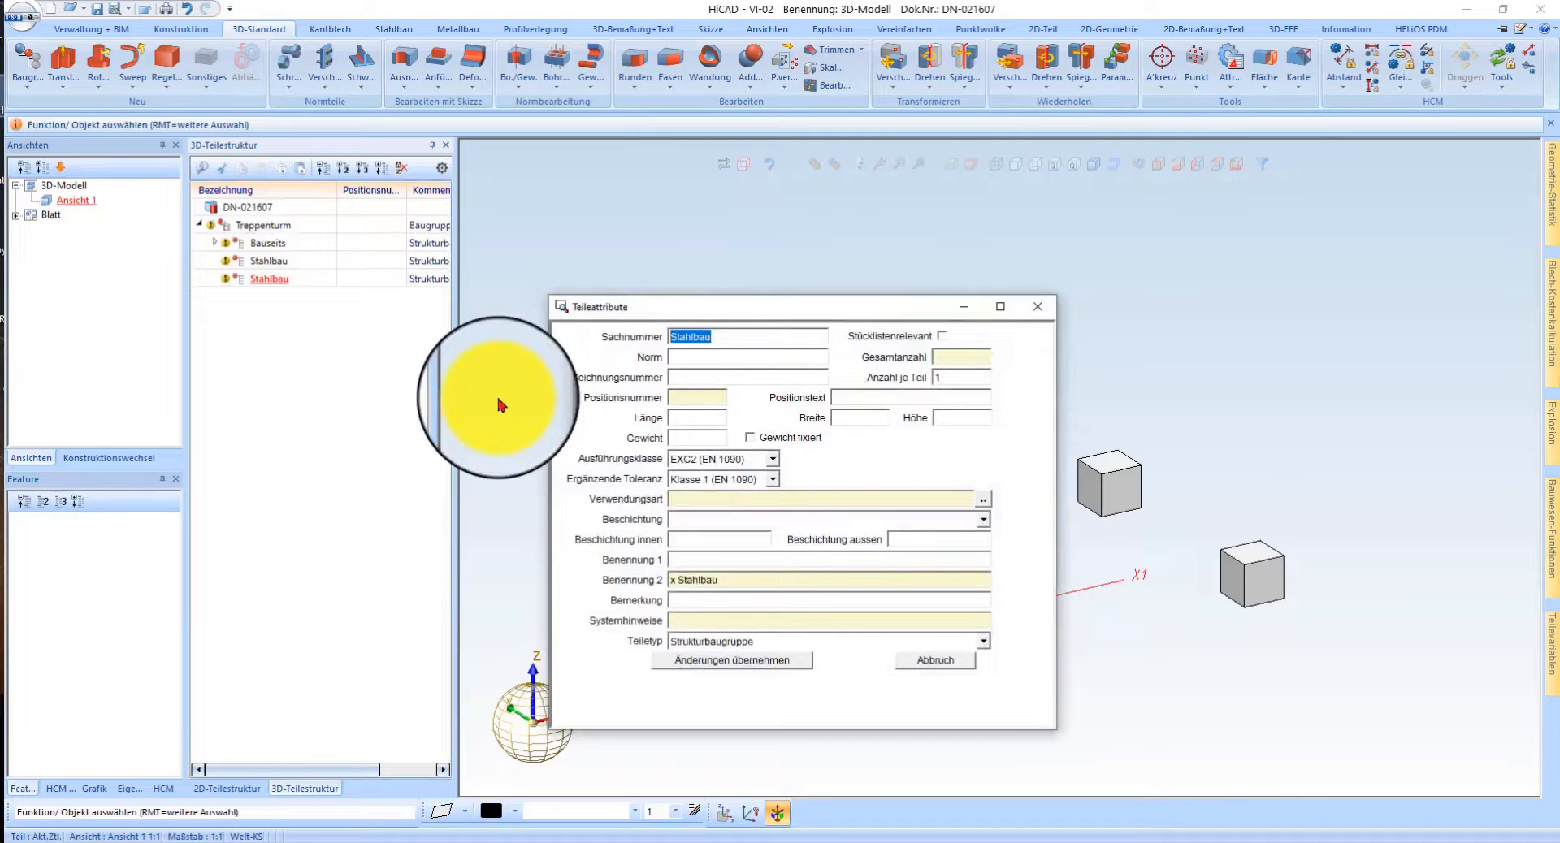
type("Steher")
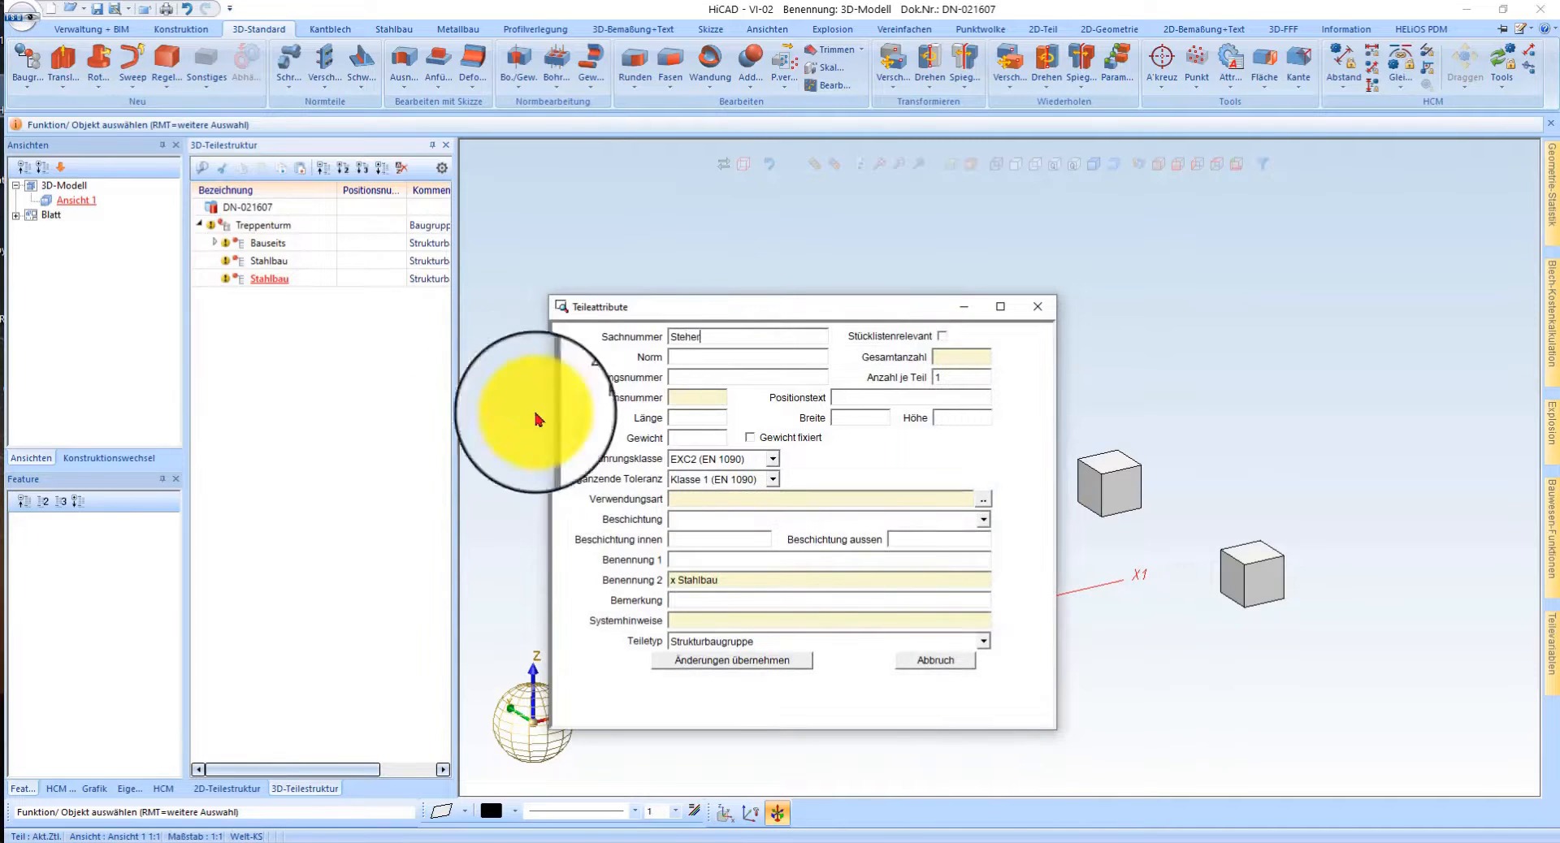
left_click(790, 658)
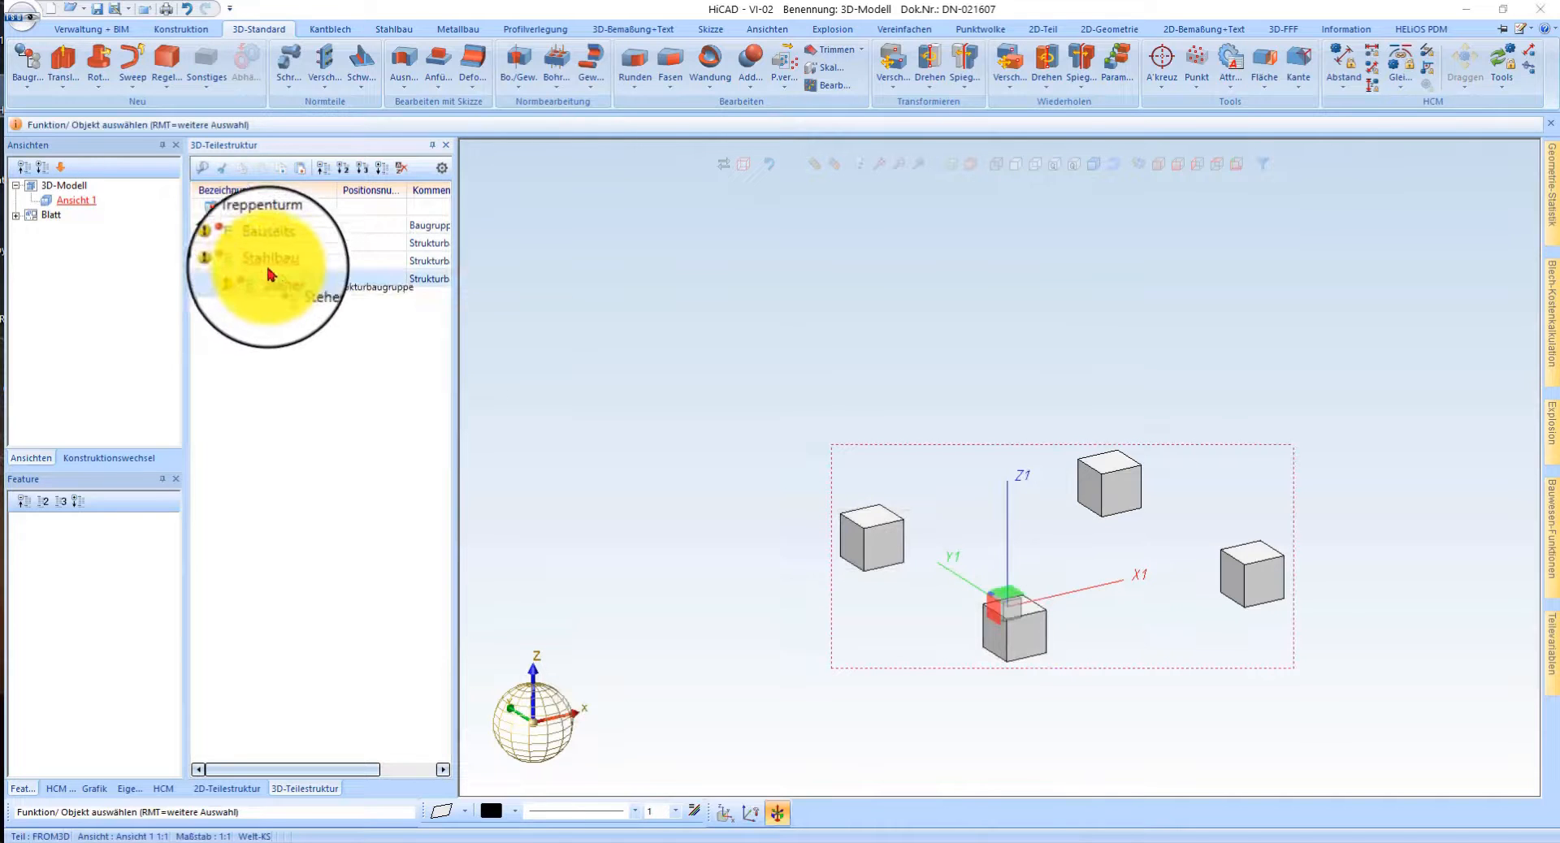
- Copy the Steher subassembly within Stahlbau, rename the copy Treppen and save the model
right_click_drag(267, 268, 267, 269)
left_click(337, 282)
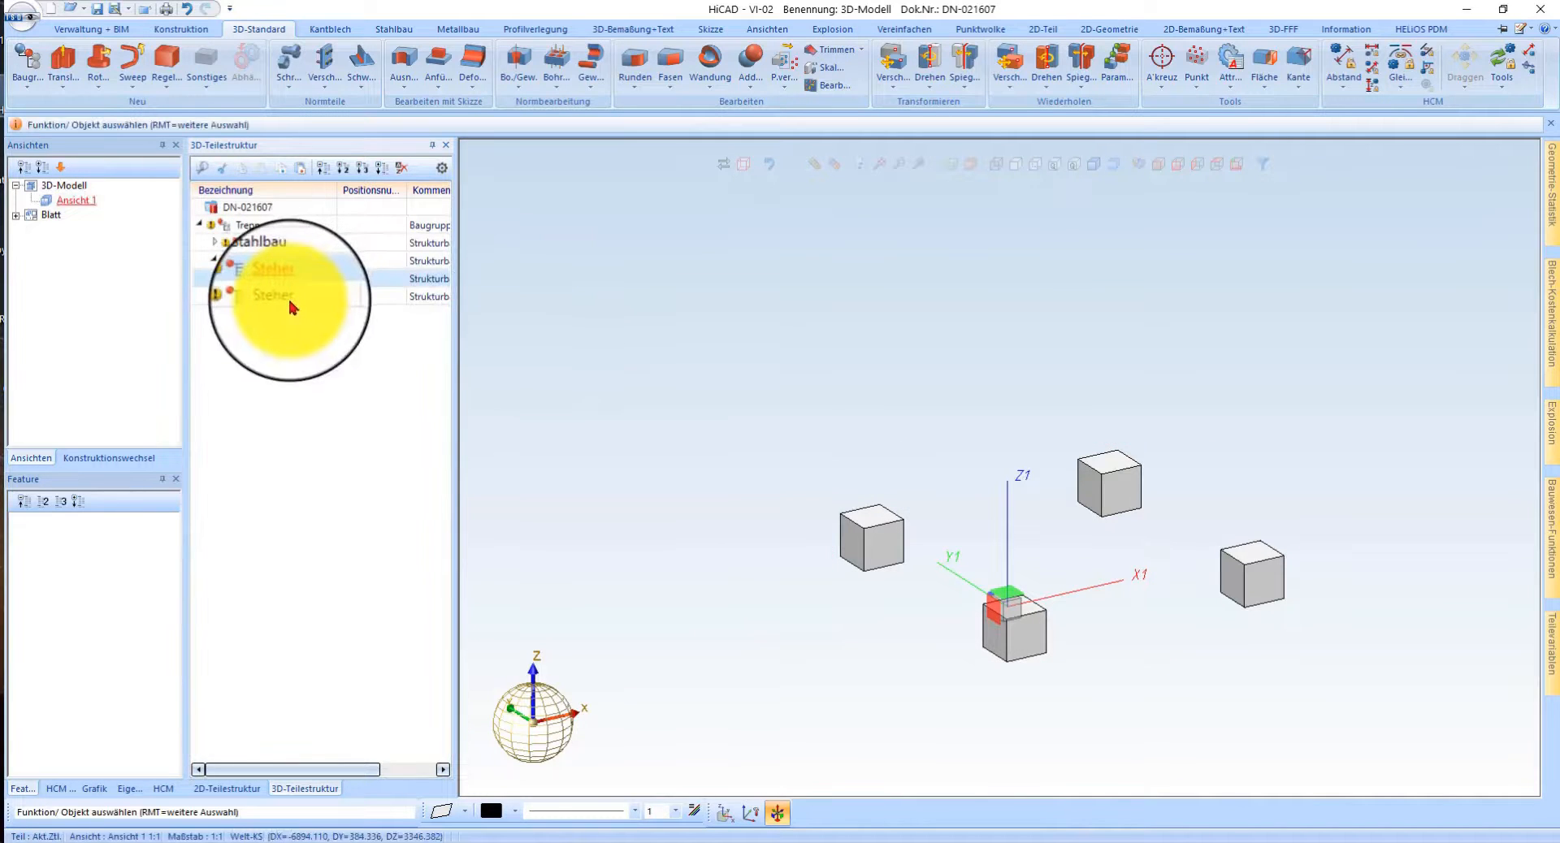
double_click(289, 299)
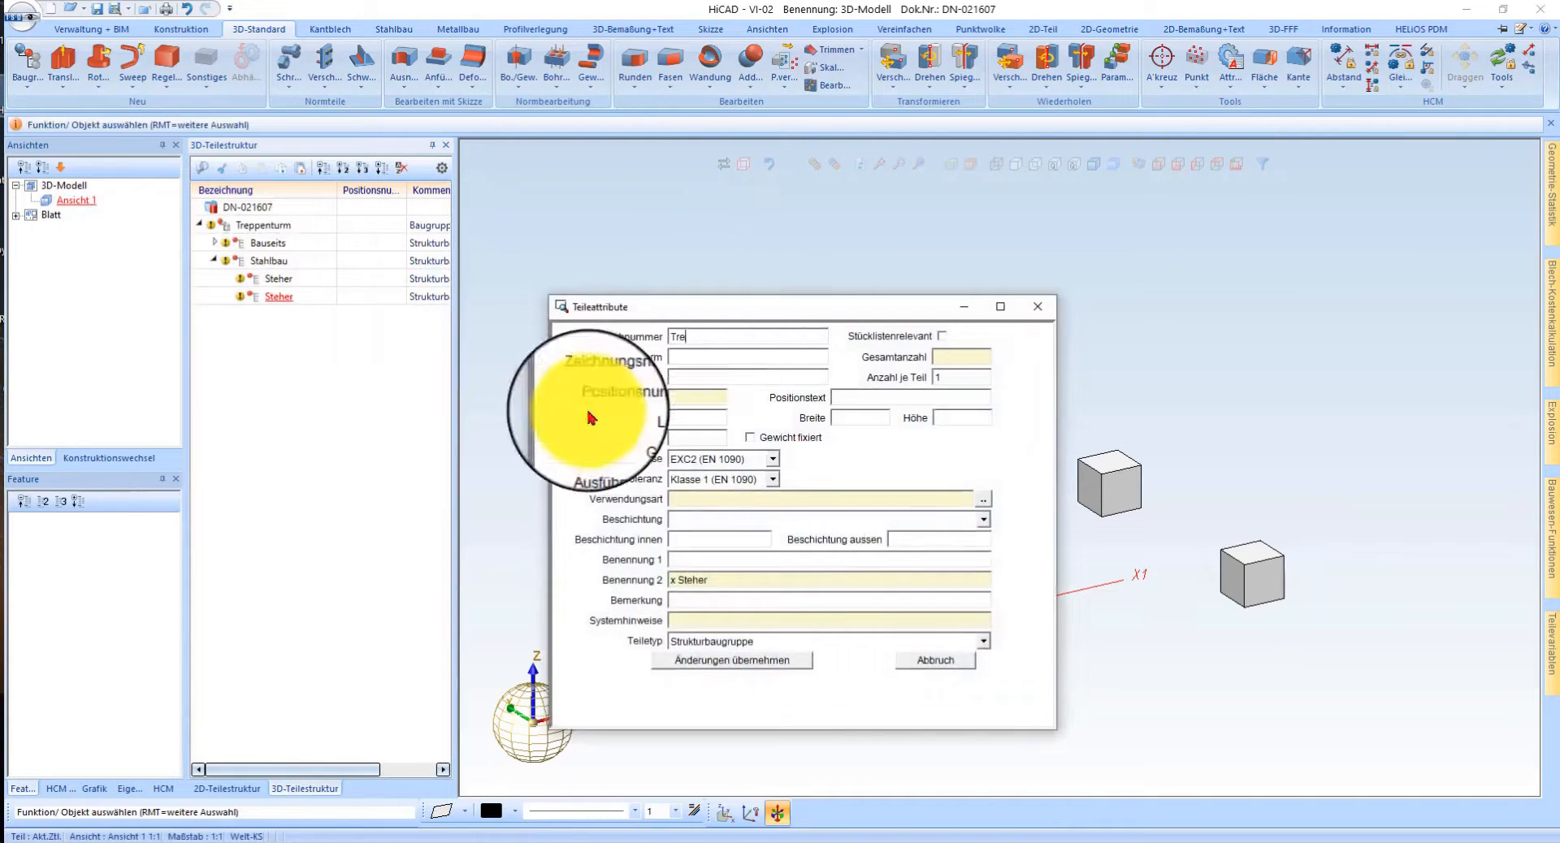
type("Treppen")
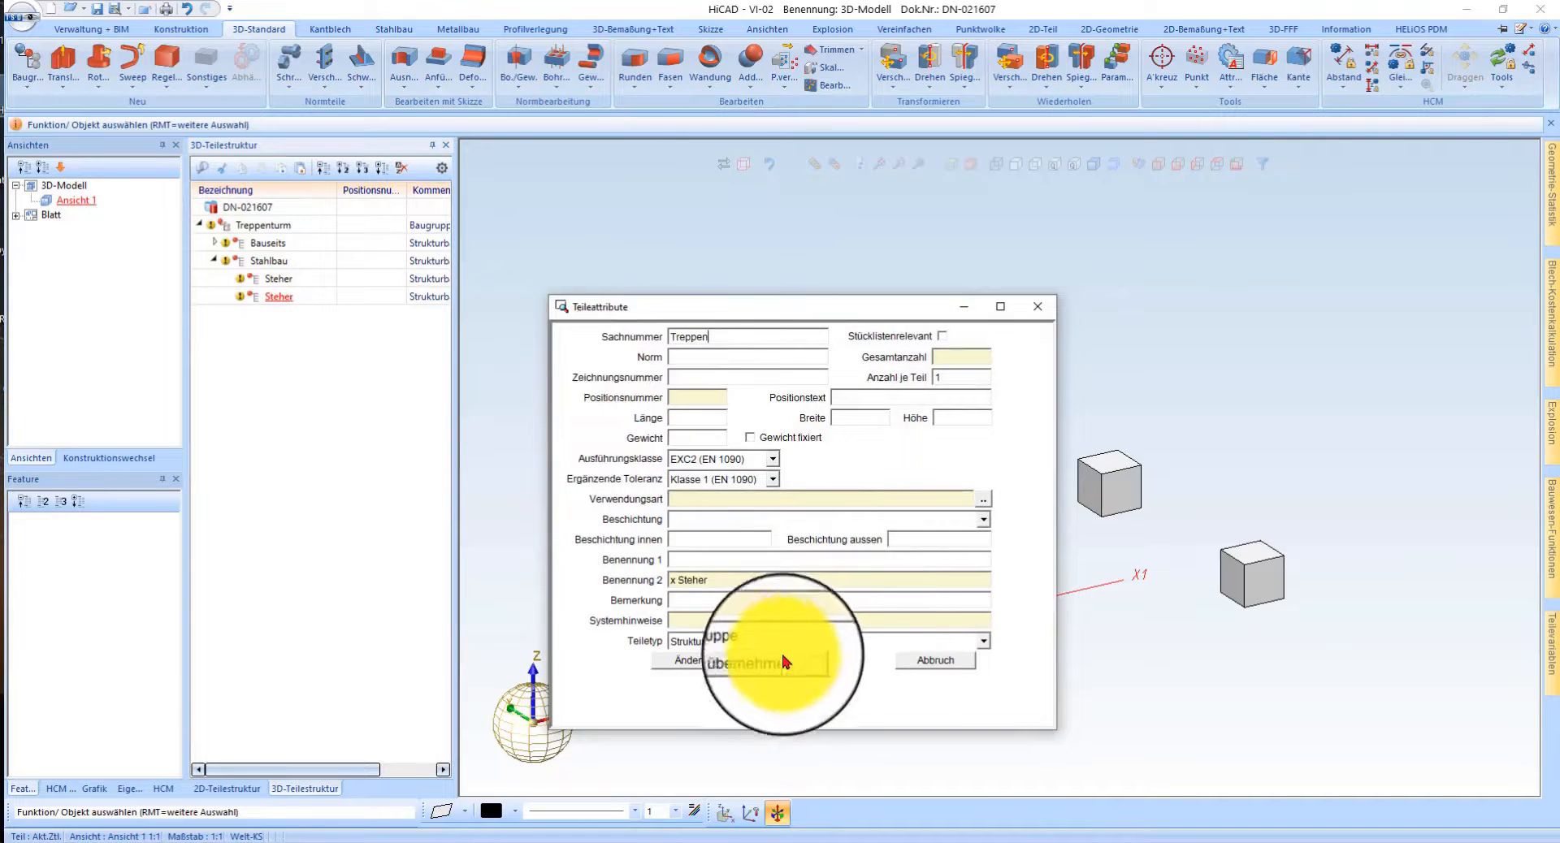
left_click(784, 660)
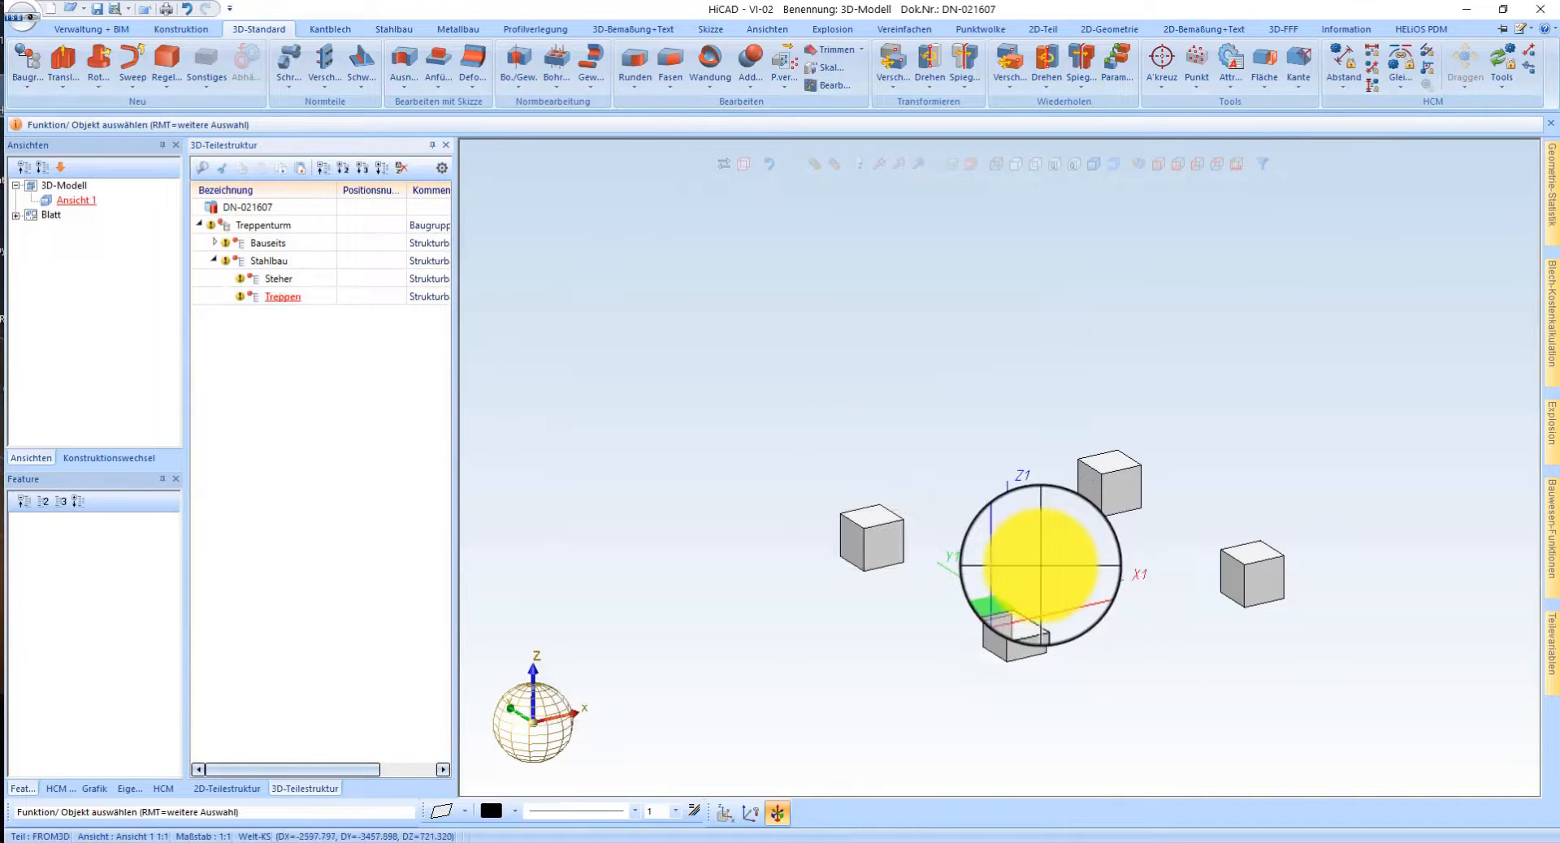
key("ctrl+s")
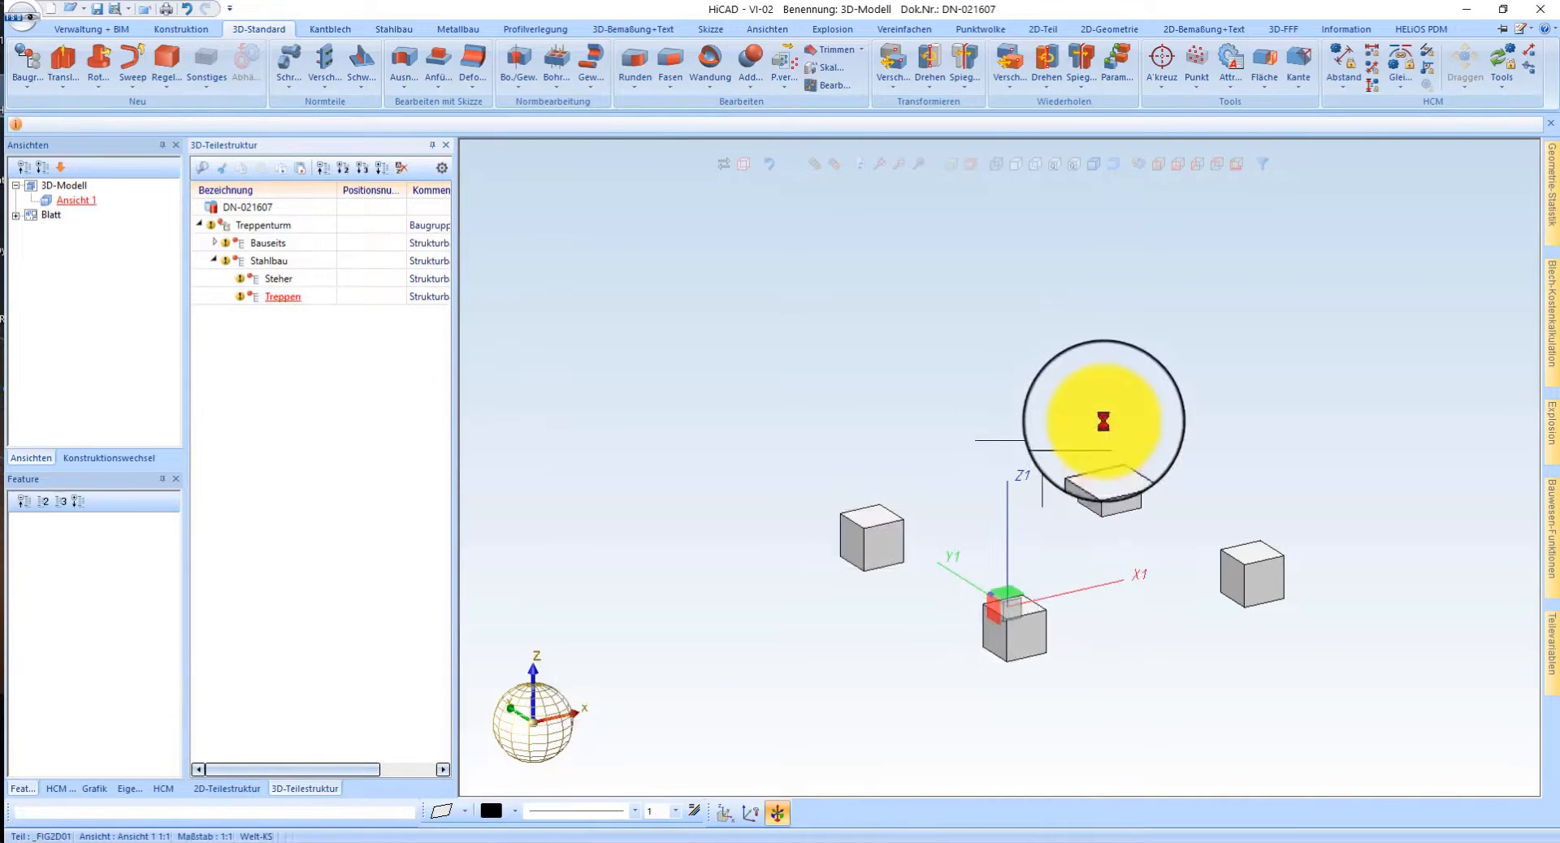
- Define the processing plane on the top face of the front foundation, with its origin at the corner
left_click(957, 169)
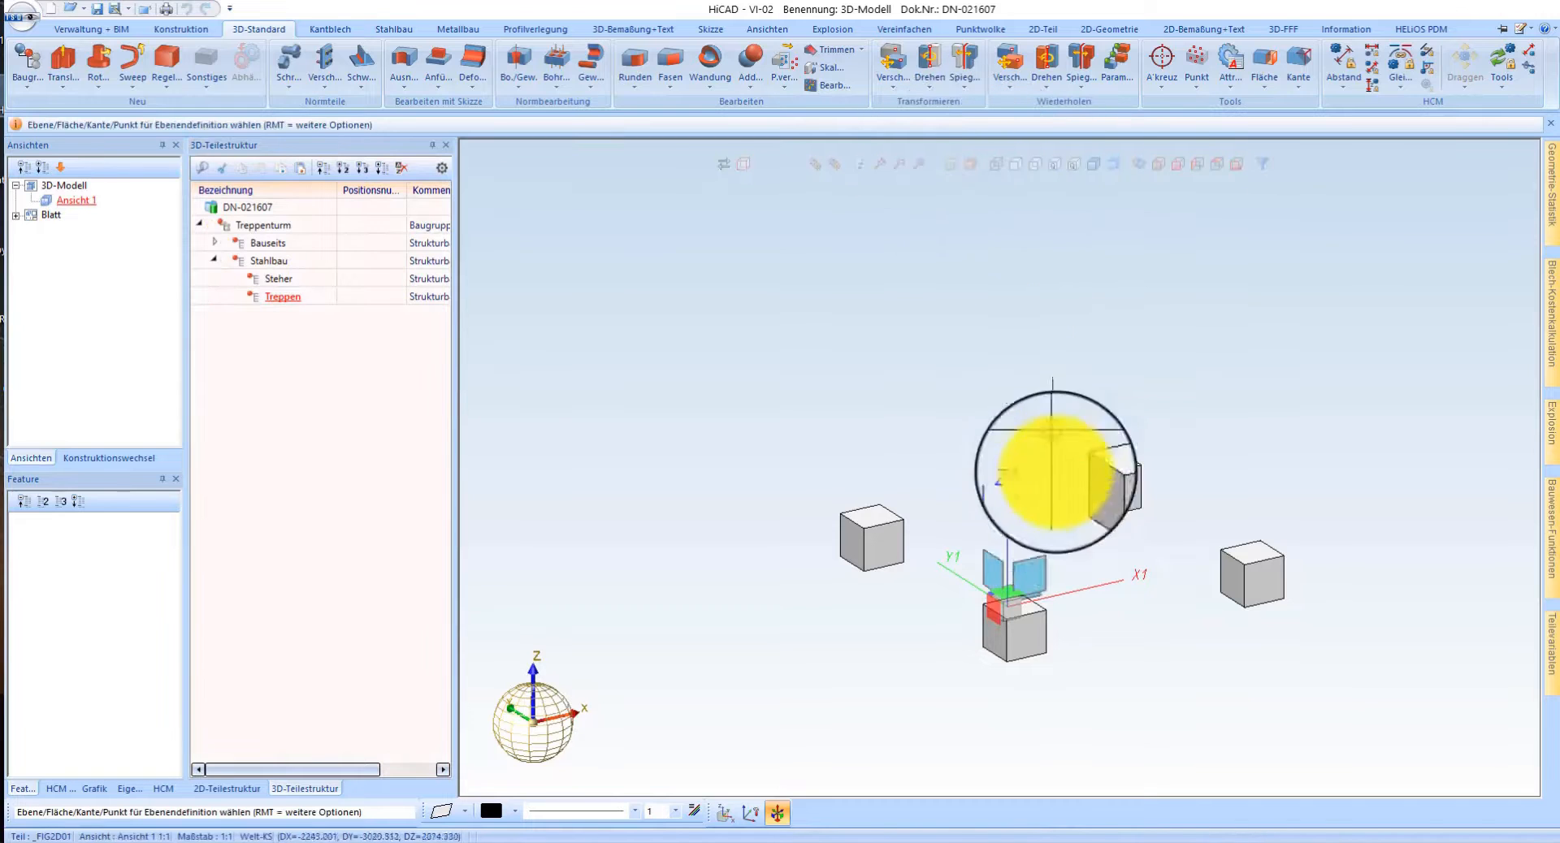
scroll(996, 642, "up", 3)
left_click(1044, 566)
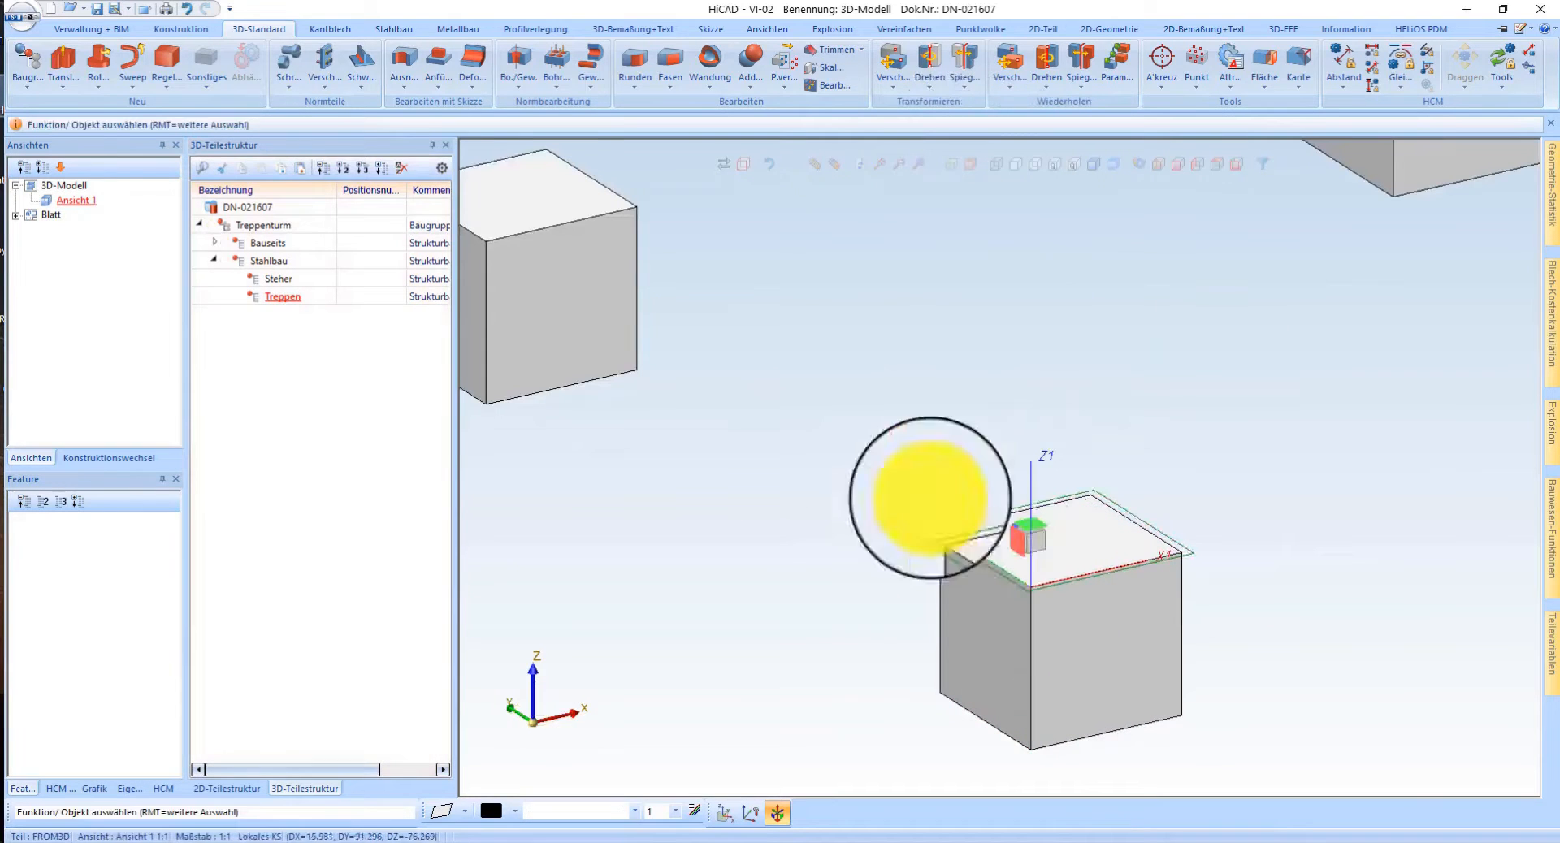
- Start a new standard profile and choose the I-profile HEA 200 (DIN 1025-3) in S235JR
left_click(393, 31)
left_click(29, 64)
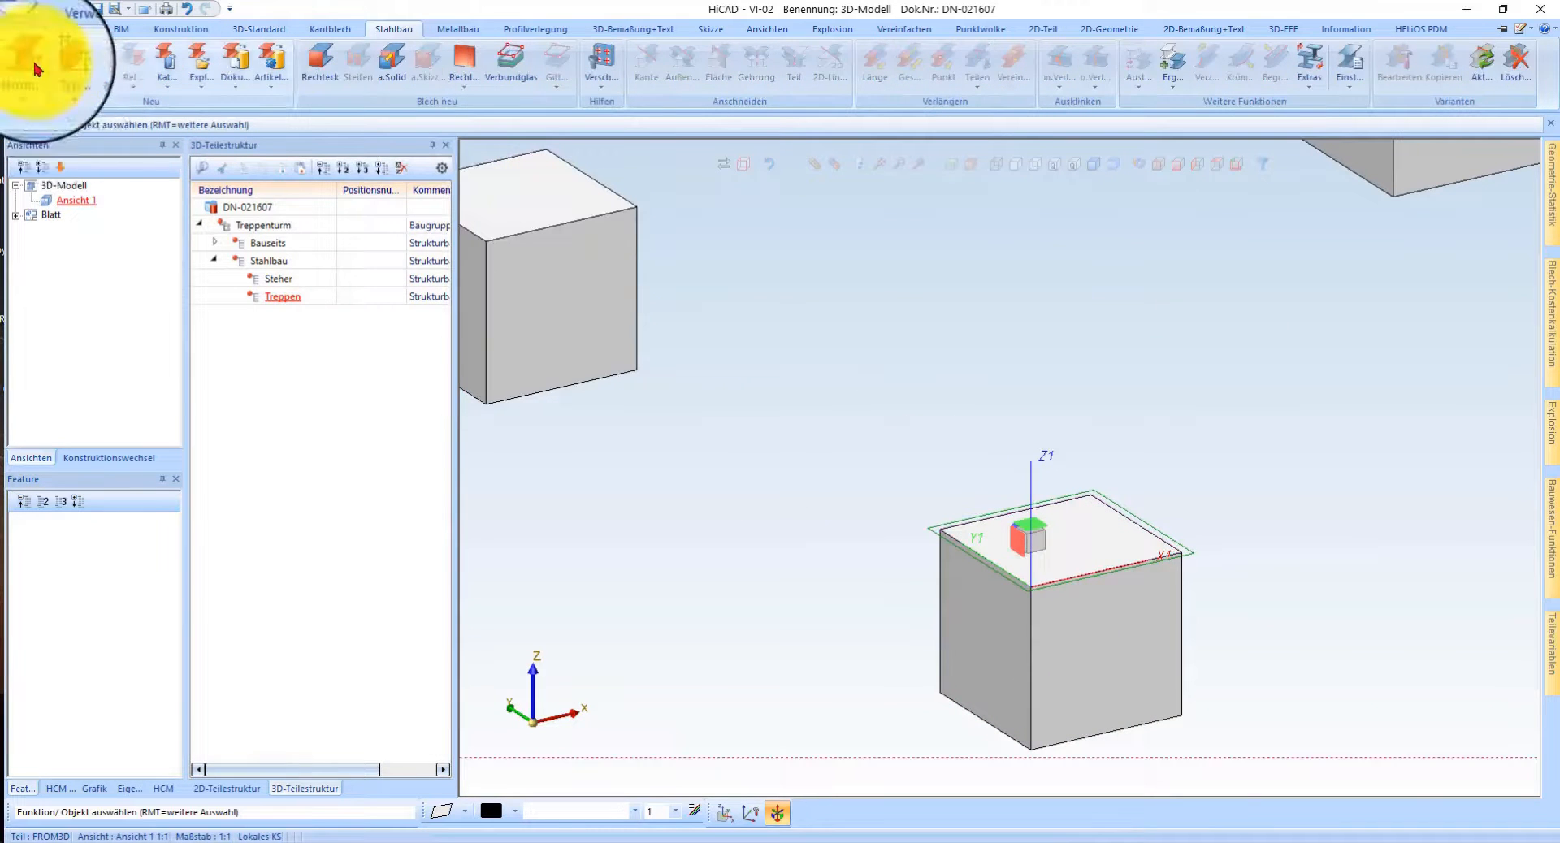
scroll(662, 446, "down", 2)
scroll(662, 488, "up", 3)
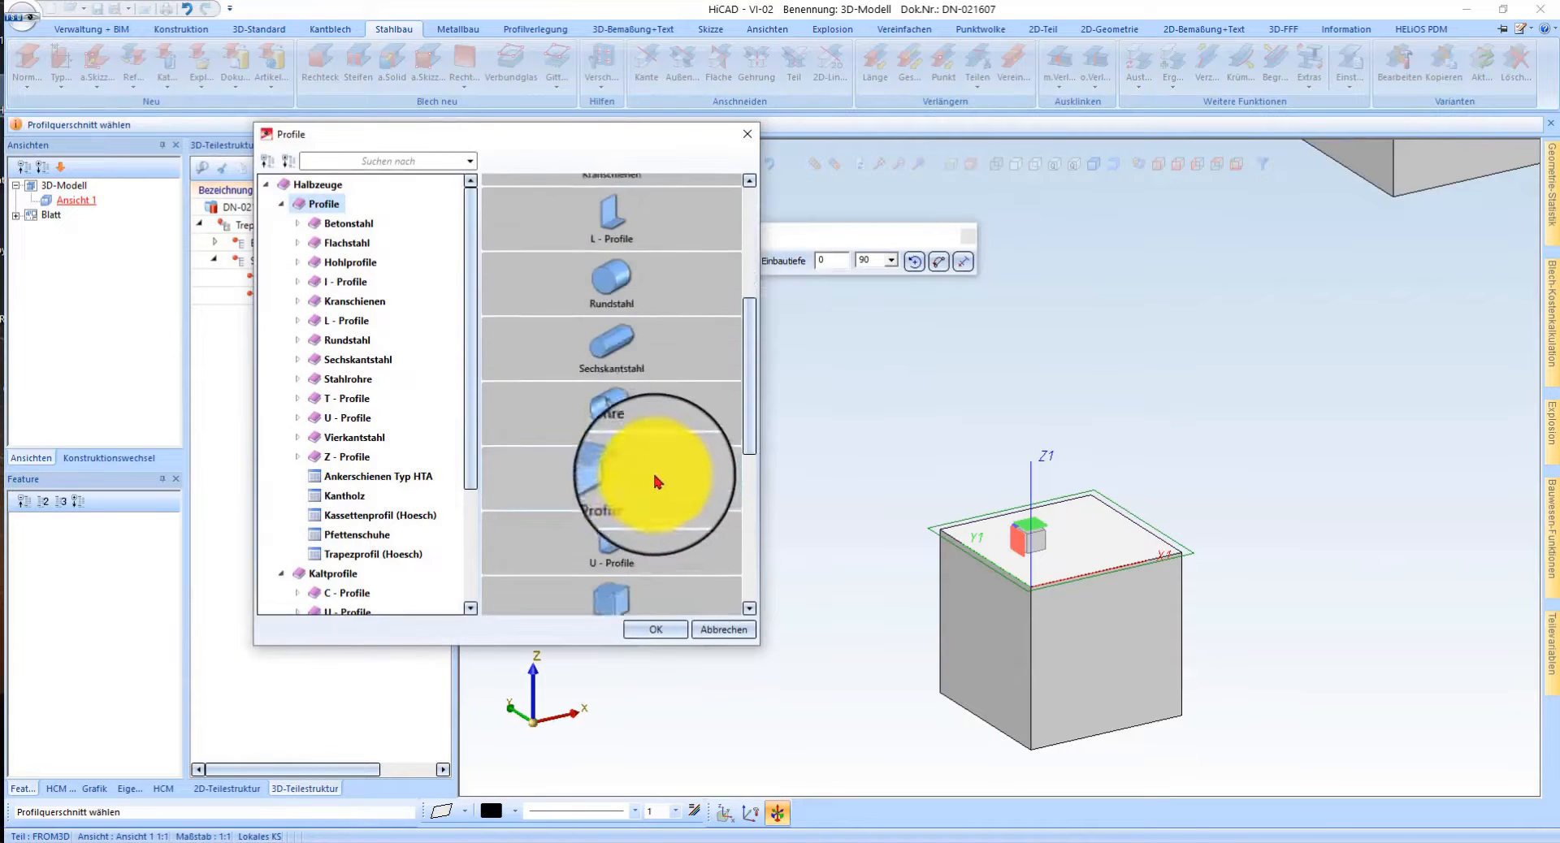
double_click(611, 365)
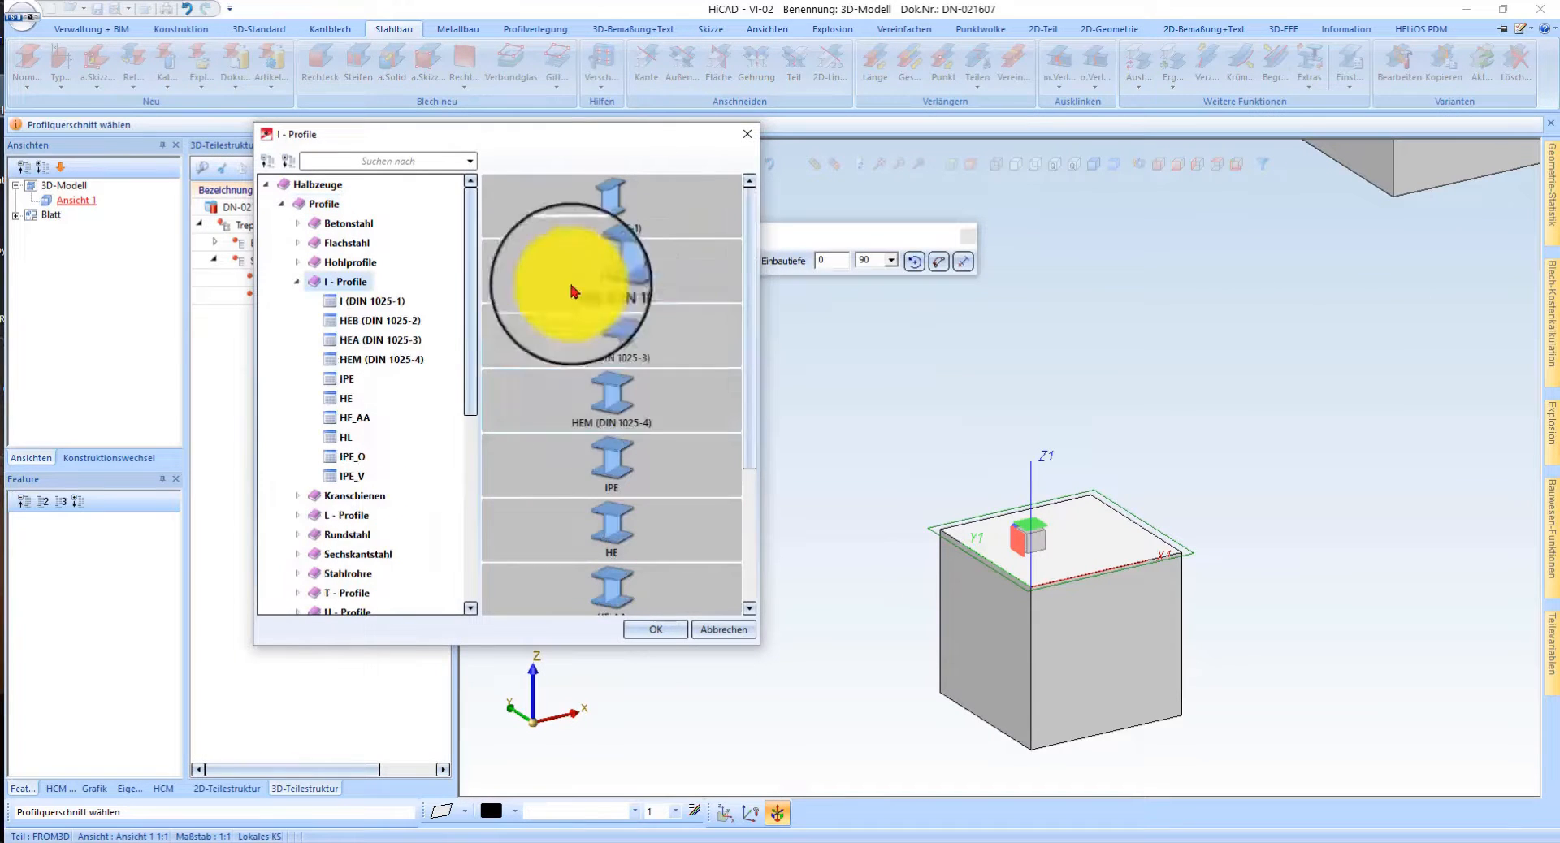
double_click(609, 331)
left_click(573, 269)
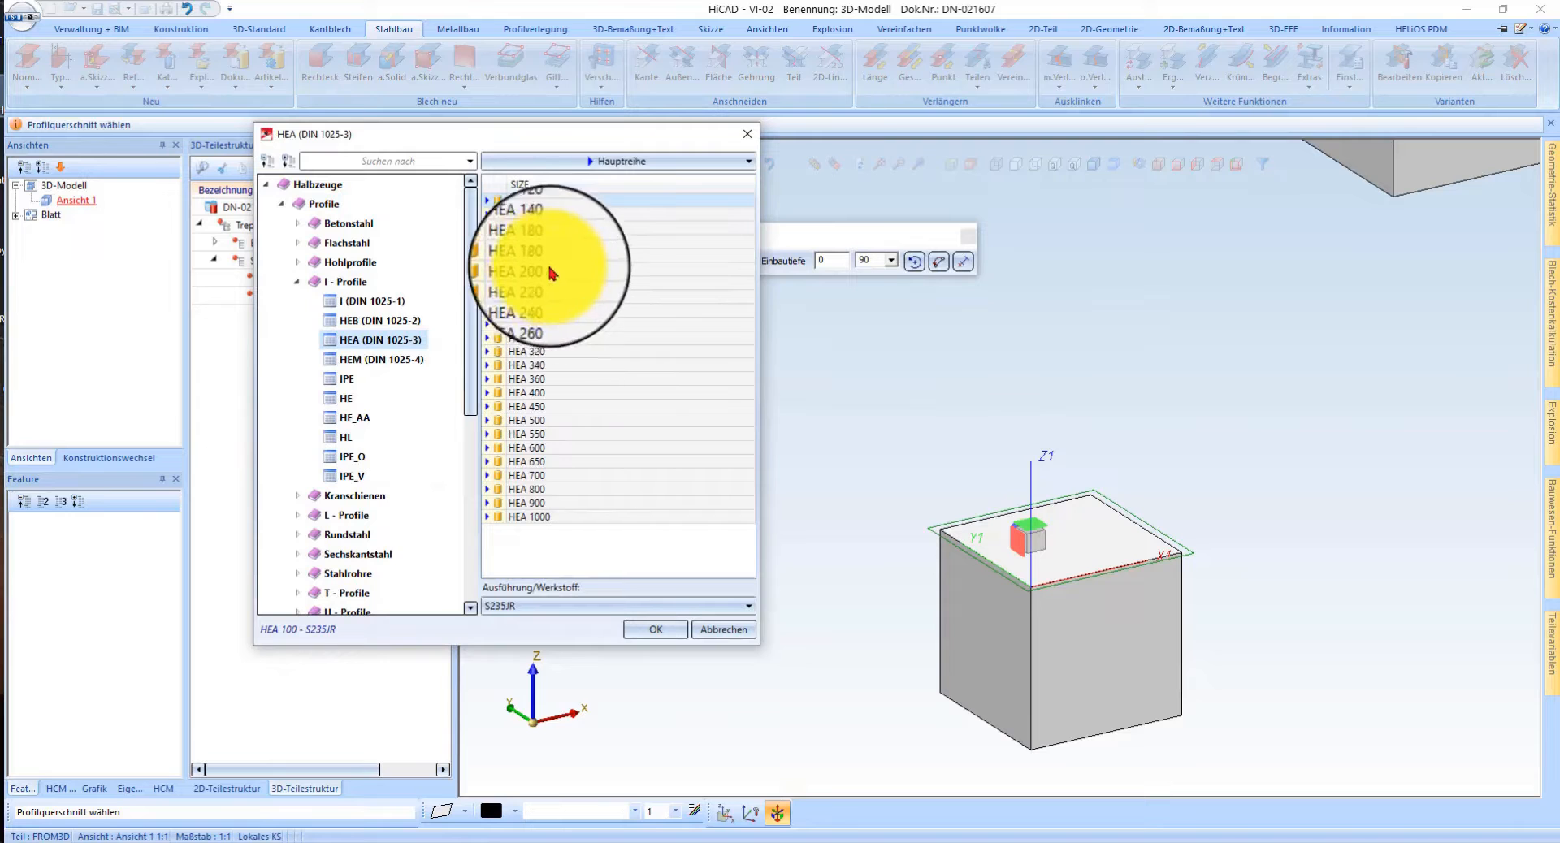
left_click(670, 634)
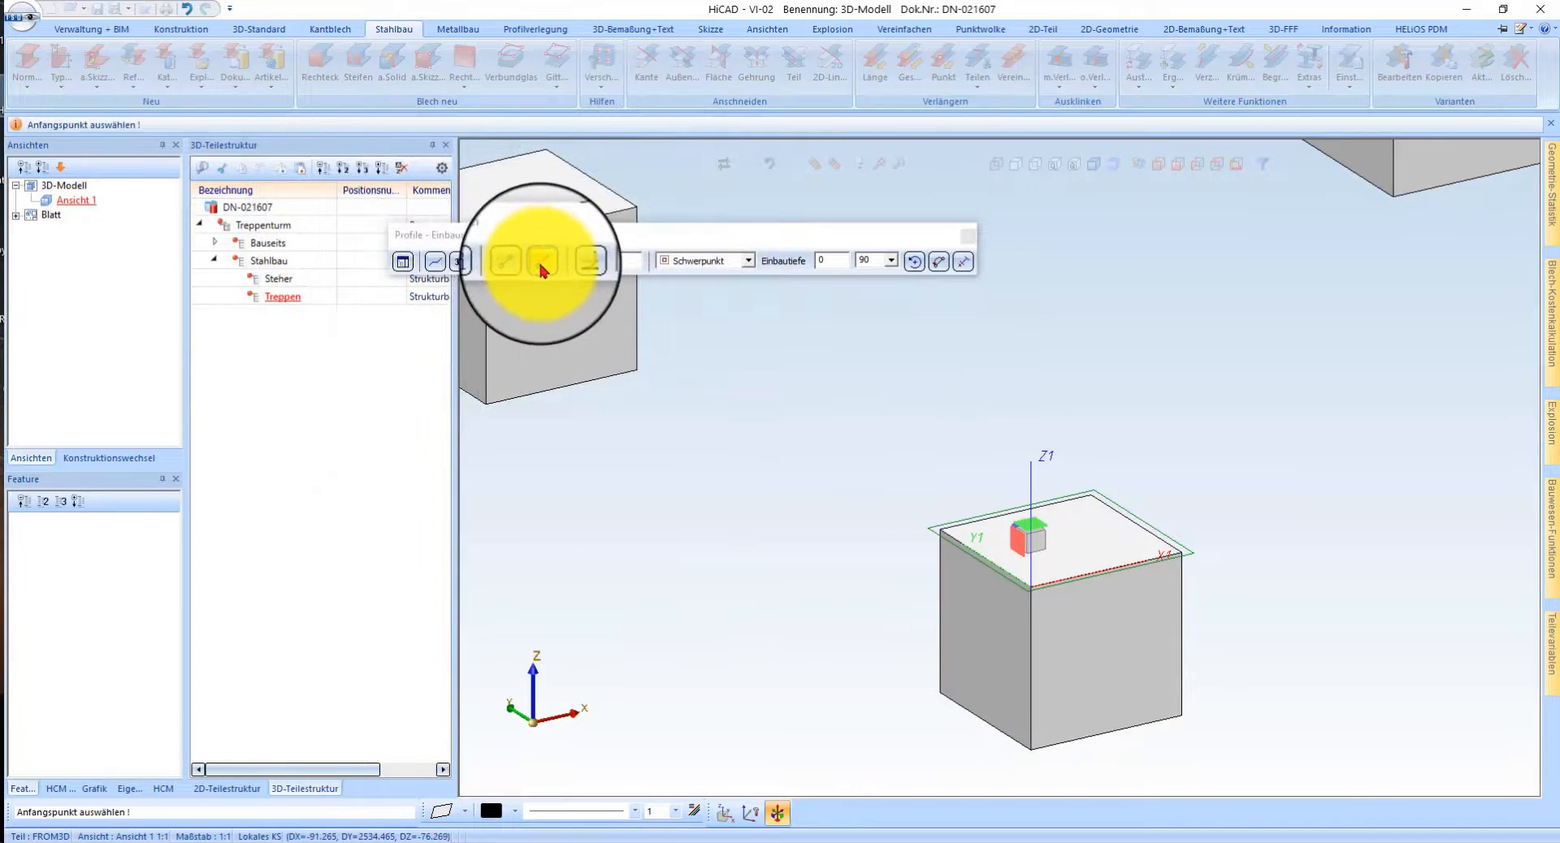
- Insert the profile with length 6000 perpendicular to the processing plane, starting at the midpoint of the foundation's top edge
type("6000")
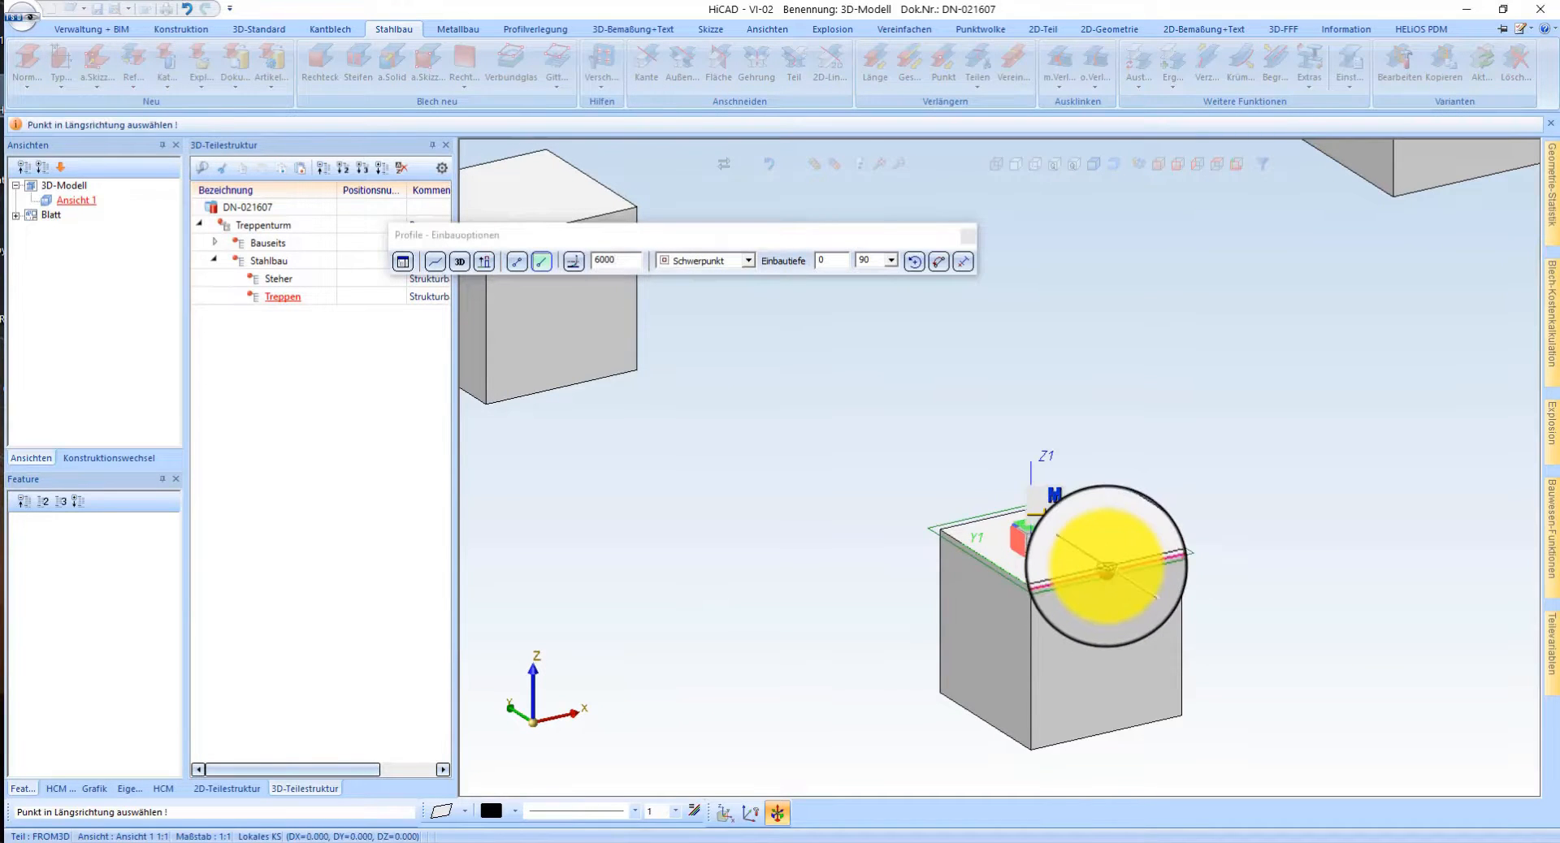
left_click(484, 261)
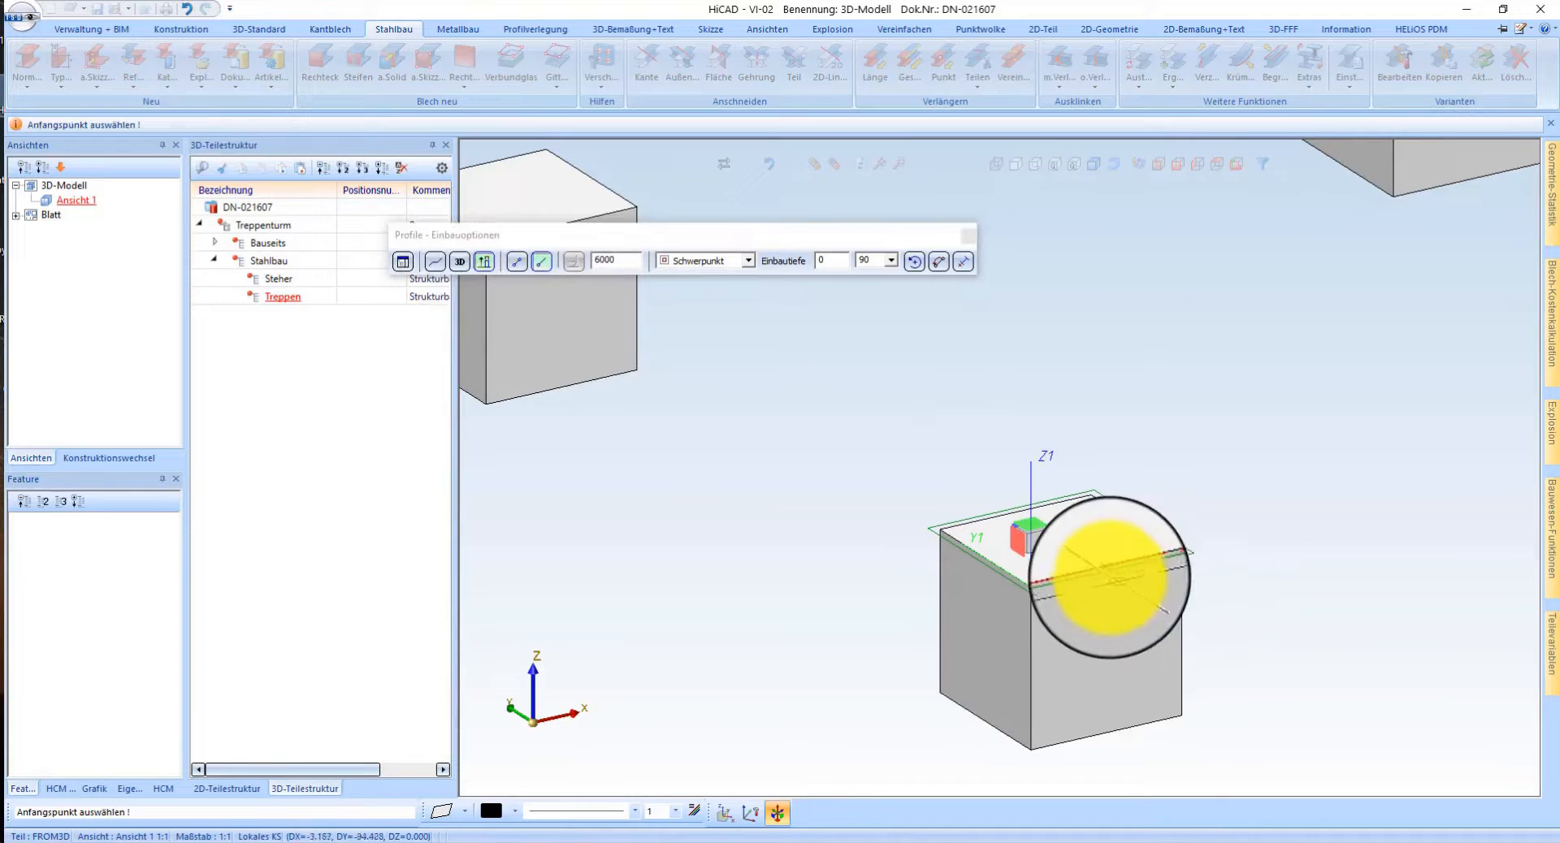
scroll(1109, 568, "up", 2)
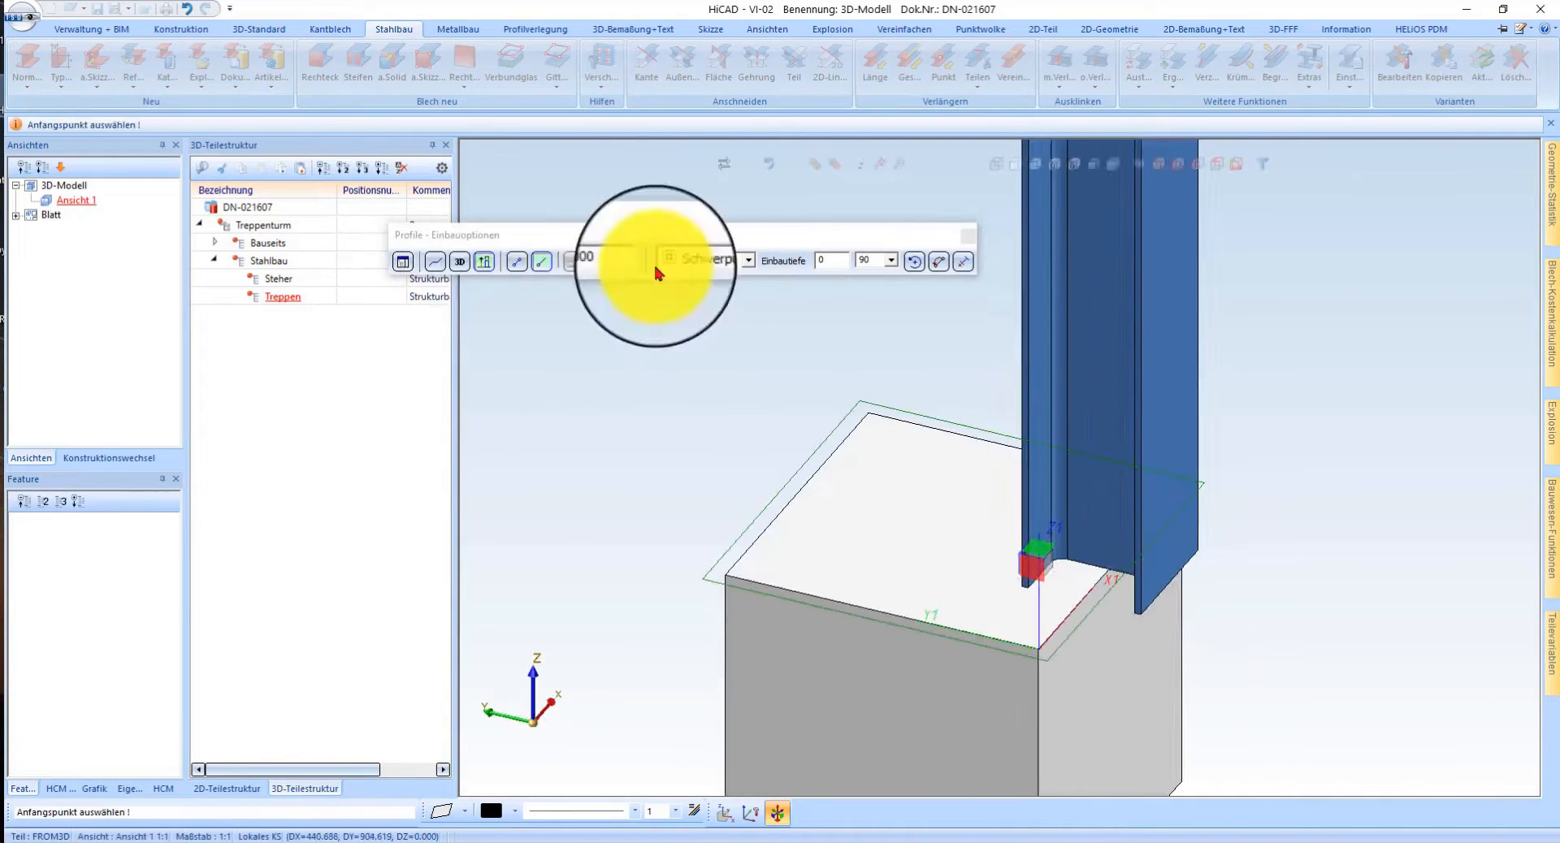
- Try Unten Achse as the profile's insertion reference, then return it to Schwerpunkt
left_click(690, 258)
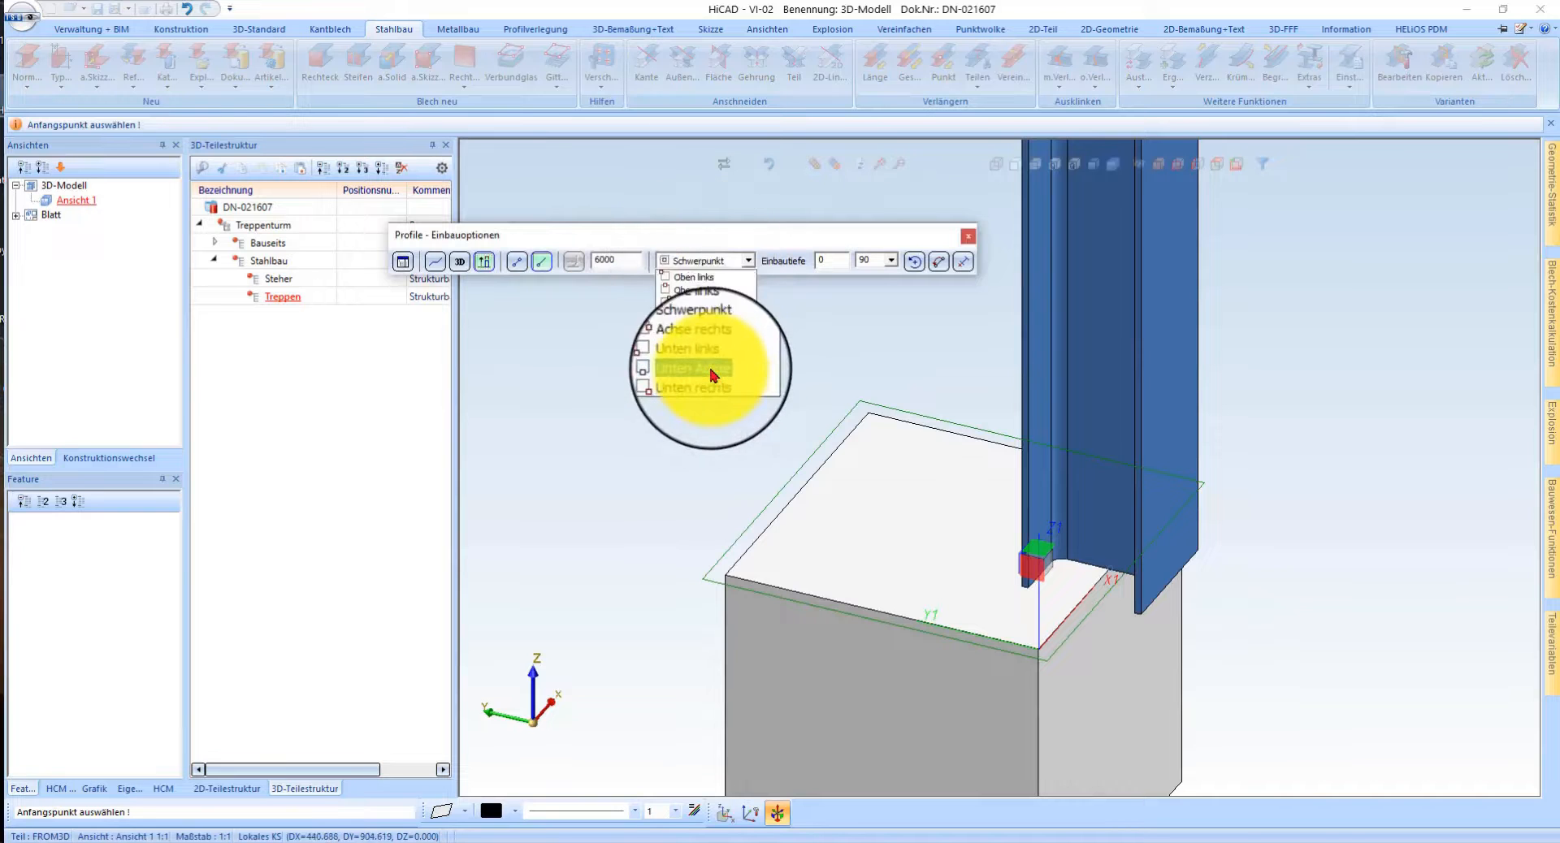
left_click(711, 376)
left_click(738, 261)
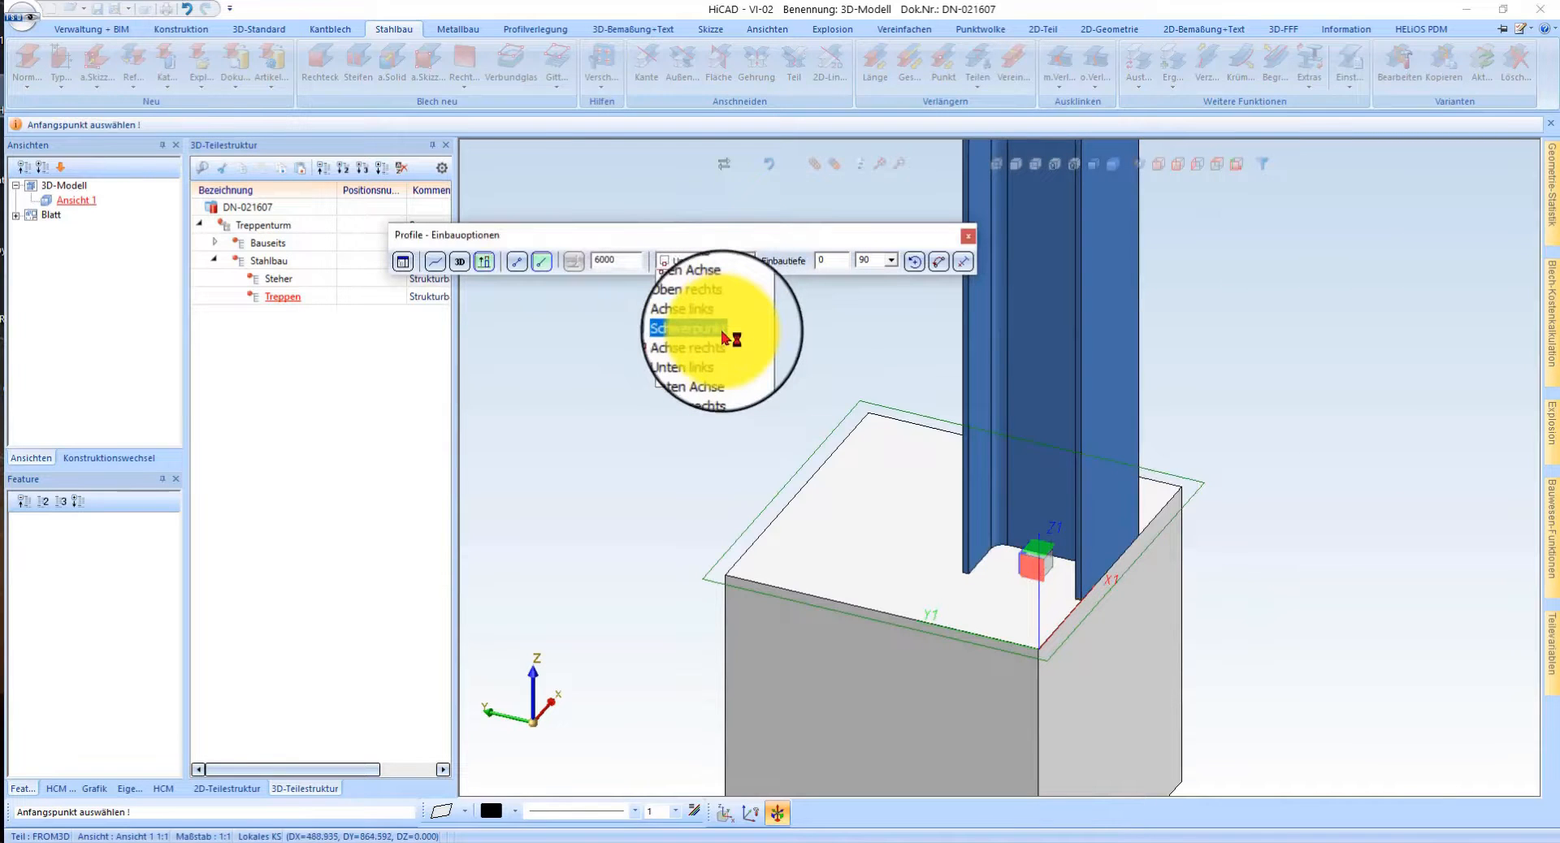
left_click(726, 329)
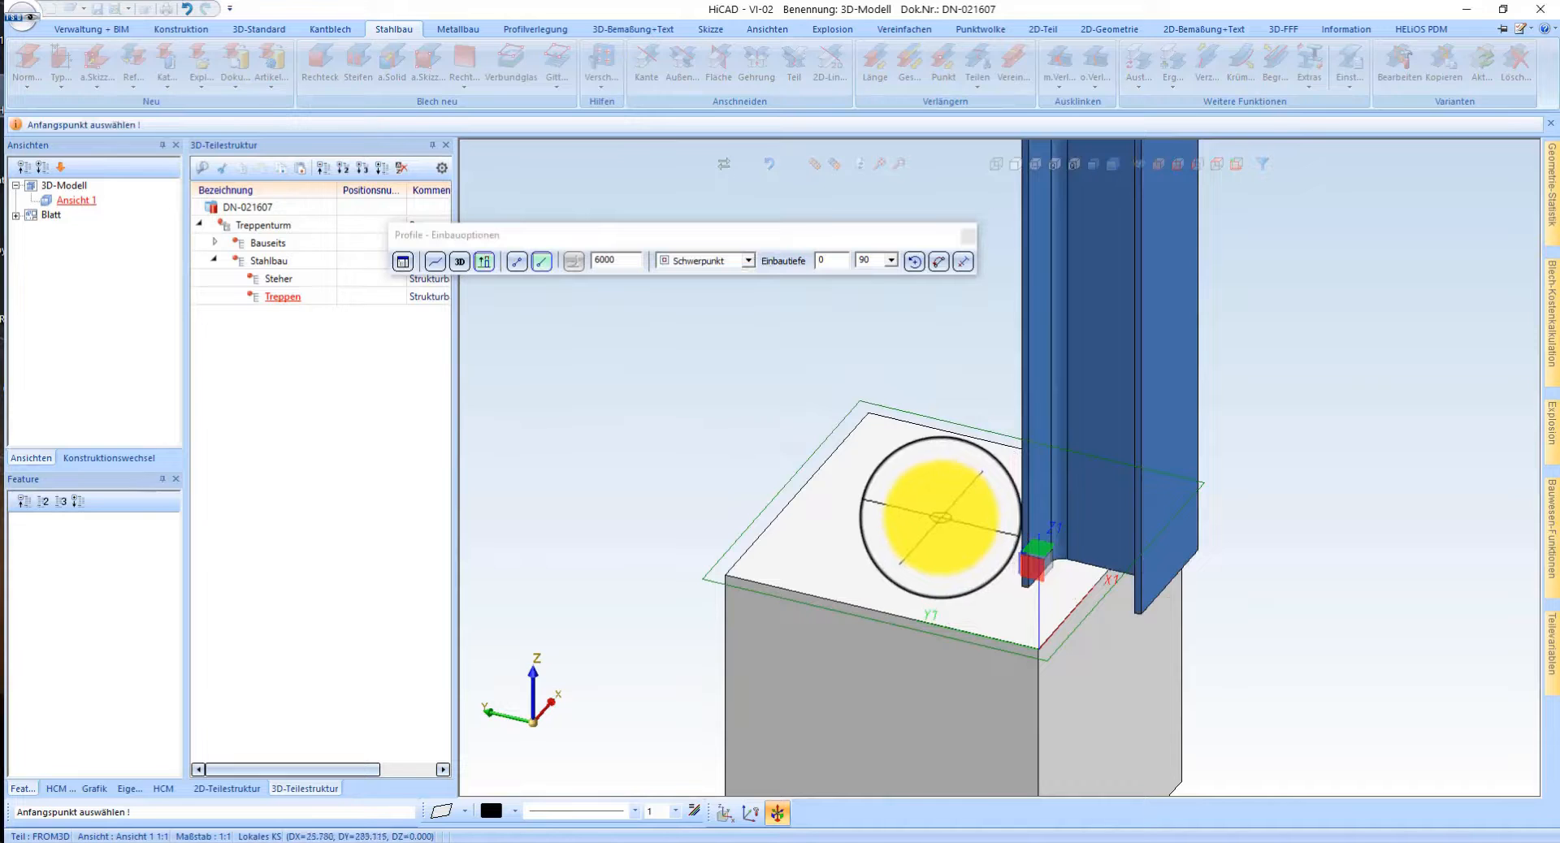
- Finish the profile insertion and move the HEA 200 into the Steher subassembly
scroll(975, 552, "down", 6)
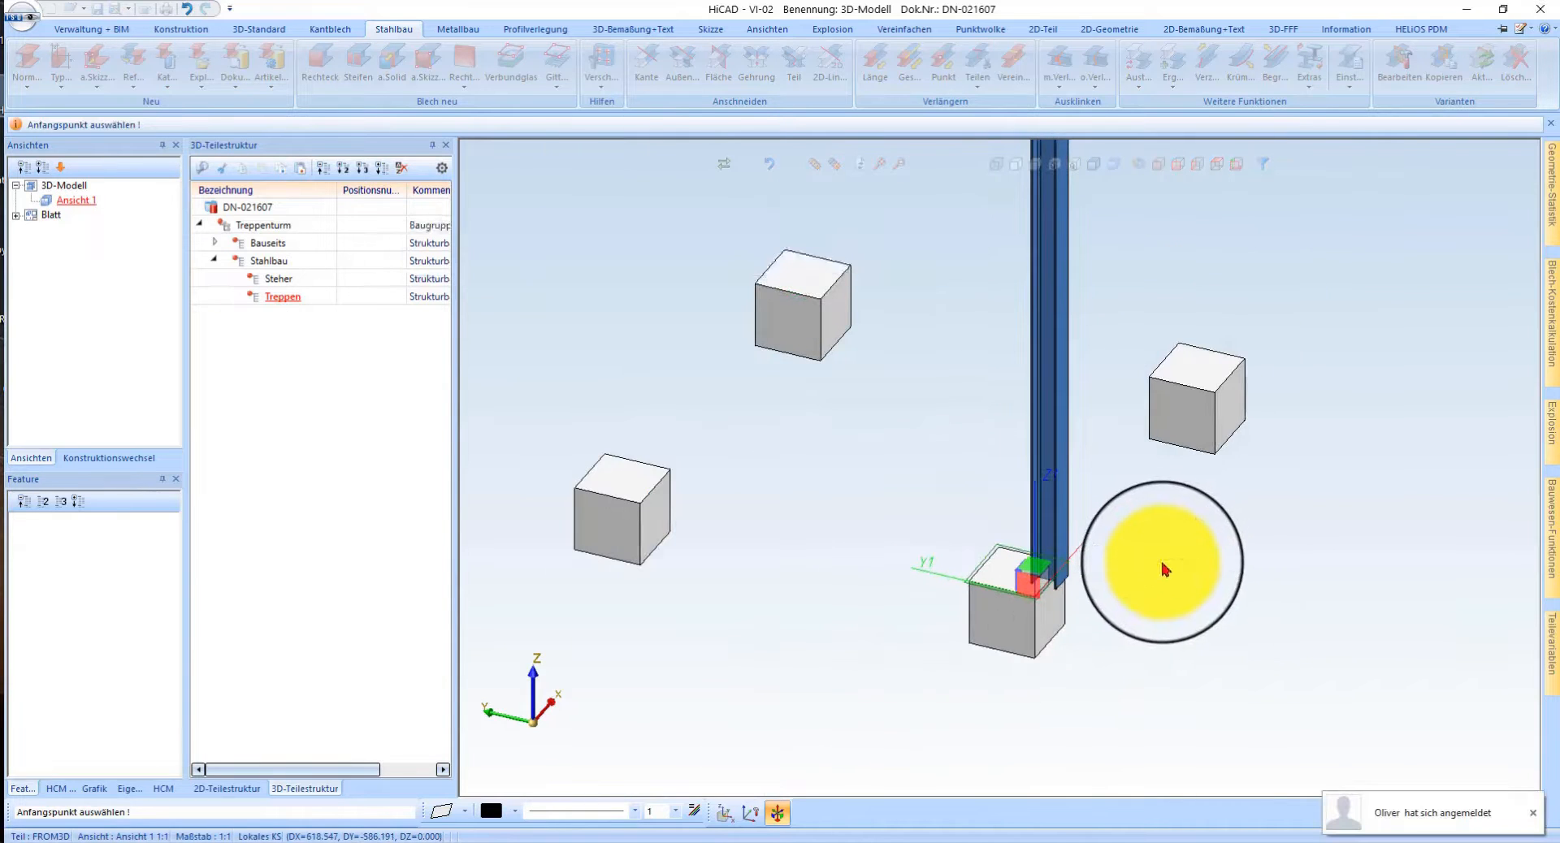
left_click(1164, 568)
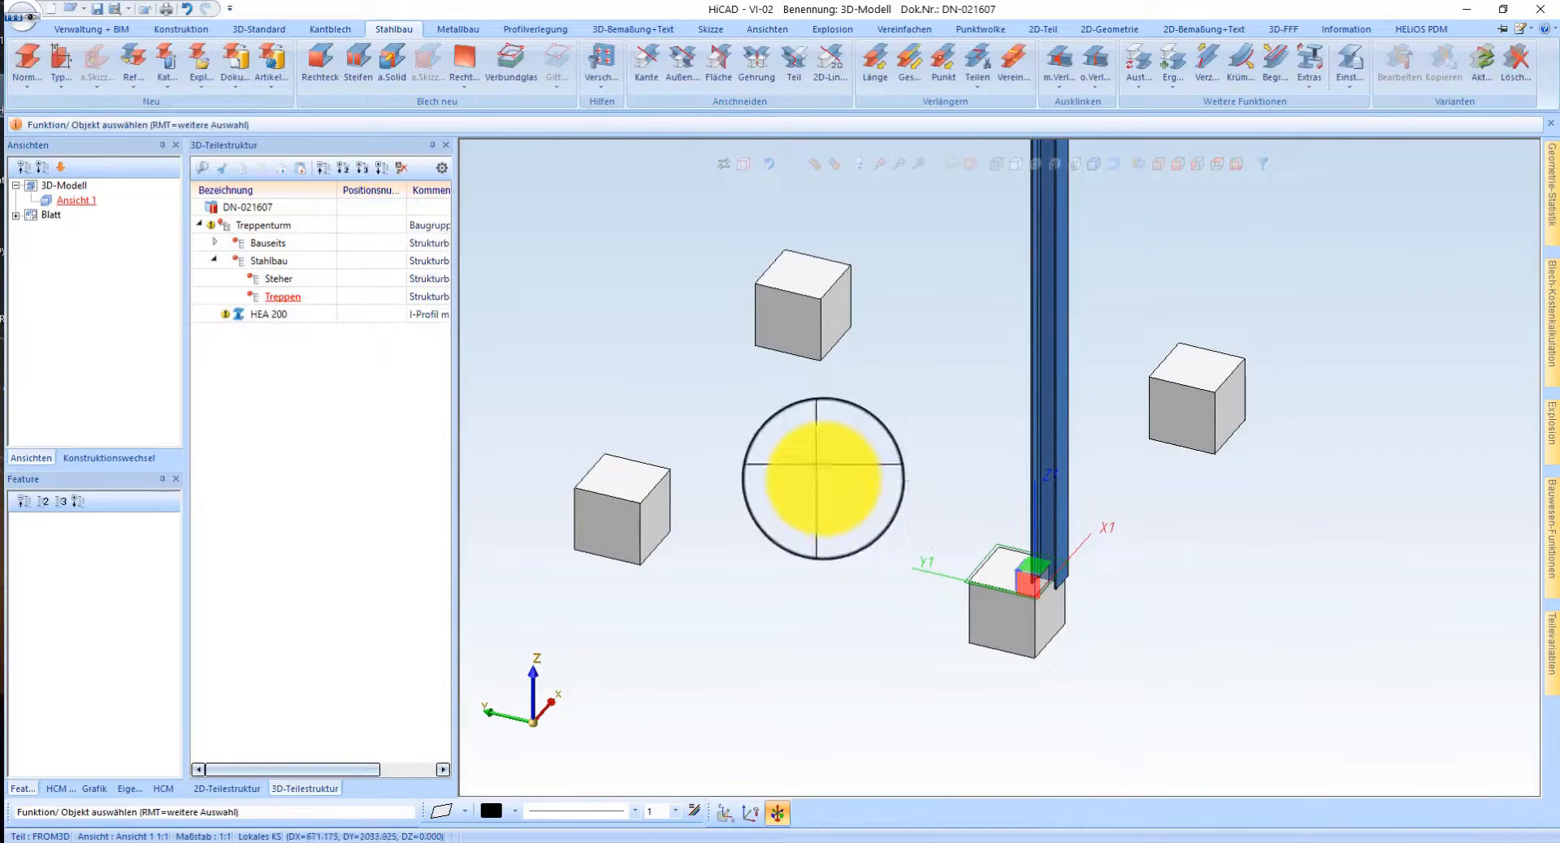
left_click(271, 315)
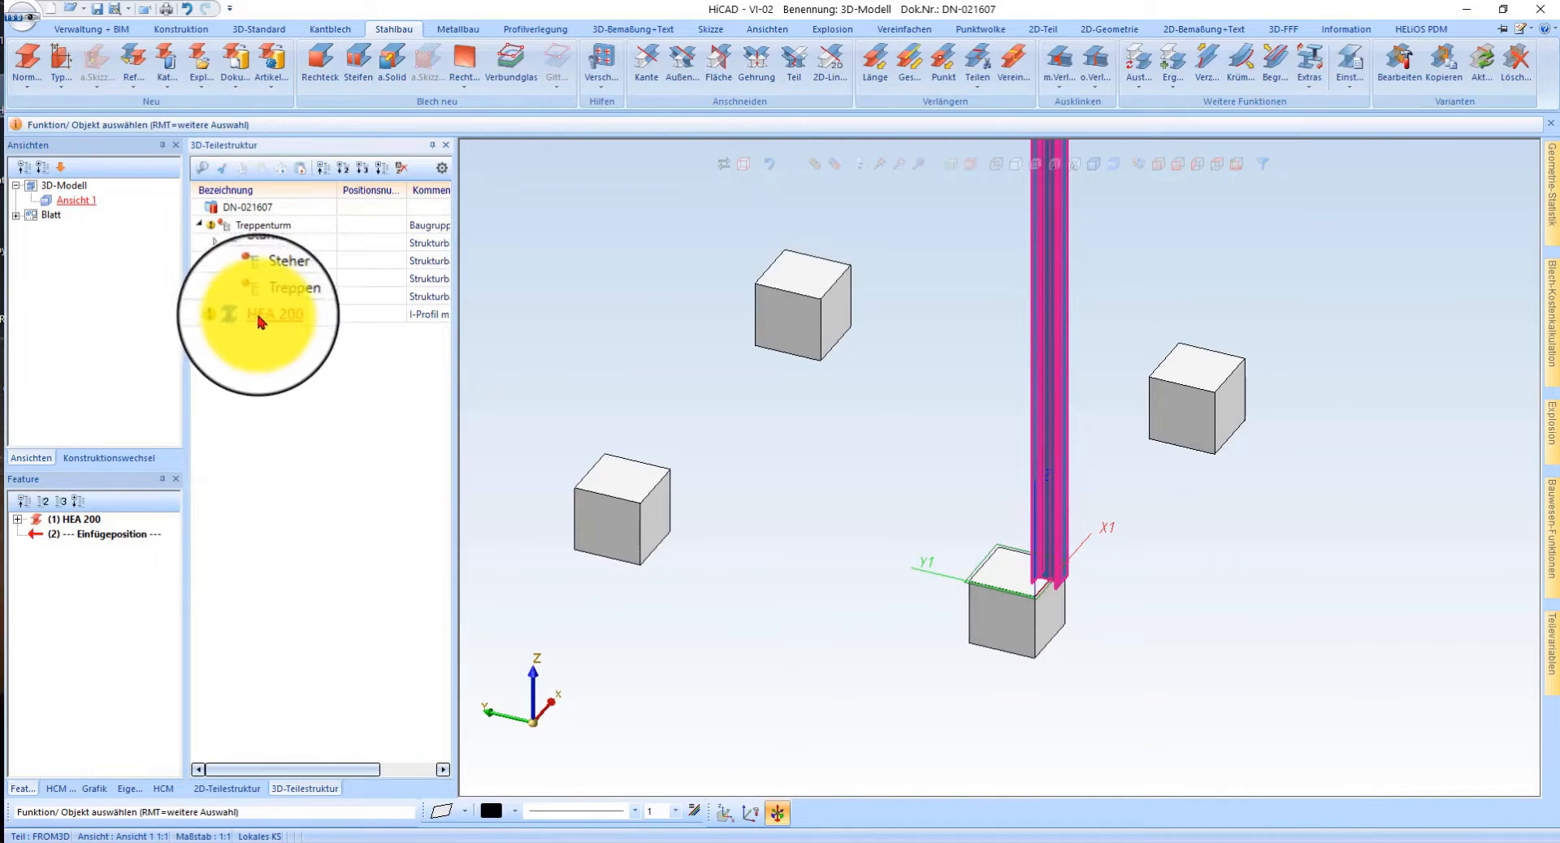
left_click_drag(256, 314, 271, 281)
- In the top view, shift the HEA 200 from its outer flange edge to the foundation edge plus 50 mm inward
scroll(1010, 644, "up", 3)
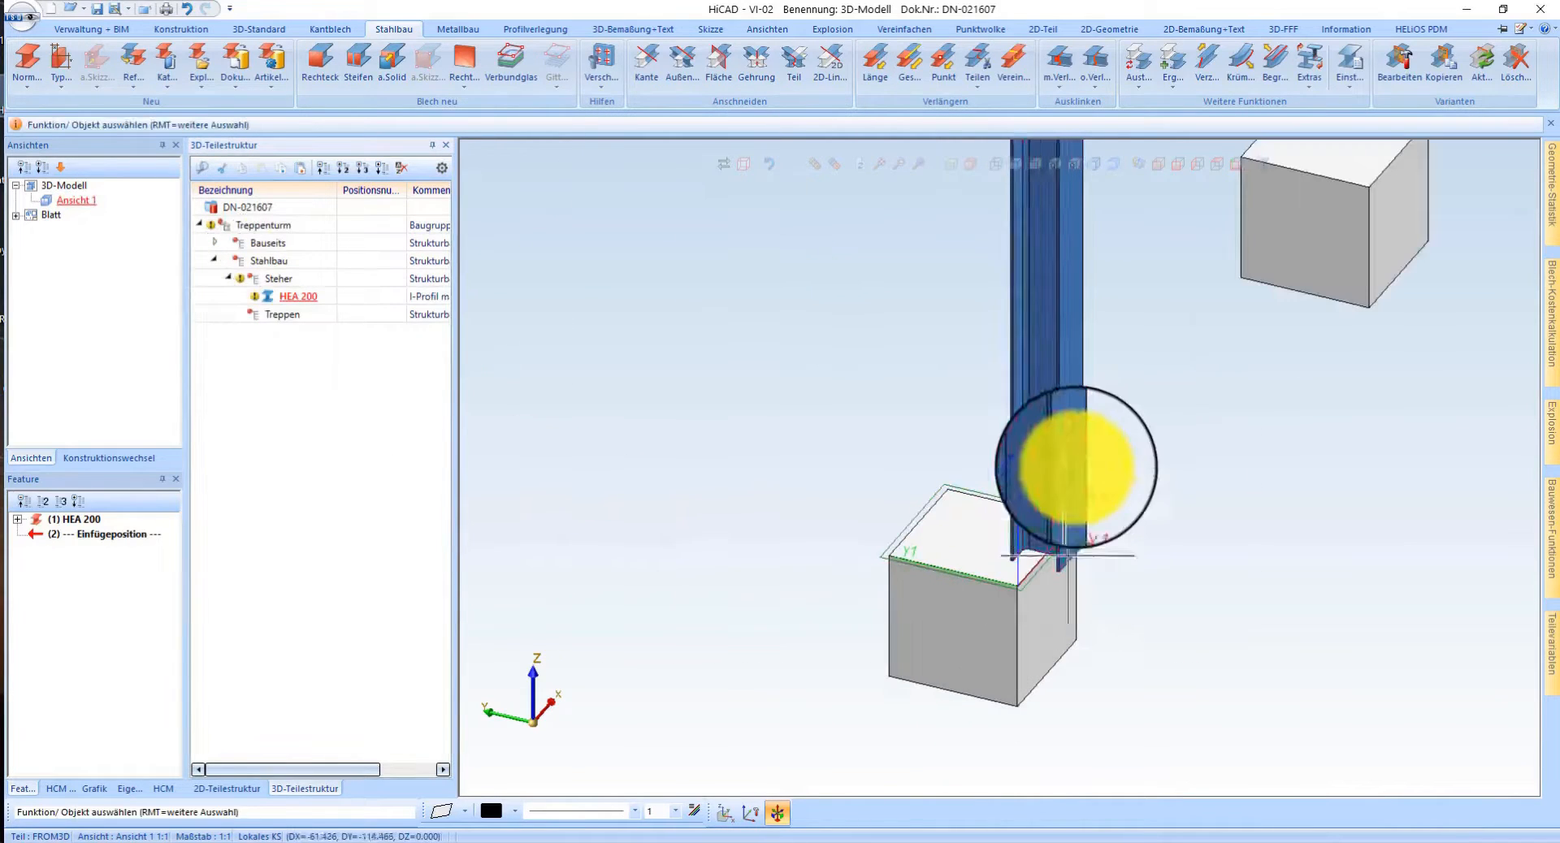
right_click(1049, 435)
key("Escape")
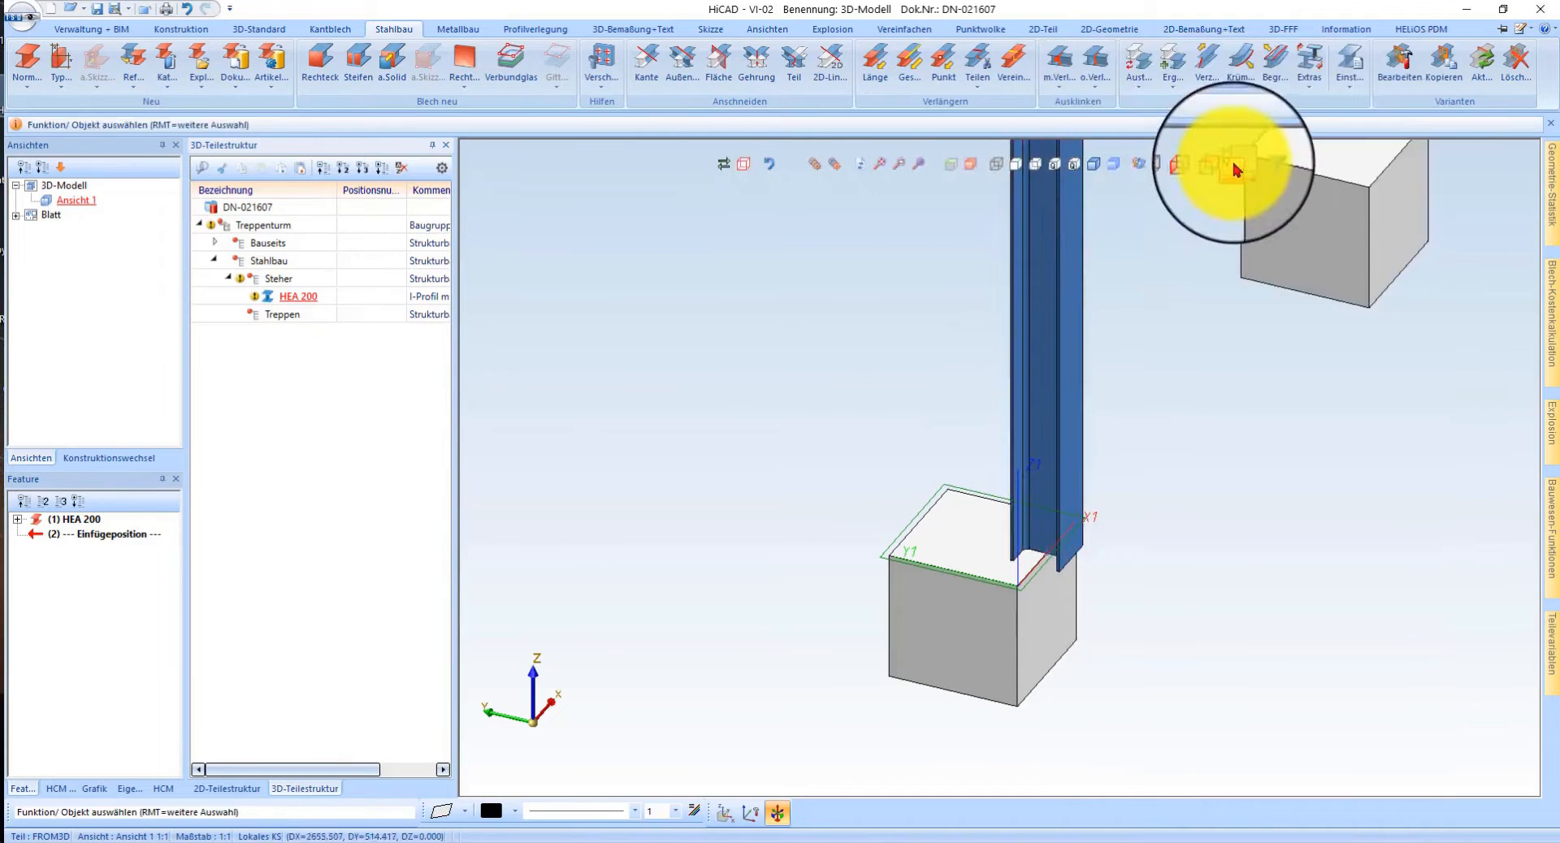
left_click(1218, 166)
middle_click_drag(845, 553, 836, 380)
scroll(836, 380, "up", 4)
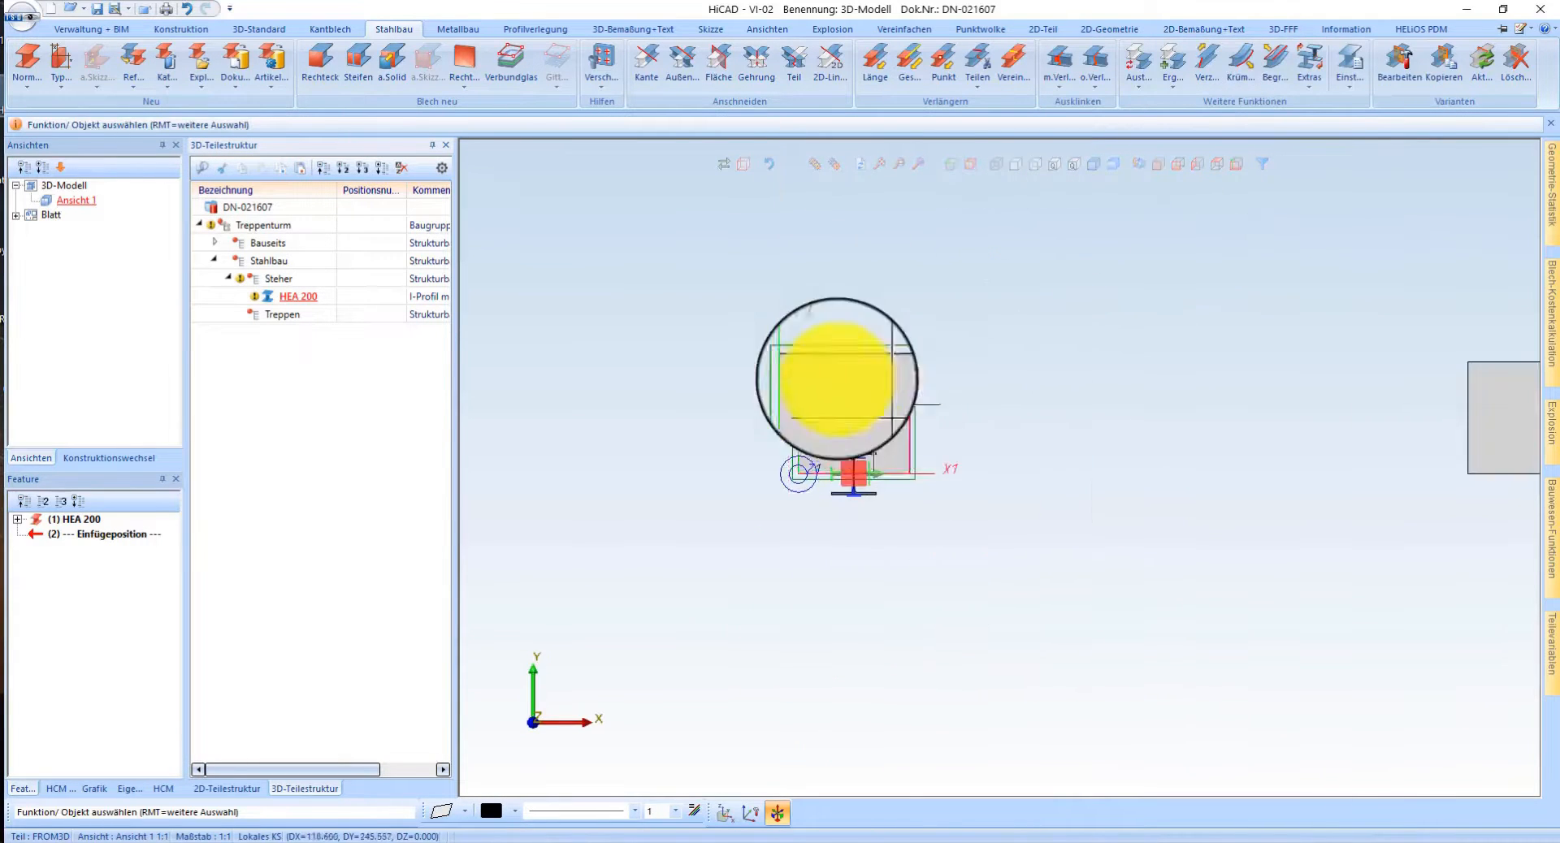
scroll(835, 560, "up", 3)
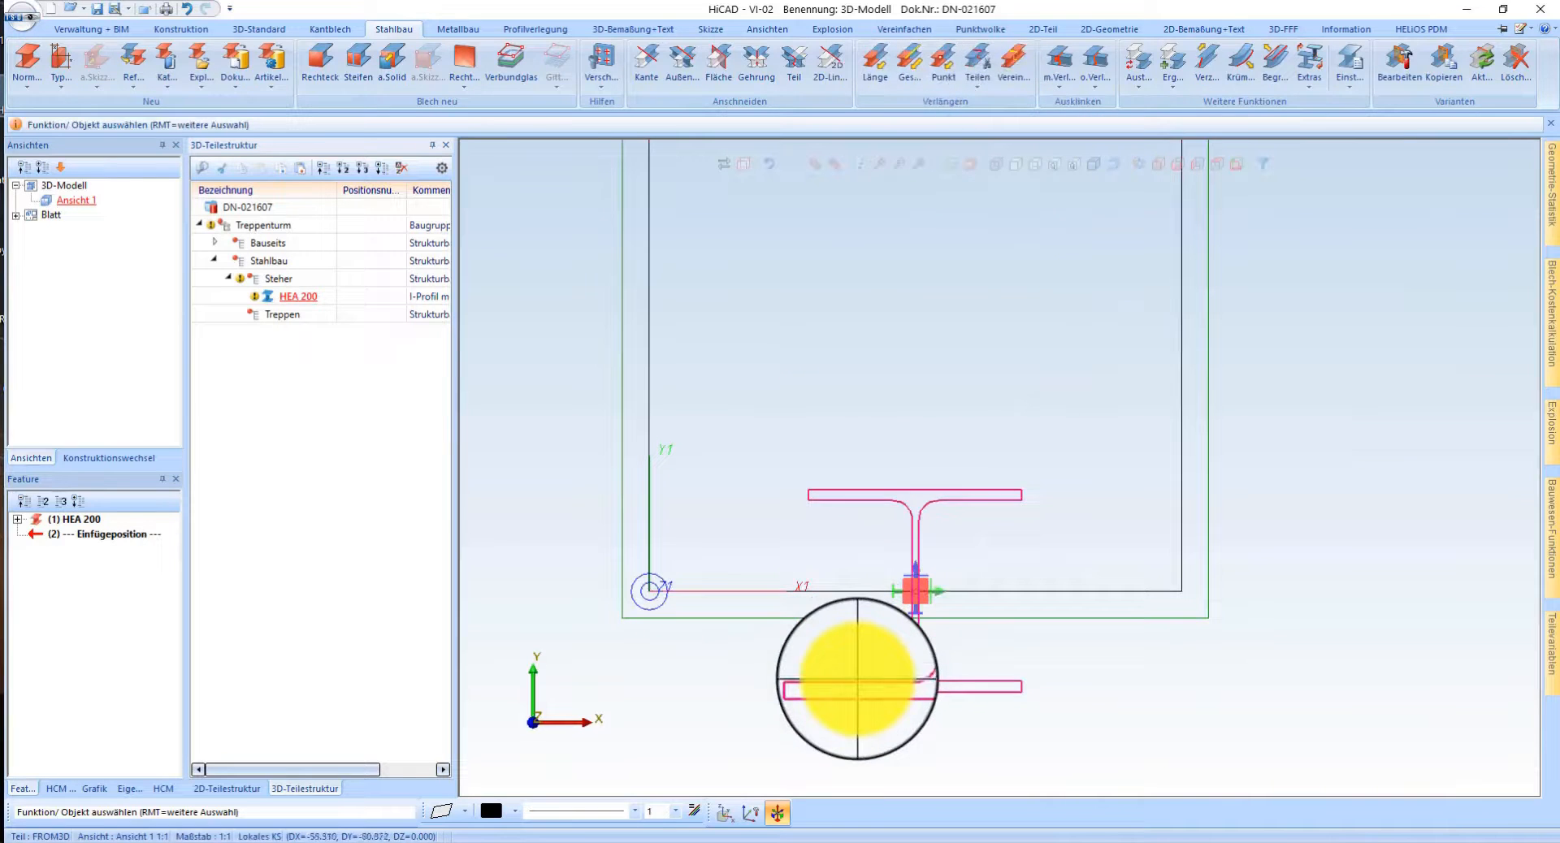
right_click(899, 593)
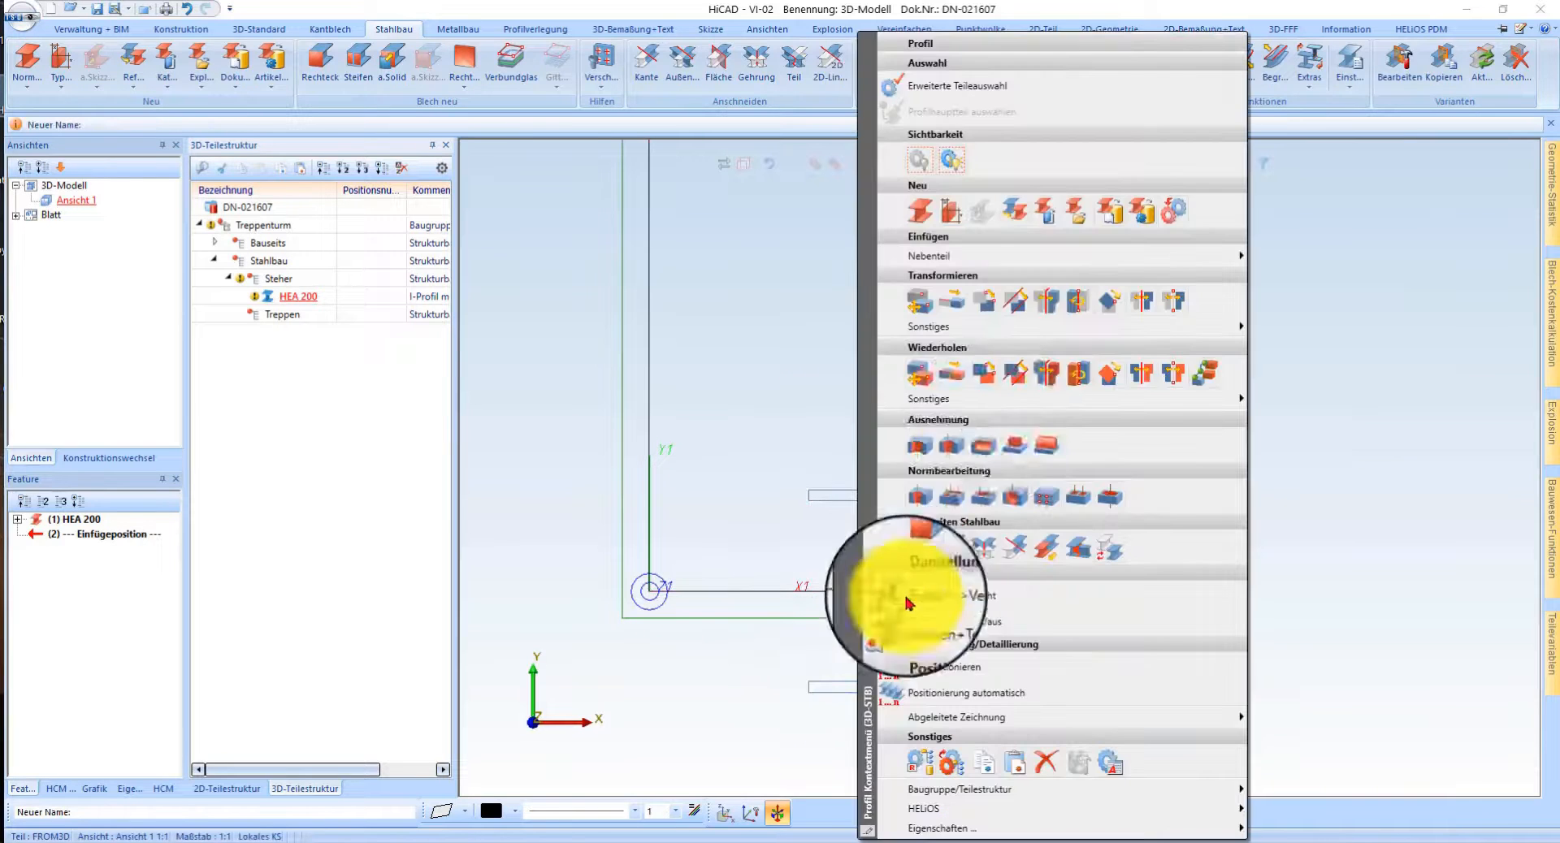
left_click(1024, 309)
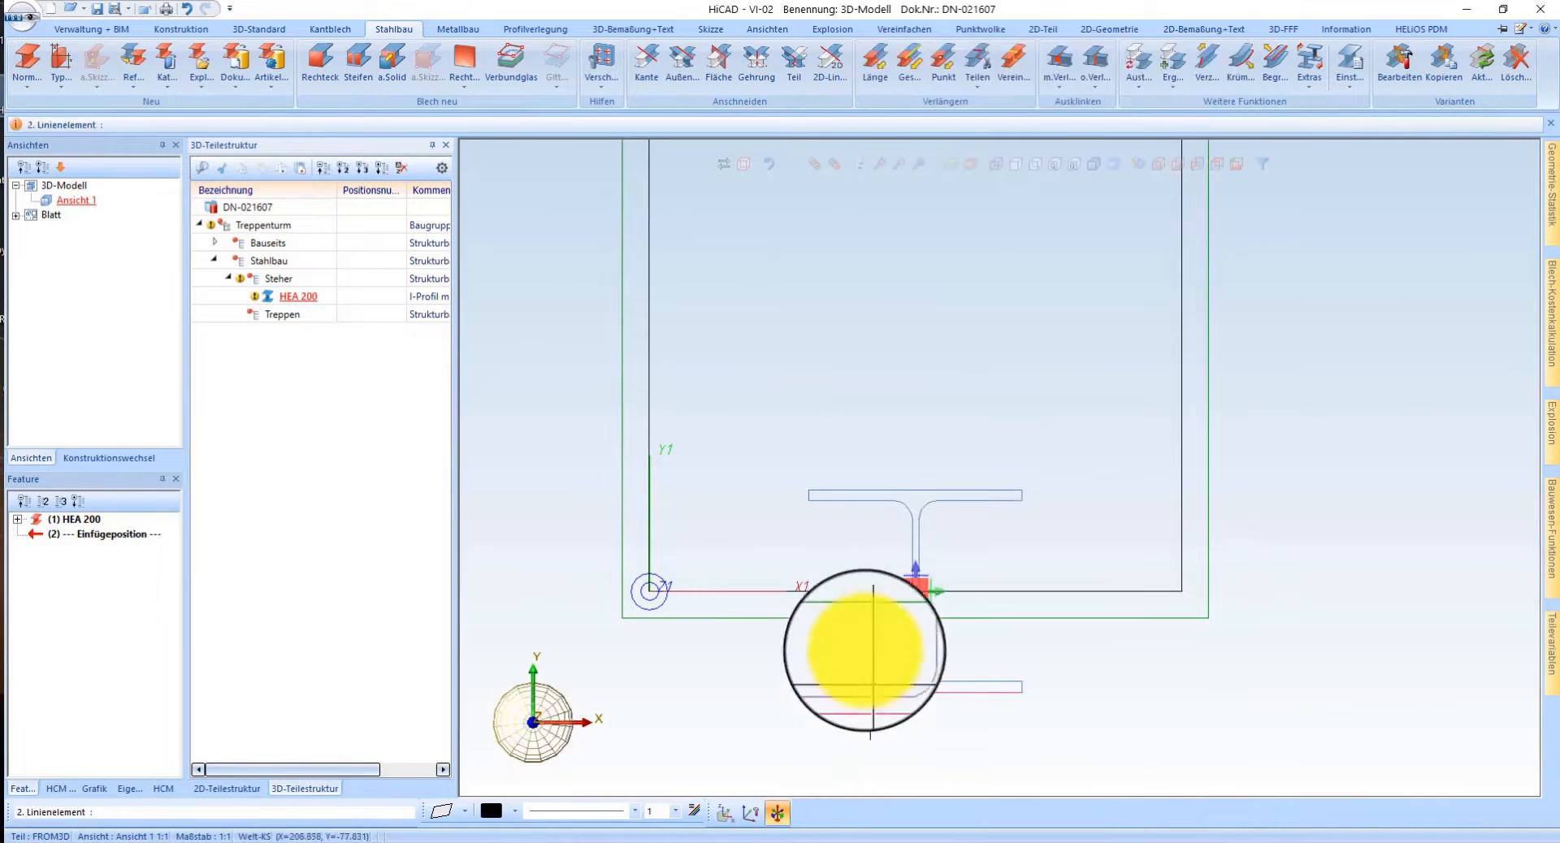
left_click(839, 589)
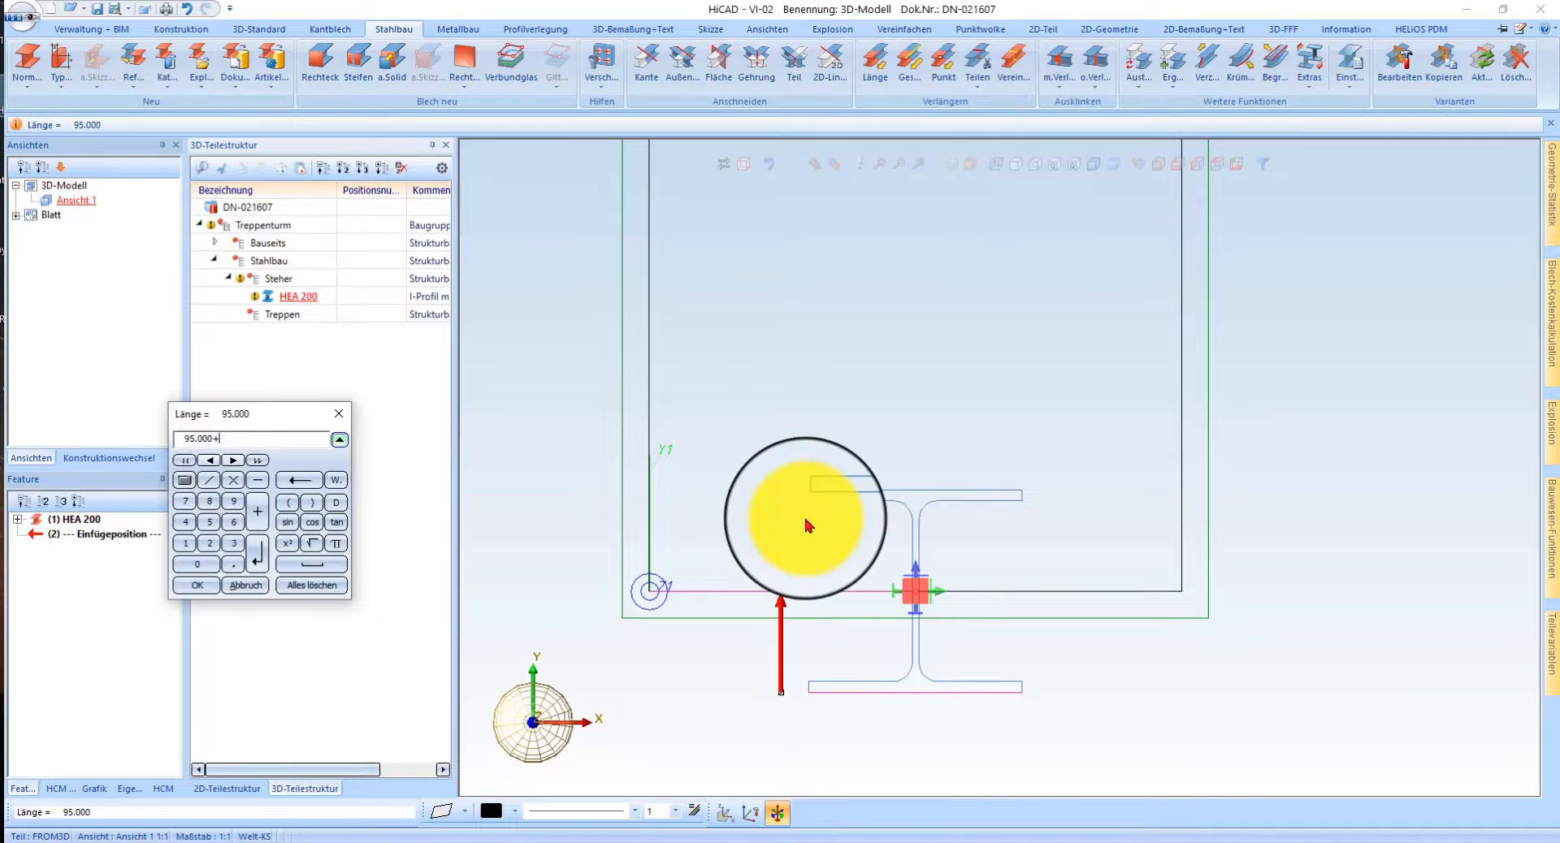
type("+50")
key("Return")
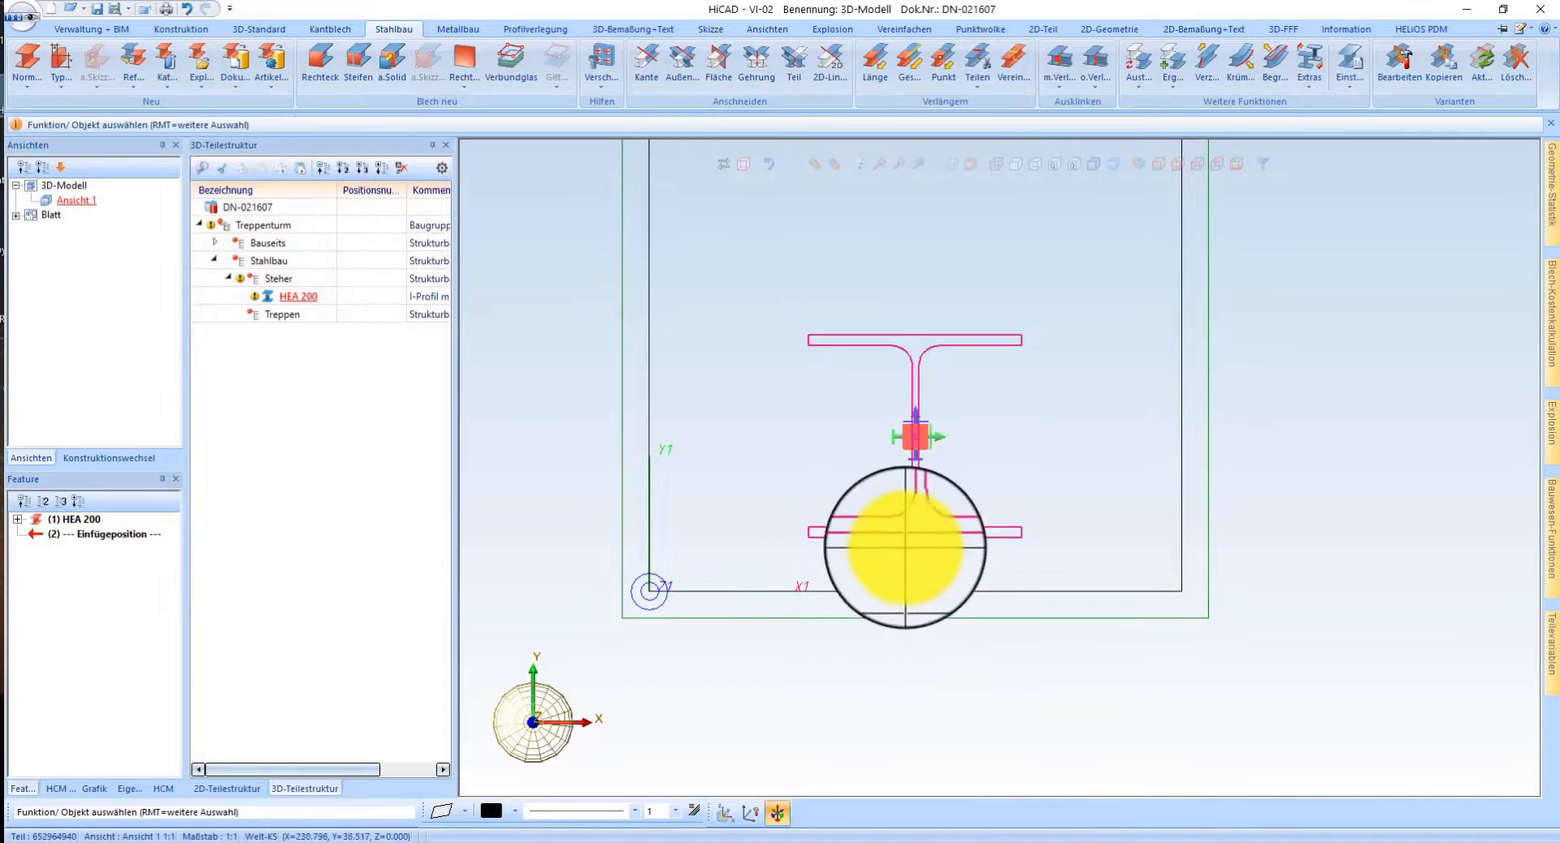
- Check the distance between the outer flange edge and the foundation edge with a variable dimension, without placing it
left_click(630, 31)
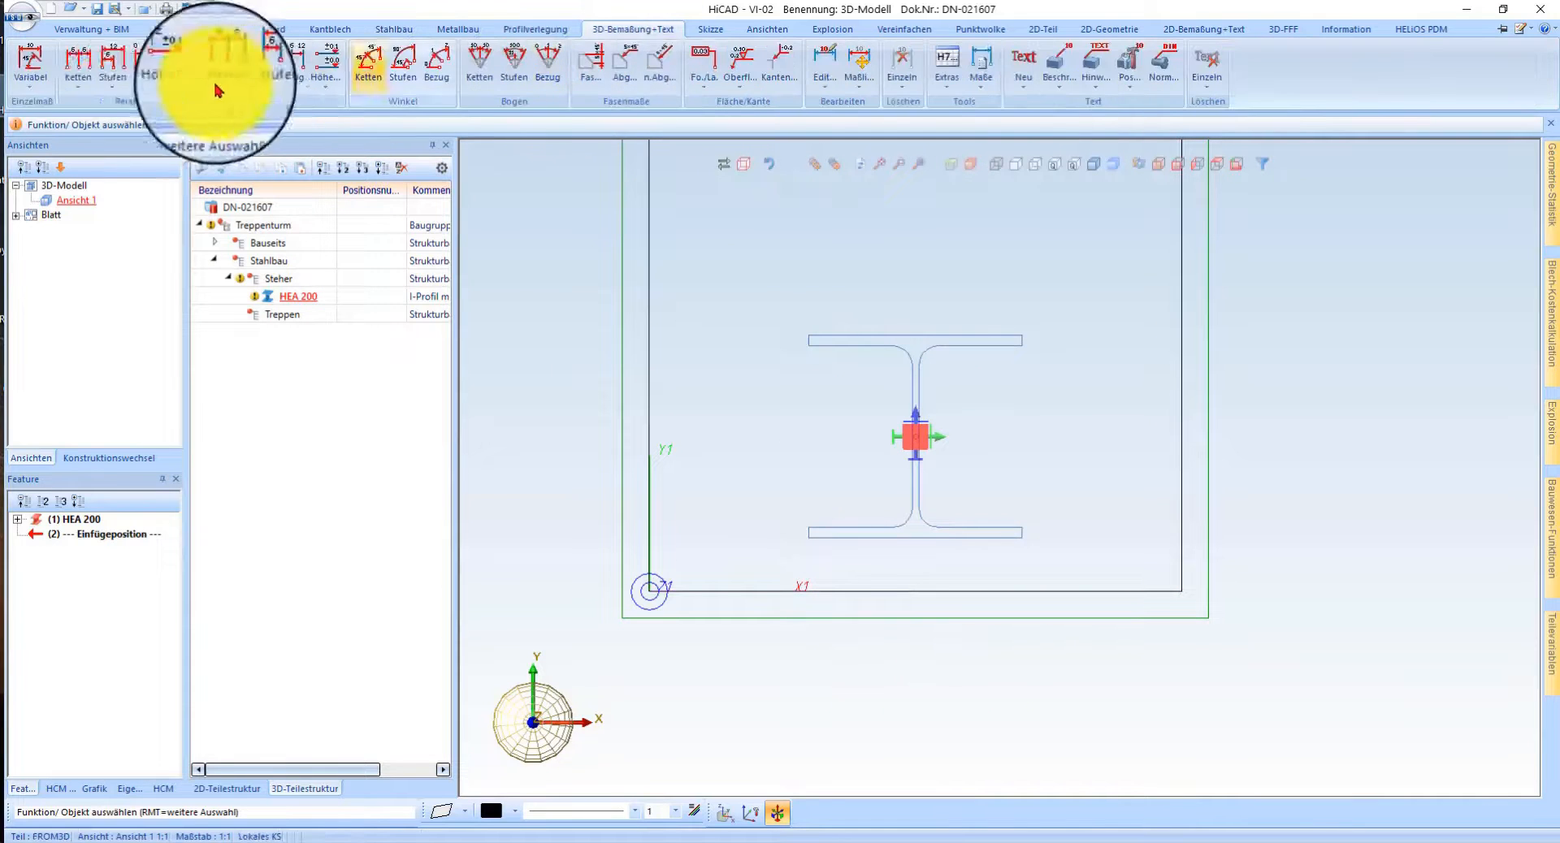
left_click(24, 62)
left_click(916, 538)
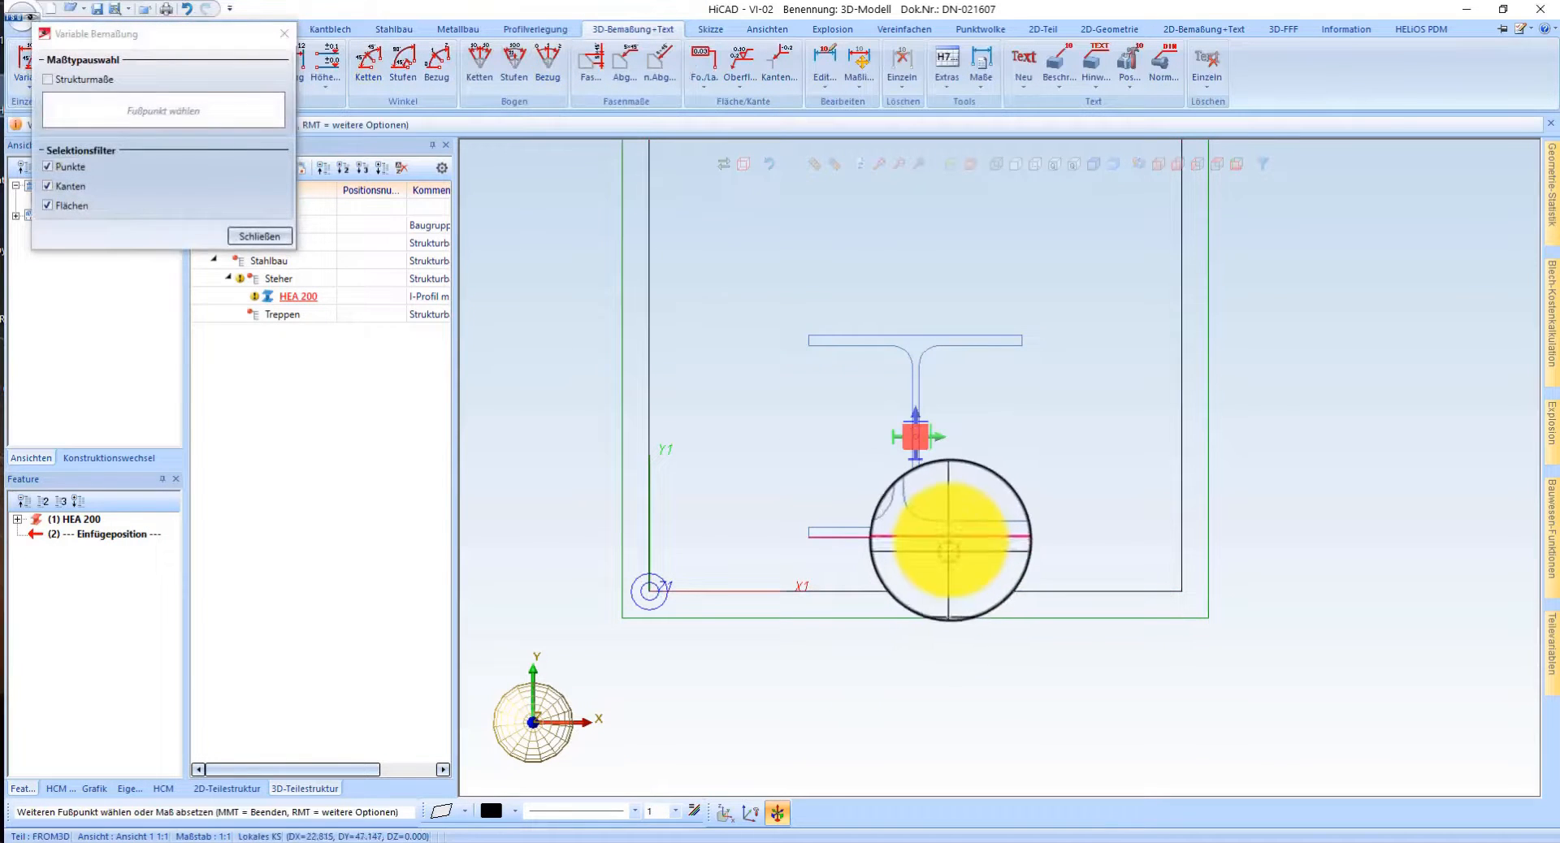
scroll(1064, 561, "up", 3)
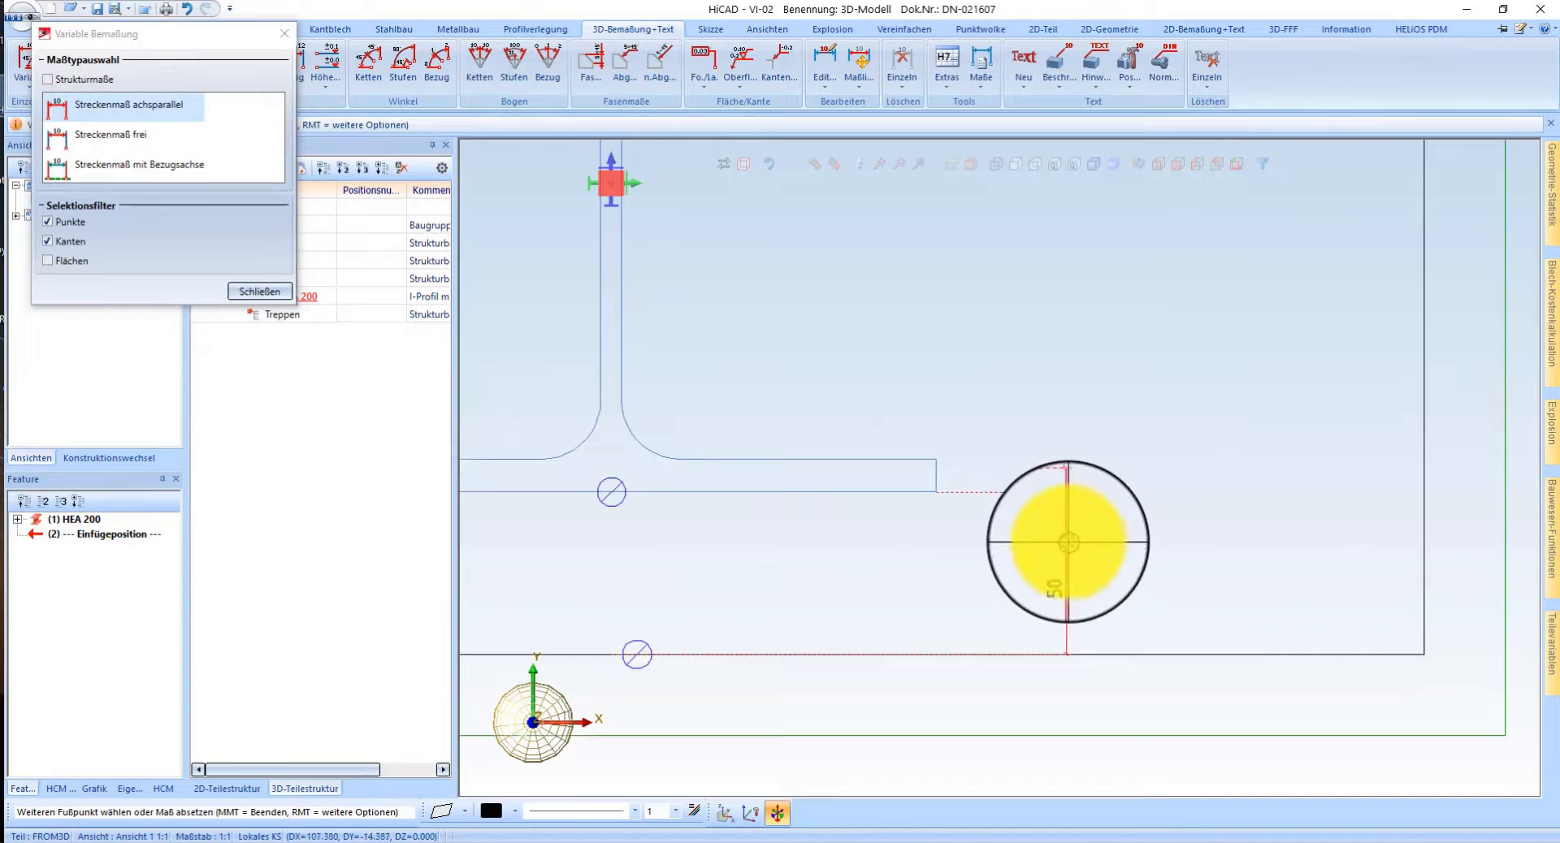
middle_click(1068, 543)
scroll(975, 561, "down", 8)
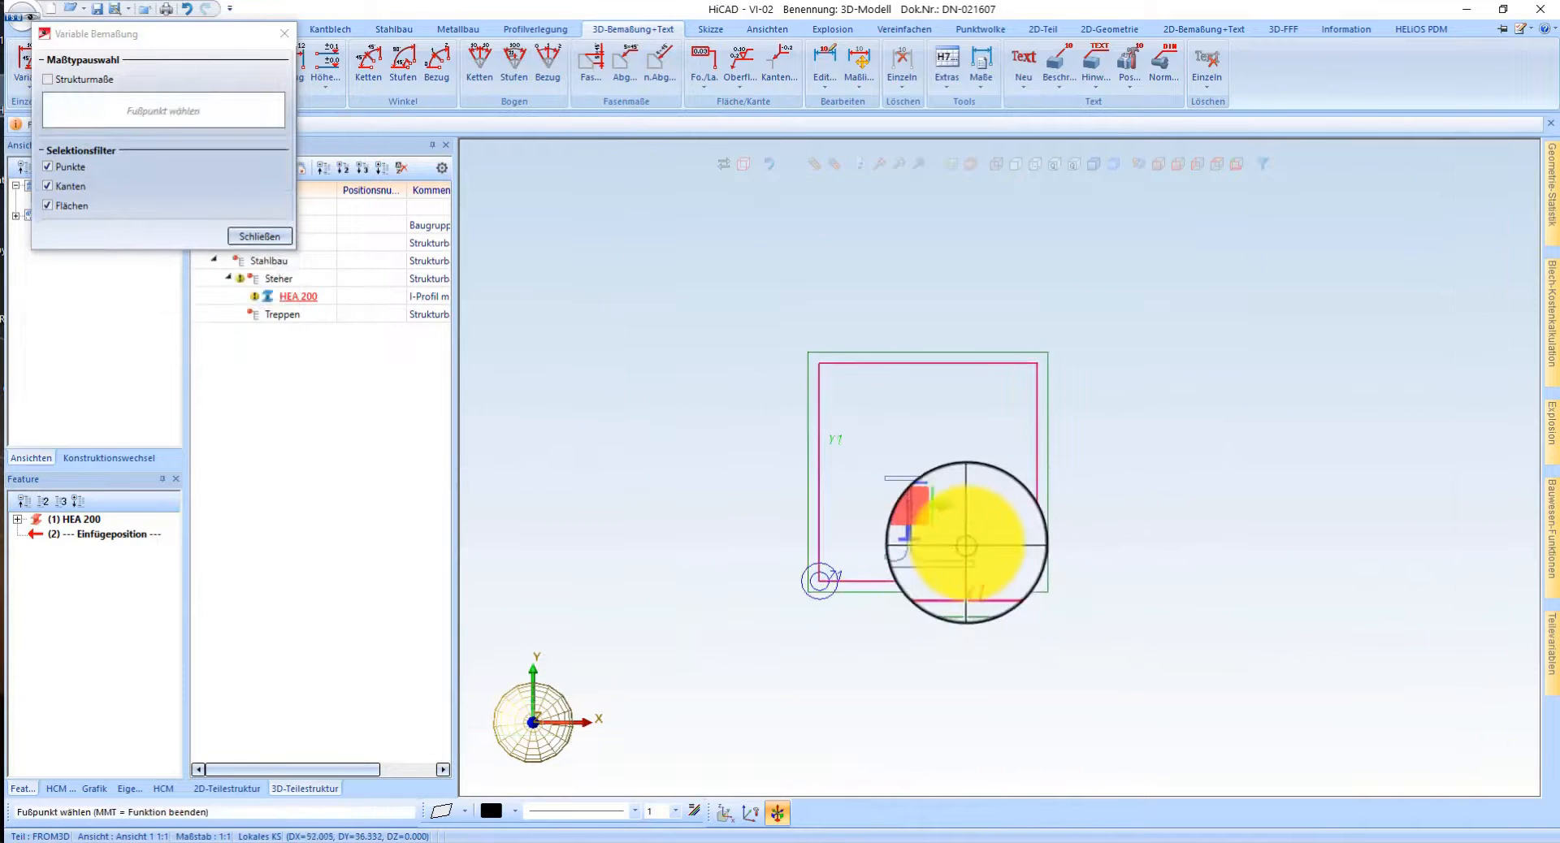
middle_click(801, 482)
- Set the view's scale to 1:20 and switch the model to shaded display
scroll(798, 484, "down", 2)
scroll(665, 491, "down", 1)
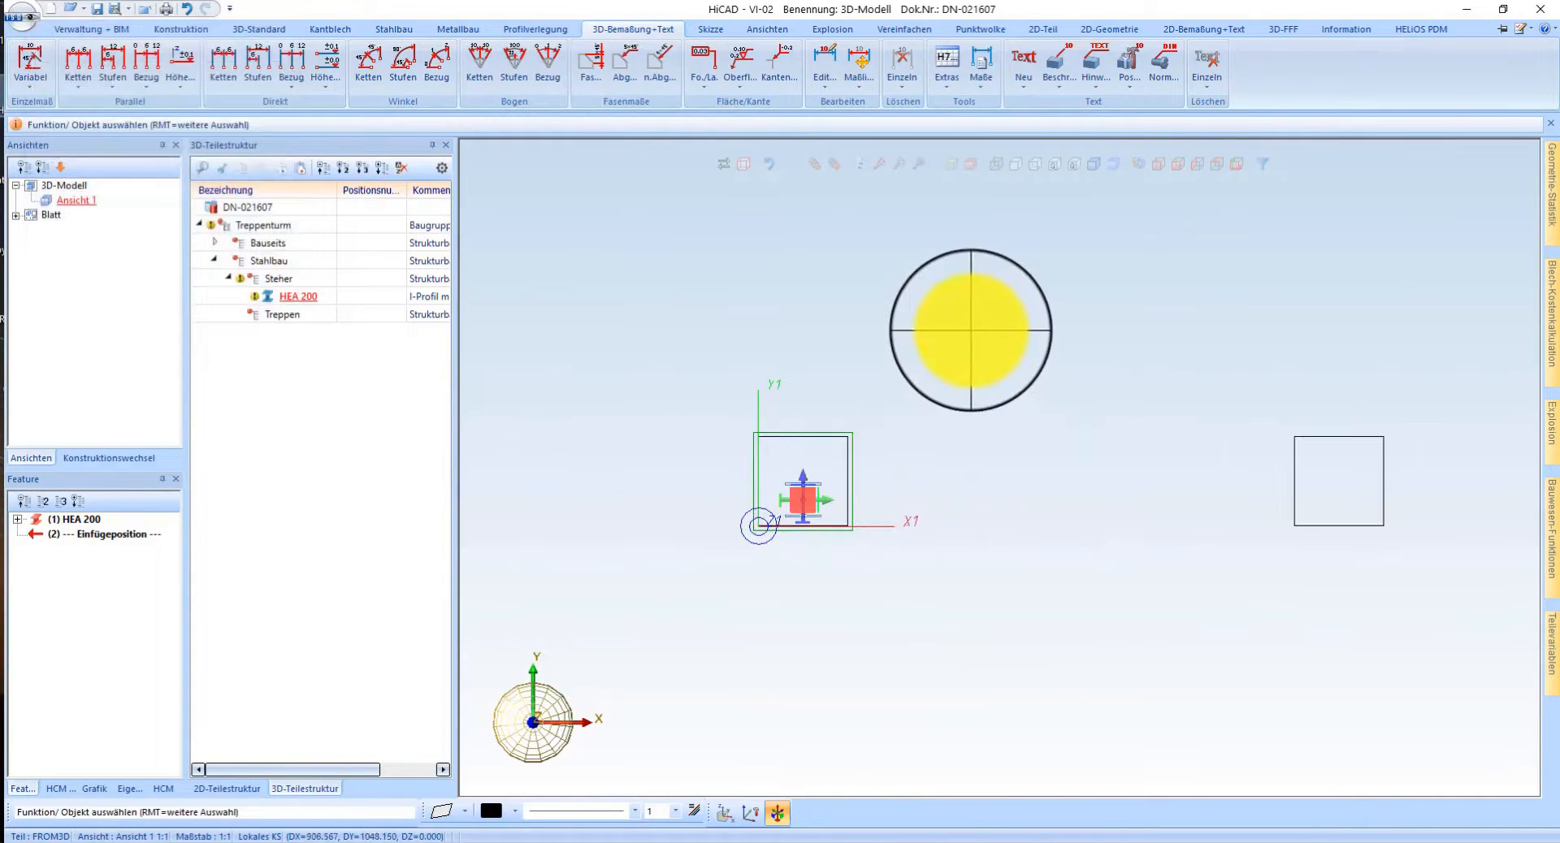
right_click(971, 330)
left_click(1079, 742)
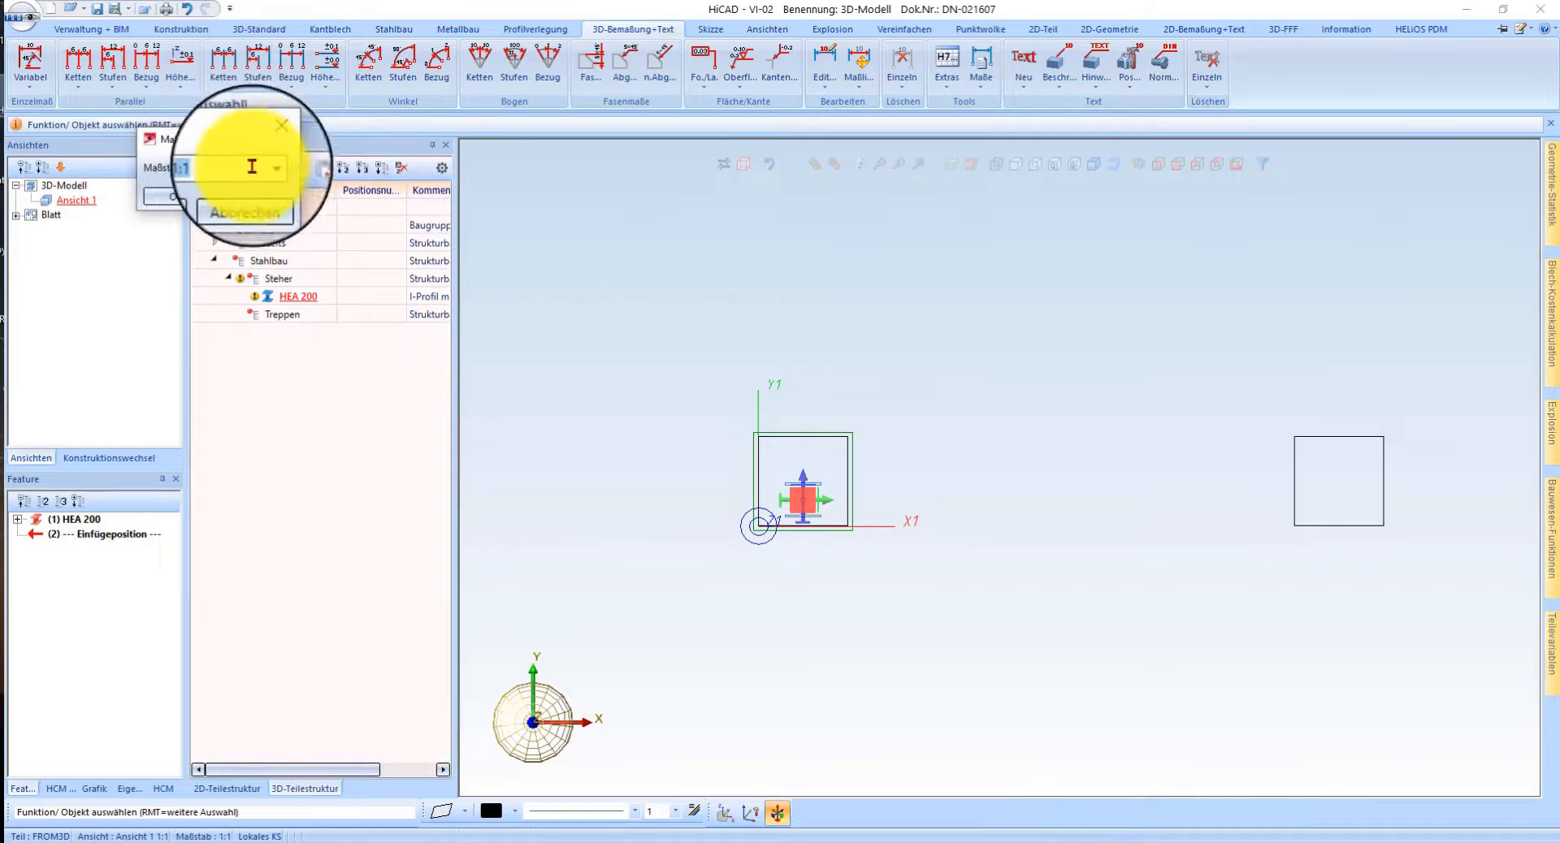
left_click(159, 196)
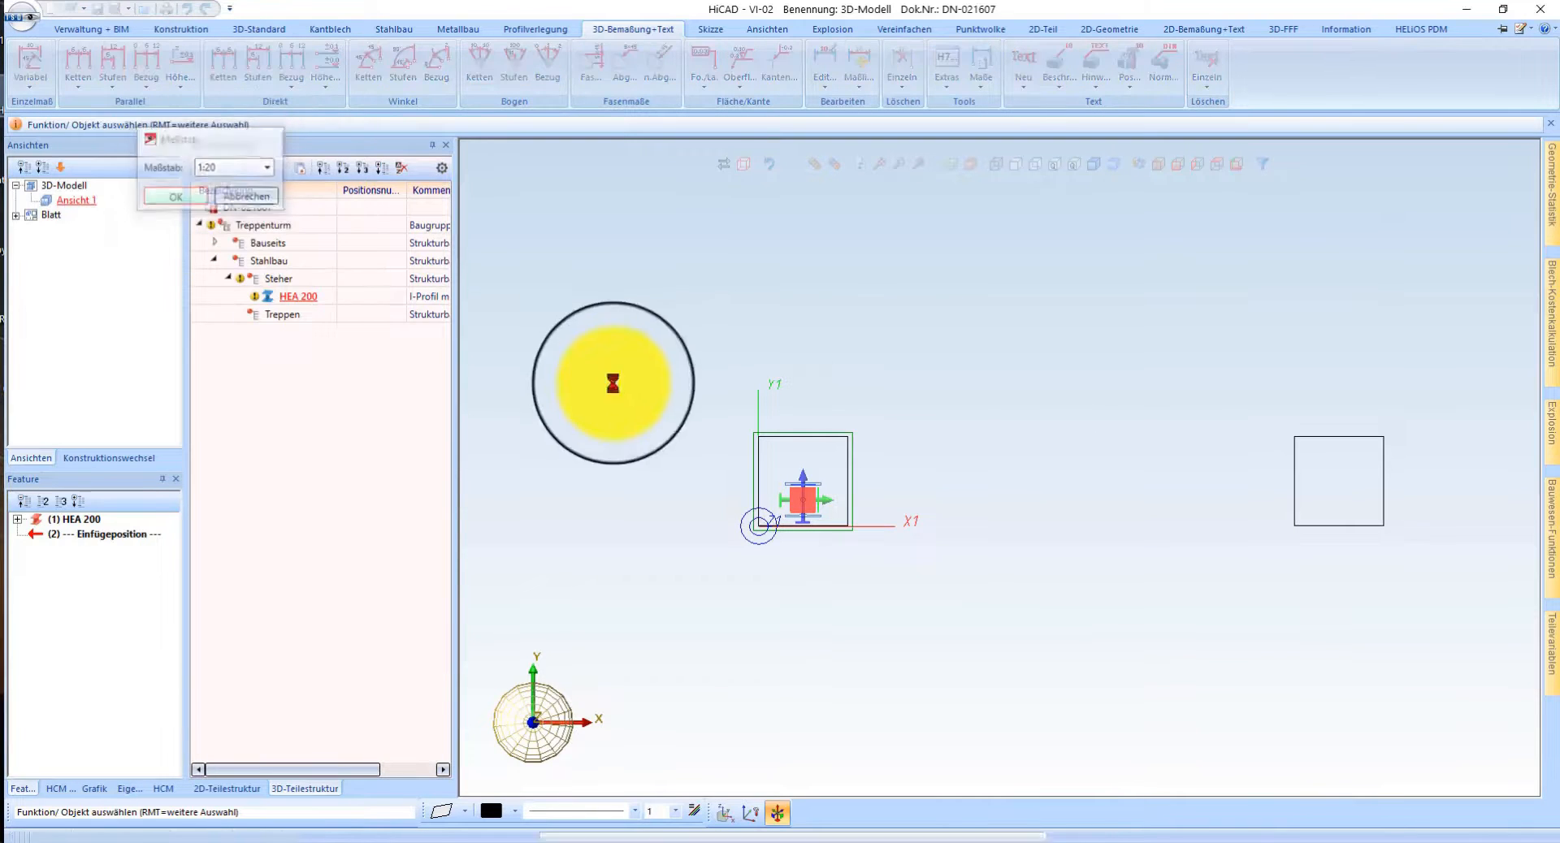
left_click(1094, 163)
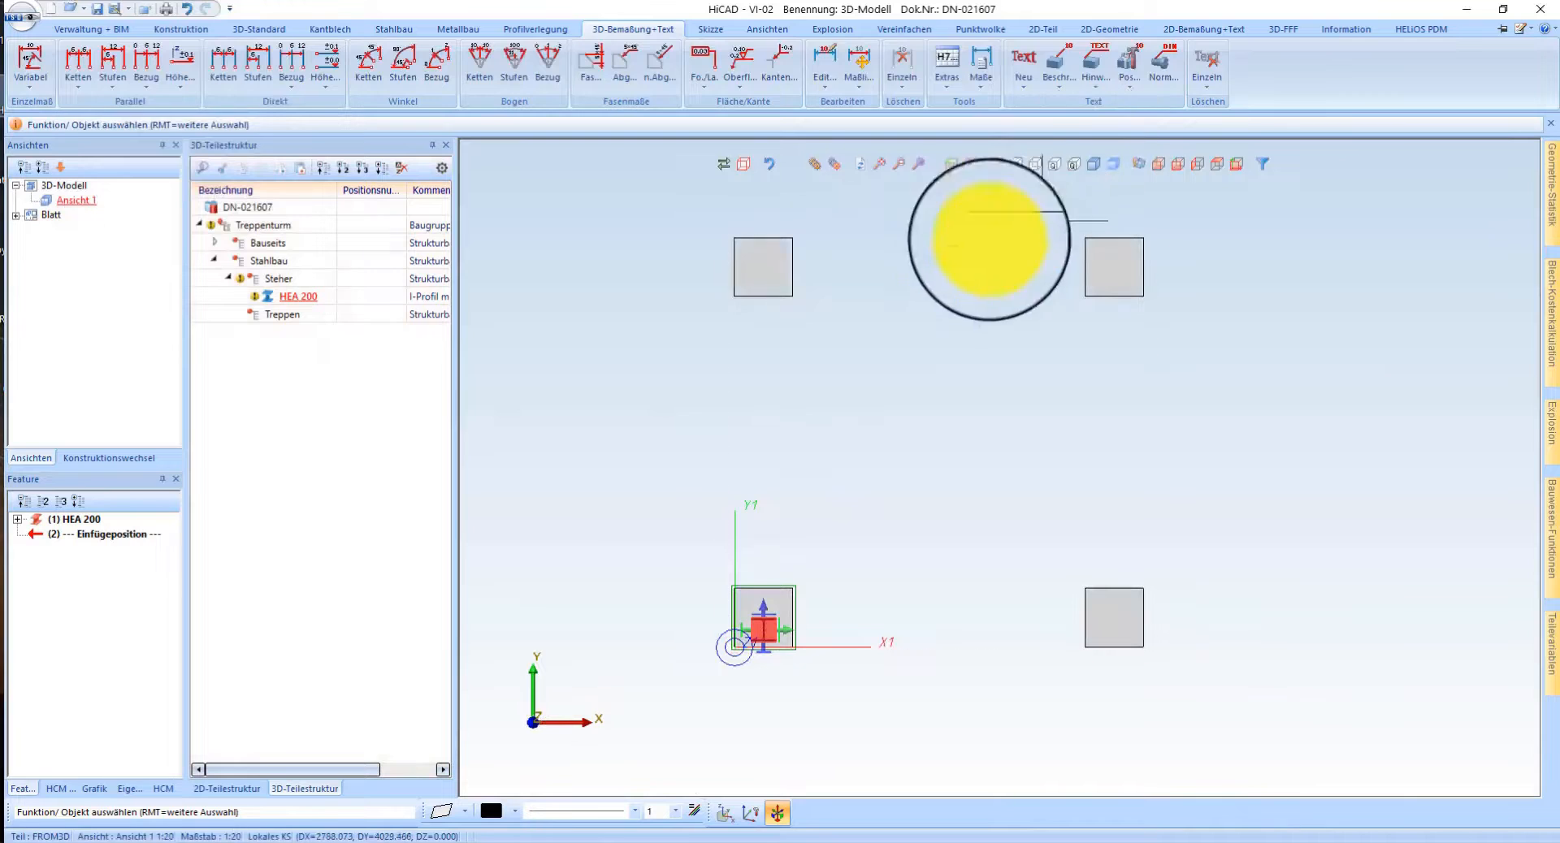
- In a 3D view, repeat the HEA 200 column onto the other three foundations, using the first foundation's upper corner as base point
left_click(1167, 170)
right_click(815, 607)
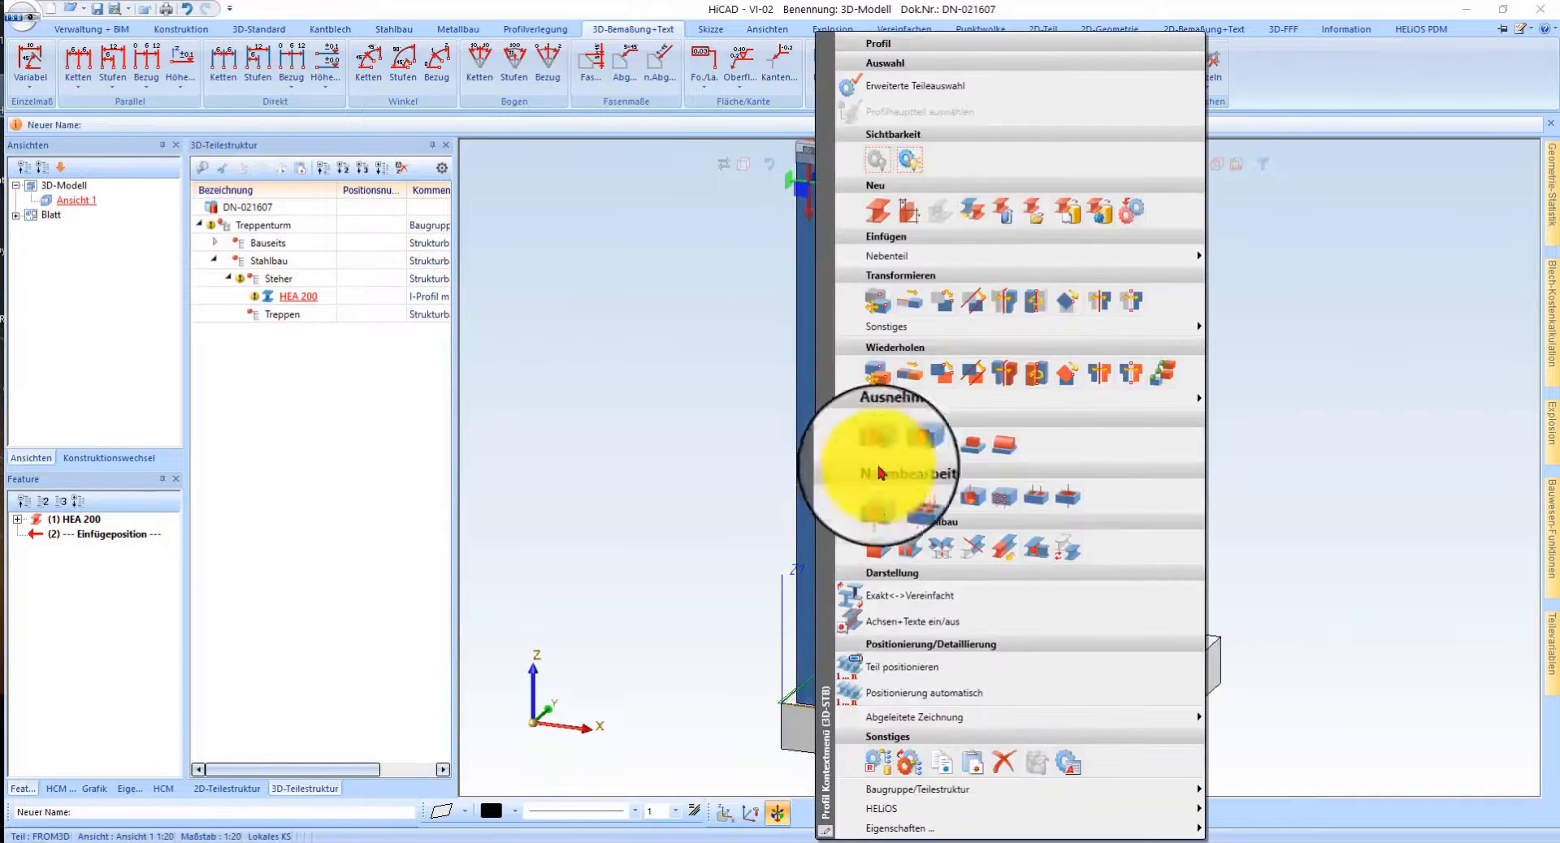
left_click(877, 384)
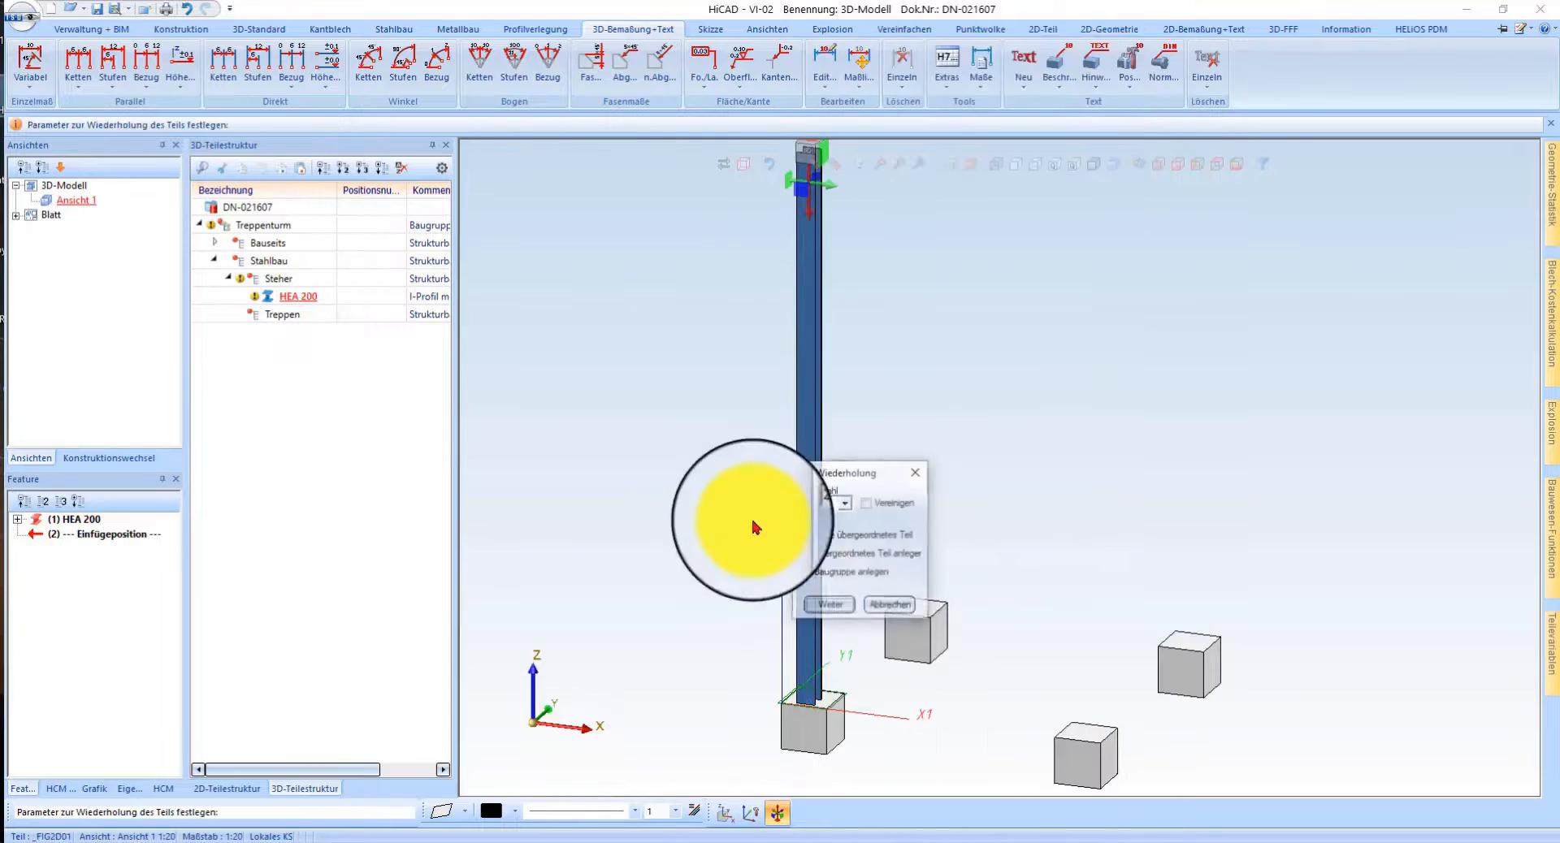
left_click(825, 606)
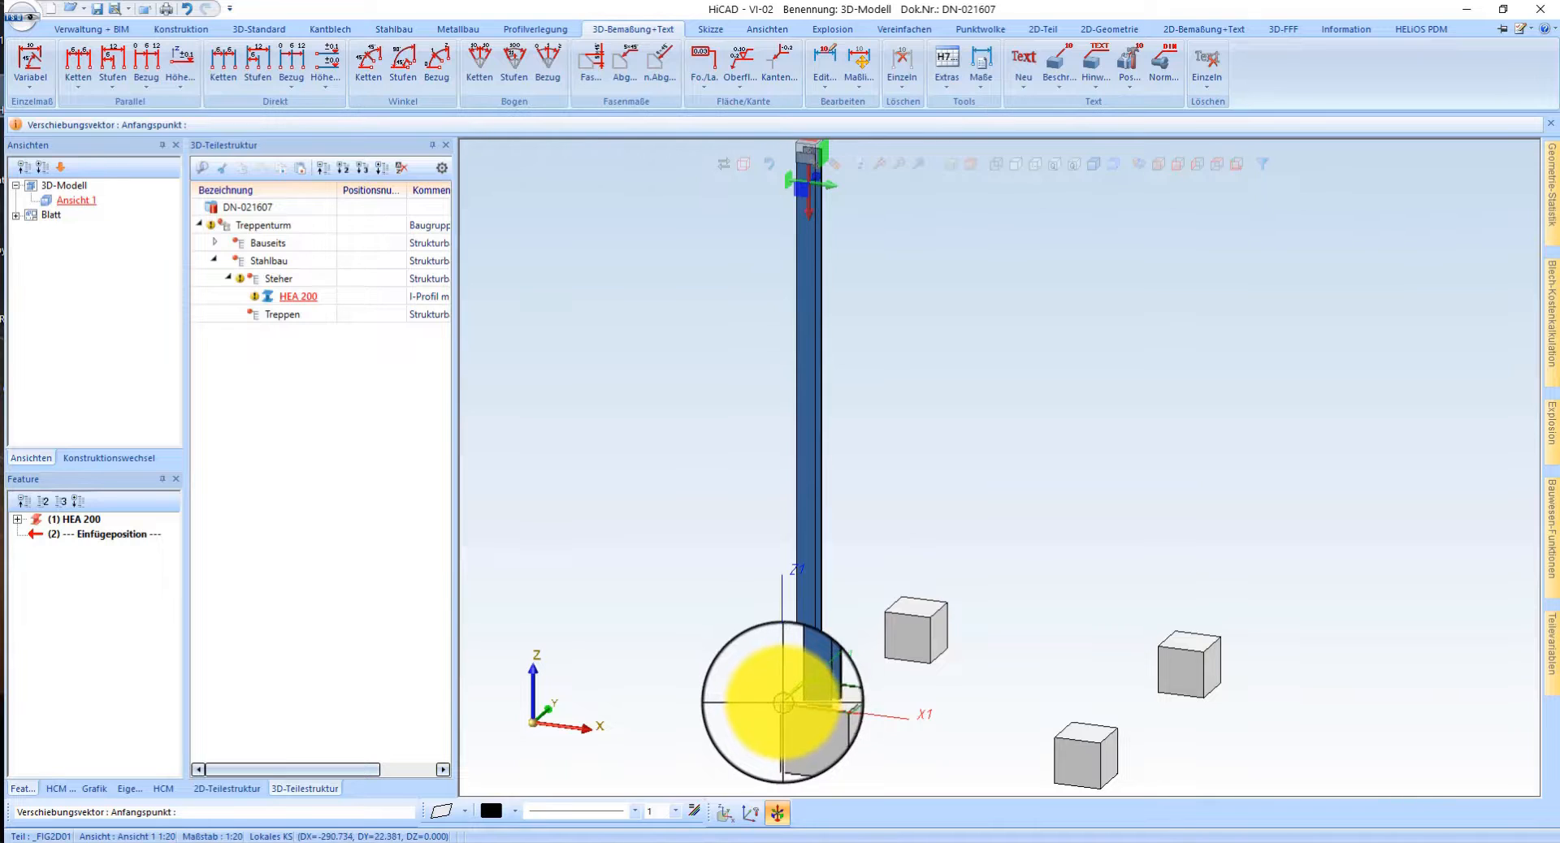
scroll(783, 703, "up", 3)
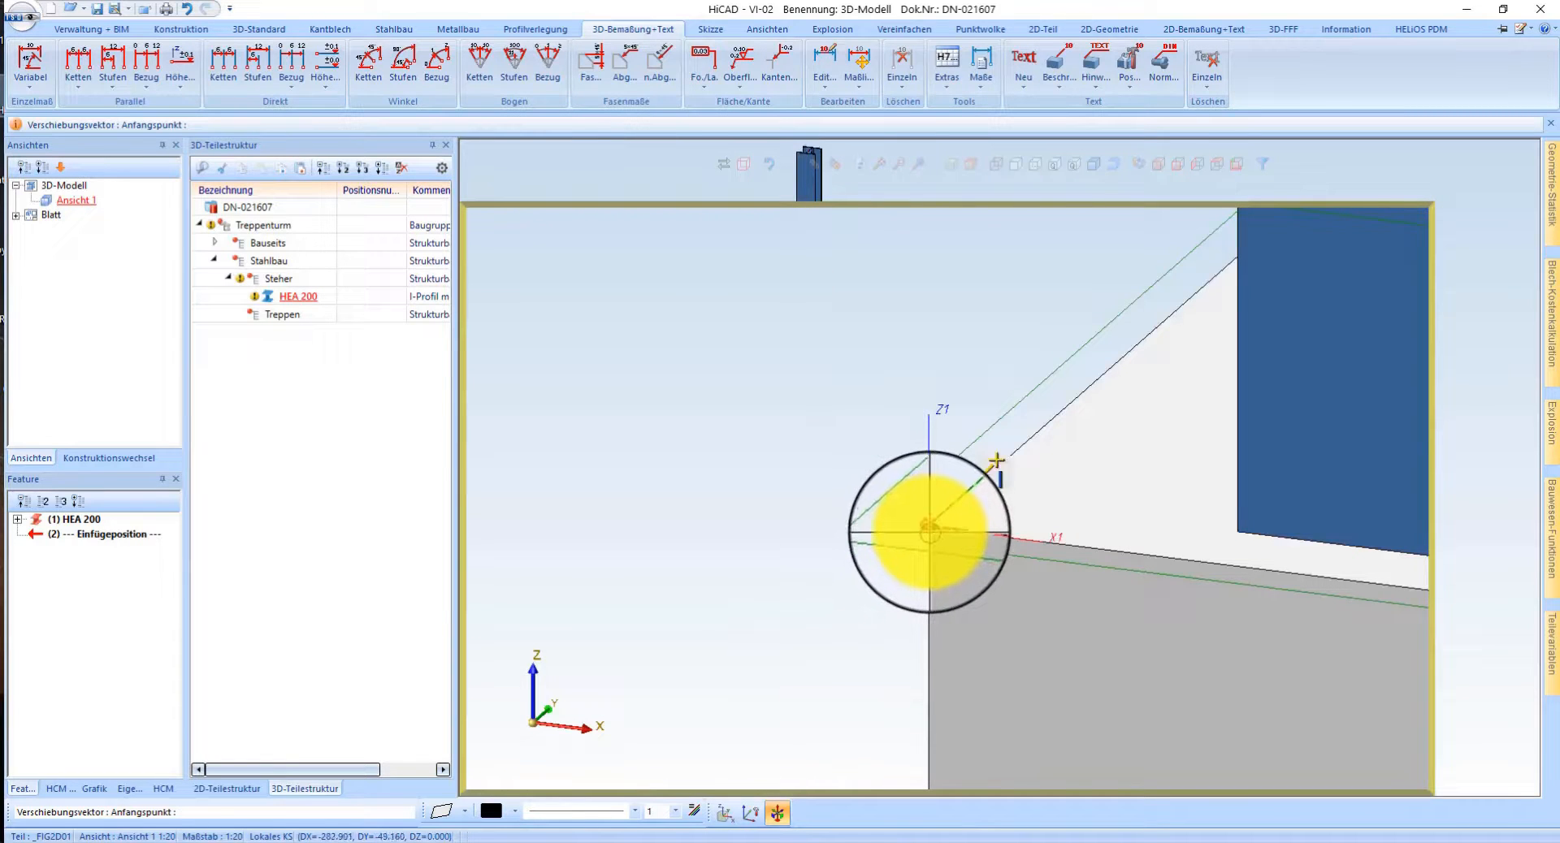
left_click(932, 538)
scroll(943, 568, "down", 3)
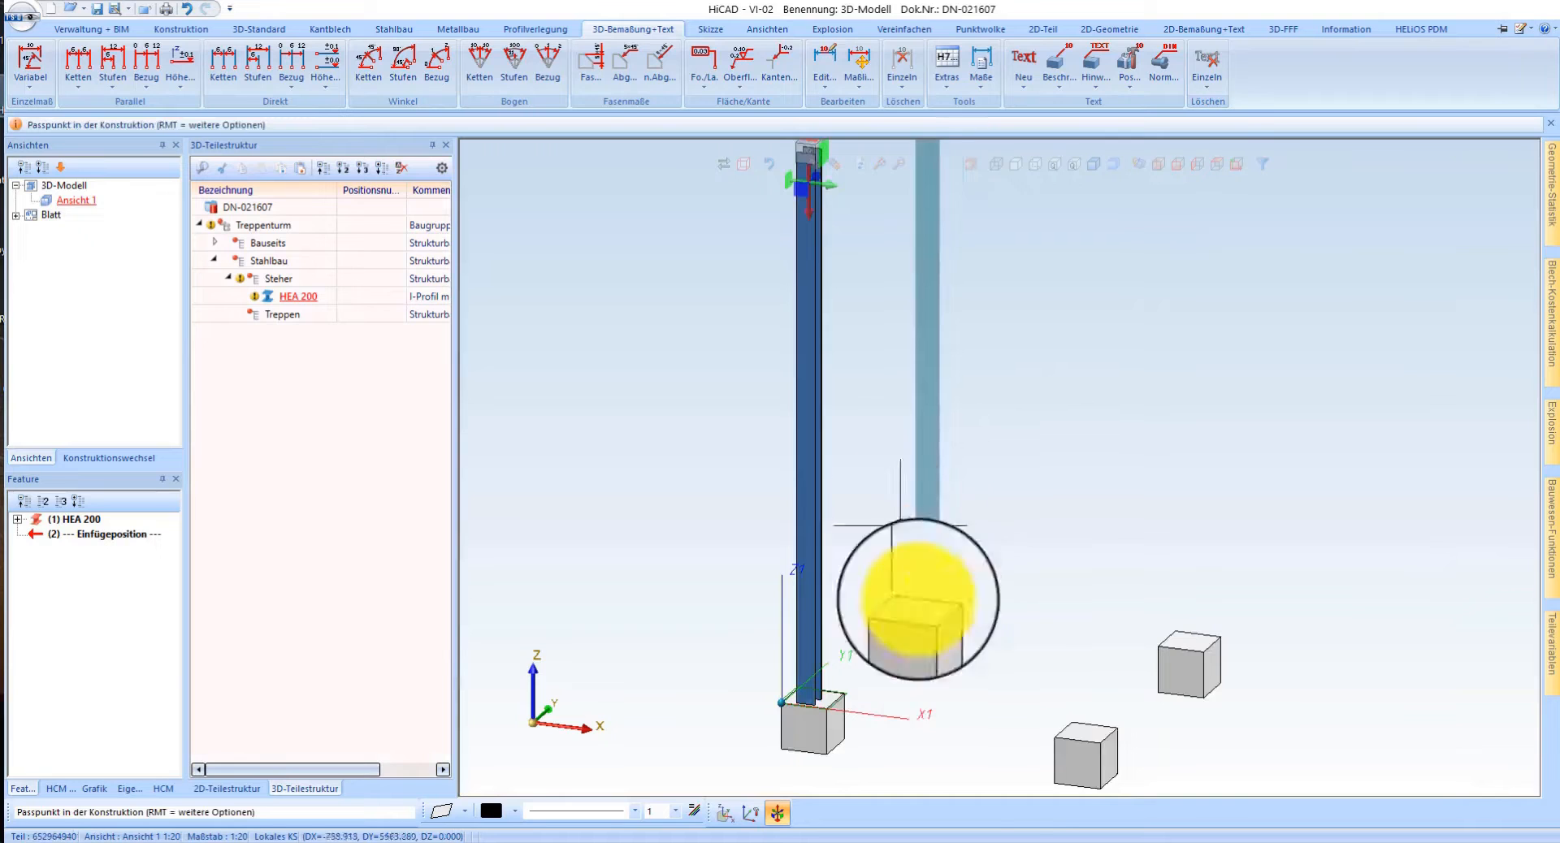
left_click(1056, 739)
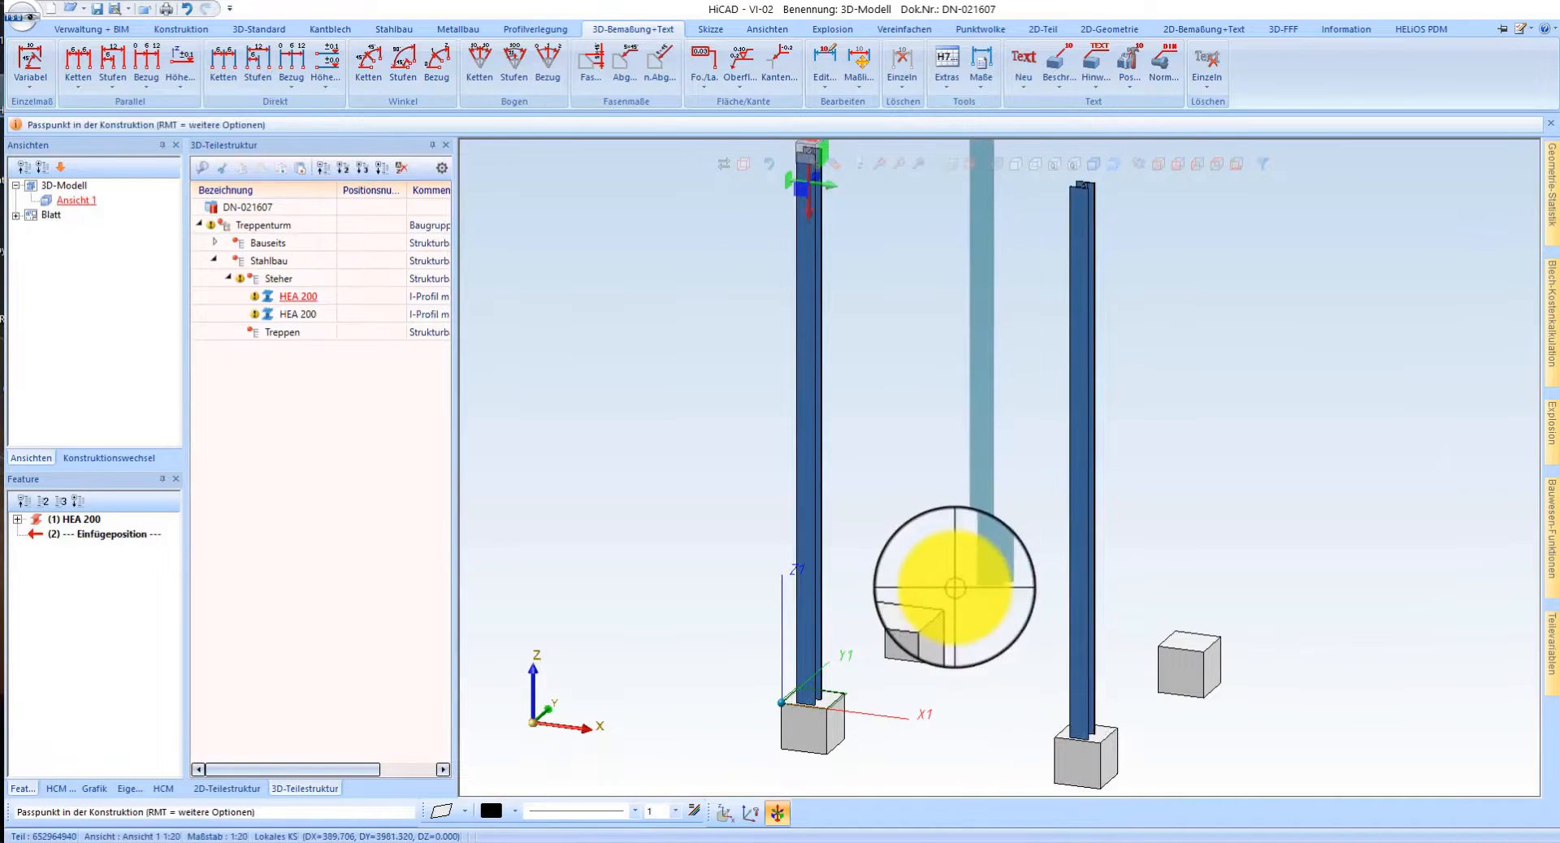
left_click(946, 618)
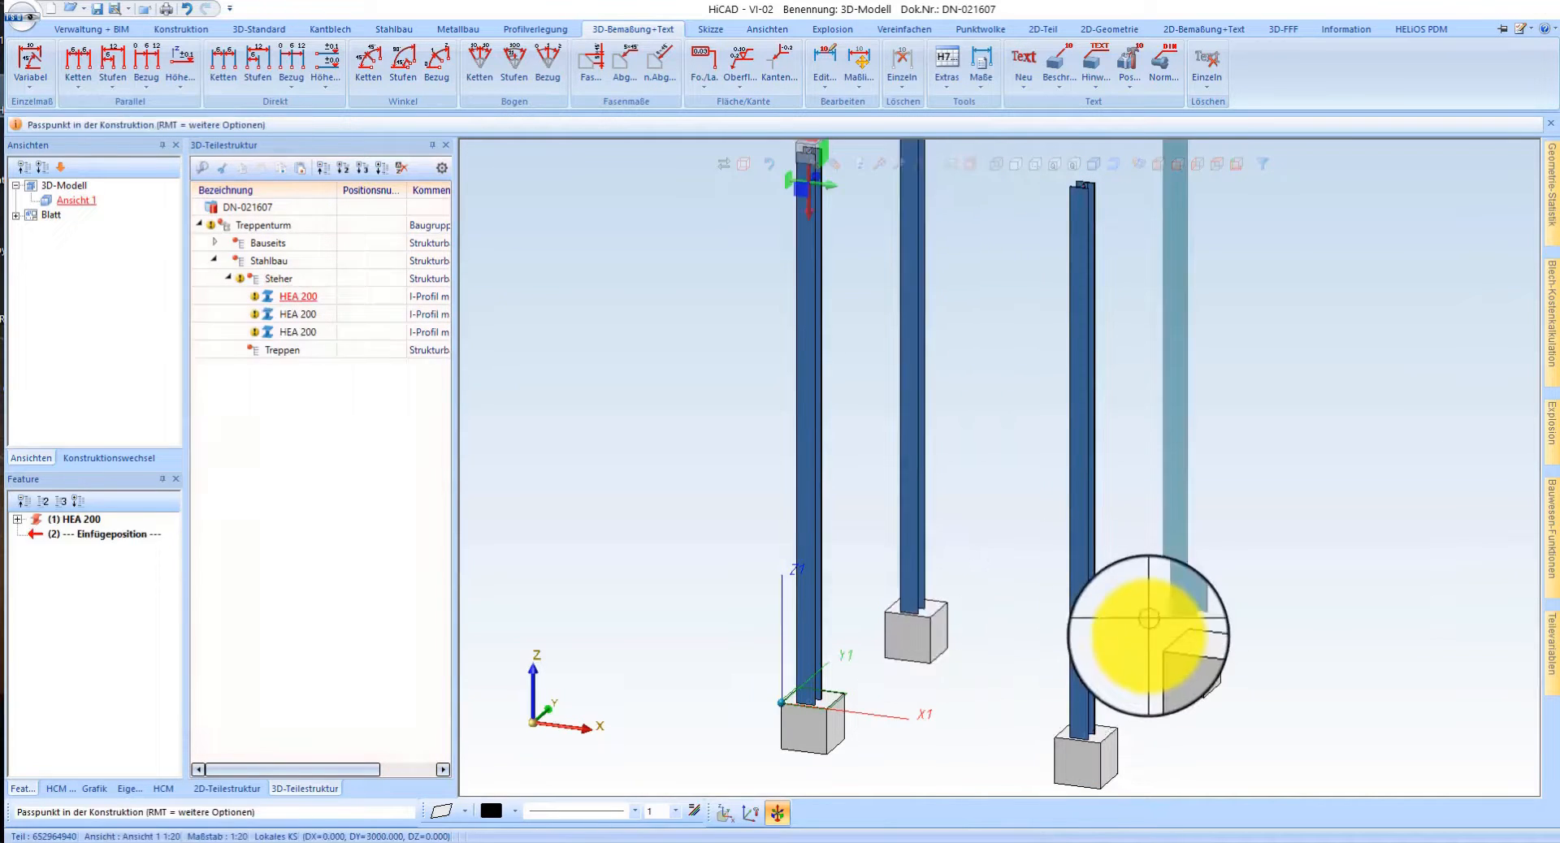
left_click(1156, 650)
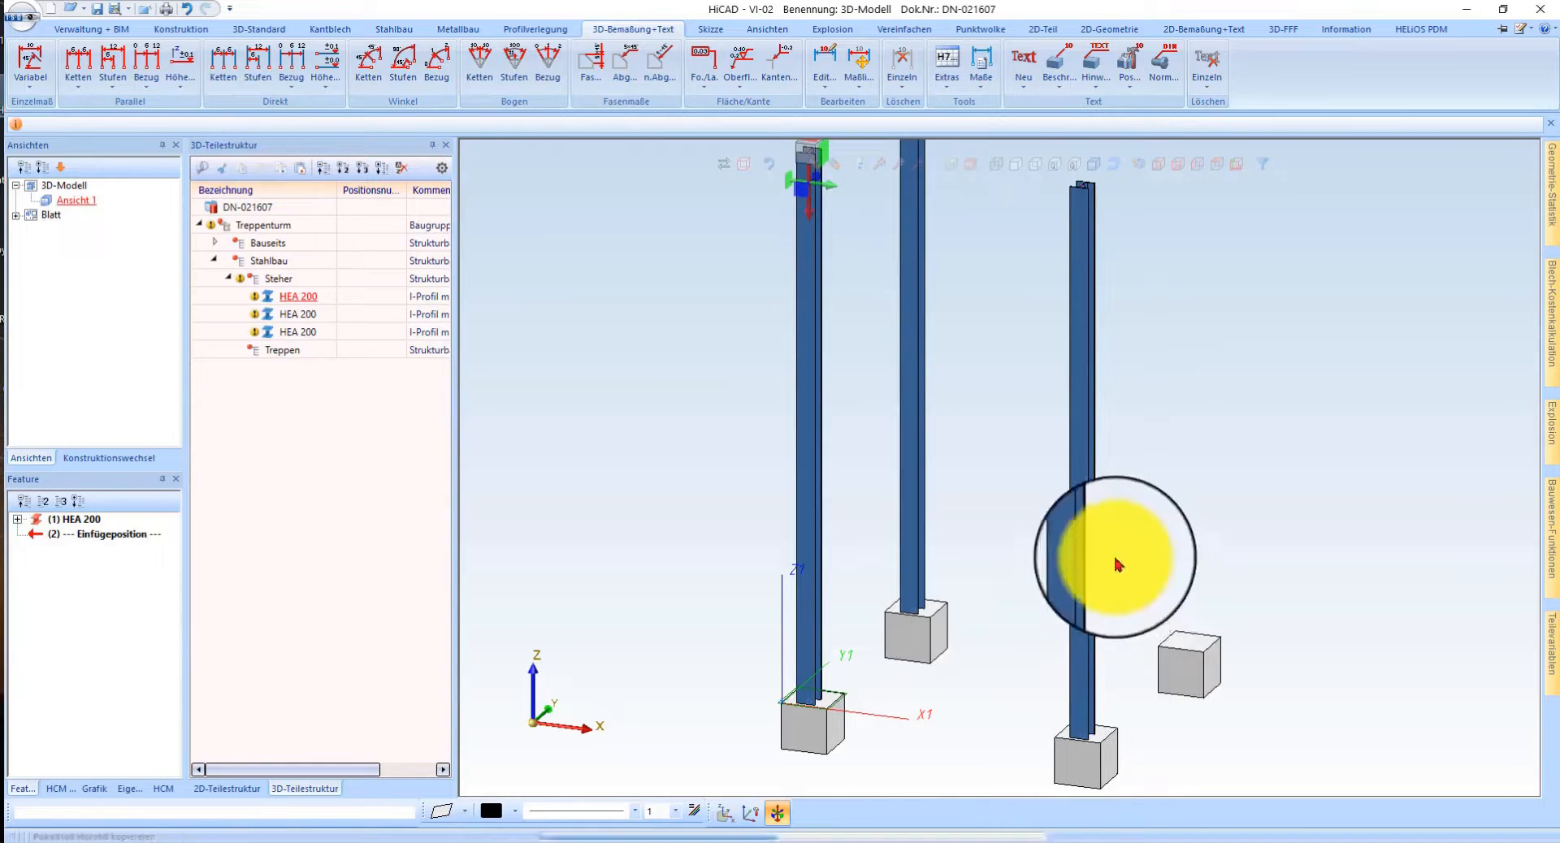
middle_click(1149, 557)
scroll(982, 462, "down", 1)
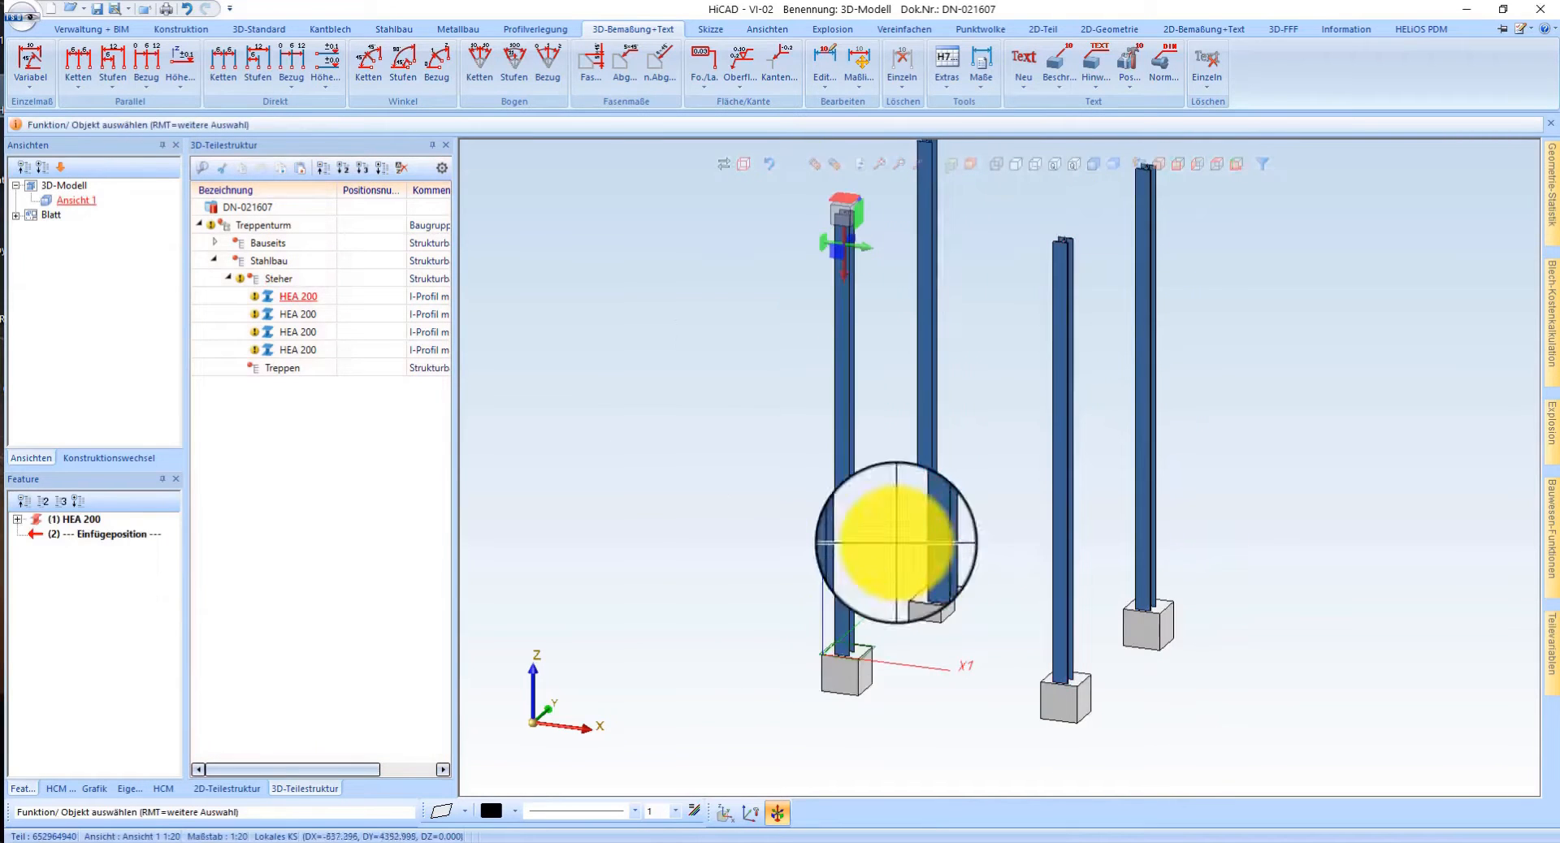
- In the top view, shift the two rear HEA 200 columns from outer flange to rear foundation edge by a length of 260-50
left_click(1221, 168)
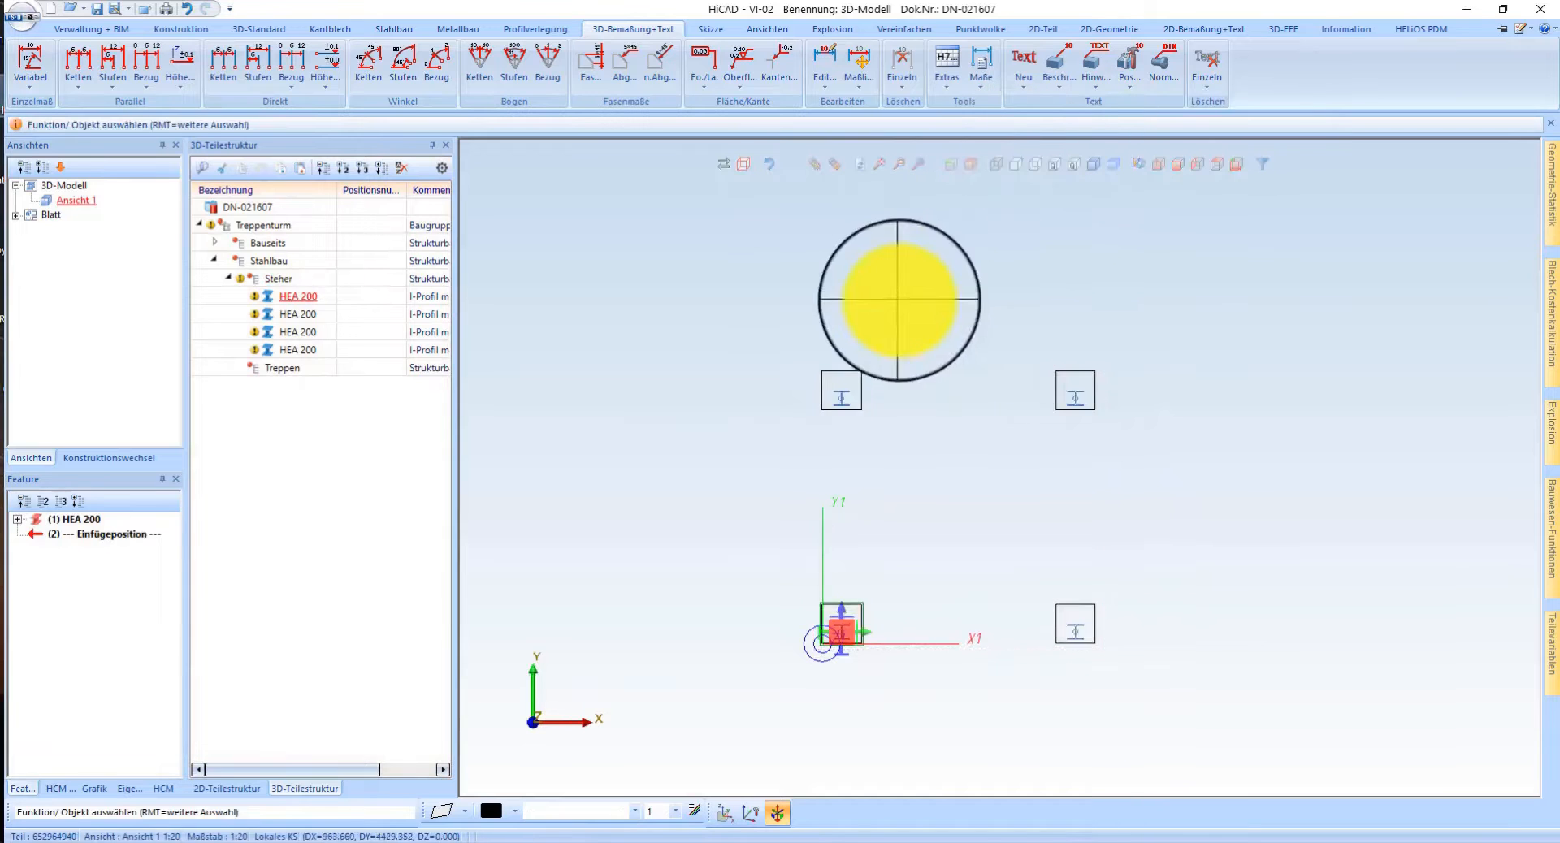
scroll(902, 300, "up", 2)
left_click(783, 491)
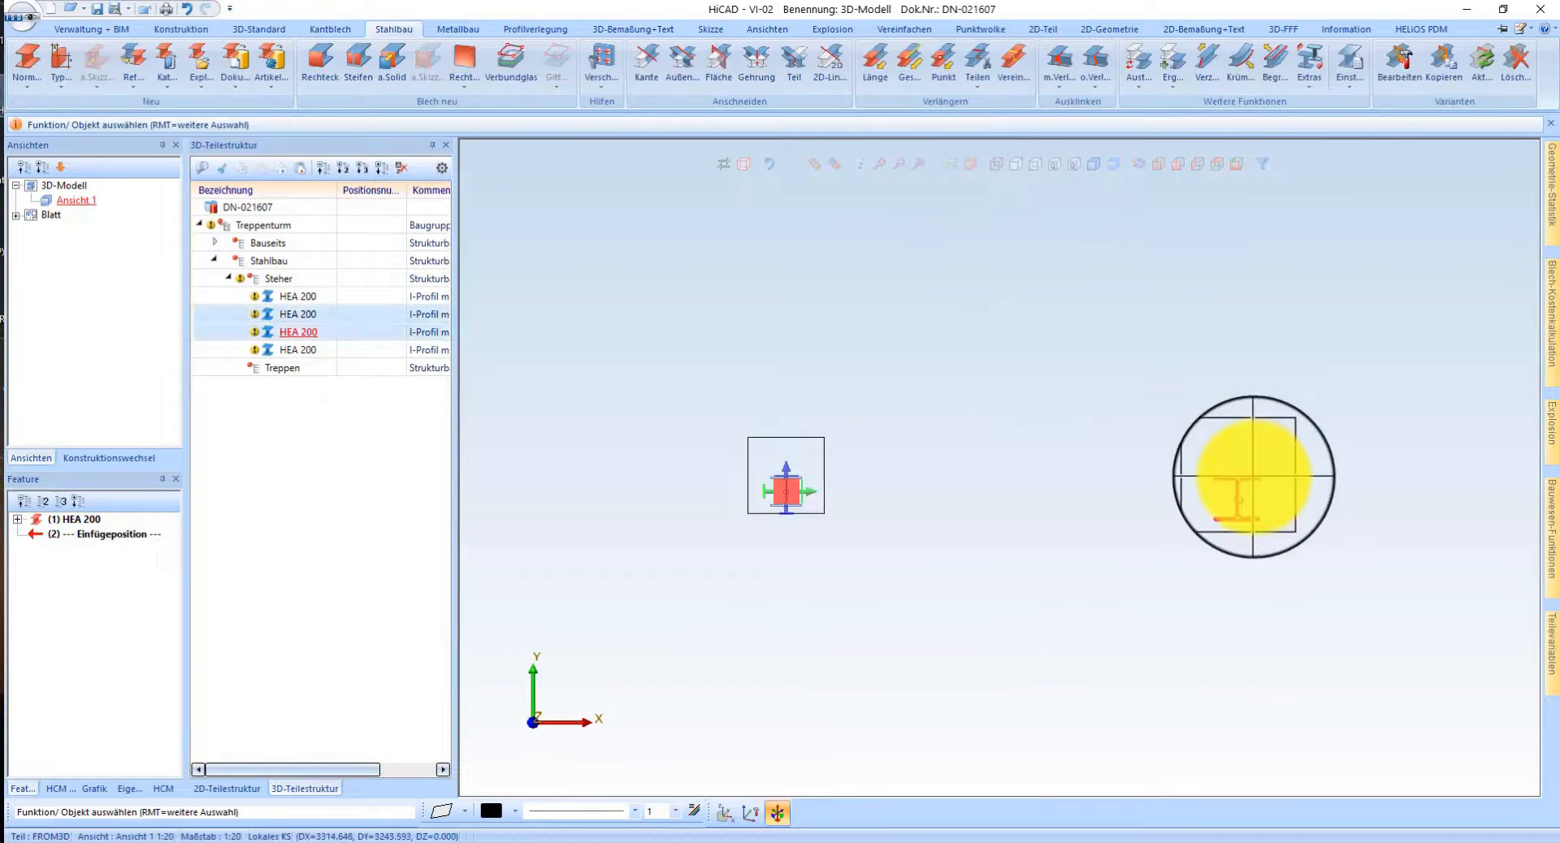
scroll(1253, 477, "up", 2)
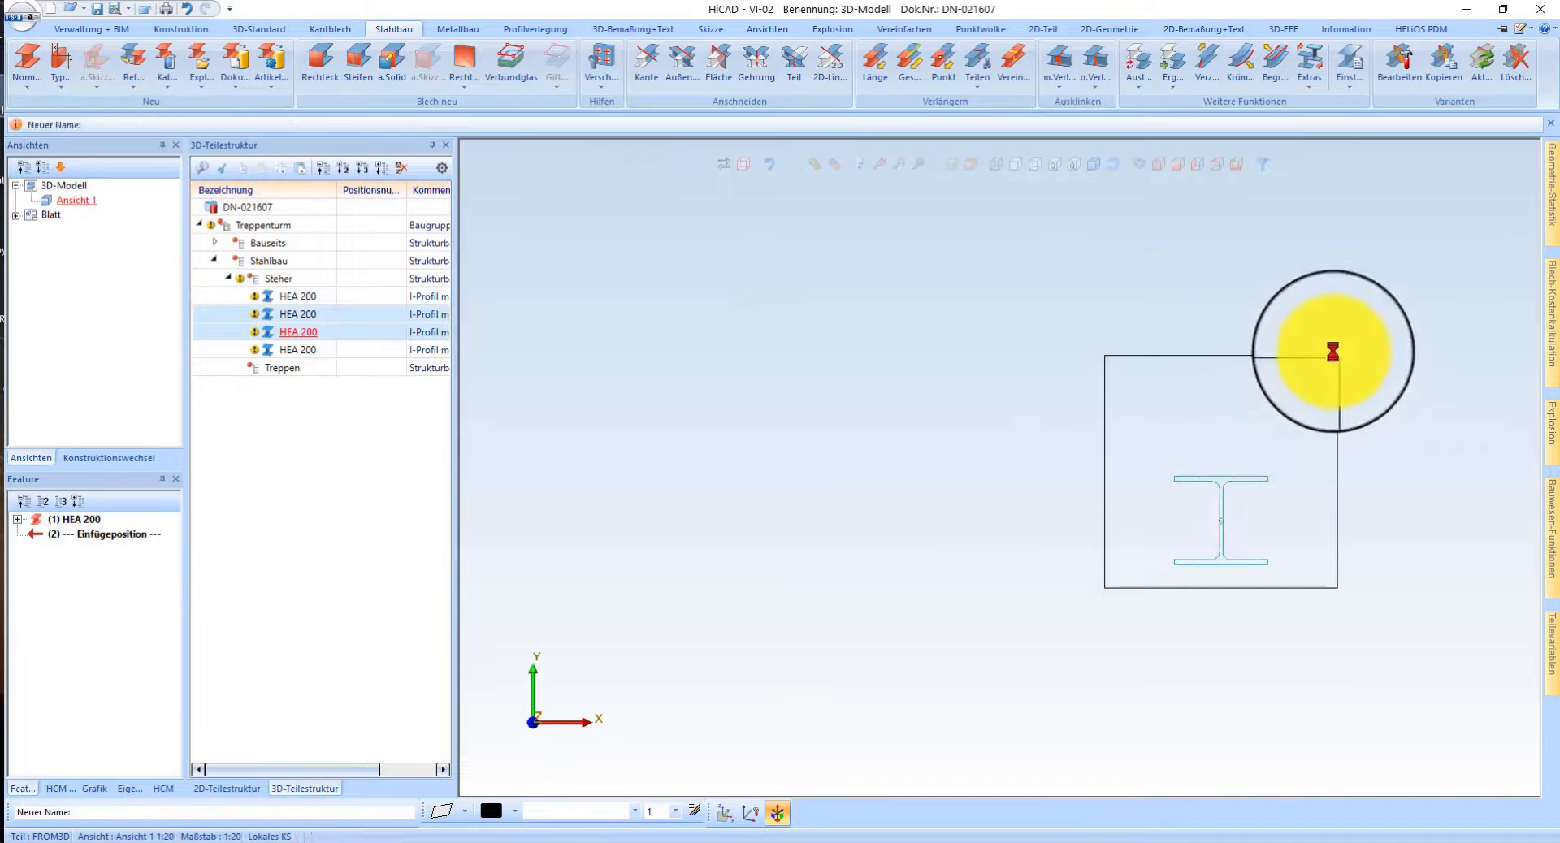
right_click(1249, 500)
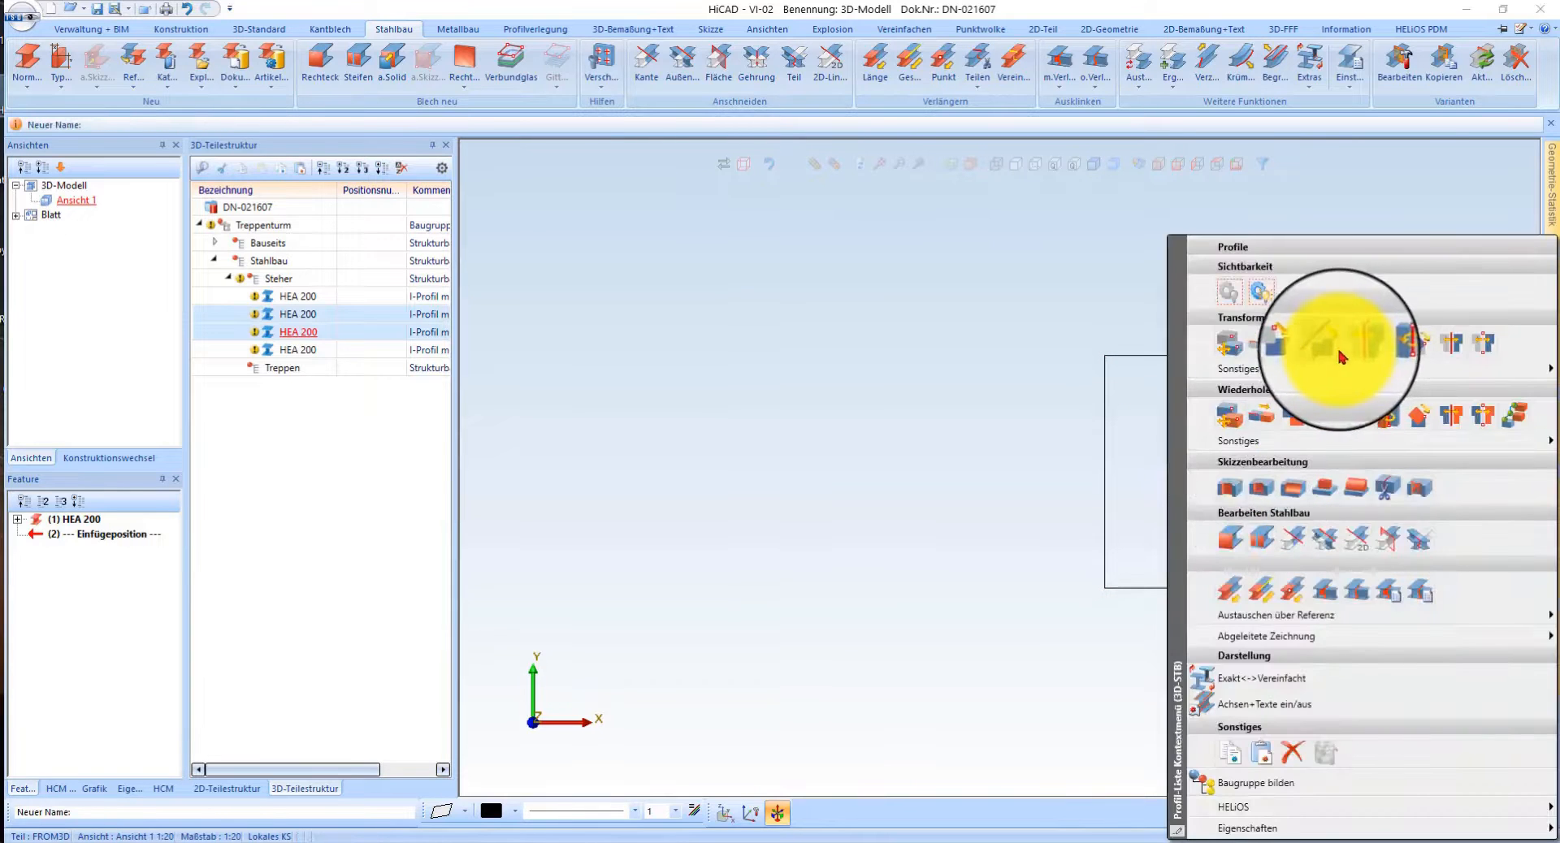
left_click(1341, 338)
left_click(1266, 388)
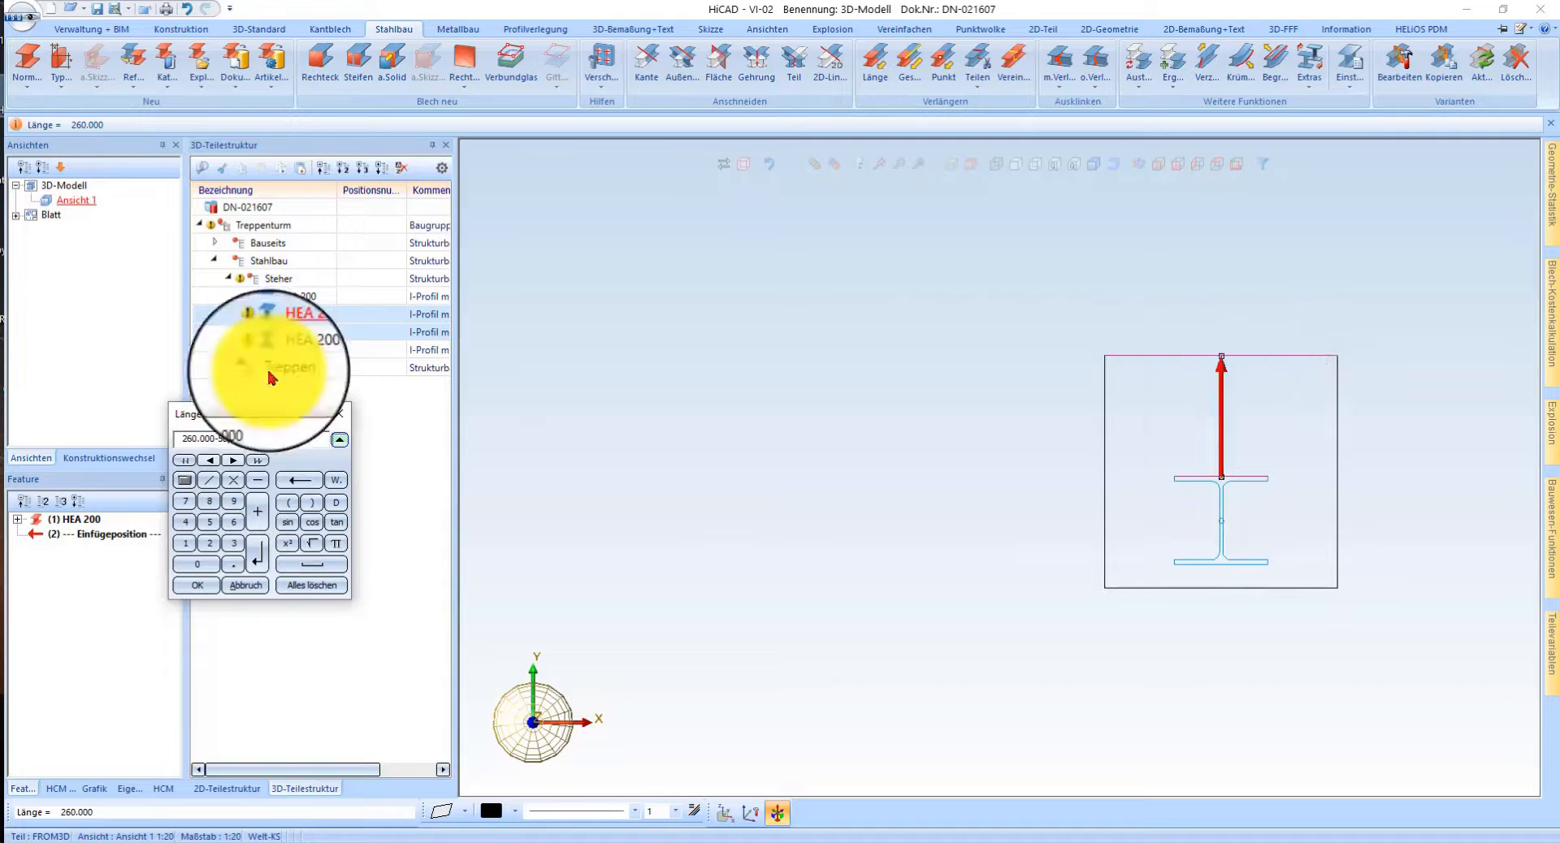
left_click(217, 600)
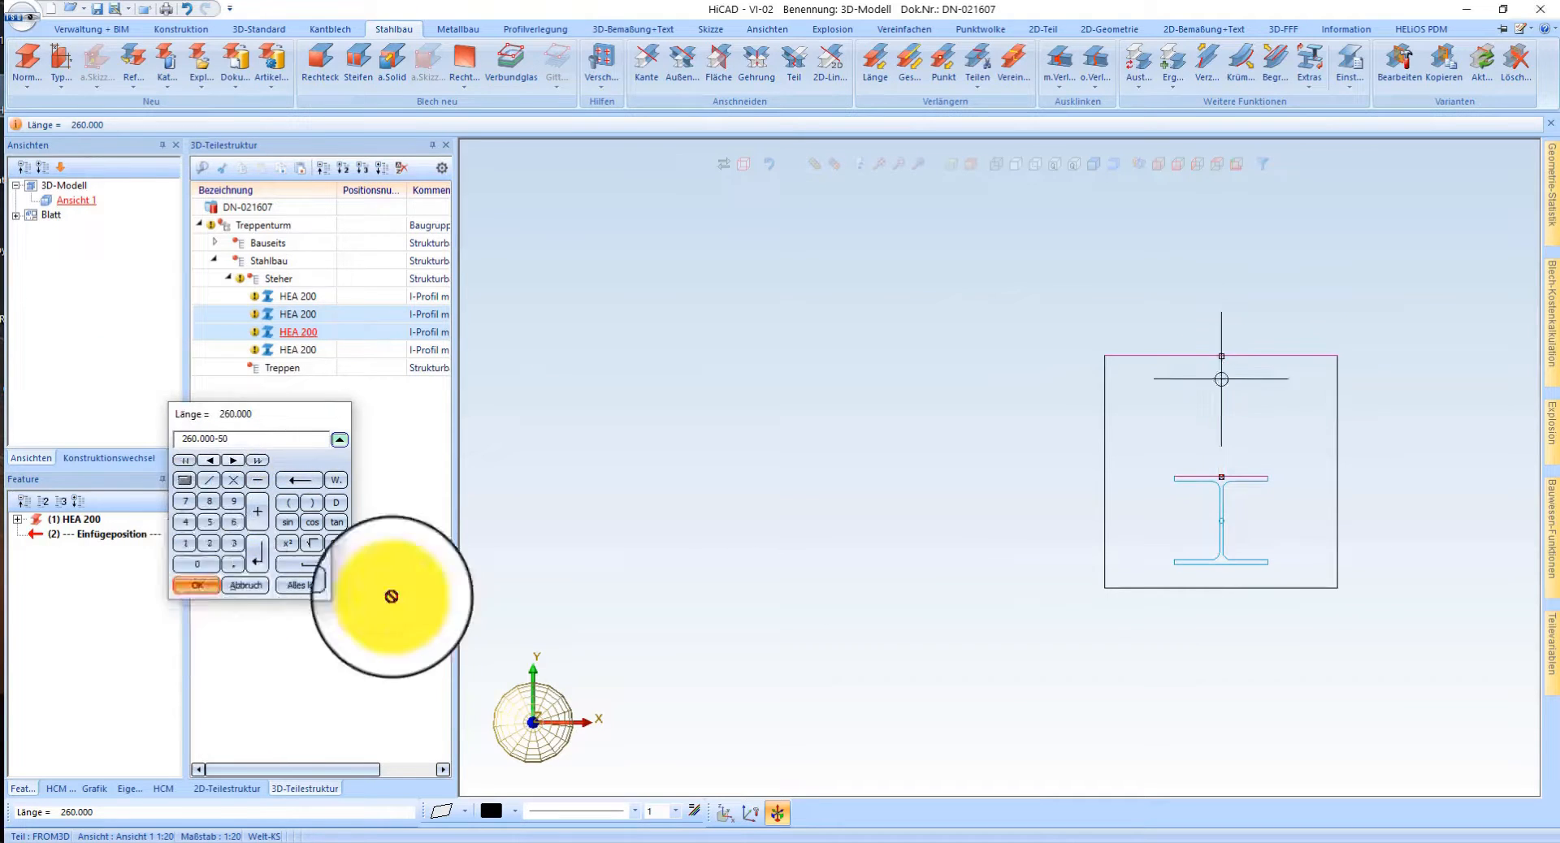
scroll(1014, 385, "down", 3)
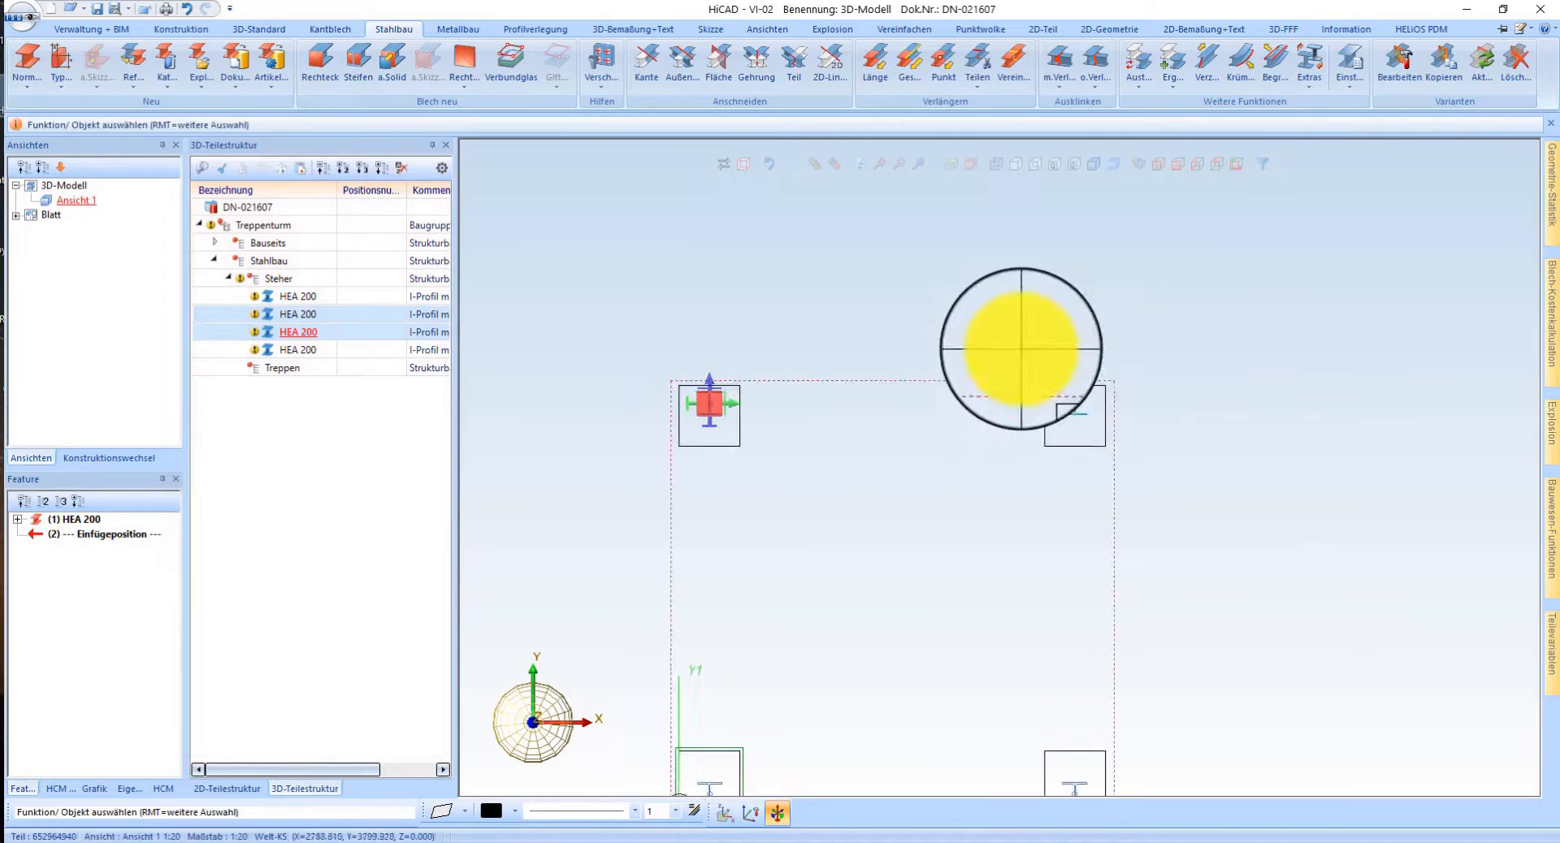
- Examine the positions of the four columns on their foundations in a shaded 3D view
left_click(1158, 167)
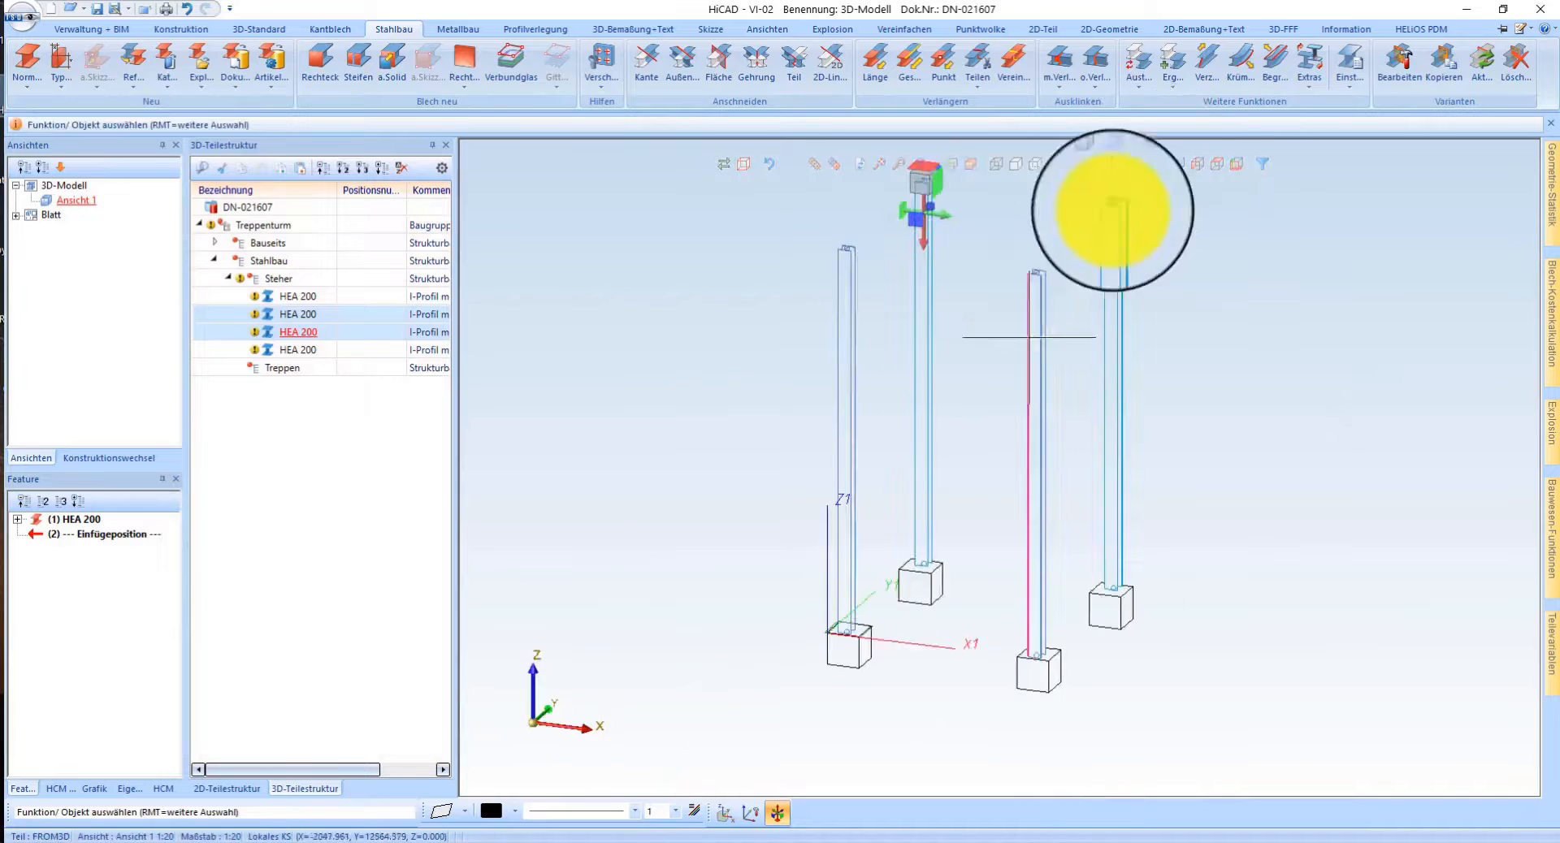
scroll(850, 654, "up", 3)
middle_click_drag(860, 584, 947, 573)
middle_click(947, 572)
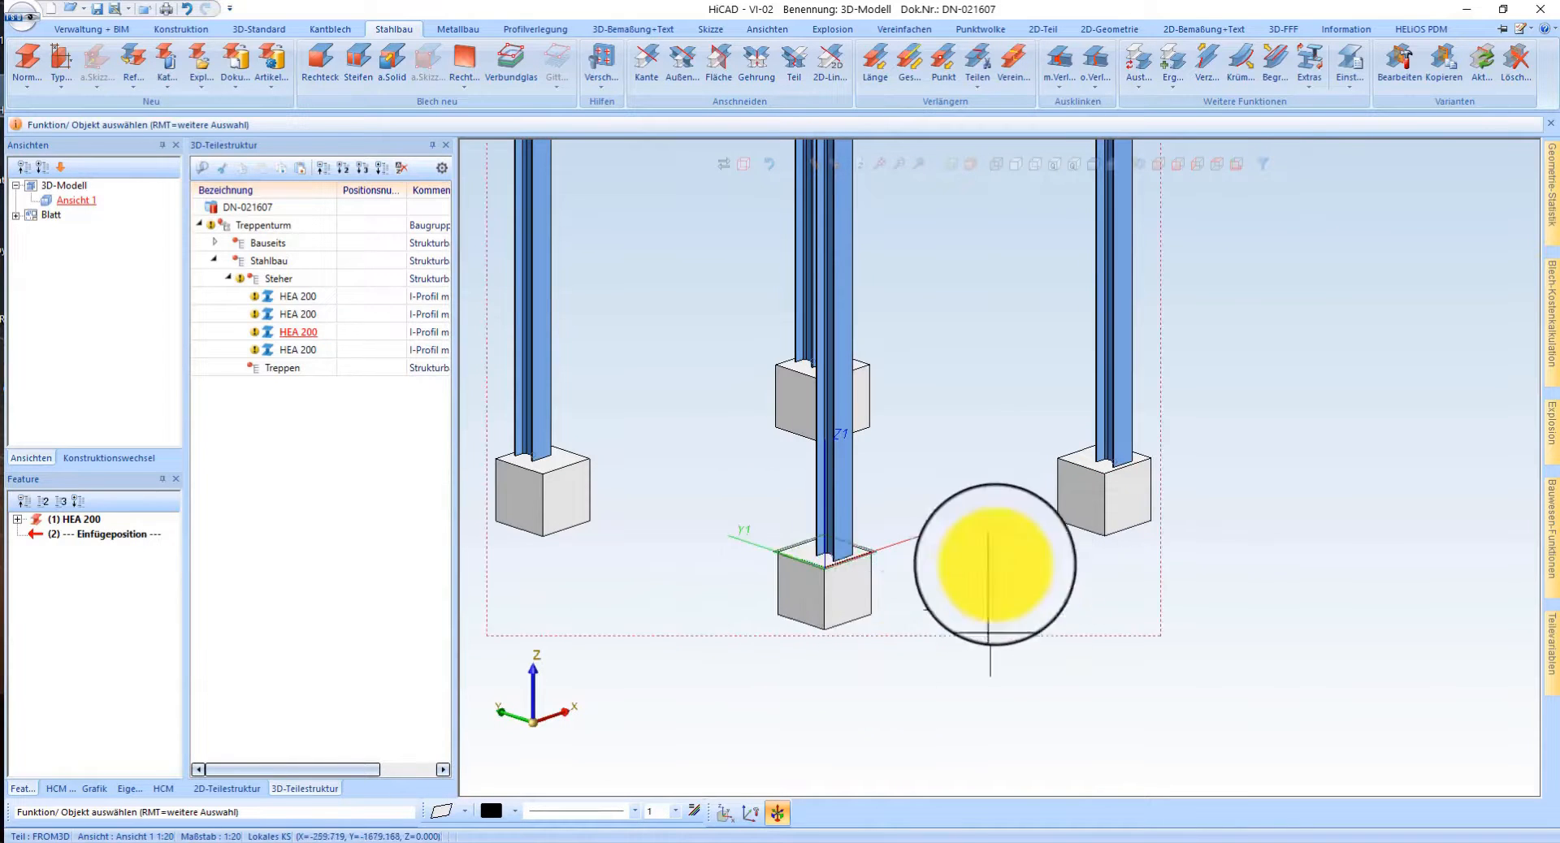
scroll(806, 524, "up", 4)
scroll(1092, 585, "down", 5)
scroll(735, 578, "down", 2)
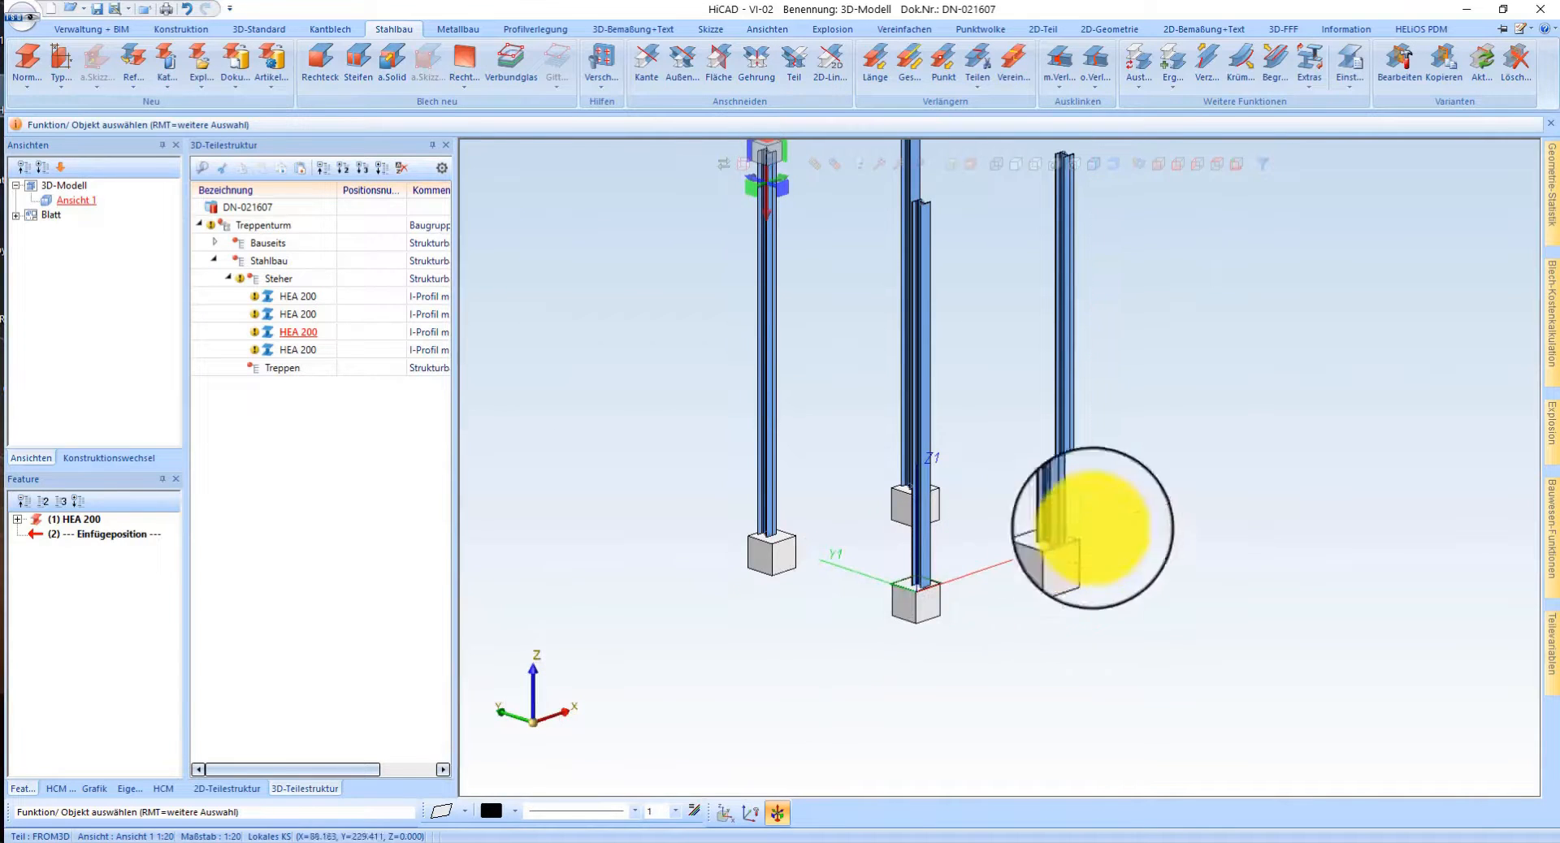
- Start the Stahlbau stair configurator without a stairwell sketch
left_click(1551, 526)
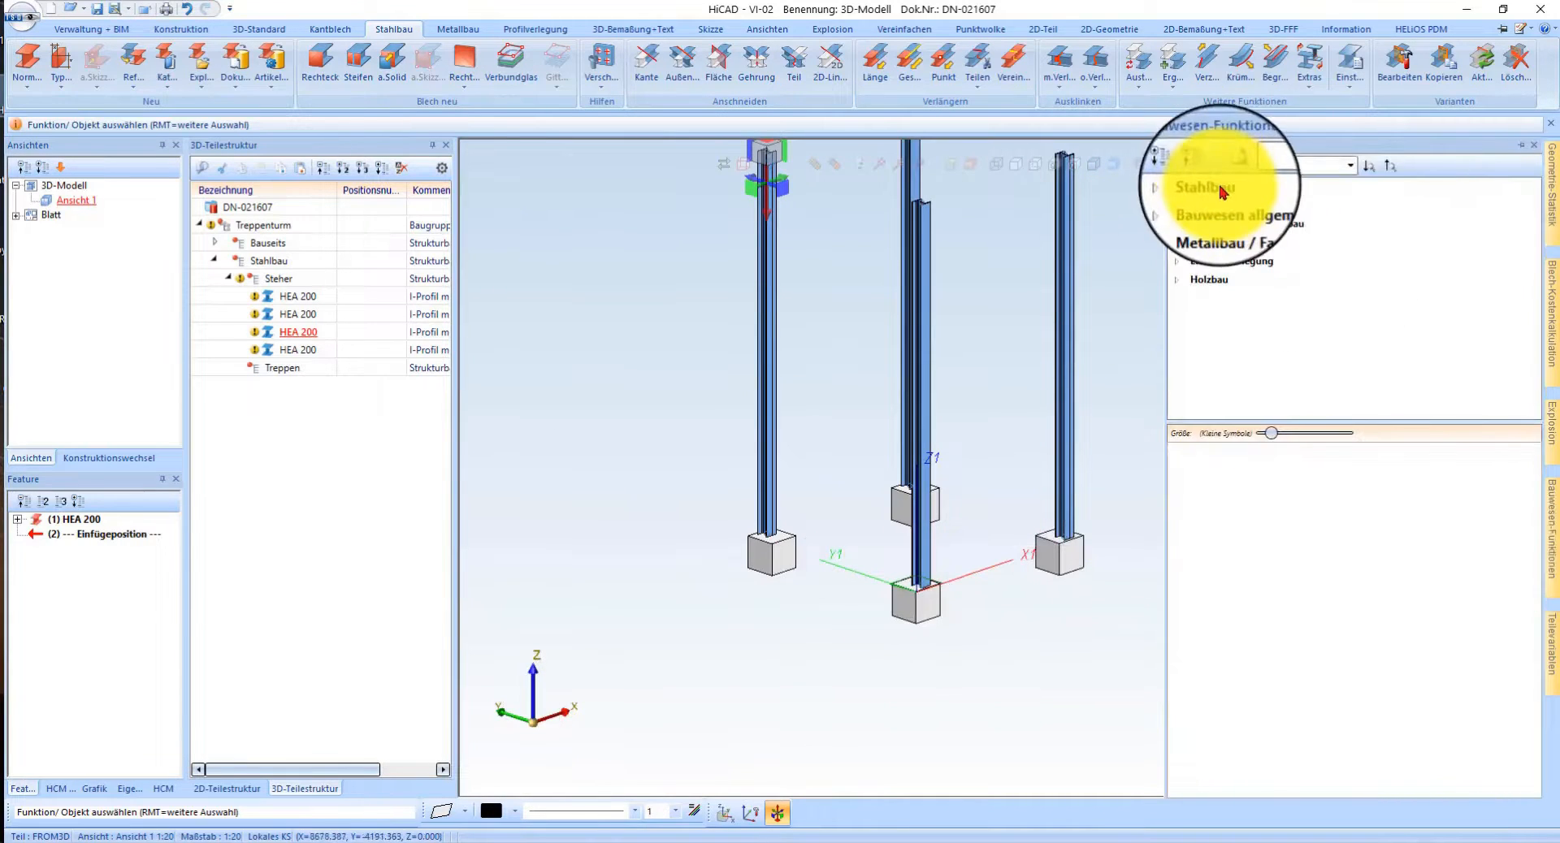
left_click(1215, 184)
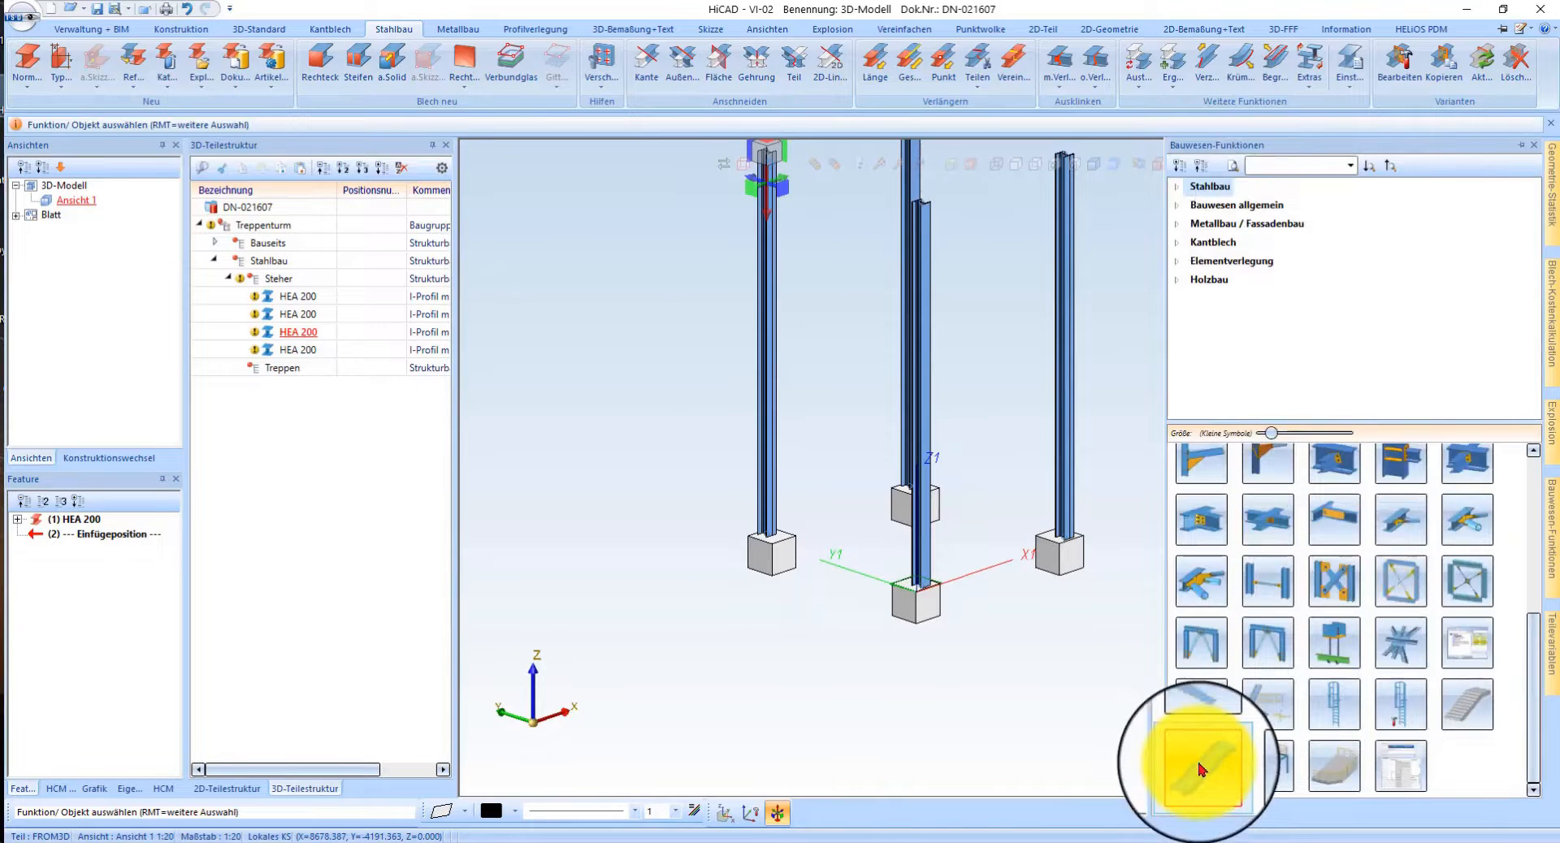
left_click(1202, 770)
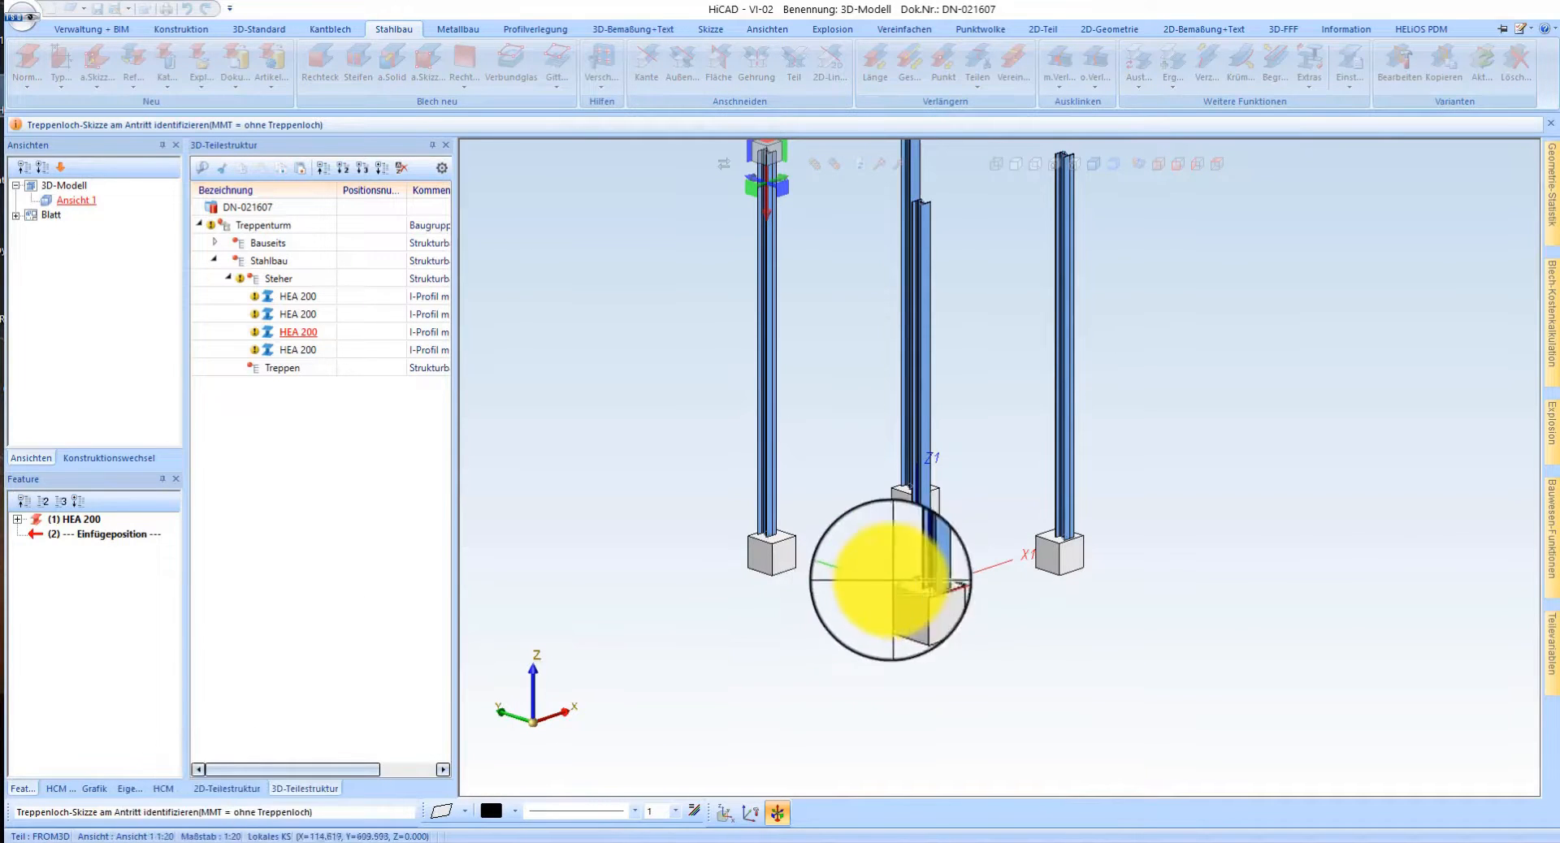
middle_click(843, 603)
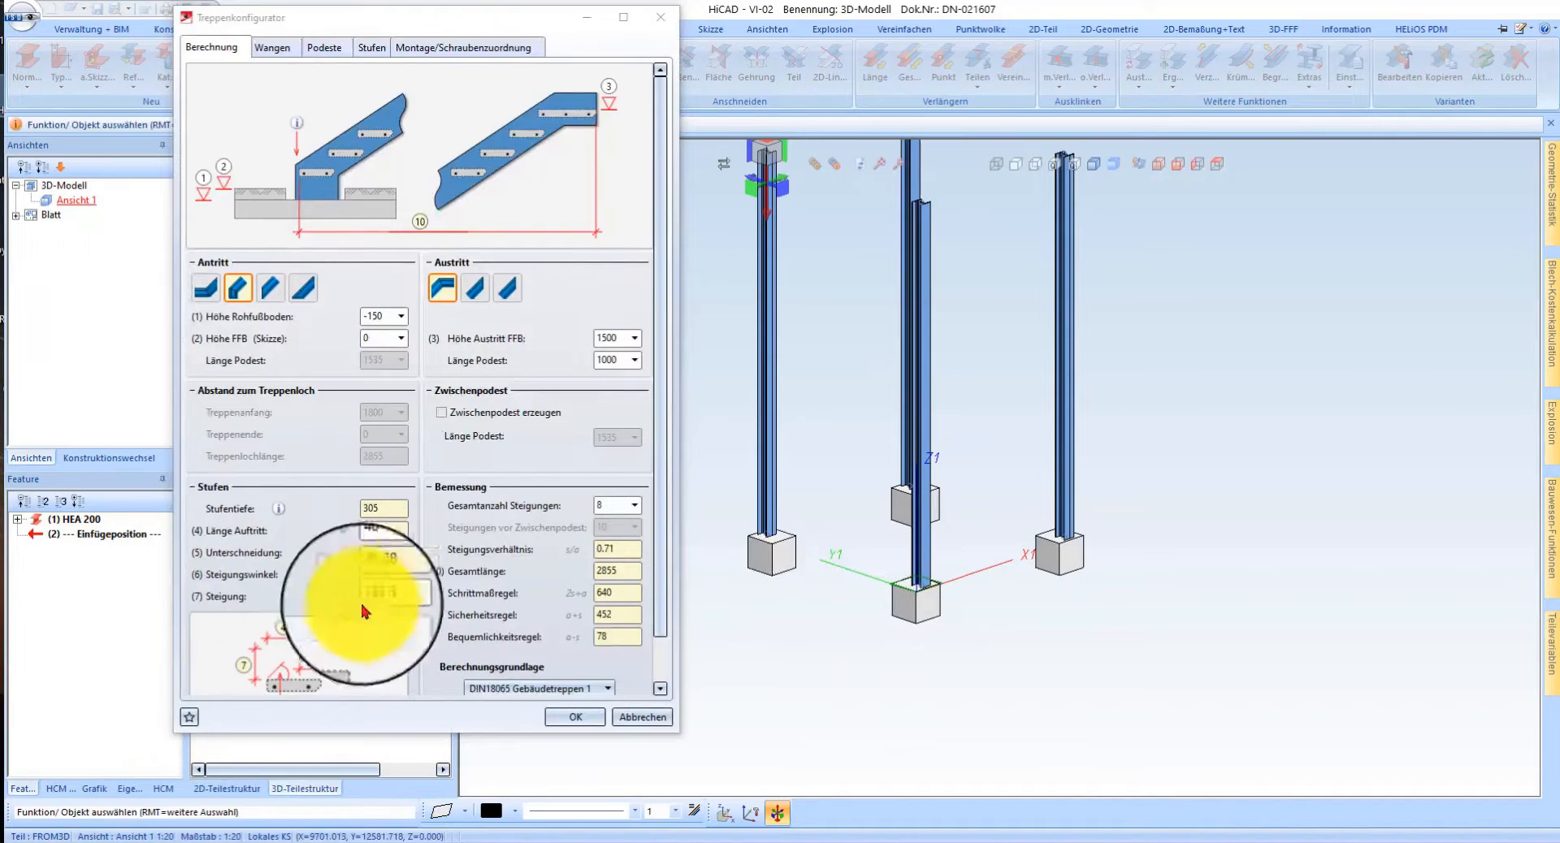
- Set the raw floor height to -50 and the exit height to 1600, and adjust the stair parameters to the DIN18065 standard
mouse_move(384, 318)
left_mouse_down()
mouse_move(425, 331)
mouse_move(350, 326)
left_mouse_up()
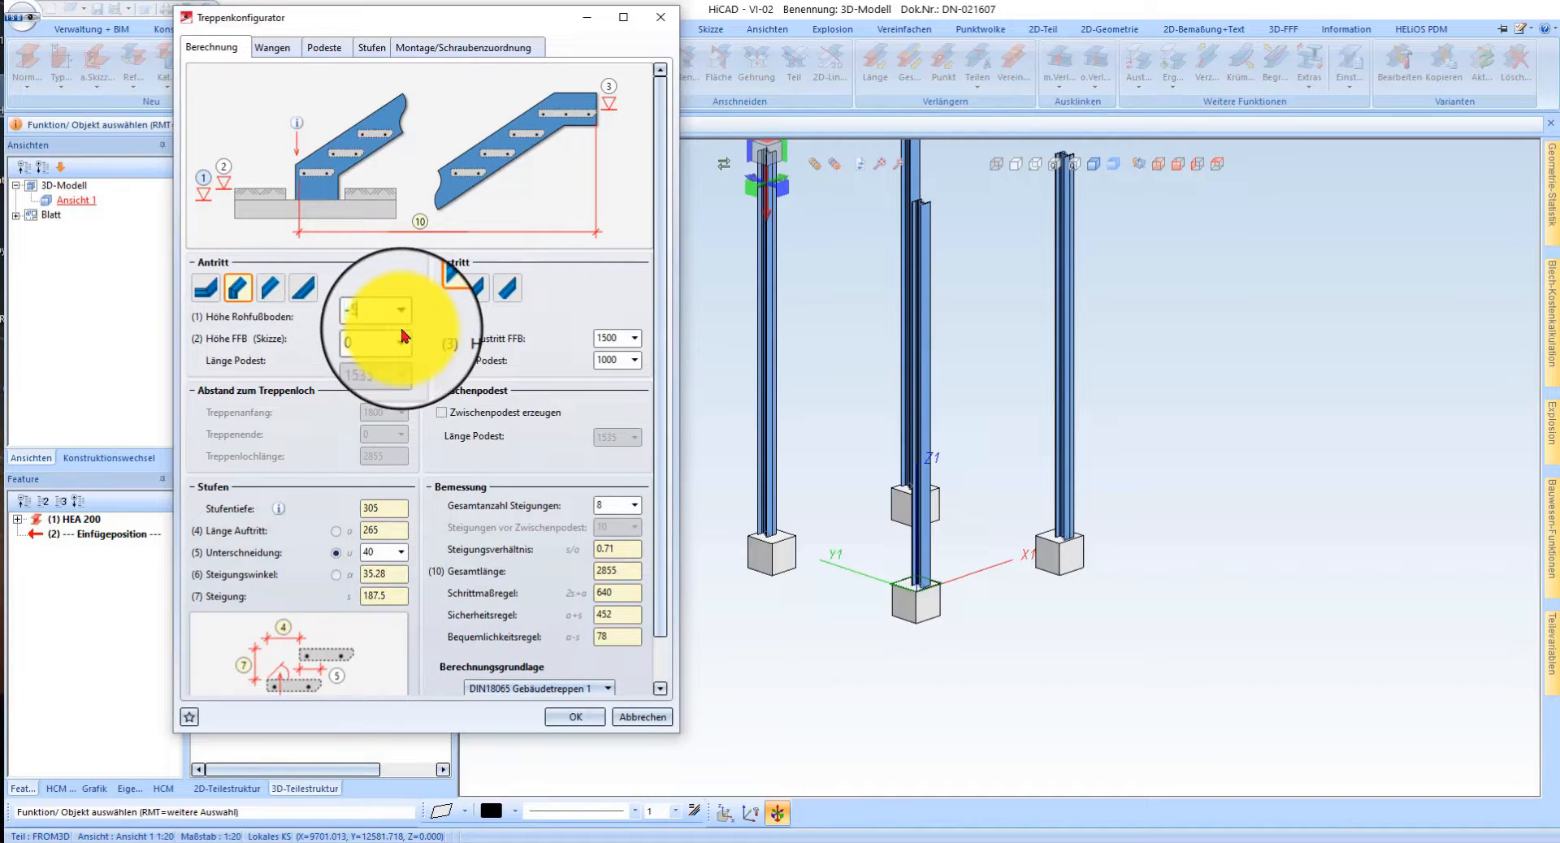
double_click(602, 338)
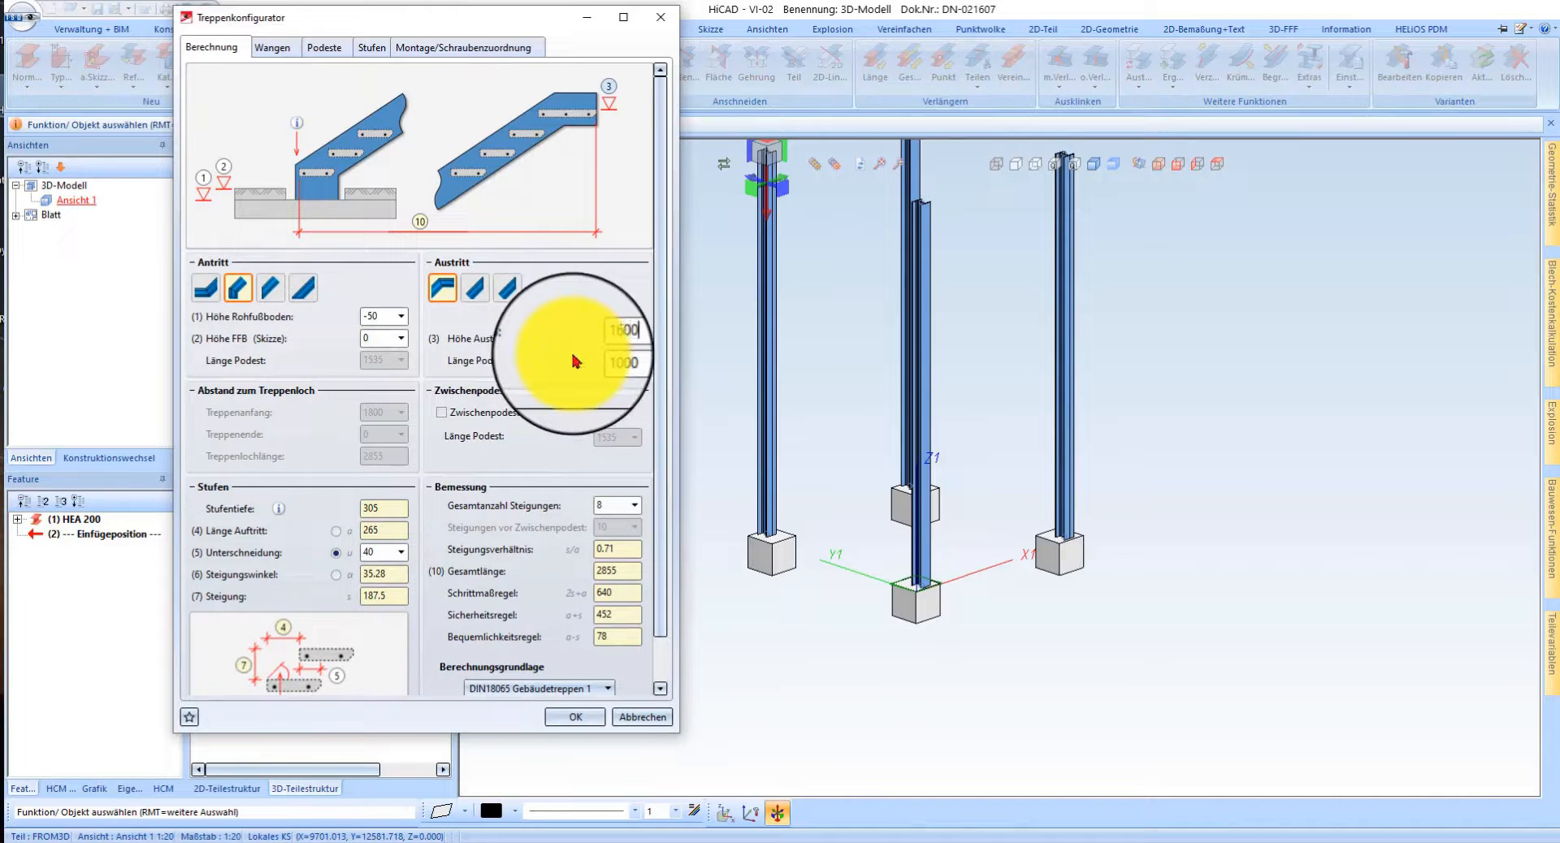
scroll(504, 507, "down", 1)
double_click(602, 466)
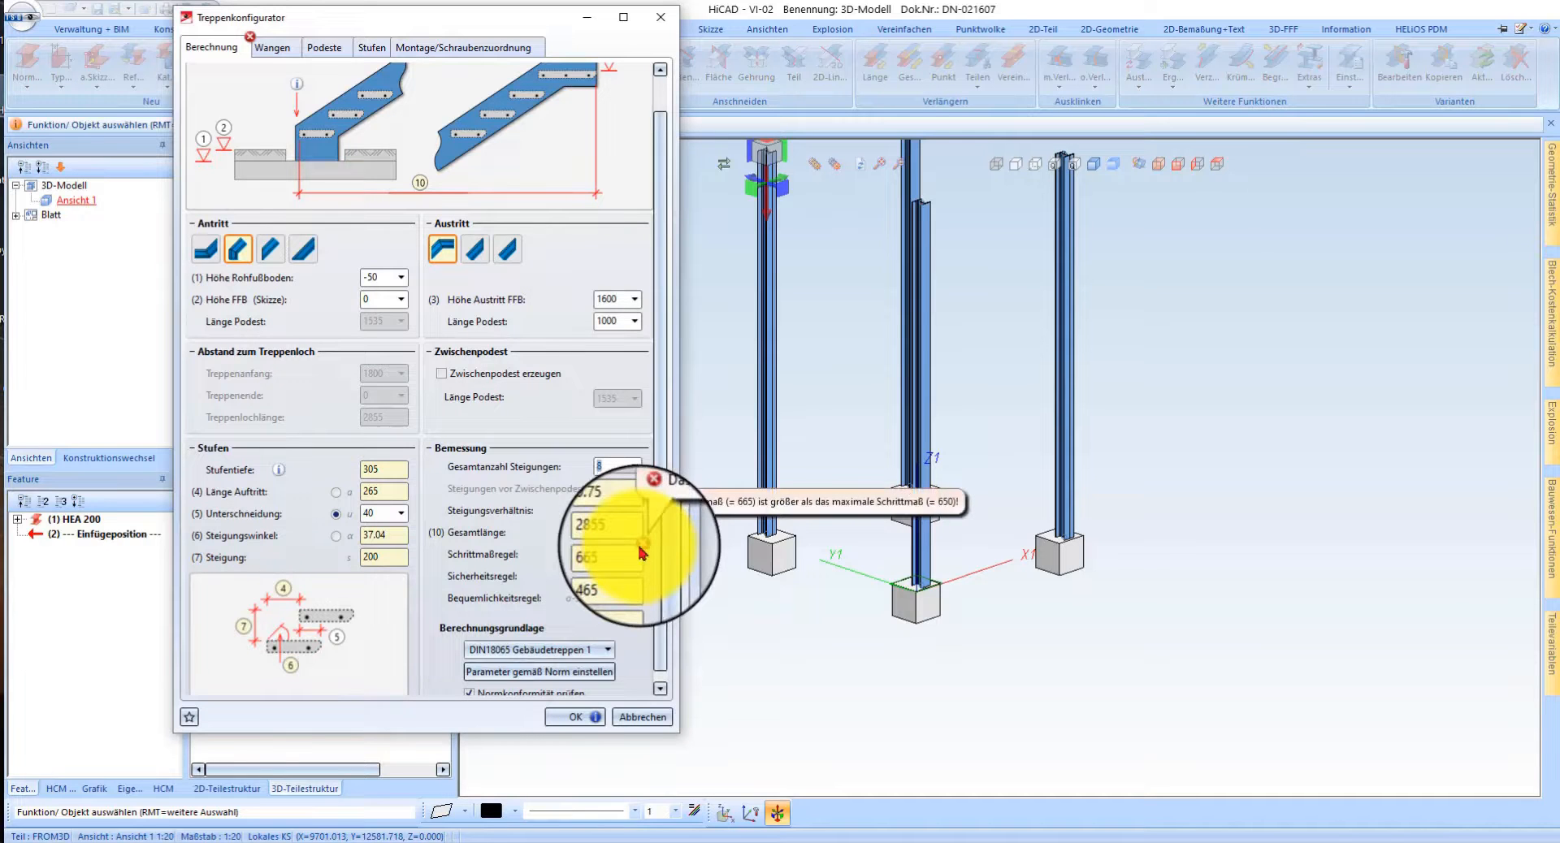
left_click(548, 672)
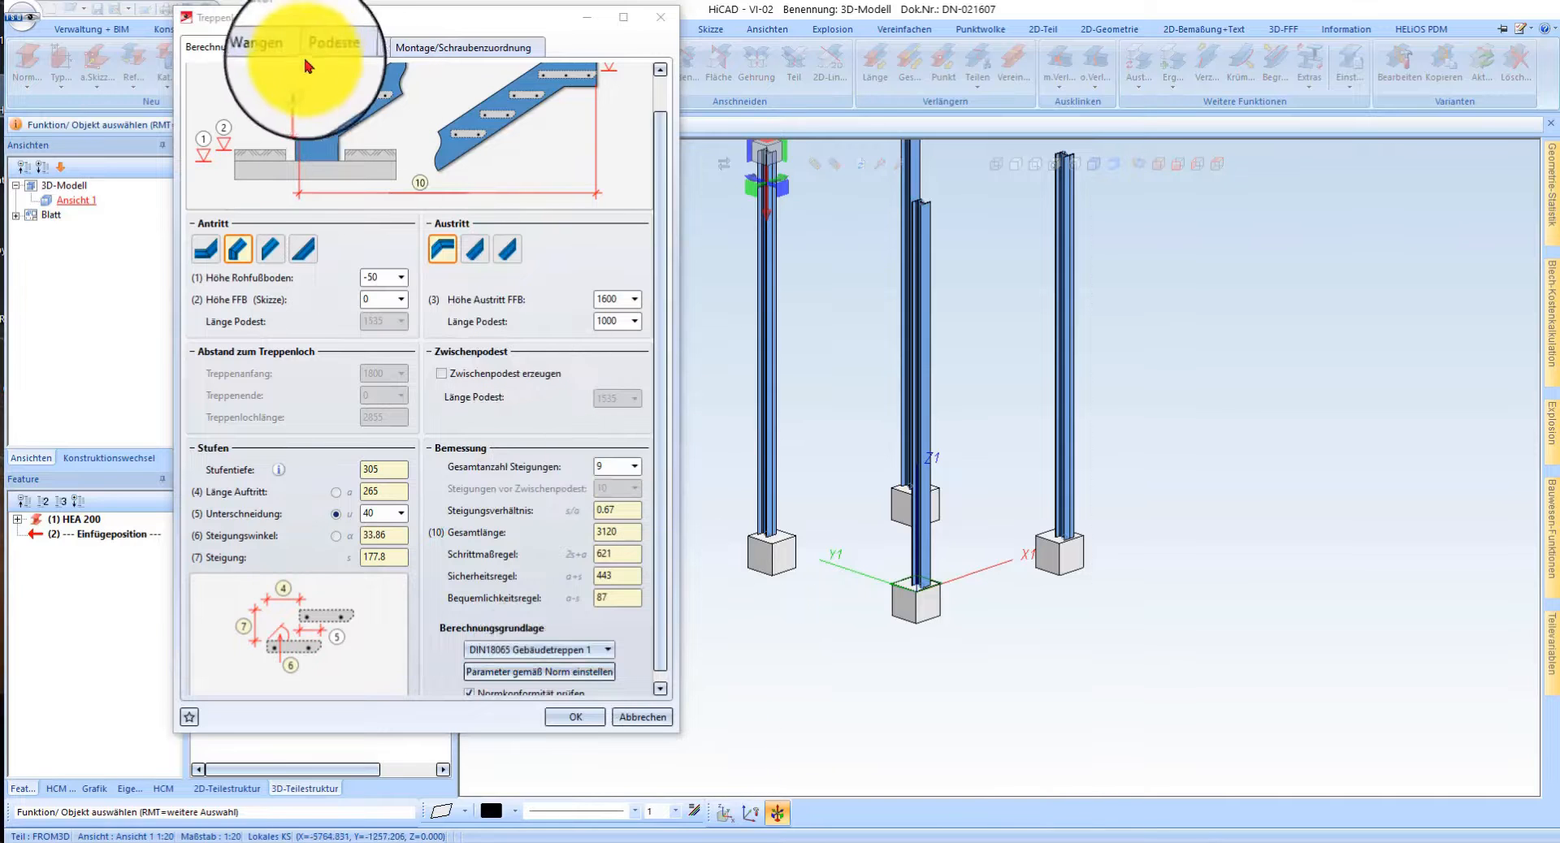
- Try the stringer variant Wange aus Kantblech U with upper and lower widths of 0, and return to Wange aus Standardprofil
left_click(273, 49)
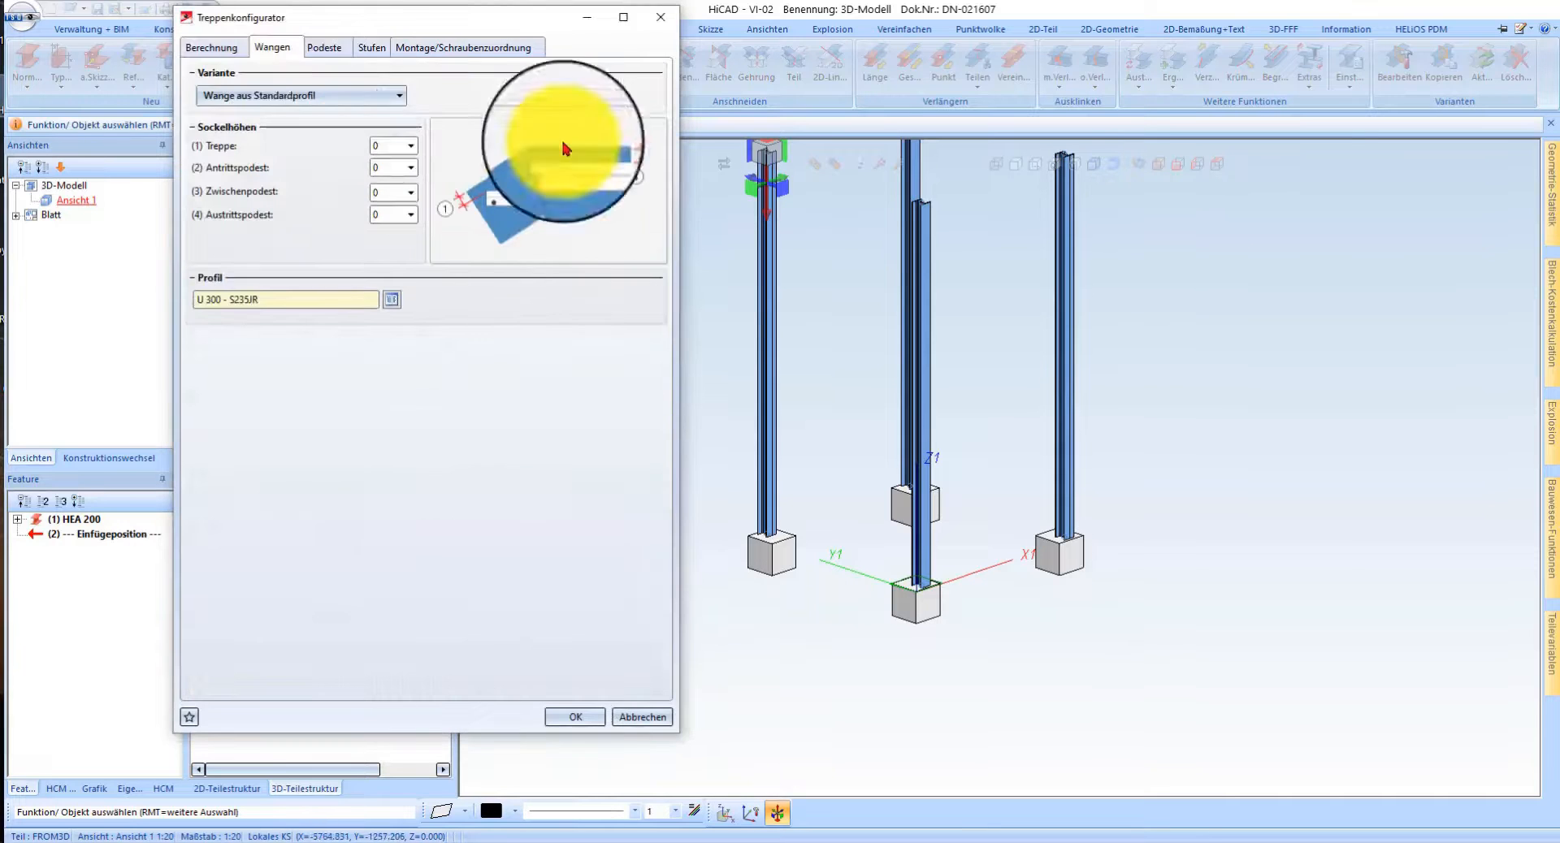
left_click(288, 95)
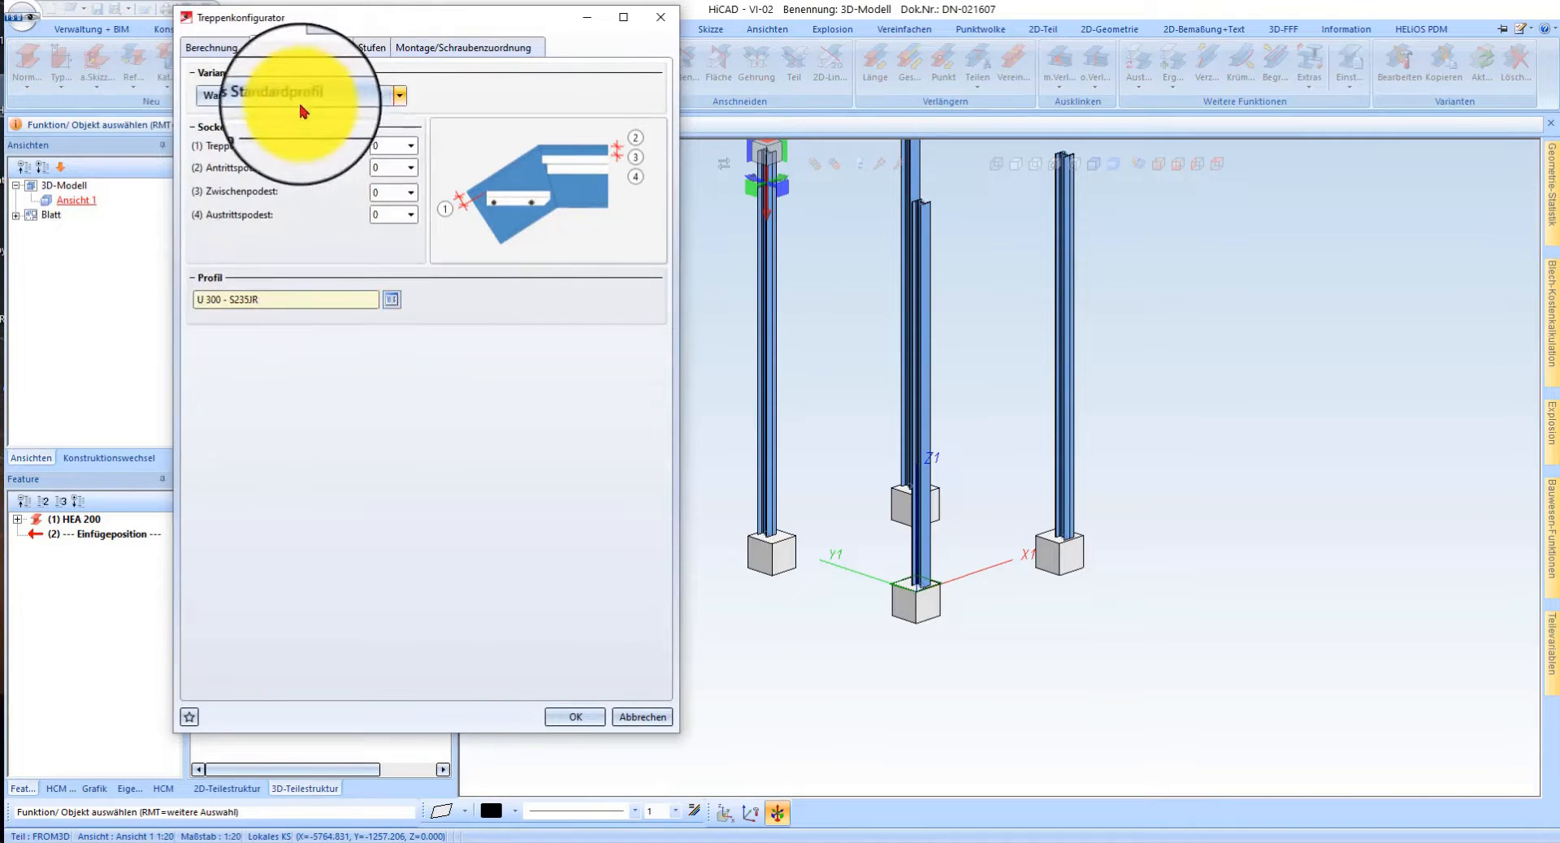
left_click(333, 142)
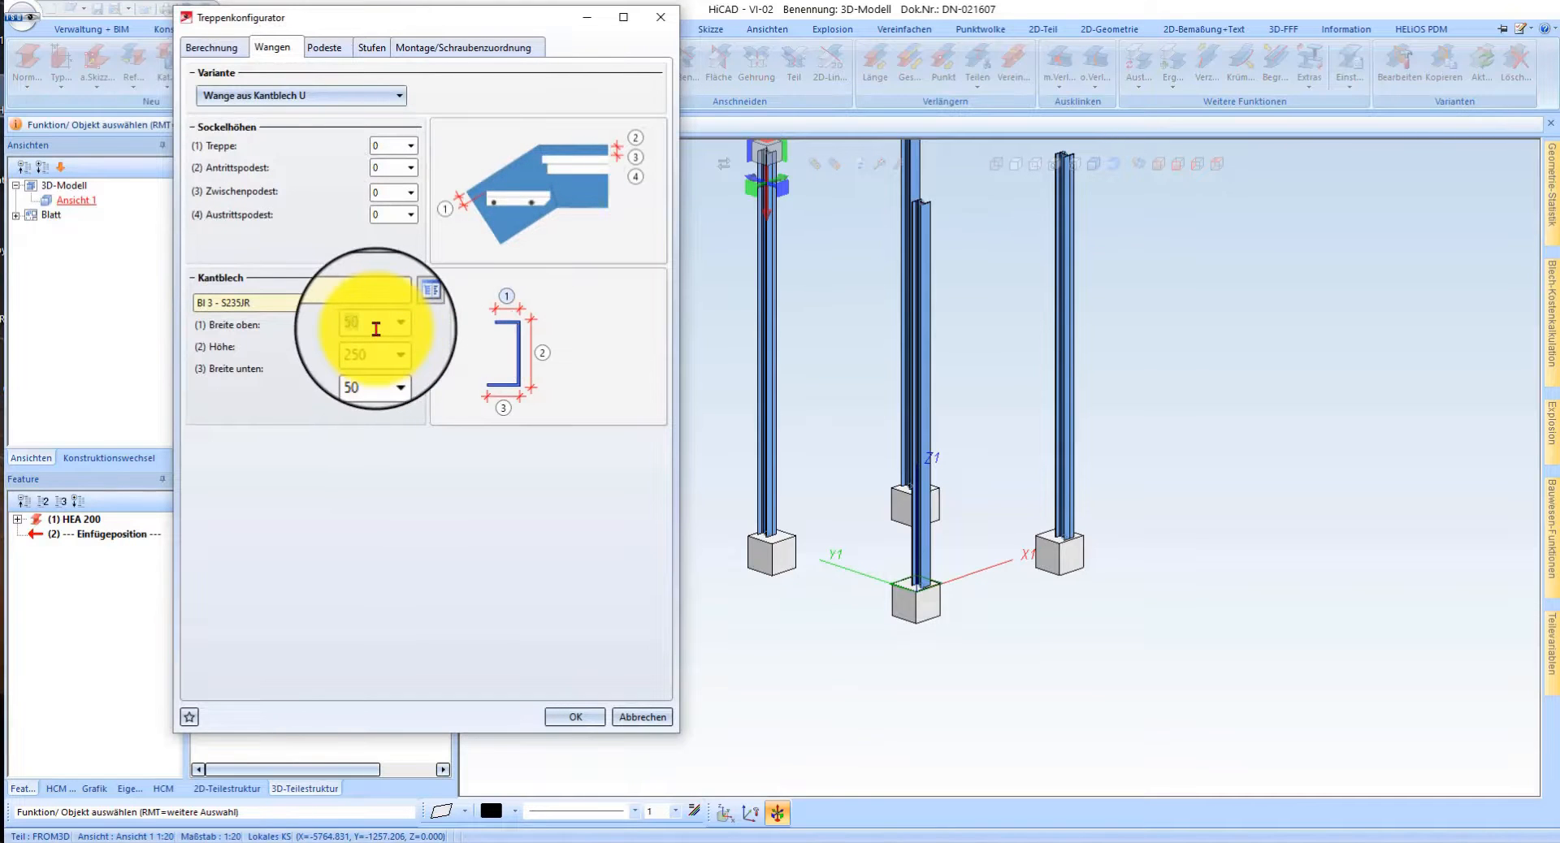
scroll(376, 329, "up", 2)
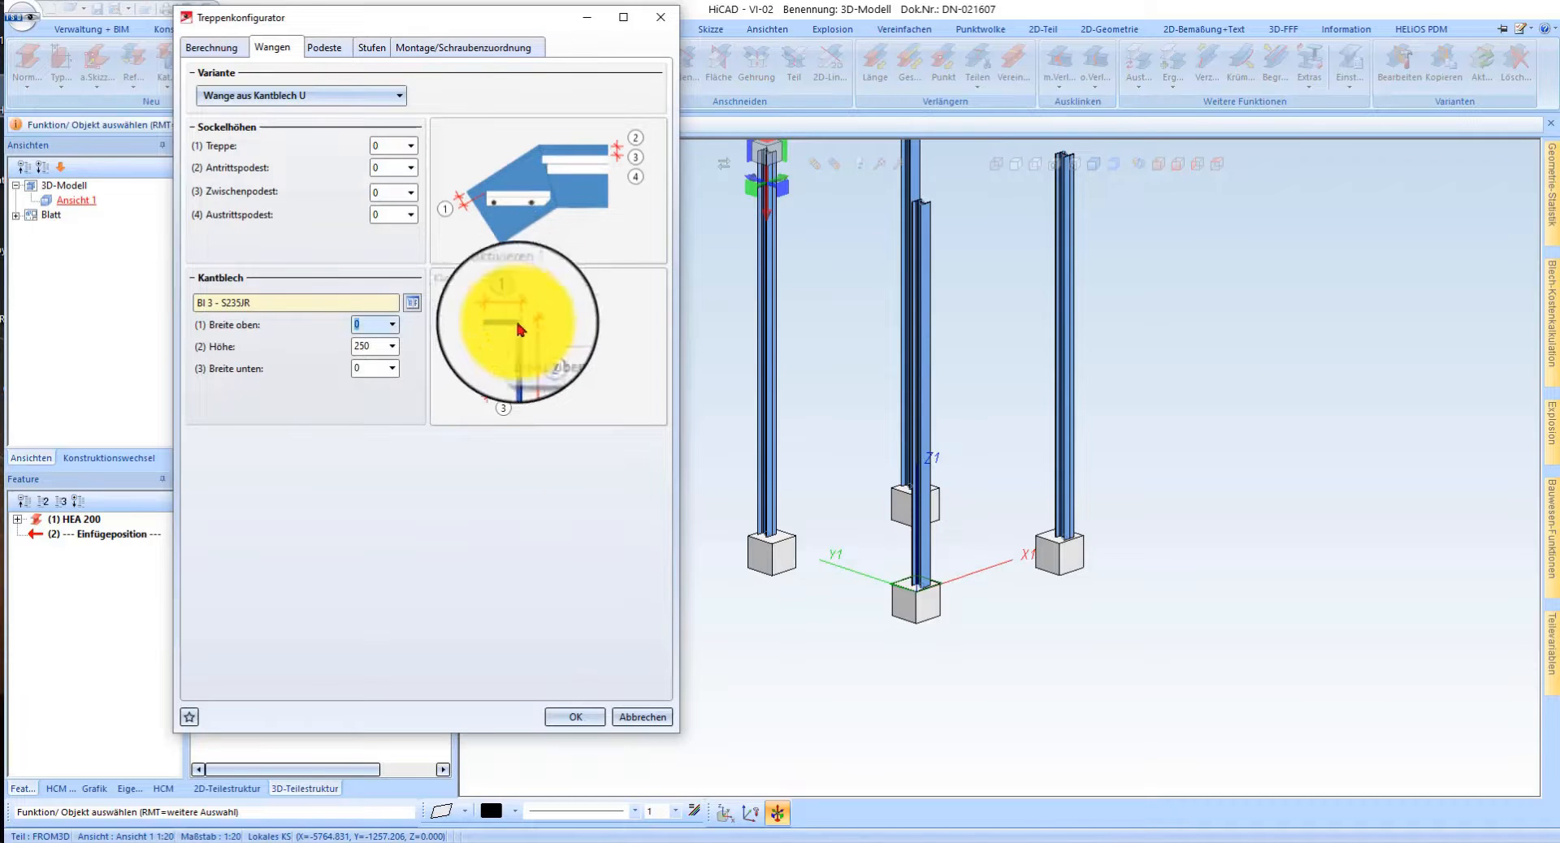
left_click(317, 99)
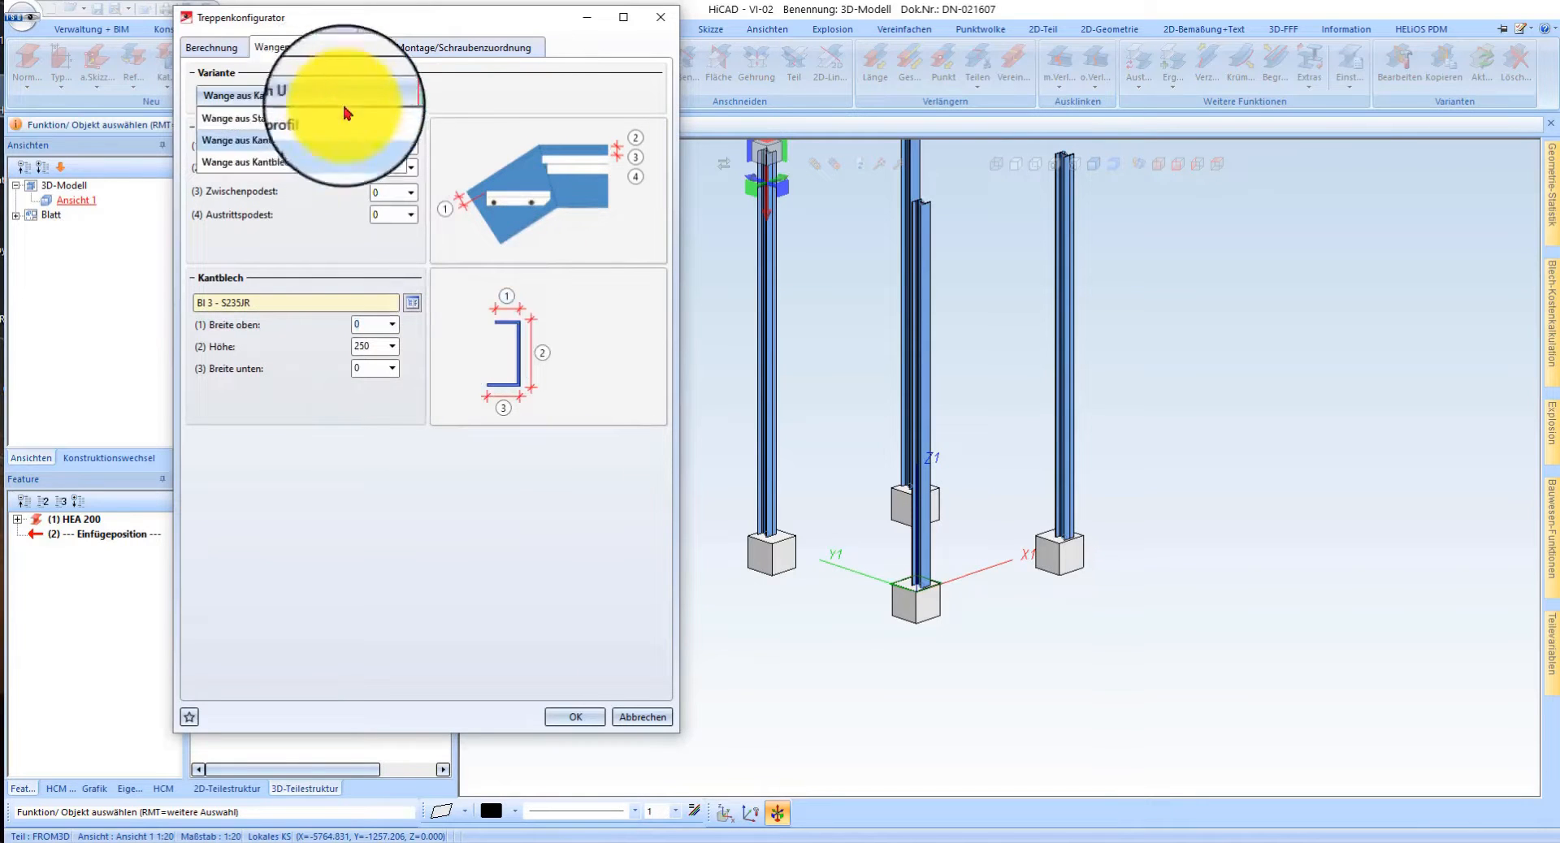
left_click(302, 122)
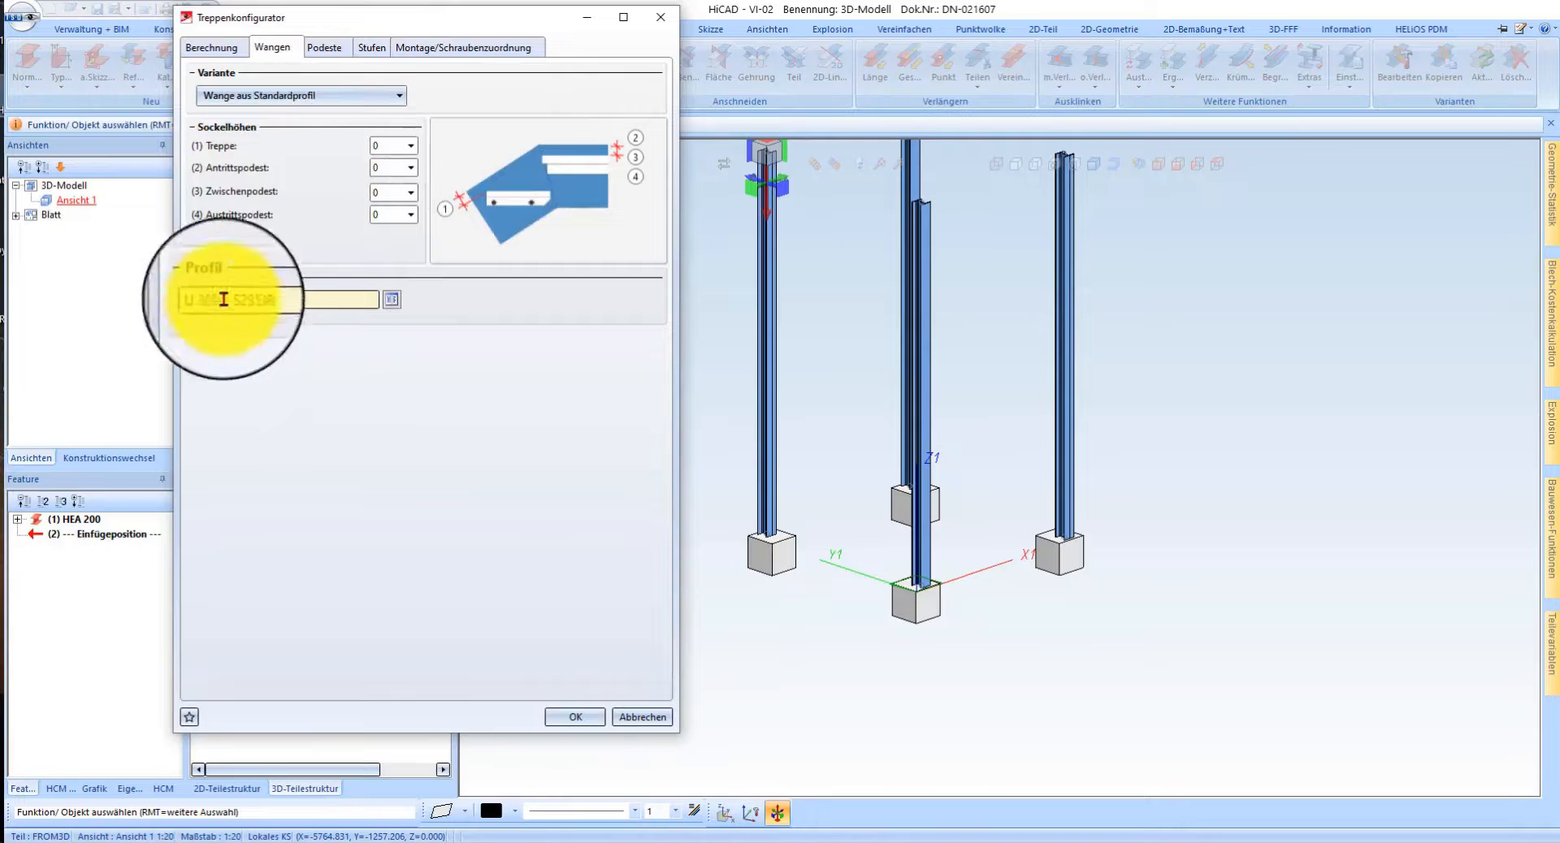
- Enable the connection between the landing's support profile and the stringer
left_click(323, 47)
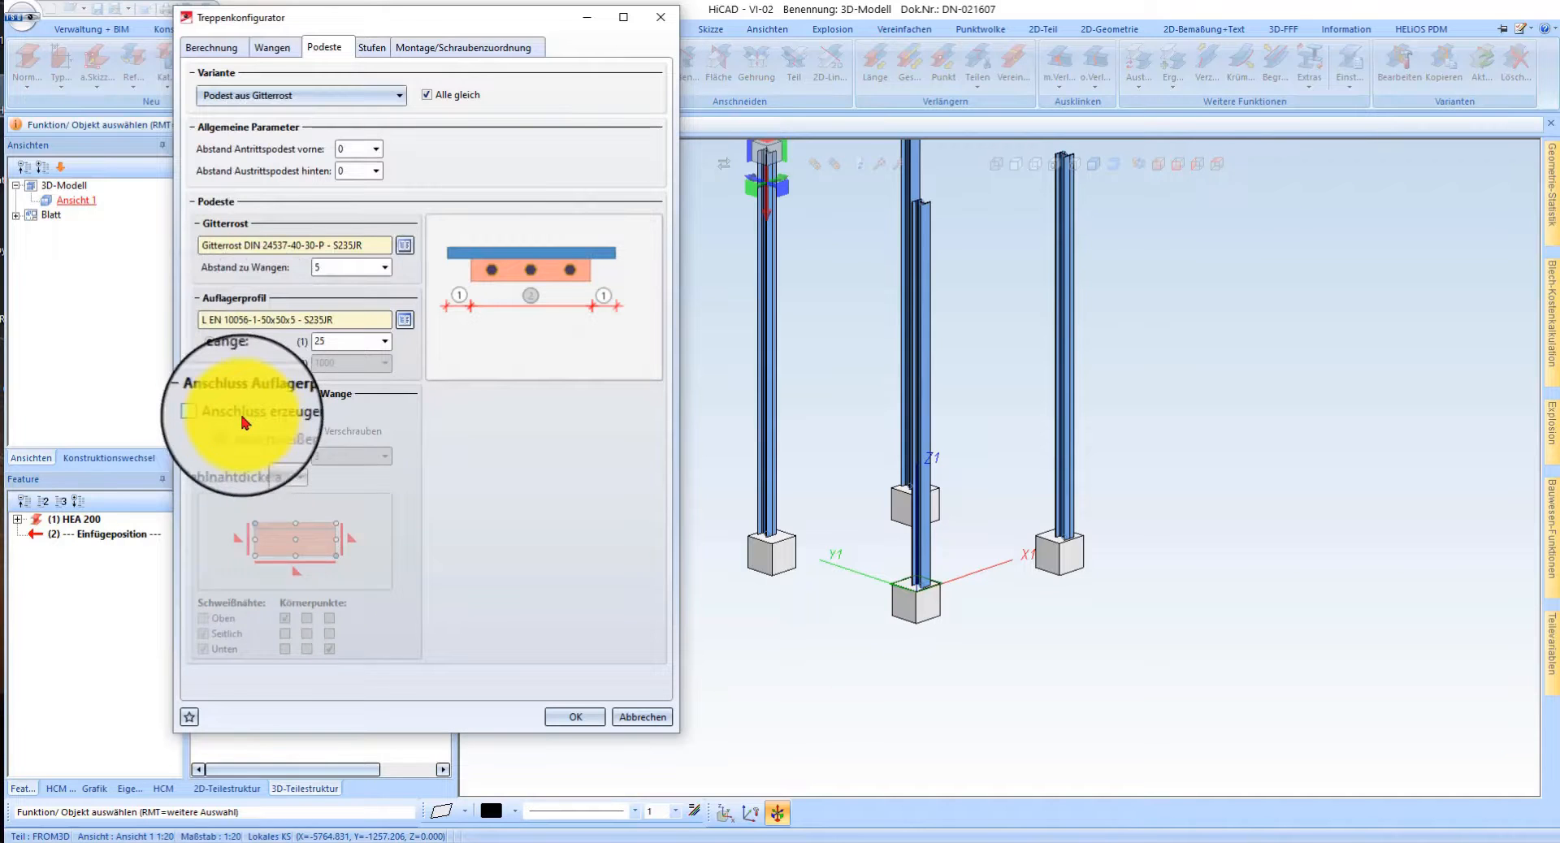
left_click(207, 412)
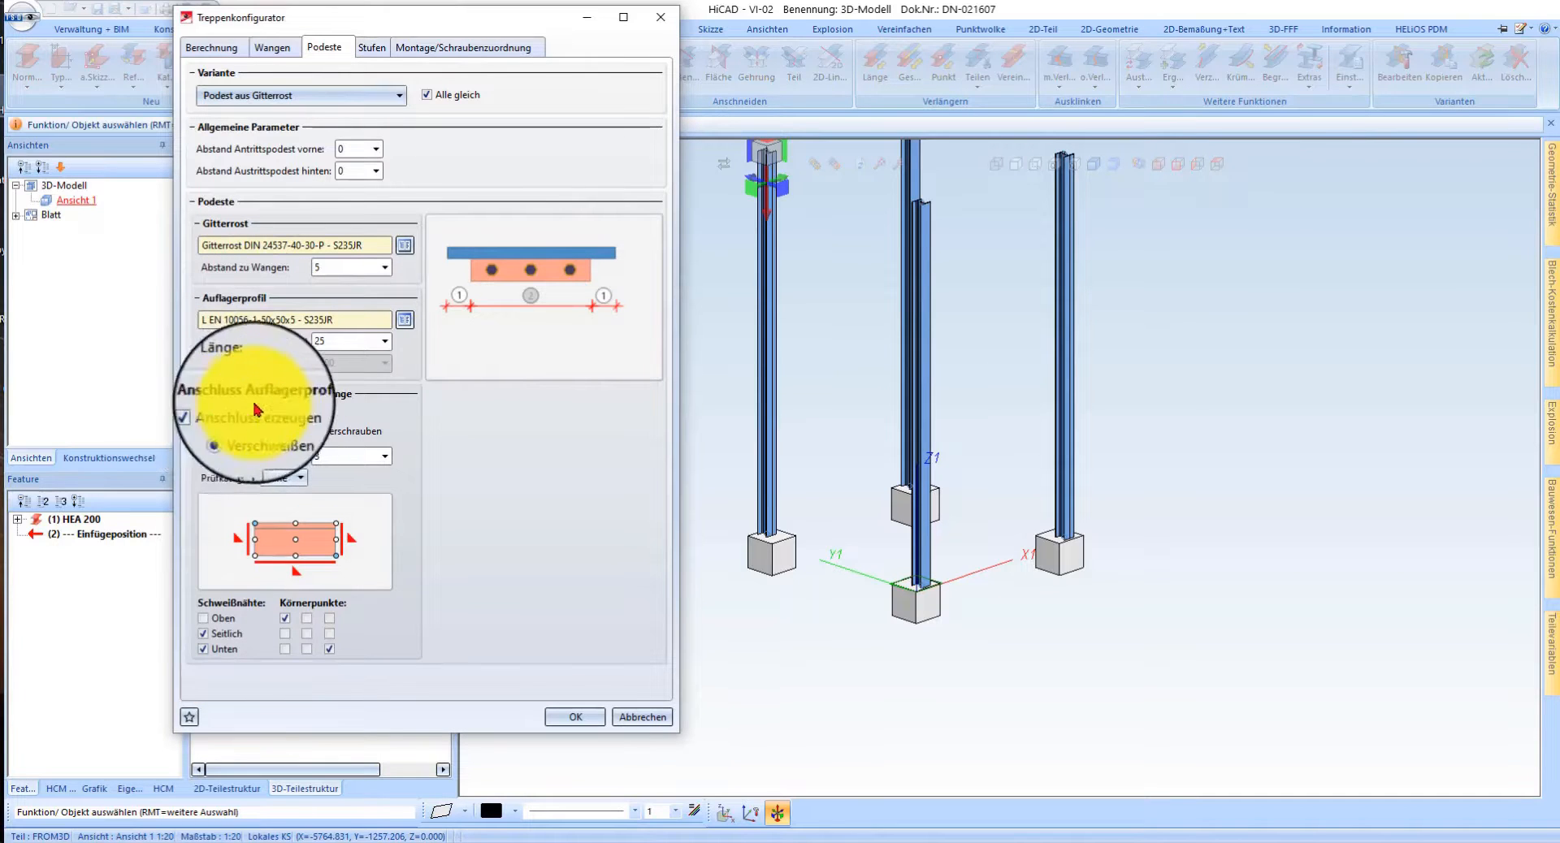
- Disable the connection between the landing's support profile and the stringer, and choose the grating step size P40-30-1200x305
left_click(206, 412)
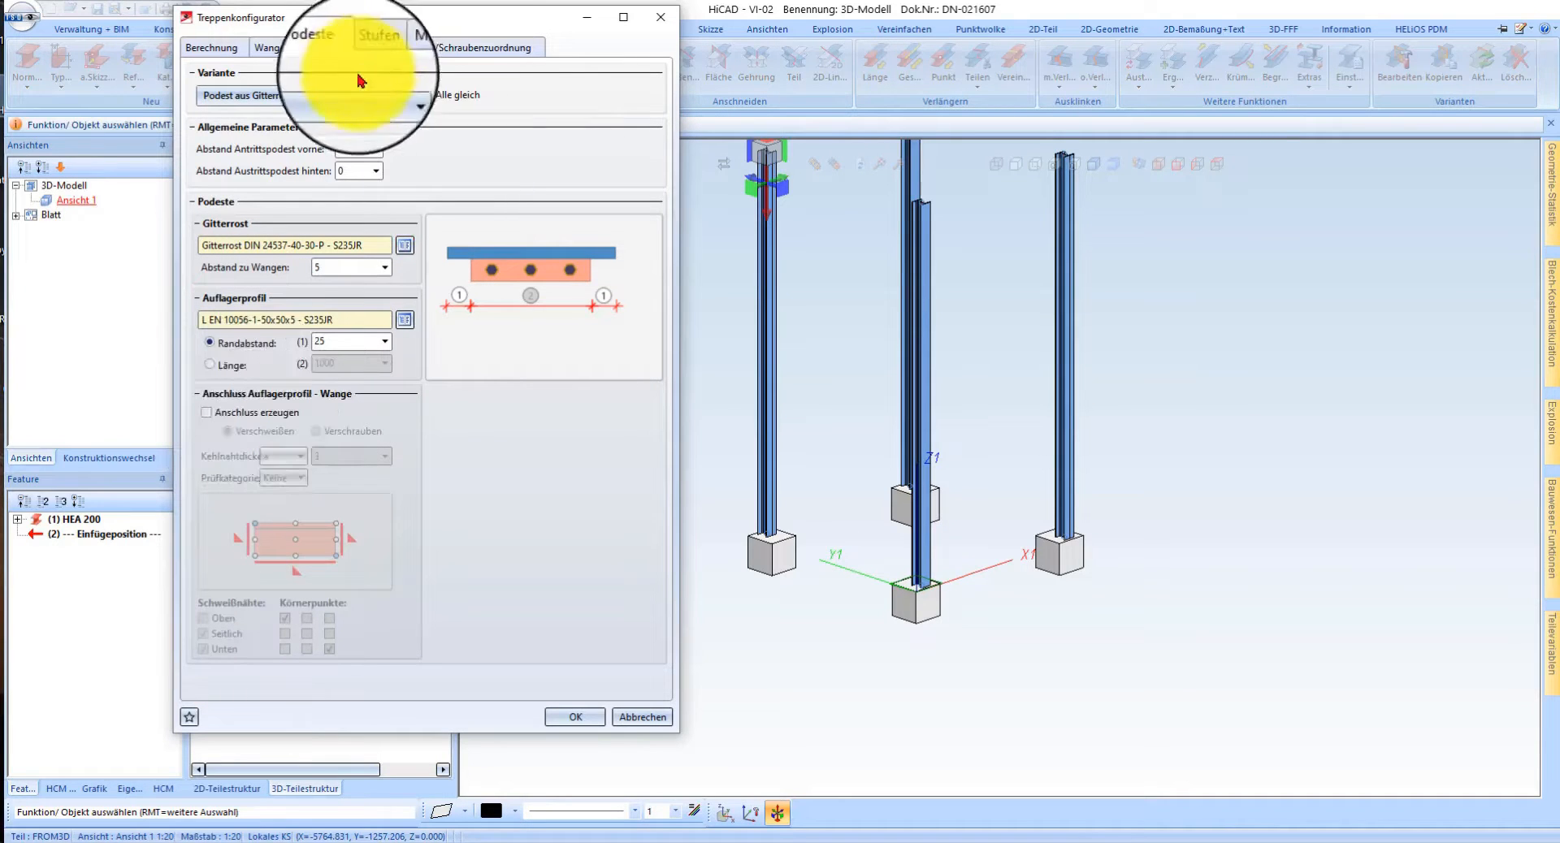
left_click(375, 52)
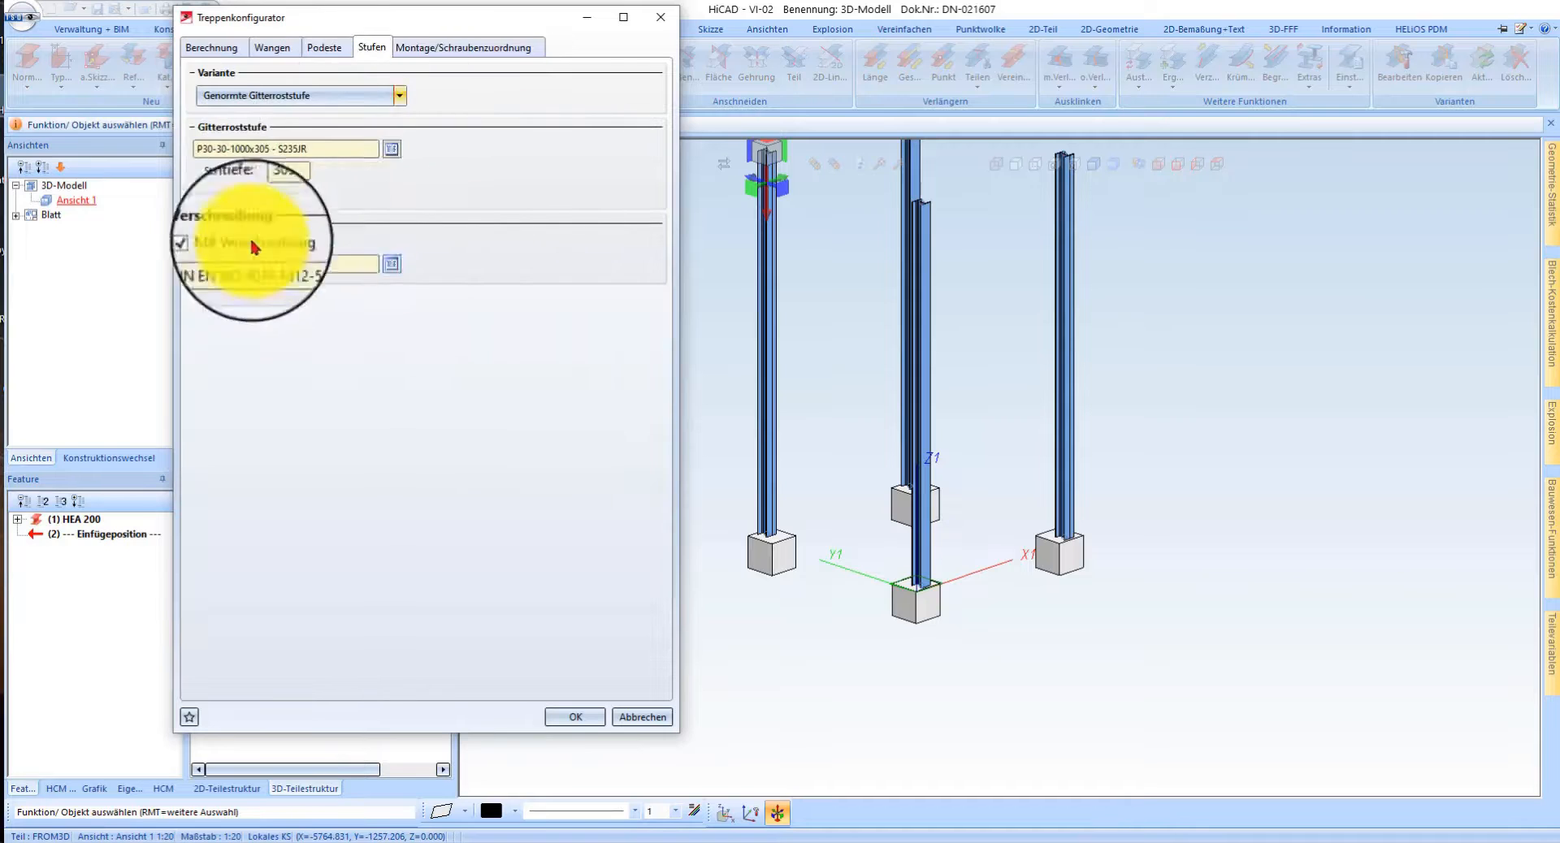
left_click(395, 150)
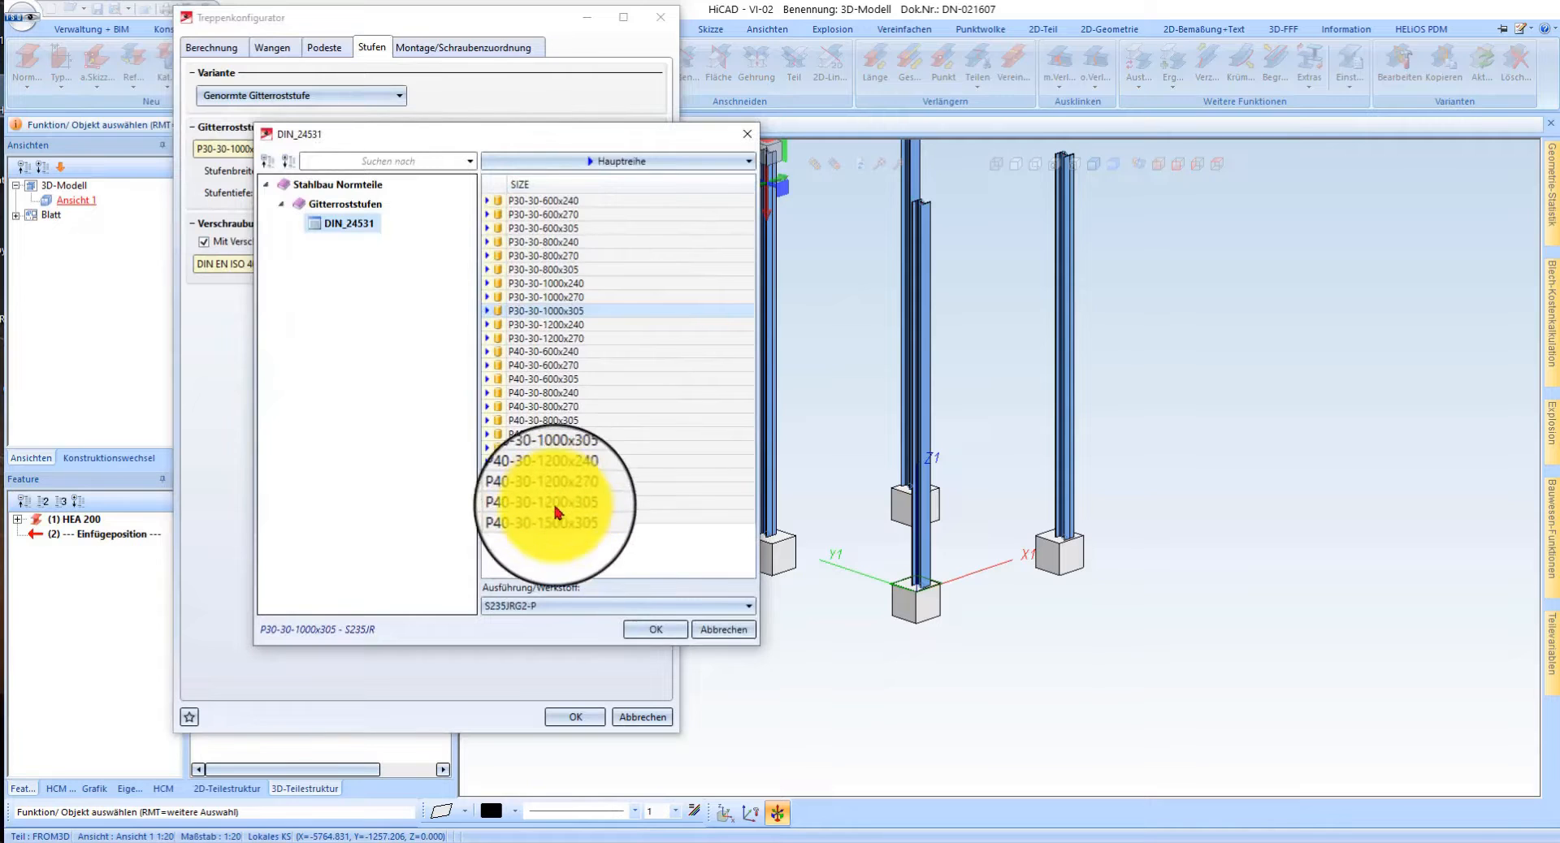
left_click(558, 510)
left_click(656, 629)
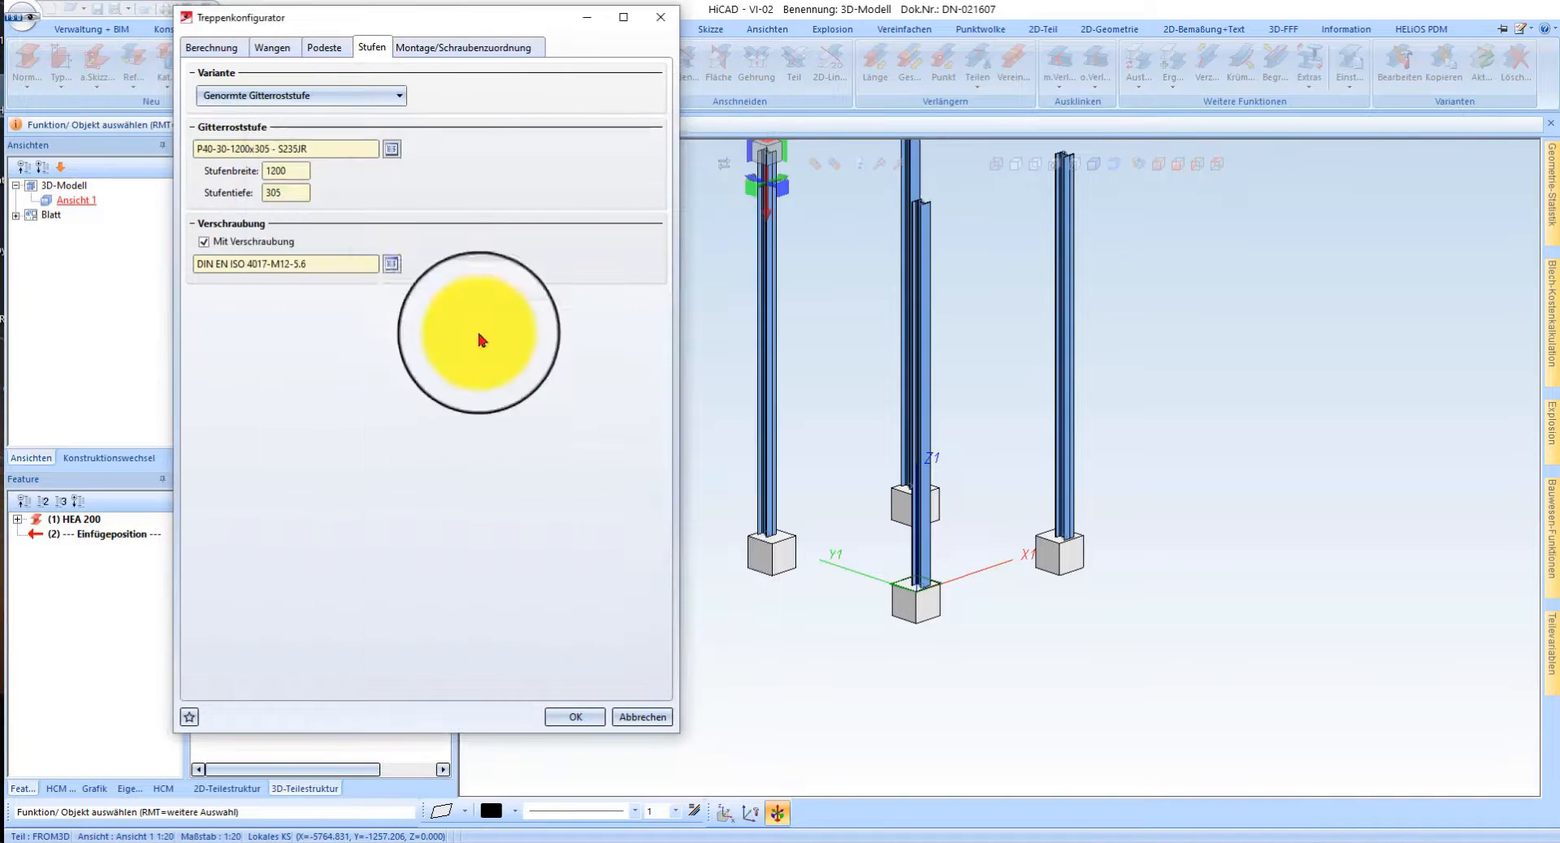
- Generate the configured stair and place it with the lower corner of its stringer on the corner of the front foundation
left_click(575, 718)
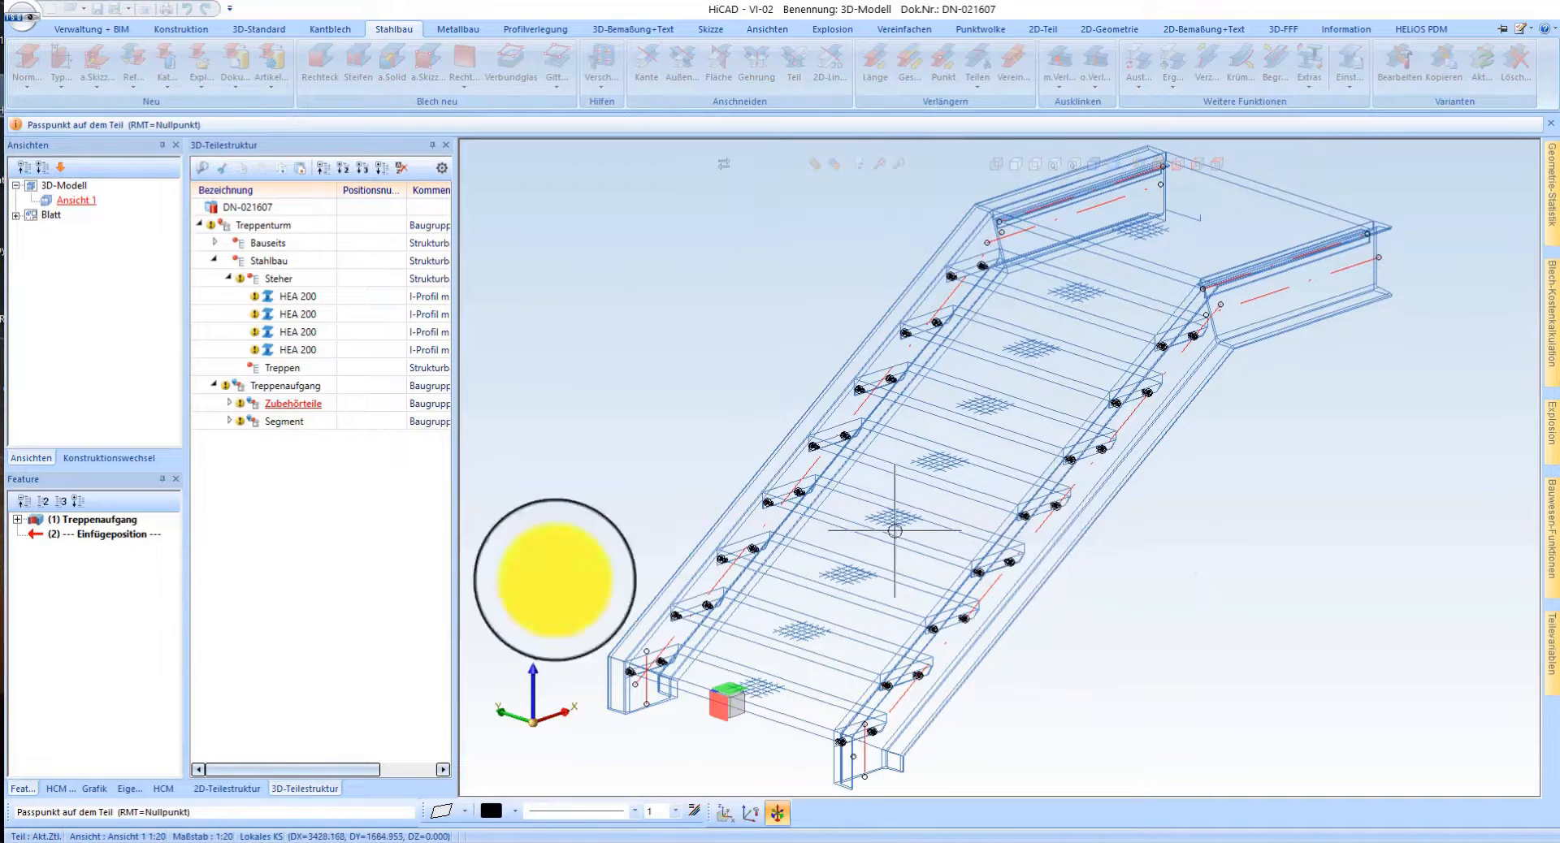
scroll(680, 557, "down", 1)
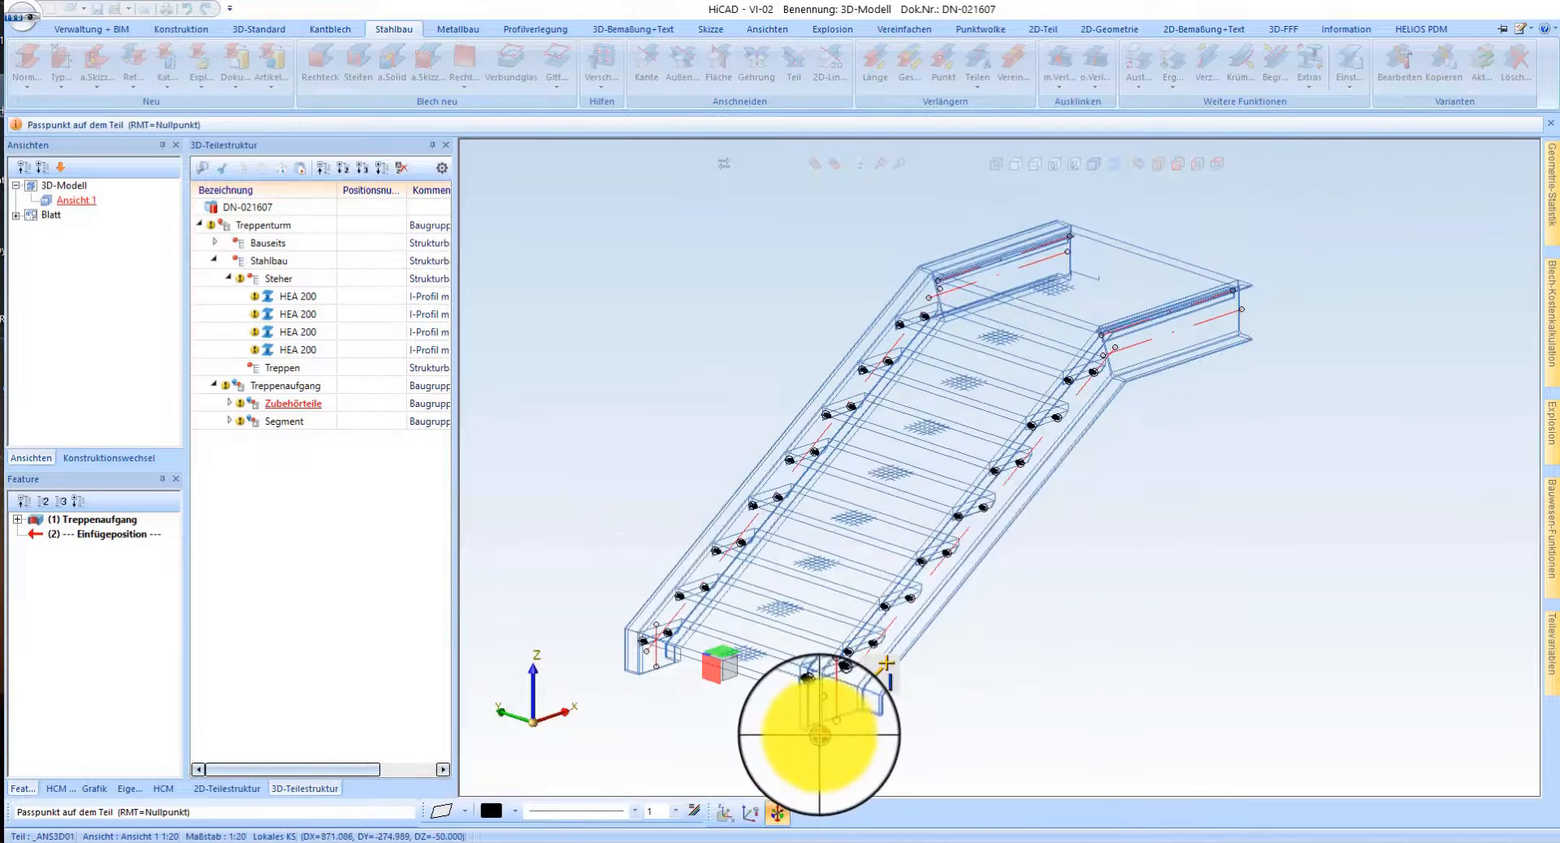
left_click(811, 732)
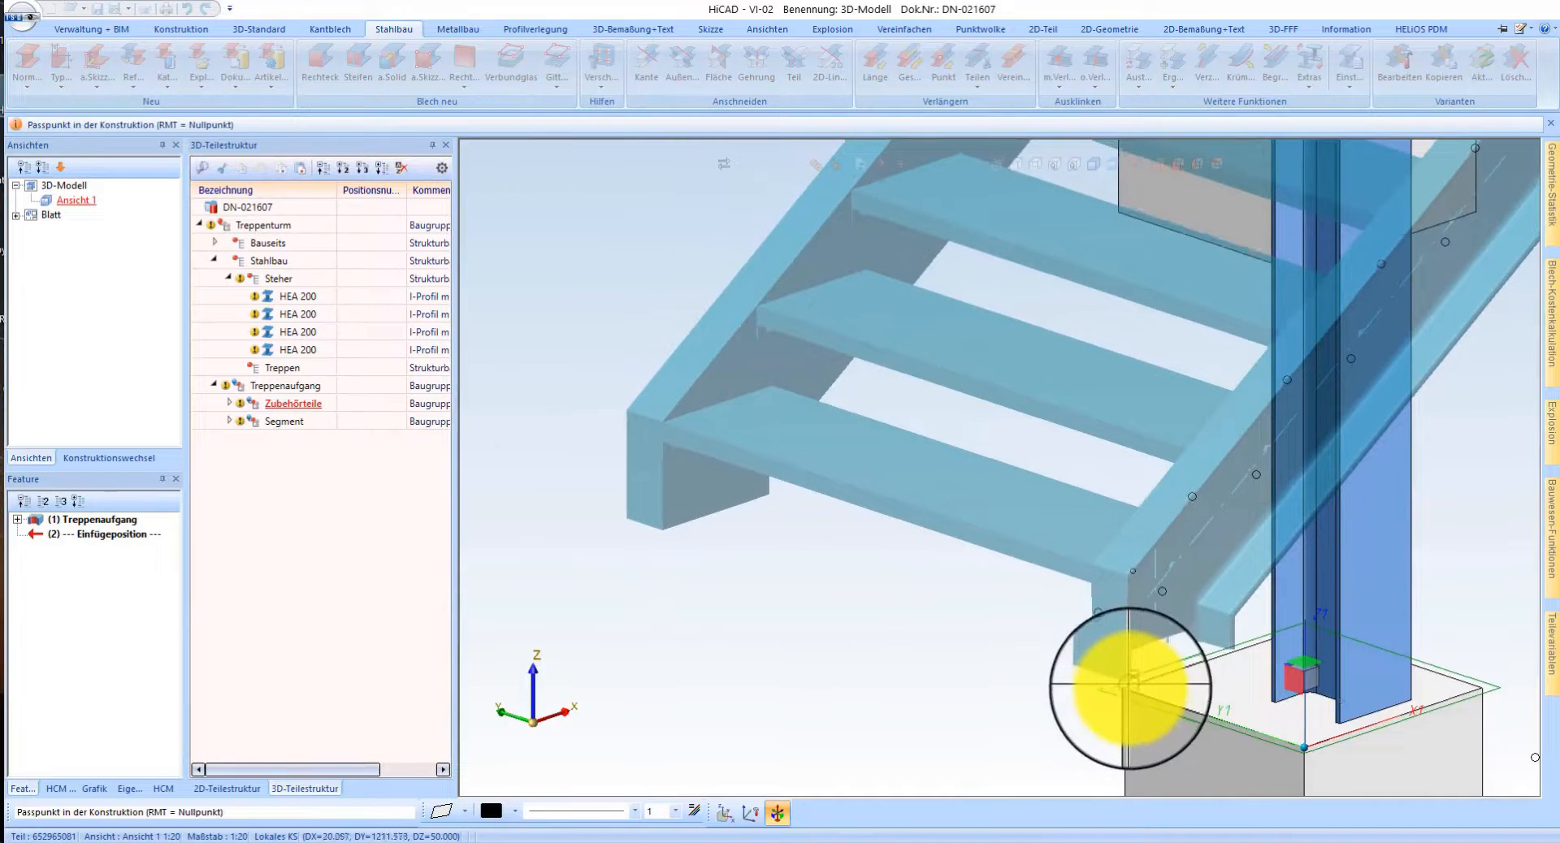
left_click(1140, 691)
scroll(913, 660, "down", 3)
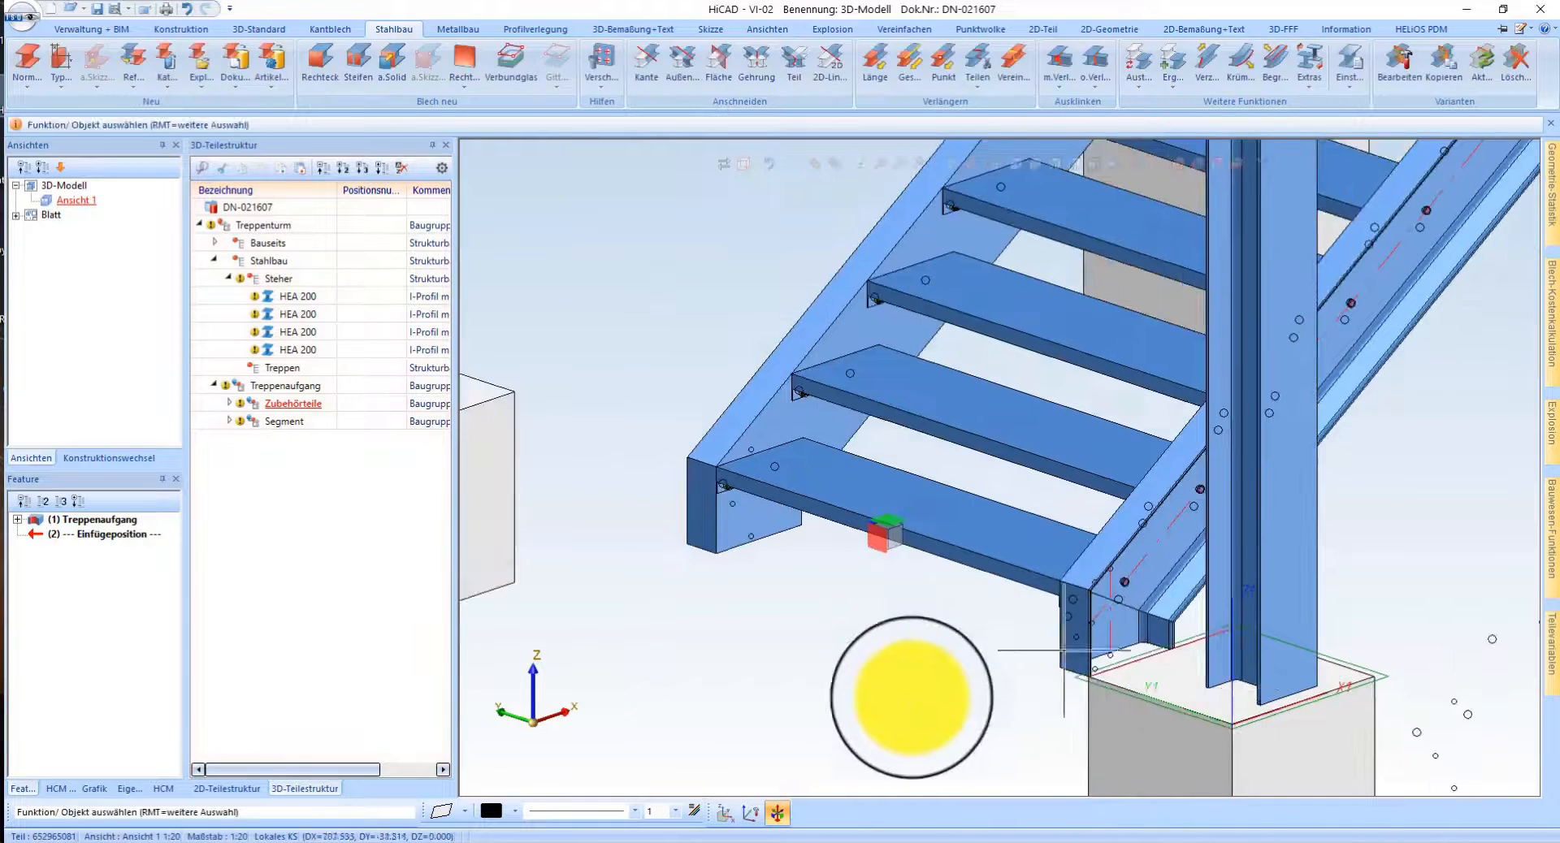
scroll(902, 635, "down", 2)
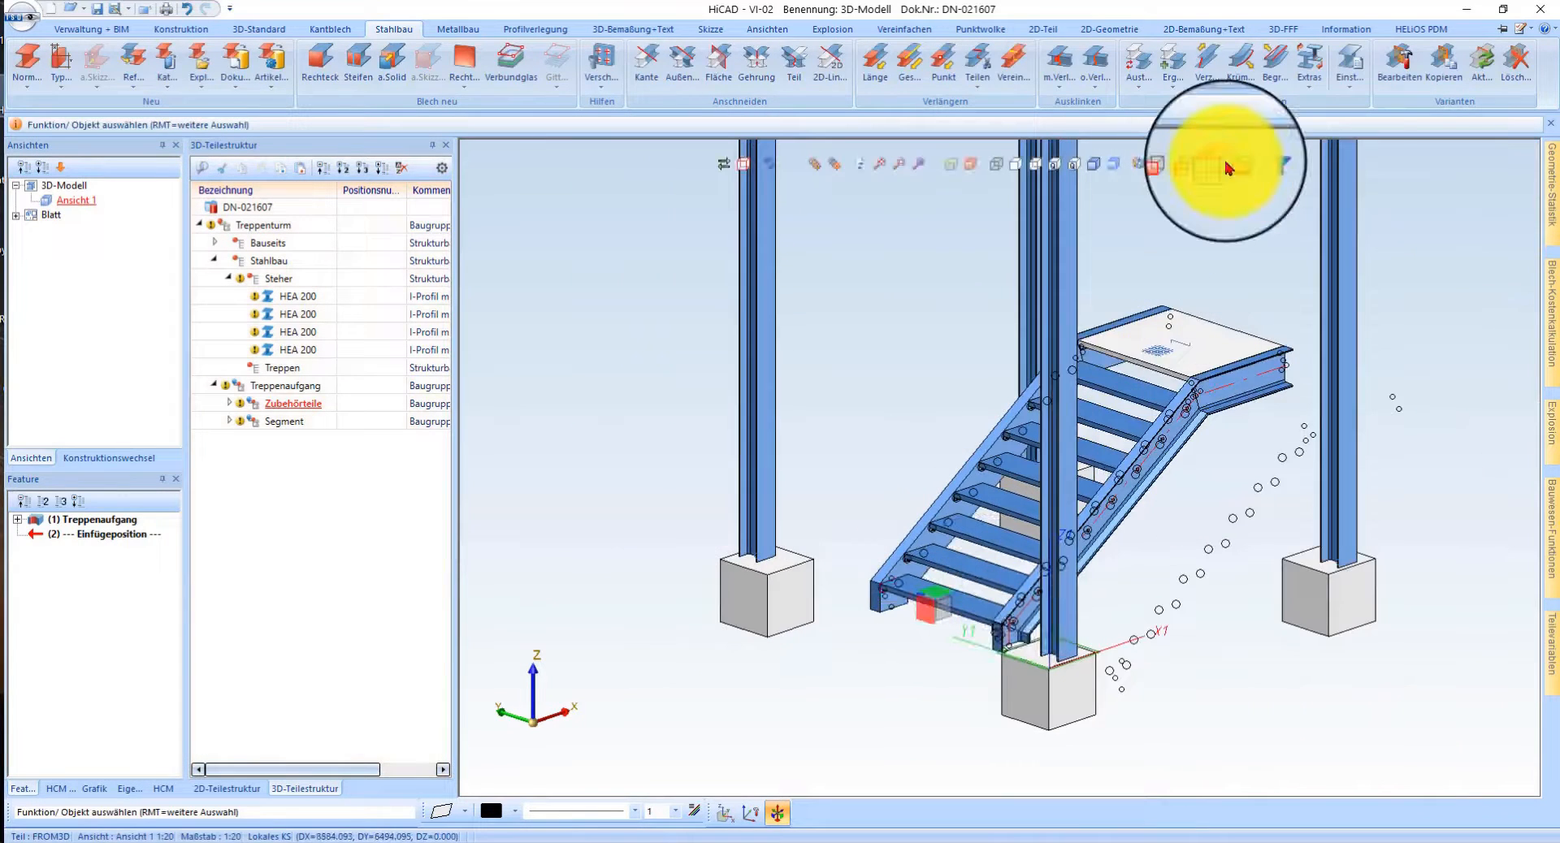
scroll(812, 361, "down", 3)
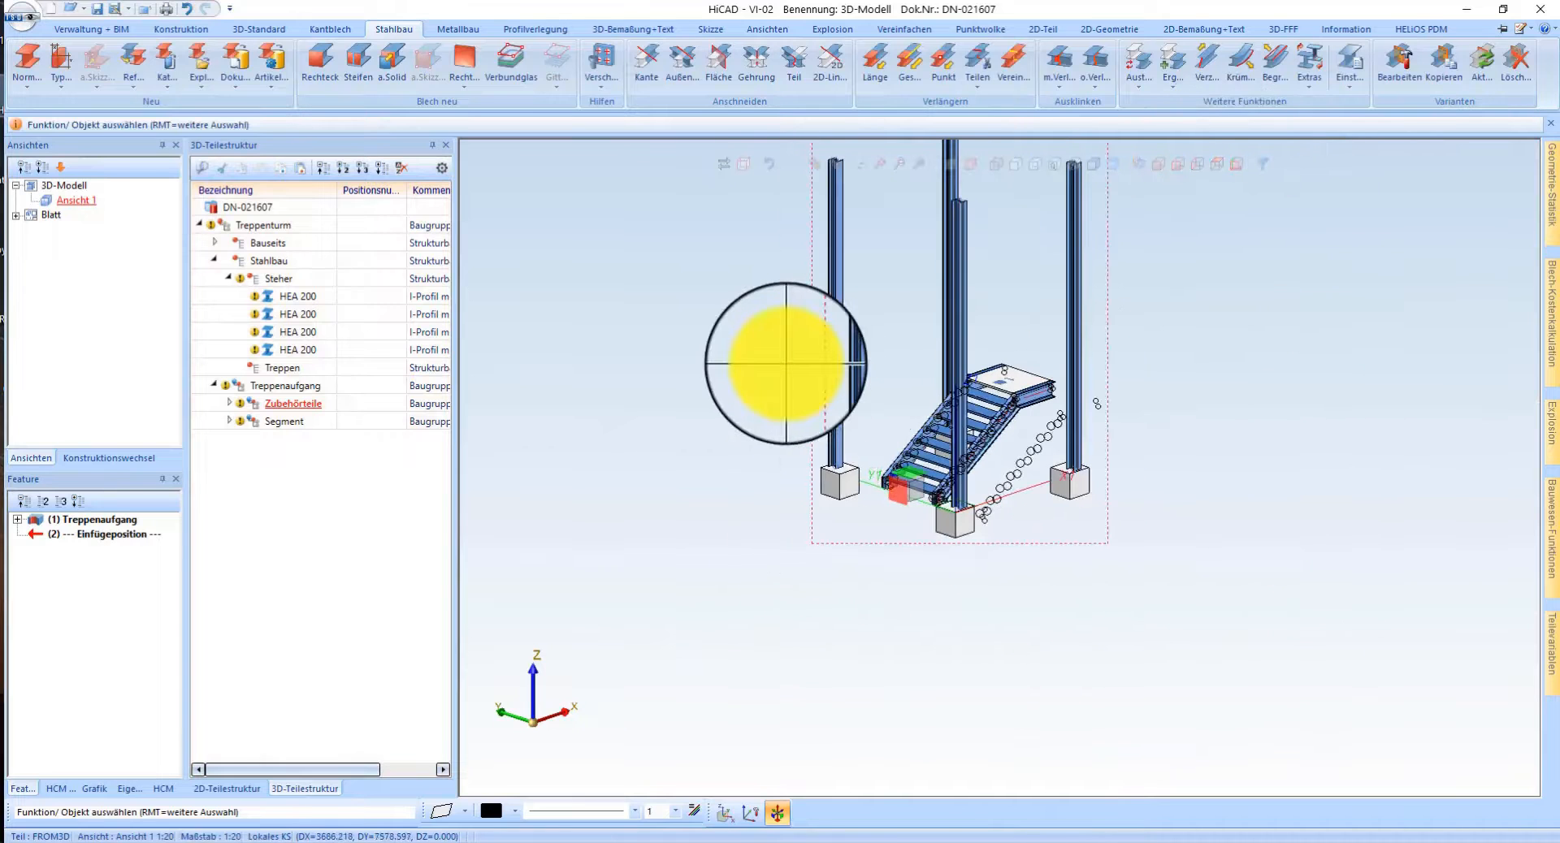
right_click(1033, 305)
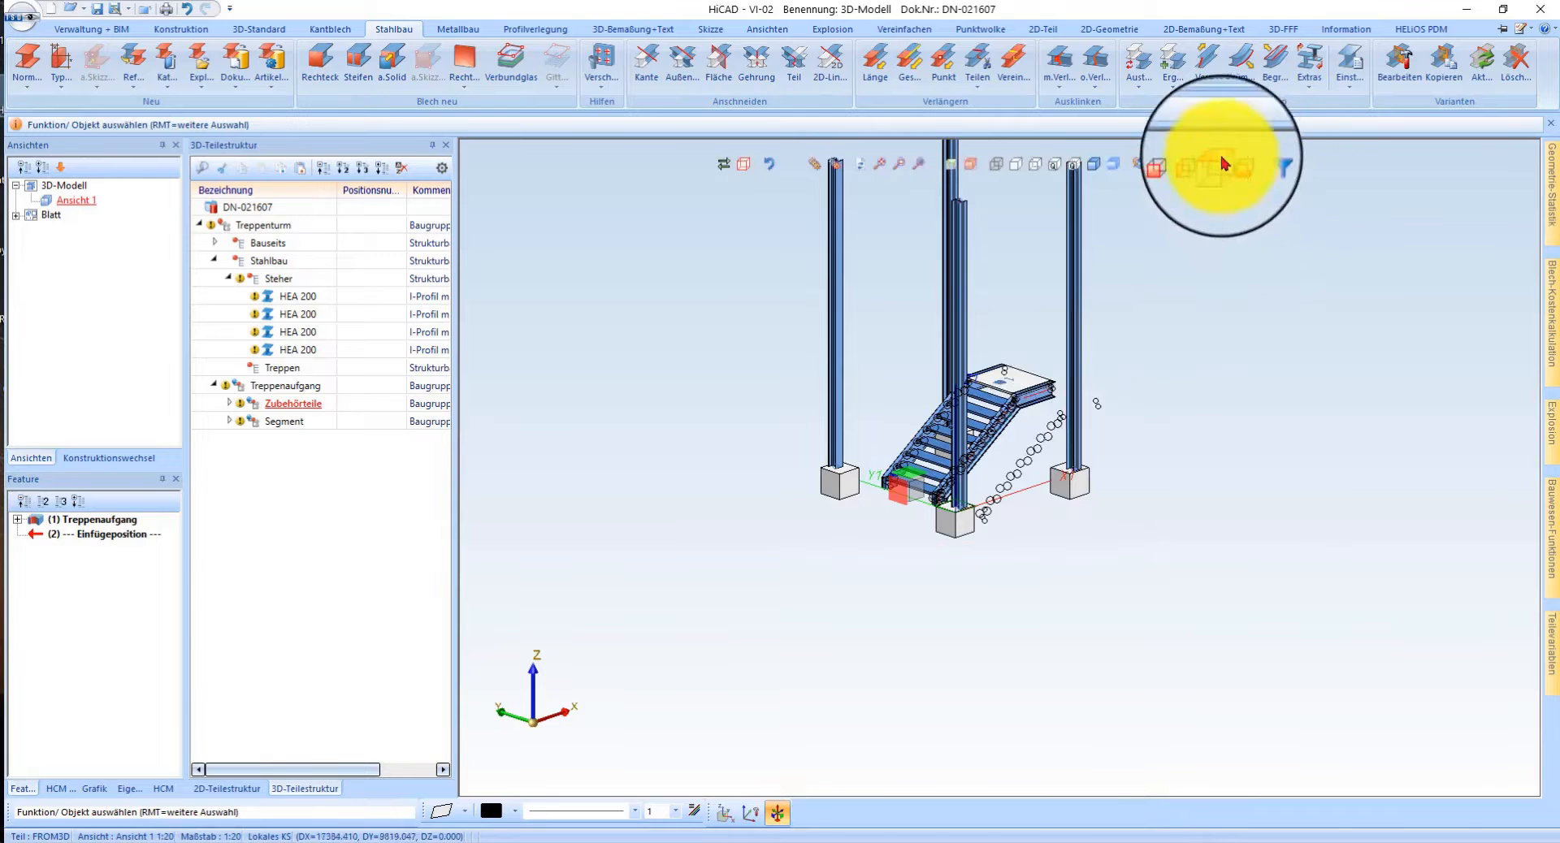
- In the top view, dimension the X distance between the start of the landing and the outer flange edge of the nearby column
left_click(1223, 163)
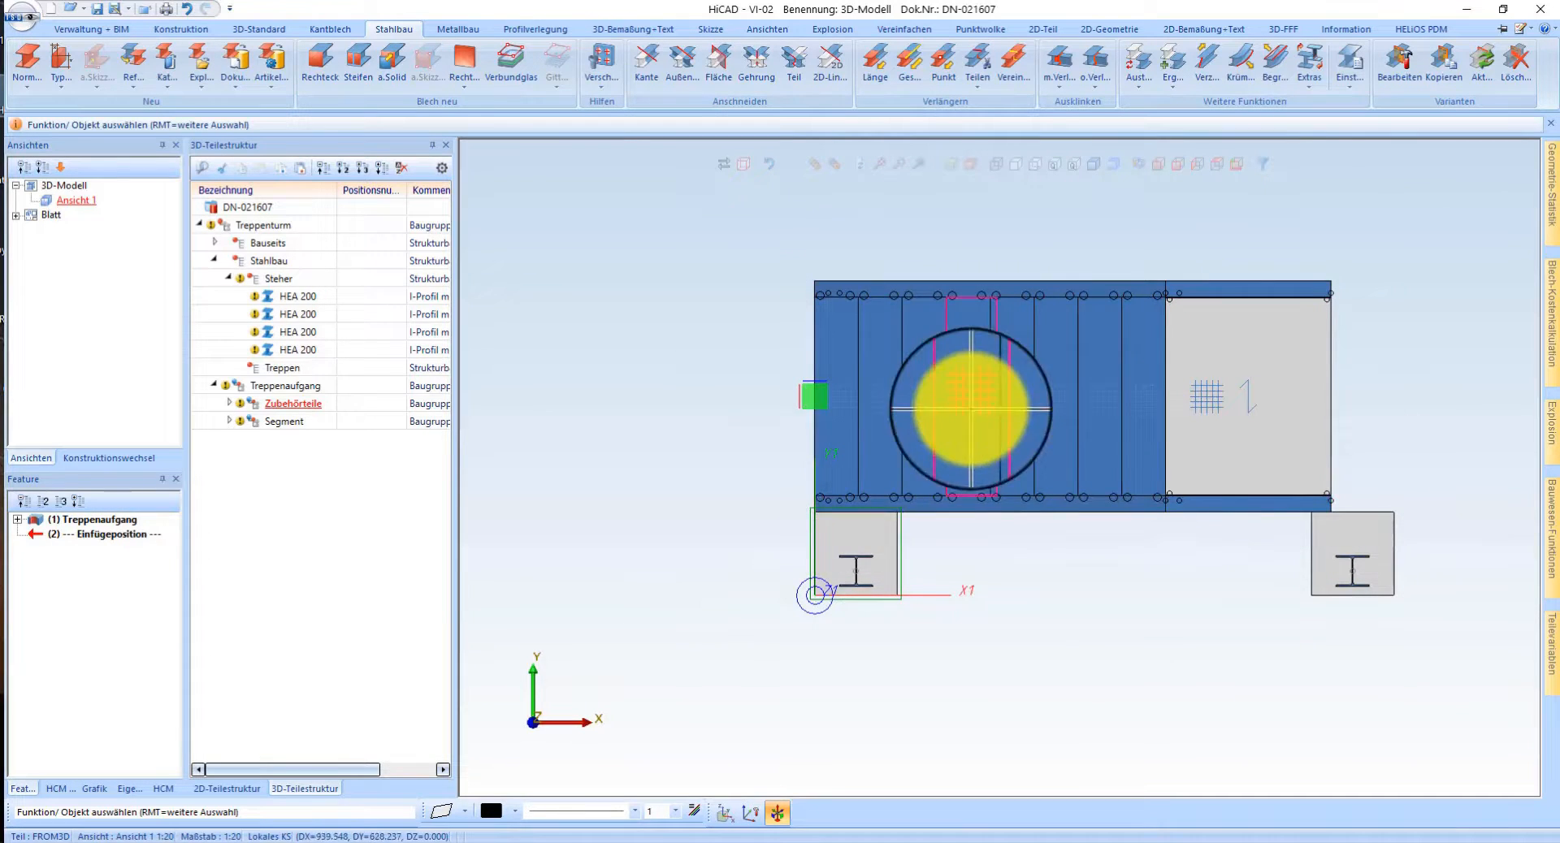
scroll(1451, 555, "up", 2)
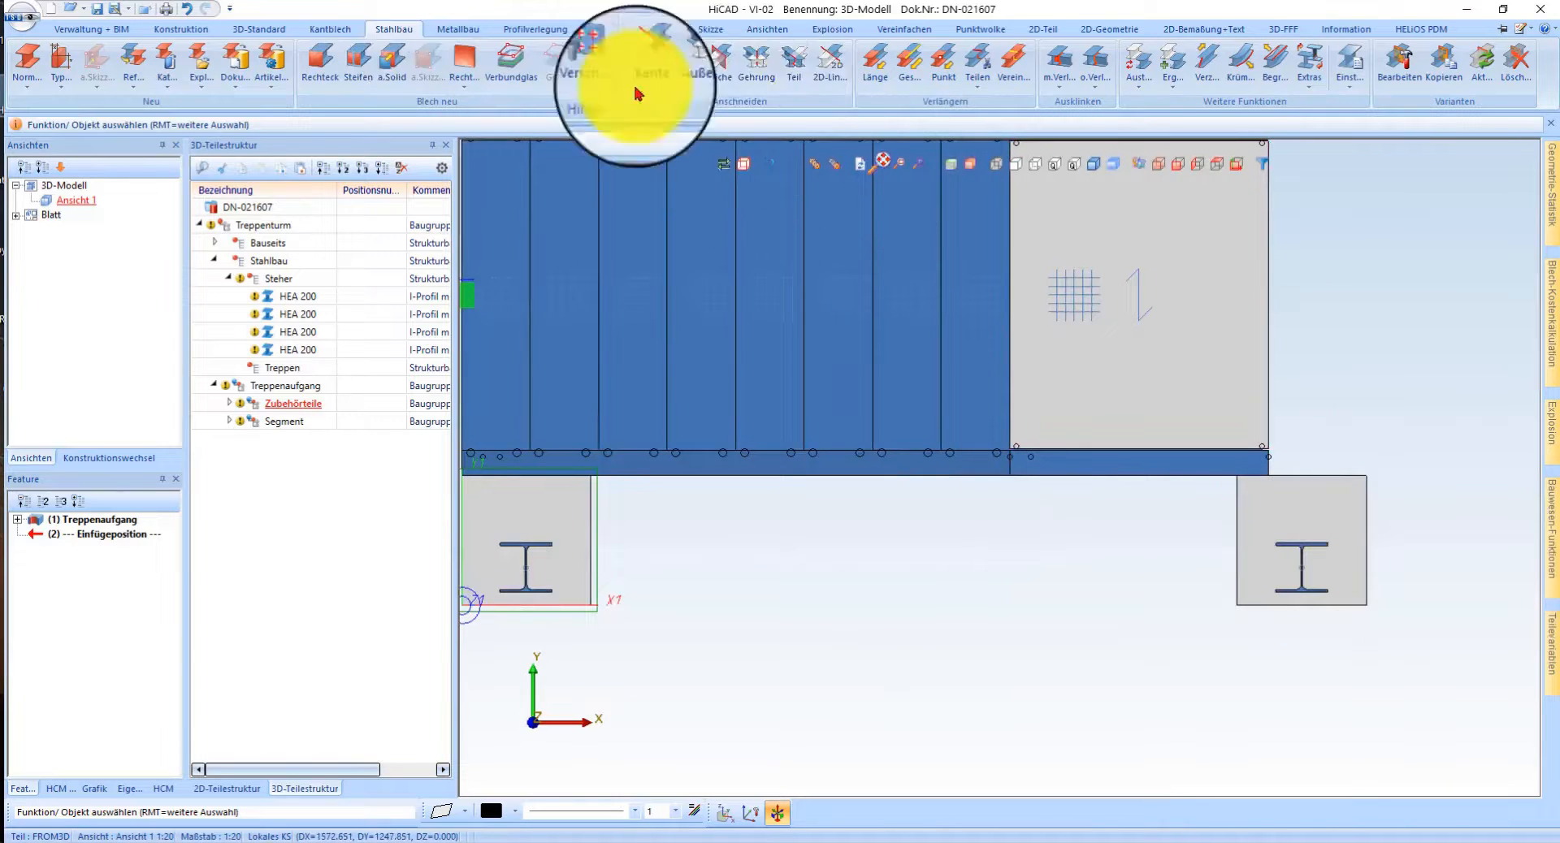
left_click(633, 29)
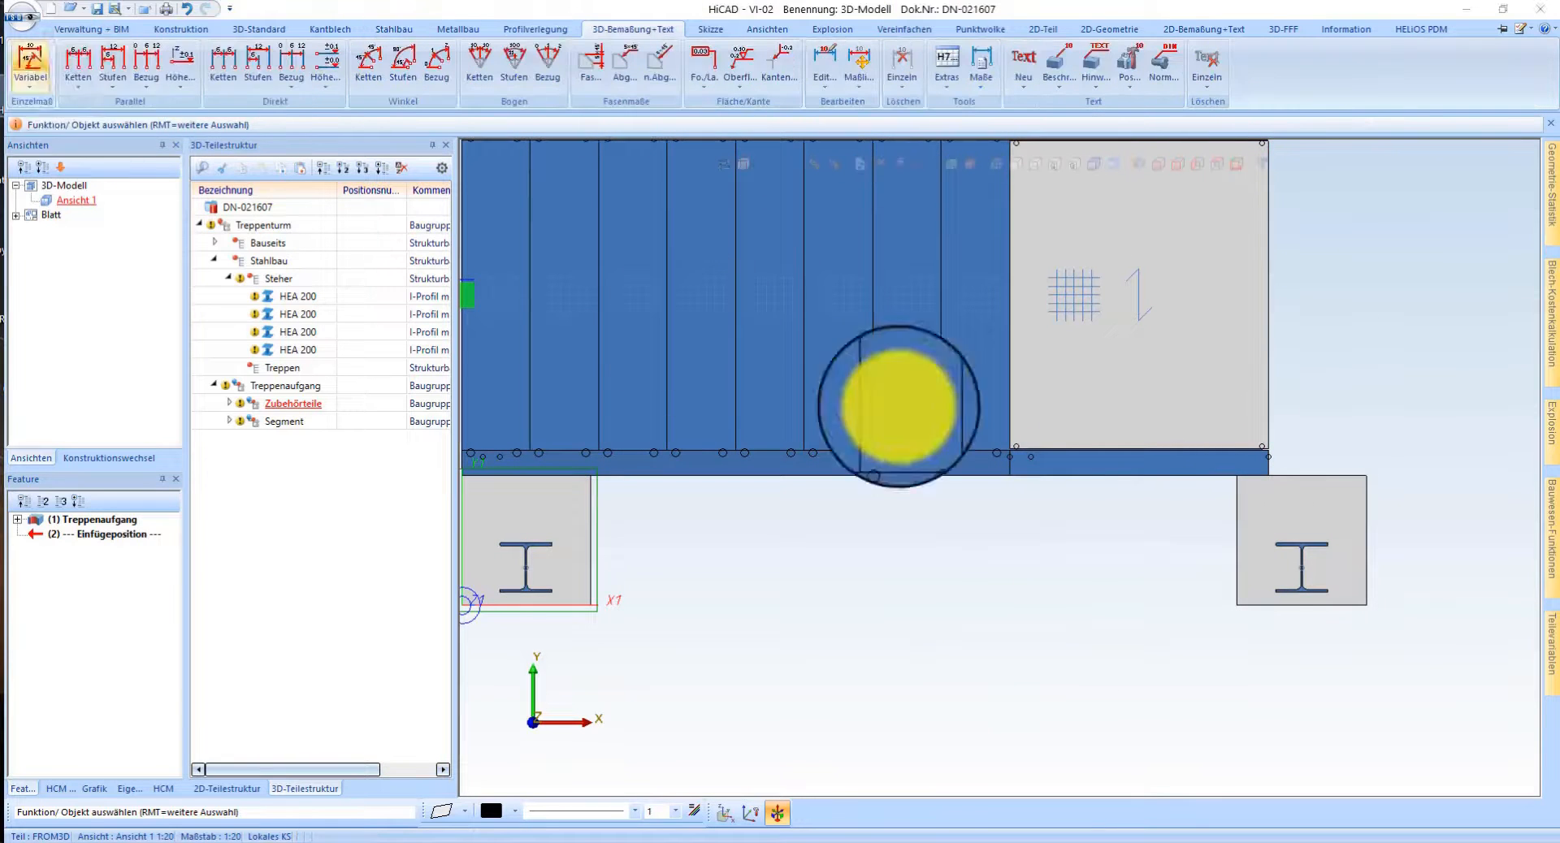
scroll(1397, 565, "up", 4)
left_click(1388, 567)
scroll(1477, 534, "down", 3)
scroll(1015, 431, "up", 2)
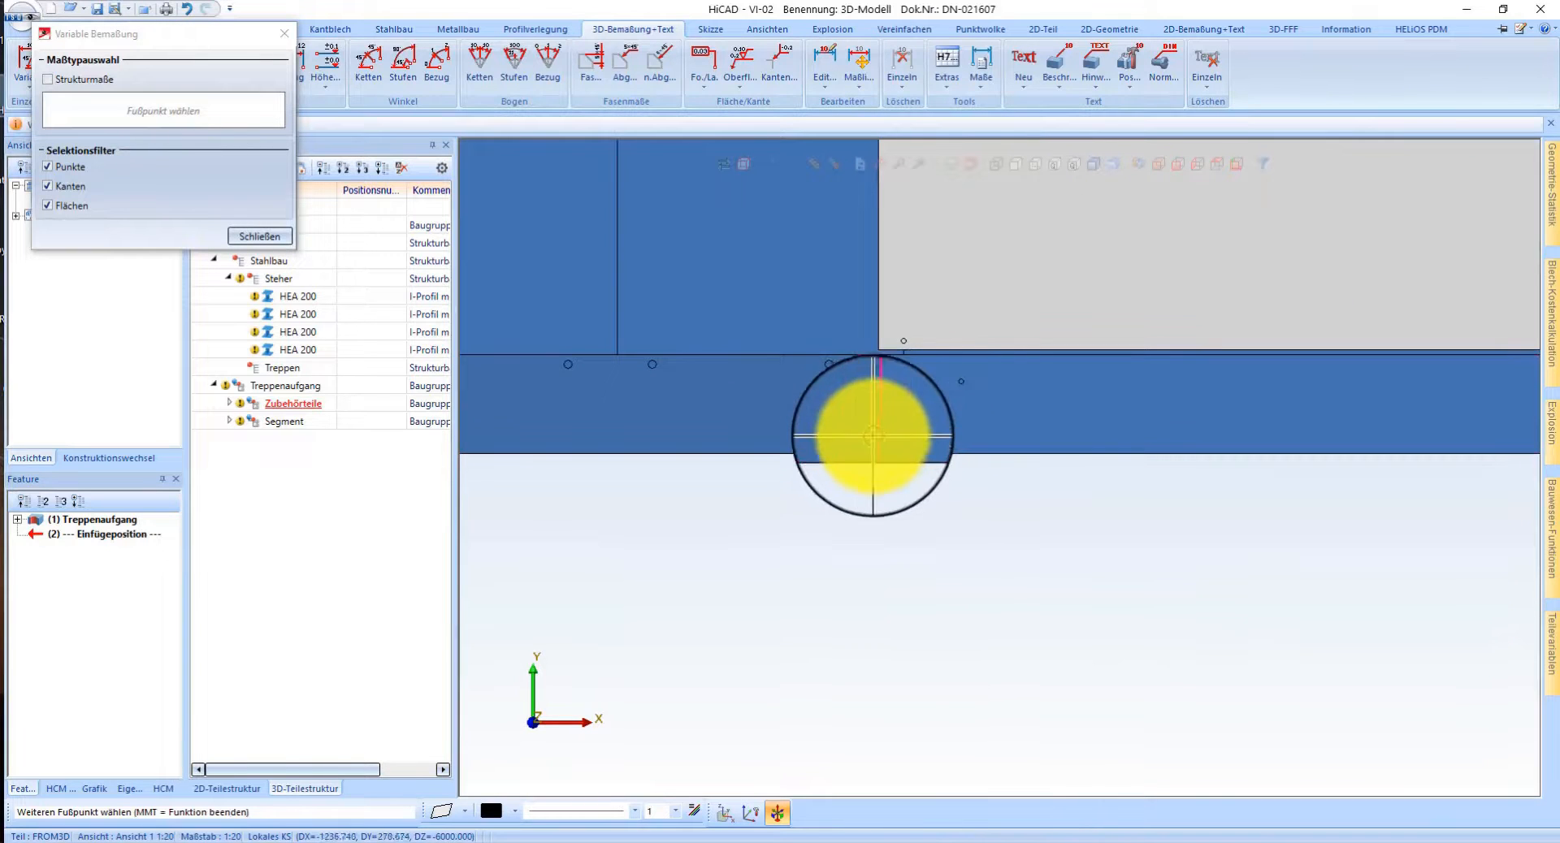
left_click(878, 383)
scroll(877, 383, "down", 3)
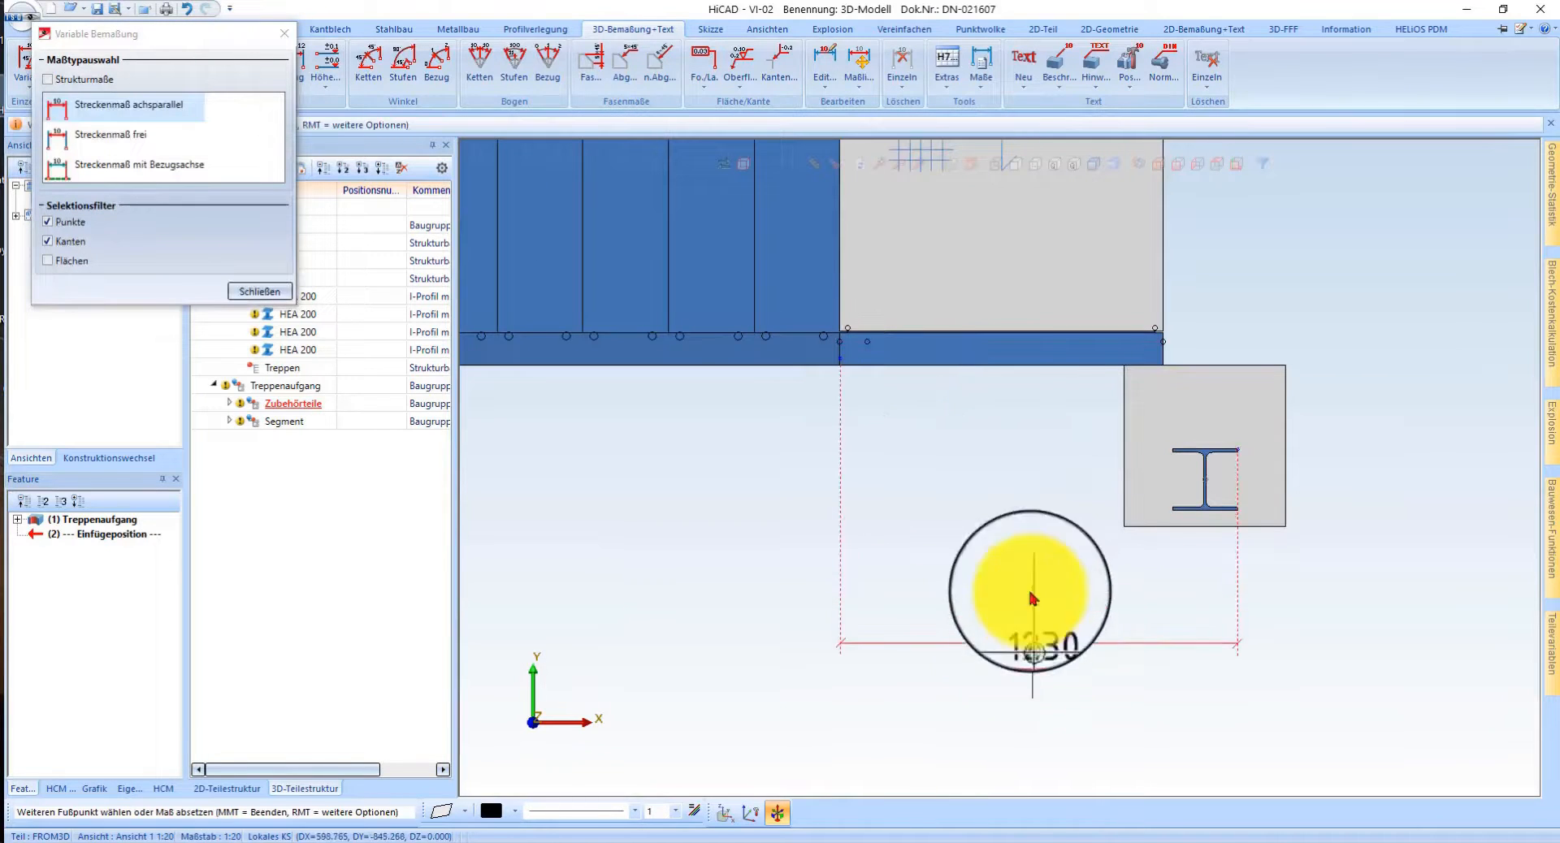
left_click(1032, 640)
middle_click(792, 366)
- Move the Treppenaufgang assembly along X towards the column so that the dimensioned distance becomes 1150
scroll(1234, 520, "down", 2)
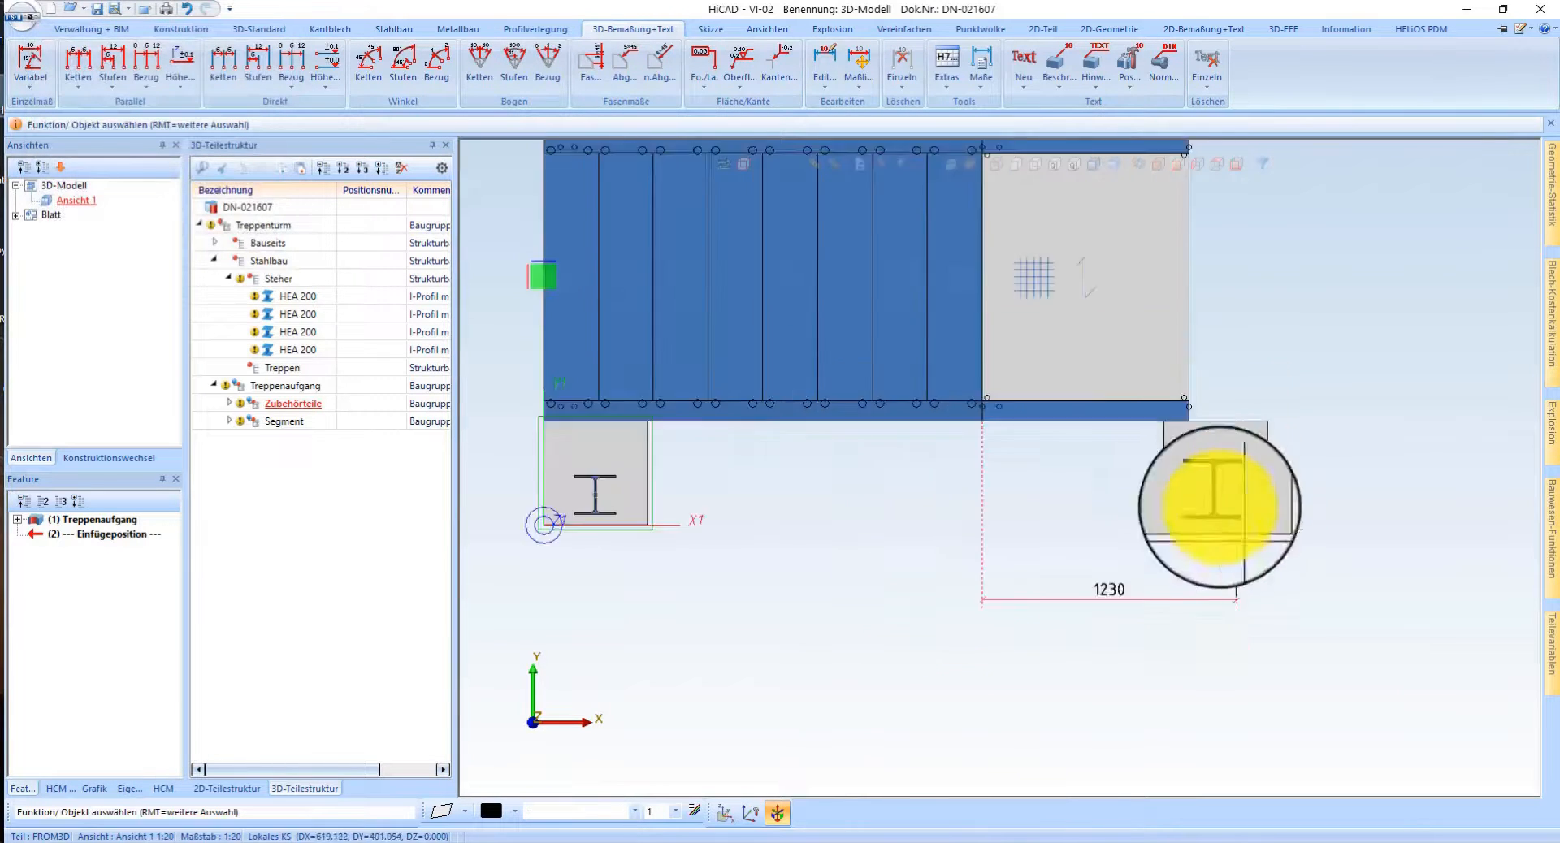
scroll(1235, 527, "down", 1)
scroll(1167, 453, "up", 1)
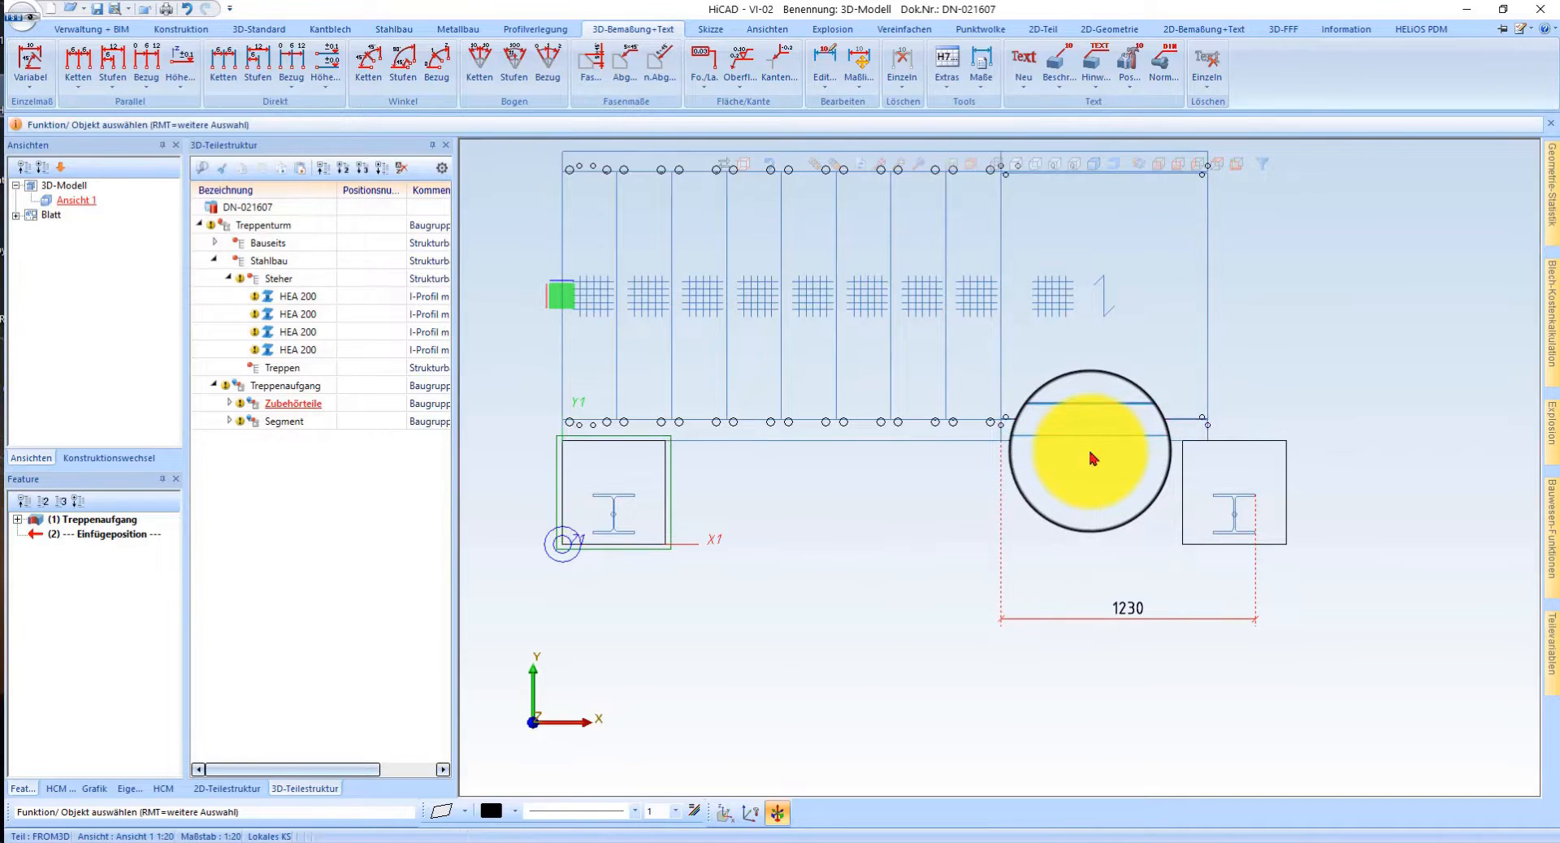
left_click(1093, 459)
left_click(1093, 459)
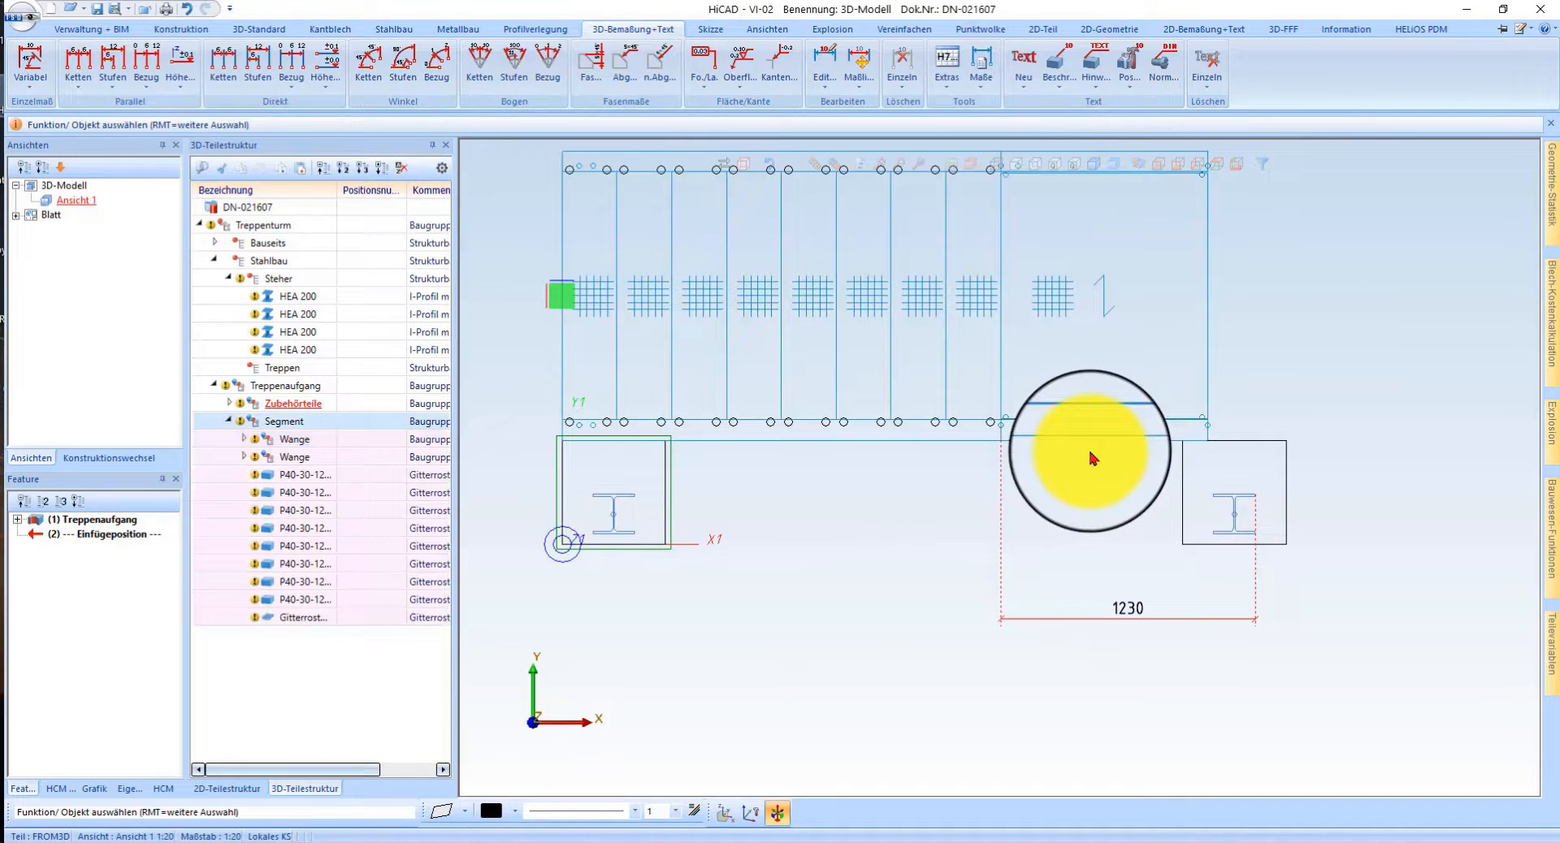
right_click(1093, 459)
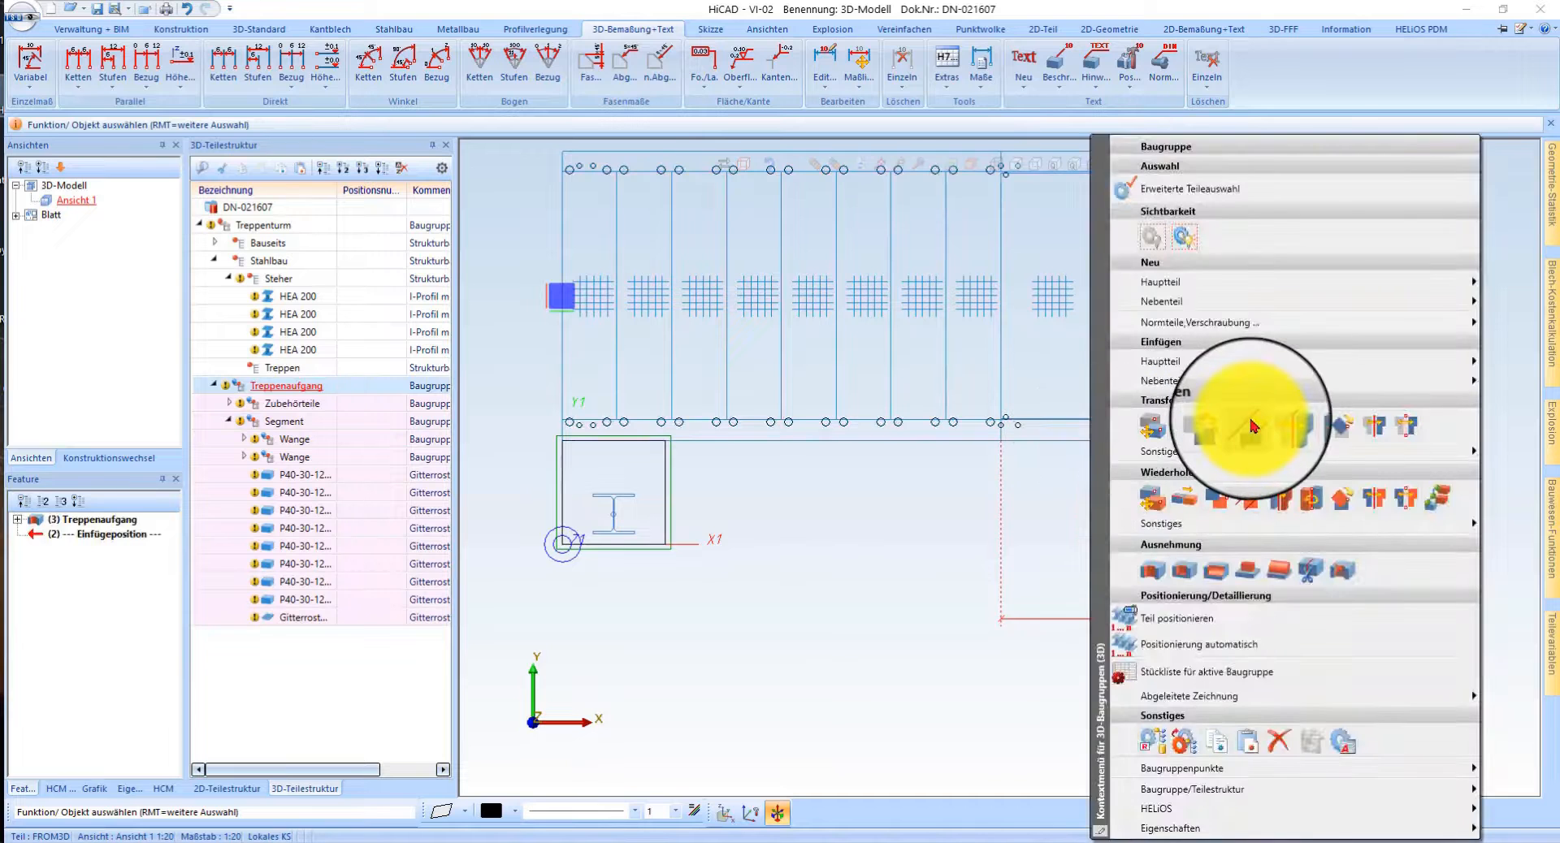
left_click(1253, 425)
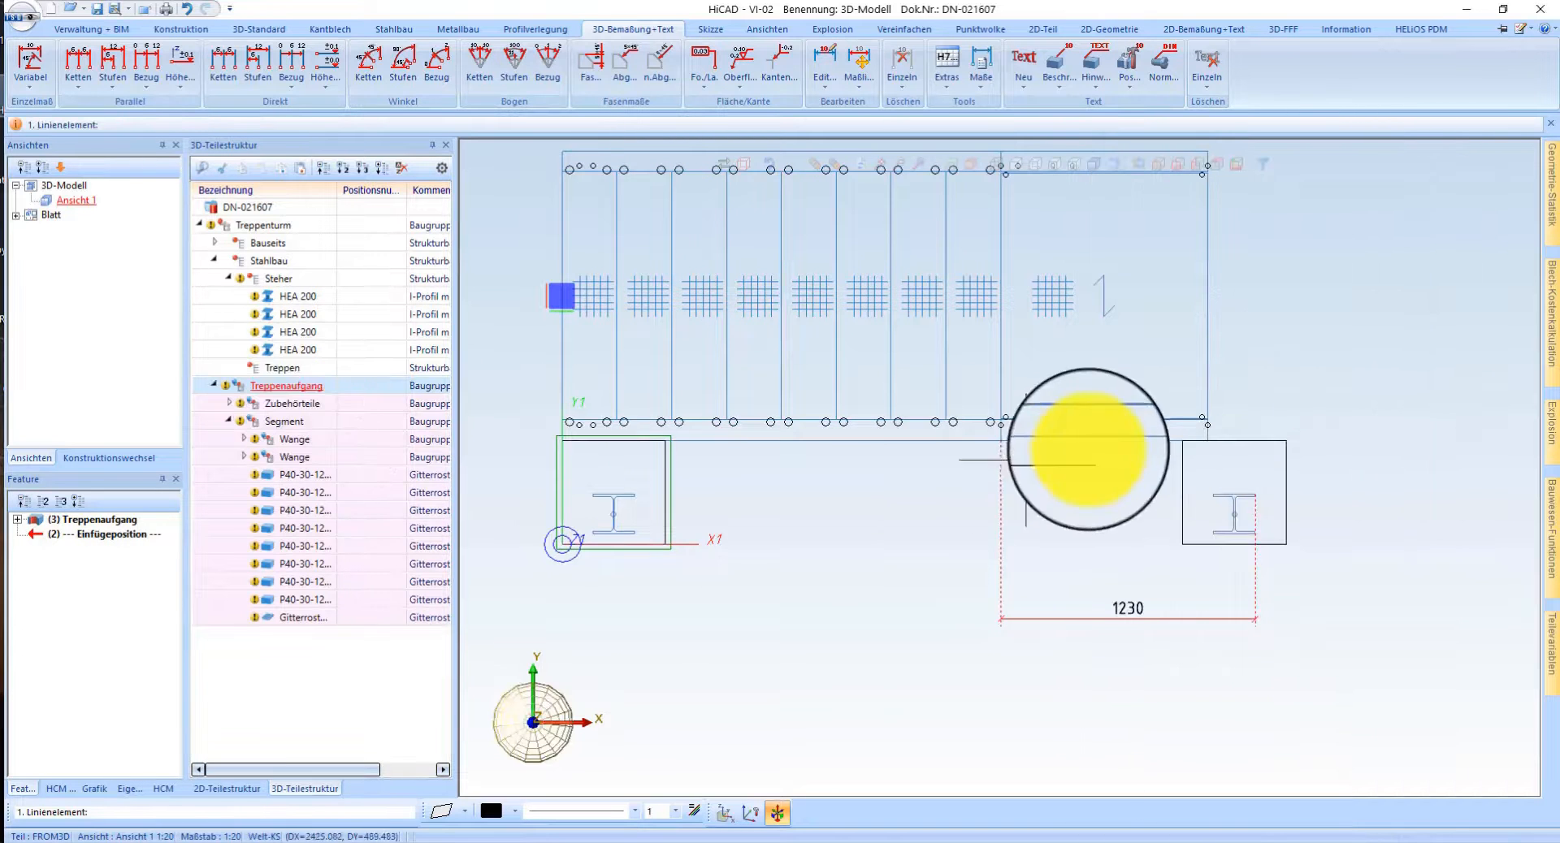
scroll(969, 409, "up", 5)
scroll(754, 378, "down", 3)
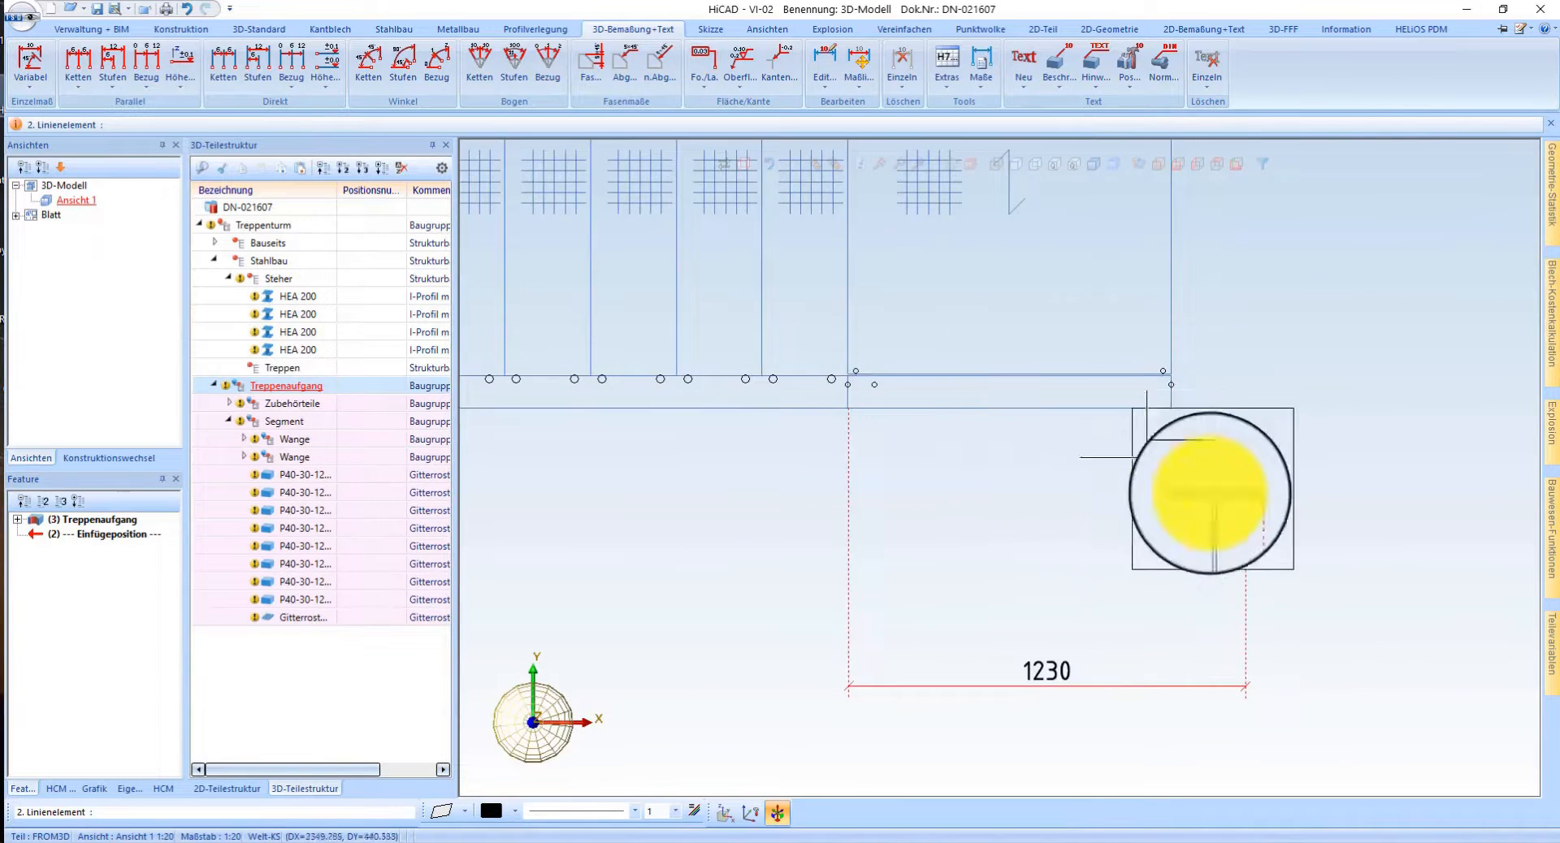
scroll(1216, 488, "up", 2)
scroll(1258, 486, "up", 2)
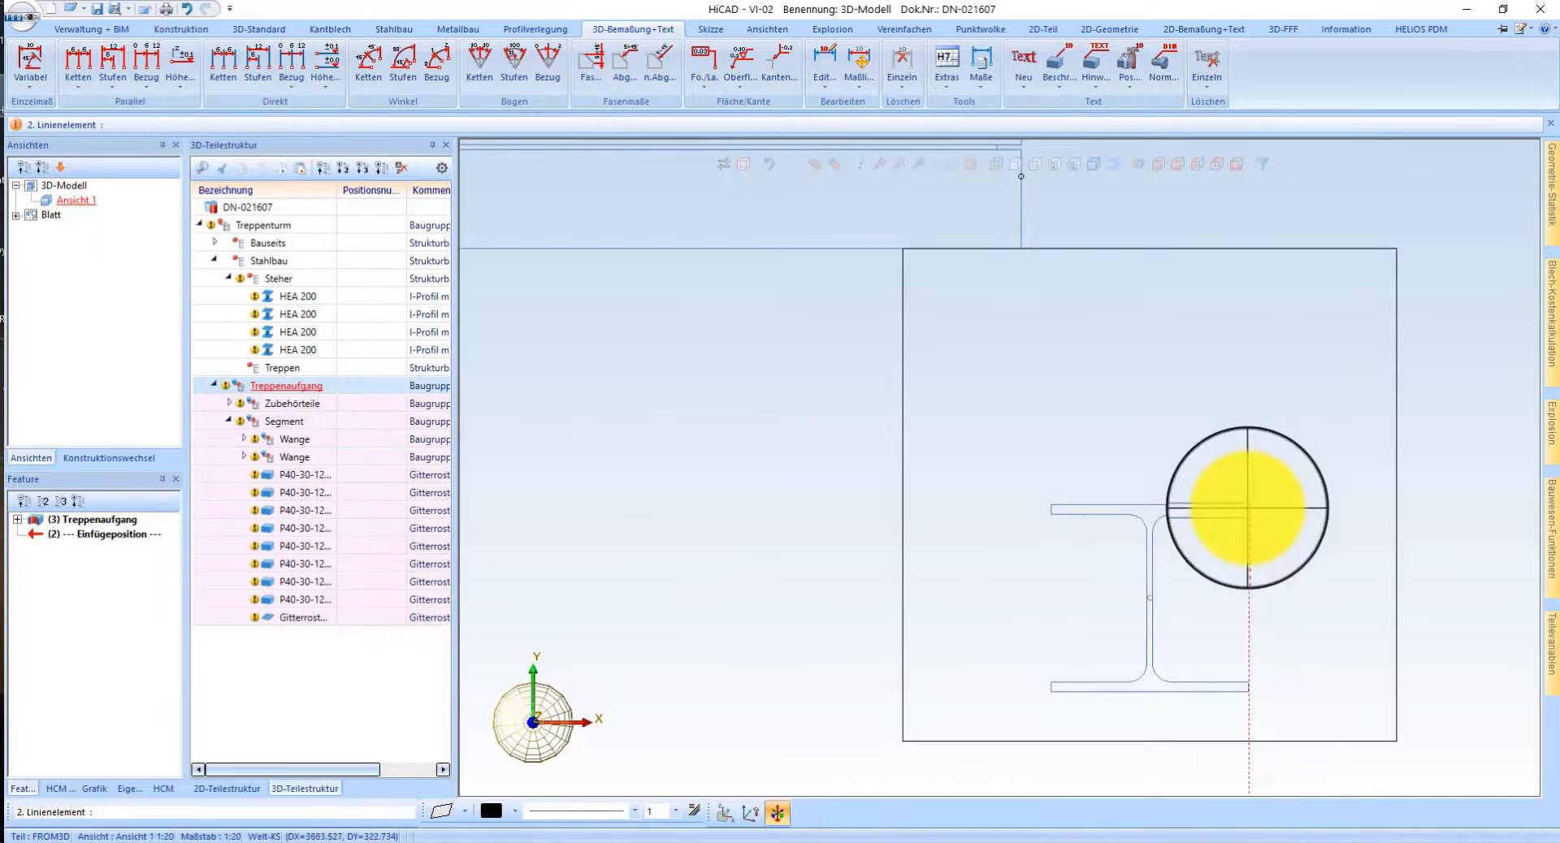
left_click(1248, 508)
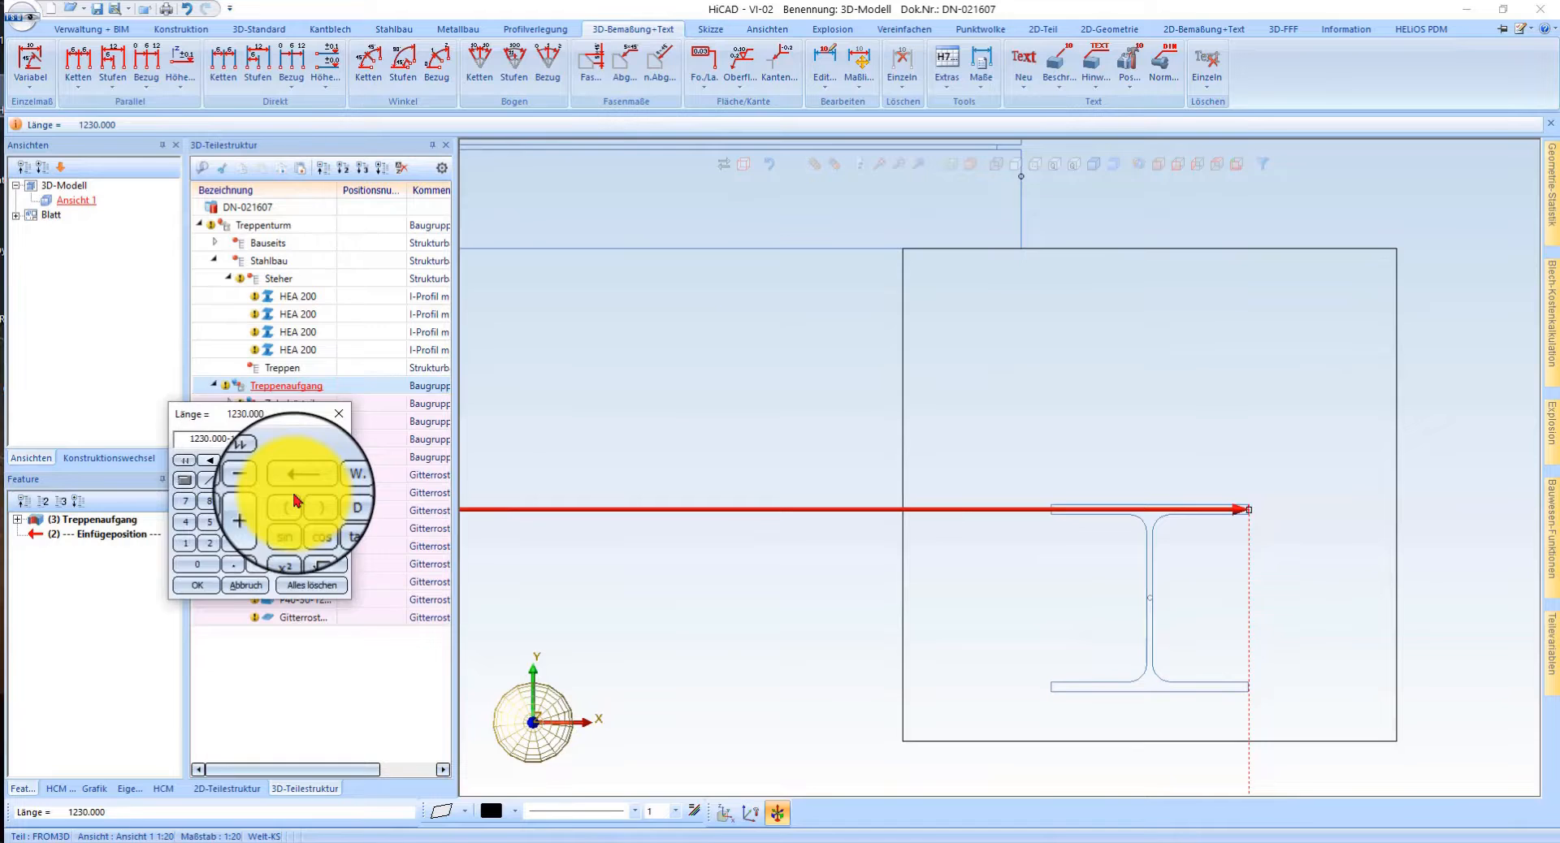
key("Return")
scroll(1295, 469, "down", 4)
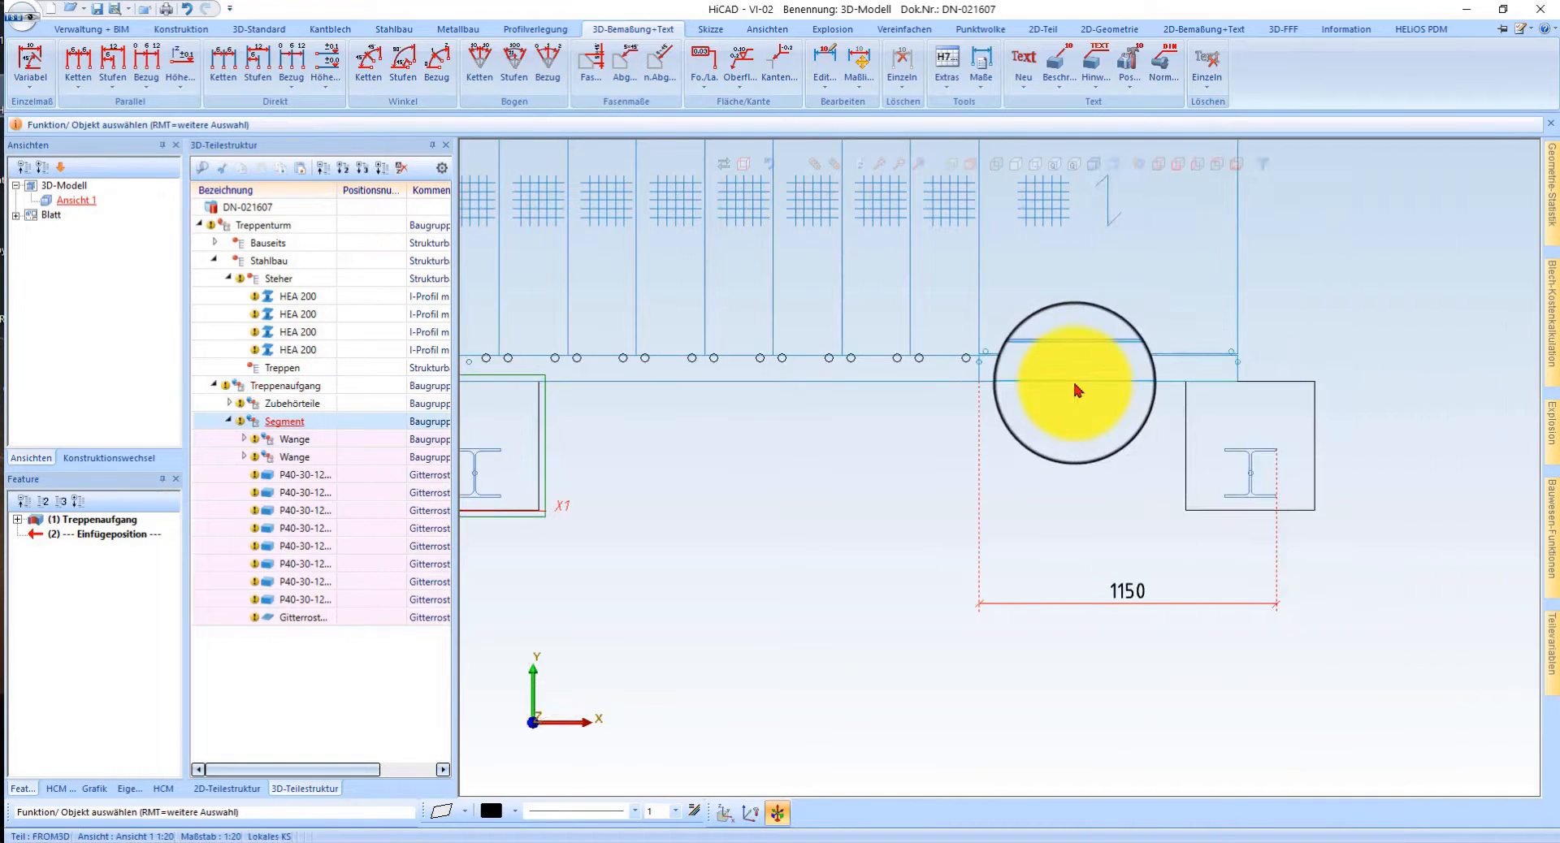
- Move the Treppenaufgang assembly along Y towards the columns by the distance to the column flange minus 50 (260-50)
right_click(1077, 390)
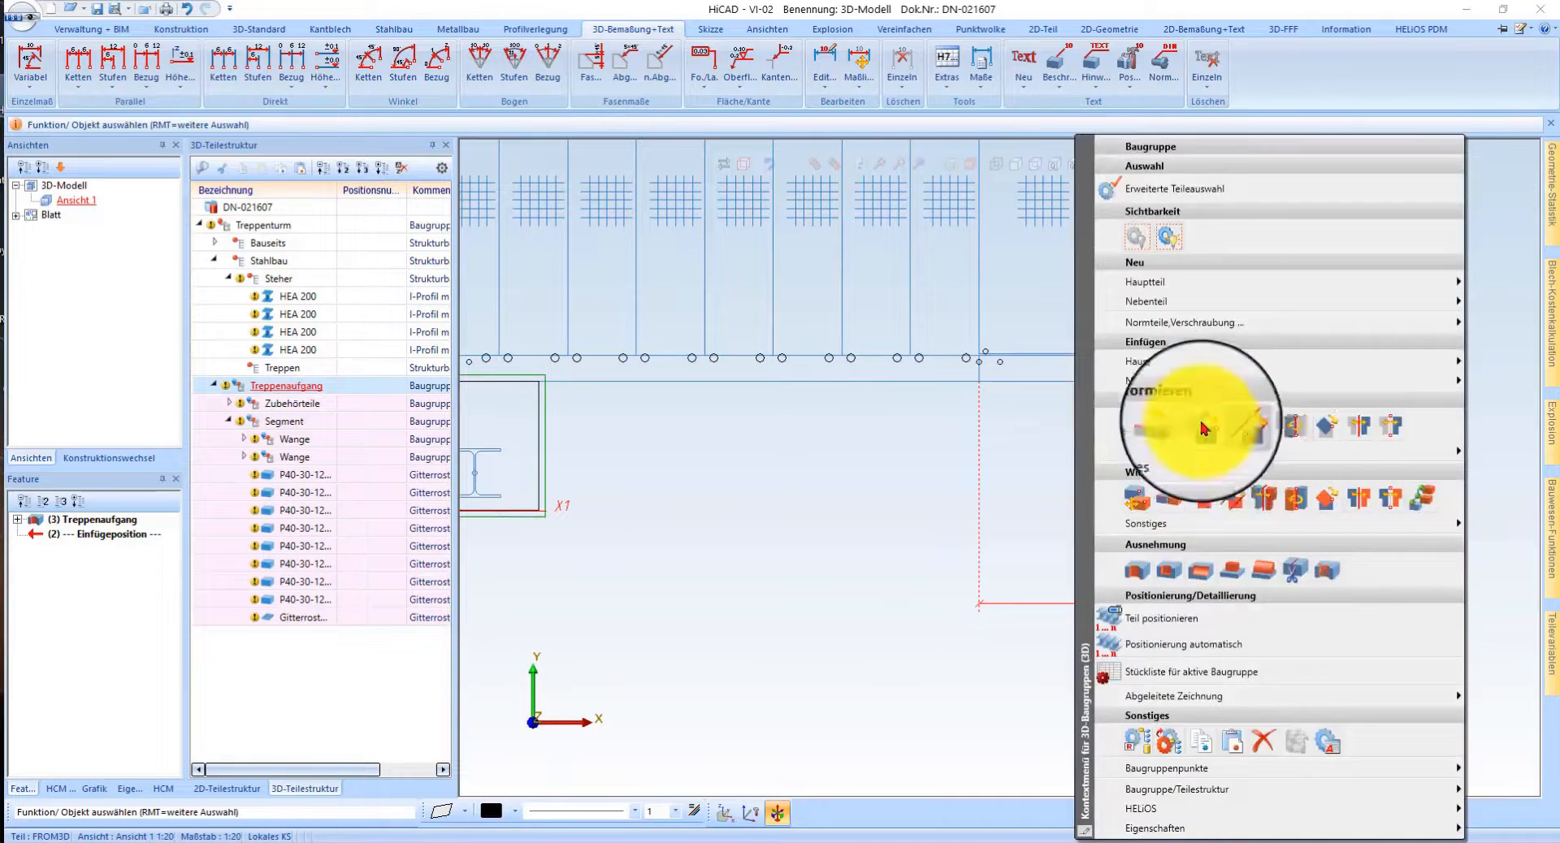
left_click(1115, 398)
left_click(1237, 440)
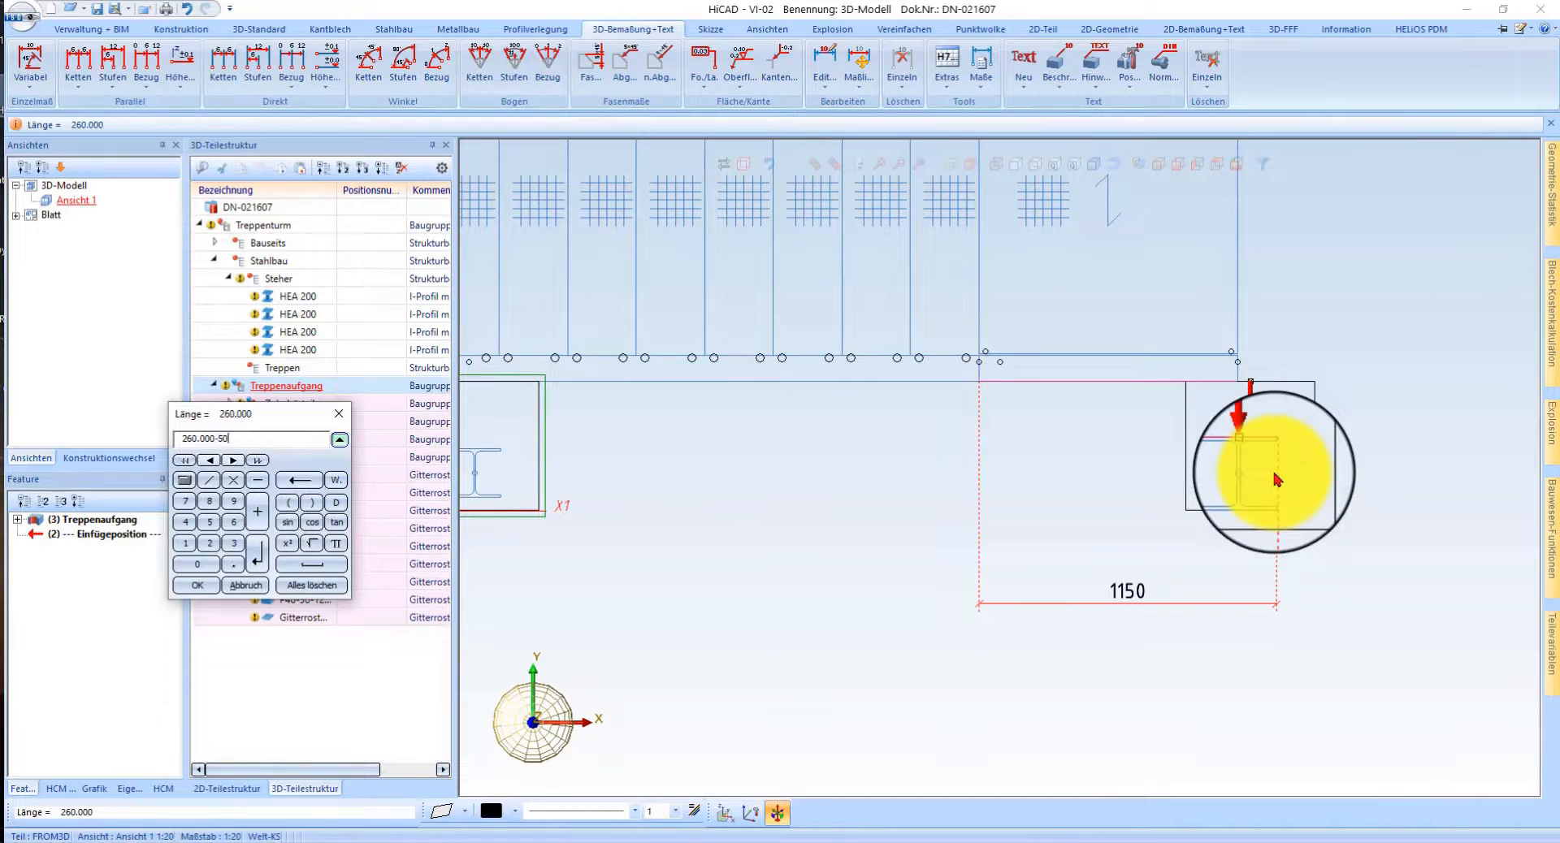
type("-50")
key("Return")
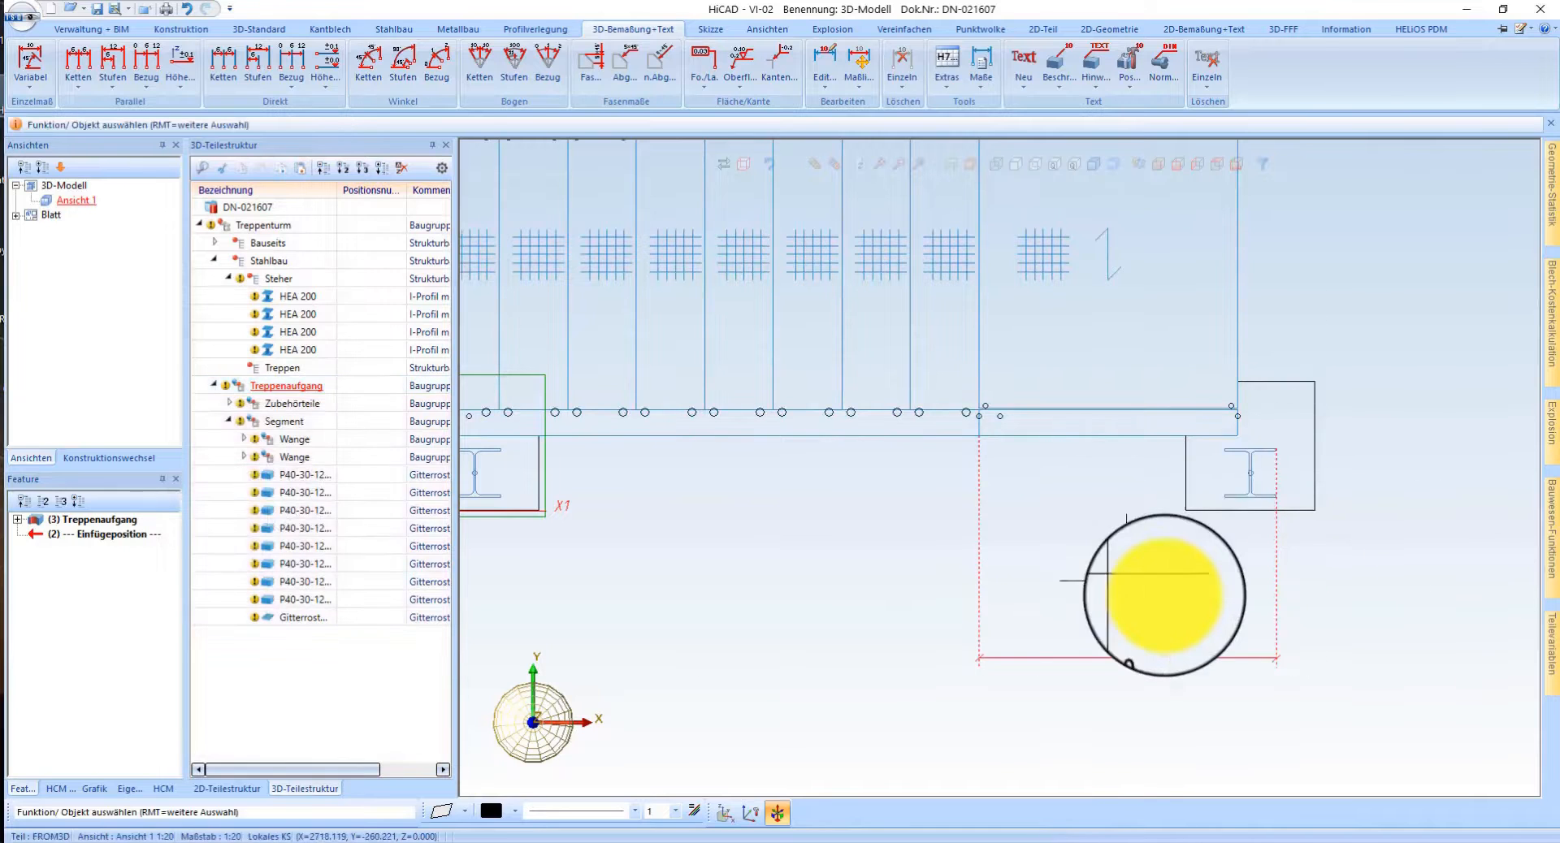
- Check the stair's foot against the column and foundation in the front view and in a shaded axonometric view
left_click(1183, 169)
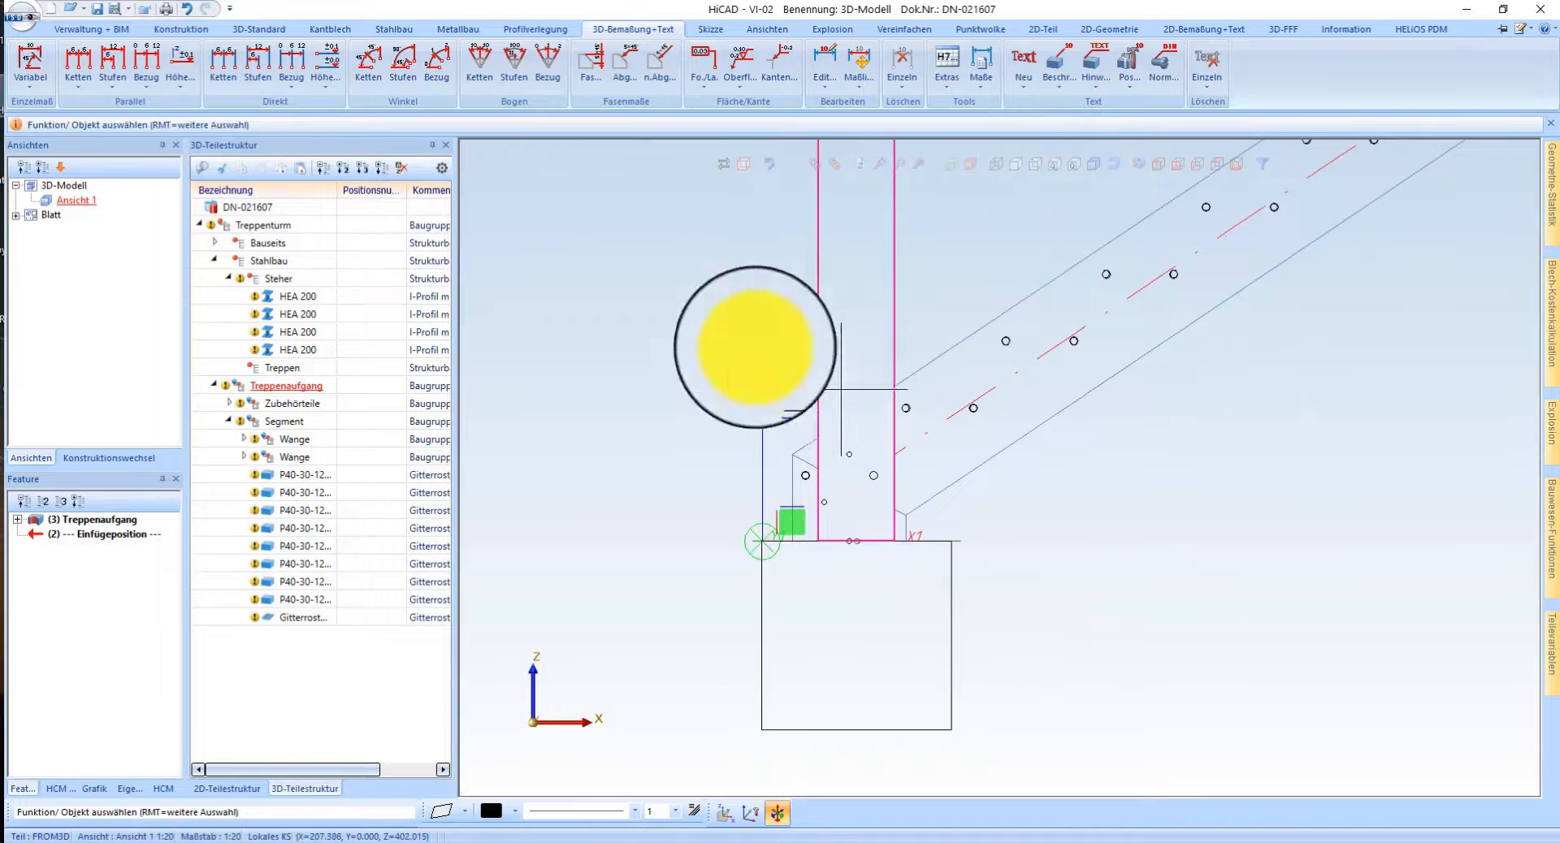
left_click(1017, 170)
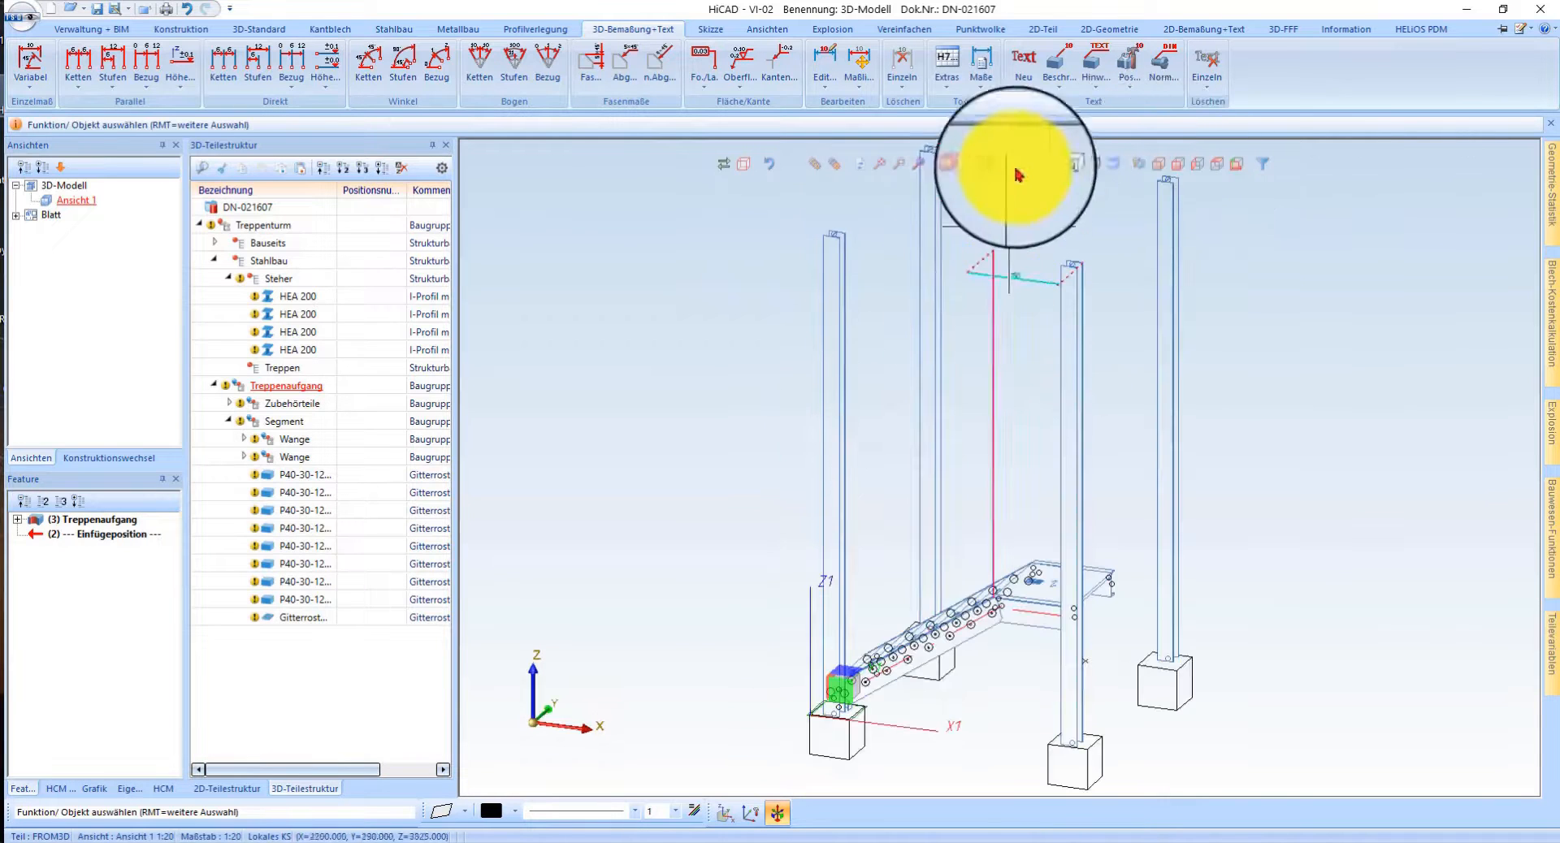
left_click(1098, 163)
scroll(889, 549, "up", 6)
scroll(938, 567, "down", 6)
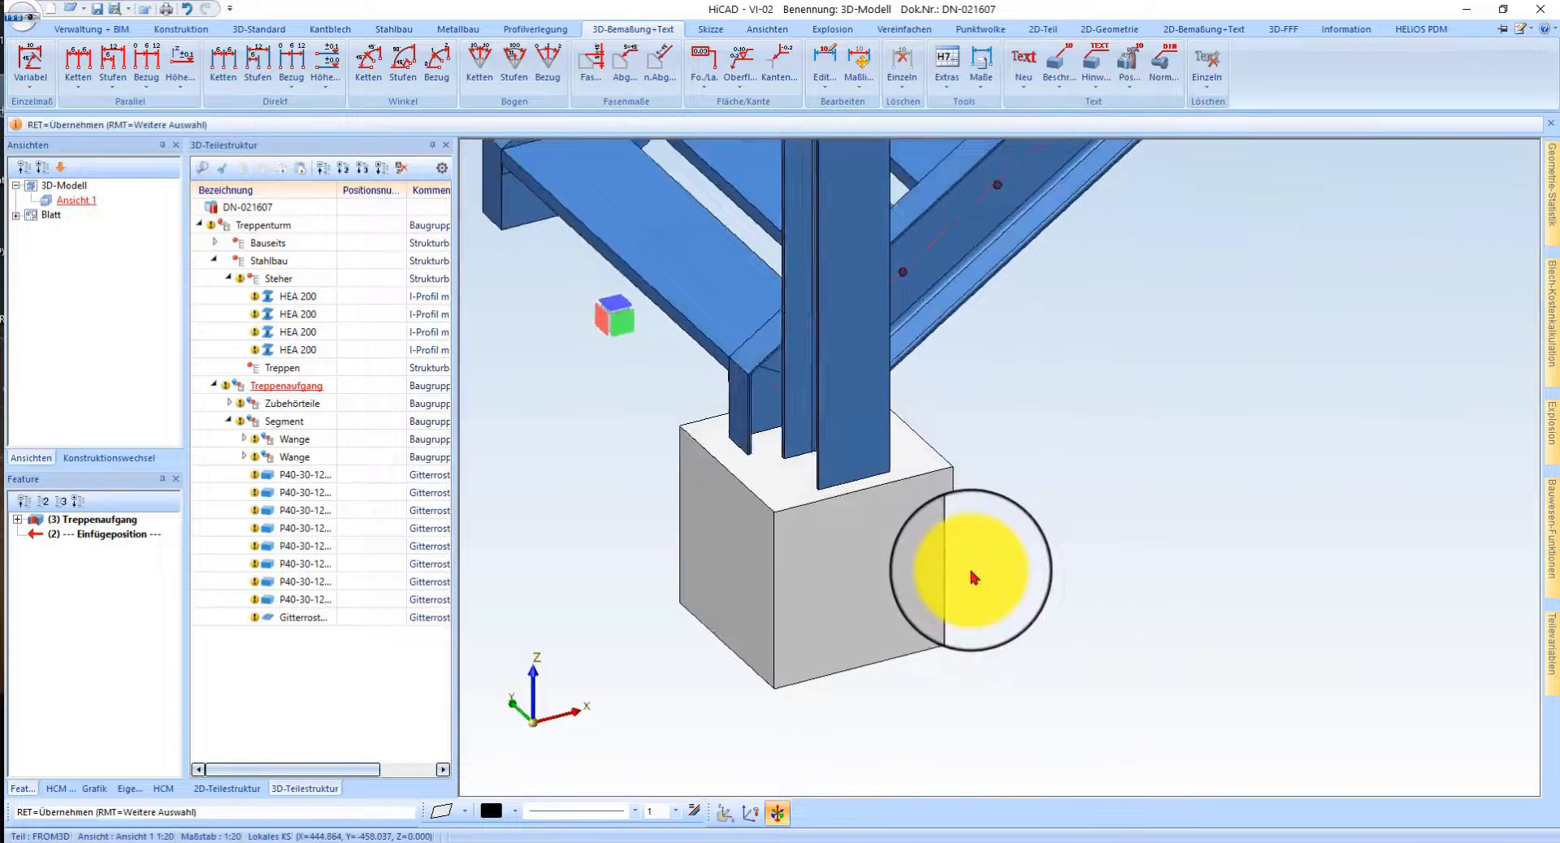
- Create a box with length 3000, width 3000 and height 0.1, part number Niveau, placed at the absolute coordinates 0 0 0
left_click(252, 29)
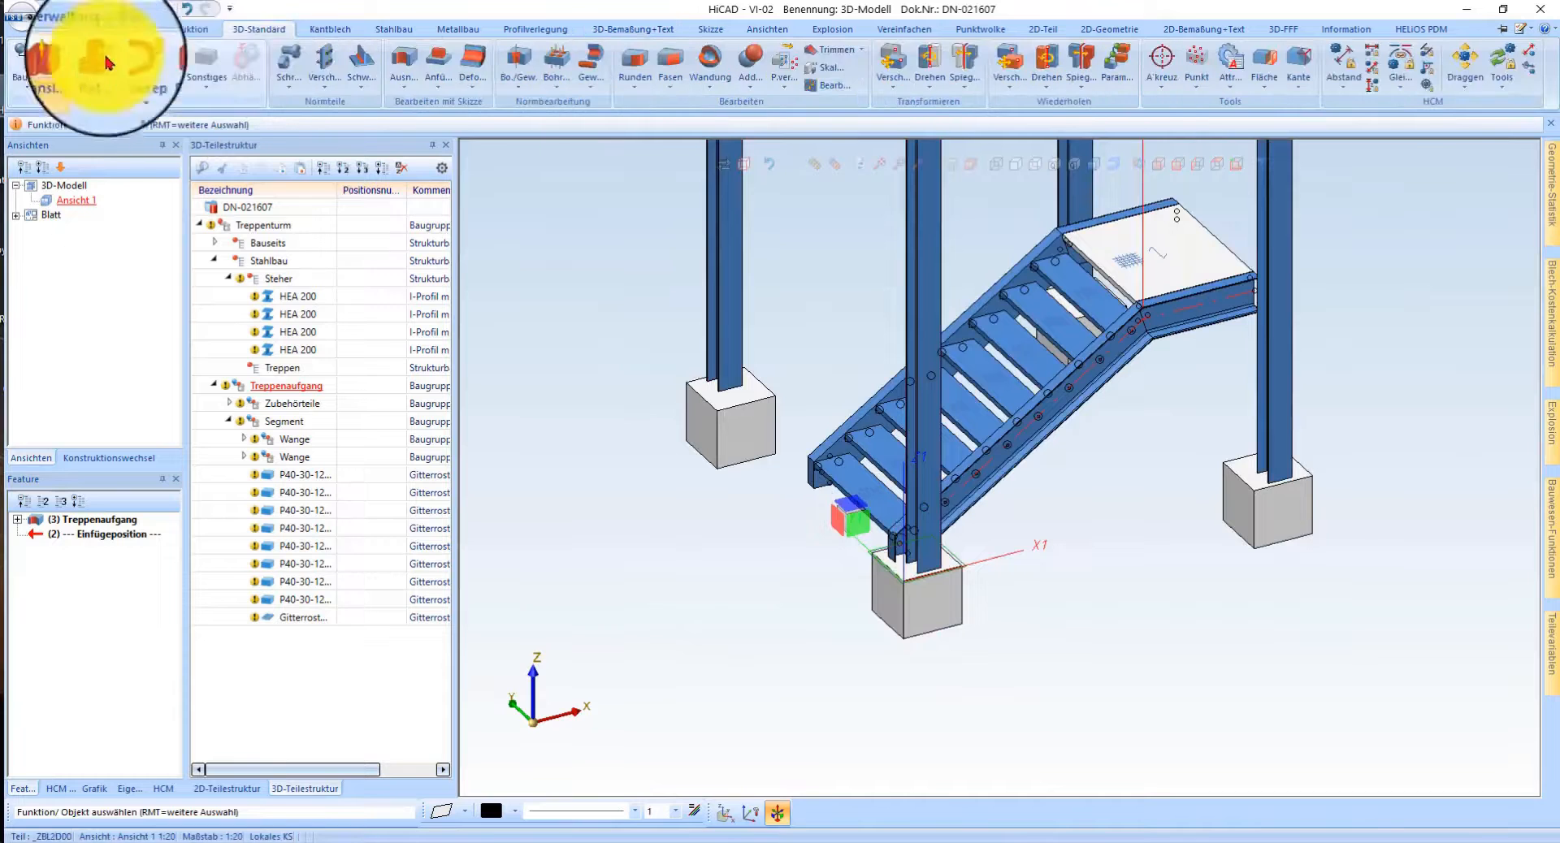
left_click(166, 58)
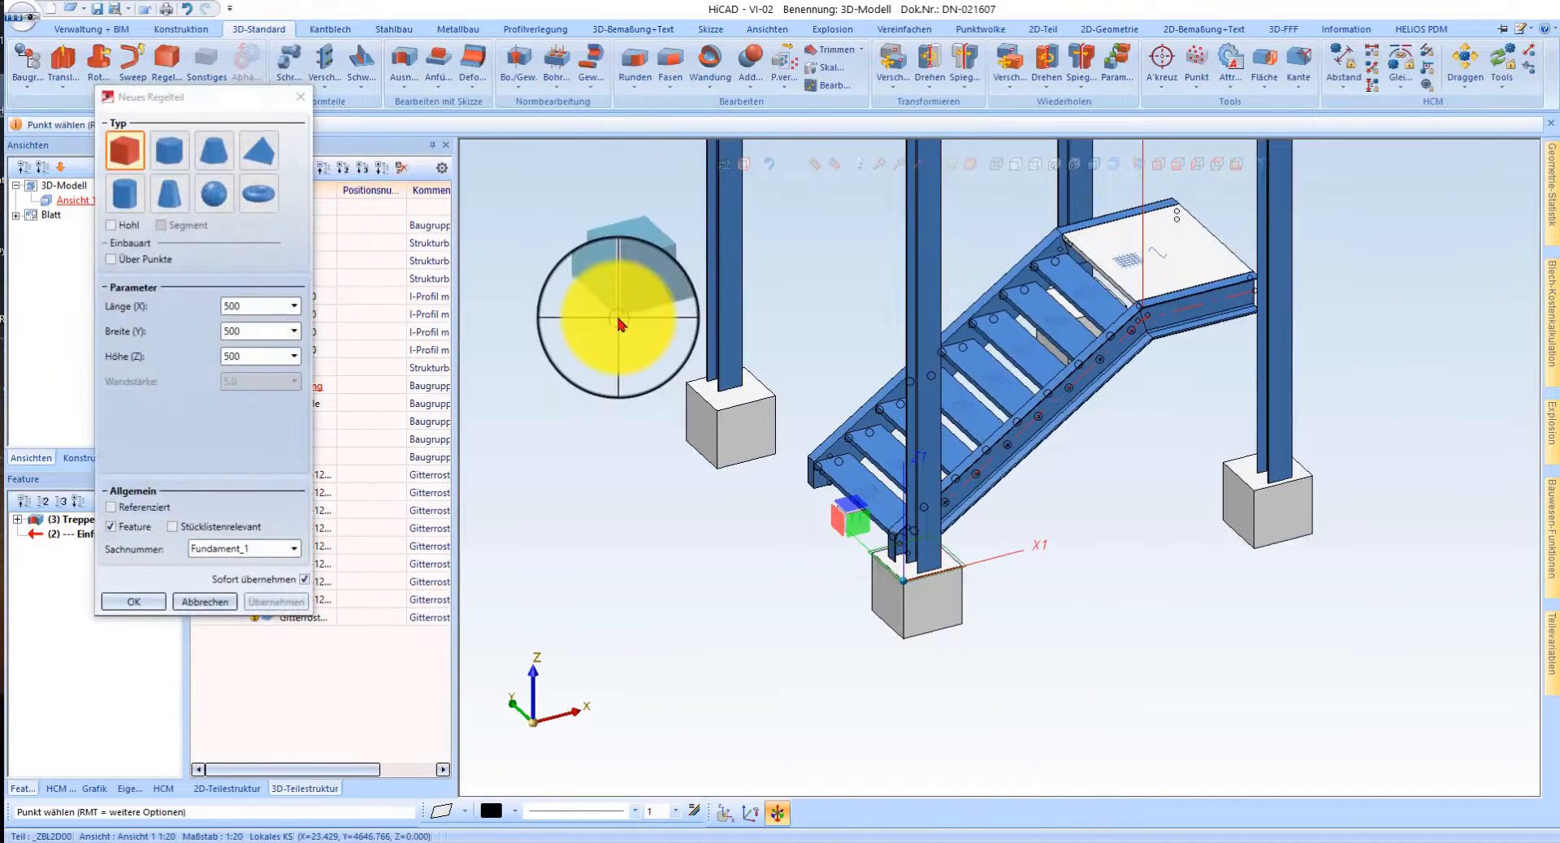
left_click(269, 358)
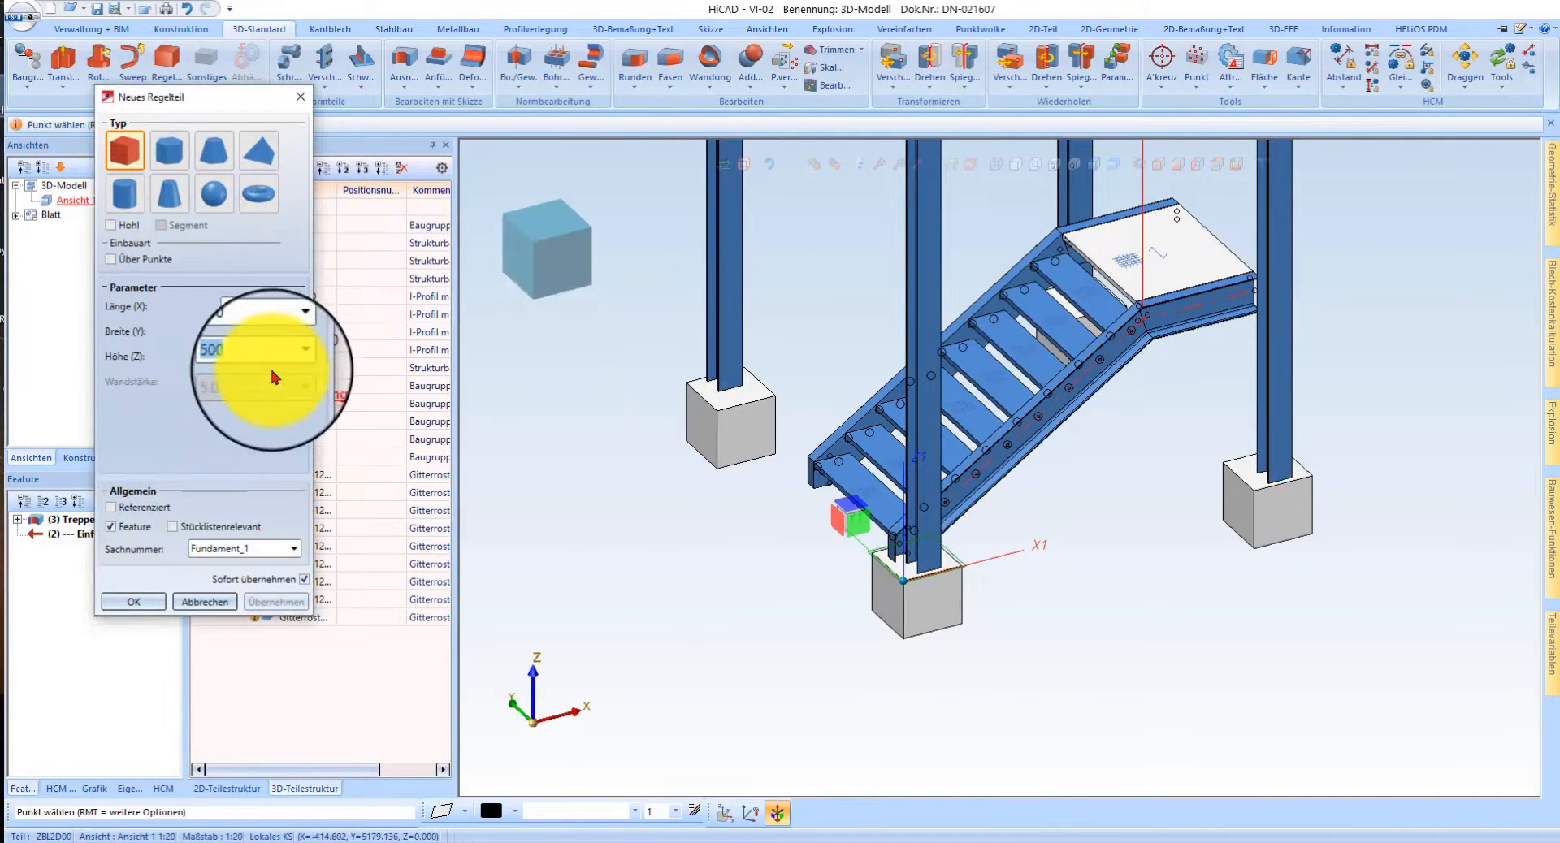
left_click(268, 332)
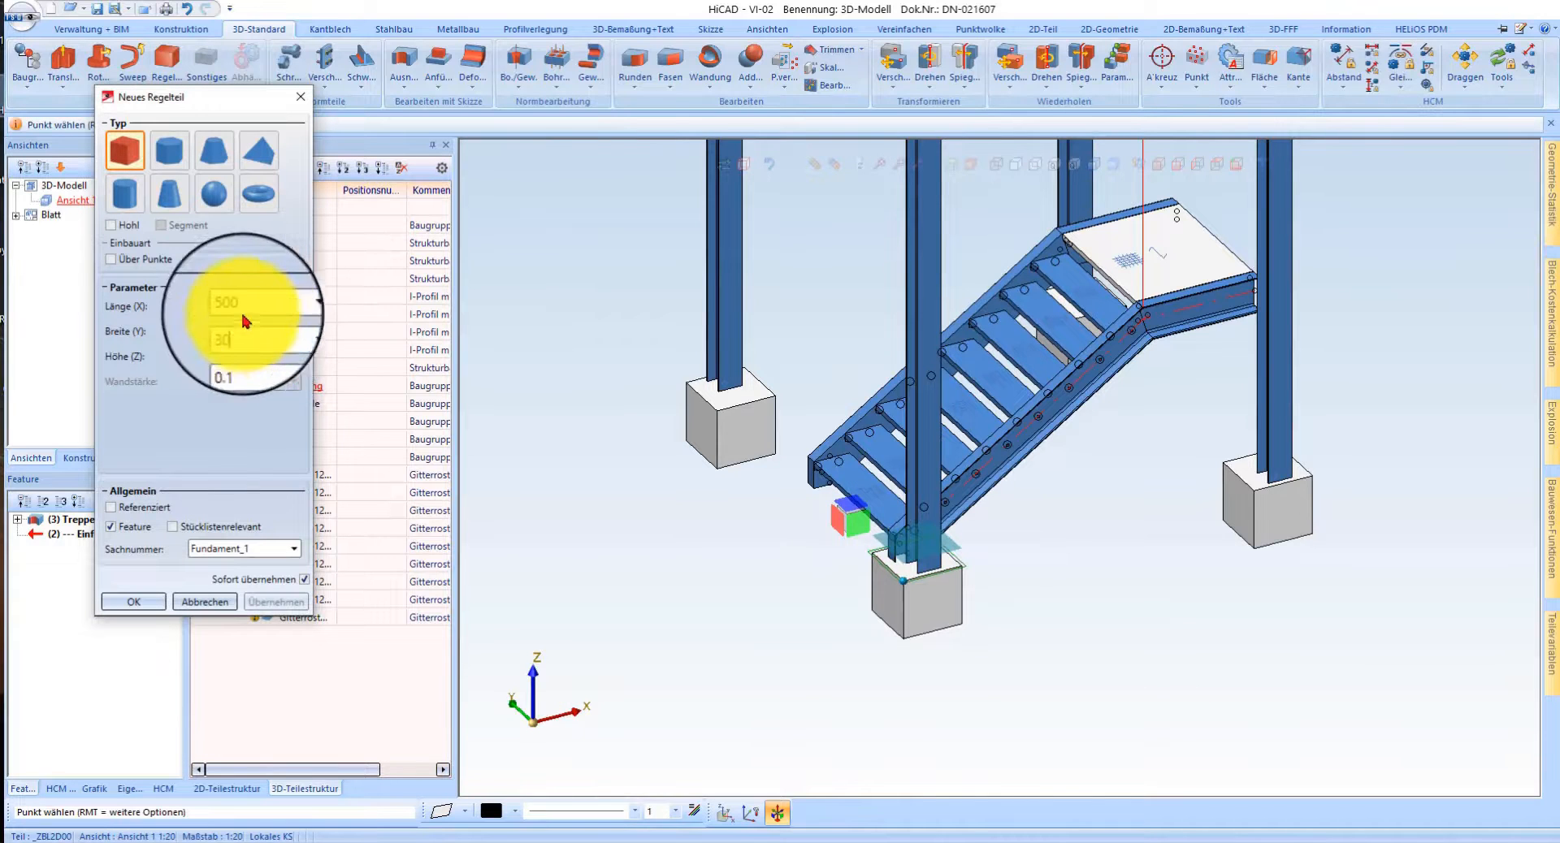
left_click(258, 307)
type("3000")
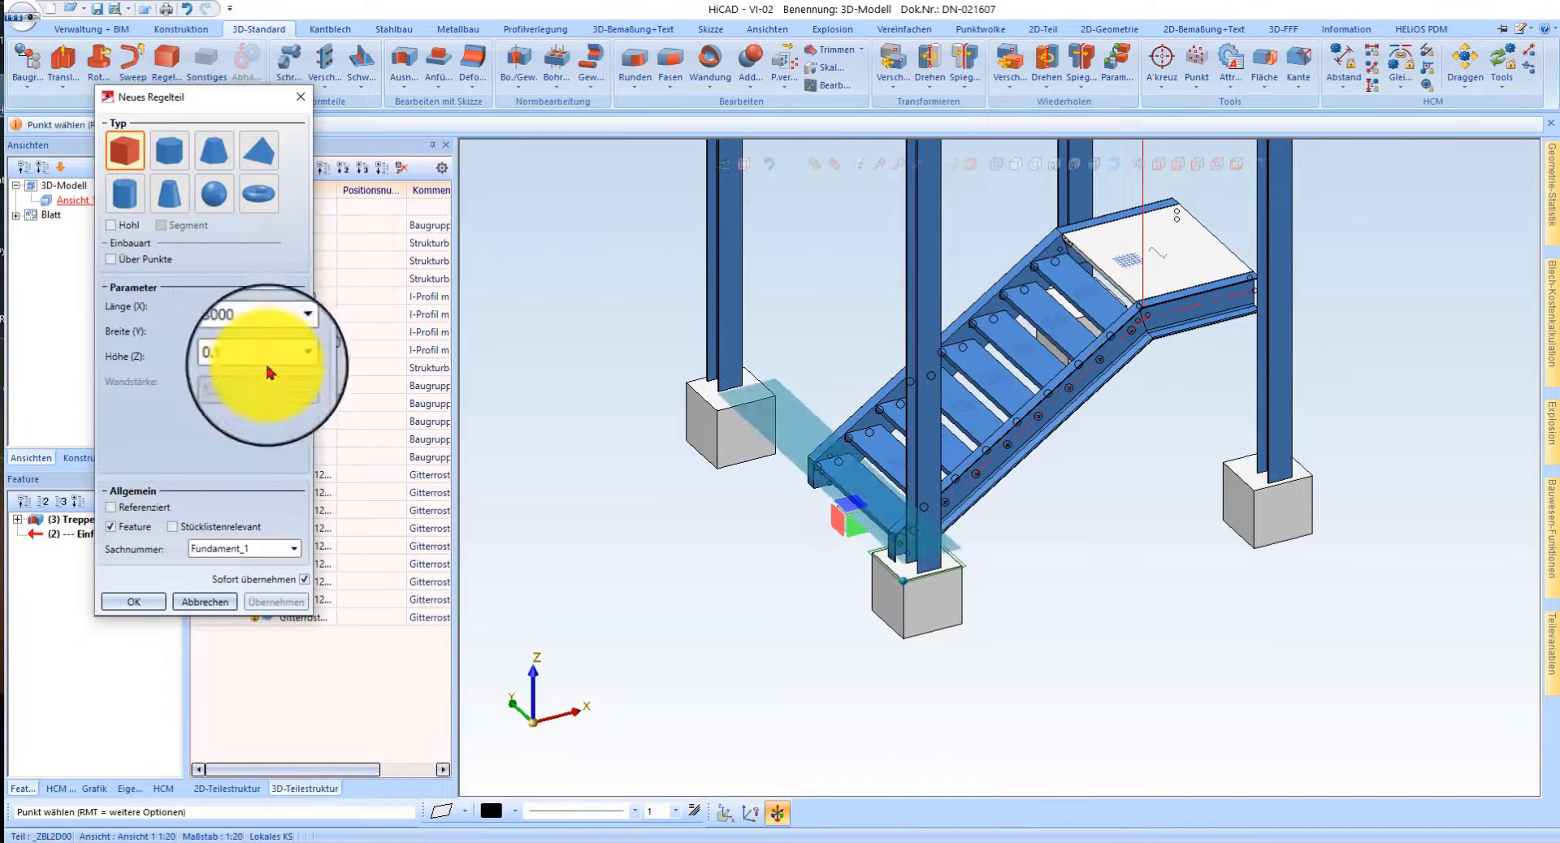
left_click(268, 551)
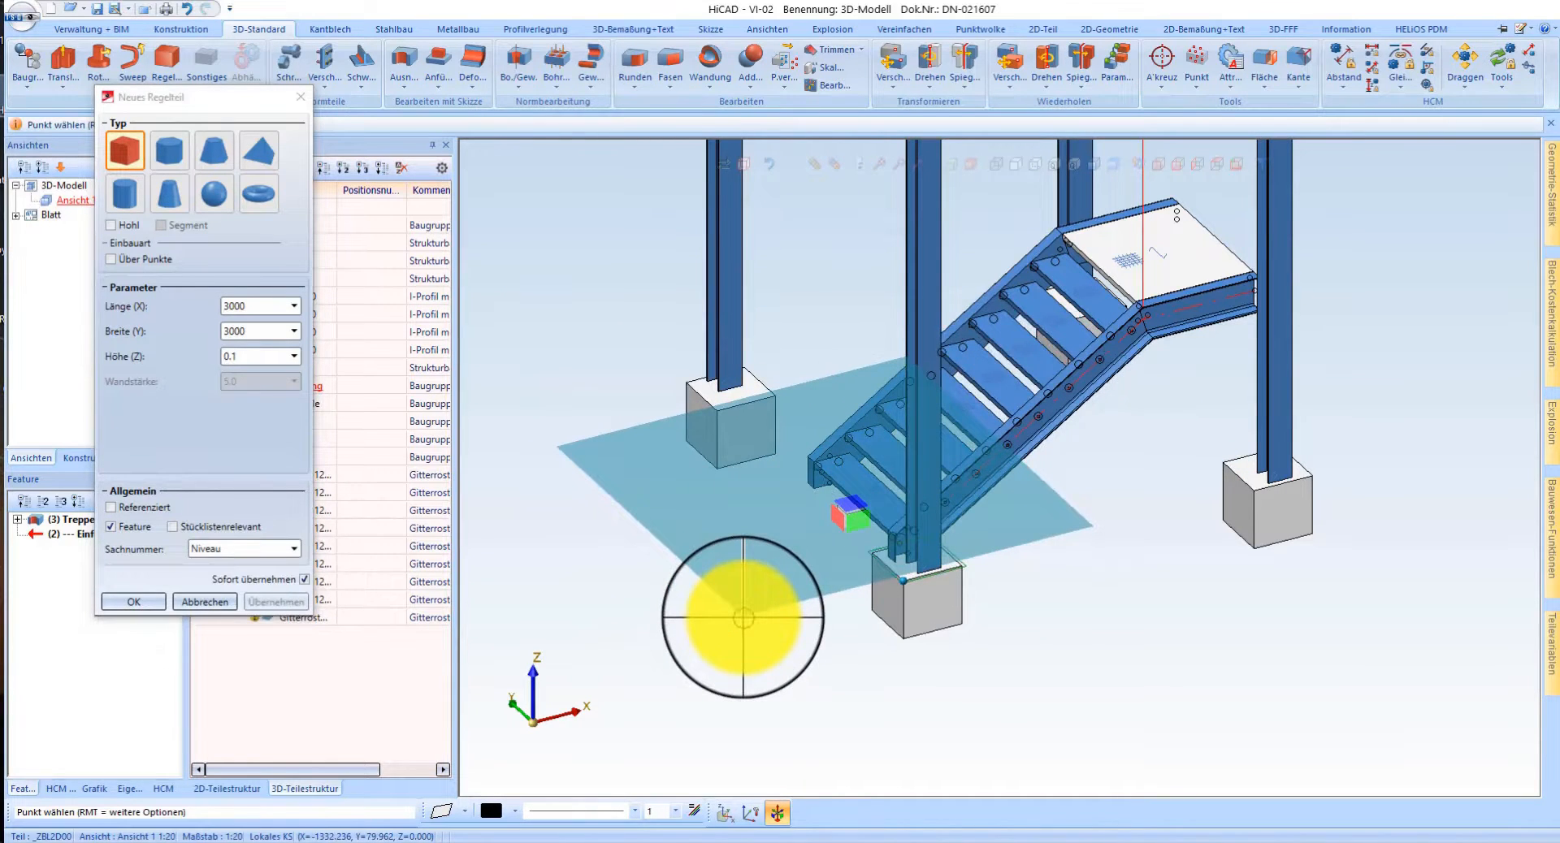
key("a")
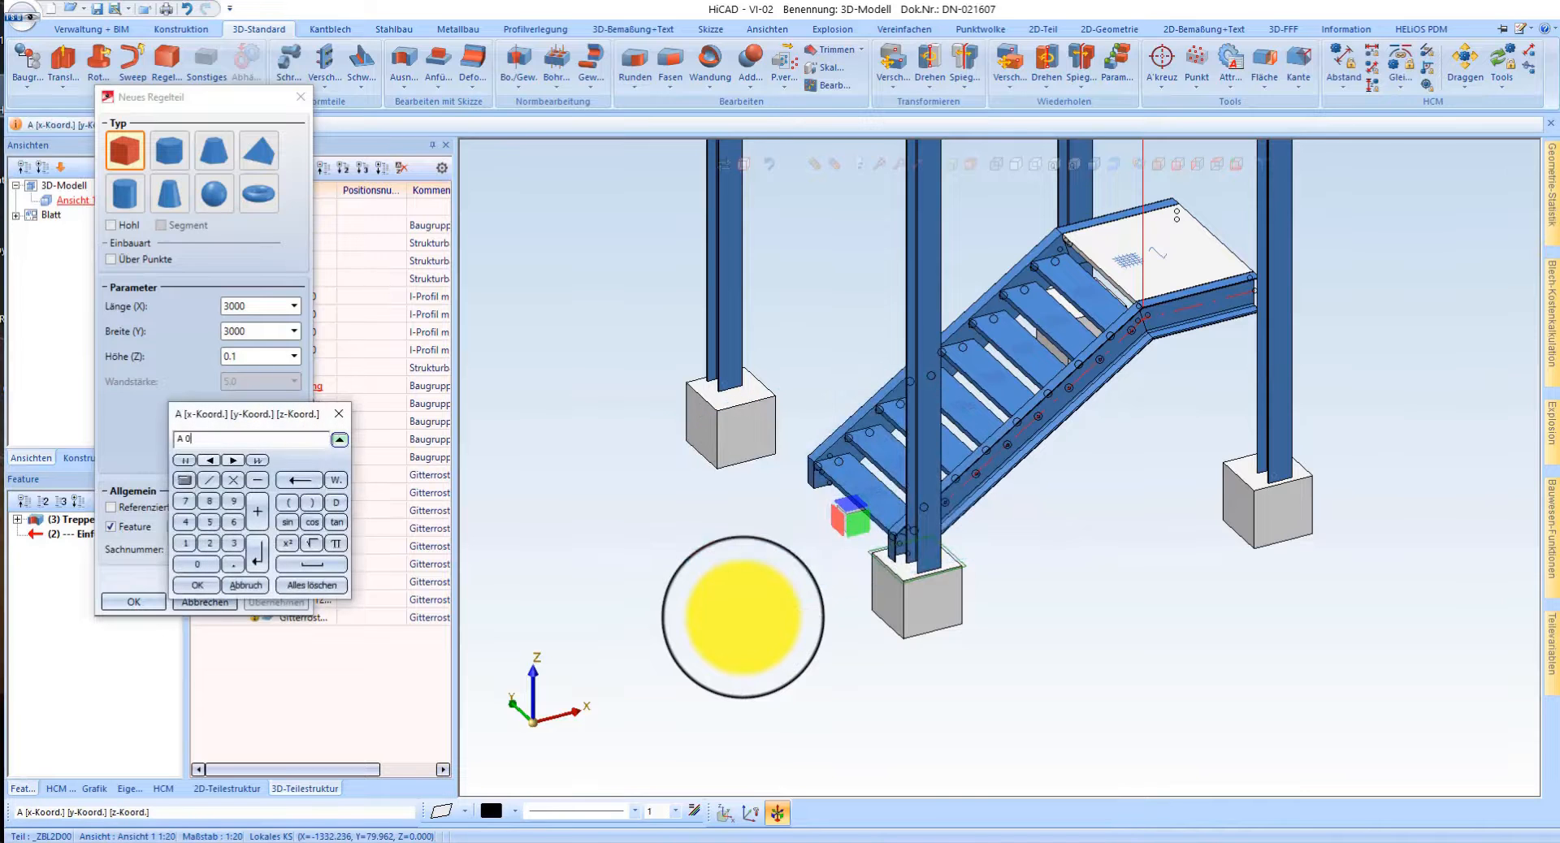
type("0 0 0")
key("Return")
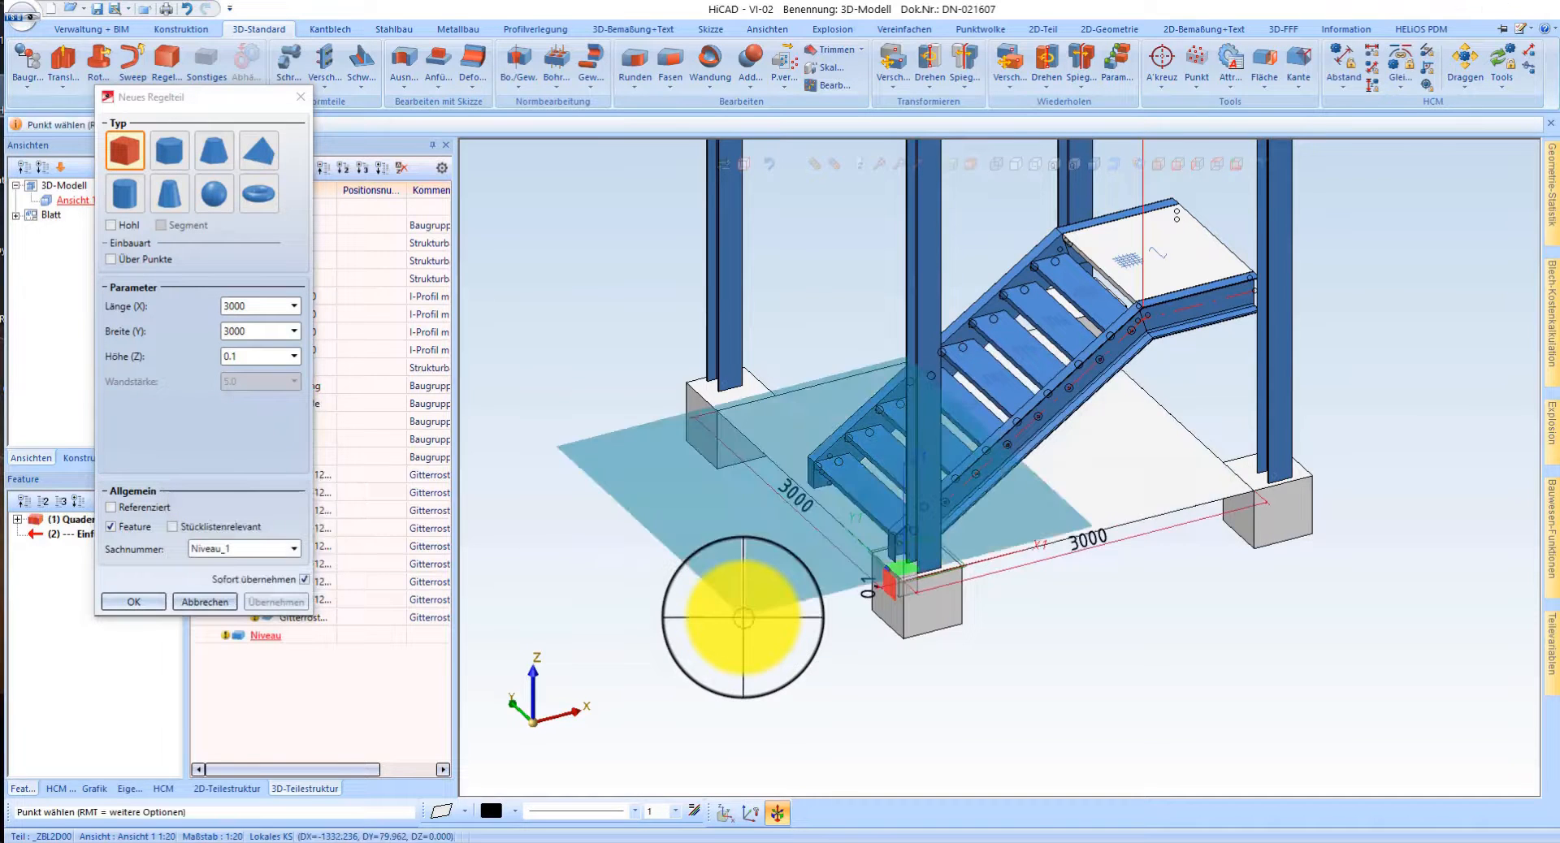
middle_click(1214, 638)
- Delete all processing planes so that the world coordinate system applies
scroll(882, 582, "up", 6)
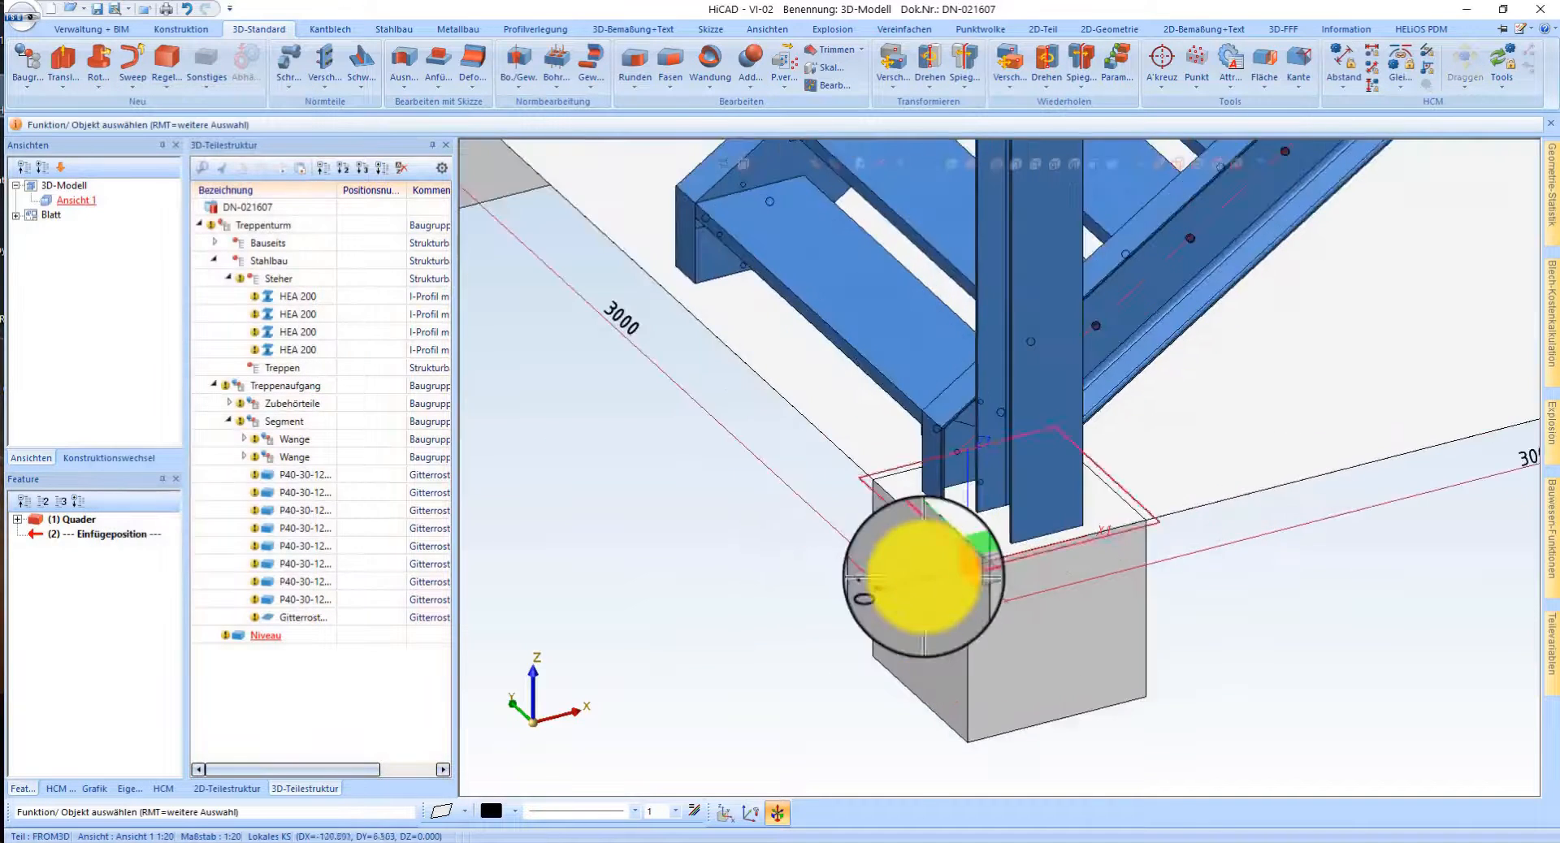
right_click(796, 342)
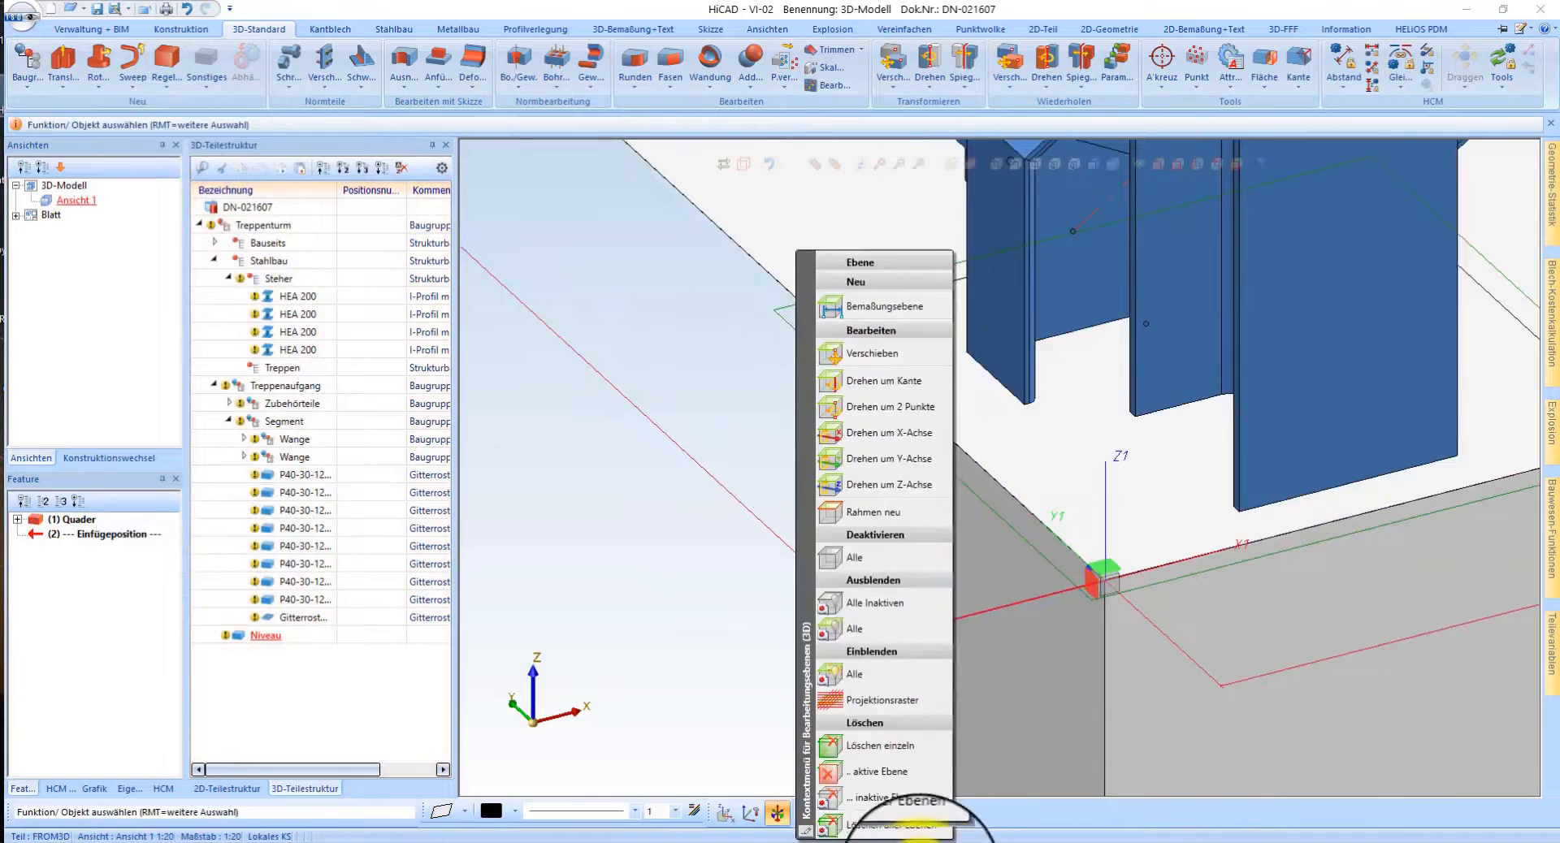
left_click(894, 827)
- Move the Niveau plate by its upper corner at the foundation to the absolute coordinates 0 0 0
right_click(829, 248)
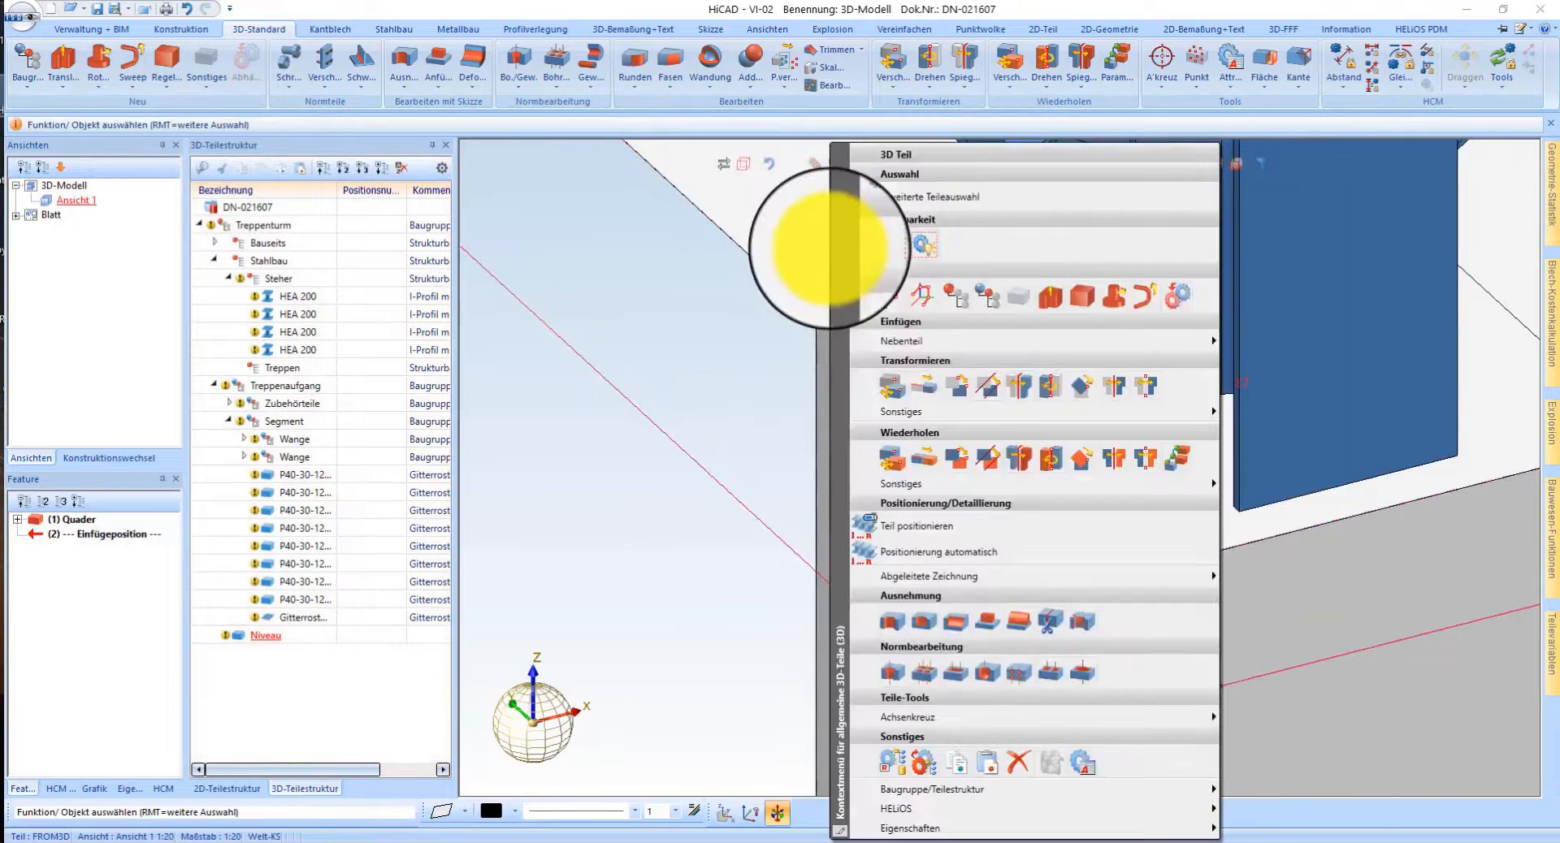
left_click(887, 387)
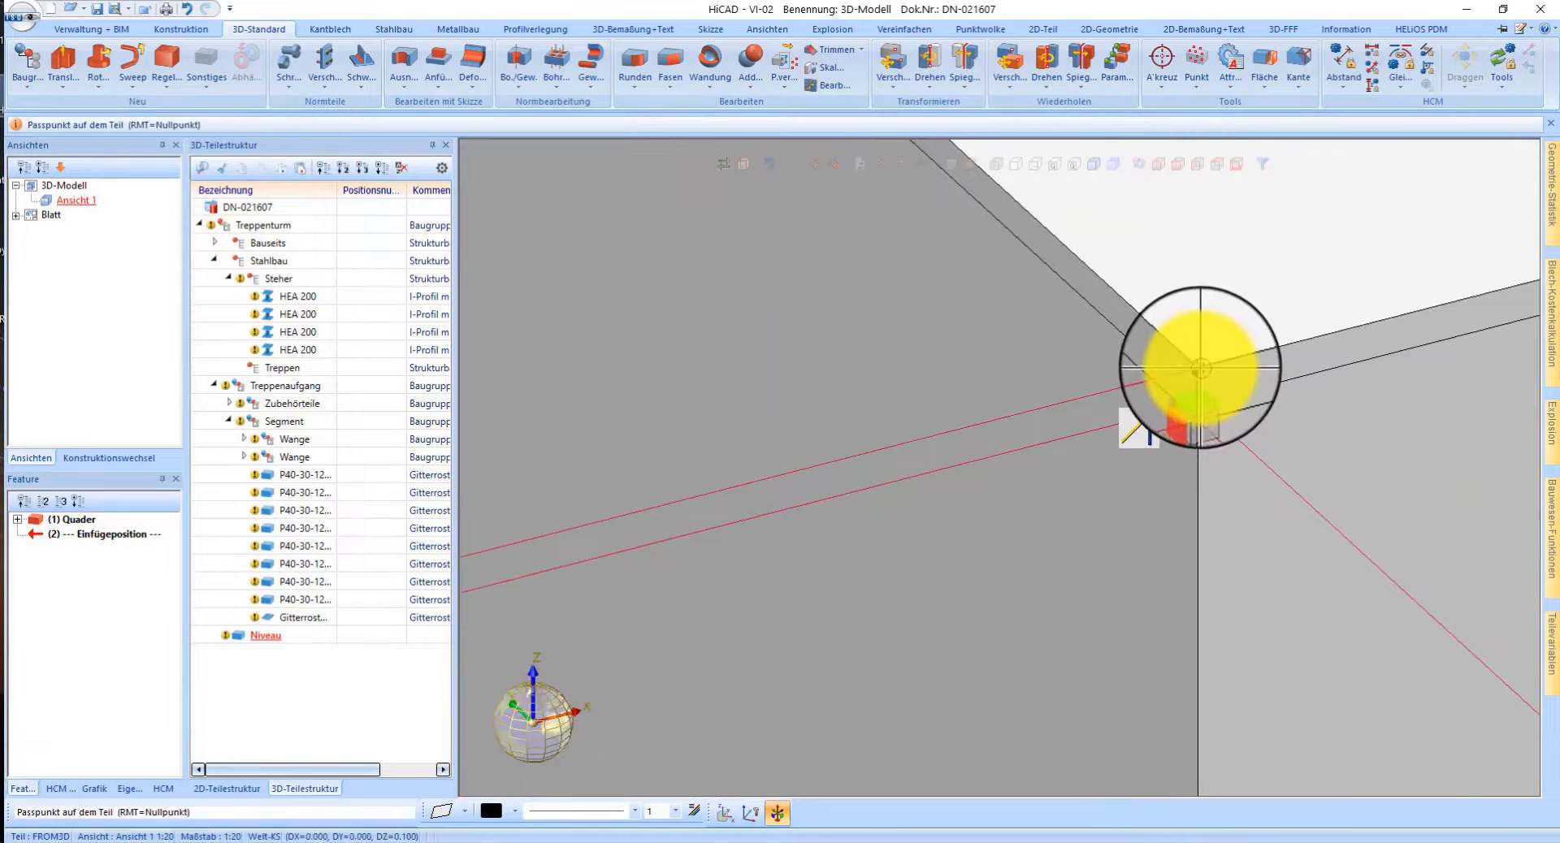
left_click(1200, 368)
type("a0")
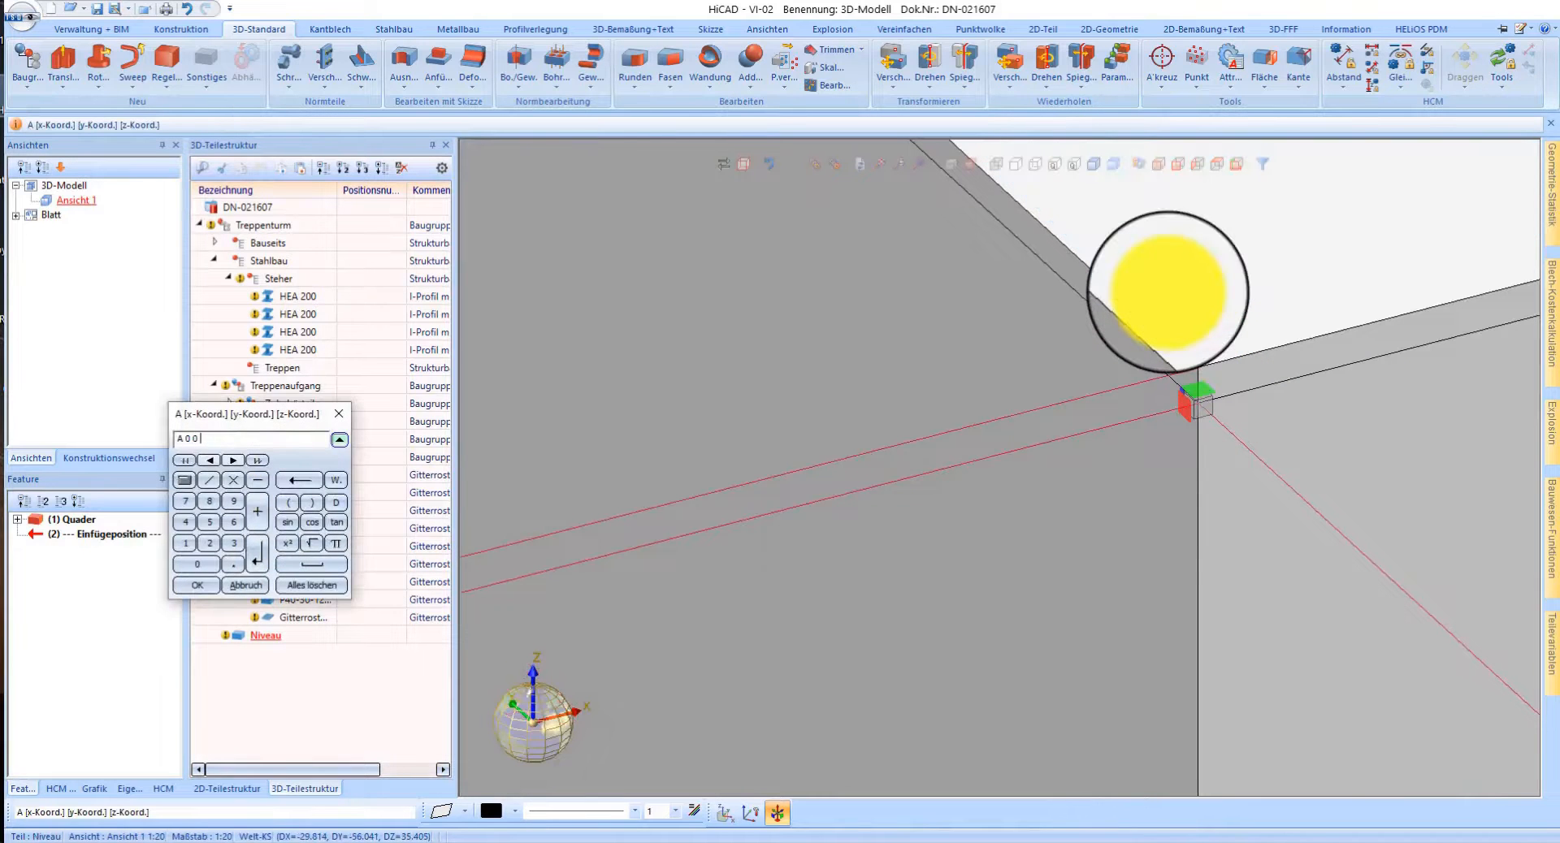
type(" 0 0")
key("Return")
scroll(910, 620, "down", 5)
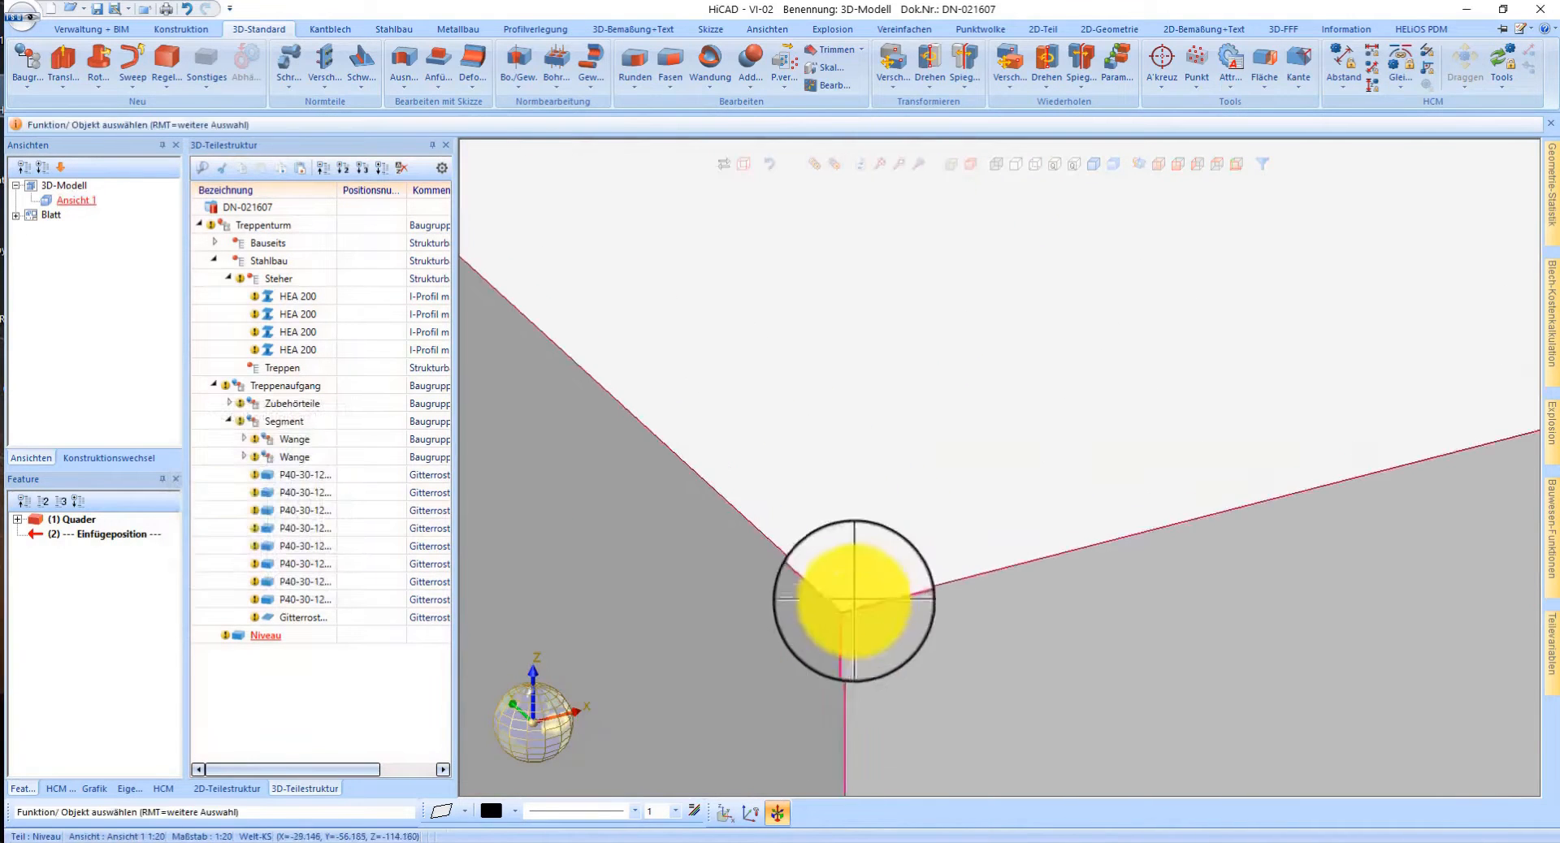
- Set the width of the Niveau plate to 3200 through its parameter dimension
mouse_move(981, 474)
middle_mouse_down()
mouse_move(1030, 443)
mouse_move(1029, 405)
mouse_move(979, 476)
mouse_move(1000, 467)
middle_mouse_up()
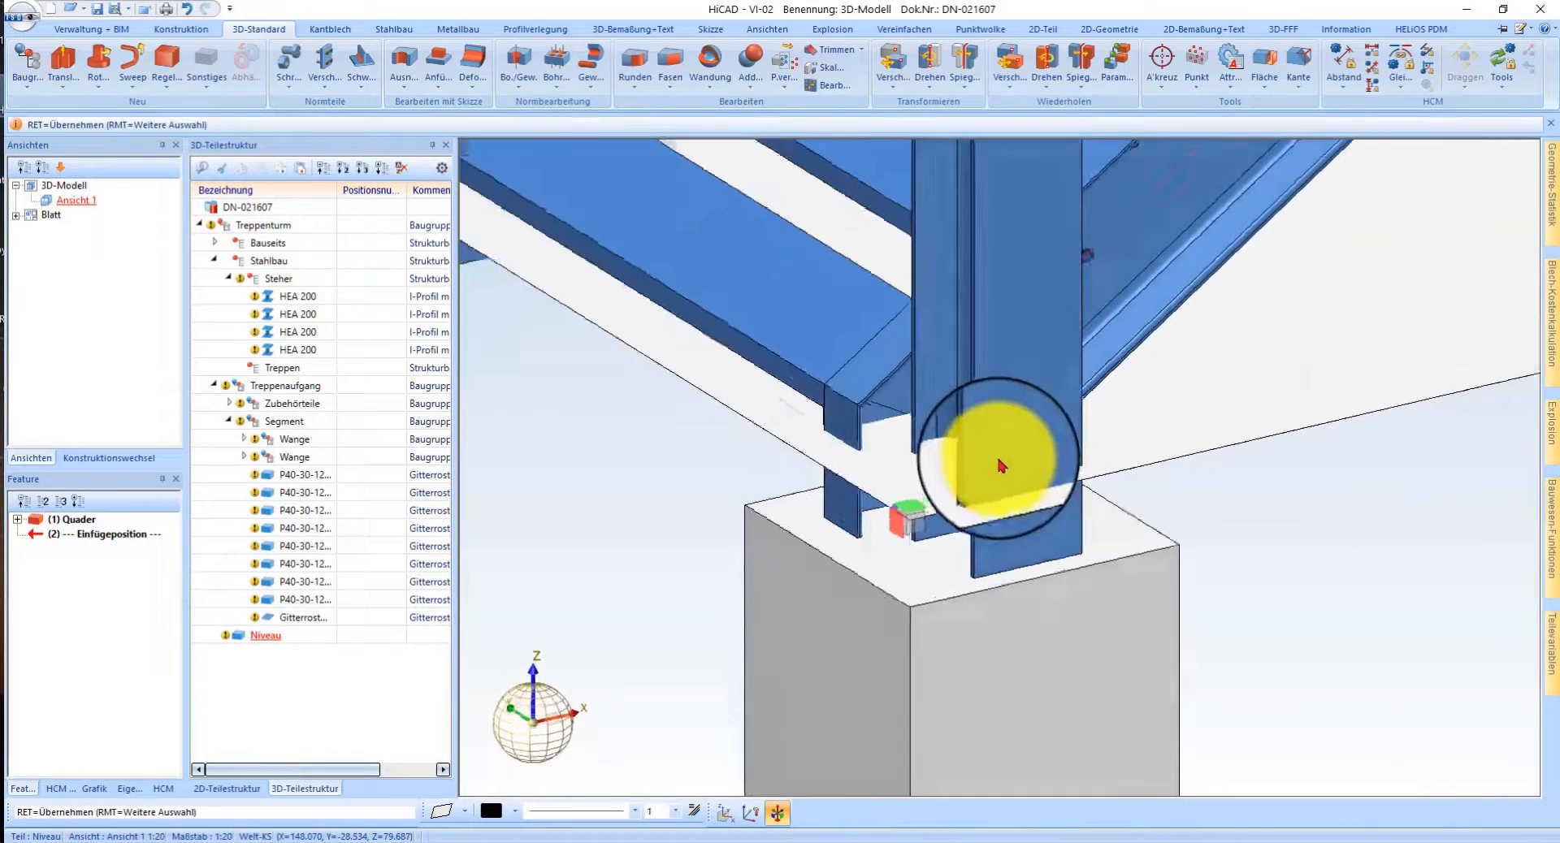
scroll(1000, 468, "down", 5)
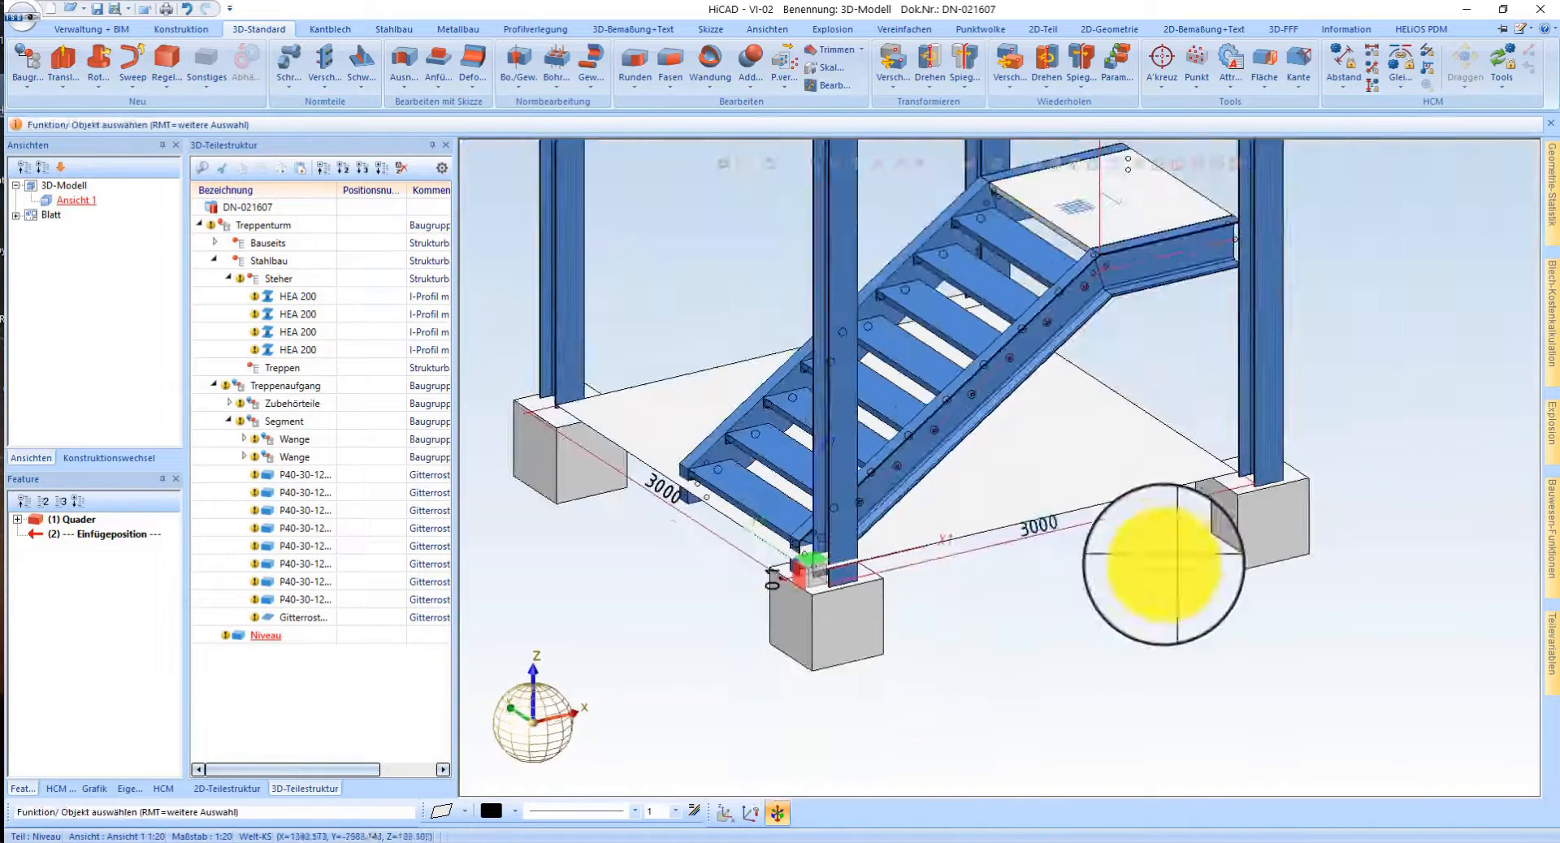
double_click(669, 502)
type("3200")
key("Return")
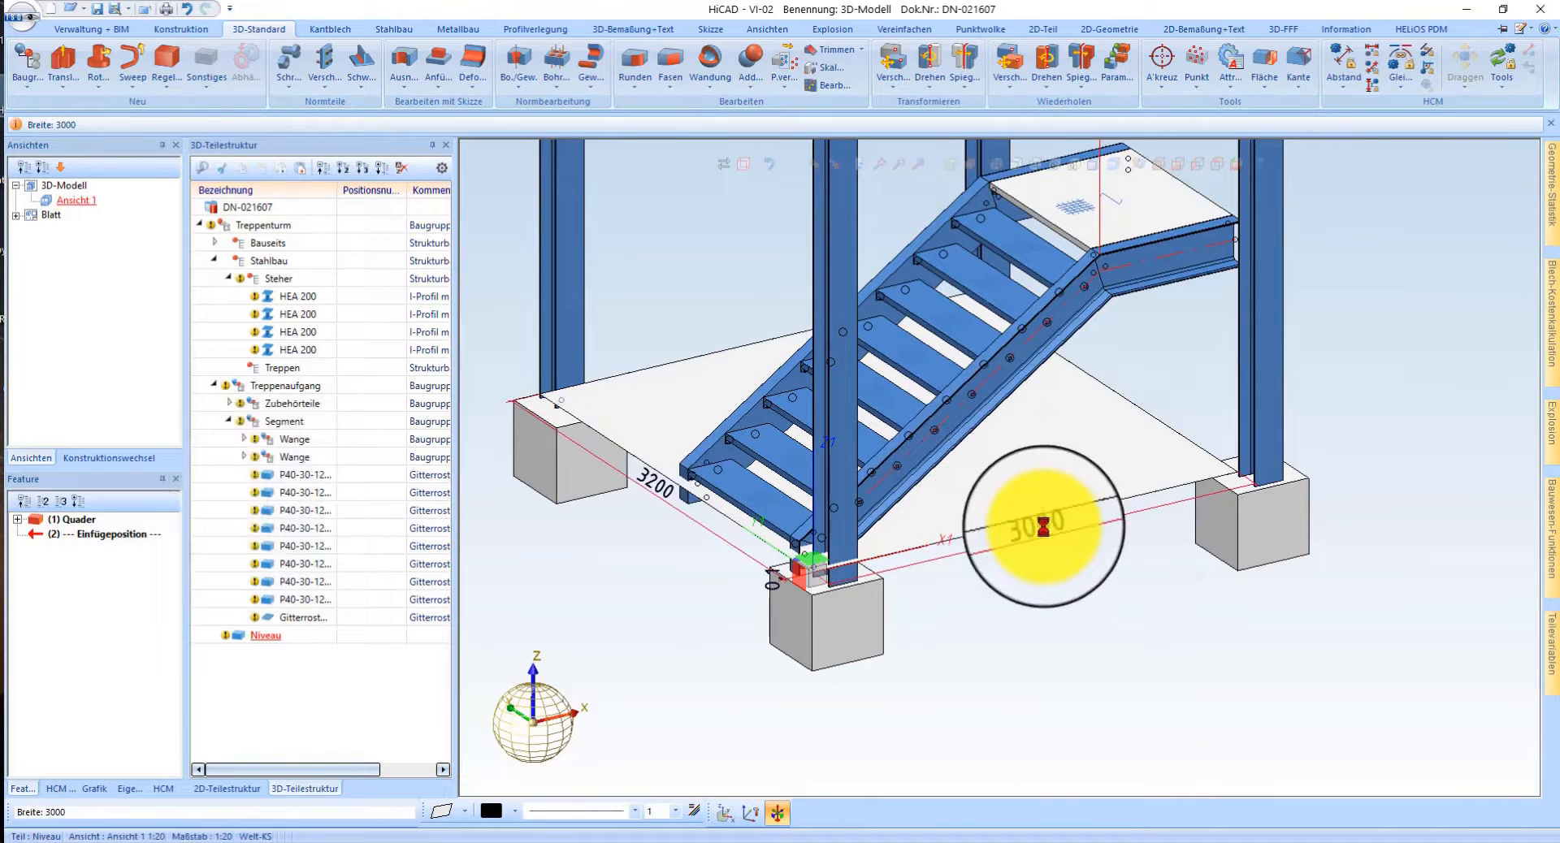
- Set both the length and the width of the Niveau plate to 3500 through its parameter dimensions
double_click(1039, 543)
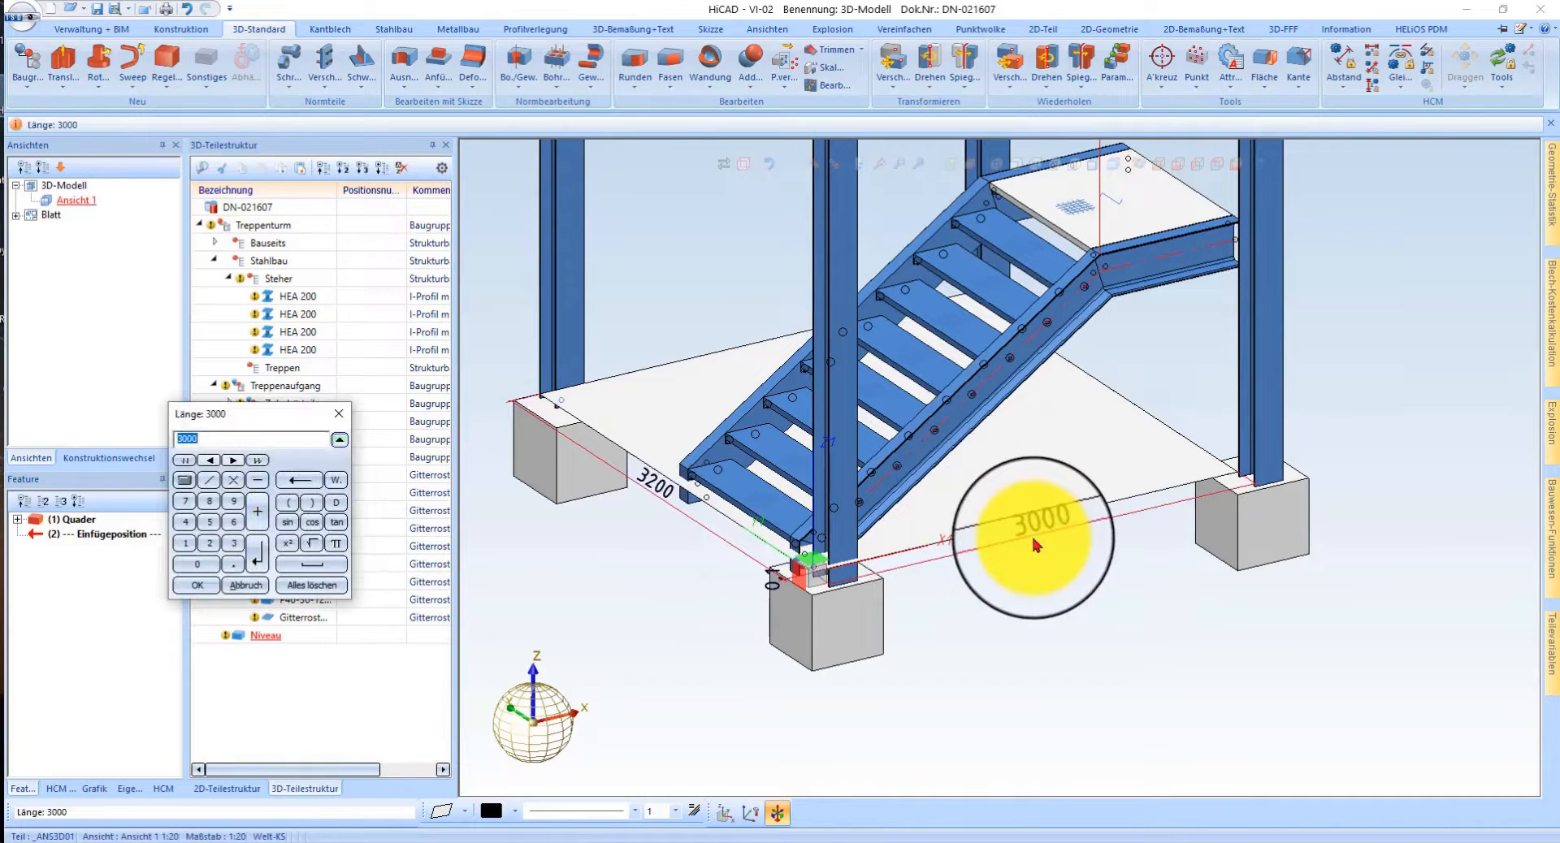
type("3500")
key("Return")
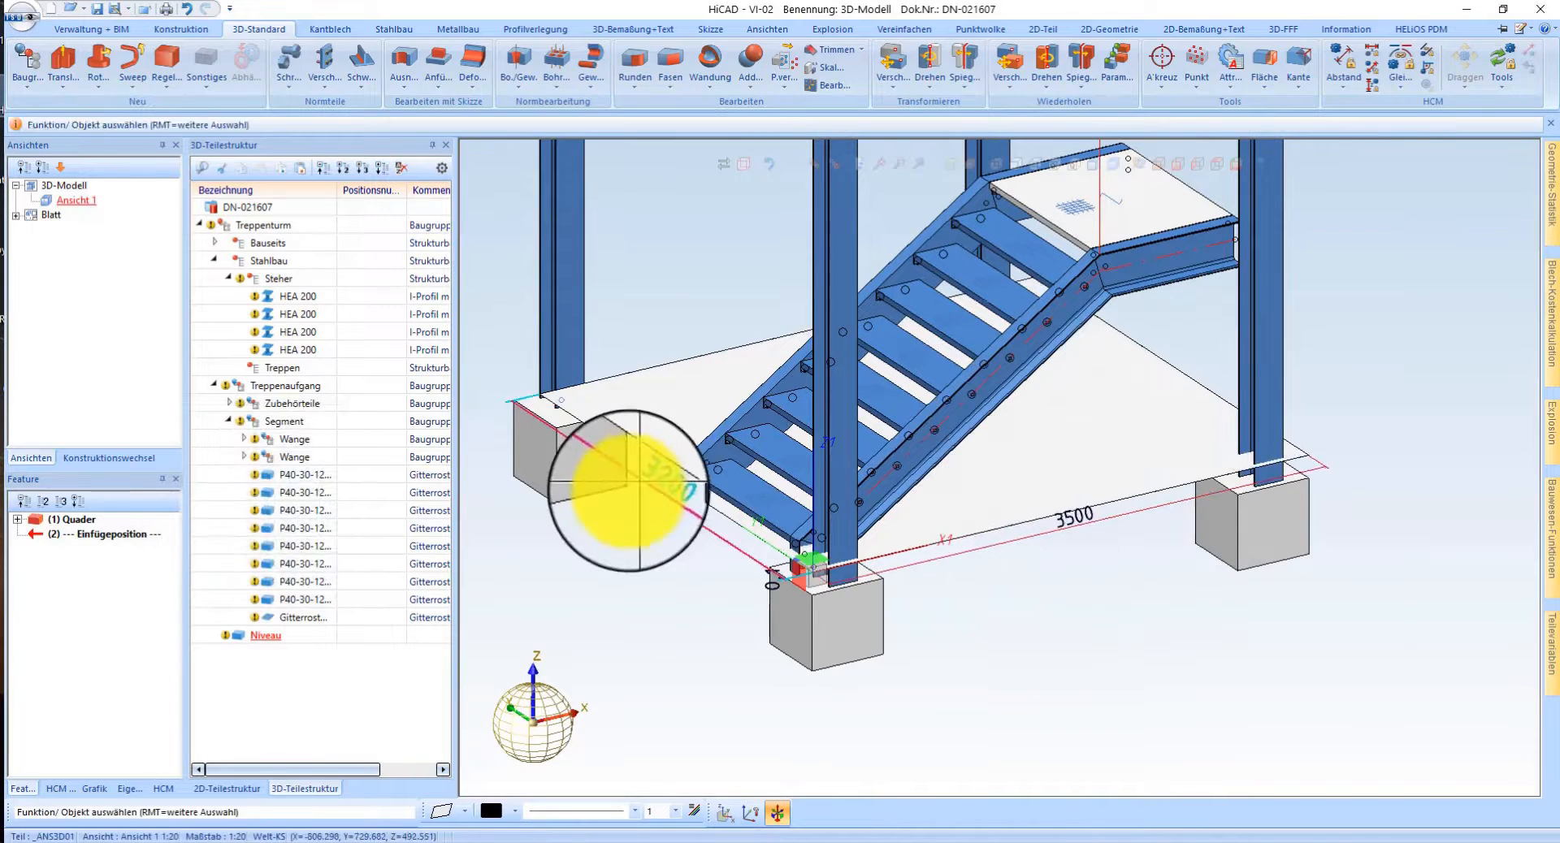
double_click(644, 491)
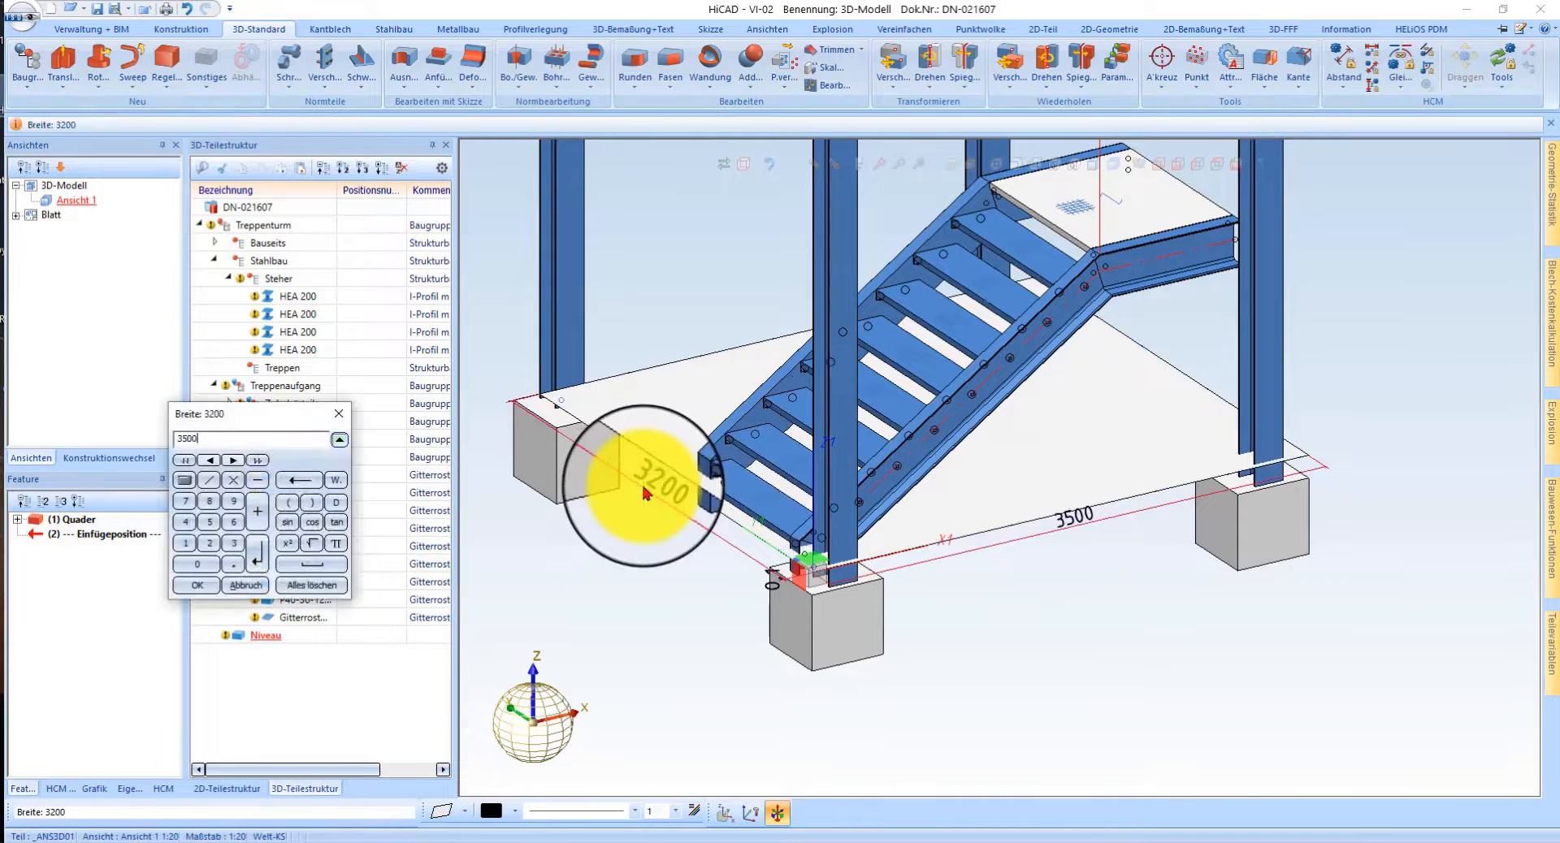
type("3500")
key("Return")
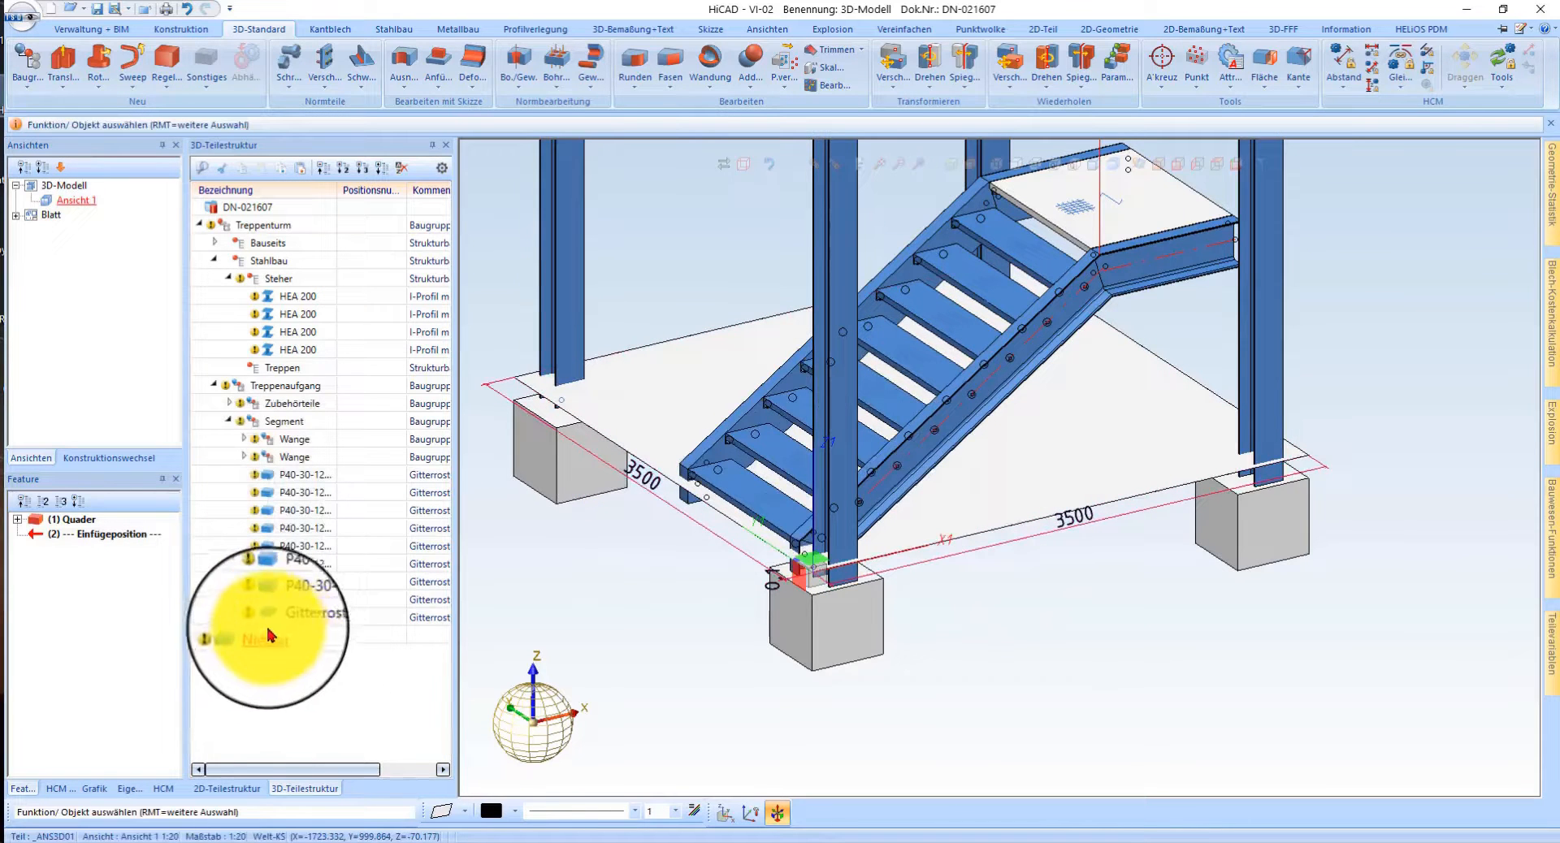
- Move the Niveau part into the Bauseits structure group and make it transparent (Schicht 40)
left_click(265, 638)
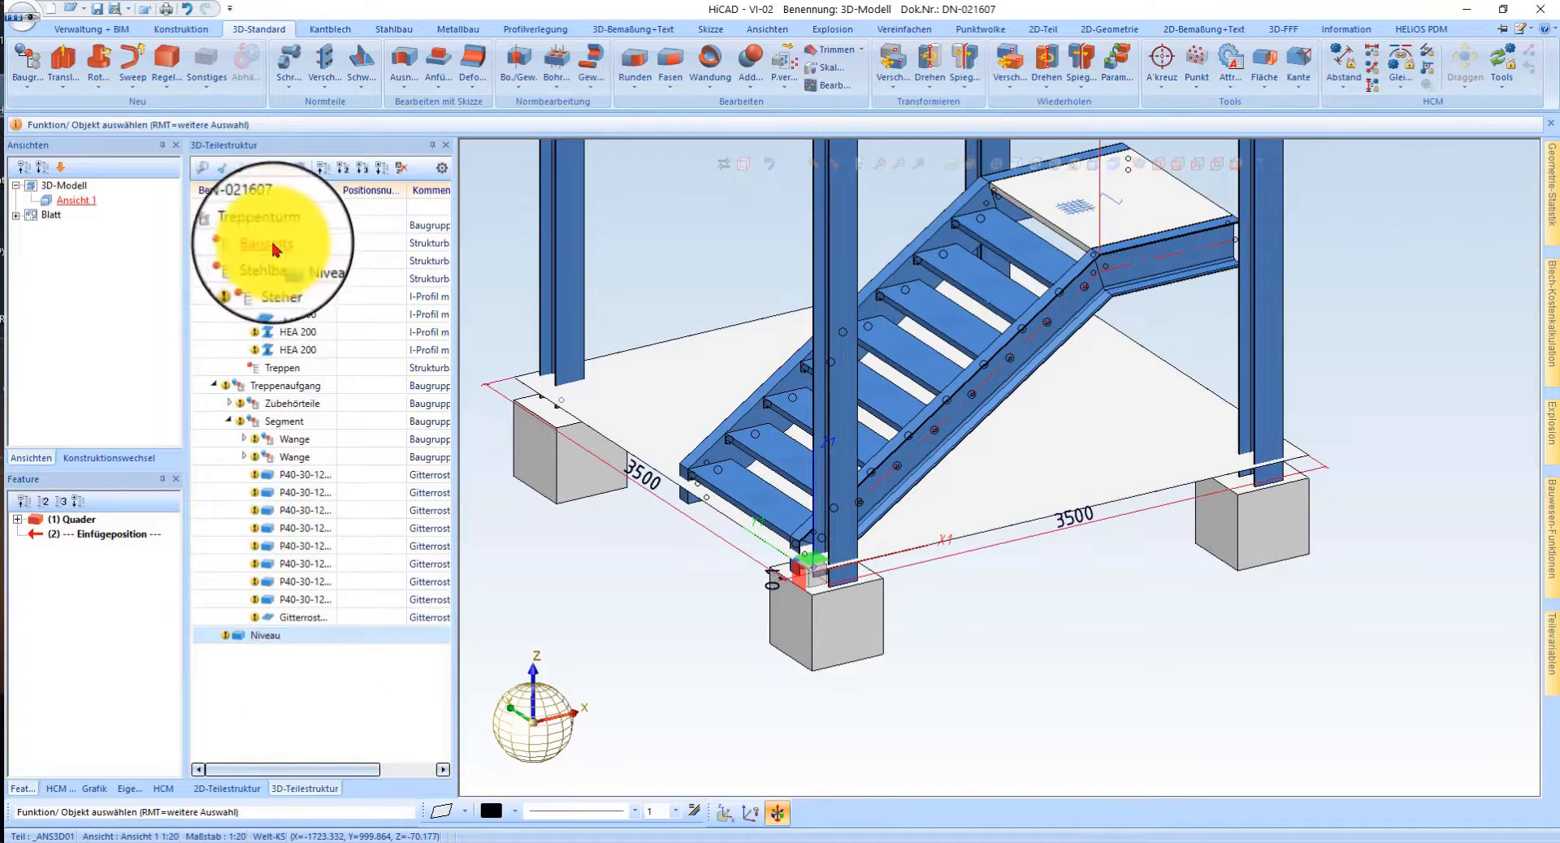
left_click_drag(274, 250, 275, 249)
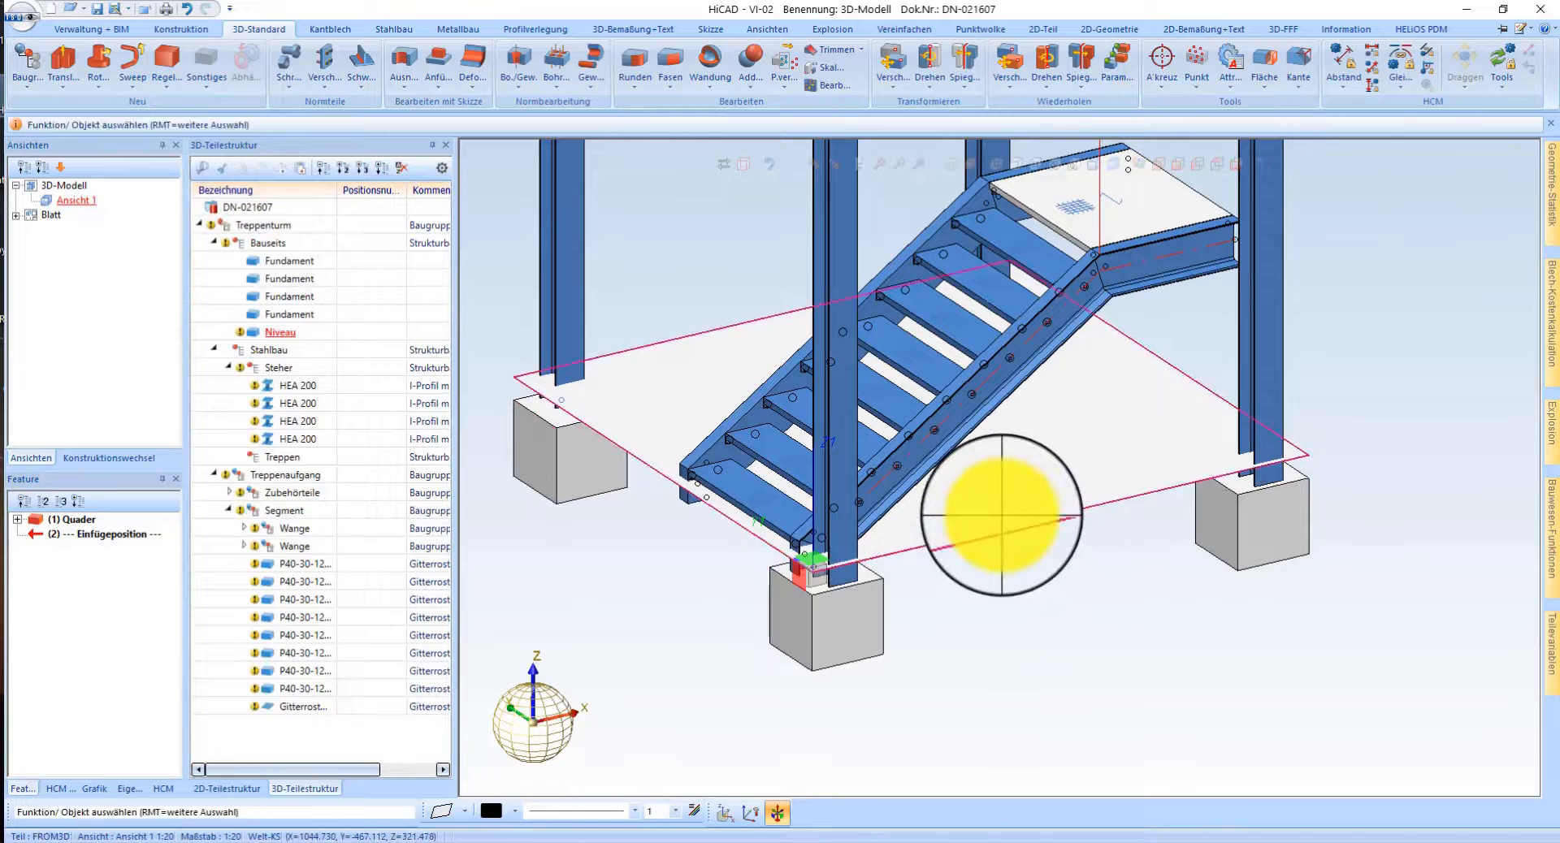
right_click(1002, 515)
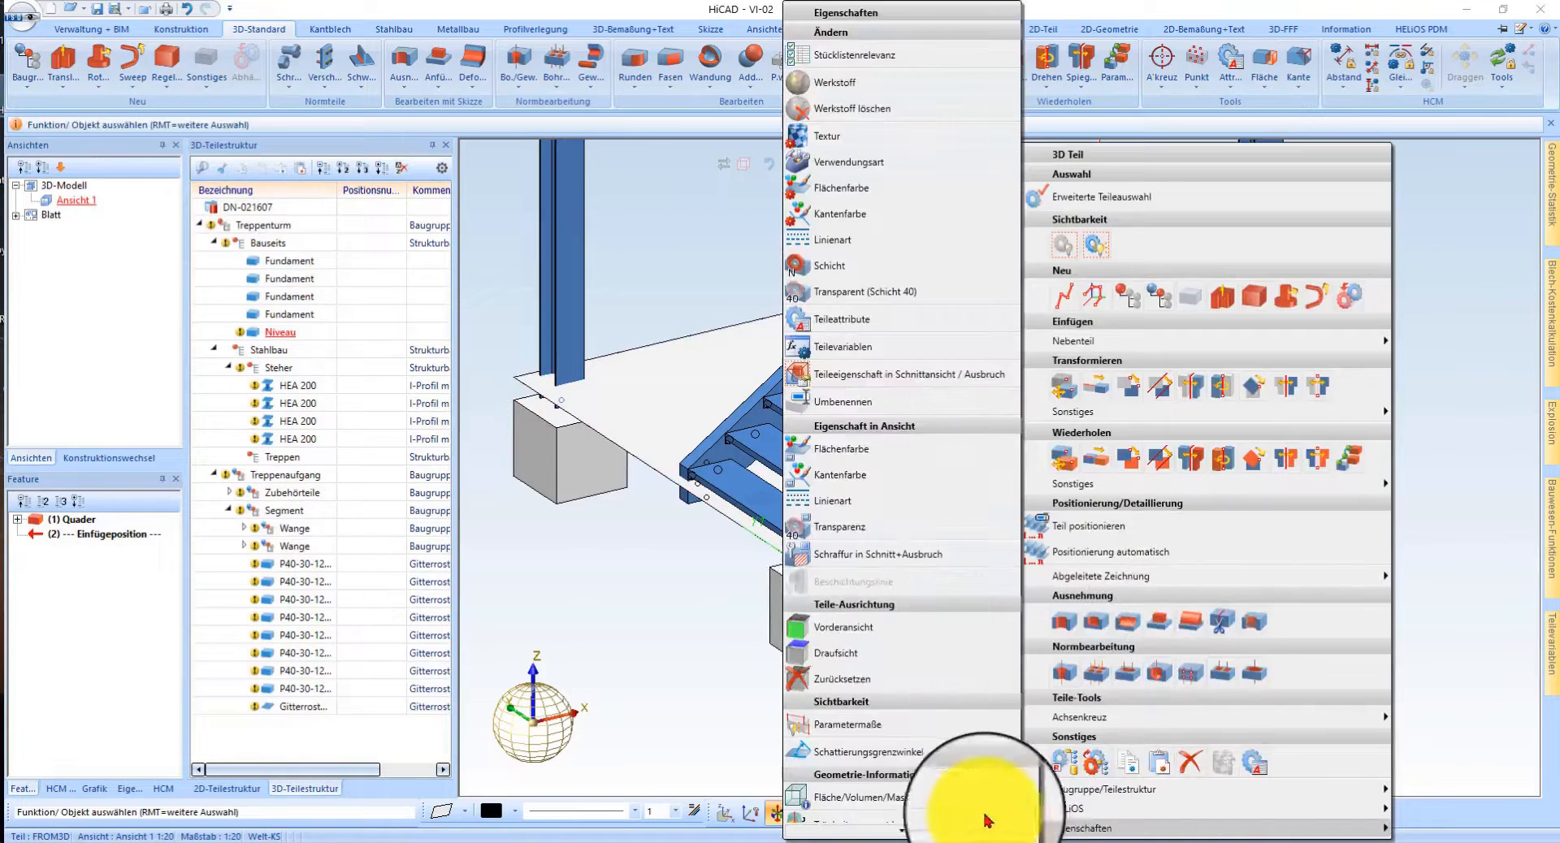
mouse_move(1073, 835)
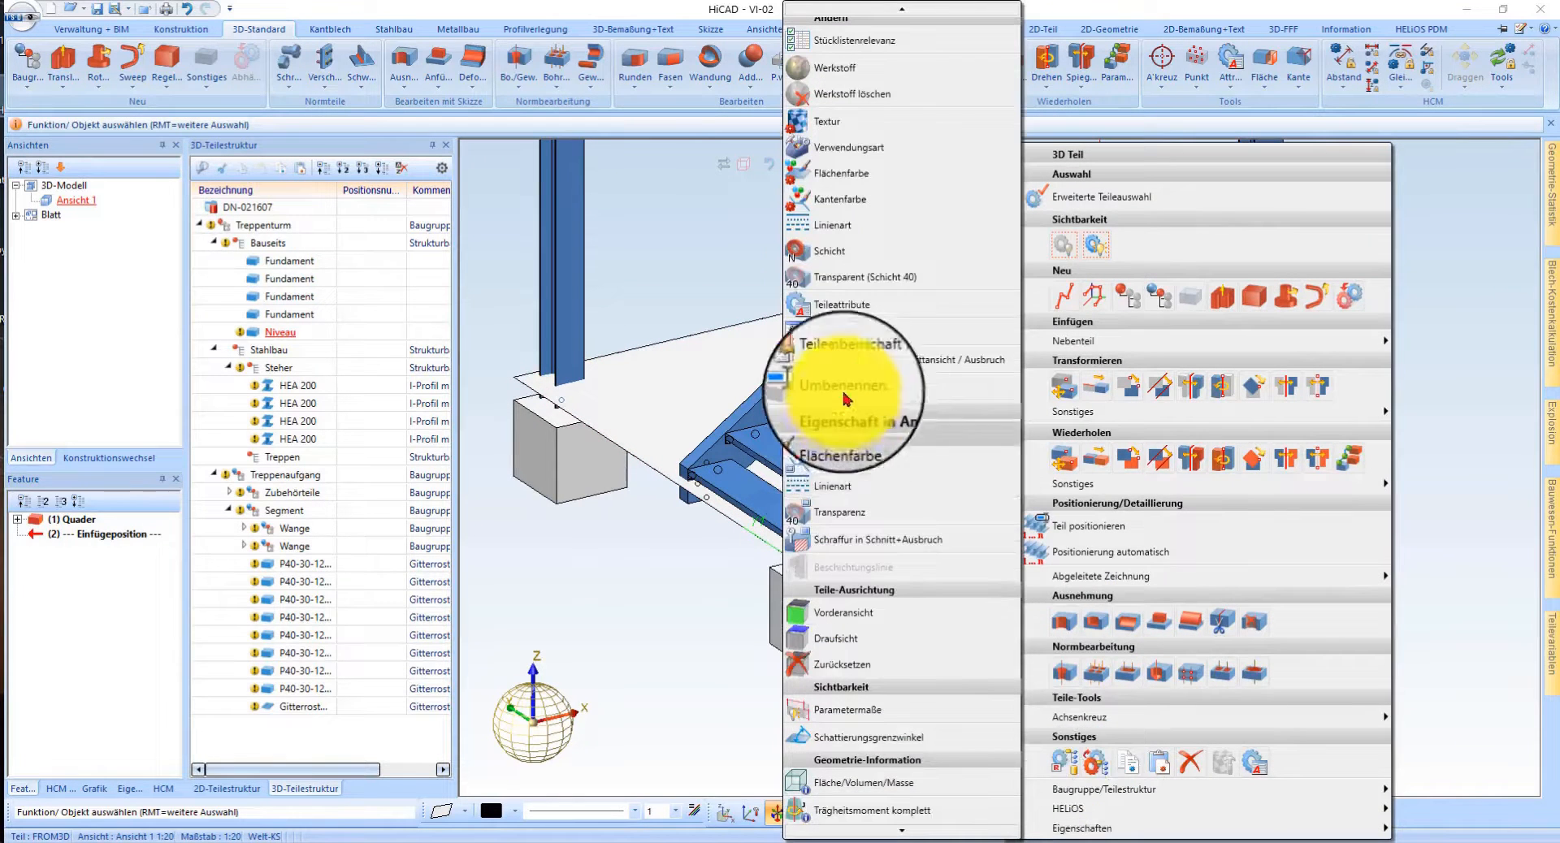
left_click(853, 280)
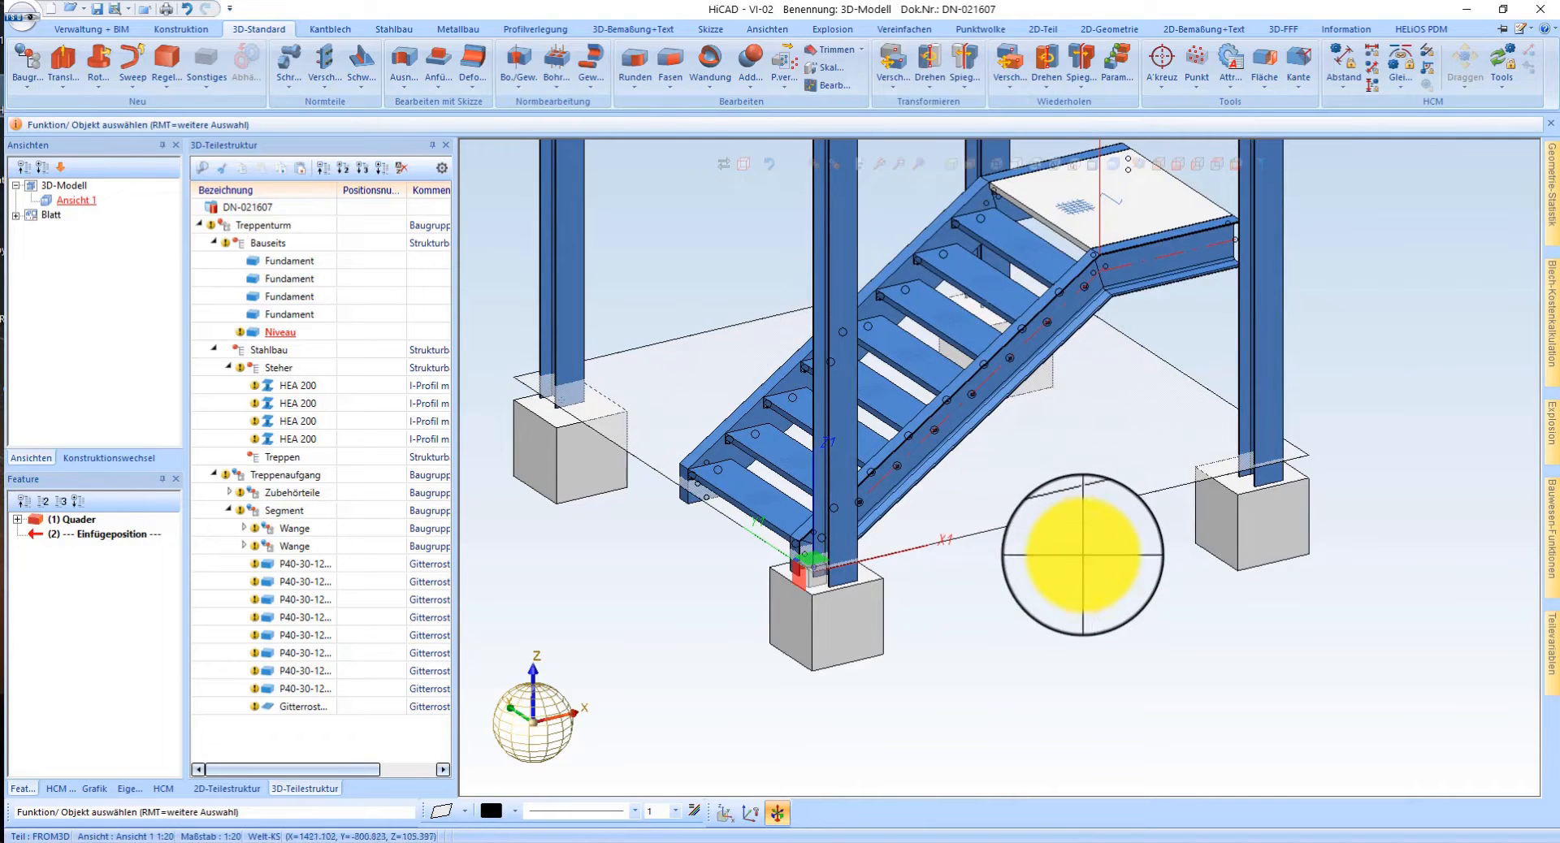
- Copy the Niveau plate once by 1000 upwards along the vertical edge of the HEA 200 column
right_click(1028, 455)
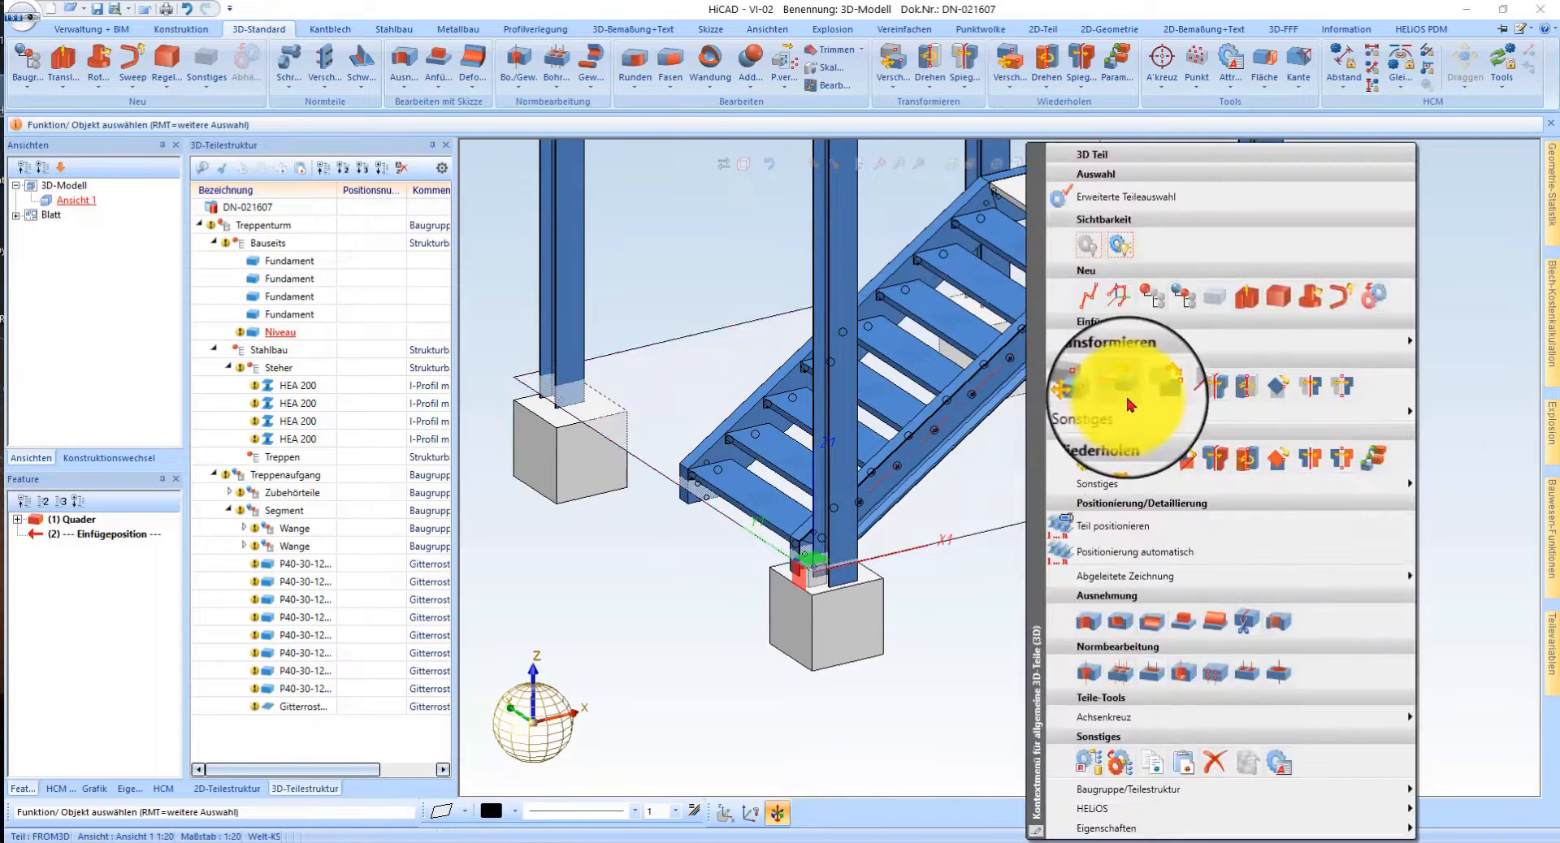
left_click(1132, 462)
left_click(1191, 661)
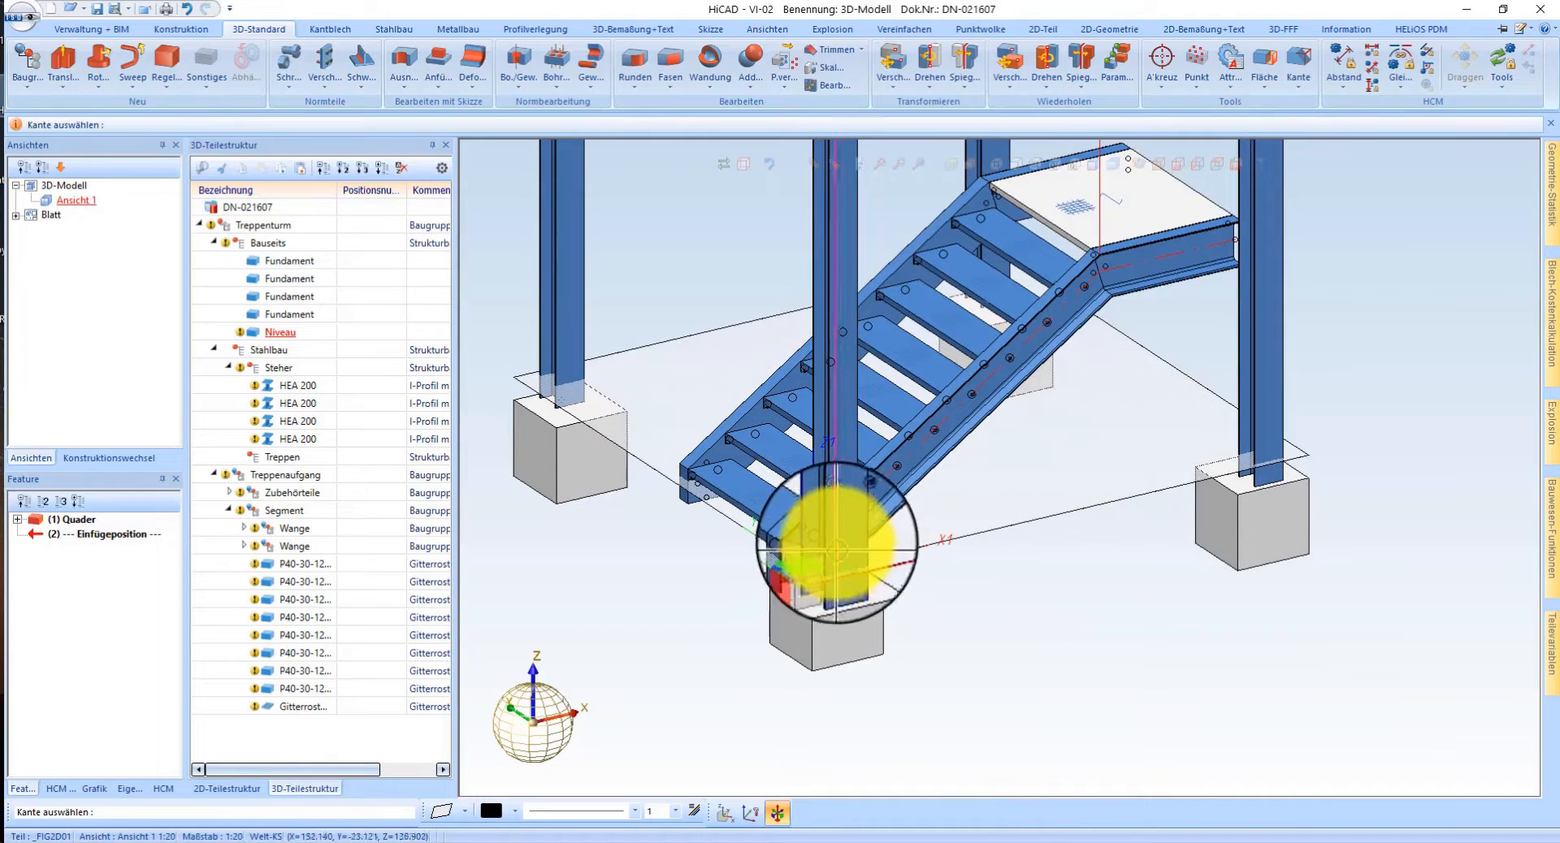
left_click(833, 545)
type("1000")
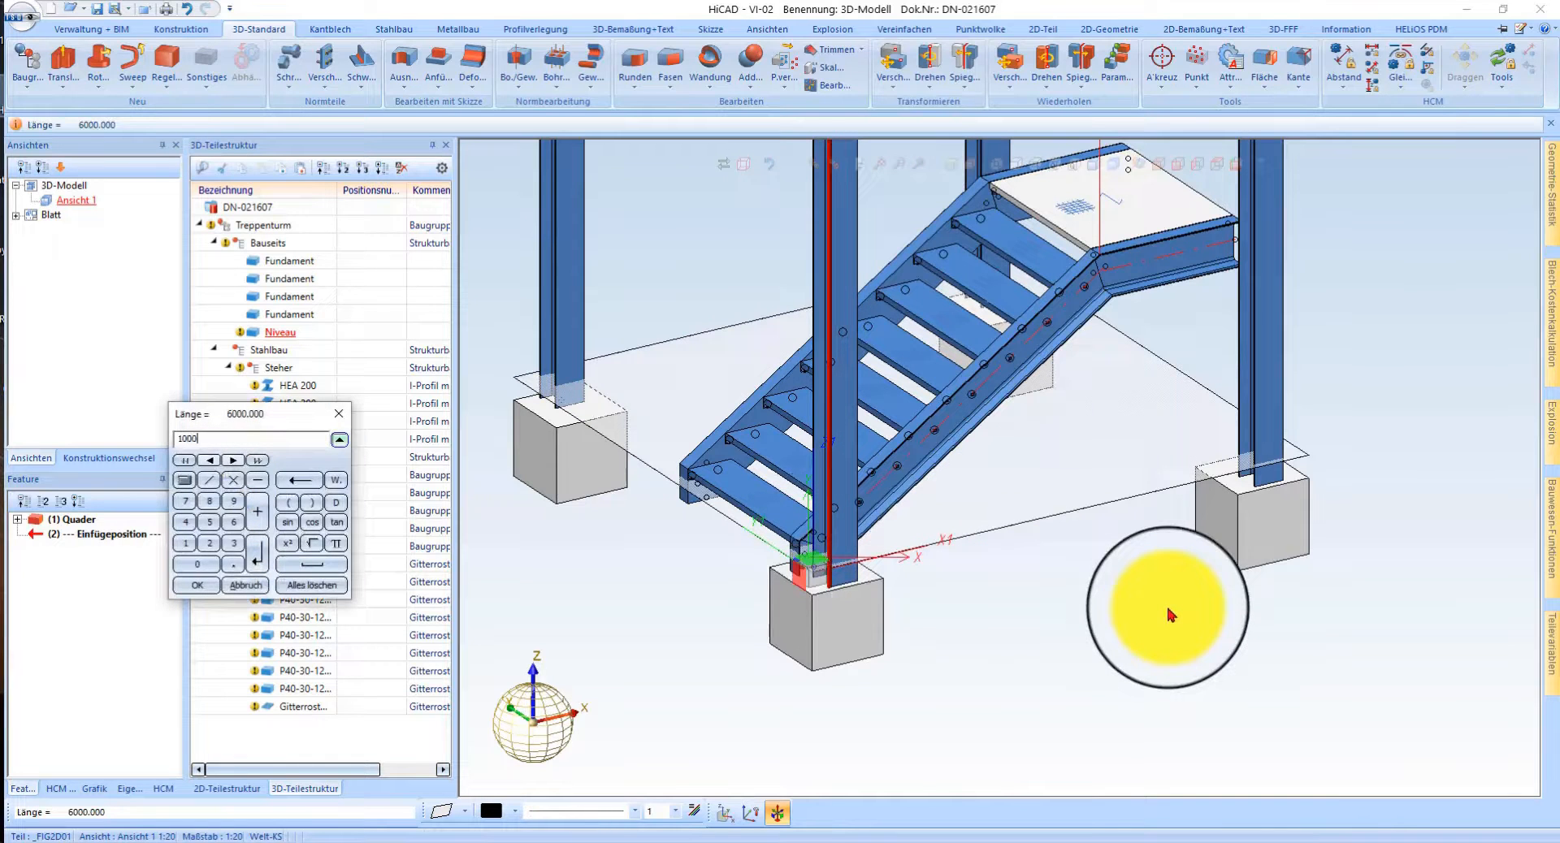
key("Return")
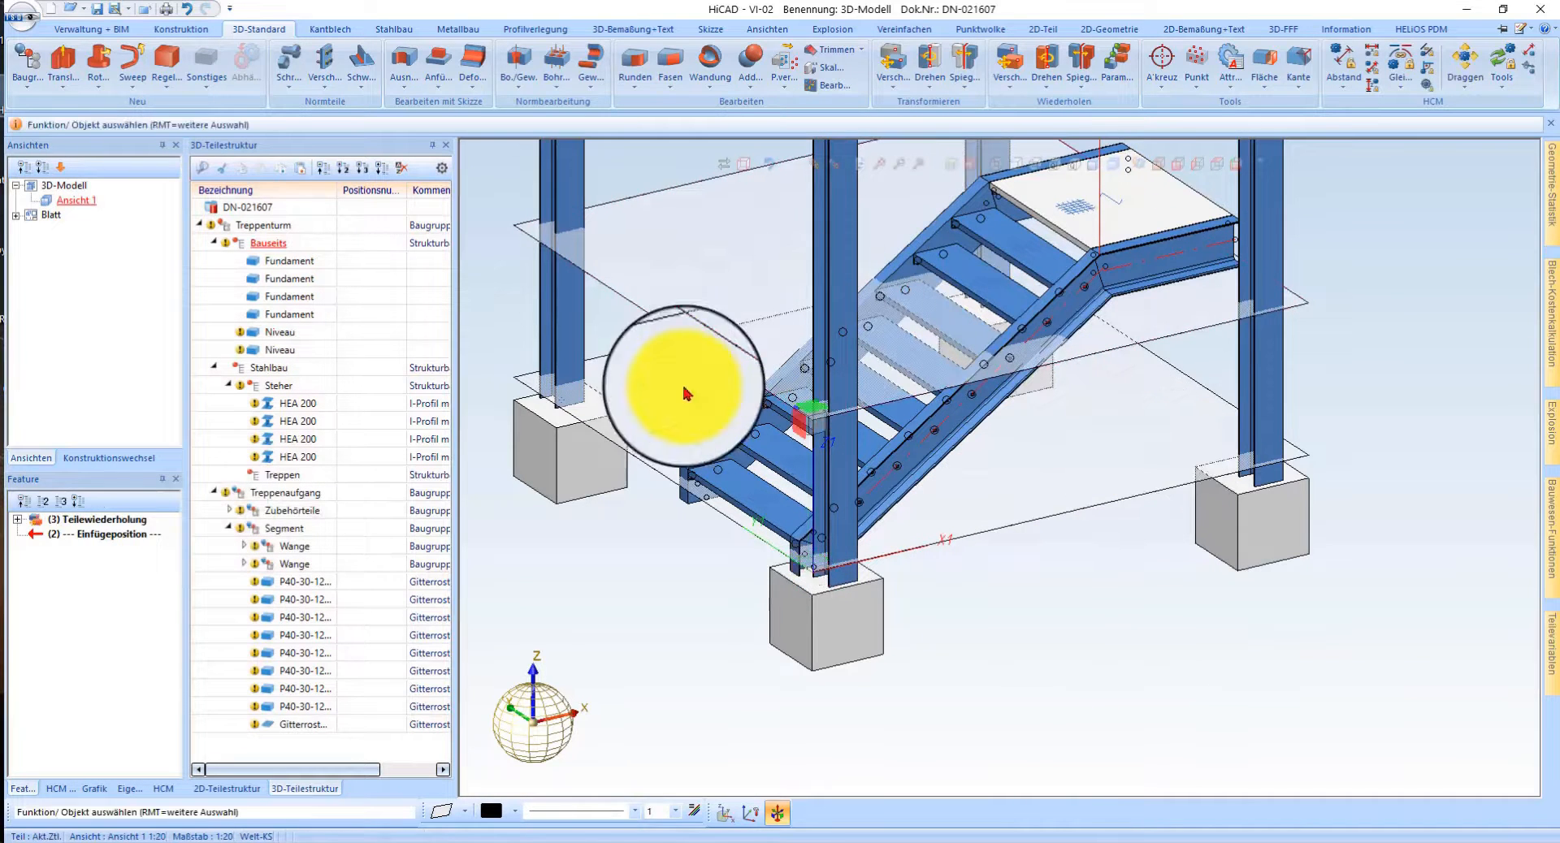
- Set the surface colour of both Niveau plates to red
left_click(685, 394)
right_click(685, 394)
mouse_move(732, 744)
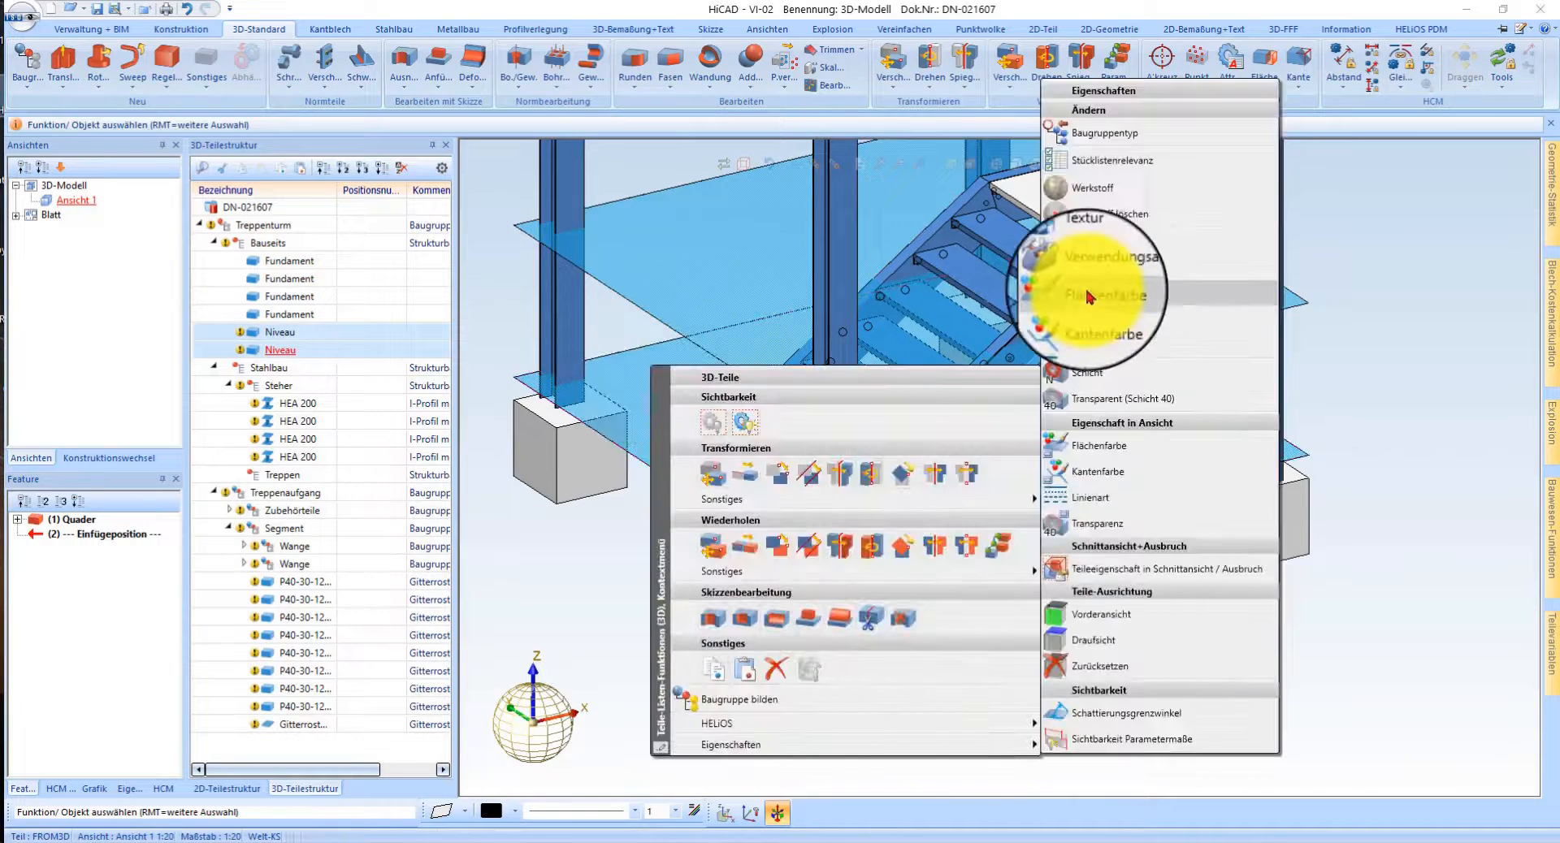
left_click(1118, 297)
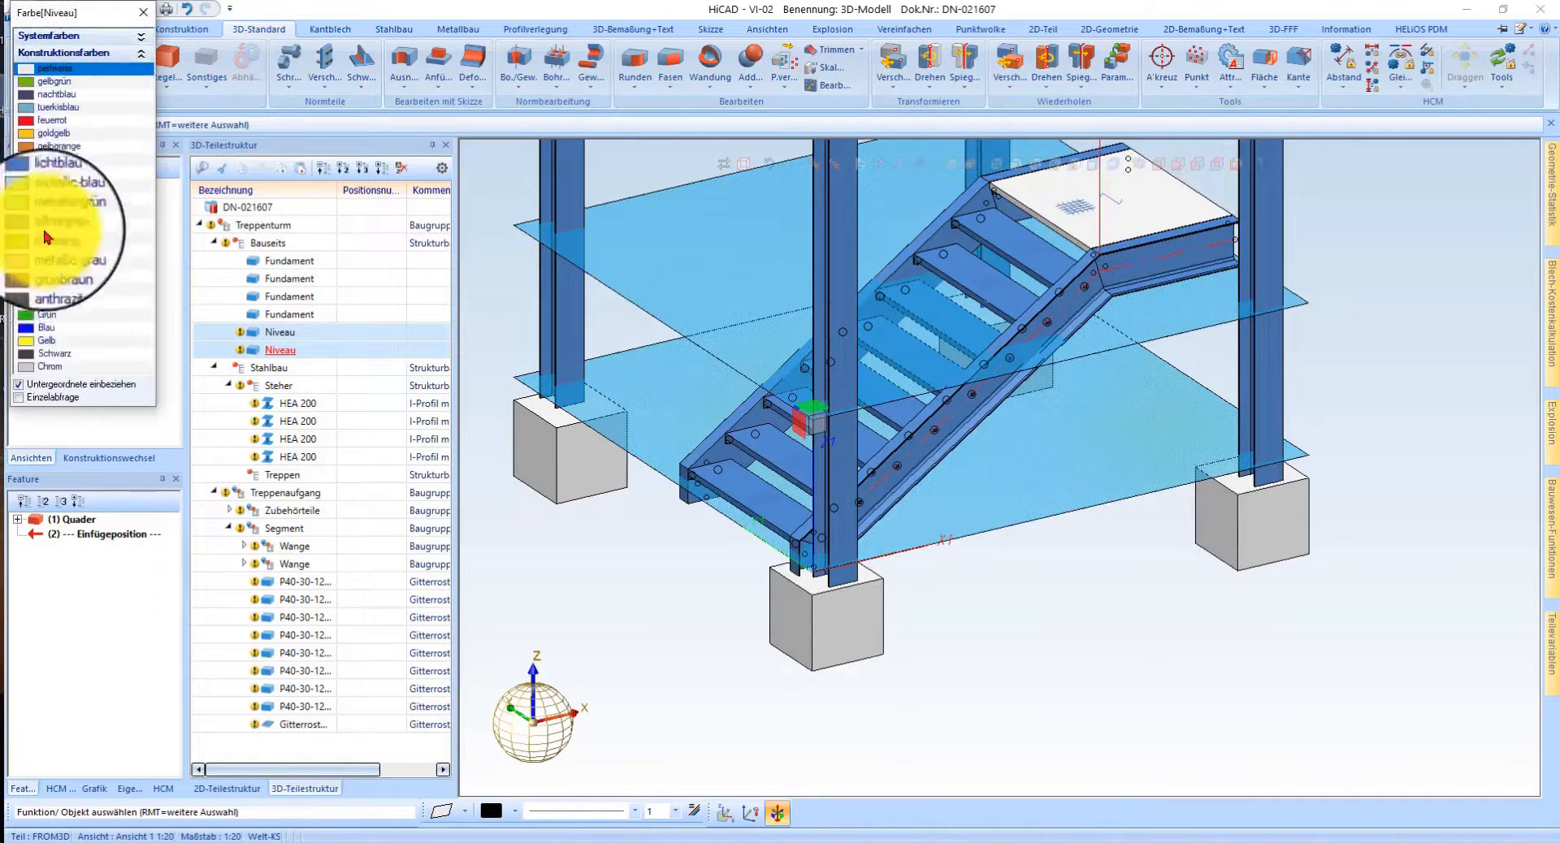
left_click(97, 305)
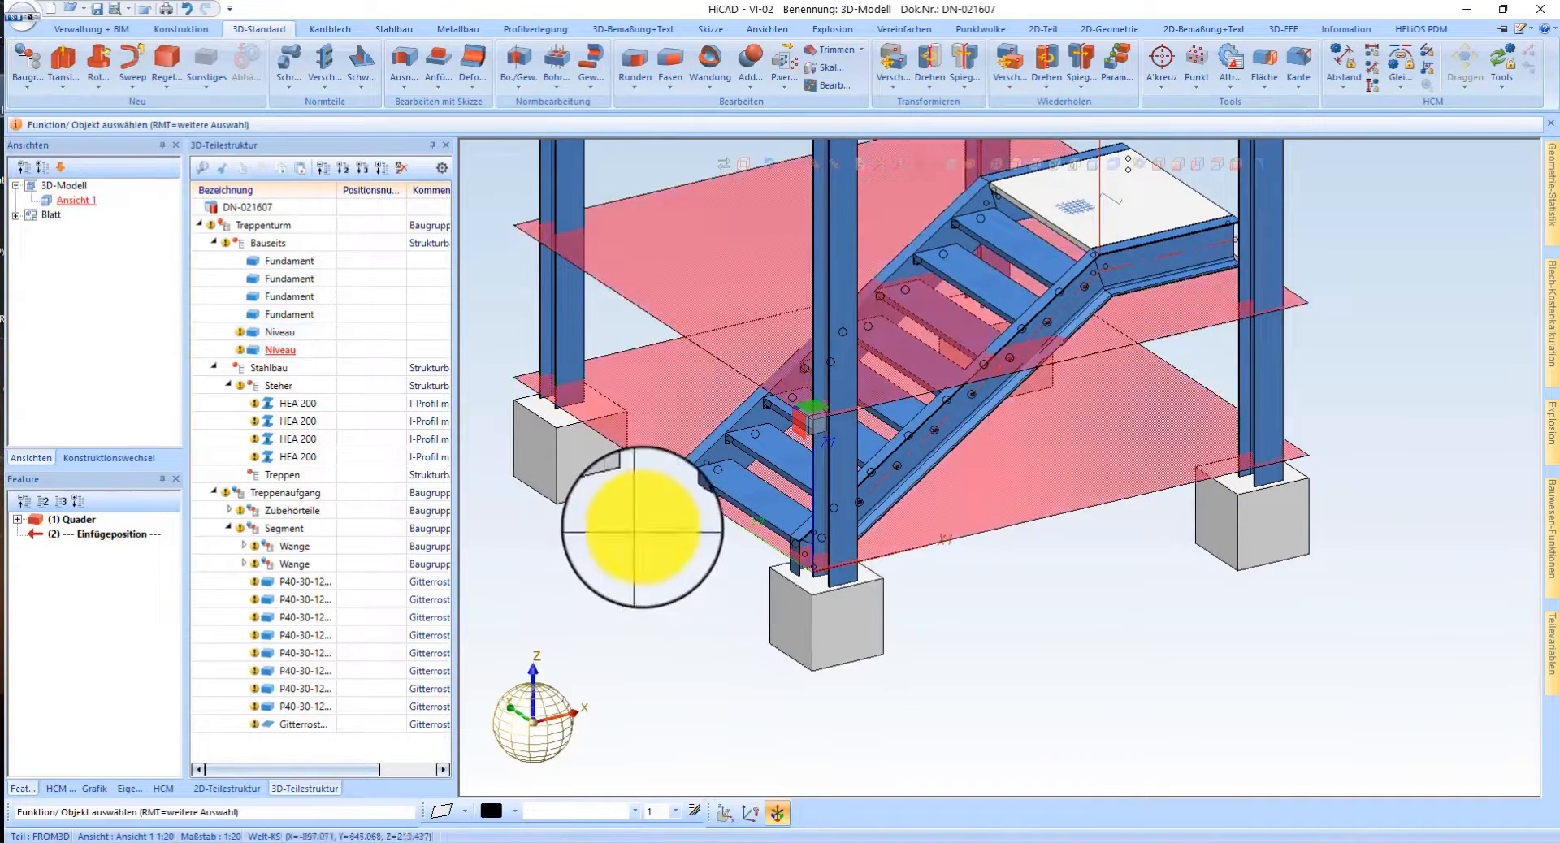
- In a wireframe front view, move the Treppenaufgang assembly down until the first tread's top edge lies on the lower Niveau plane
mouse_move(981, 404)
middle_mouse_down()
mouse_move(990, 382)
mouse_move(974, 407)
middle_mouse_up()
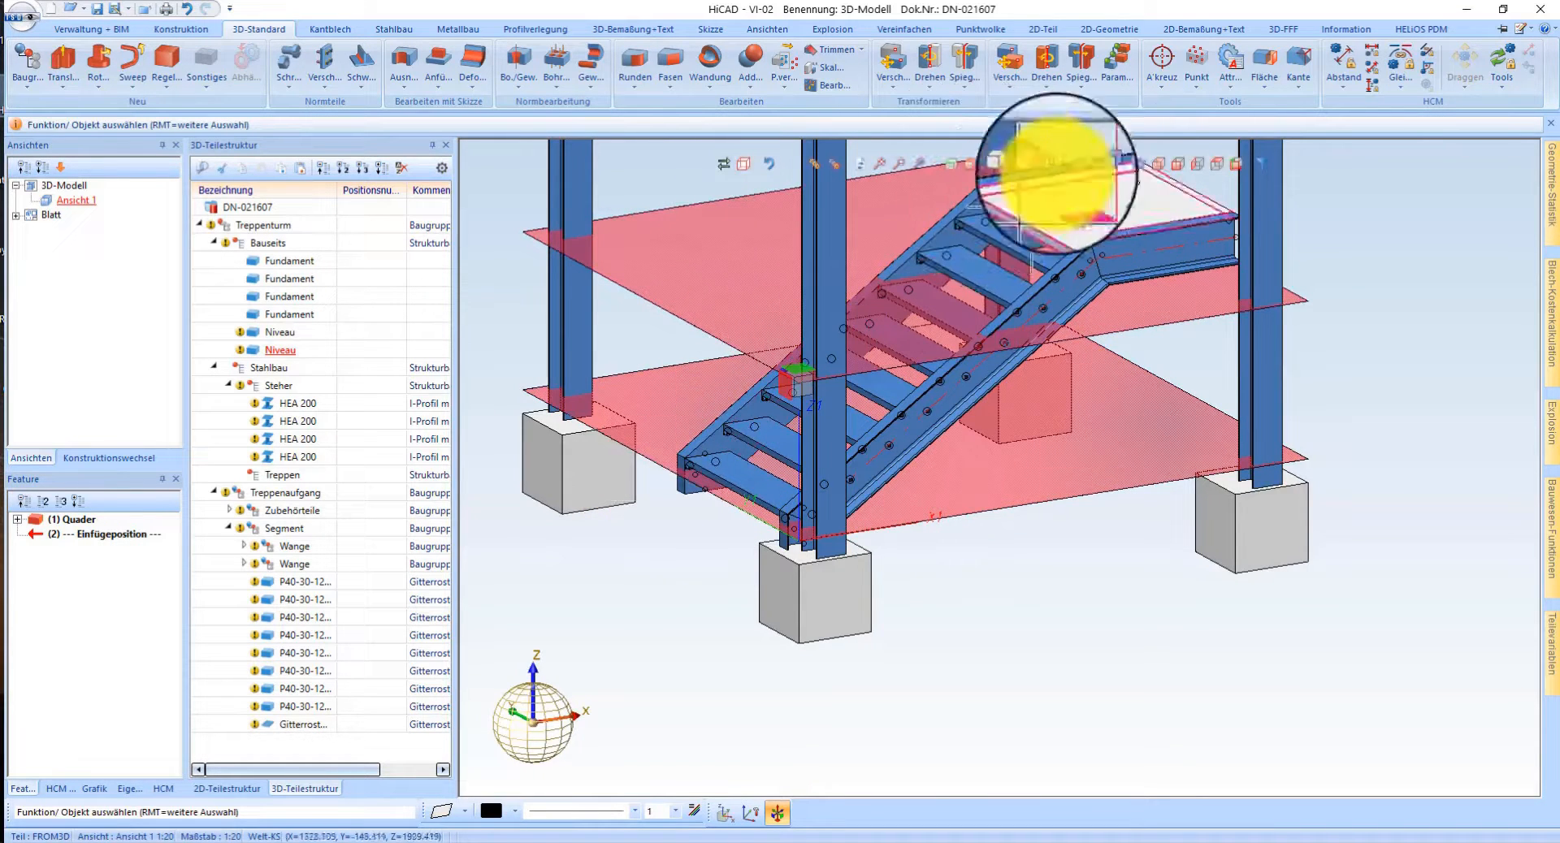
left_click(1179, 172)
scroll(888, 679, "up", 6)
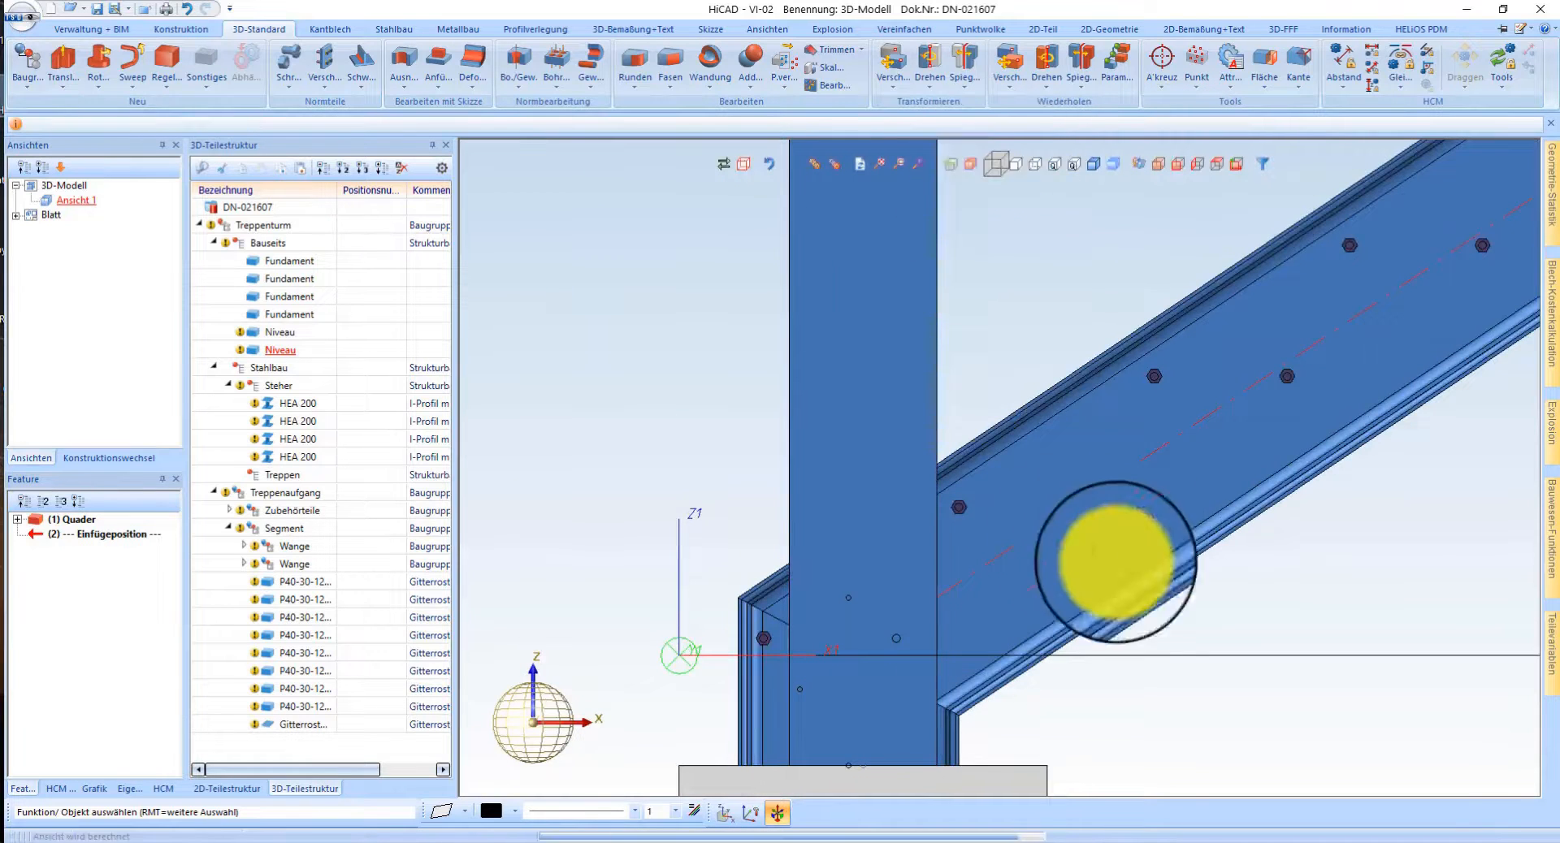
scroll(951, 390, "up", 5)
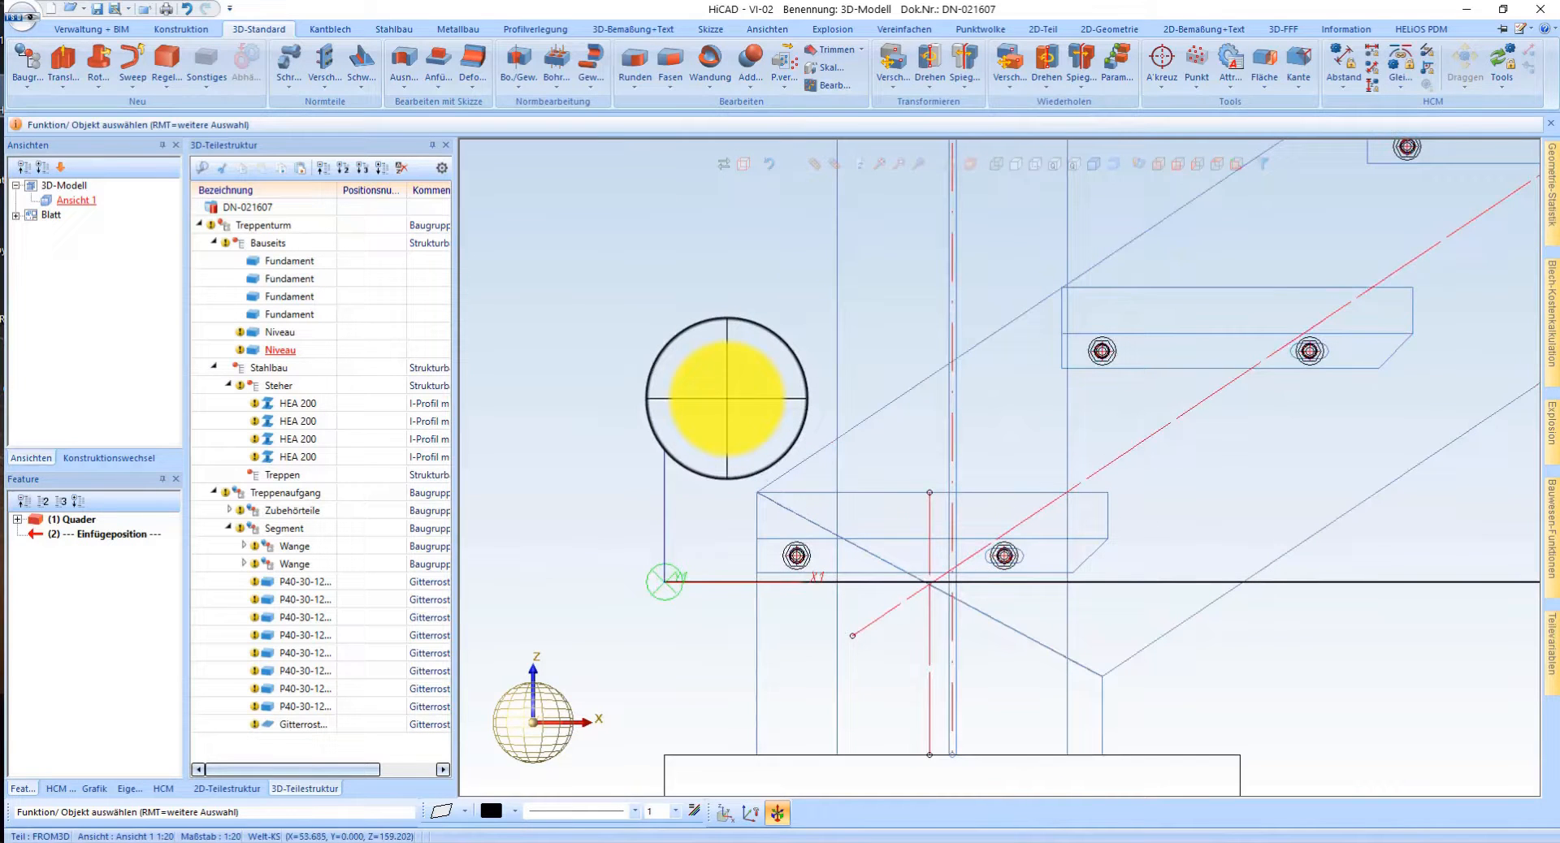
left_click(622, 29)
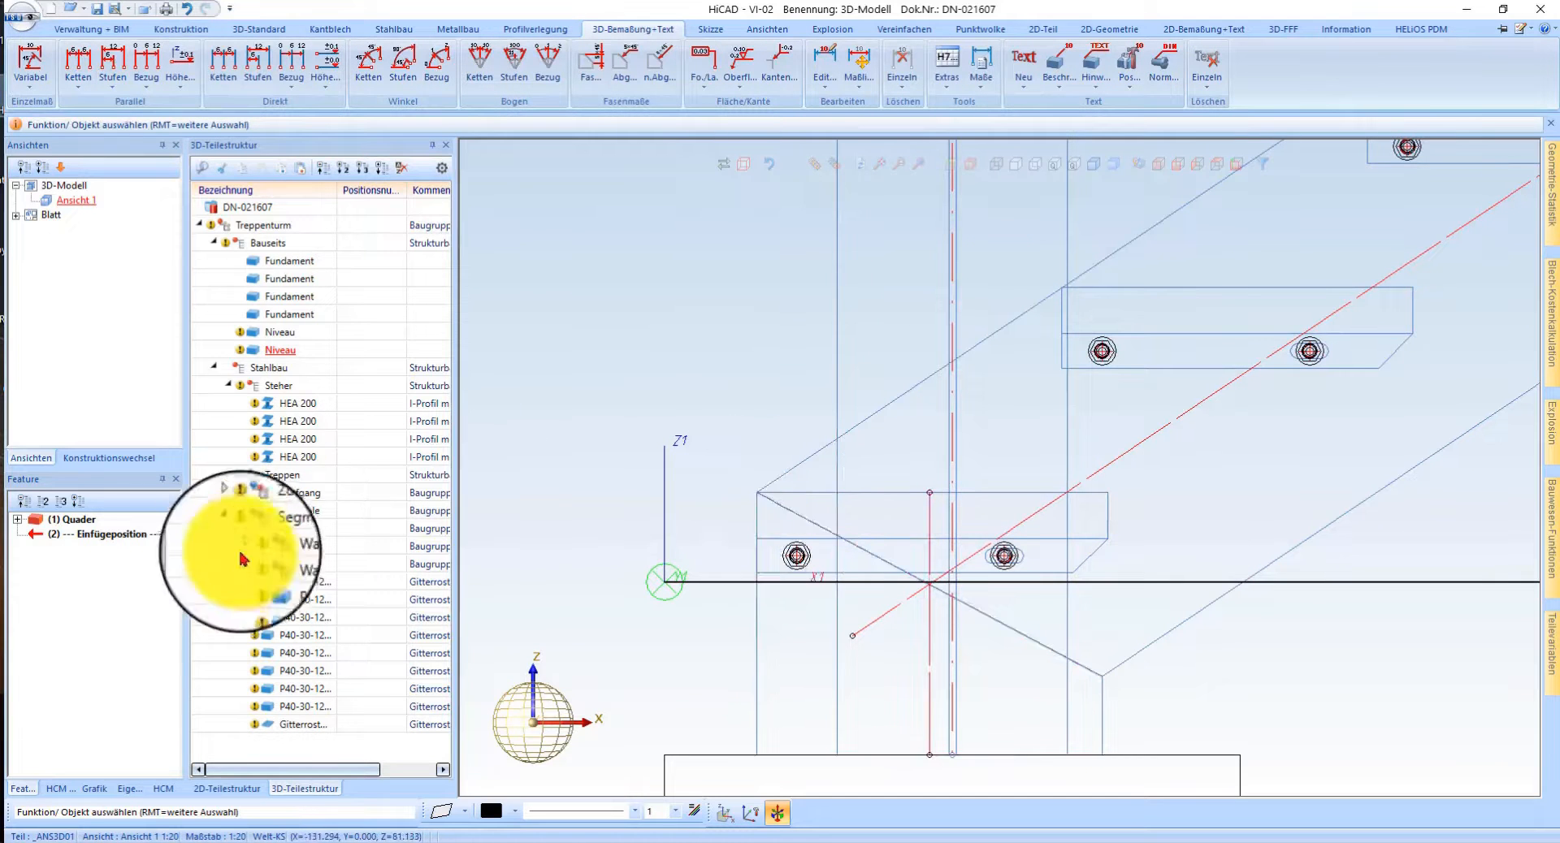
left_click(278, 499)
right_click(277, 498)
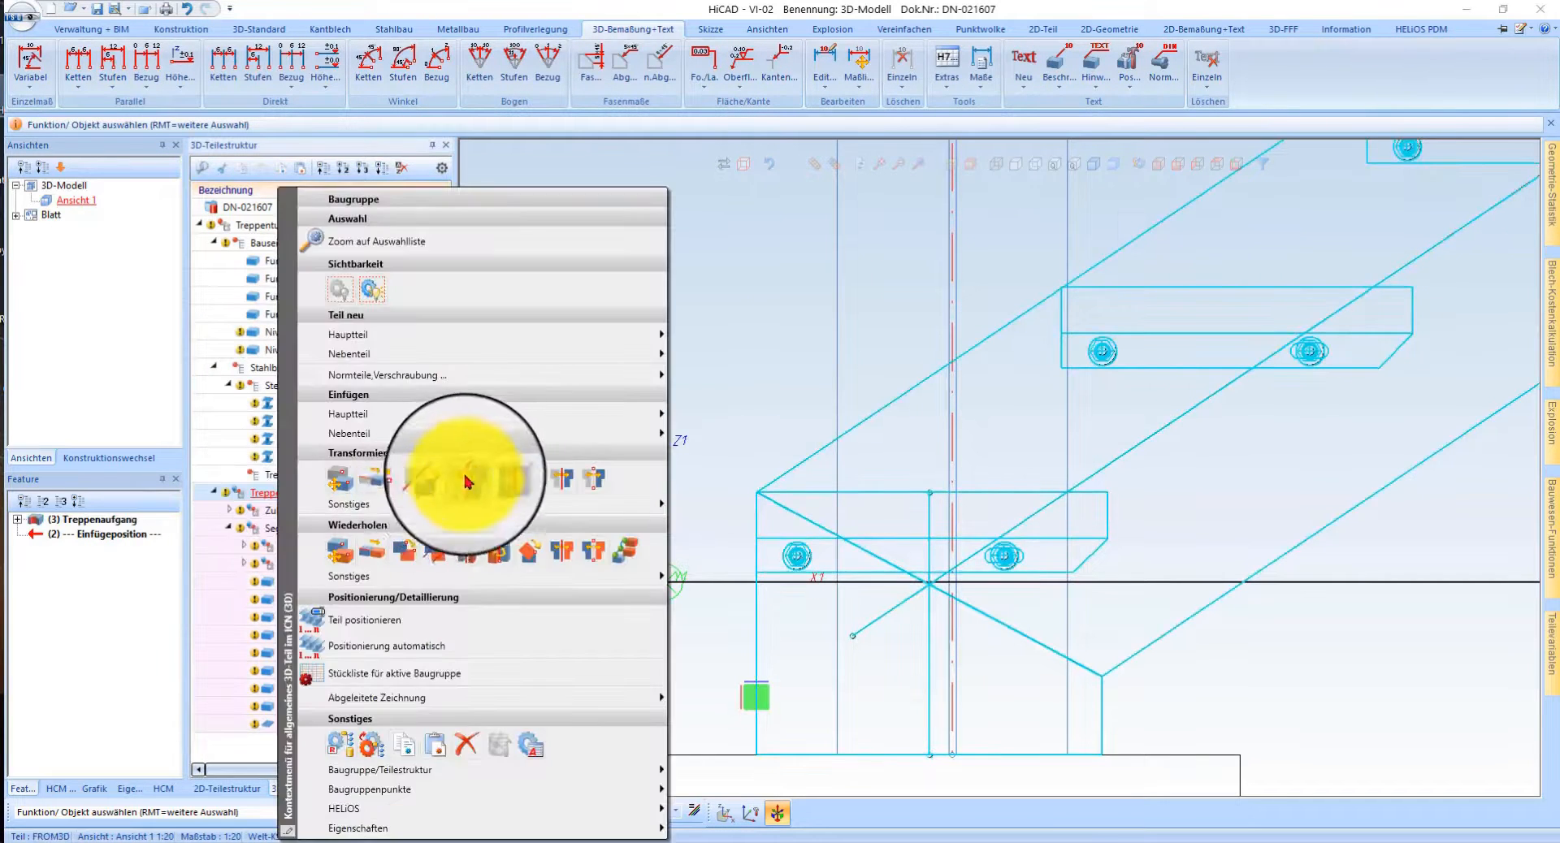
left_click(444, 488)
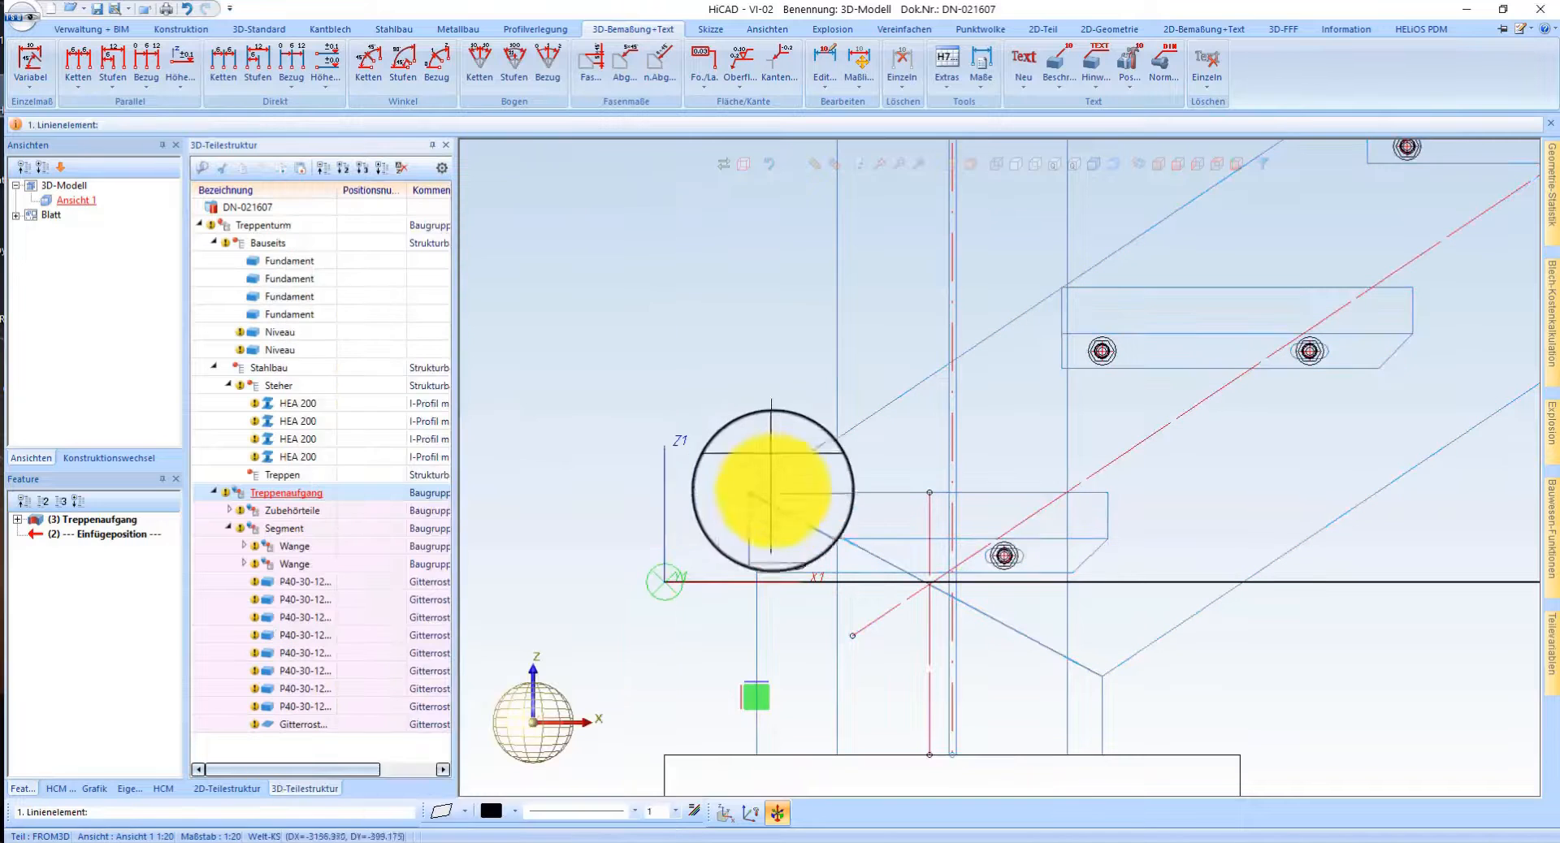
left_click(707, 540)
key("Return")
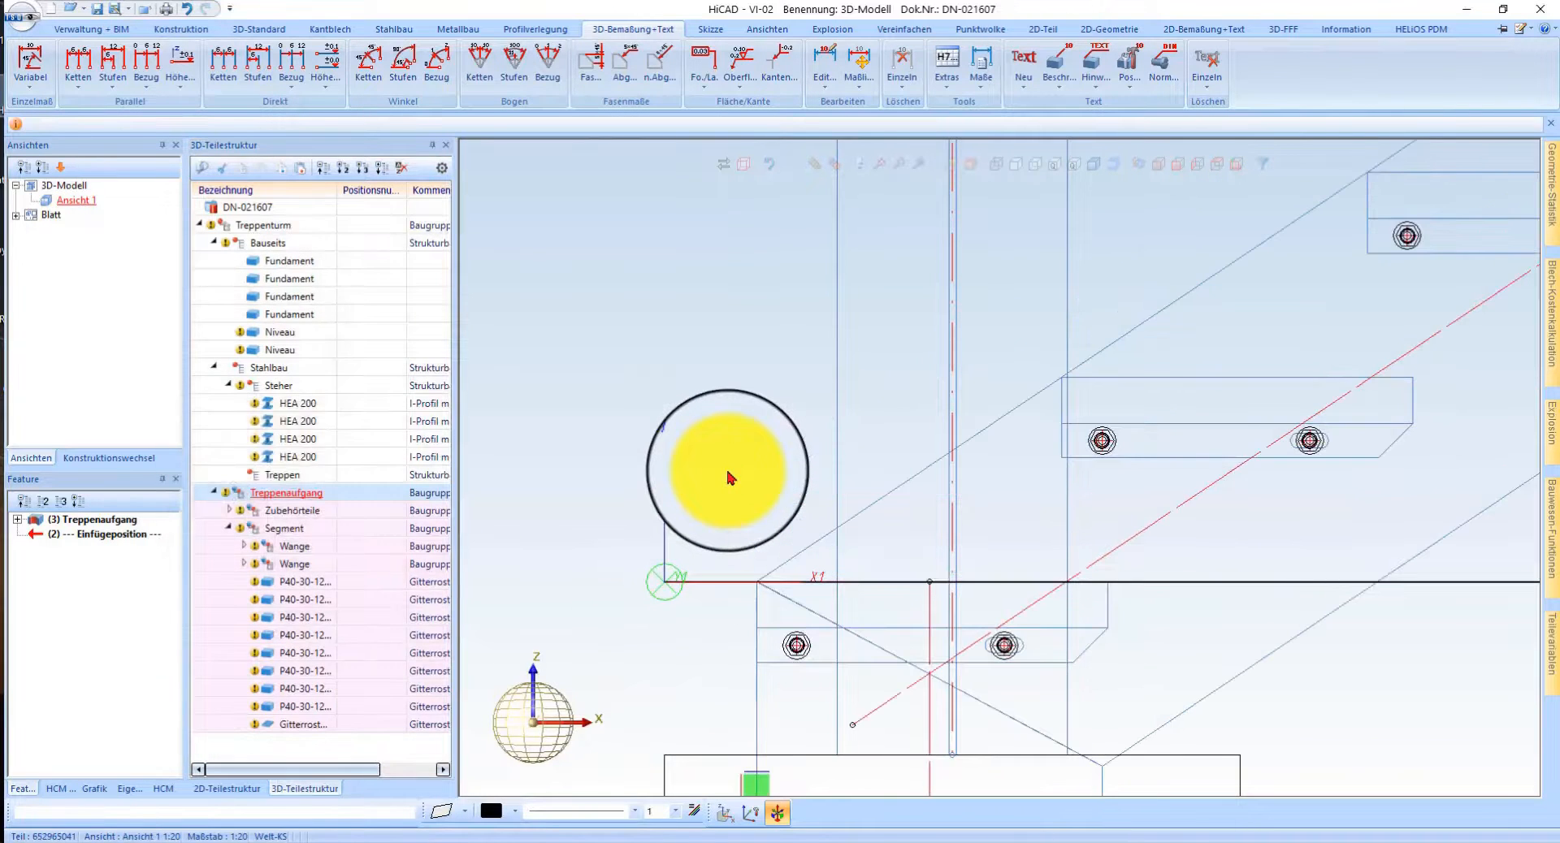
- Move the Treppenaufgang assembly up by one riser, using the height difference between the first and second tread tops
right_click(273, 494)
left_click(492, 479)
left_click(715, 580)
left_click(1199, 378)
key("Return")
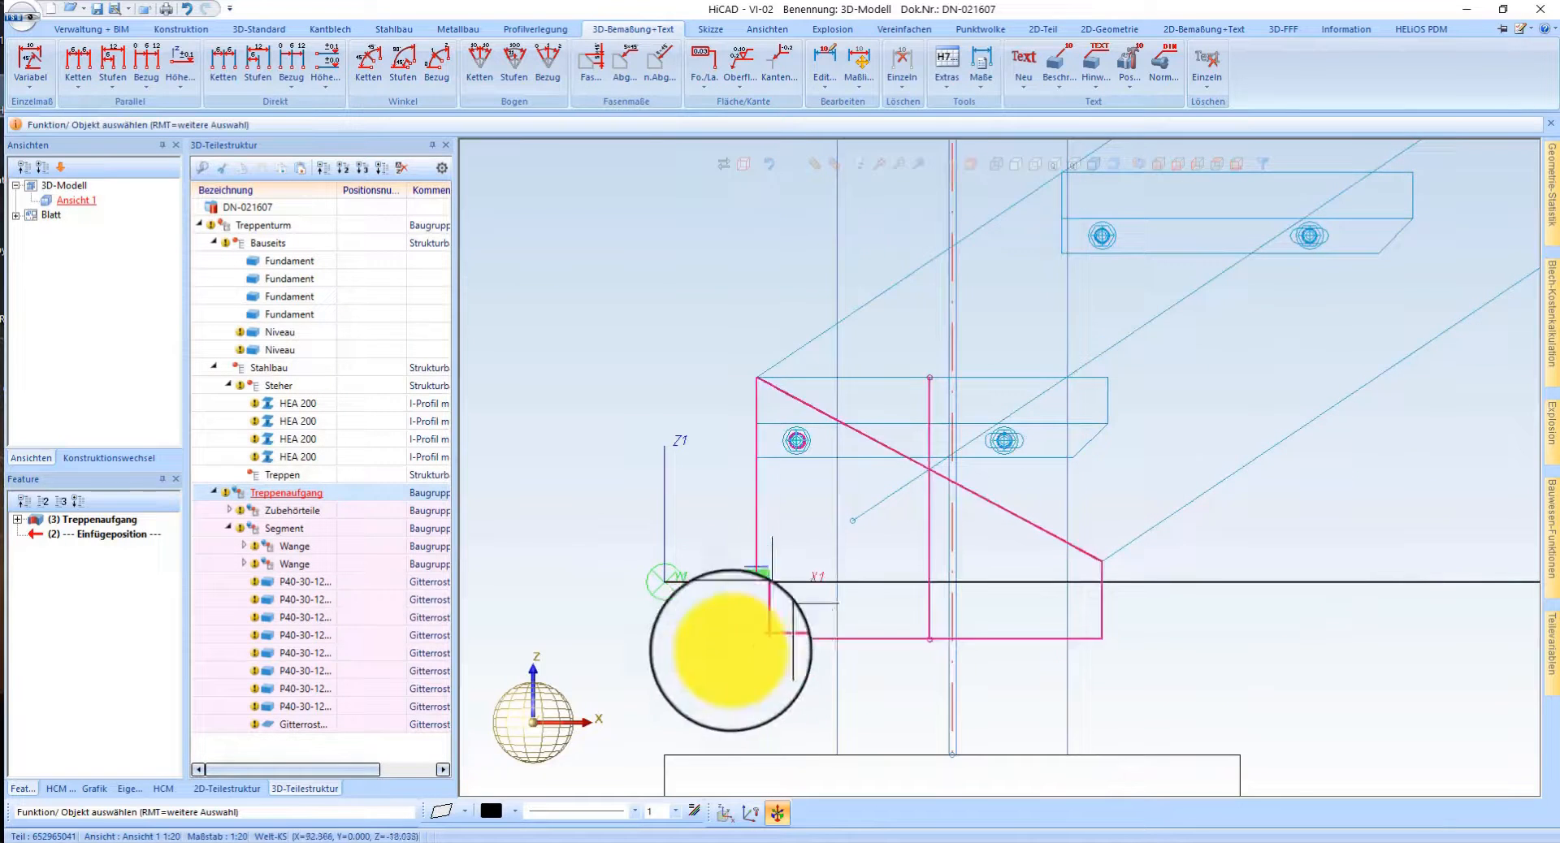
- Display the stair tower shaded in an isometric view and save the drawing
scroll(715, 561, "down", 5)
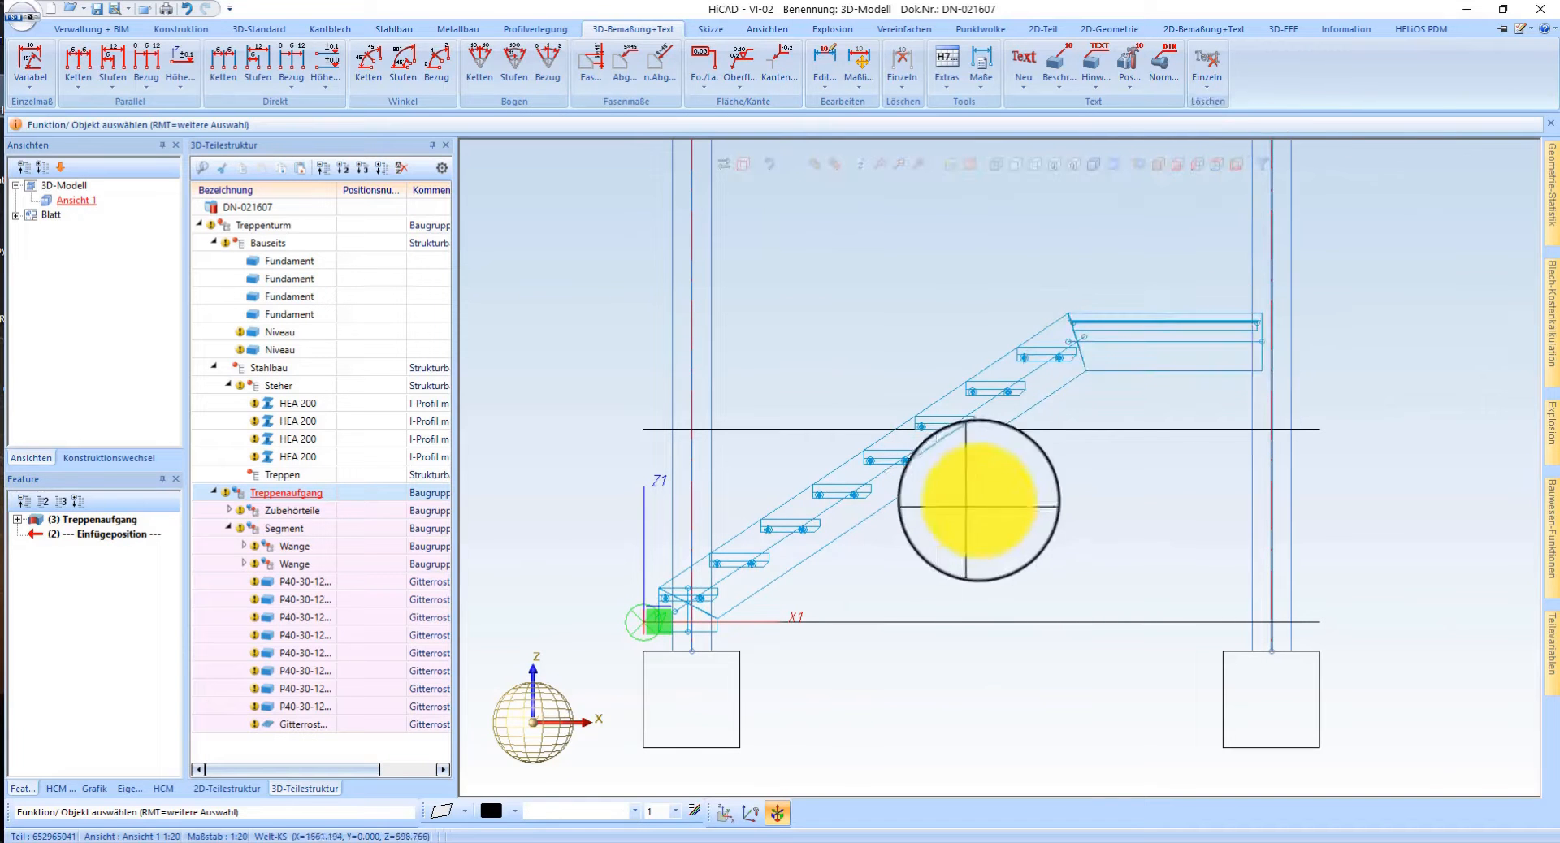
left_click(1096, 173)
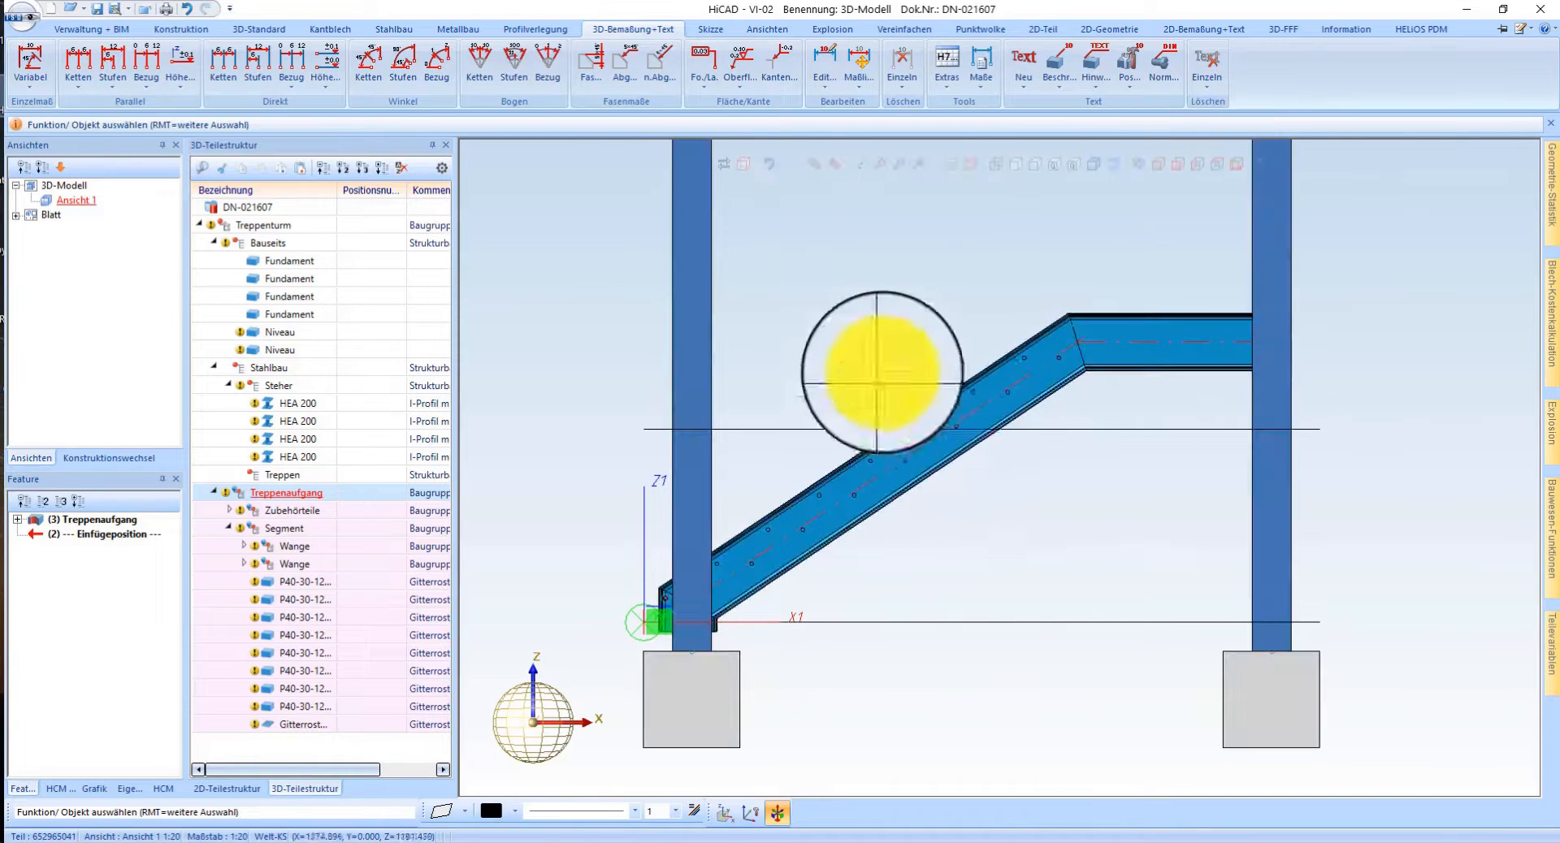
left_click(952, 408)
middle_click_drag(1042, 447, 1040, 444)
scroll(1044, 433, "down", 4)
middle_click_drag(1033, 378, 1000, 388)
key("ctrl+s")
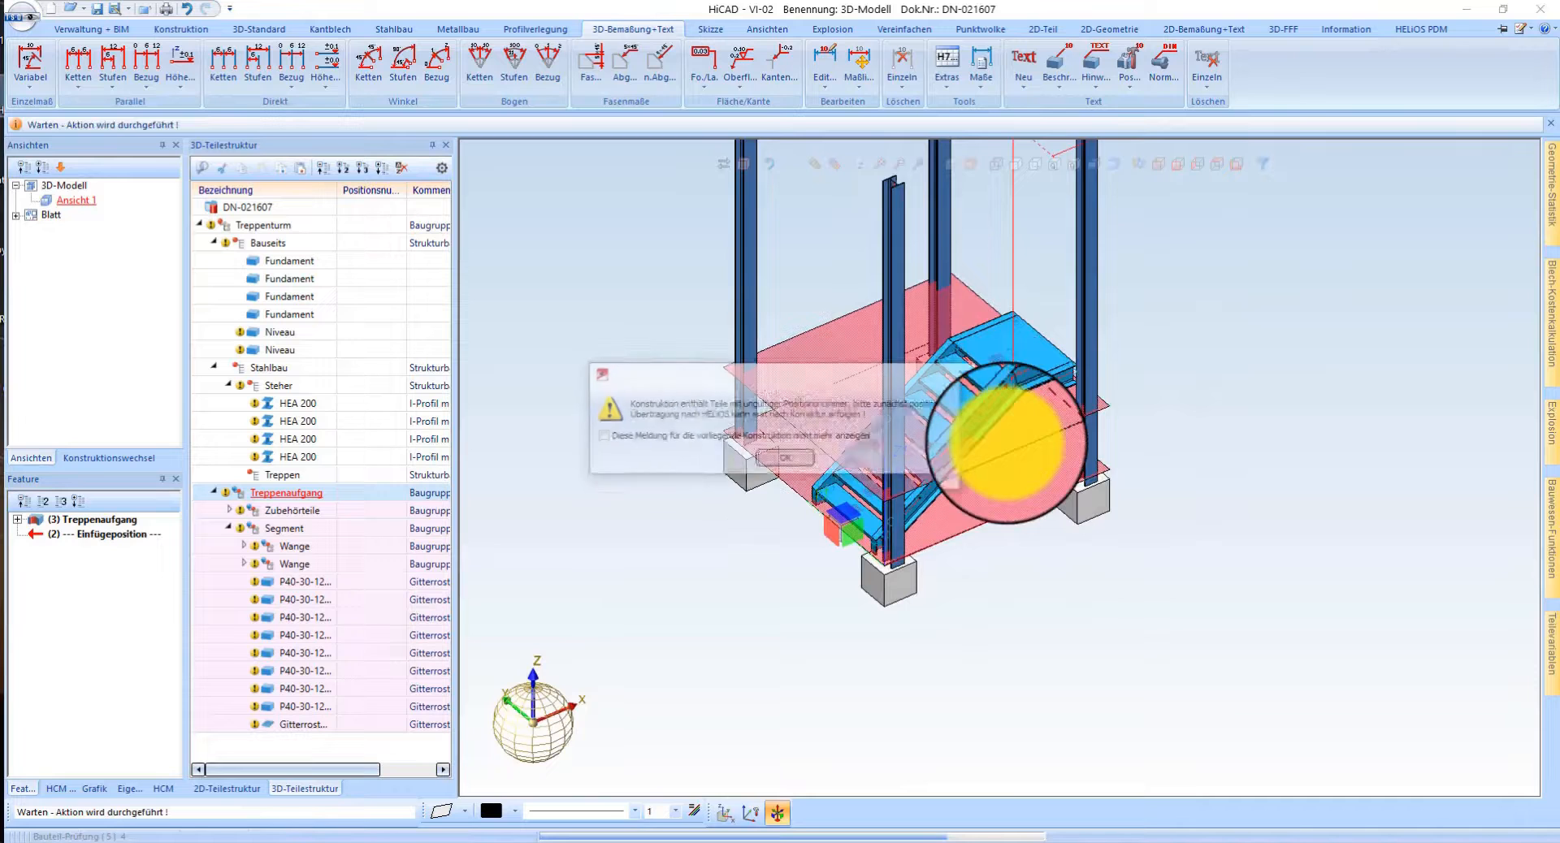
left_click(785, 461)
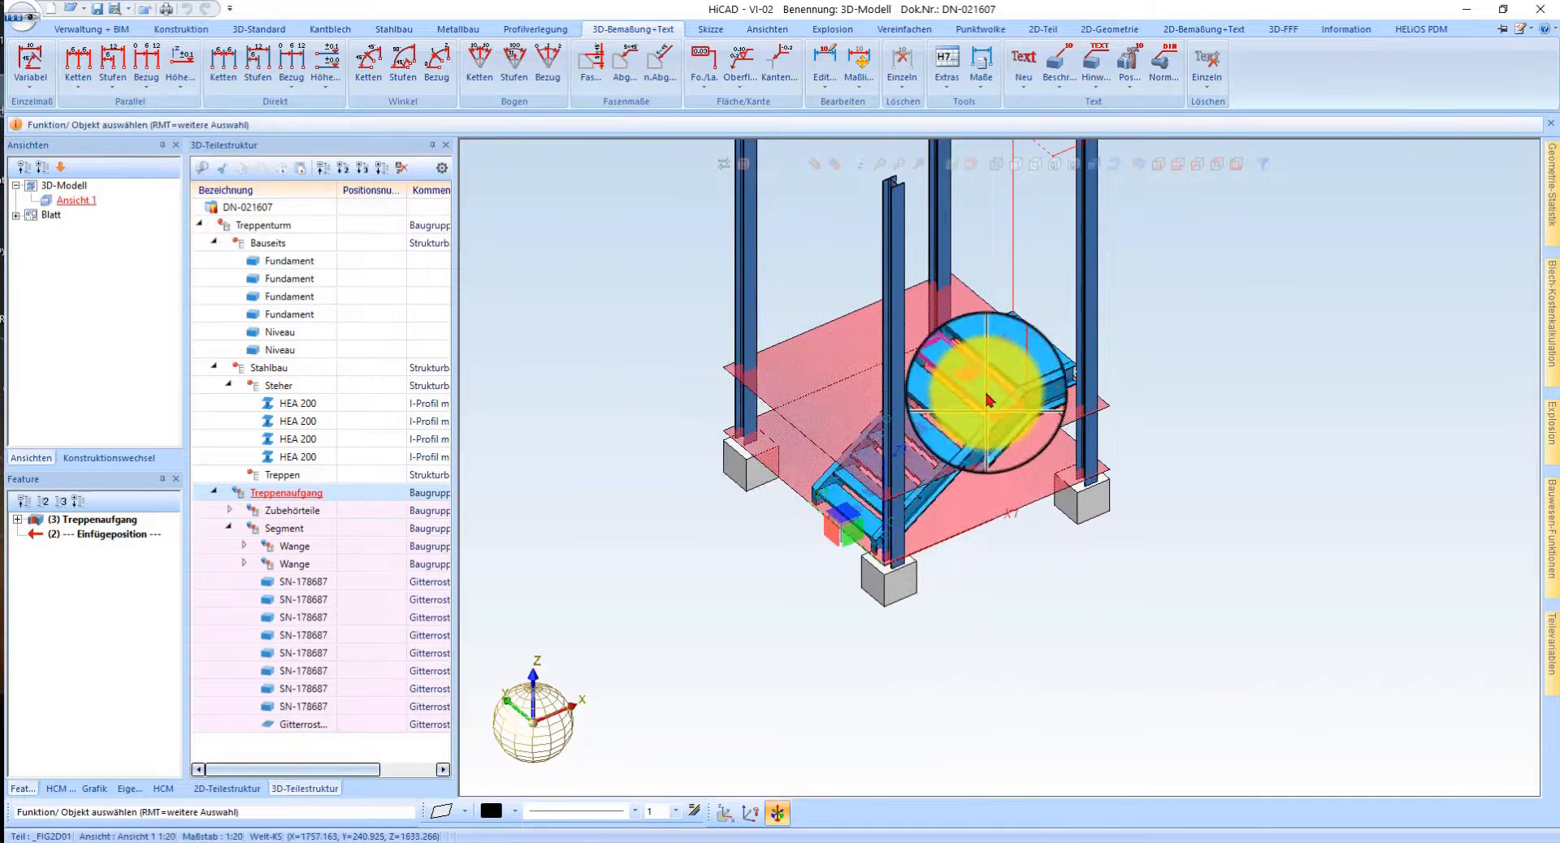
- Move the Treppenaufgang assembly into the Treppen structure group
scroll(889, 459, "up", 4)
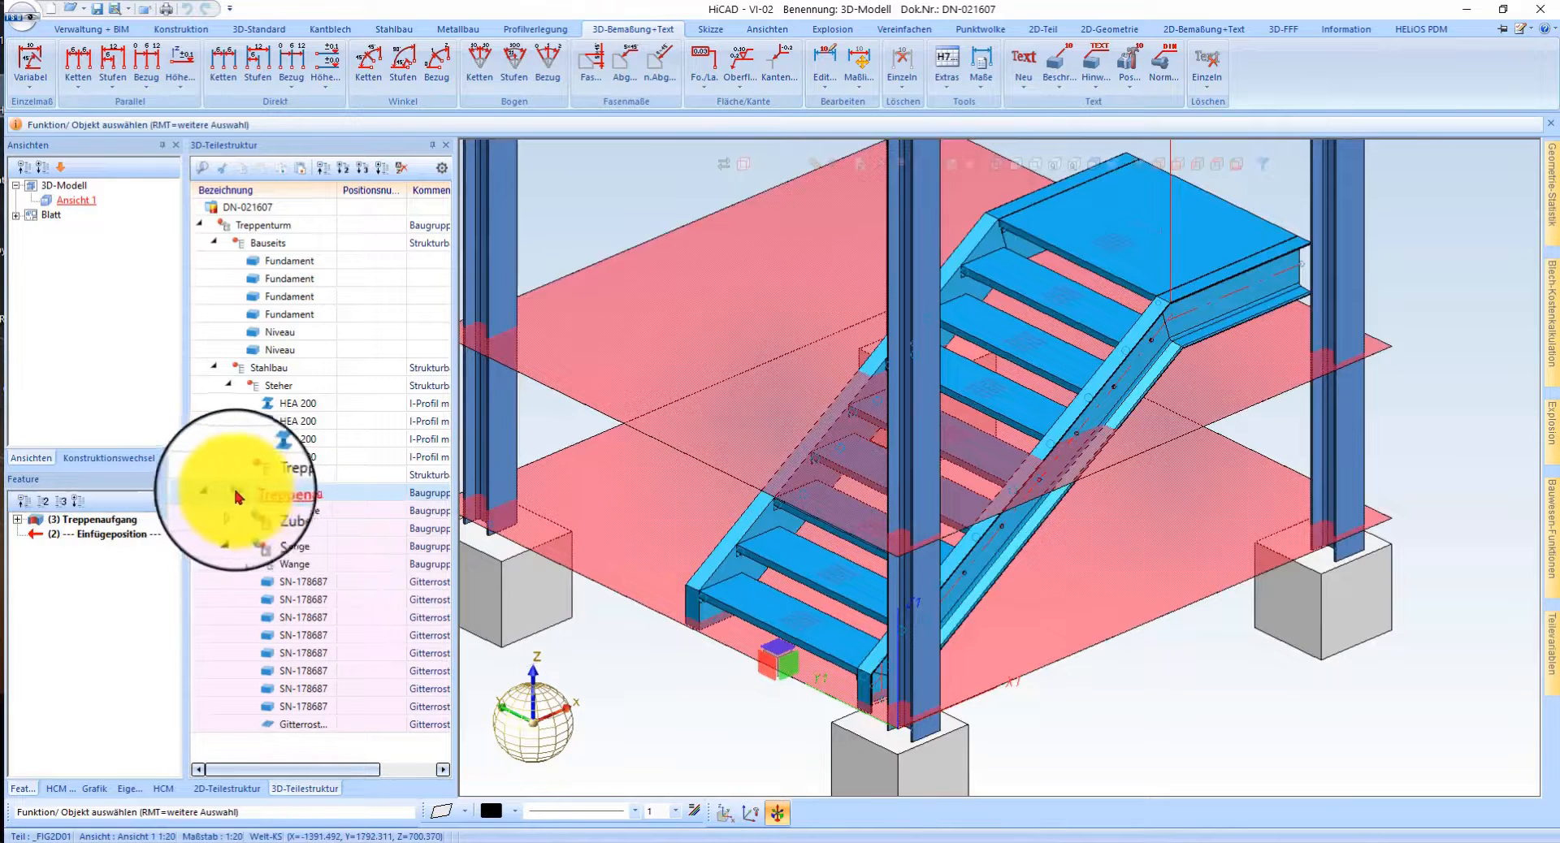
left_click_drag(254, 496, 265, 480)
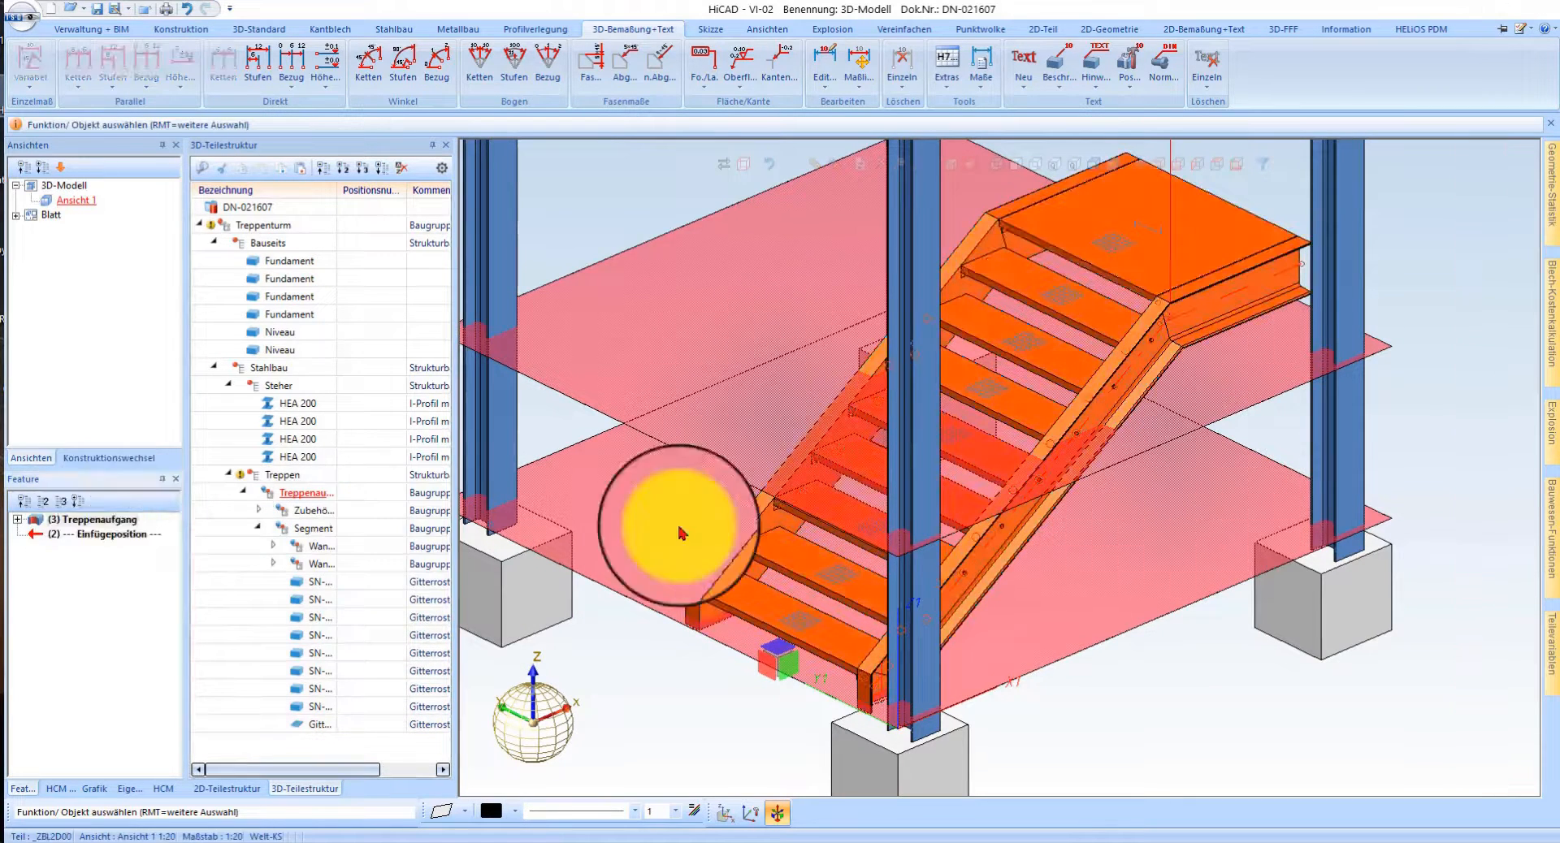
- Review the stair's Berechnung parameters in the Treppenkonfigurator and close it without applying changes
double_click(1215, 516)
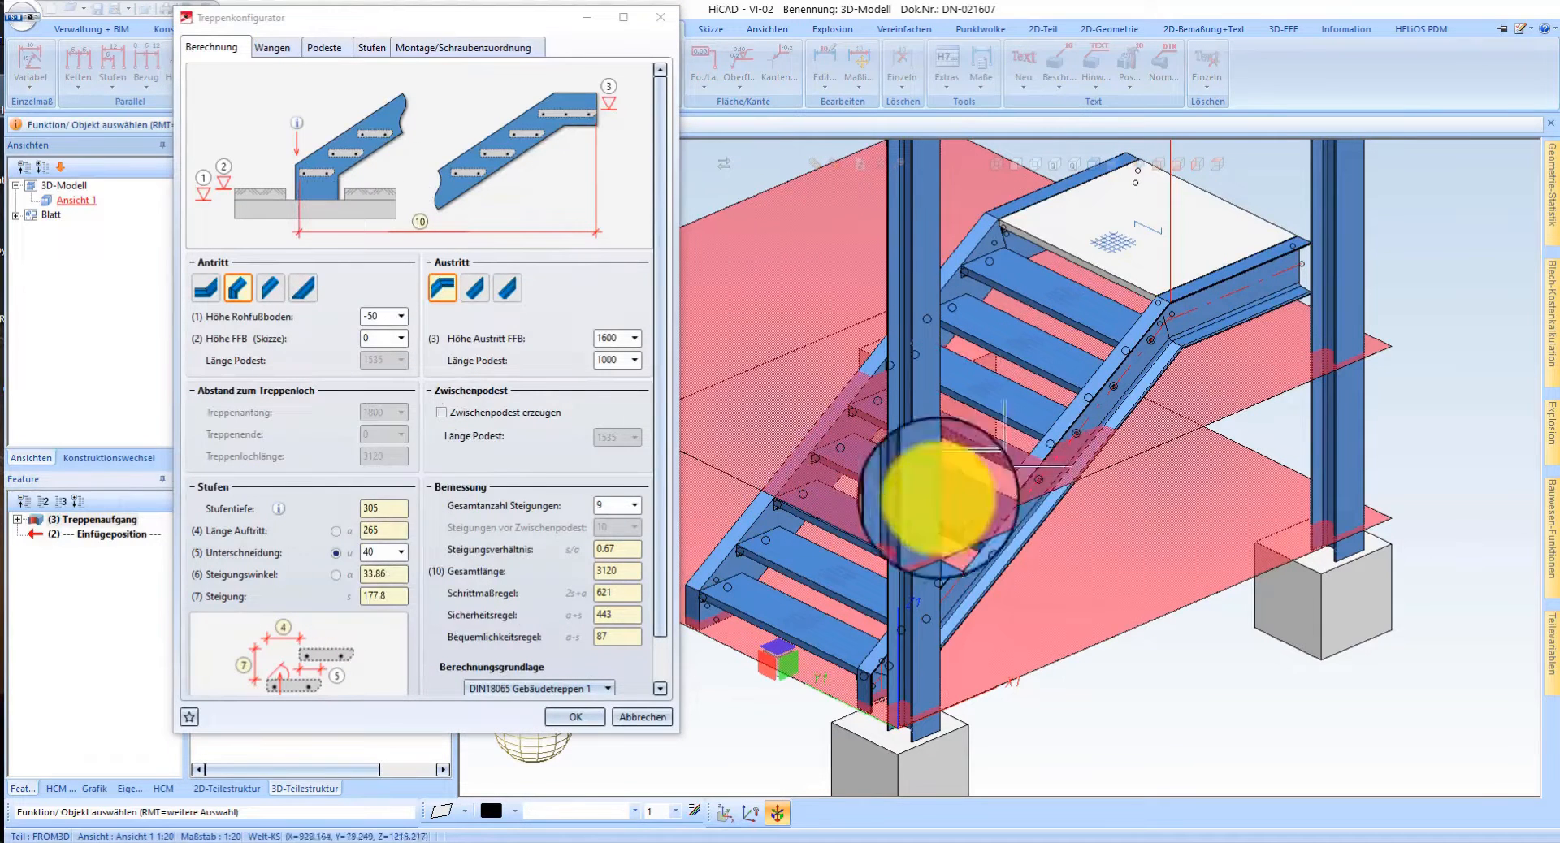
scroll(601, 500, "down", 1)
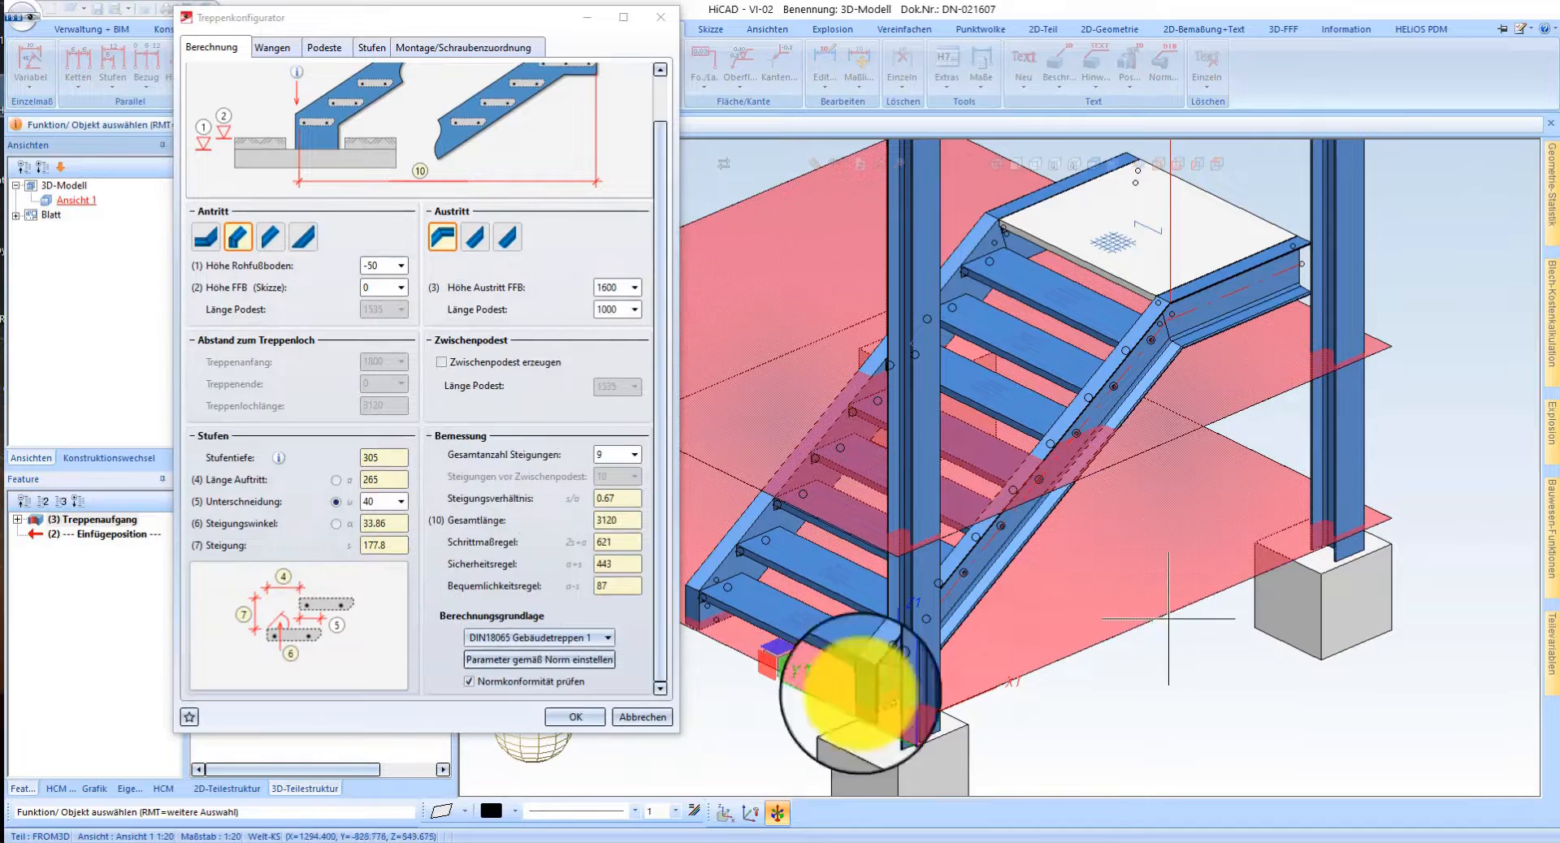
scroll(439, 422, "up", 1)
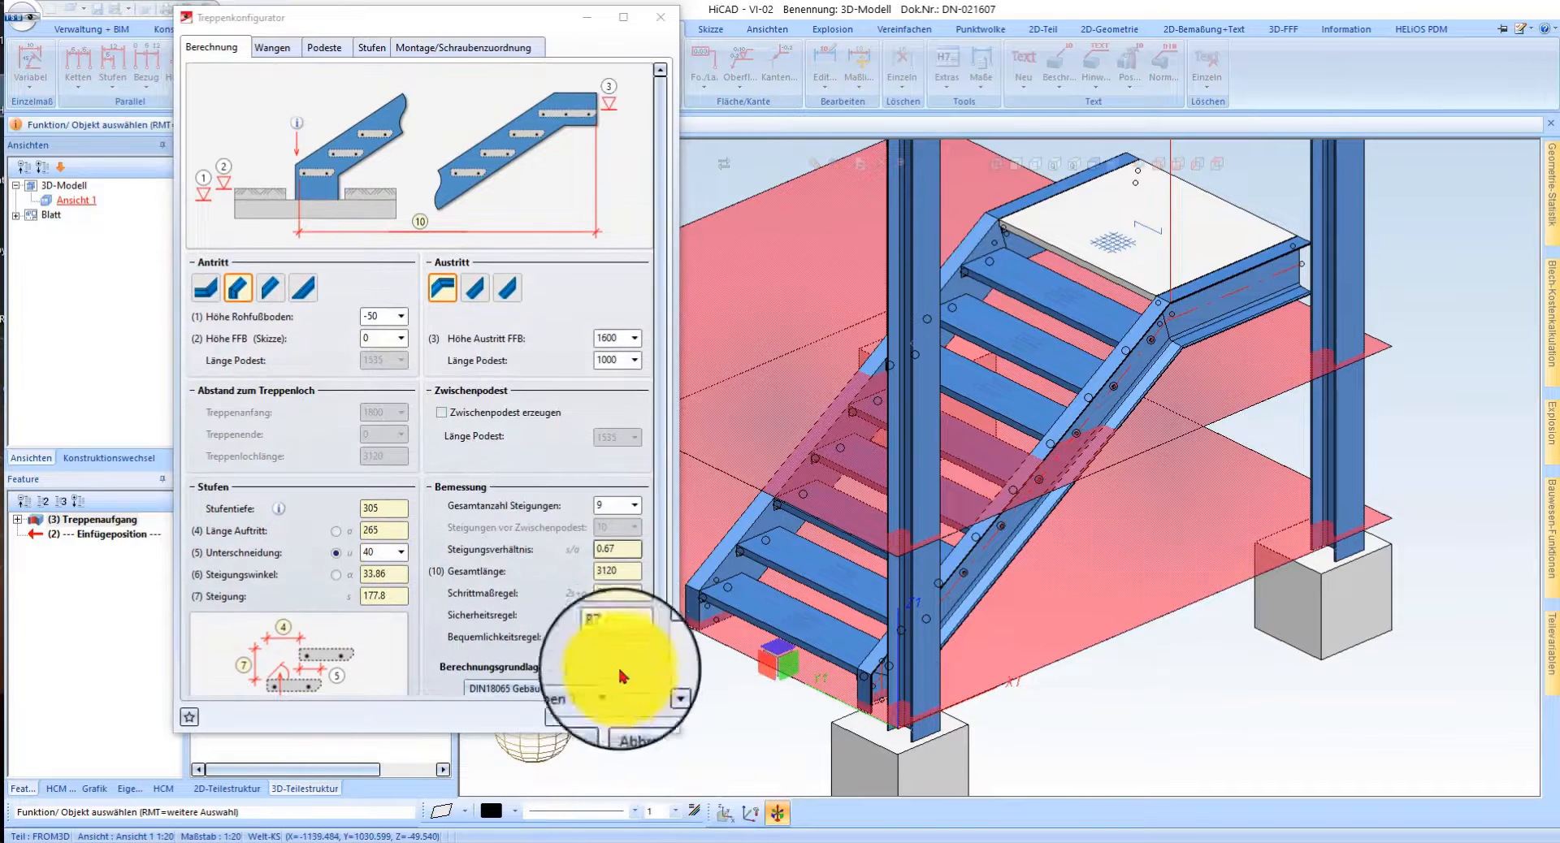
scroll(561, 439, "down", 1)
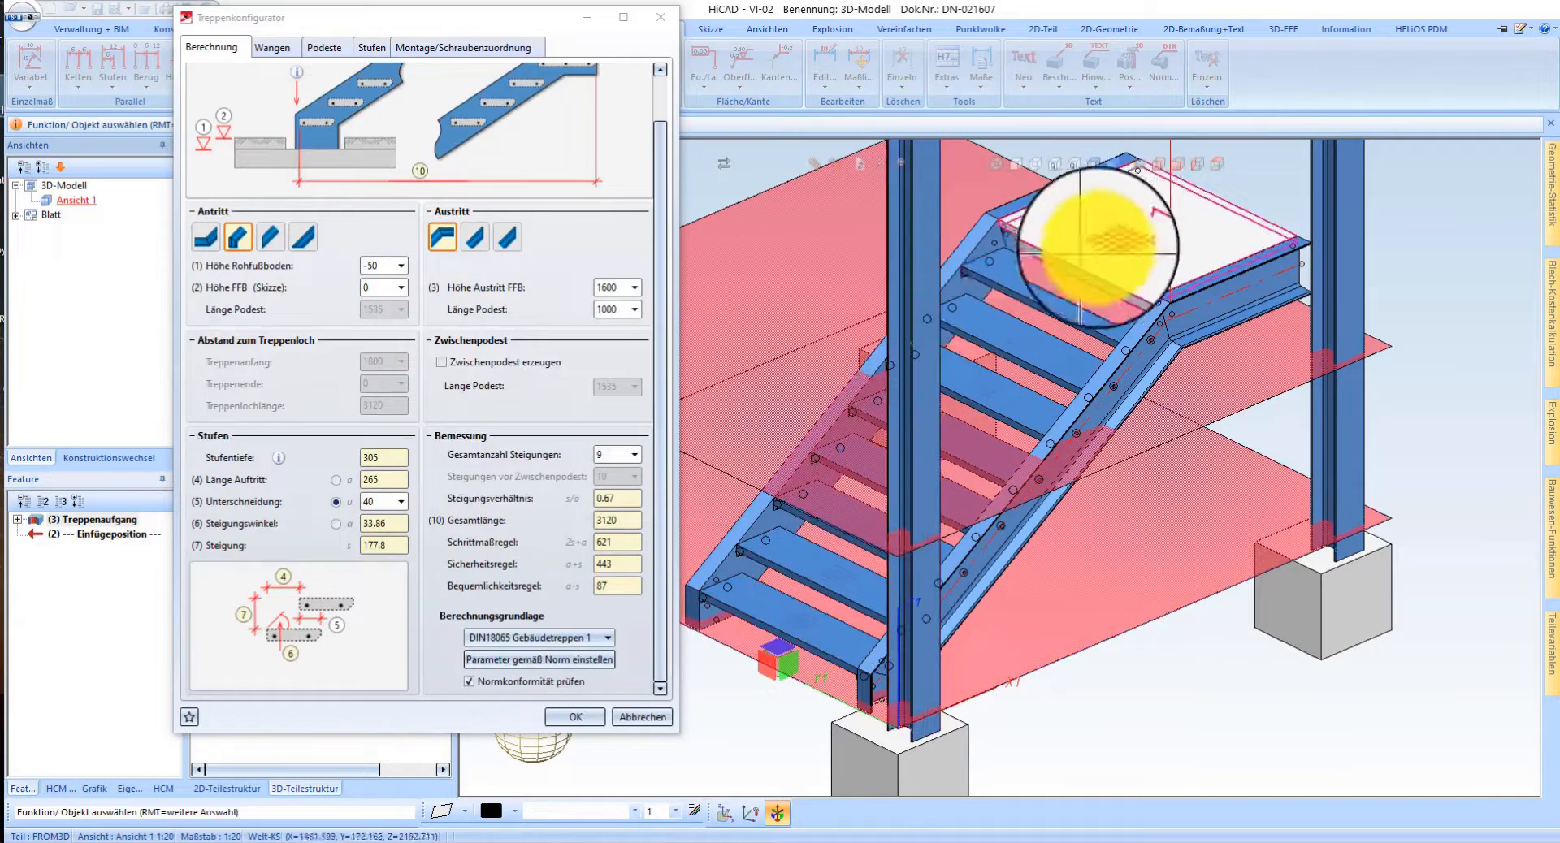
left_click(663, 715)
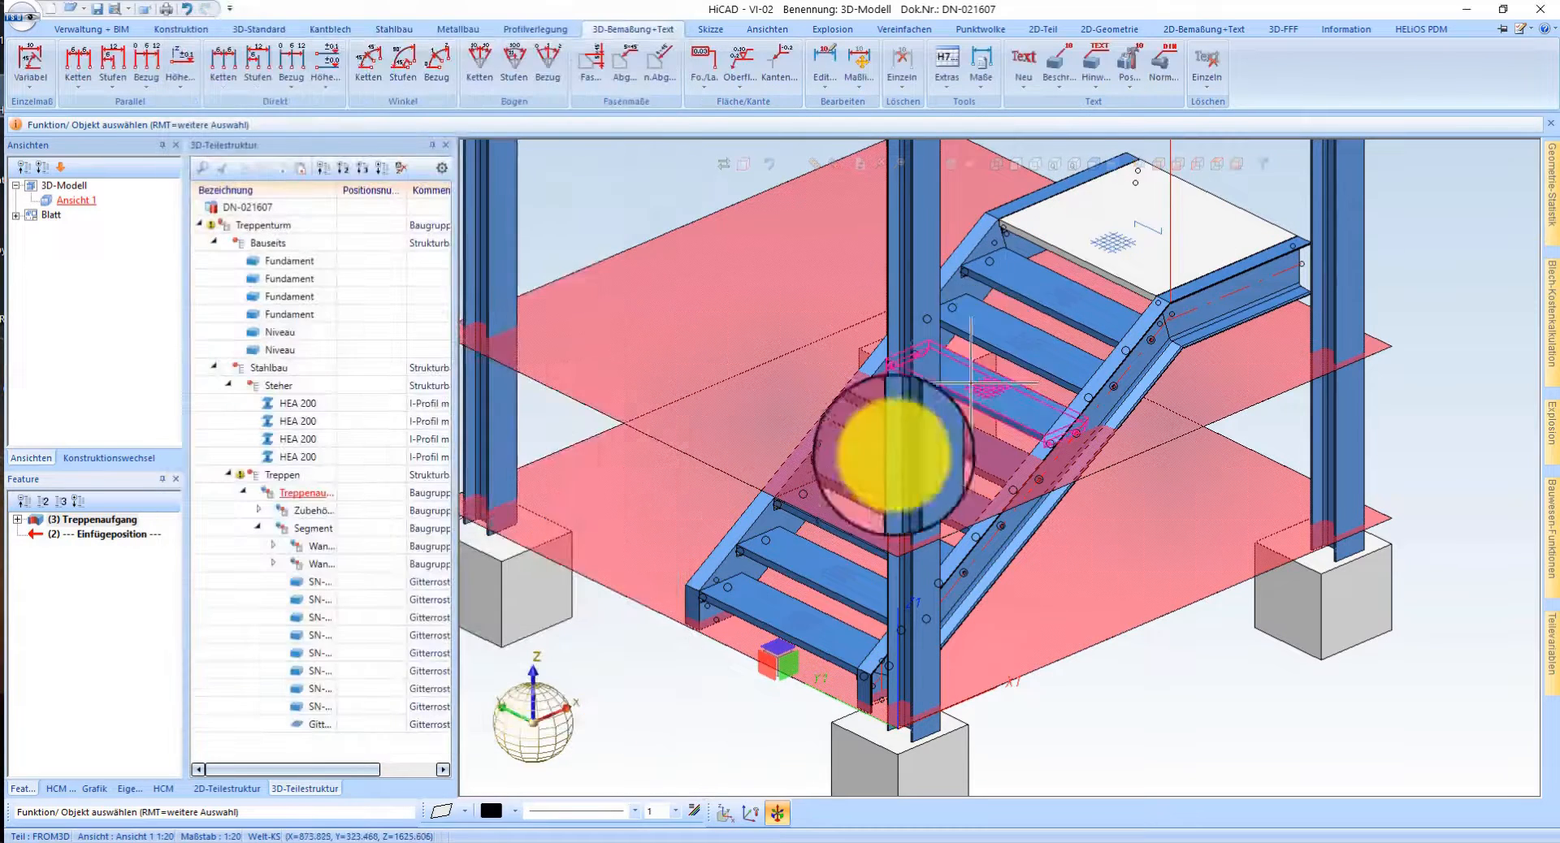
- Copy the Treppenaufgang assembly by two points, from its bottom tread corner to the rear corner of the upper landing
scroll(801, 446, "down", 3)
scroll(919, 453, "up", 4)
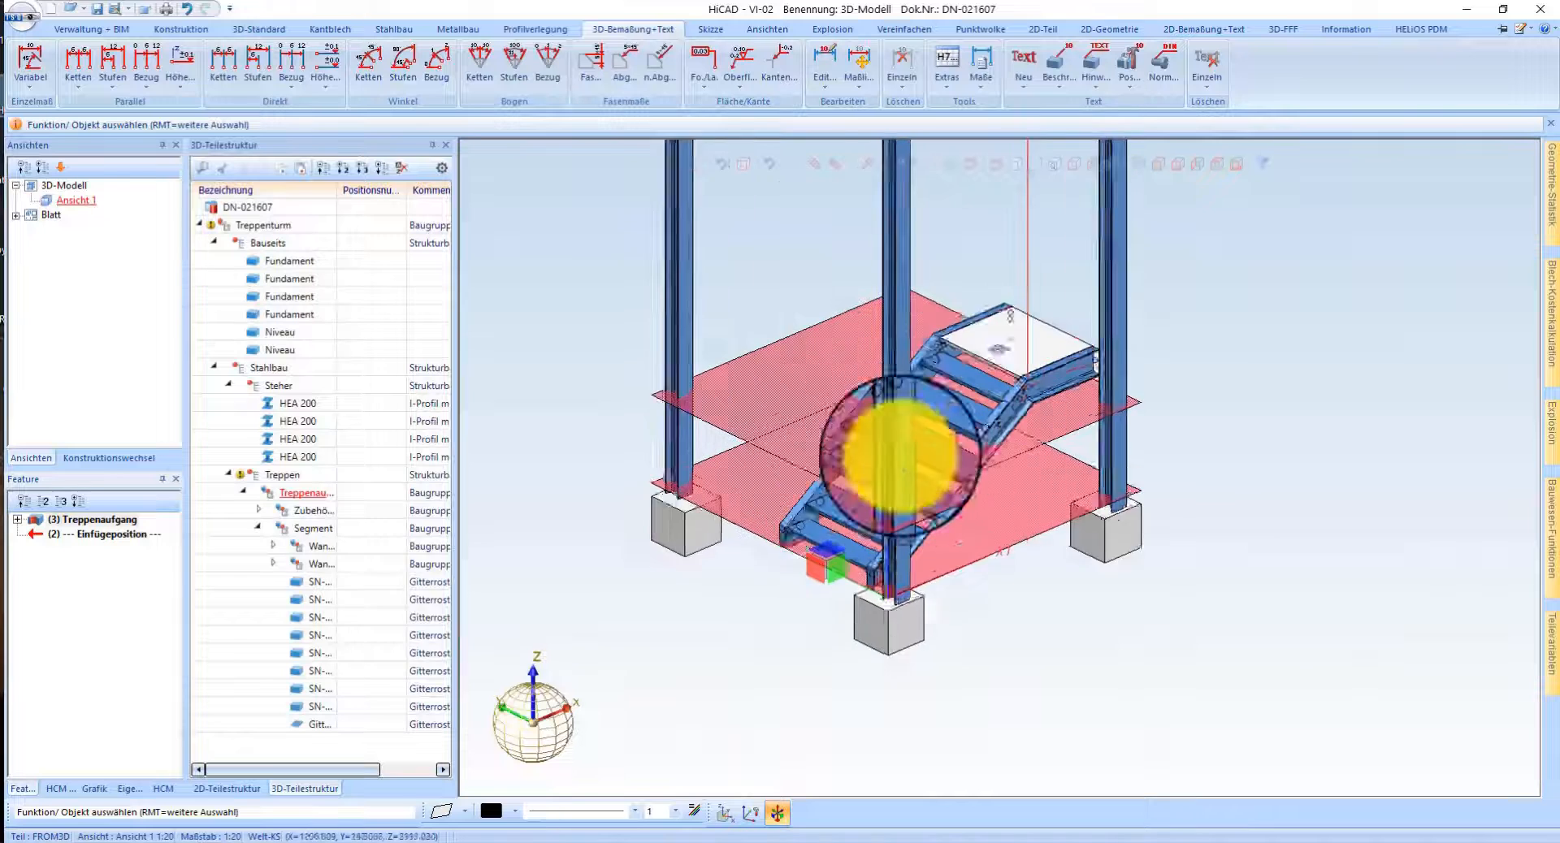
right_click(311, 496)
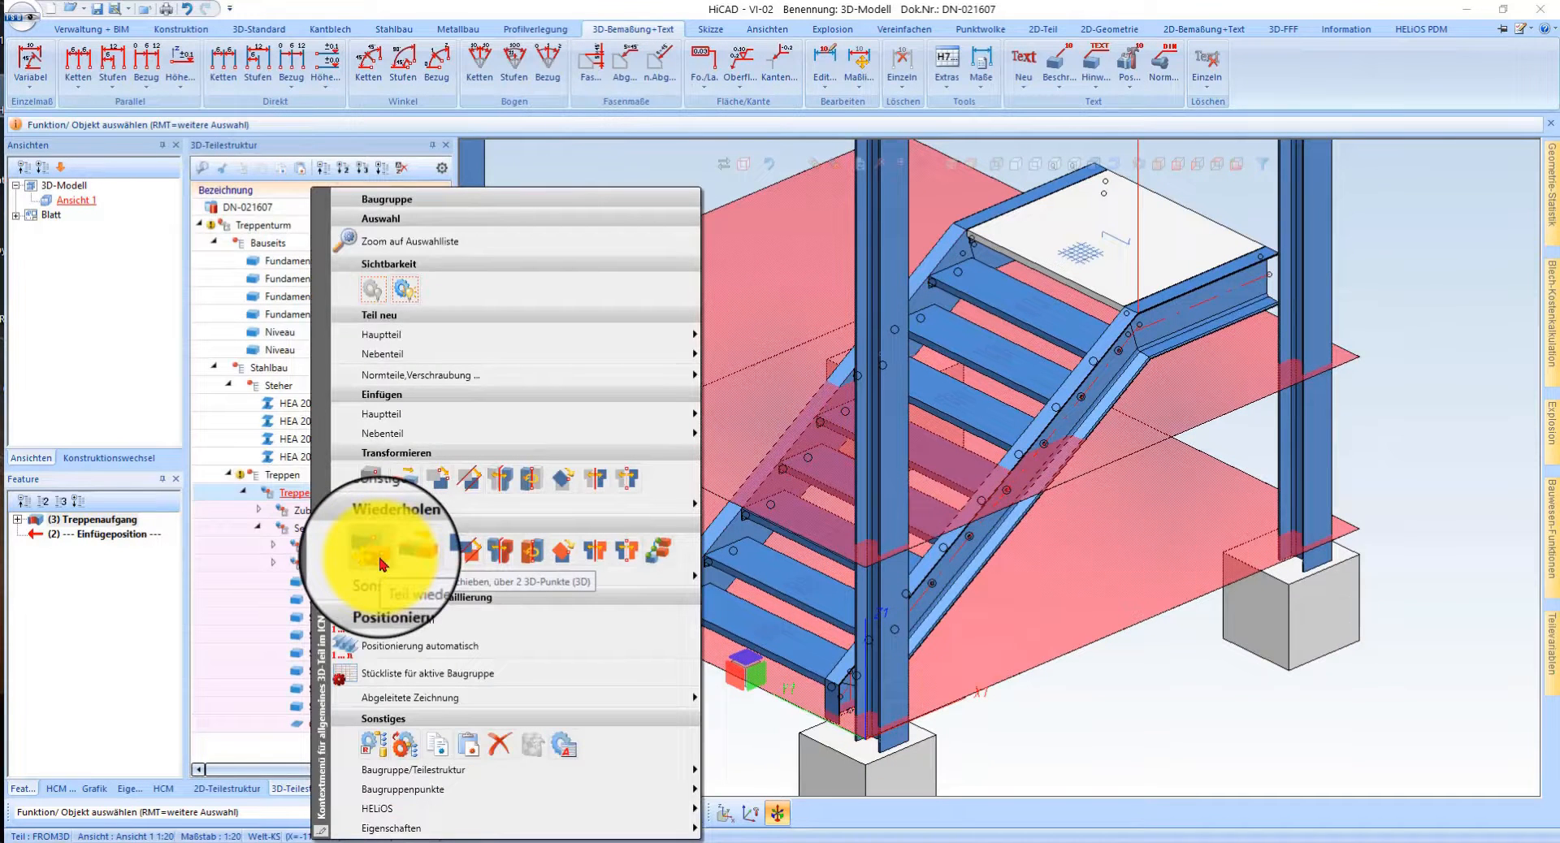
left_click(380, 562)
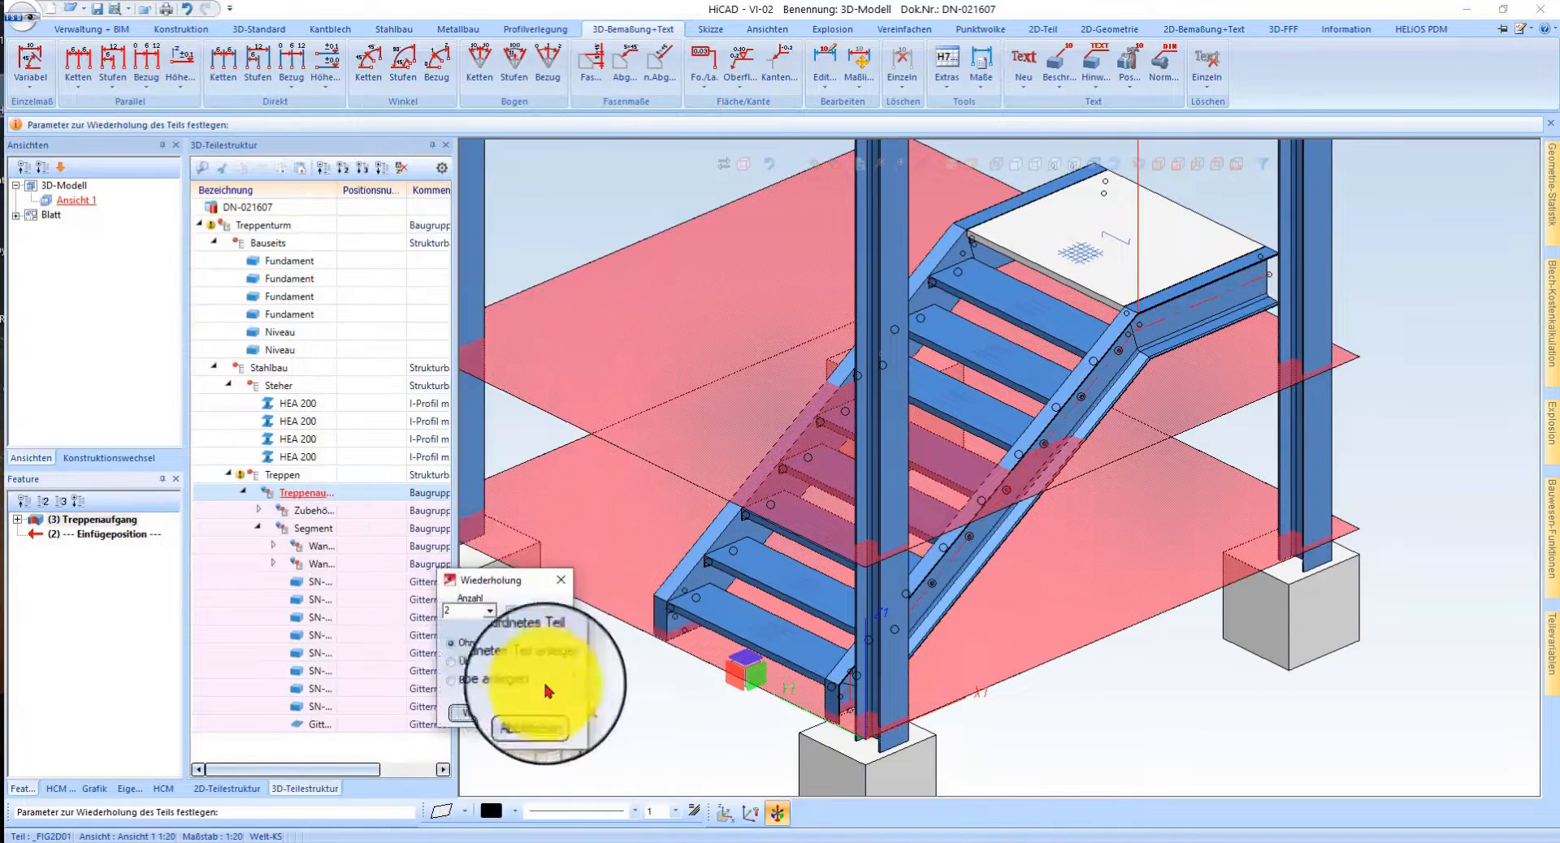
left_click(487, 706)
left_click(663, 601)
scroll(934, 530, "down", 2)
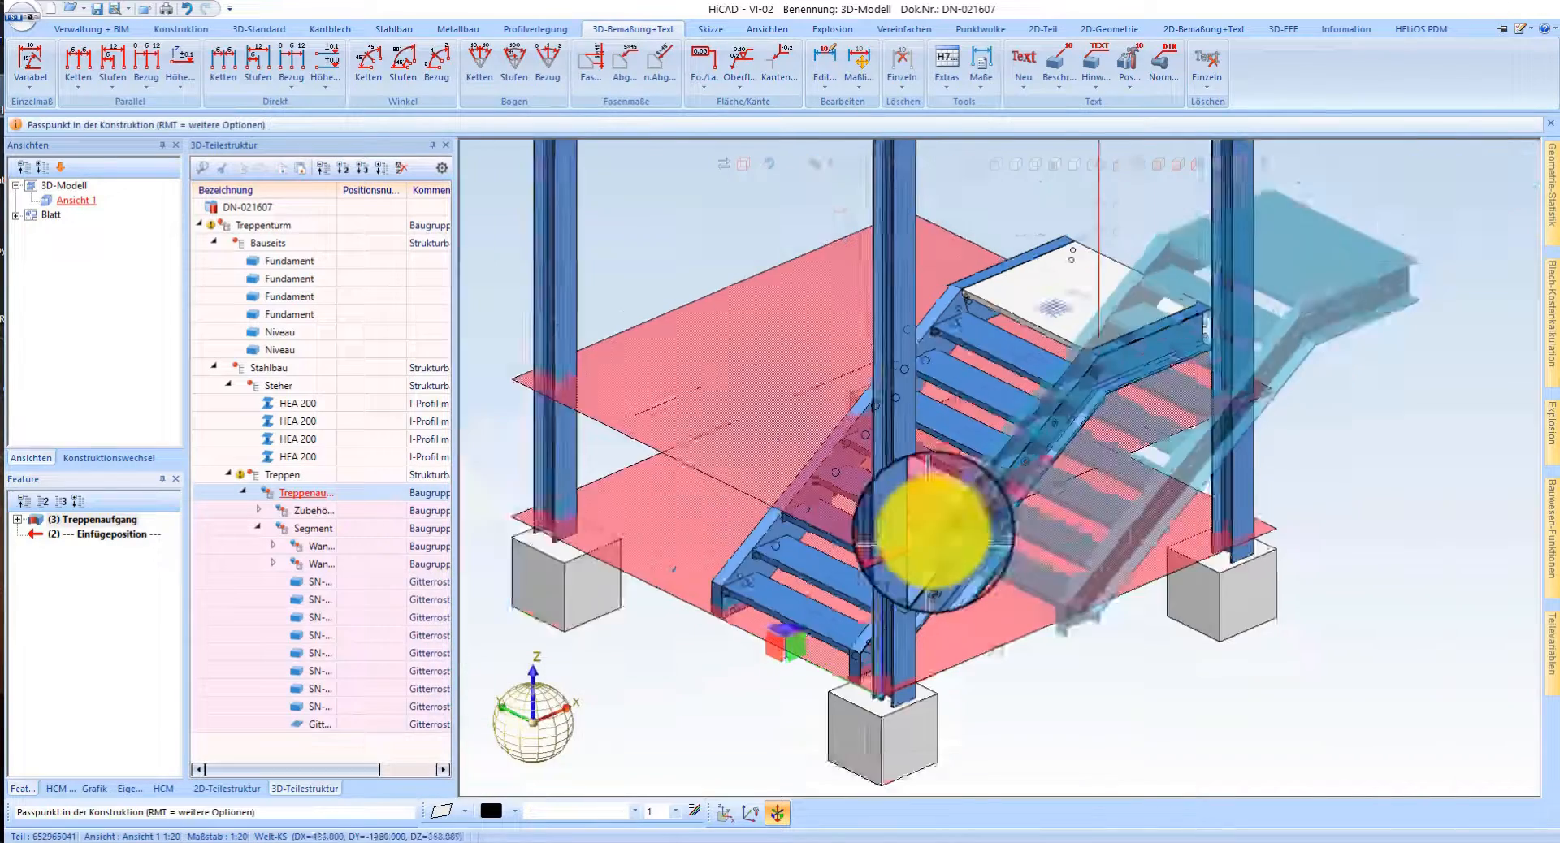
scroll(1035, 314, "up", 4)
left_click(1023, 316)
scroll(804, 402, "down", 3)
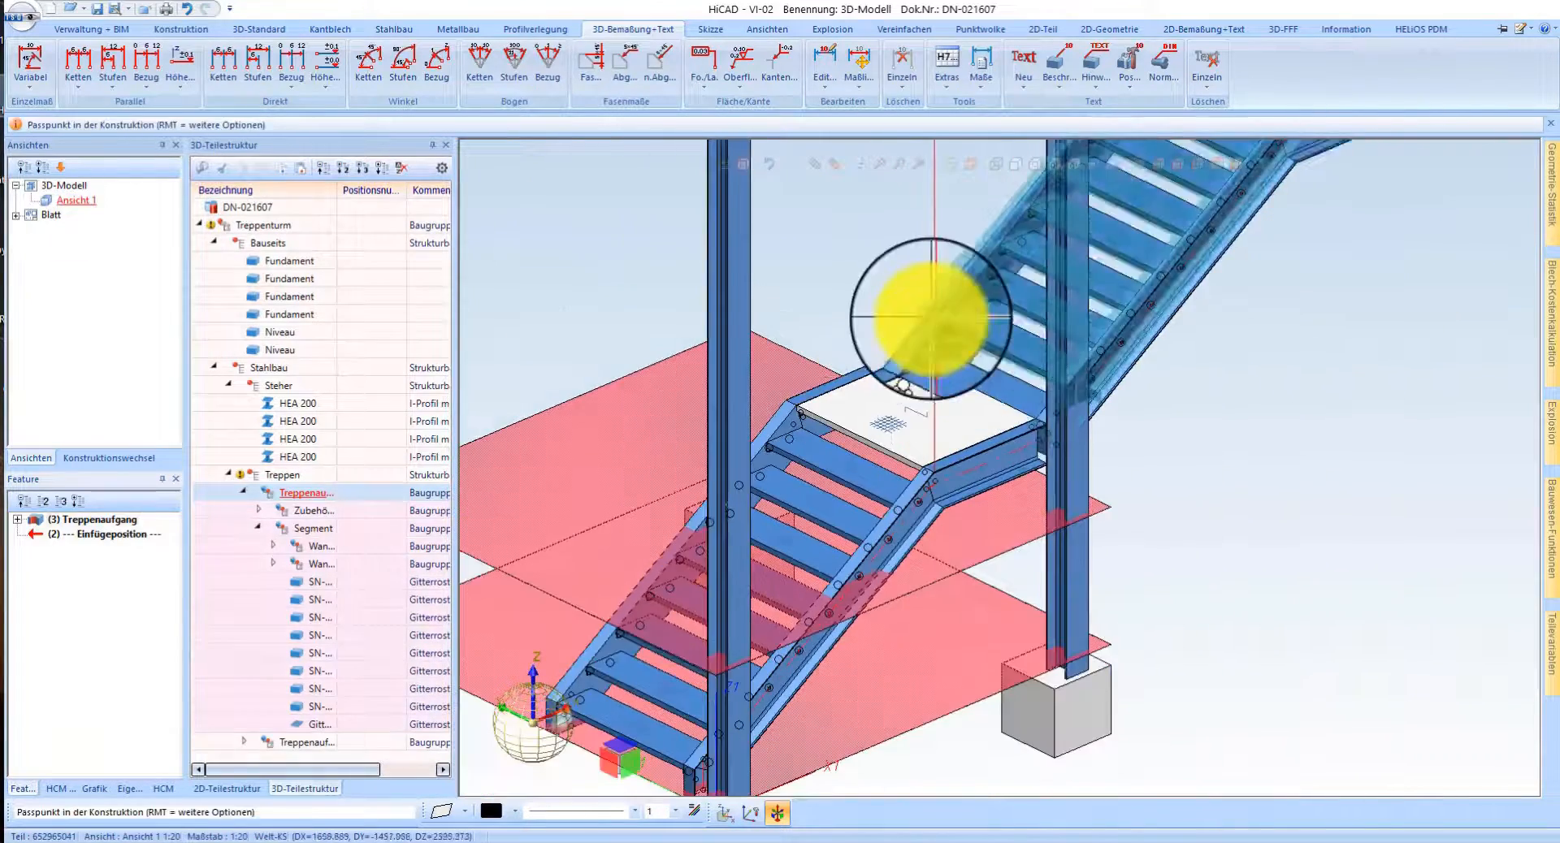
middle_click(942, 331)
- Change the copied flight's Antritt to the variant with a landing in the Treppenkonfigurator and apply it
scroll(954, 331, "up", 5)
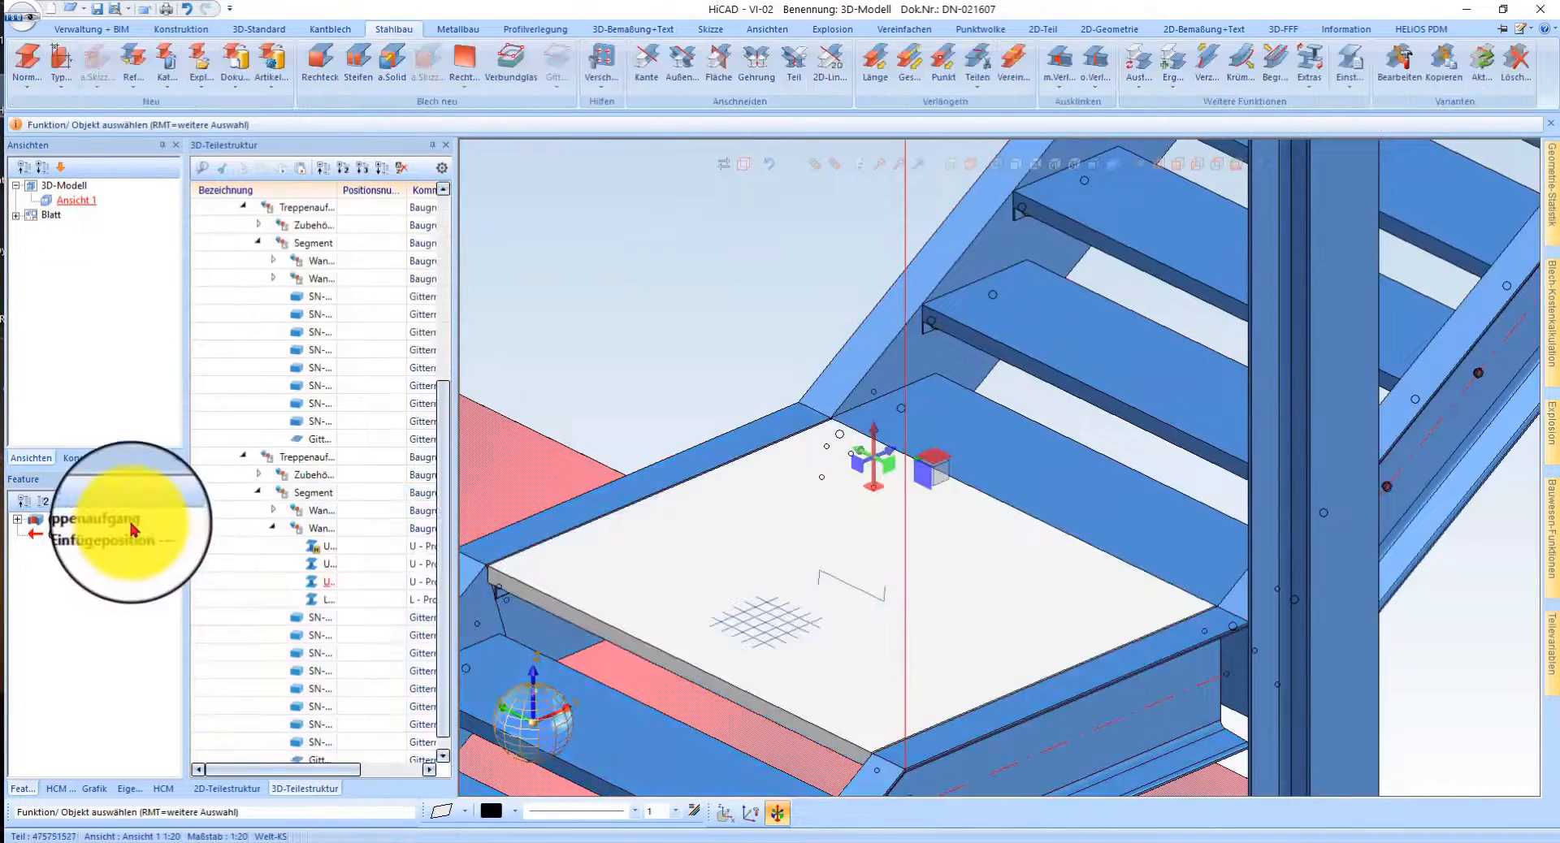
double_click(133, 519)
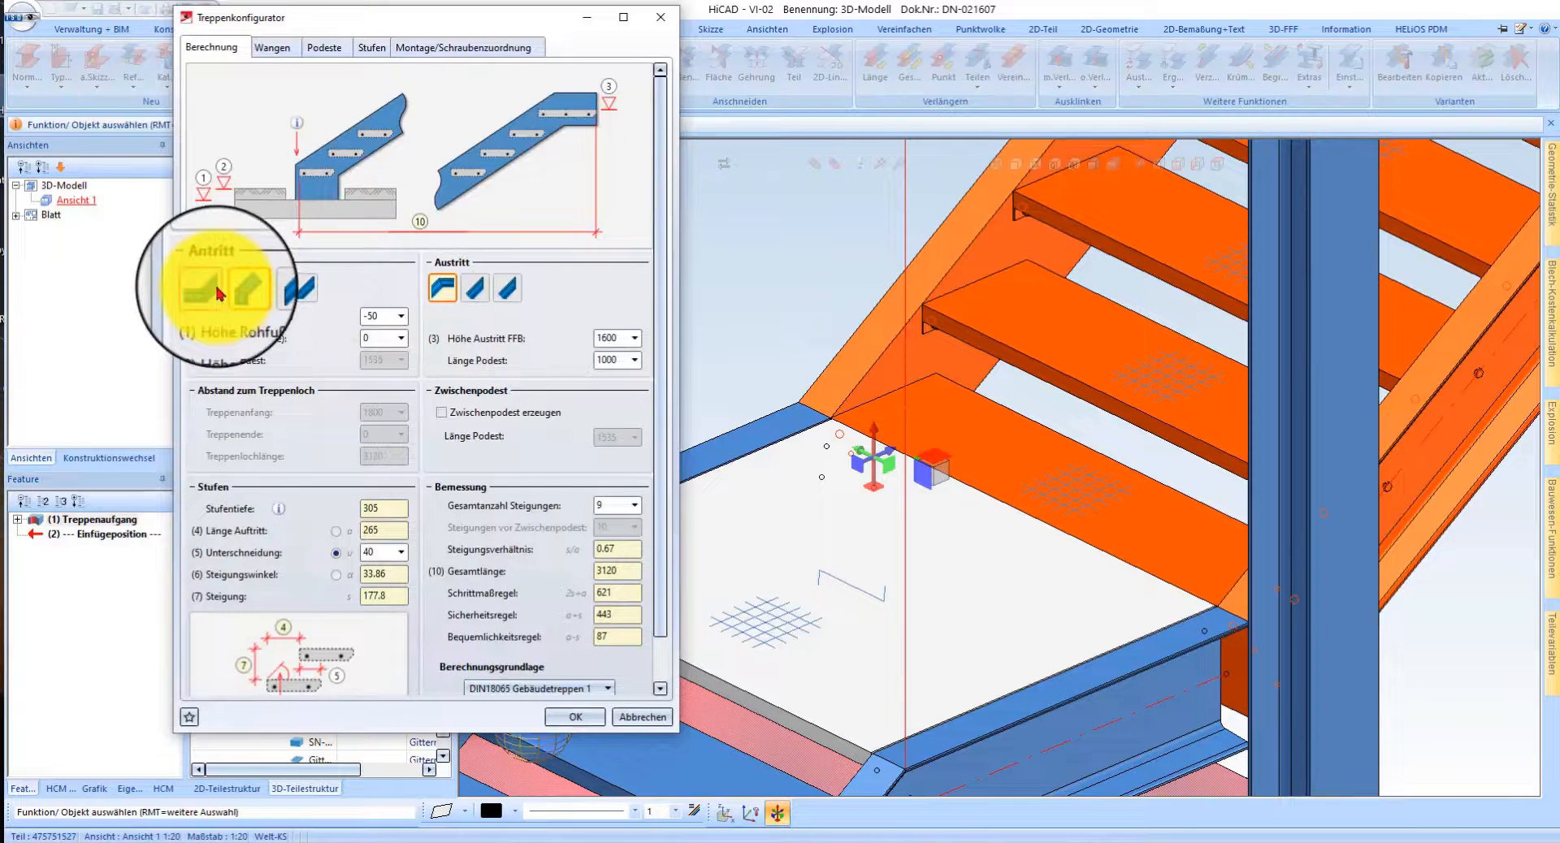
left_click(748, 555)
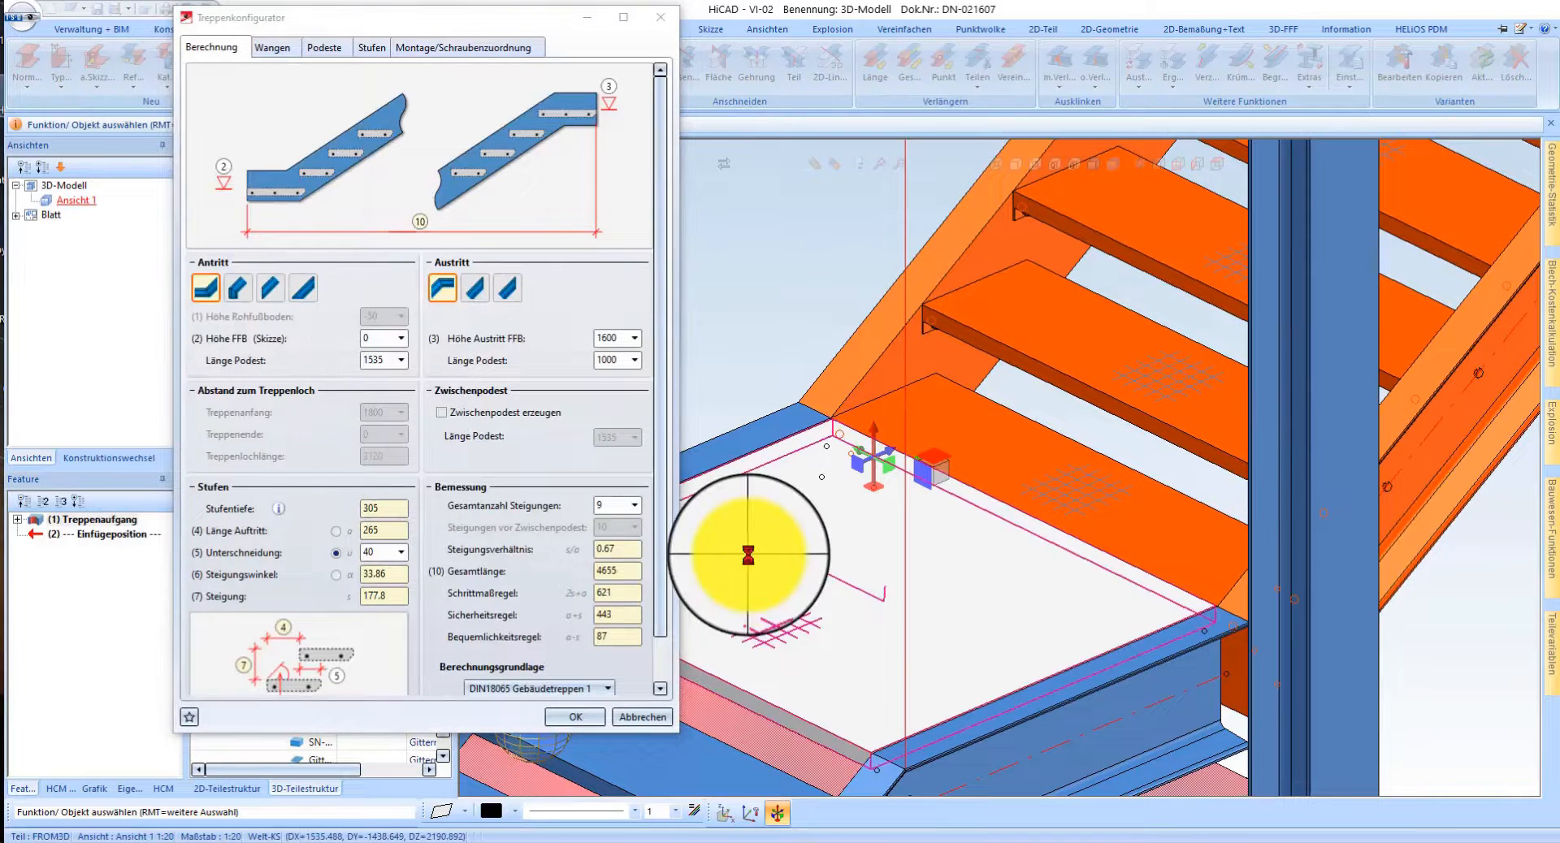
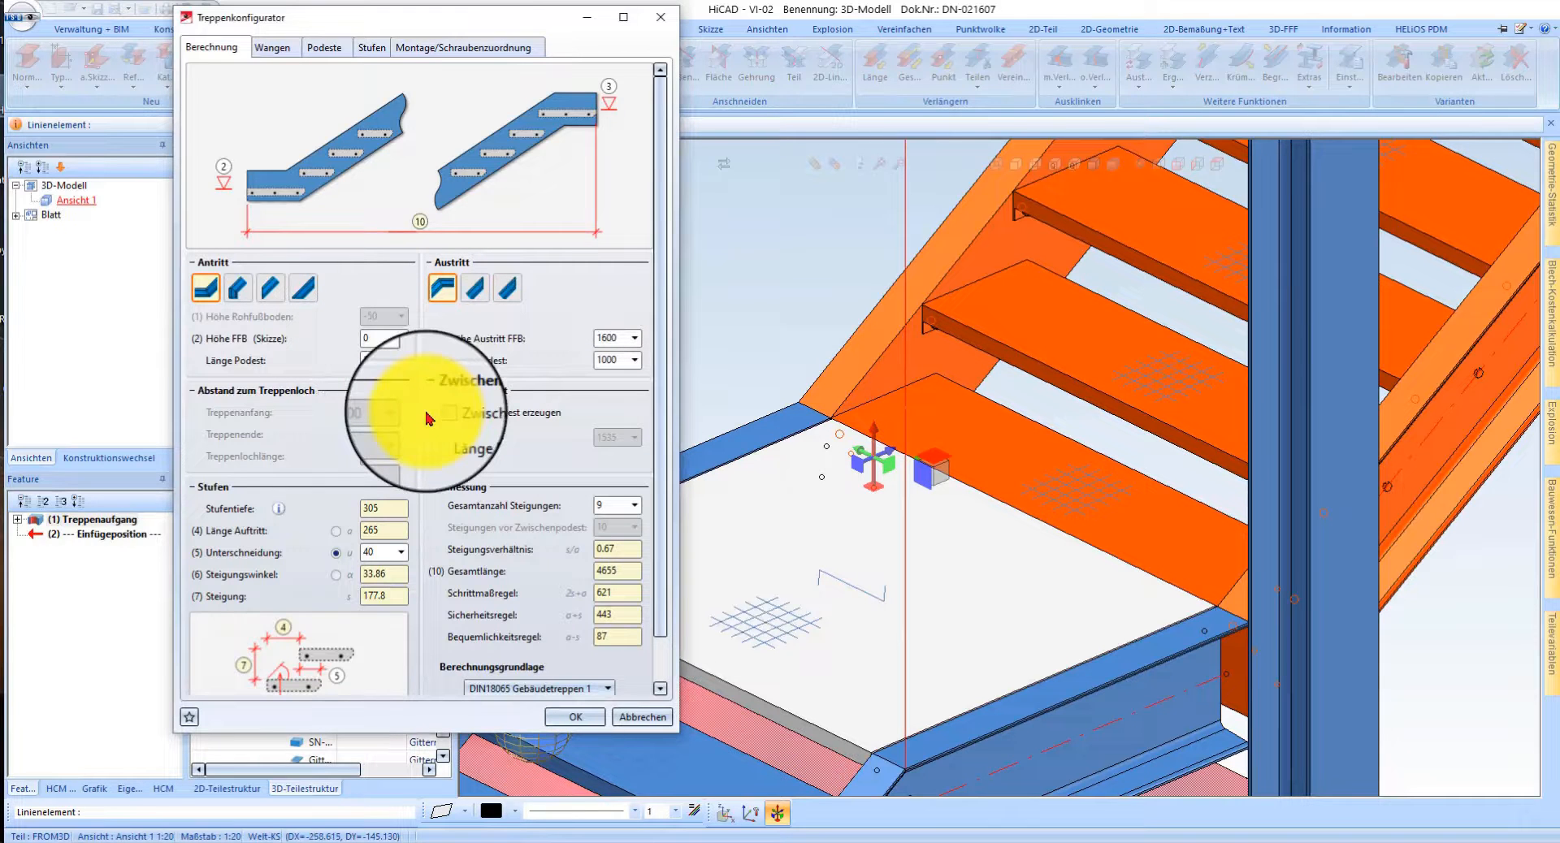
left_click(582, 720)
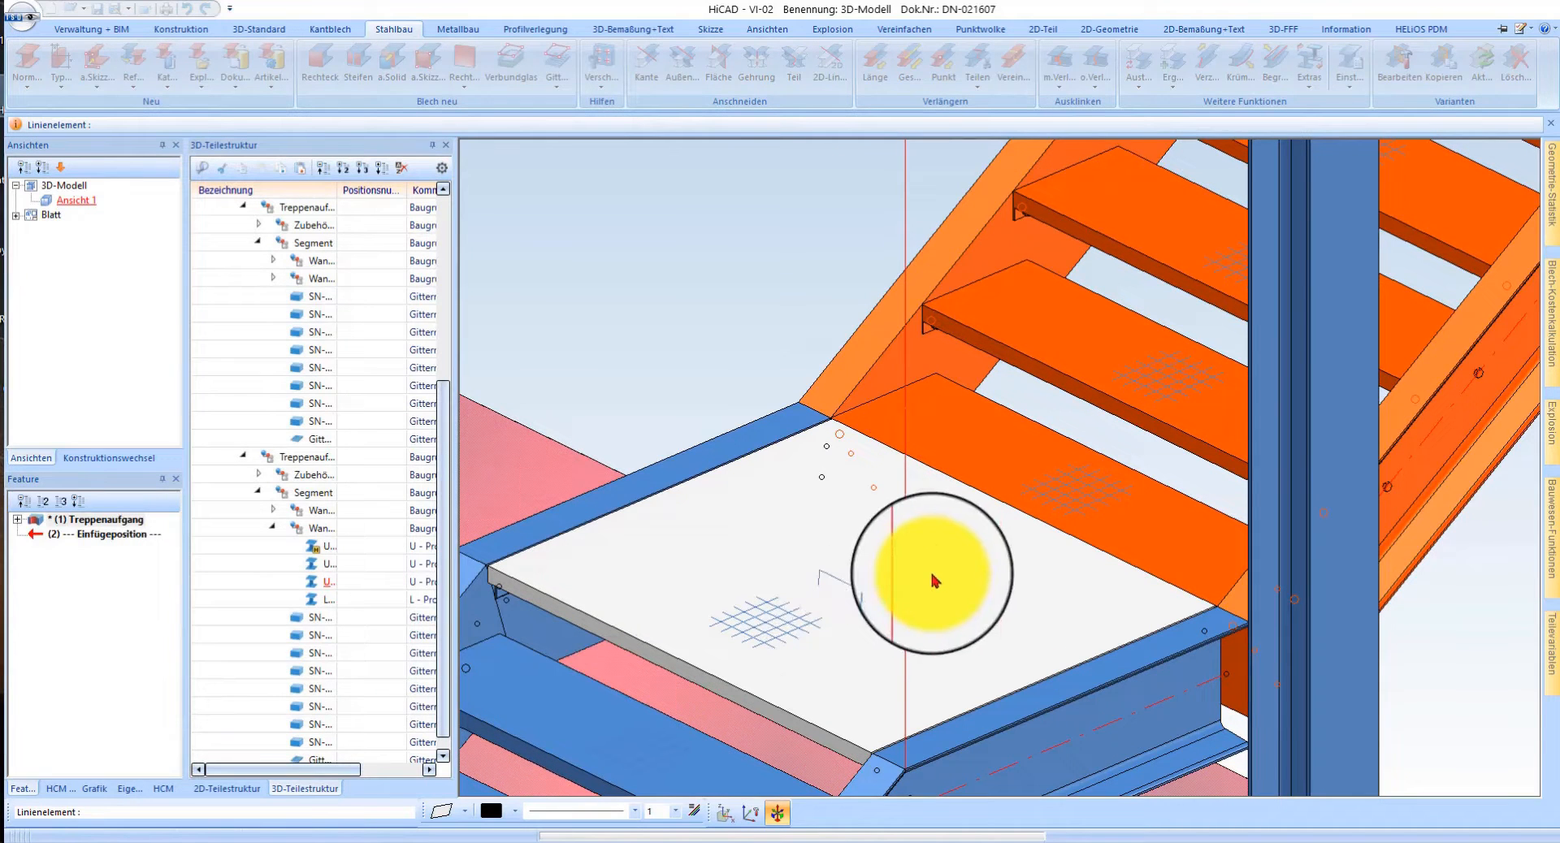
middle_click(1079, 582)
scroll(785, 415, "down", 2)
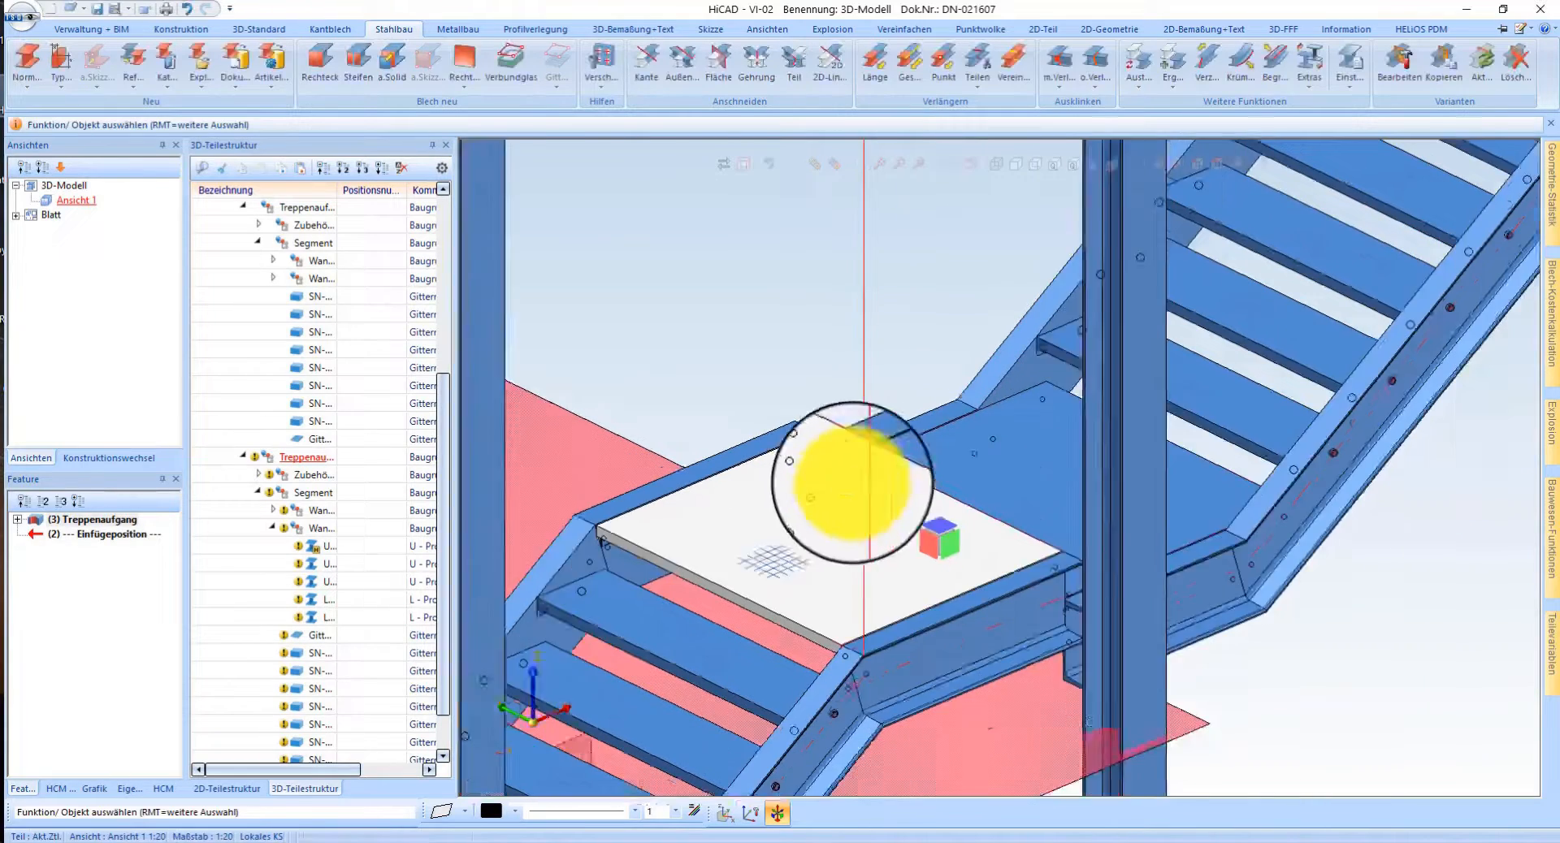
scroll(853, 479, "down", 1)
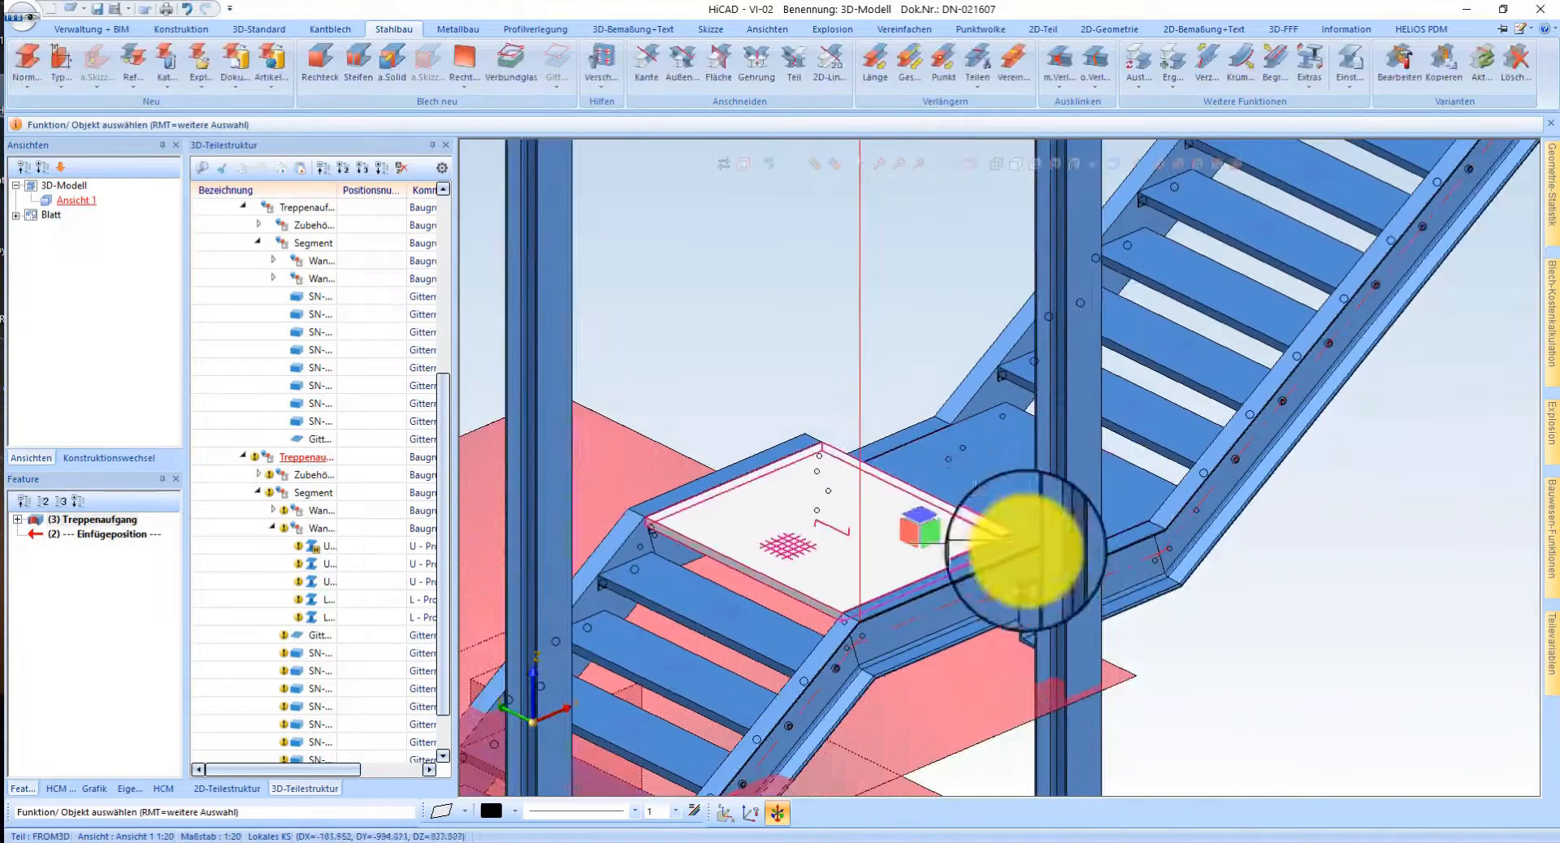
- Move the upper flight by two points so its lower landing's stringer corner meets the stringer corner of the first flight's landing
right_click(122, 526)
left_click(850, 493)
middle_click_drag(914, 464, 842, 415)
scroll(830, 411, "up", 3)
left_click(831, 405)
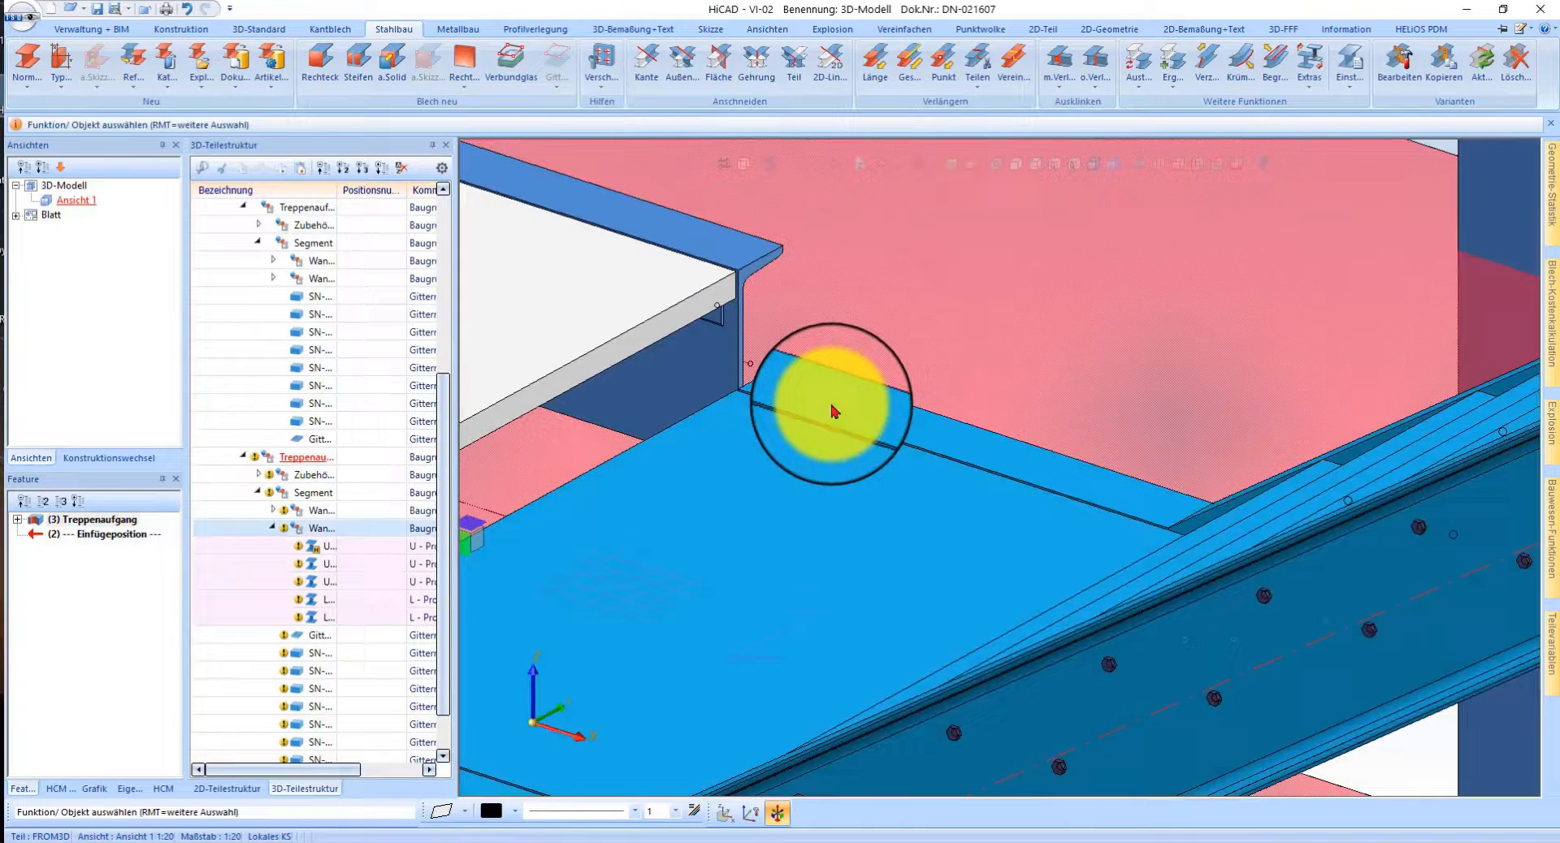
right_click(833, 412)
left_click(899, 425)
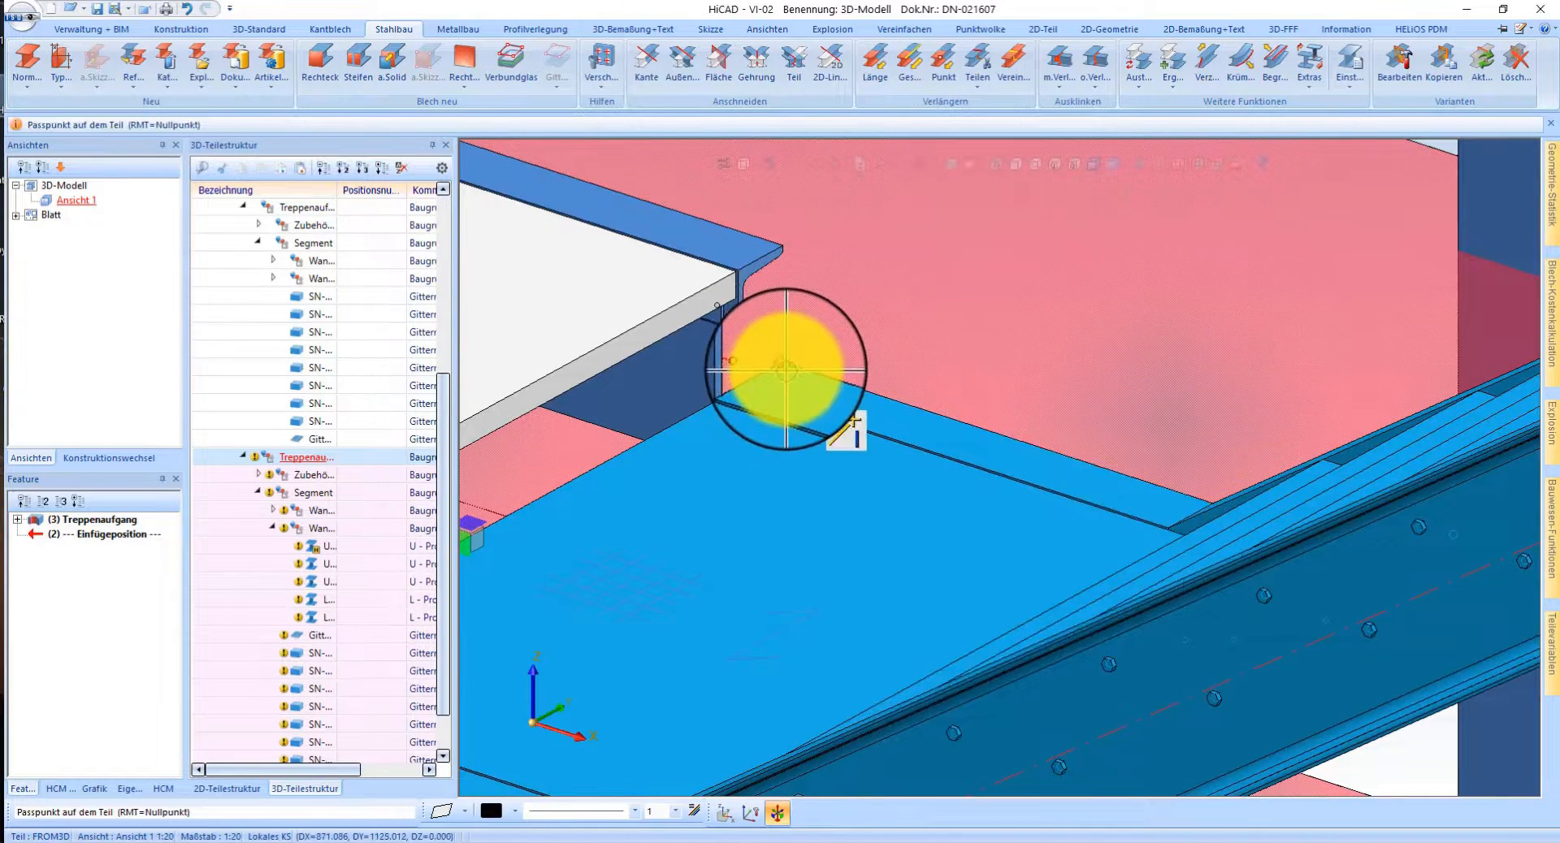
left_click(786, 370)
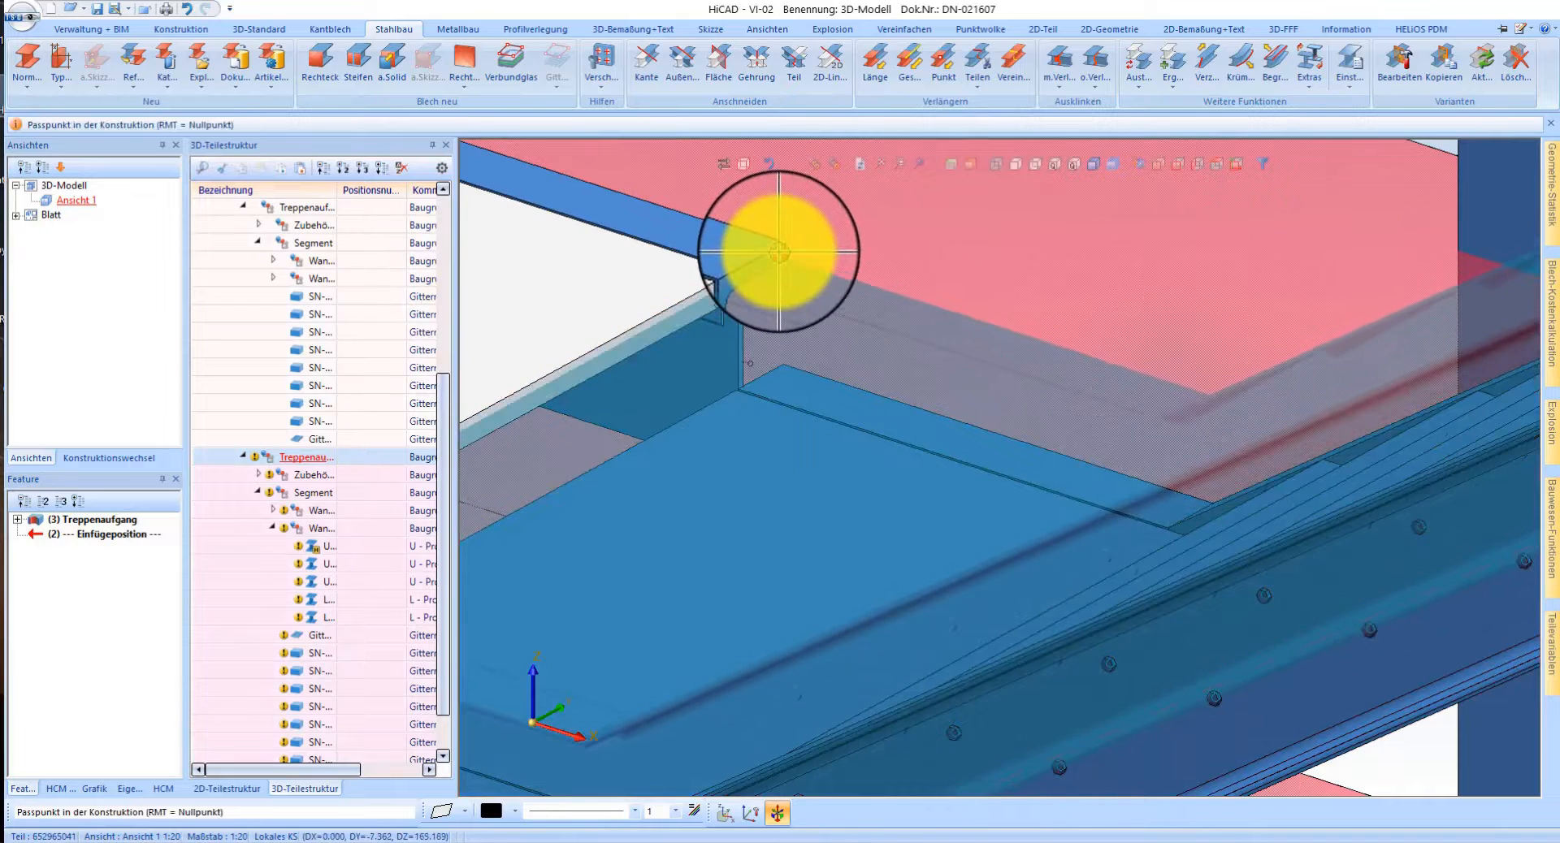
left_click(781, 249)
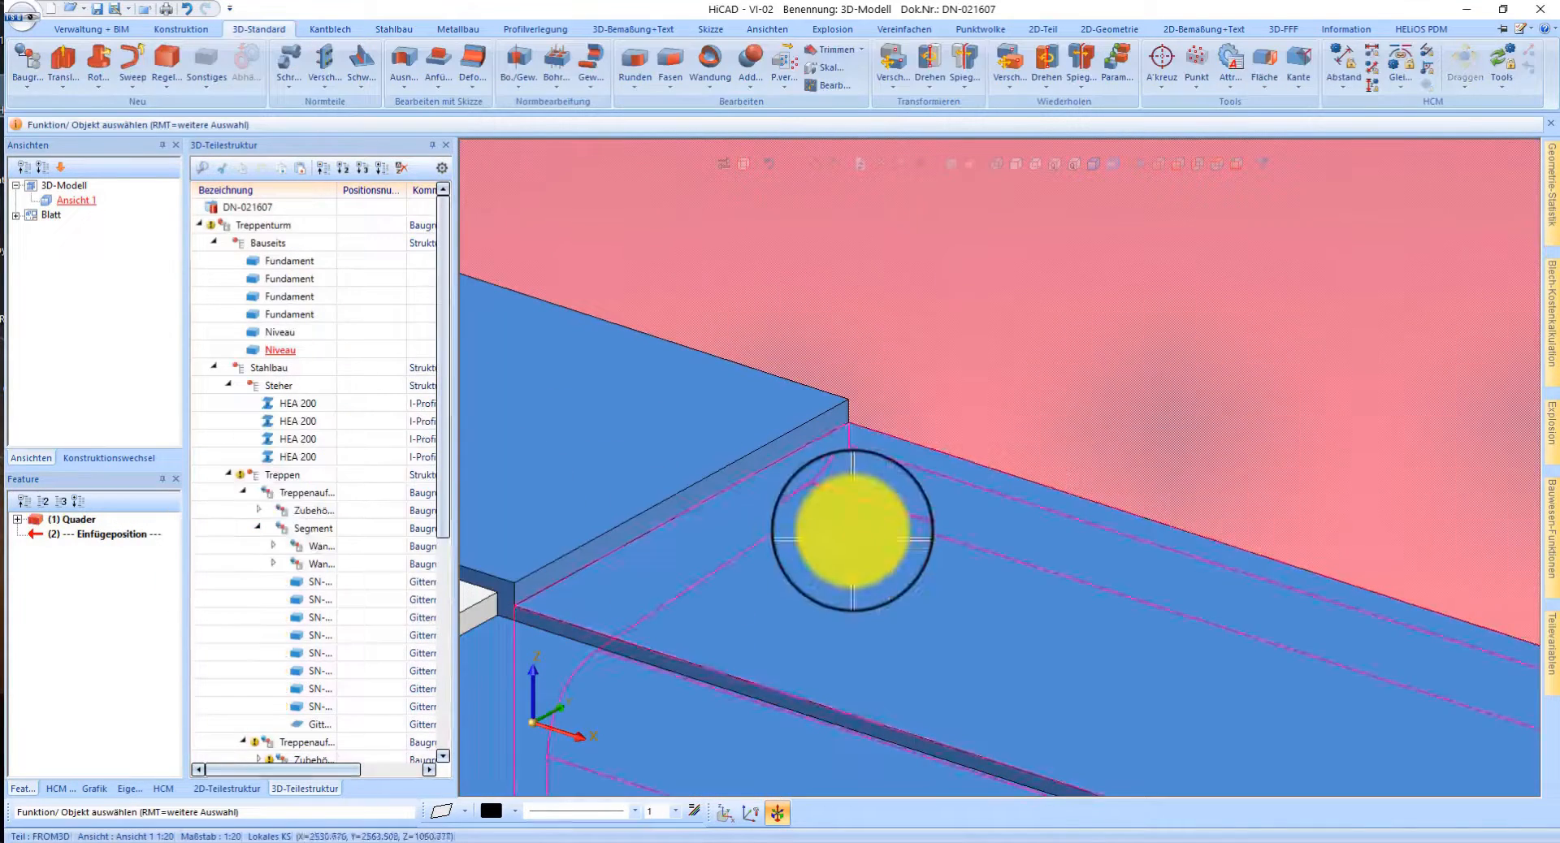
- Raise the upper flight by two points so the top corner of its landing stringer is flush with the first flight's landing stringer
left_click(853, 533)
right_click(876, 522)
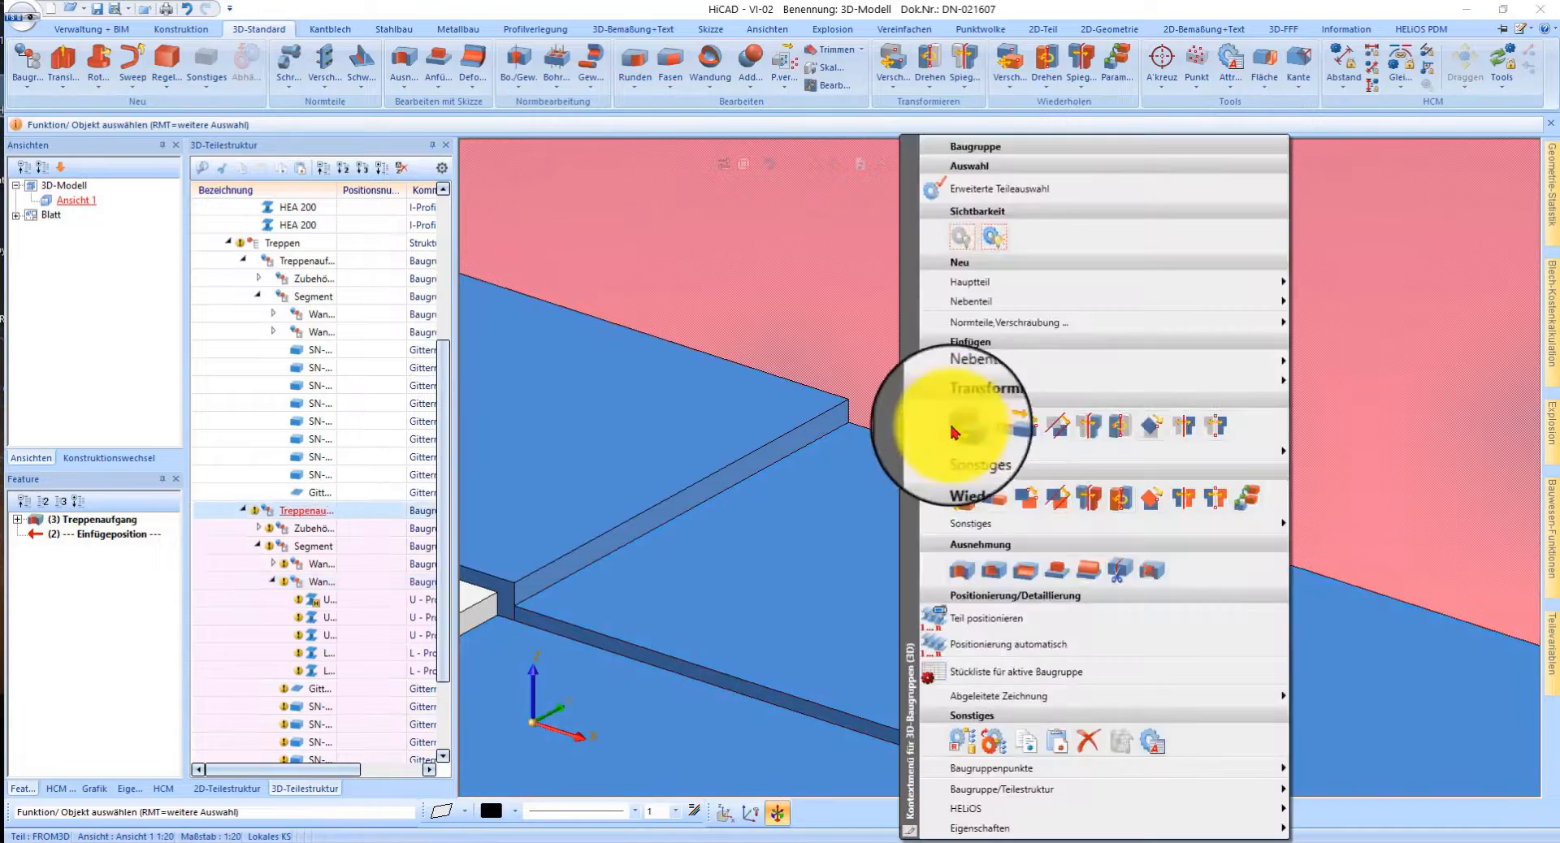
left_click(957, 427)
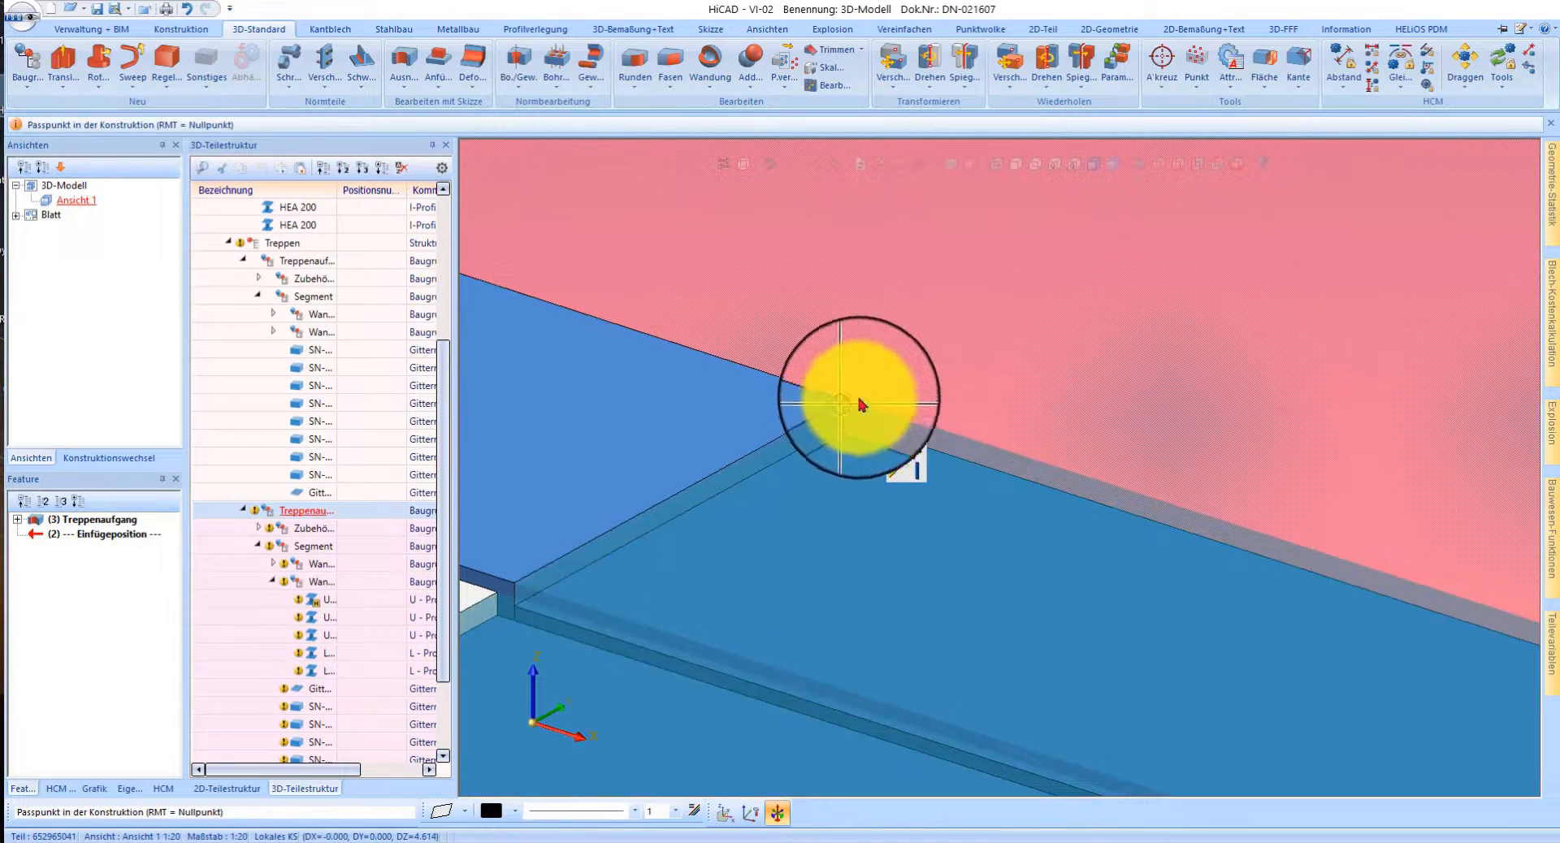
left_click(915, 416)
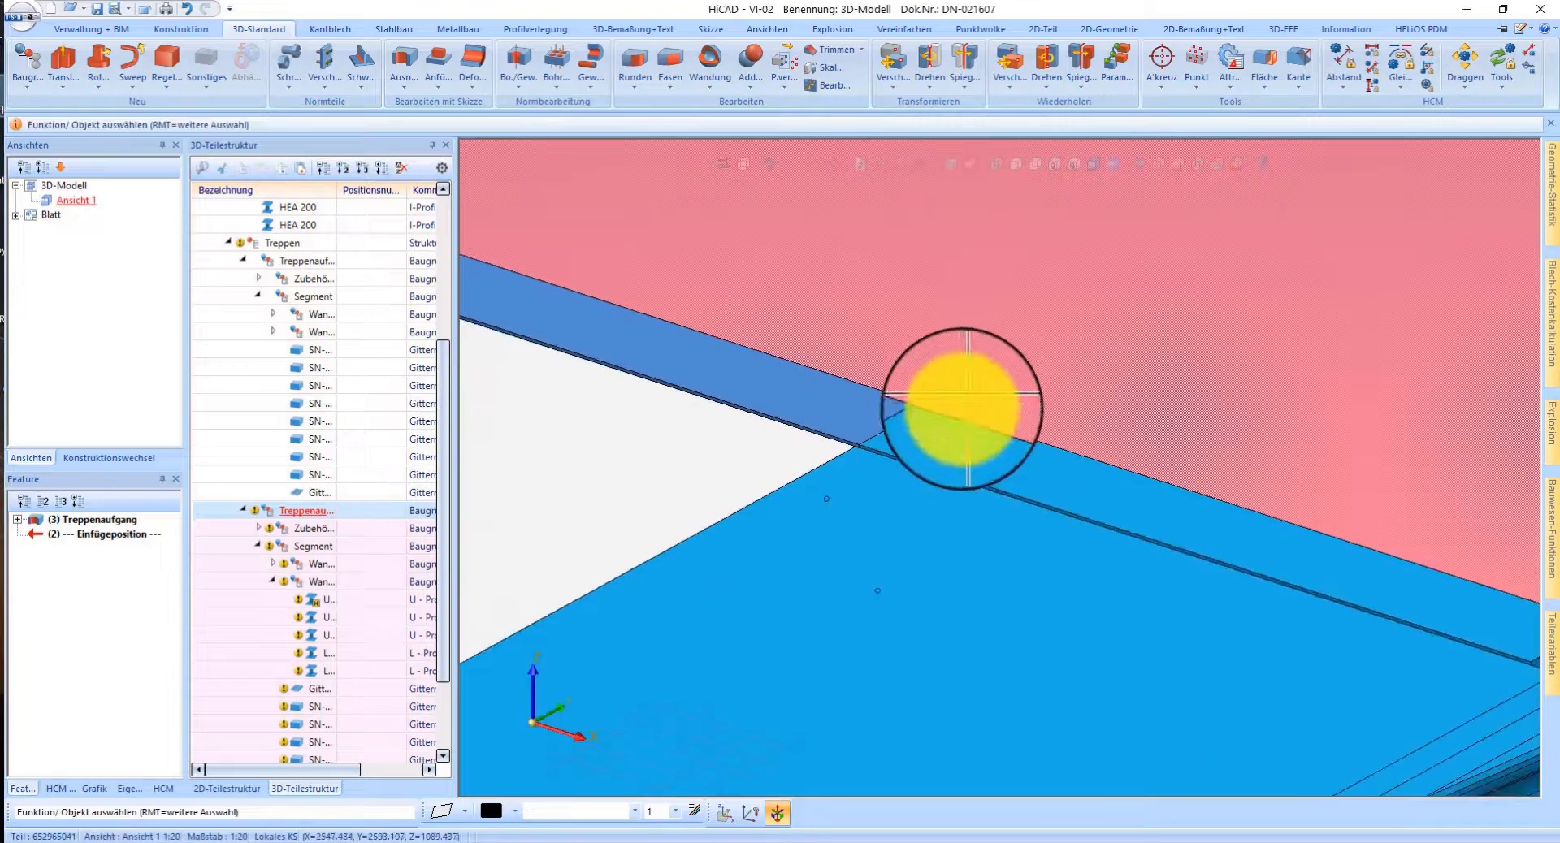
- Rotate the upper Treppenaufgang assembly by 180° about the vertical edge where the two landing stringers meet
scroll(998, 460, "down", 4)
middle_click_drag(975, 501, 1275, 517)
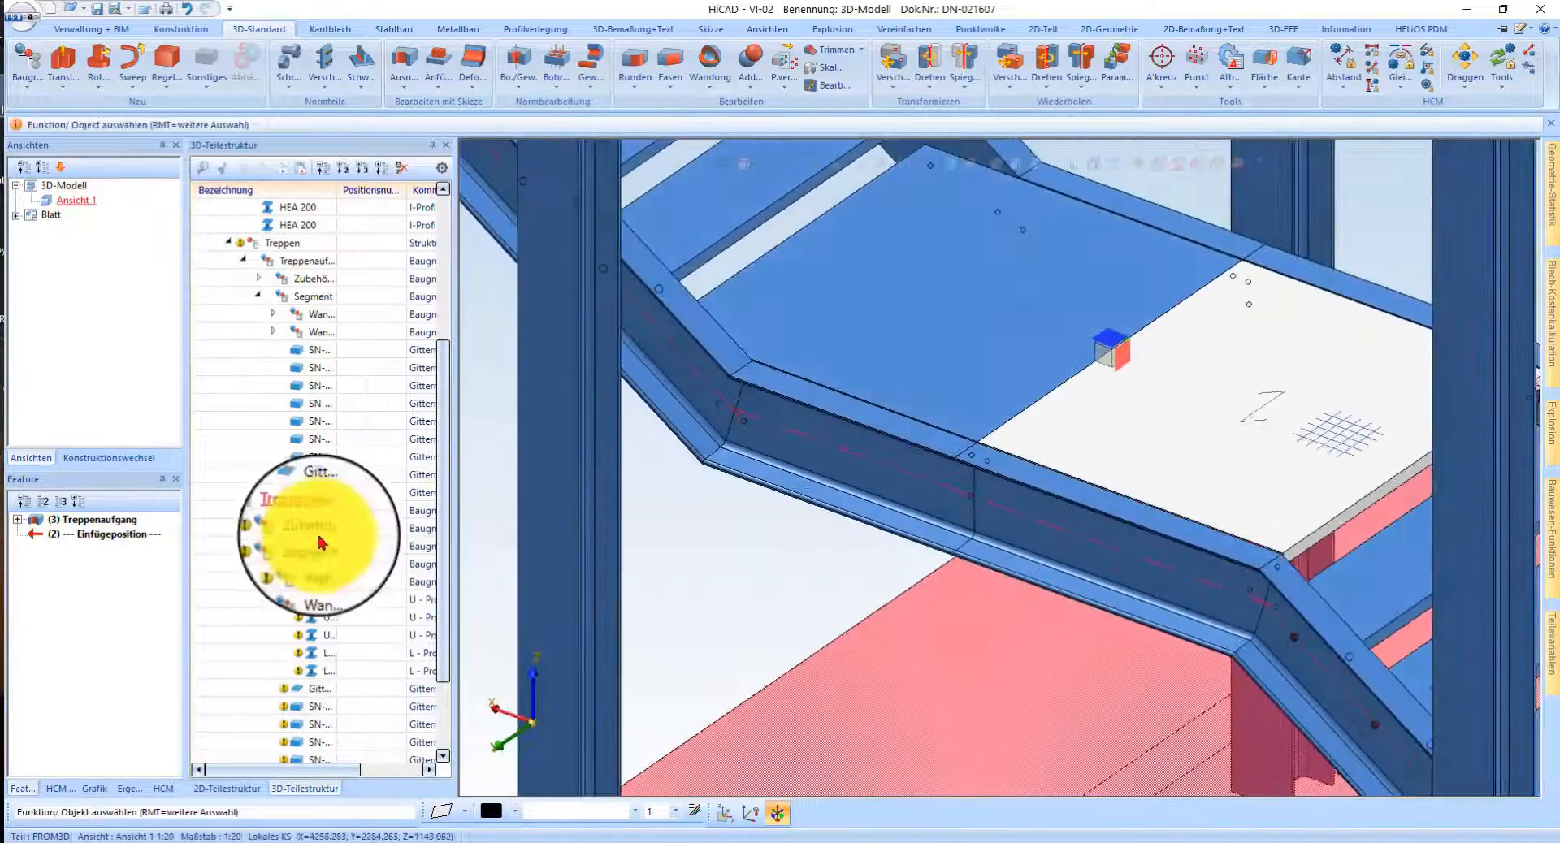
right_click(310, 511)
left_click(574, 476)
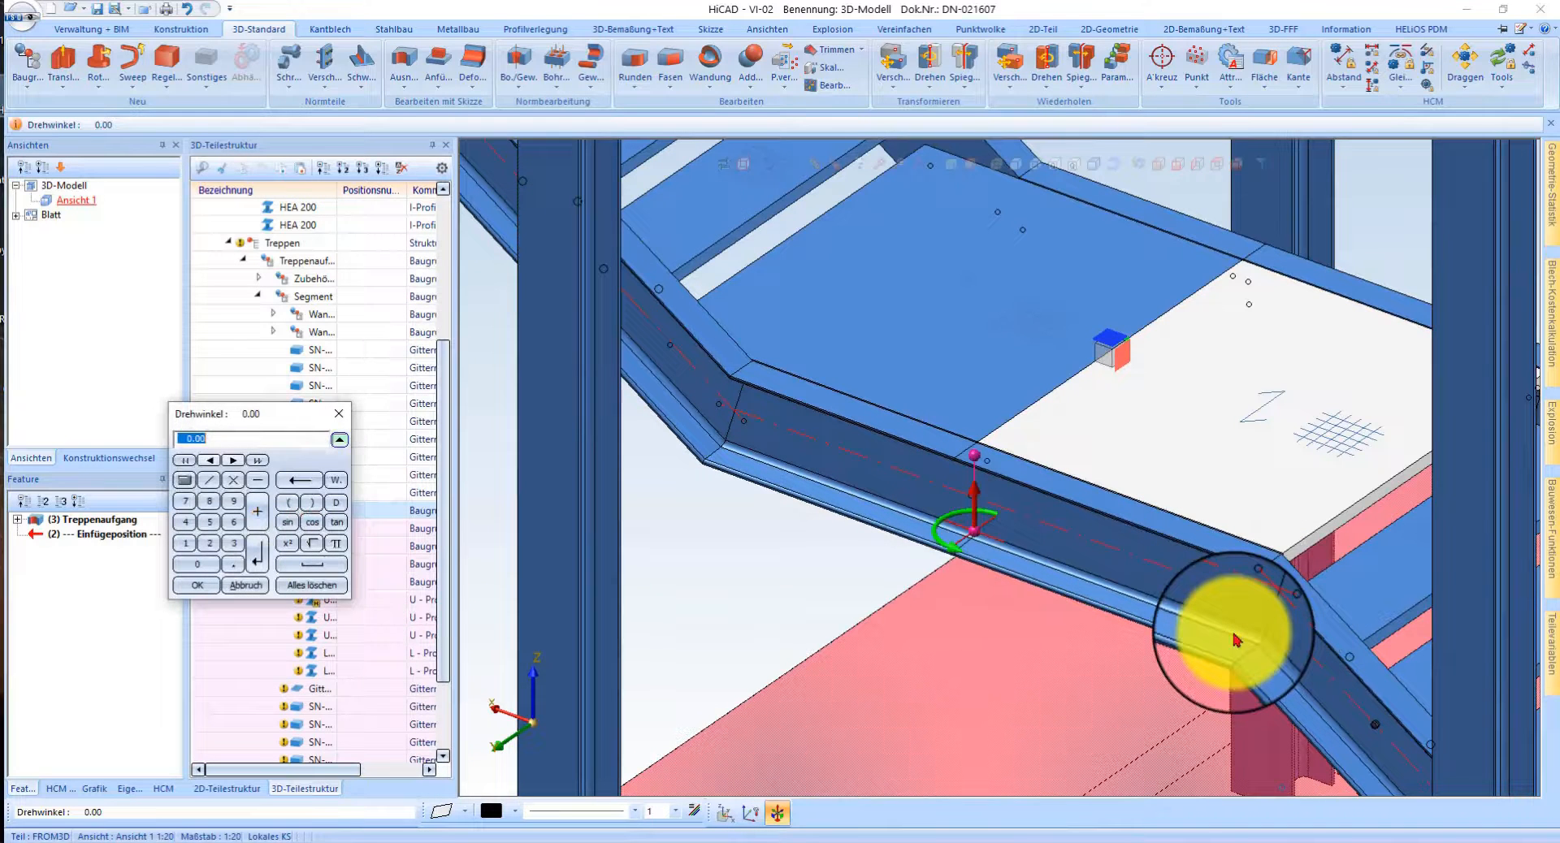
type("180")
key("Return")
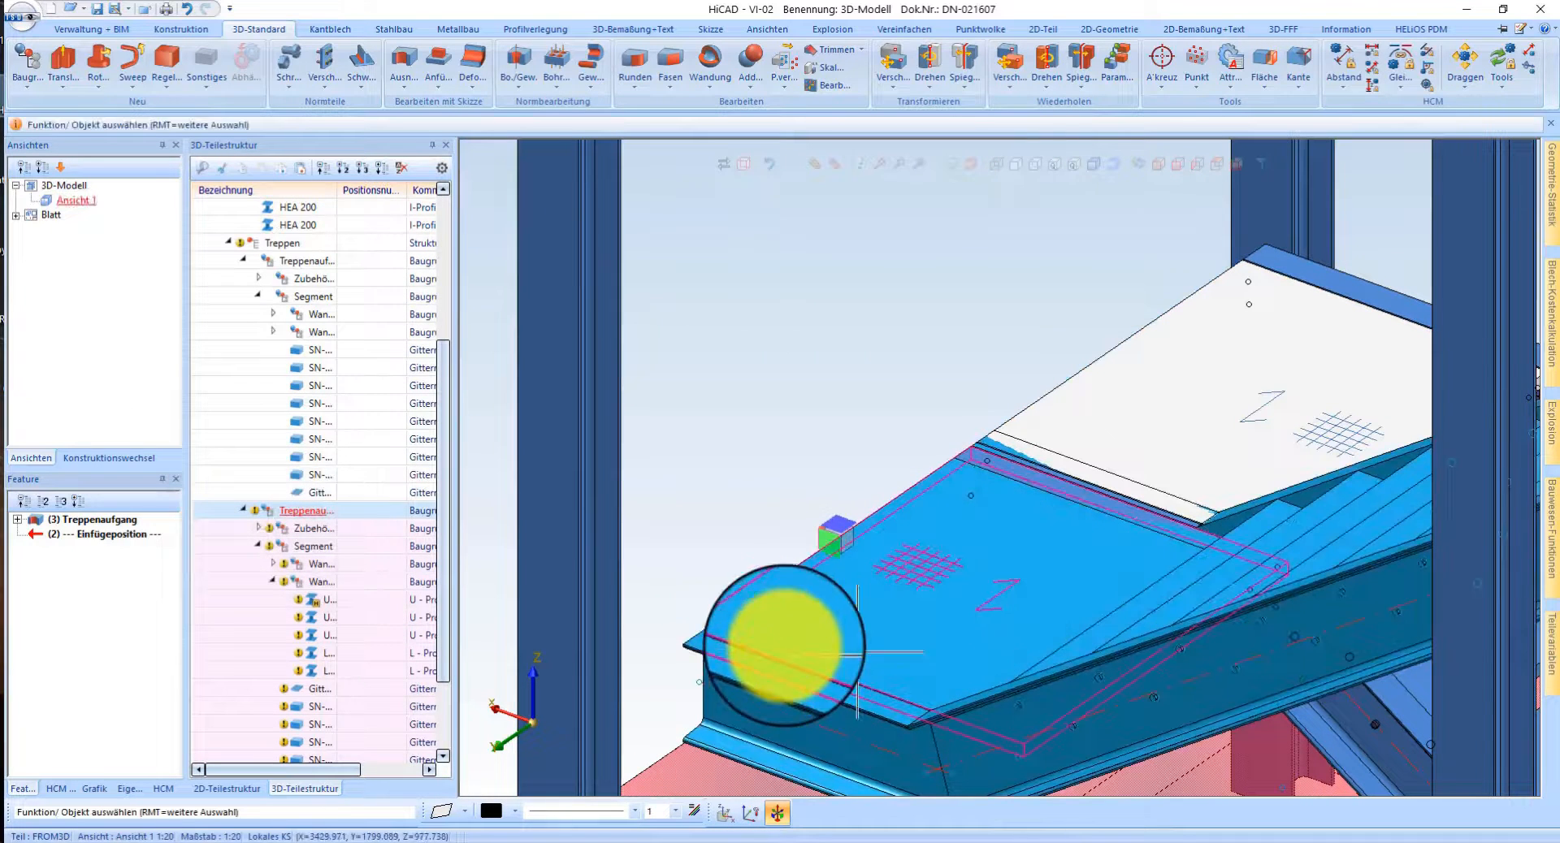
- Shift the upper flight sideways along its landing's outer edge, away from the first flight
right_click(304, 523)
left_click(338, 483)
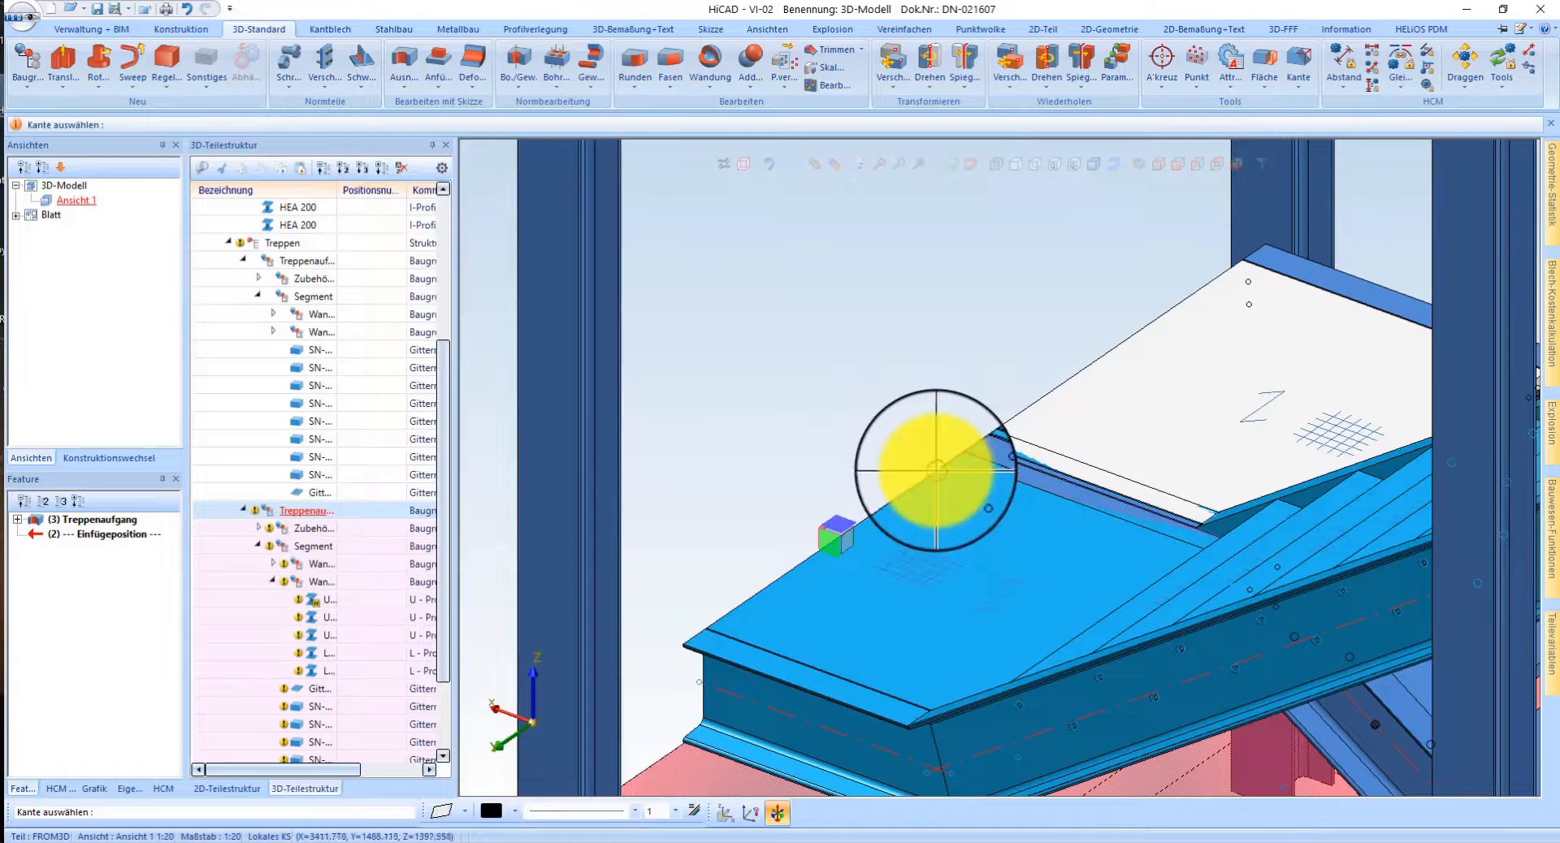
left_click(939, 477)
key("Return")
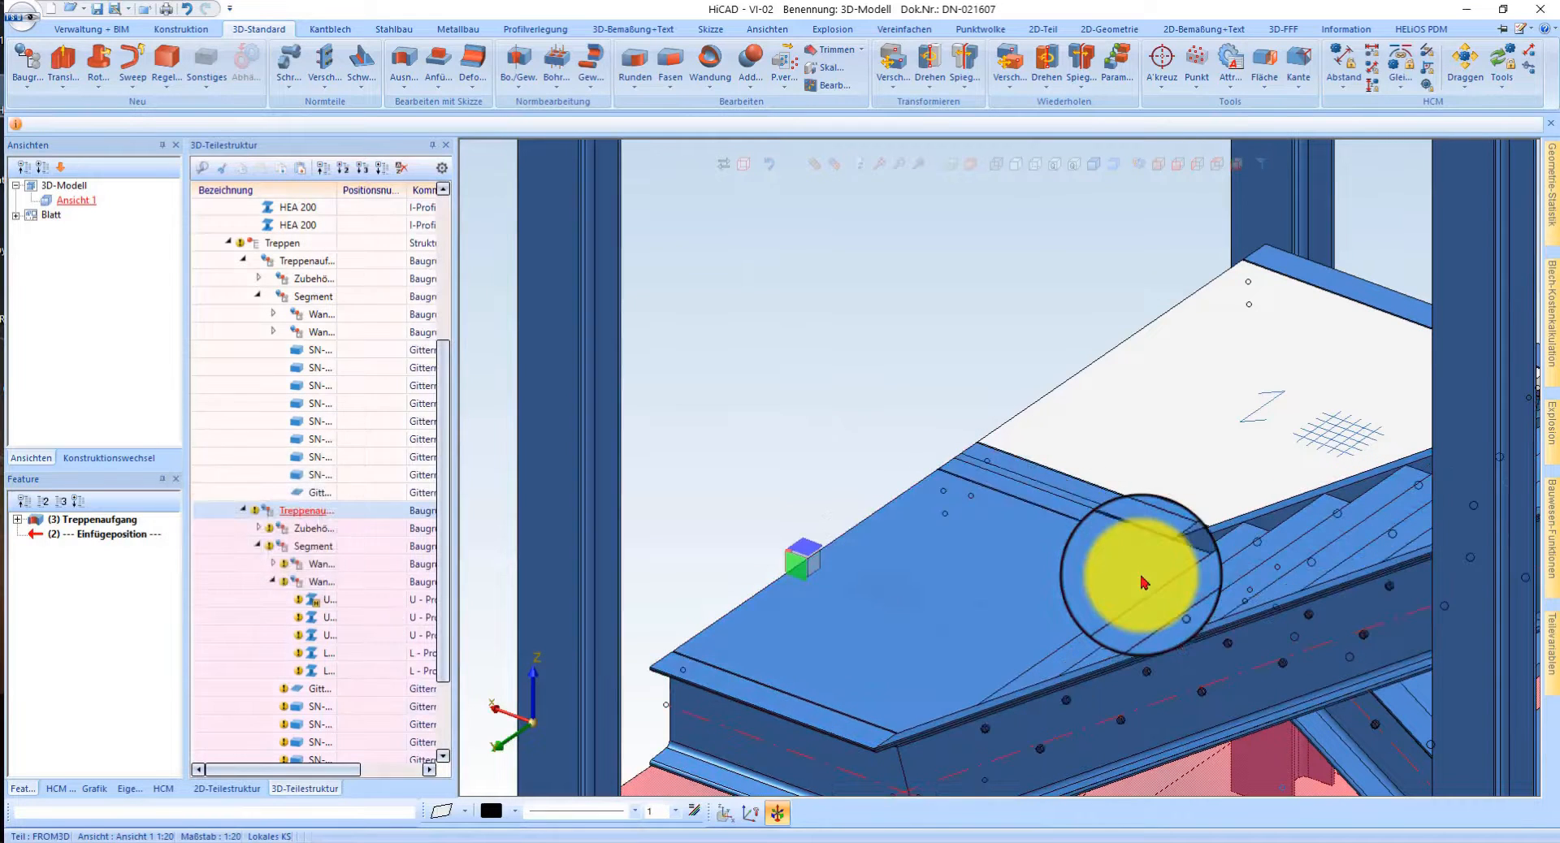
- Examine in plan view how the upper flight's outer stringer sits relative to the rear columns and foundations
scroll(809, 537, "down", 5)
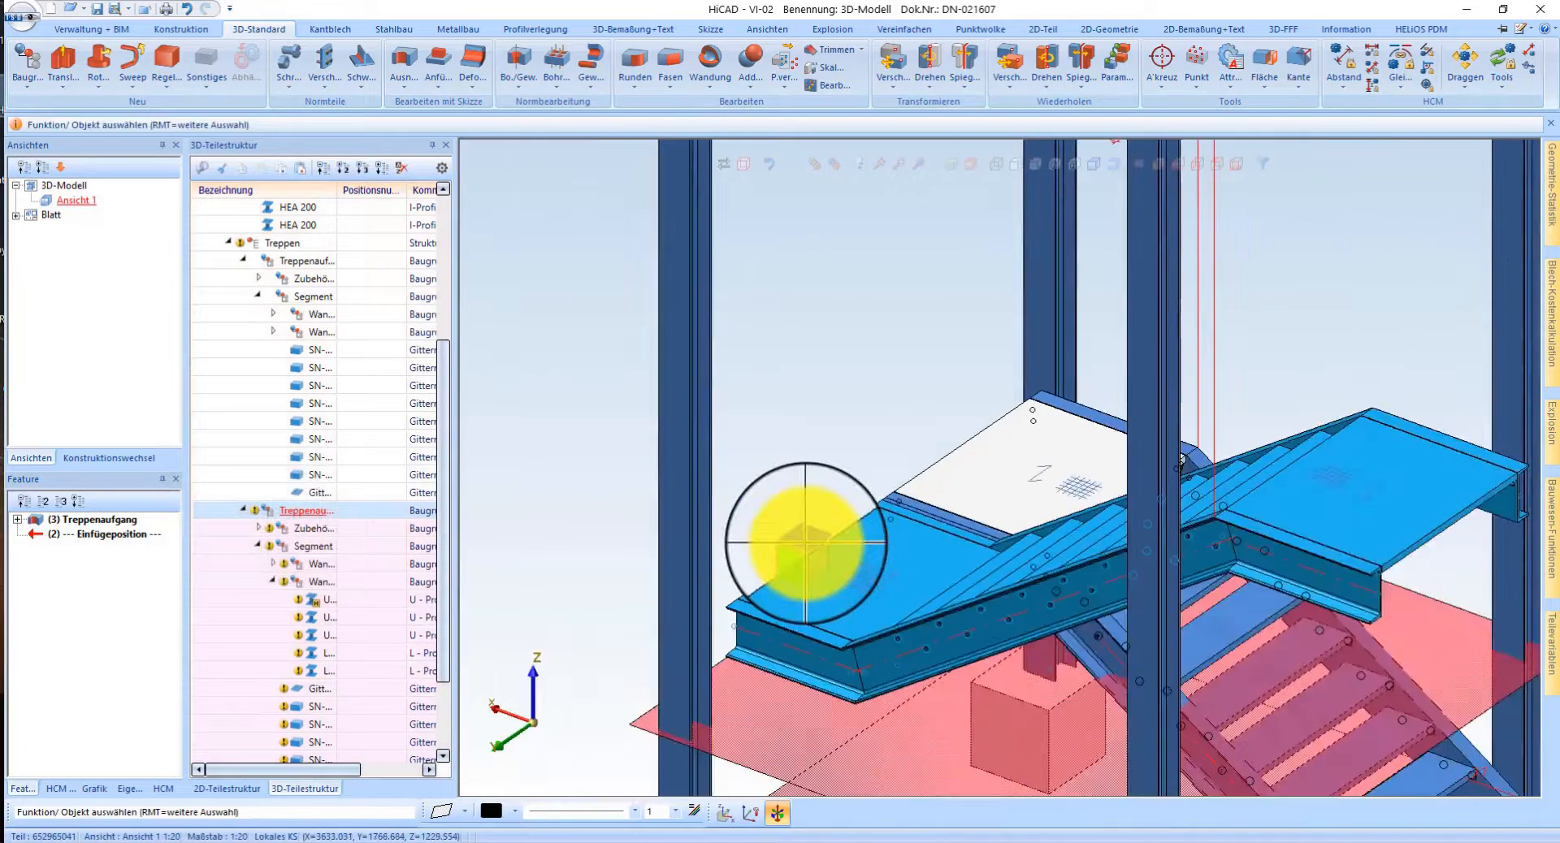
left_click(1221, 168)
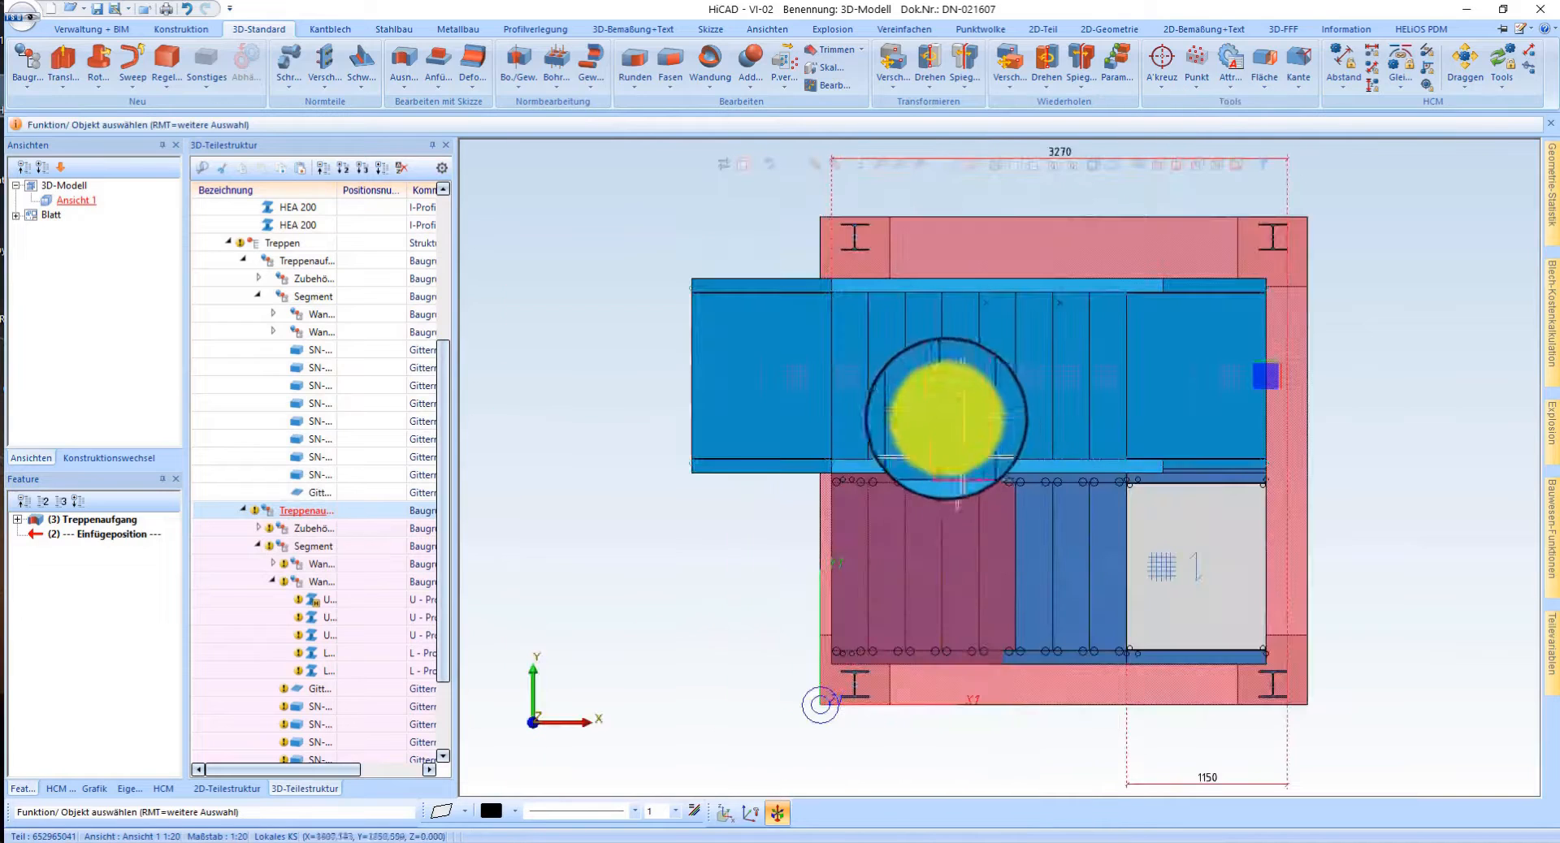
scroll(1344, 216, "up", 3)
scroll(1424, 402, "down", 3)
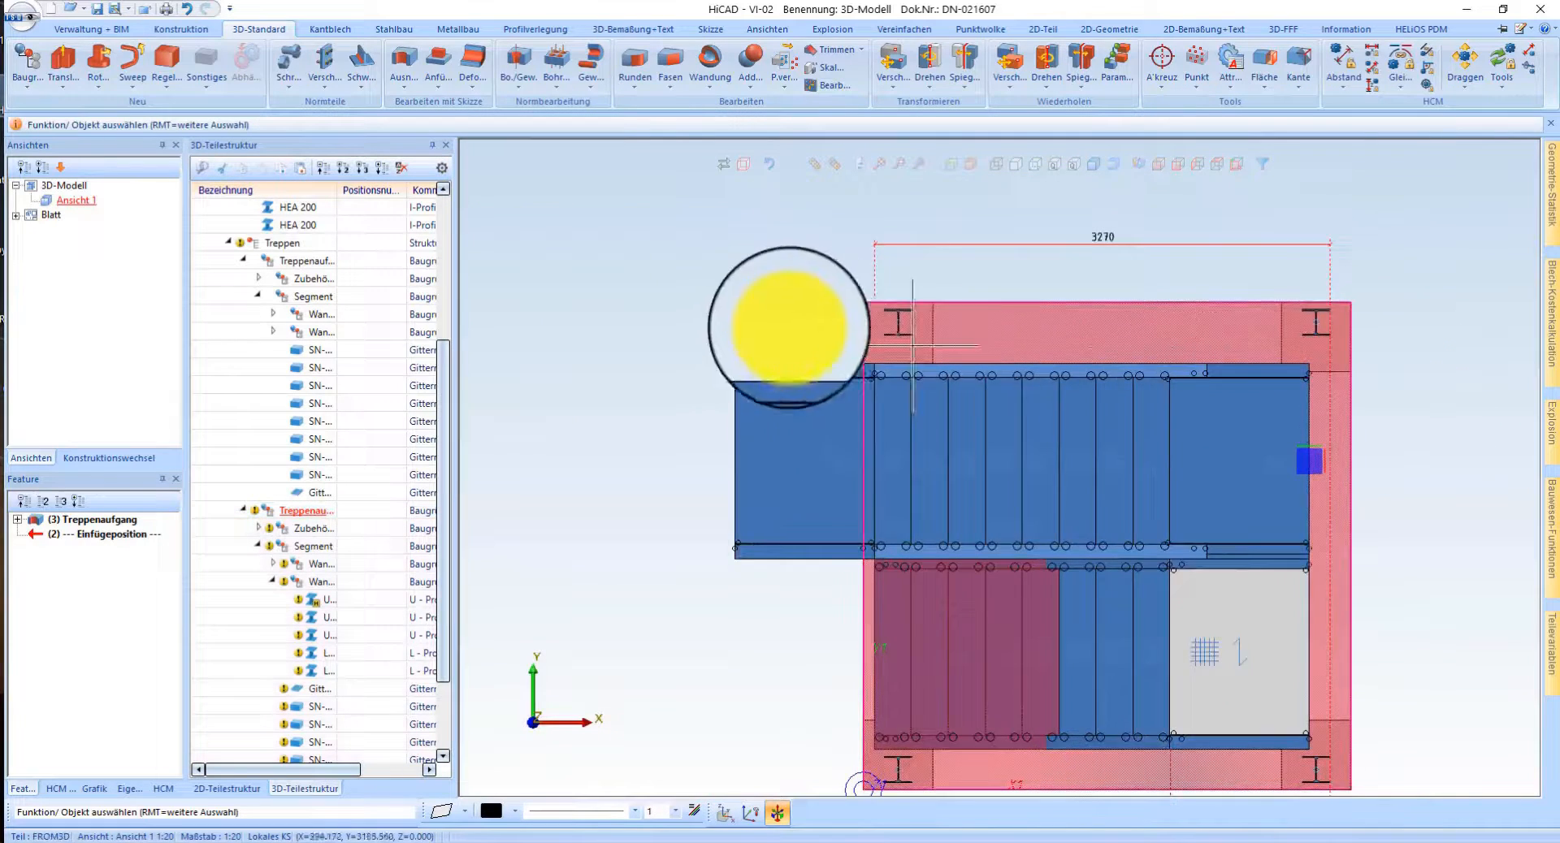
scroll(760, 370, "up", 5)
scroll(864, 366, "up", 2)
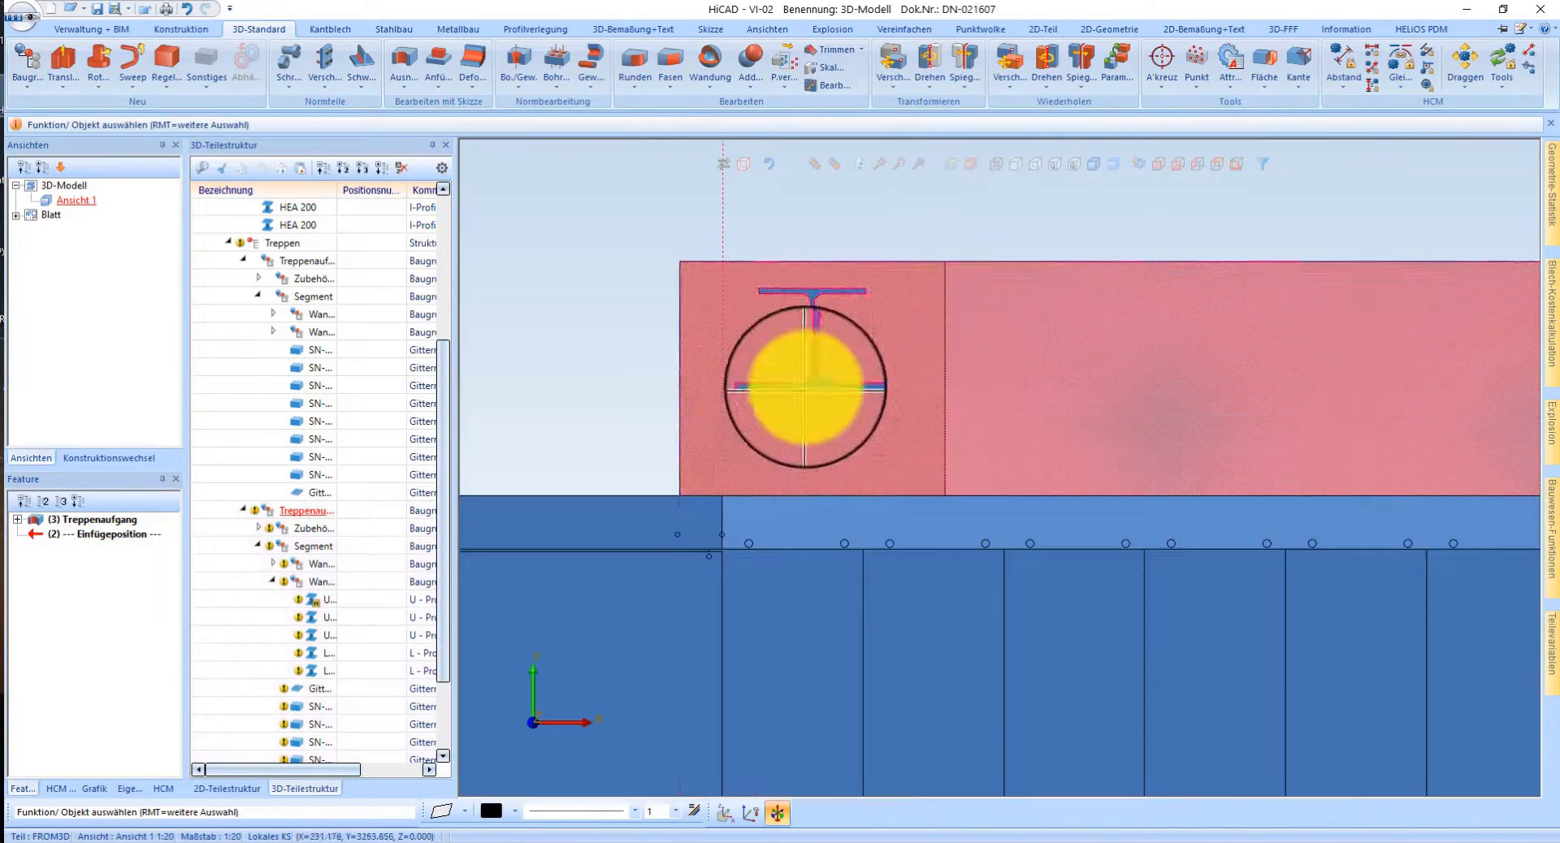
scroll(812, 382, "down", 4)
scroll(894, 488, "up", 5)
scroll(836, 655, "down", 4)
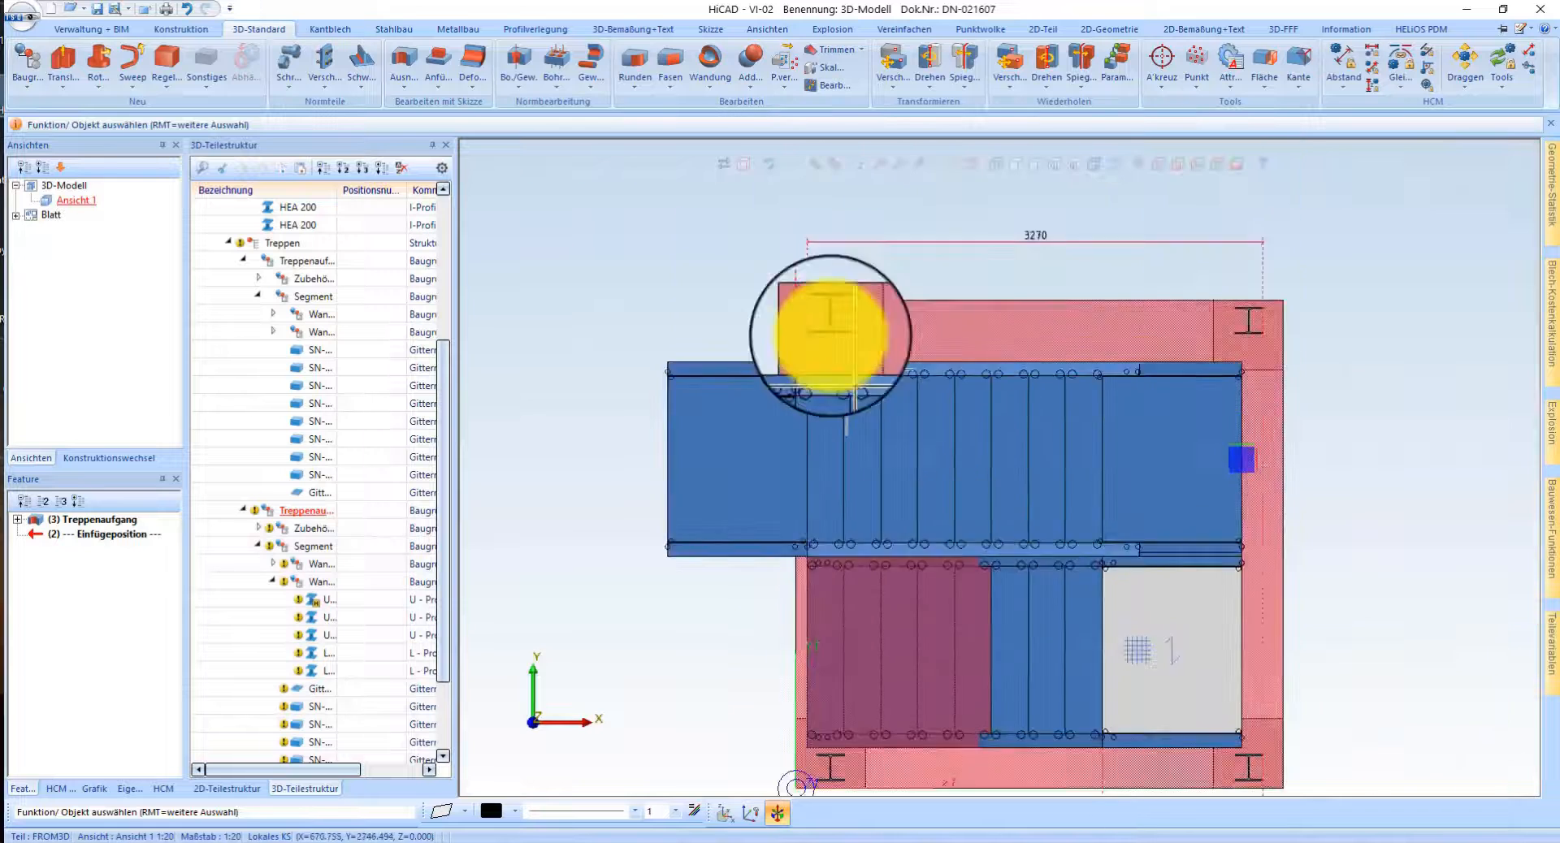
scroll(825, 338, "up", 6)
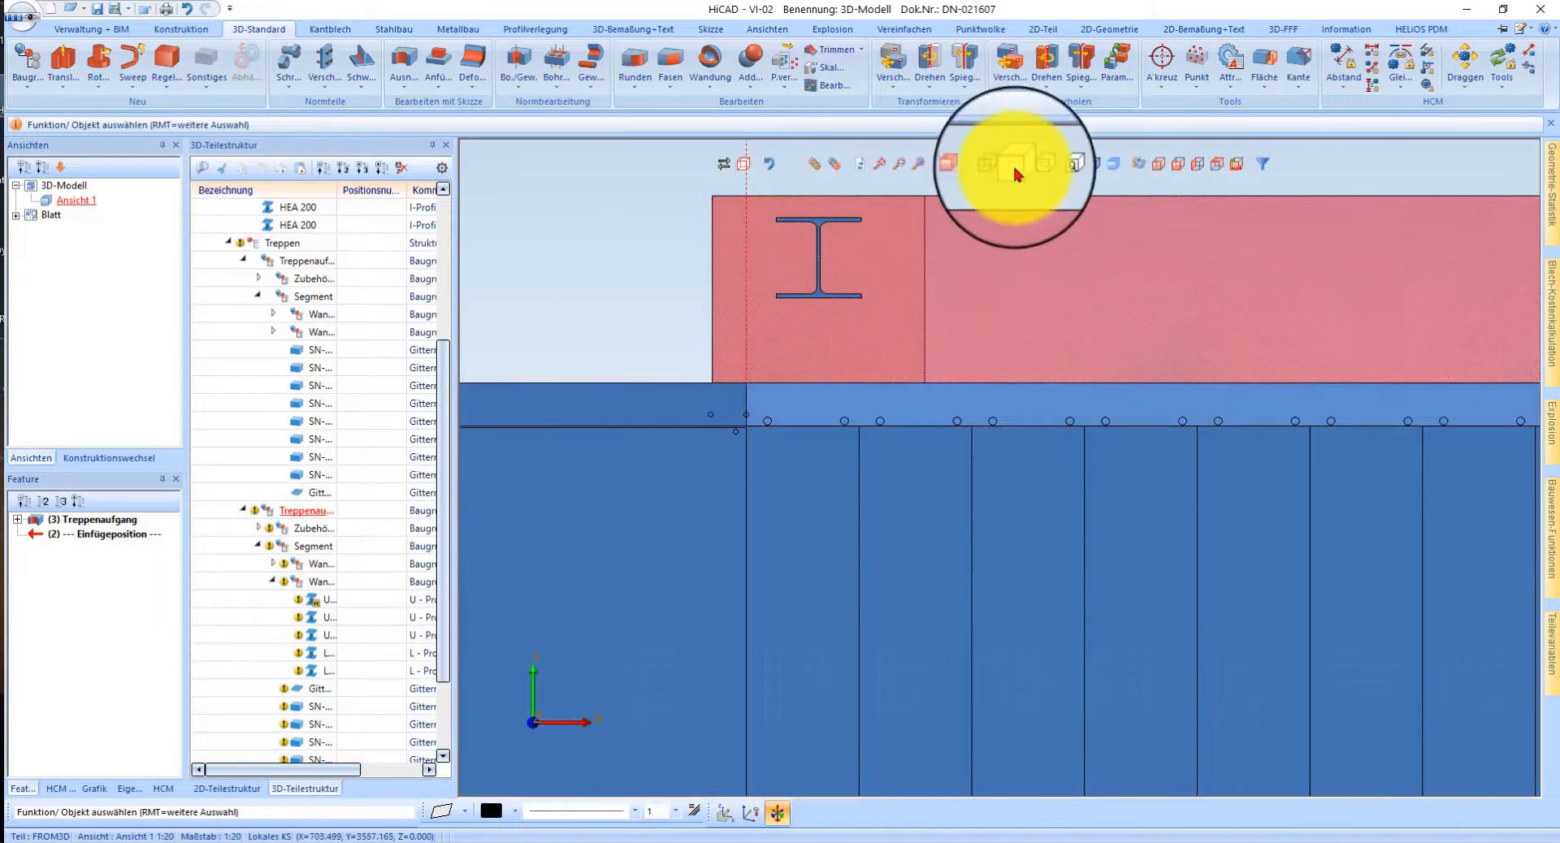
- Display the plan as hidden-line edges and move the upper flight in Y toward the rear HEA 200 columns
left_click(1016, 175)
right_click(365, 511)
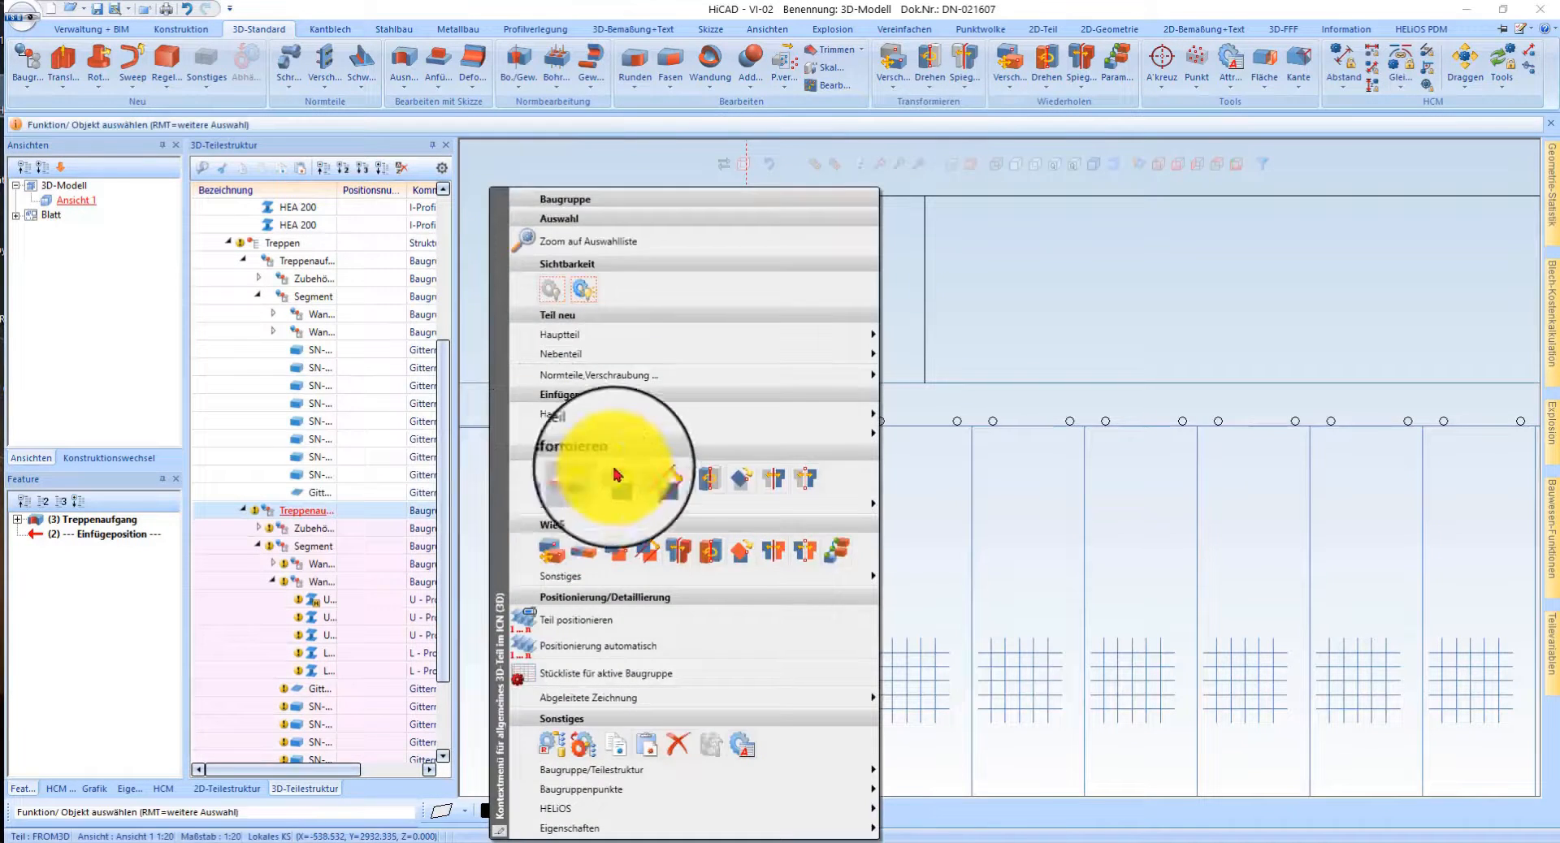
left_click(616, 475)
left_click(1046, 437)
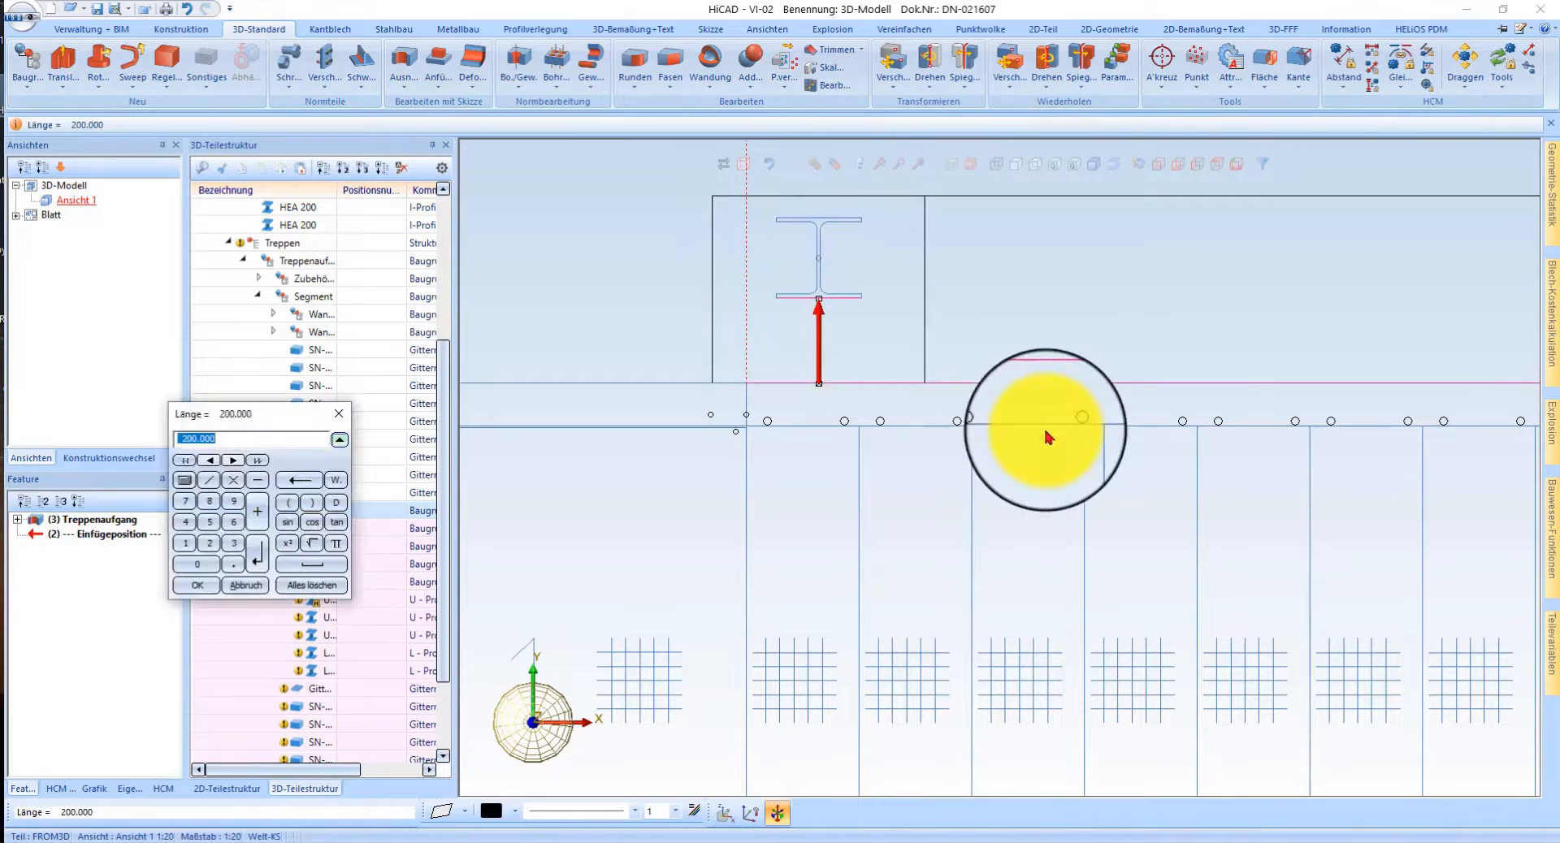
key("Return")
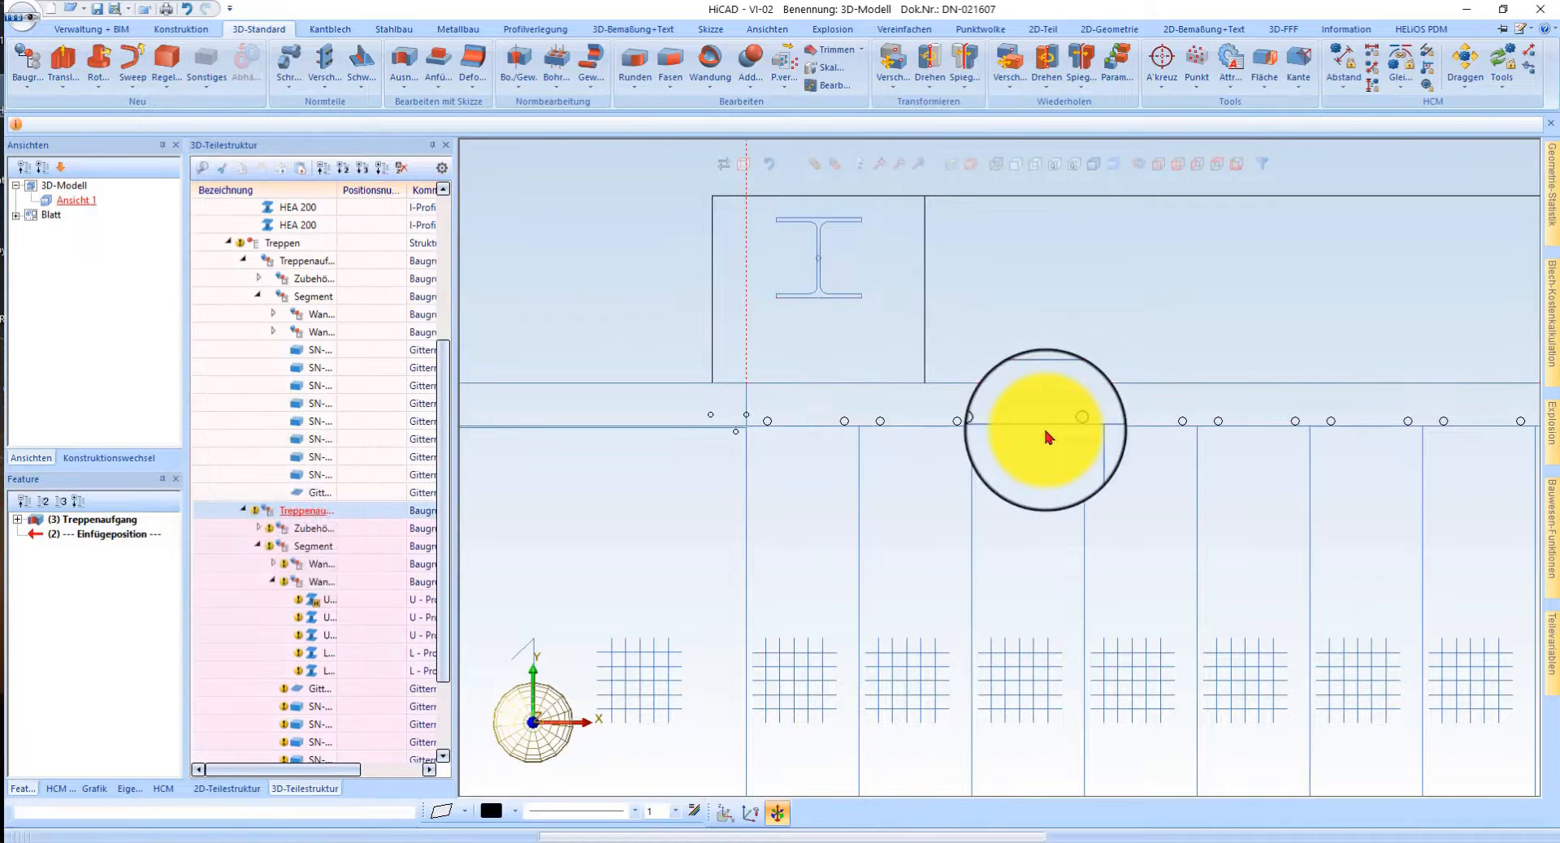
- Add an axis-parallel dimension above the plan from the upper flight's lower landing edge at the steps to the rear column's outer flange
scroll(1045, 425, "down", 5)
scroll(1397, 669, "up", 3)
scroll(1117, 506, "down", 4)
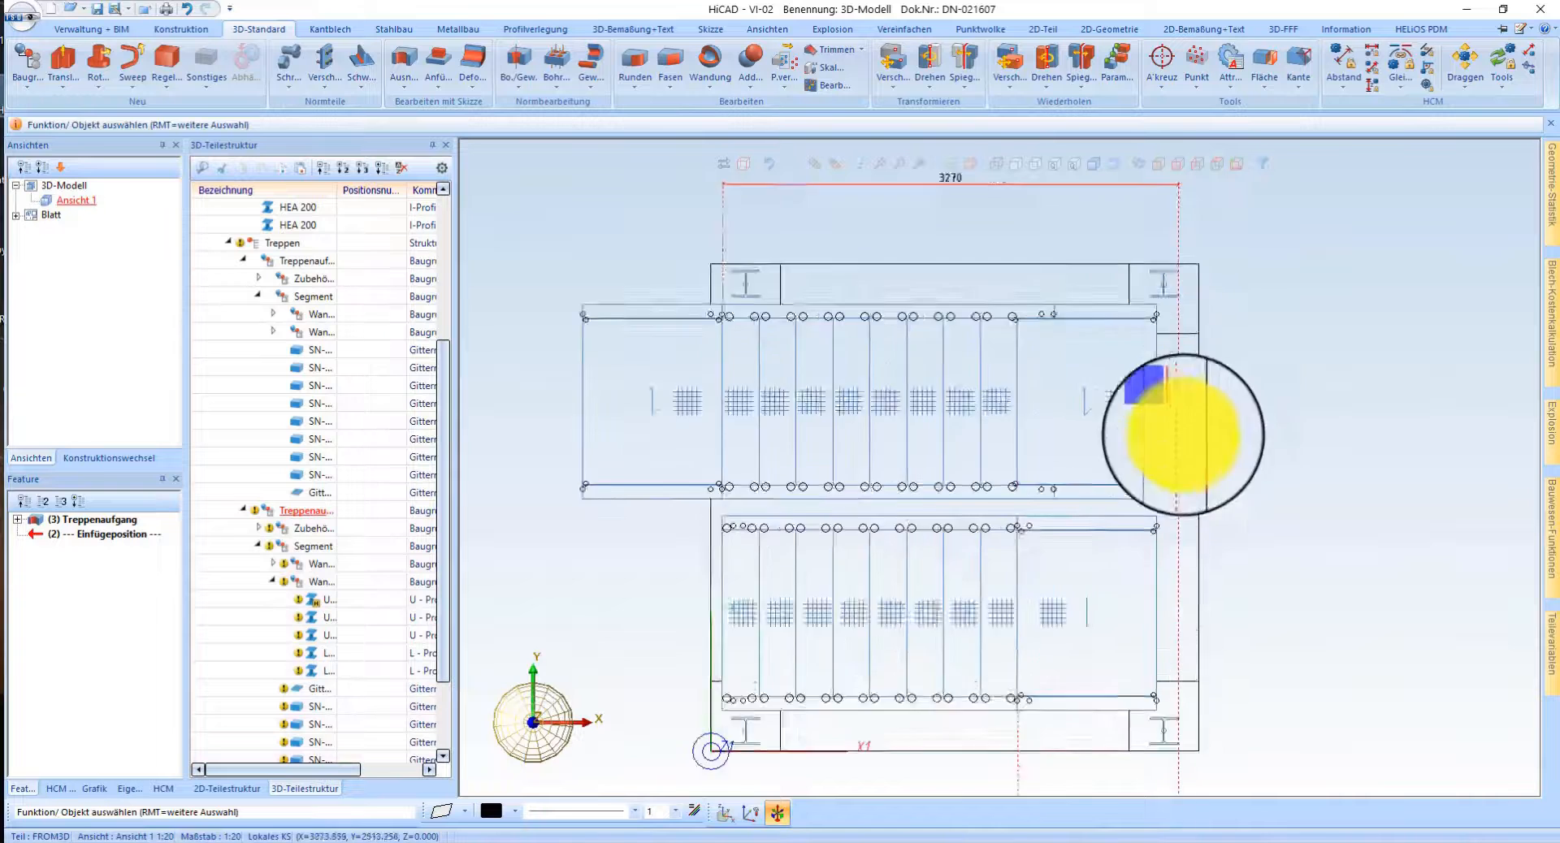
scroll(1162, 439, "up", 4)
scroll(1003, 314, "down", 3)
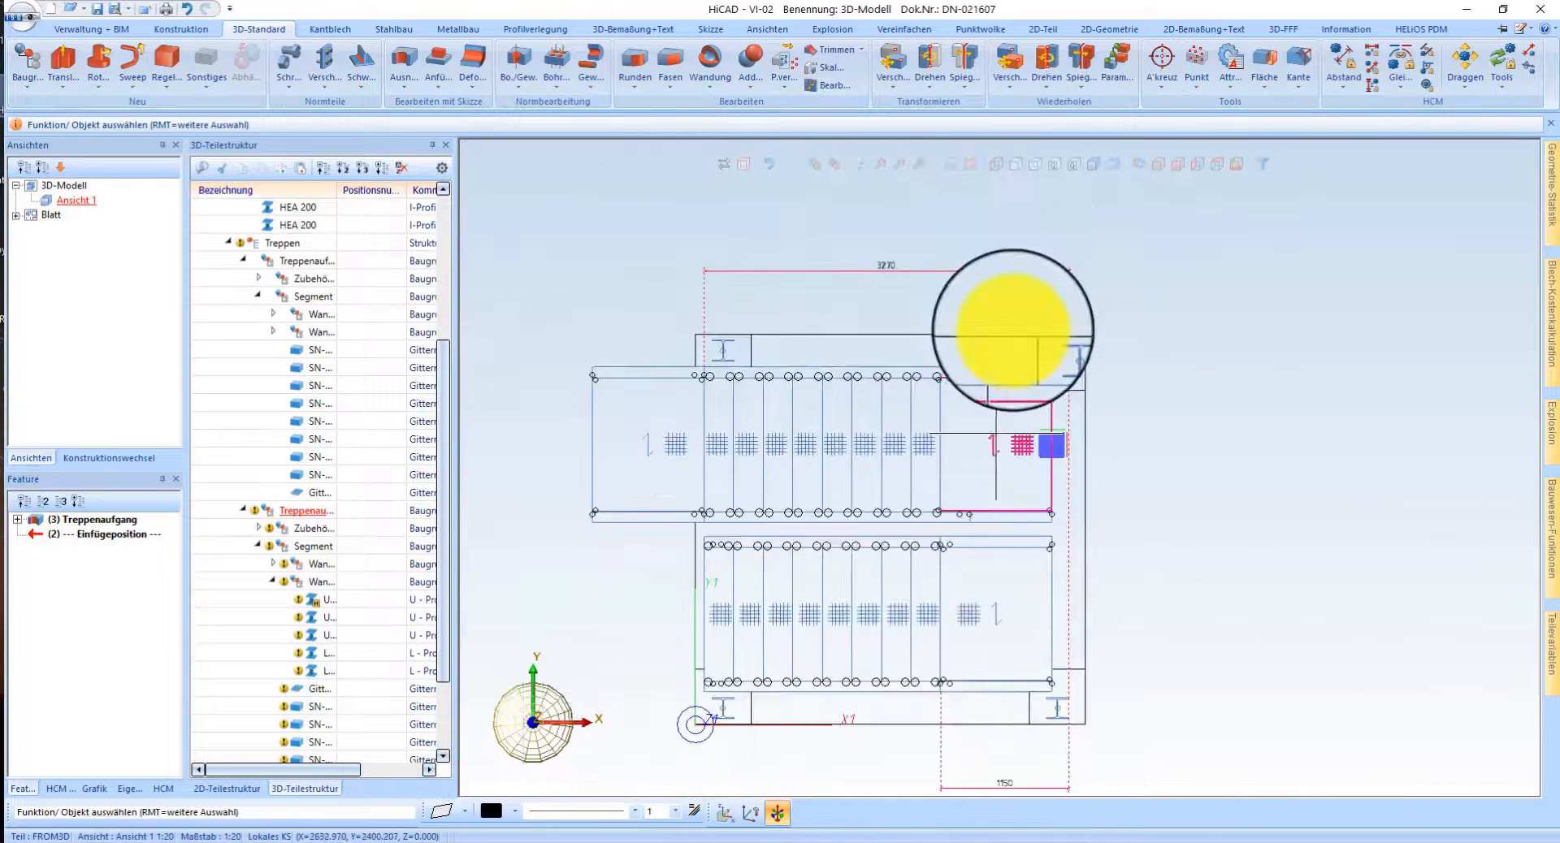
scroll(1054, 311, "up", 4)
left_click(630, 28)
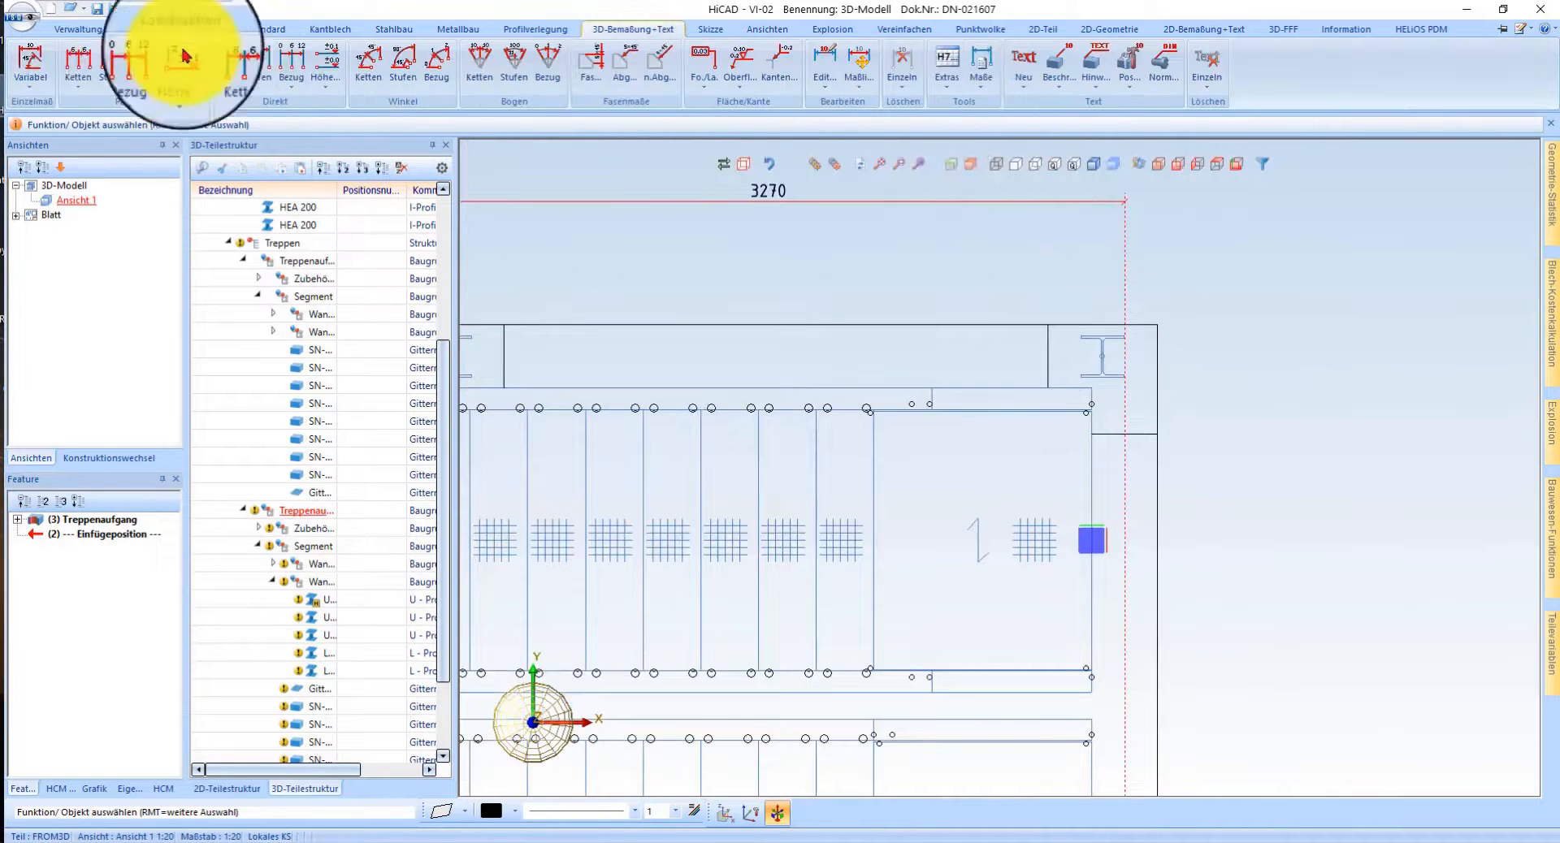
left_click(24, 63)
scroll(926, 413, "up", 2)
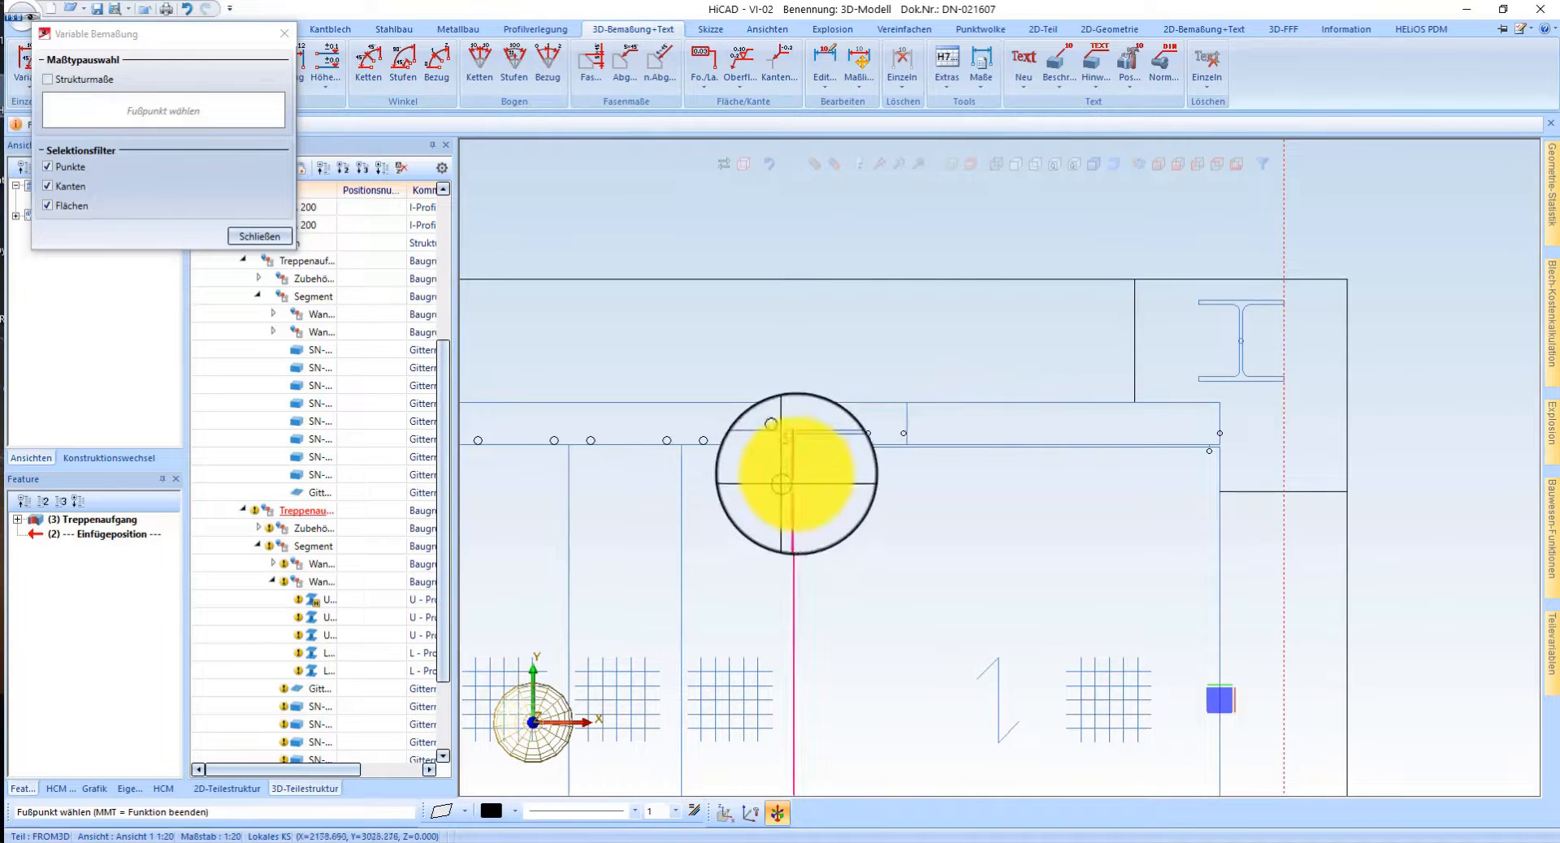
left_click(1112, 364)
left_click(1285, 382)
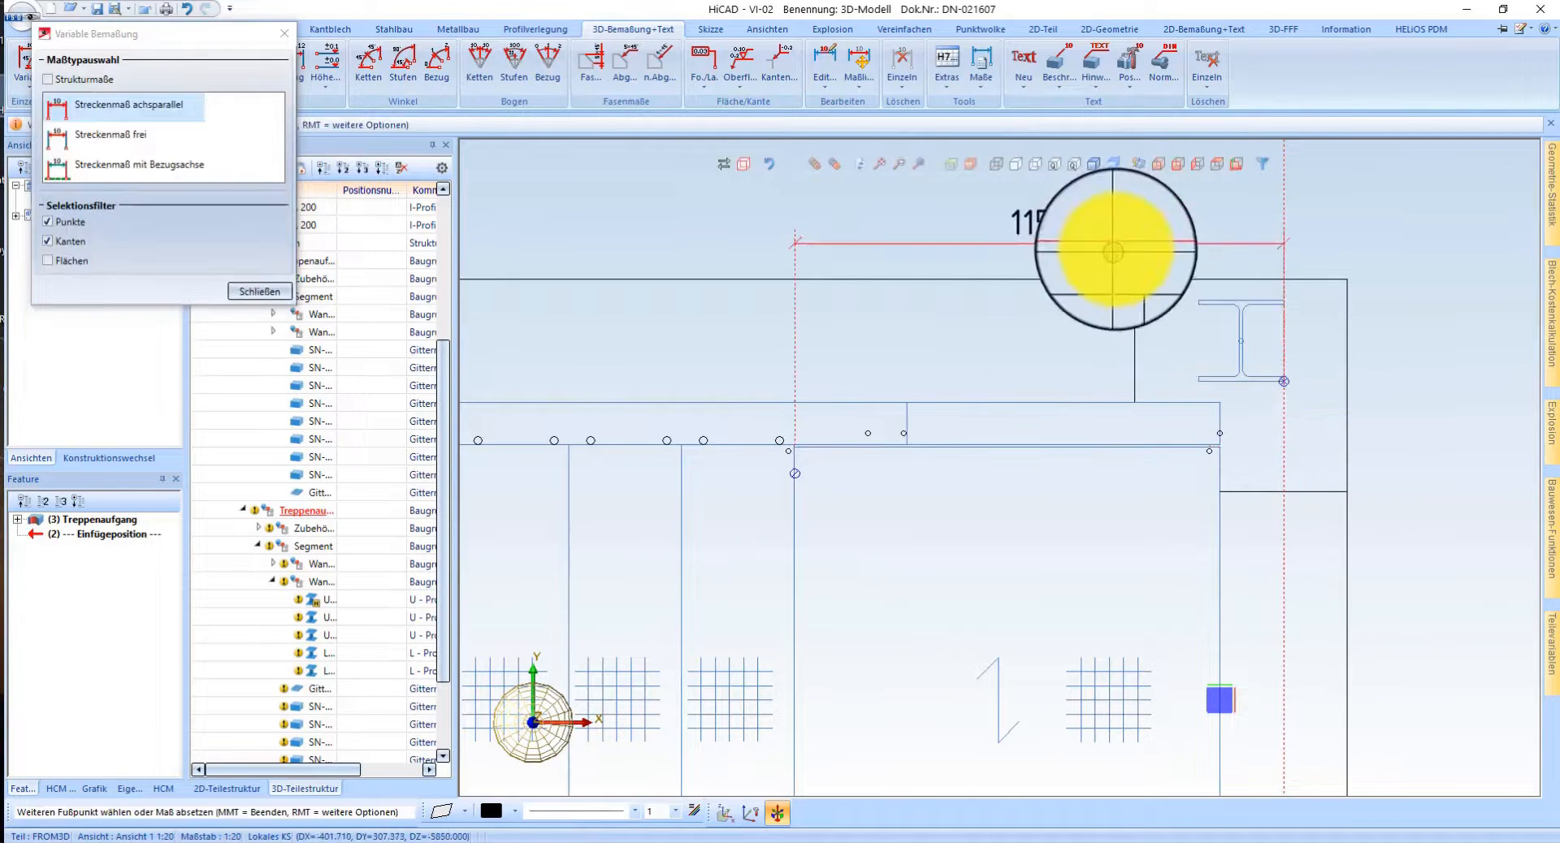
left_click(1123, 239)
scroll(1037, 306, "down", 6)
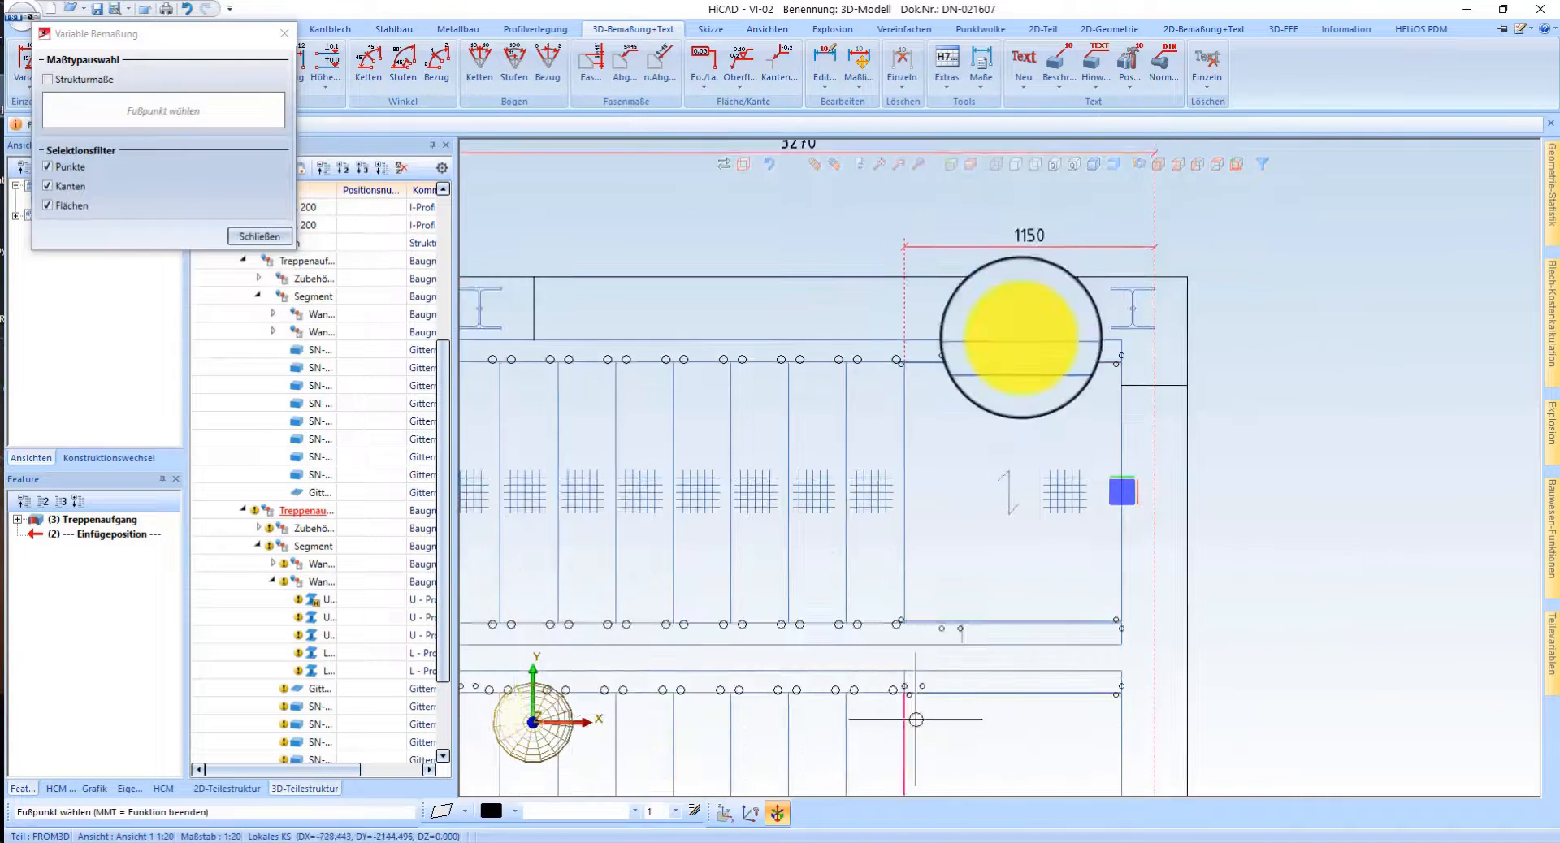
middle_click(1006, 401)
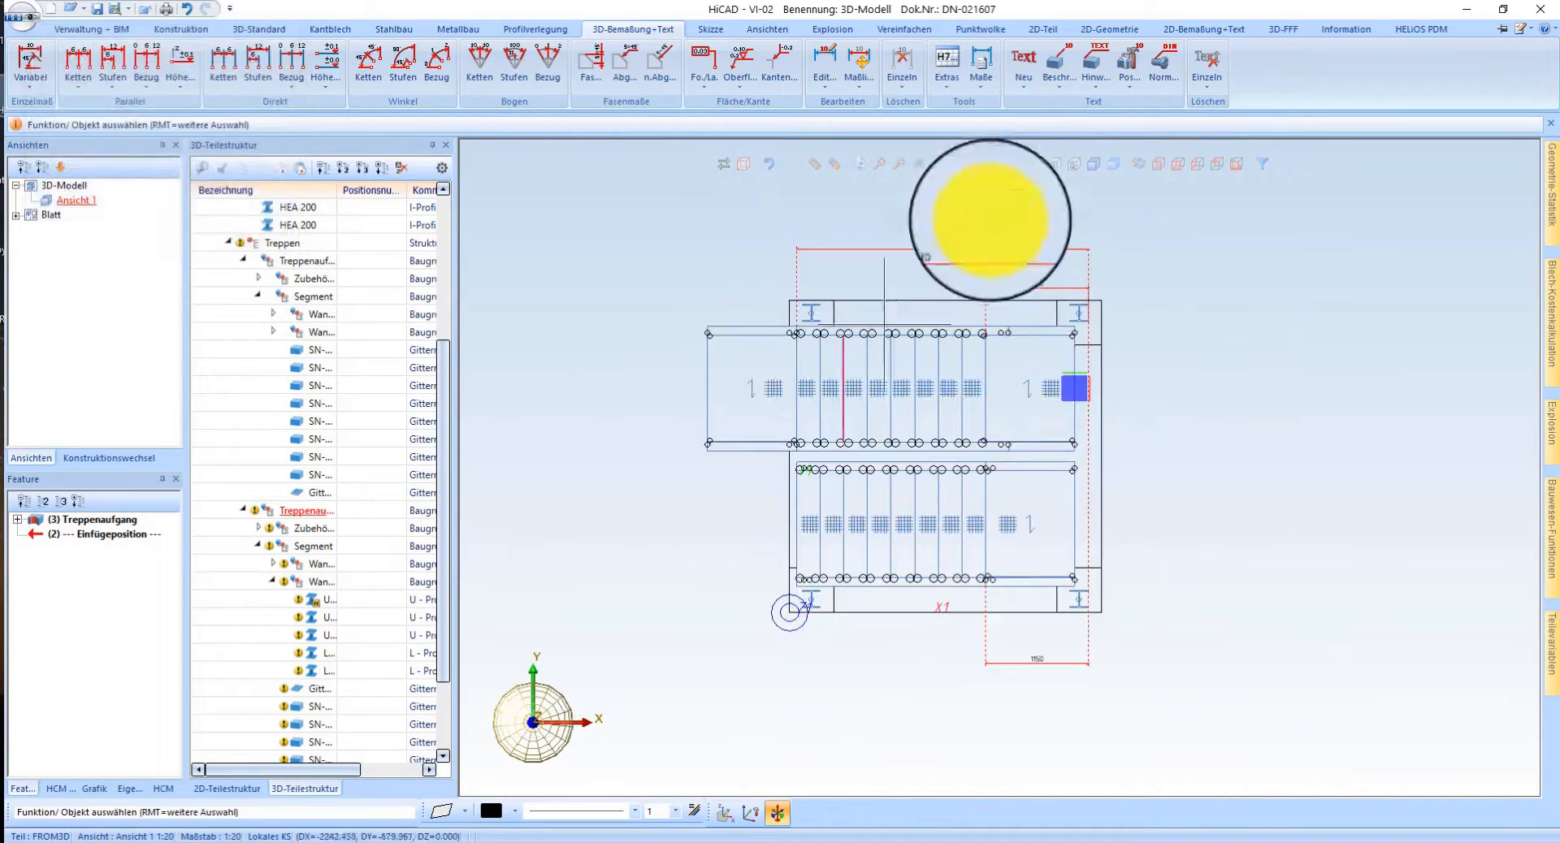
- Examine both flights and their landings in the 3D view, checking their position between the columns
left_click(1157, 166)
left_click(1100, 167)
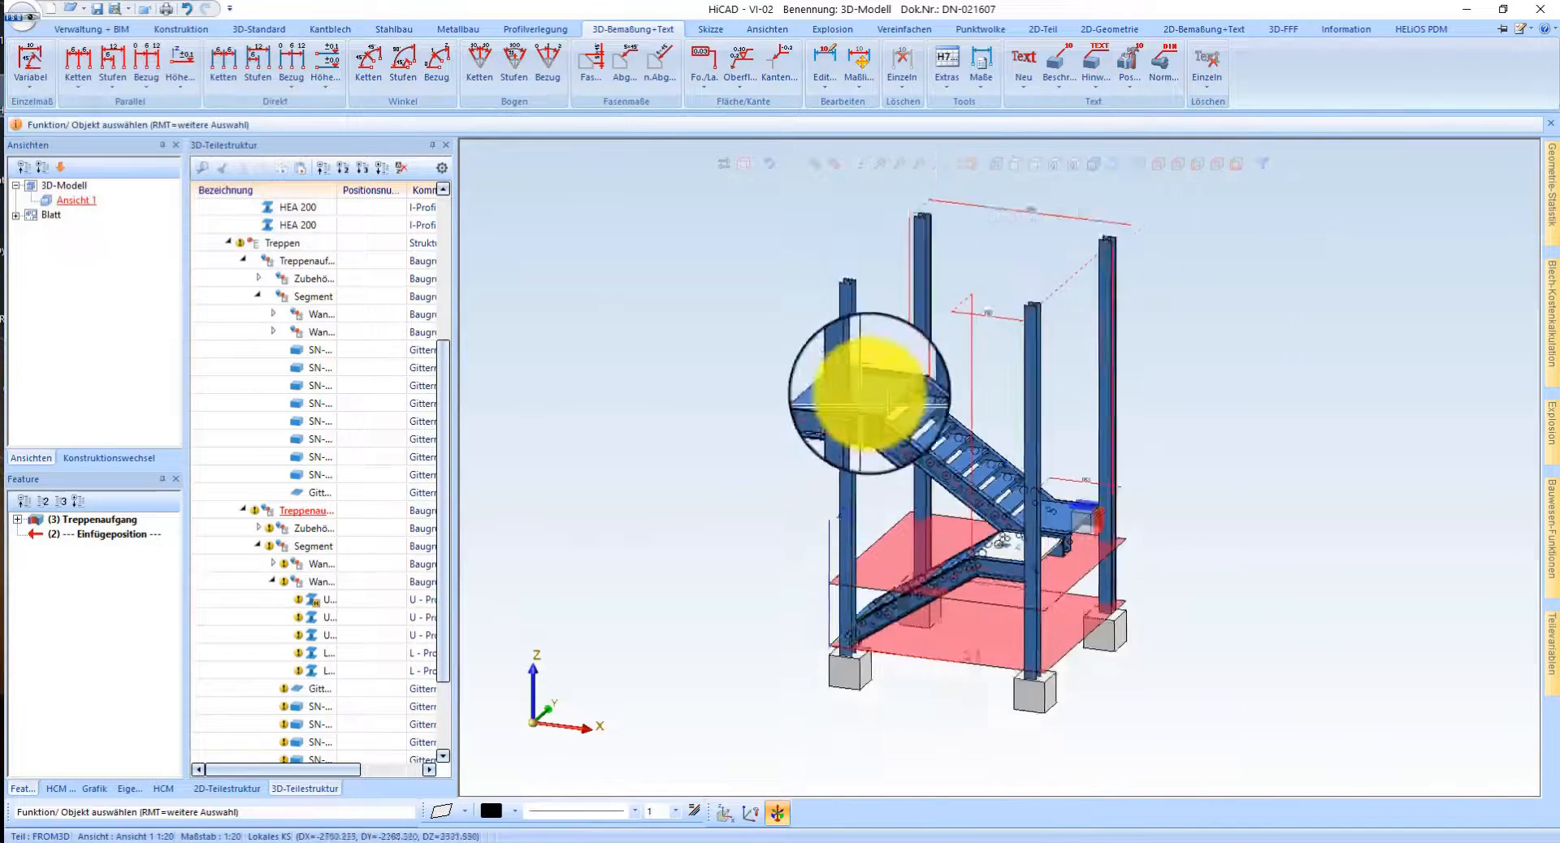
middle_click_drag(916, 396, 1160, 399)
scroll(929, 363, "up", 6)
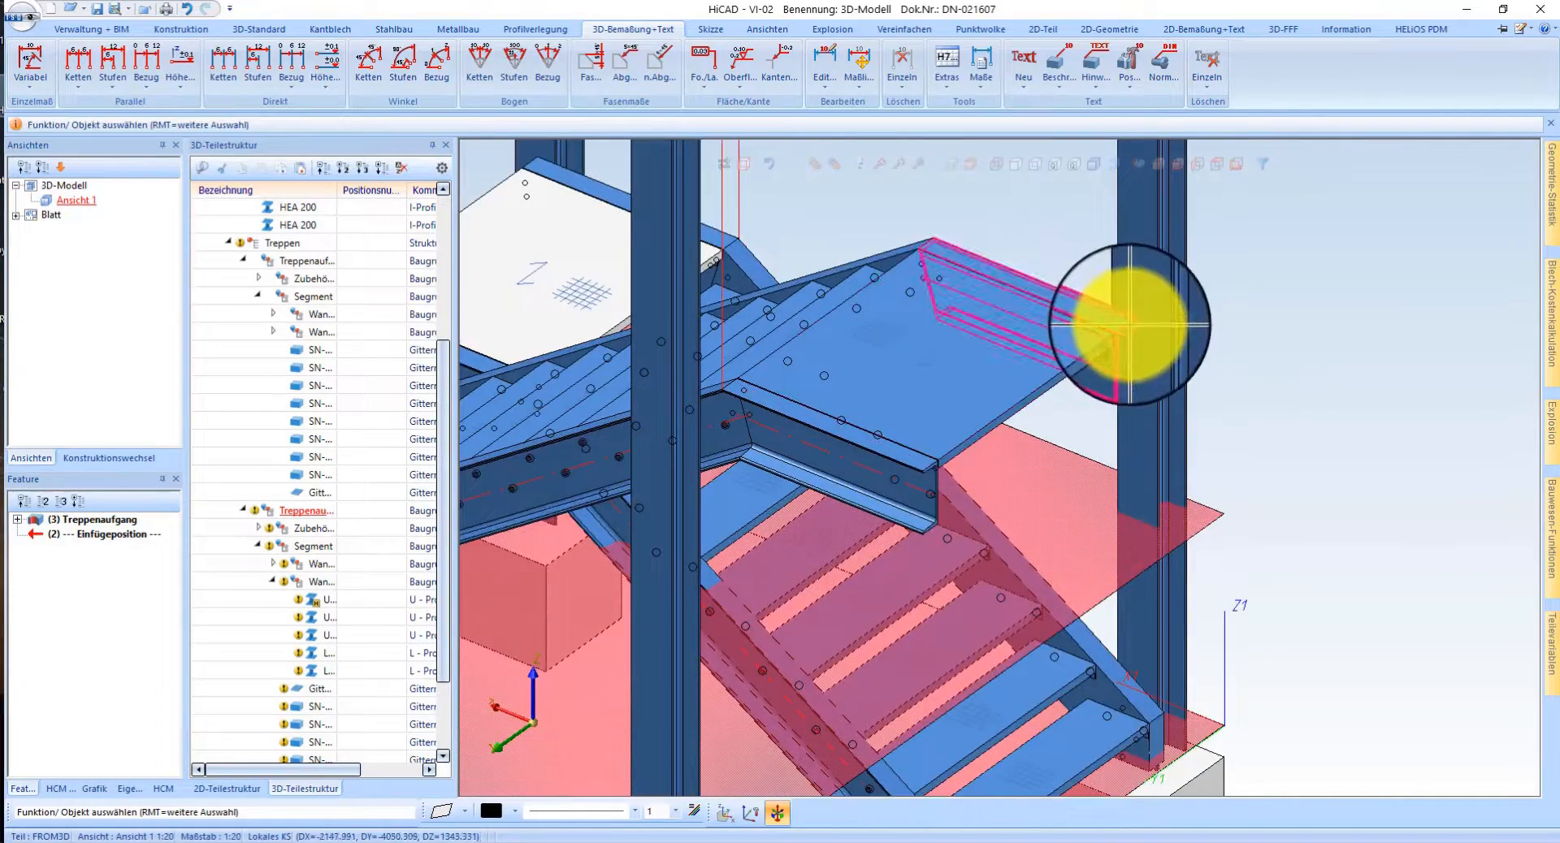
scroll(1004, 386, "down", 3)
middle_click_drag(1002, 396, 829, 393)
scroll(949, 394, "down", 5)
scroll(1199, 427, "up", 5)
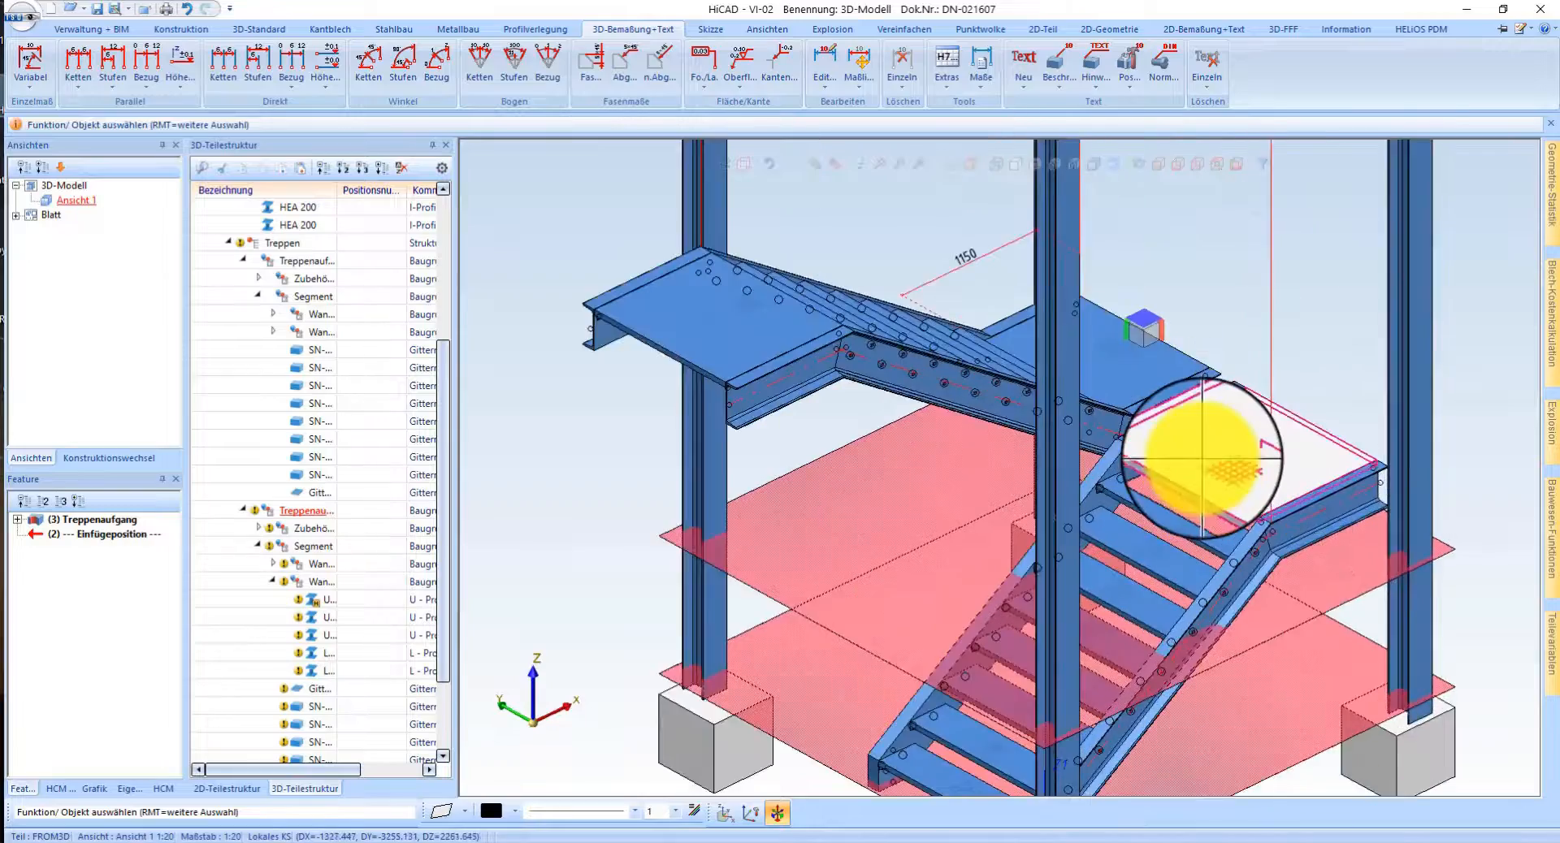
scroll(1203, 459, "up", 1)
middle_click_drag(1201, 458, 924, 463)
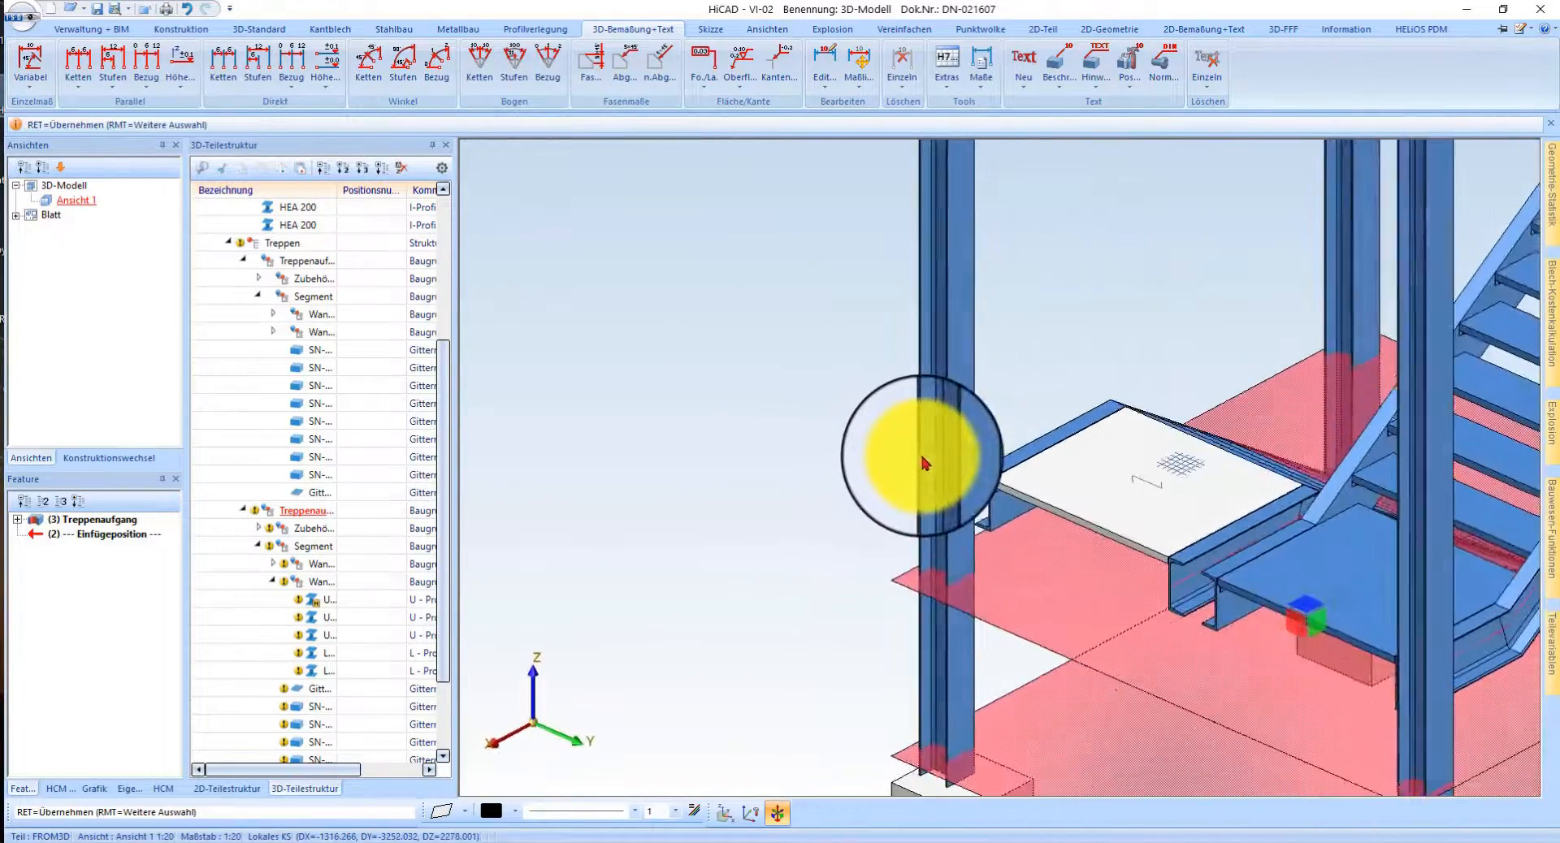
- Define the working plane on the top flange of the first landing's outer stringer, at its free end beside the column
scroll(1202, 592, "up", 3)
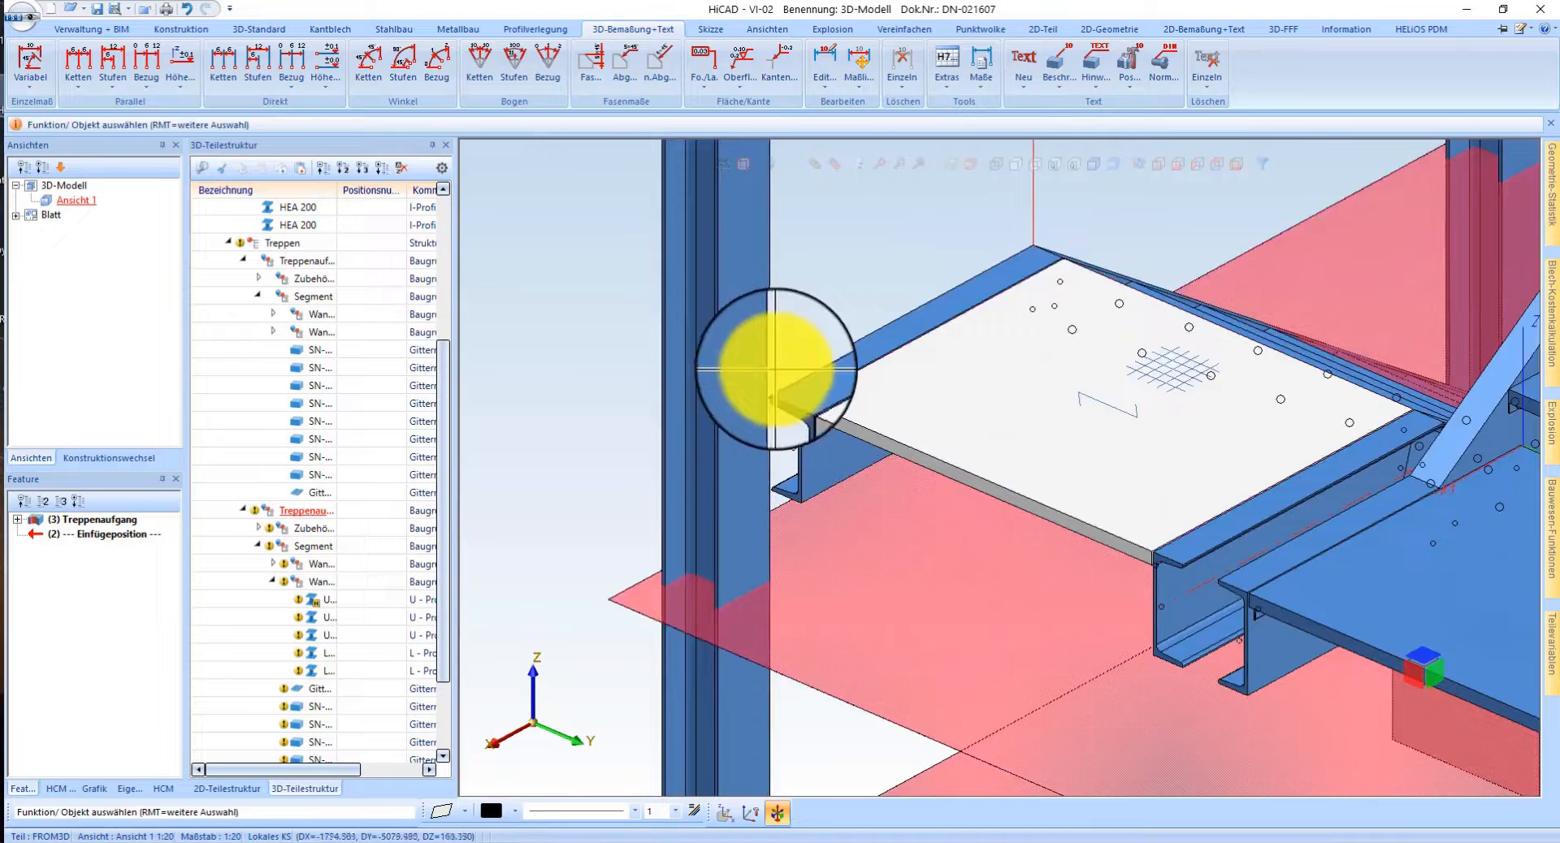
scroll(779, 374, "up", 1)
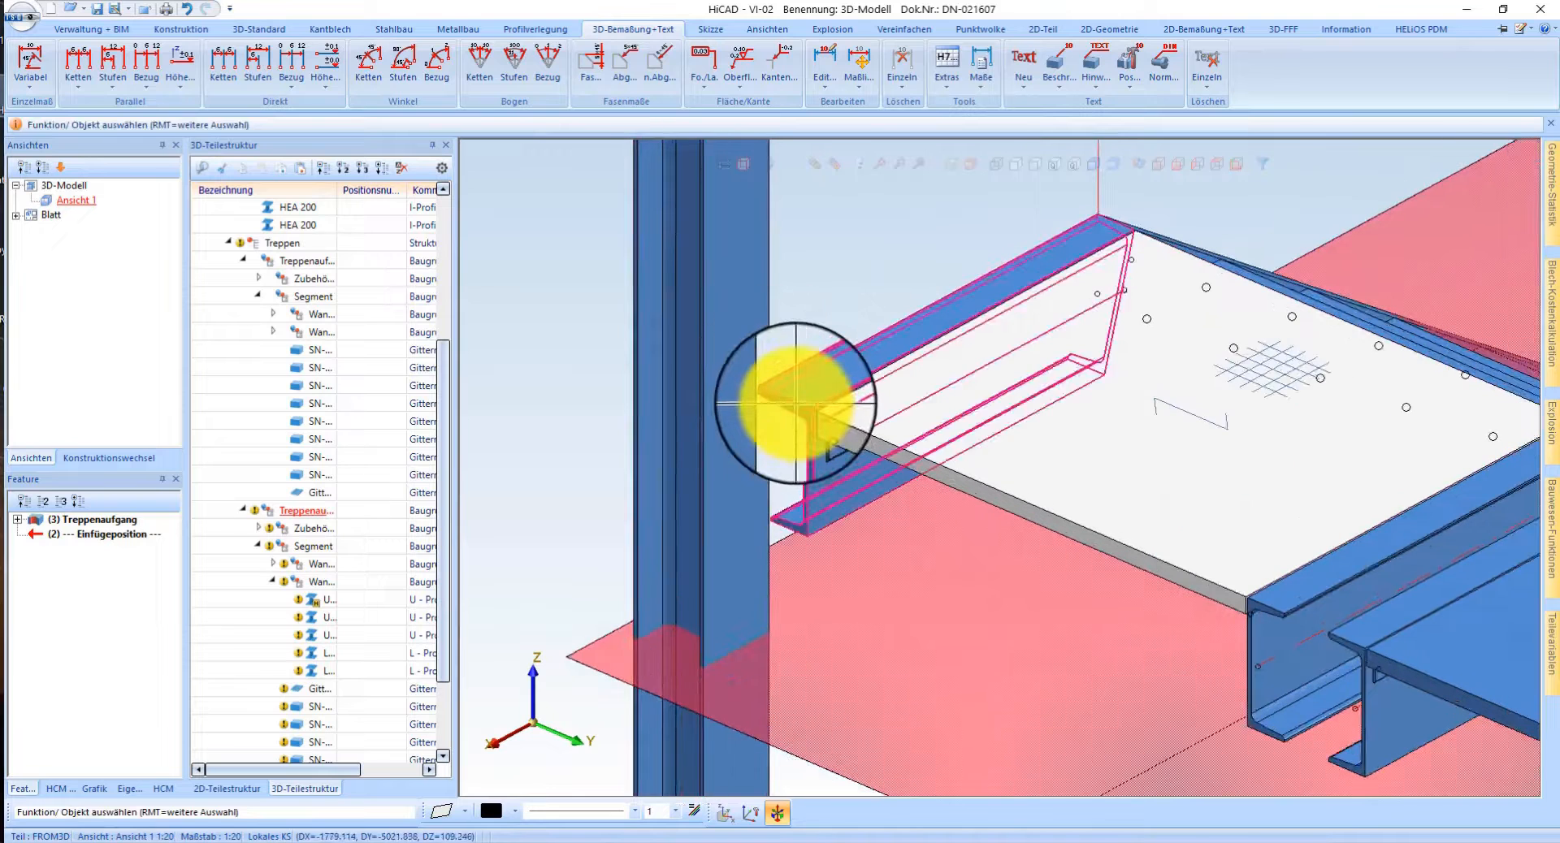
left_click(954, 170)
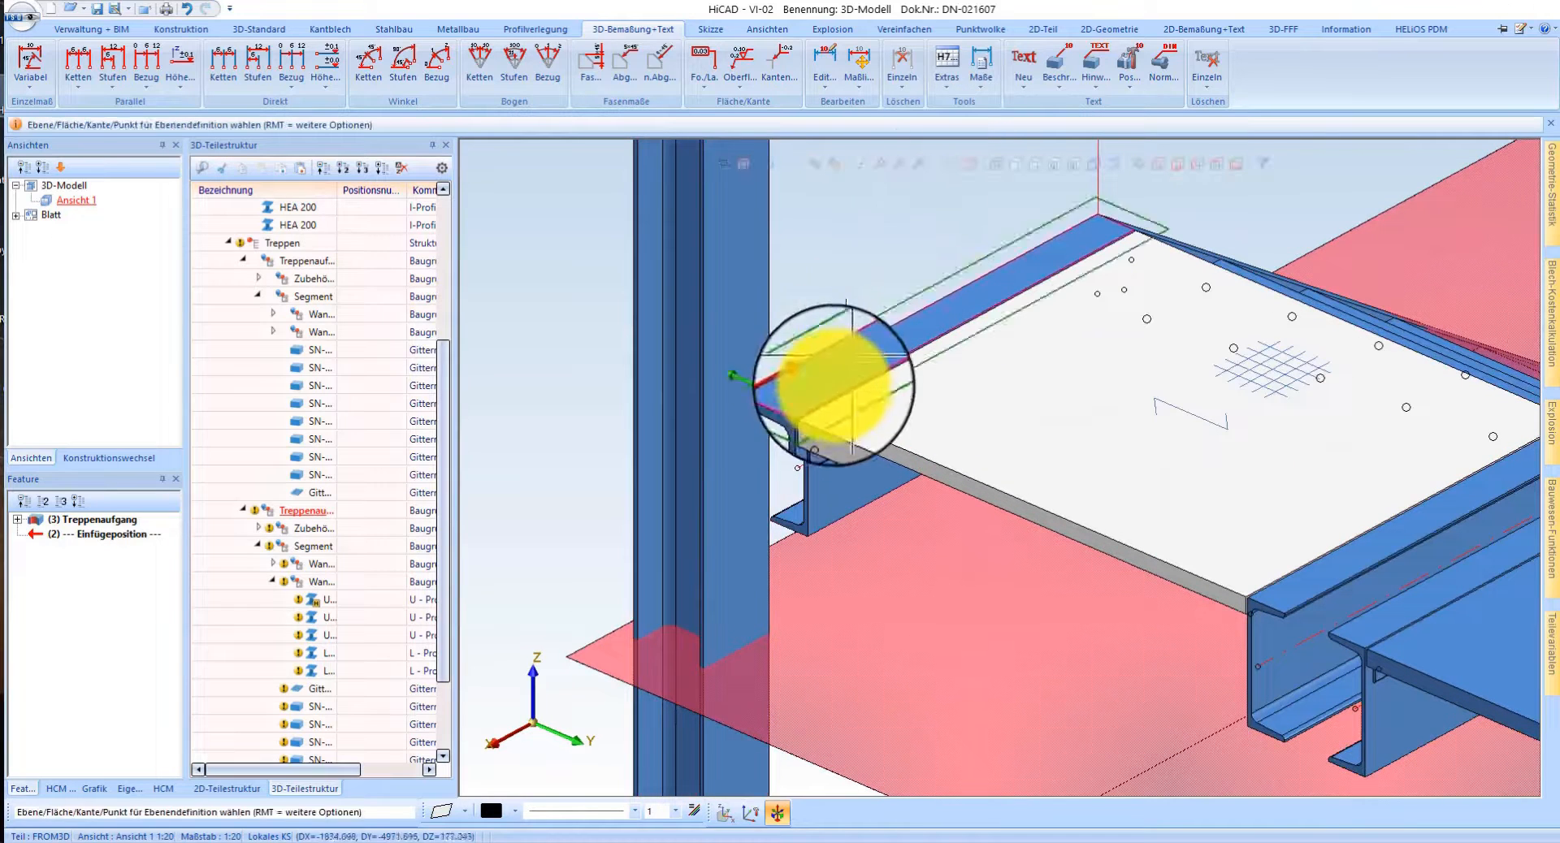
left_click(809, 406)
- Insert a U 300 beam along the landing ends, from the outer stringer's end to the opposite column, using the Achse links insertion point
right_click(794, 396)
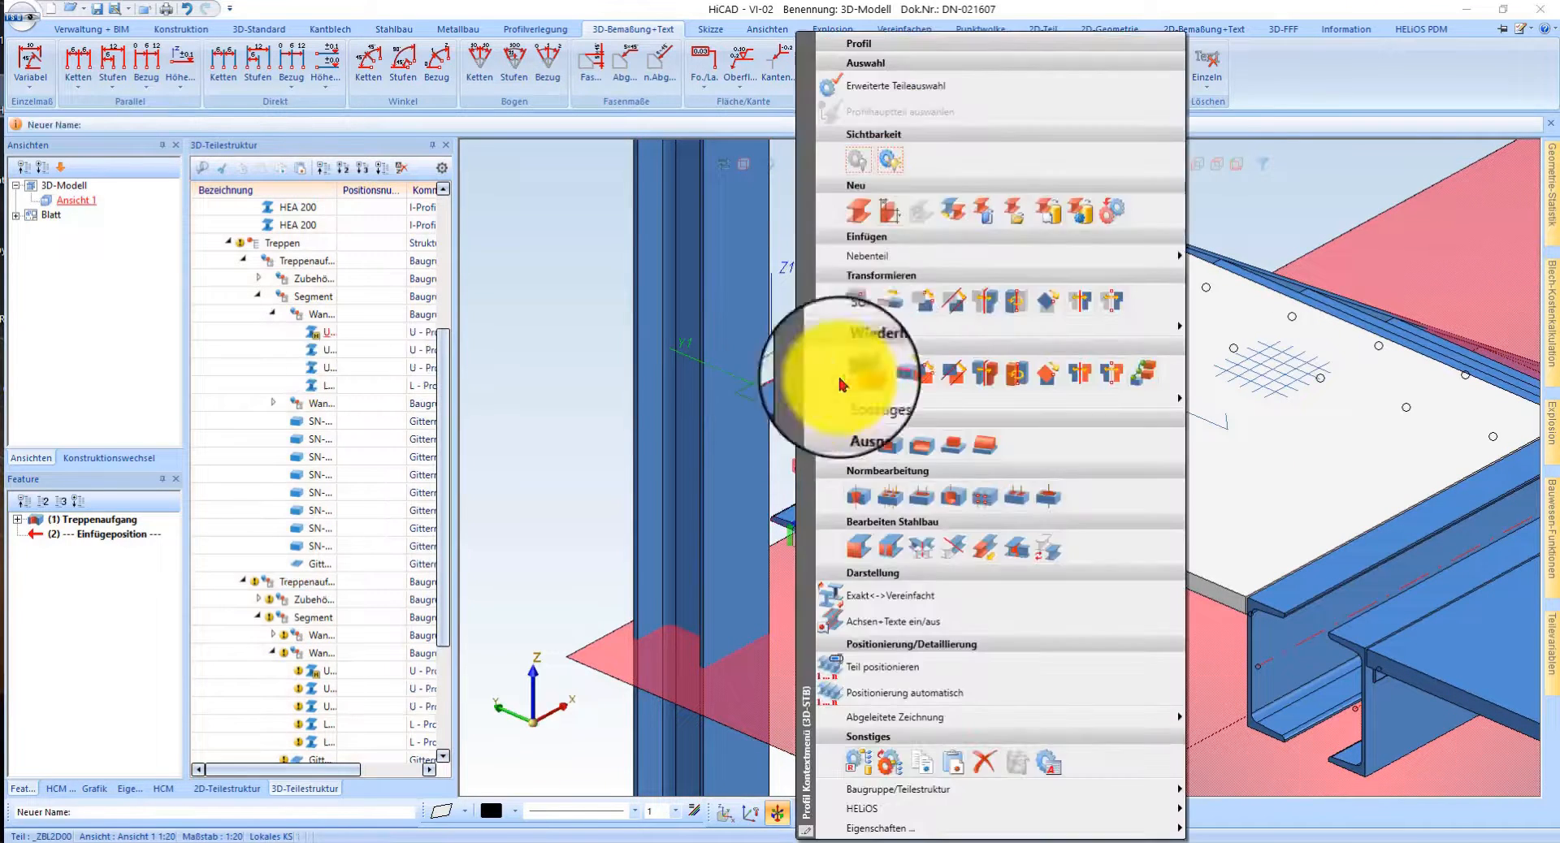
left_click(952, 219)
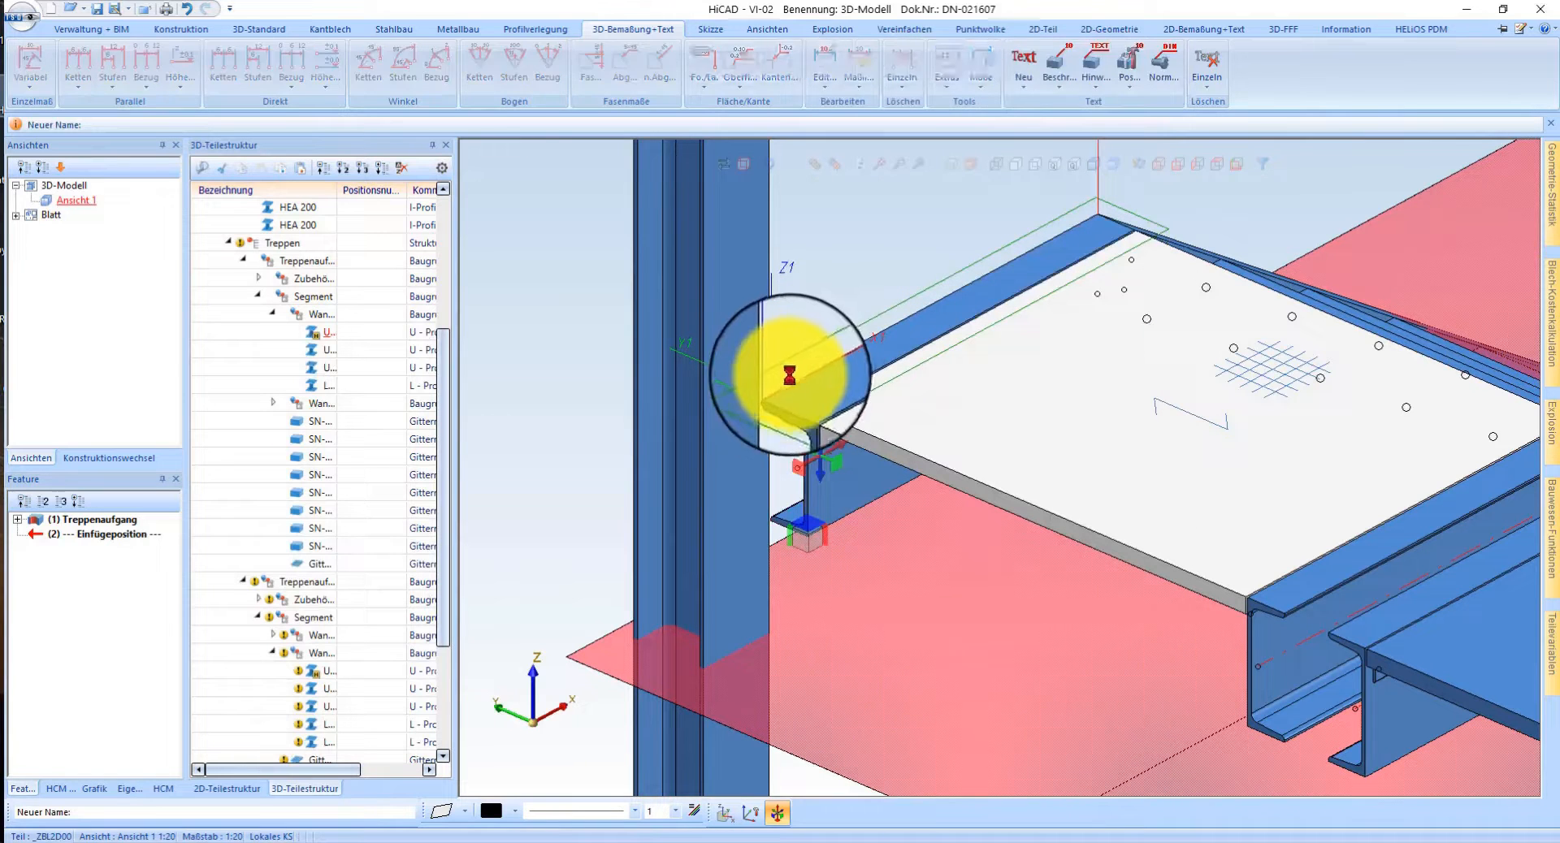
scroll(776, 400, "down", 3)
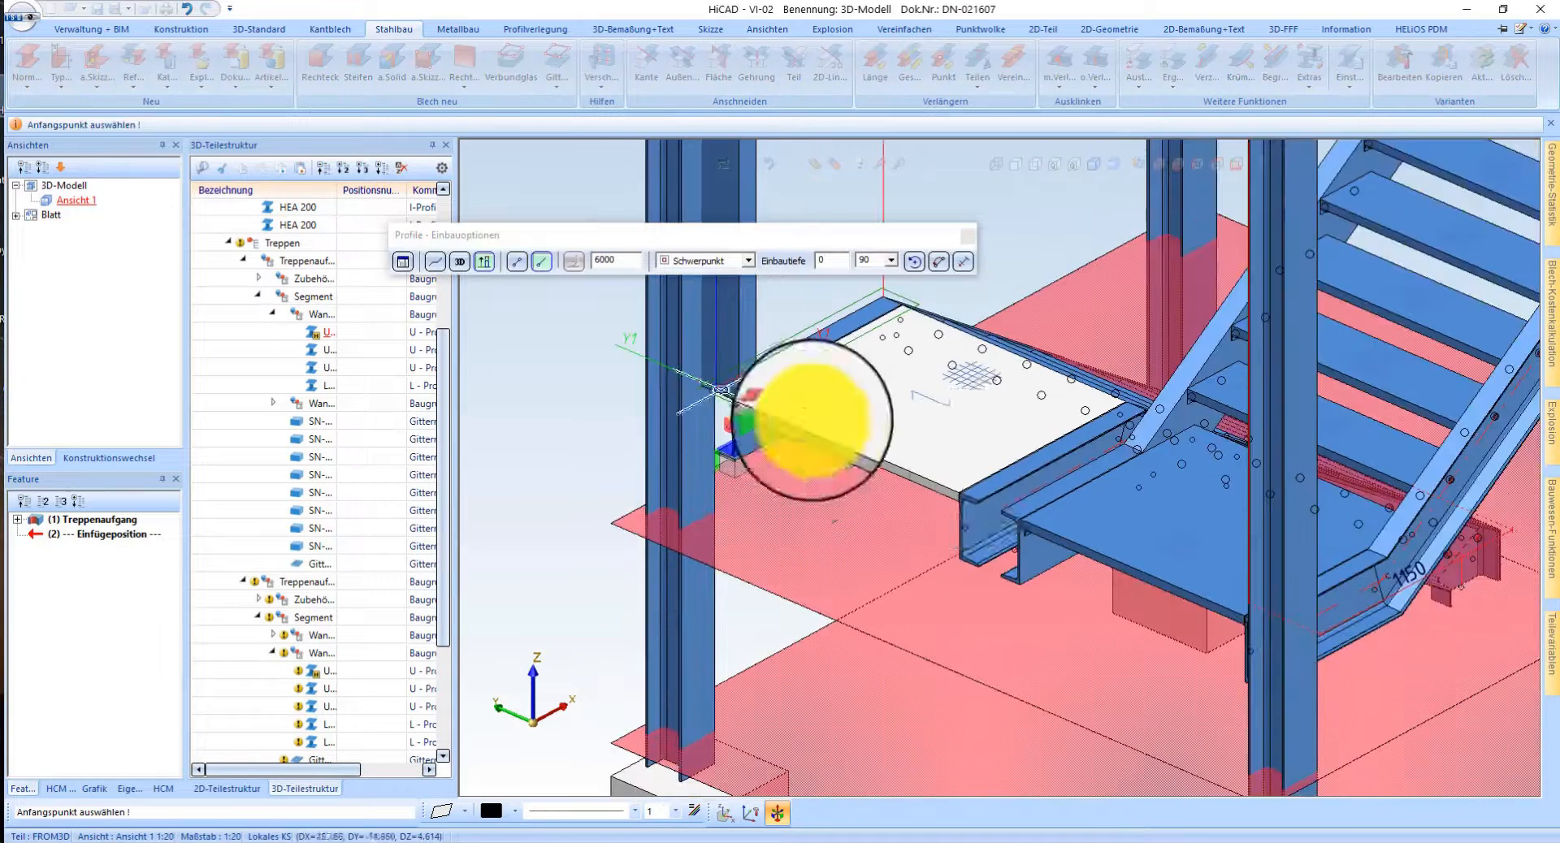
left_click(574, 261)
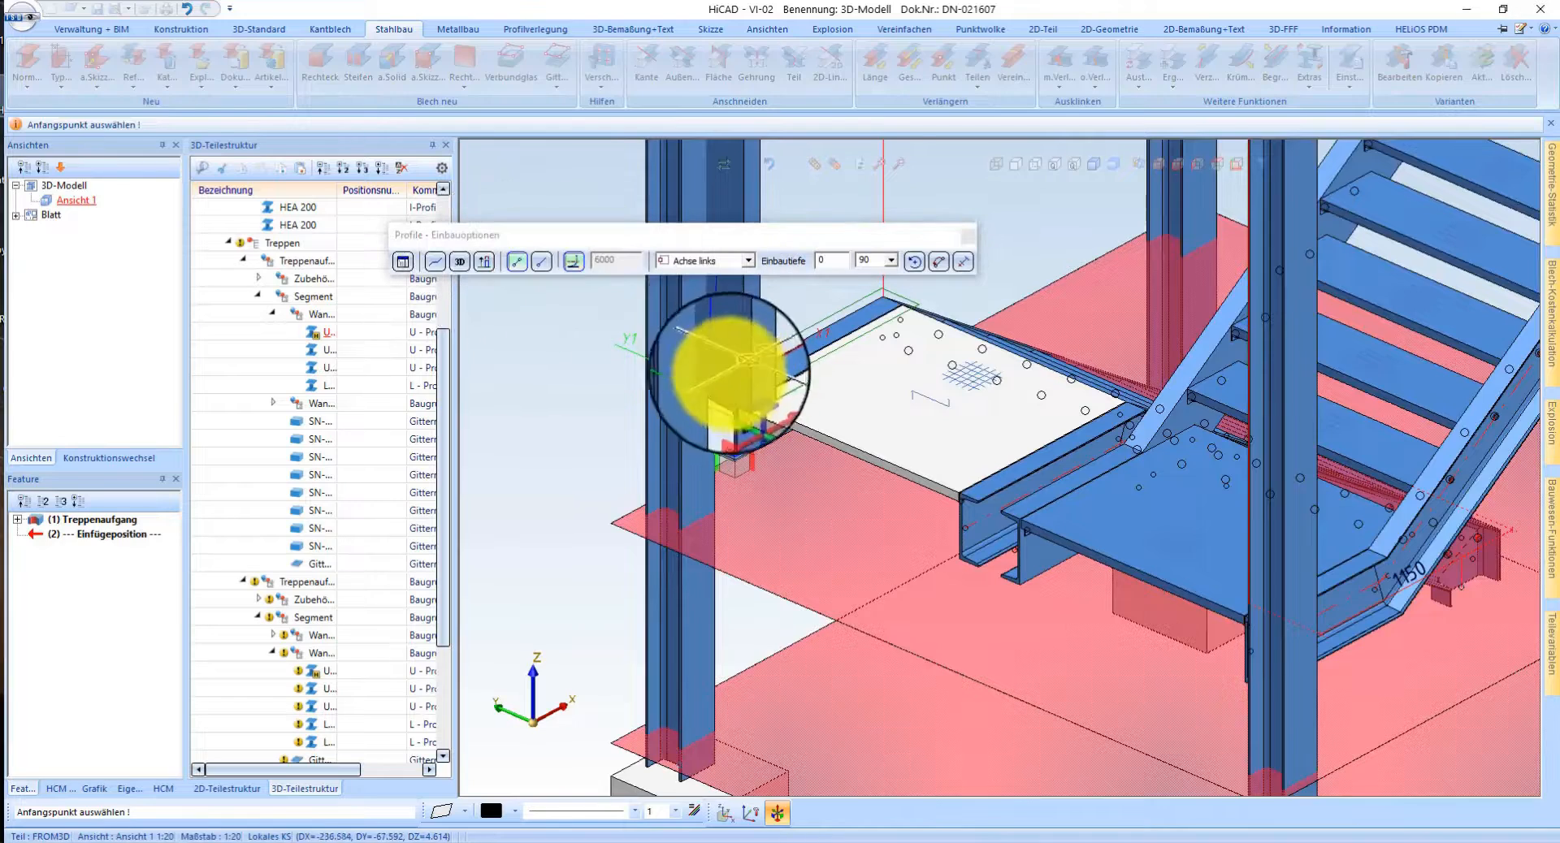
scroll(728, 374, "up", 3)
left_click(767, 459)
scroll(768, 459, "down", 3)
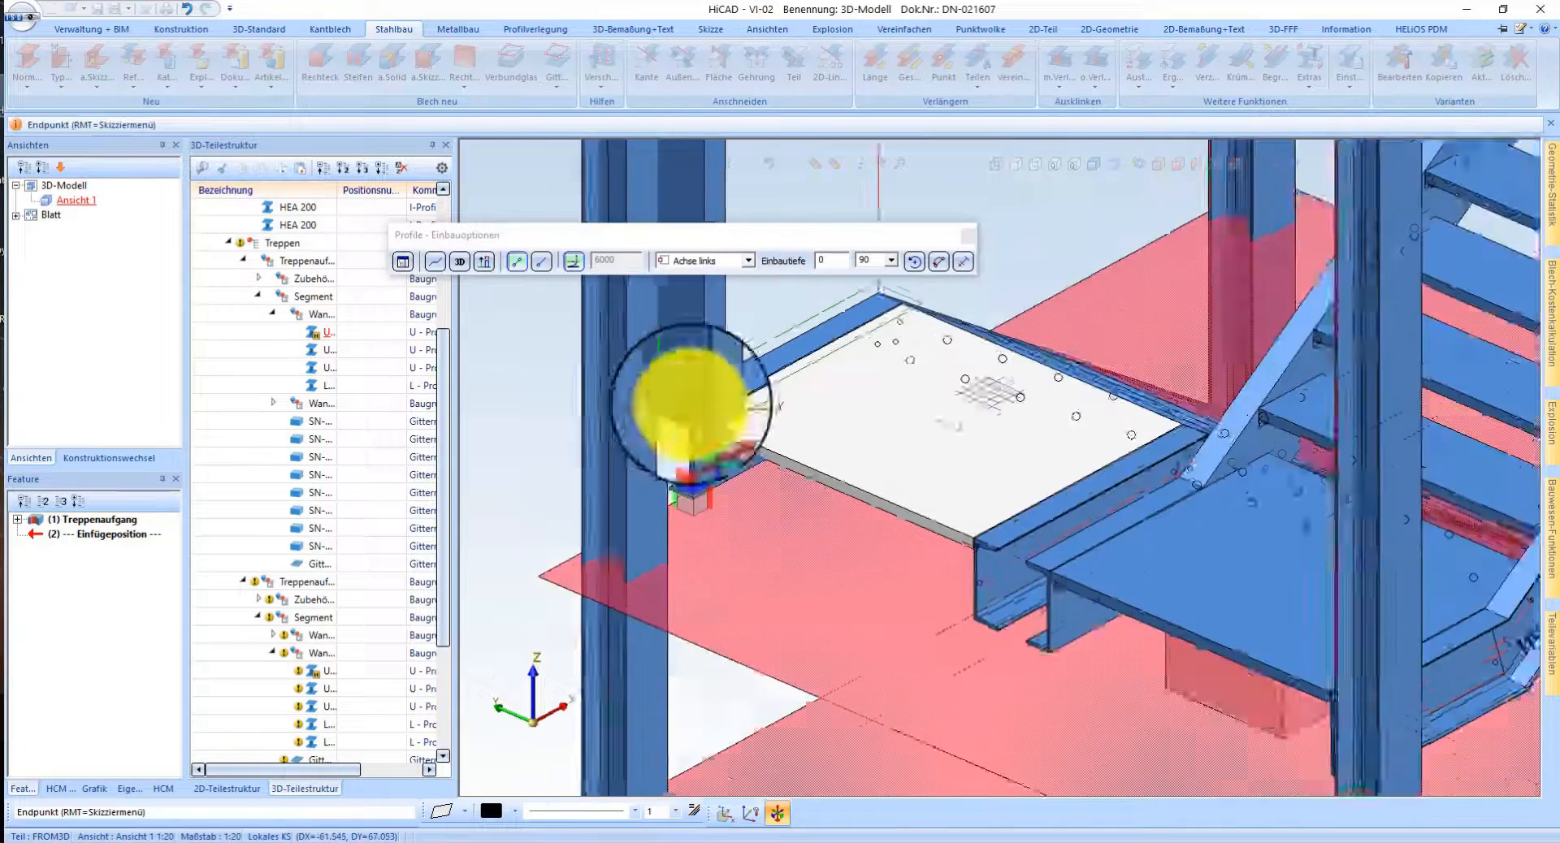
left_click(1158, 634)
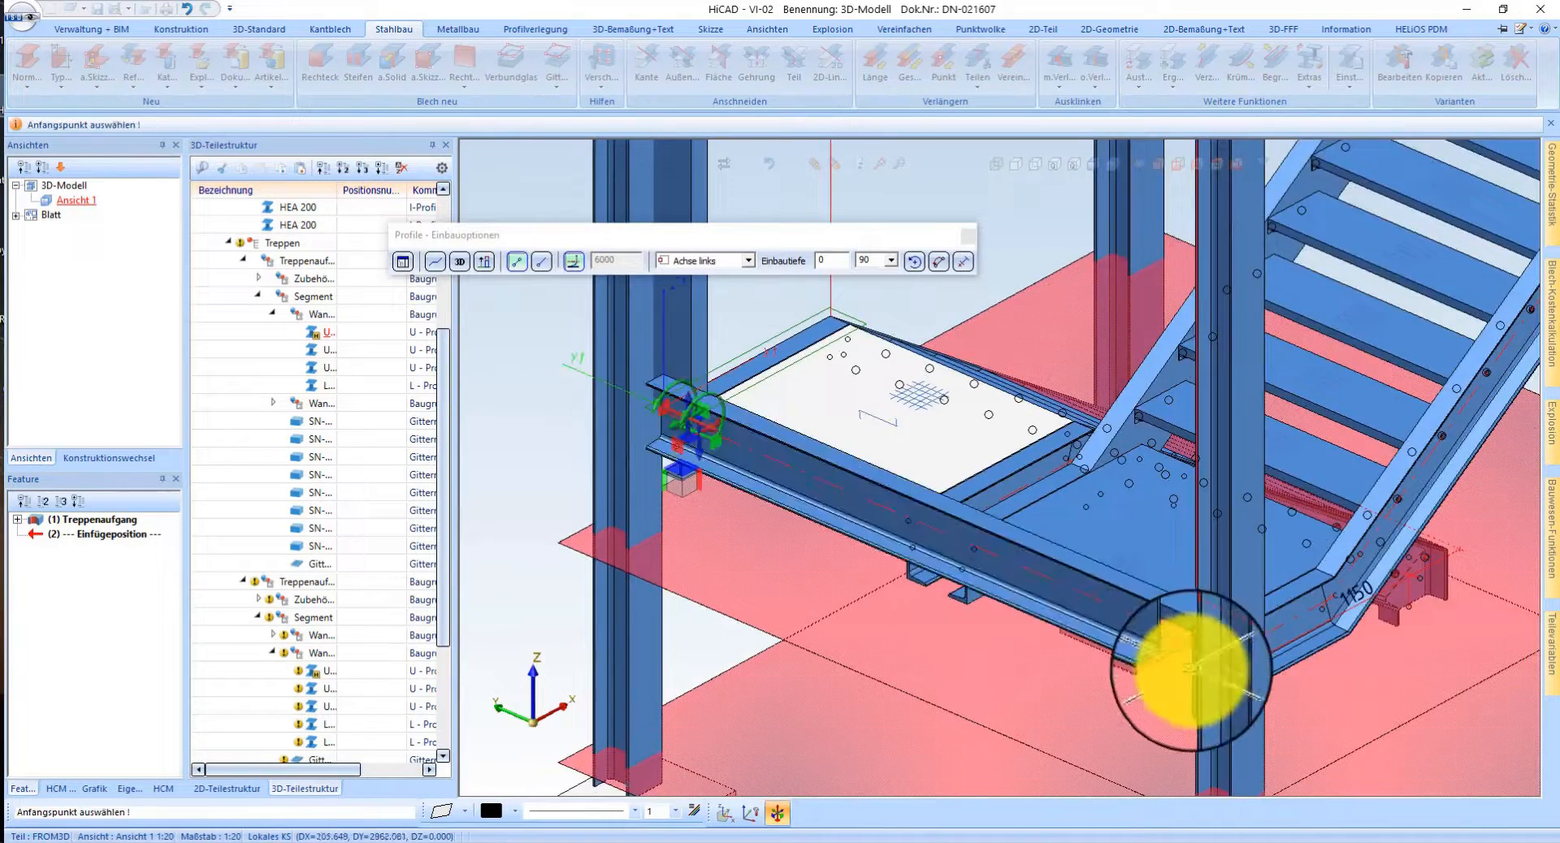
- Try the Oben rechts insertion point for the new U 300 beam, set it to Oben links, and finish the insertion
scroll(1219, 637, "up", 3)
scroll(1254, 637, "down", 2)
scroll(1219, 585, "up", 3)
left_click(701, 260)
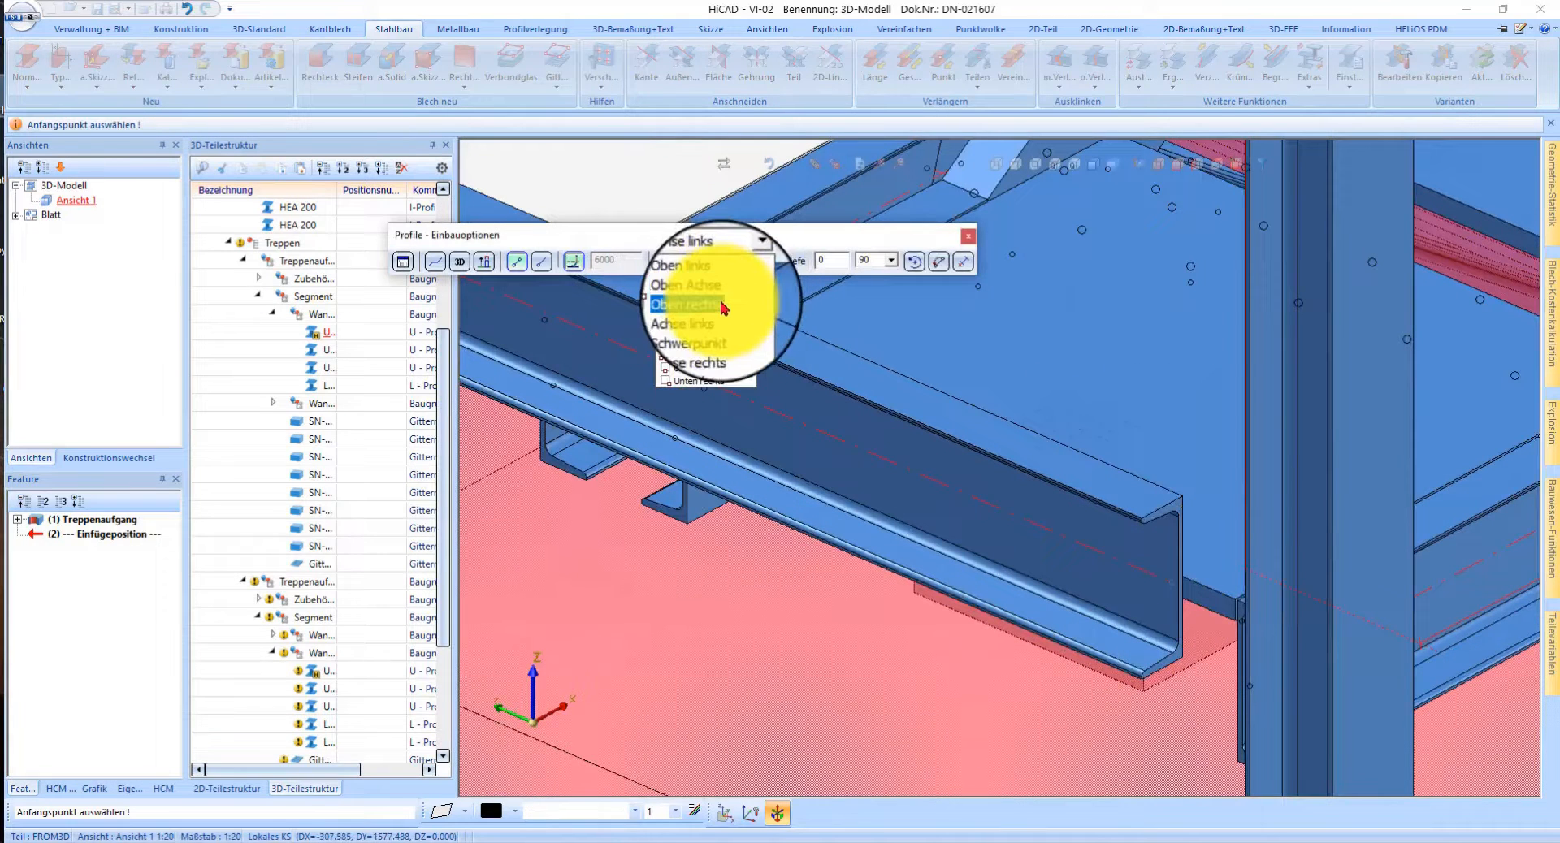
left_click(722, 306)
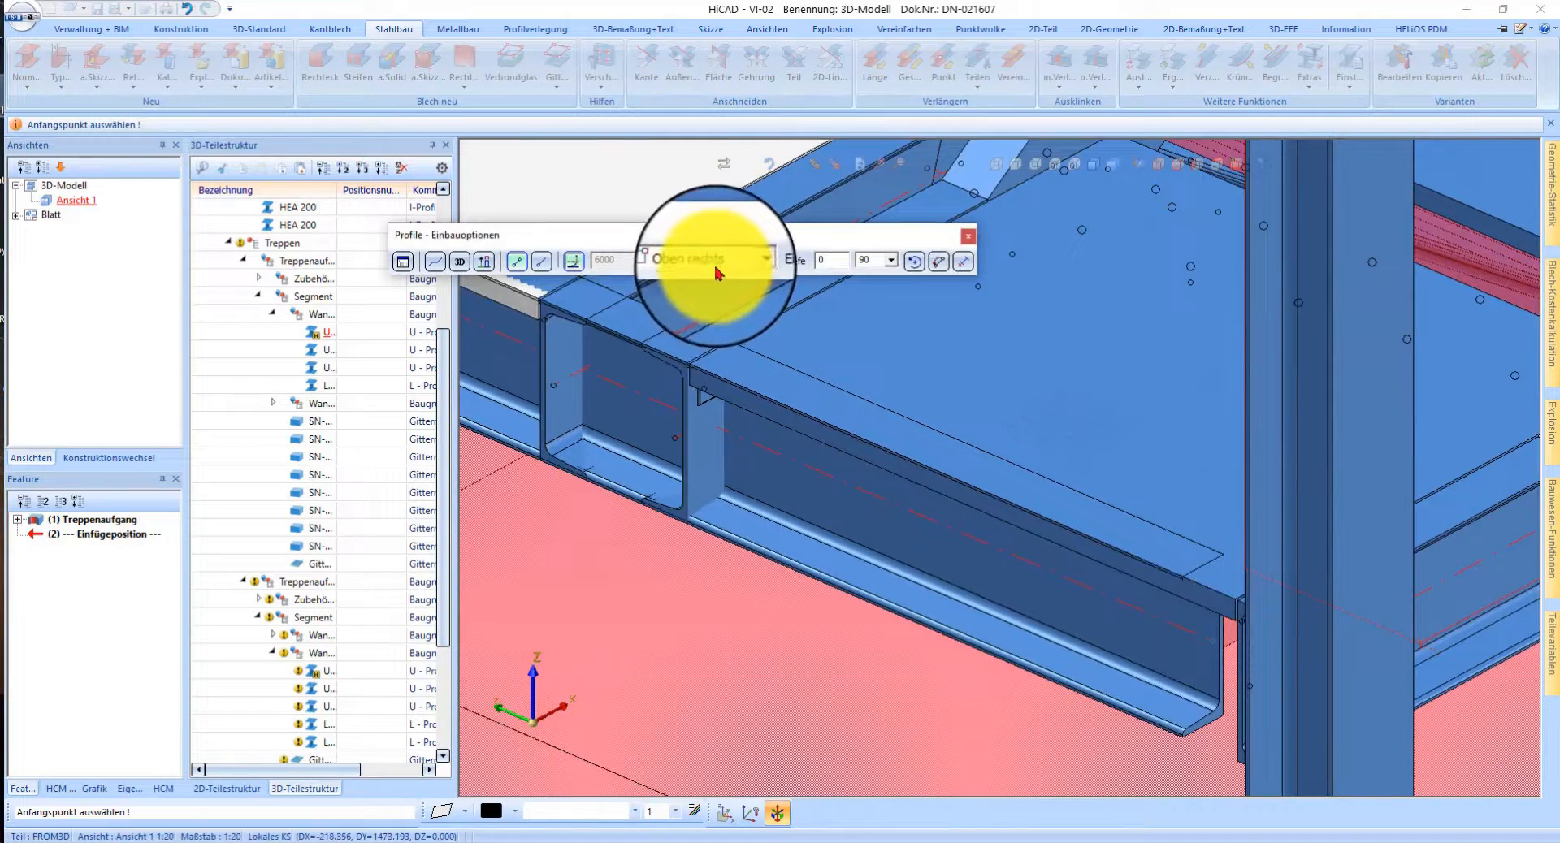
left_click(715, 281)
scroll(1260, 599, "down", 3)
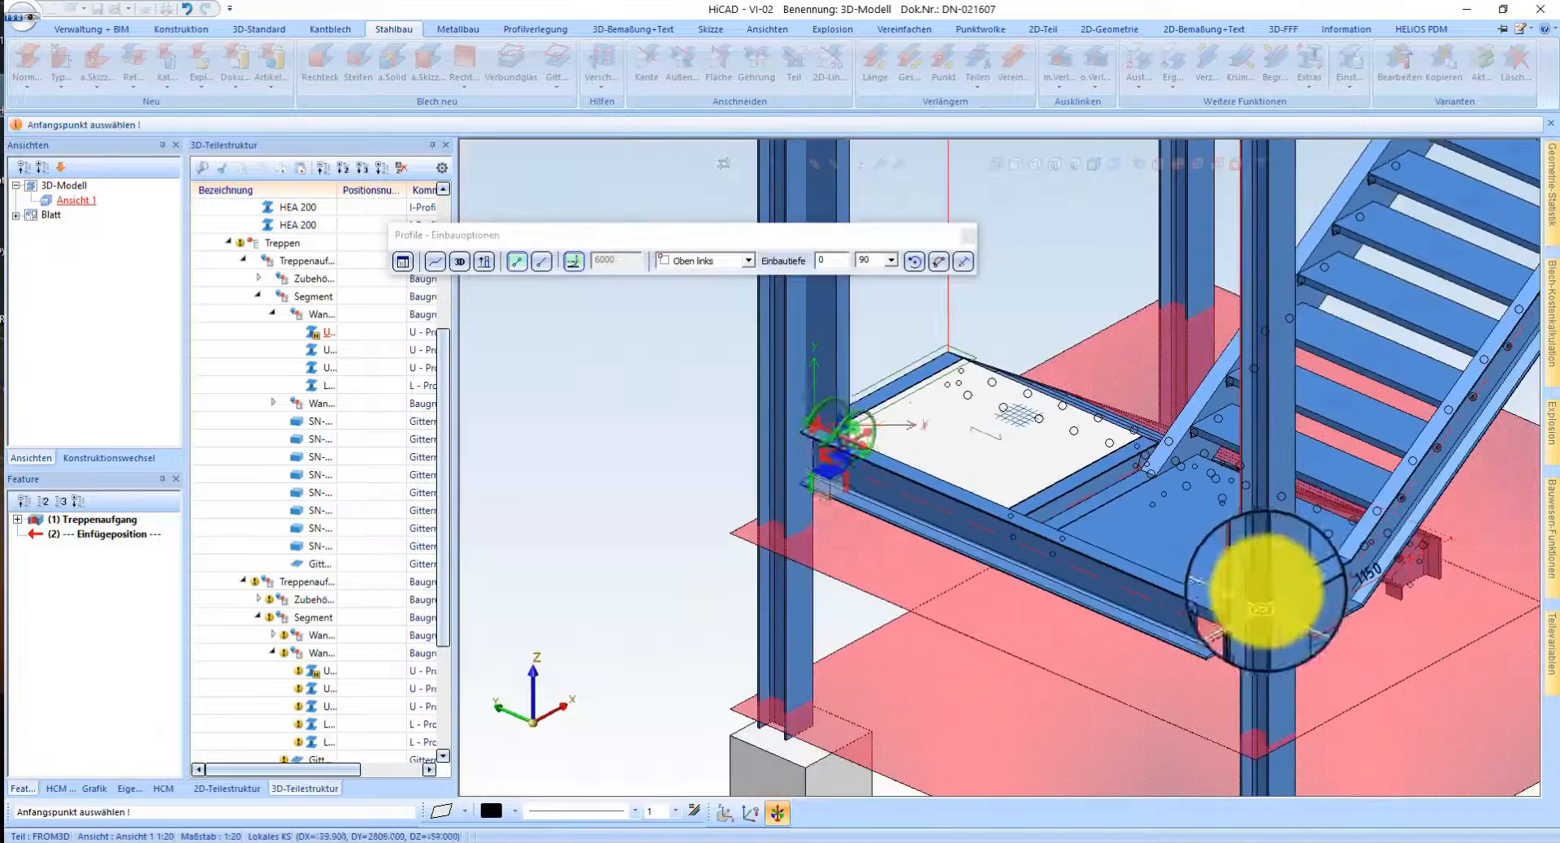
scroll(800, 398, "up", 2)
left_click(801, 399)
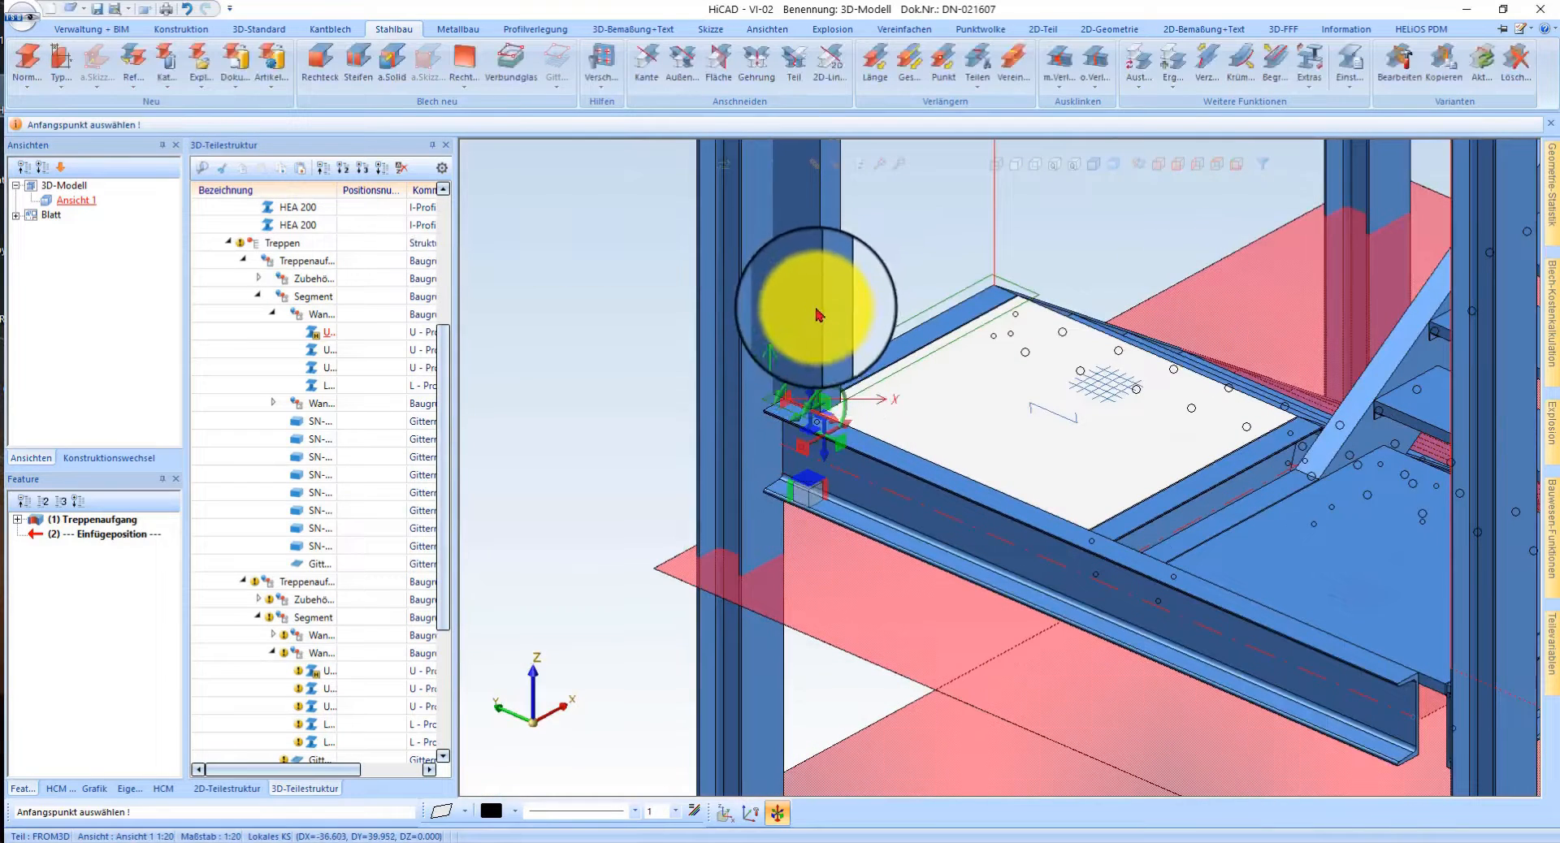
- Delete the duplicate U 300 beam, select the remaining one, and widen the name column of the 3D part structure
right_click(961, 605)
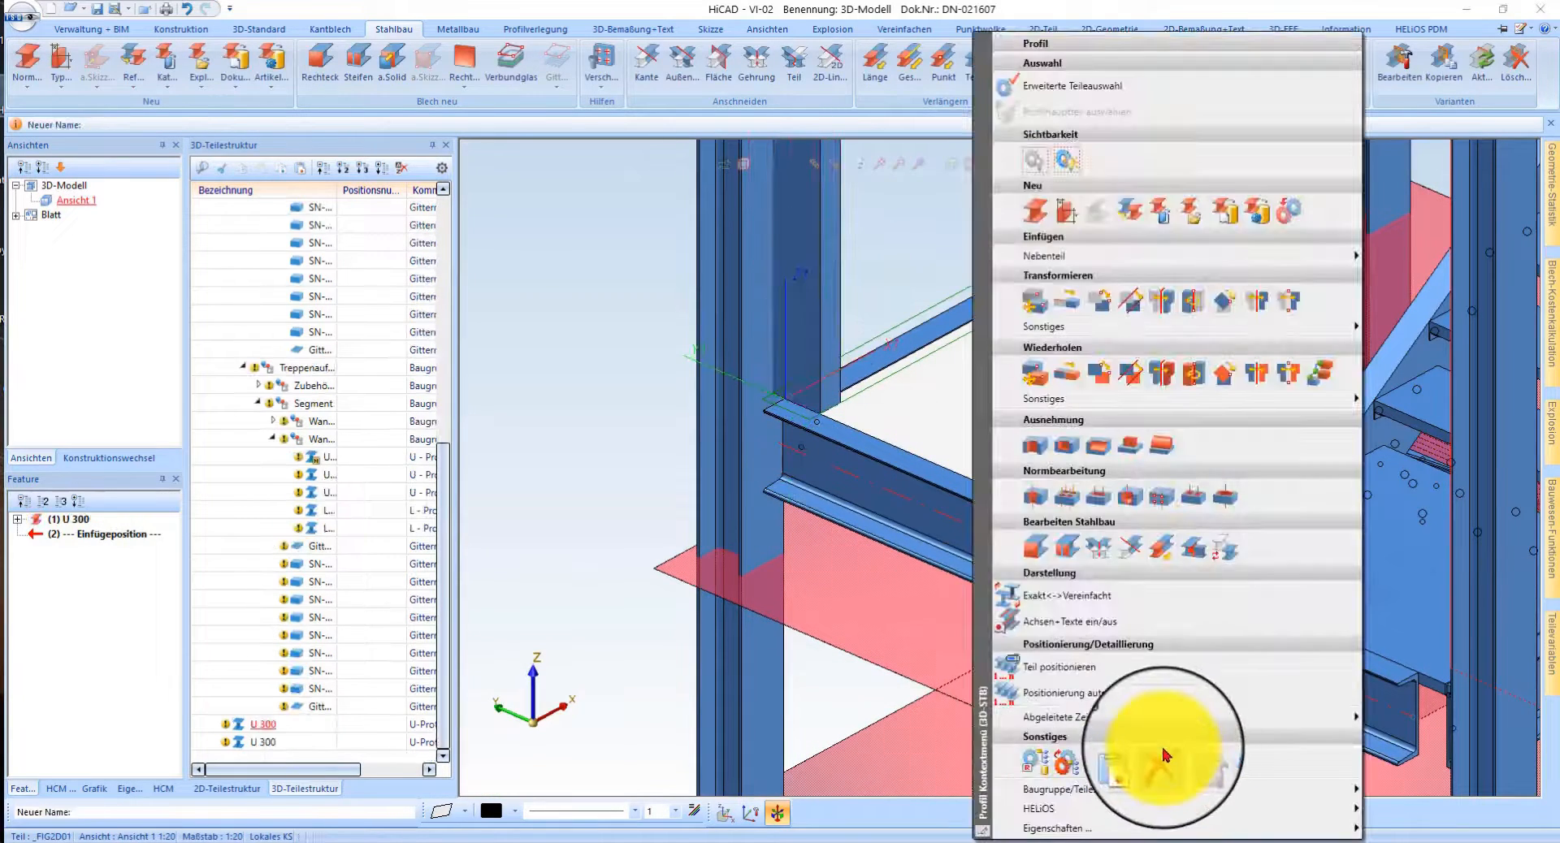
left_click(1139, 748)
key("Return")
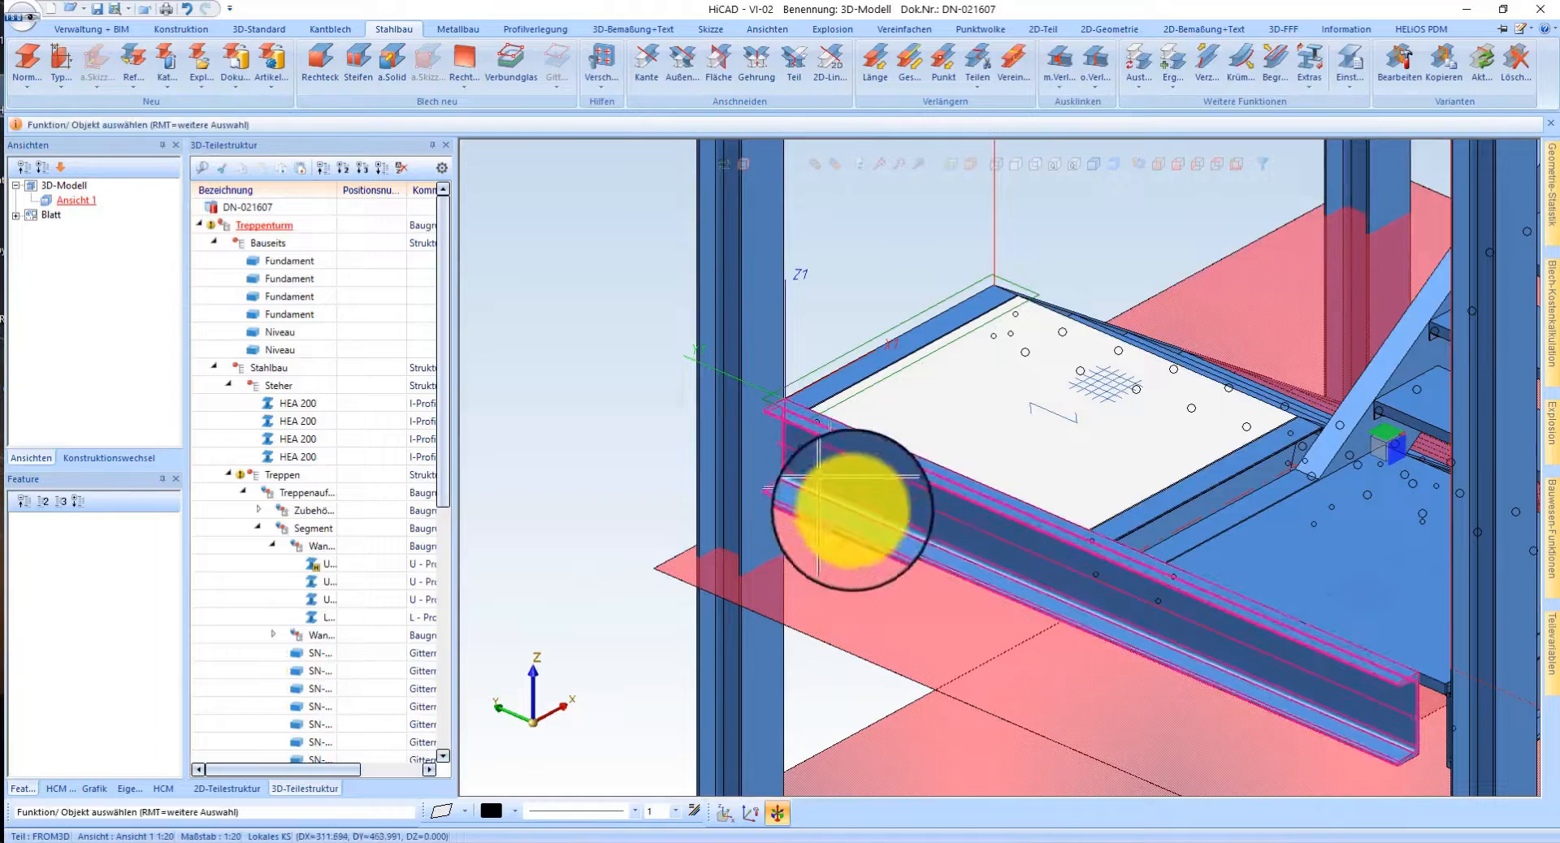
left_click(869, 499)
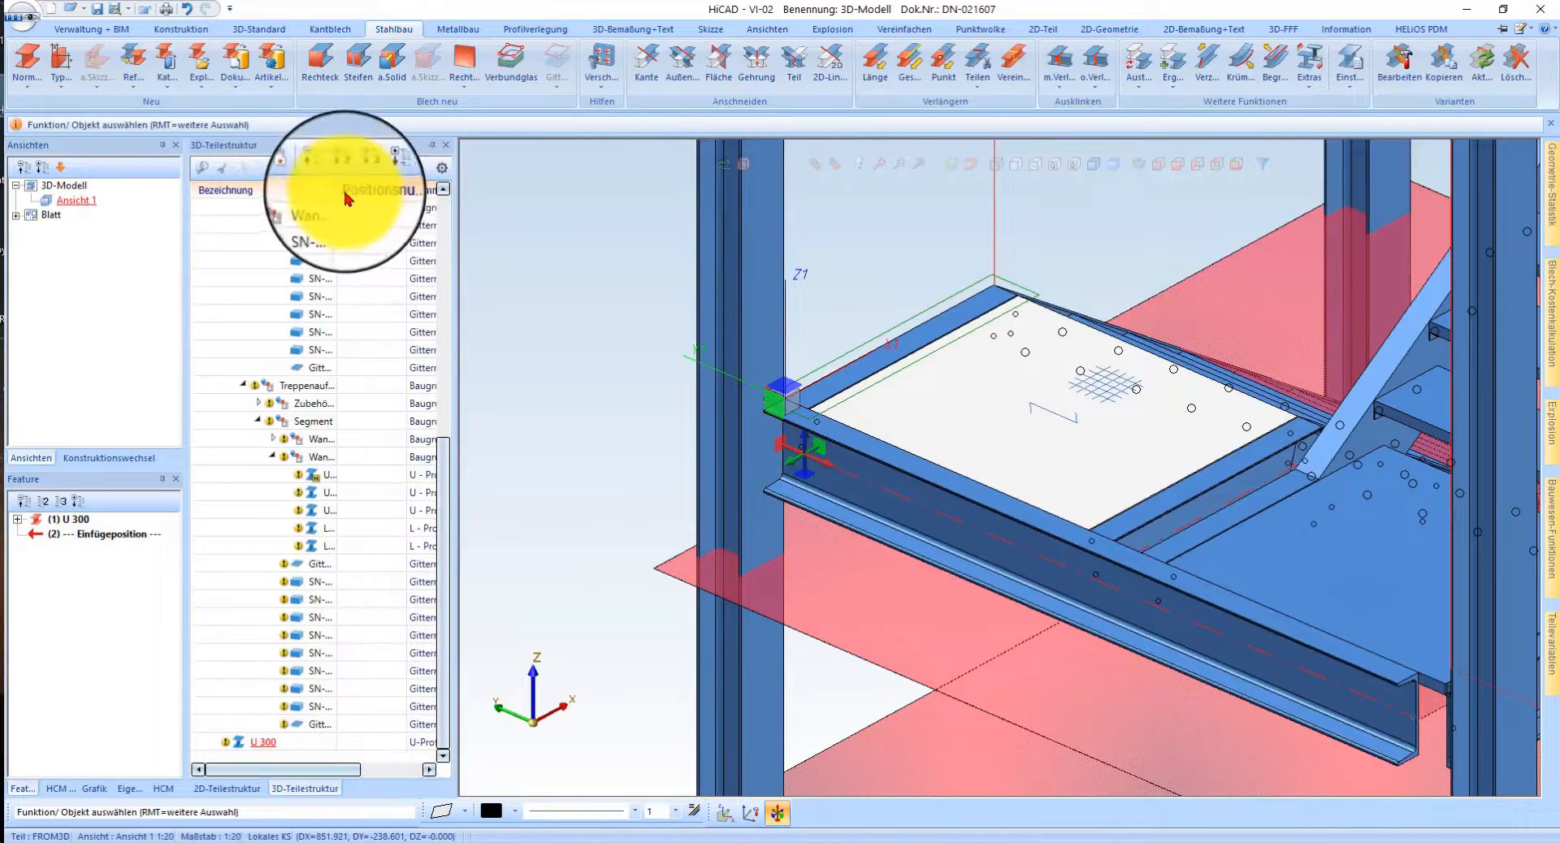
left_click_drag(382, 188, 429, 190)
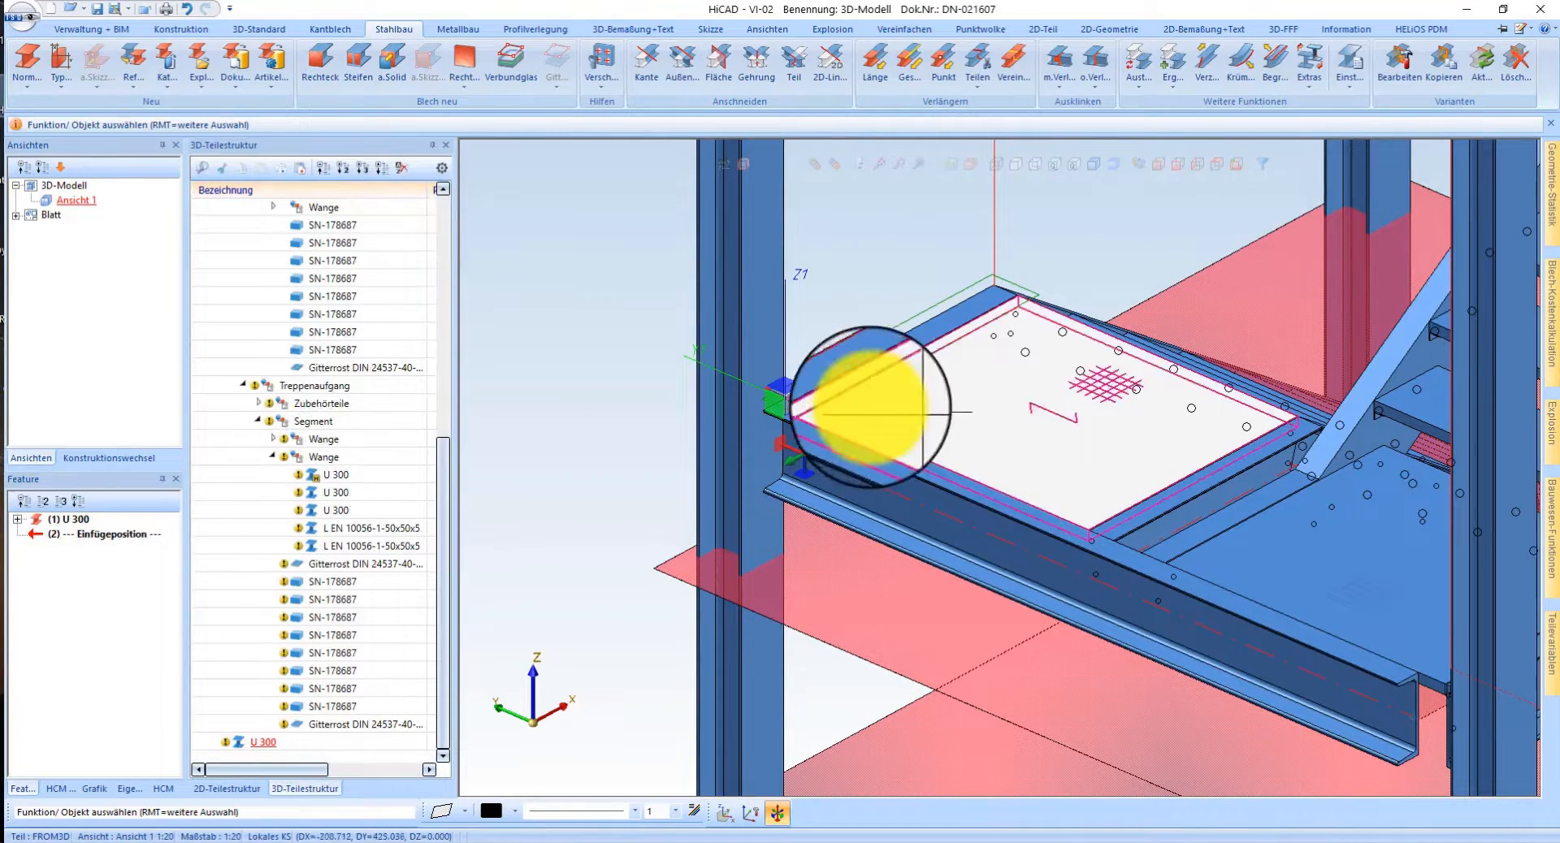
- Connect the U 300 beam to the column flange with a bolted end-plate connection (2330), using a BI 10 plate with 10 mm overhangs
left_click(810, 412)
middle_click_drag(810, 413, 809, 462)
scroll(748, 468, "down", 3)
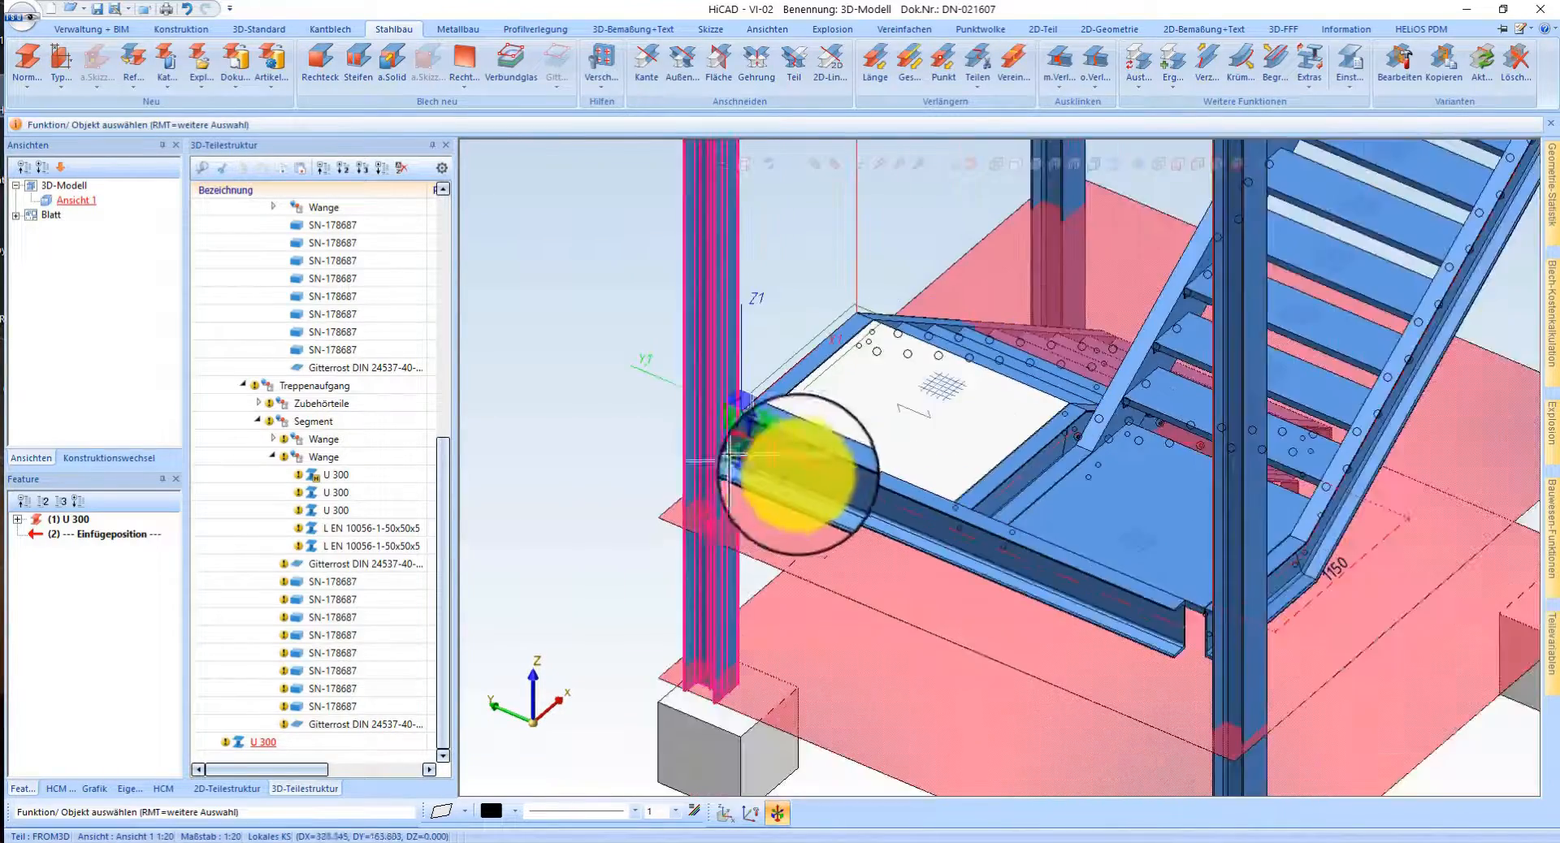
scroll(780, 426, "up", 4)
scroll(740, 410, "up", 3)
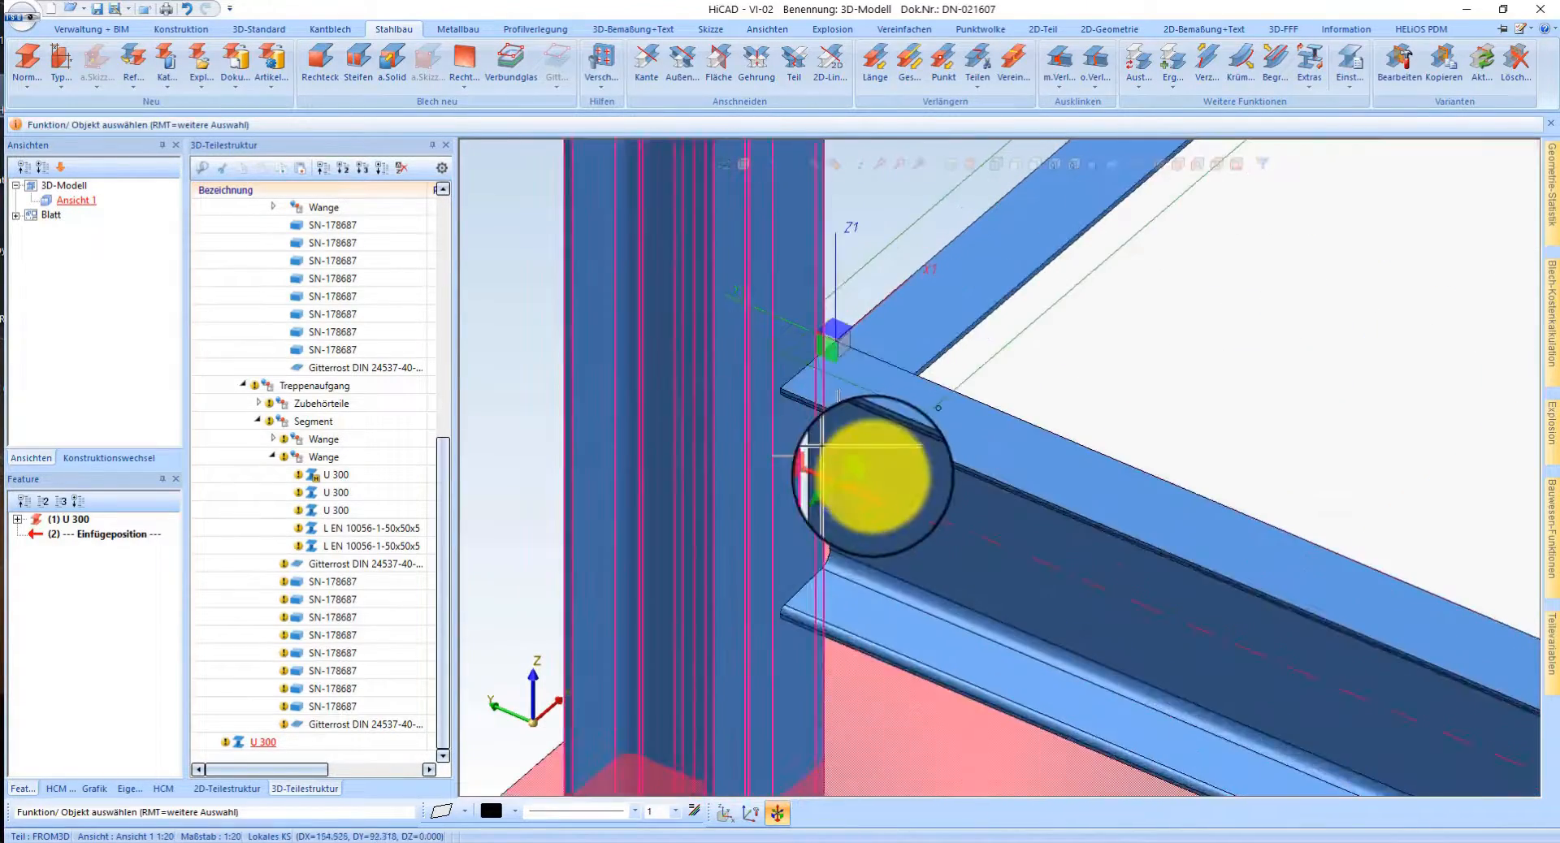
mouse_move(871, 476)
middle_mouse_down()
mouse_move(846, 463)
mouse_move(859, 466)
middle_mouse_up()
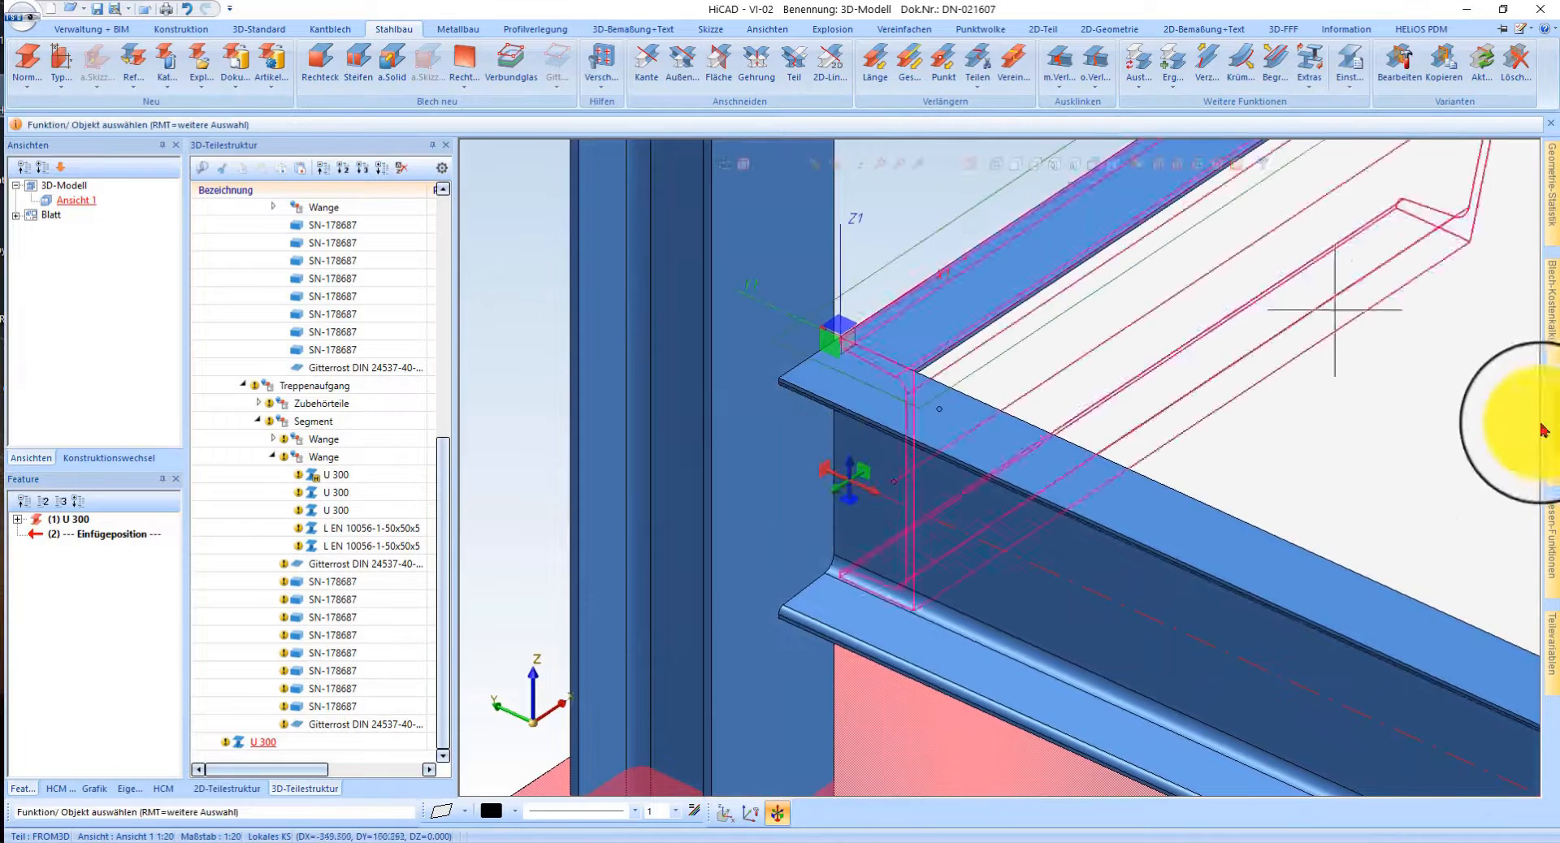
left_click(1555, 567)
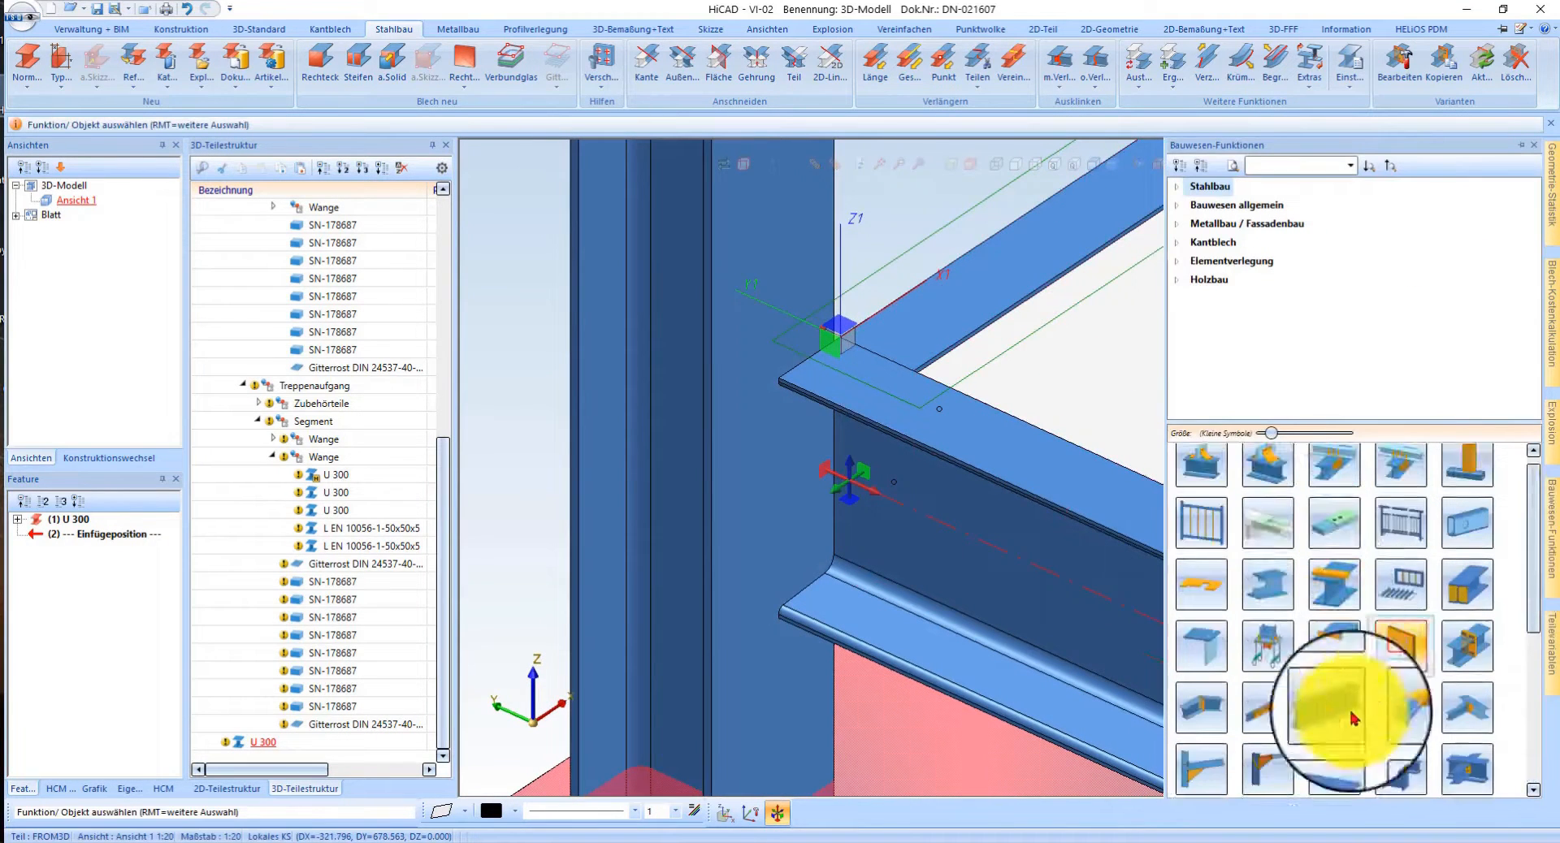
left_click(1398, 778)
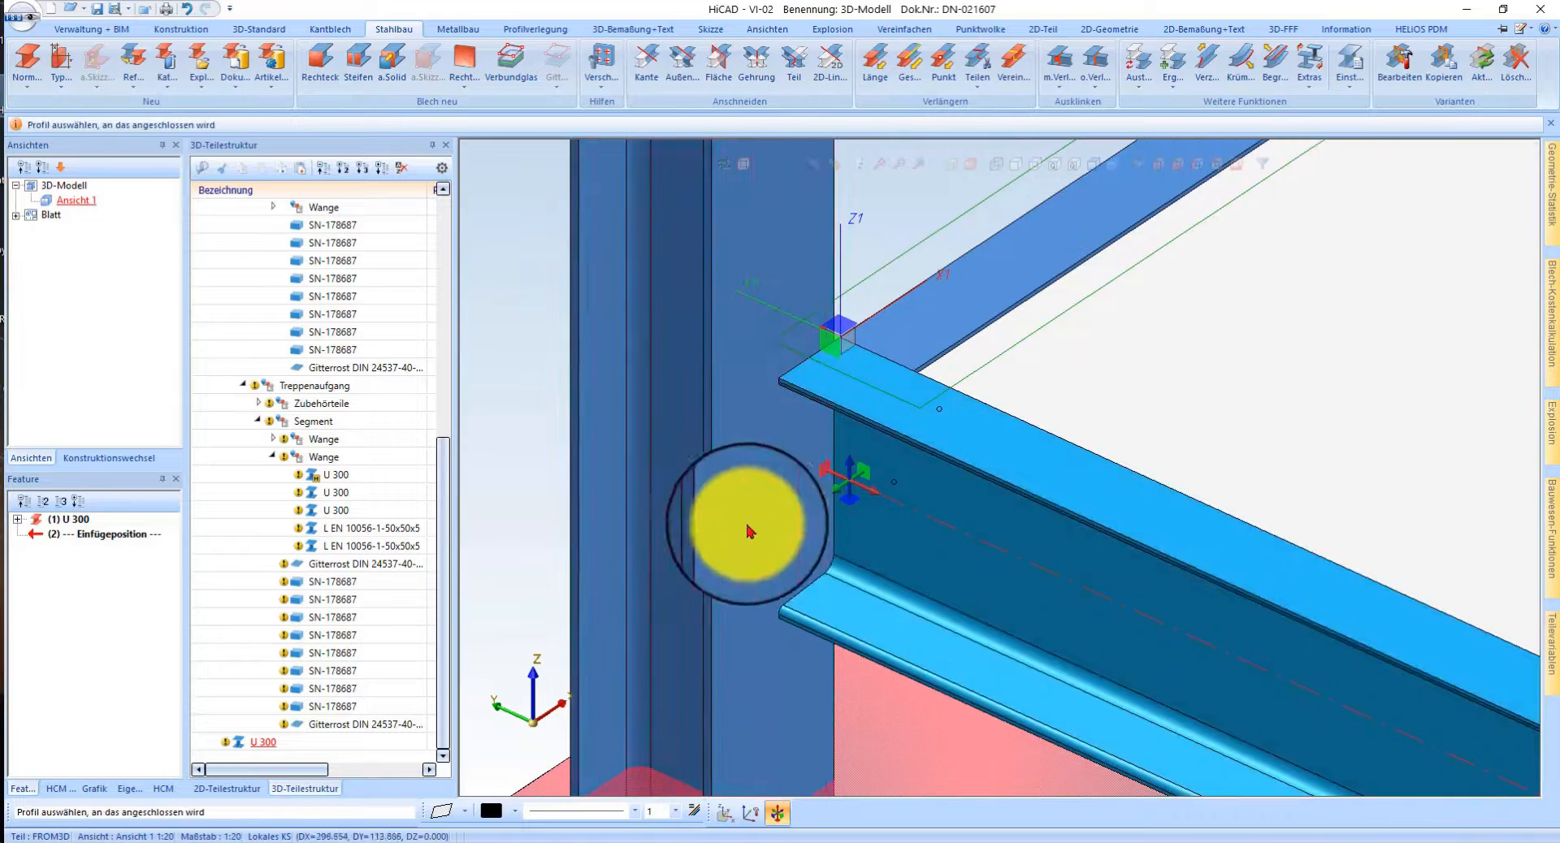
left_click(760, 559)
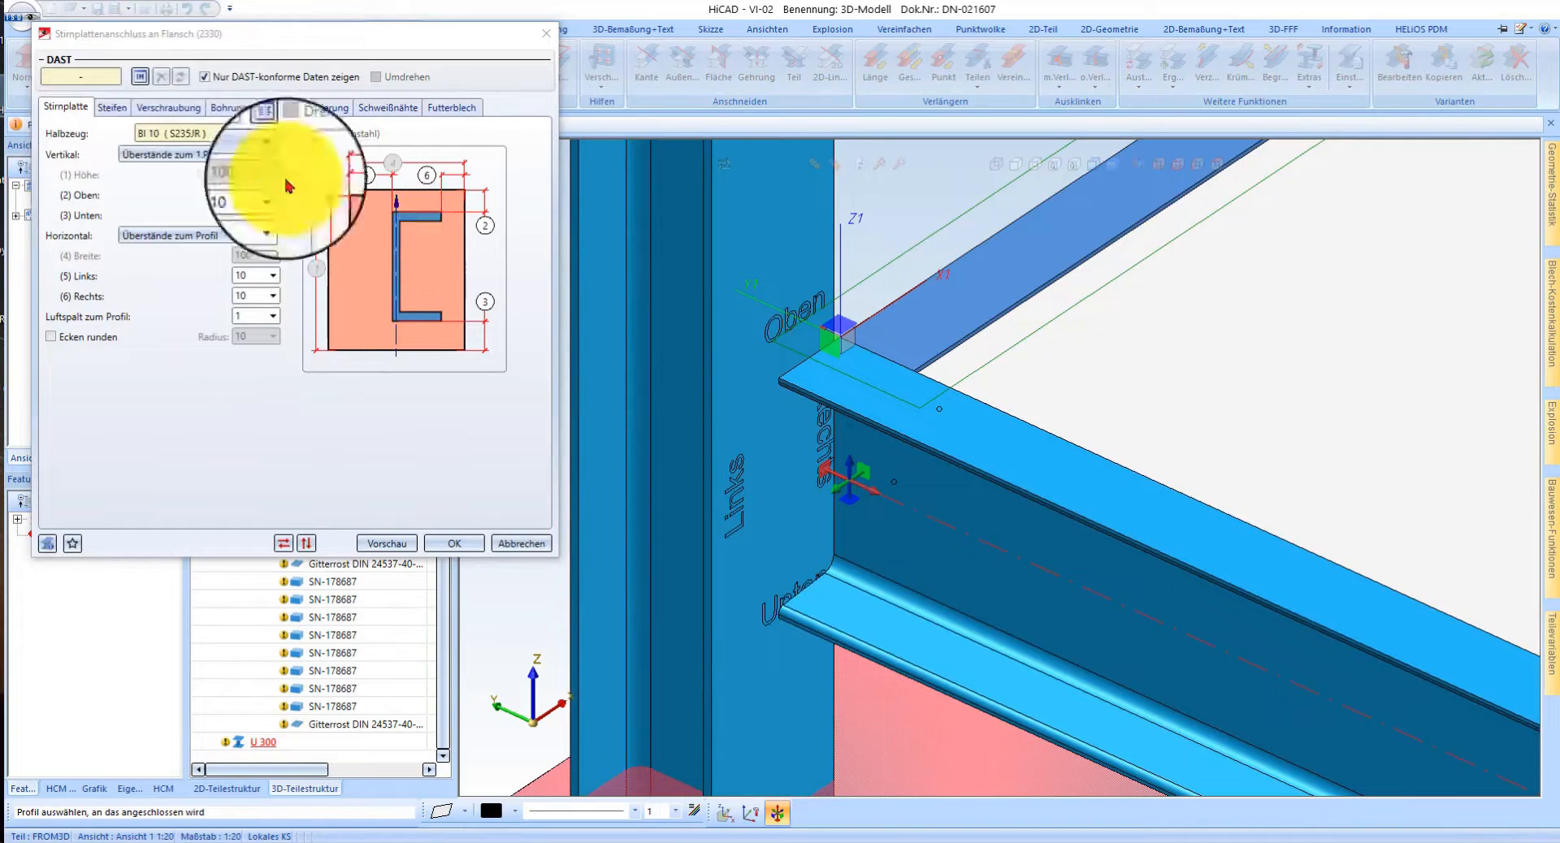
left_click(452, 541)
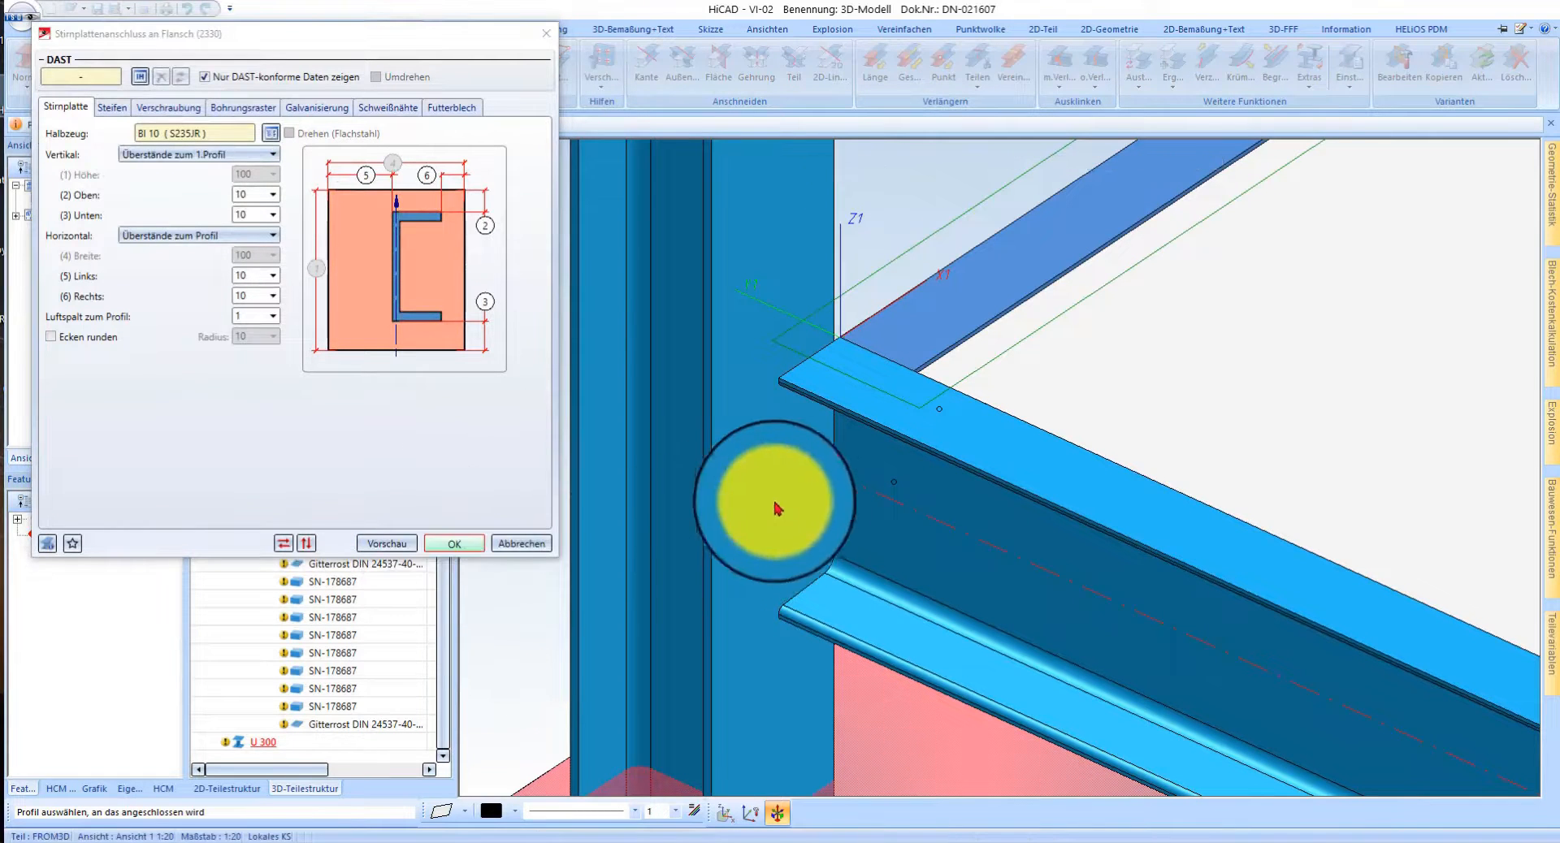
scroll(844, 493, "down", 2)
scroll(772, 382, "up", 3)
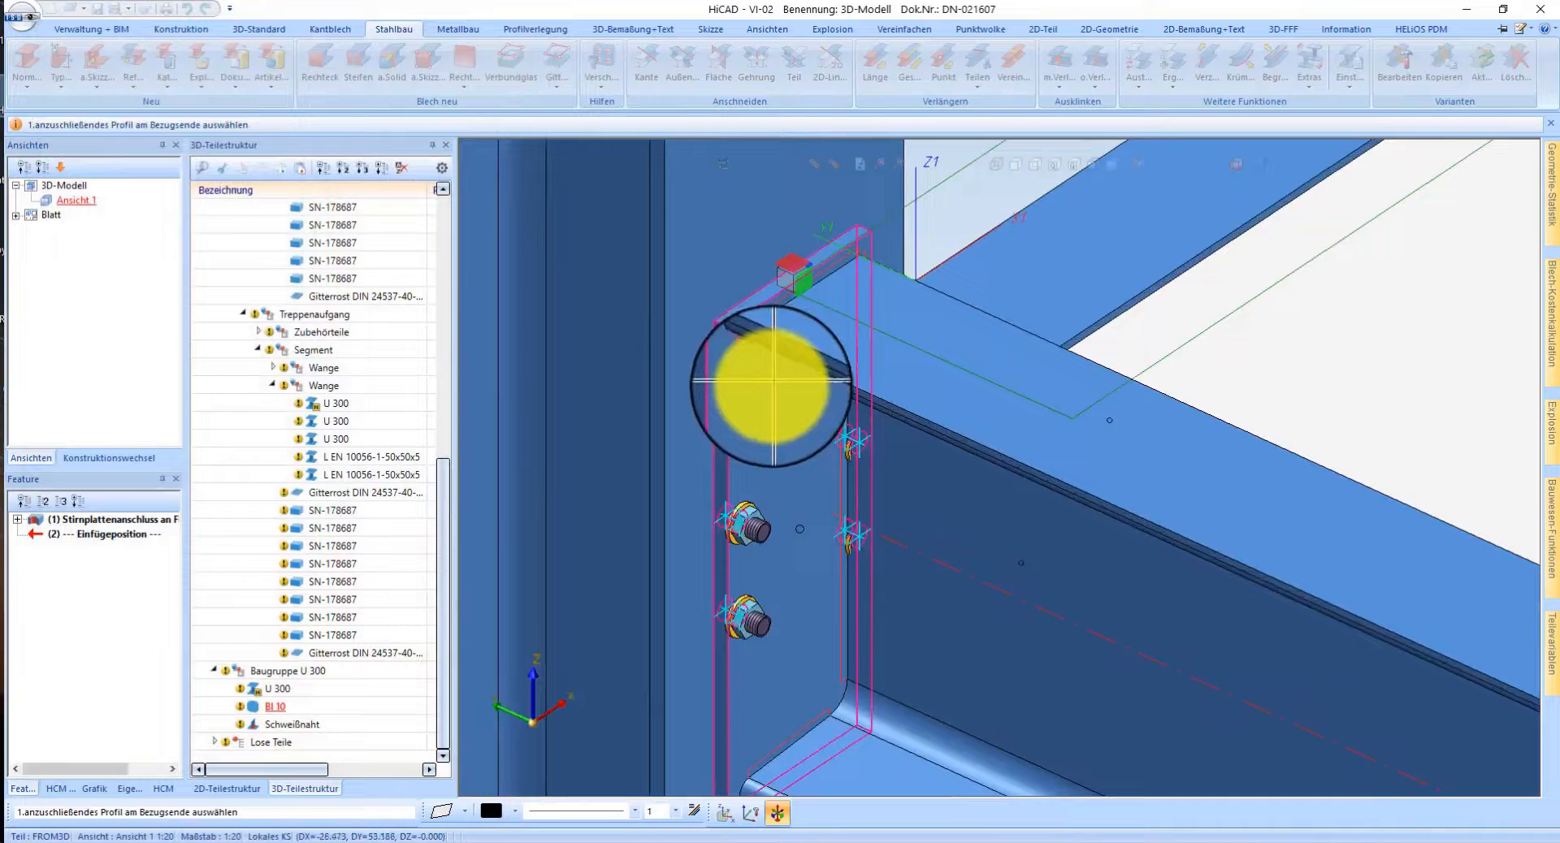
mouse_move(799, 395)
middle_mouse_down()
mouse_move(1052, 404)
mouse_move(763, 390)
mouse_move(787, 388)
middle_mouse_up()
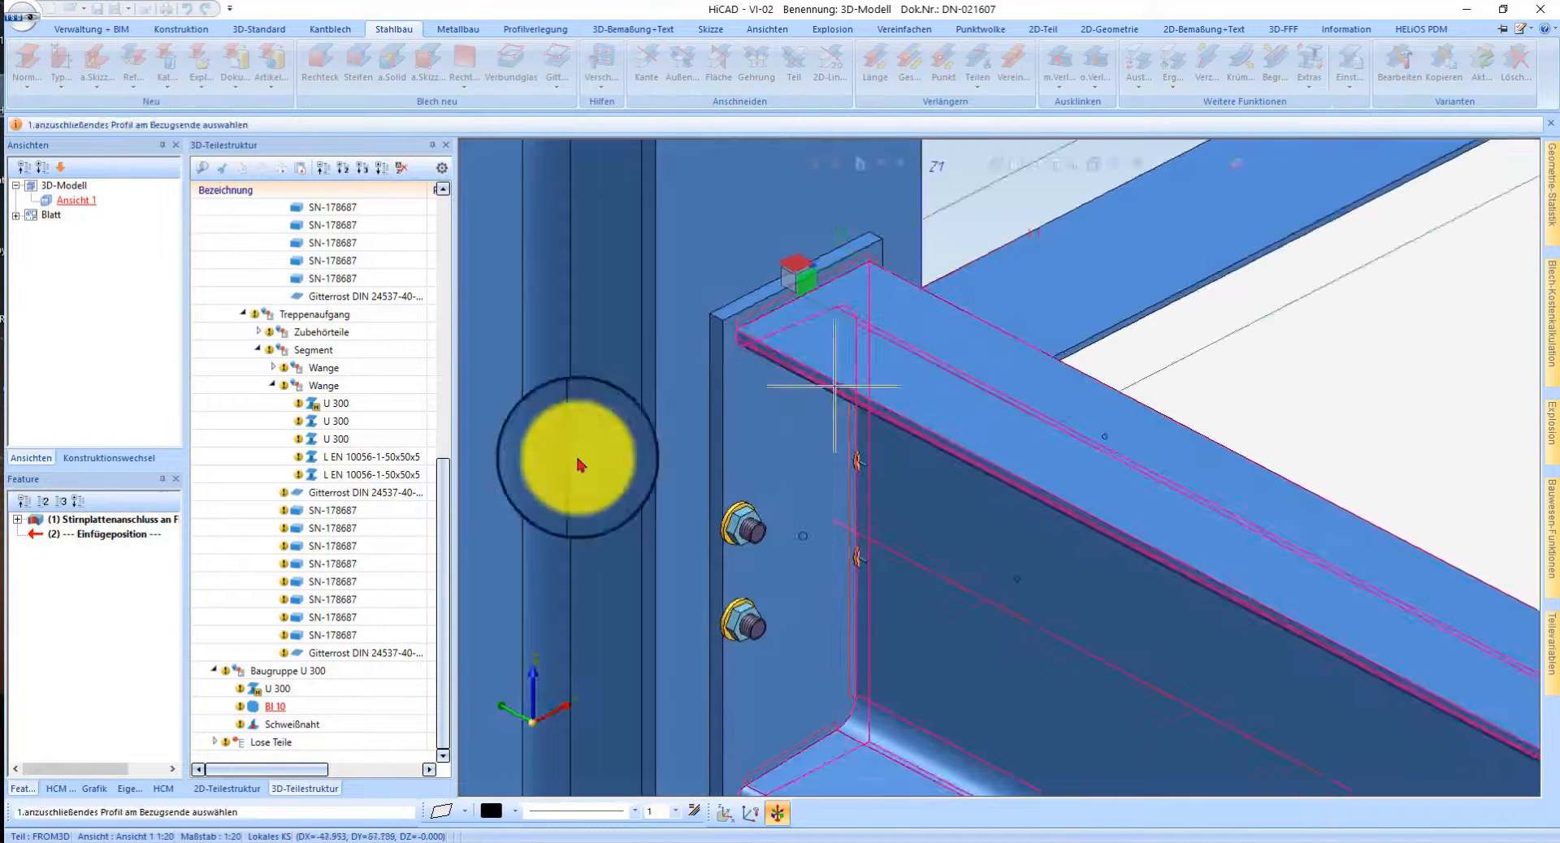
key("Escape")
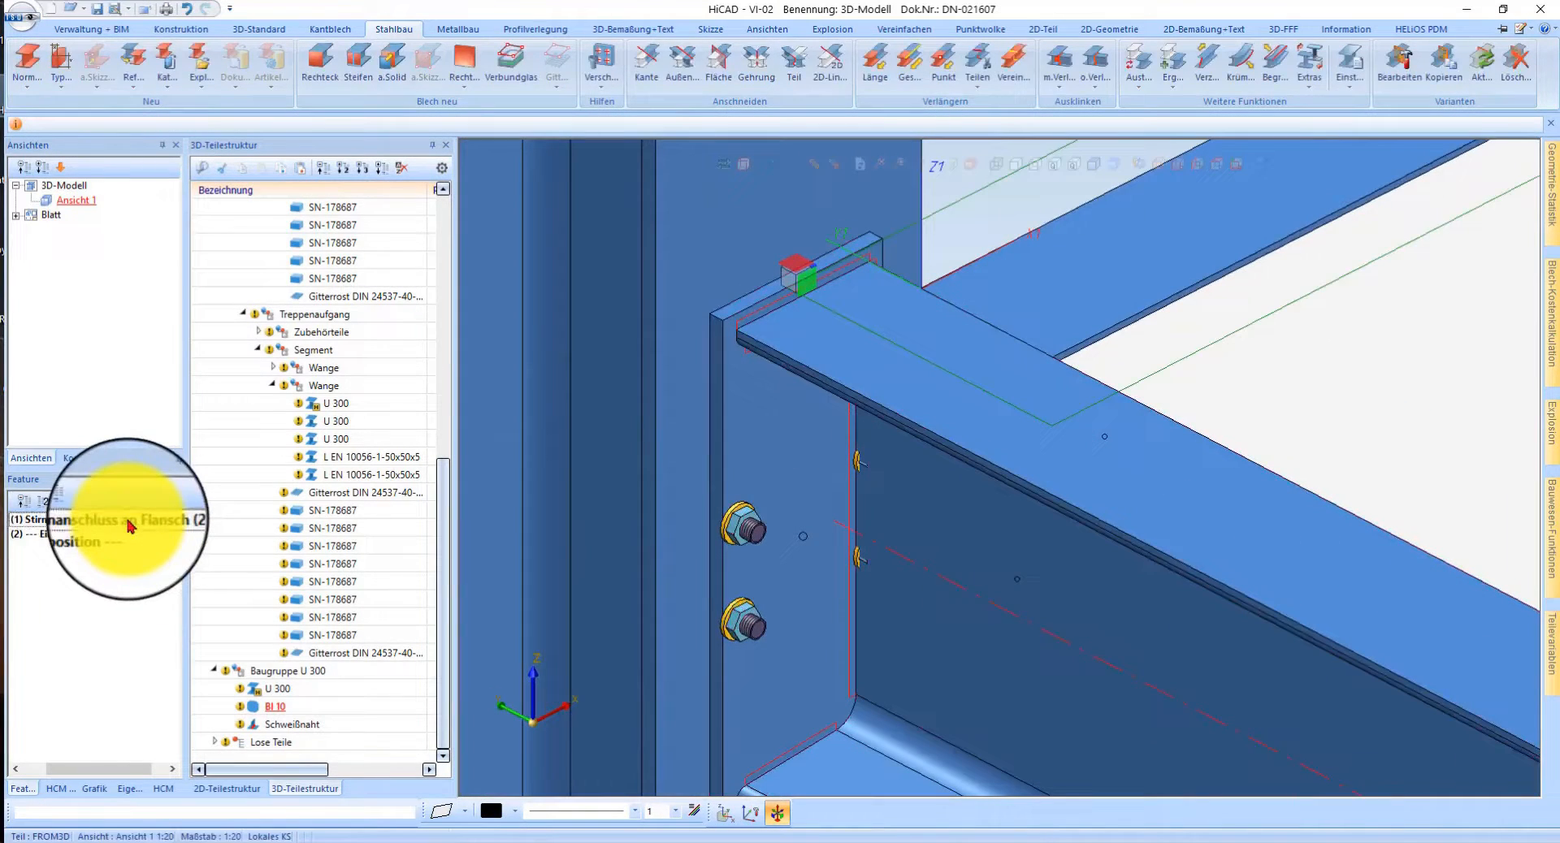
- Change the connected U 300 beam's cross-section to HEA 180 (DIN 1025-3) in S235JR
double_click(130, 527)
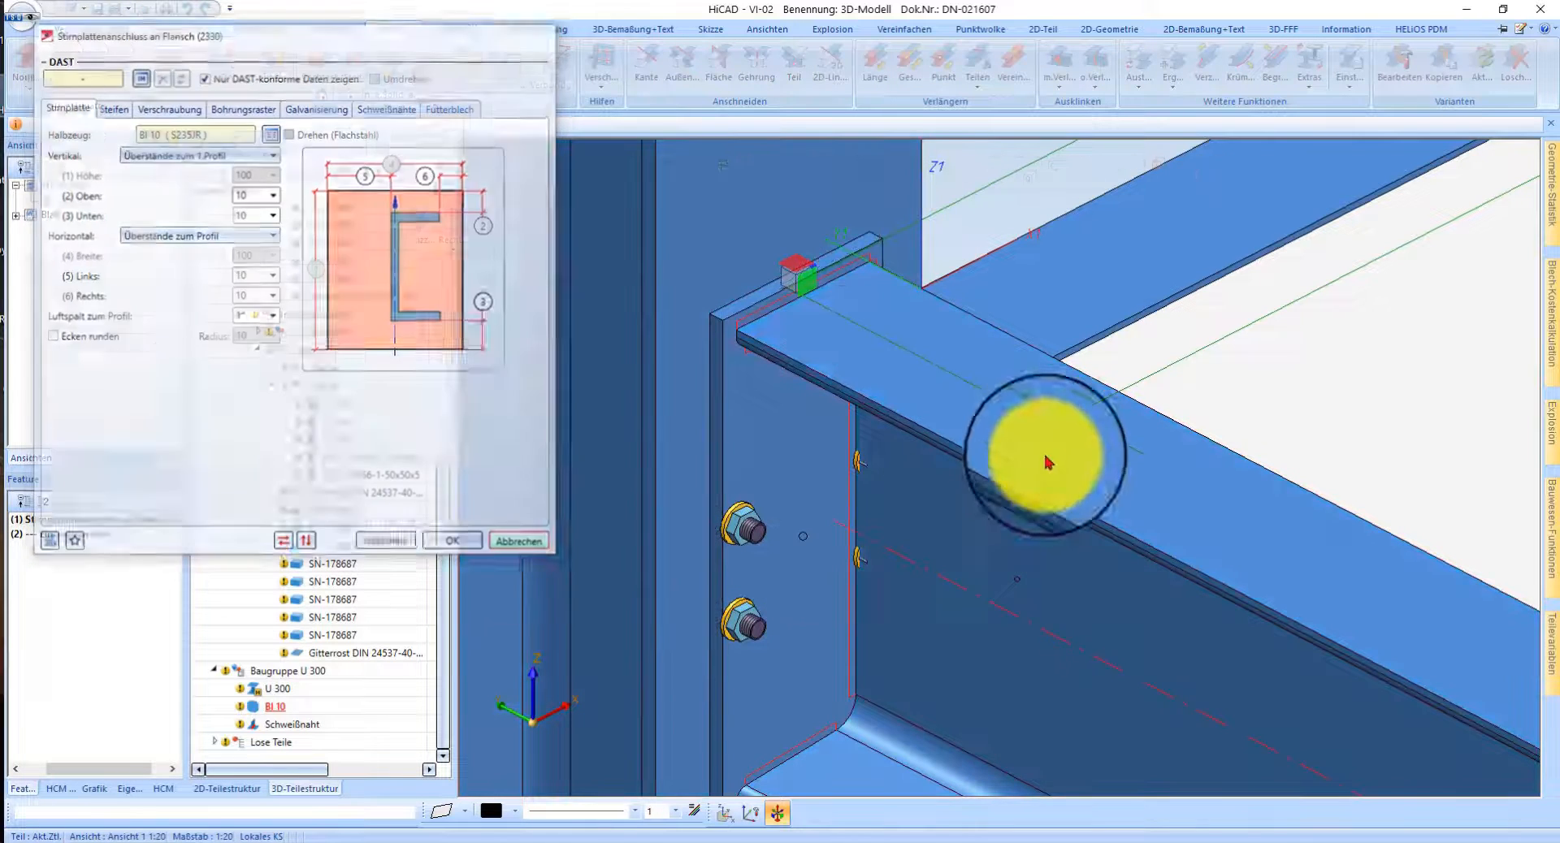
key("Return")
left_click(102, 537)
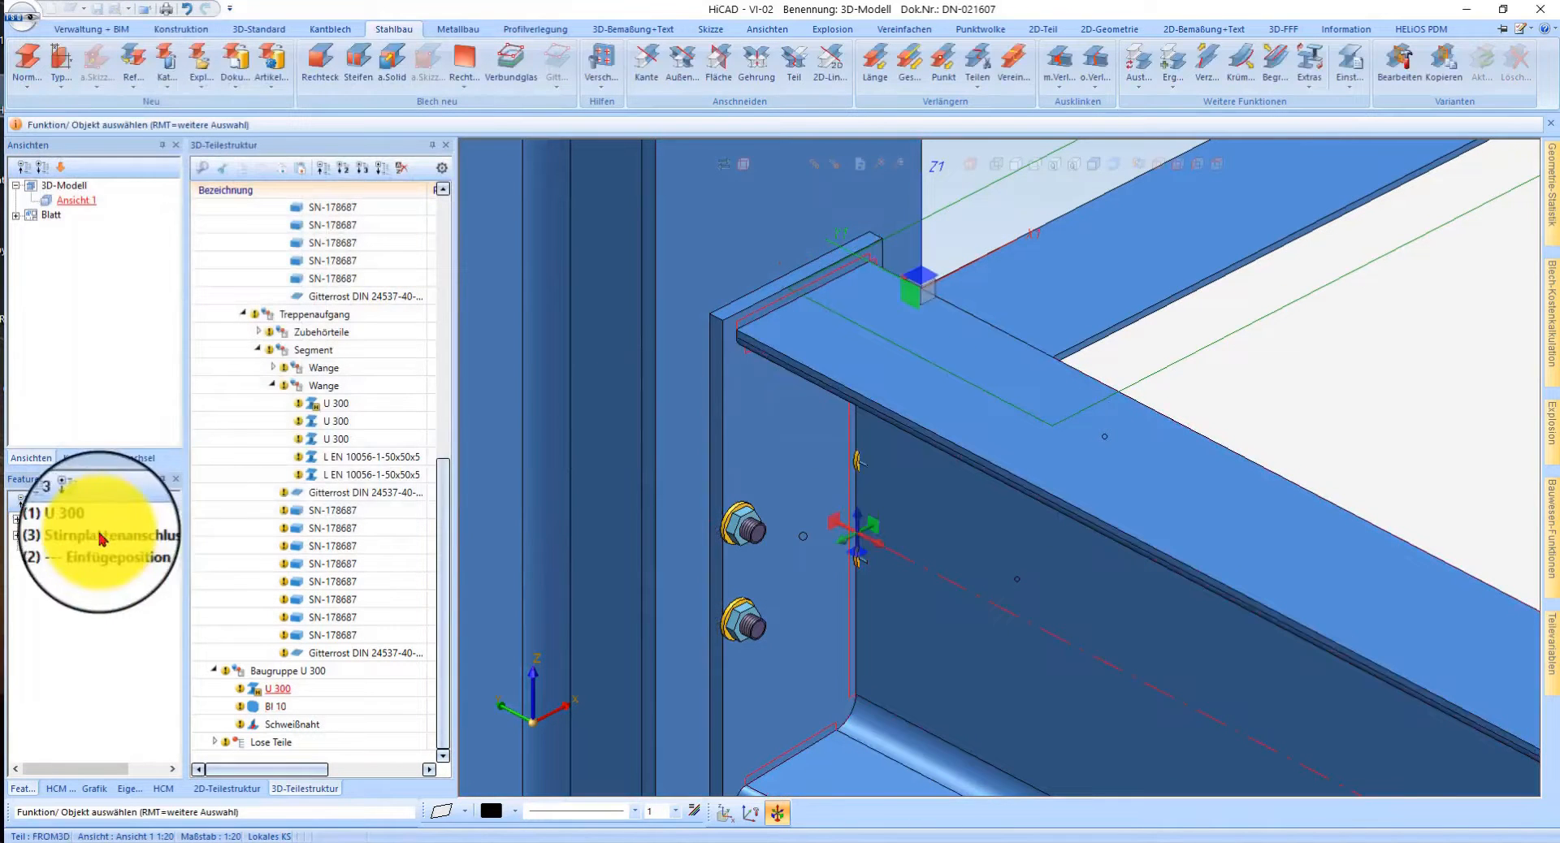
double_click(55, 522)
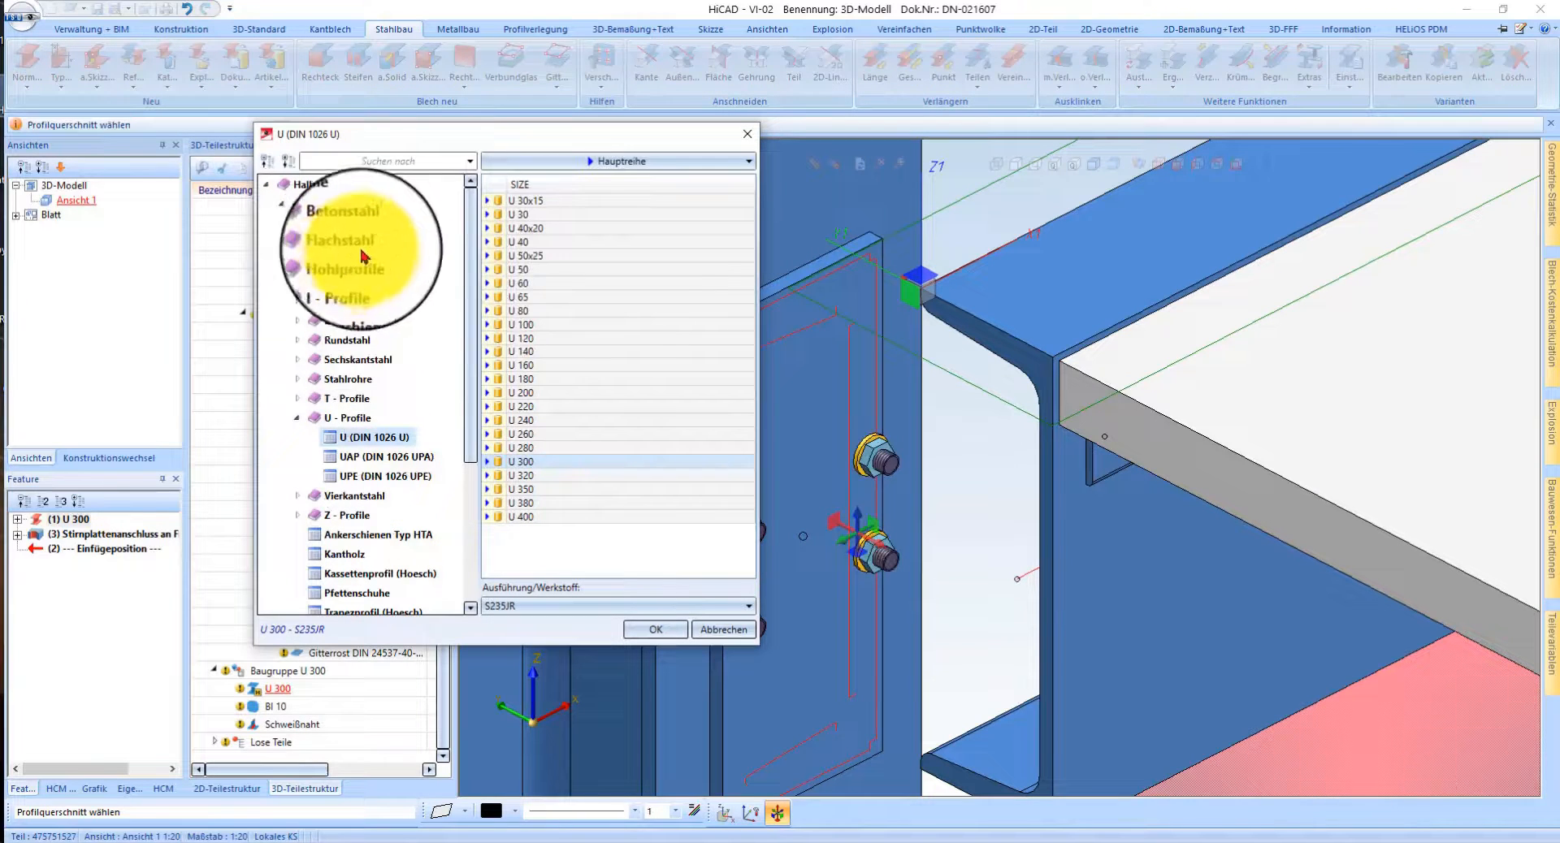
left_click(351, 282)
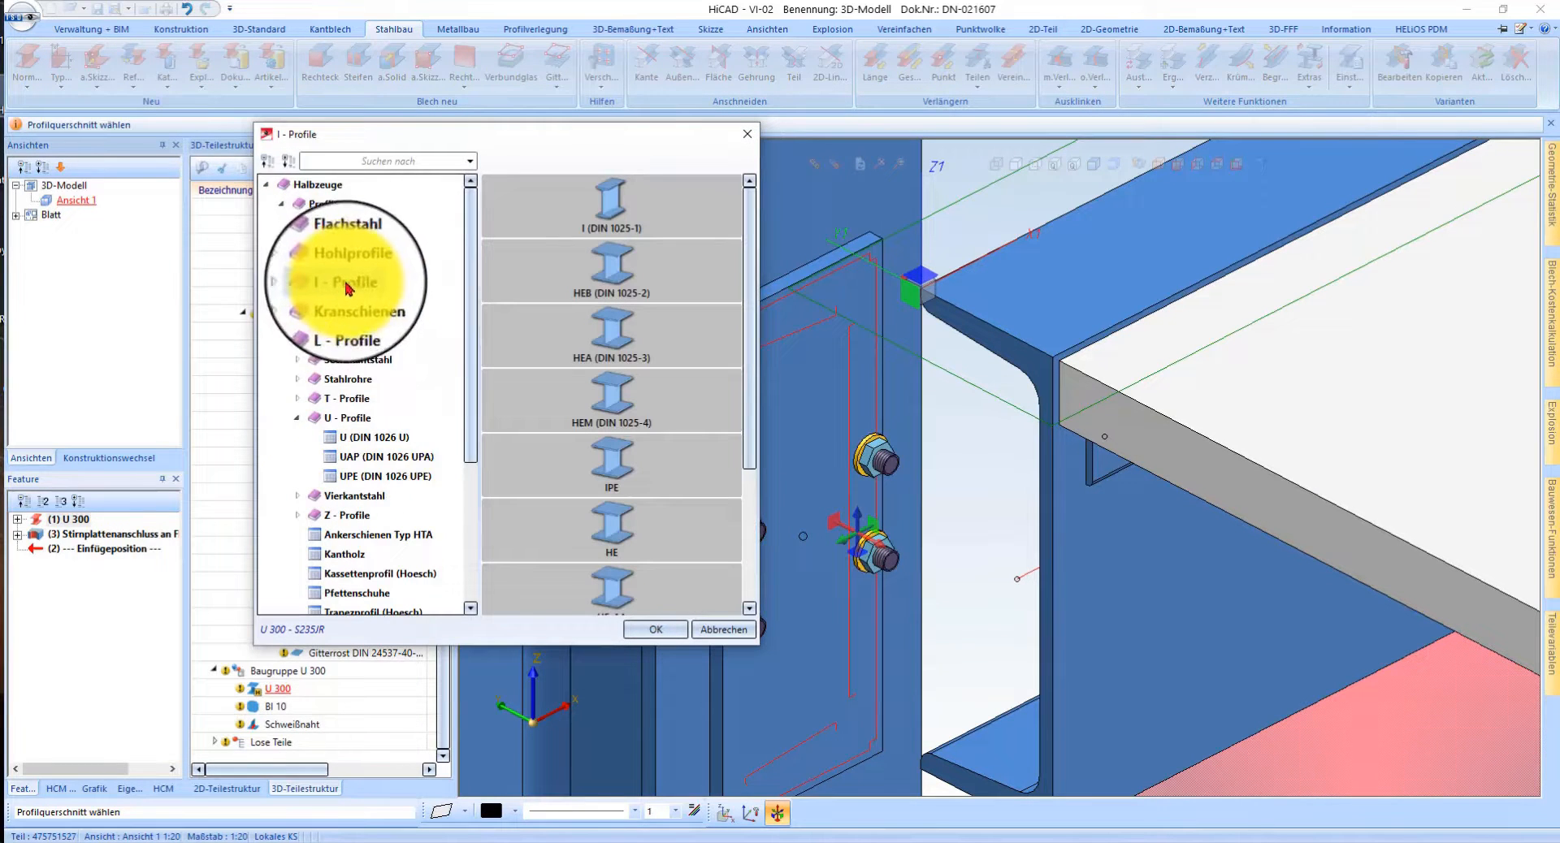
double_click(348, 284)
left_click(373, 345)
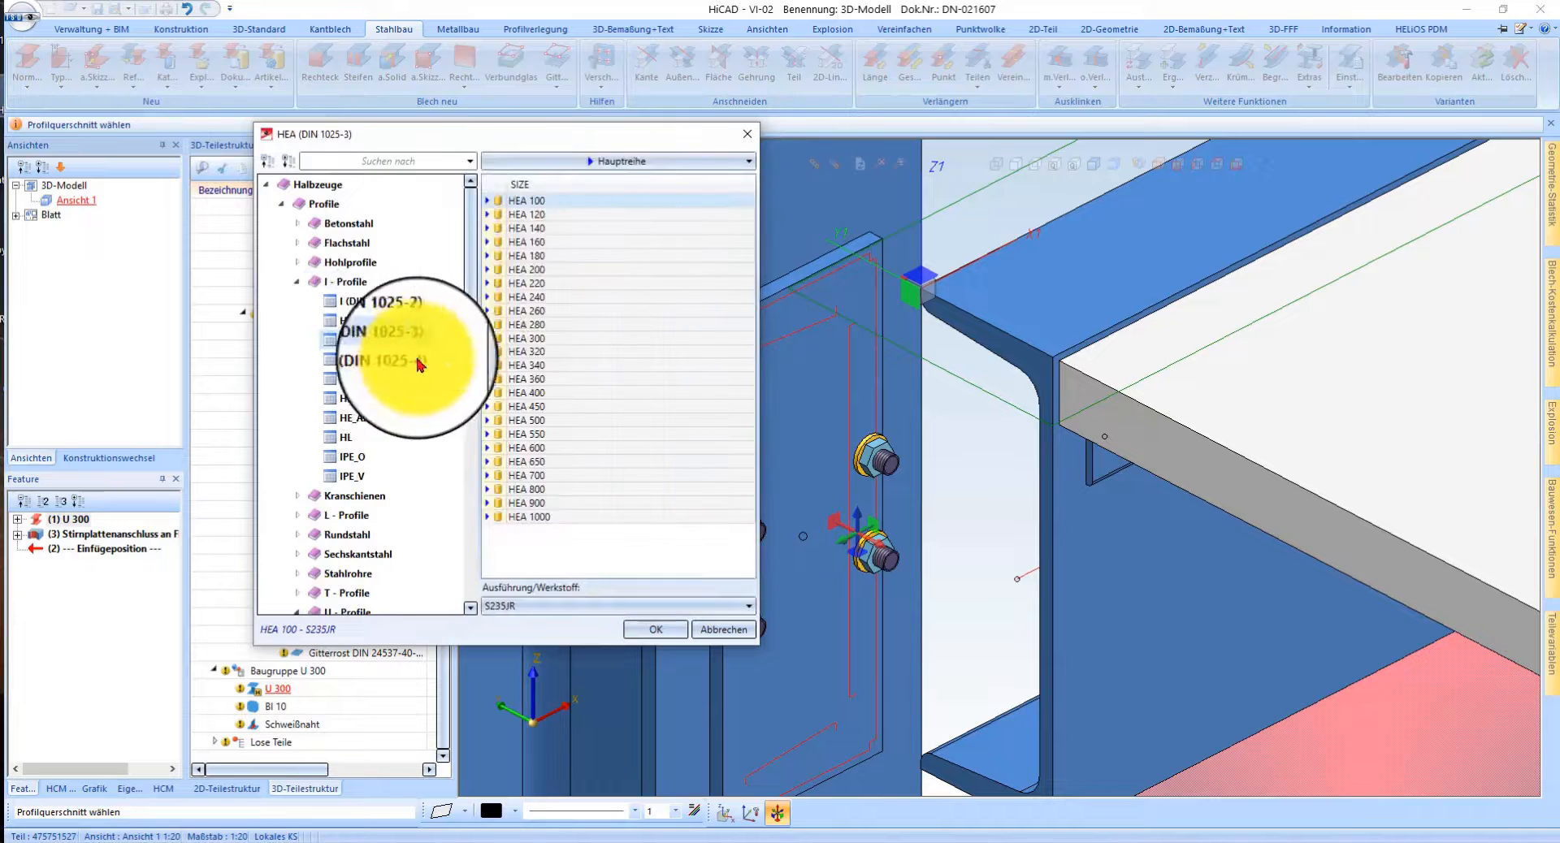
left_click(537, 255)
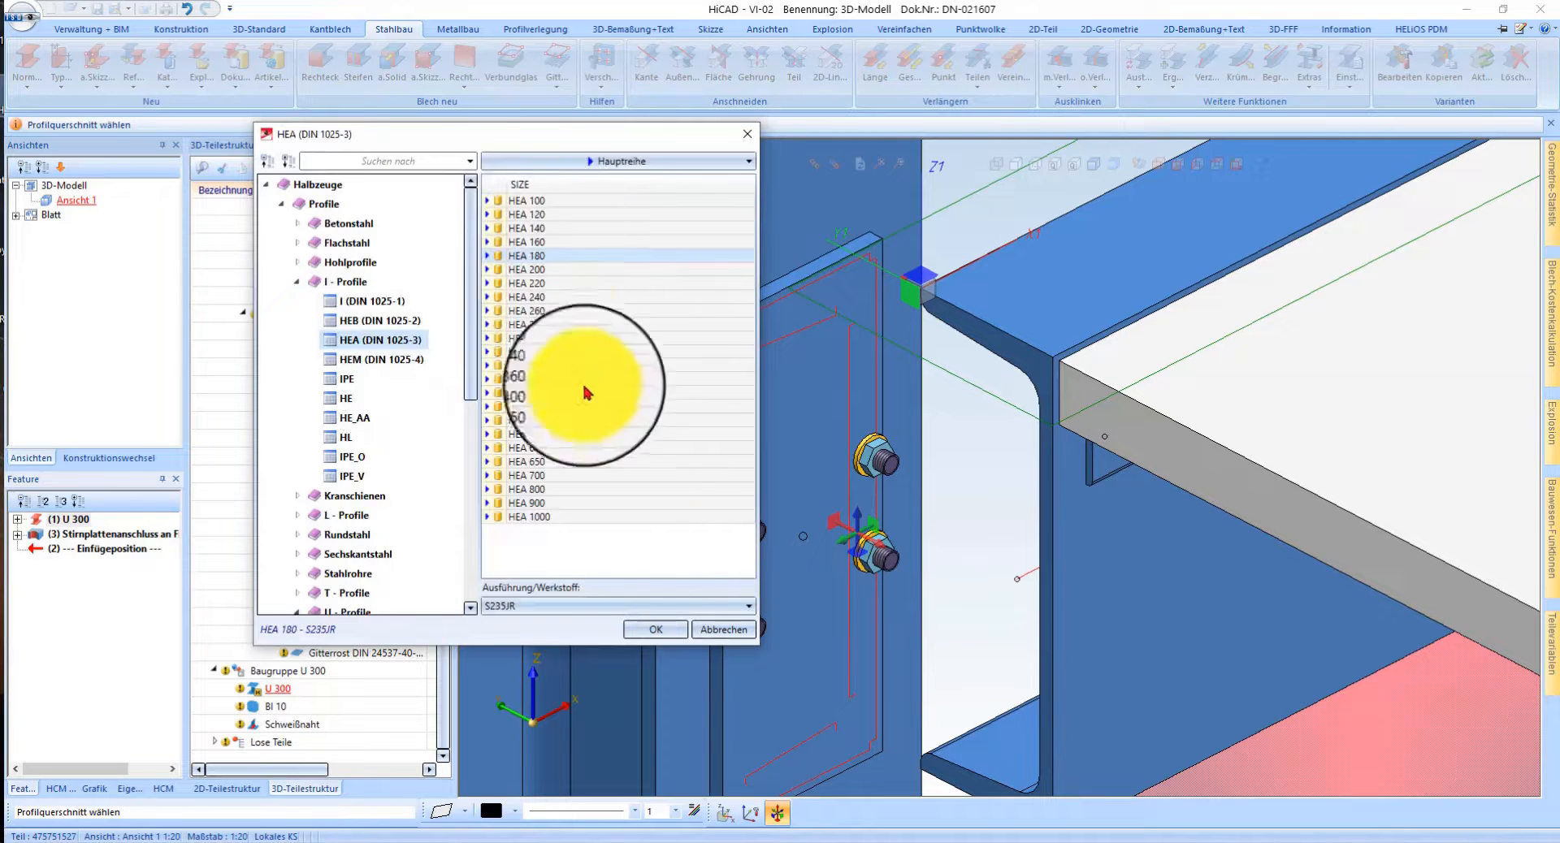
left_click(642, 630)
- Examine how the HEA 180 beam's end sits against its end plate, the column and the landing, in 3D and from above
middle_click_drag(637, 366, 724, 334)
scroll(715, 325, "up", 1)
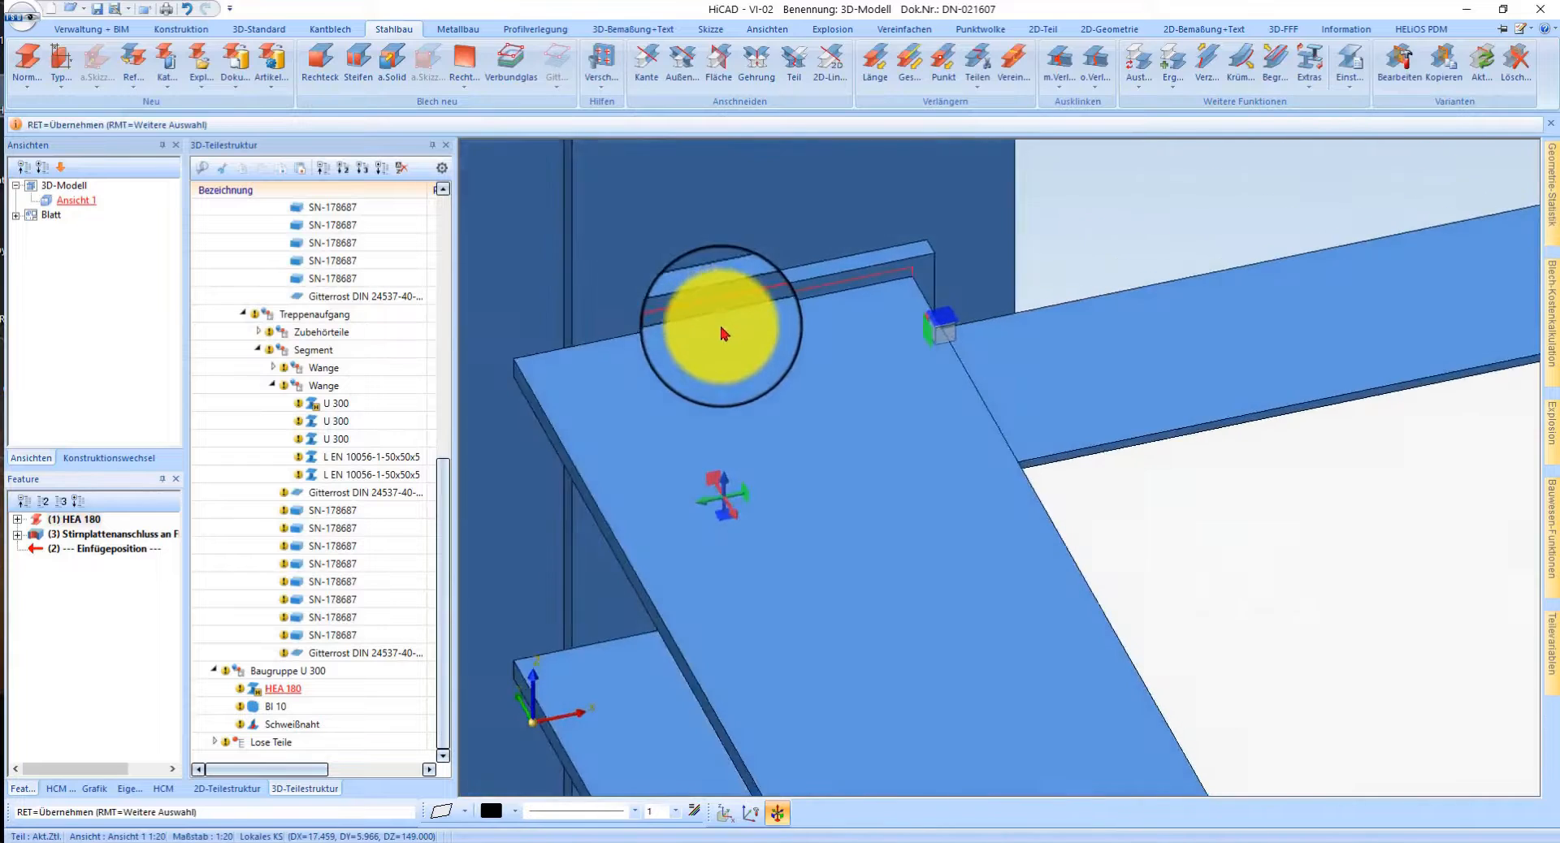
middle_click(752, 330)
scroll(752, 330, "down", 4)
scroll(759, 279, "up", 4)
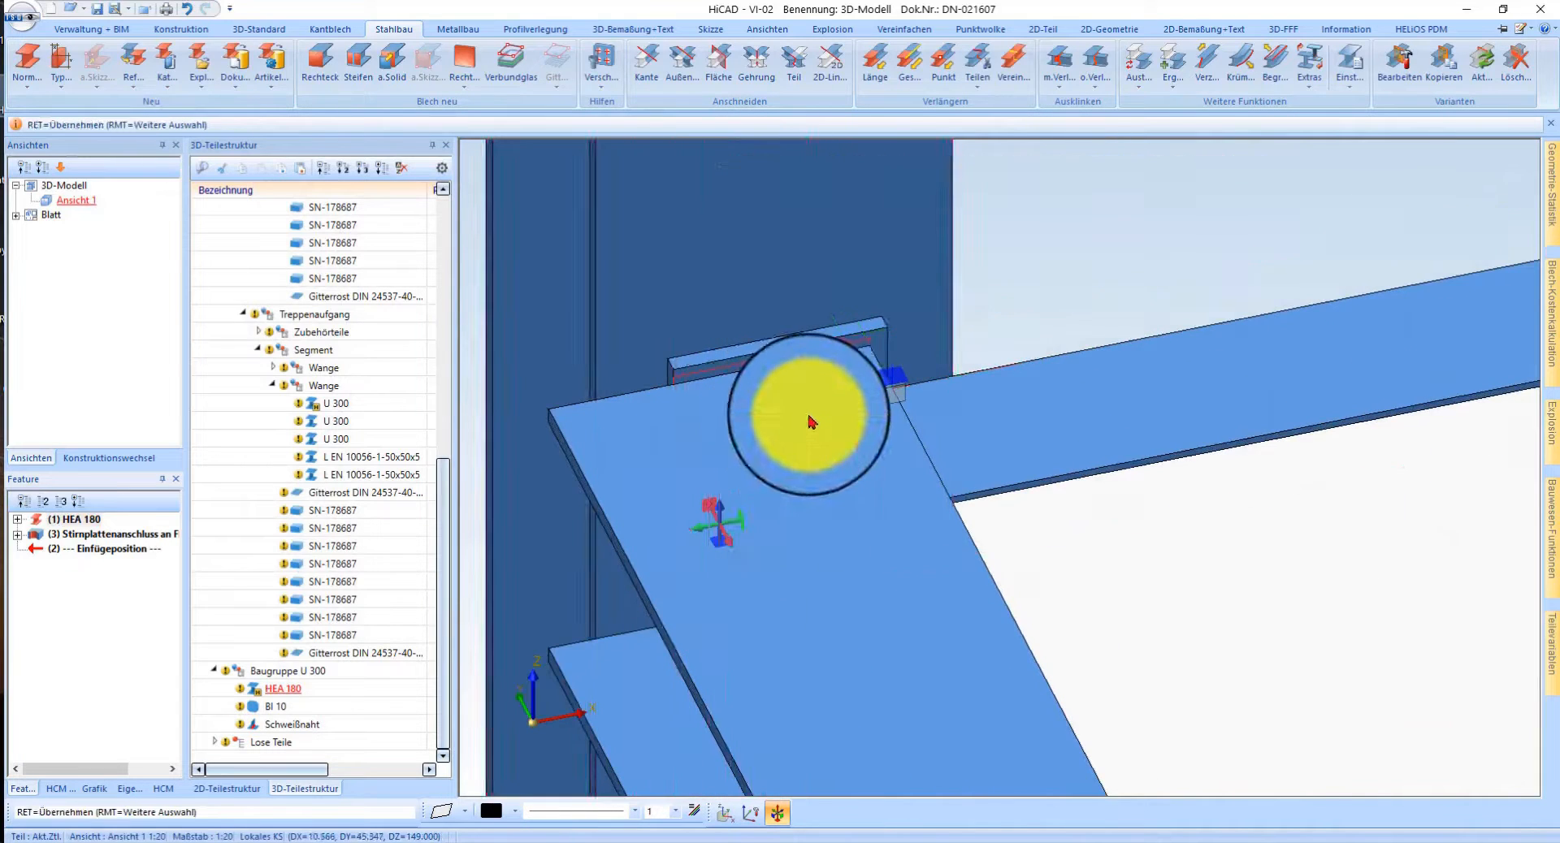
middle_click_drag(810, 421, 776, 416)
scroll(578, 451, "up", 2)
double_click(602, 450)
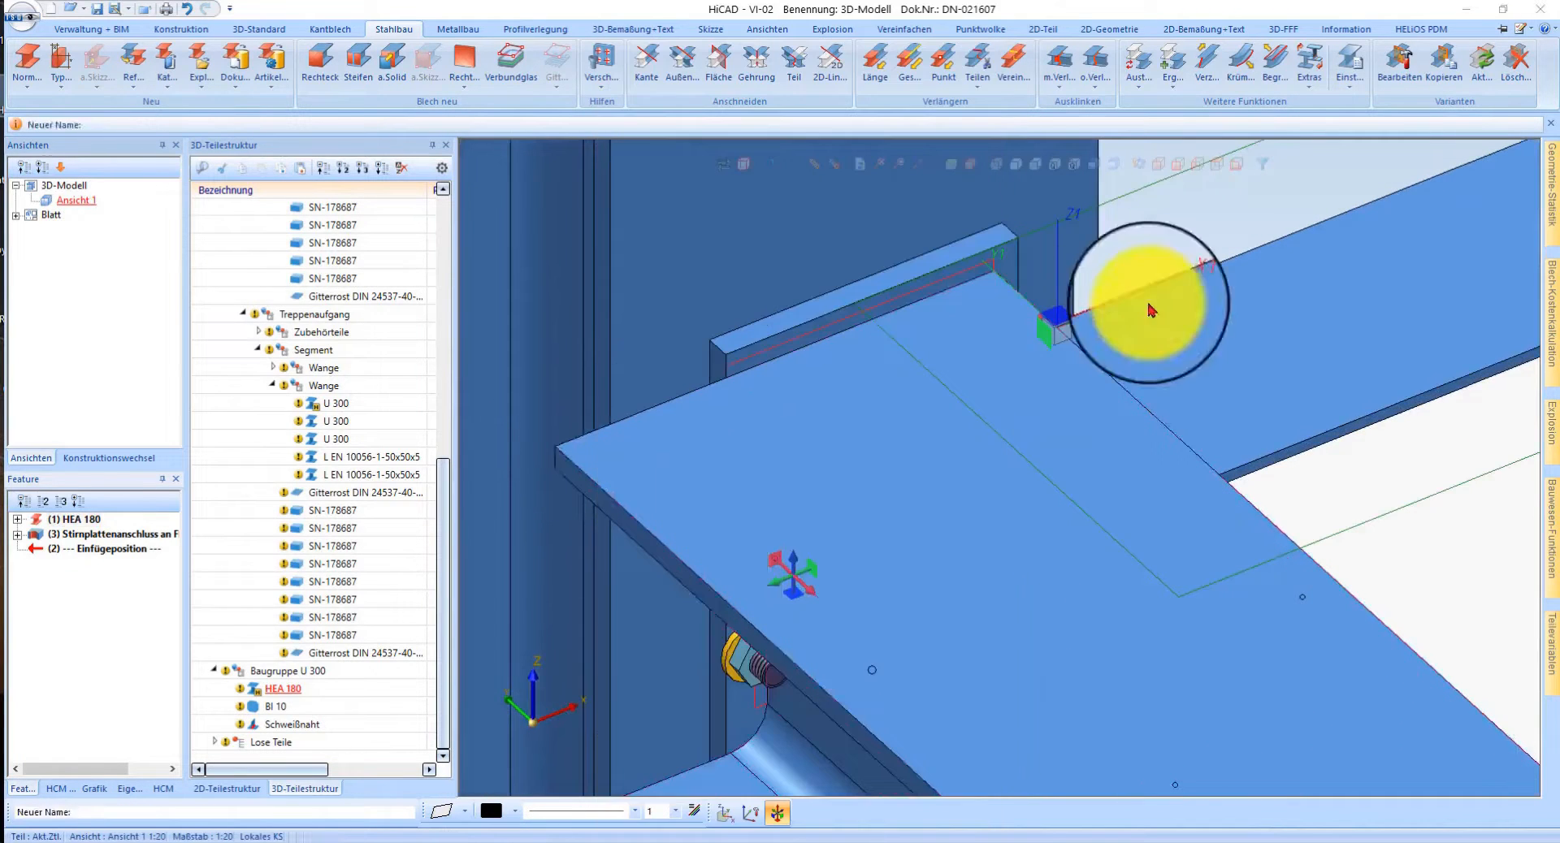
key("Return")
key("Return")
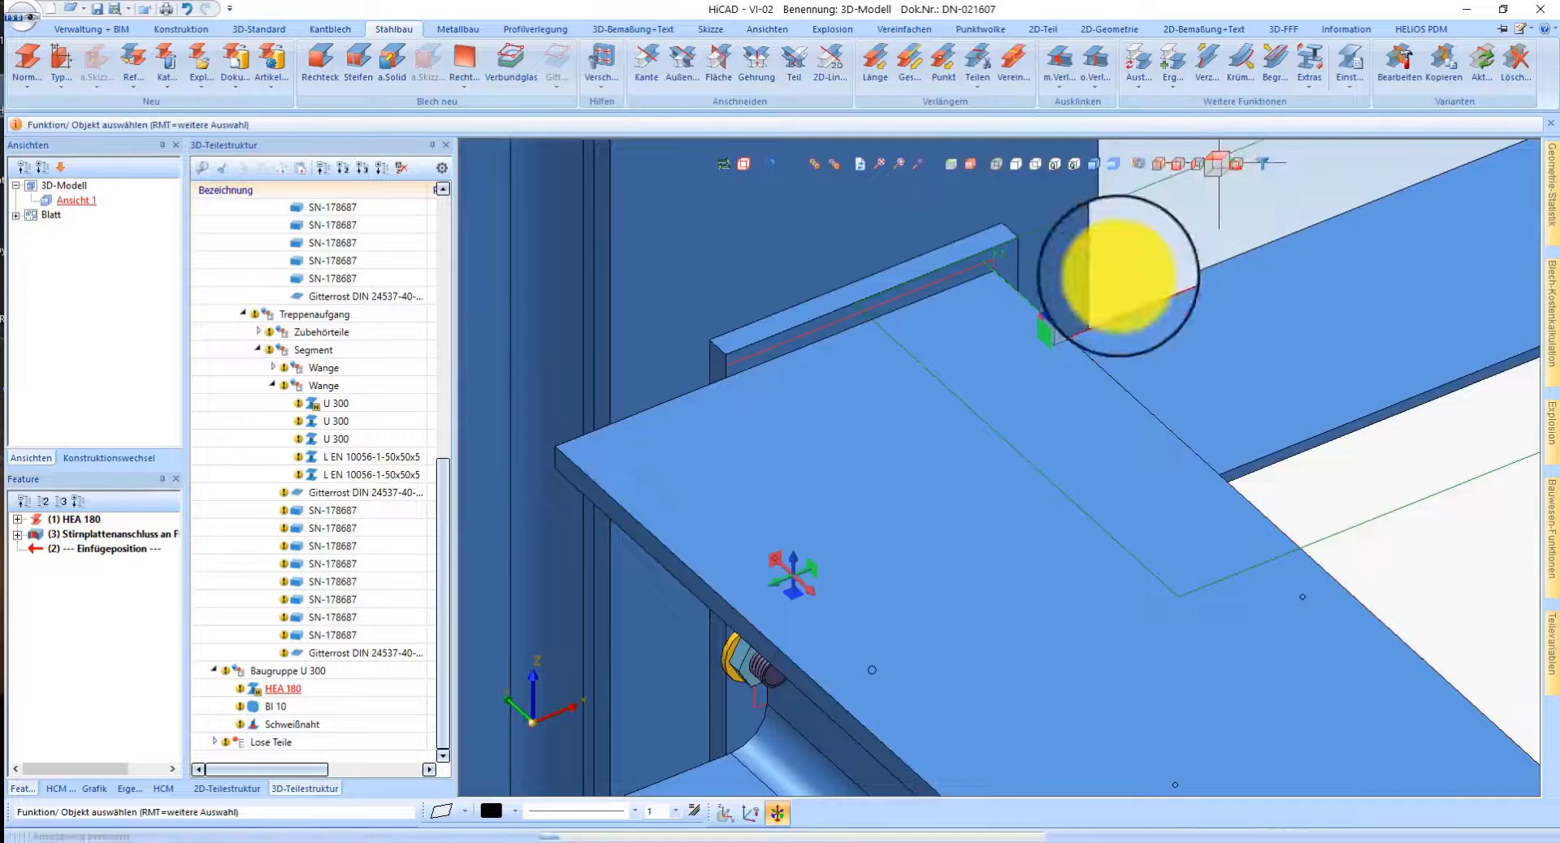
left_click(1218, 163)
scroll(1294, 332, "up", 6)
scroll(1016, 455, "down", 3)
scroll(1080, 269, "up", 2)
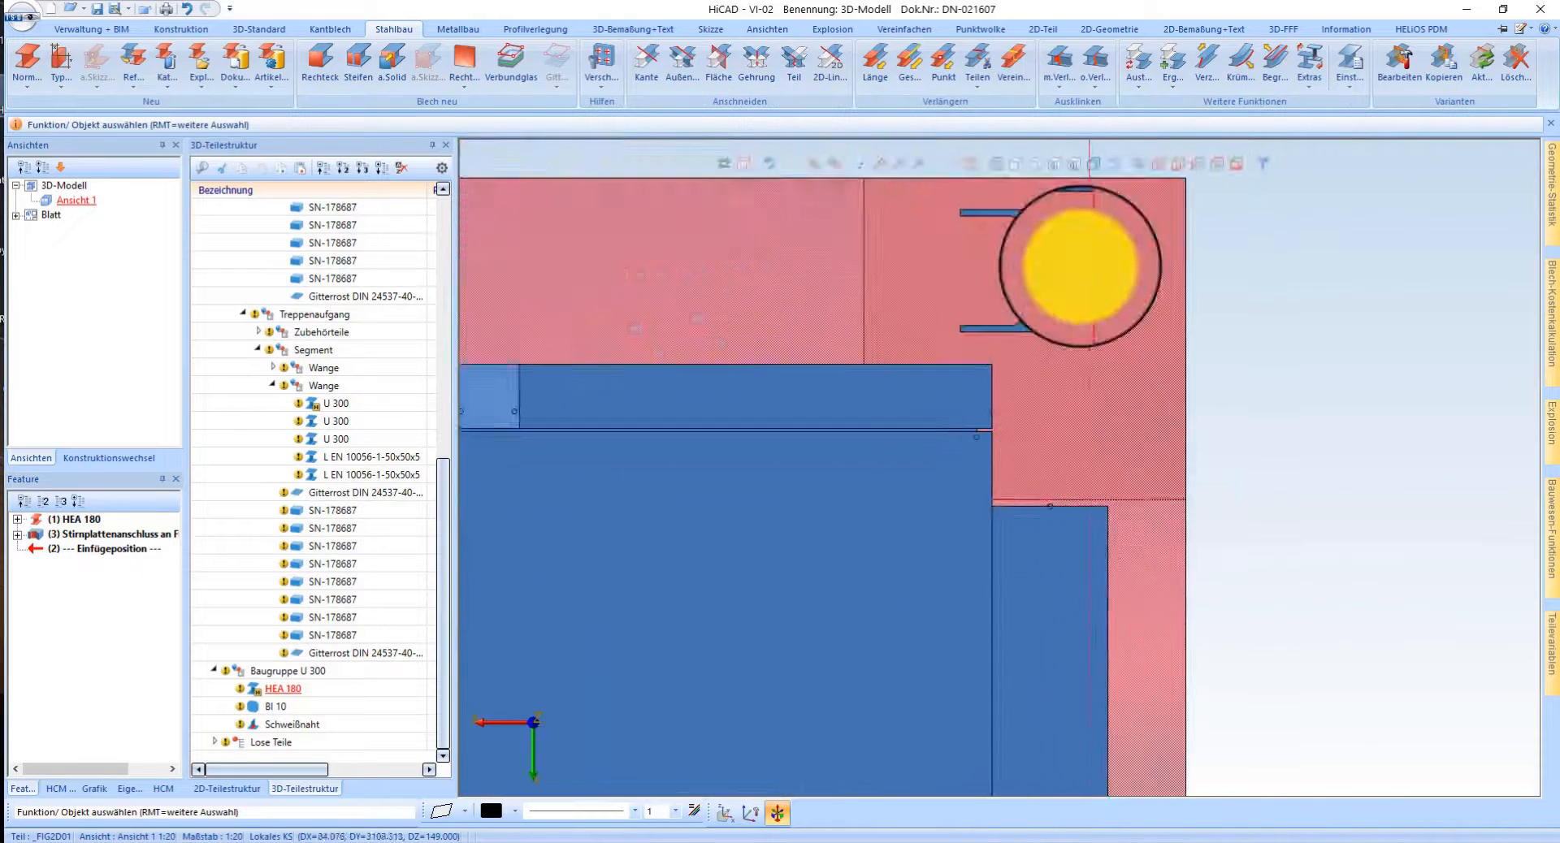
- Show the model in wireframe and place a vertical construction line through the centre of the column profile
scroll(1081, 268, "up", 2)
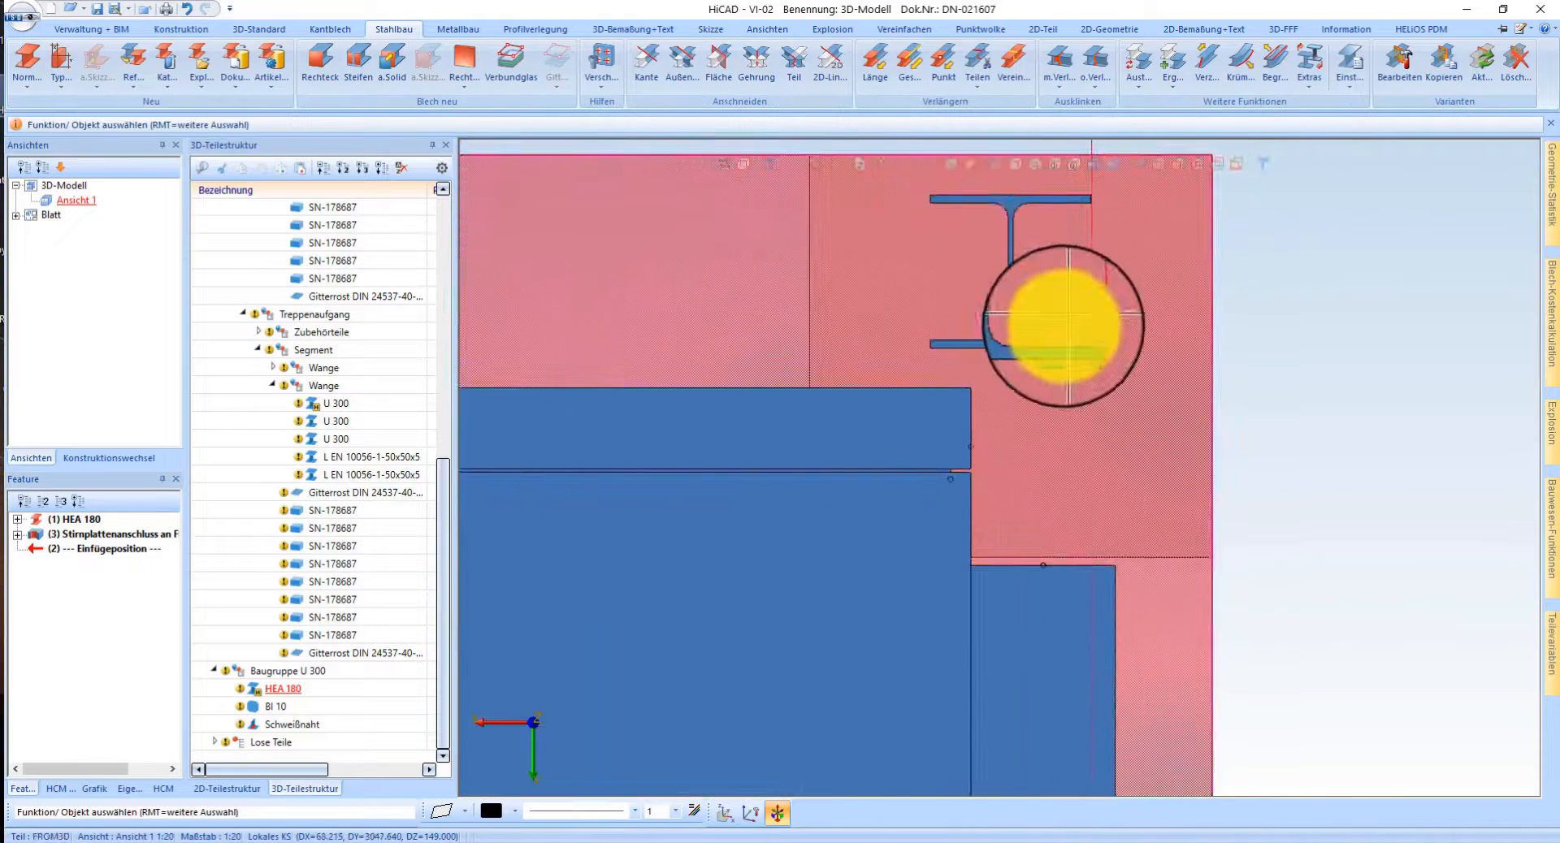
left_click(997, 166)
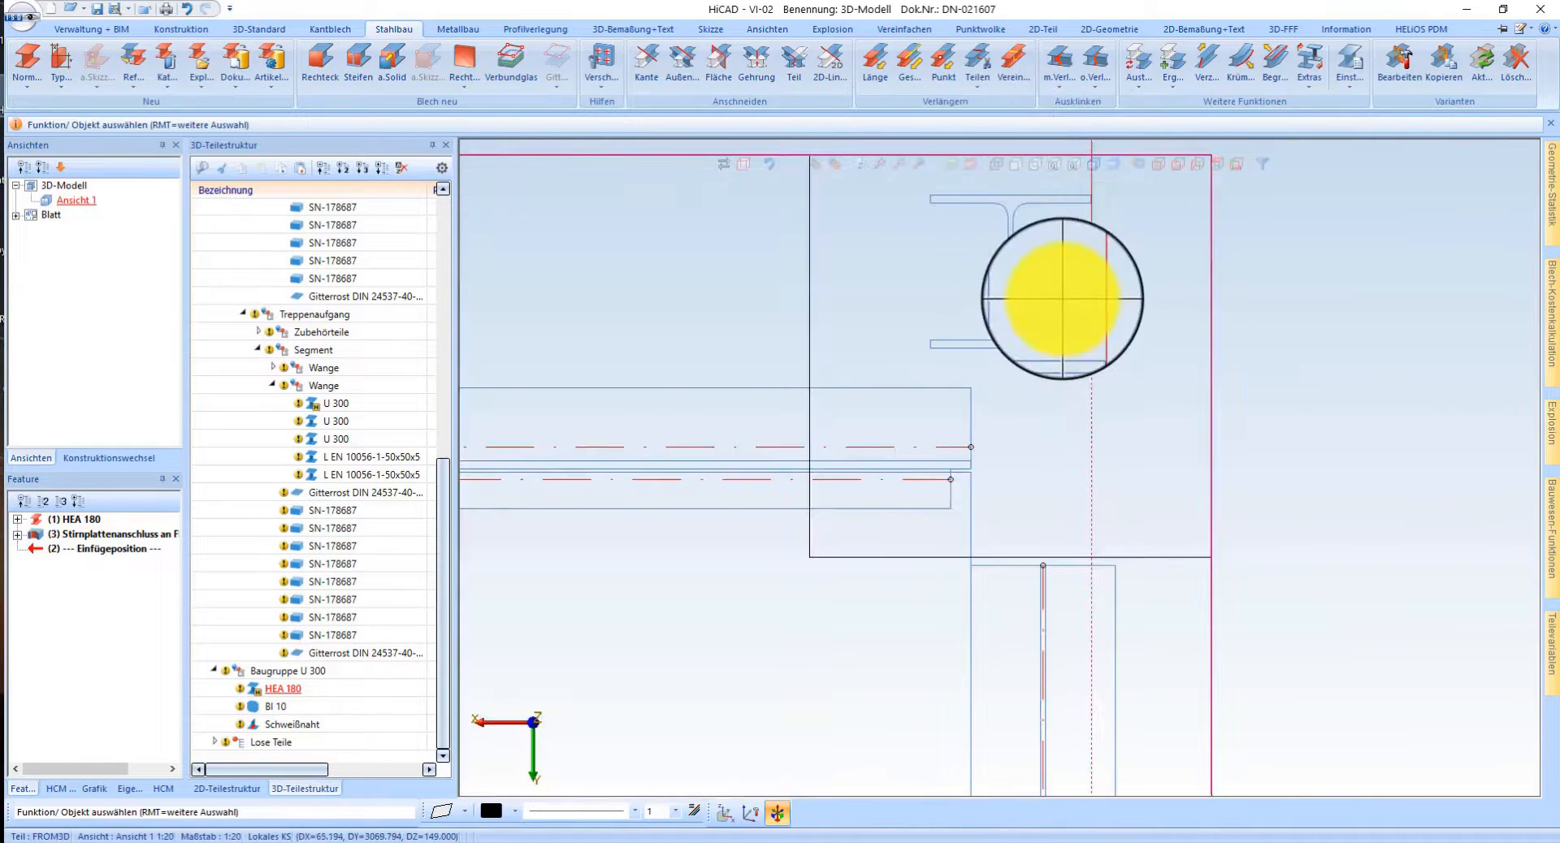
right_click(1081, 276)
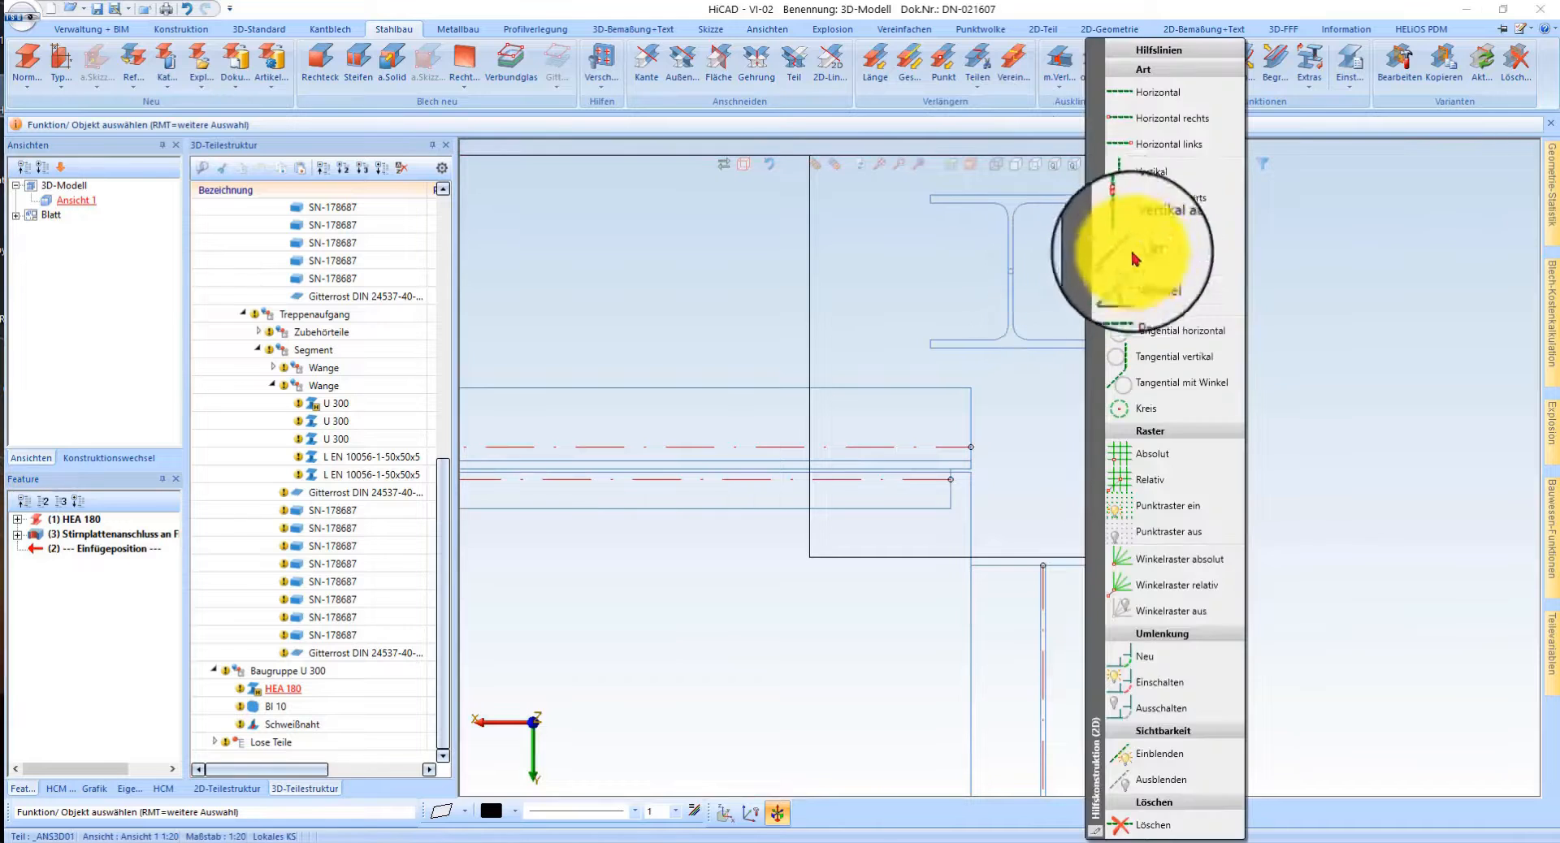
left_click(1158, 174)
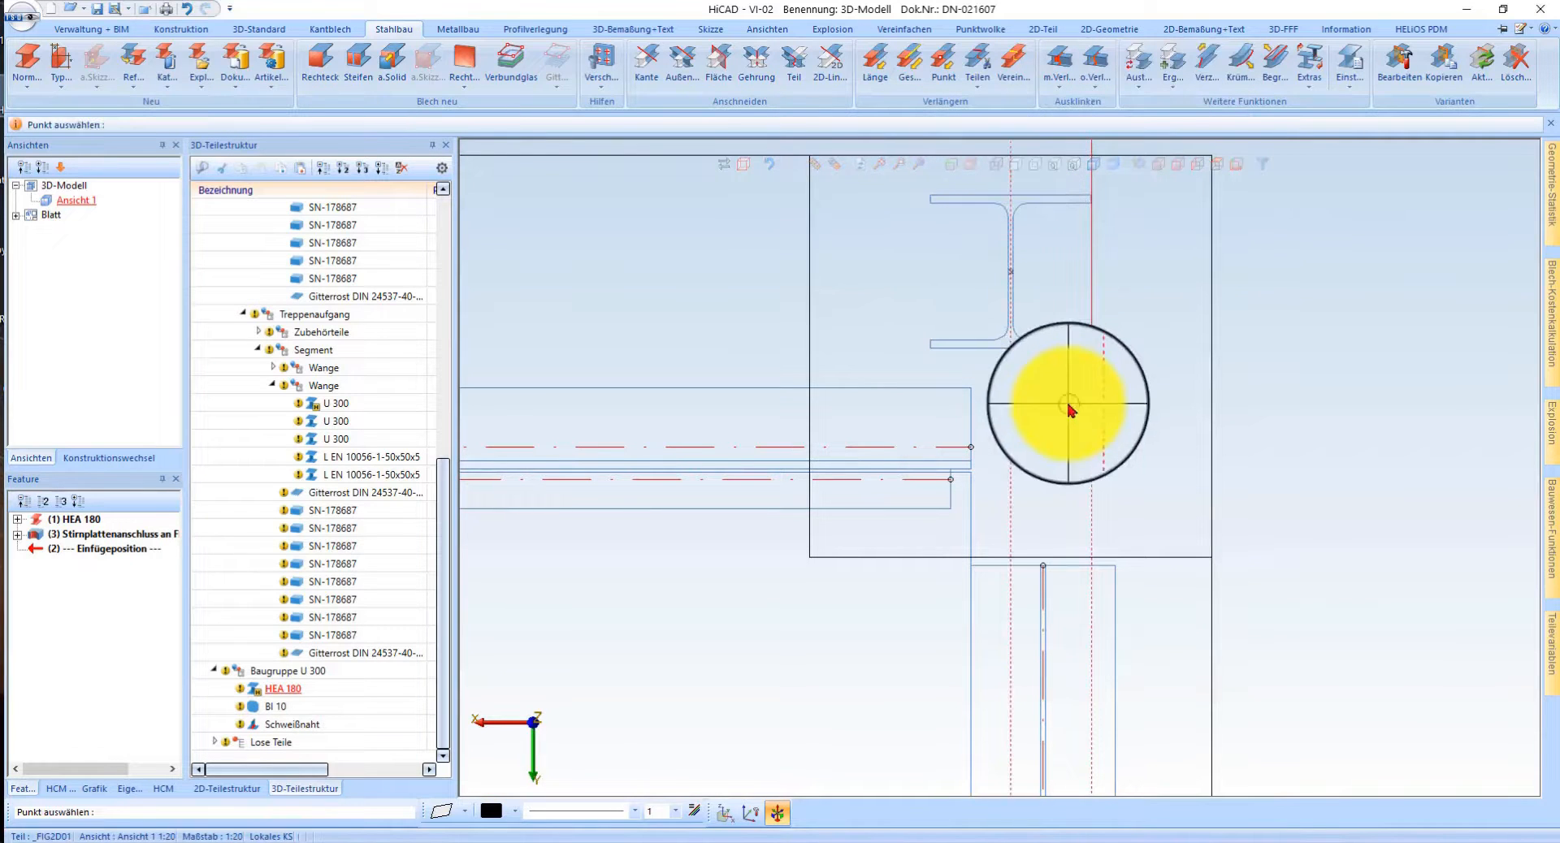
- Move the HEA 180 beam sideways from its axis point onto the construction line through the column centre
right_click(1073, 537)
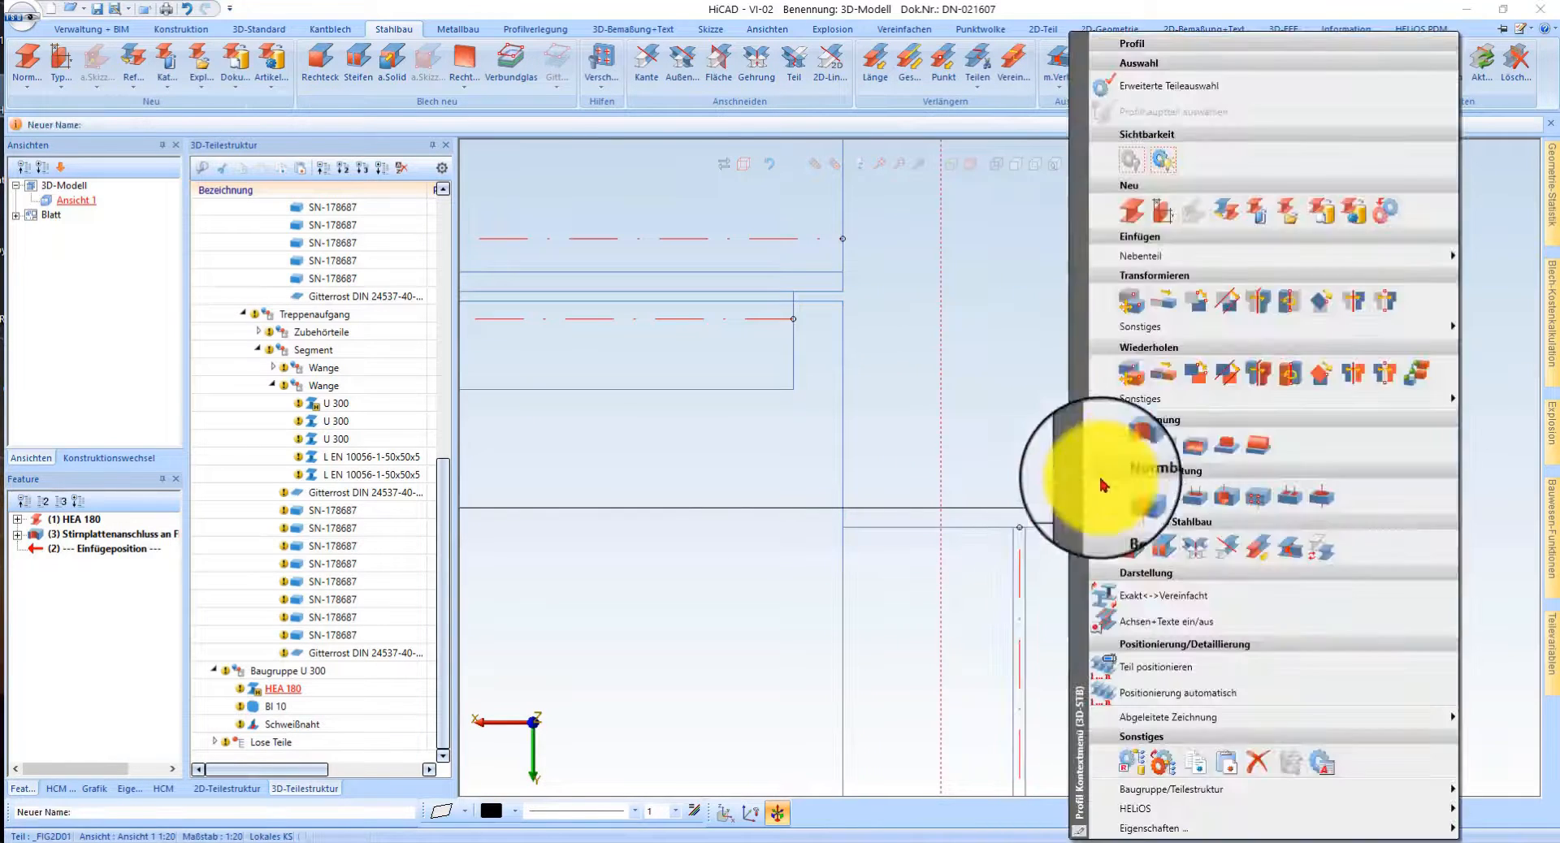
left_click(1198, 320)
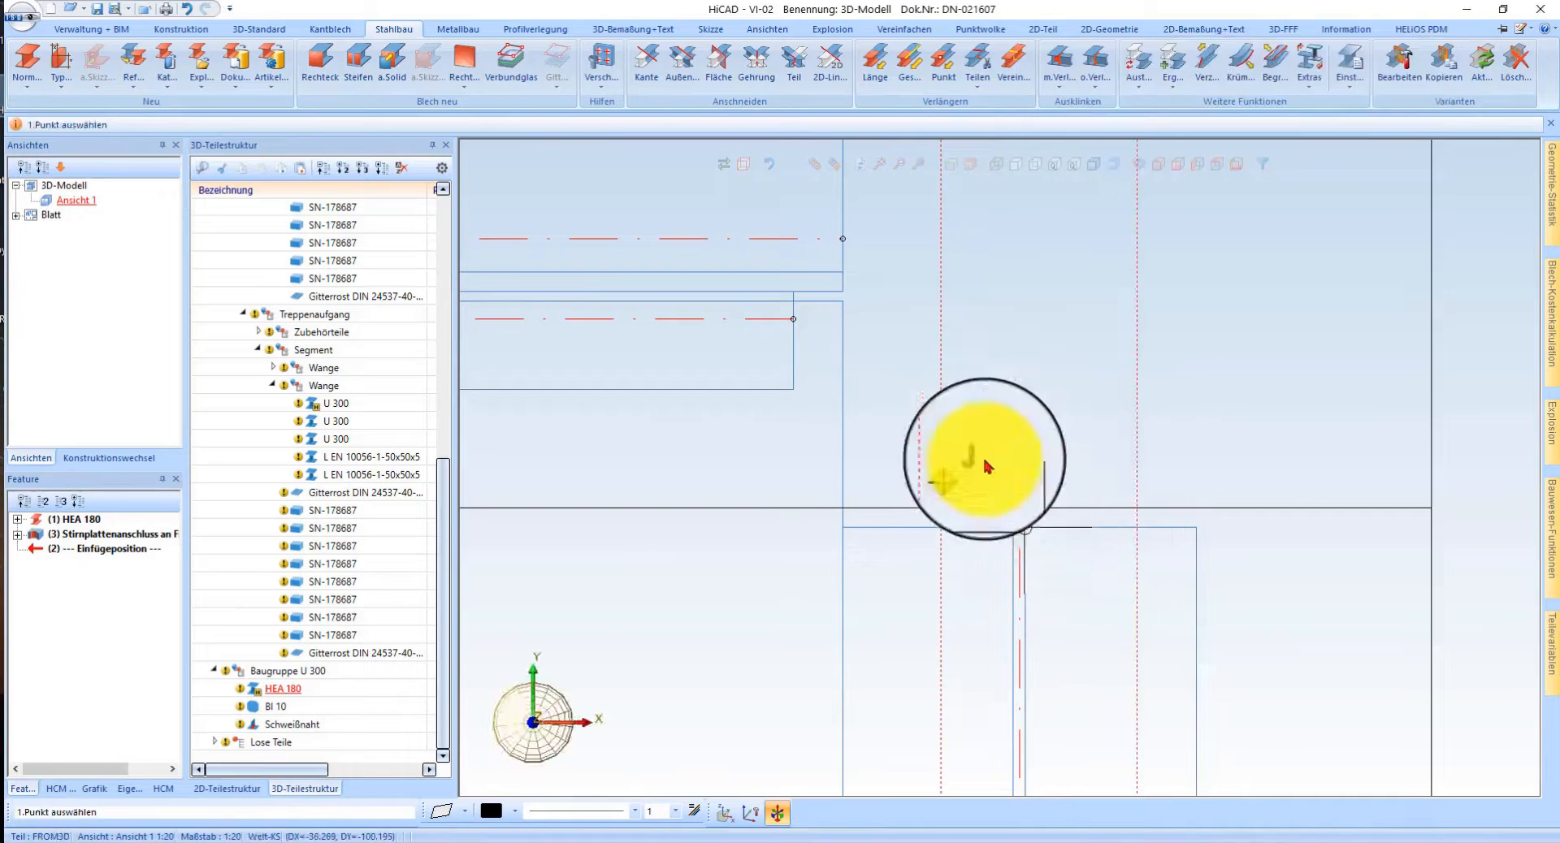
left_click(941, 432)
left_click(941, 431)
key("Return")
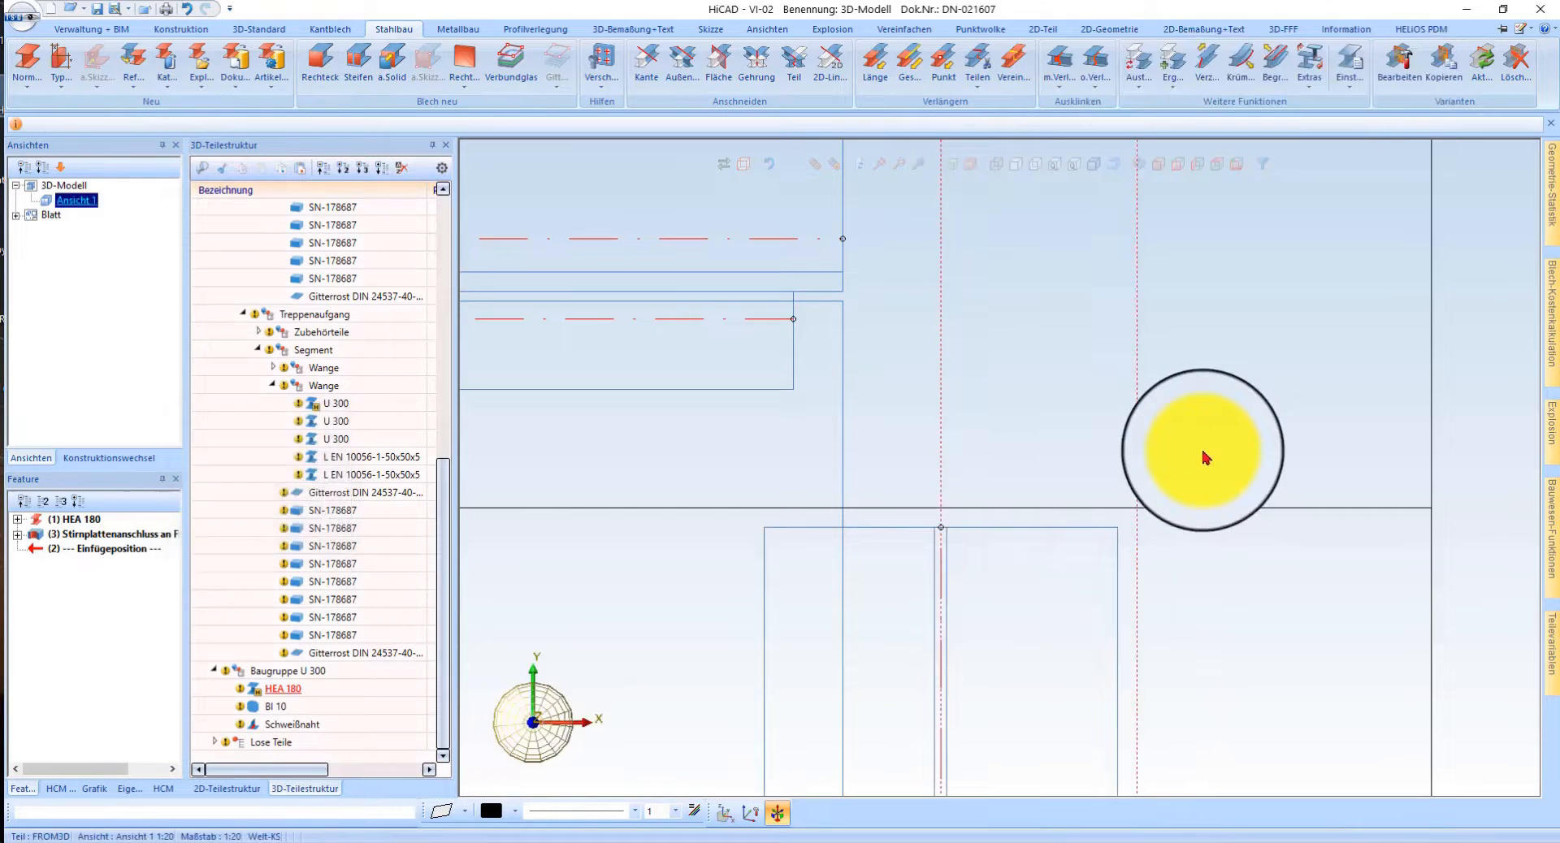
- Update the end-plate connection of the BI 10 plate to match the repositioned HEA 180 beam
scroll(1010, 475, "down", 3)
scroll(1024, 325, "down", 4)
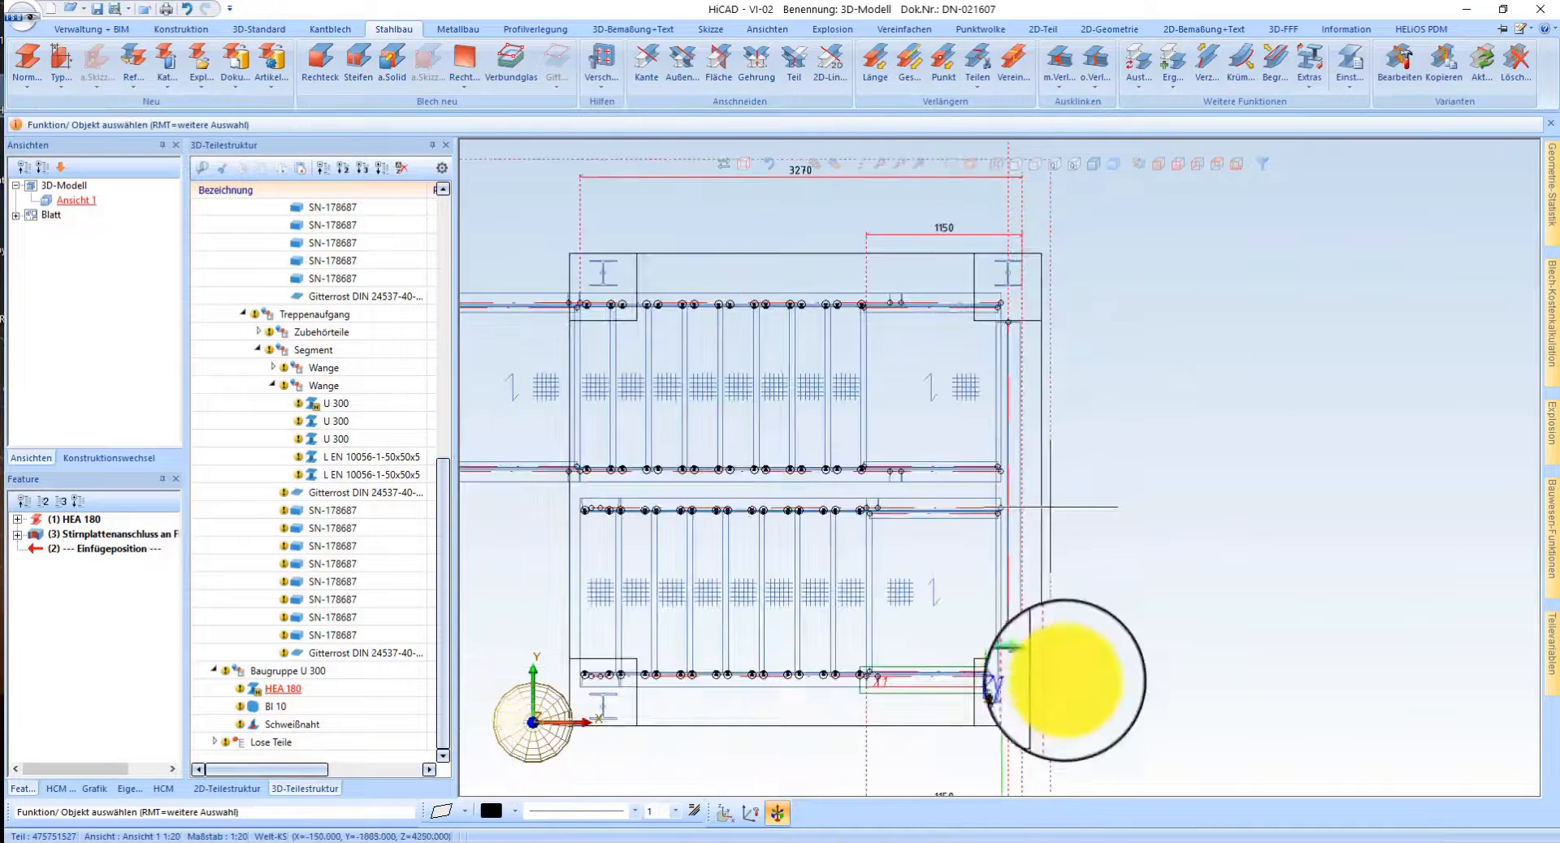
scroll(947, 568, "up", 6)
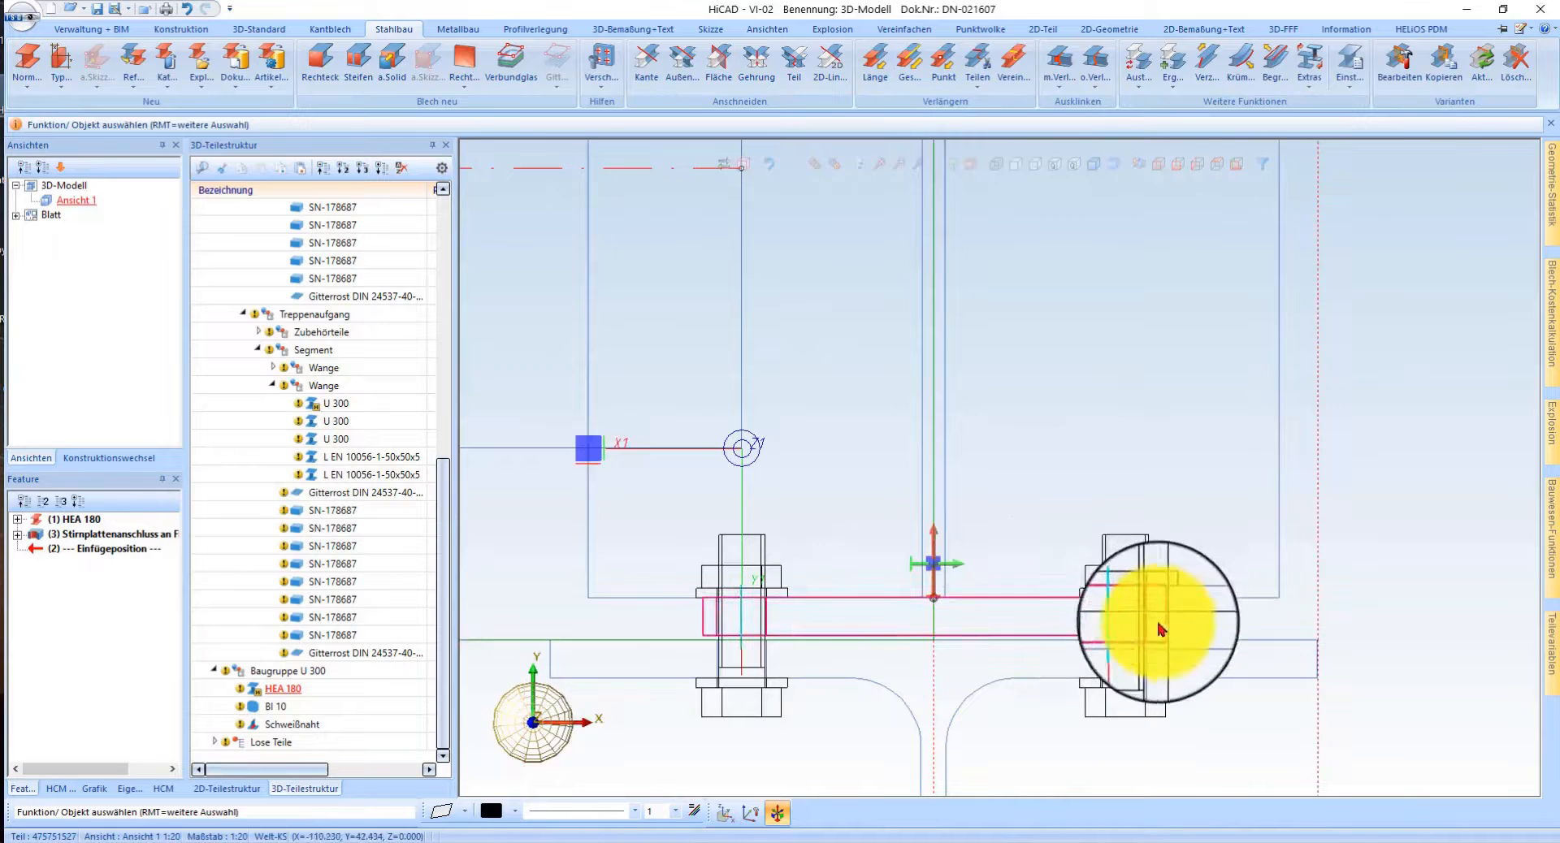
left_click(1159, 623)
left_click(1472, 65)
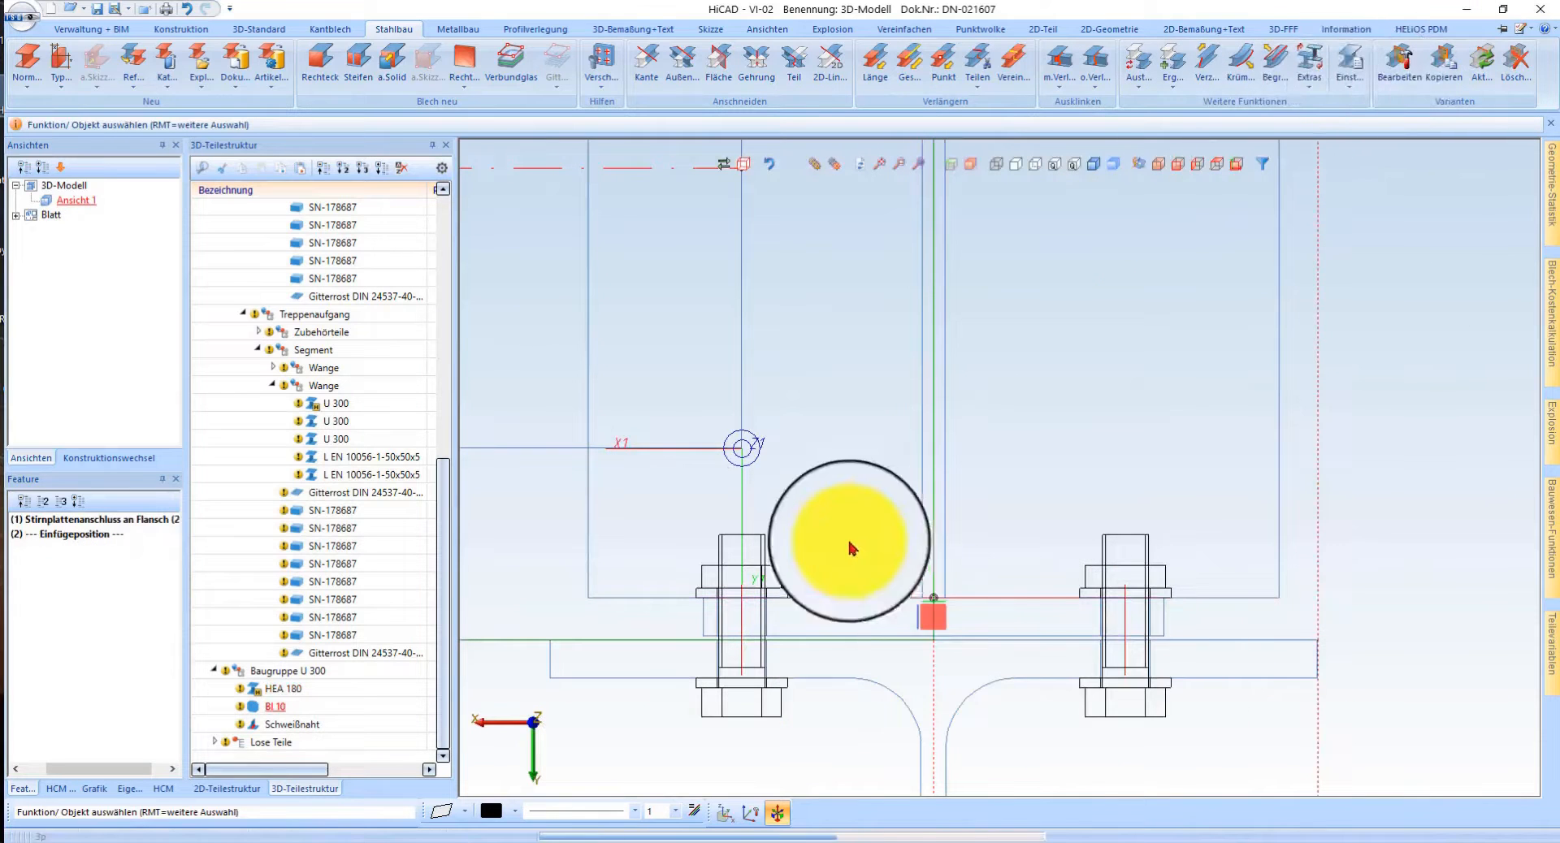
left_click(915, 553)
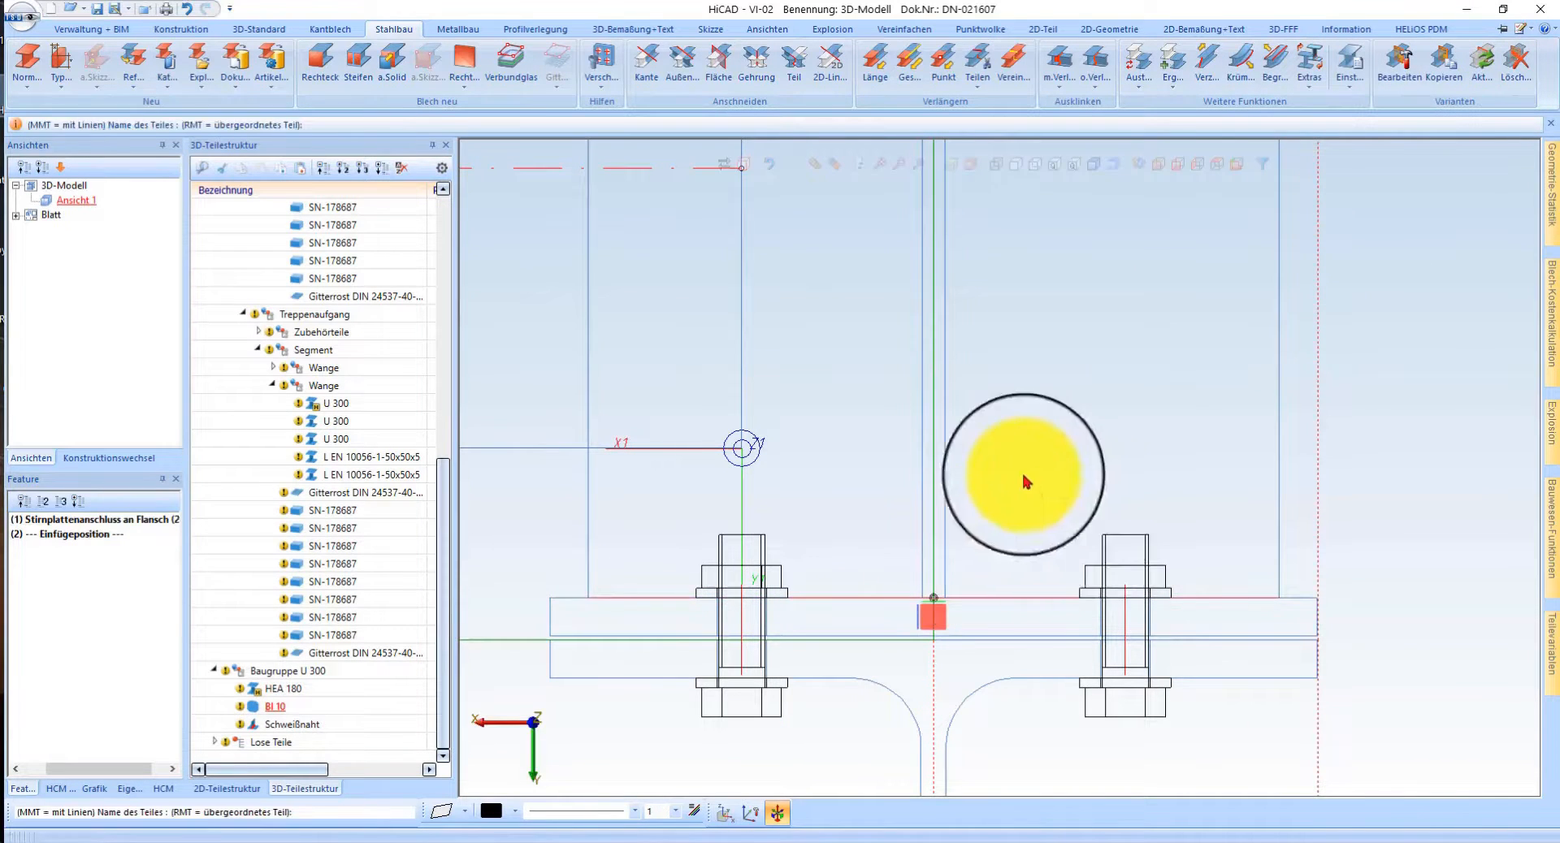
key("Escape")
- In a shaded 3D view, copy the bolted end-plate connection to the HEA 180 beam's free end at the opposite column
scroll(856, 569, "down", 4)
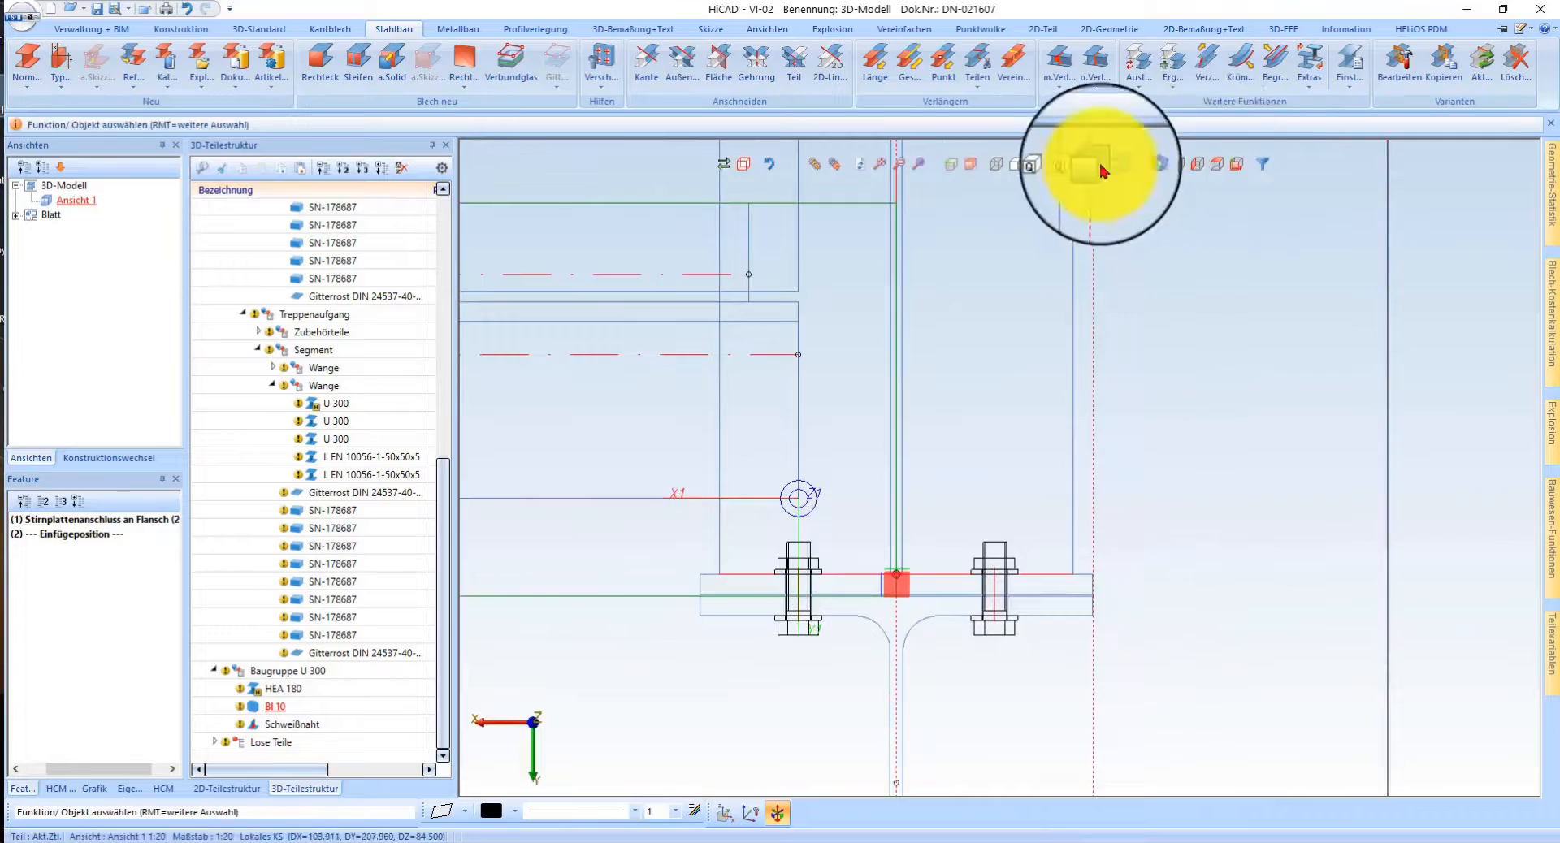
left_click(1103, 169)
left_click(1164, 171)
scroll(1008, 561, "up", 5)
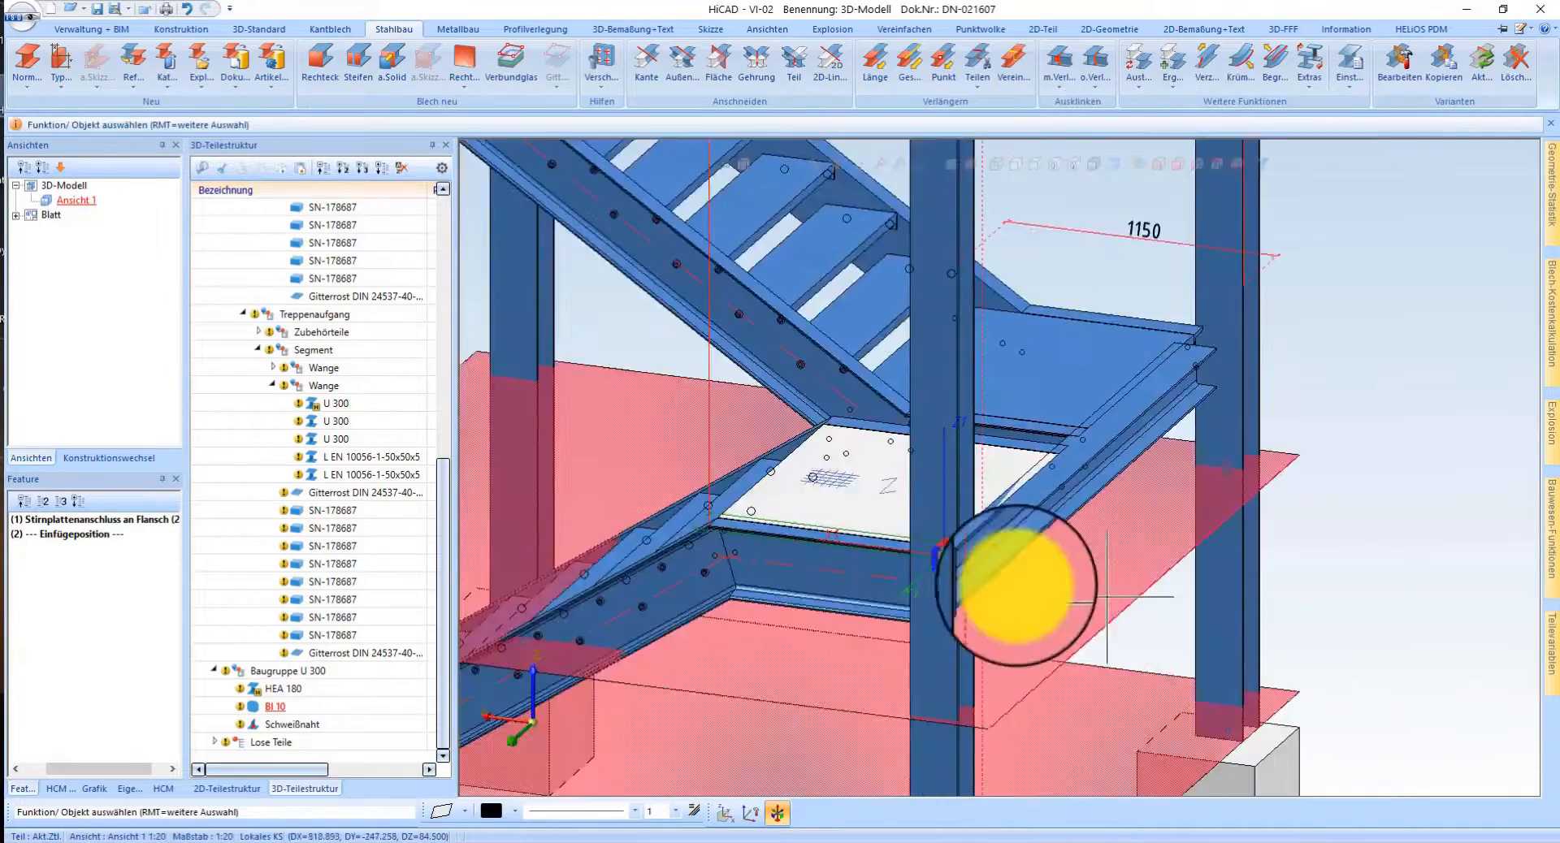
middle_click_drag(999, 544, 829, 538)
scroll(710, 373, "down", 1)
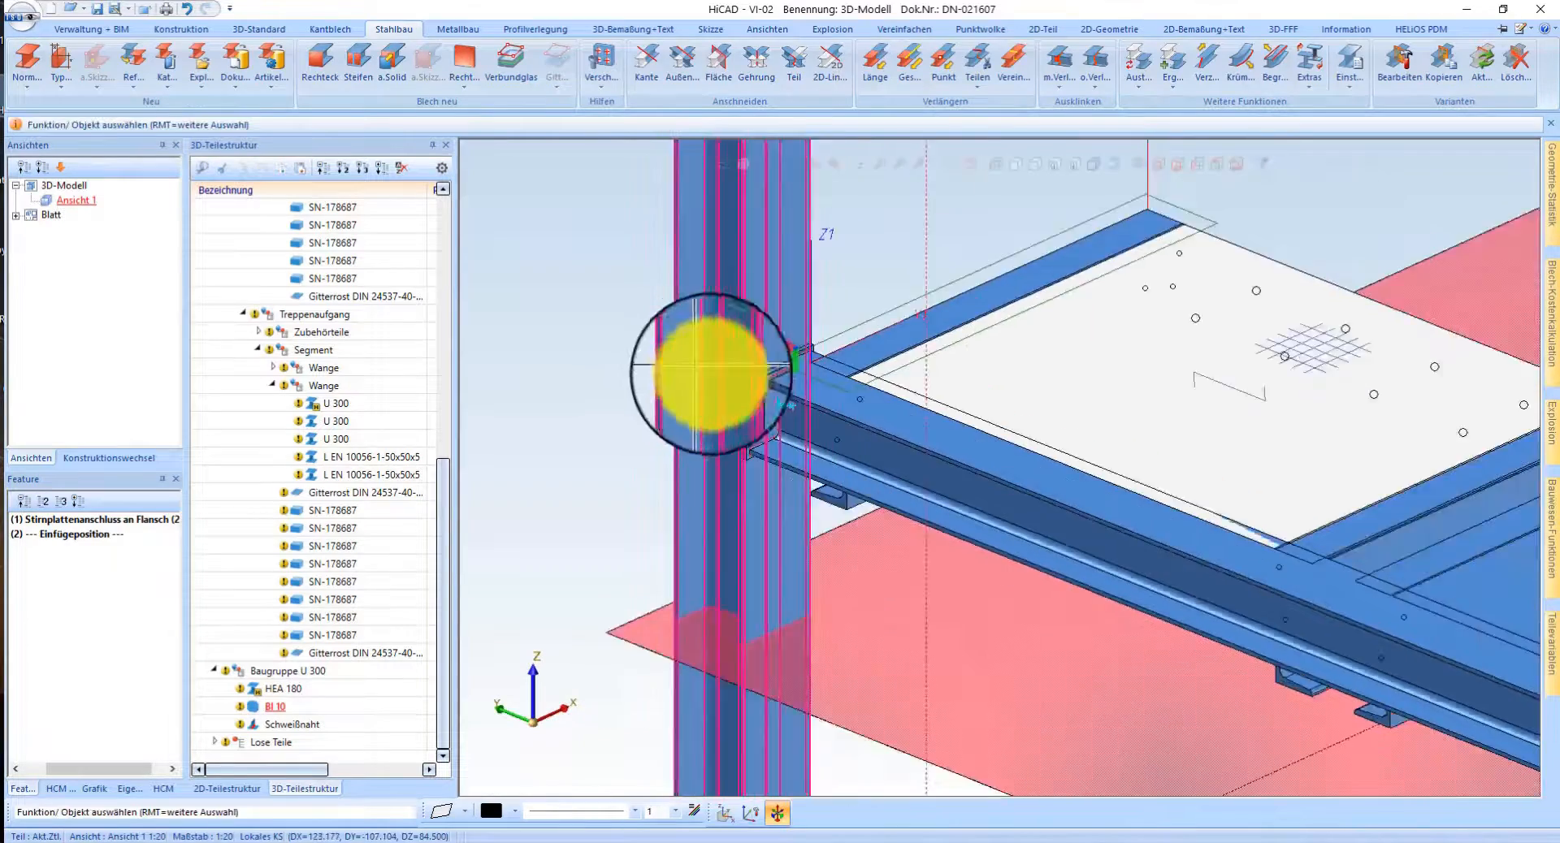
scroll(724, 508, "up", 4)
left_click(1437, 72)
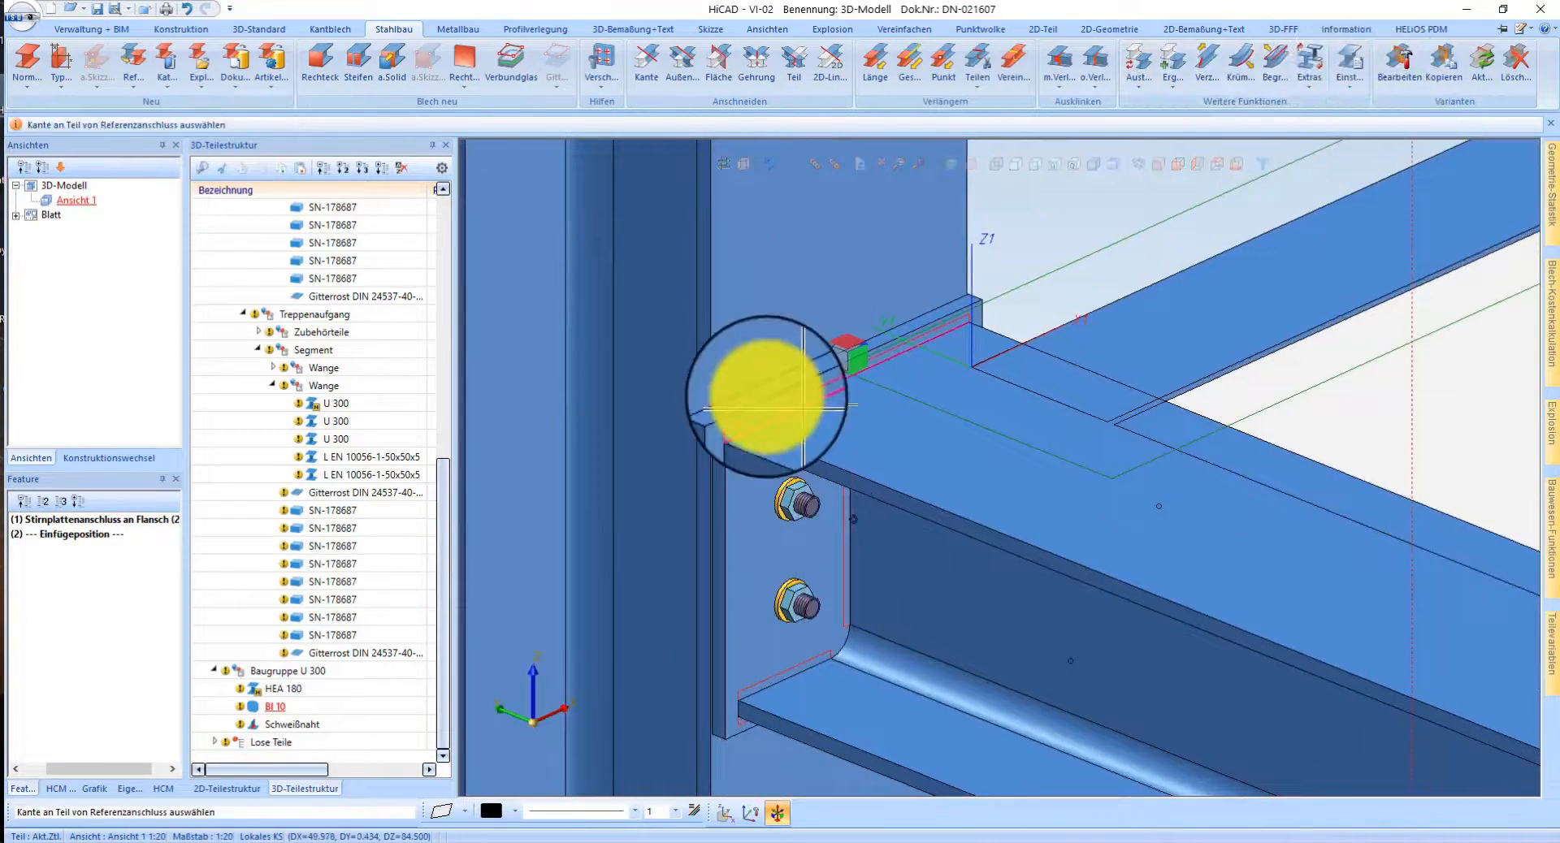
left_click(764, 395)
scroll(707, 353, "down", 5)
scroll(1287, 560, "up", 5)
left_click(1132, 578)
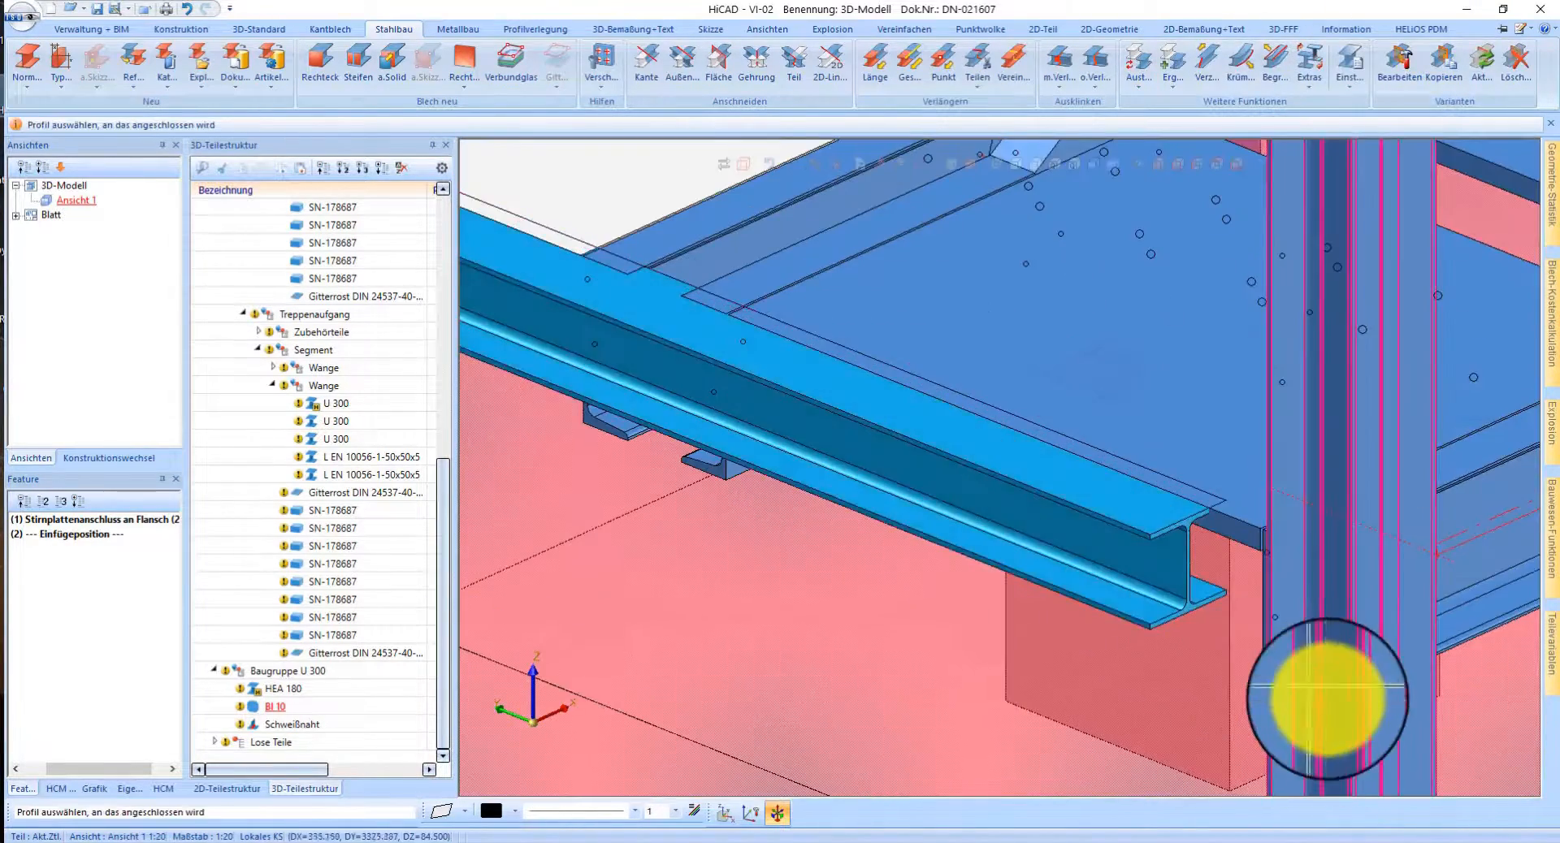
left_click(1327, 700)
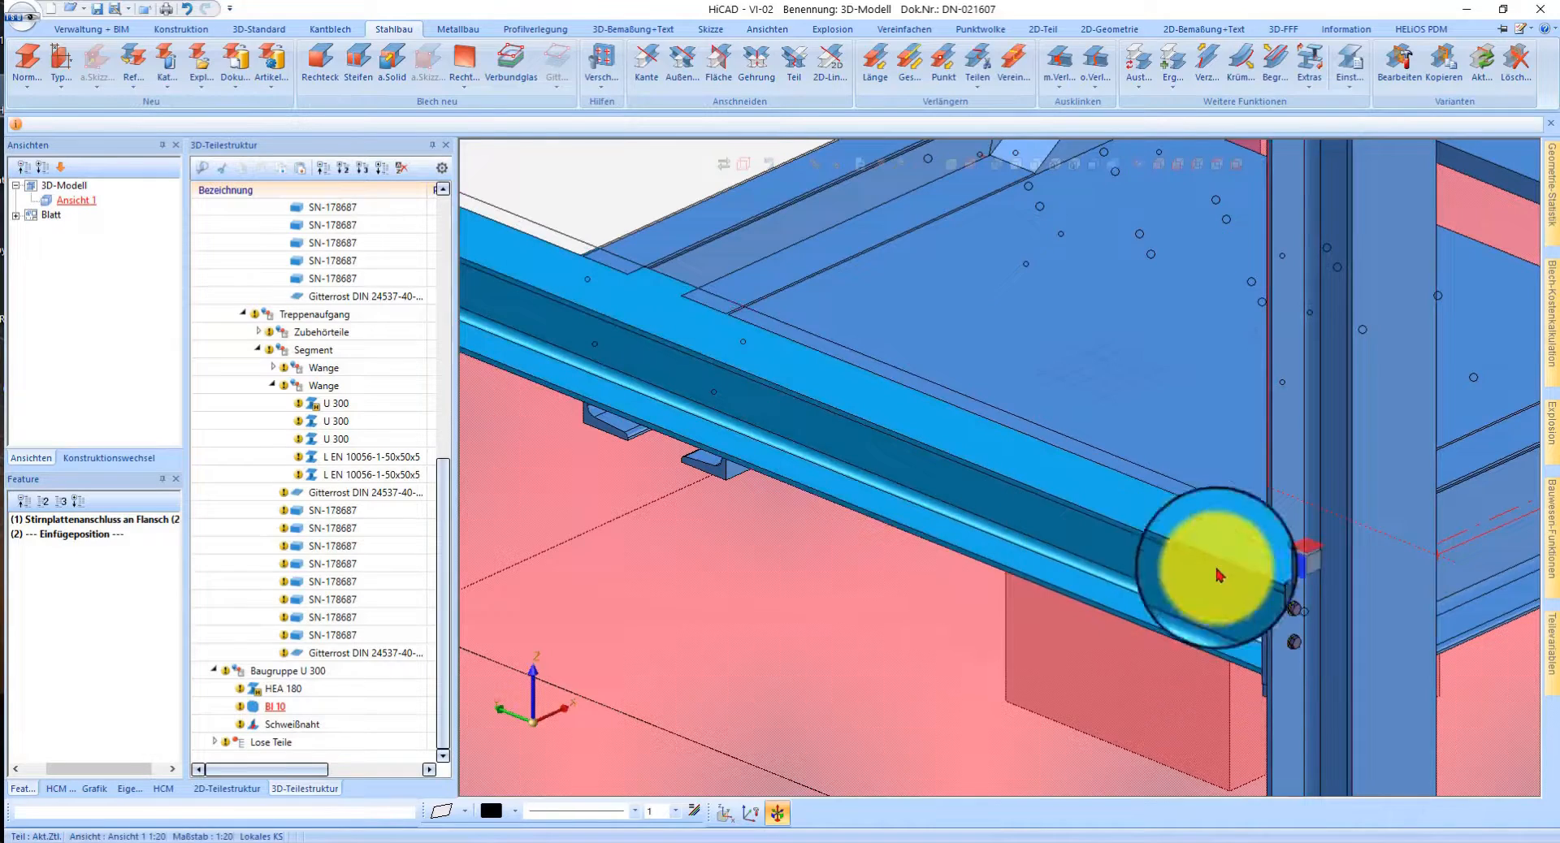
- Examine the HEA 180 beam's end connections and the gap between the U 300 landing stringer and the beam
scroll(1129, 548, "down", 5)
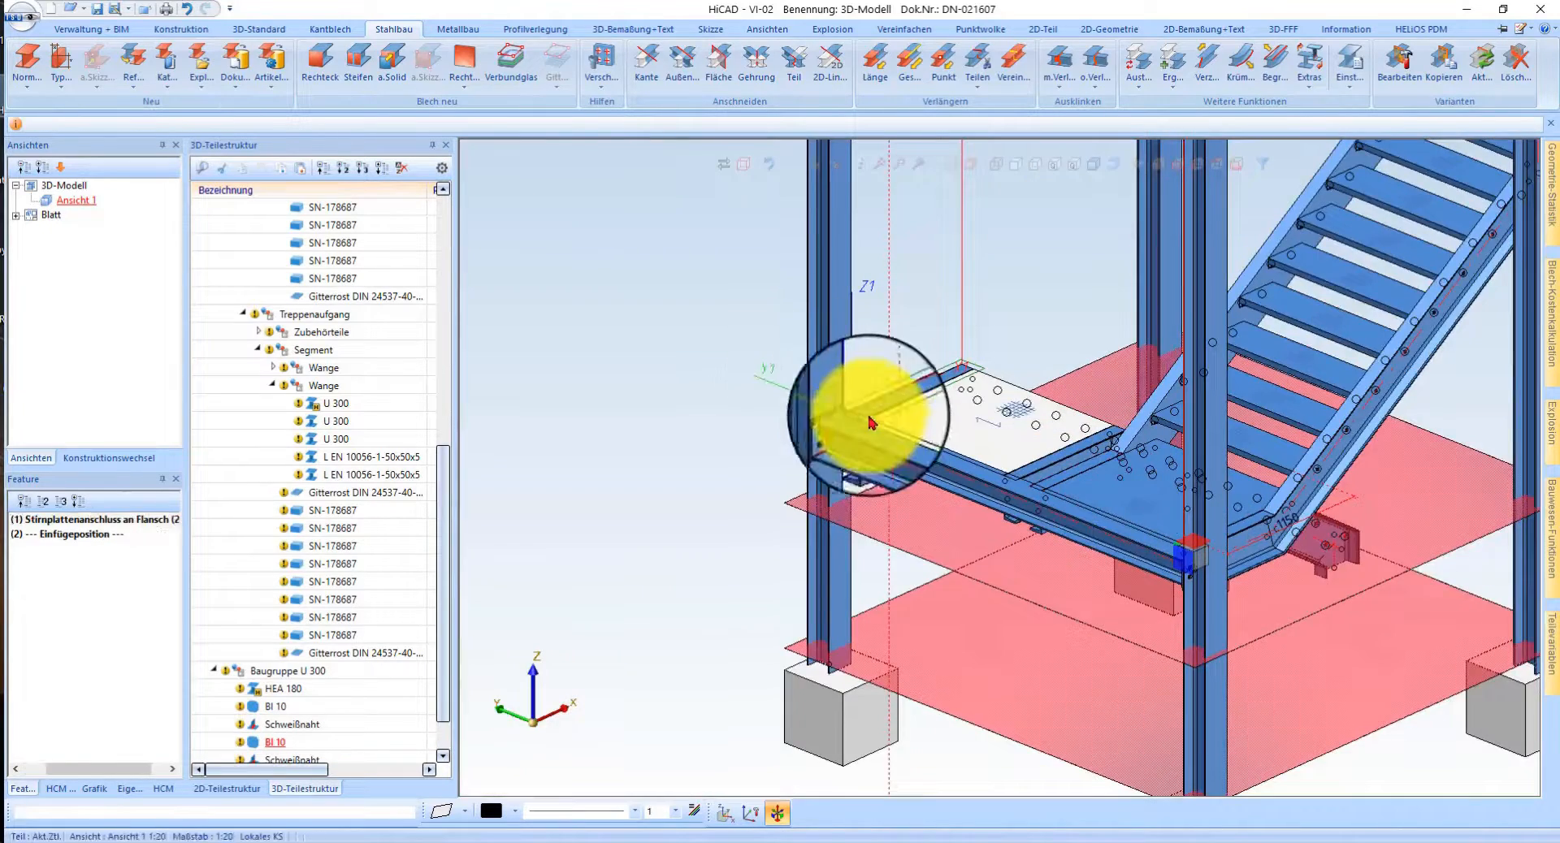
scroll(870, 422, "up", 5)
left_click(898, 449)
scroll(936, 414, "up", 2)
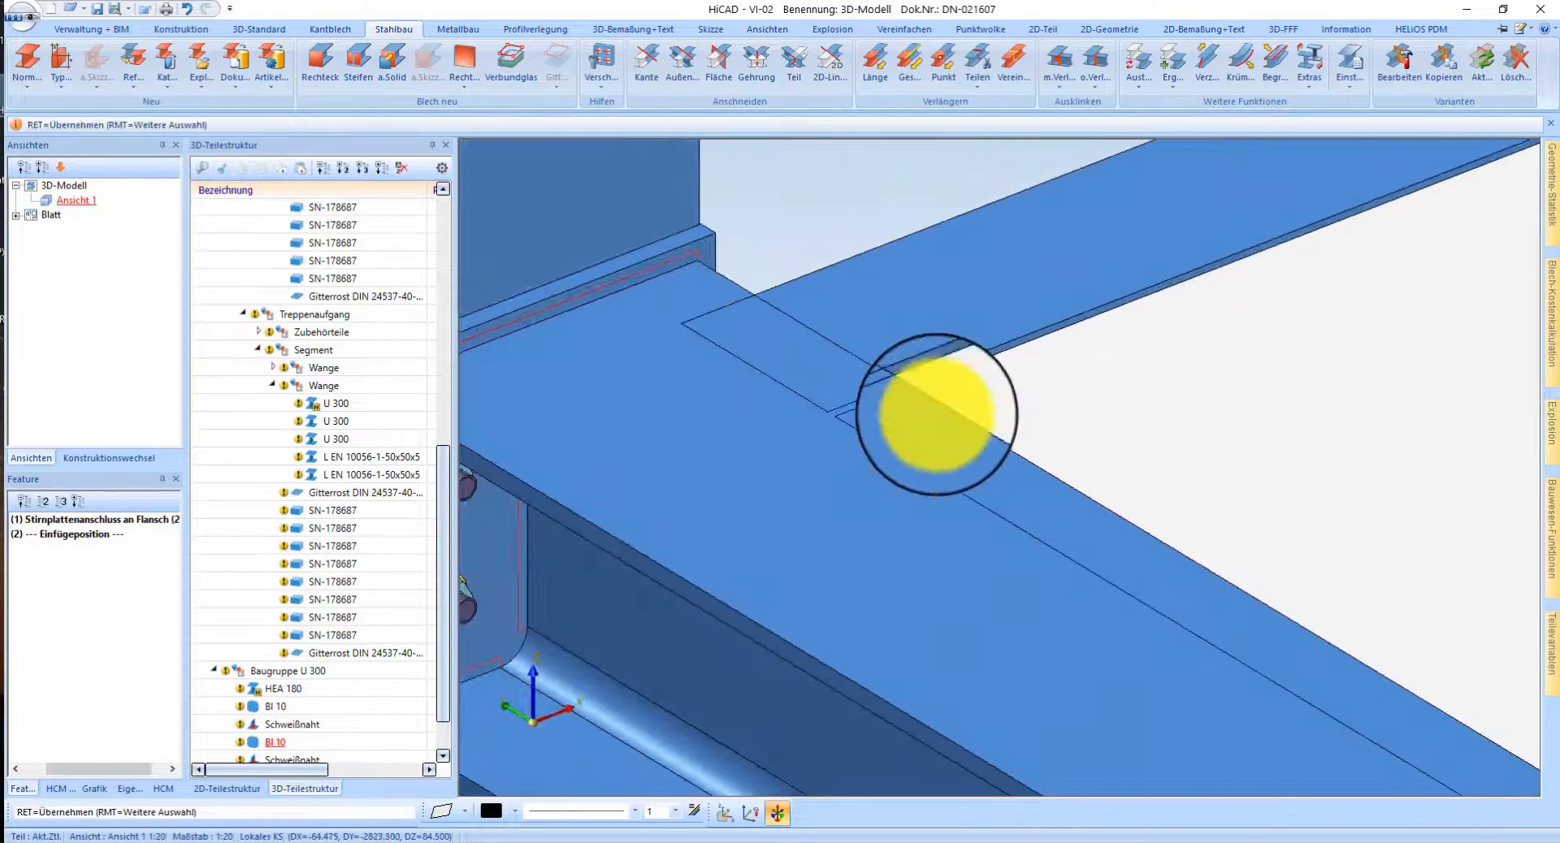
scroll(735, 397, "down", 3)
scroll(734, 397, "up", 3)
middle_click_drag(937, 411, 1056, 365)
scroll(1161, 408, "down", 3)
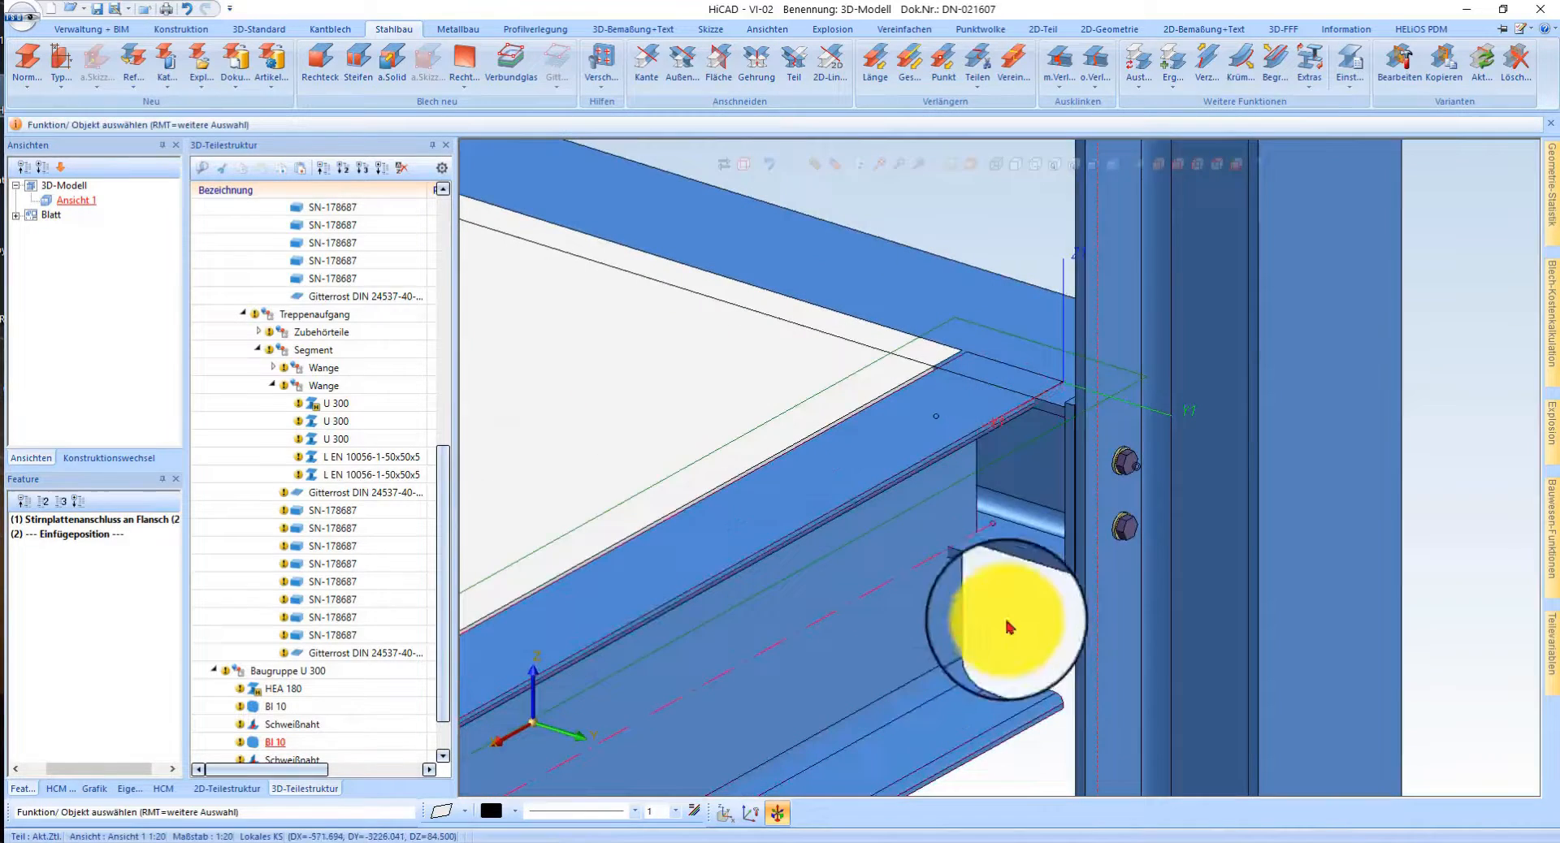
- Try to attach the U 300 landing stringer to the HEA 180 beam with a steel profile connection
left_click(1552, 608)
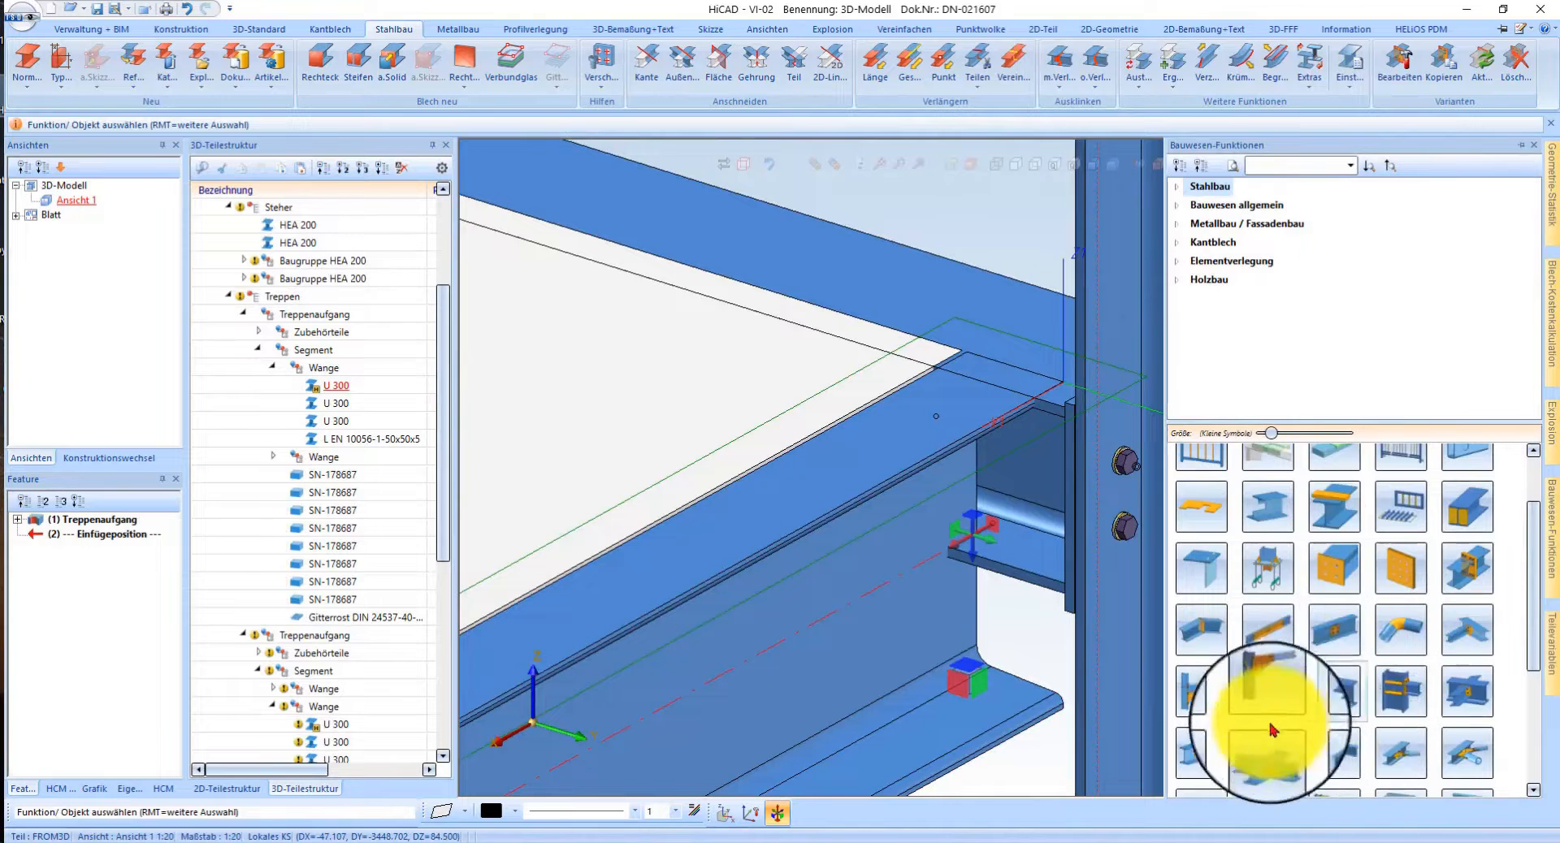
left_click(1468, 626)
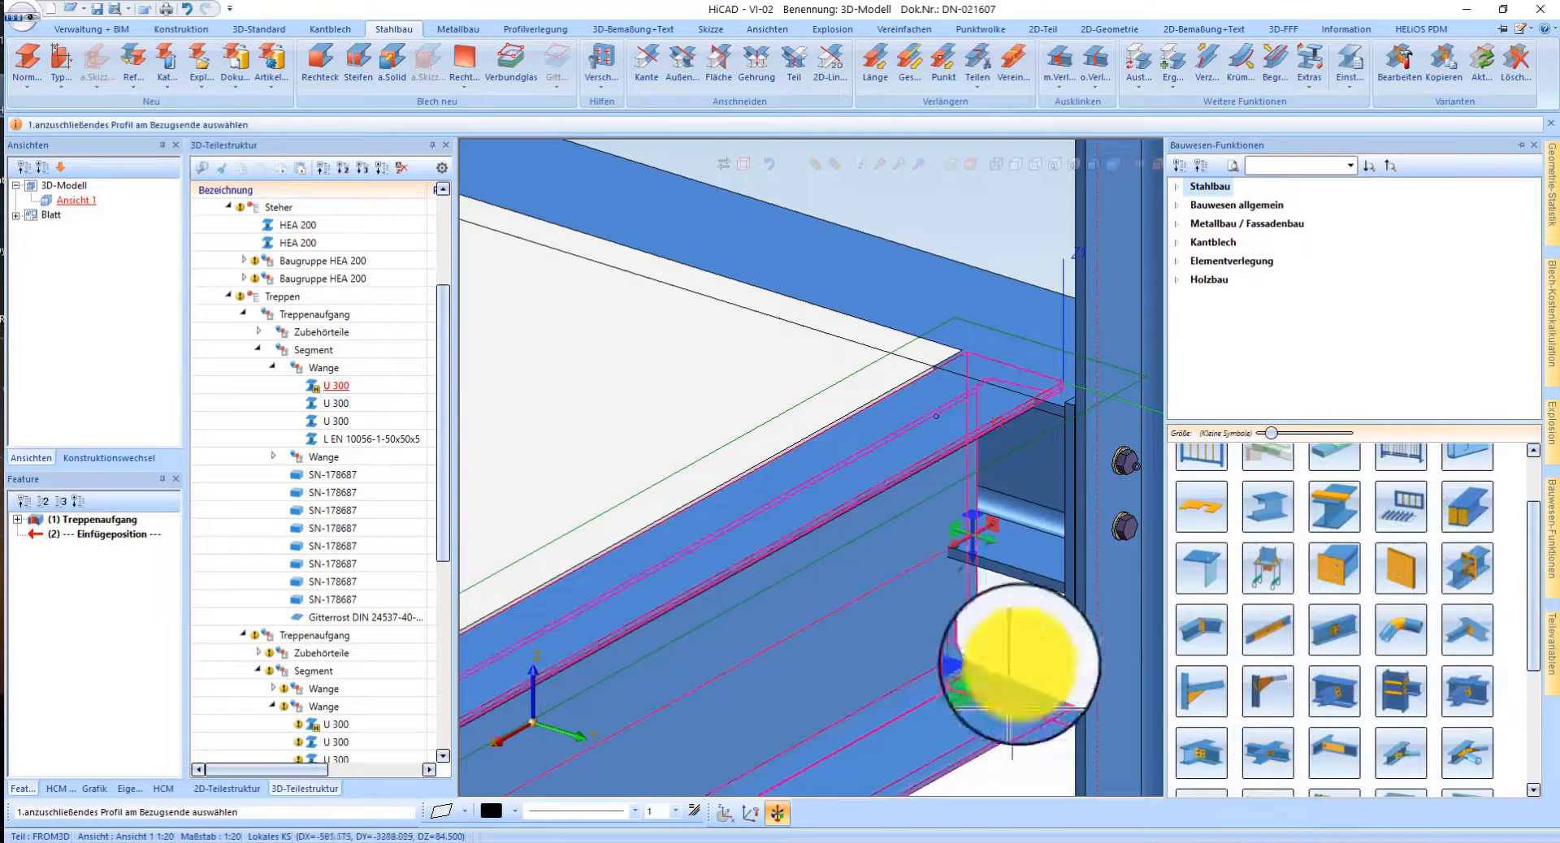
left_click(963, 659)
left_click(1020, 533)
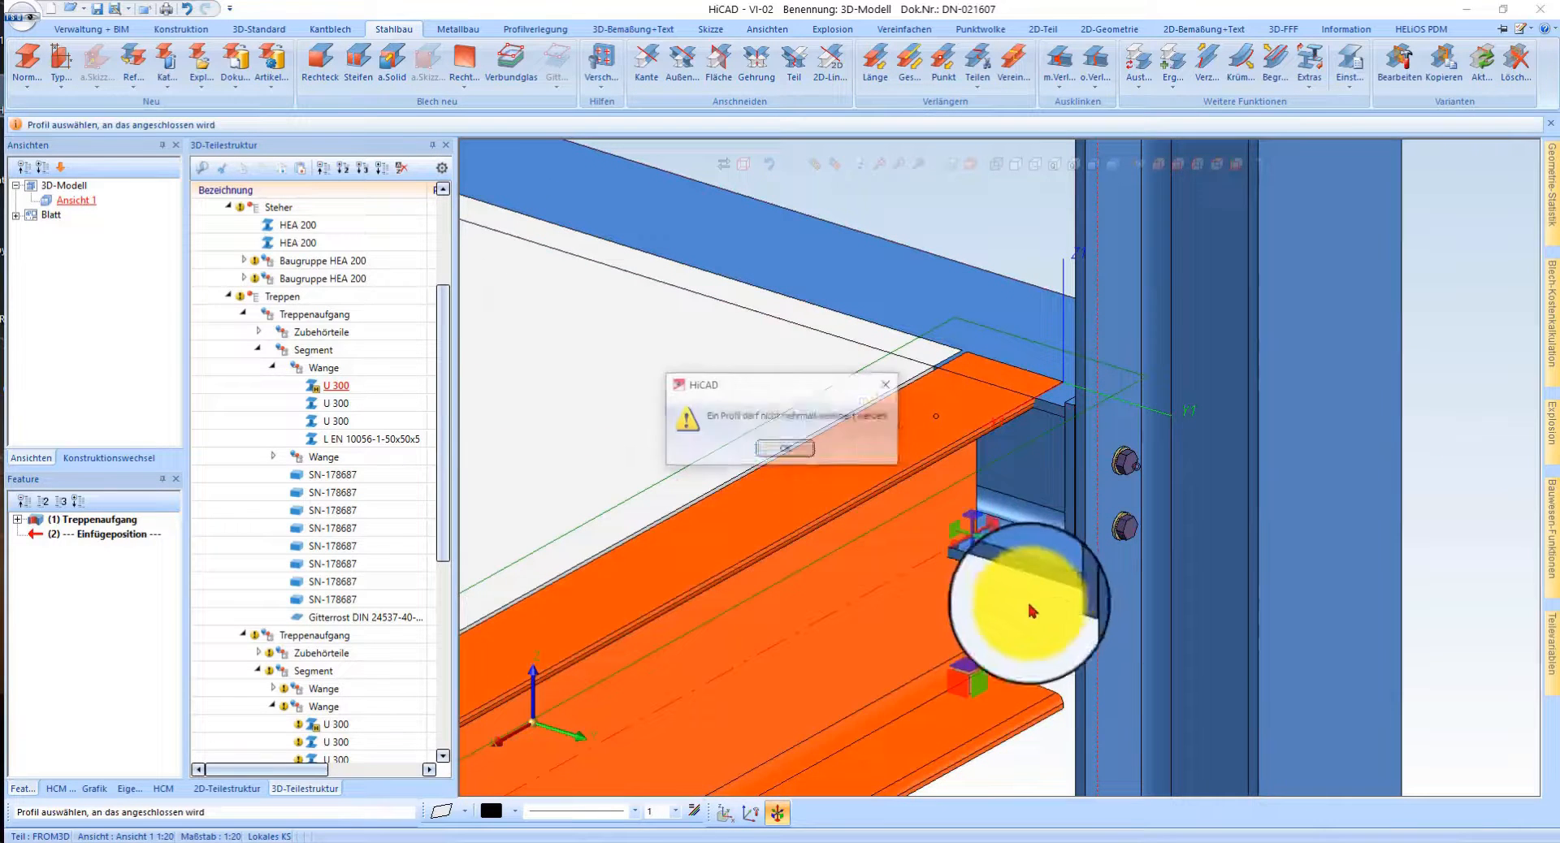
left_click(800, 459)
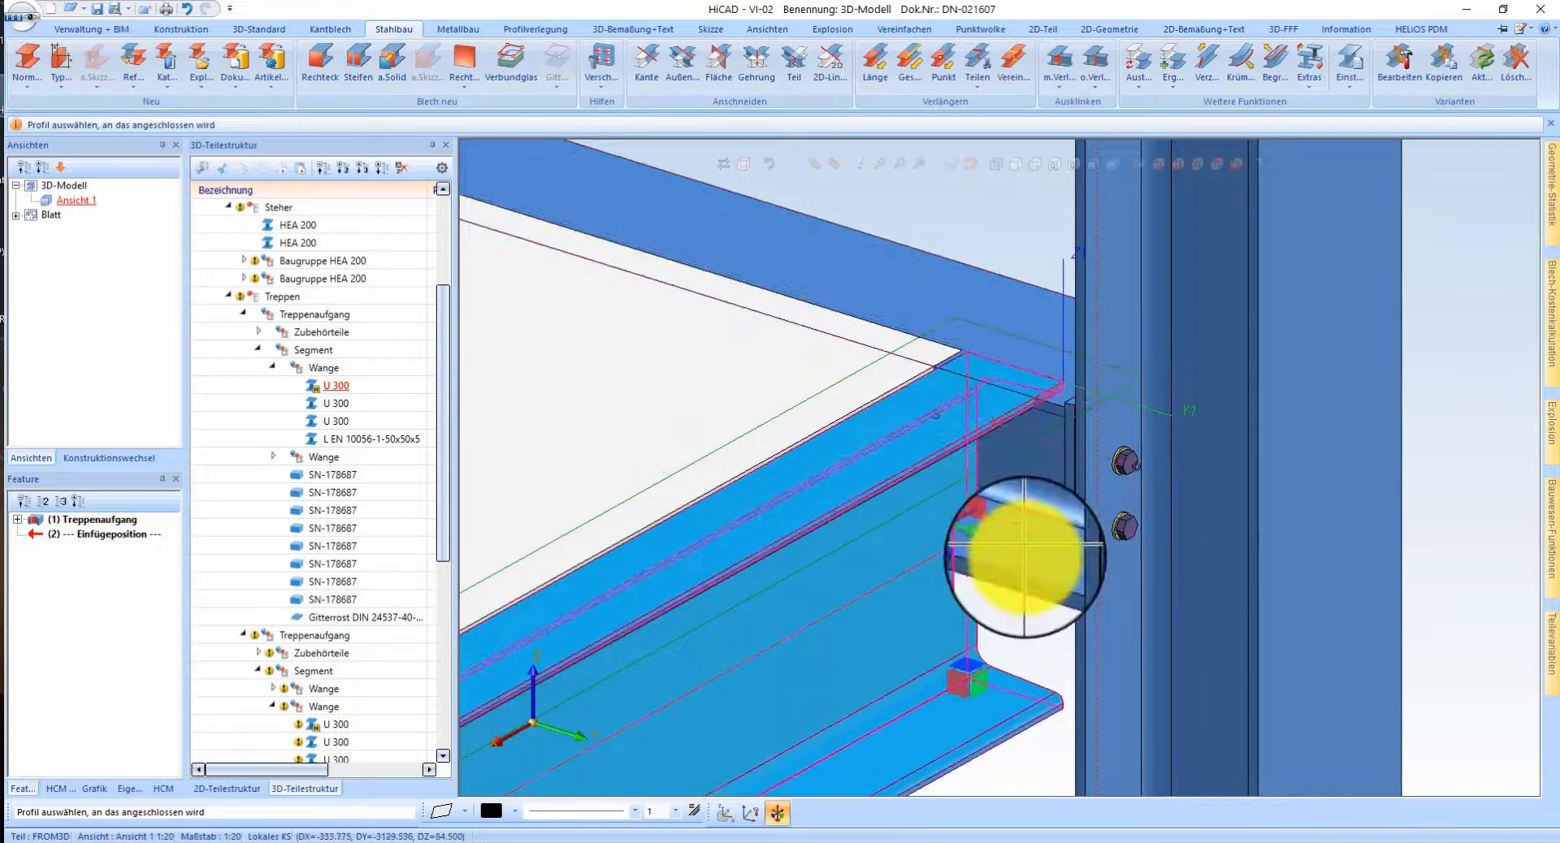
left_click(1058, 622)
left_click(785, 450)
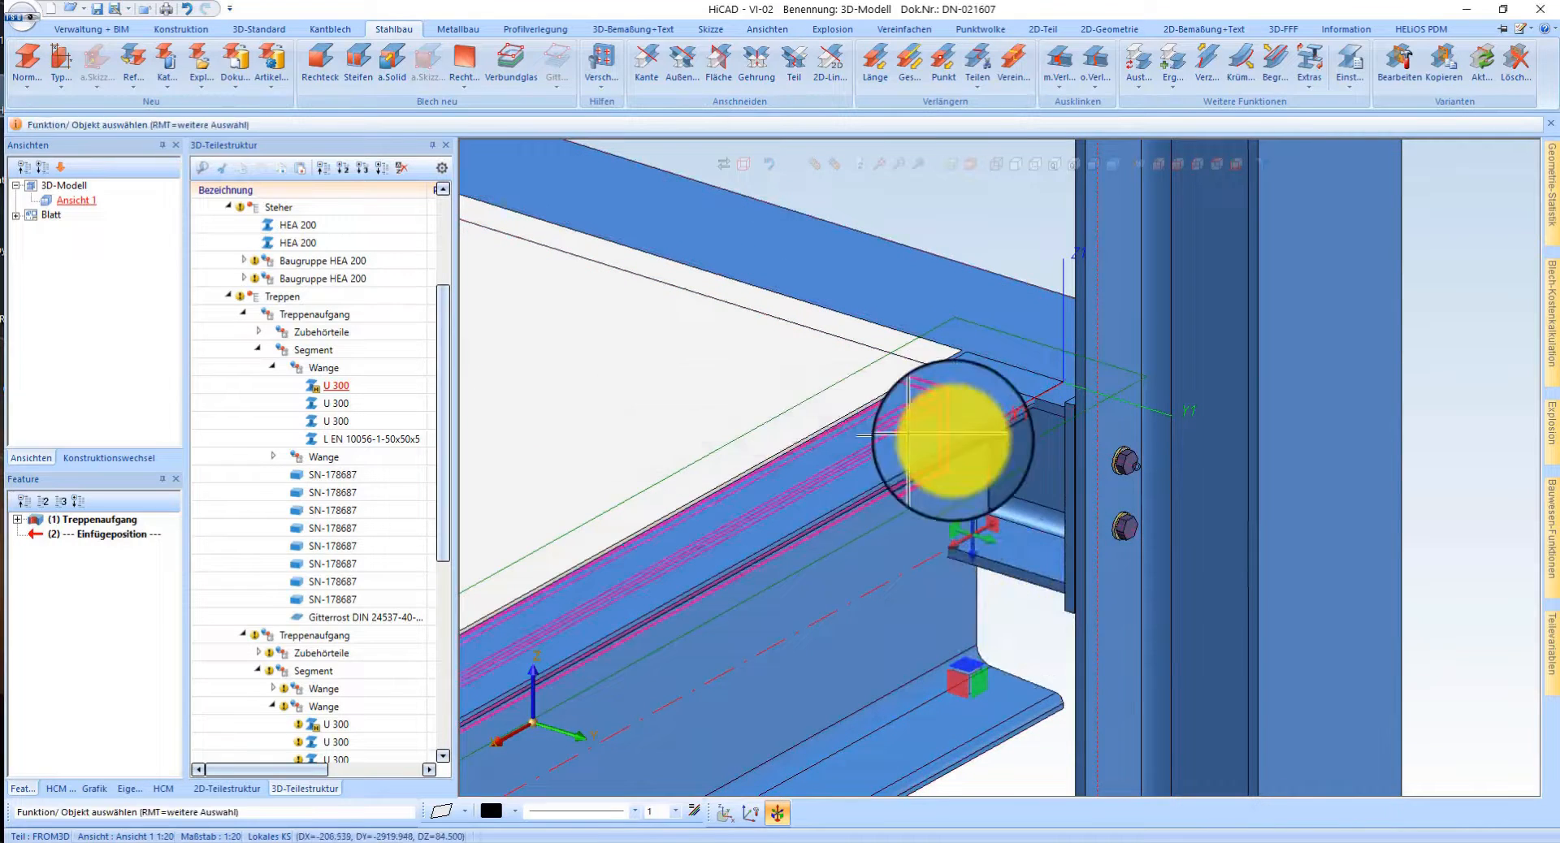
- Try to insert a design variant connection between the end of the U 300 stringer and the adjoining beam
left_click(945, 602)
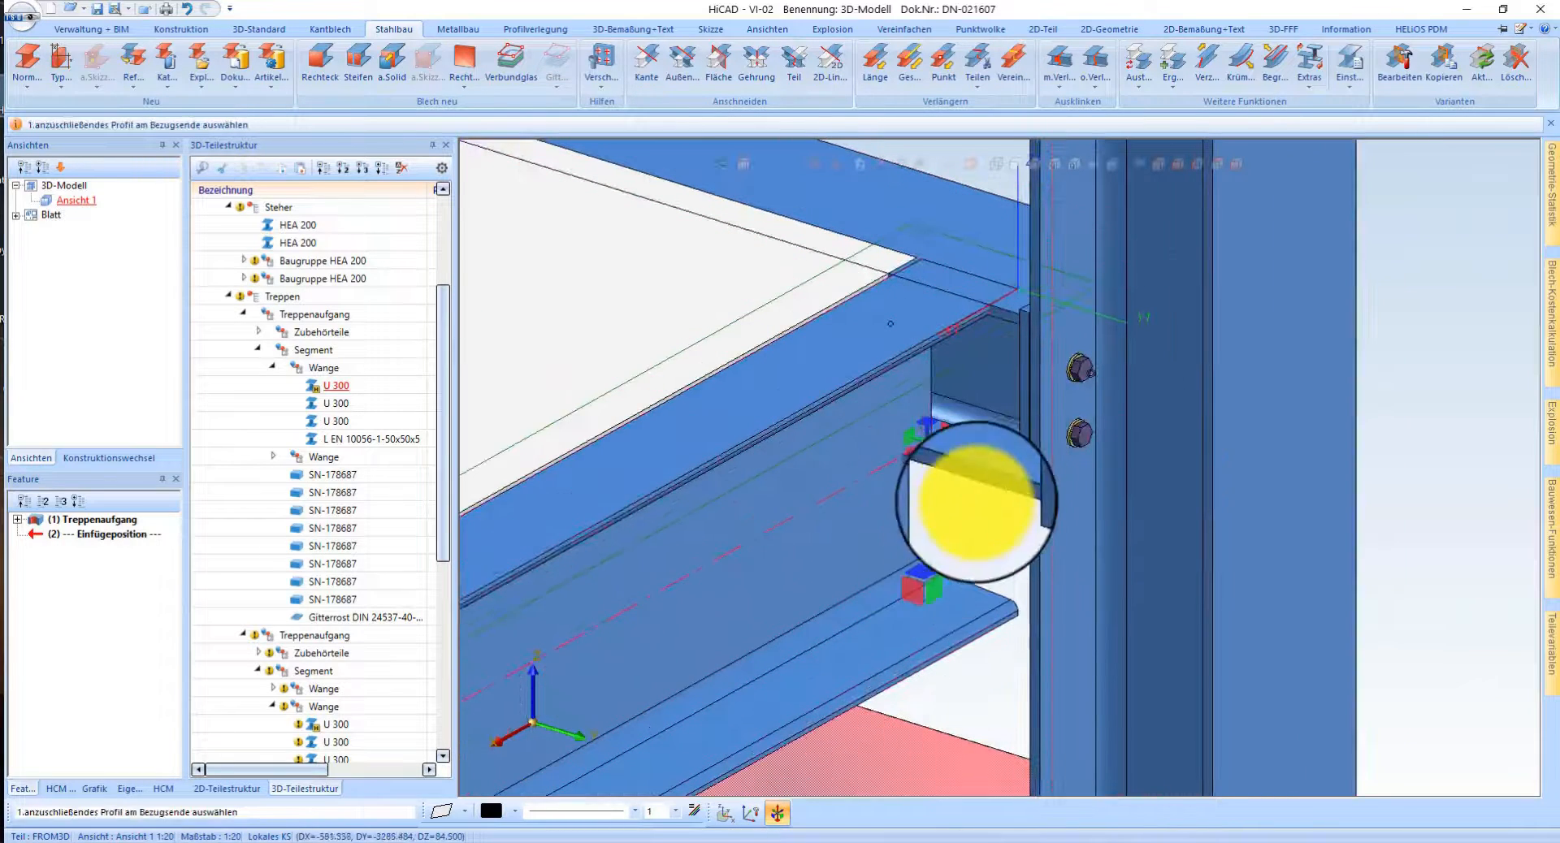
left_click(983, 482)
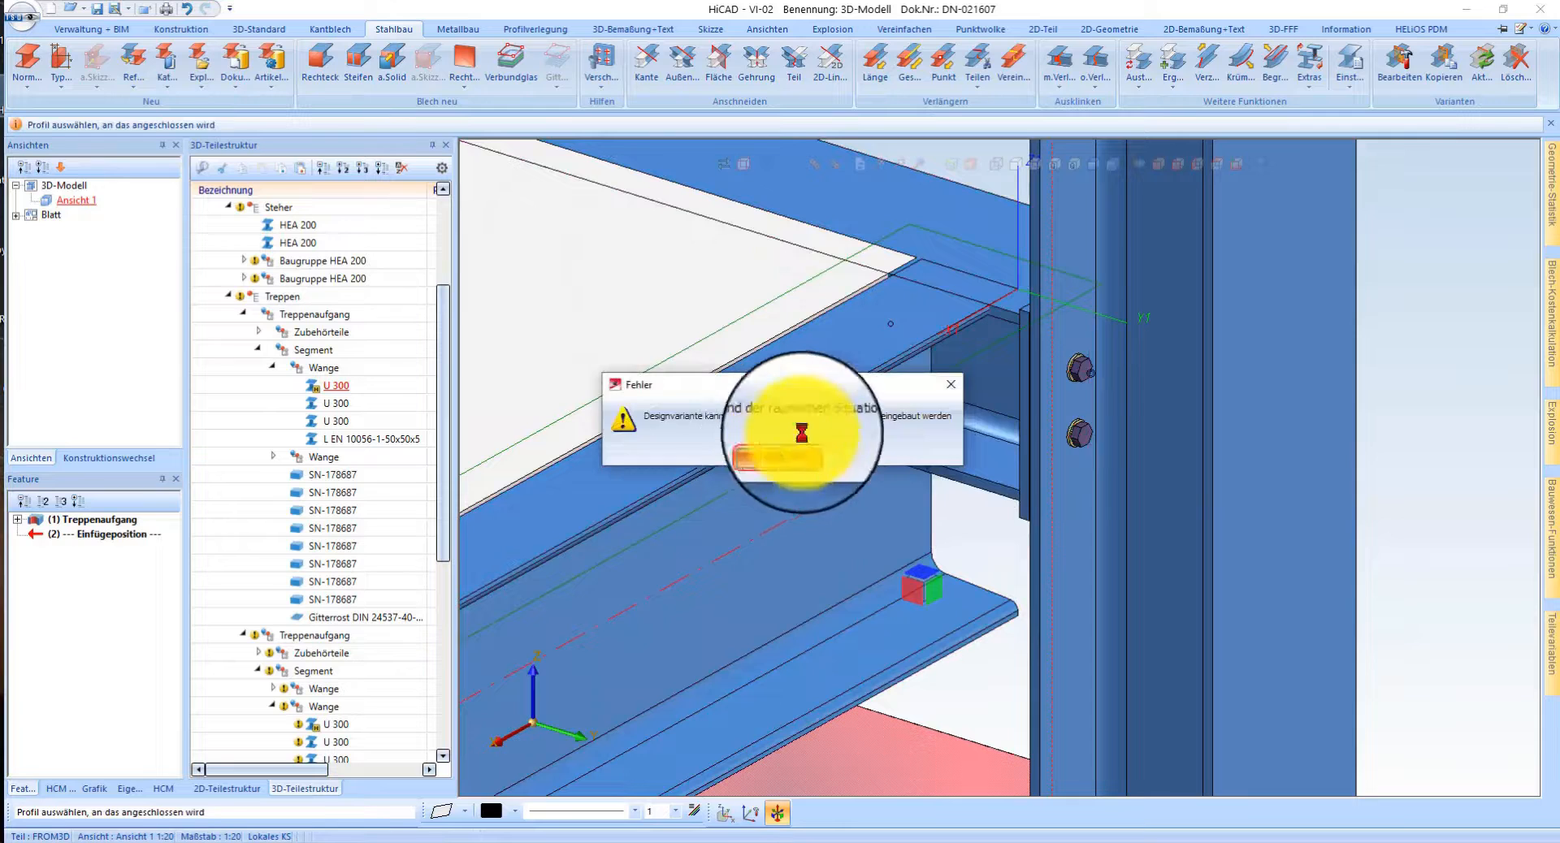
left_click(801, 457)
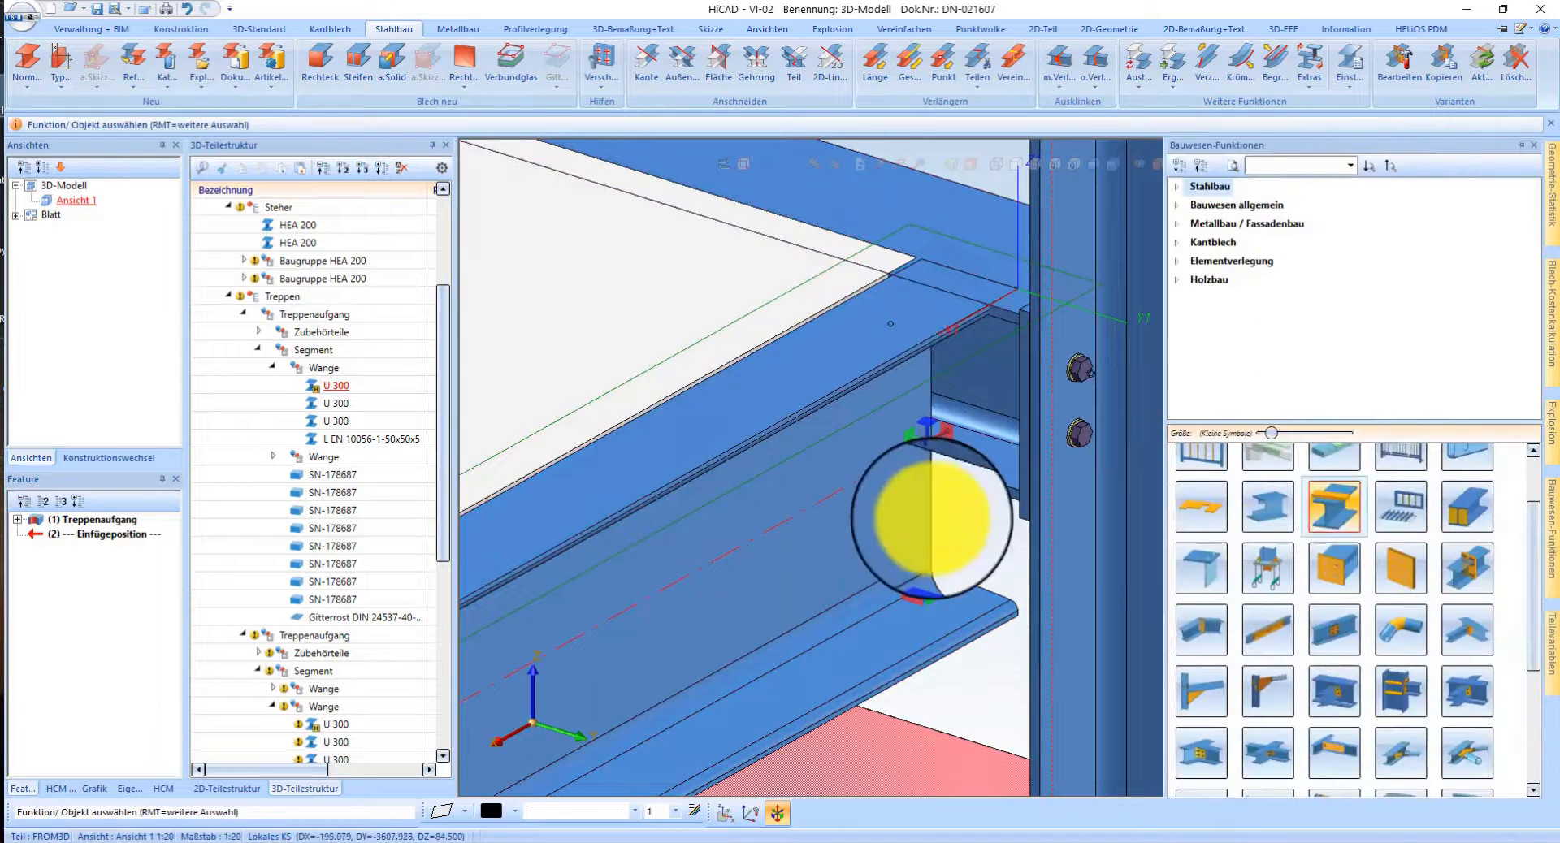
- Trim the U 300 stringer end to a 3D edge at the adjoining beam, with extension enabled and an air gap of 0
left_click(647, 59)
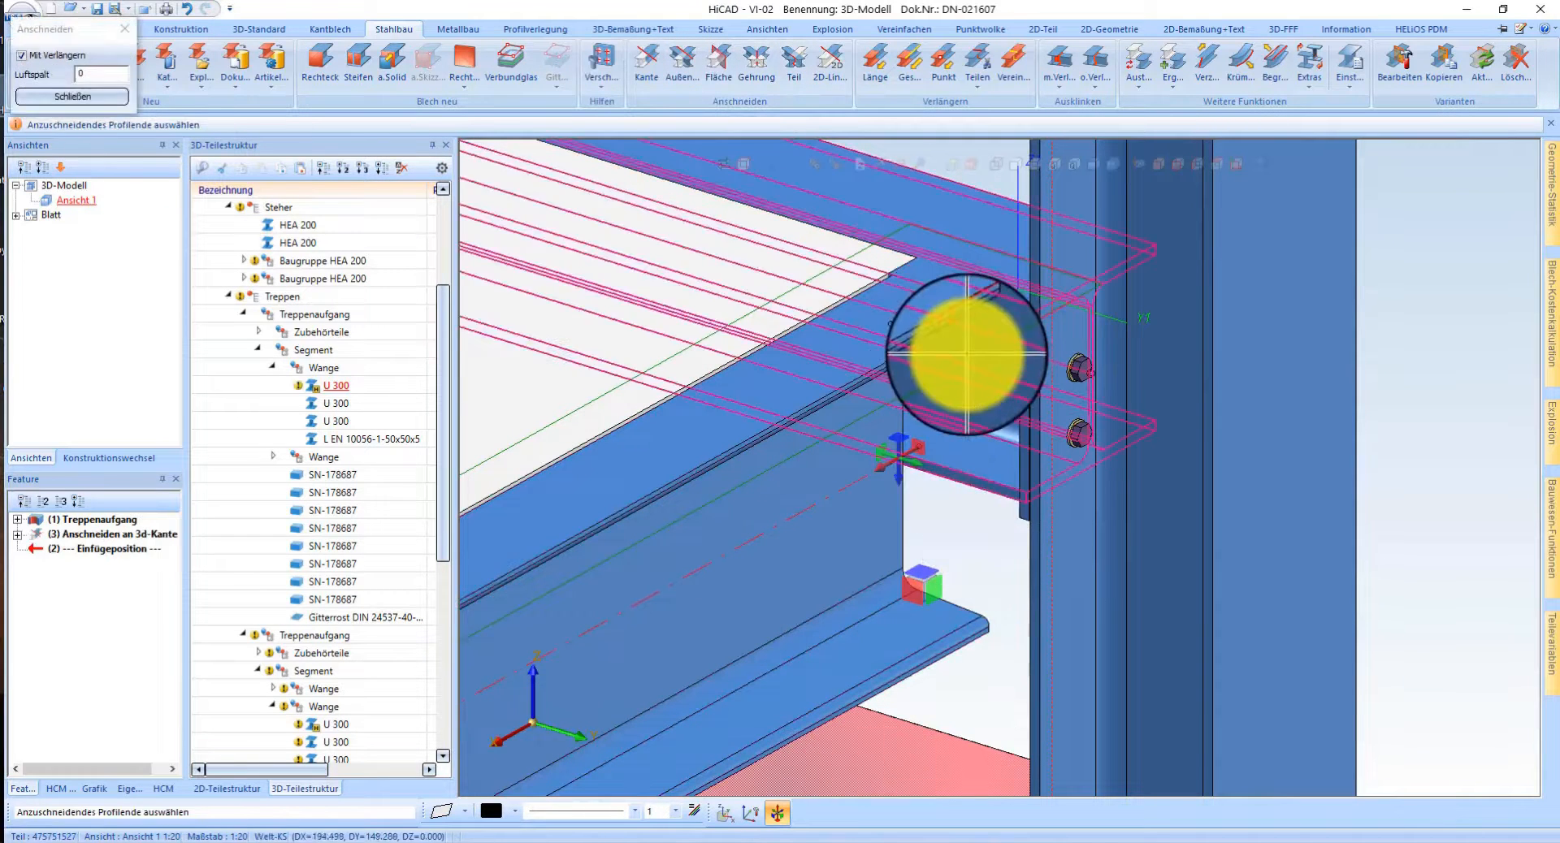
middle_click(1040, 382)
scroll(924, 314, "up", 1)
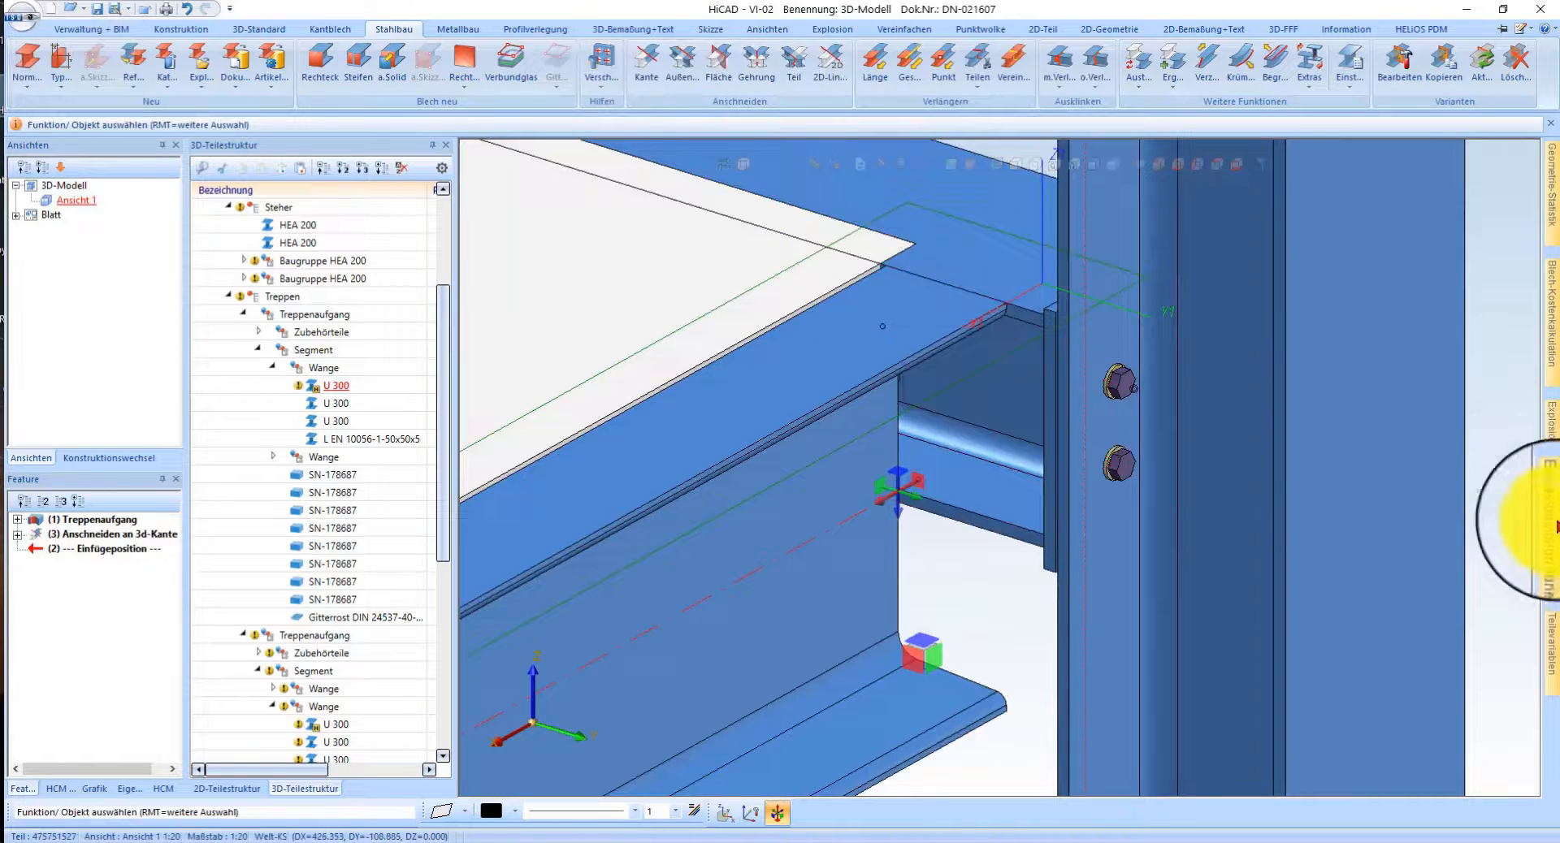
- Add a rectangular Bl 10 plate at the U 300 stringer end, shortening the connected profile and setting the side, upper and lower overhangs to 0
left_click(310, 71)
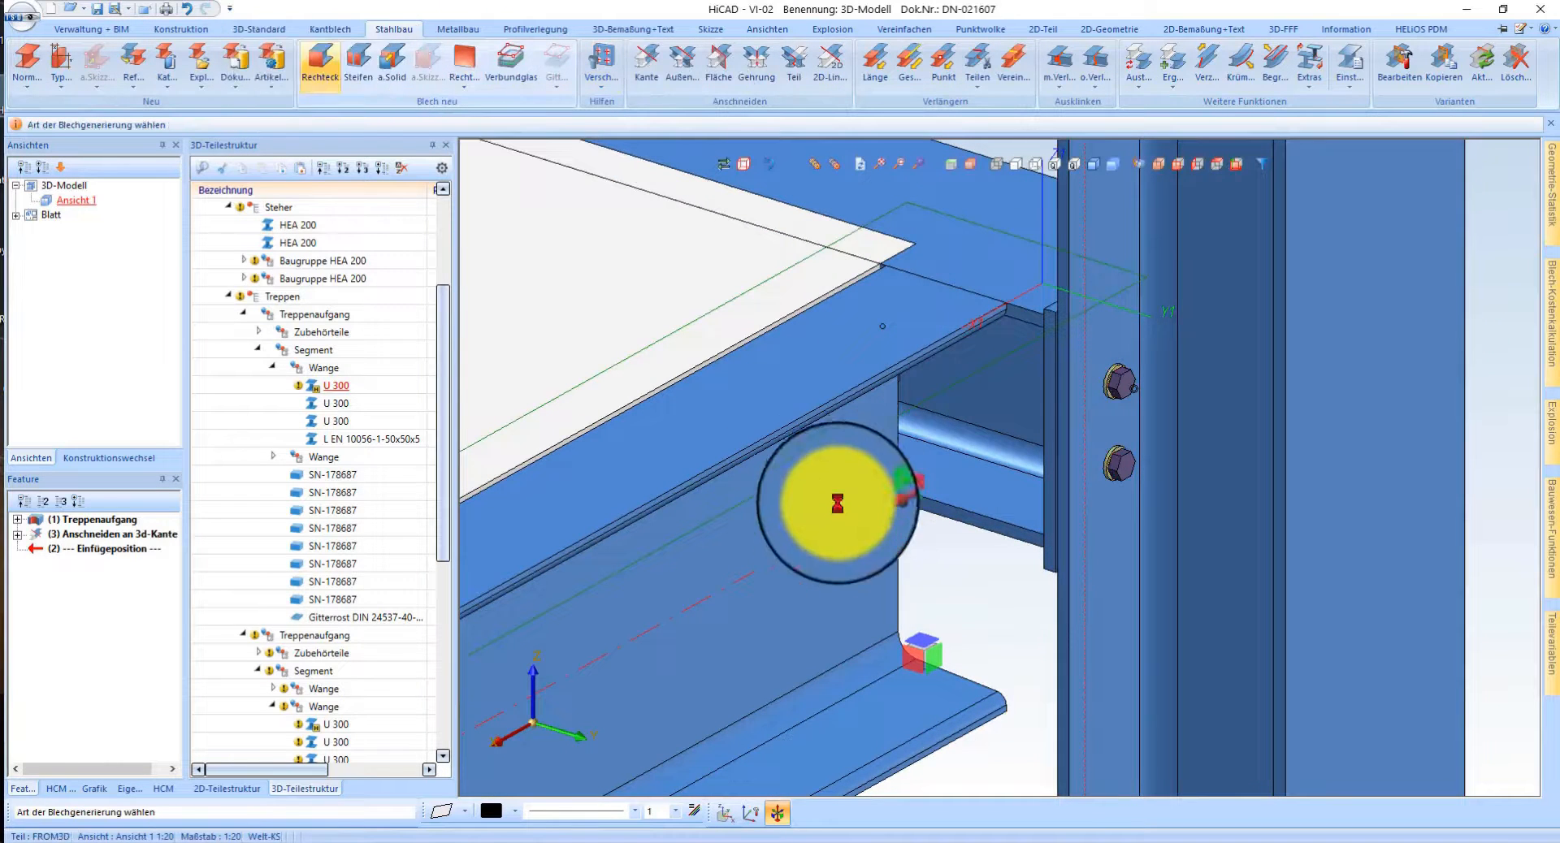
left_click(890, 388)
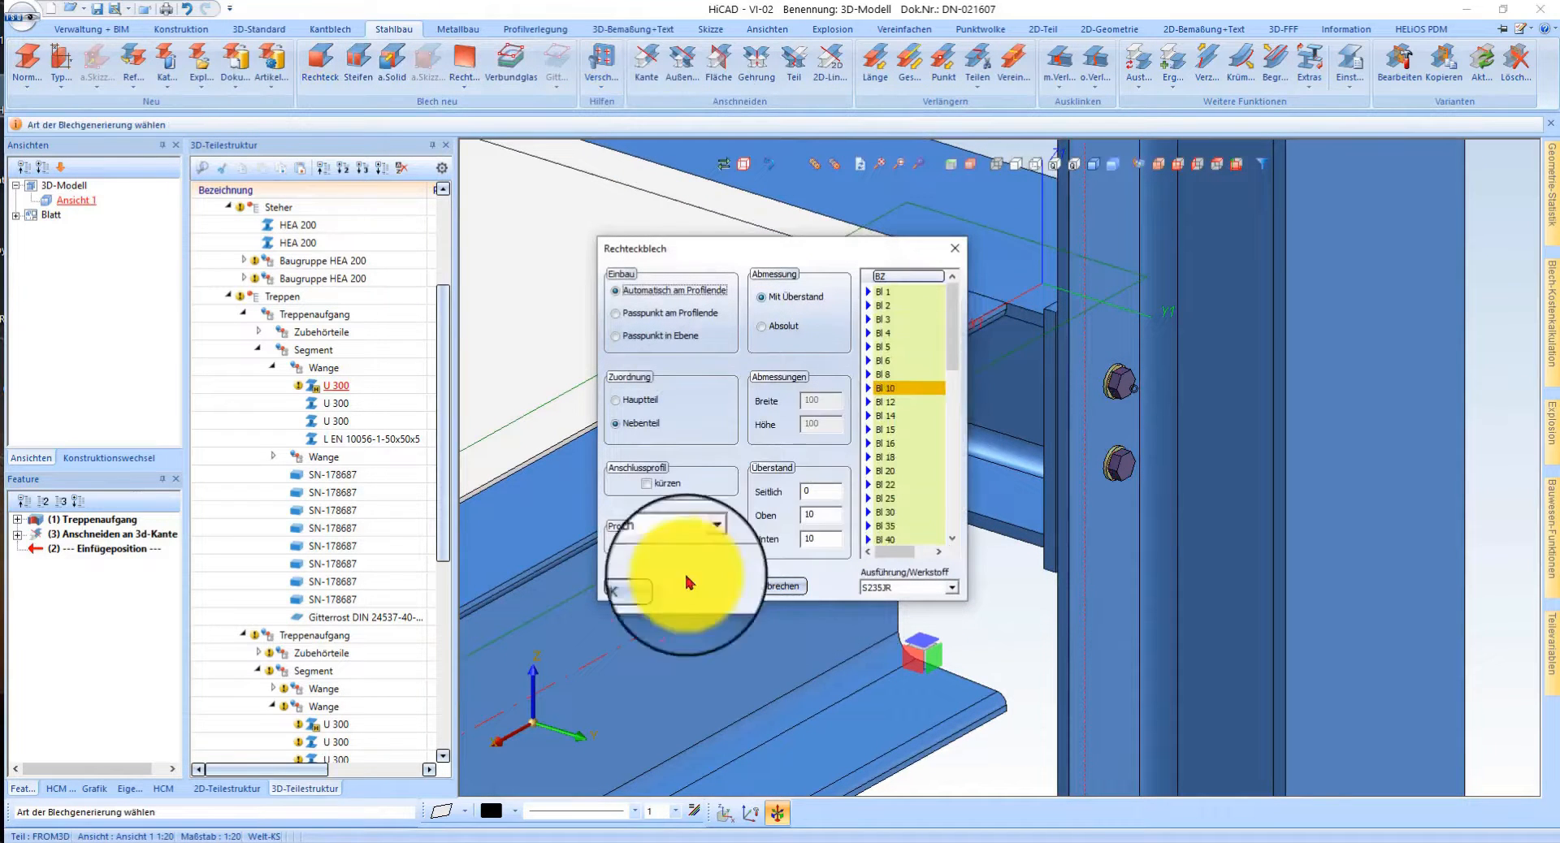
left_click(646, 483)
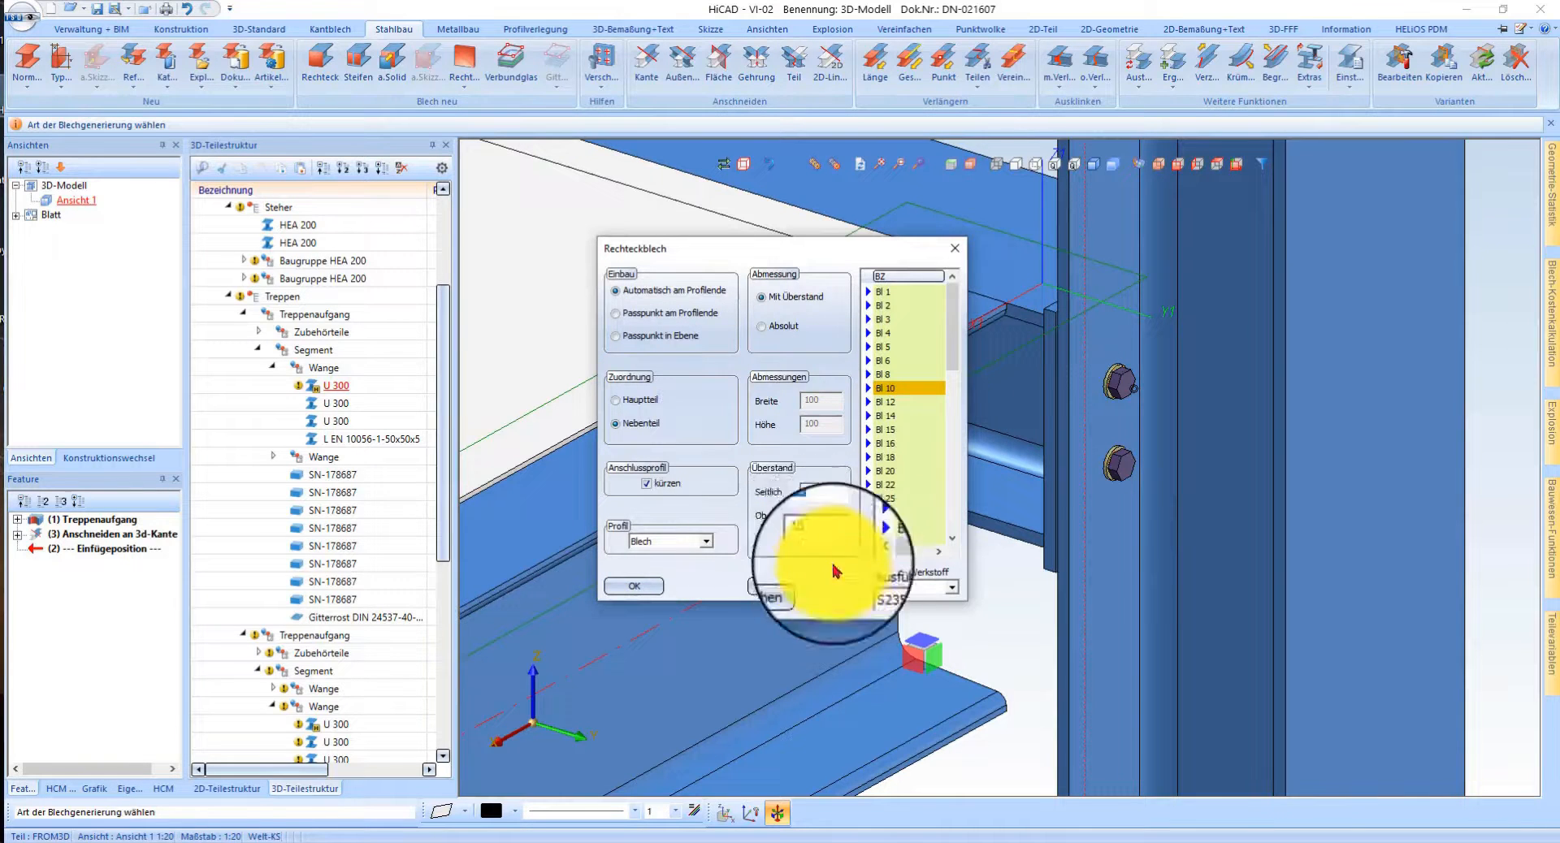
type("0")
left_click(631, 587)
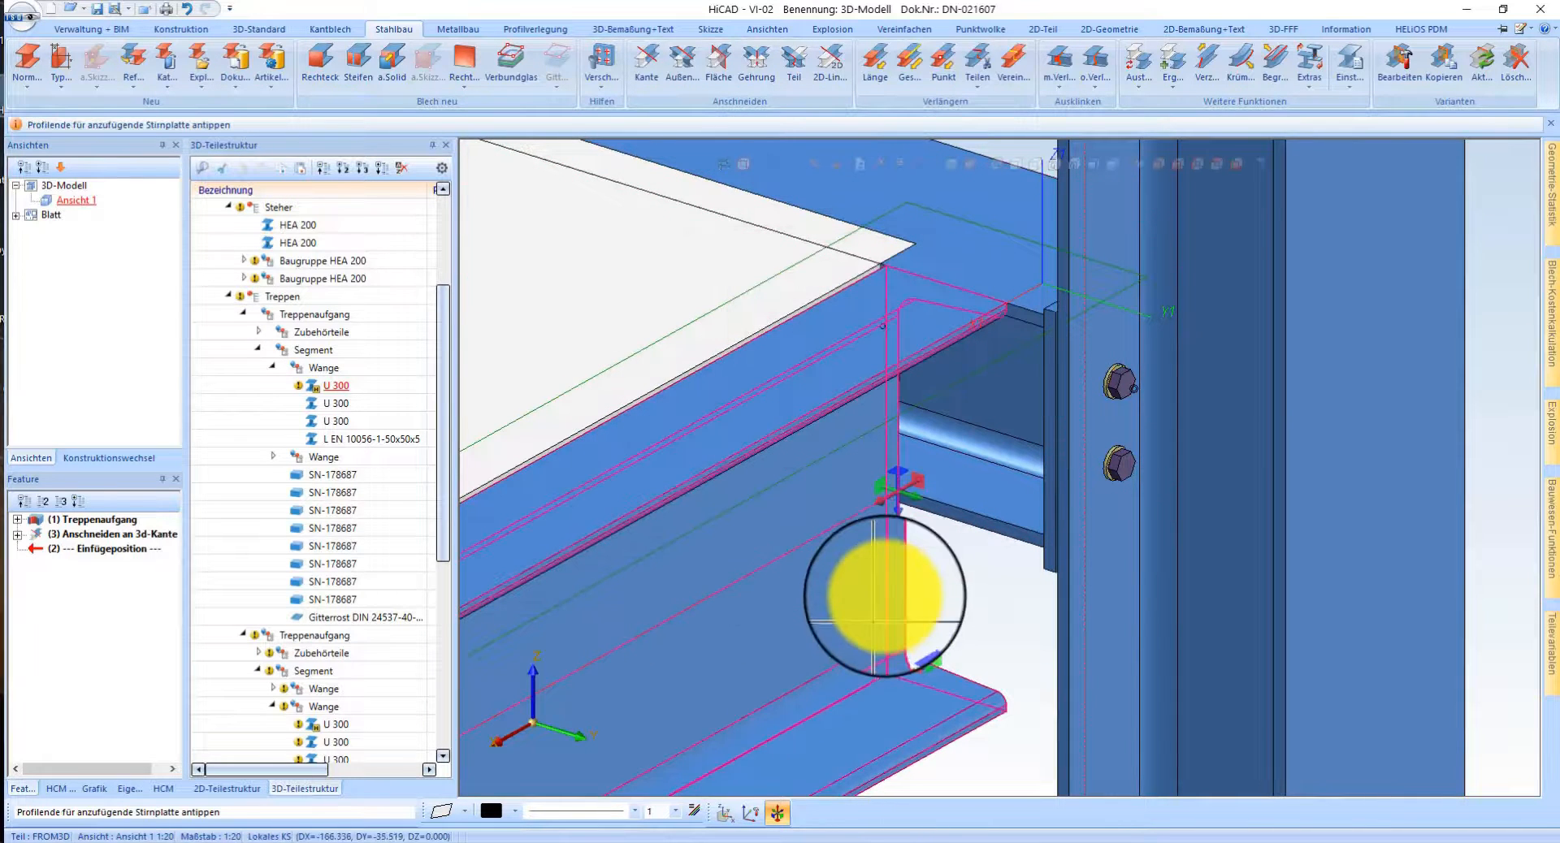
left_click(894, 606)
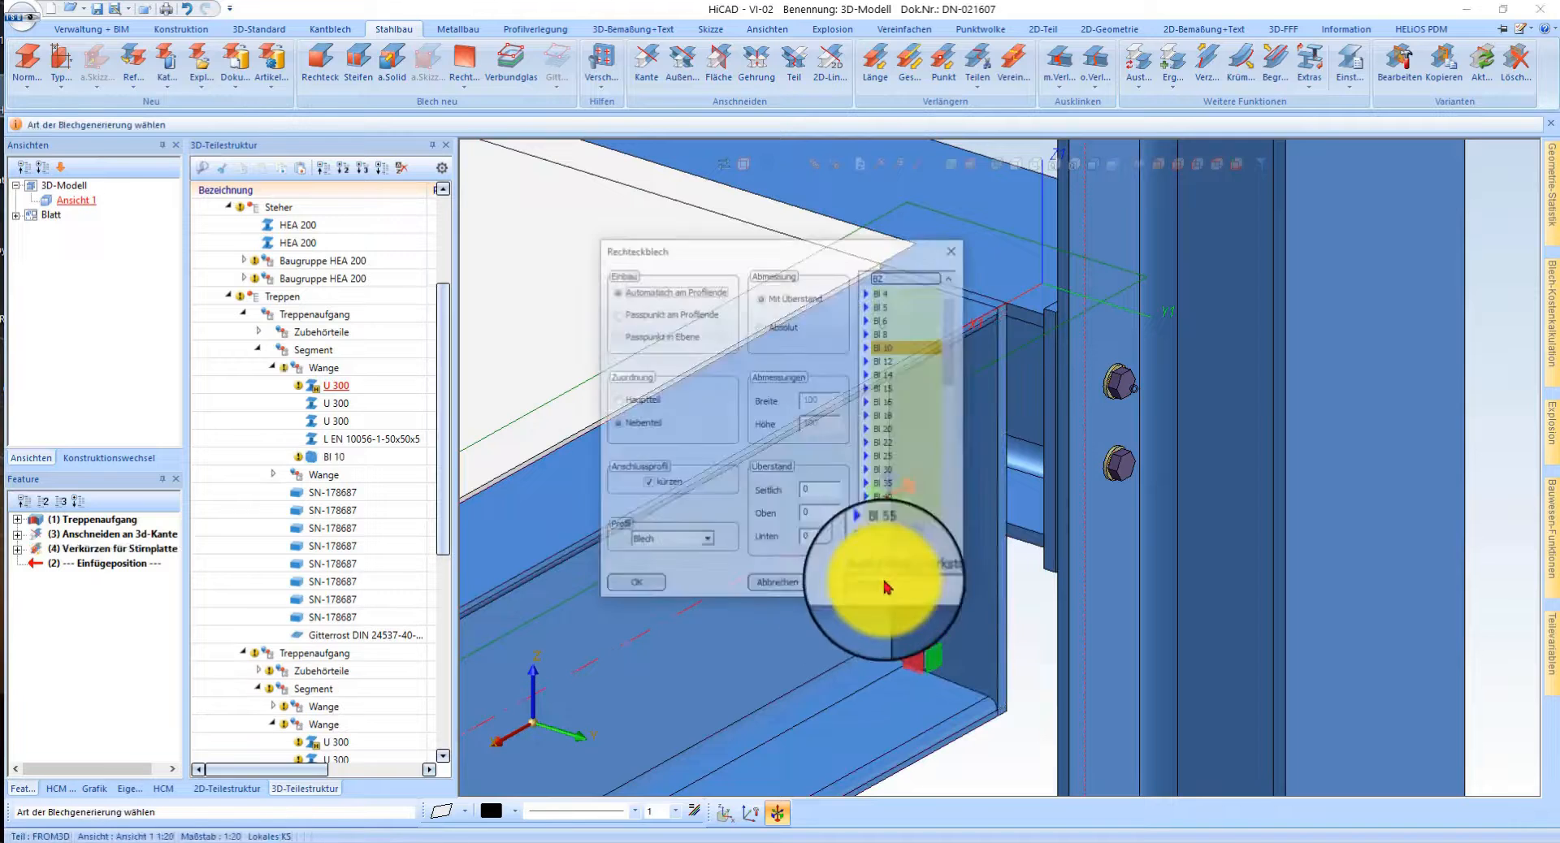
- Add a second Bl 10 plate with the same settings against the first one at the U 300 stringer end
left_click(634, 588)
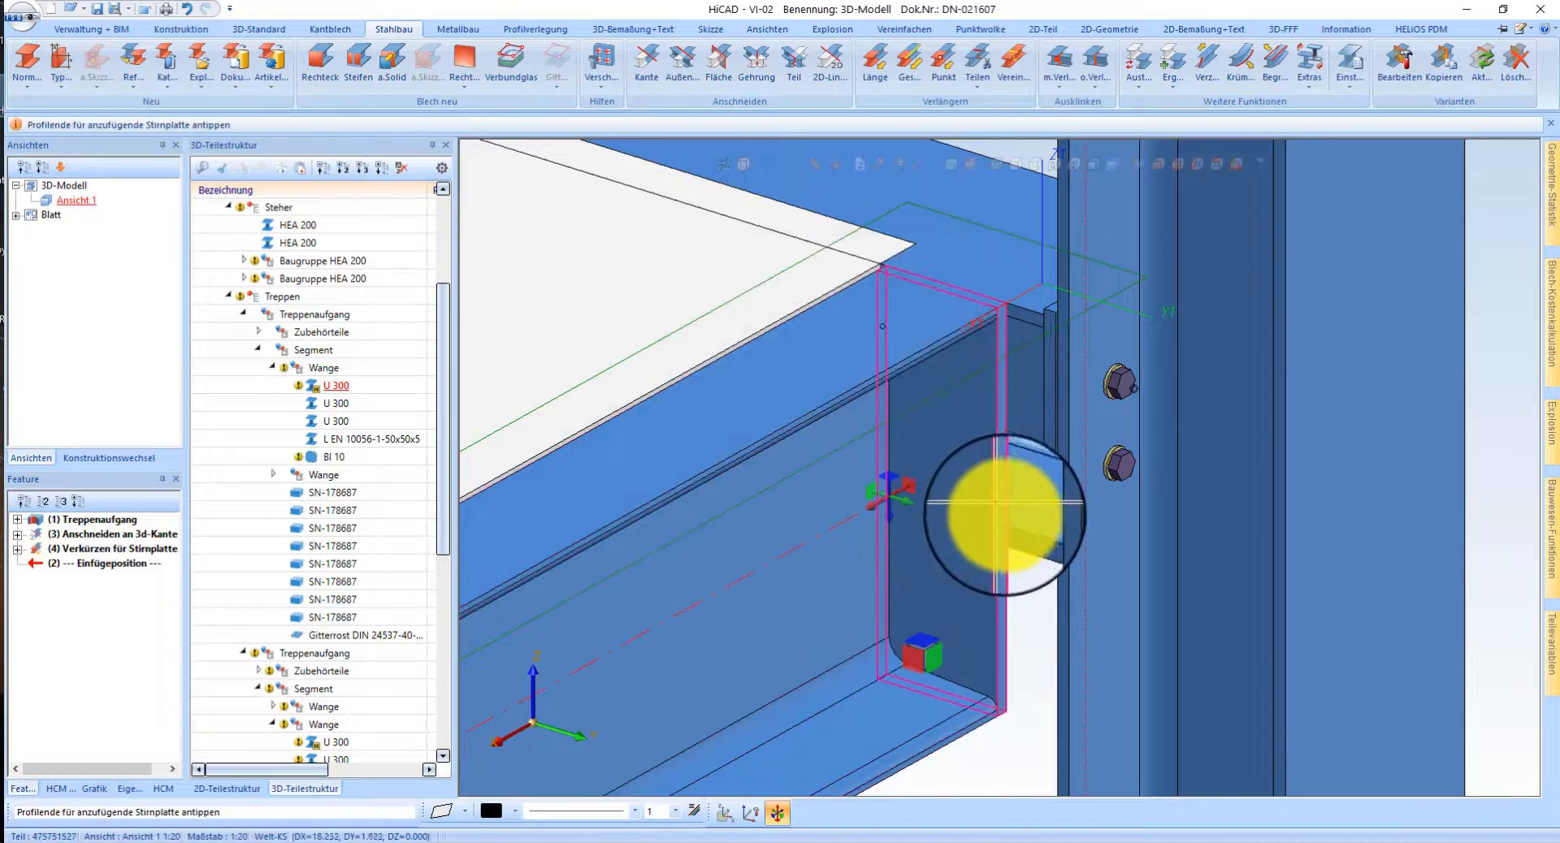
left_click(956, 521)
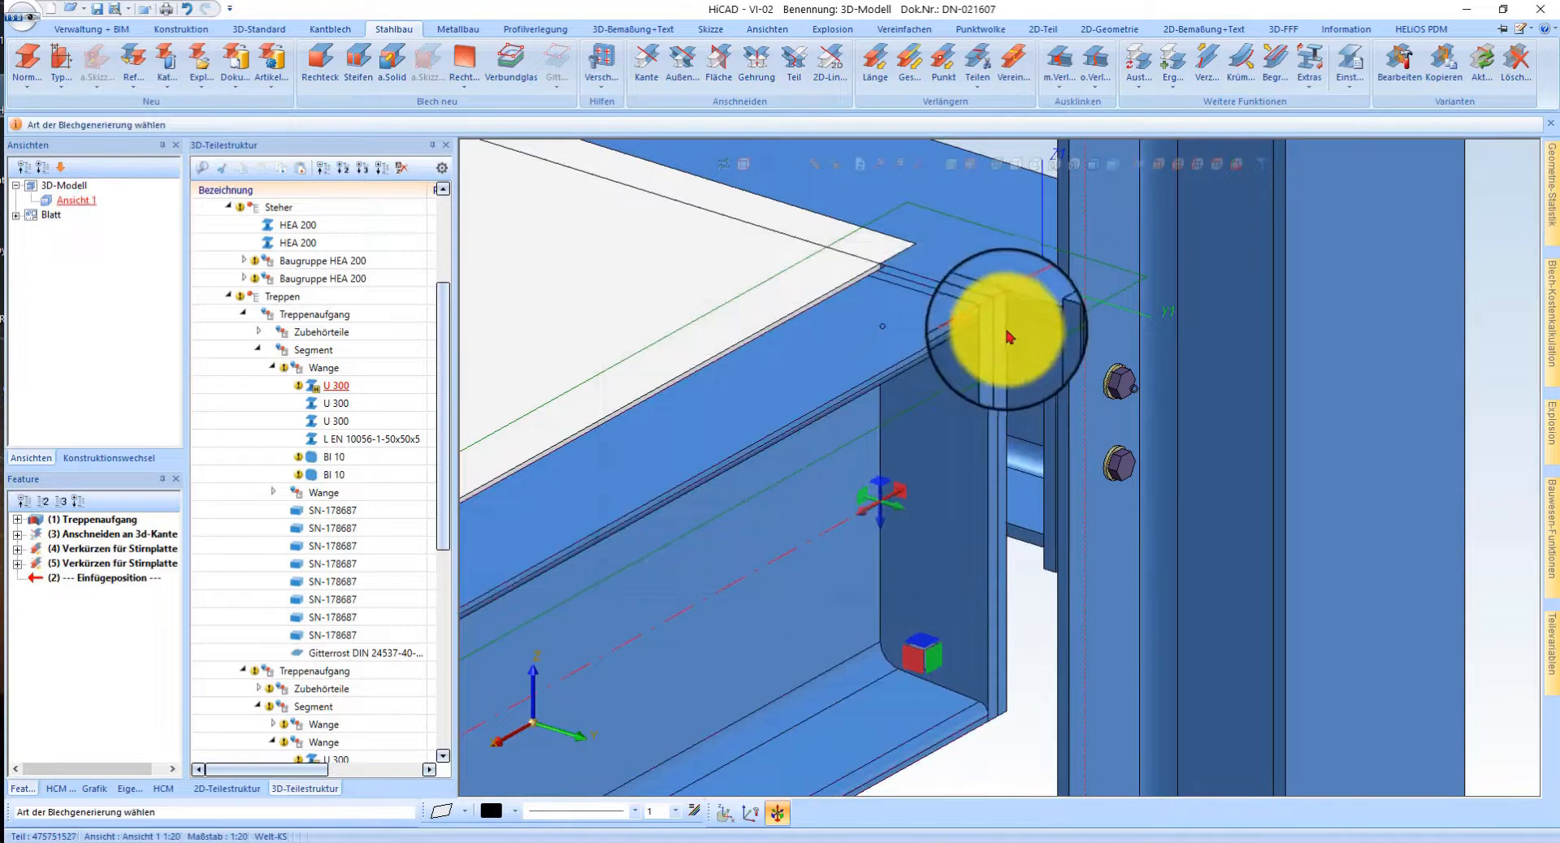
middle_click(1006, 325)
scroll(1001, 315, "up", 1)
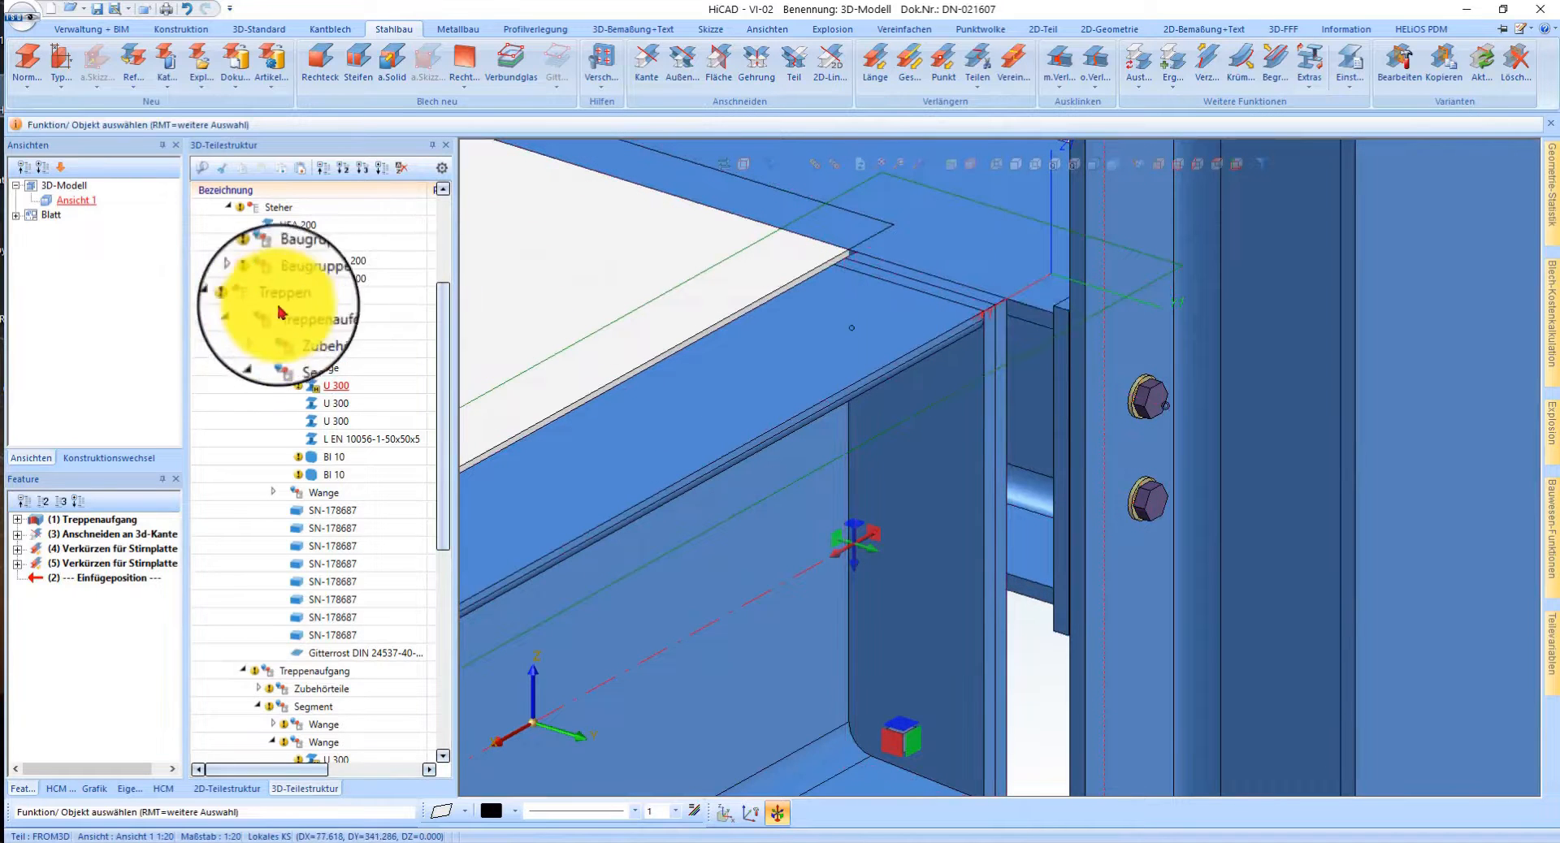
- Move the Bl 10 plate facing the HEA 180 beam from the Wange assembly into the Baugruppe U 300 assembly
left_click(244, 333)
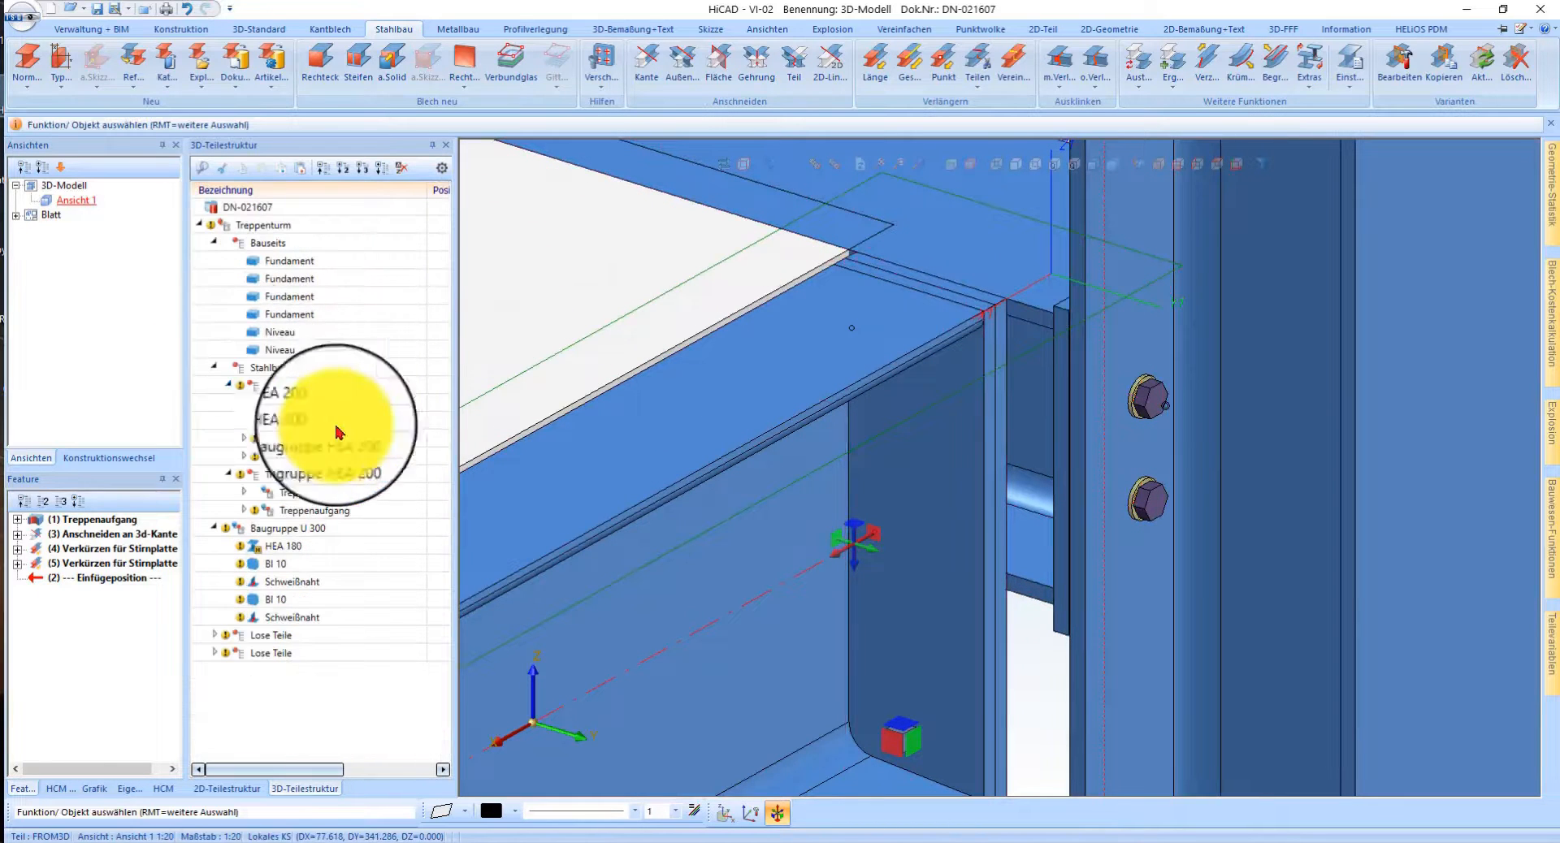
left_click(922, 352)
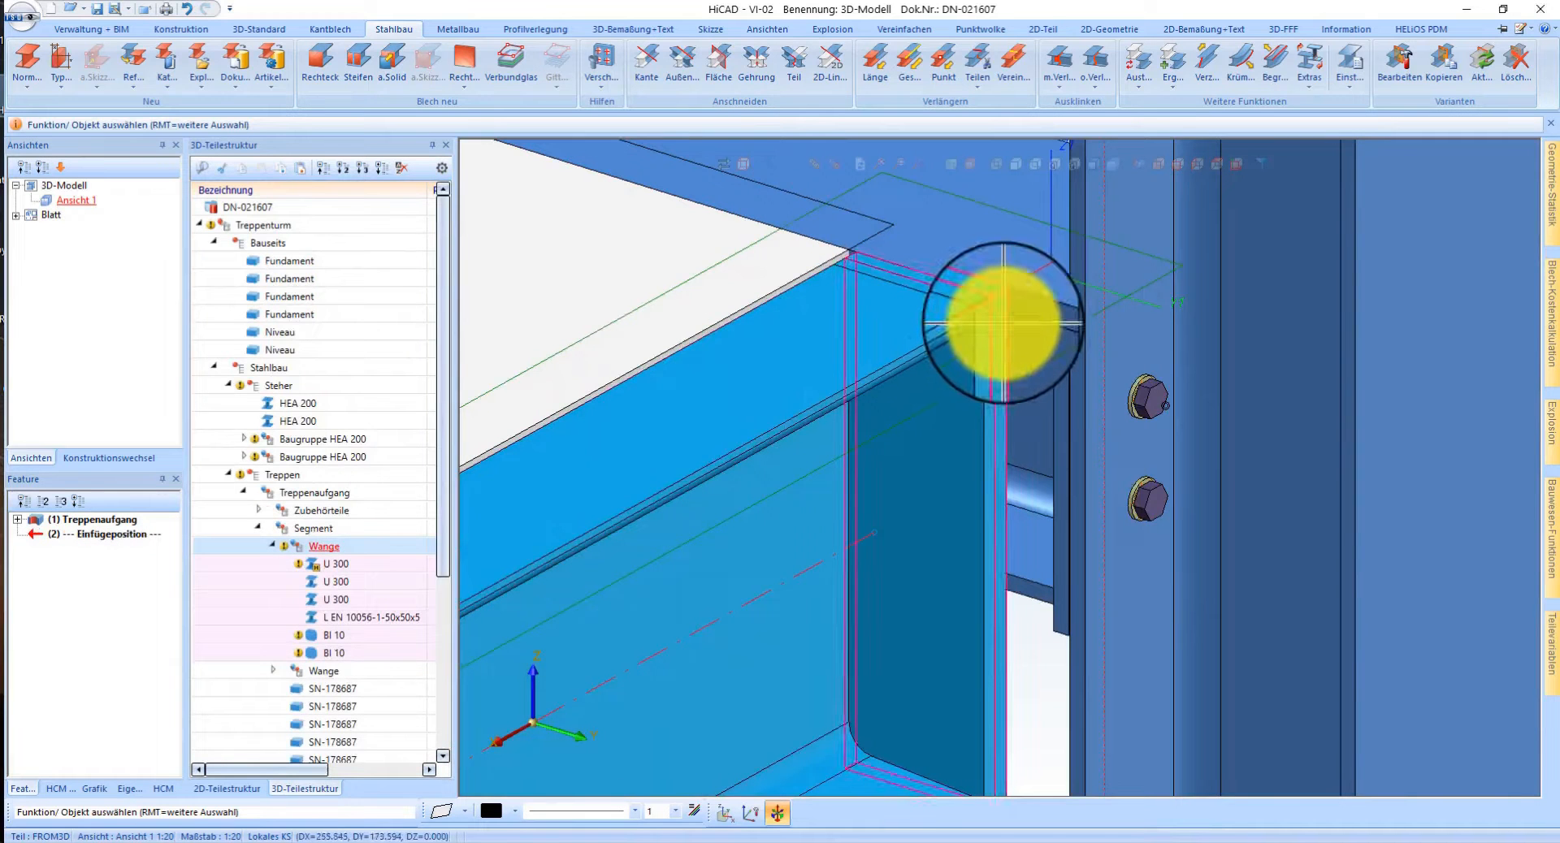
scroll(1007, 321, "up", 4)
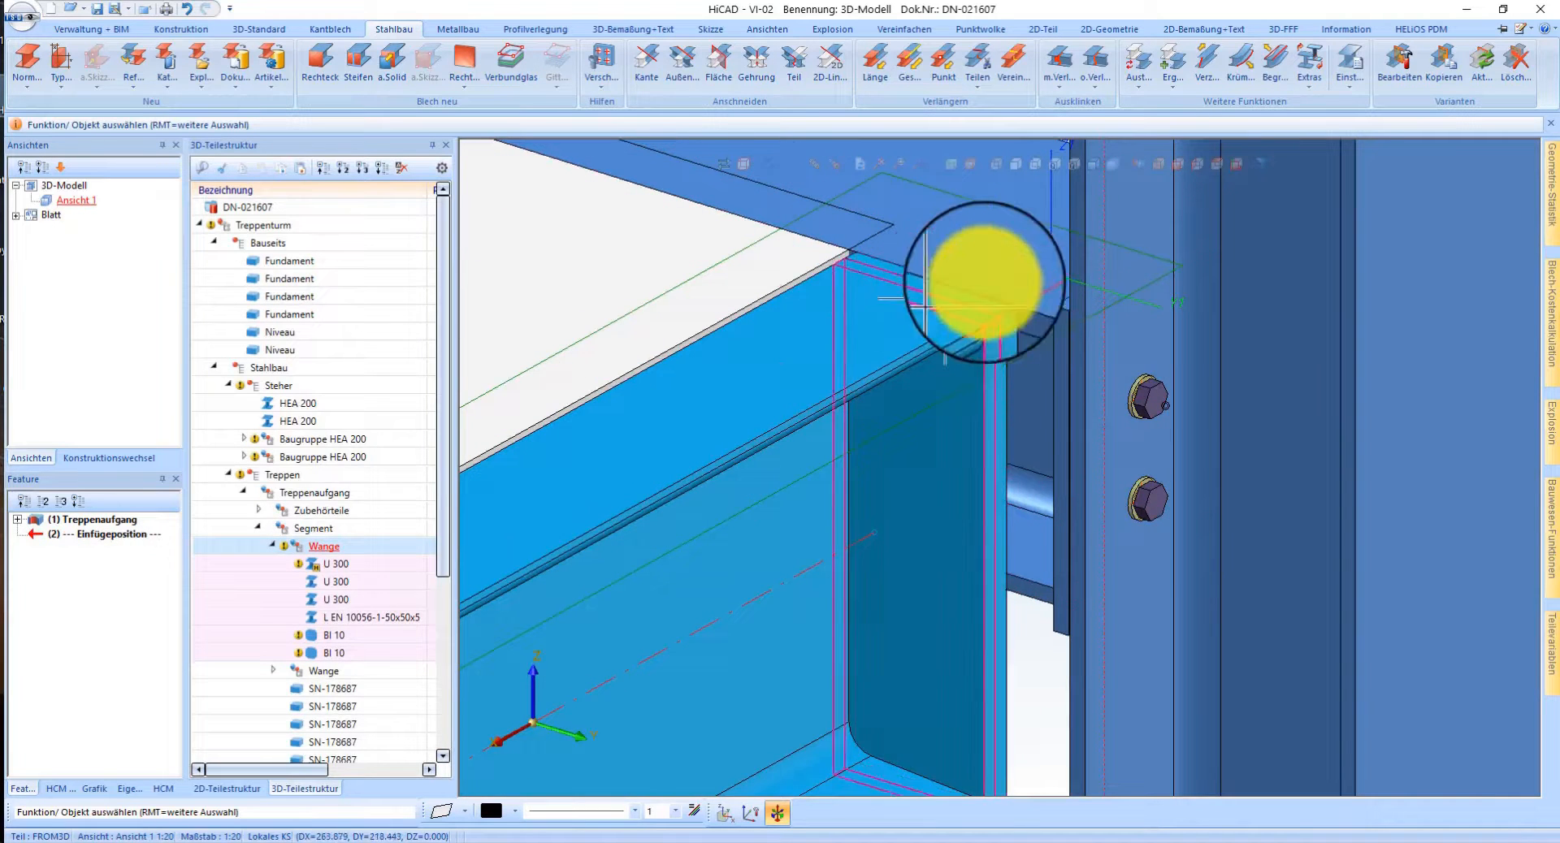
left_click(1021, 306)
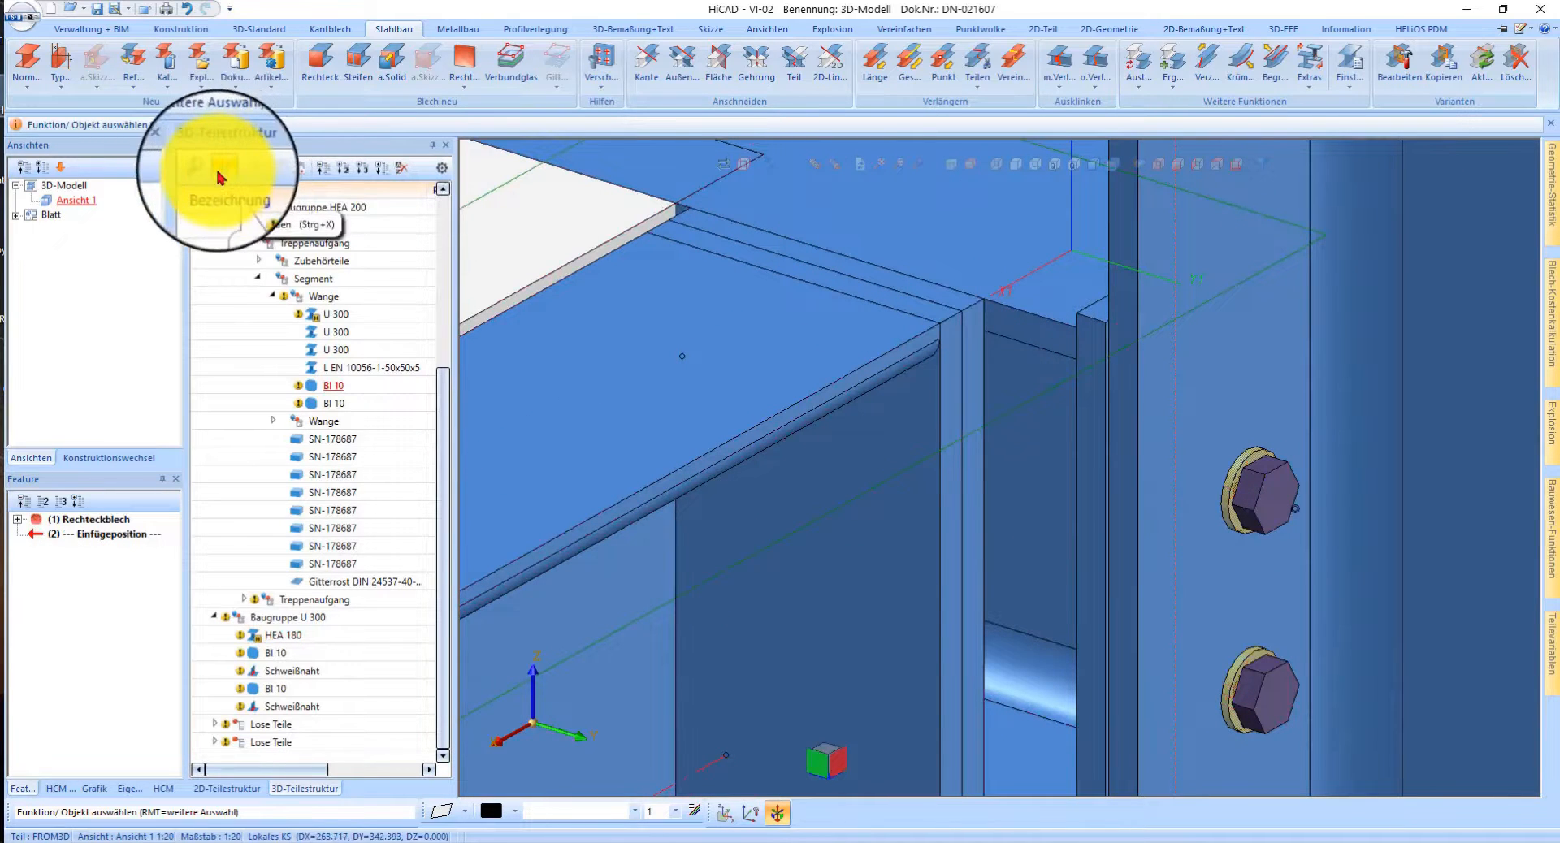
left_click(1042, 324)
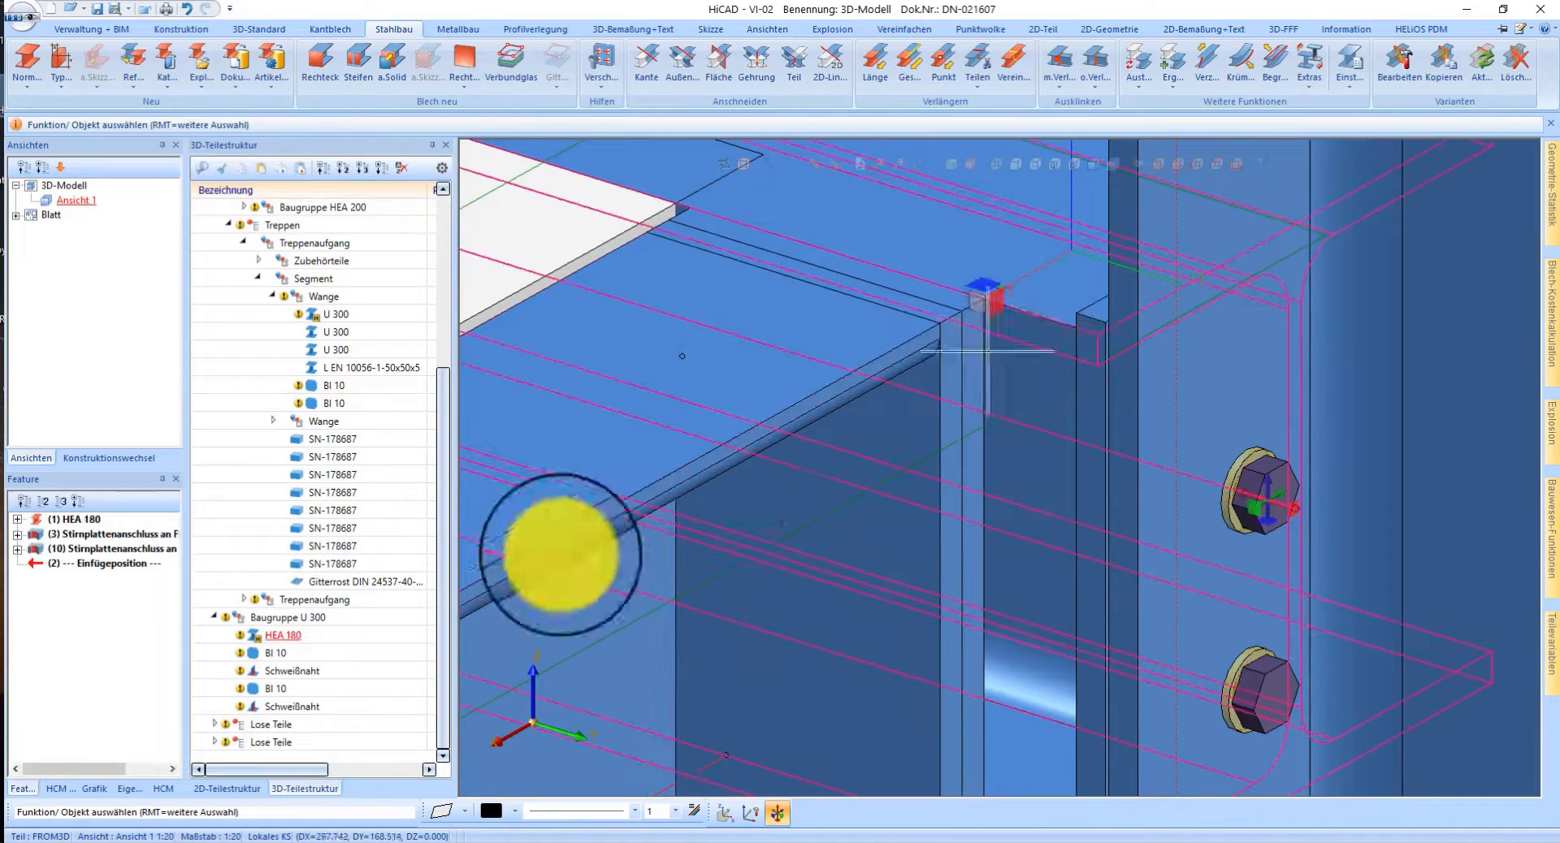
left_click(301, 620)
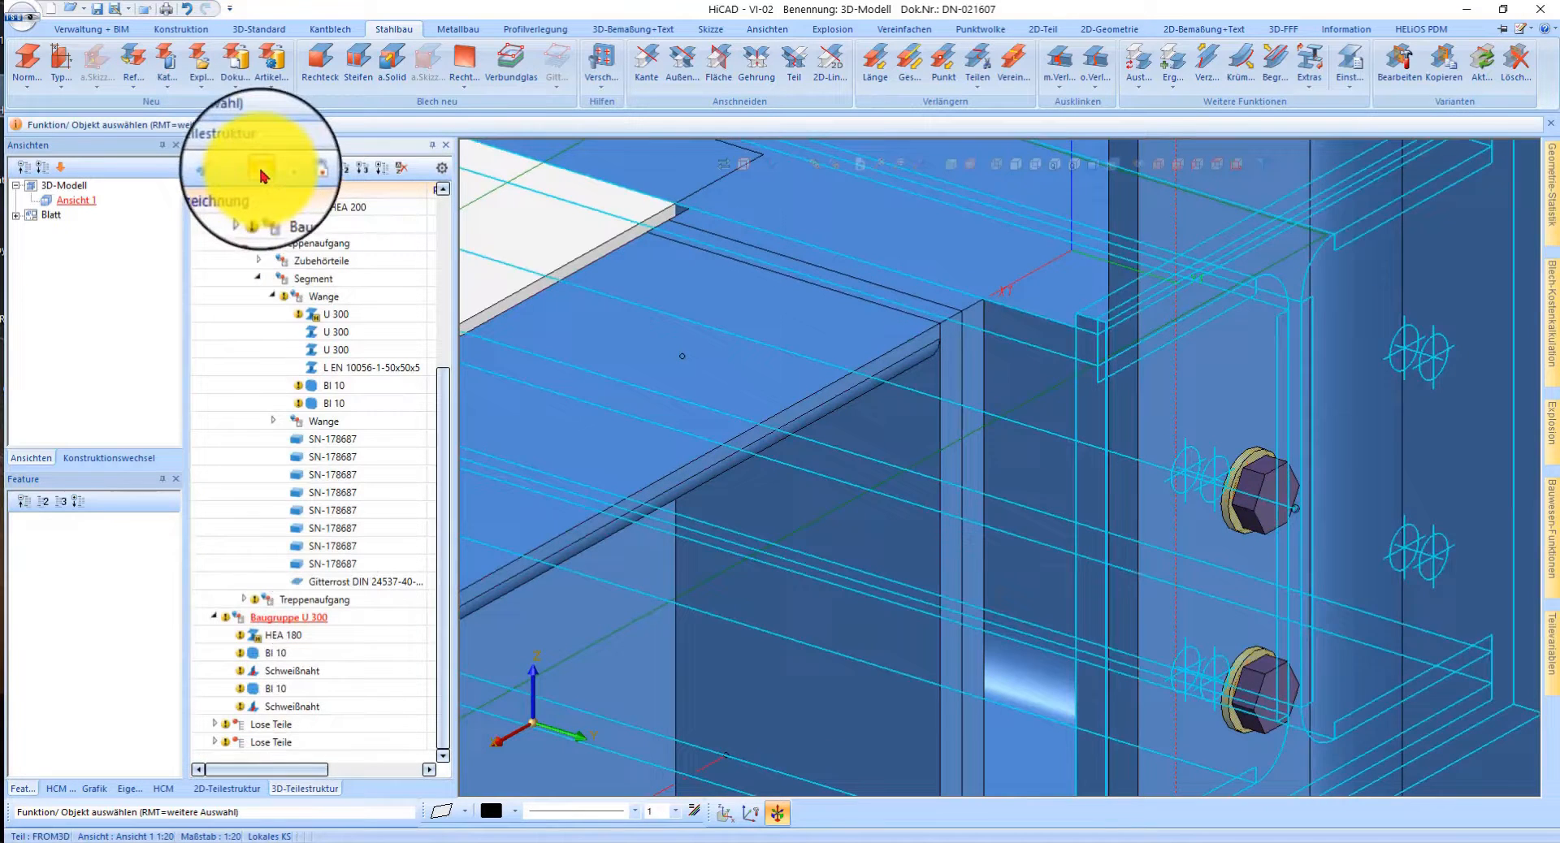
left_click(261, 170)
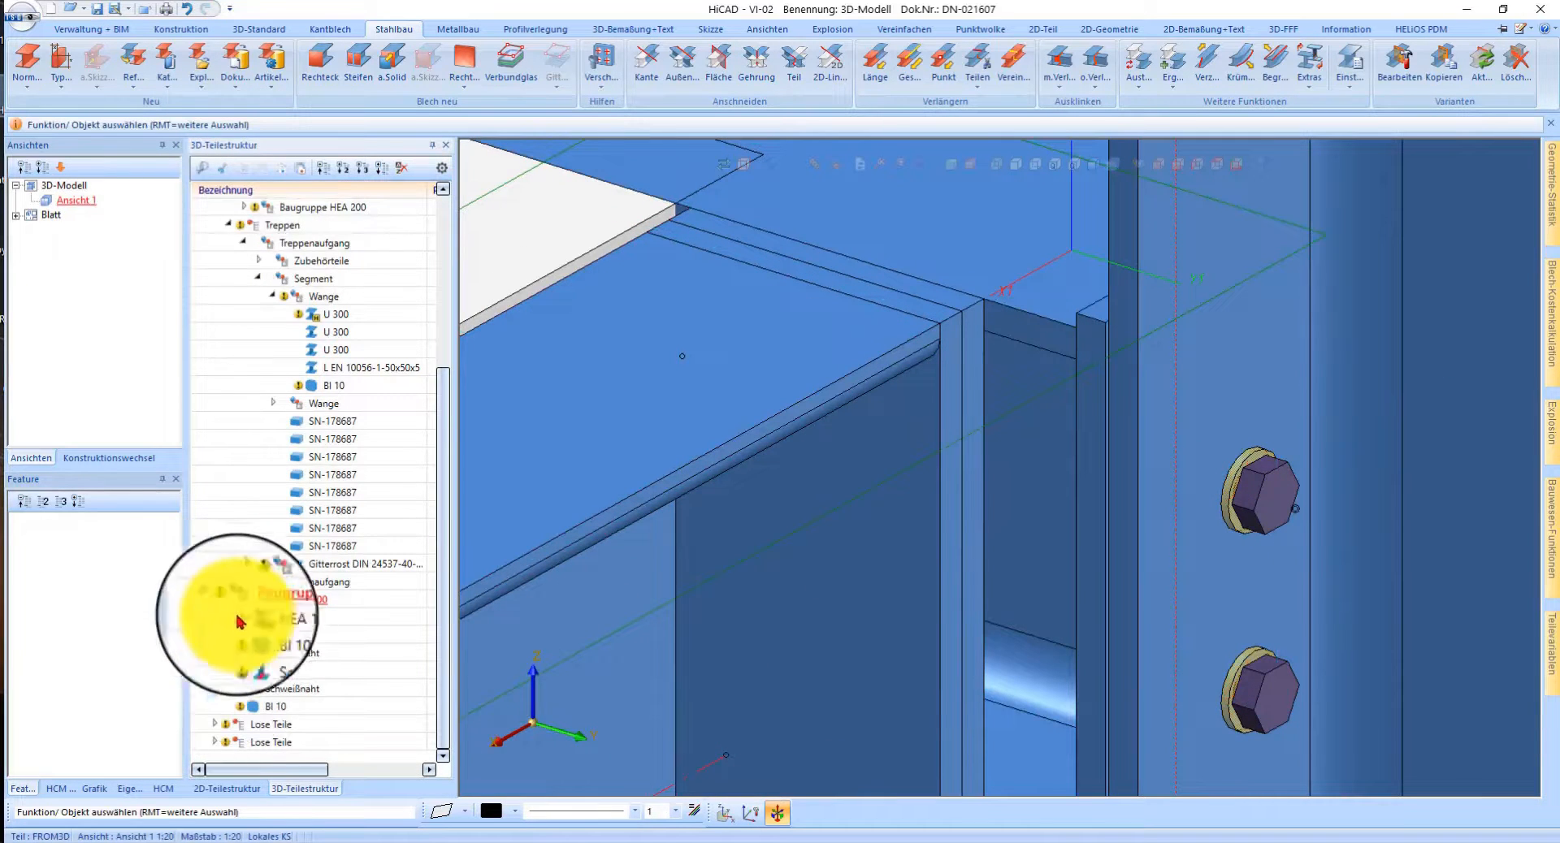
- Move Baugruppe U 300 and both Lose Teile groups into the Steher group, and activate Baugruppe U 300 in the model
scroll(238, 622, "up", 2)
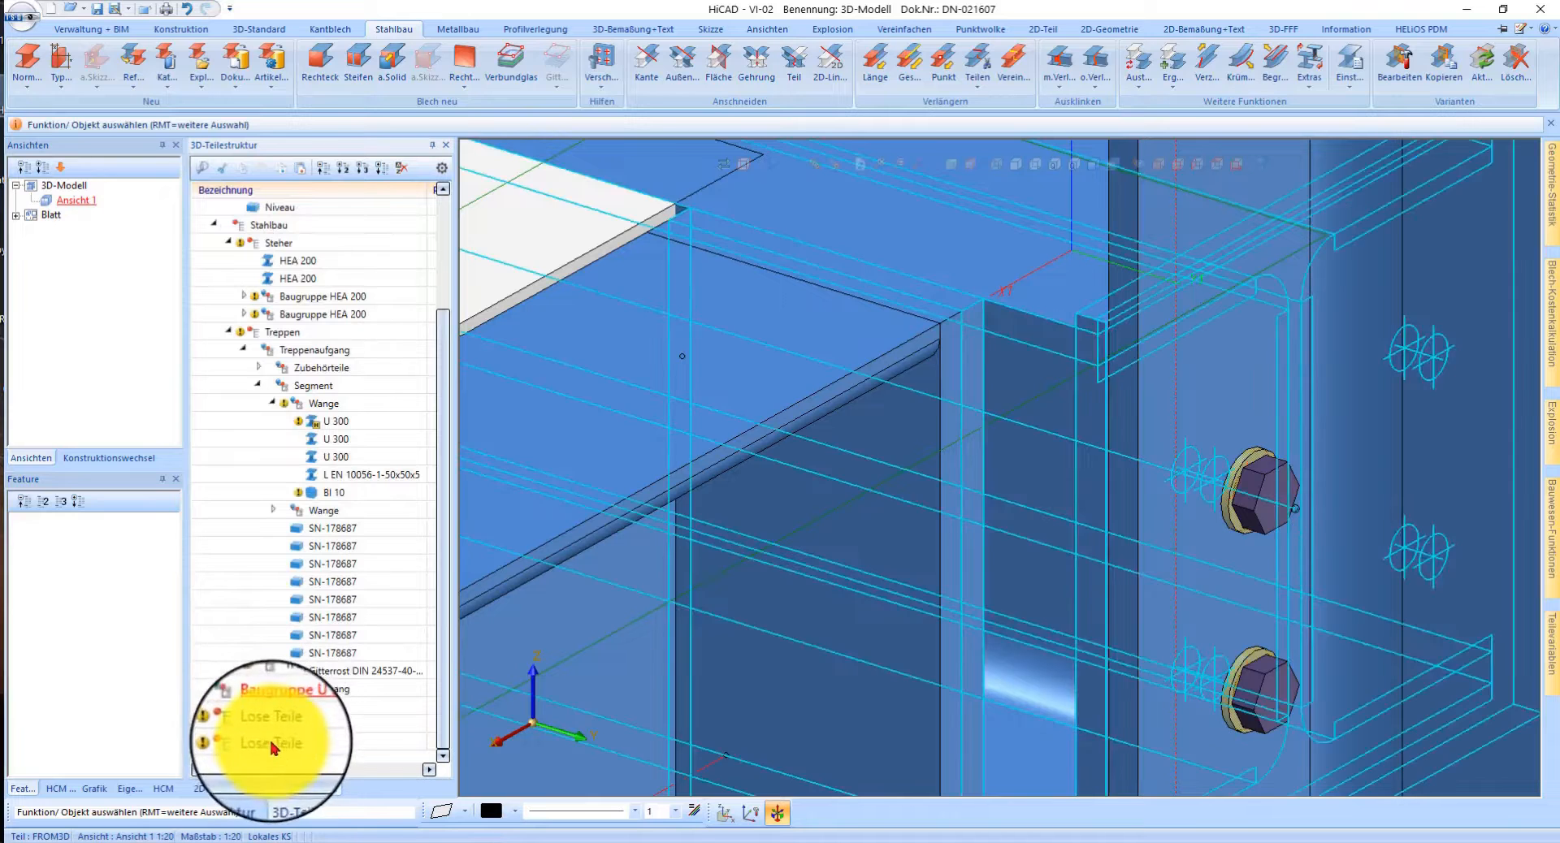
left_click_drag(281, 719, 280, 248)
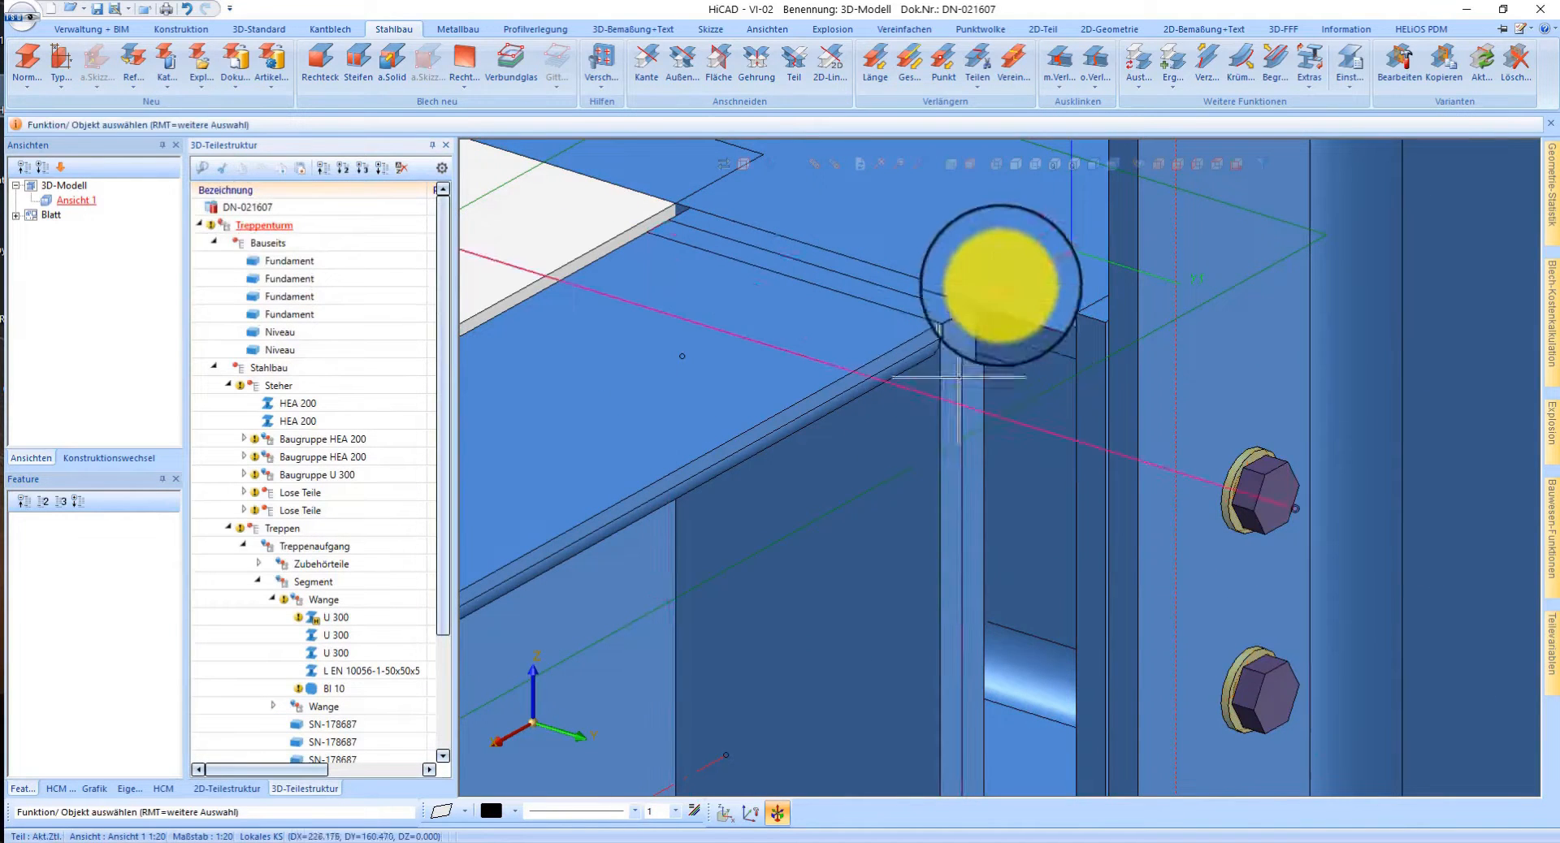
right_click(909, 237)
left_click(851, 219)
scroll(871, 220, "down", 3)
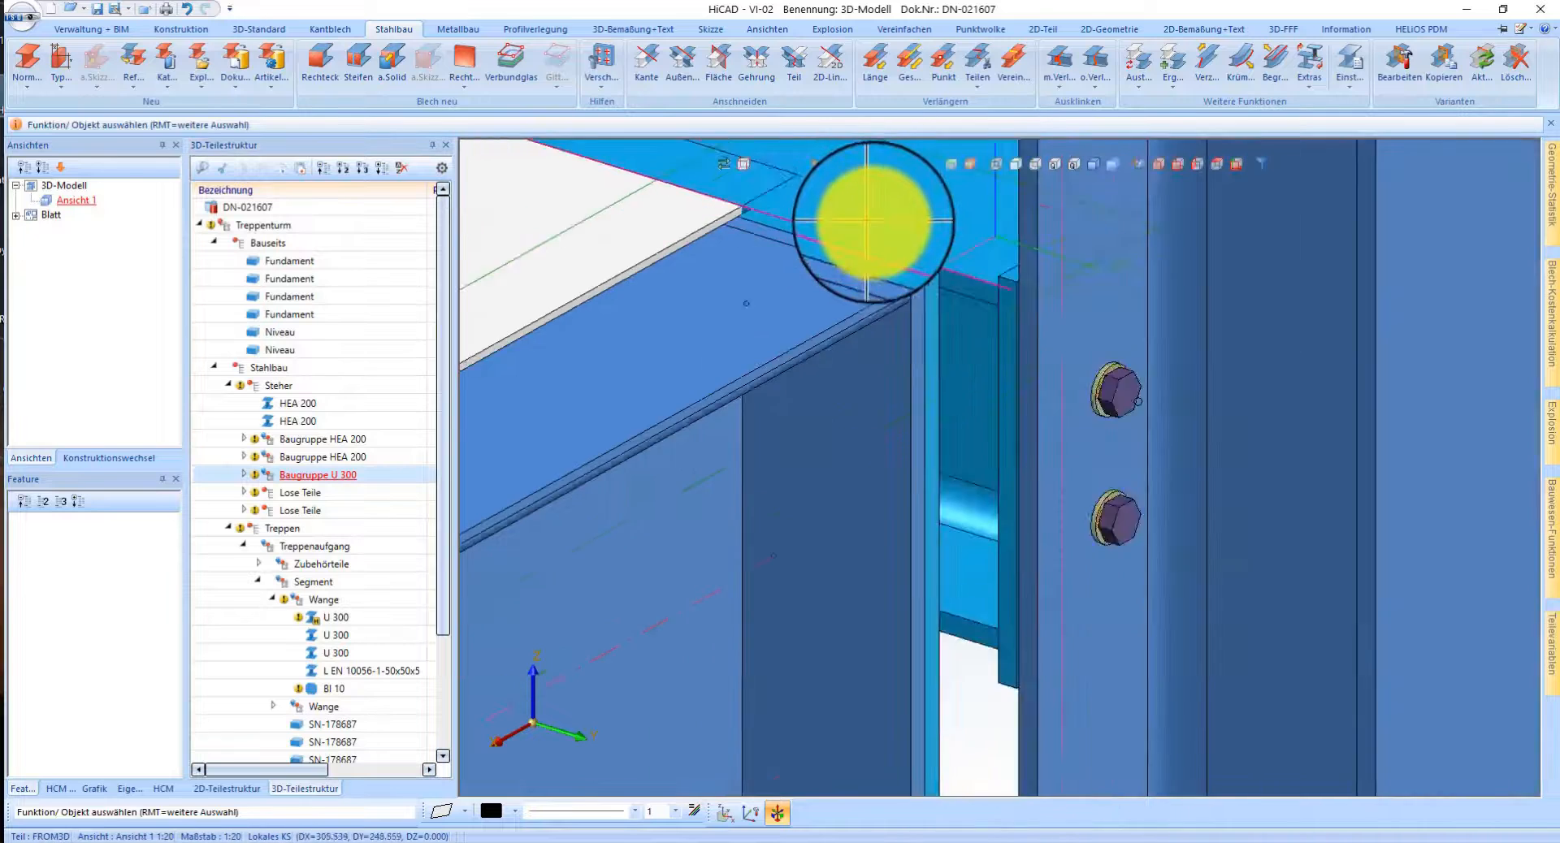
mouse_move(876, 230)
middle_mouse_down()
mouse_move(853, 174)
mouse_move(850, 212)
mouse_move(885, 234)
mouse_move(874, 249)
middle_mouse_up()
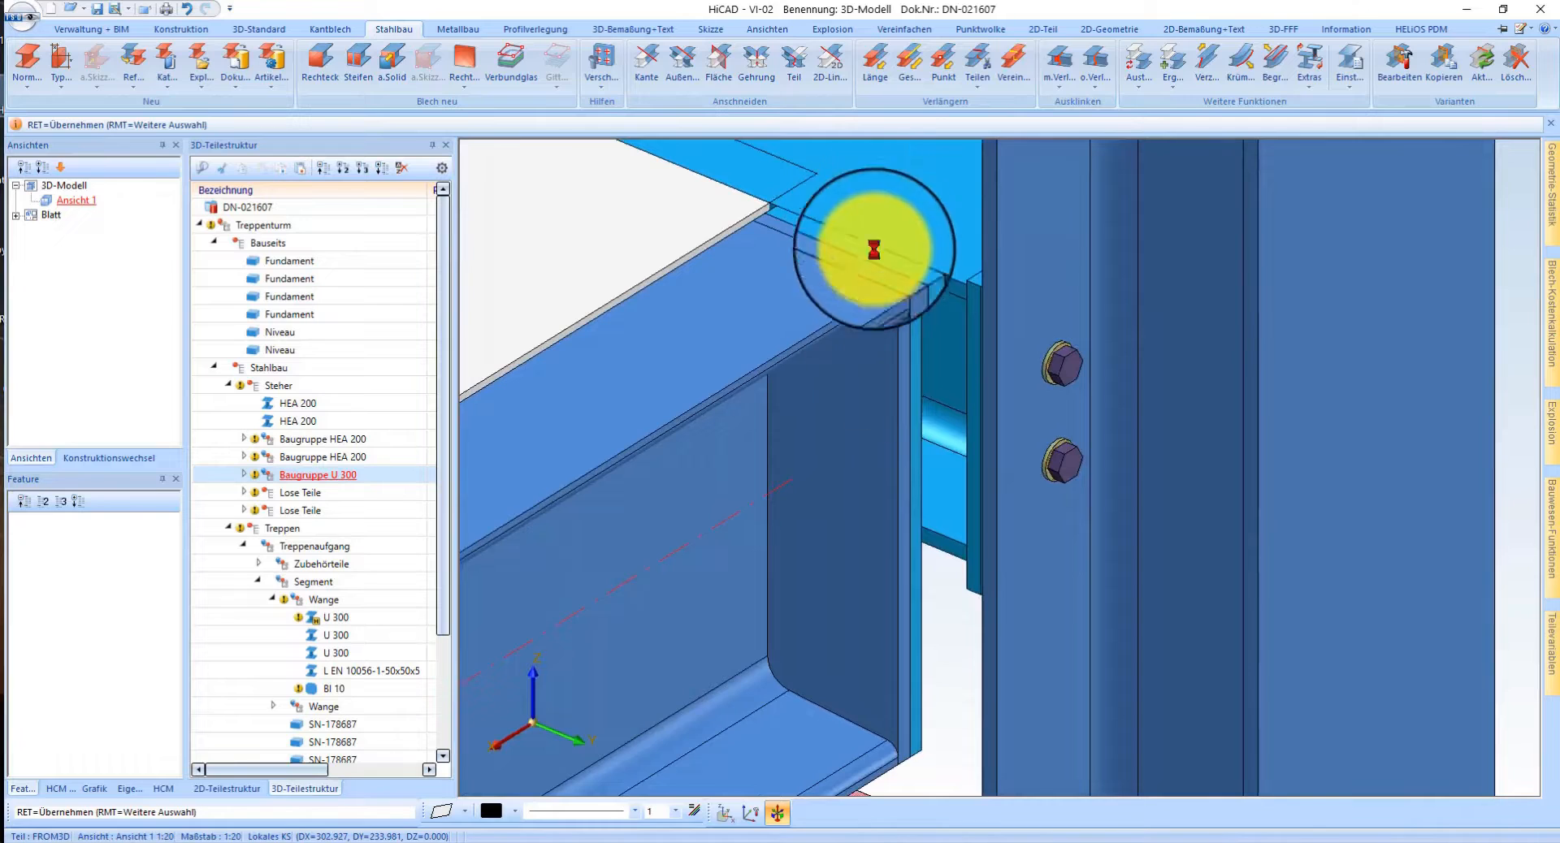
- Remove the processing plane at the beam connection beside the column
scroll(941, 473, "down", 4)
scroll(928, 479, "up", 2)
middle_click_drag(931, 488, 926, 459)
scroll(940, 455, "down", 2)
scroll(940, 474, "up", 1)
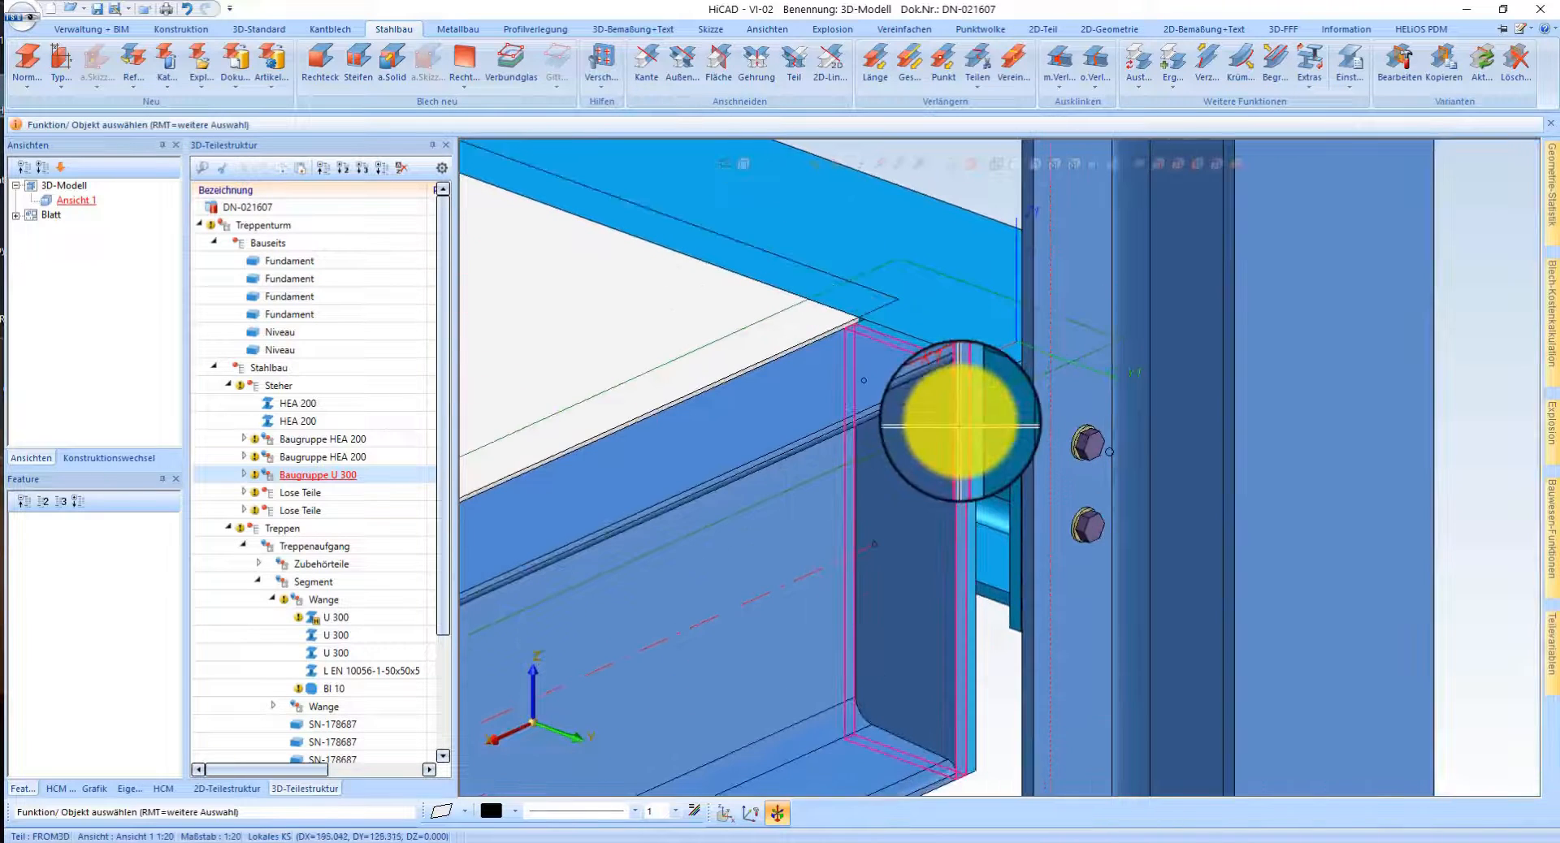
right_click(995, 398)
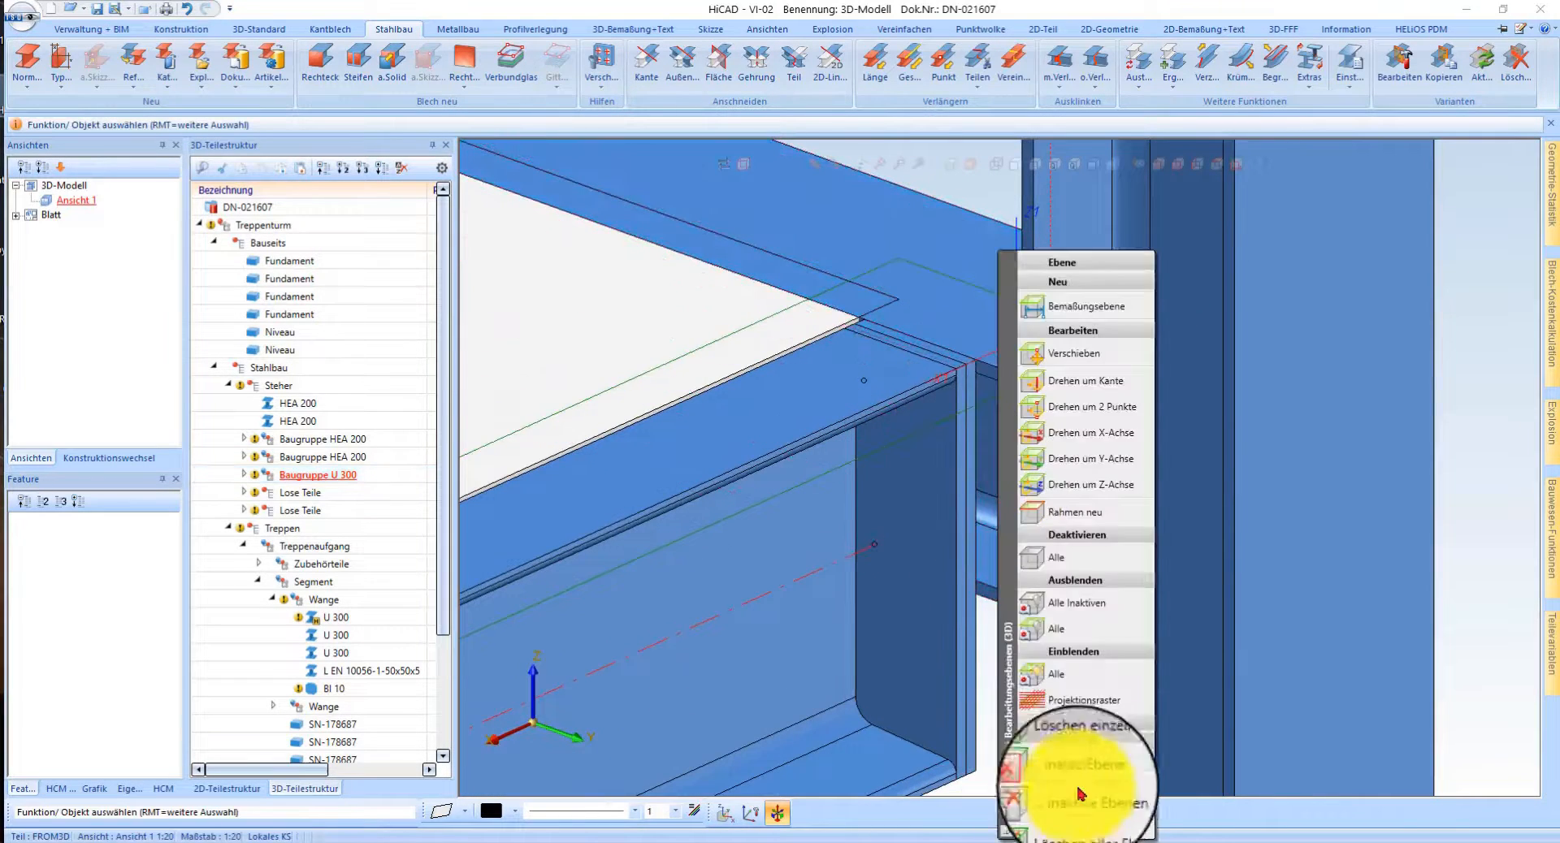
left_click(1083, 756)
scroll(940, 390, "down", 3)
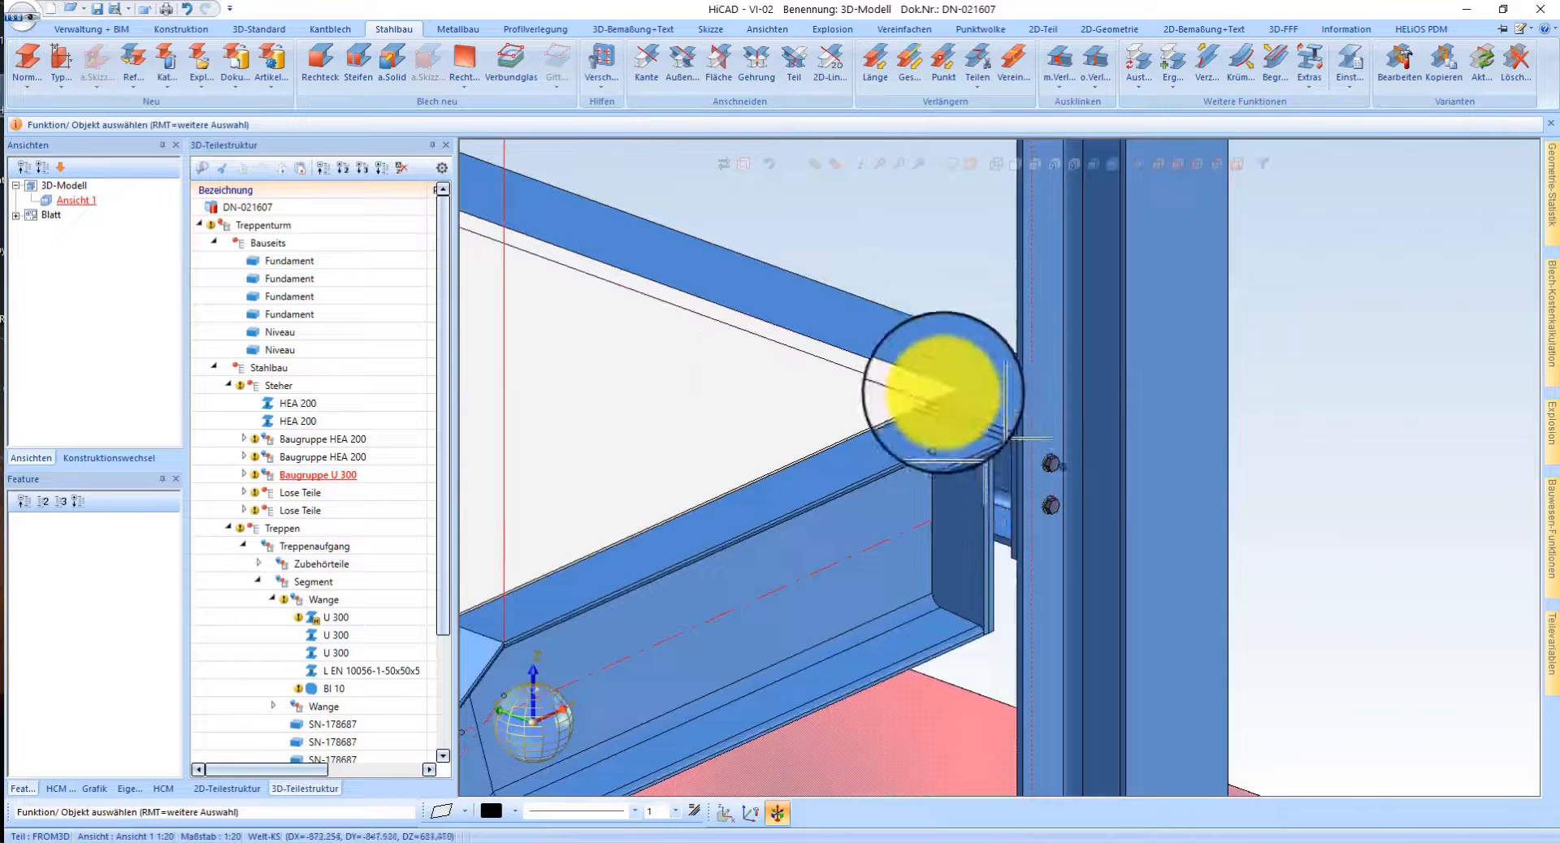
- Use the sheet extension command to adjust the Gitterrost edge along the HEA 180 beam to the corner point at the stringer's end plate
scroll(899, 434, "up", 4)
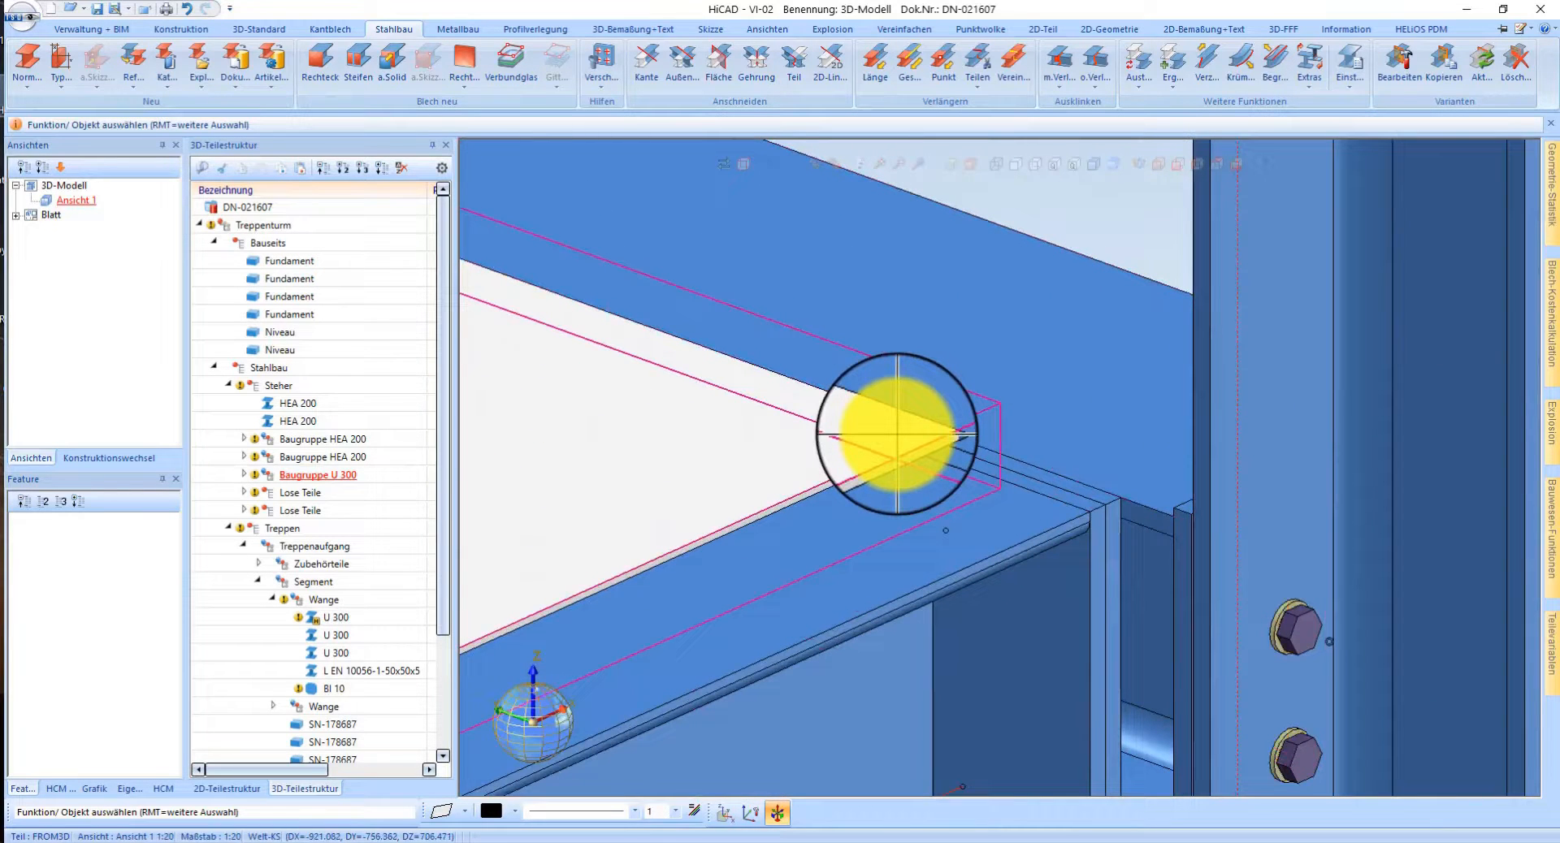
right_click(897, 435)
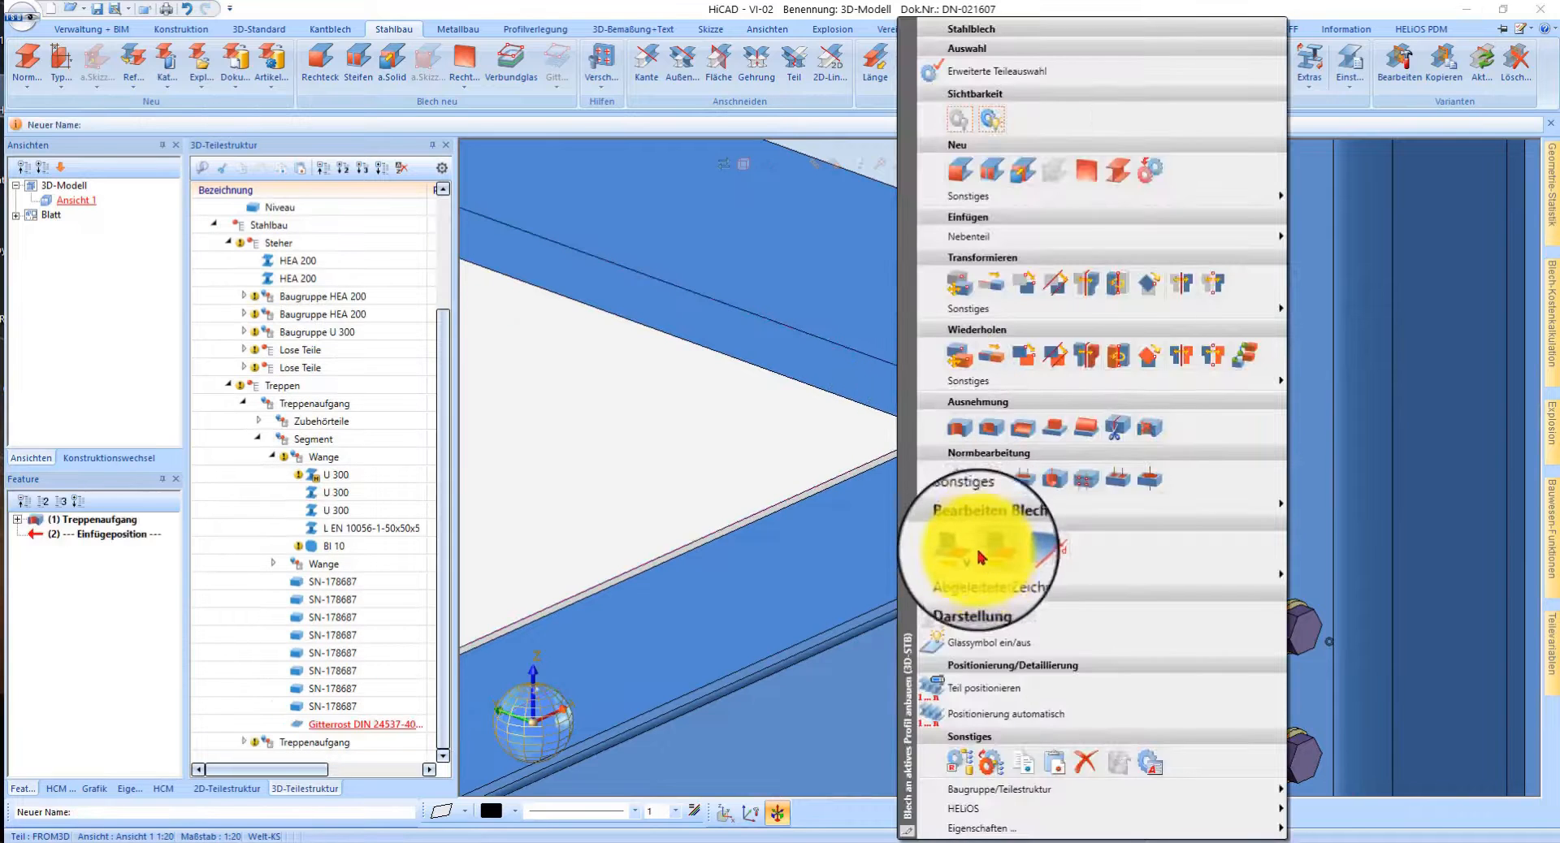
left_click(961, 556)
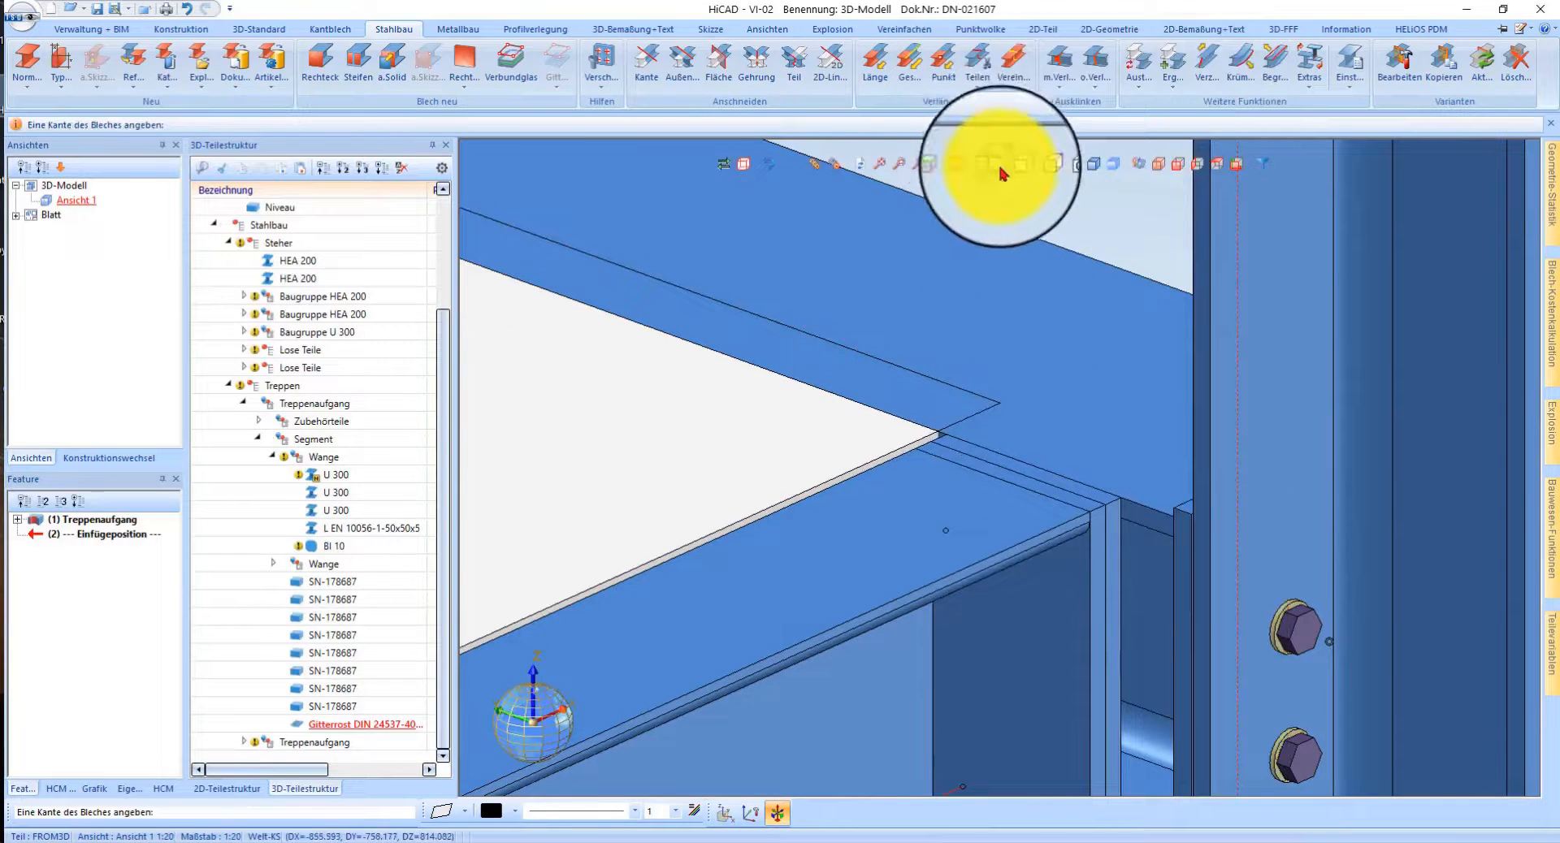
left_click(948, 378)
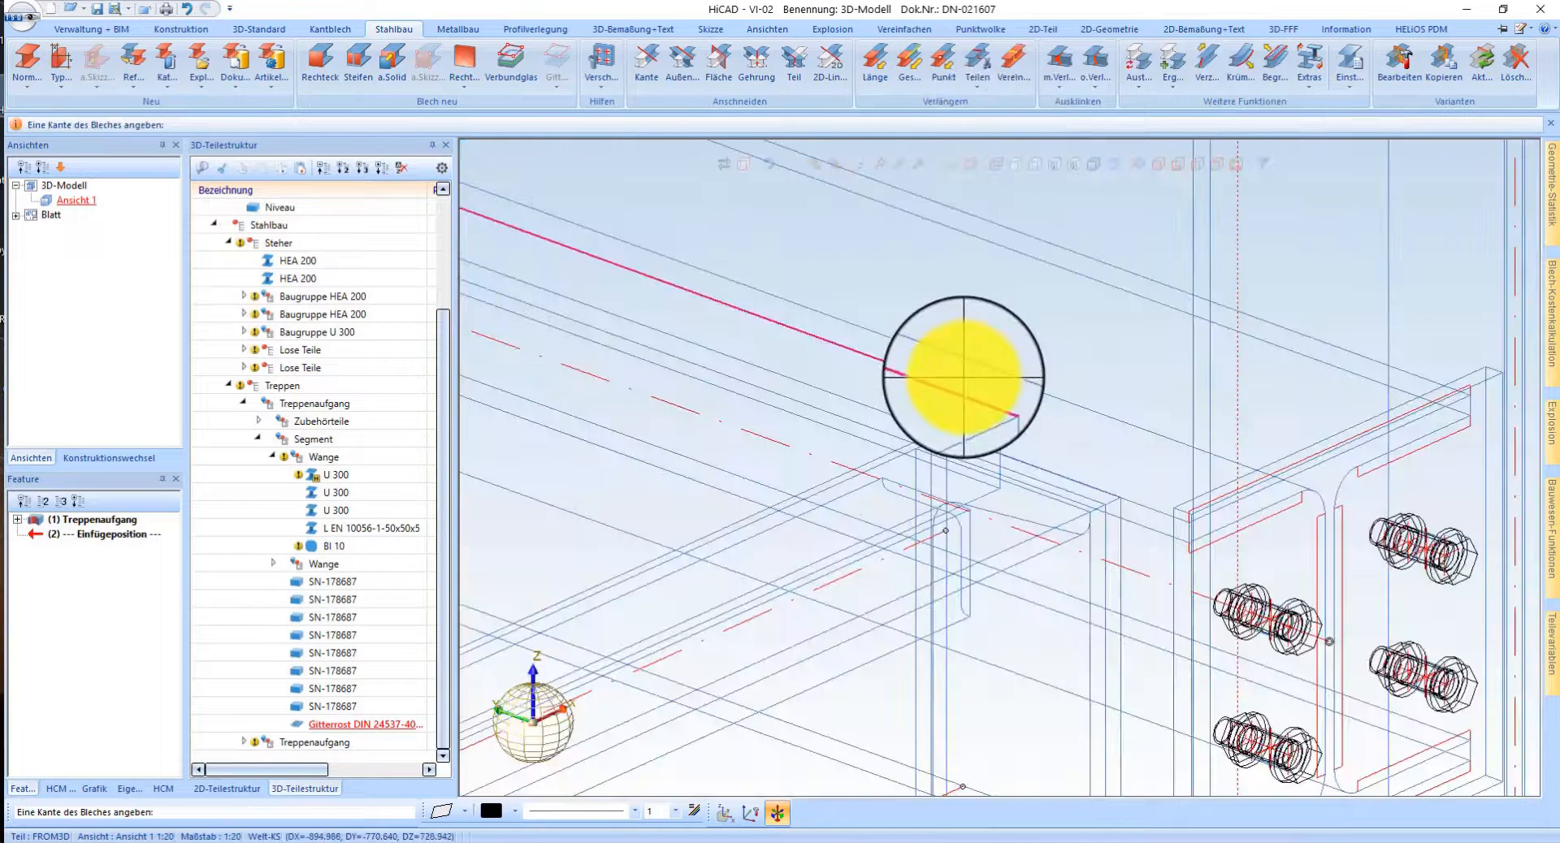
left_click(1050, 469)
left_click(1094, 517)
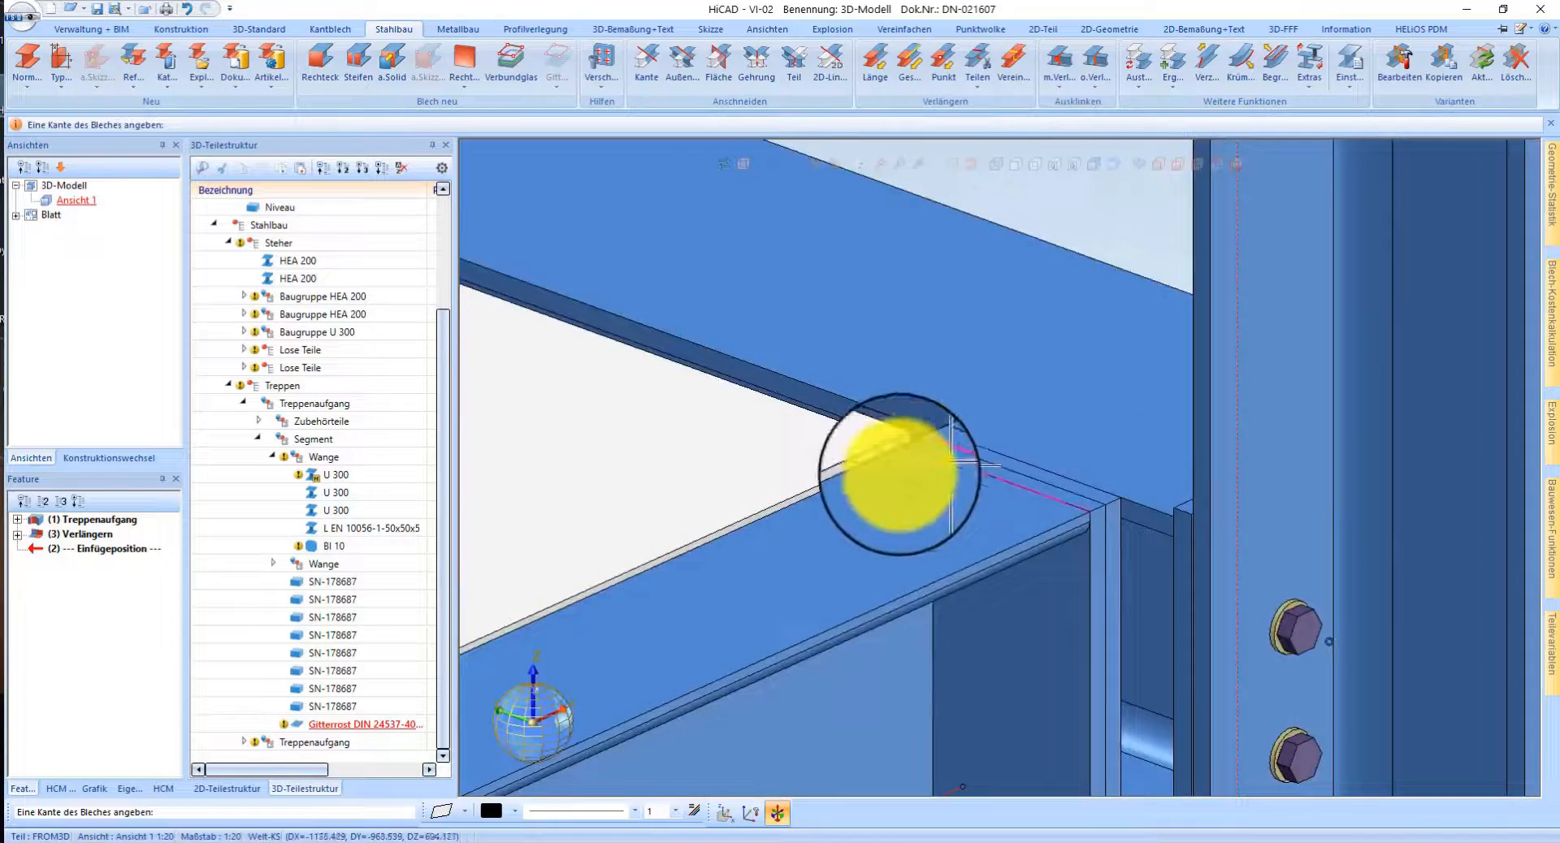
- Extend the Gitterrost once more at the corner between the HEA 180 beam and the stringer's end plate, up to the picked corner point
scroll(829, 463, "up", 5)
scroll(1048, 484, "up", 2)
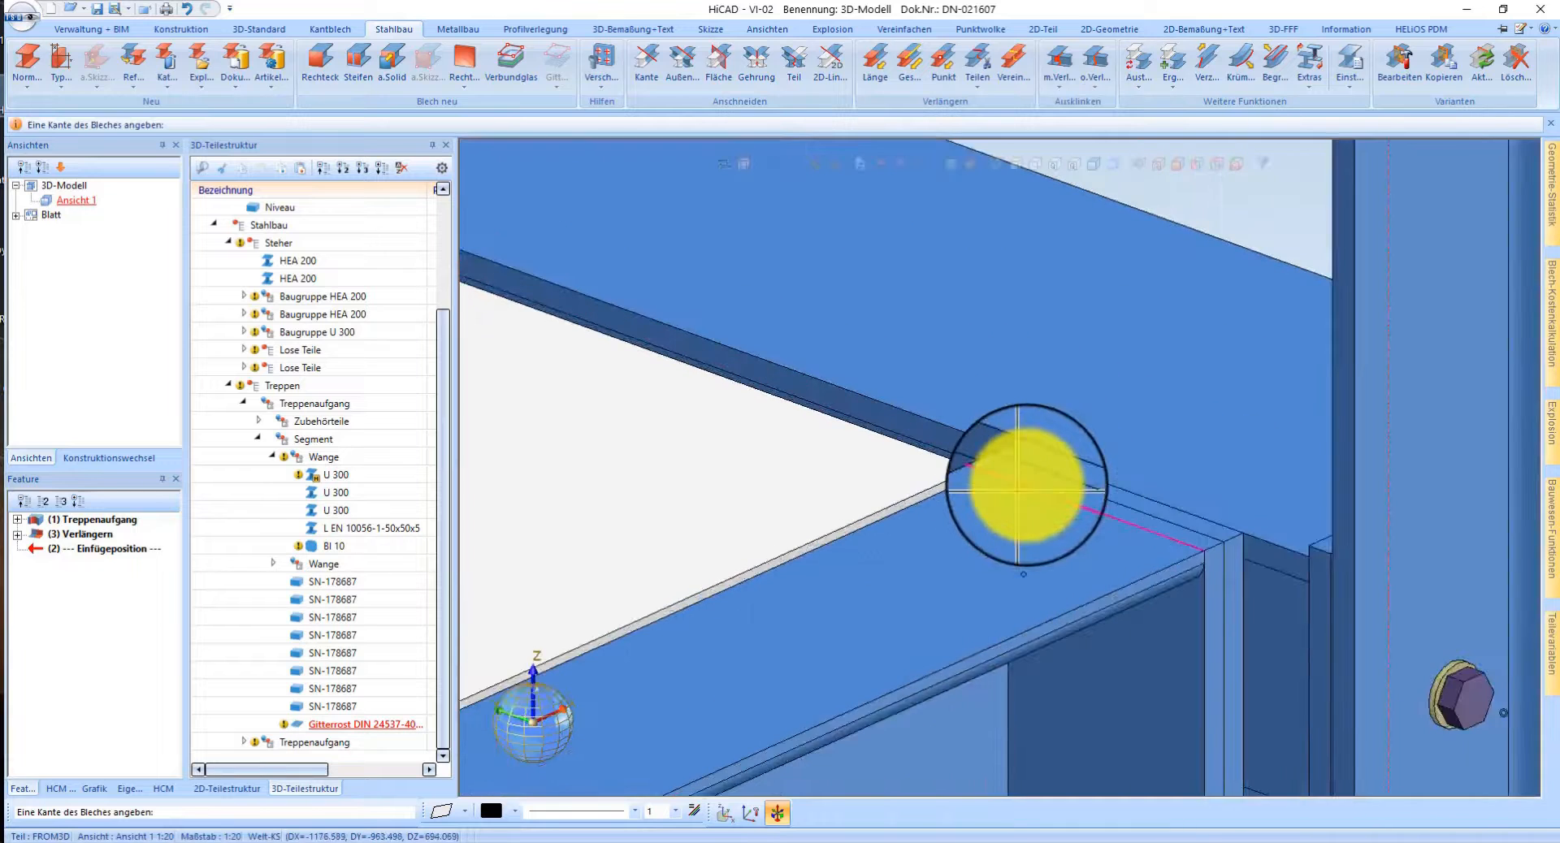
middle_click_drag(1027, 486, 1041, 457)
scroll(1037, 457, "up", 2)
left_click(829, 65)
left_click(821, 477)
right_click(846, 461)
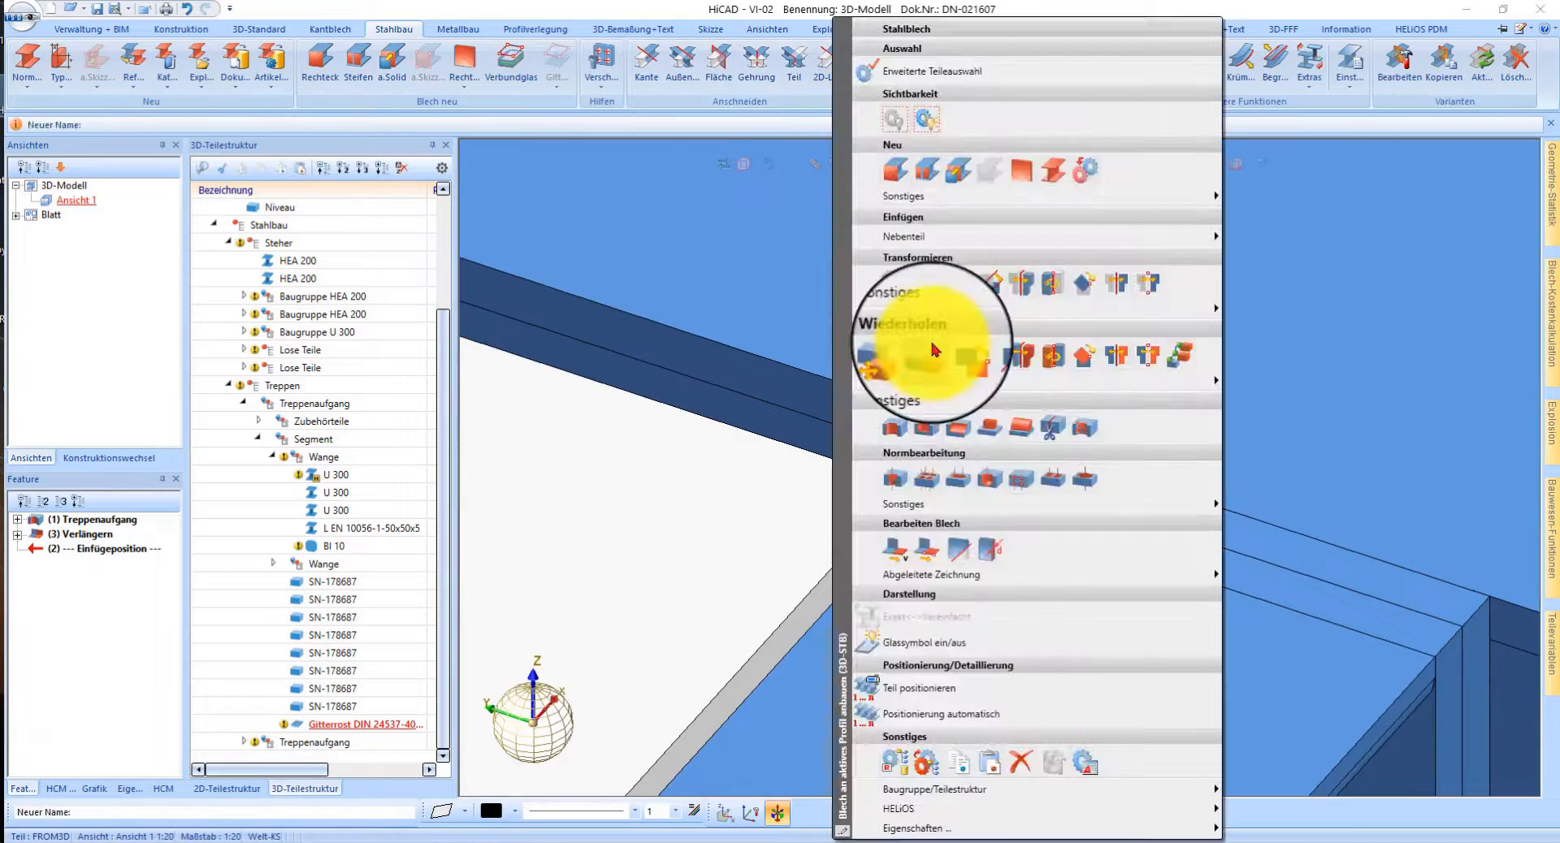
left_click(911, 562)
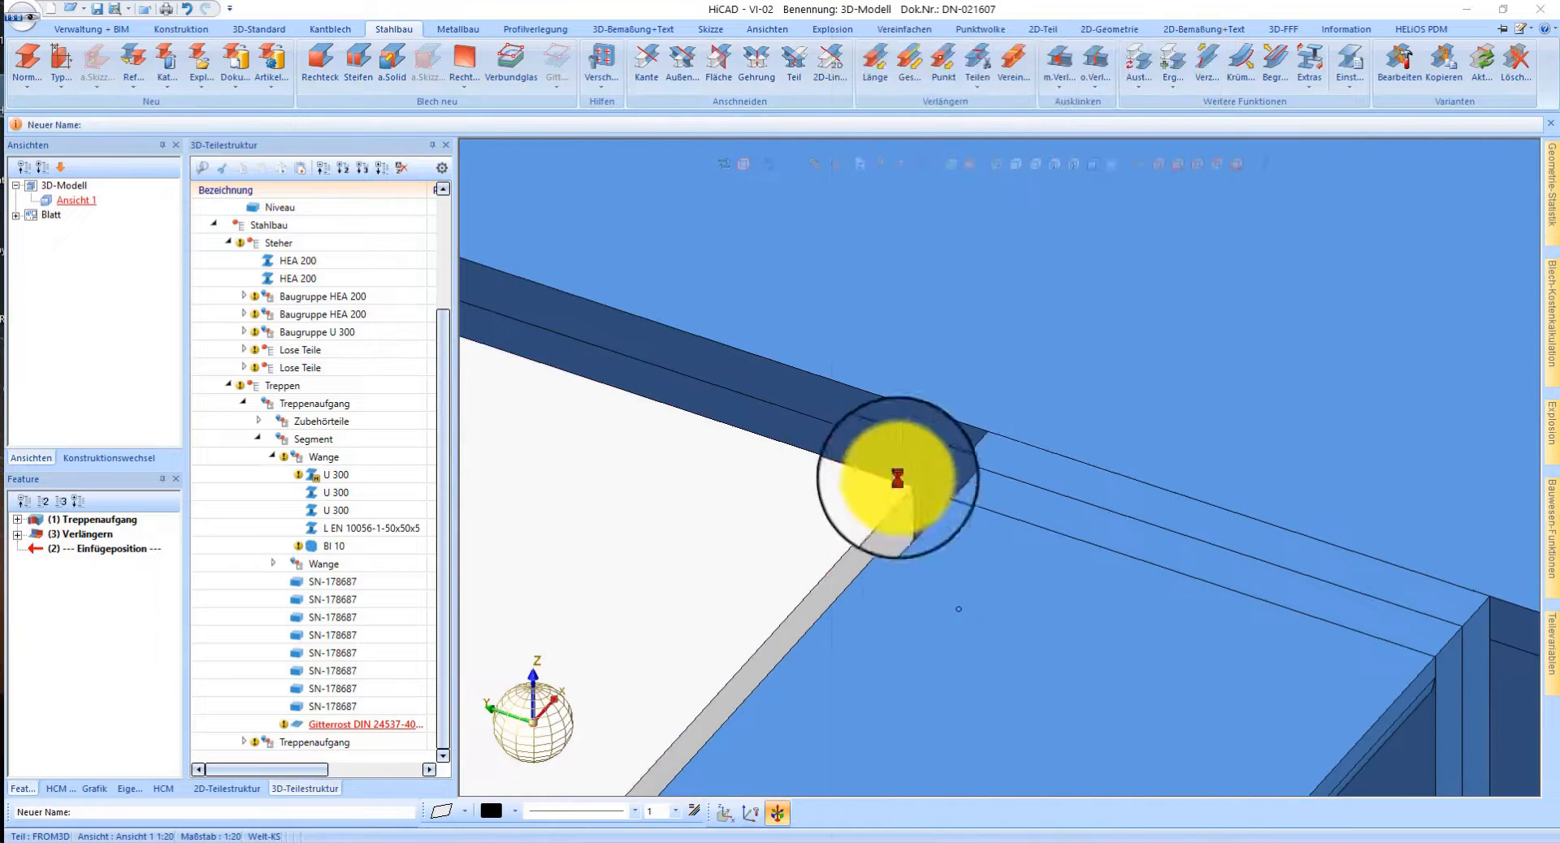
left_click(965, 465)
scroll(934, 470, "down", 3)
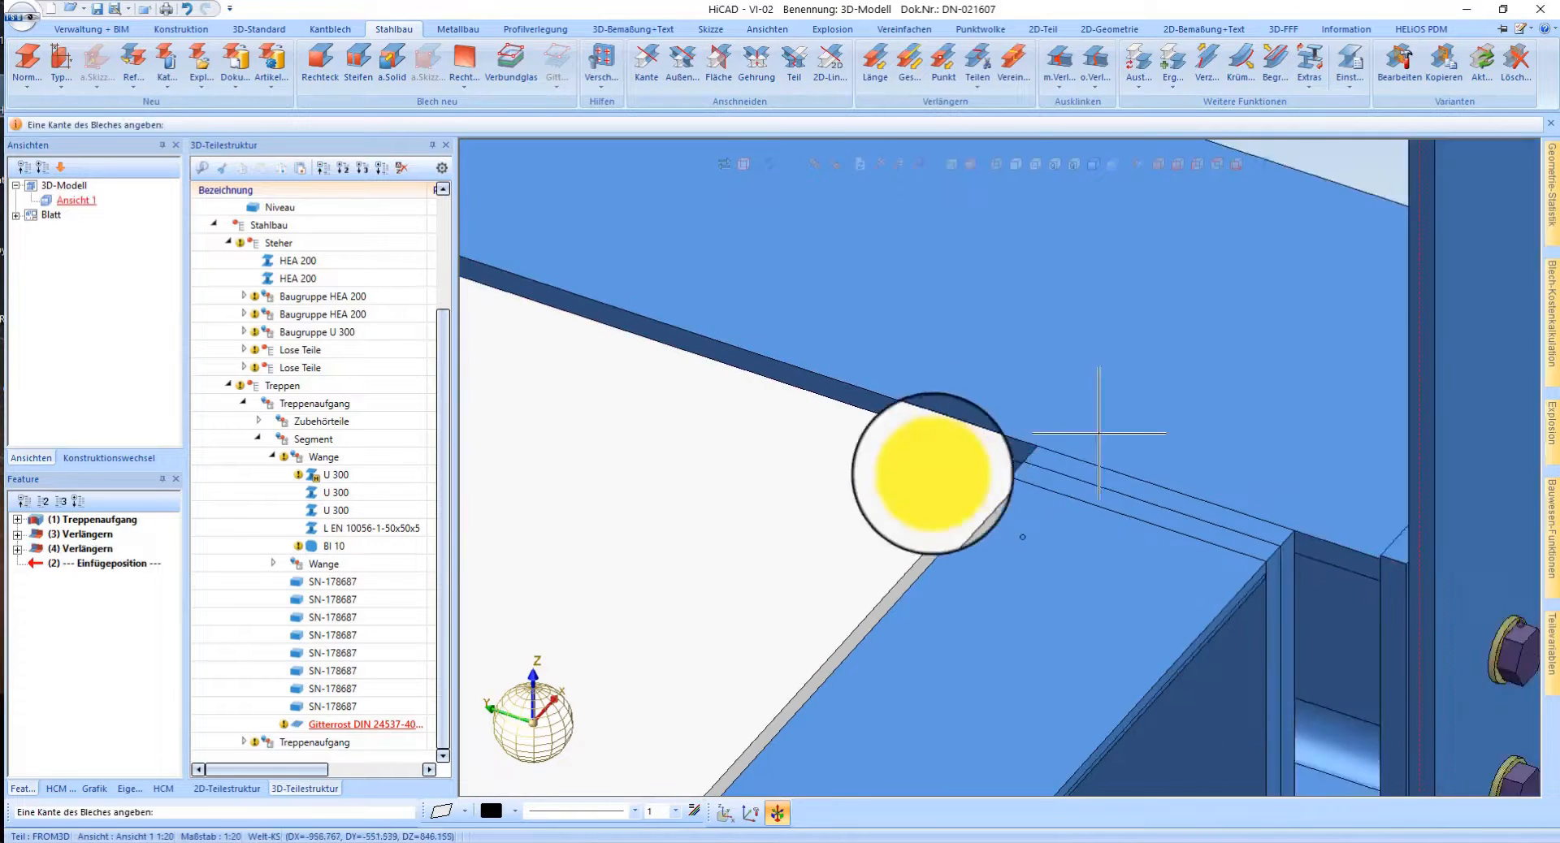
middle_click(1083, 484)
scroll(1052, 448, "down", 1)
scroll(1097, 465, "down", 3)
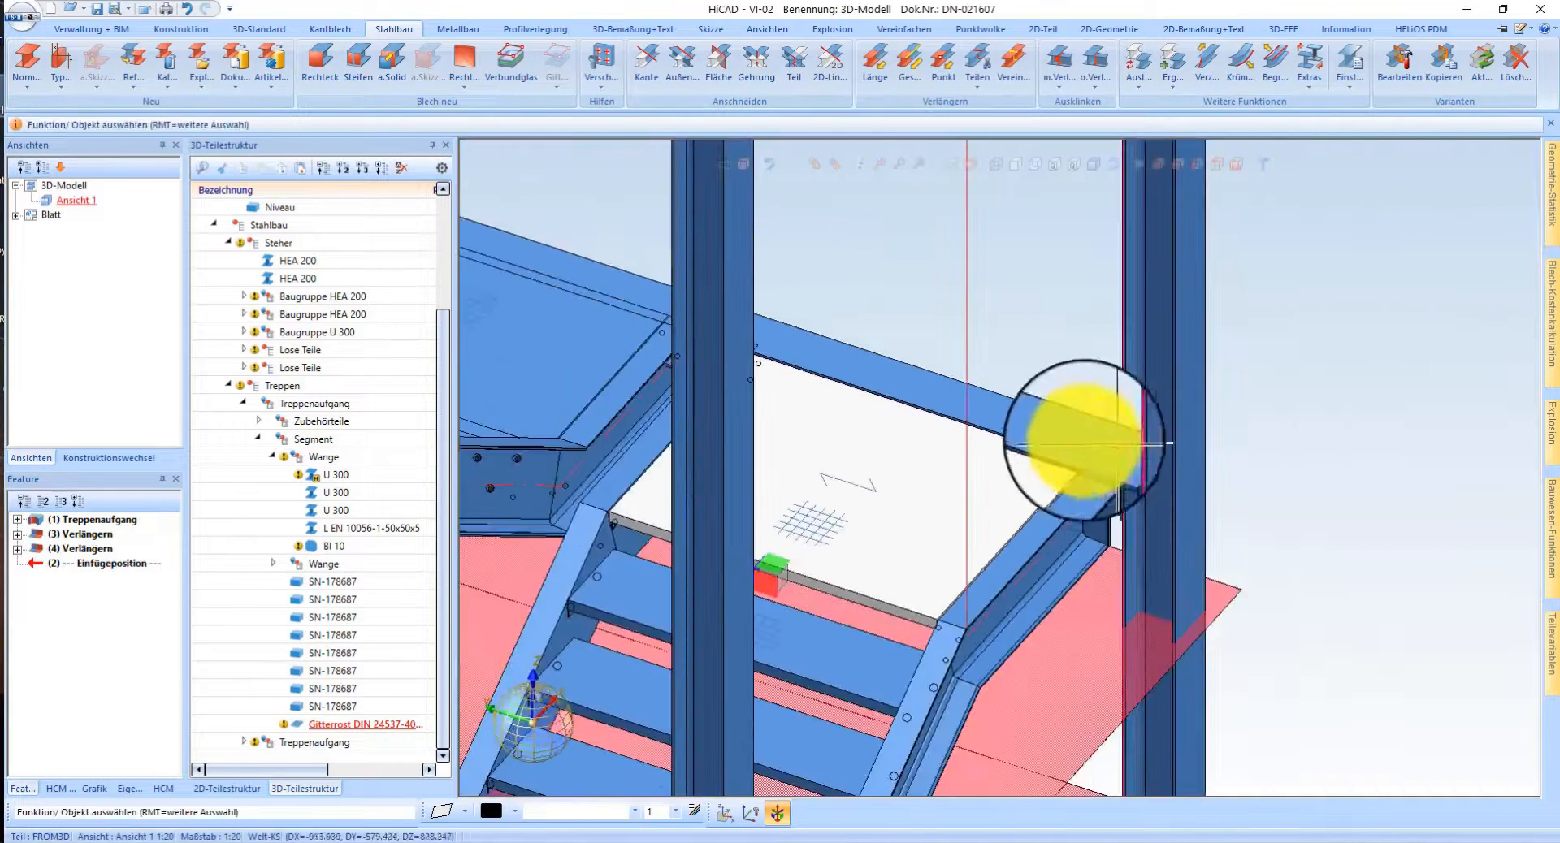
- Trim the three U 300 profiles that meet the HEA 180 beam at the landing to the 3D edge of the beam's flange
middle_click_drag(906, 394, 943, 381)
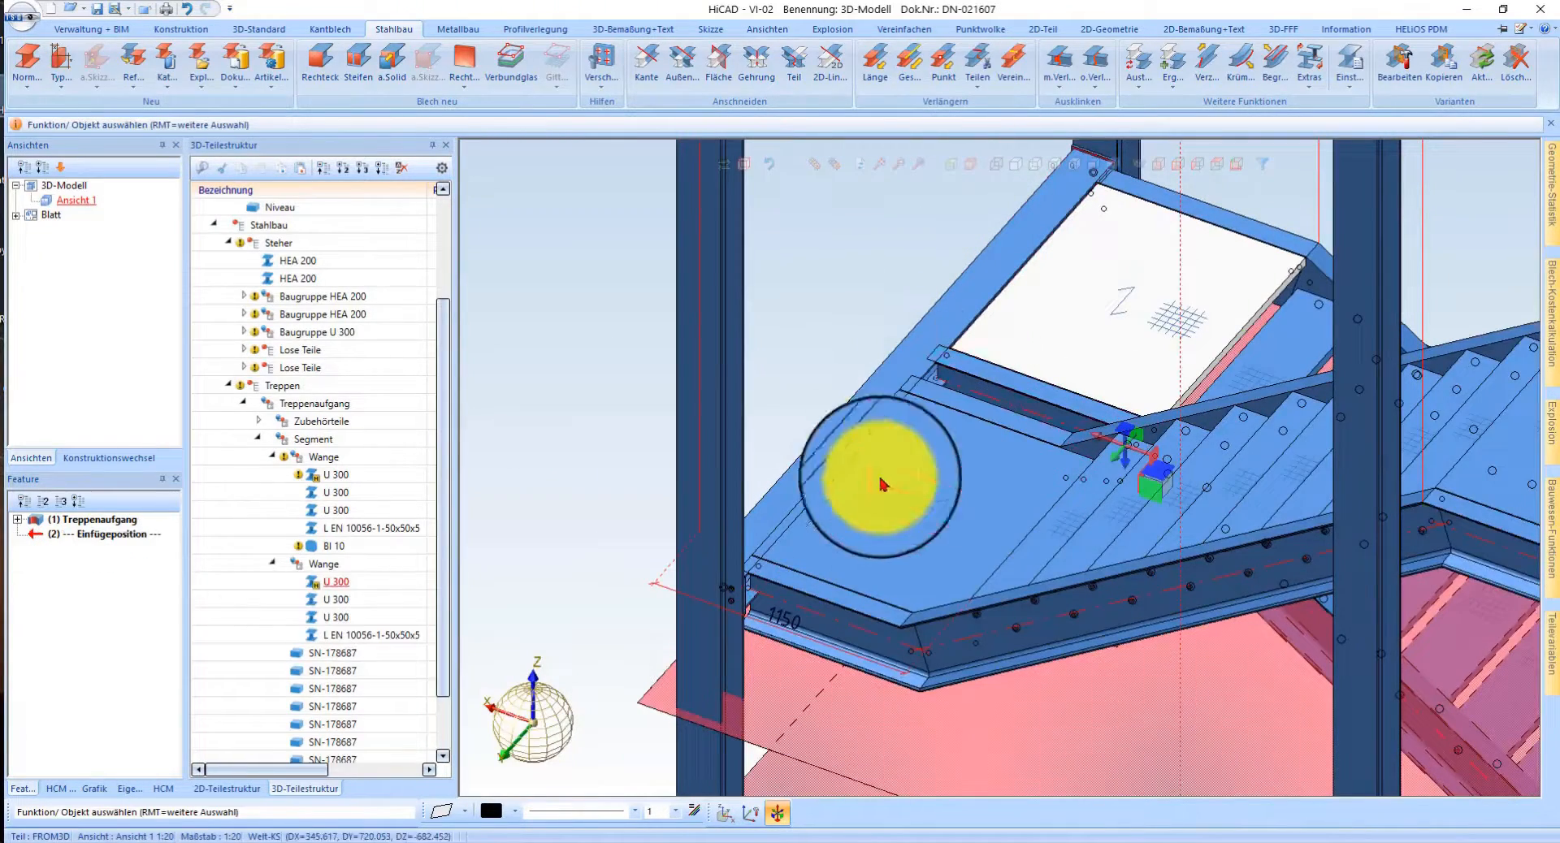
left_click(776, 587)
left_click(987, 330)
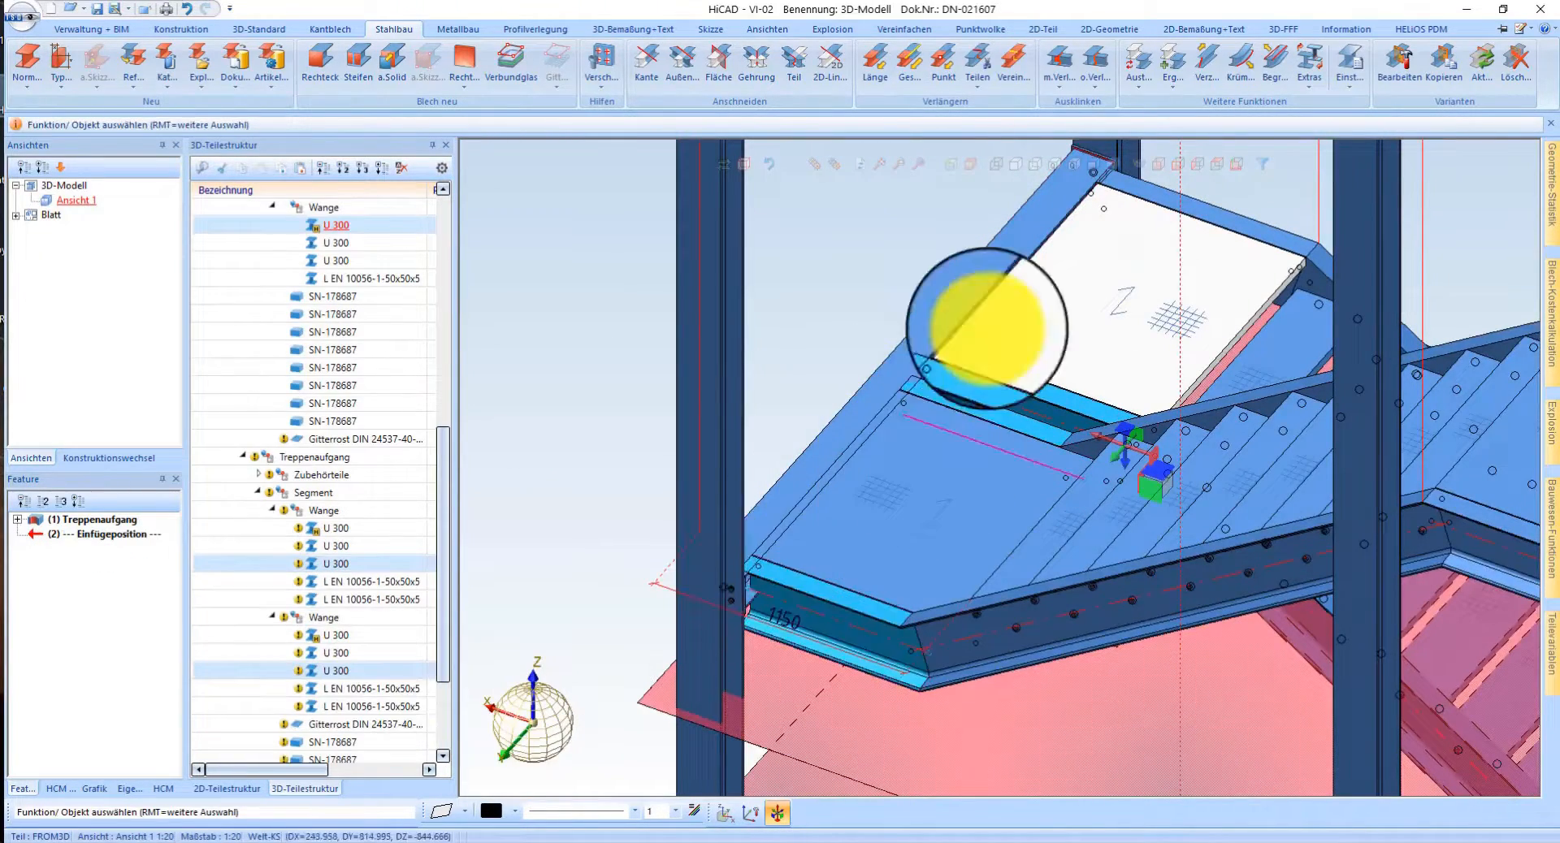
right_click(945, 362)
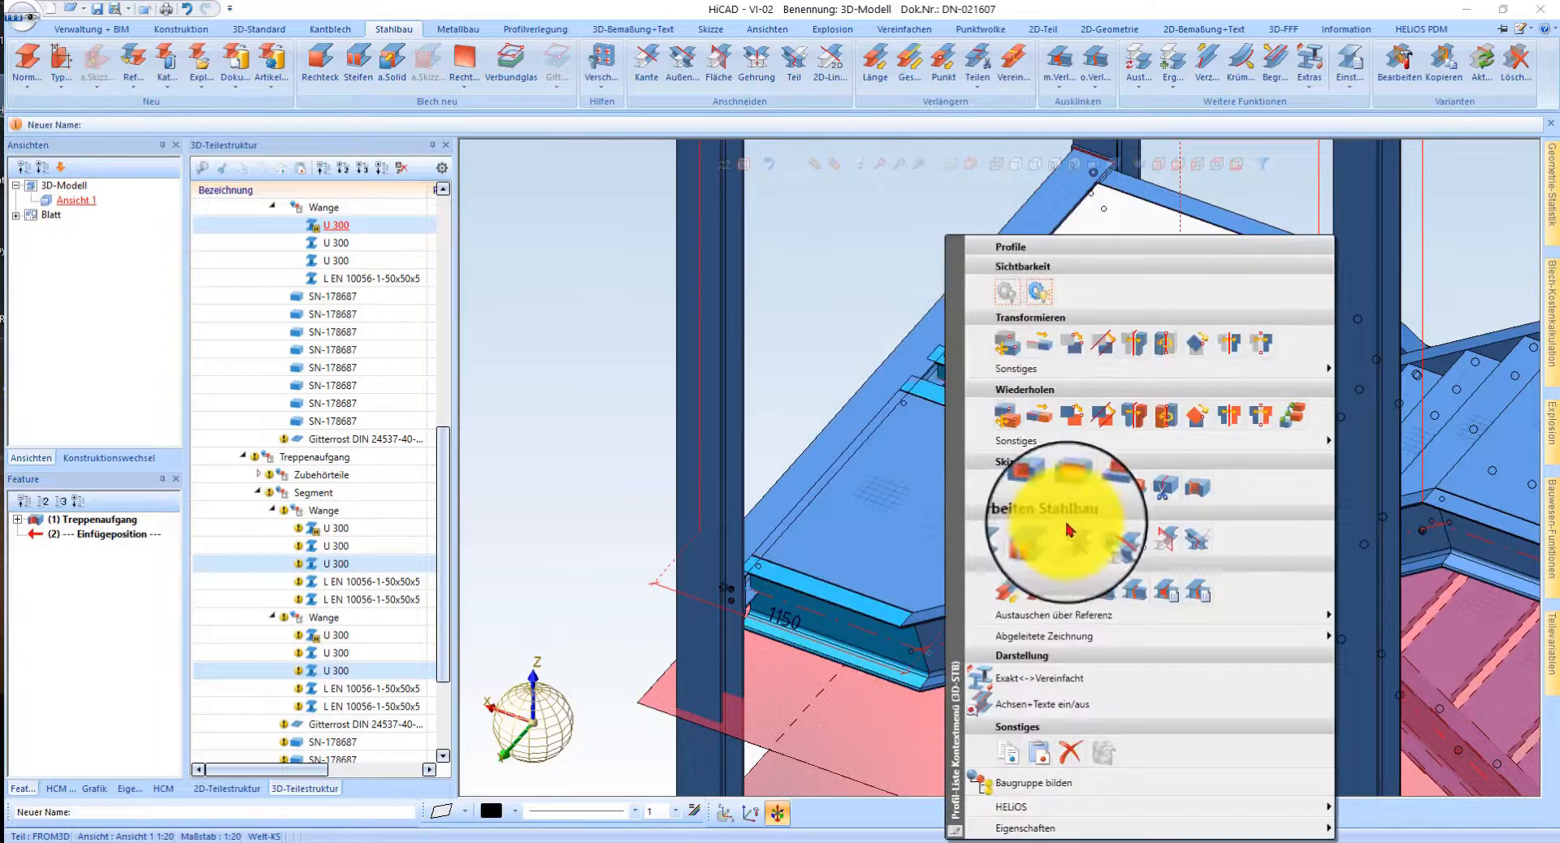
left_click(1045, 522)
scroll(935, 358, "up", 3)
left_click(1059, 426)
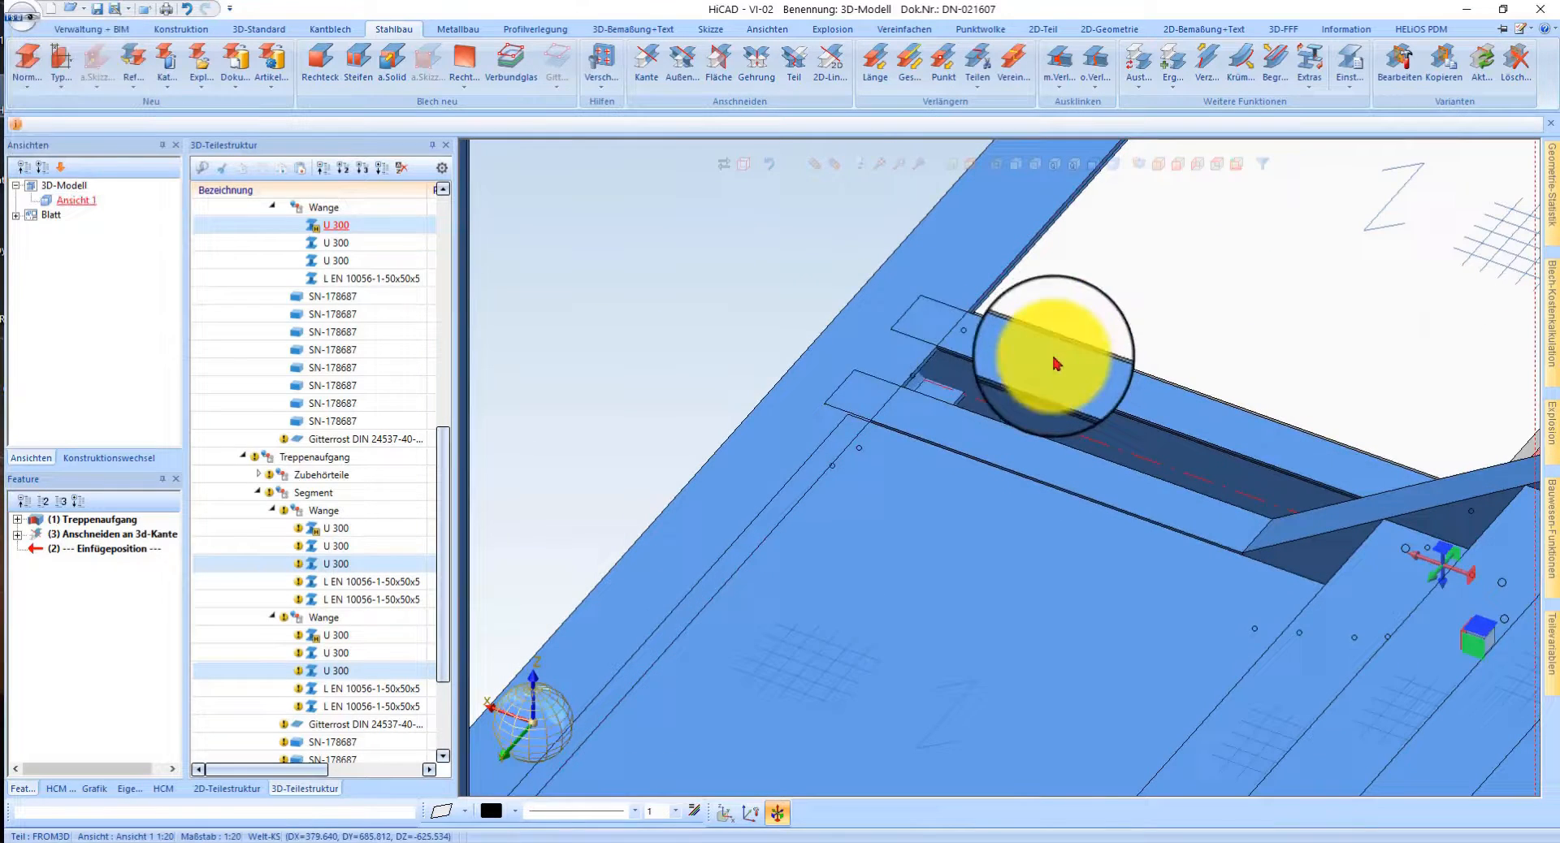
scroll(935, 341, "up", 4)
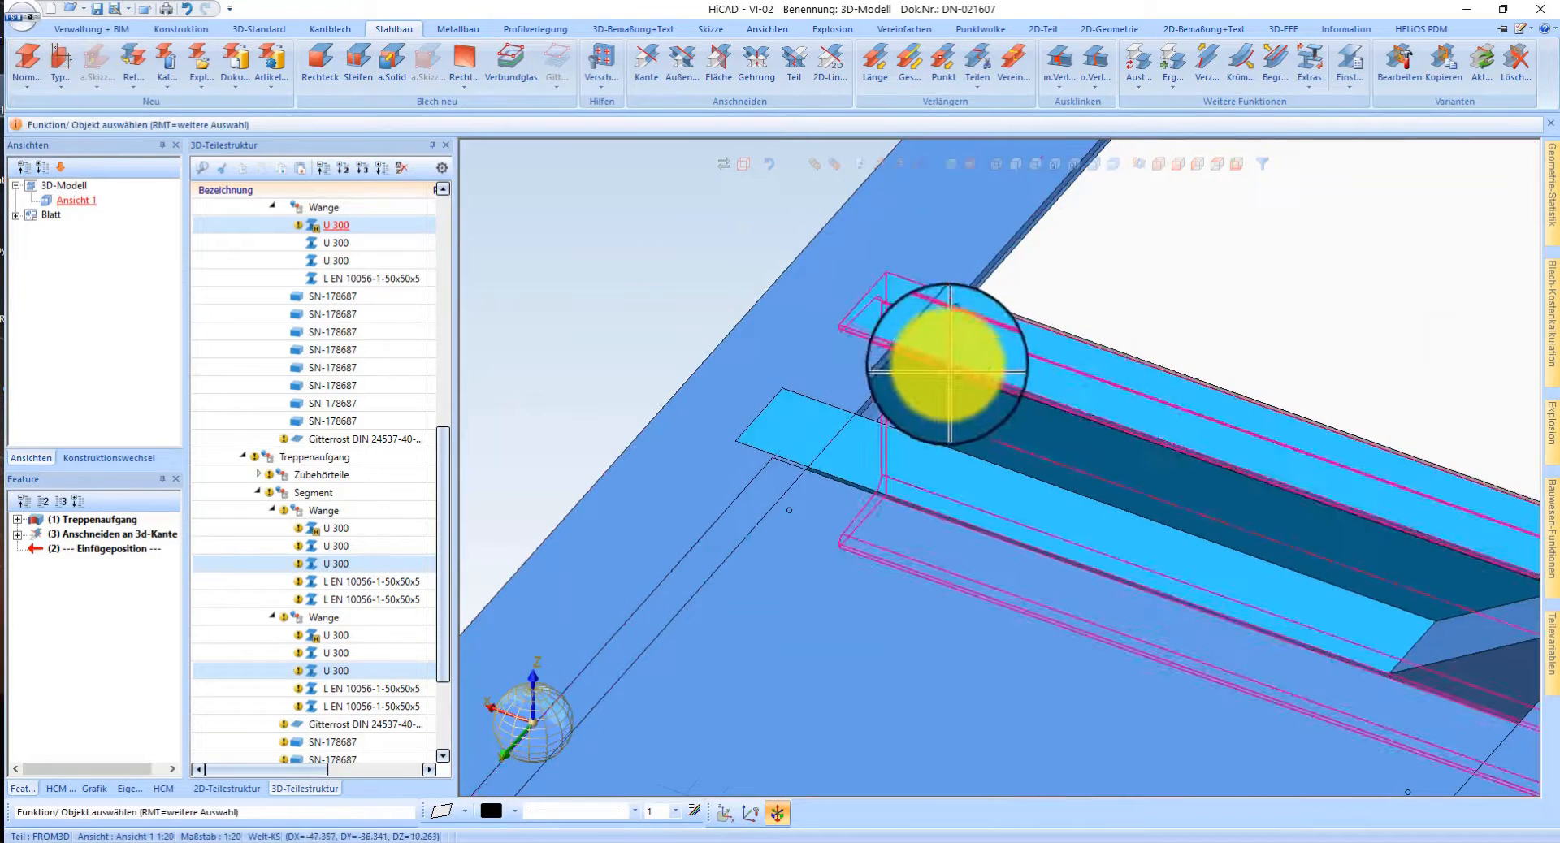
right_click(946, 353)
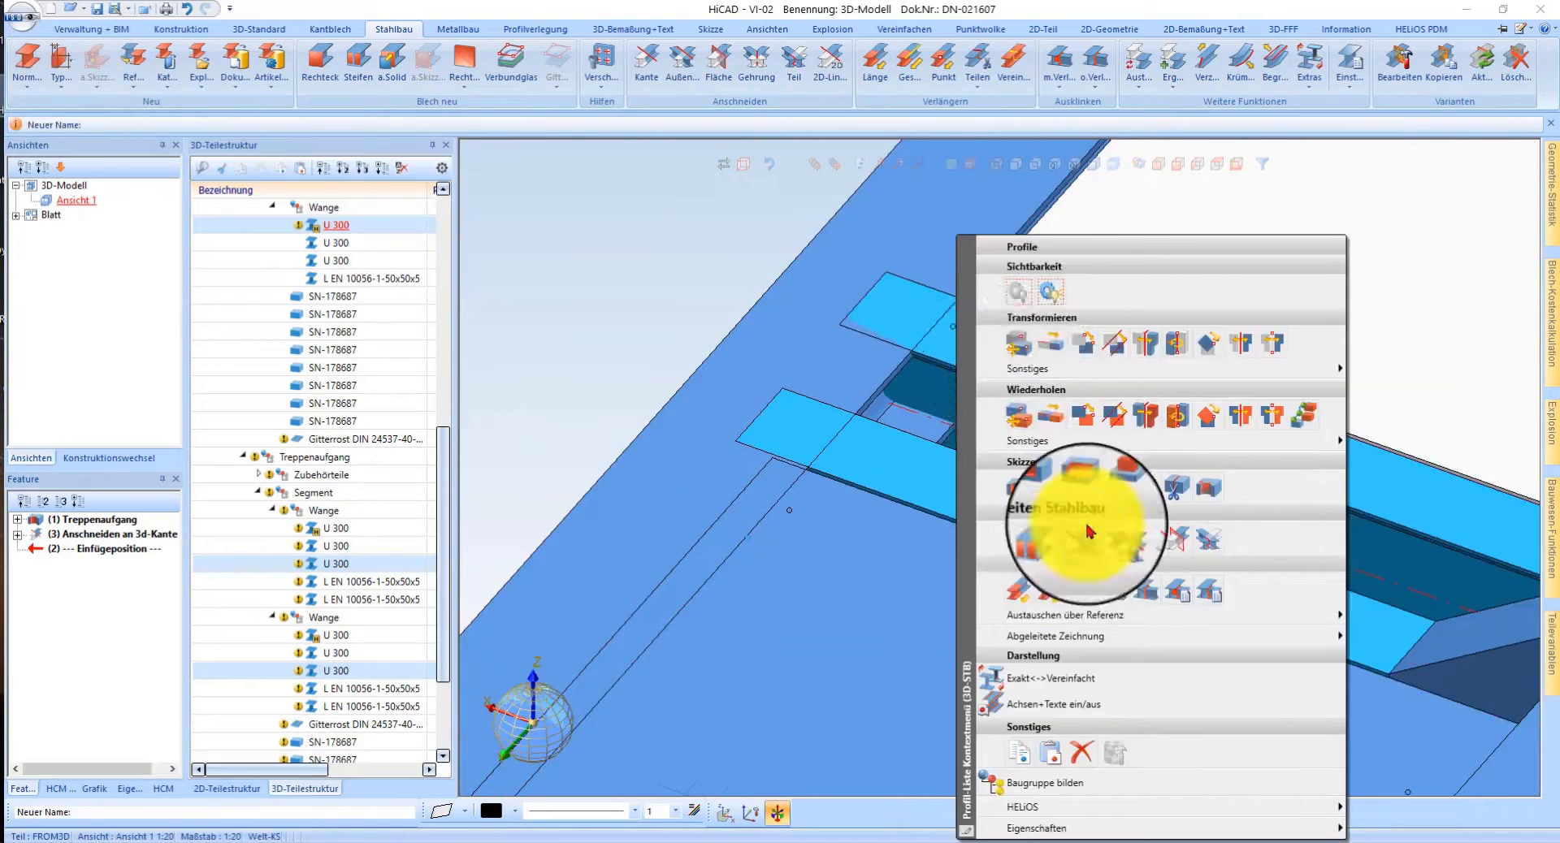
left_click(1050, 537)
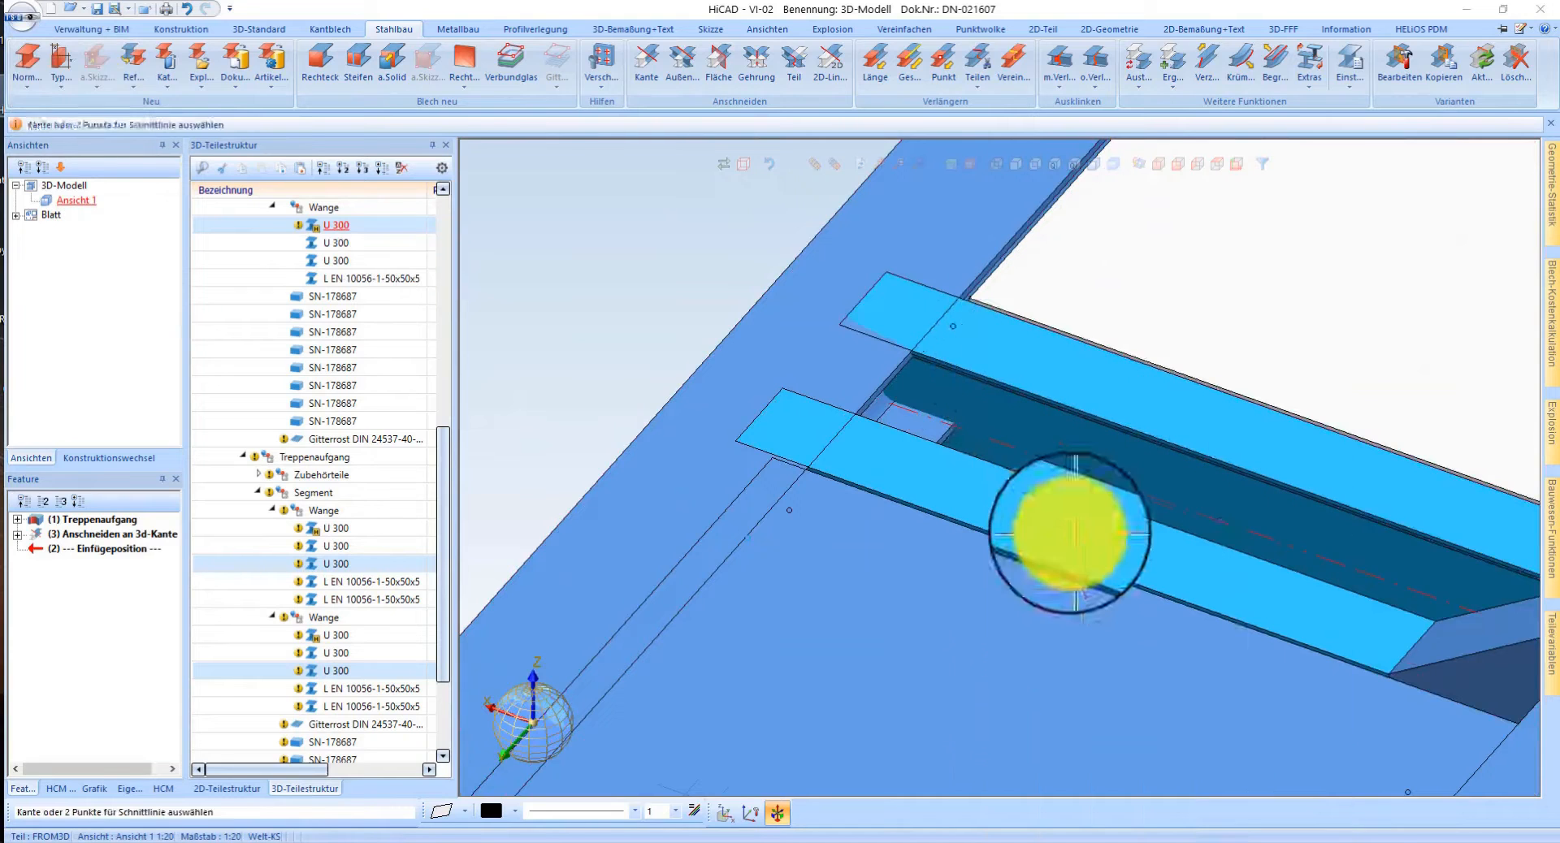
left_click(891, 372)
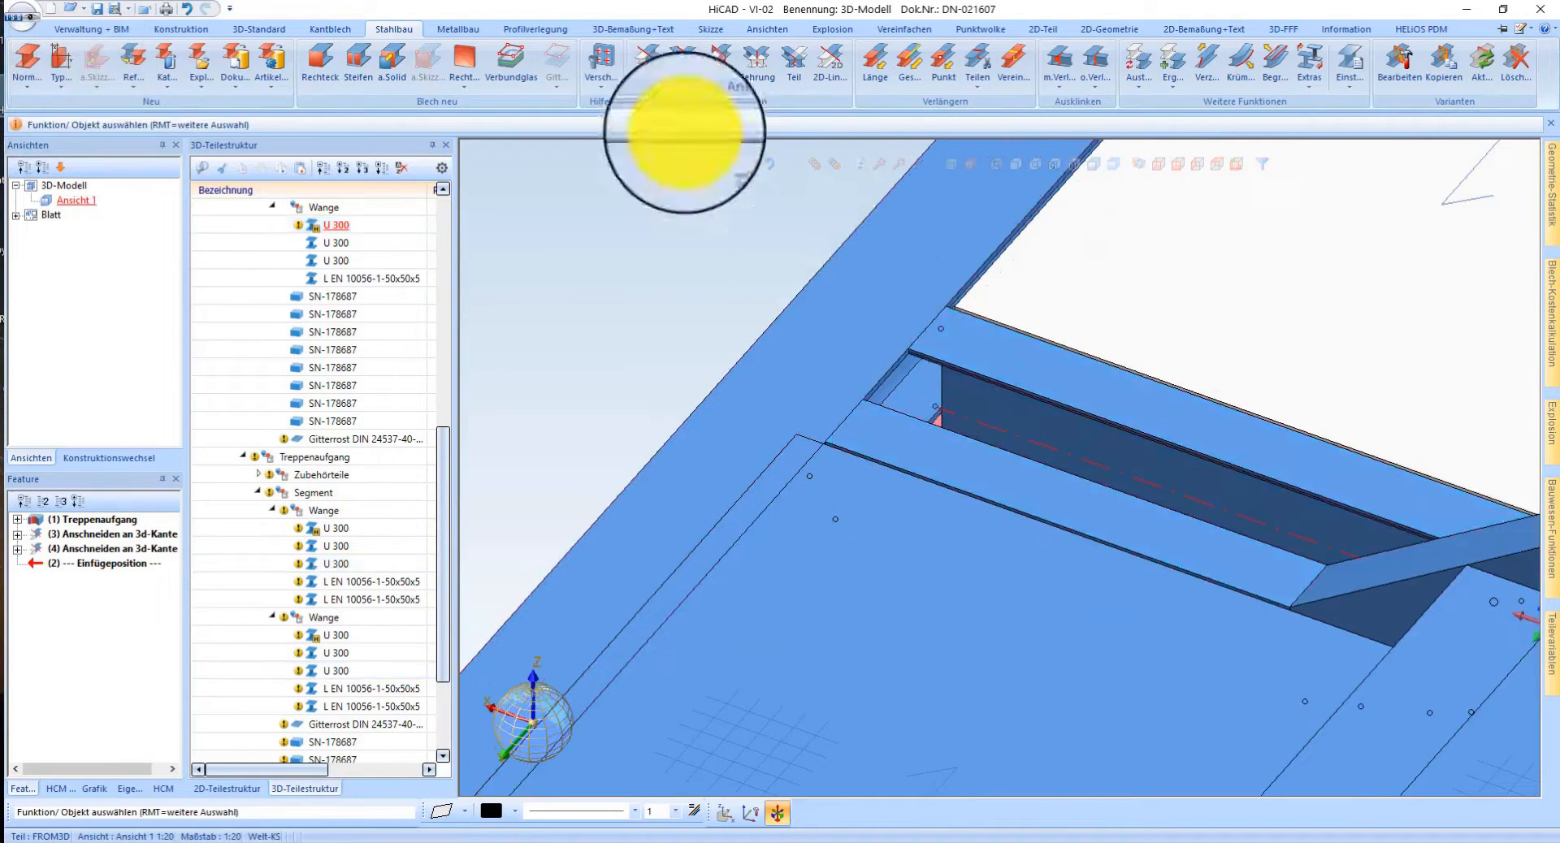
- Add a Bl 10 end plate to each of the three U 300 profile ends at the HEA 180 beam, automatically at the profile end with shortening
left_click(319, 59)
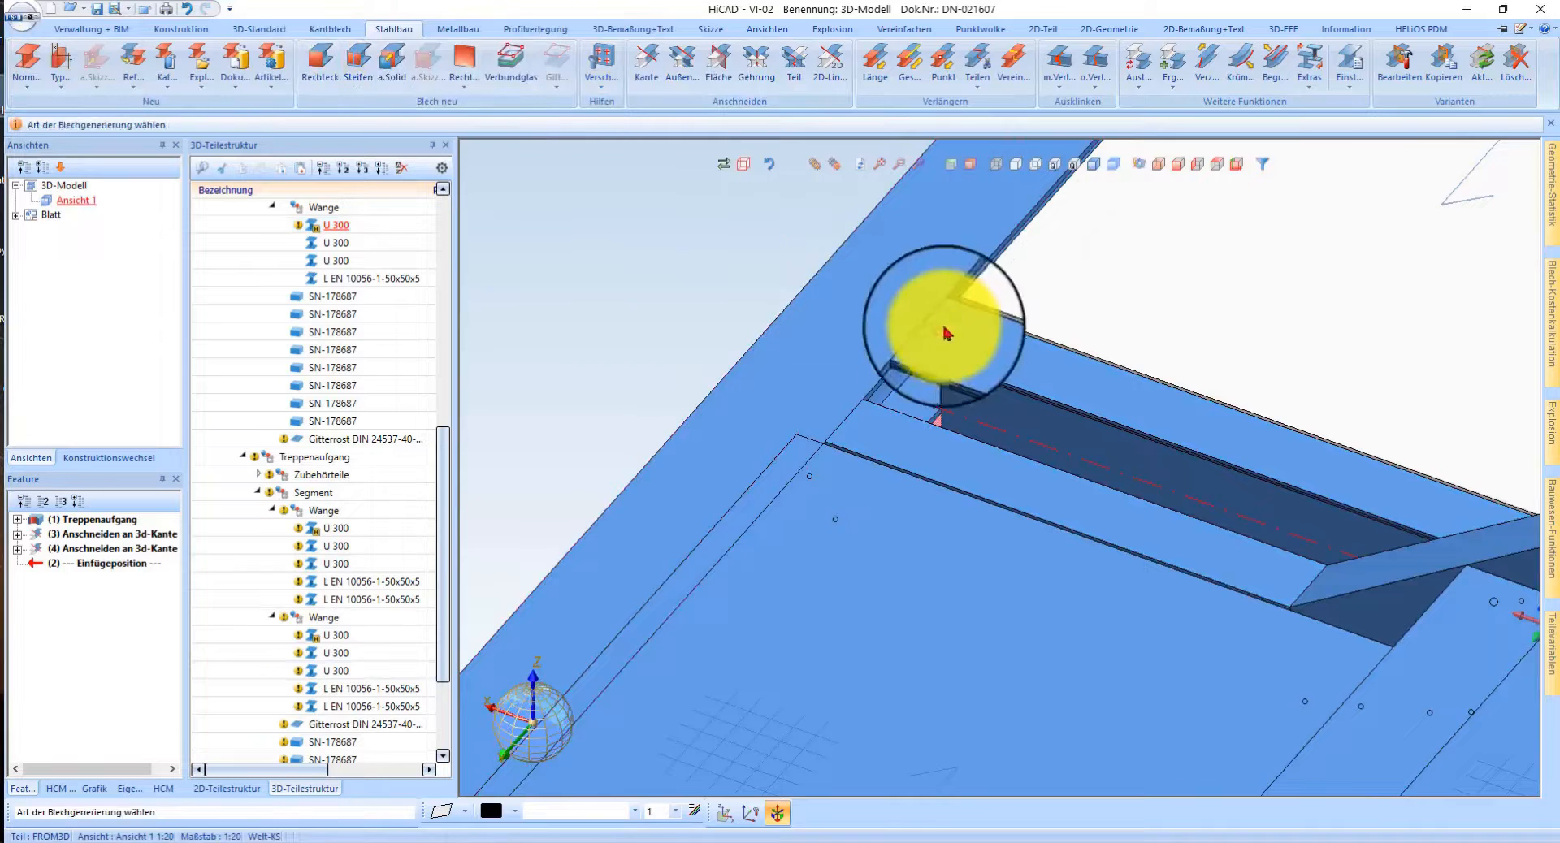
left_click(640, 589)
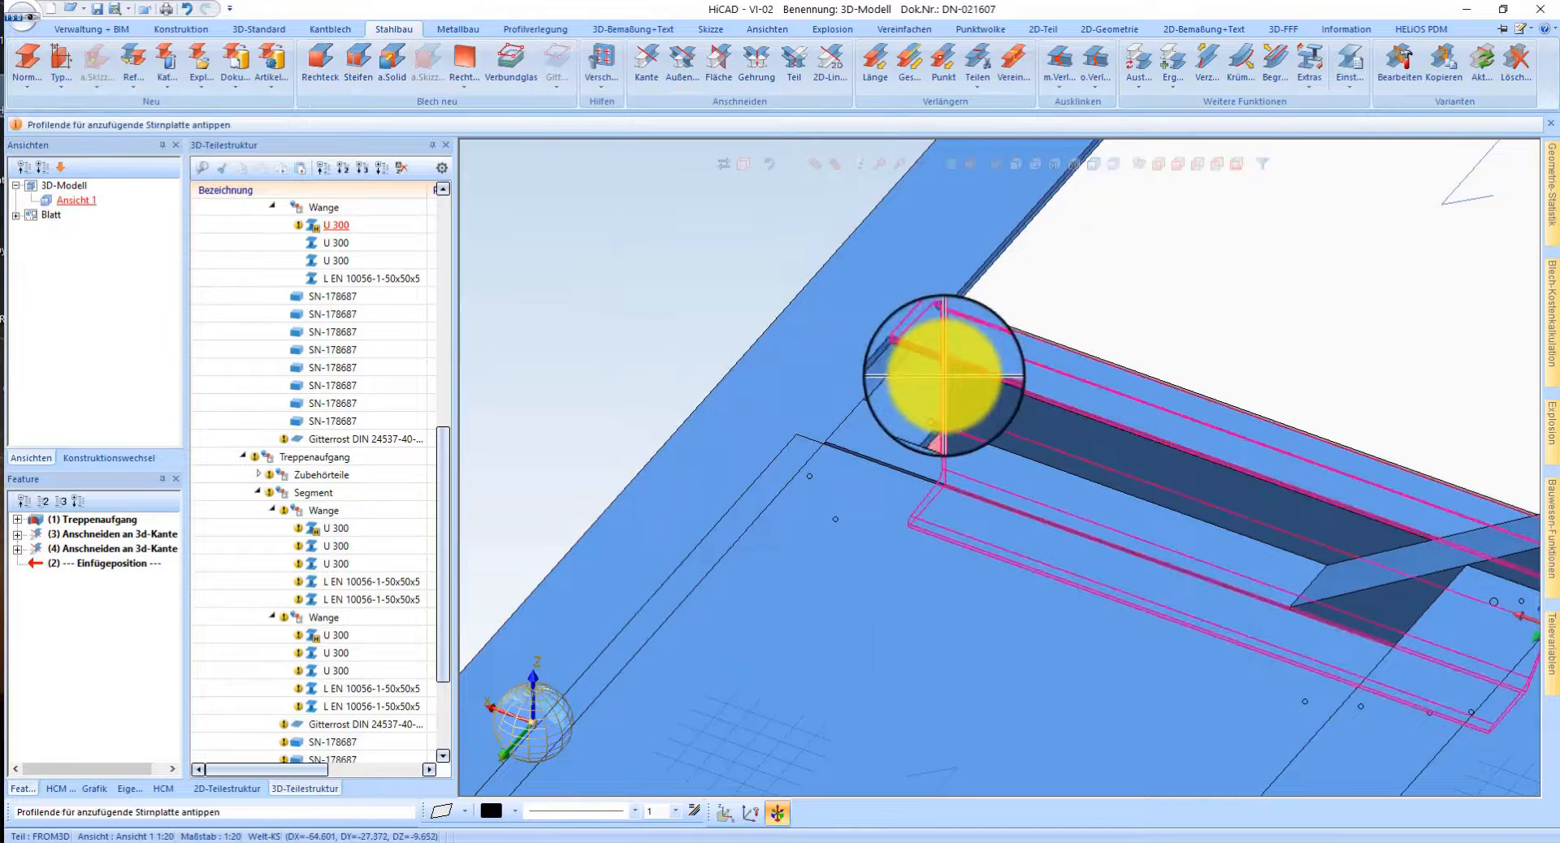
left_click(945, 360)
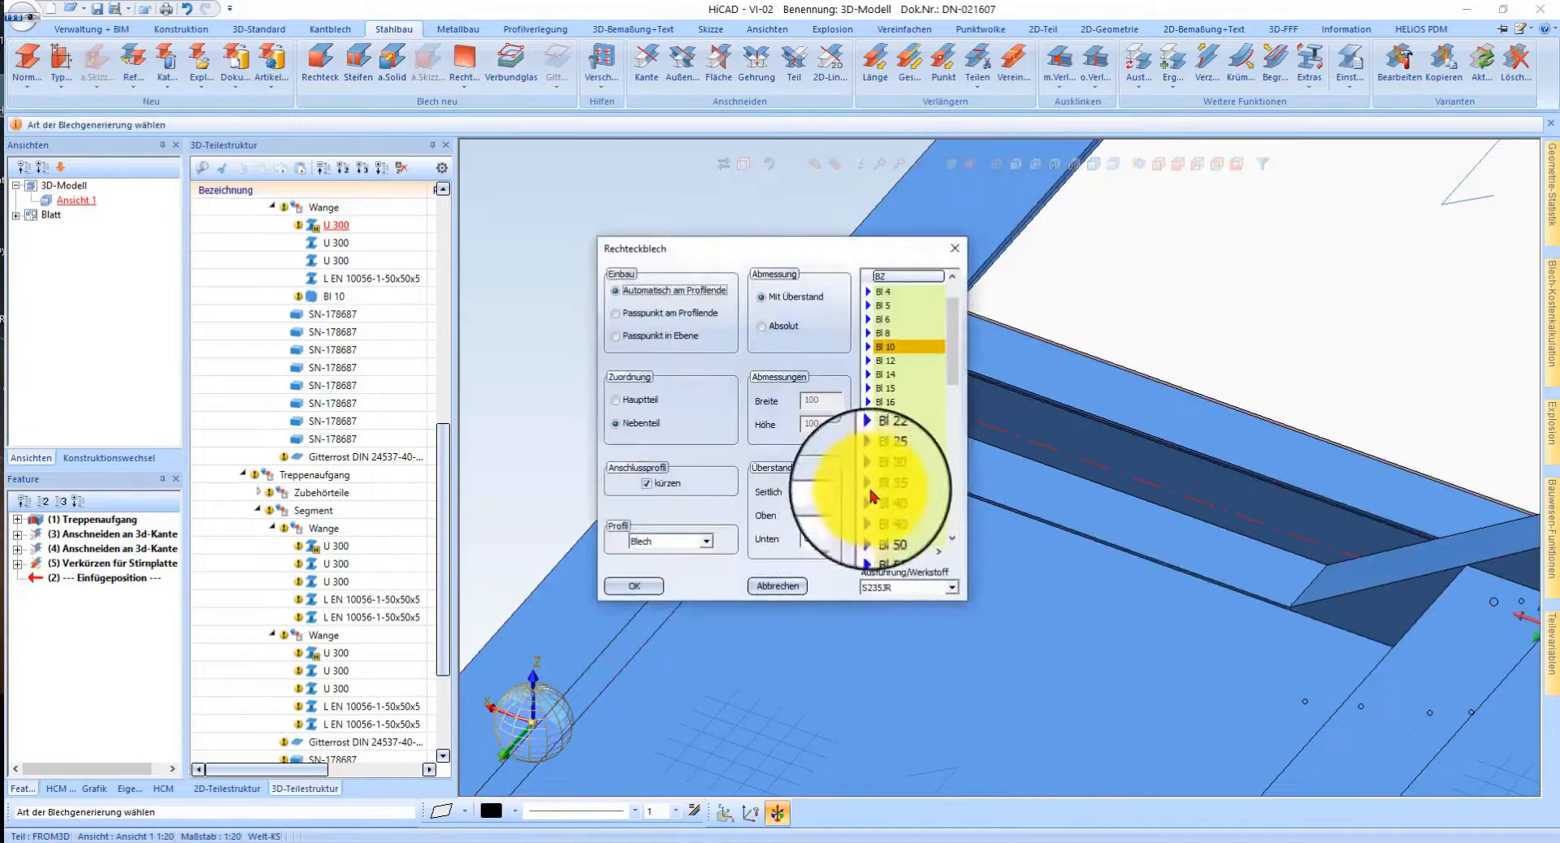
left_click(639, 587)
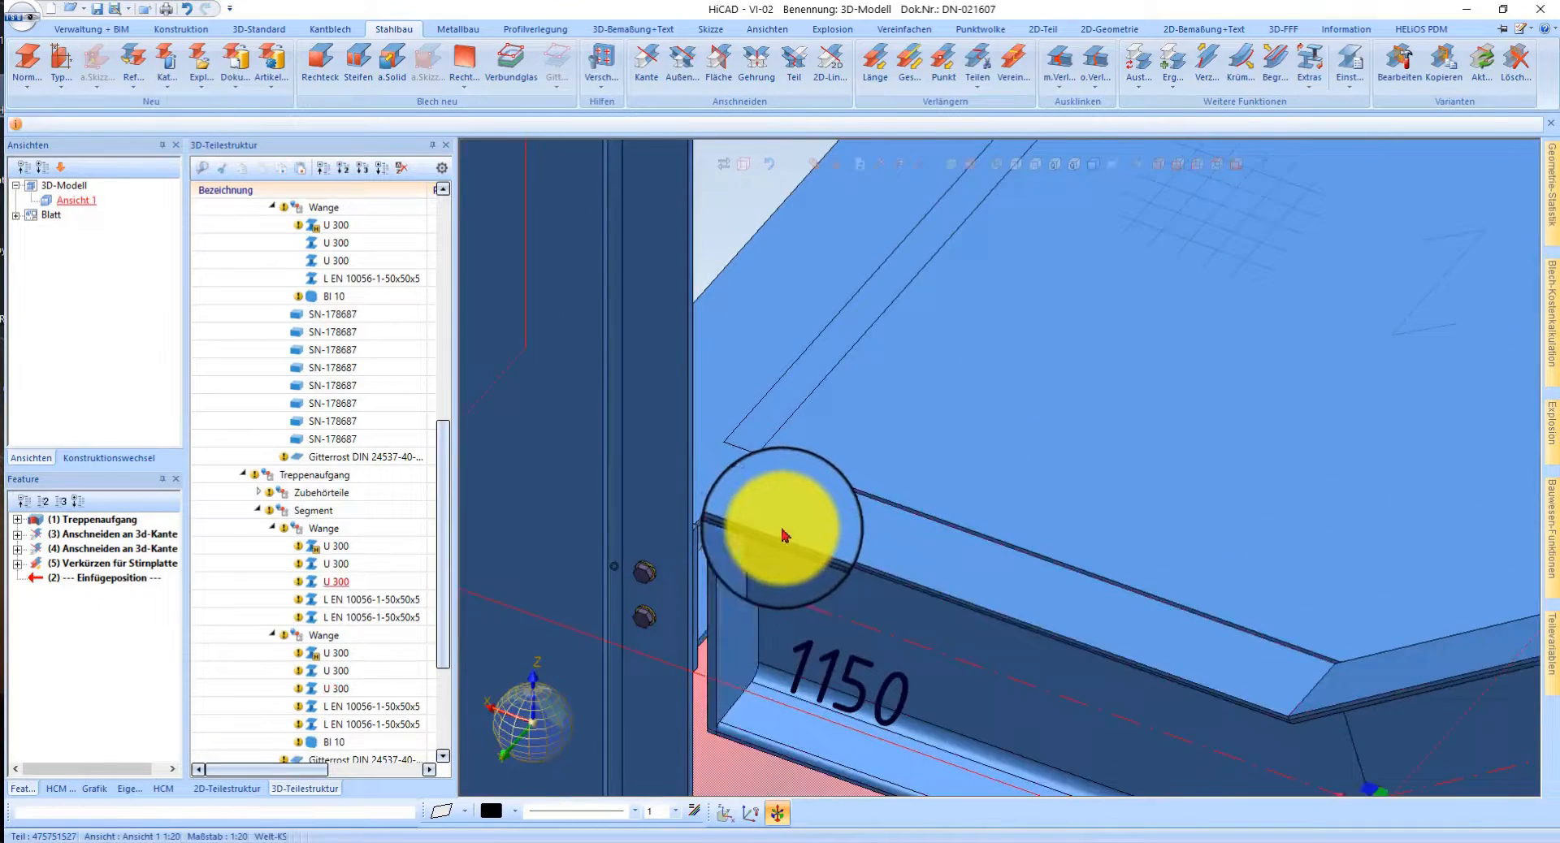
key("Return")
- Add a second Bl 10 end plate with the same settings to each of the three U 300 profile ends
left_click(794, 526)
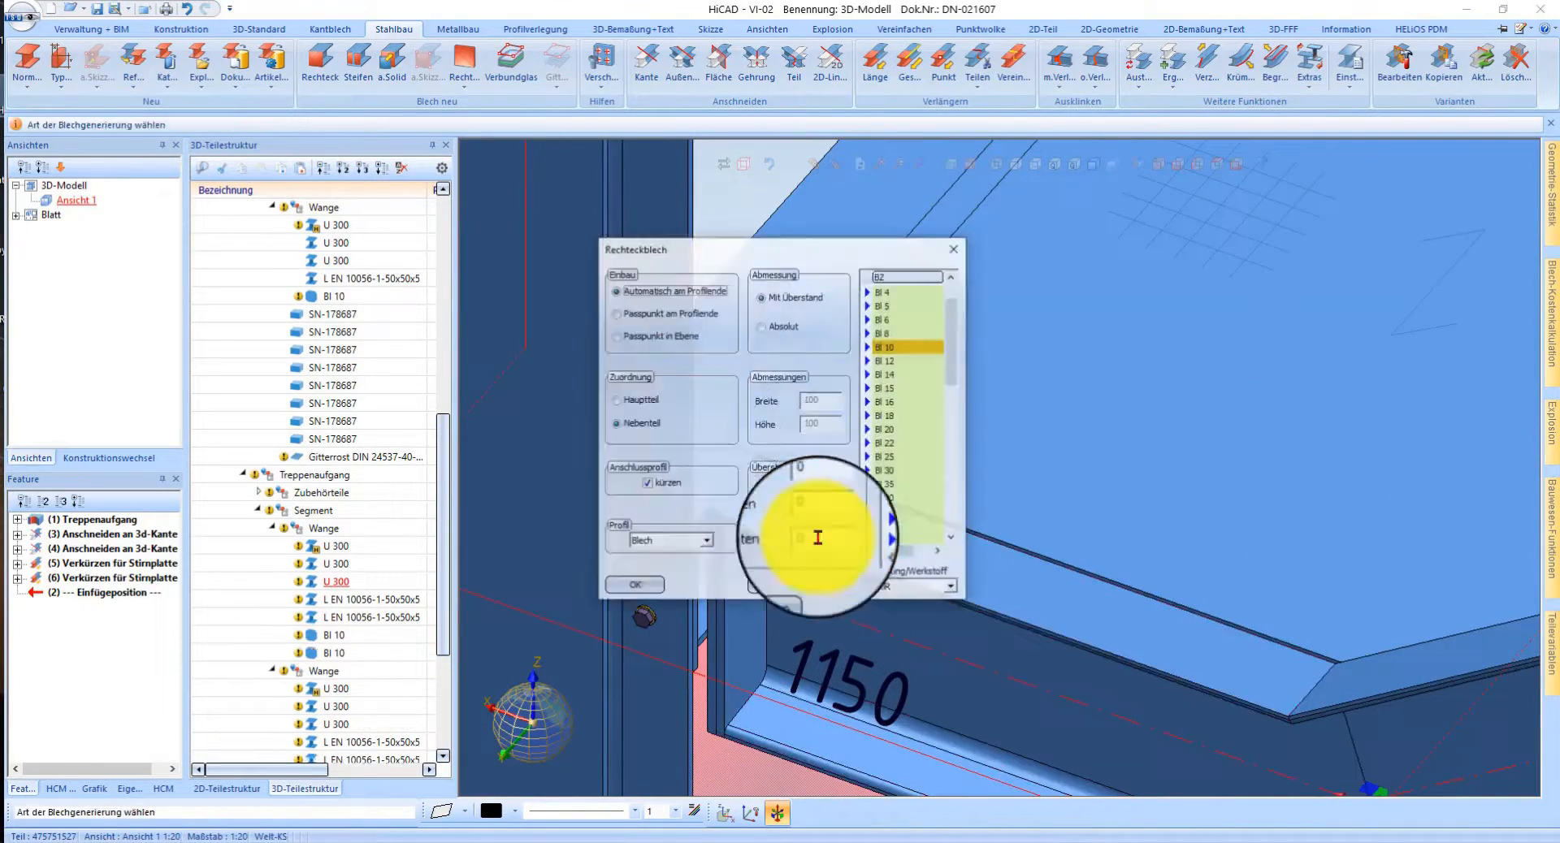
key("Return")
scroll(818, 538, "down", 3)
scroll(1031, 292, "up", 4)
scroll(948, 457, "down", 2)
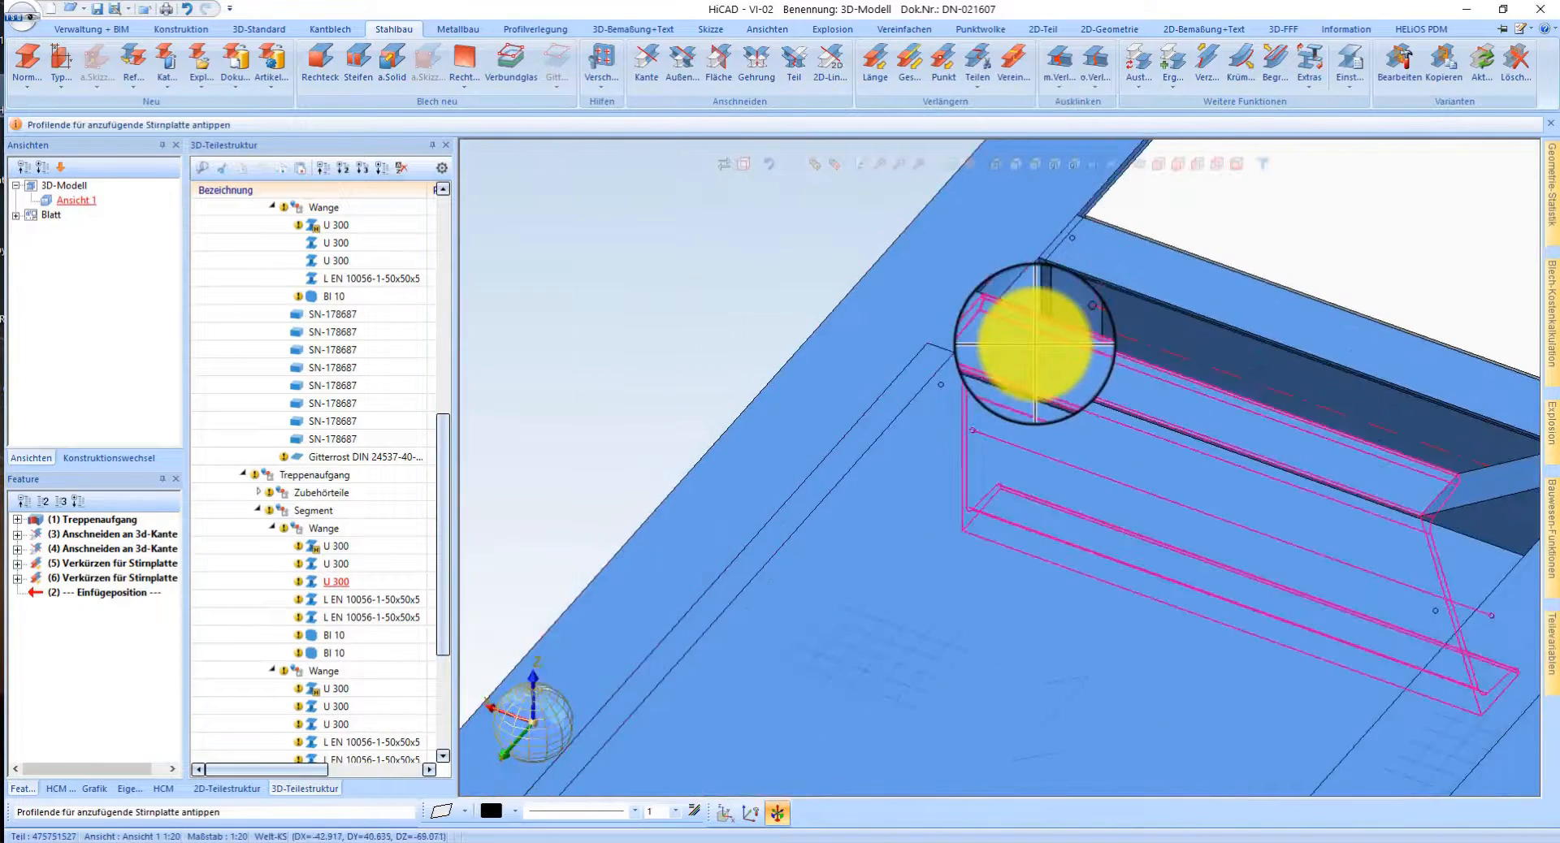
left_click(1035, 344)
key("Return")
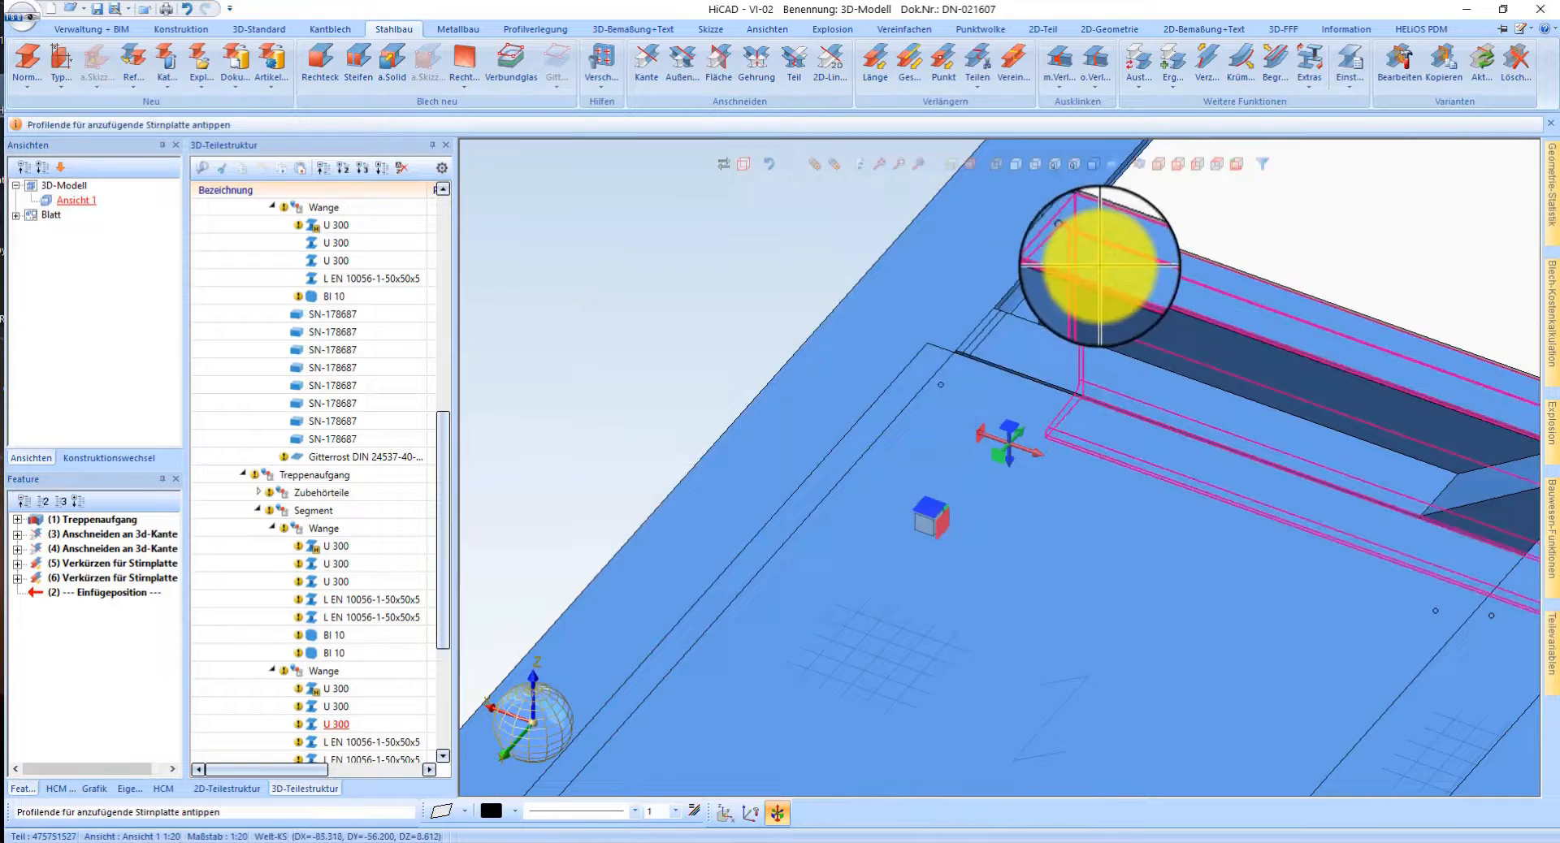
left_click(1086, 302)
key("Return")
middle_click(949, 479)
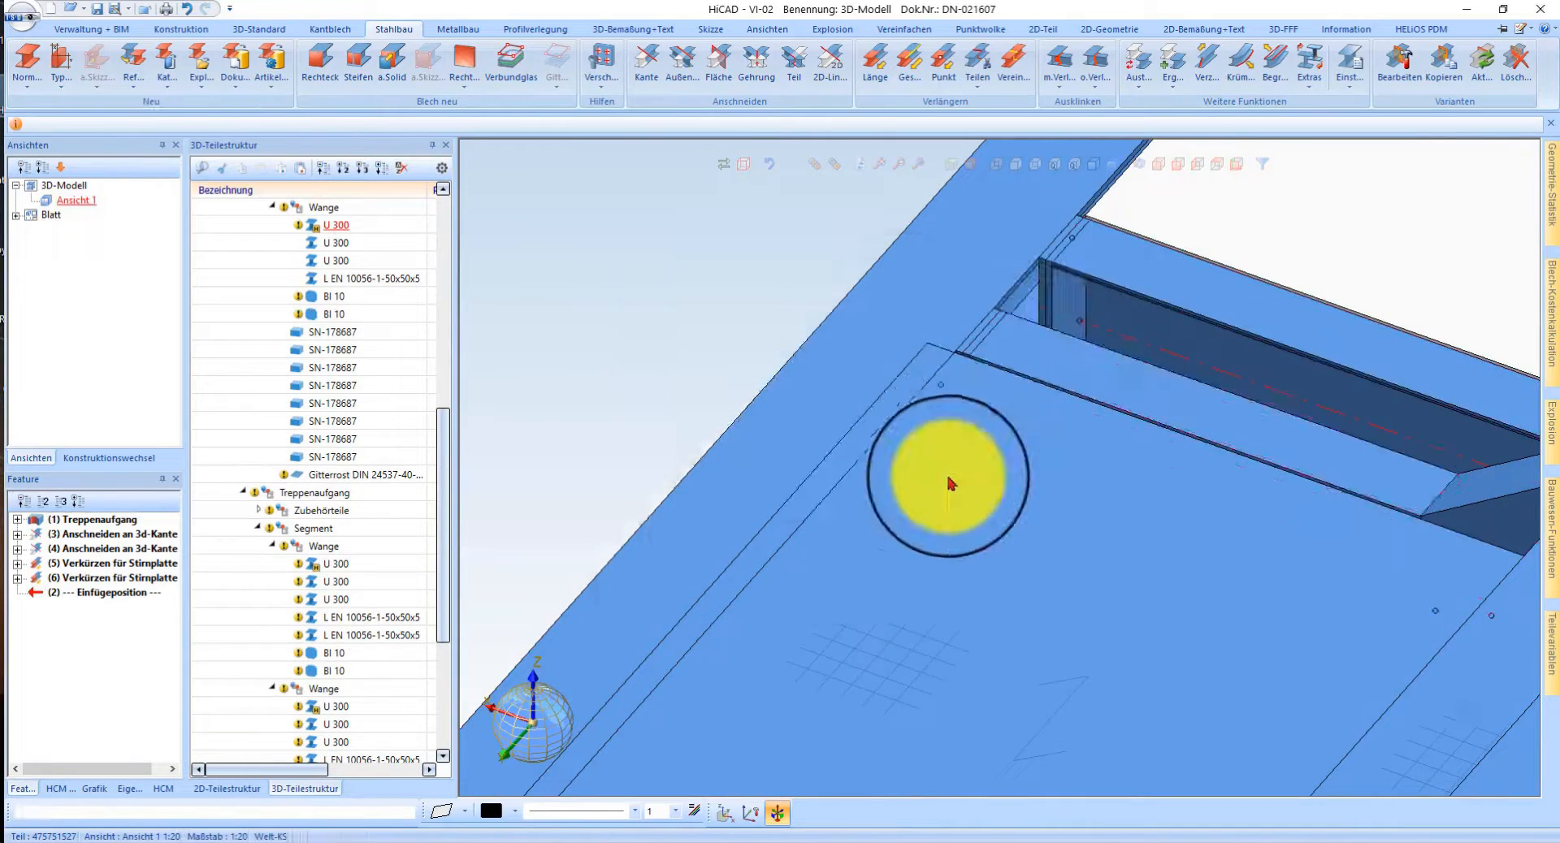
- Move the beam-side Bl 10 plate of each of the three new connections from the Wange assemblies into the Baugruppe U 300 assembly
scroll(1045, 384, "down", 3)
scroll(933, 348, "up", 4)
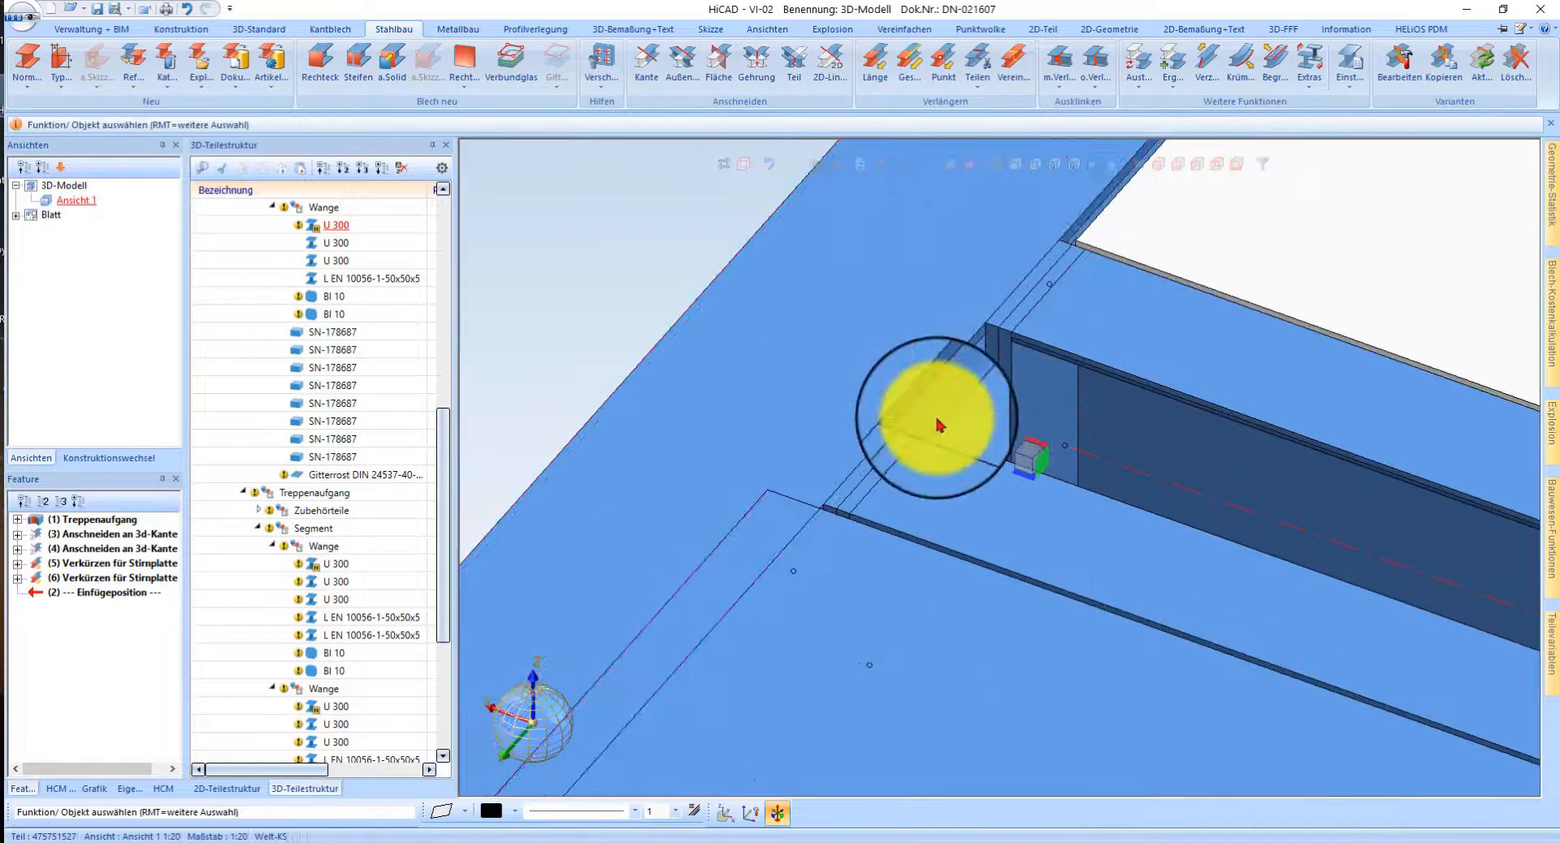
left_click(900, 439)
scroll(1031, 295, "down", 4)
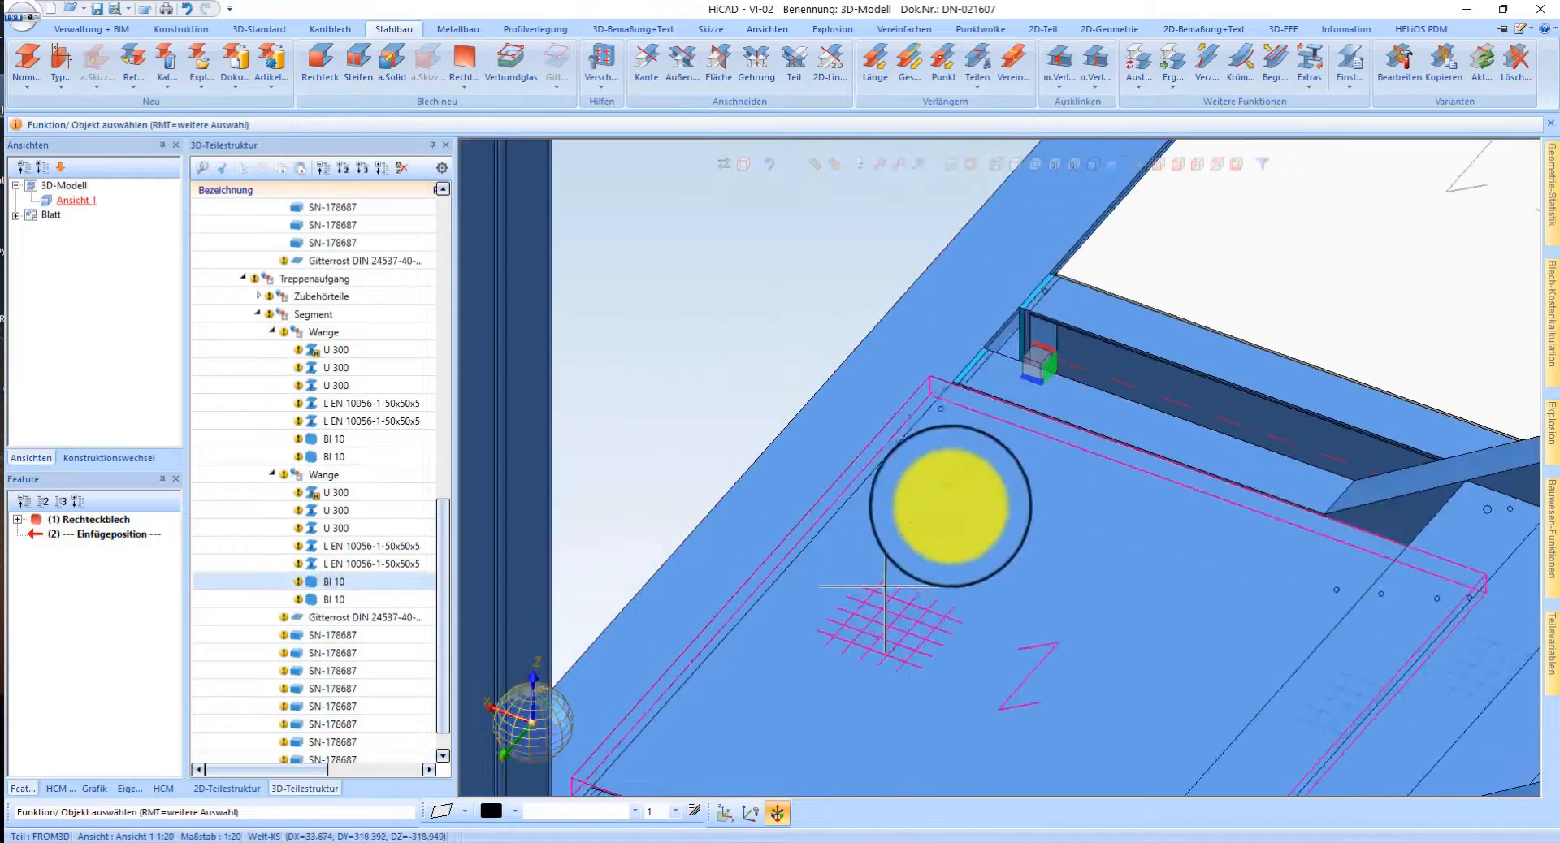
scroll(669, 717, "up", 5)
scroll(799, 600, "up", 1)
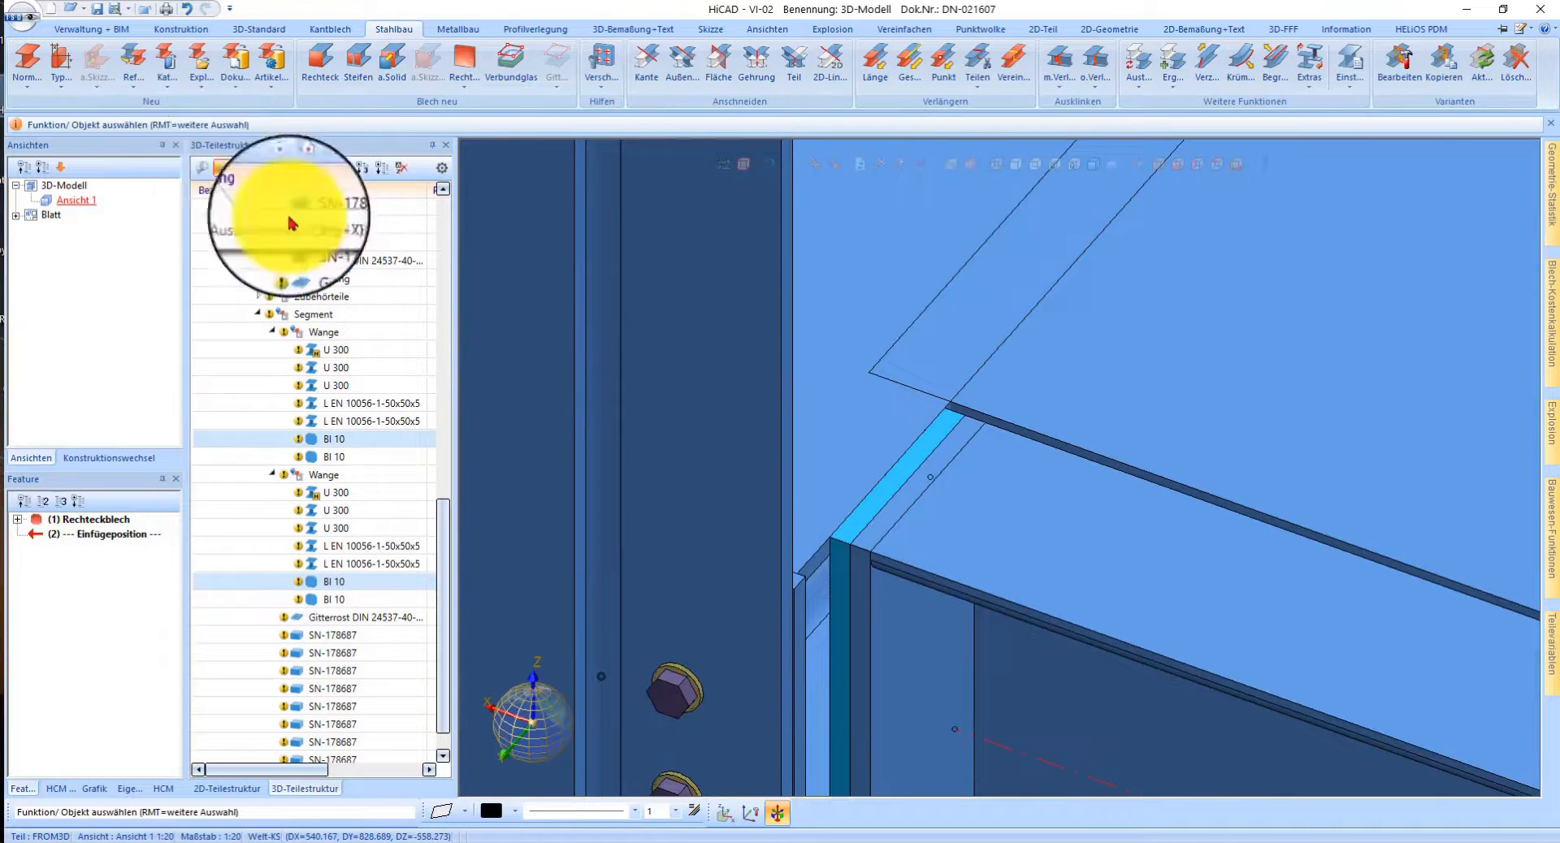
left_click(823, 539)
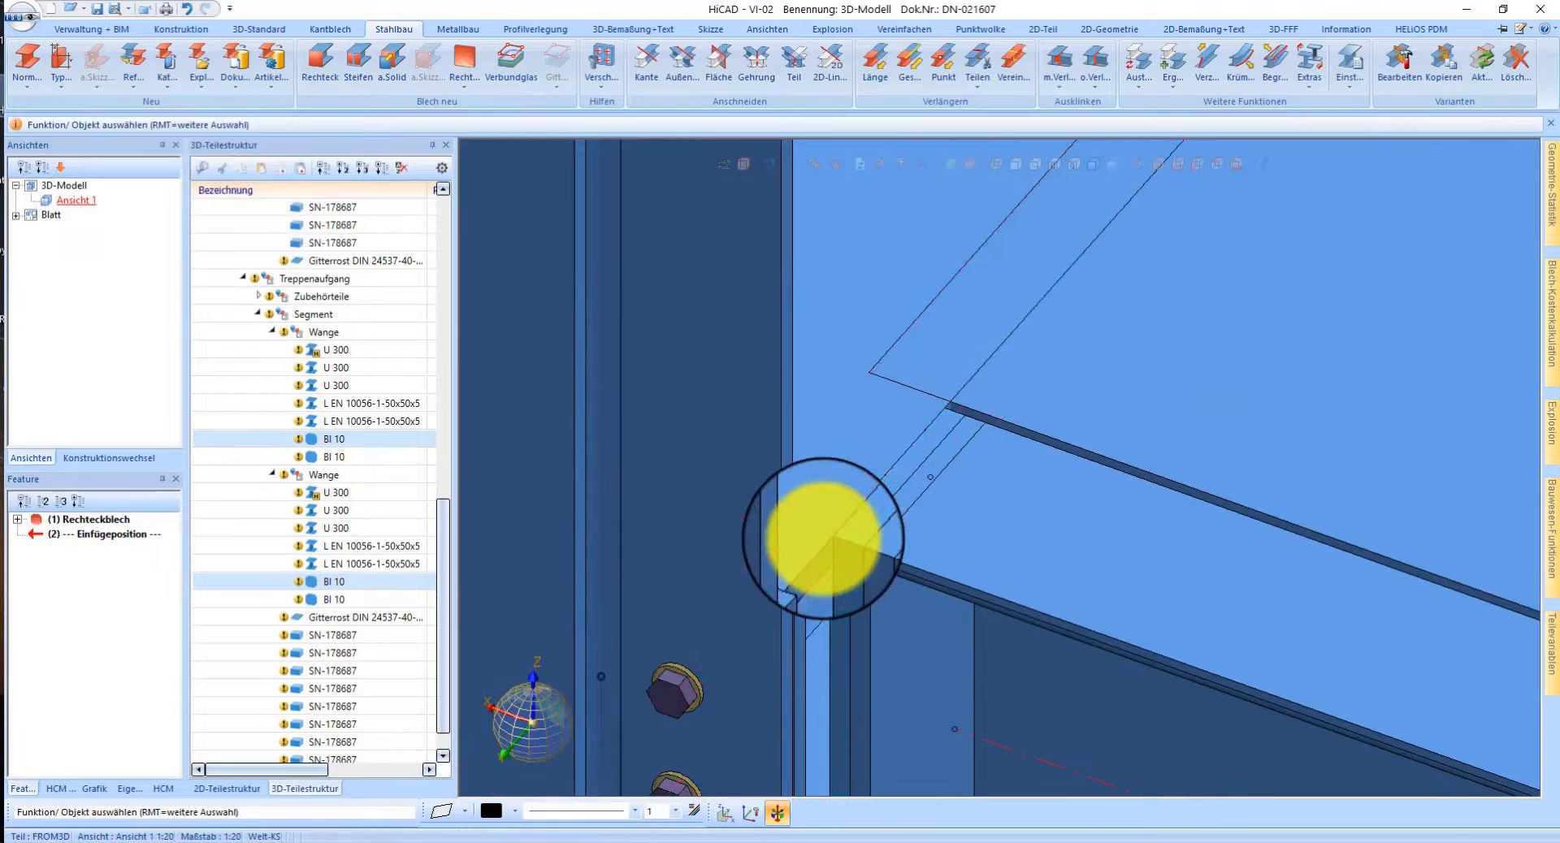
left_click(264, 170)
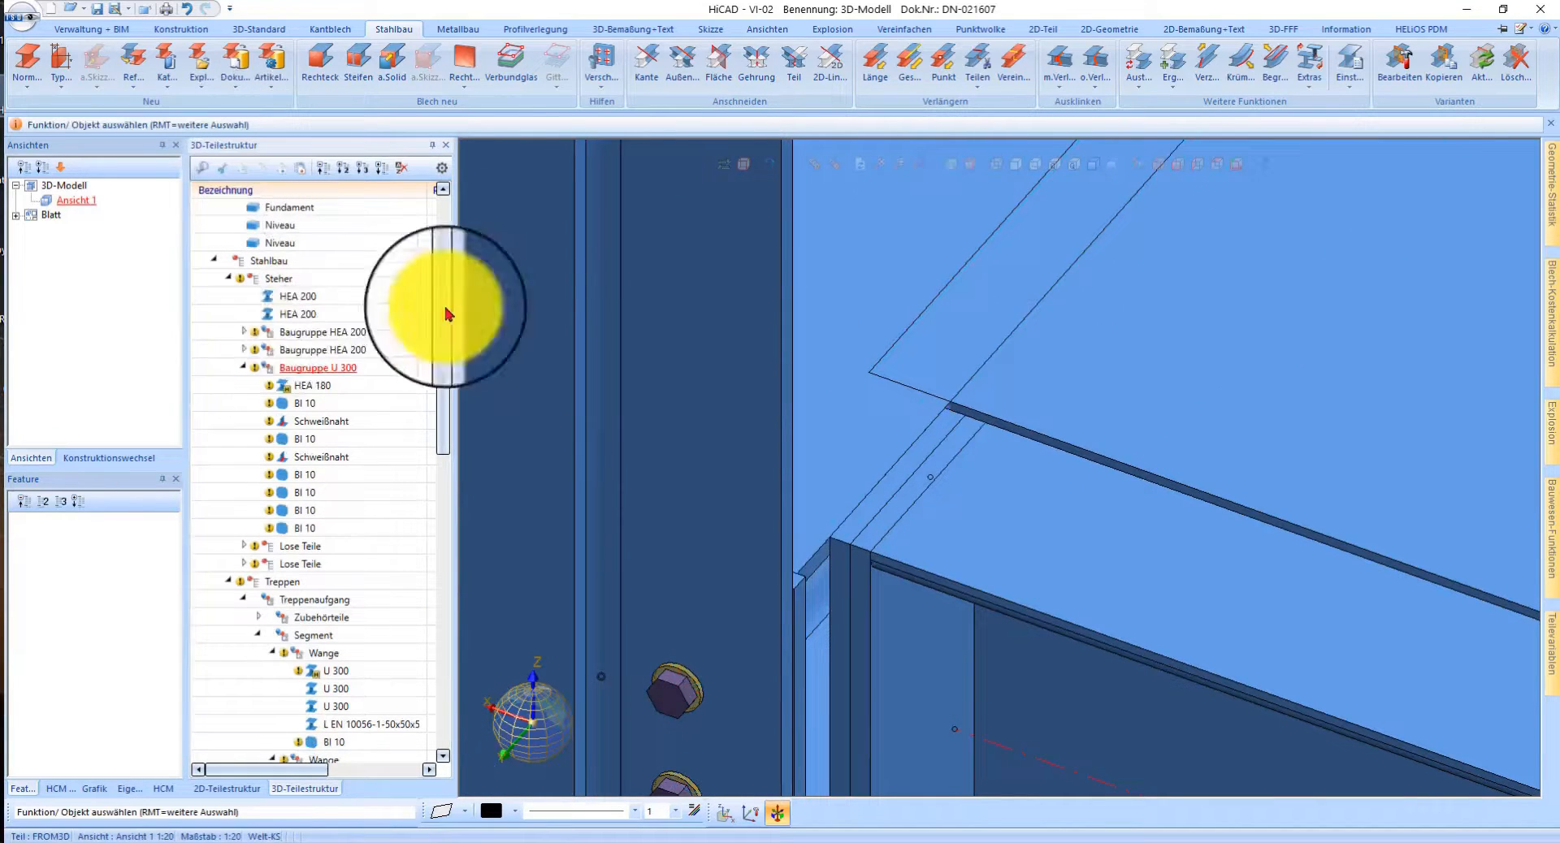
- Isolate Baugruppe U 300 to check the plates along the HEA 180 beam, and show the whole model again
left_click(837, 167)
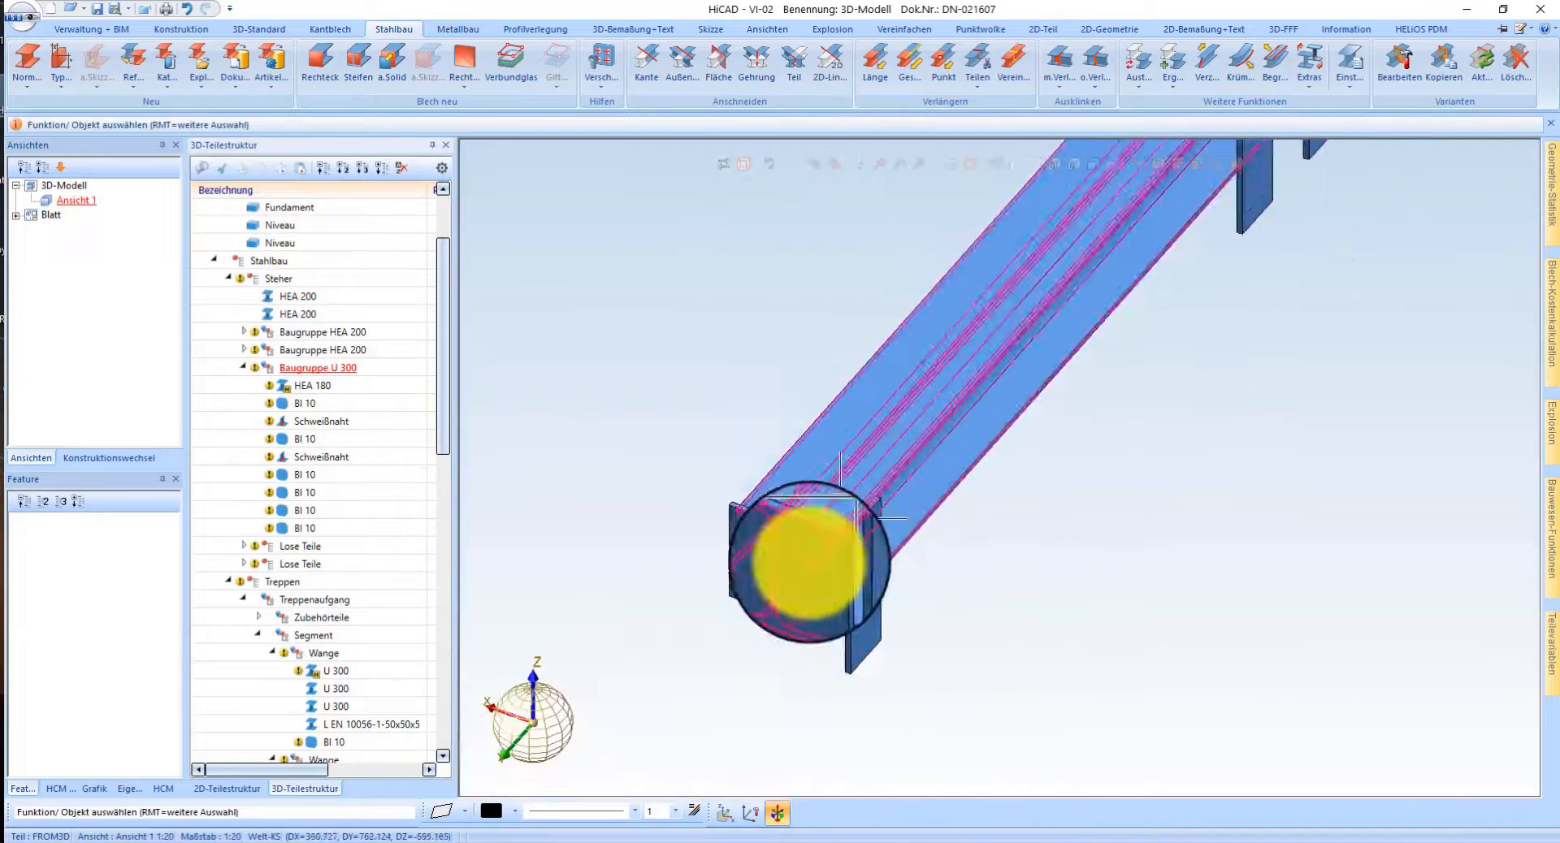
mouse_move(902, 428)
middle_mouse_down()
mouse_move(780, 418)
mouse_move(837, 408)
mouse_move(878, 423)
middle_mouse_up()
left_click(813, 168)
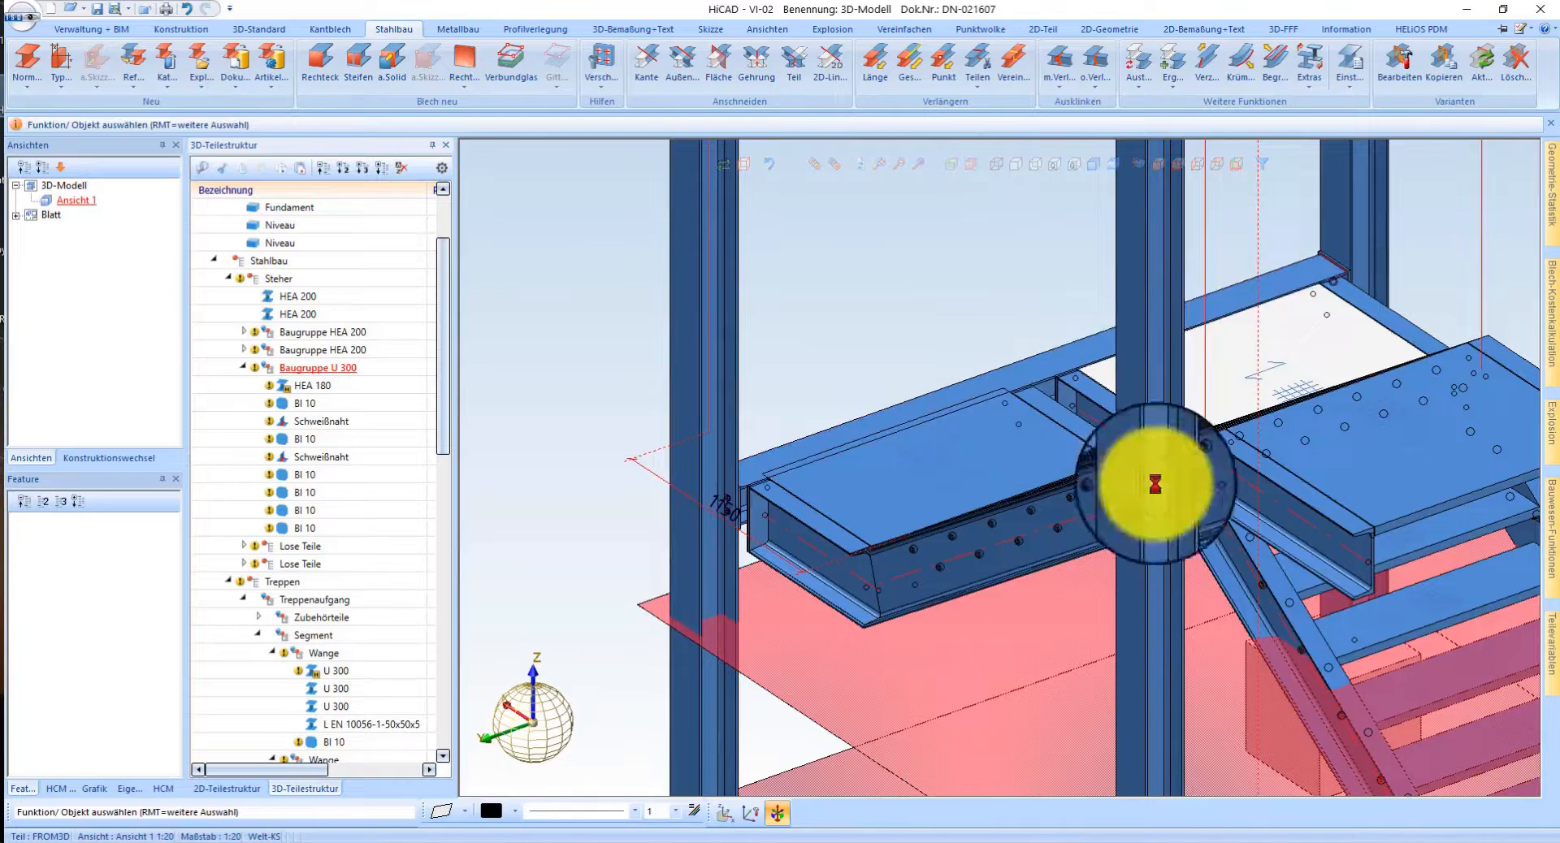
- Start a screw connection on the Bl 10 end plate face of the U 300 stringer, with calculated clamping length and assignment to Baugruppe (1. Teil)
right_click(1191, 479)
left_click(1264, 824)
scroll(1378, 285, "up", 3)
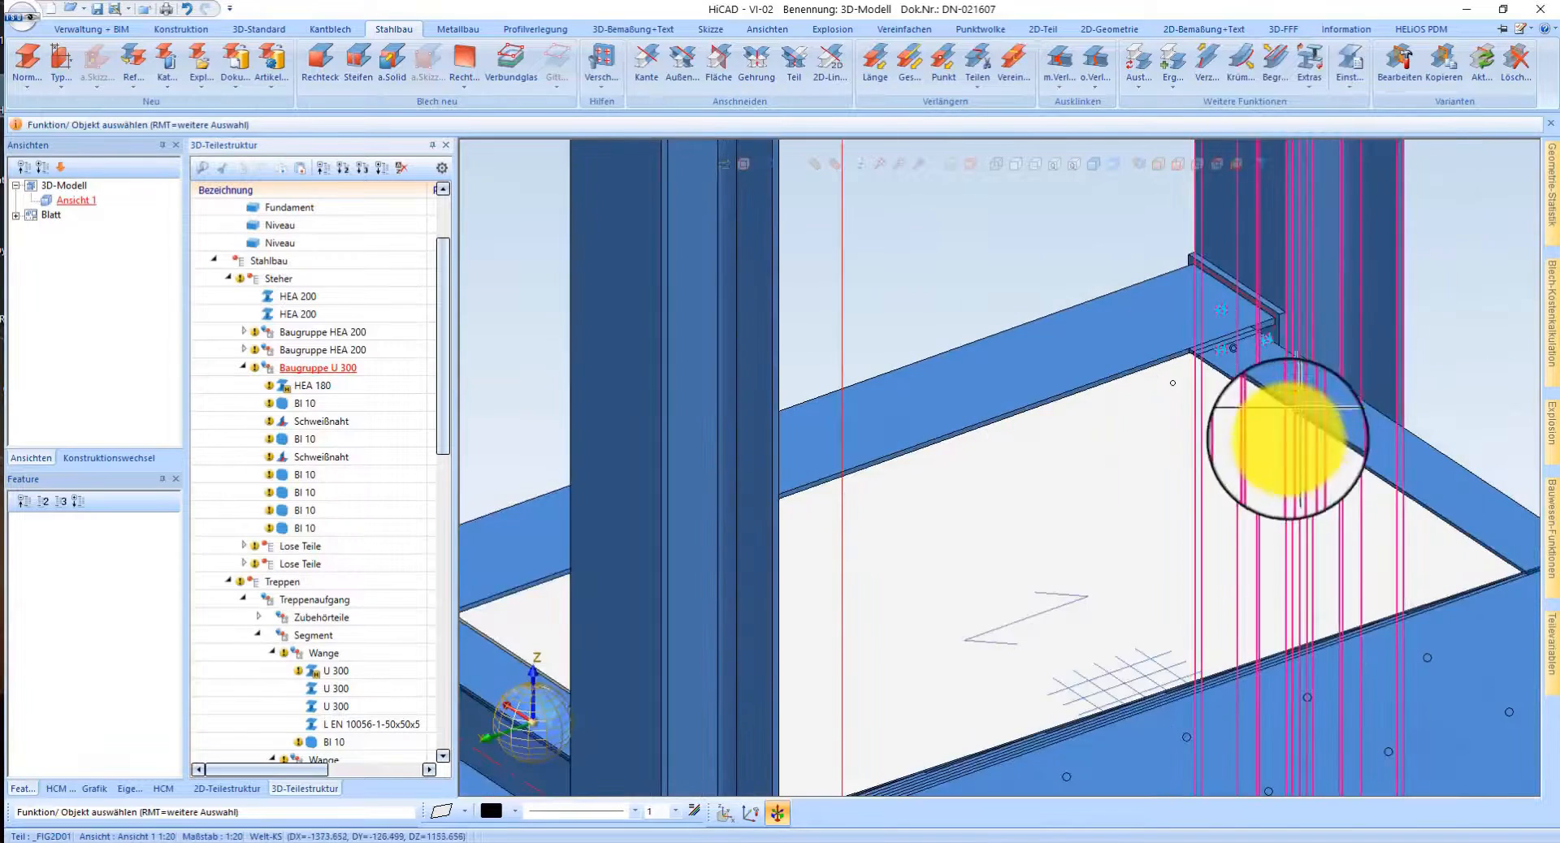
scroll(1276, 404, "down", 3)
scroll(1191, 398, "up", 6)
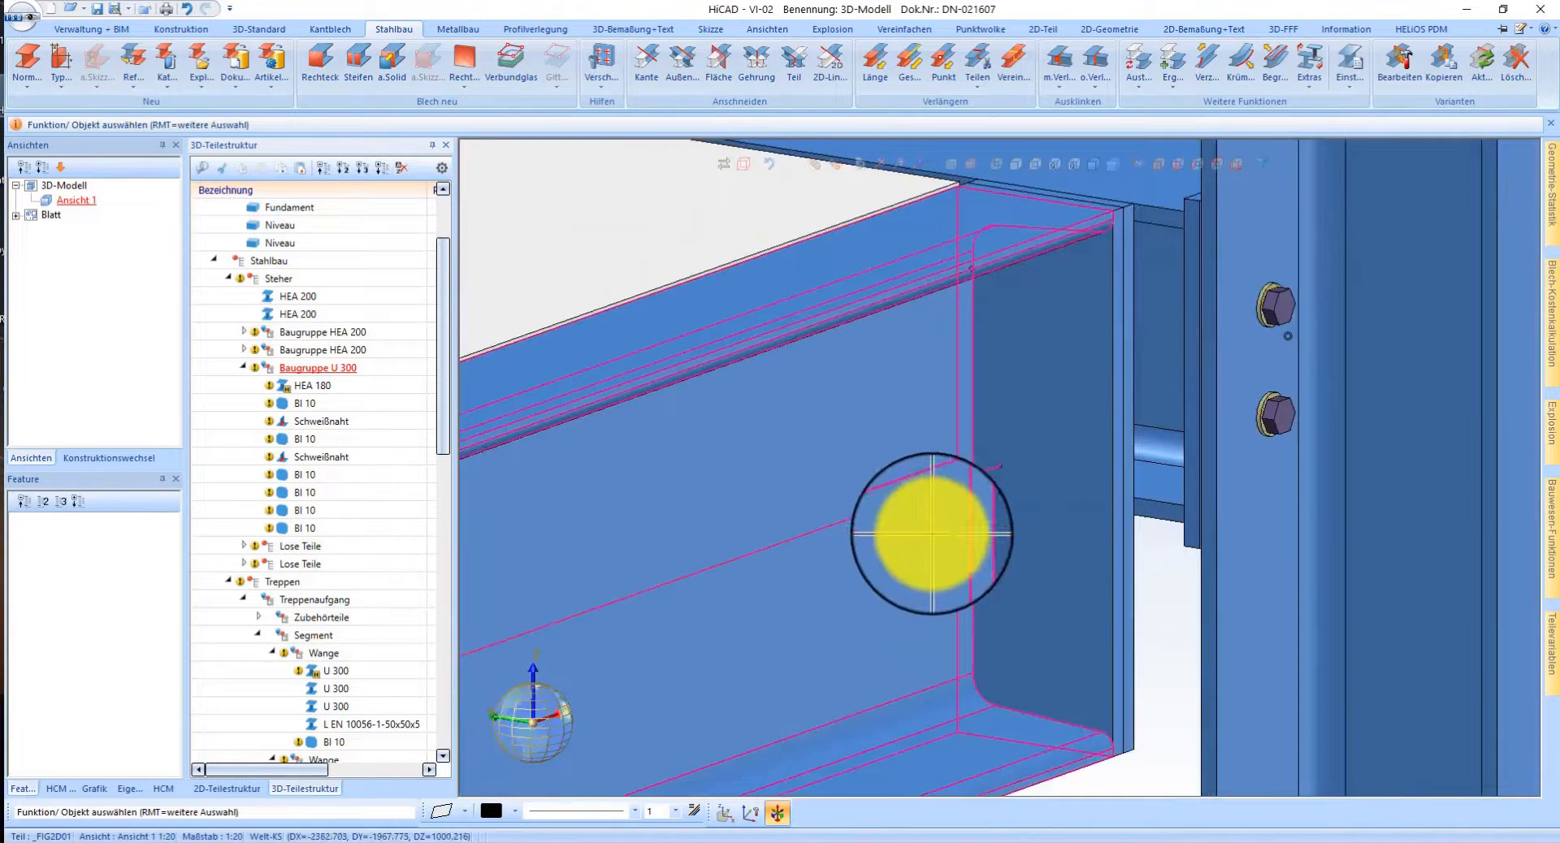
left_click(280, 31)
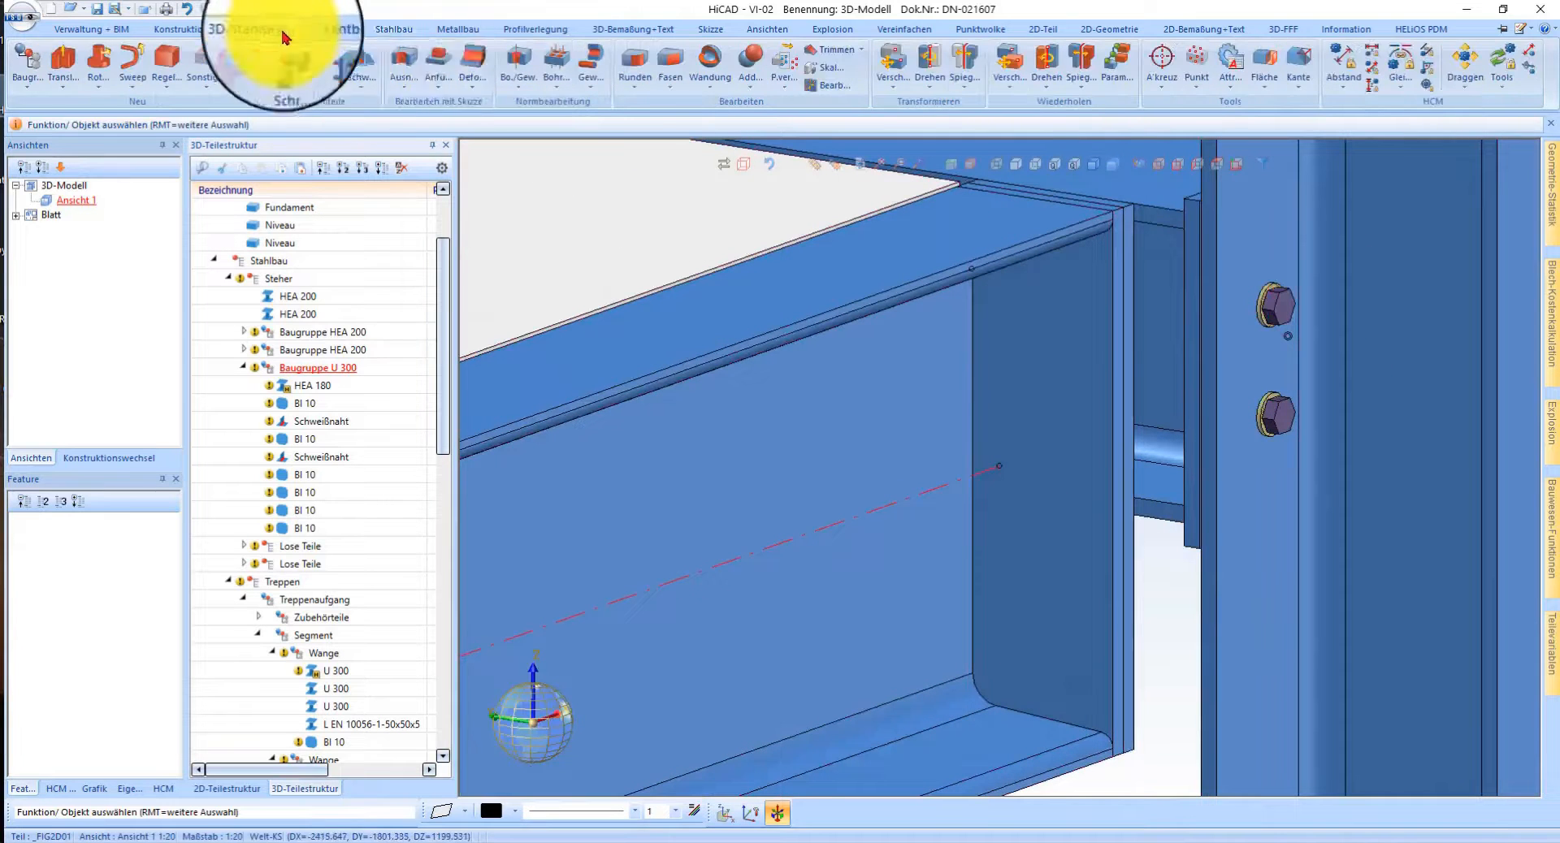
left_click(329, 71)
left_click(72, 95)
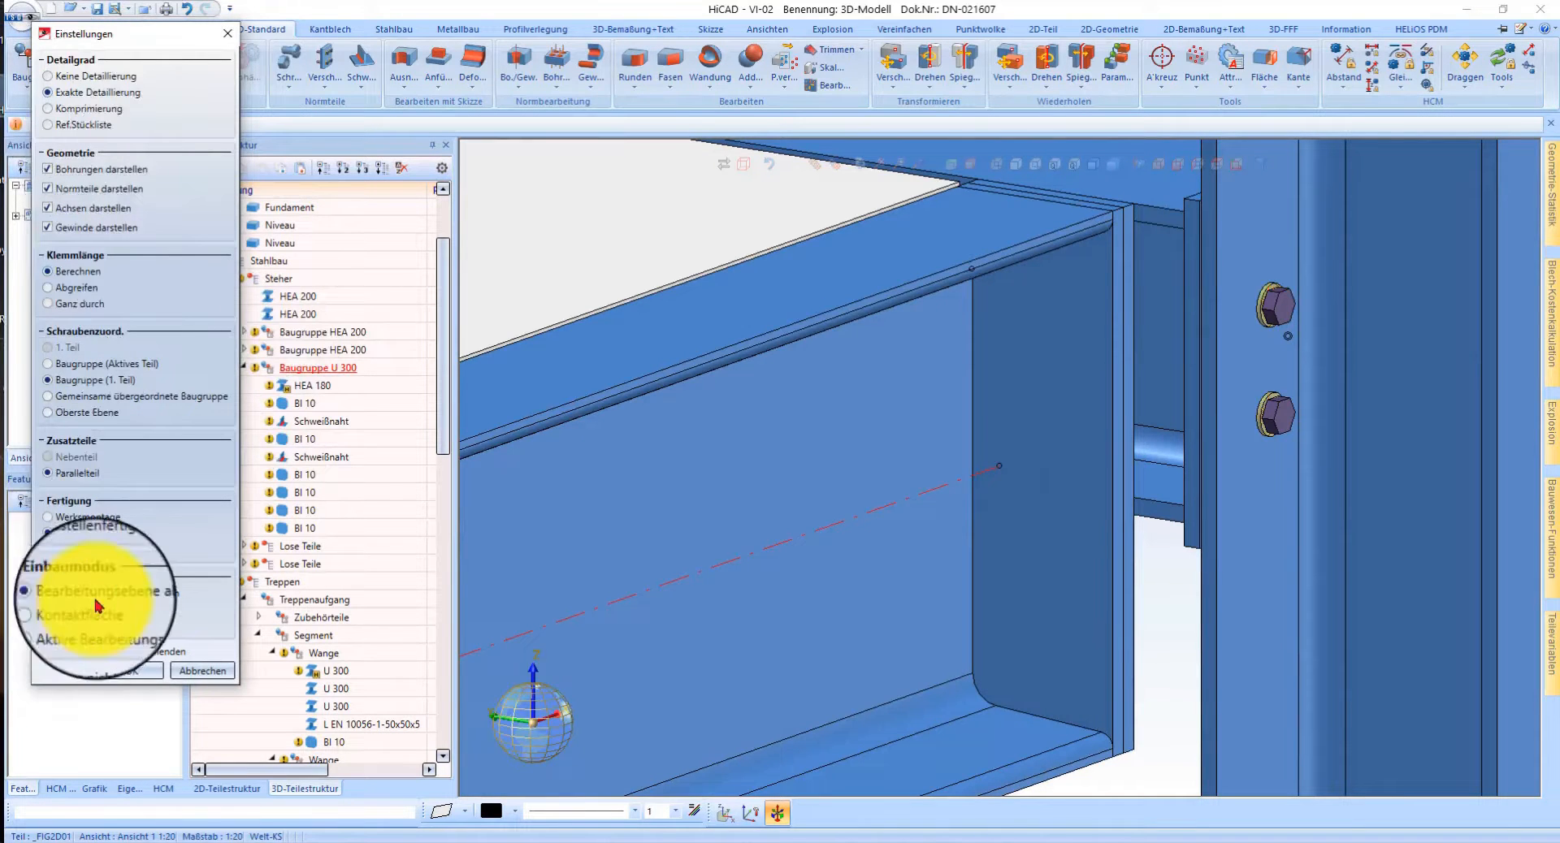
left_click(140, 672)
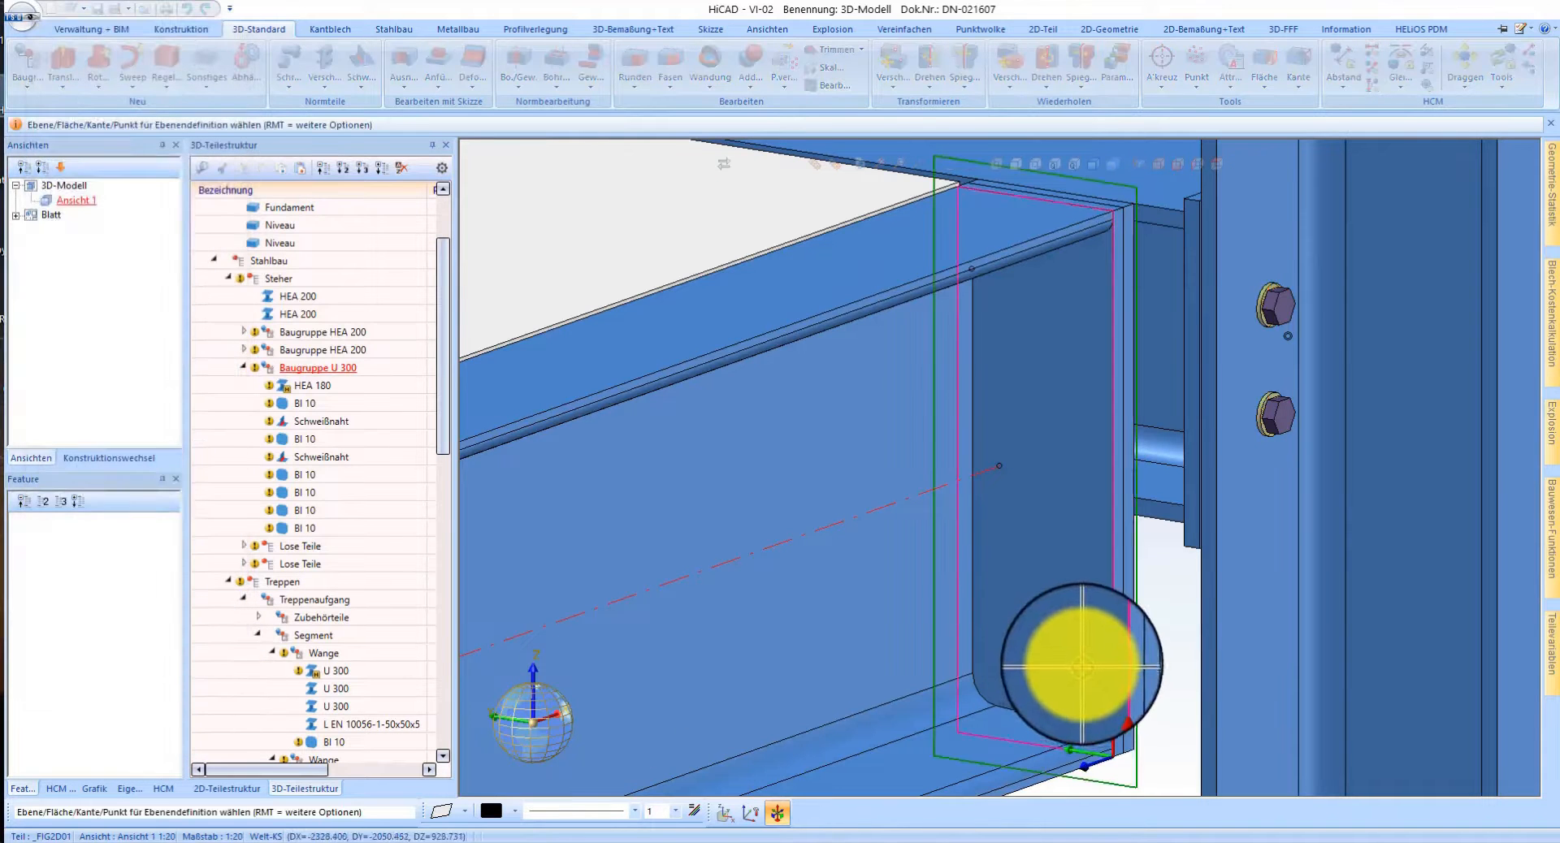
left_click(1056, 689)
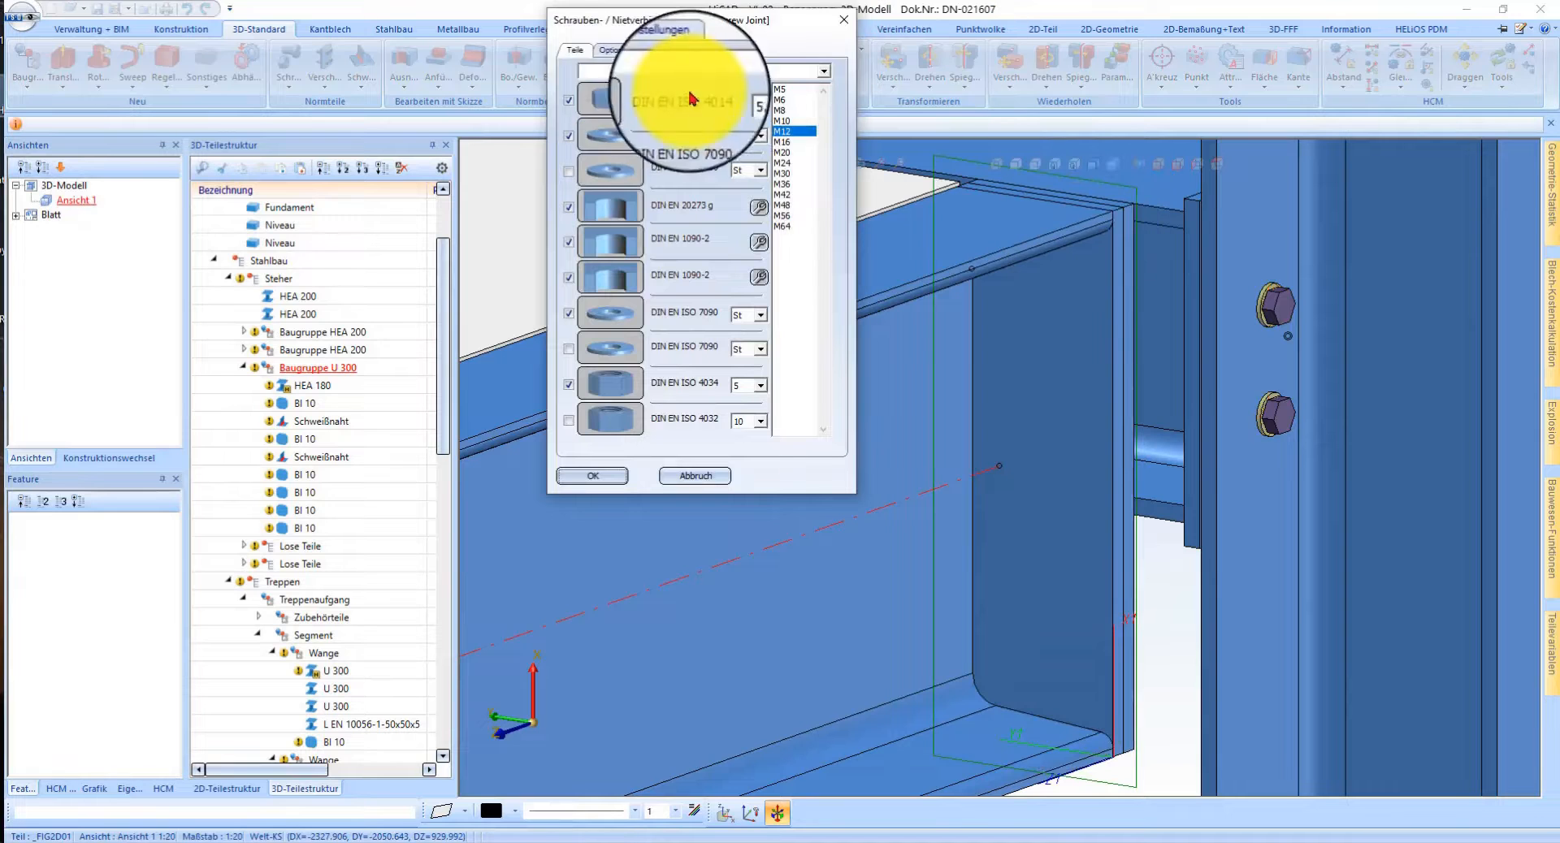
- Choose DIN EN ISO 4017 M12 bolts with a DIN 7989-1 washer and DIN EN ISO 4035 nut, and select the end plates to connect
left_click(618, 106)
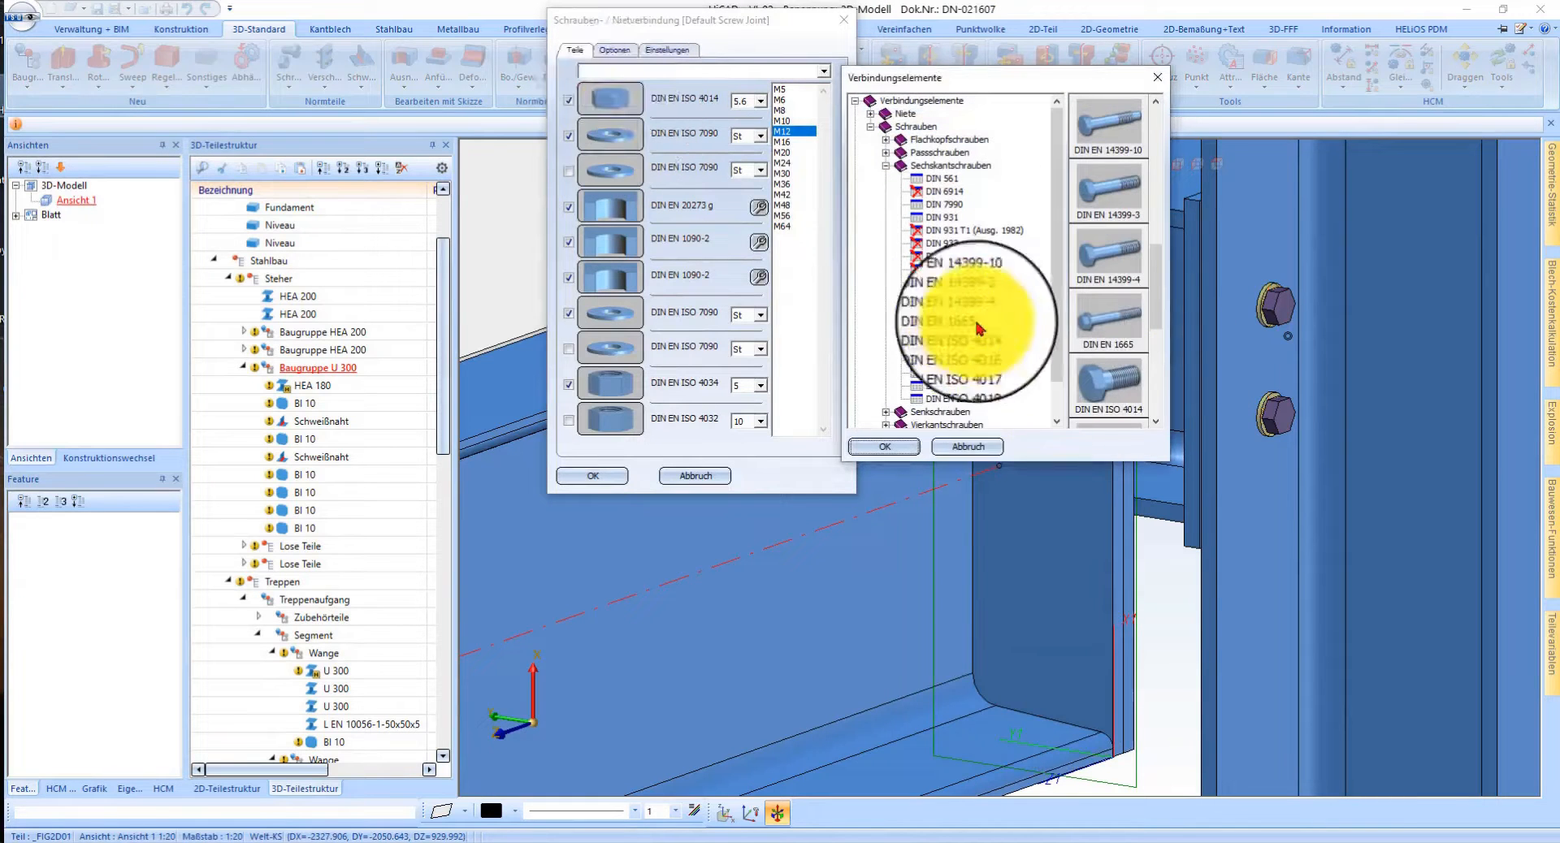
left_click(982, 360)
left_click(910, 445)
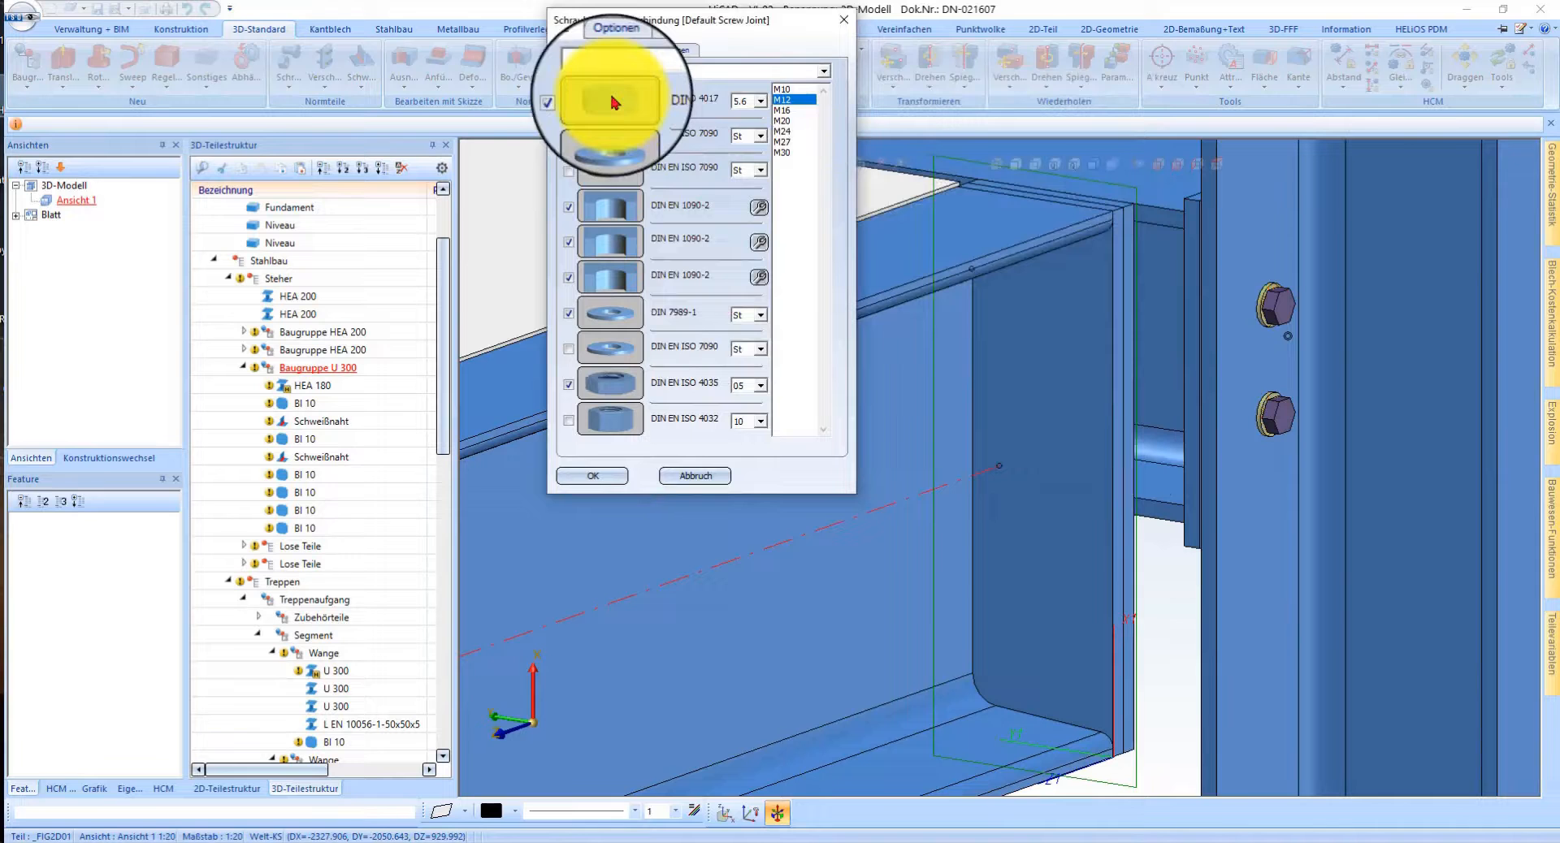
left_click(603, 478)
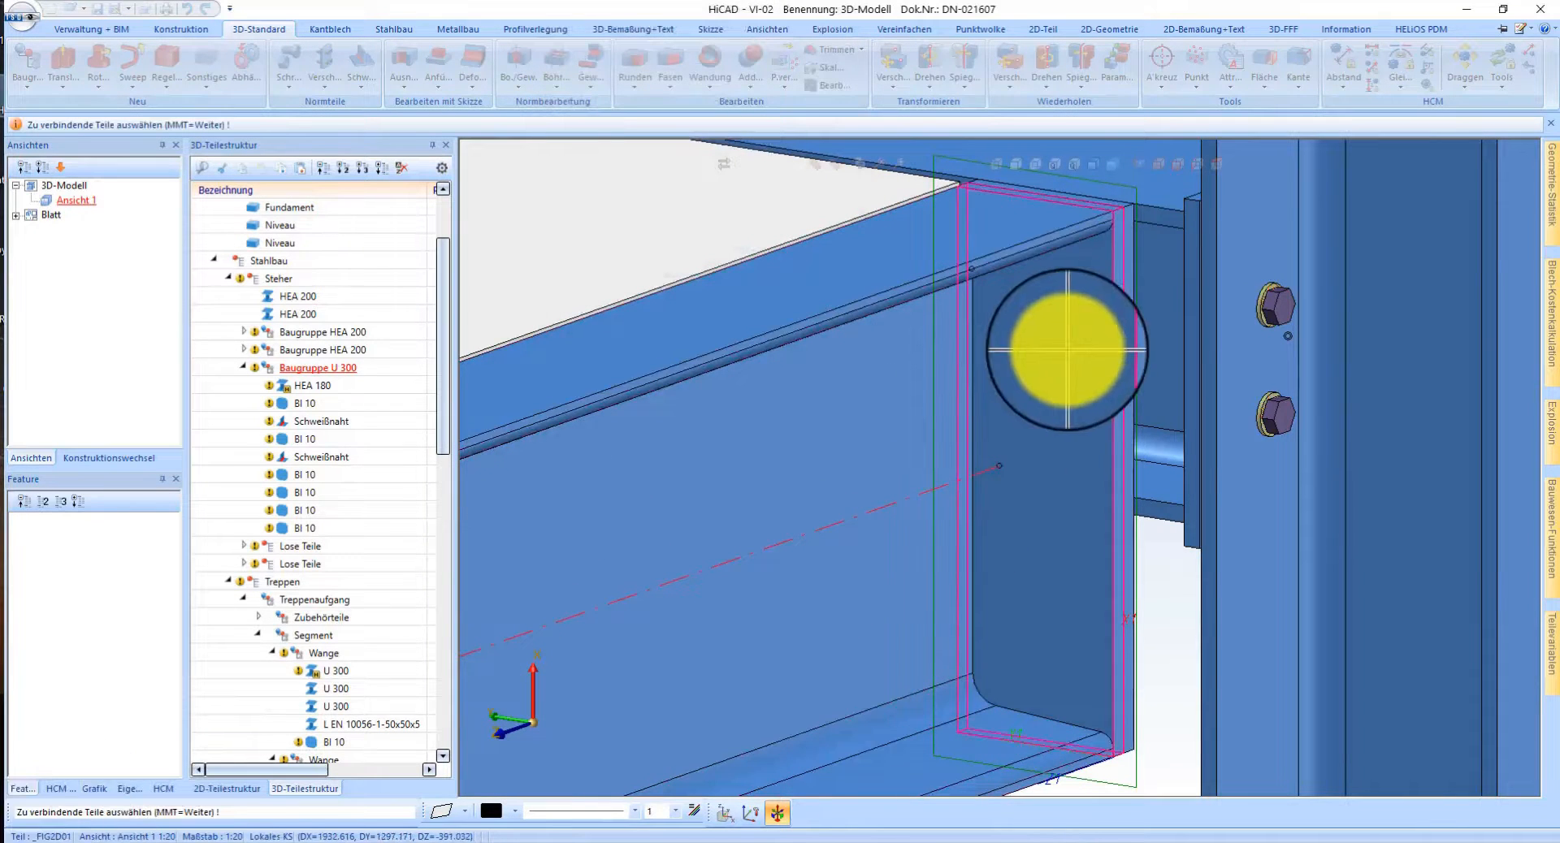
left_click(1073, 394)
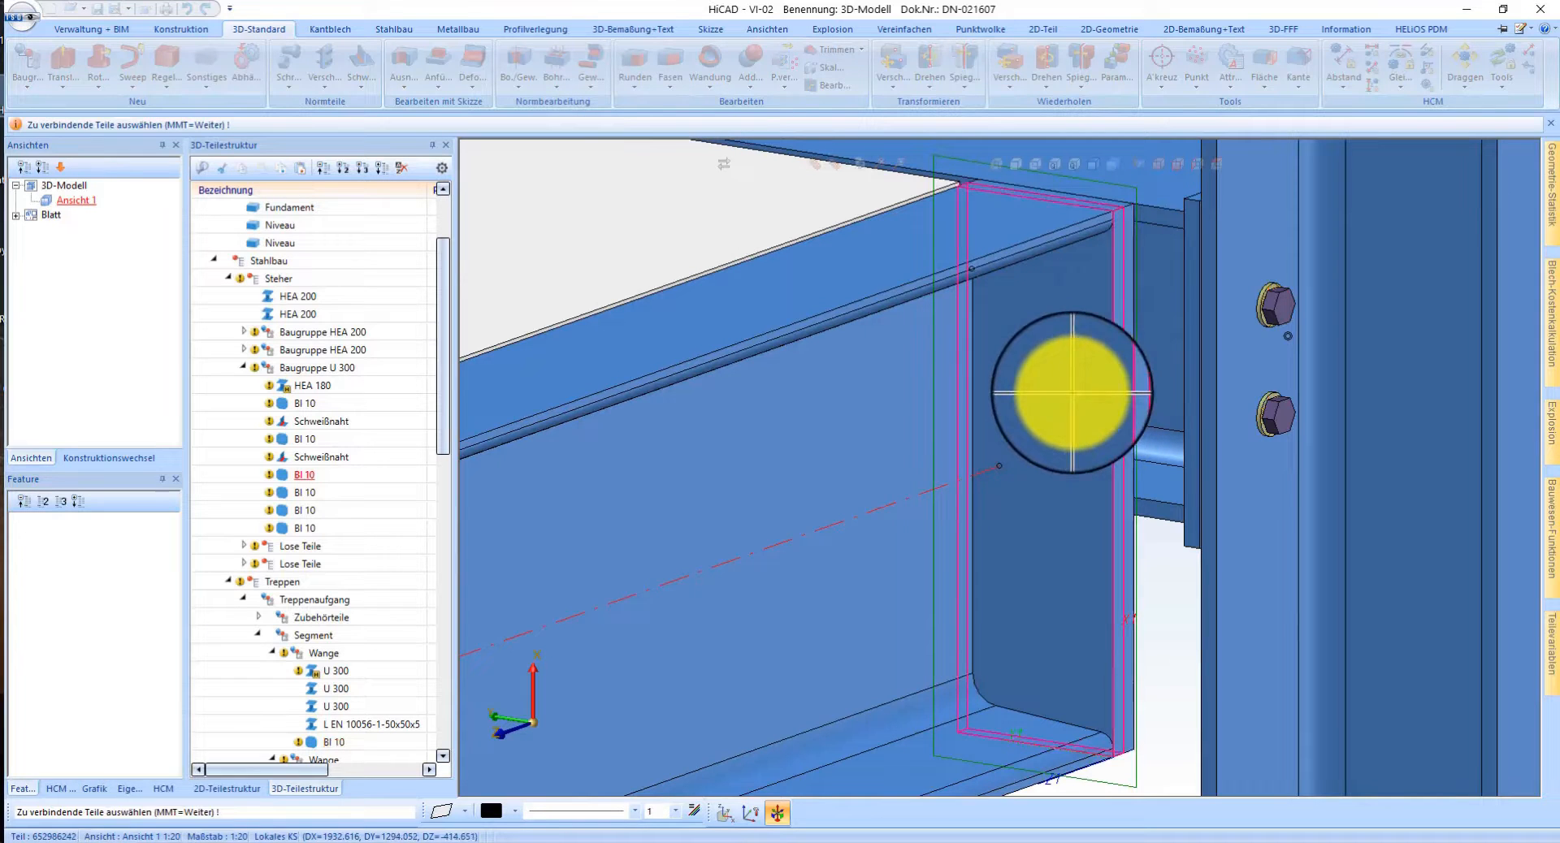
middle_click(1066, 407)
- Set up a linear bolt raster with nx 2, ny 1 and a spacing of 50, referenced from one end of the pattern
scroll(1071, 378, "up", 3)
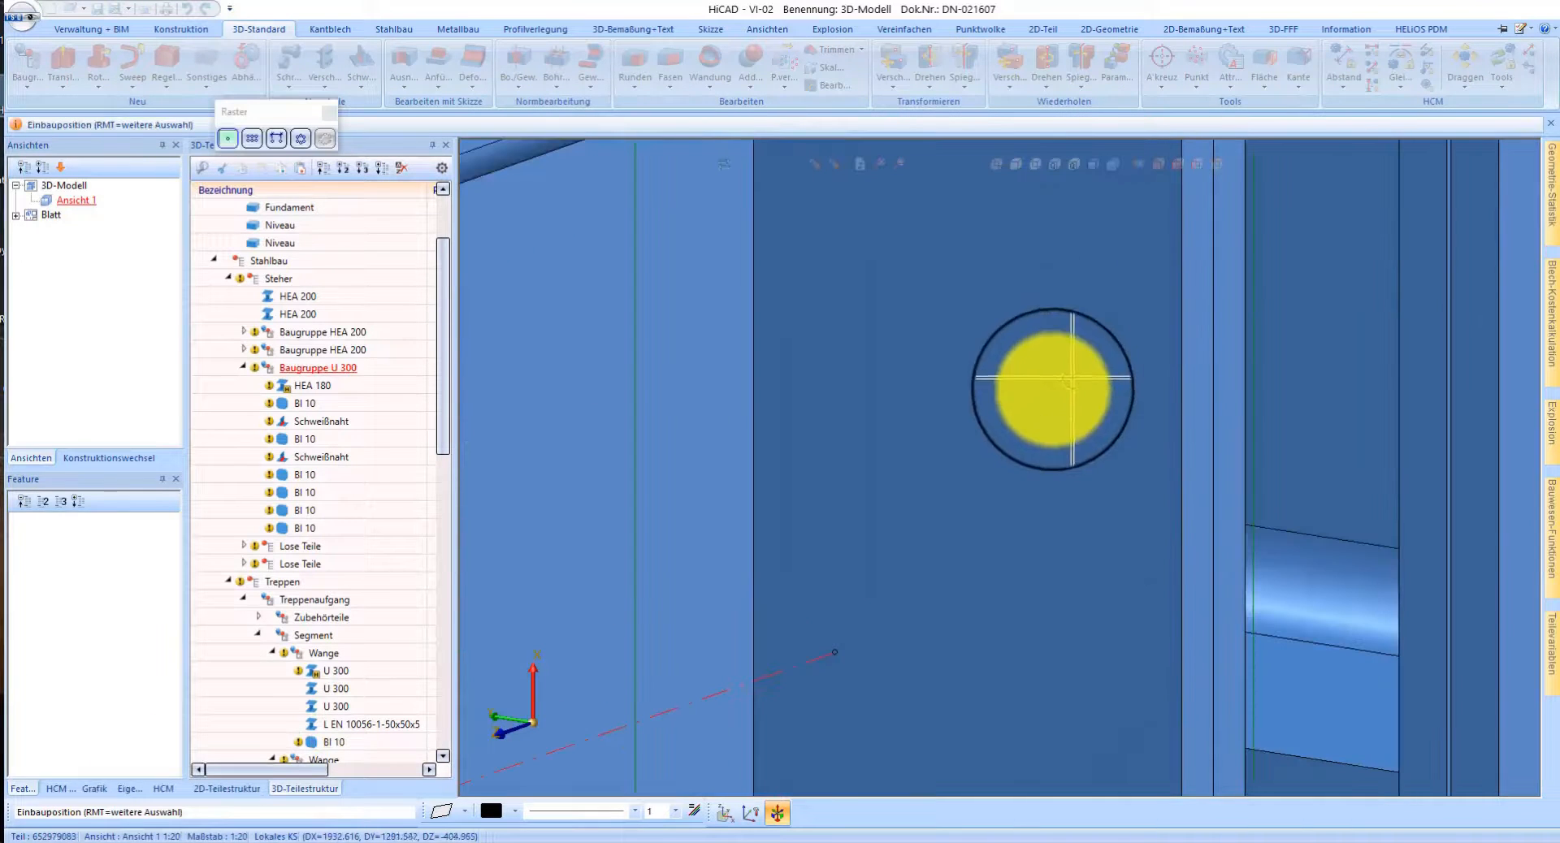
left_click(252, 139)
scroll(985, 447, "down", 3)
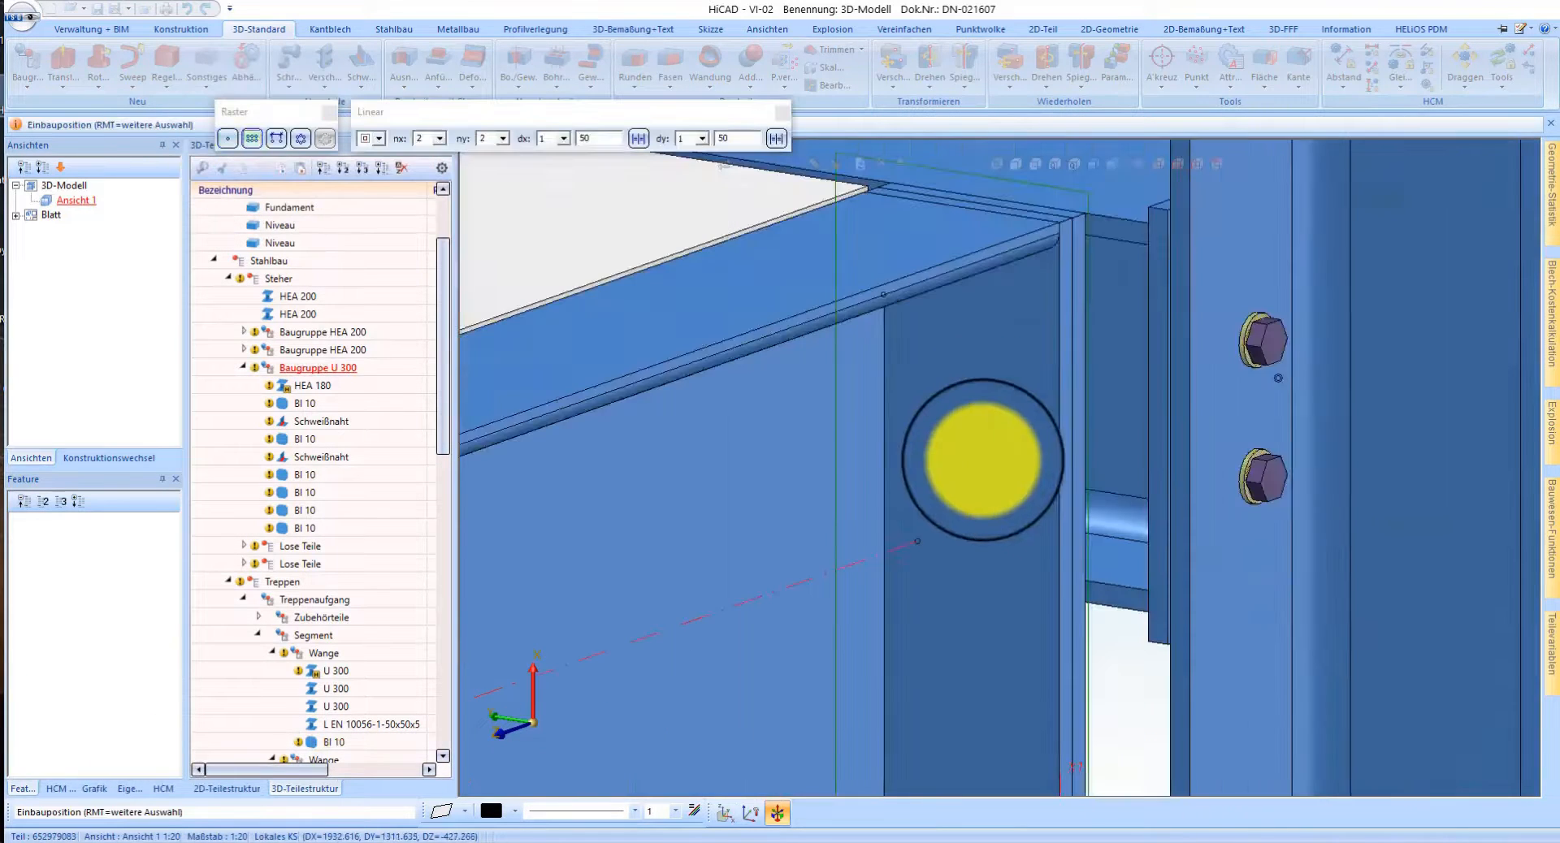
scroll(986, 355, "down", 2)
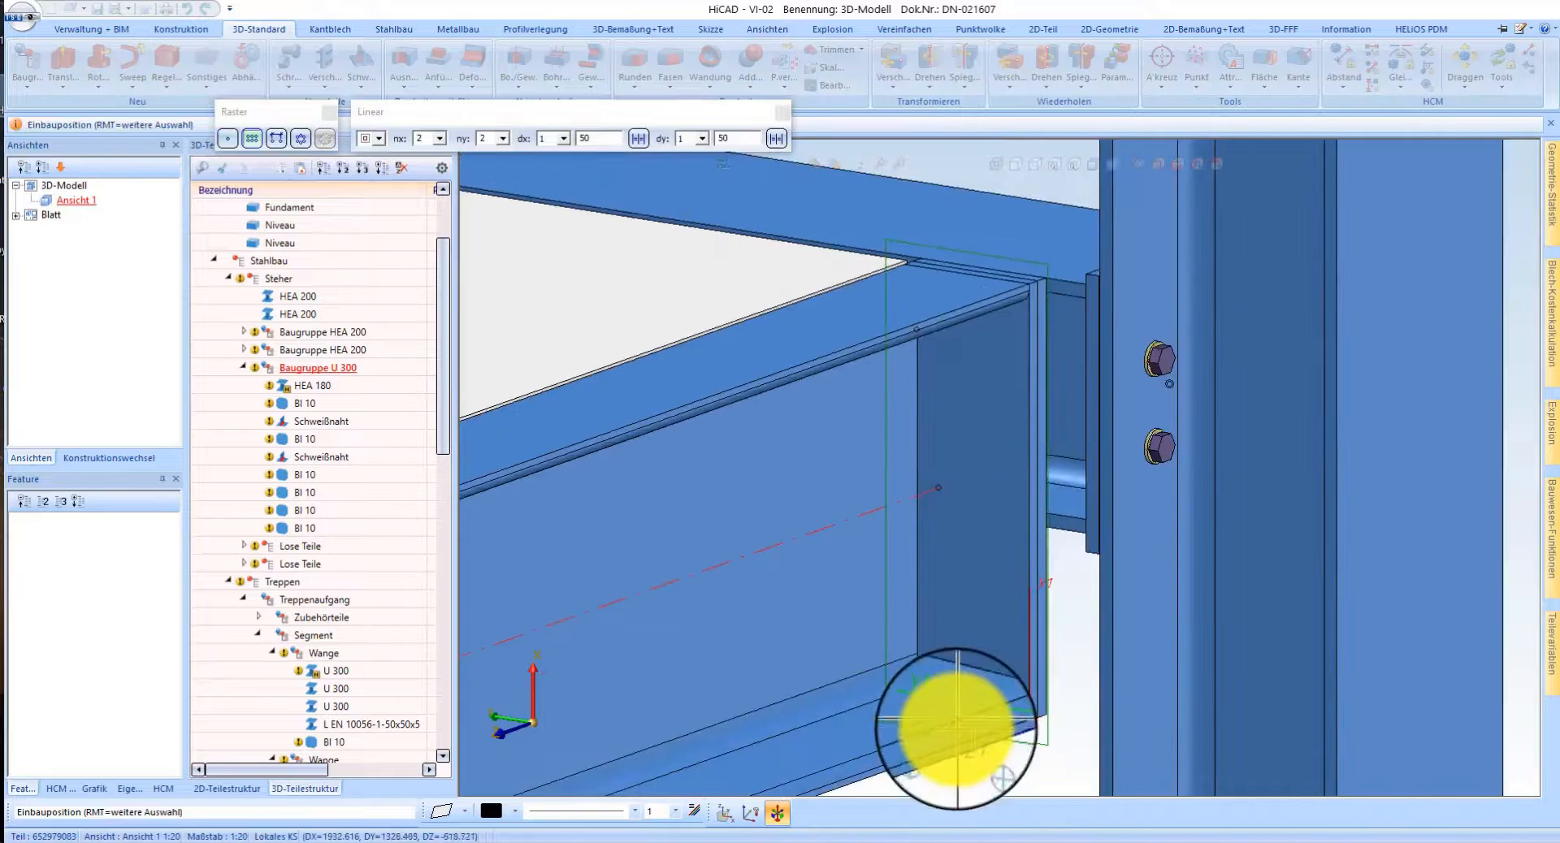
left_click(503, 140)
left_click(491, 155)
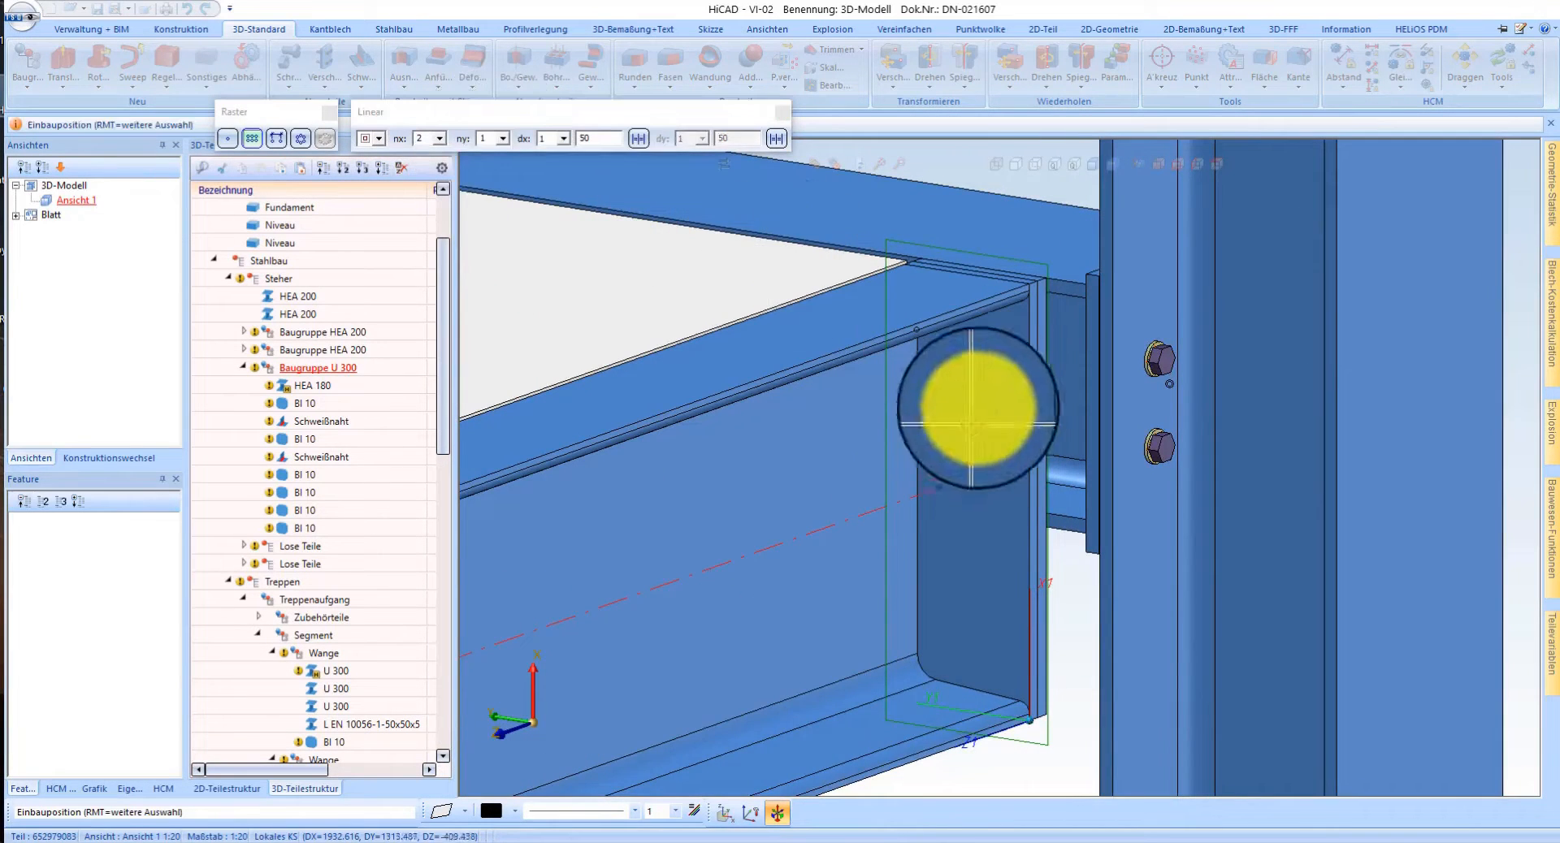
scroll(985, 403, "up", 2)
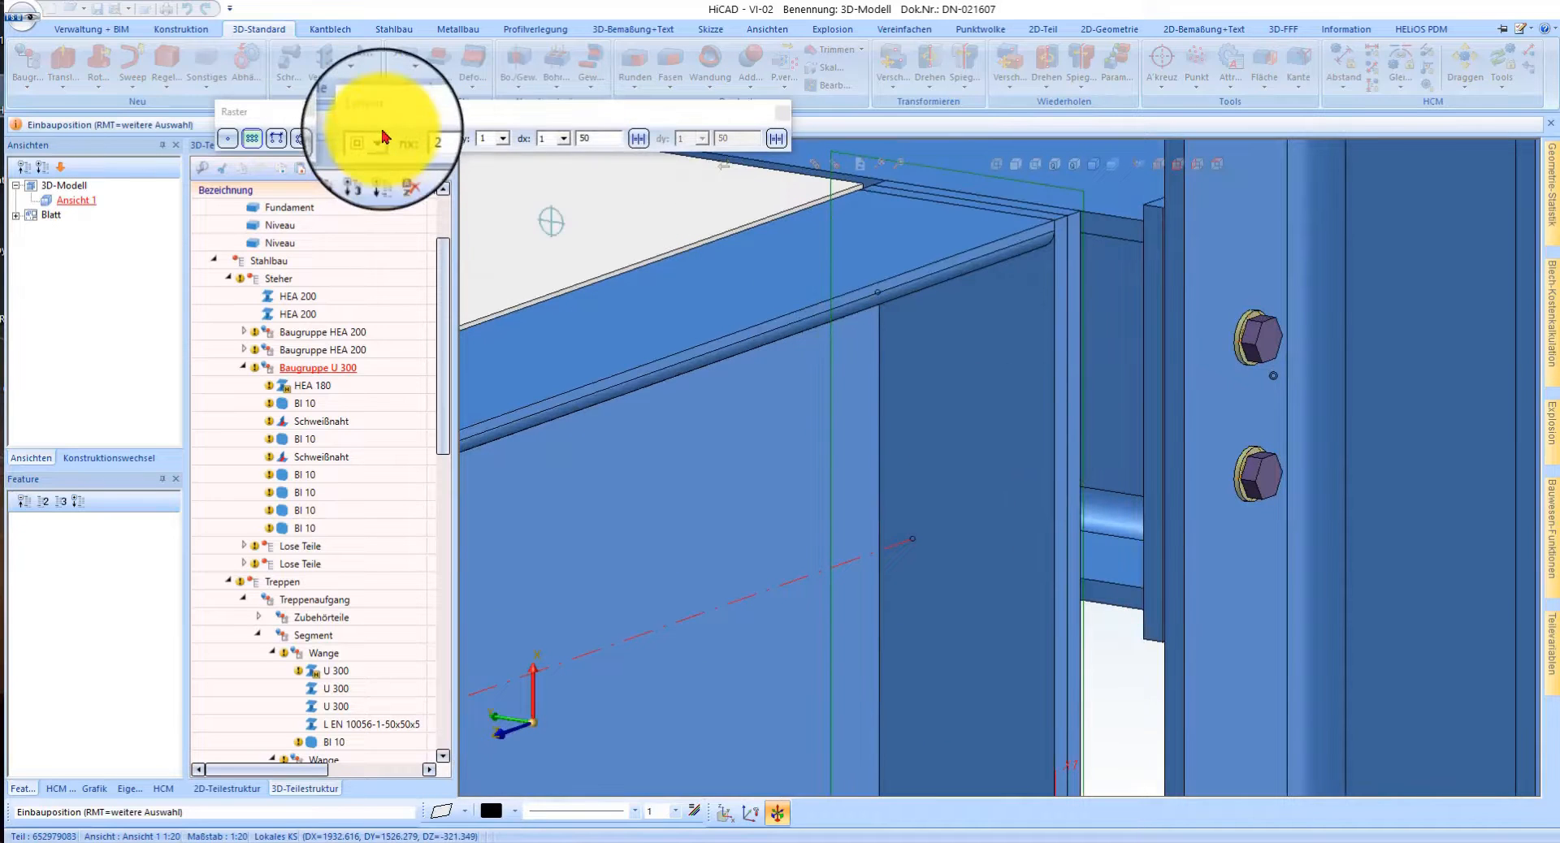
left_click(376, 160)
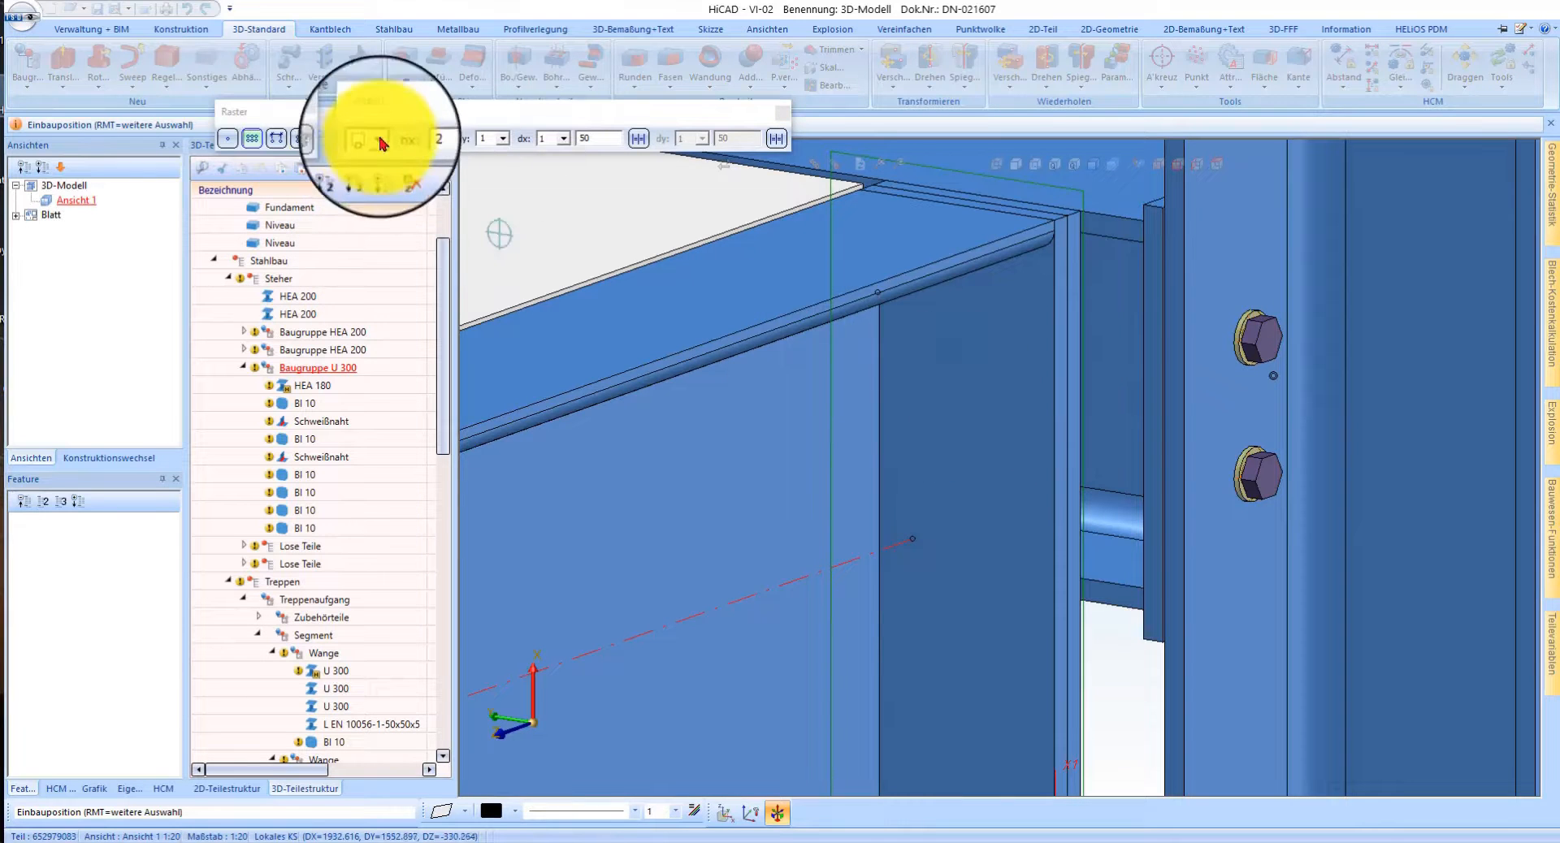
left_click(370, 194)
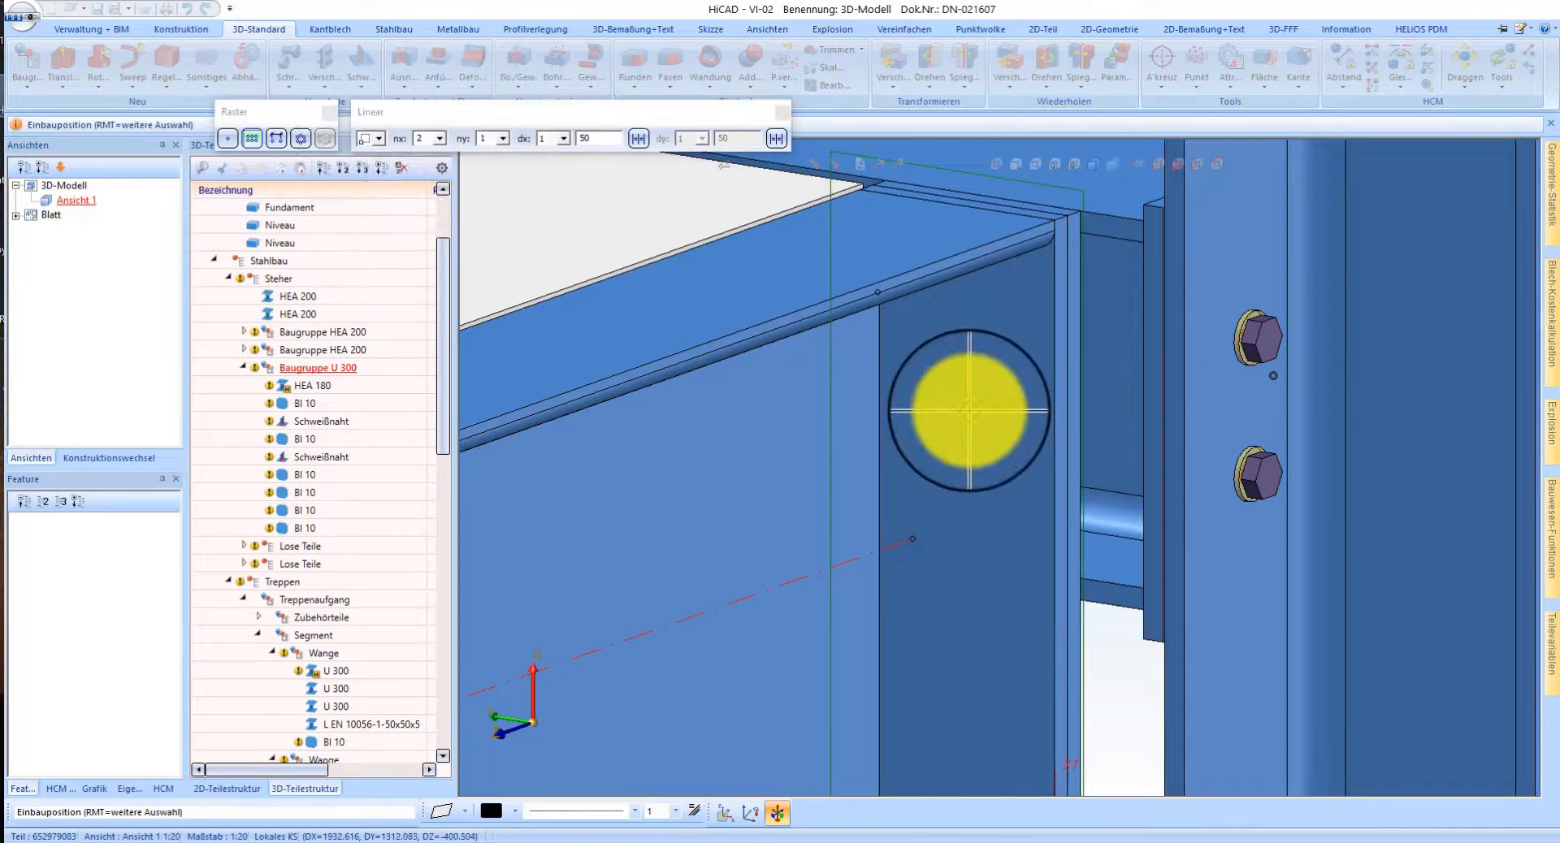
left_click(371, 143)
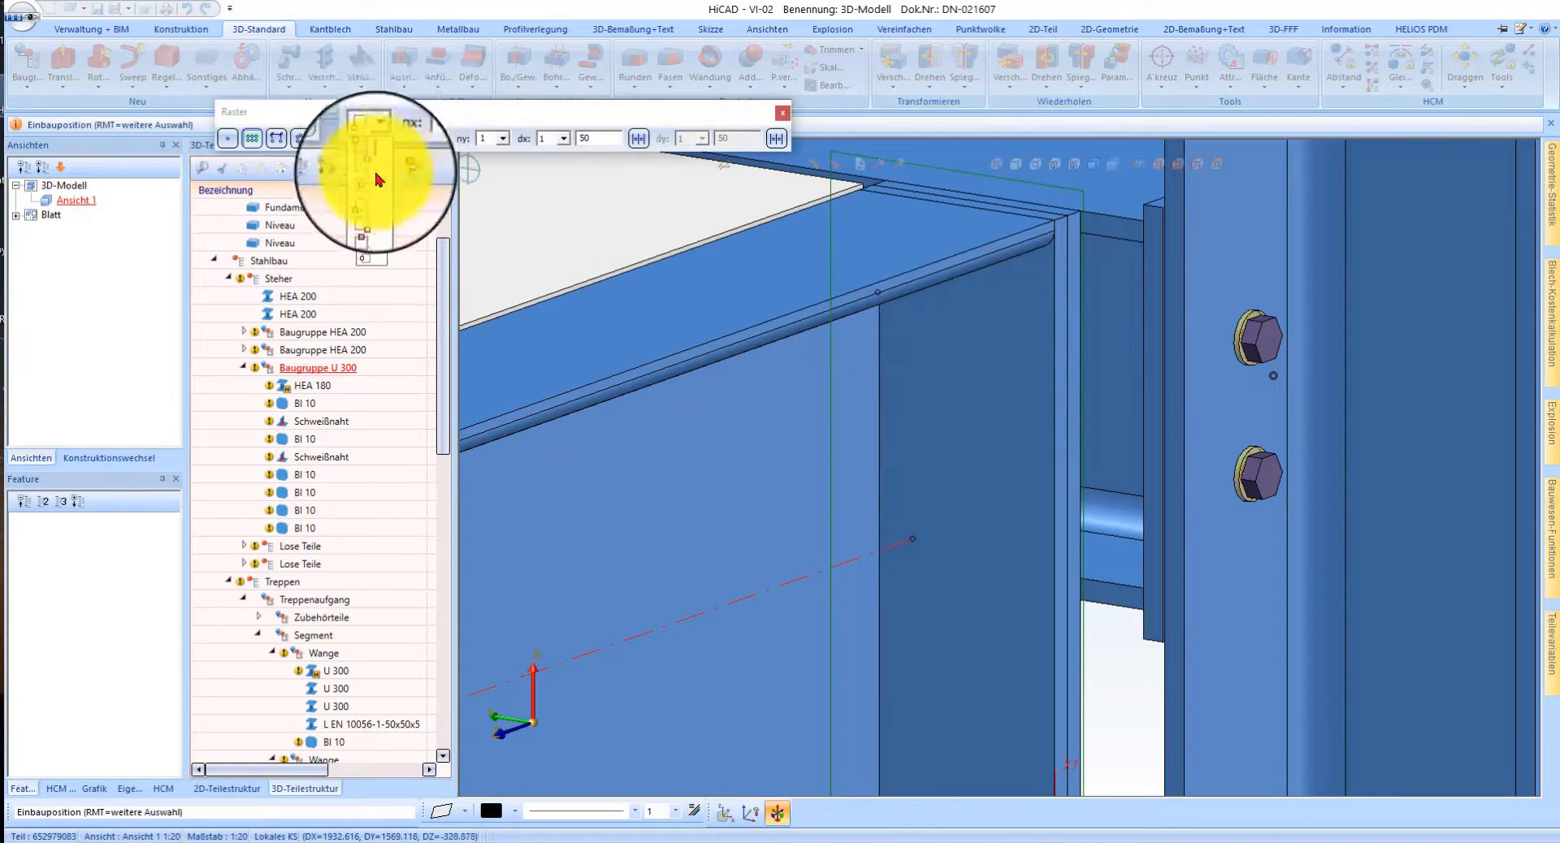
left_click(376, 224)
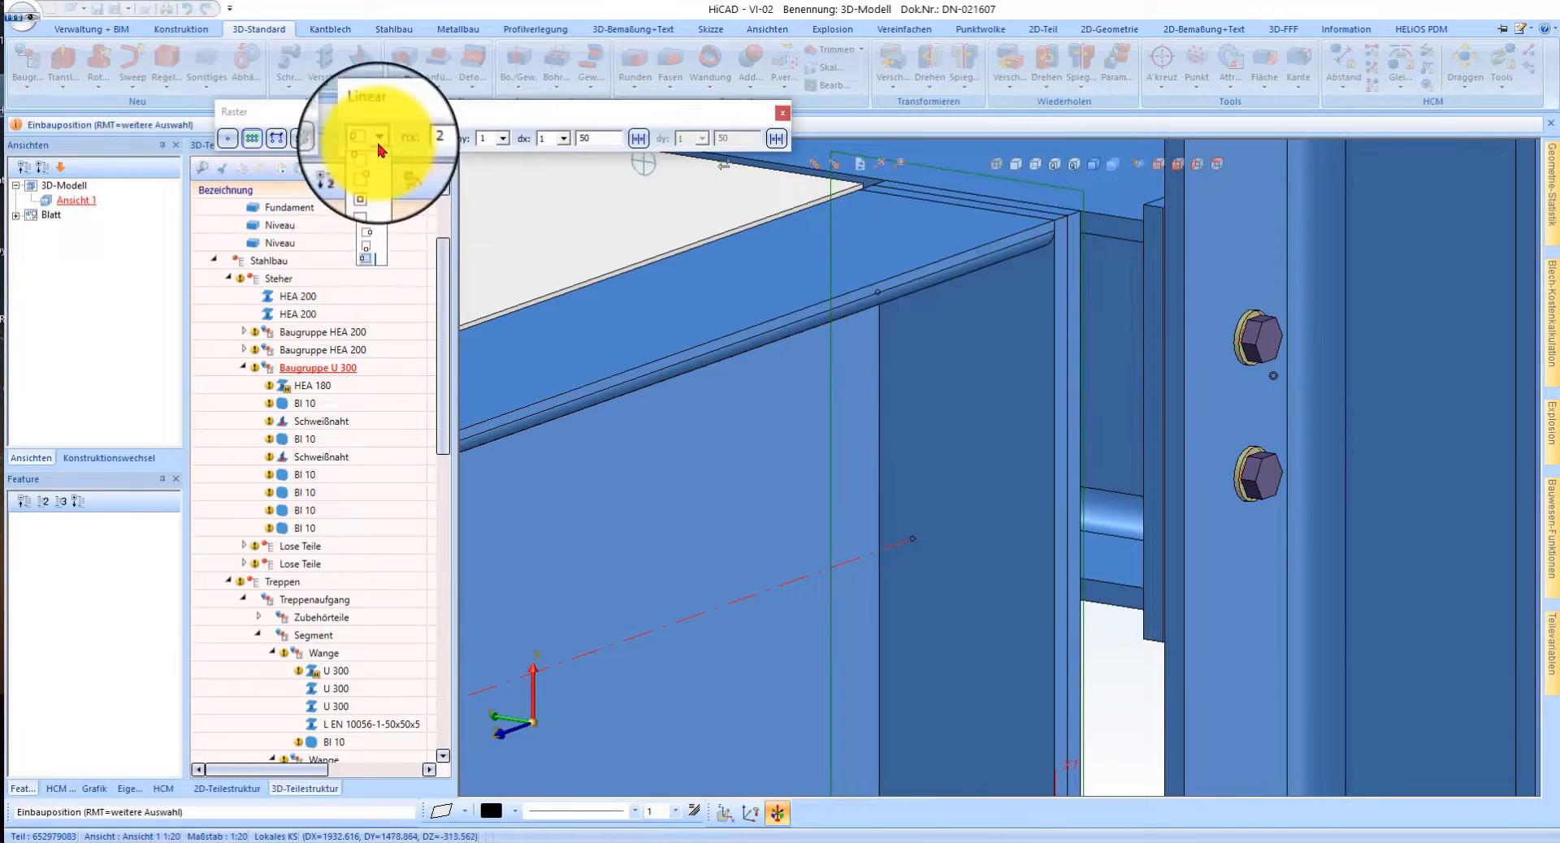
left_click(374, 232)
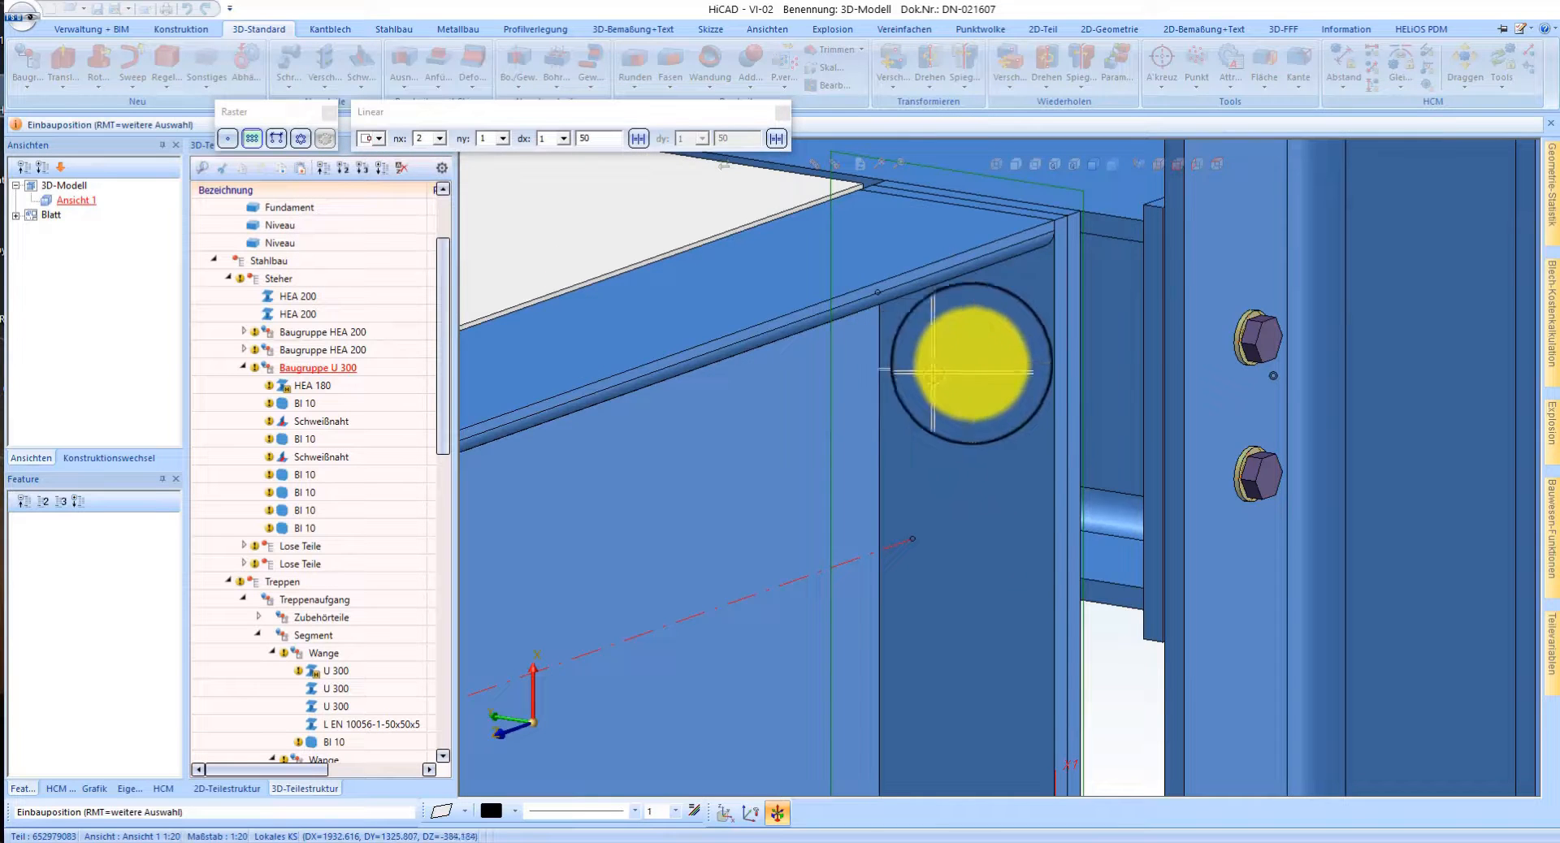
- Place the bolt pair at an x distance of -50 from the midpoint of the end plate's upper edge, with z distance 0
scroll(934, 371, "up", 1)
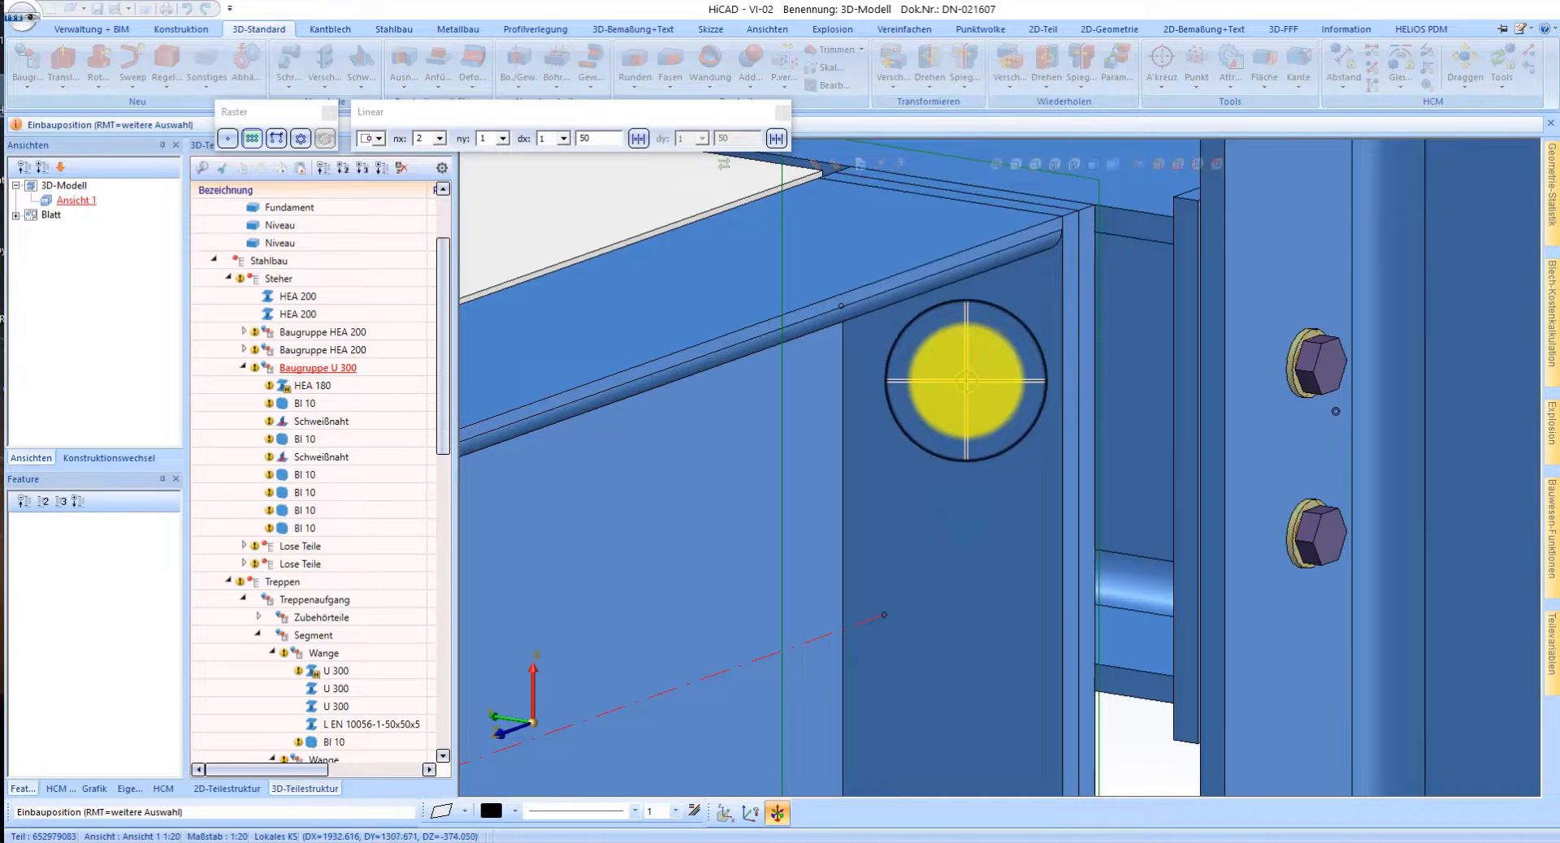
key("r")
key("Return")
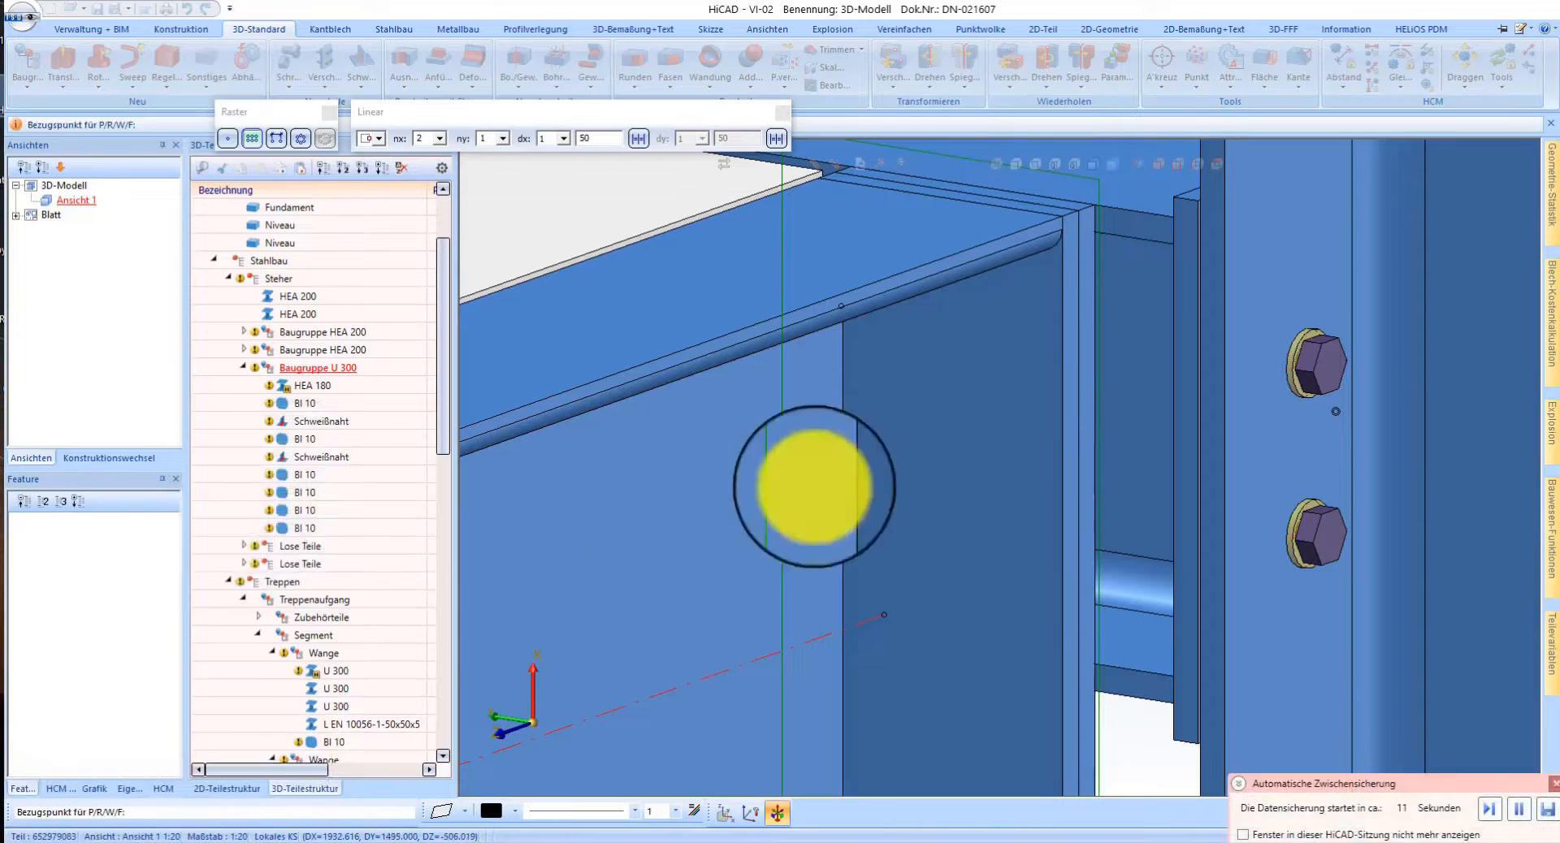
left_click(957, 192)
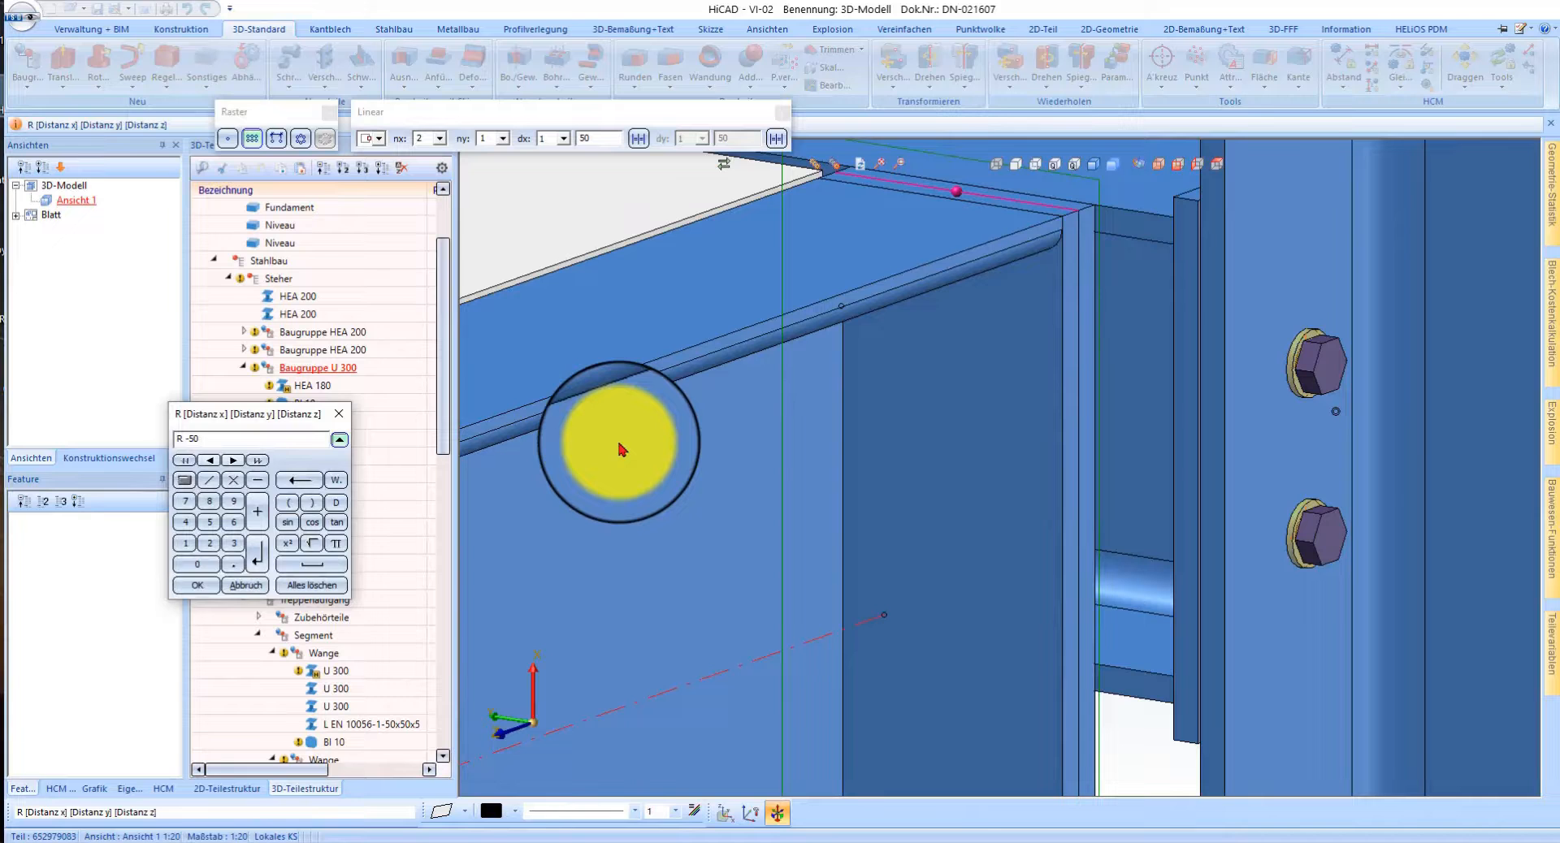
key("Return")
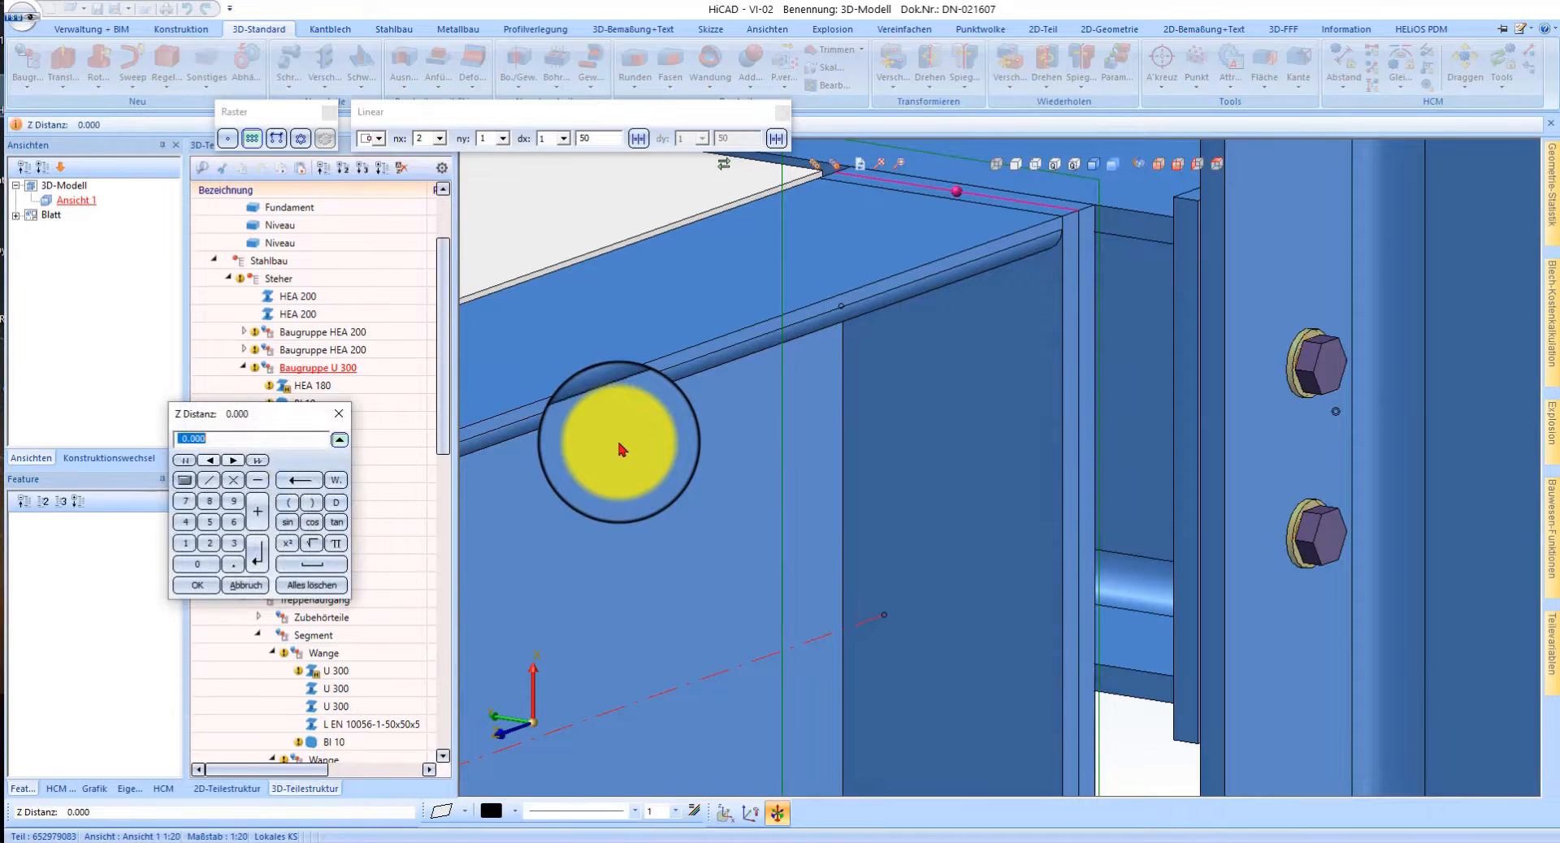
key("Return")
scroll(893, 446, "down", 2)
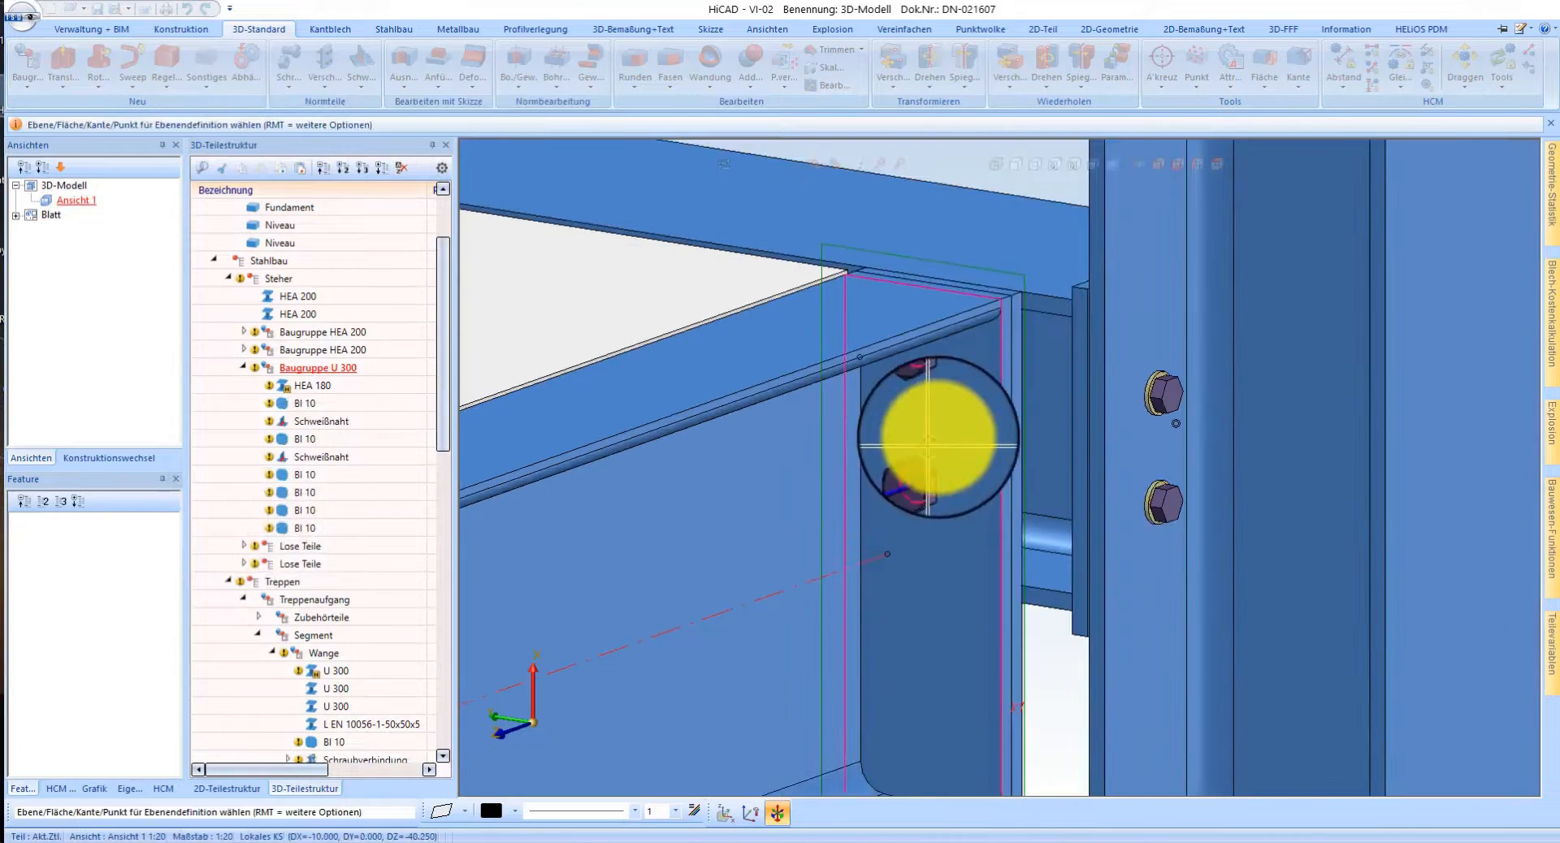
left_click(1006, 370)
left_click(834, 382)
- Add a DIN EN ISO 7090 washer under the heads of the two M12 end plate bolts
scroll(963, 431, "up", 2)
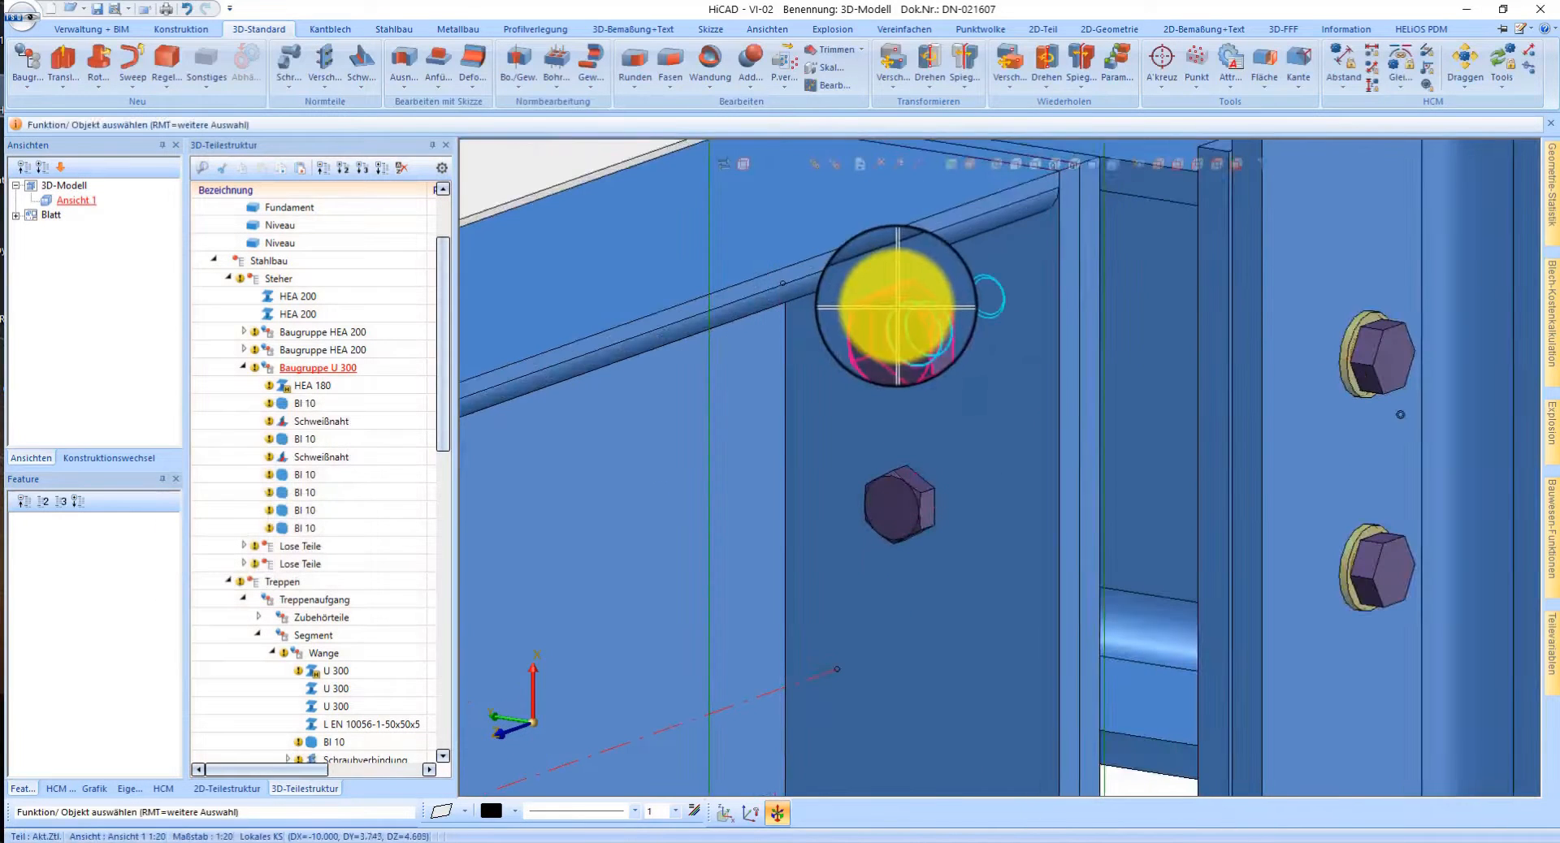
right_click(897, 306)
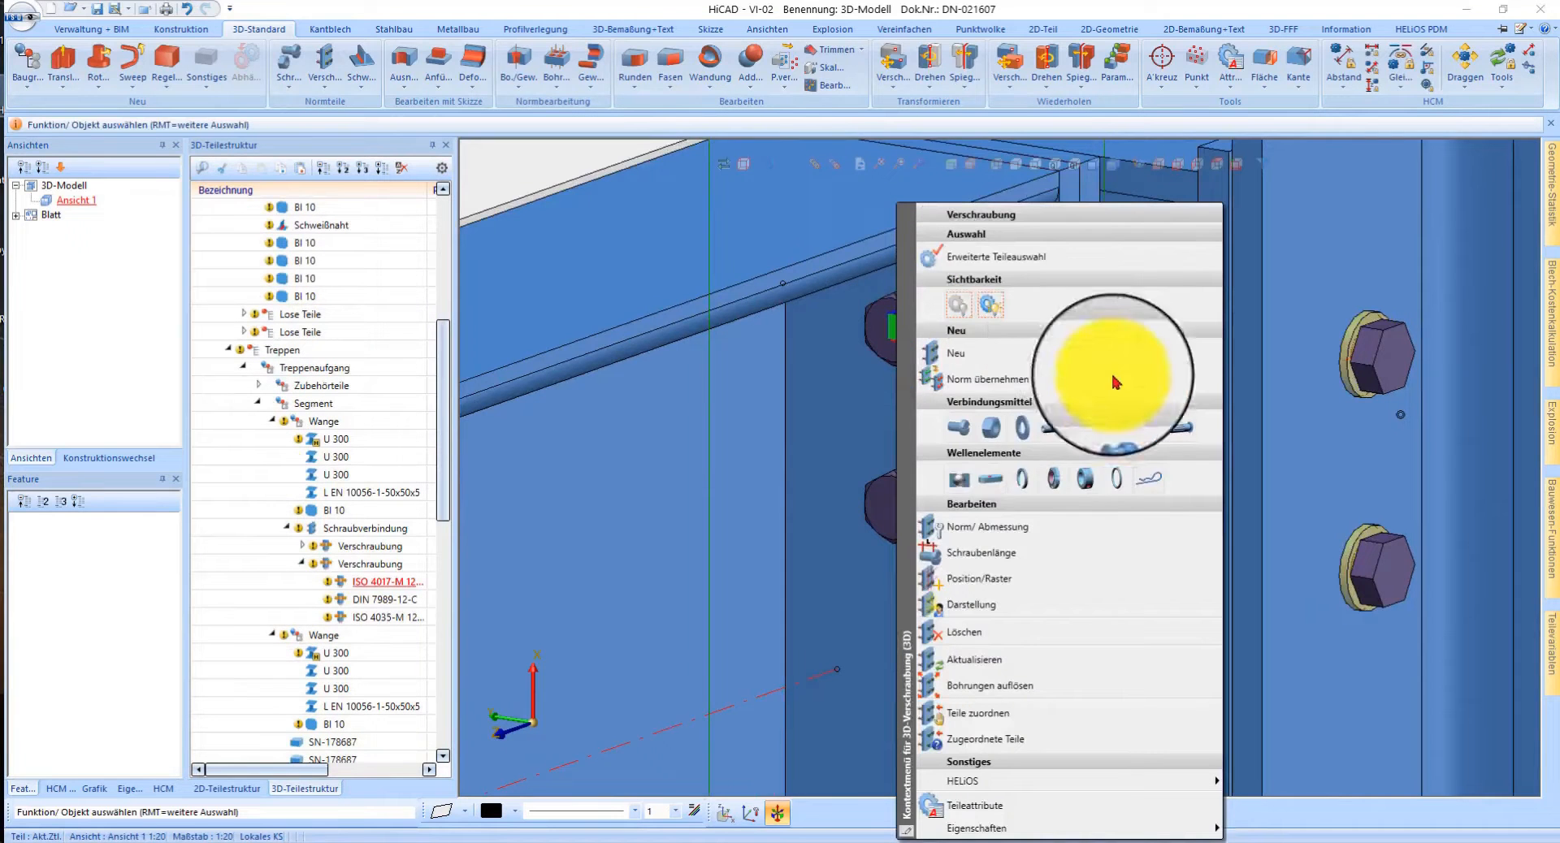
left_click(1043, 533)
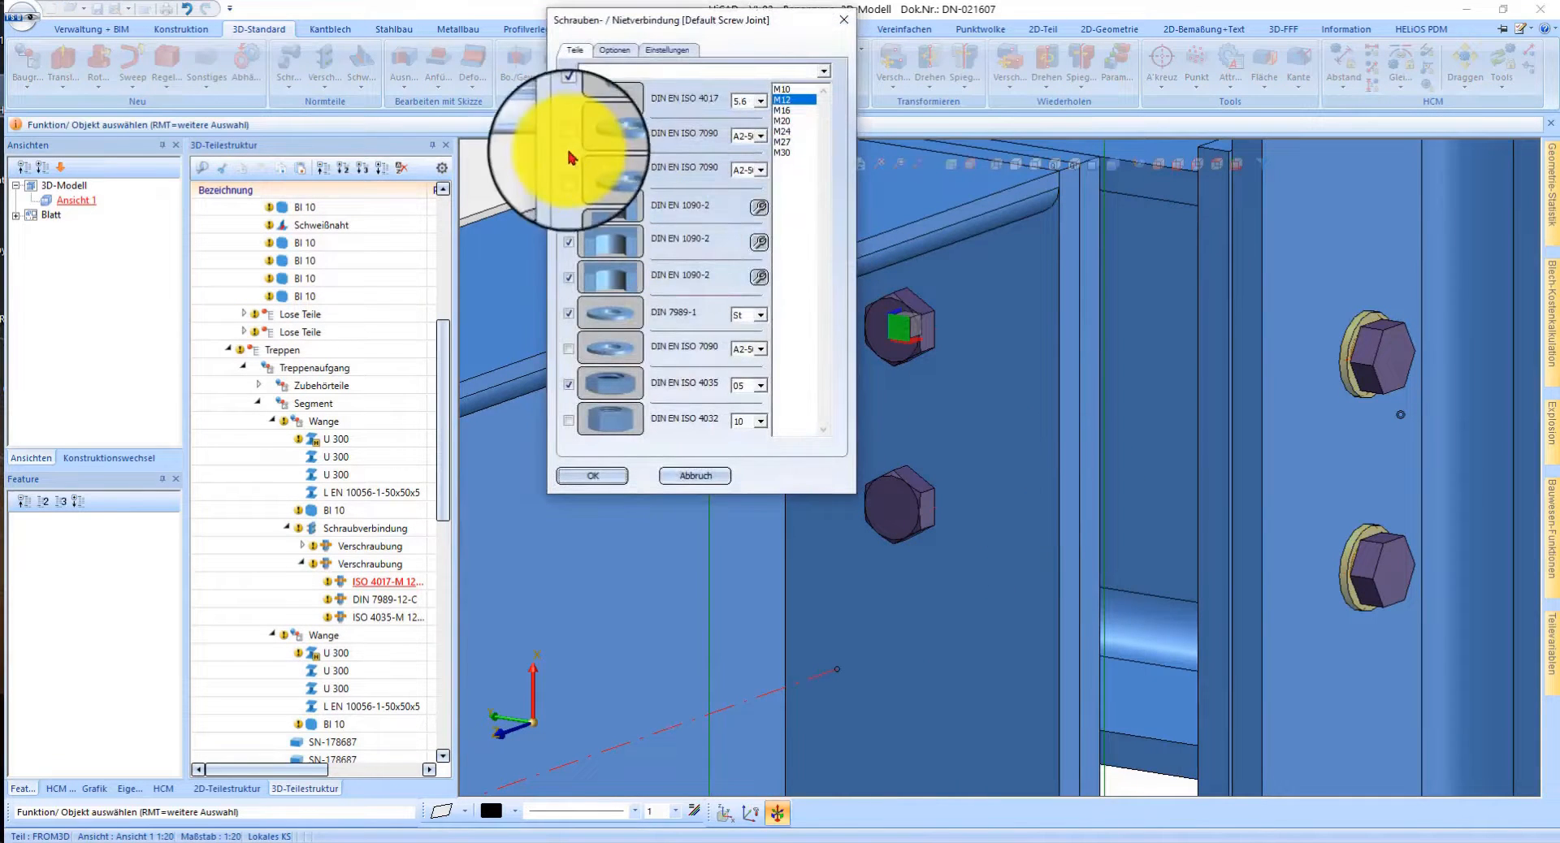
left_click(585, 479)
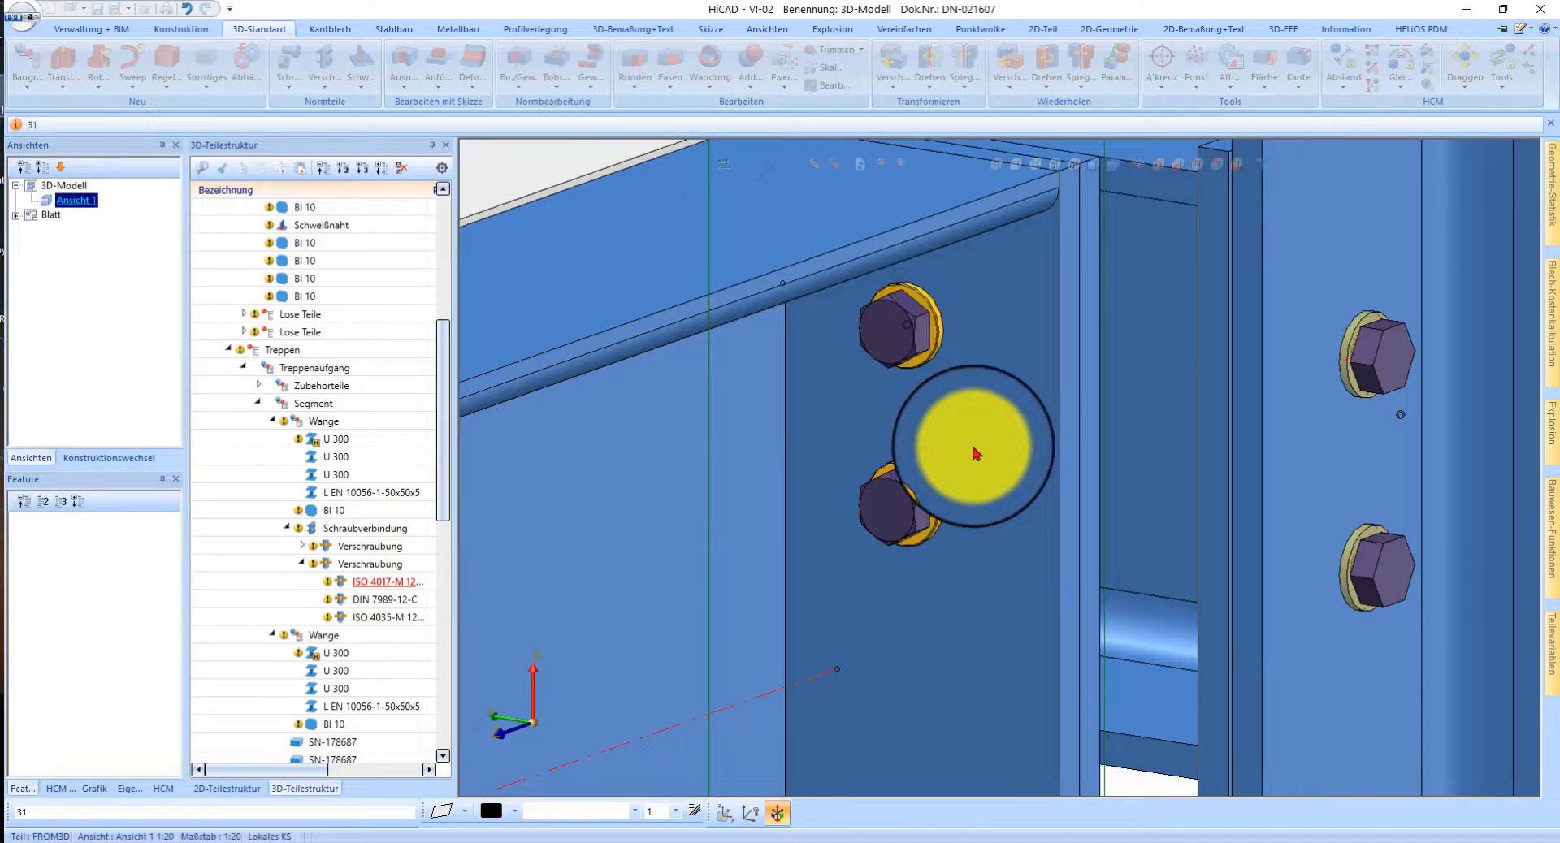
- Reverse the insertion direction of the two M12 bolts so their nuts face the stringer side
right_click(896, 300)
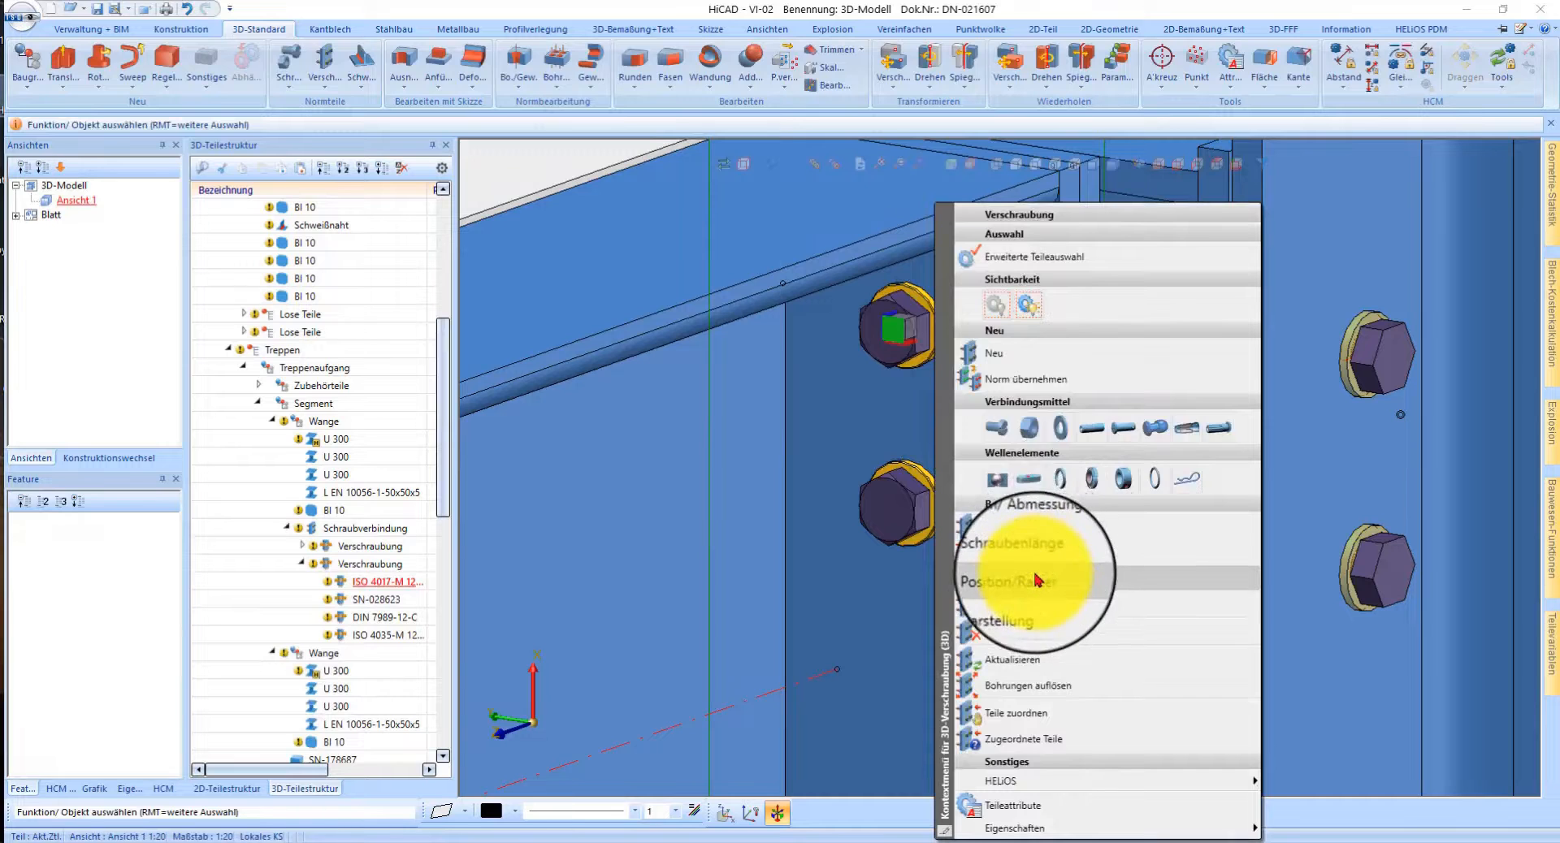
left_click(1037, 580)
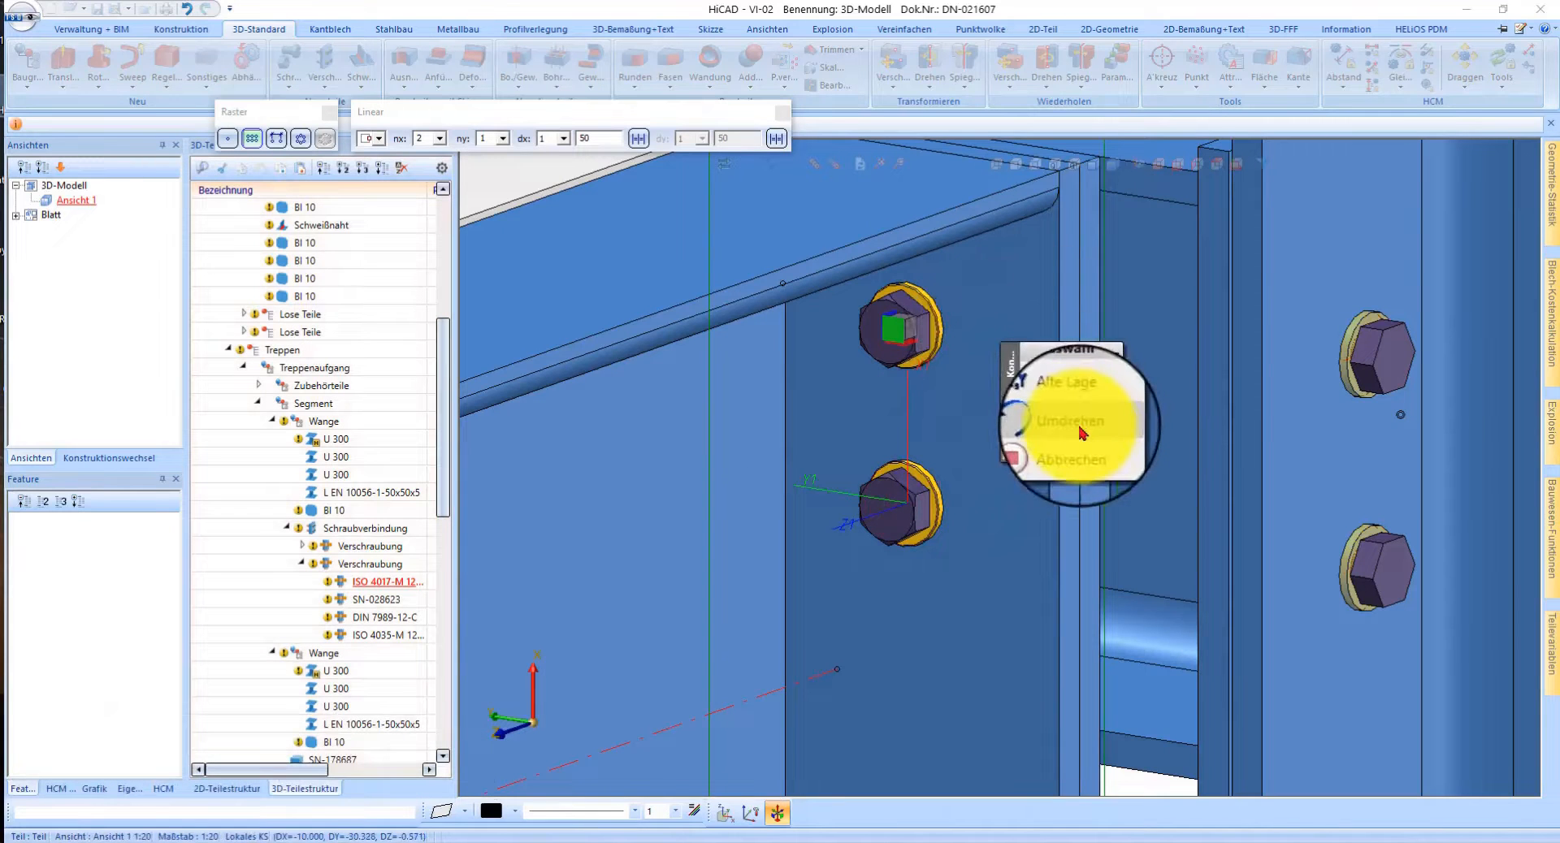
middle_click(1082, 433)
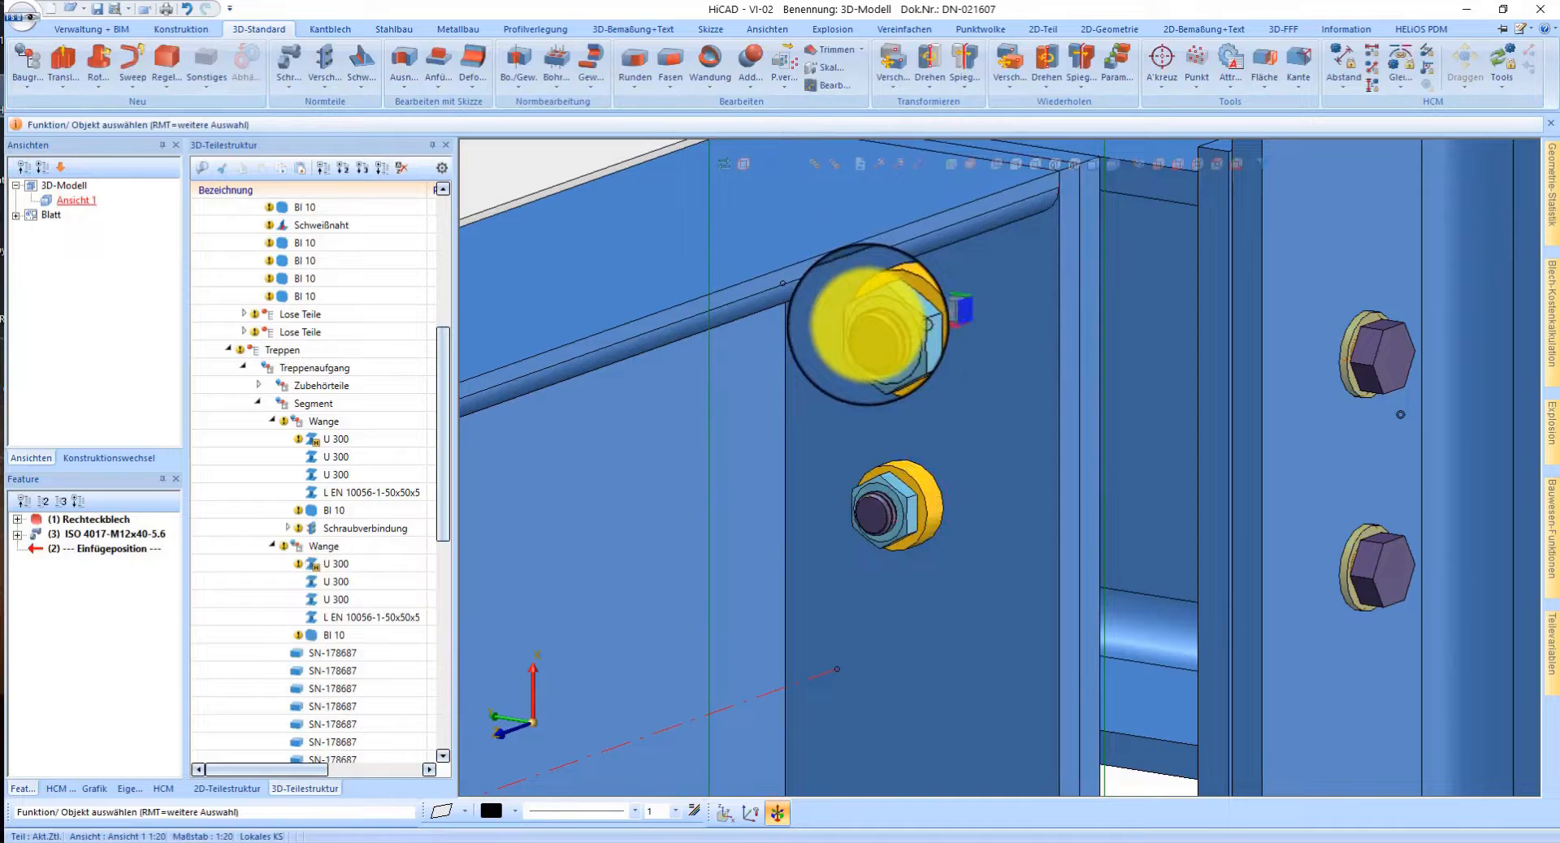
- Turn the two M12 bolts back around so their heads face the stringer side
right_click(931, 325)
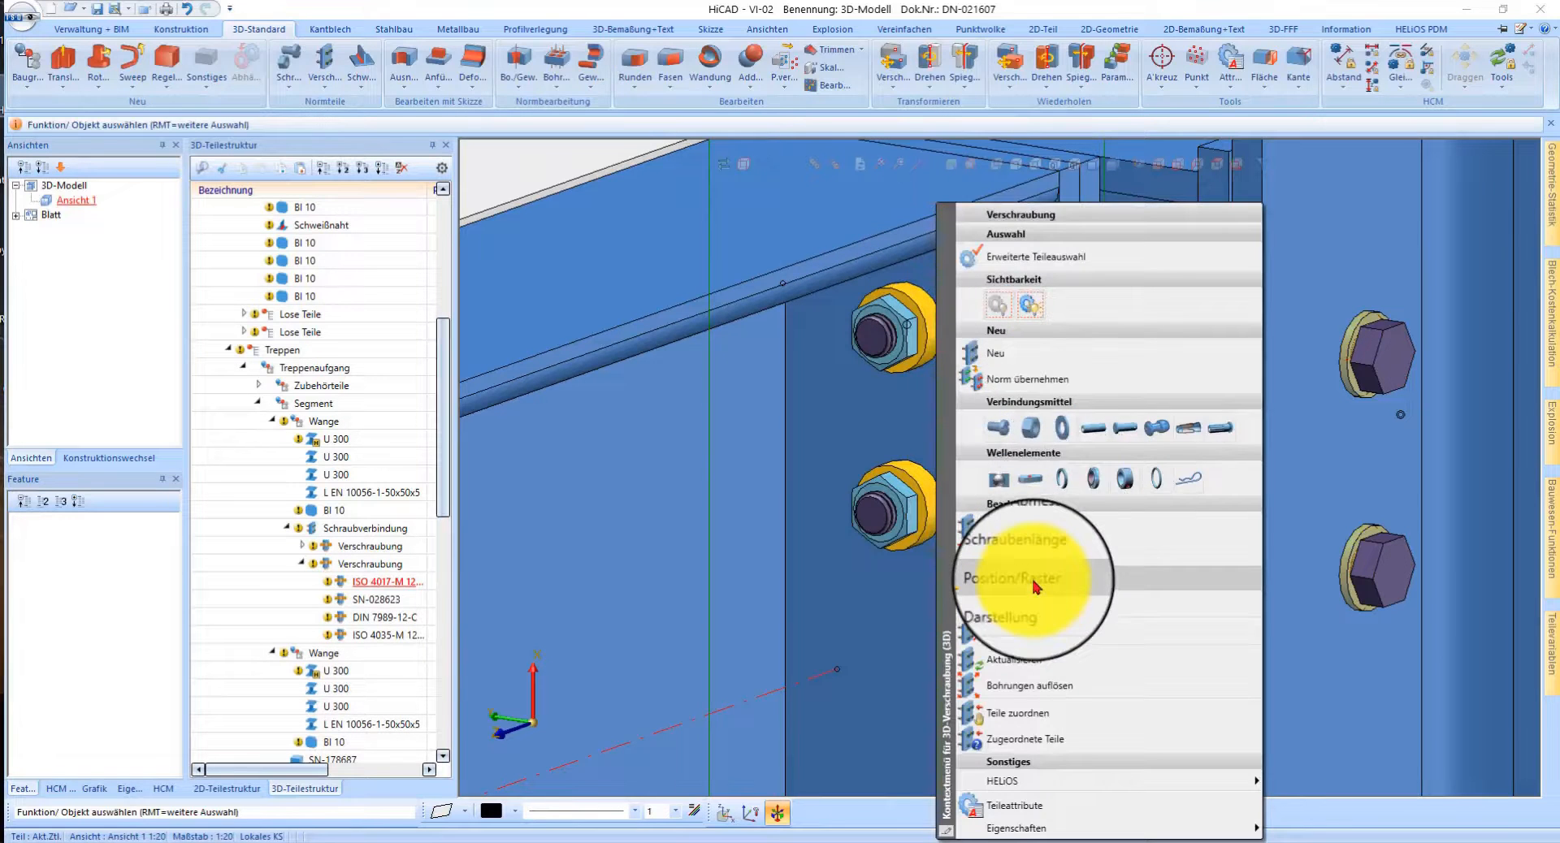
left_click(1036, 585)
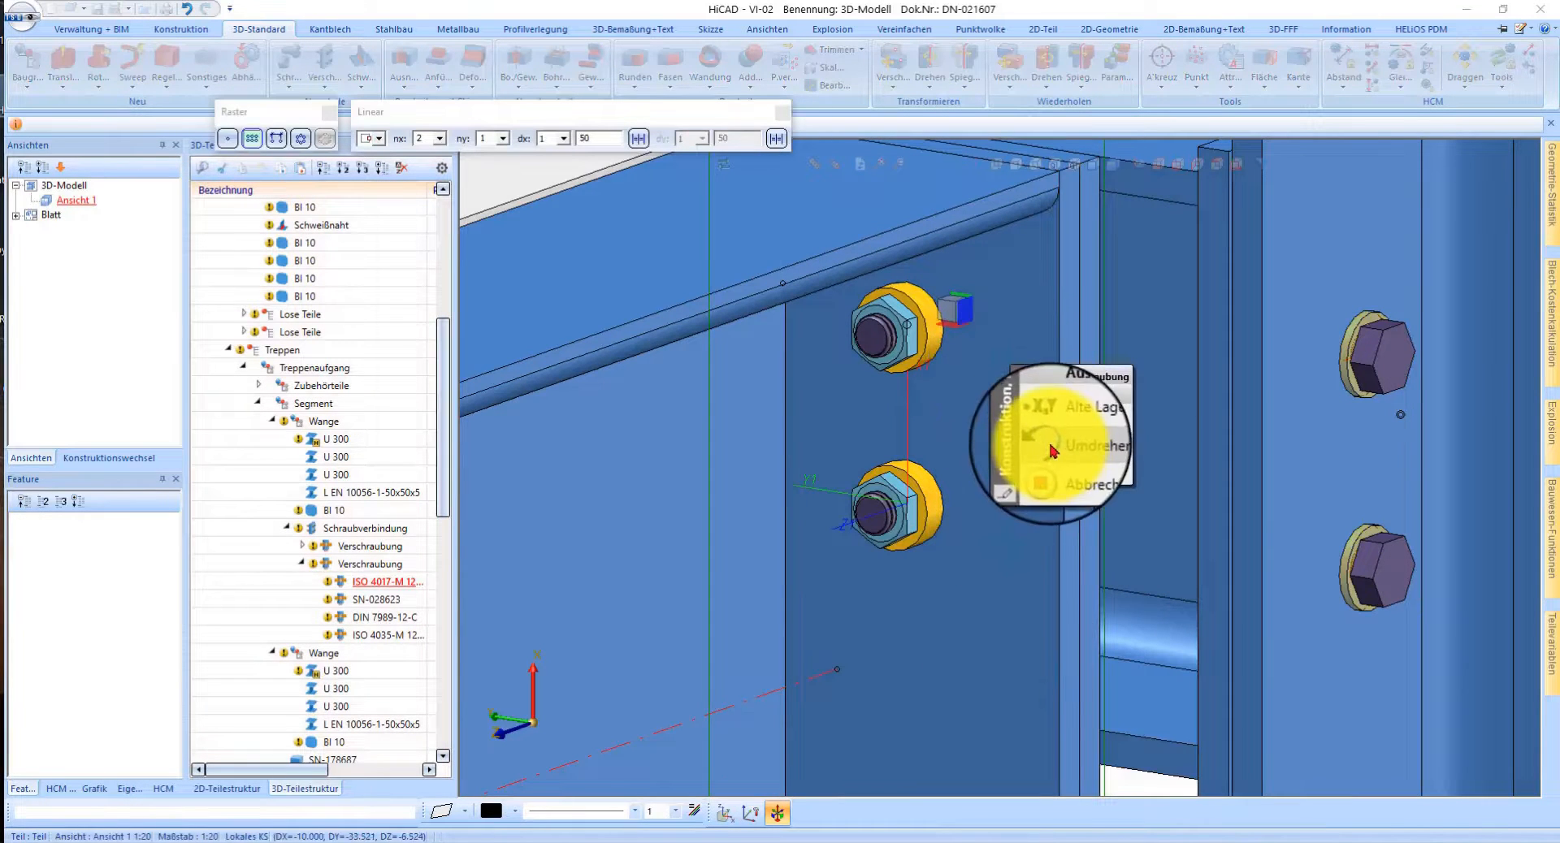
left_click(1051, 448)
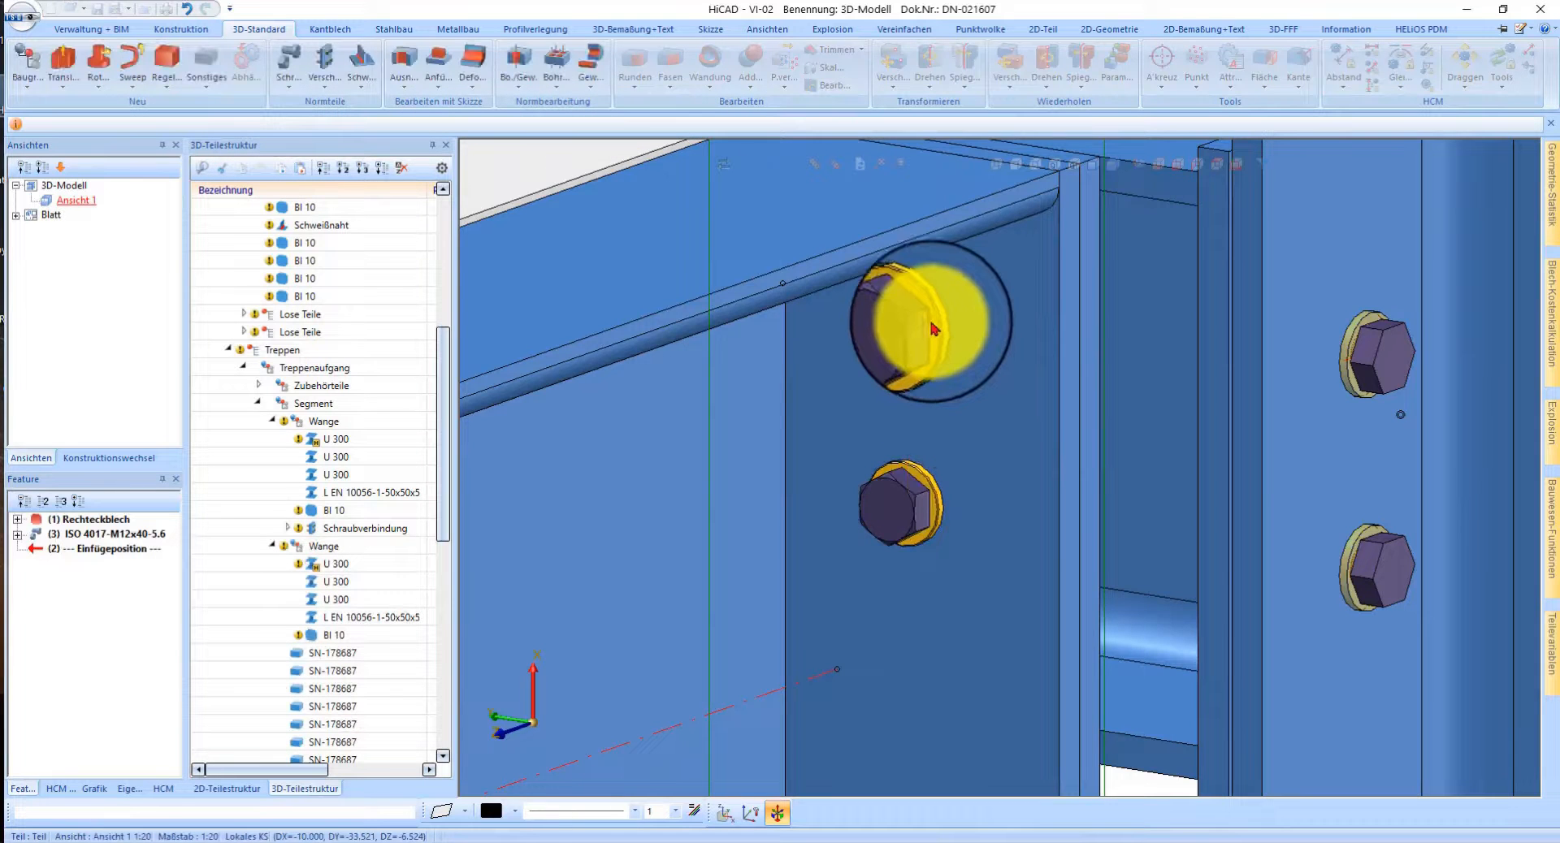
- Move the M12 bolt connection out of the stringer (Wange) into the Baugruppe U 300 assembly
scroll(932, 318, "down", 4)
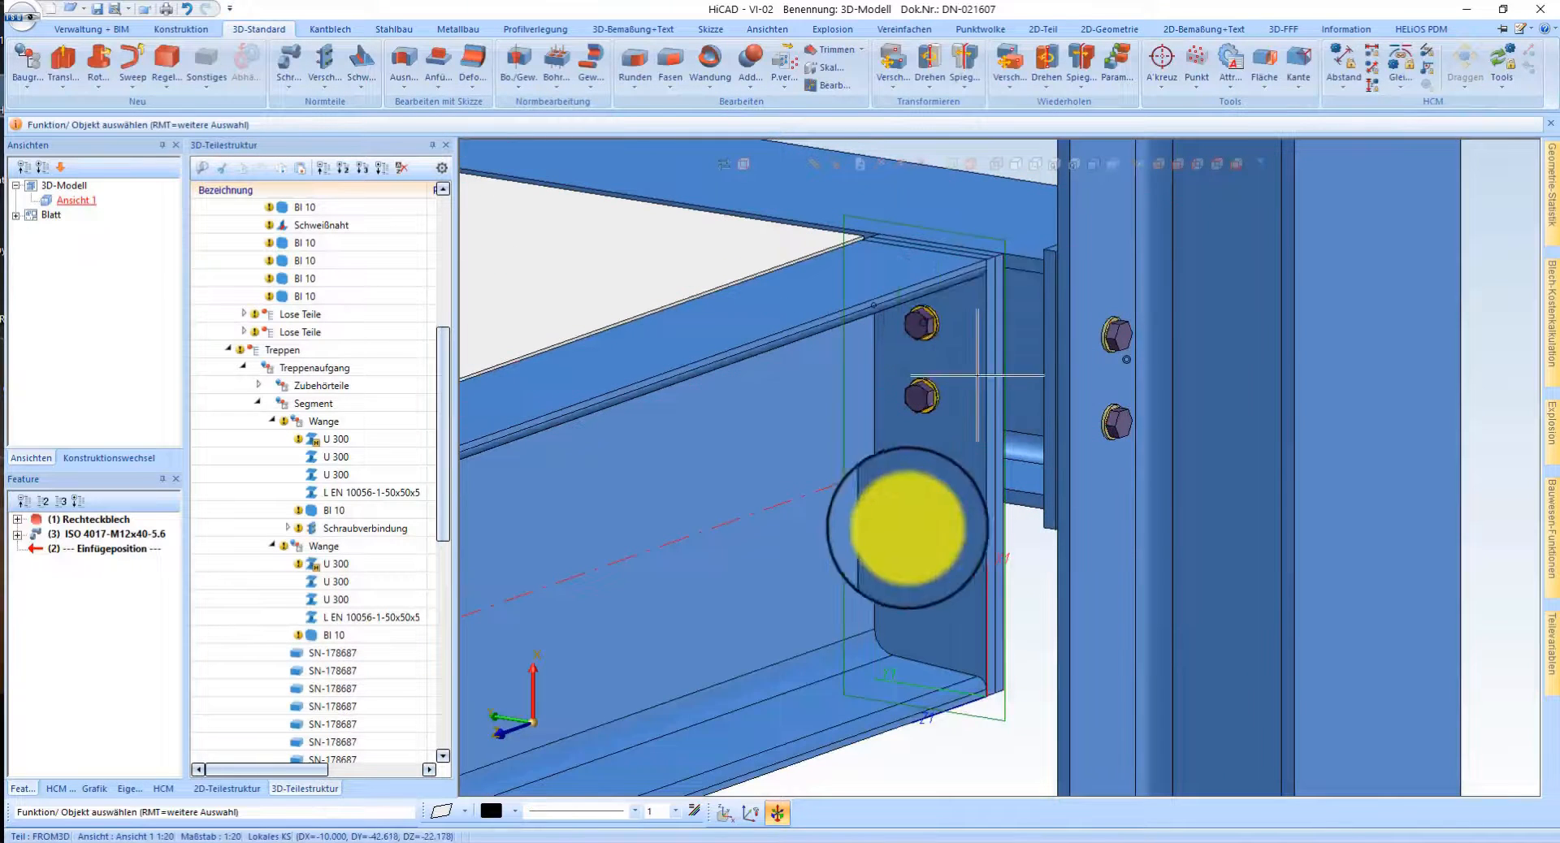
middle_click_drag(845, 445, 909, 286)
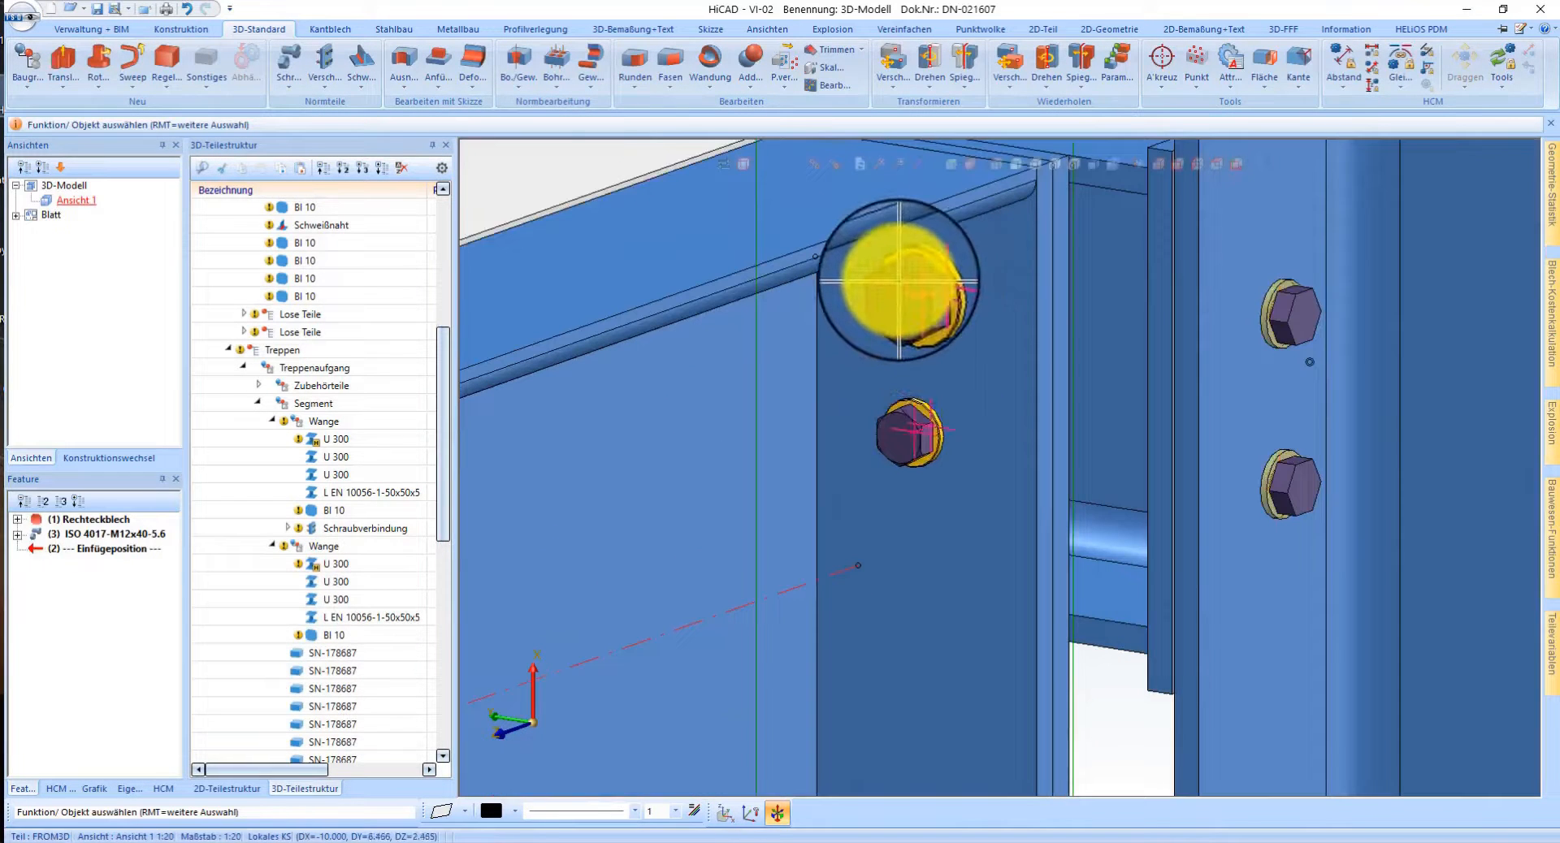
left_click(902, 280)
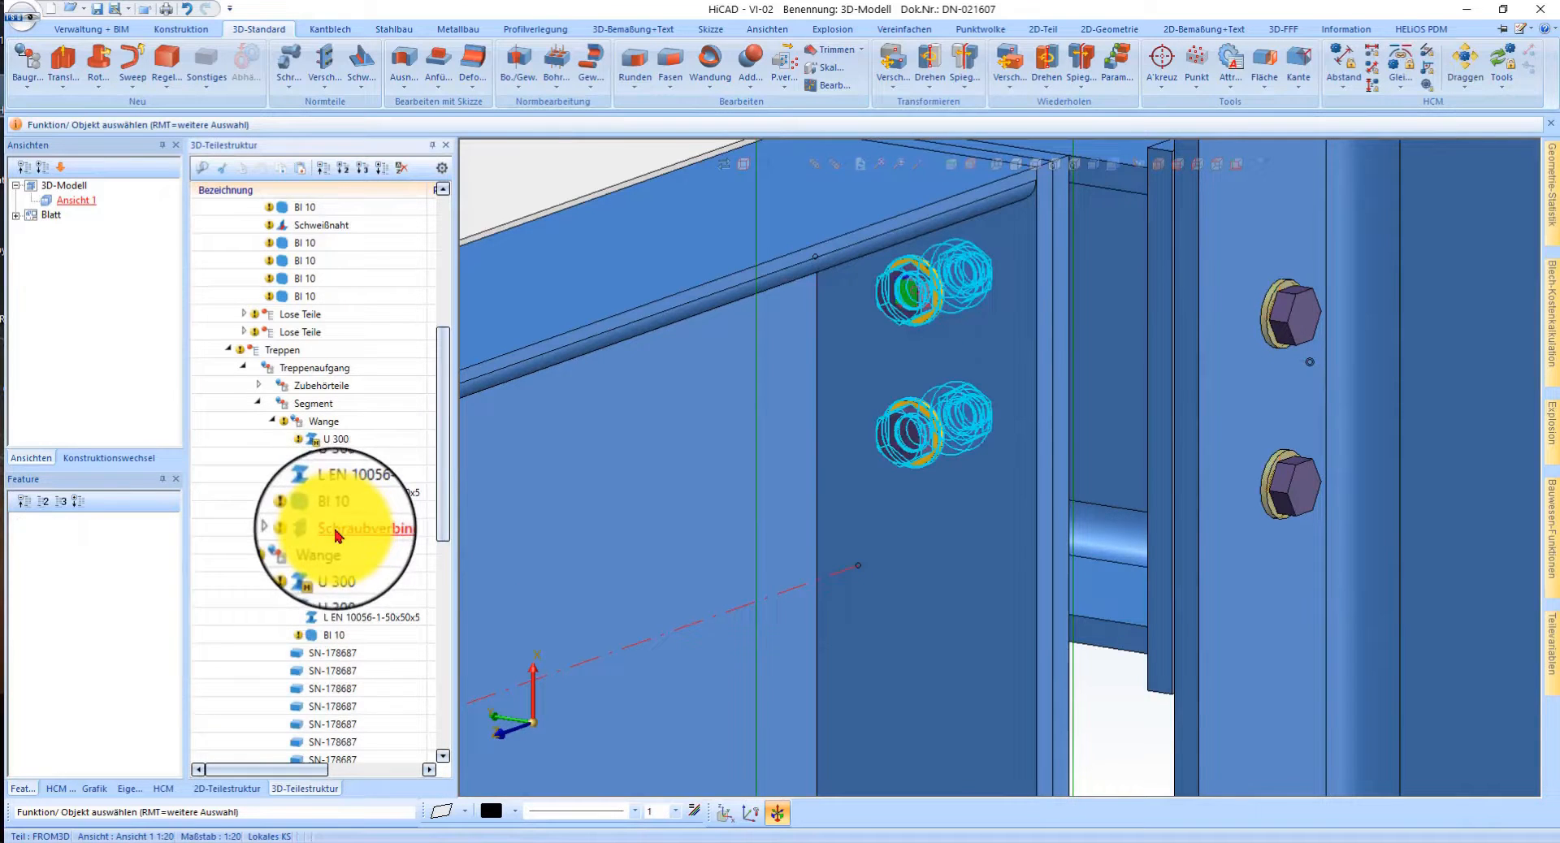
right_click(1055, 278)
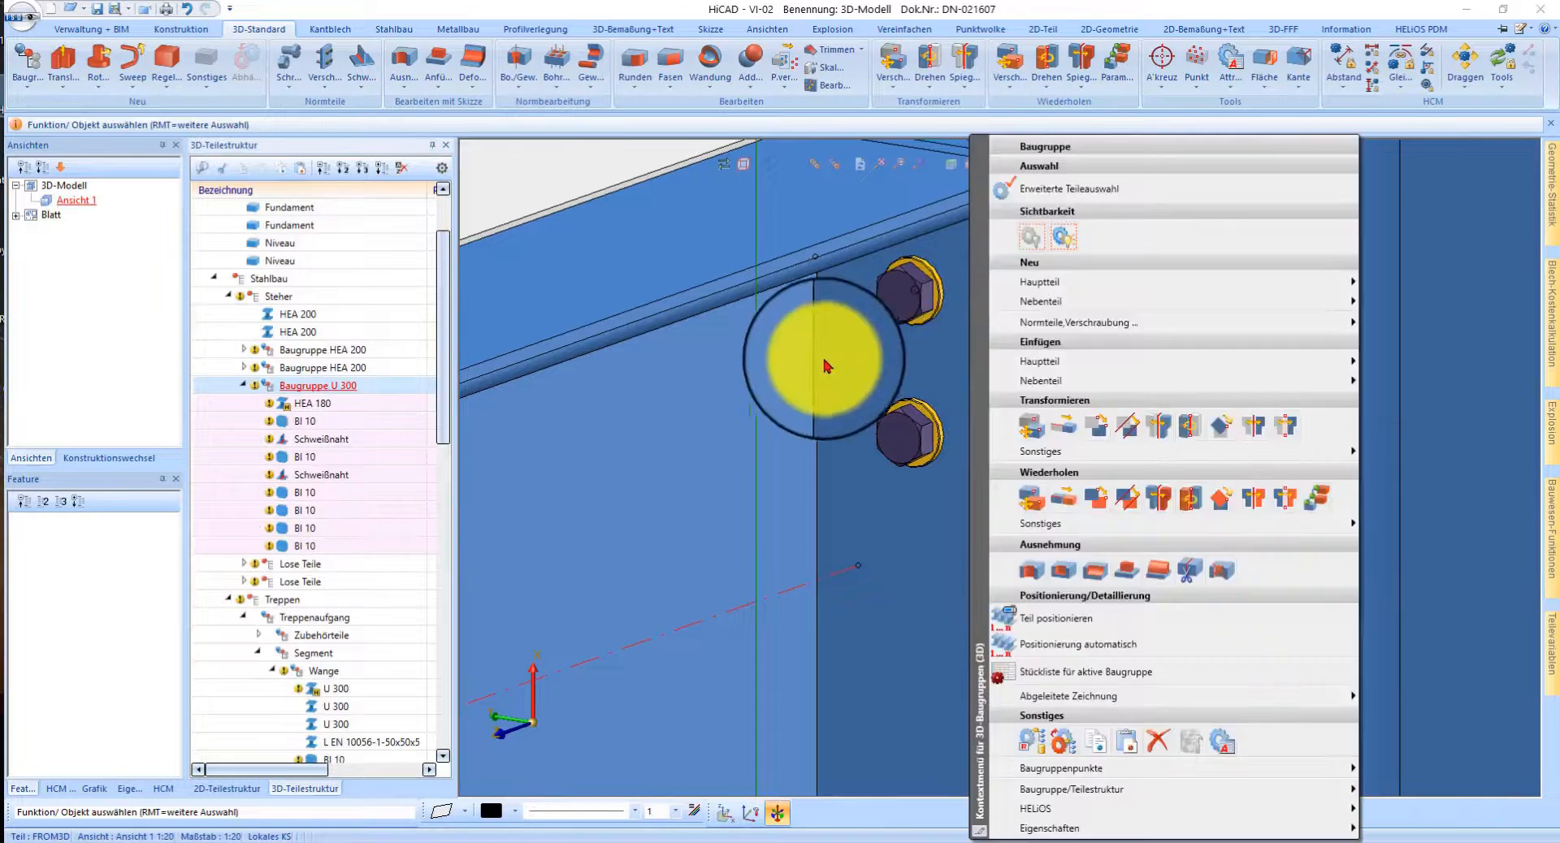
left_click(824, 360)
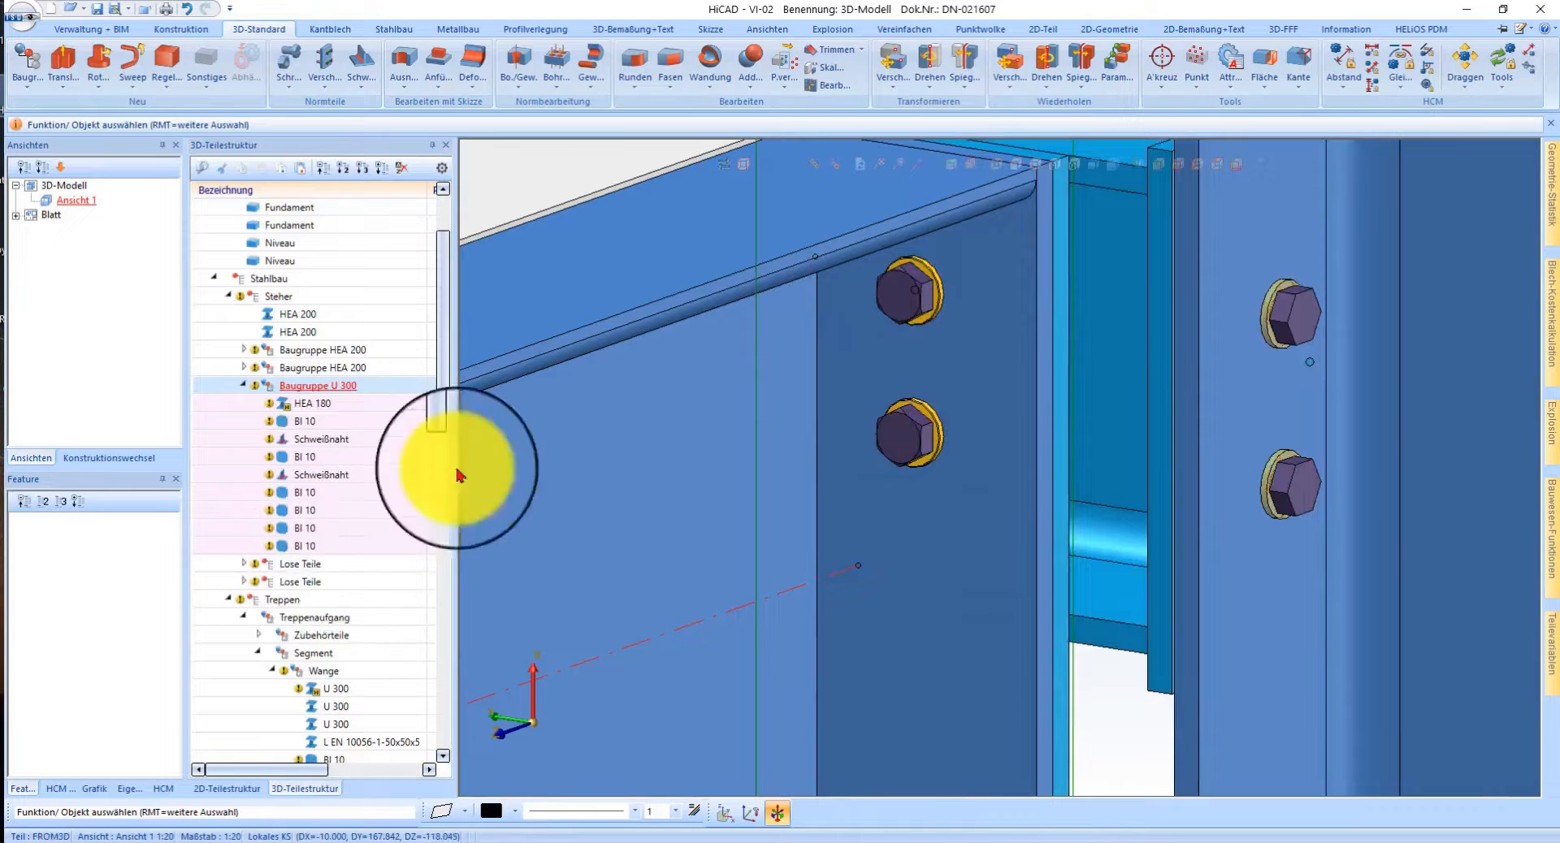
scroll(428, 515, "down", 5)
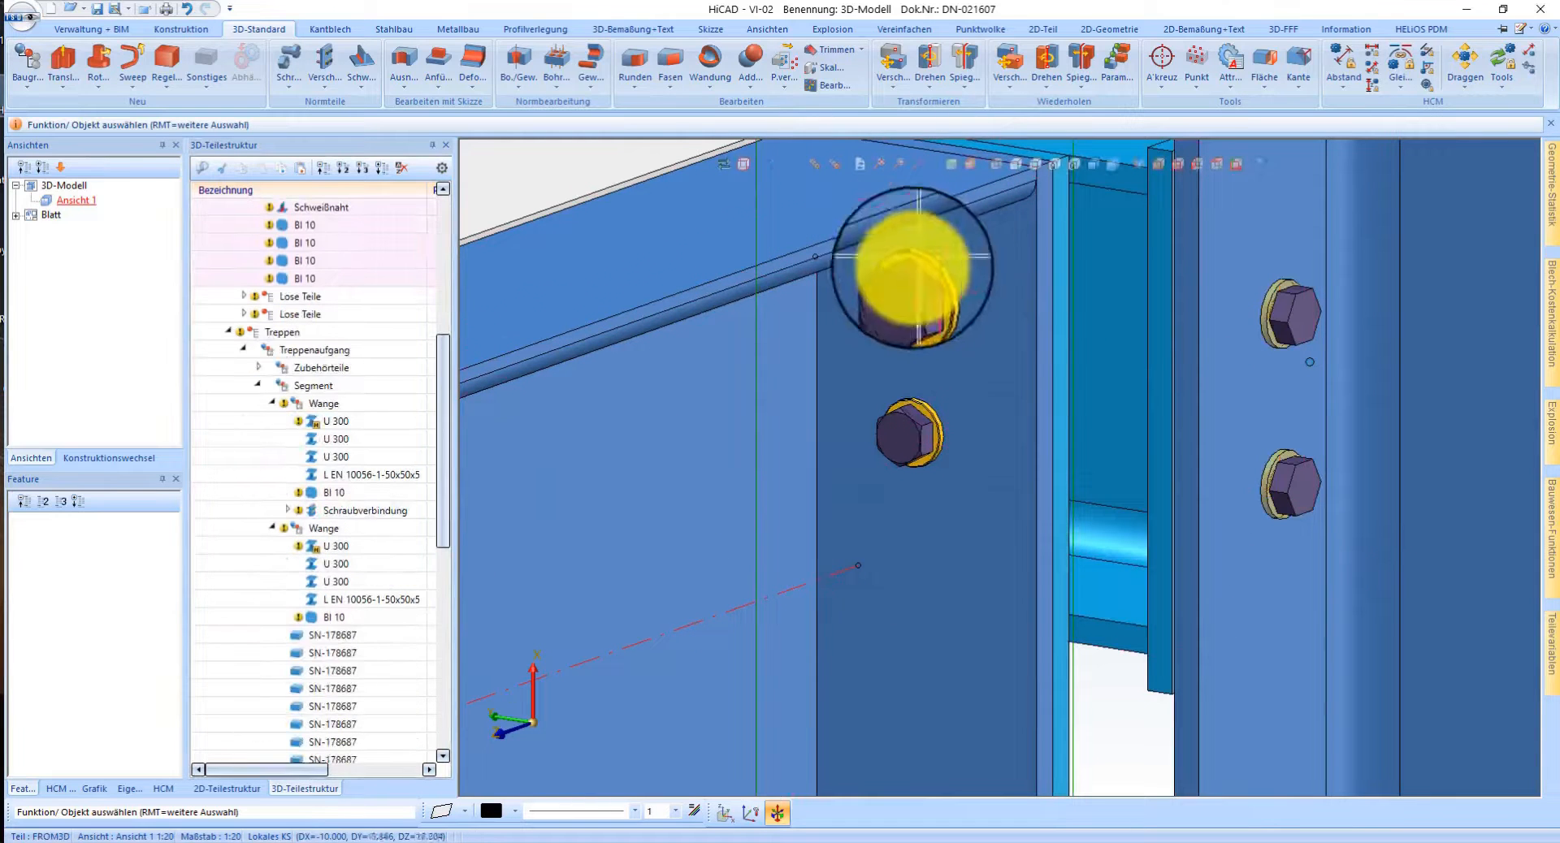
left_click(900, 274)
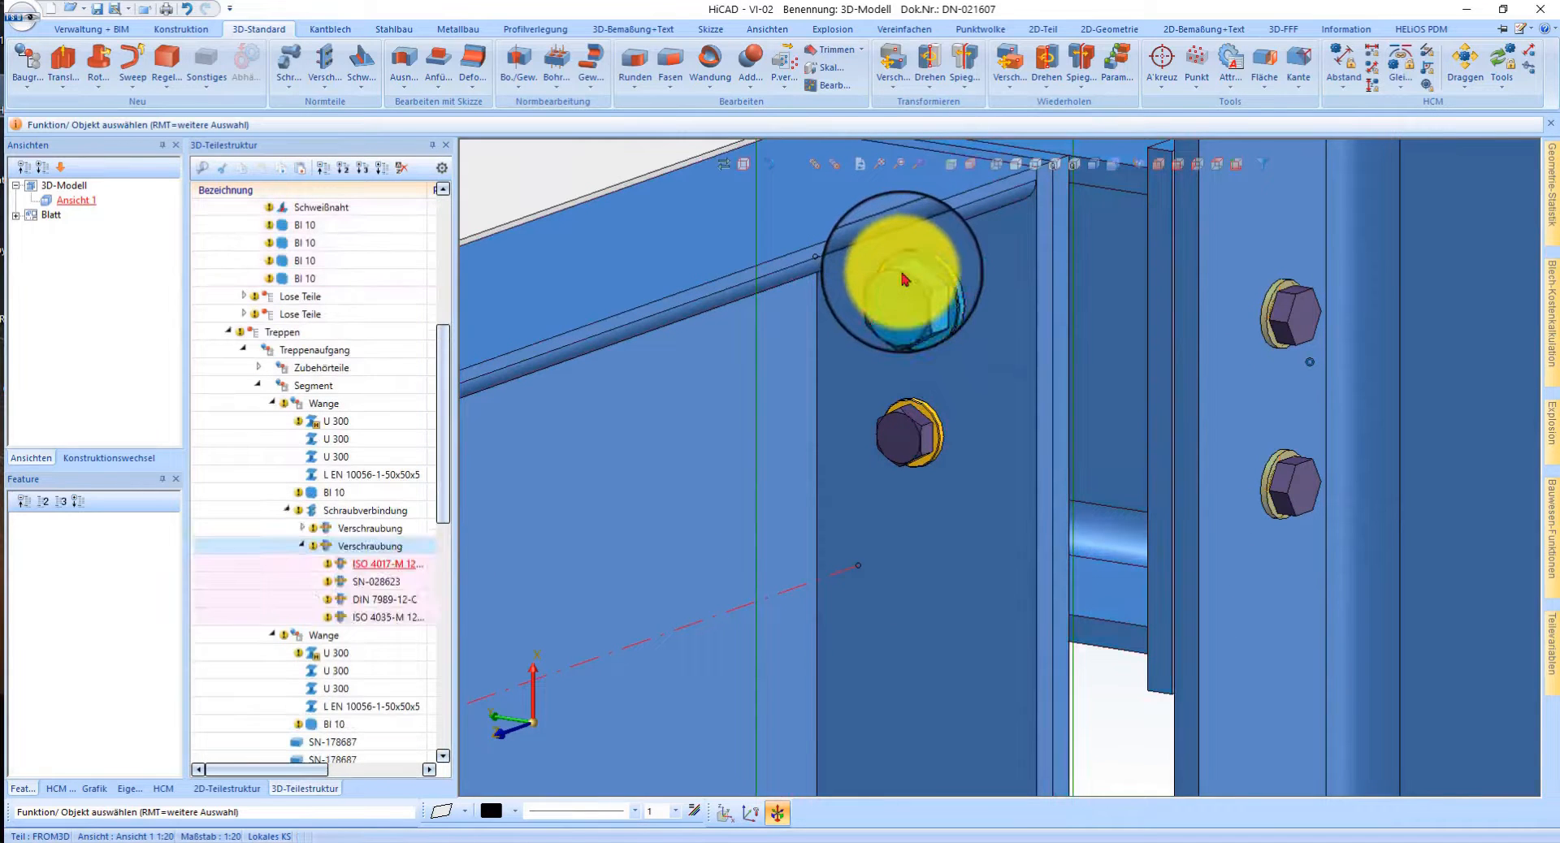
left_click(315, 512)
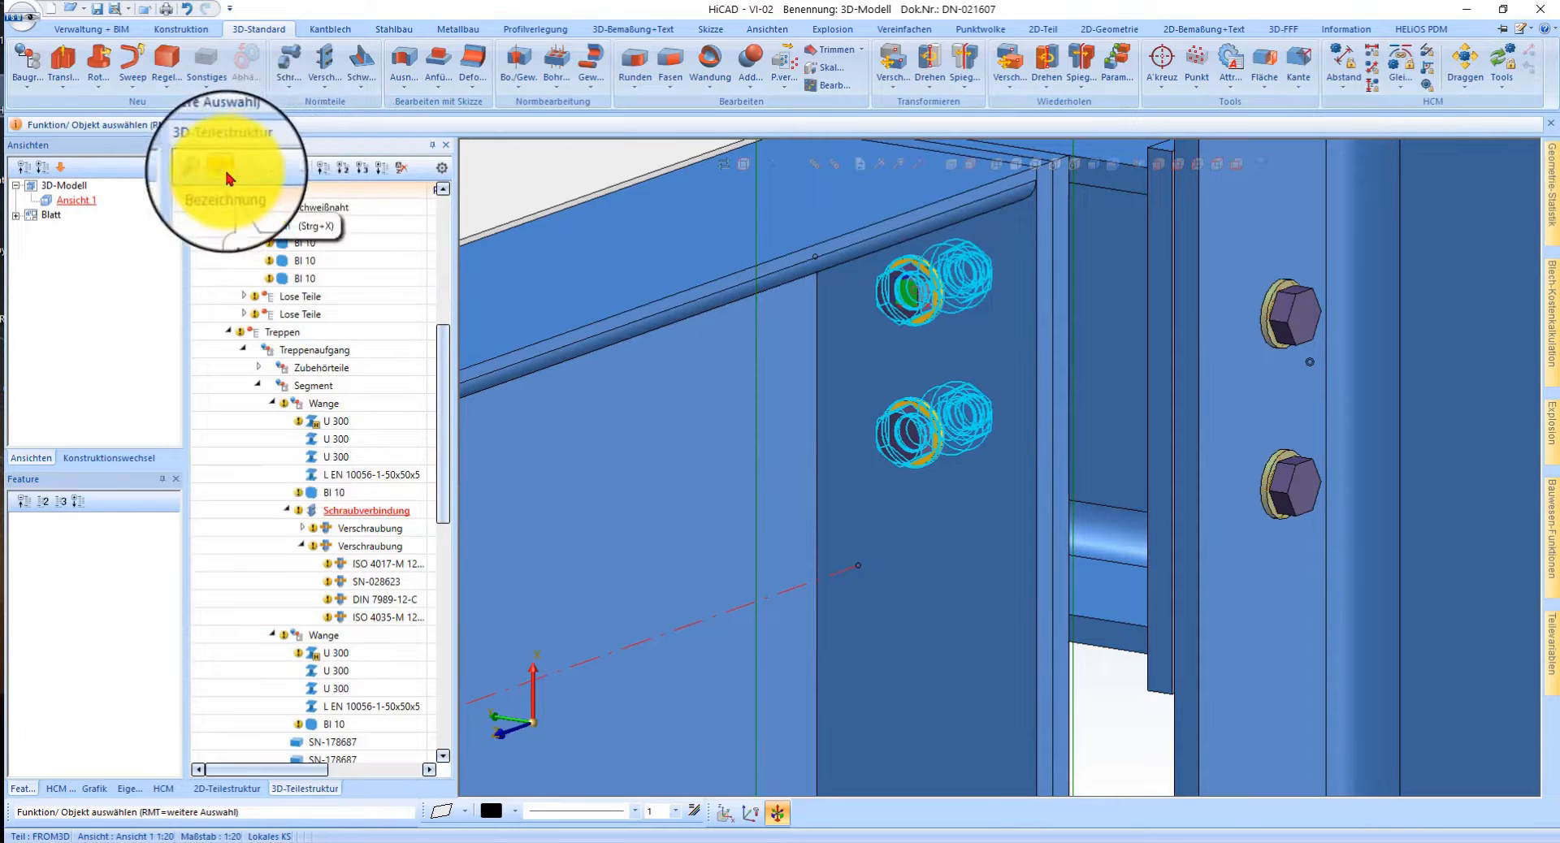
left_click(992, 679)
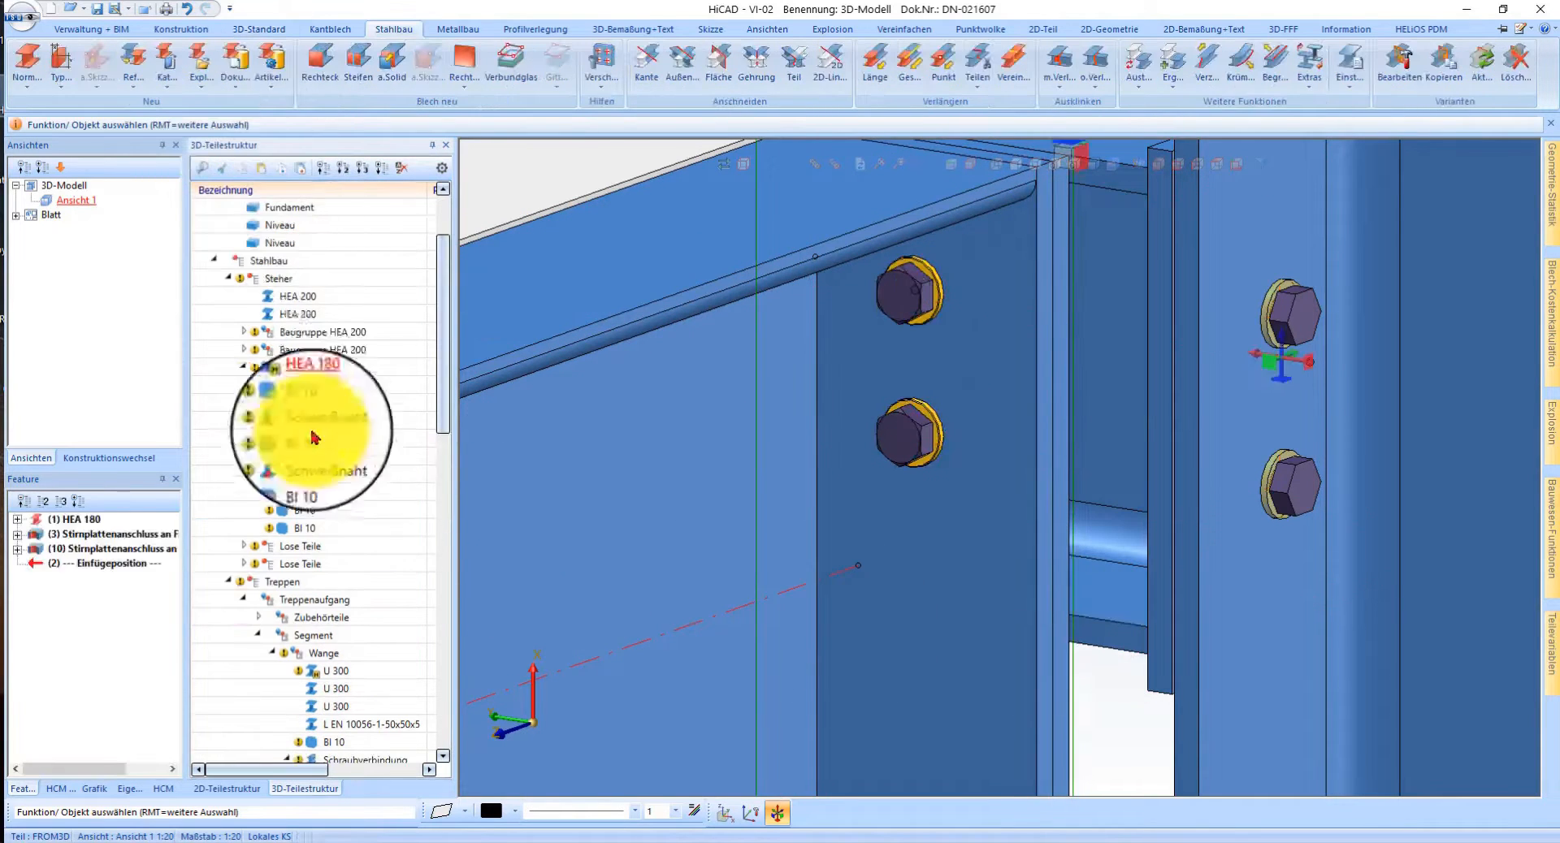
left_click(288, 370)
left_click(260, 169)
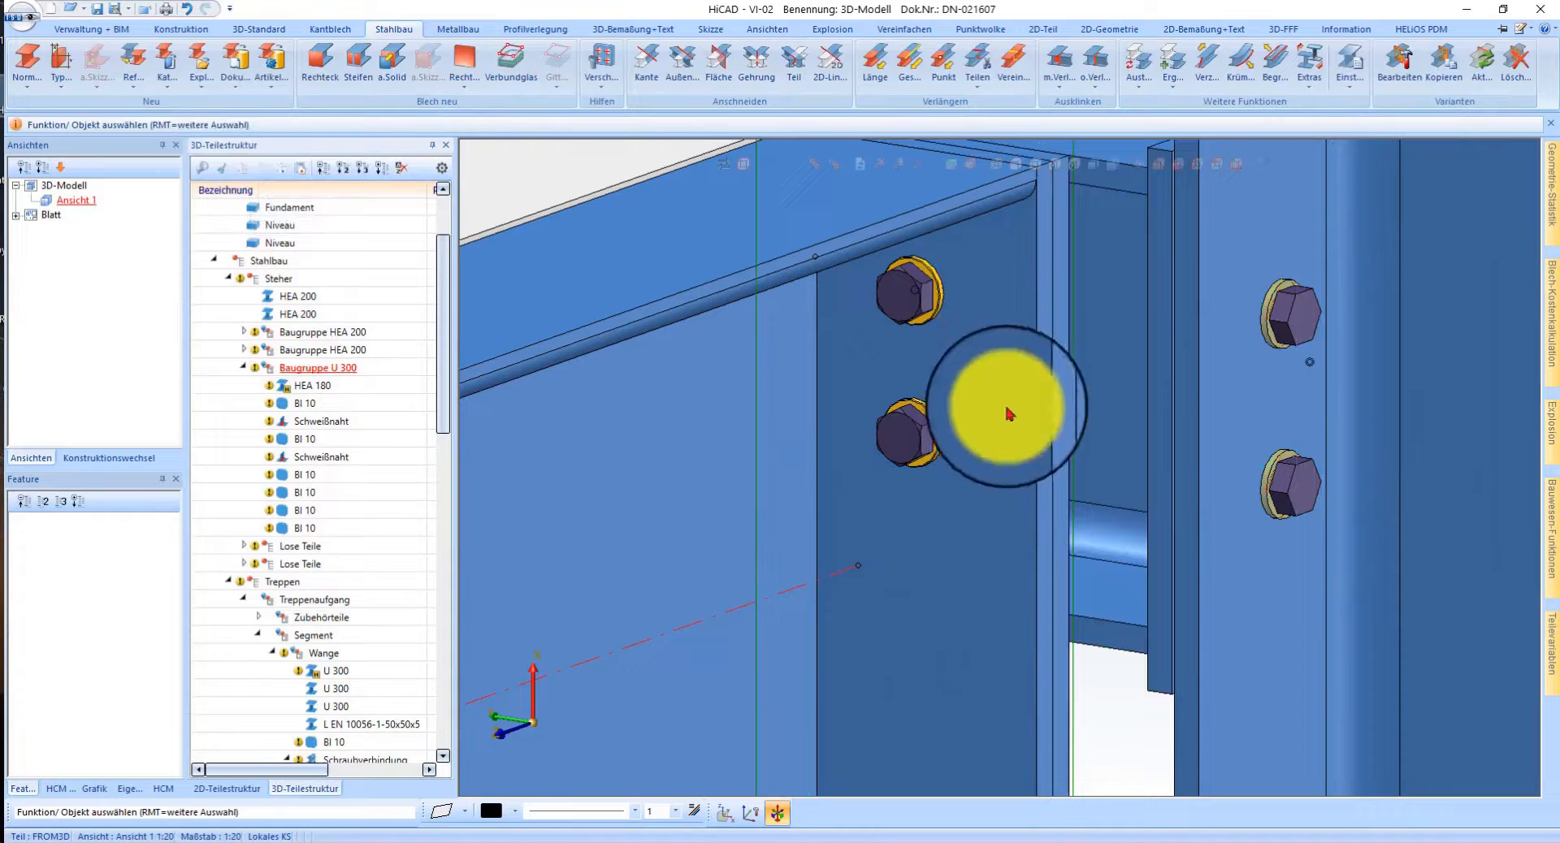
left_click(259, 546)
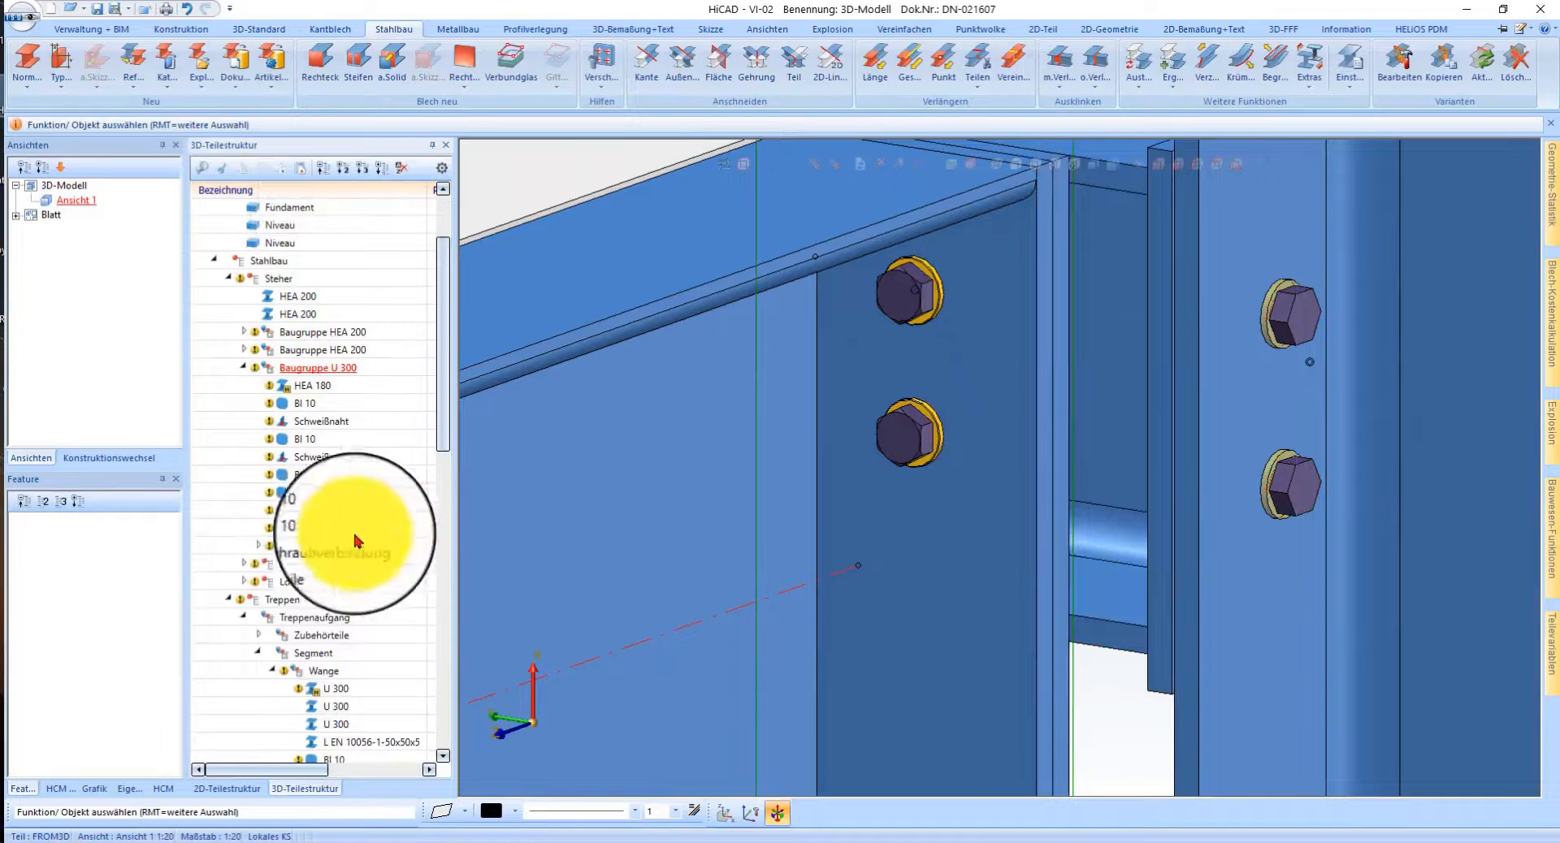
- Activate the complete Schraubverbindung under Baugruppe U 300, rather than just its single upper bolt
scroll(353, 529, "down", 5)
left_click(904, 485)
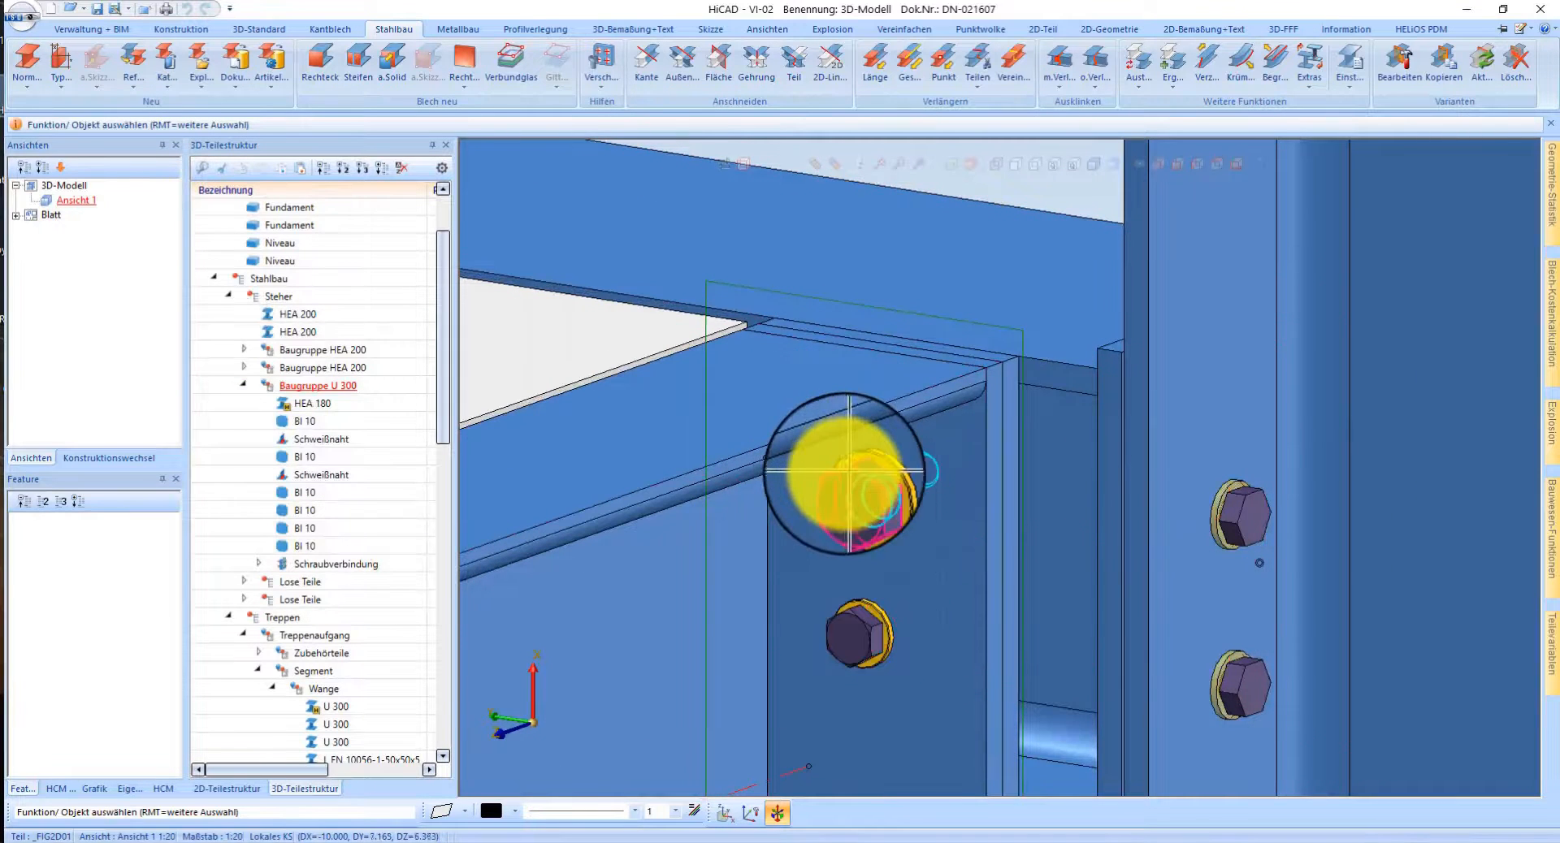
scroll(1173, 422, "down", 3)
scroll(1173, 422, "up", 2)
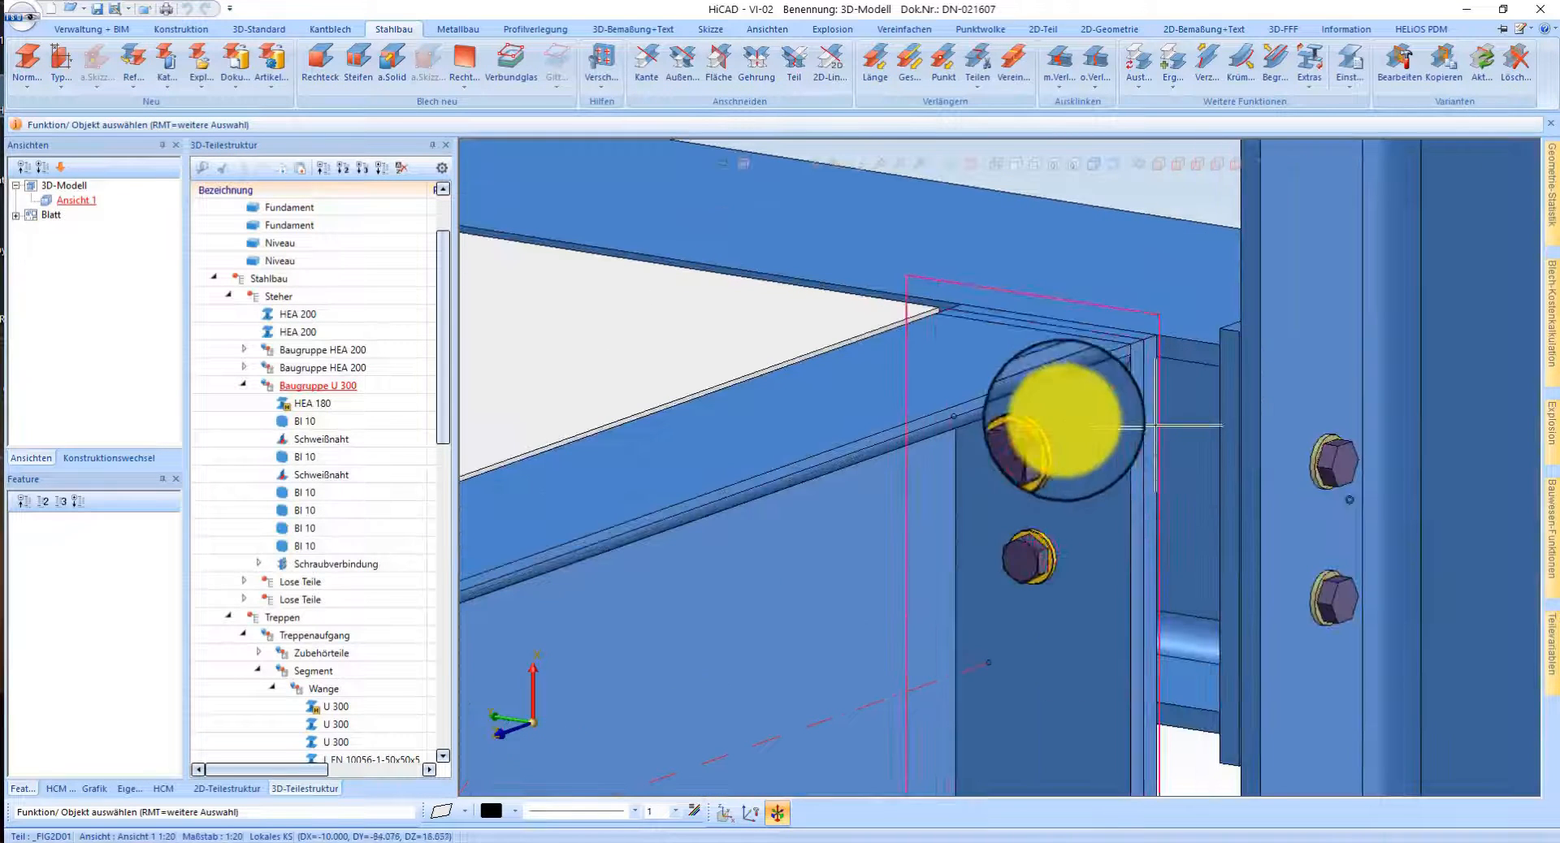
right_click(1032, 294)
left_click(1146, 819)
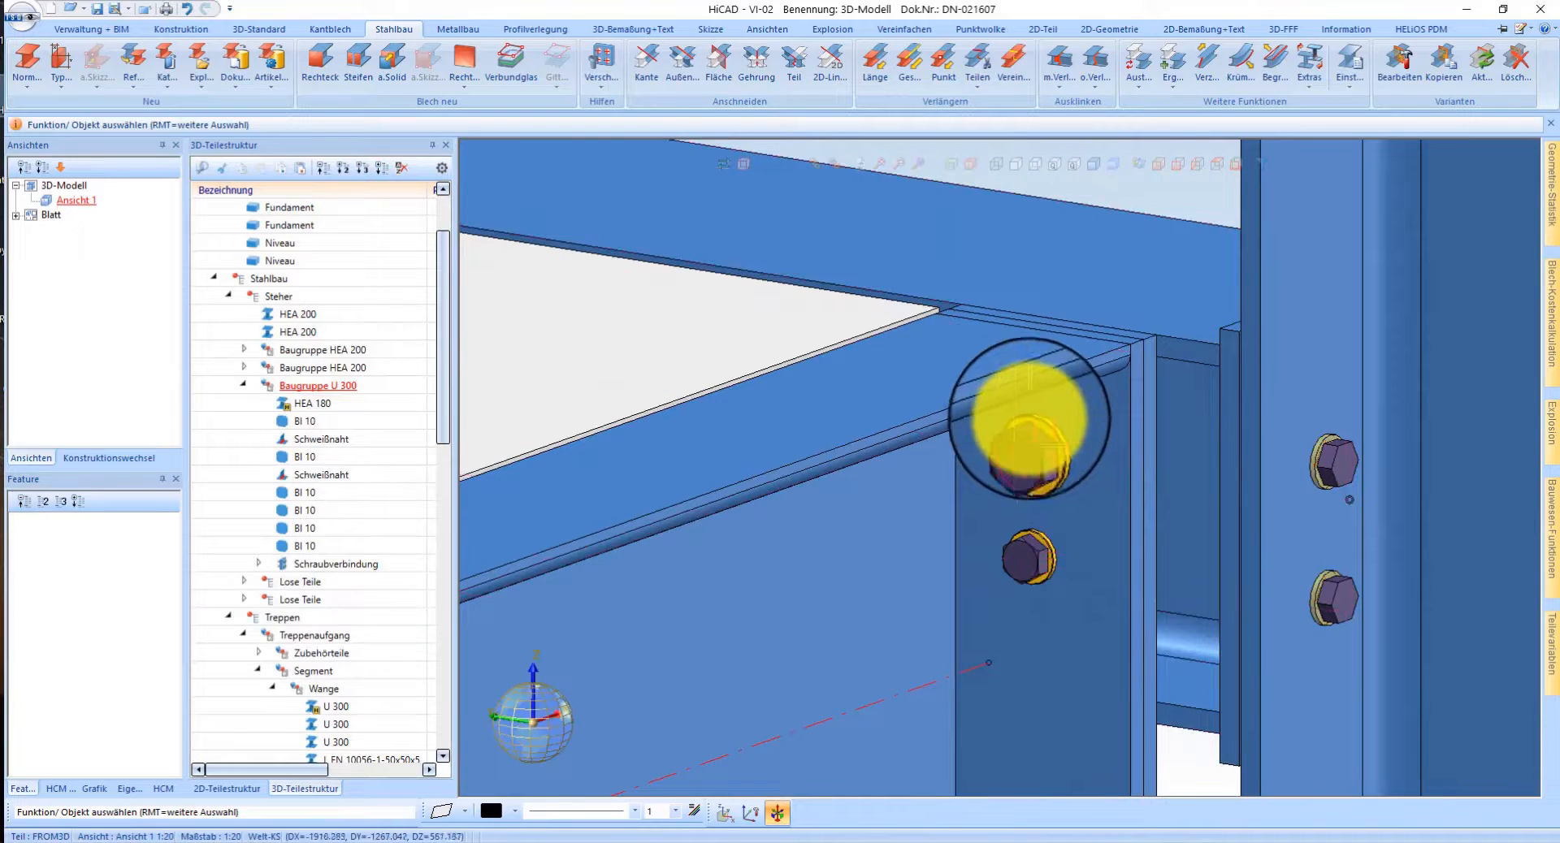
right_click(1030, 428)
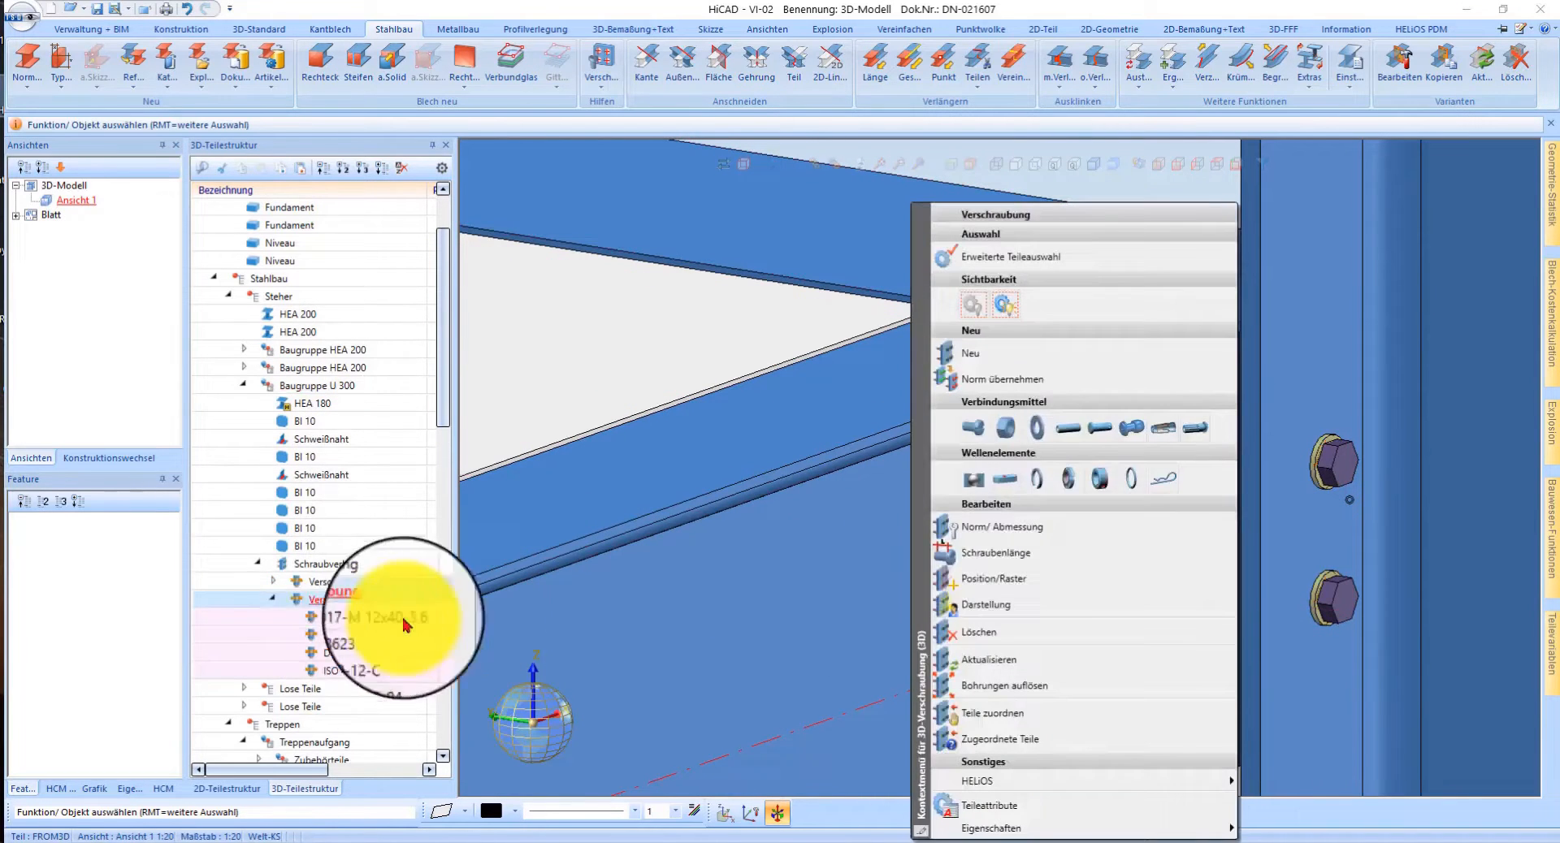
left_click(309, 563)
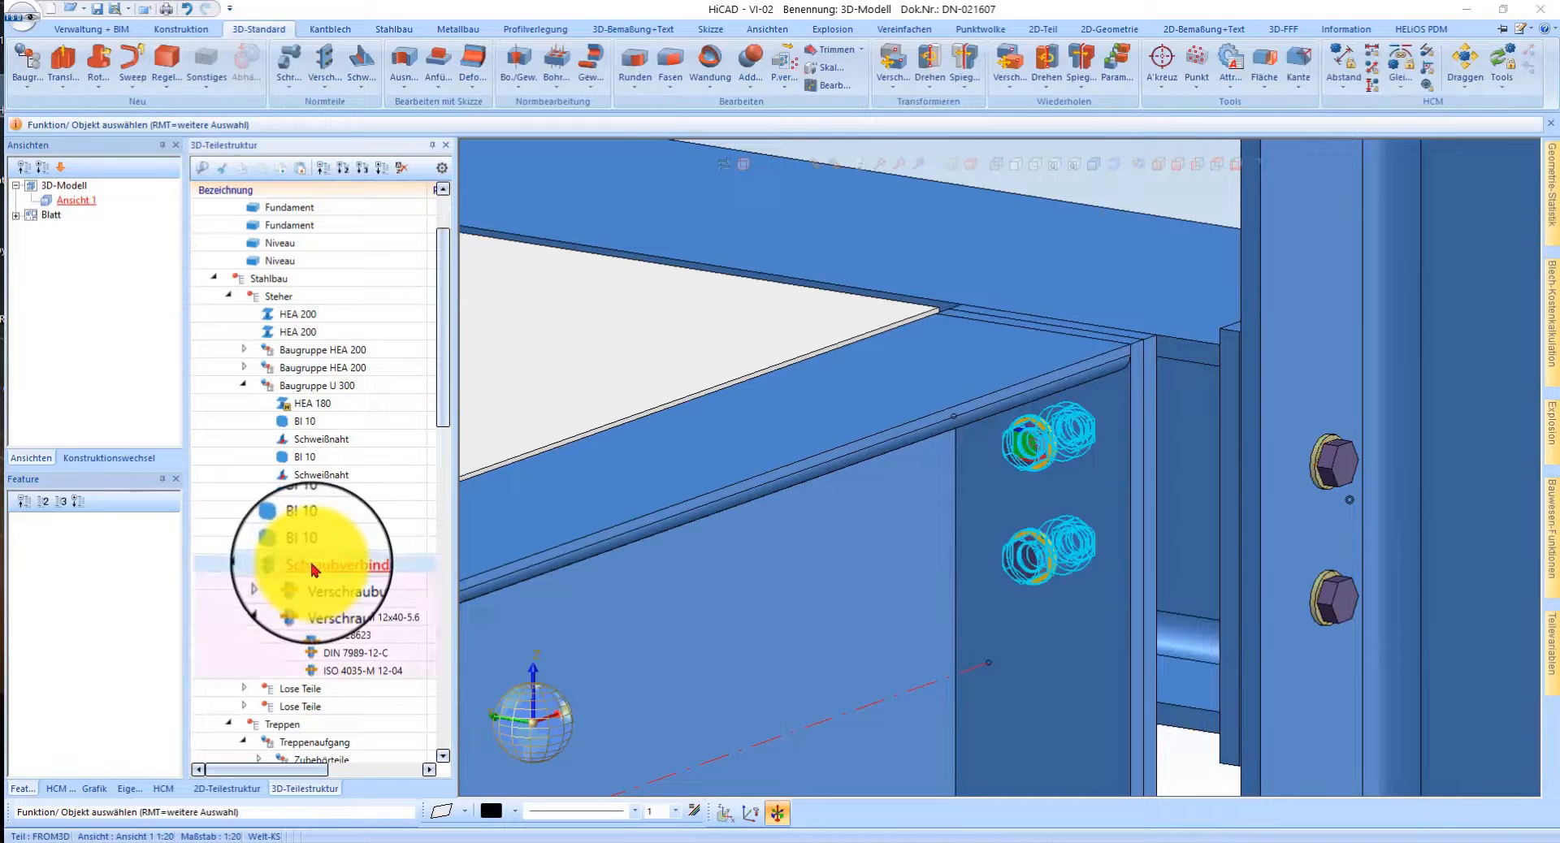
right_click(312, 564)
left_click(822, 414)
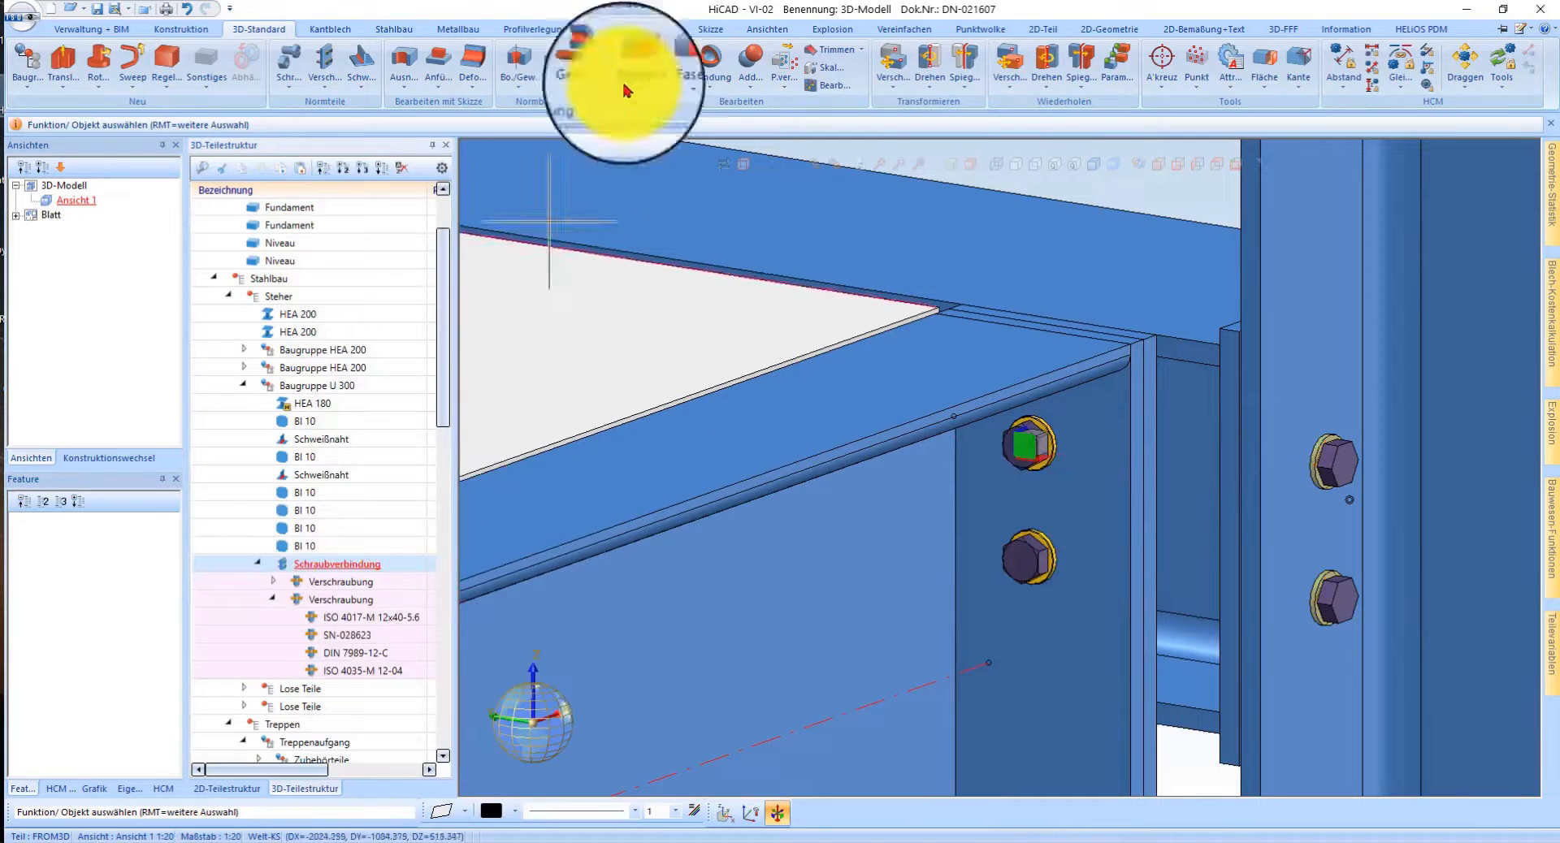
- Copy the bolt connection by translation from the end plate's upper corner to the matching corners of two further end plates
left_click(1012, 72)
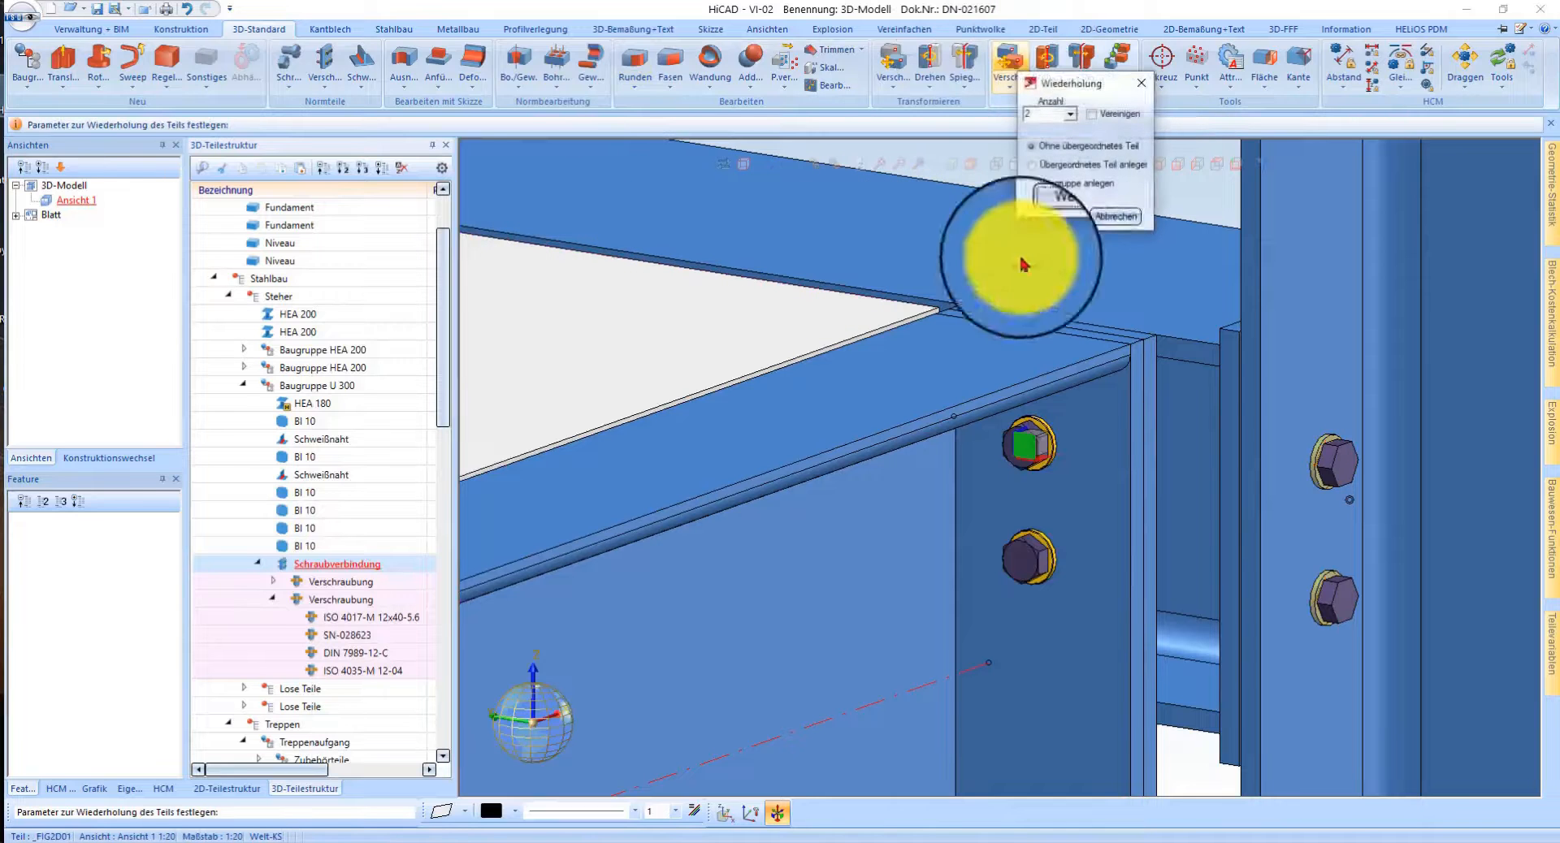
left_click(1057, 219)
left_click(1147, 338)
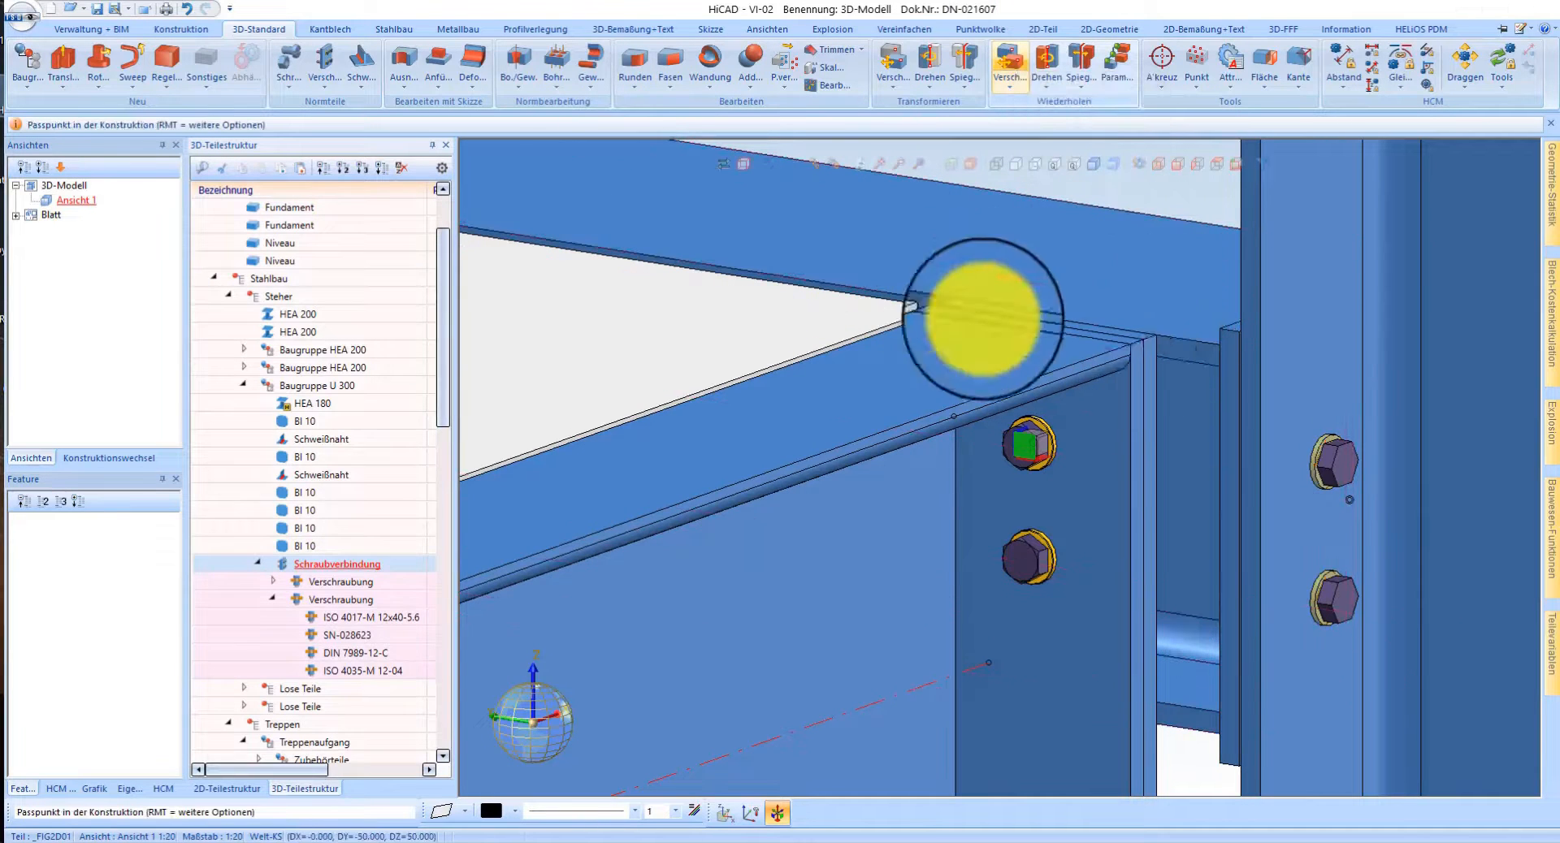
scroll(1163, 401, "down", 4)
scroll(654, 312, "up", 3)
scroll(871, 364, "up", 4)
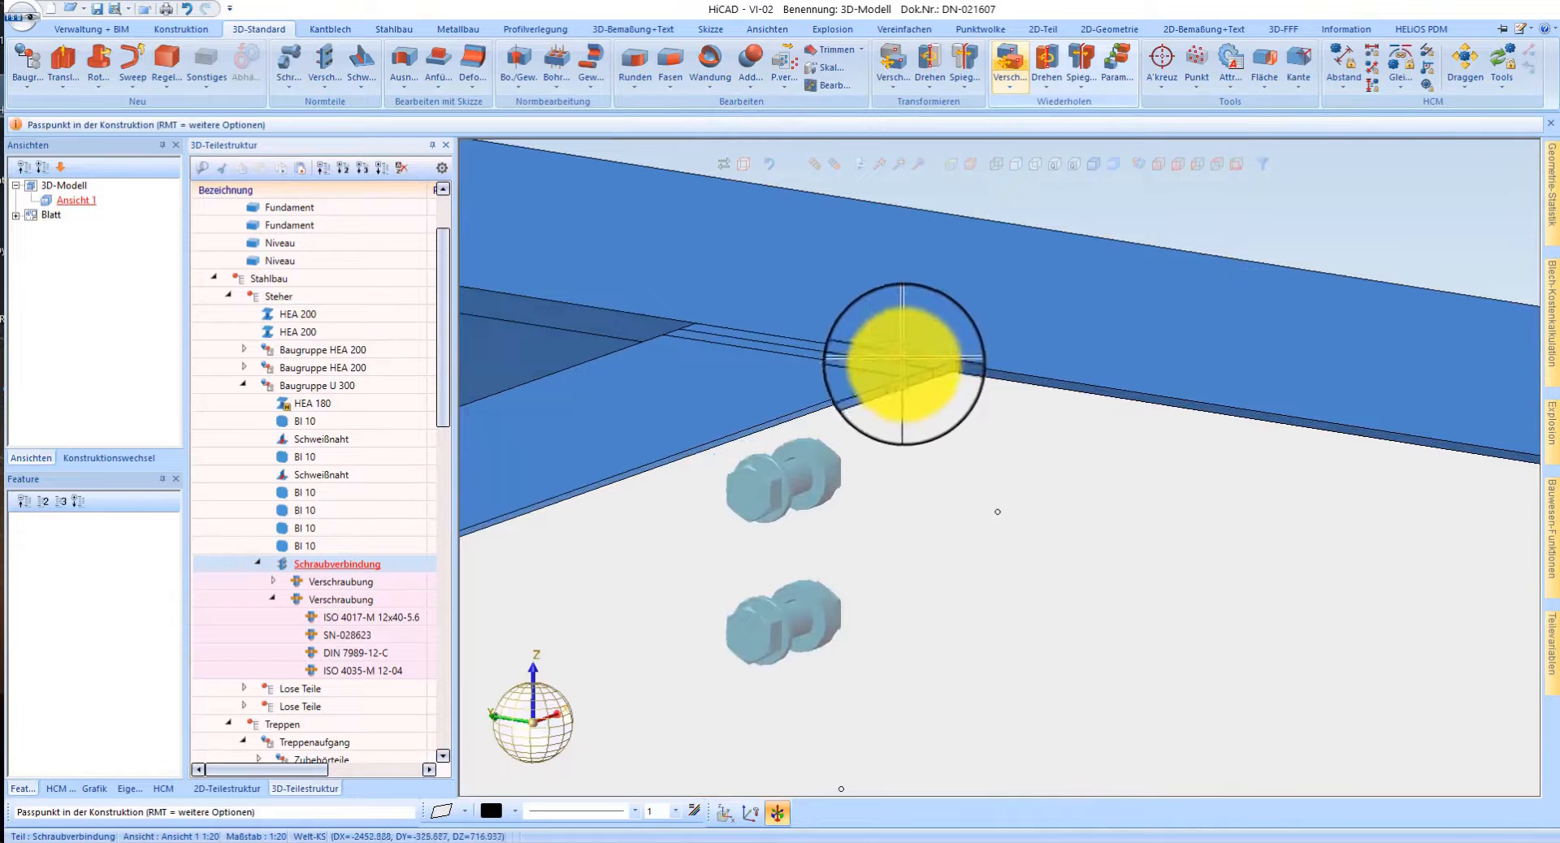
left_click(919, 373)
scroll(1148, 446, "down", 1)
scroll(1147, 446, "down", 2)
scroll(728, 370, "up", 4)
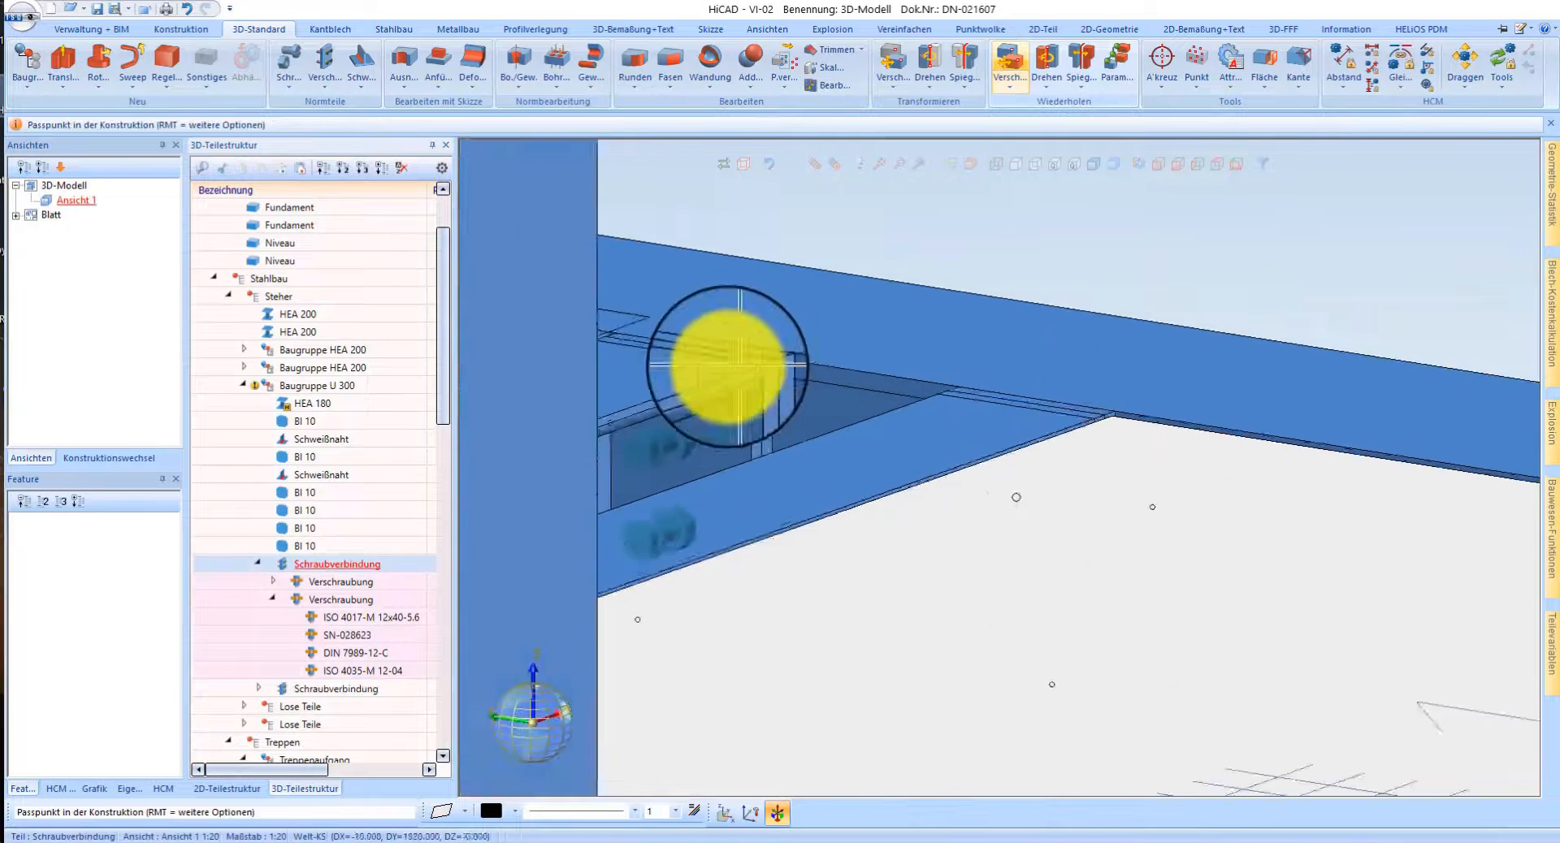
left_click(792, 362)
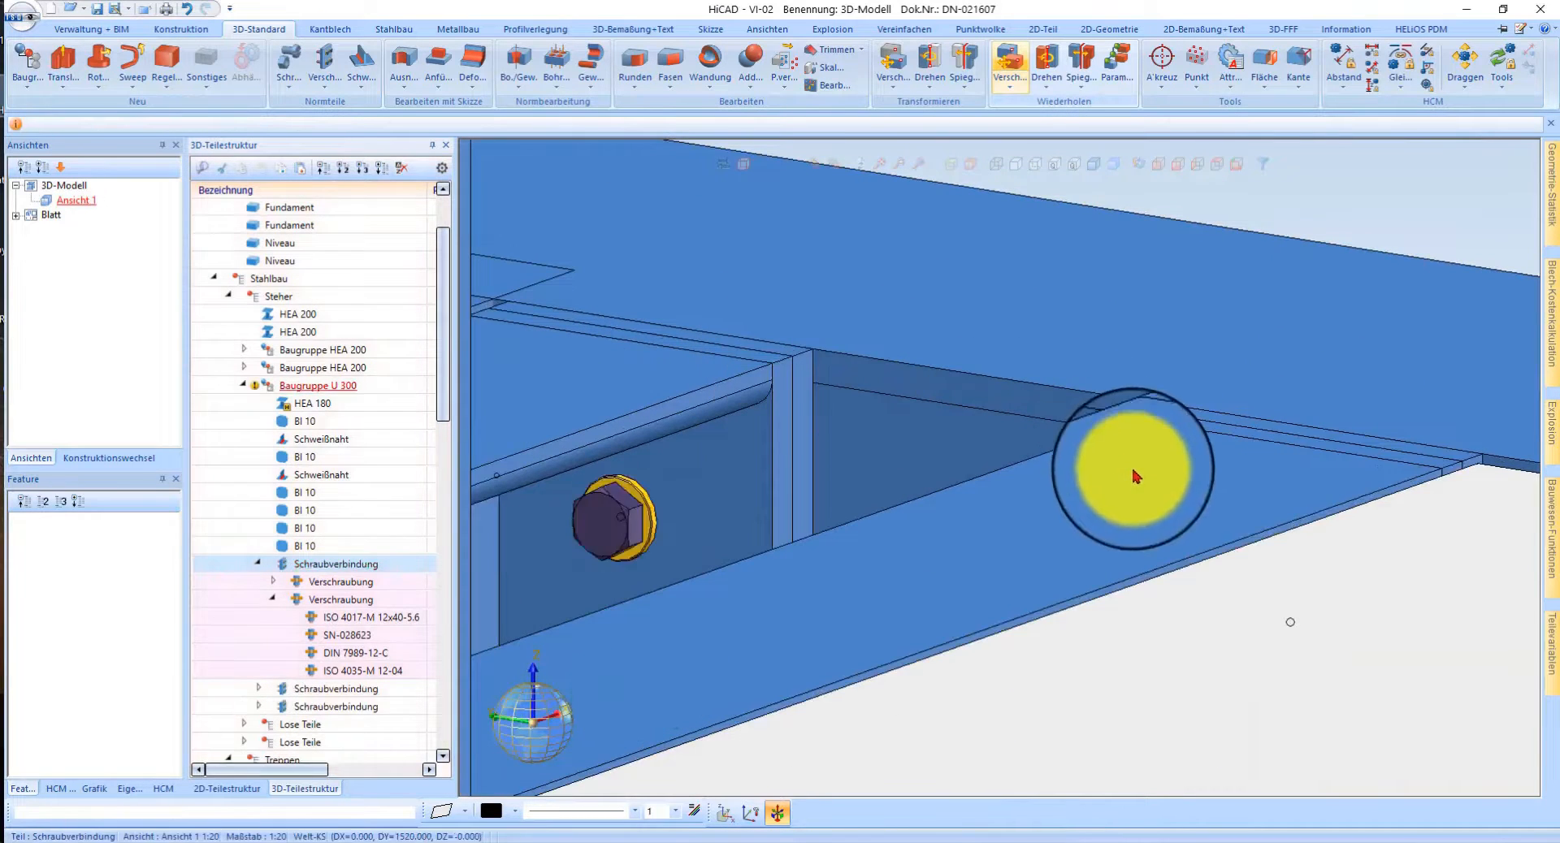
- Place a third copy of the bolt connection at the upper corner of the end plate at the landing's far end
scroll(1137, 478, "down", 6)
middle_click_drag(900, 445, 867, 435)
scroll(683, 357, "up", 4)
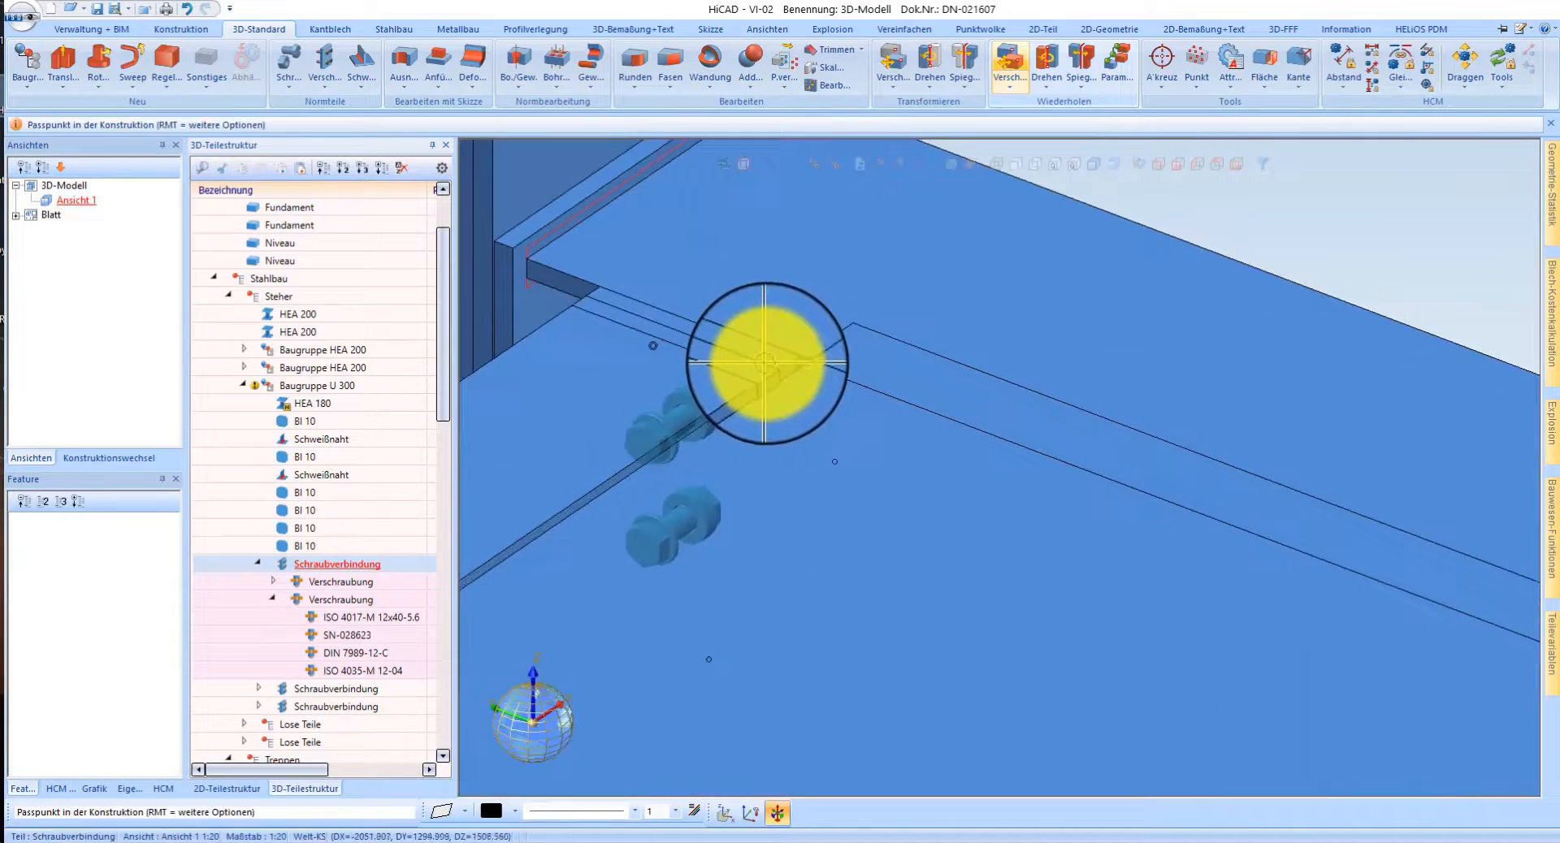
left_click(662, 299)
scroll(773, 272, "down", 4)
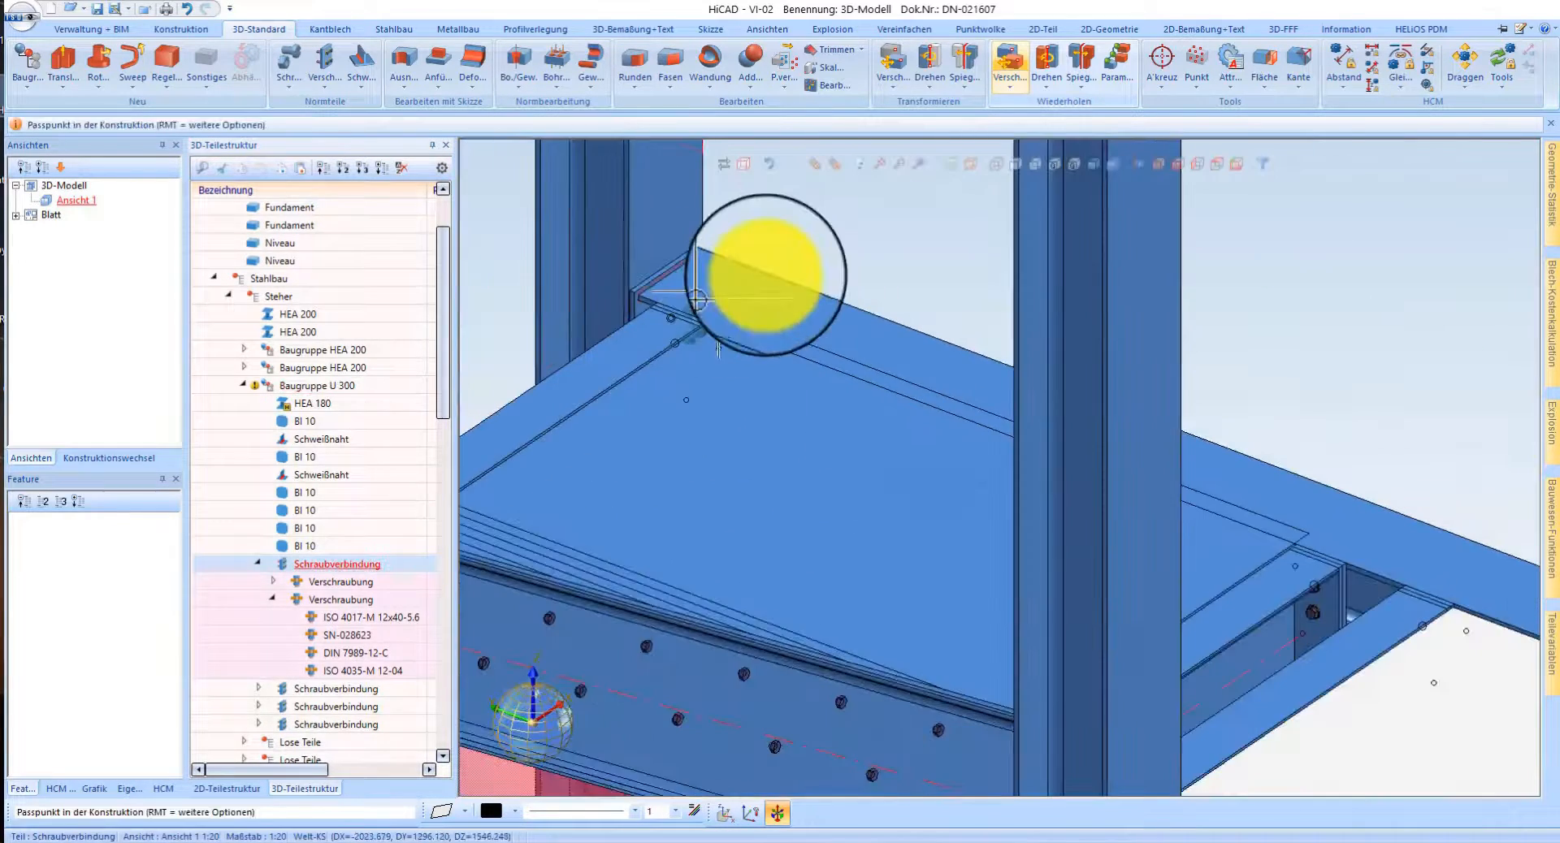
- Check which parts are assigned to the copied M12 bolt connection at the neighbouring end plate
scroll(1111, 406, "up", 6)
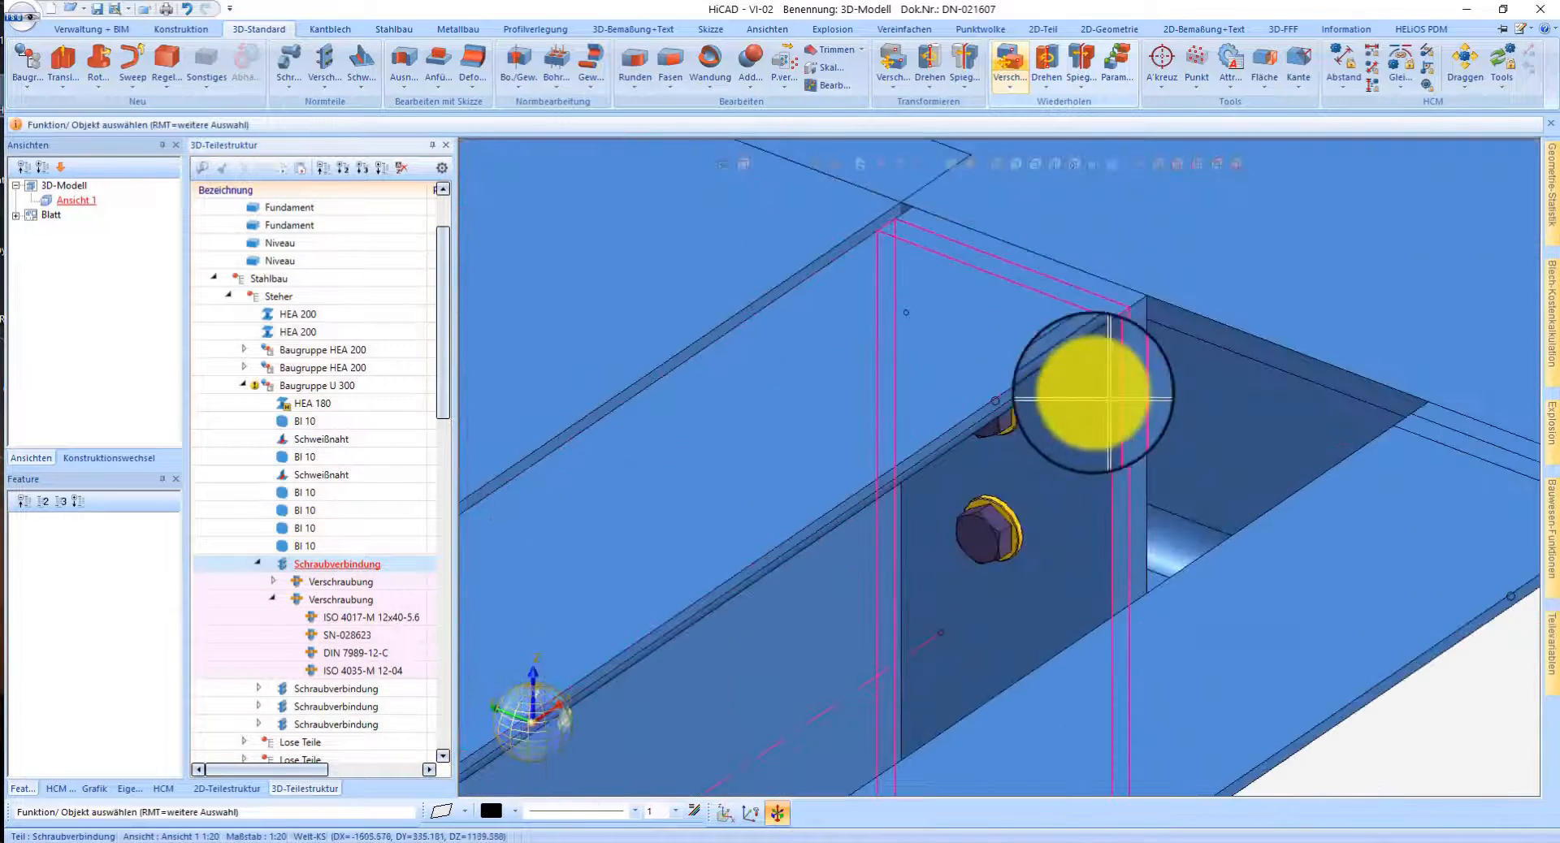
scroll(1073, 406, "up", 3)
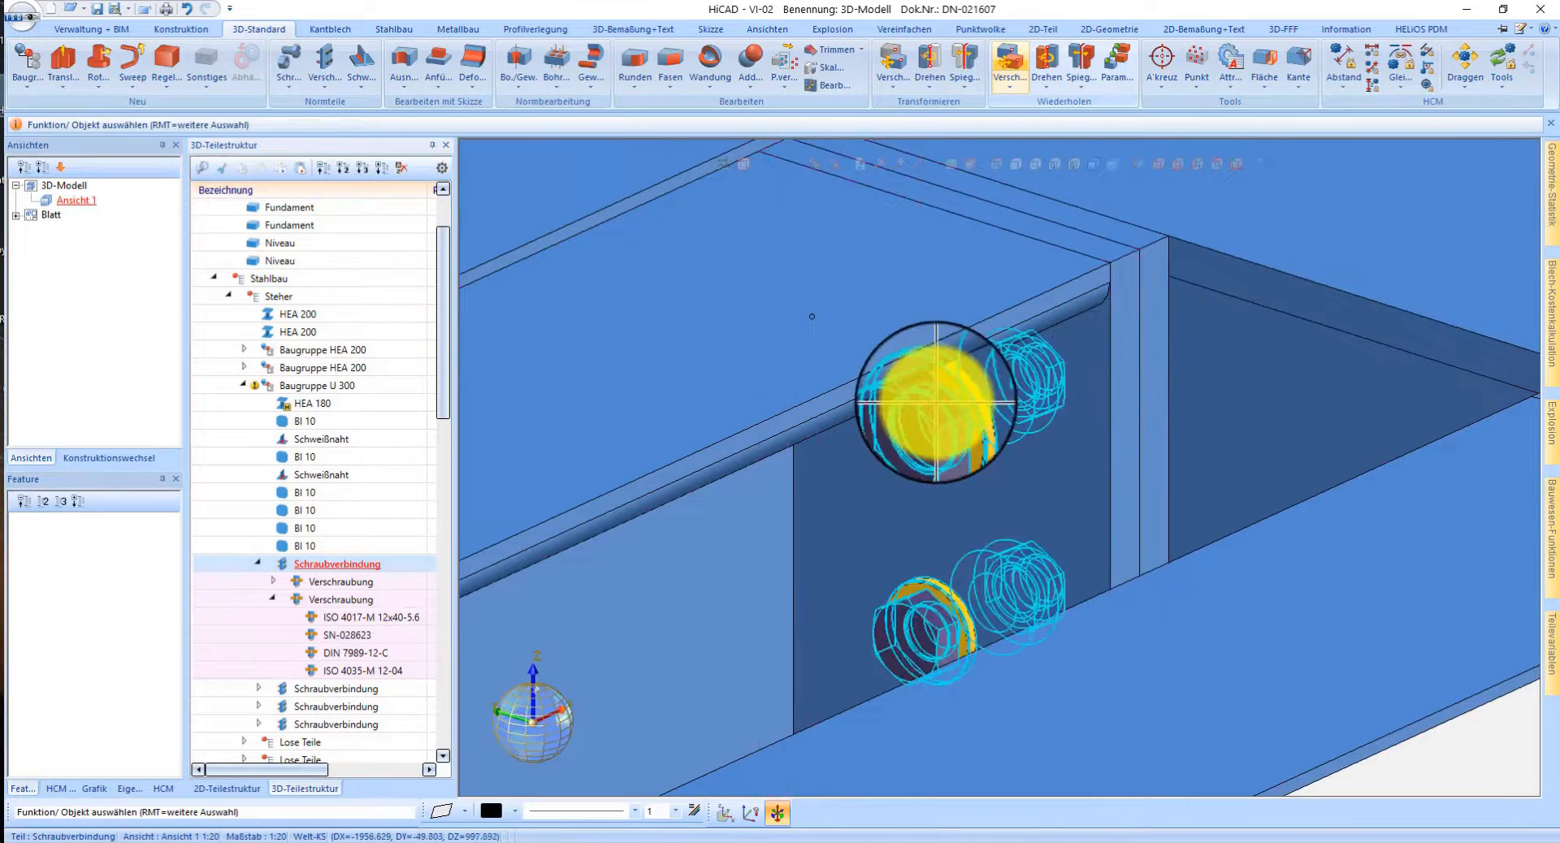
left_click_drag(937, 402, 937, 402)
left_click(1097, 401)
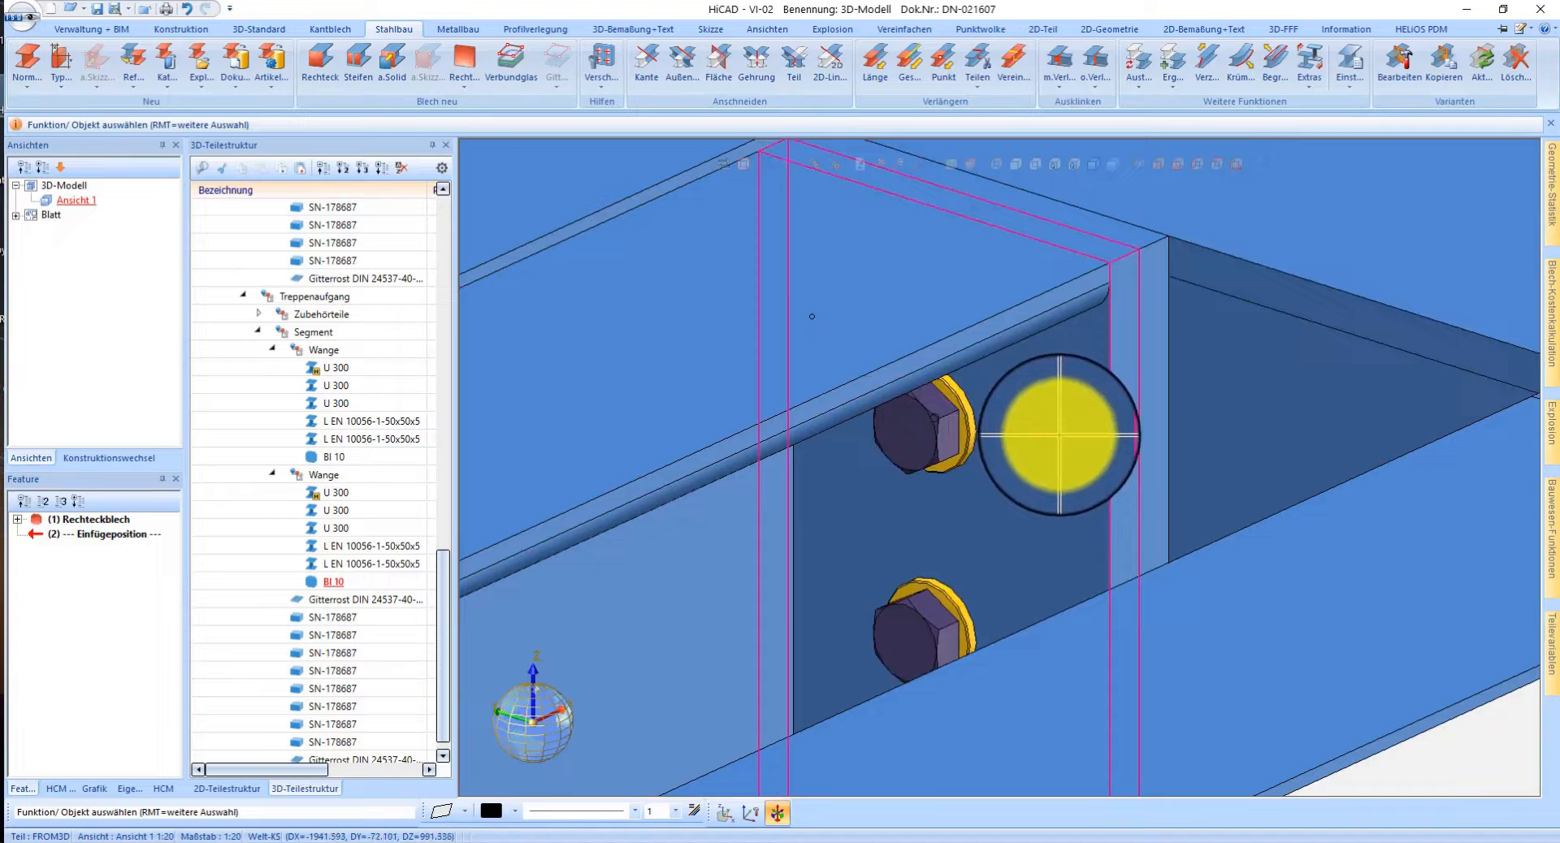
left_click(943, 419)
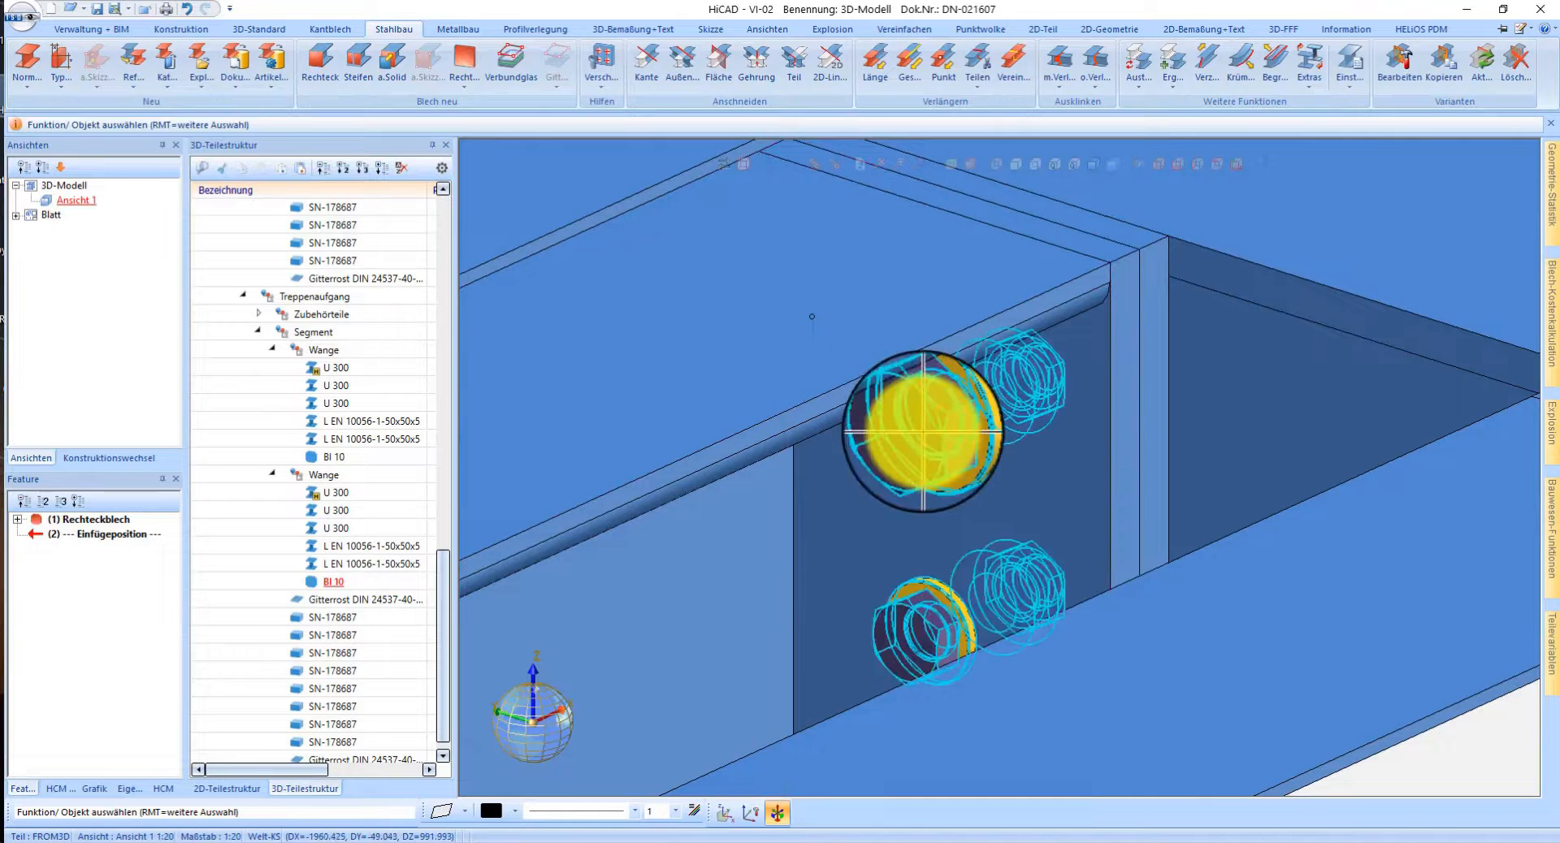
right_click(904, 464)
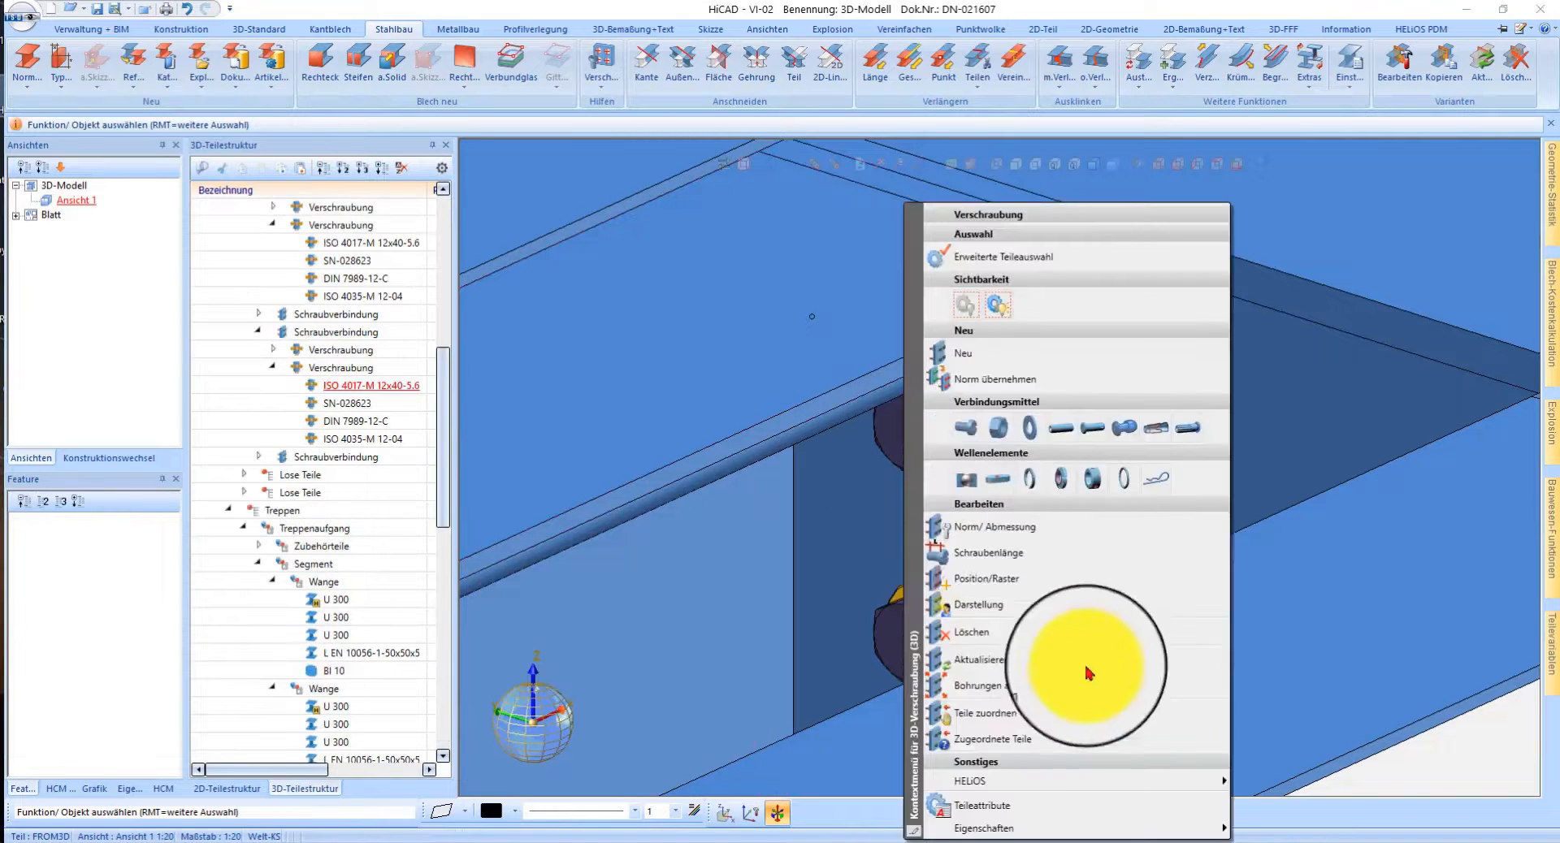
left_click(951, 744)
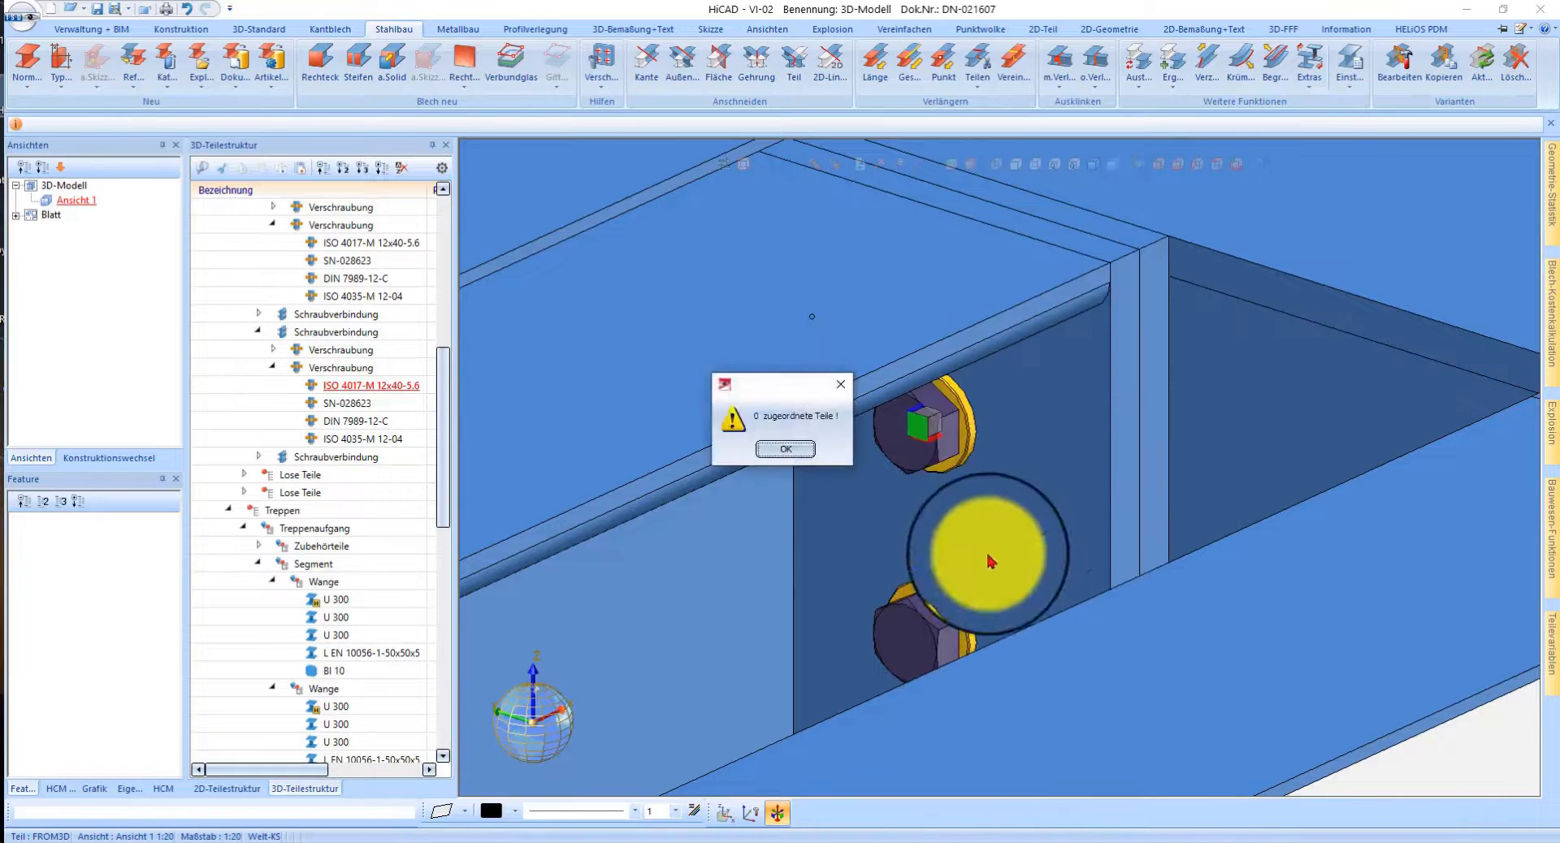
left_click(780, 451)
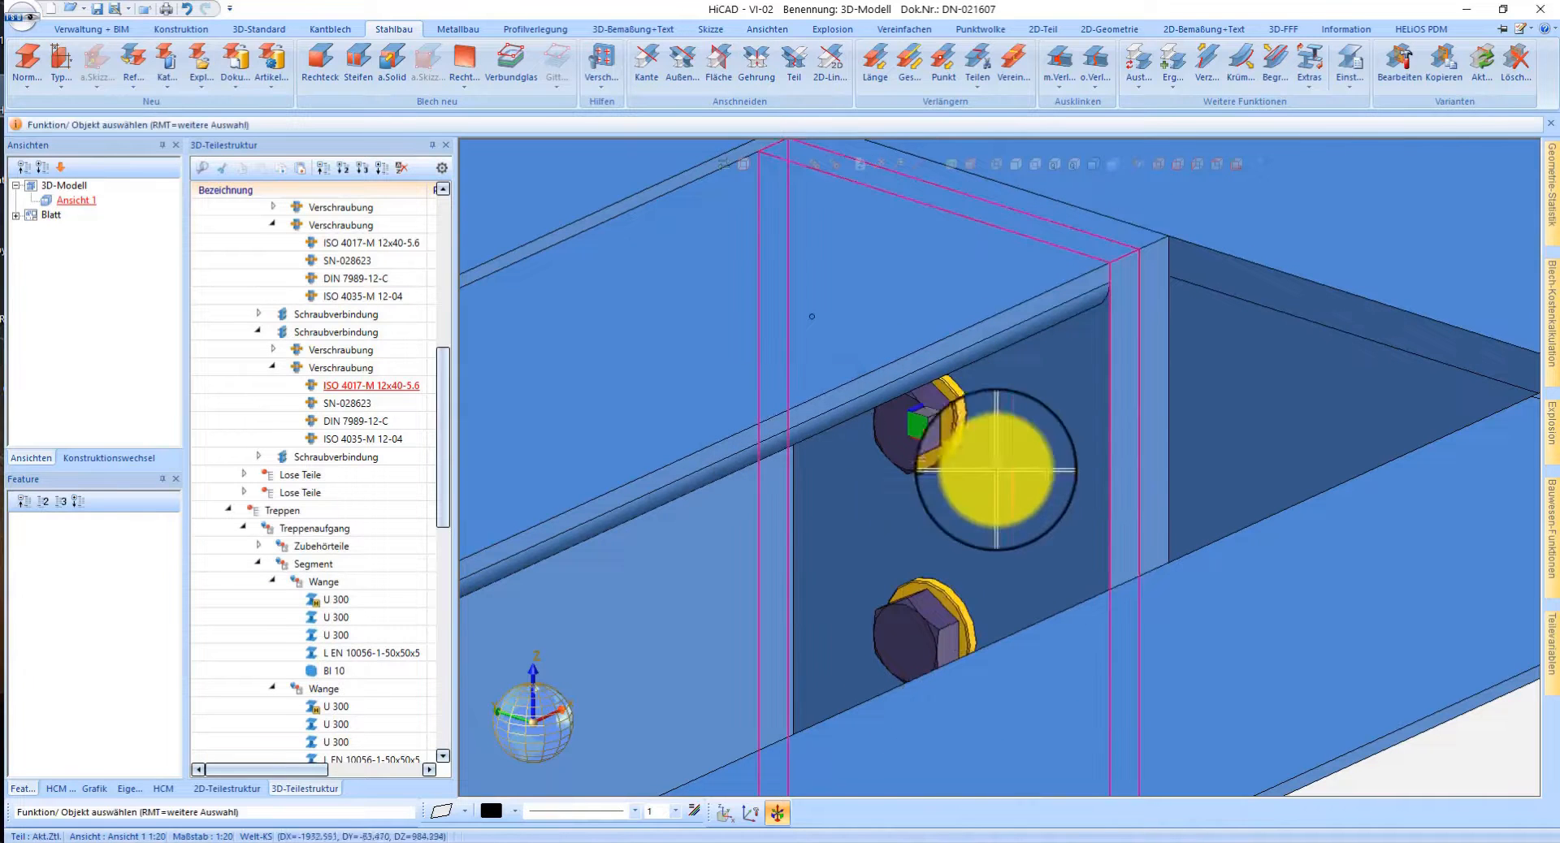
- Check the part assignment of the model's bolt connections and keep the markings on those needing revision
left_click(252, 33)
left_click(324, 67)
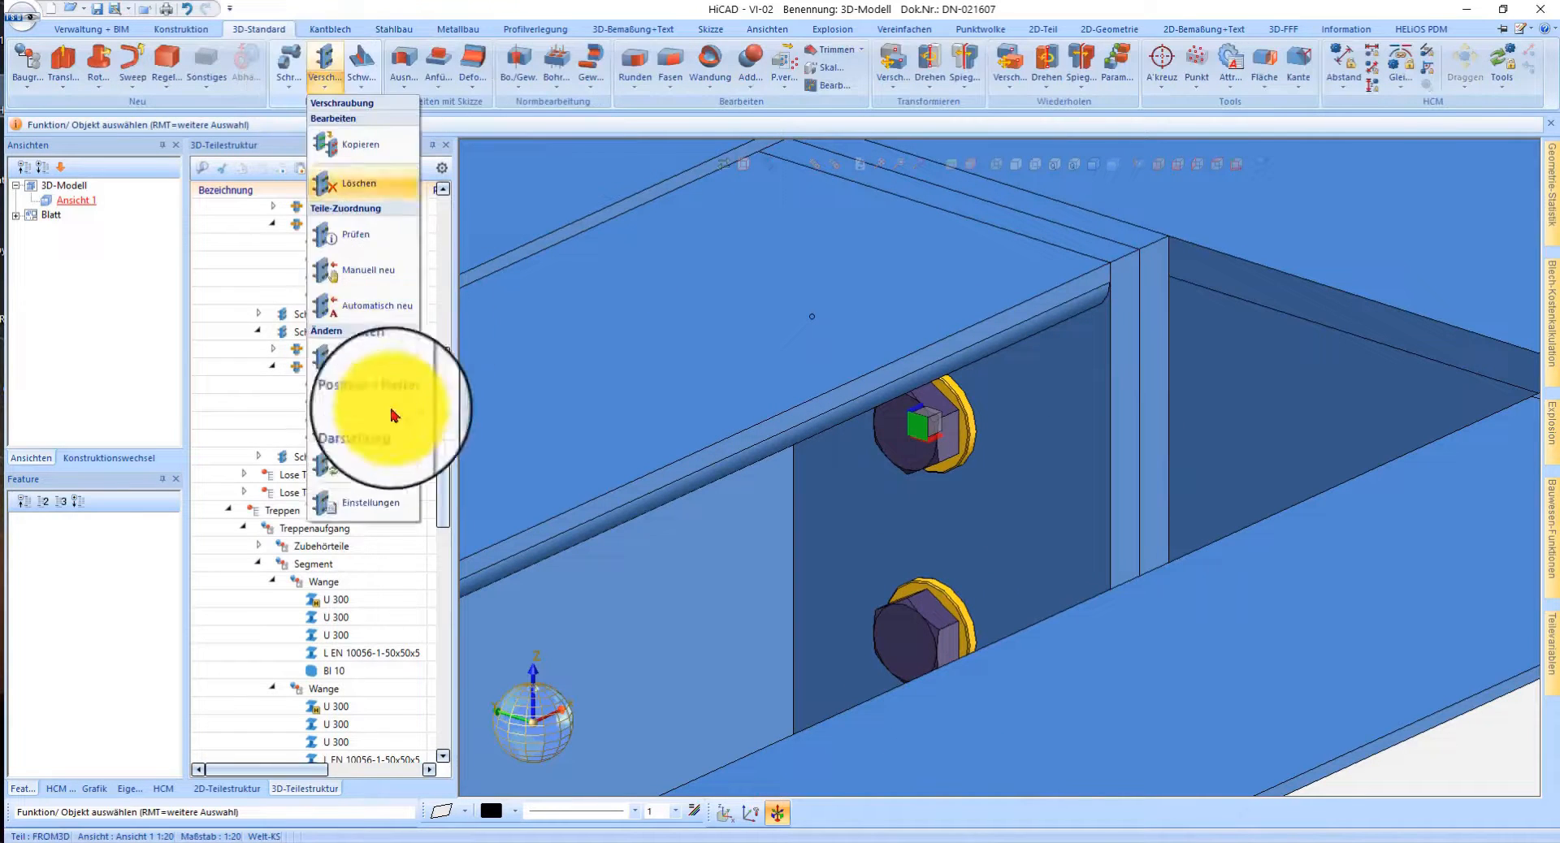
left_click(351, 240)
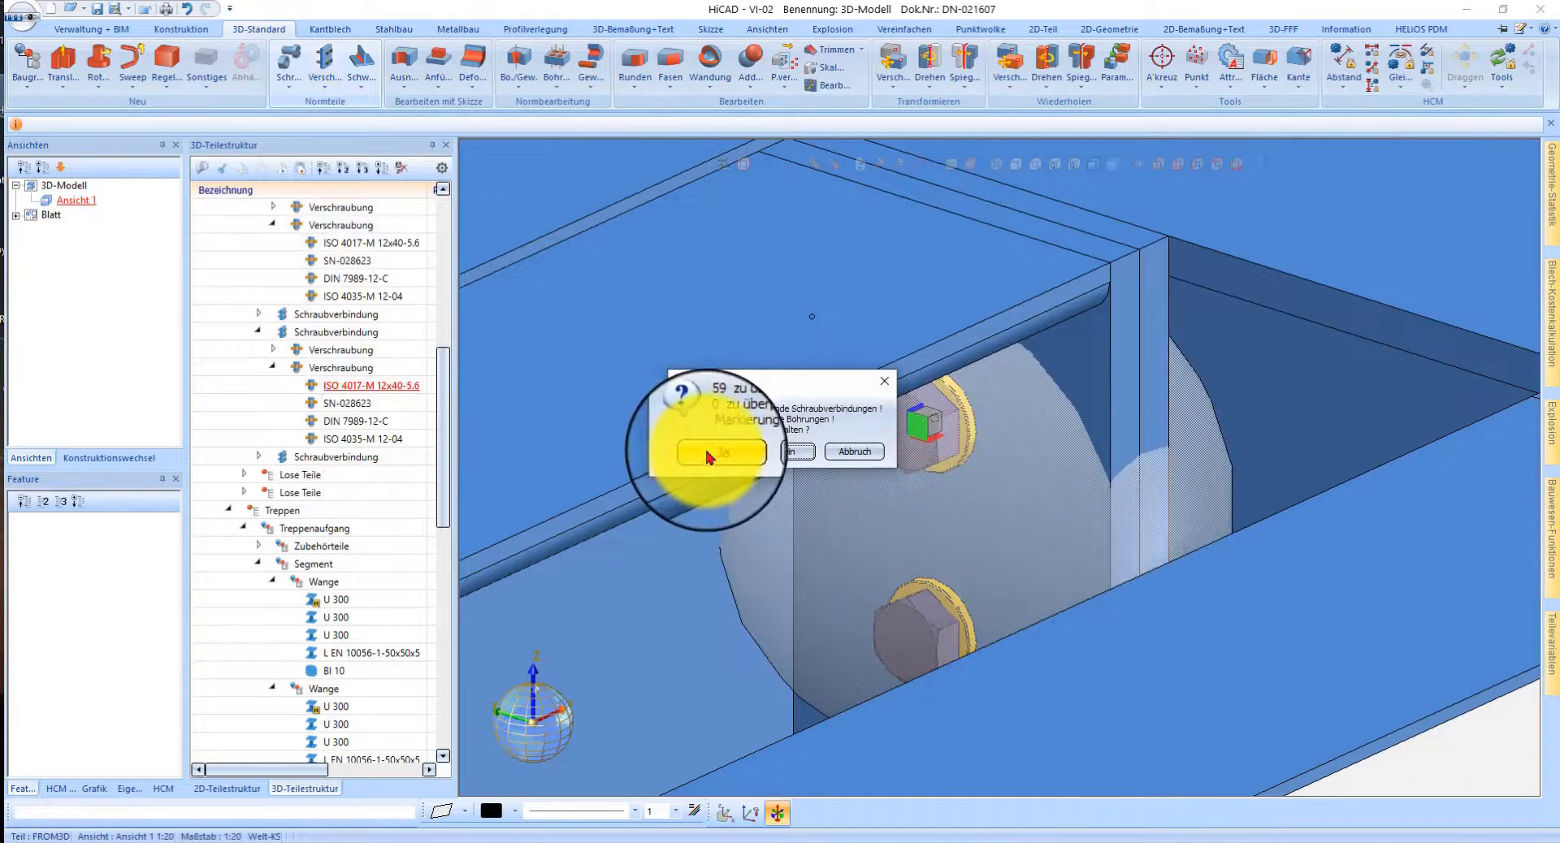
left_click(709, 455)
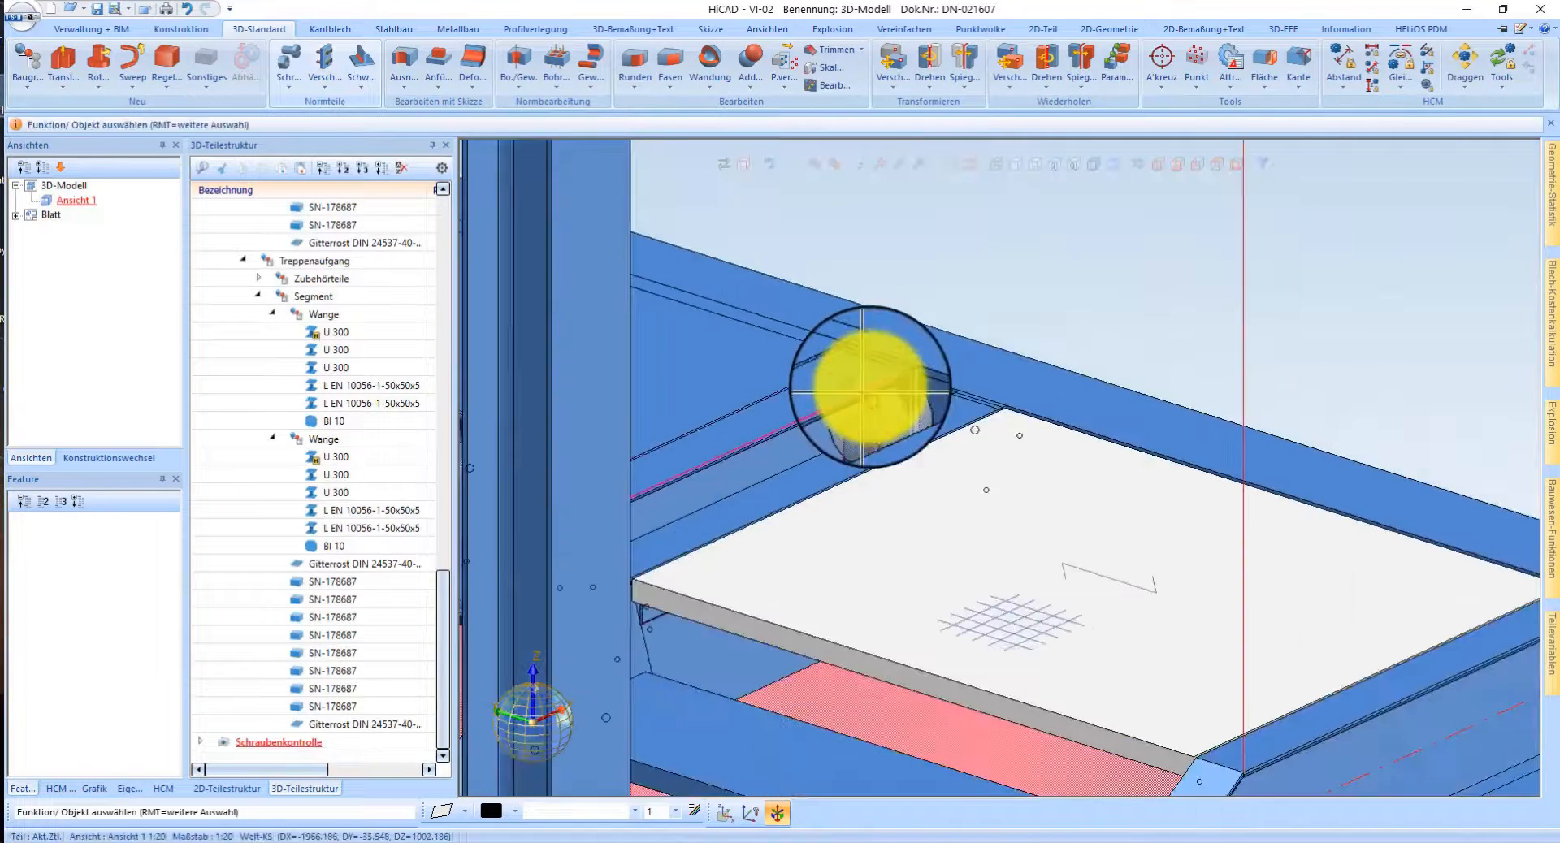
scroll(863, 392, "down", 1)
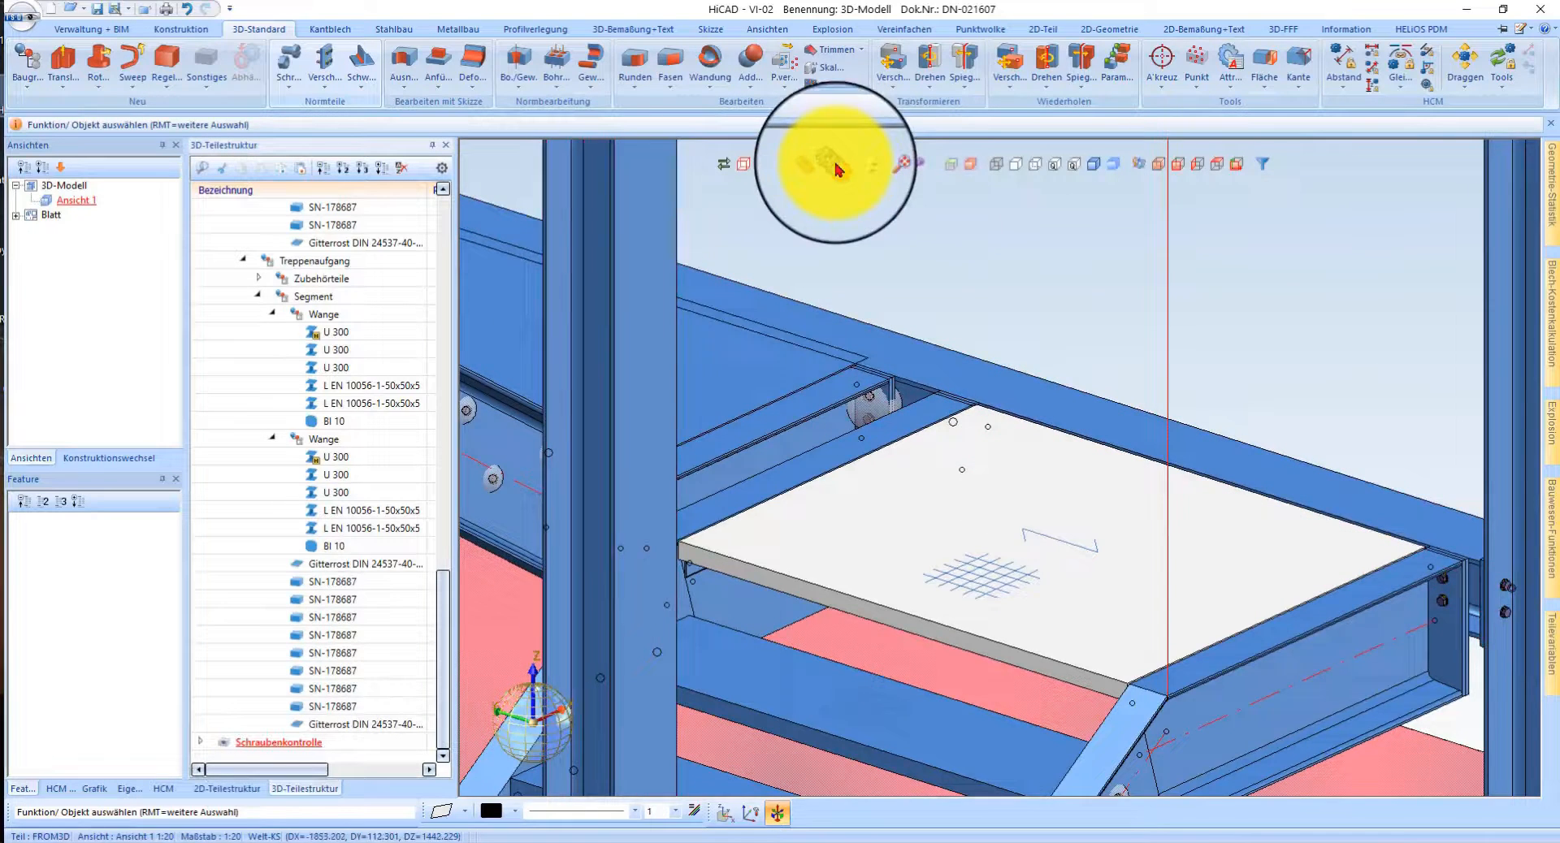
- Inspect the marked bolts with the other parts hidden, restore the full display, and delete the Schraubenkontrolle assembly
left_click(837, 169)
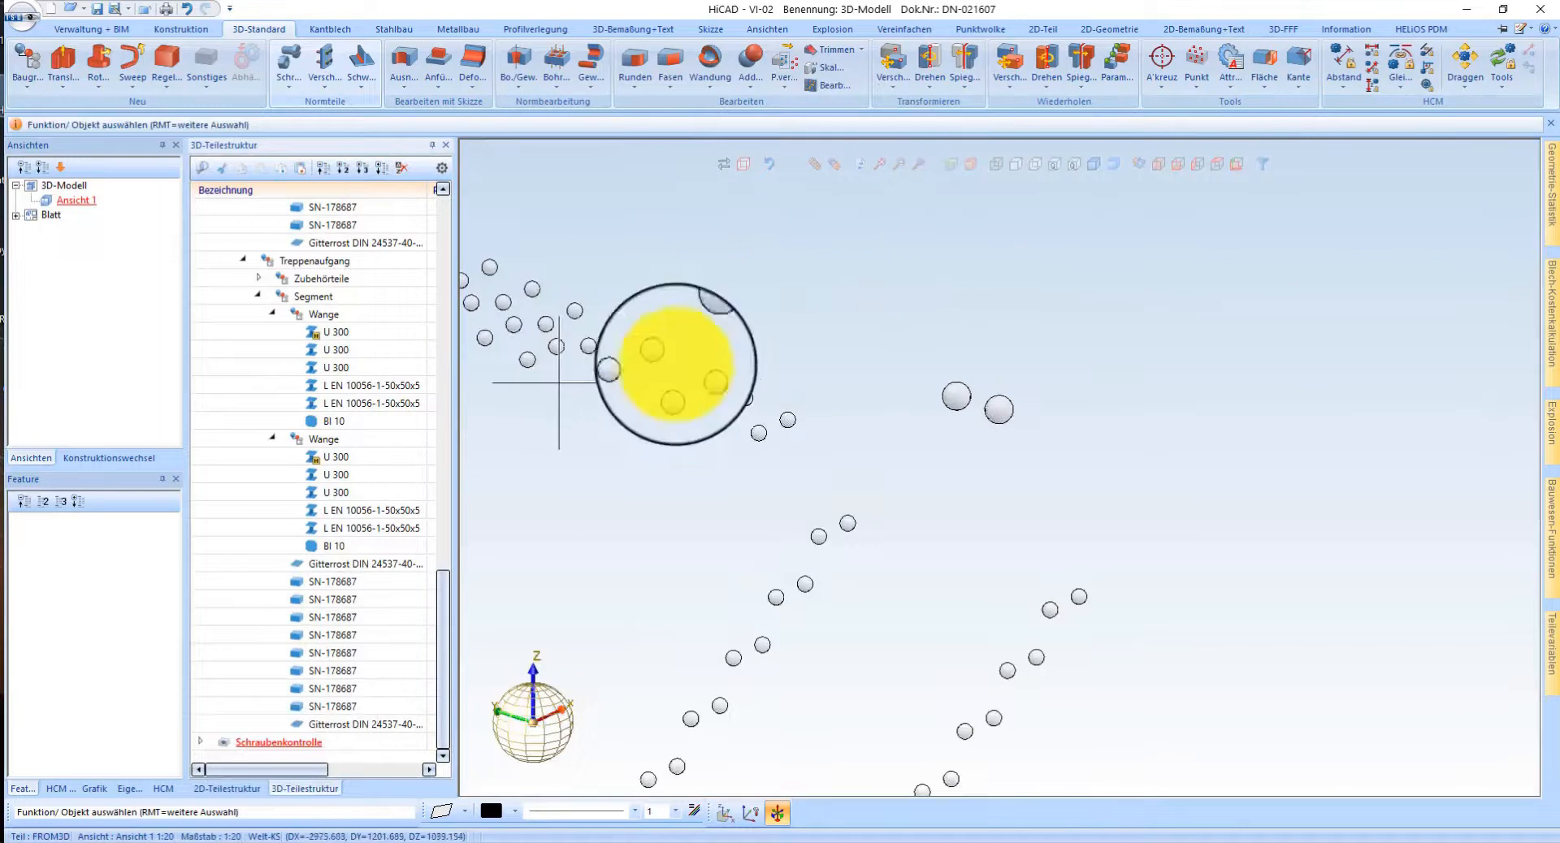
left_click(815, 168)
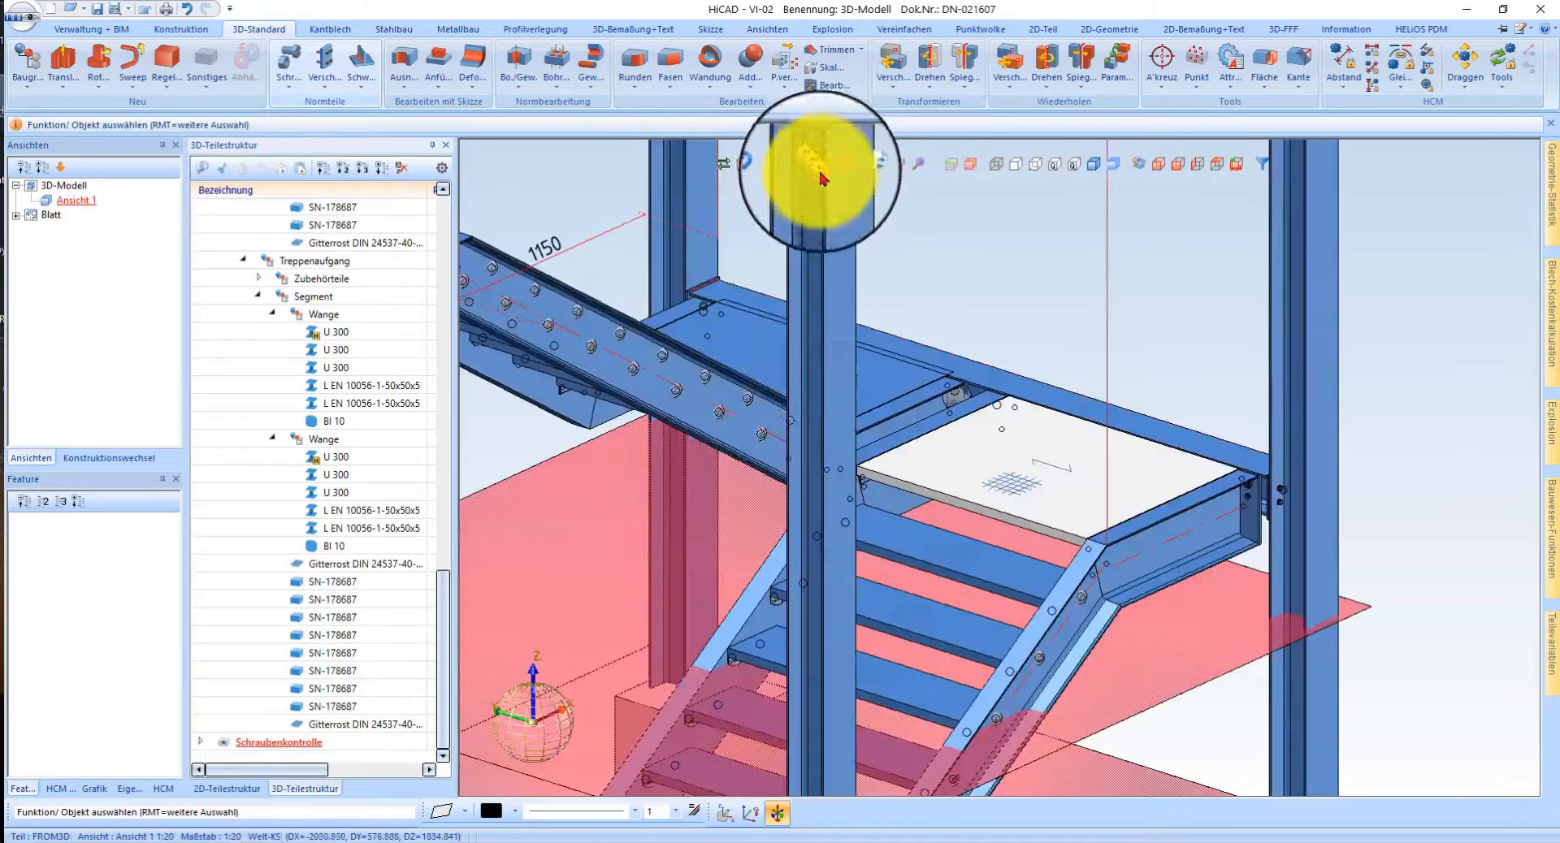
scroll(650, 382, "up", 5)
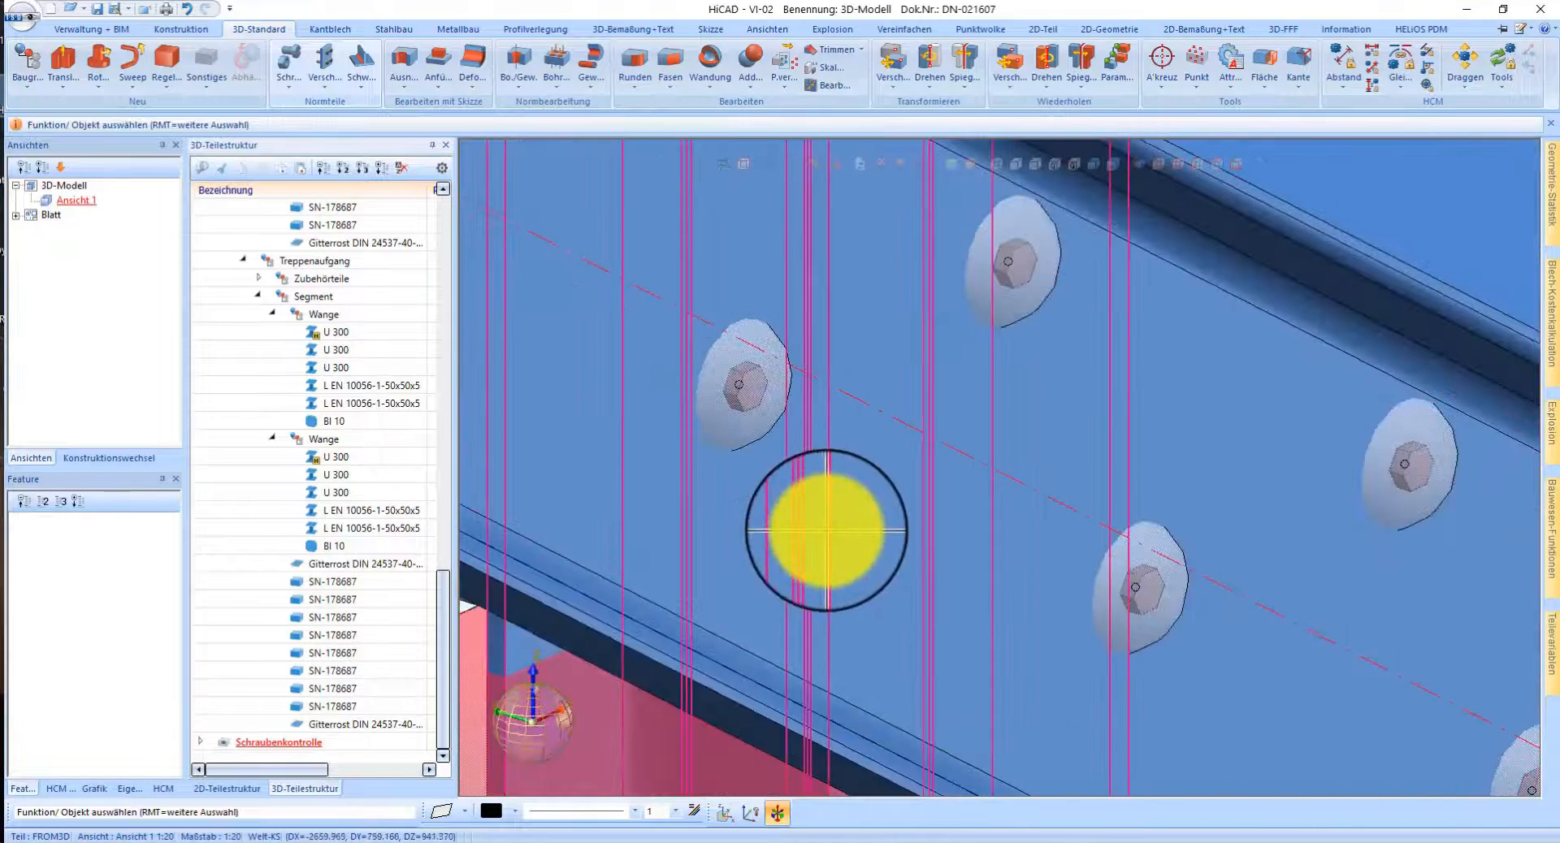
middle_click_drag(826, 531, 654, 556)
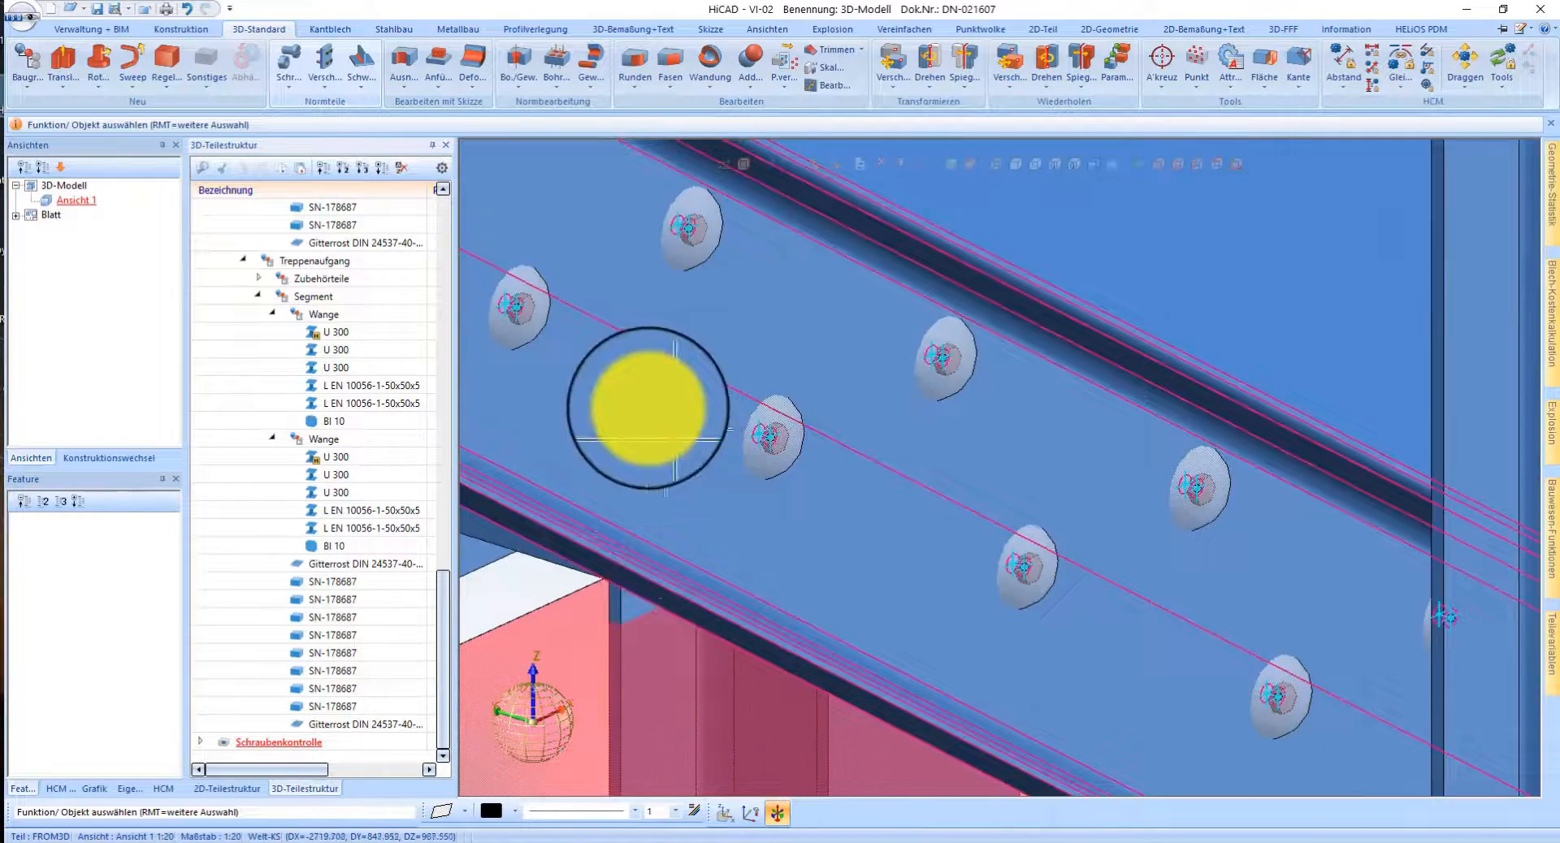
scroll(648, 408, "down", 5)
right_click(285, 743)
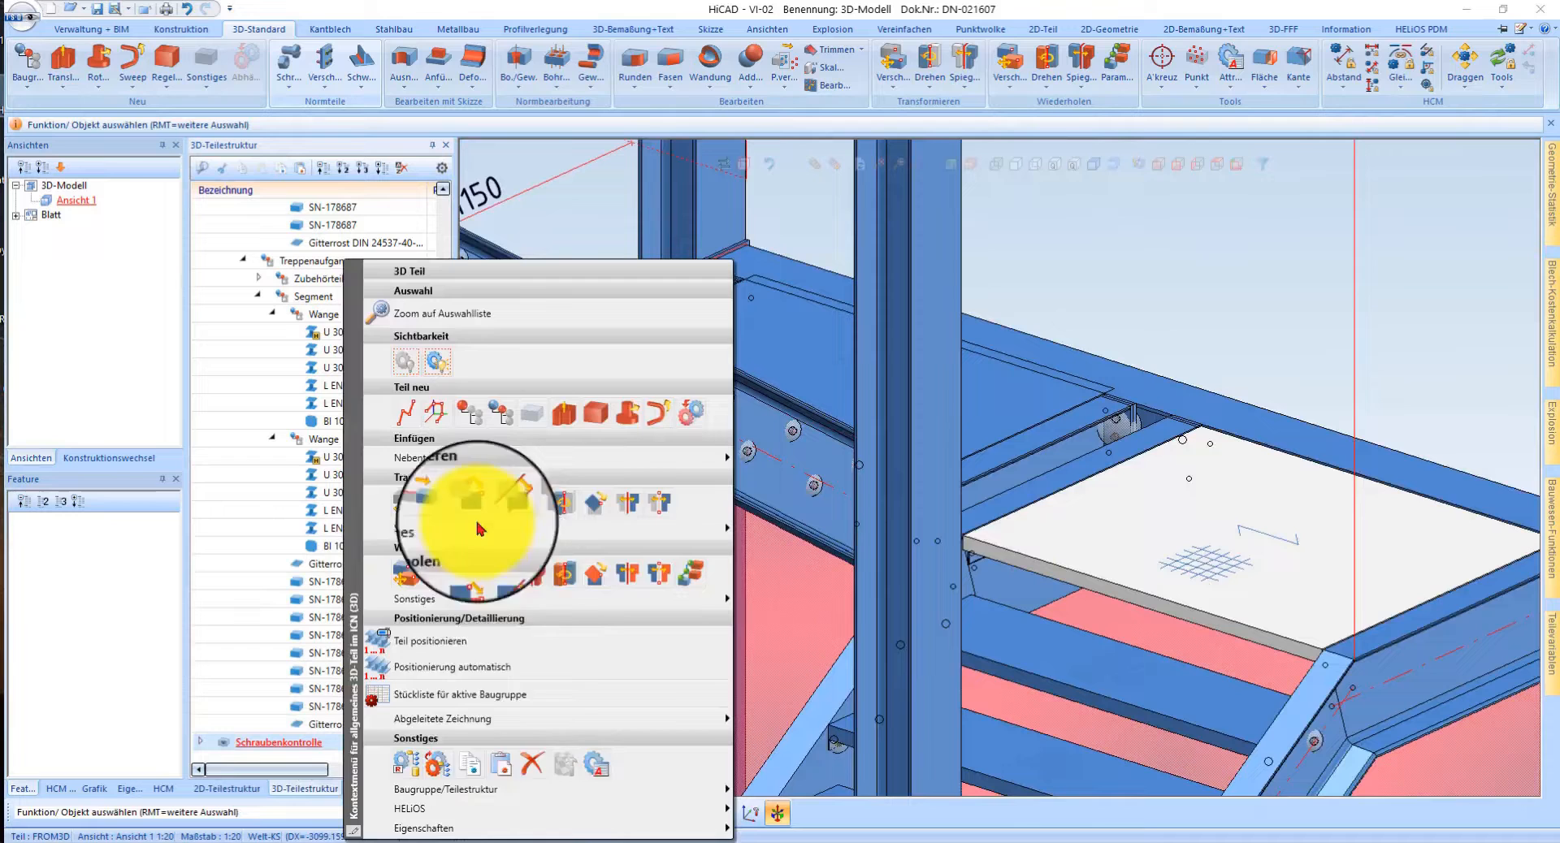
left_click(536, 767)
- Automatically reassign the connected parts for the stair tower's bolt connections
scroll(1184, 401, "up", 10)
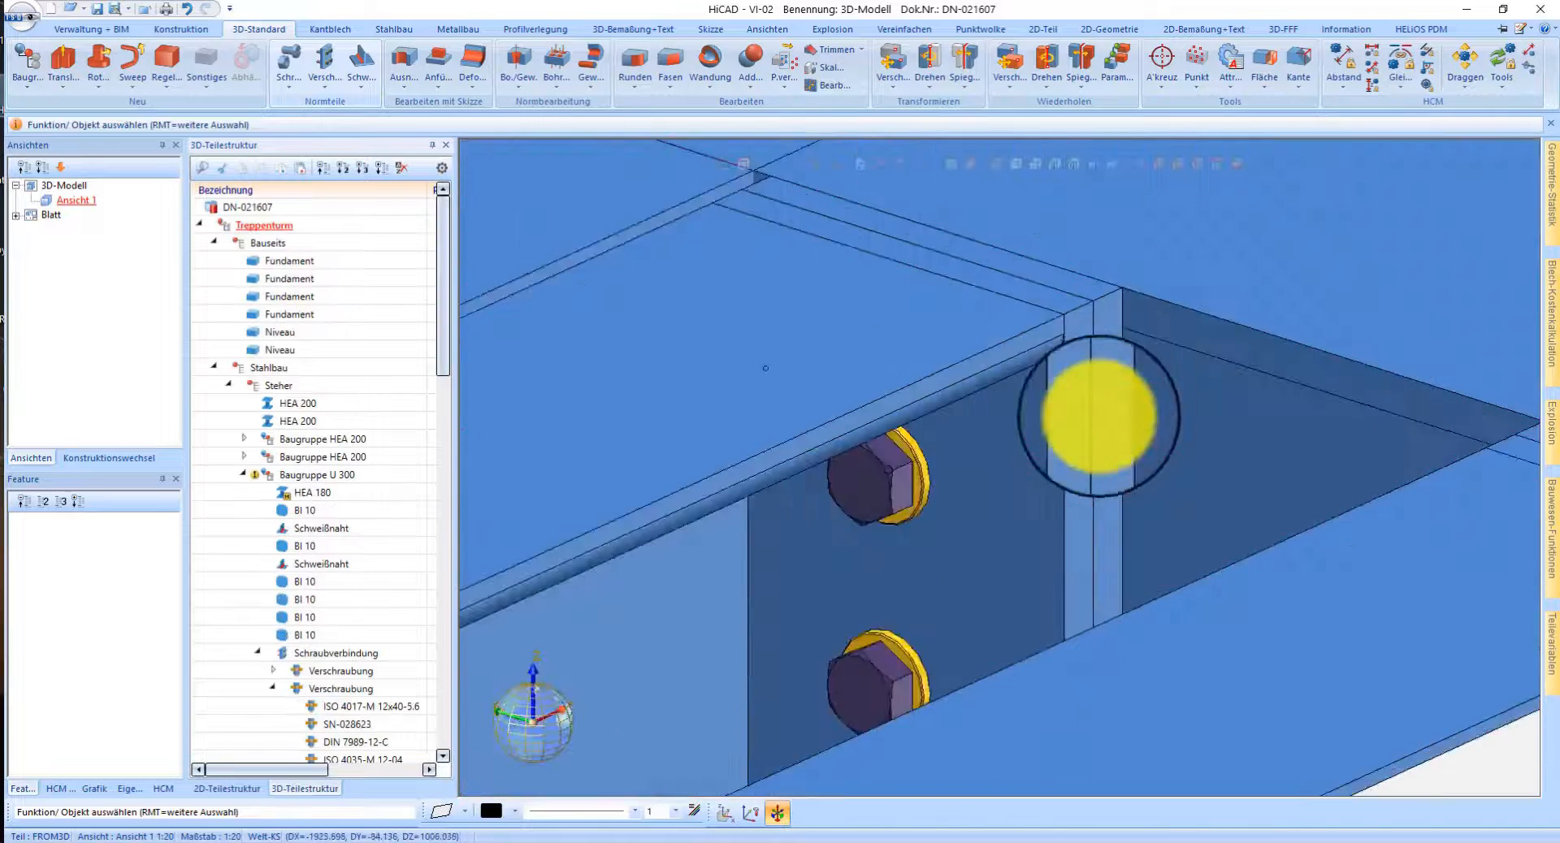
left_click(328, 86)
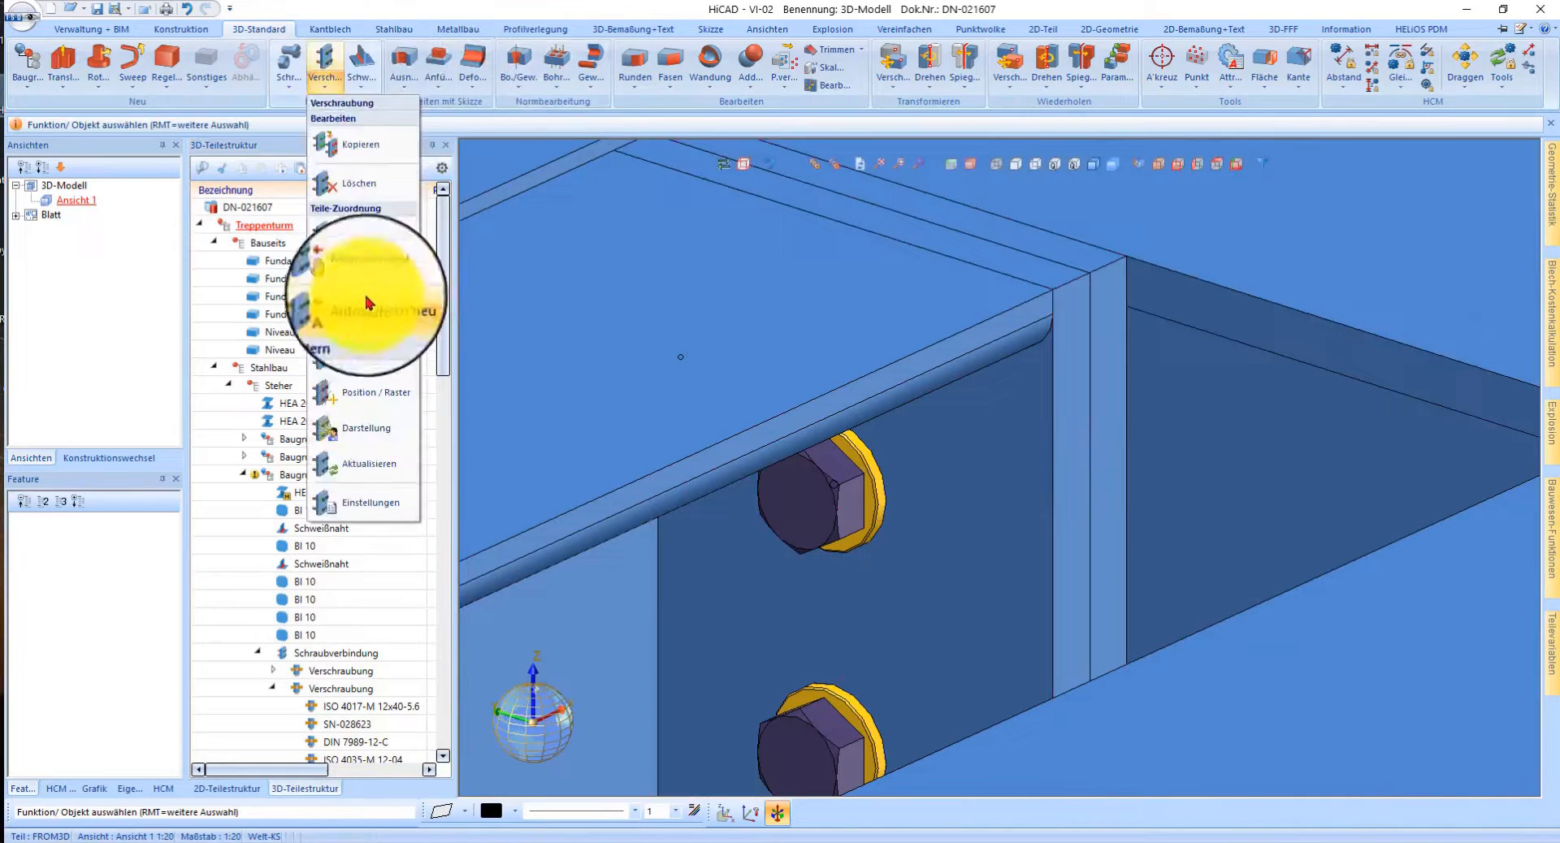
left_click(367, 302)
left_click(681, 356)
left_click(504, 399)
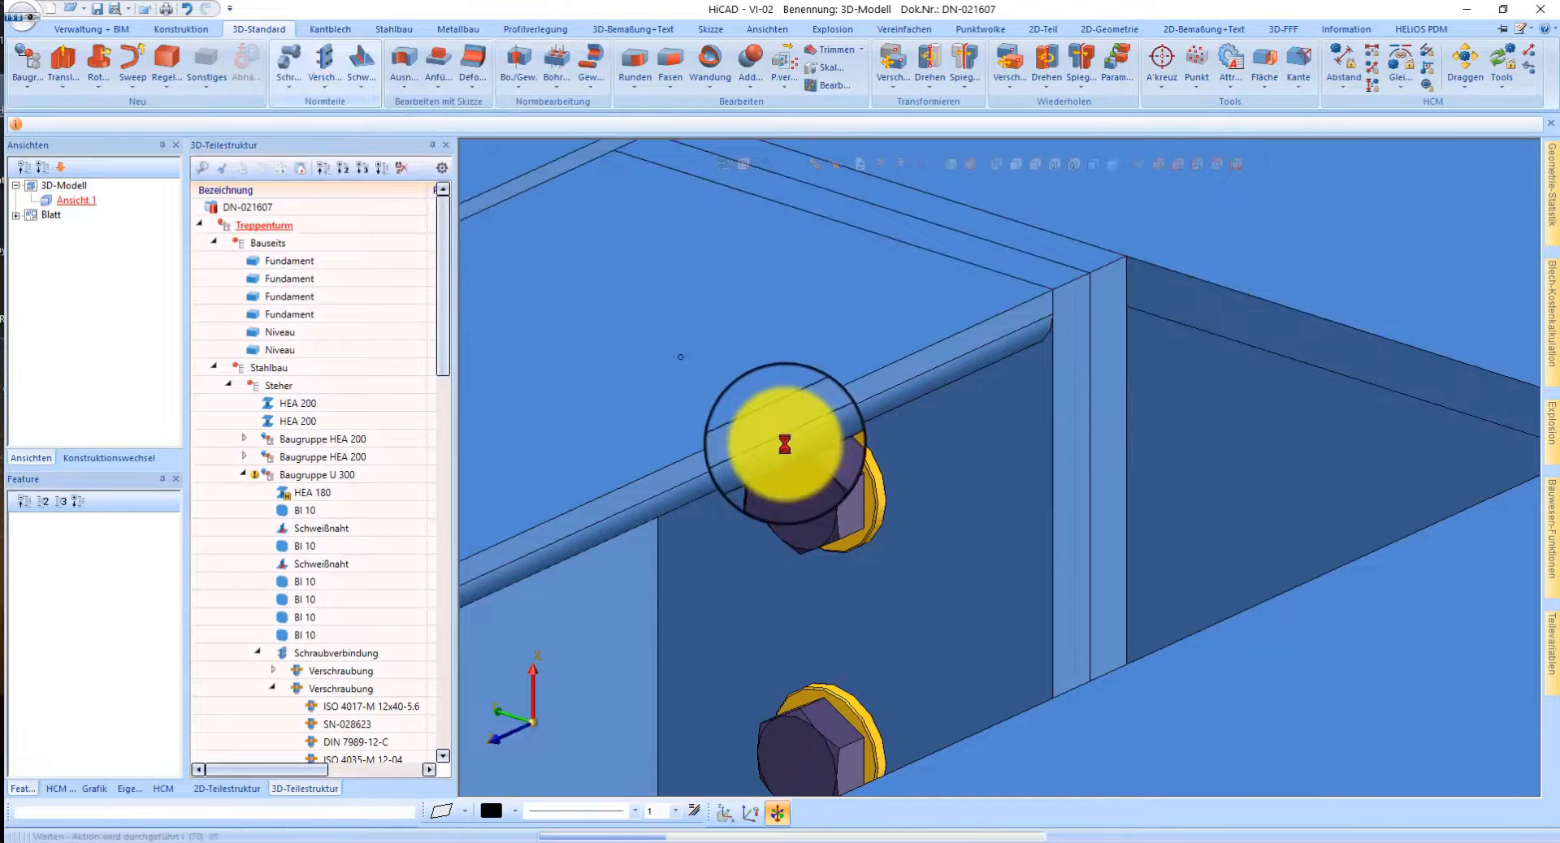
left_click(782, 452)
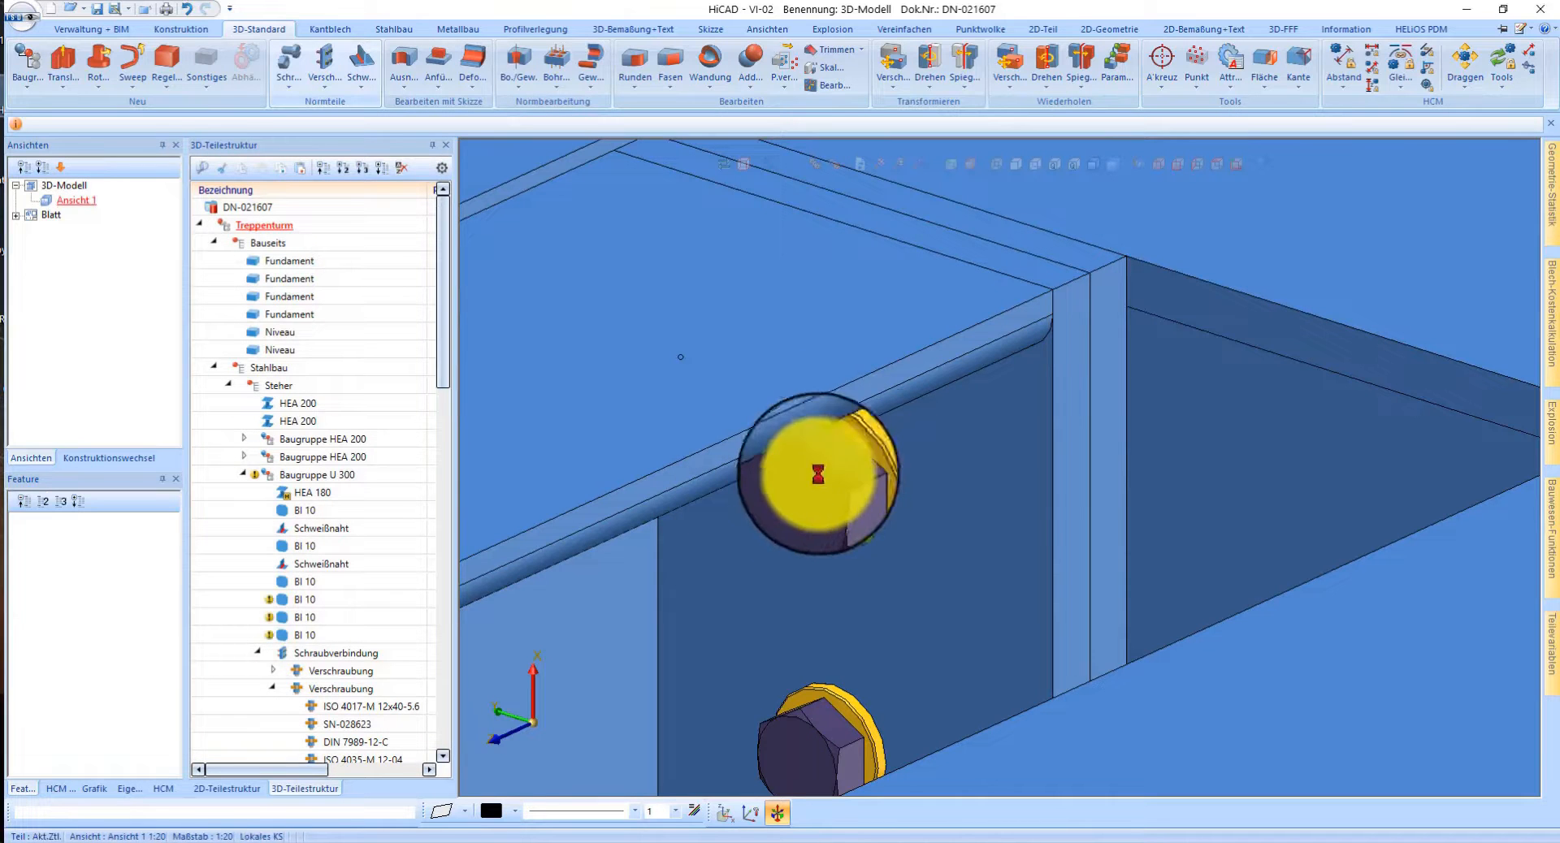
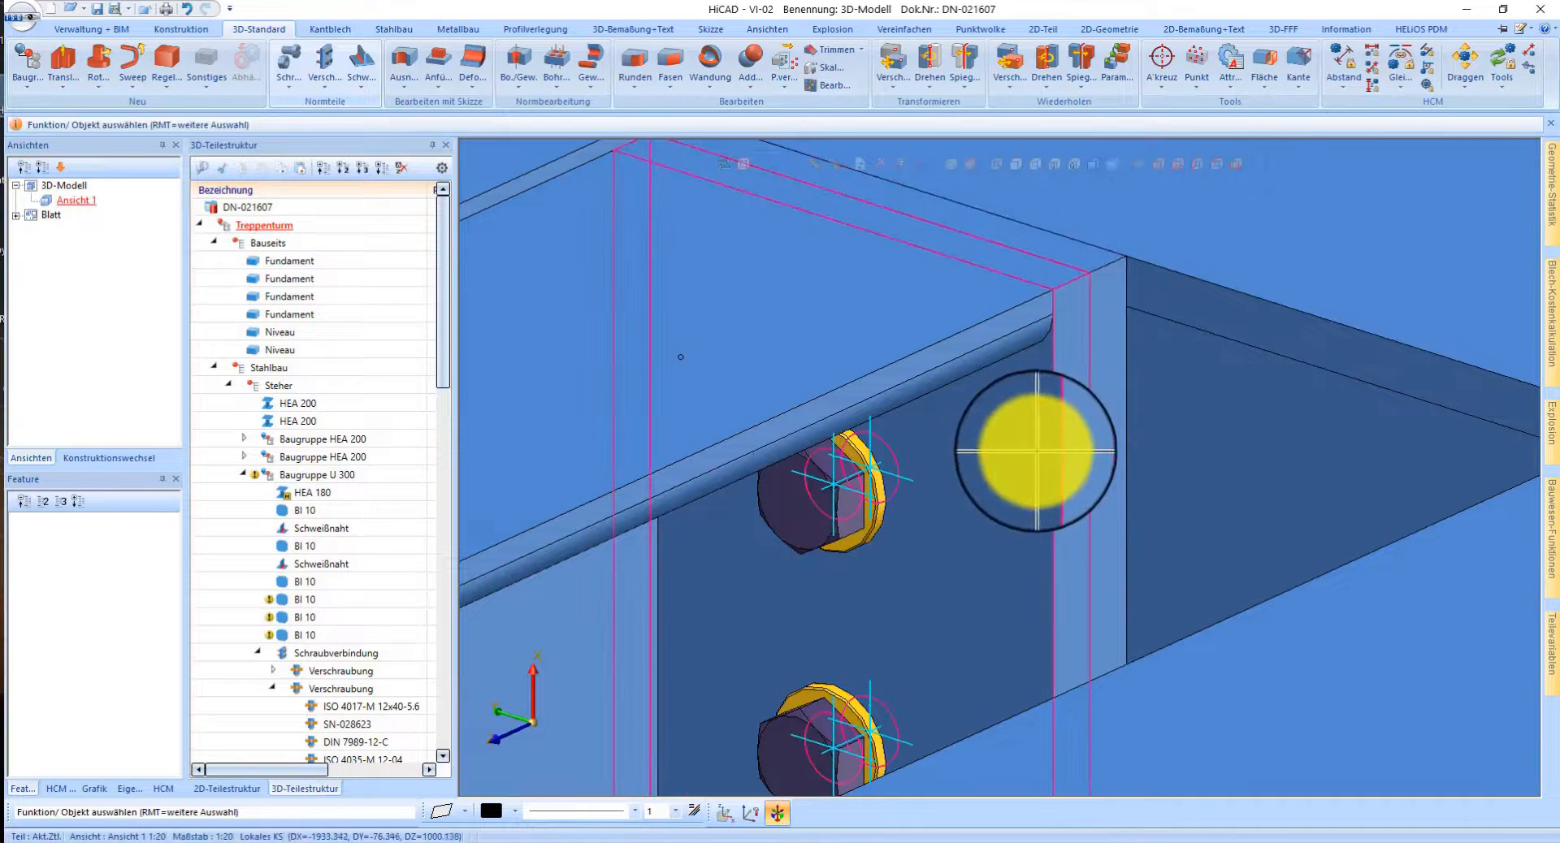
- Check which parts are assigned to the copied M12 bolt connection at the landing's end plate
left_click(803, 532)
right_click(1031, 743)
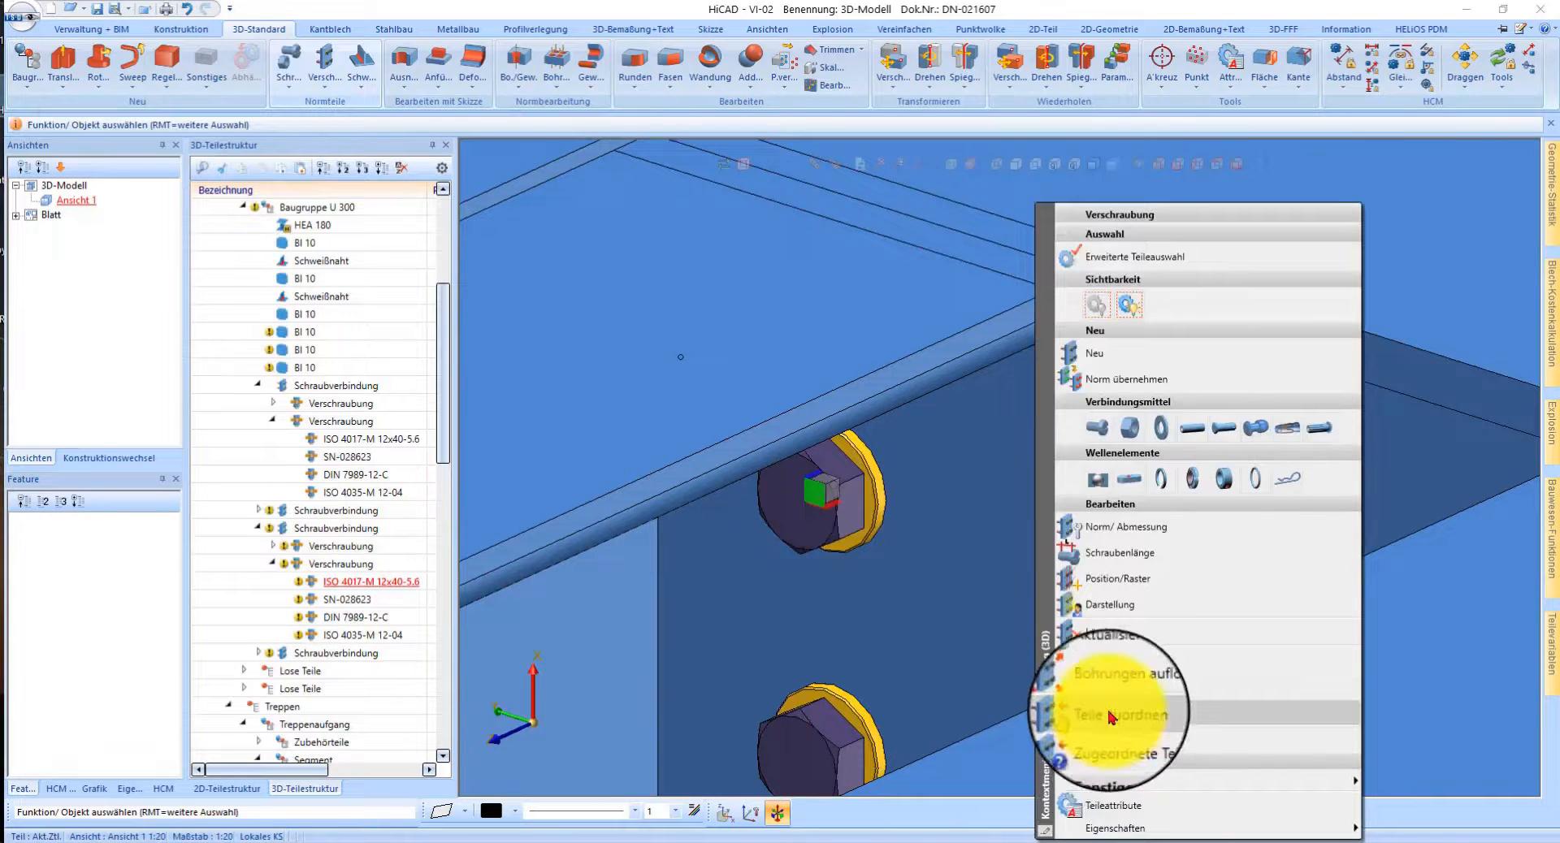
left_click(1117, 741)
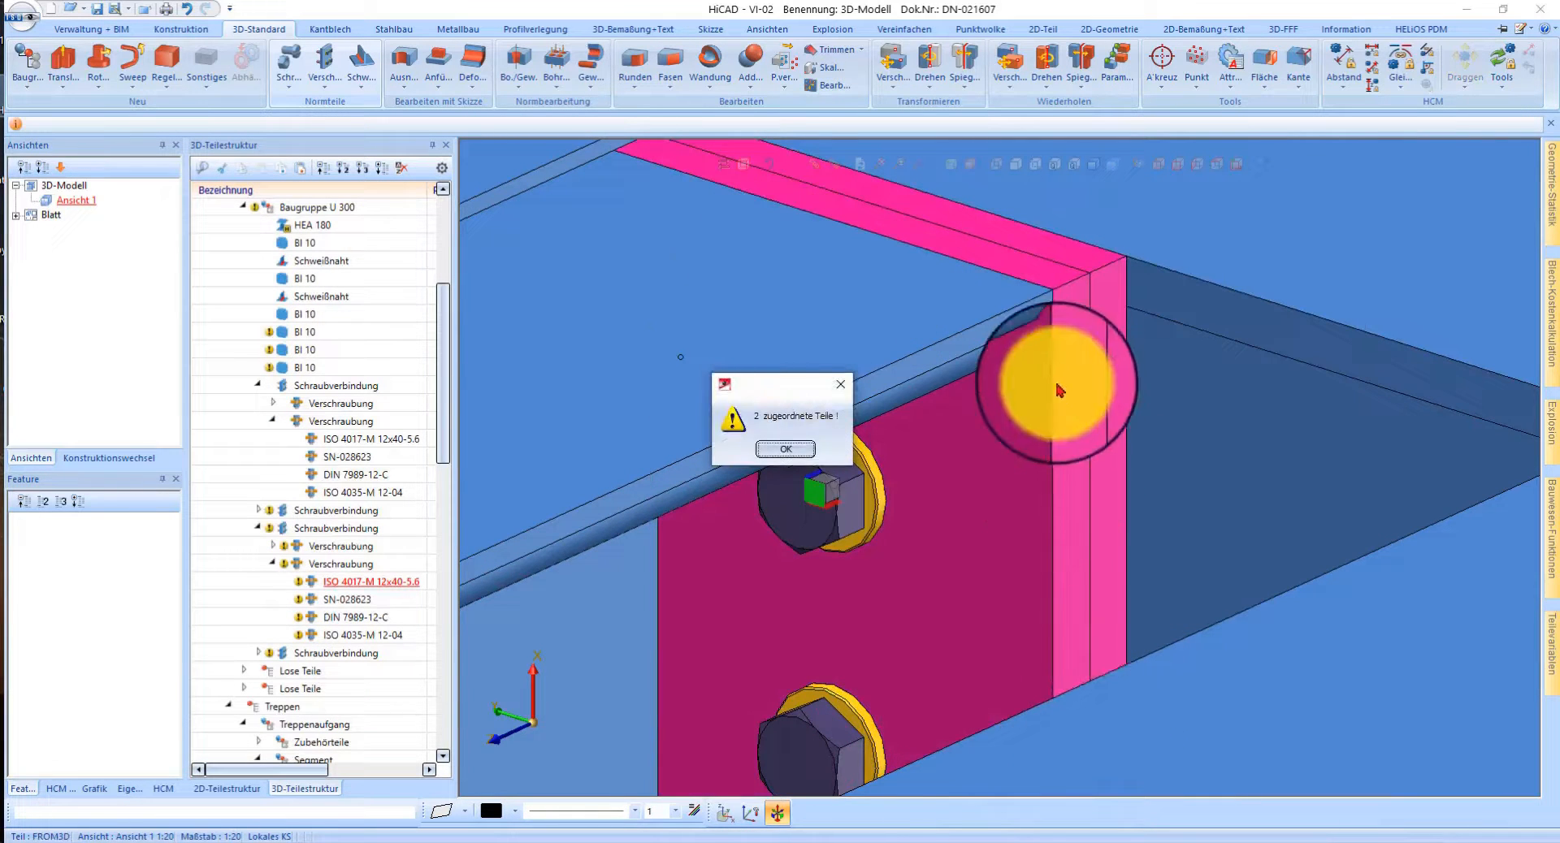
left_click(811, 452)
- Extend the landing's Gitterrost from its edge to the bolted end plates, picking the extension points in wireframe display
scroll(1182, 488, "down", 6)
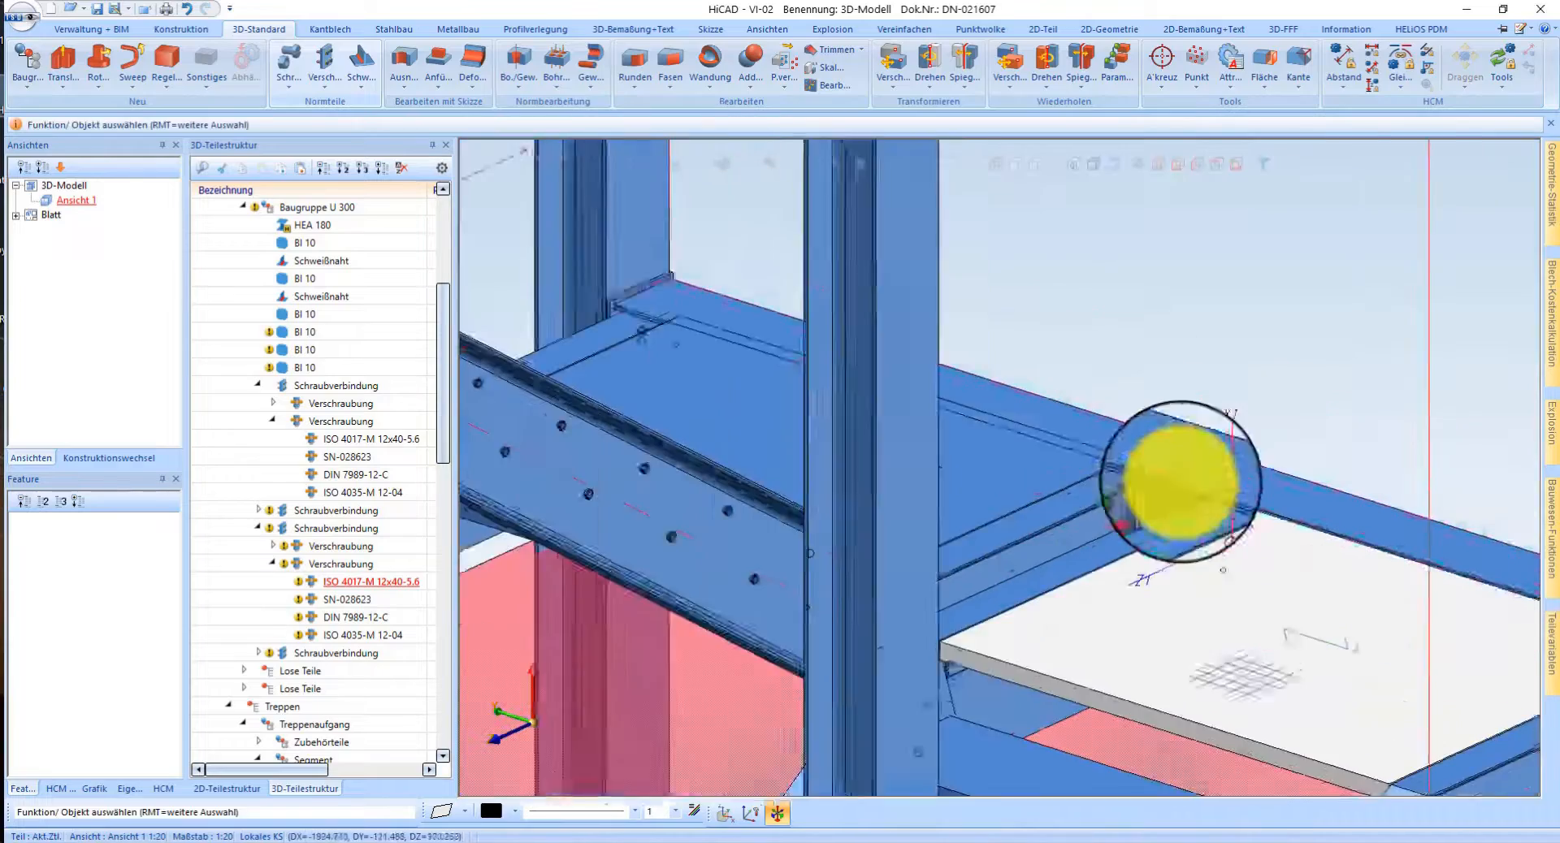
scroll(747, 325, "up", 3)
middle_click_drag(861, 409, 937, 475)
middle_click_drag(862, 591, 902, 541)
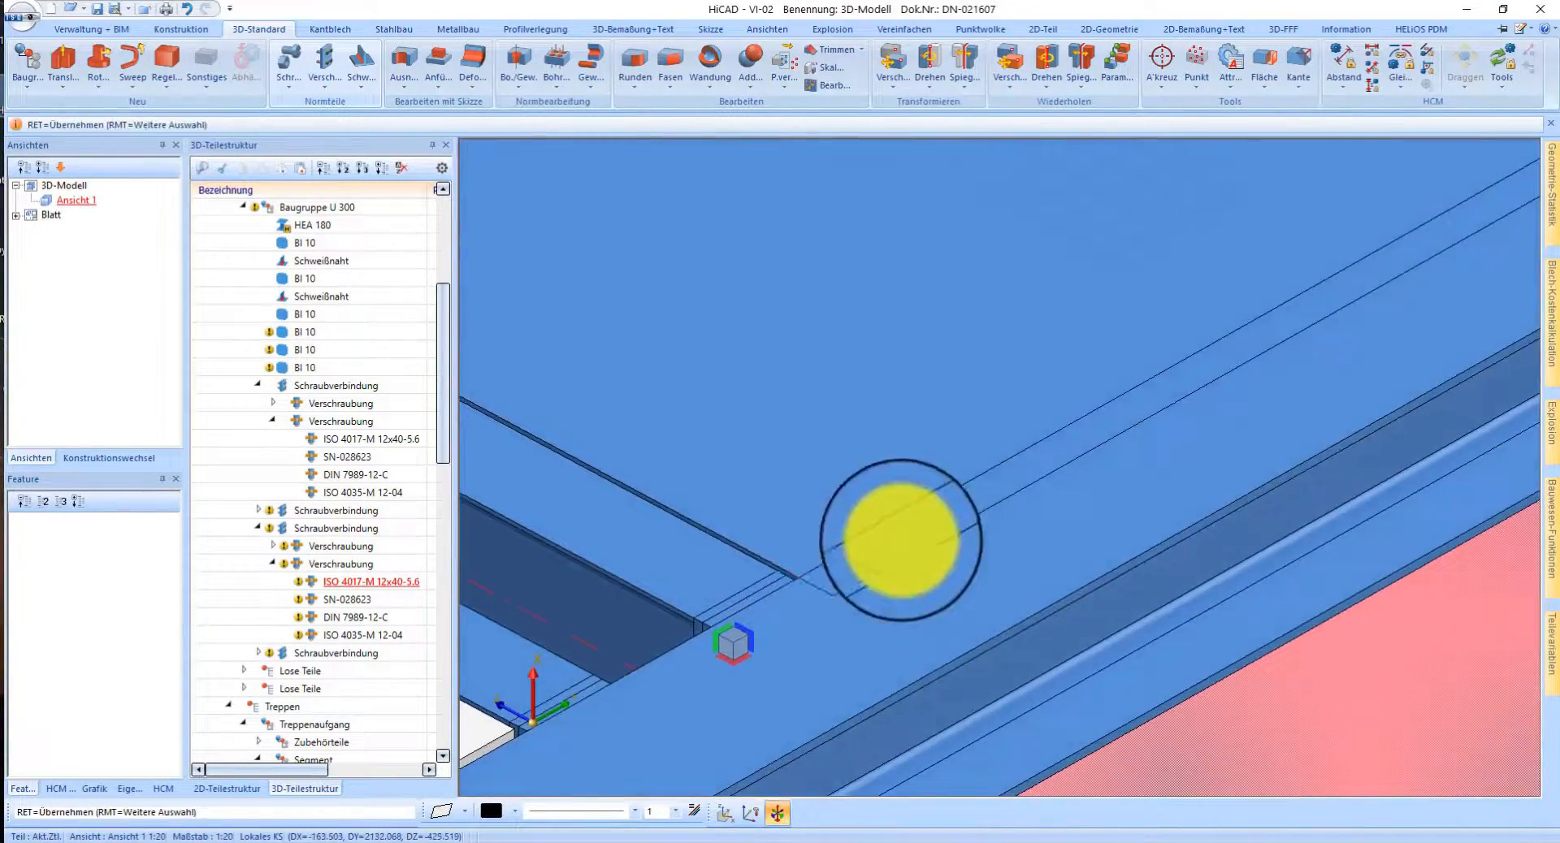
left_click(996, 165)
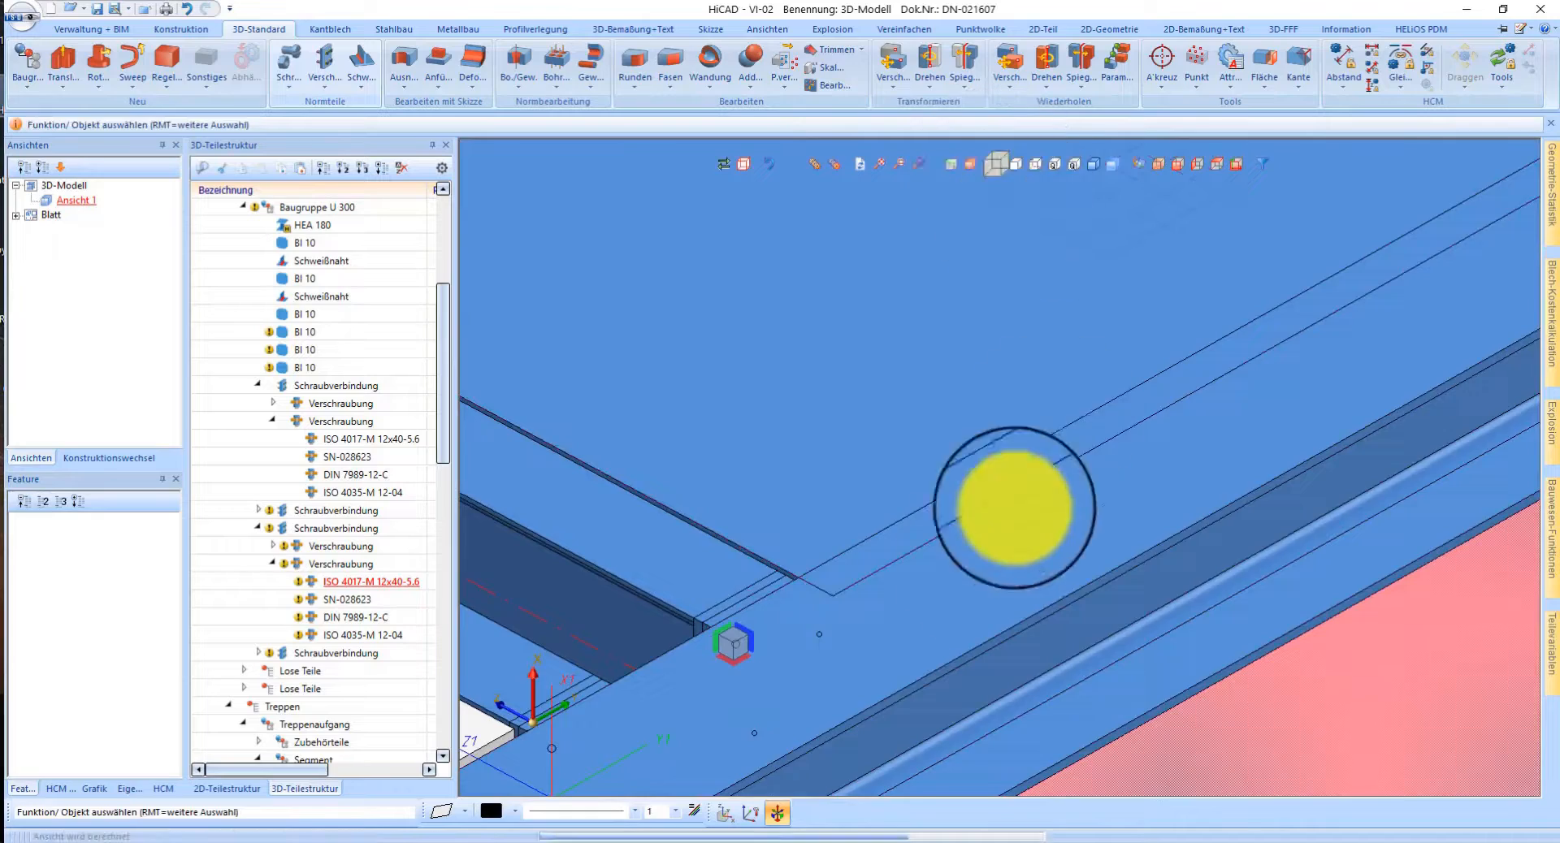
middle_click_drag(1015, 507, 912, 563)
right_click(975, 480)
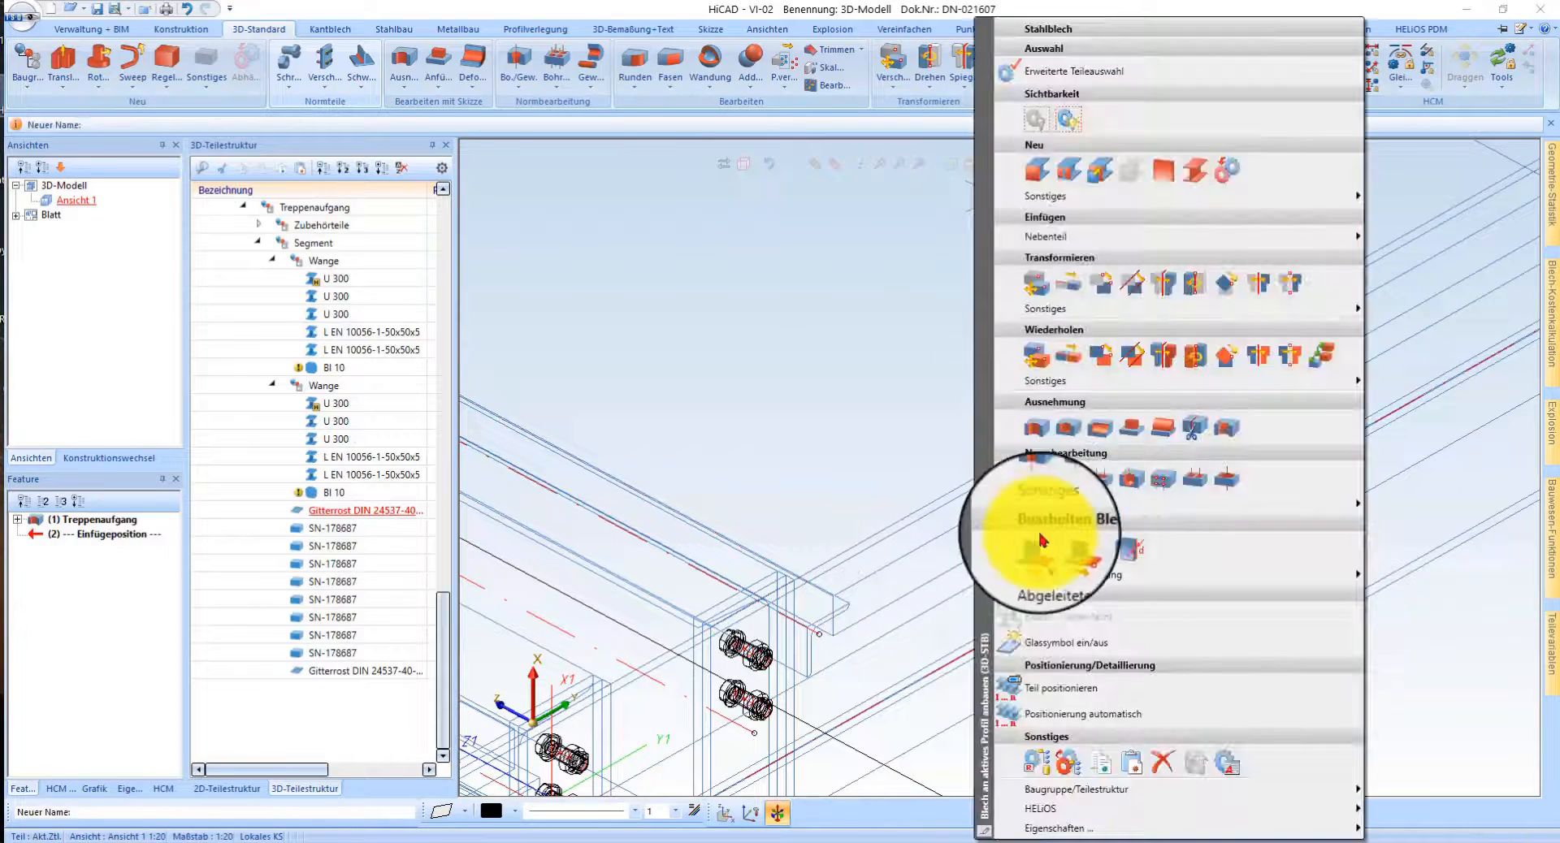
left_click(1076, 550)
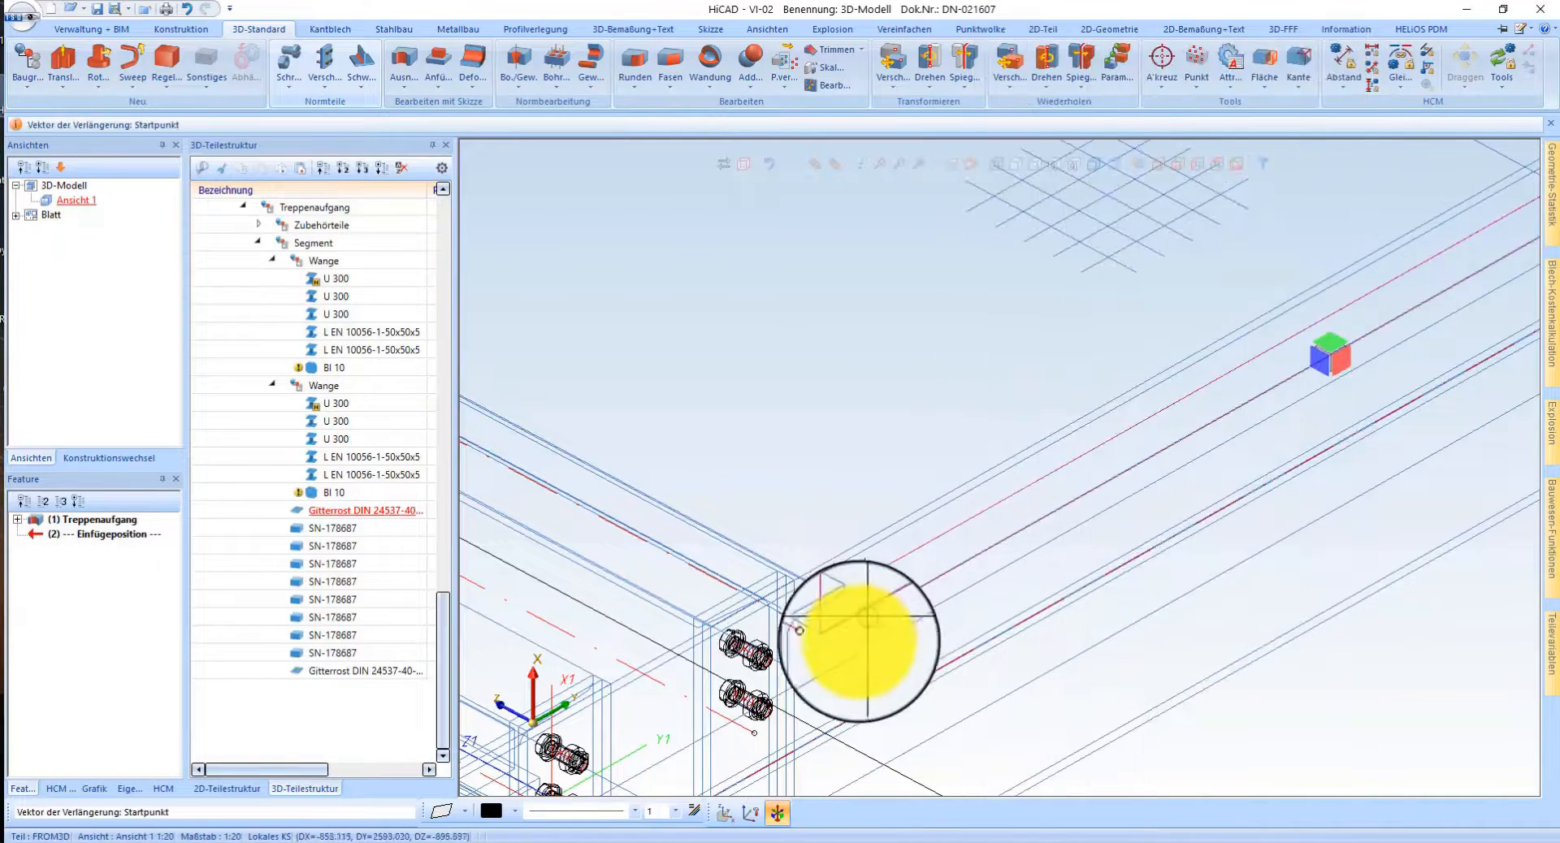
left_click(838, 638)
scroll(992, 550, "down", 3)
scroll(801, 617, "up", 7)
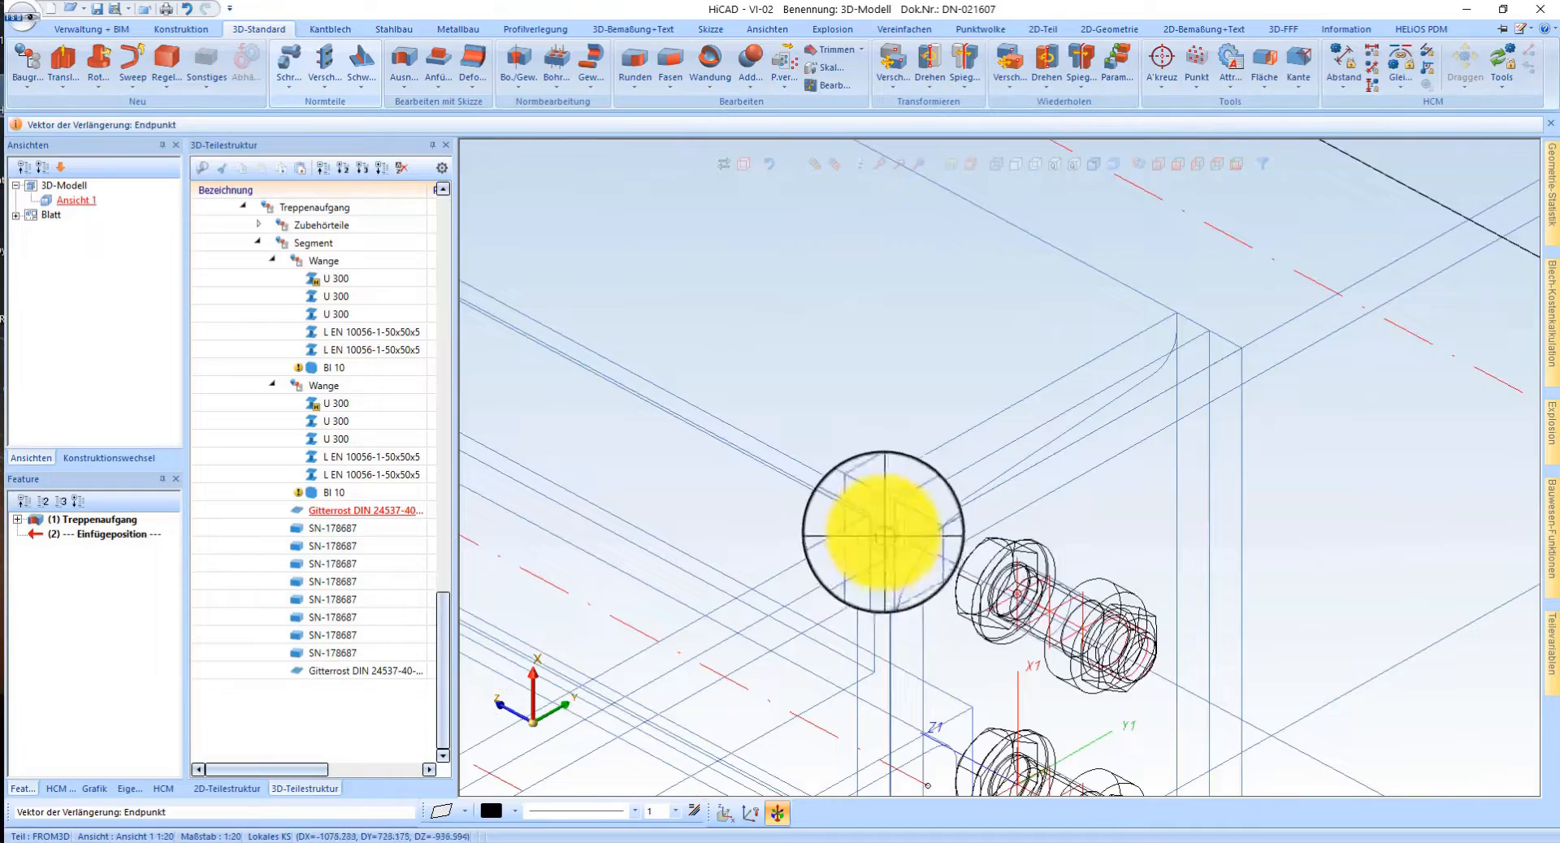
left_click(1099, 185)
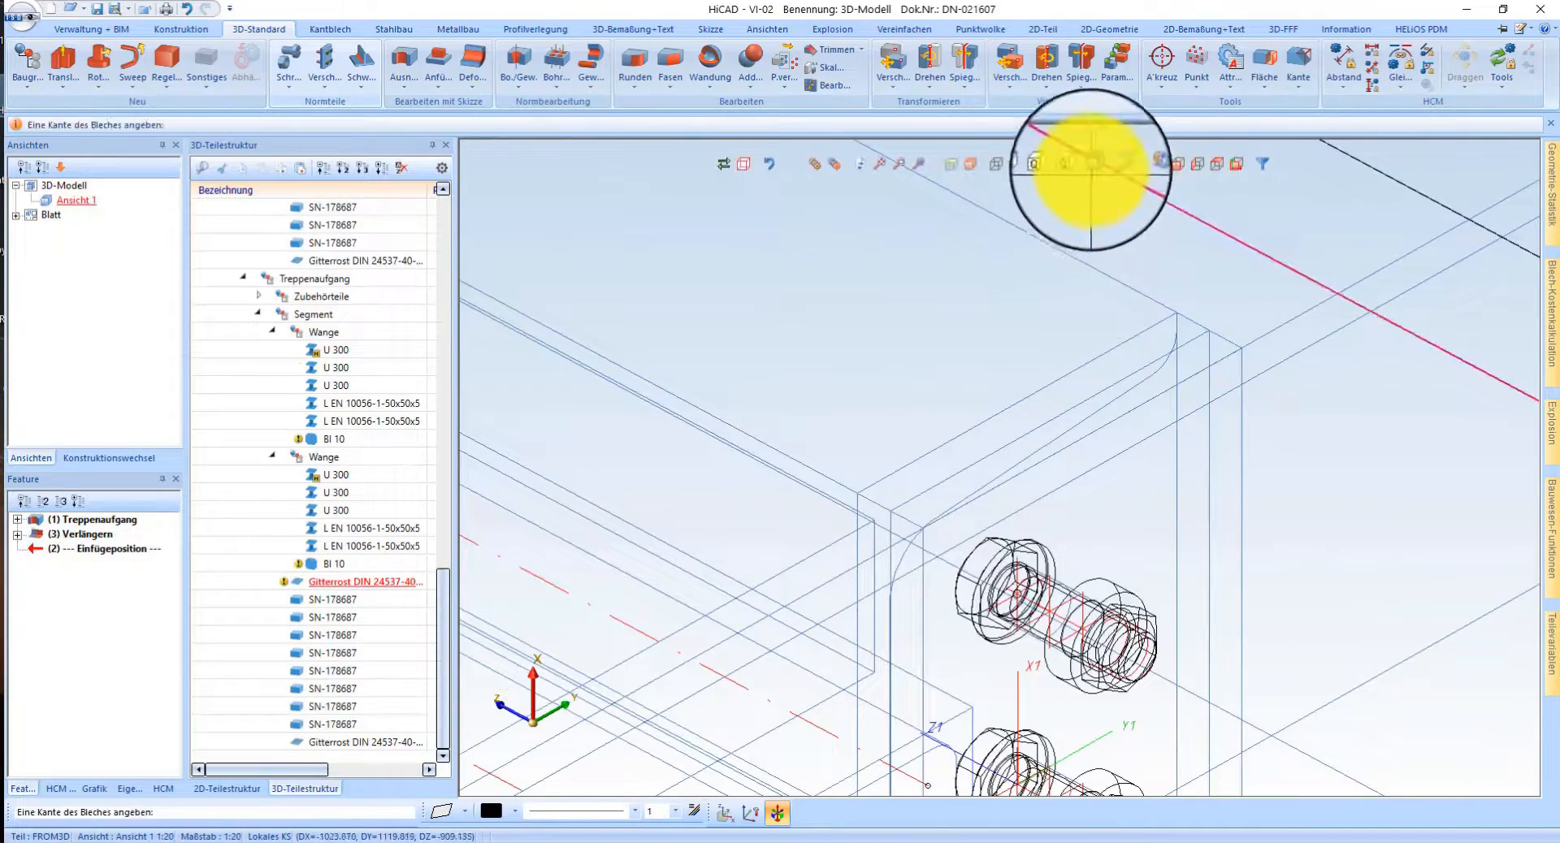
- Define the working plane at the free end corner of the U 300 stringer's top flange on the upper landing
scroll(835, 686, "down", 5)
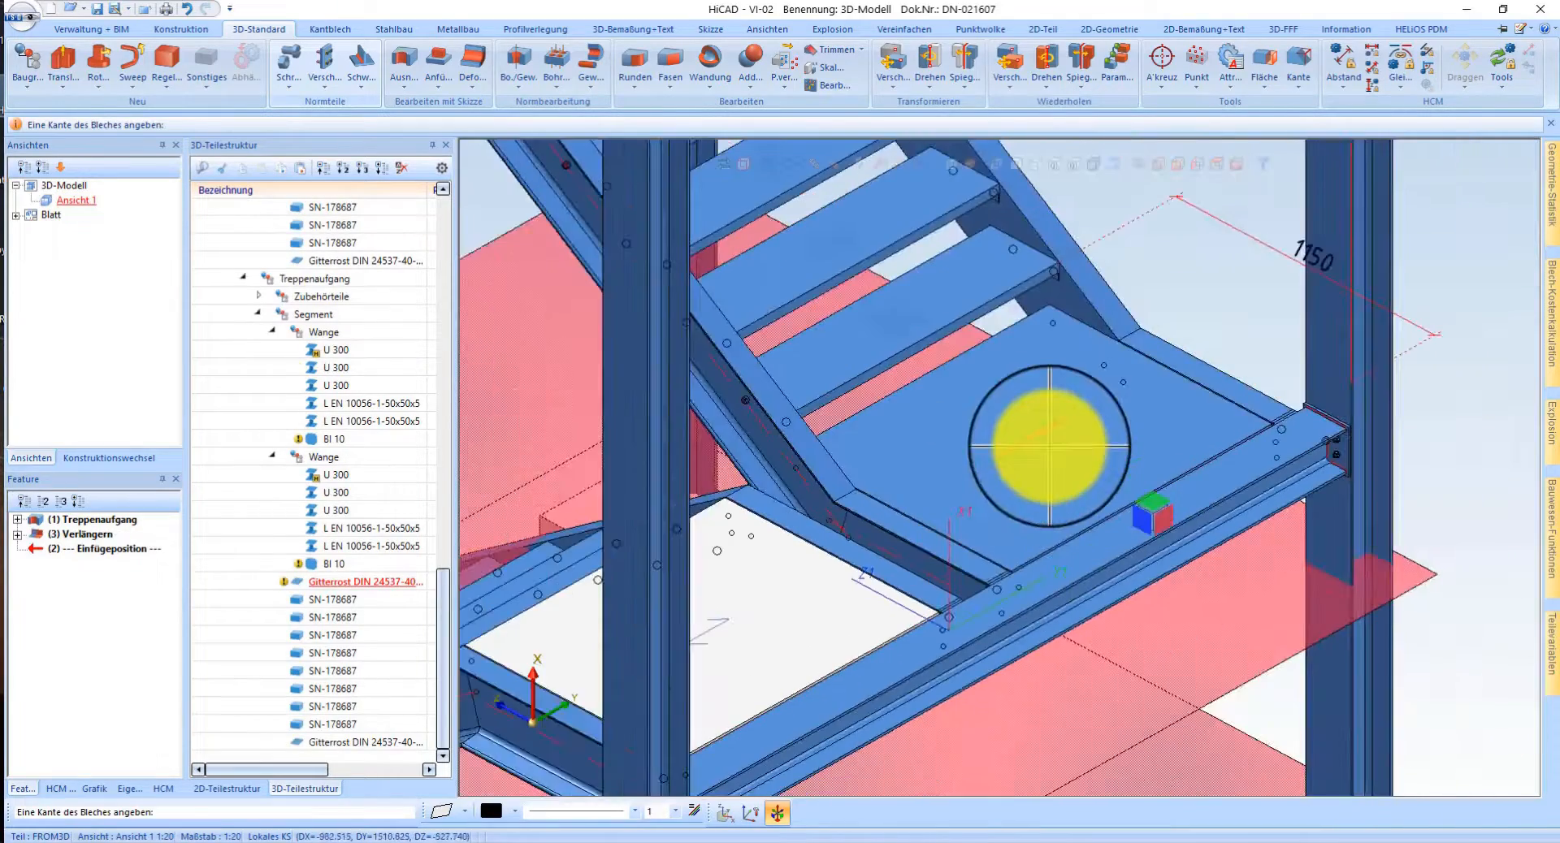
mouse_move(1048, 446)
middle_mouse_down()
mouse_move(947, 460)
mouse_move(989, 473)
mouse_move(1112, 444)
middle_mouse_up()
scroll(1221, 462, "down", 5)
middle_click_drag(1010, 595, 1085, 600)
scroll(1085, 601, "down", 3)
scroll(825, 443, "up", 5)
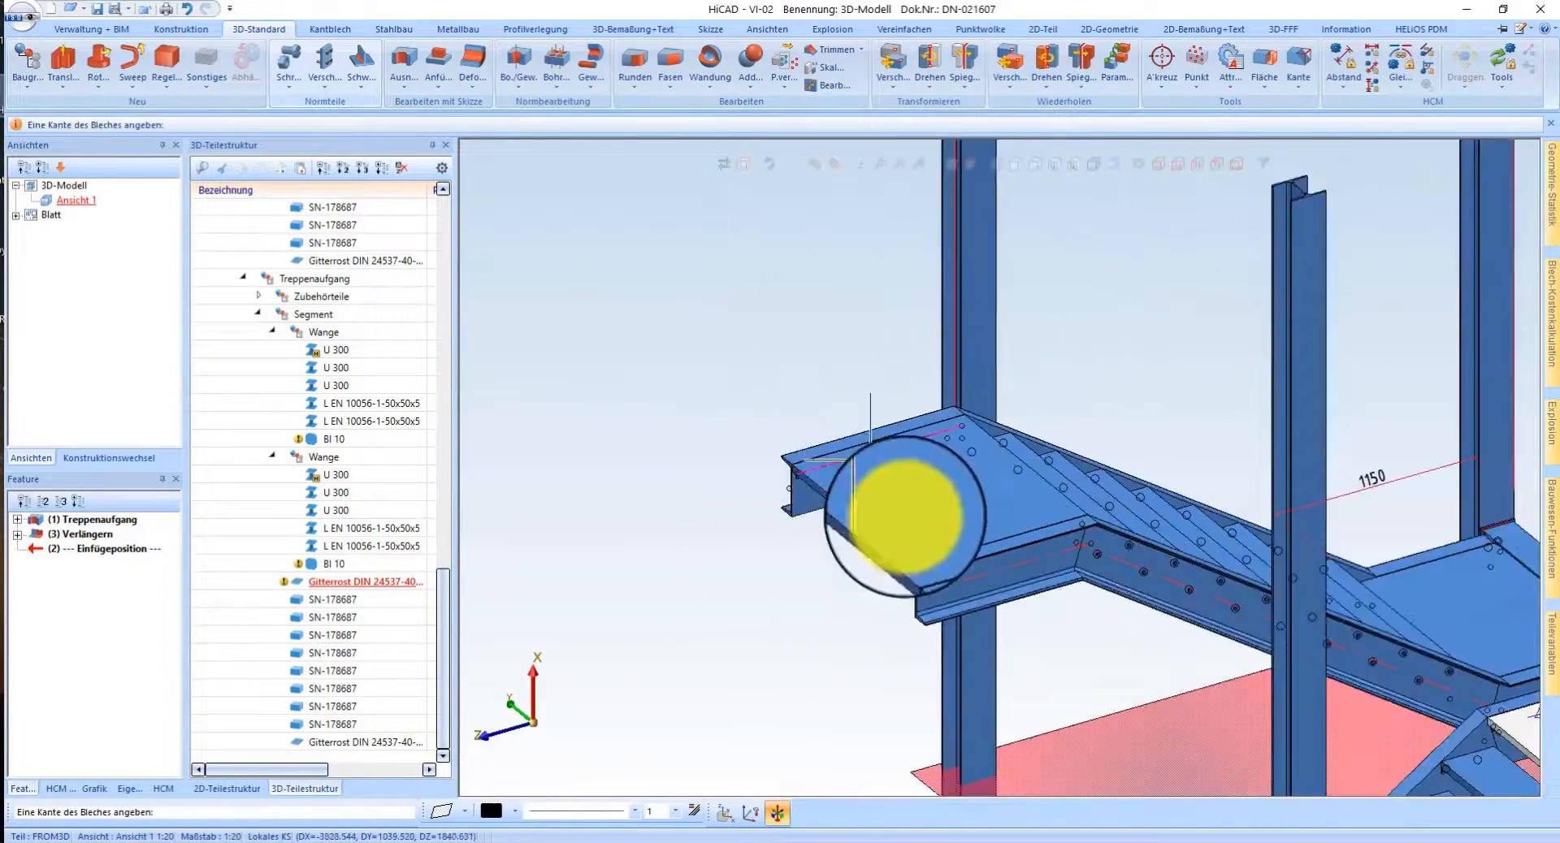
middle_click_drag(860, 470, 940, 509)
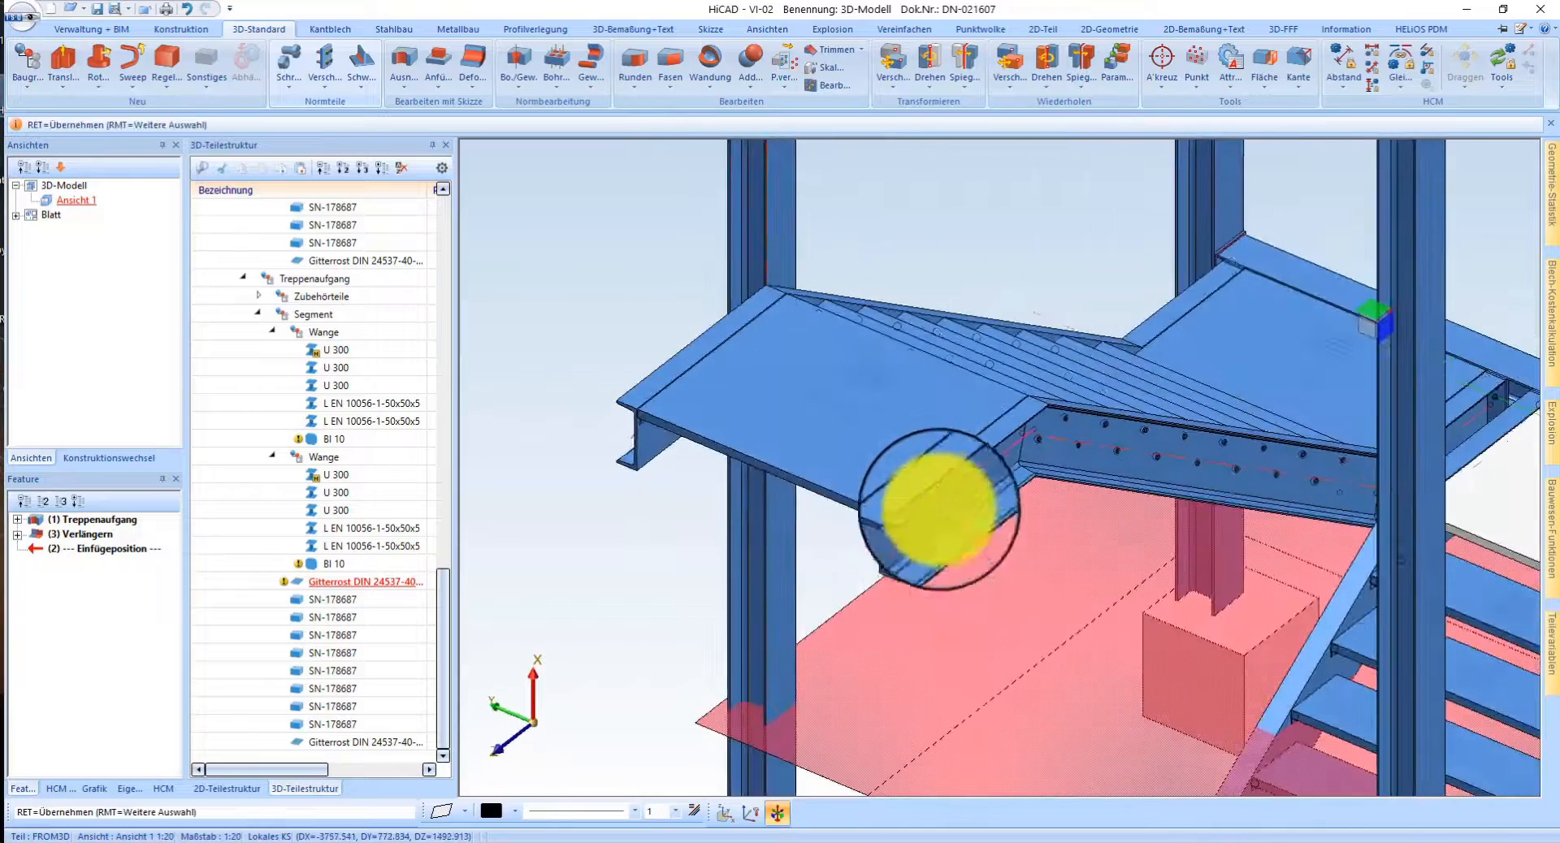
scroll(898, 560, "up", 4)
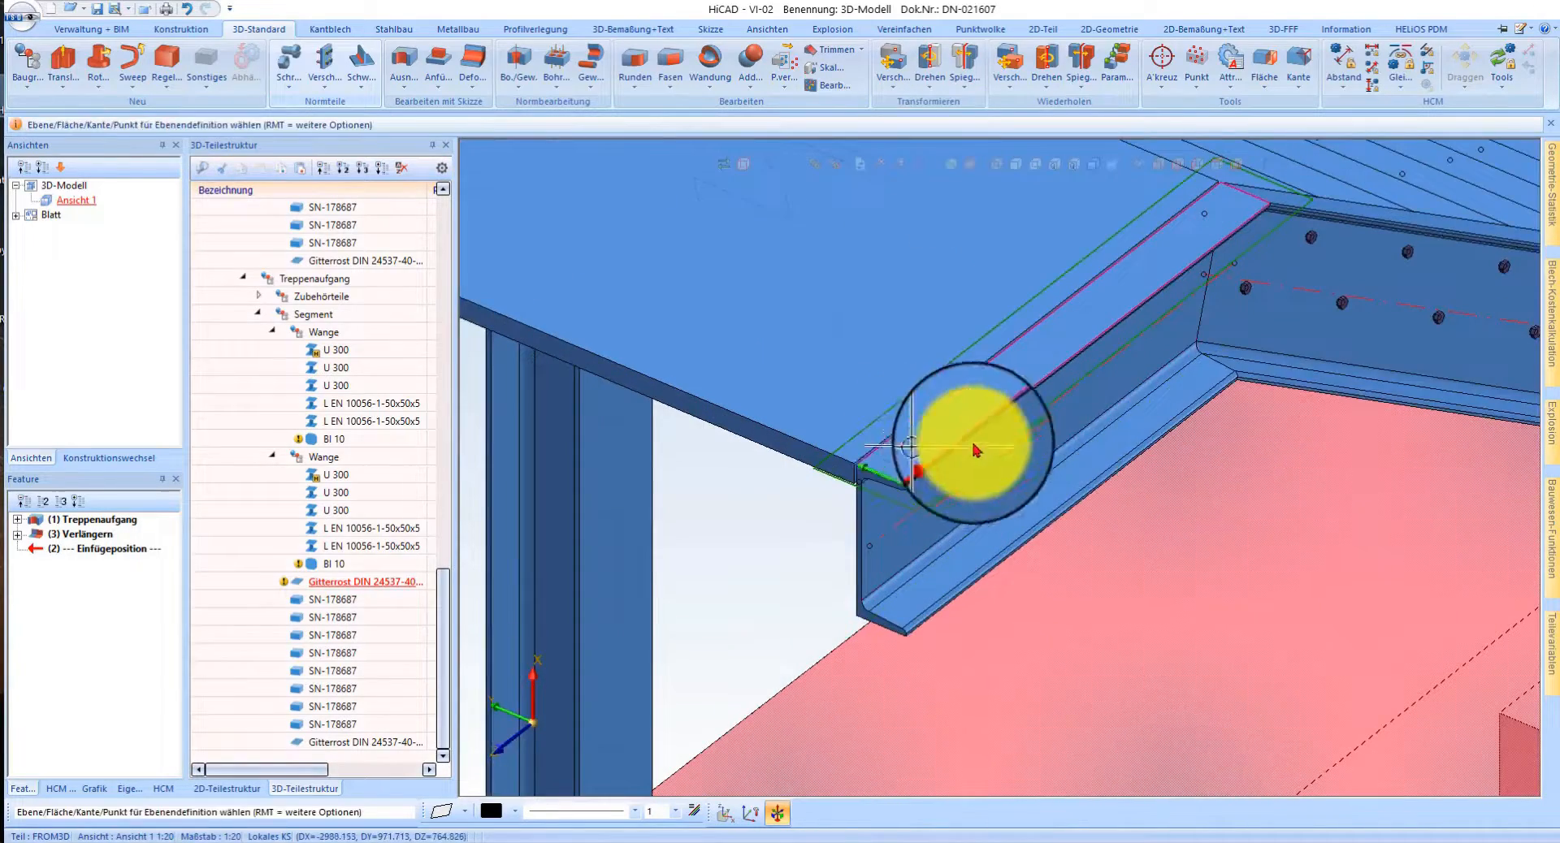
scroll(1153, 432, "down", 4)
scroll(1073, 493, "up", 3)
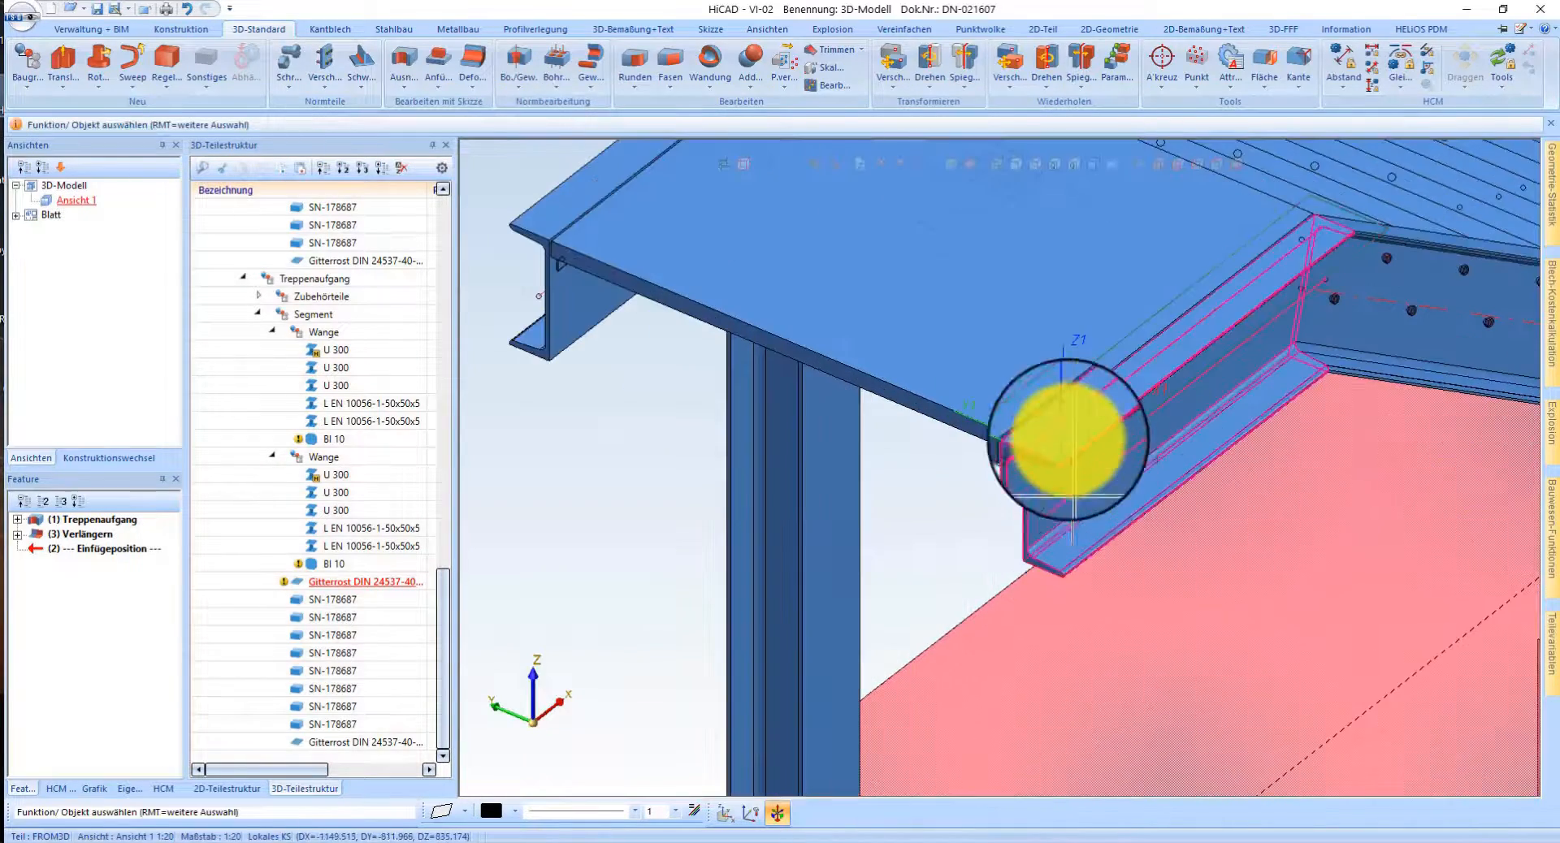
- Insert a matching U 300 along the upper landing's open end, aligned Oben links at 90°, mirrored to open outward
right_click(1056, 455)
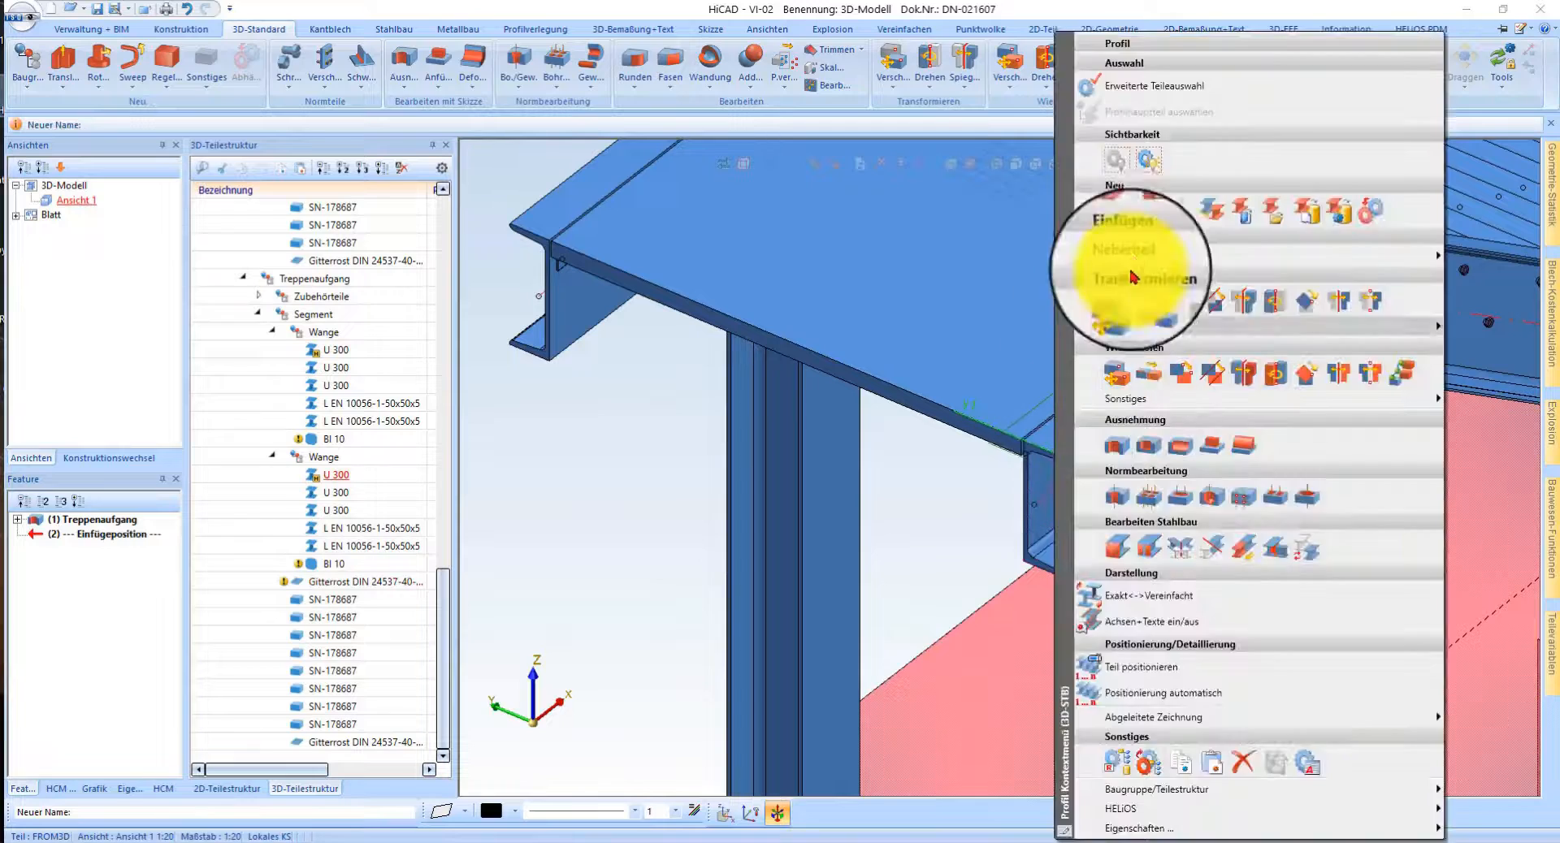
left_click(1202, 192)
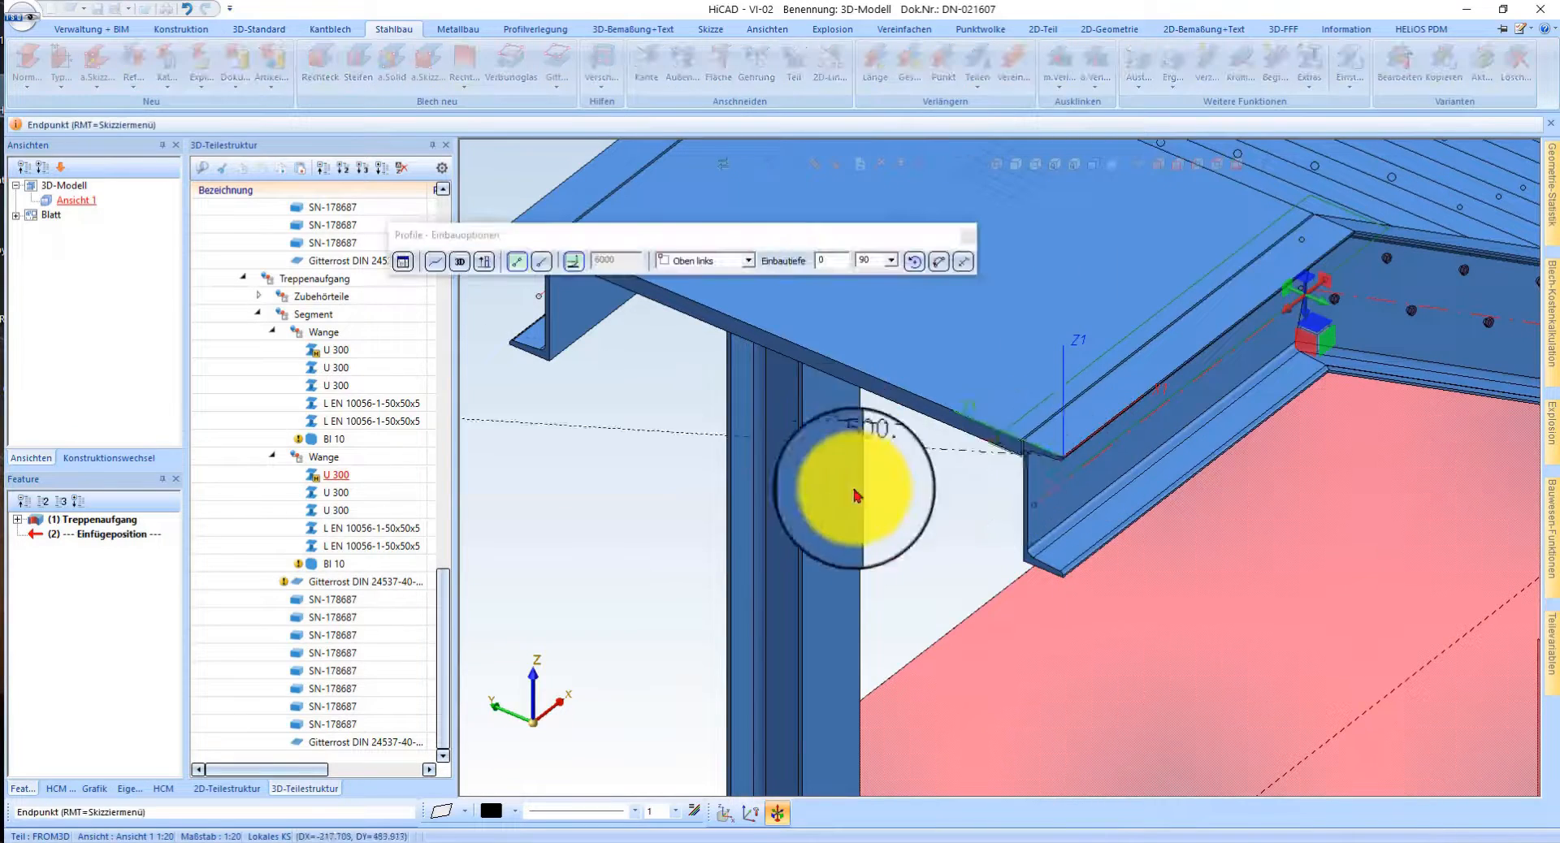
scroll(856, 496, "down", 5)
scroll(890, 468, "up", 5)
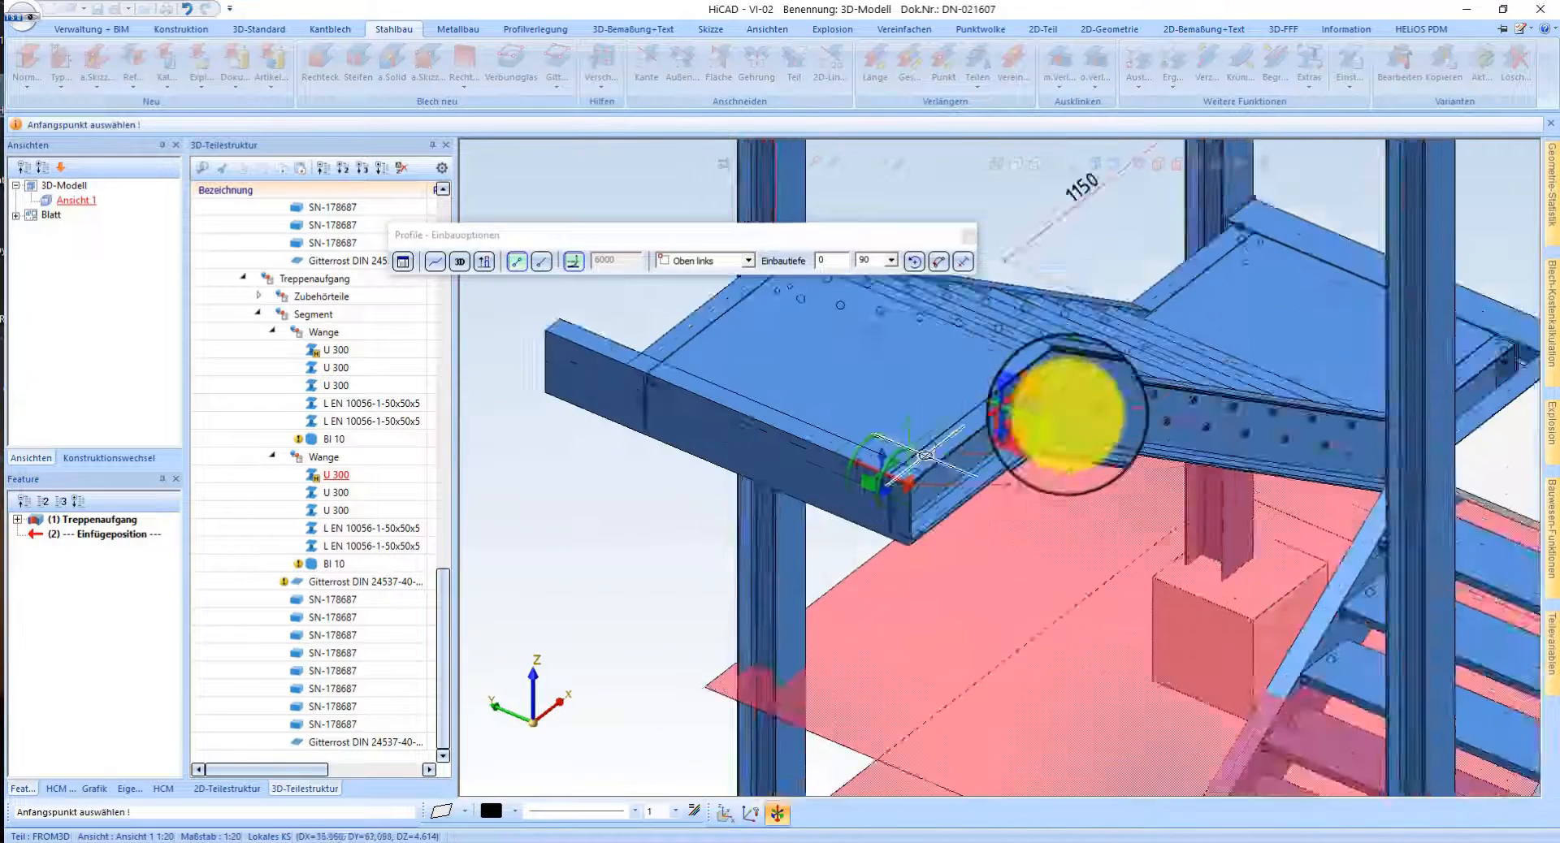
left_click(940, 264)
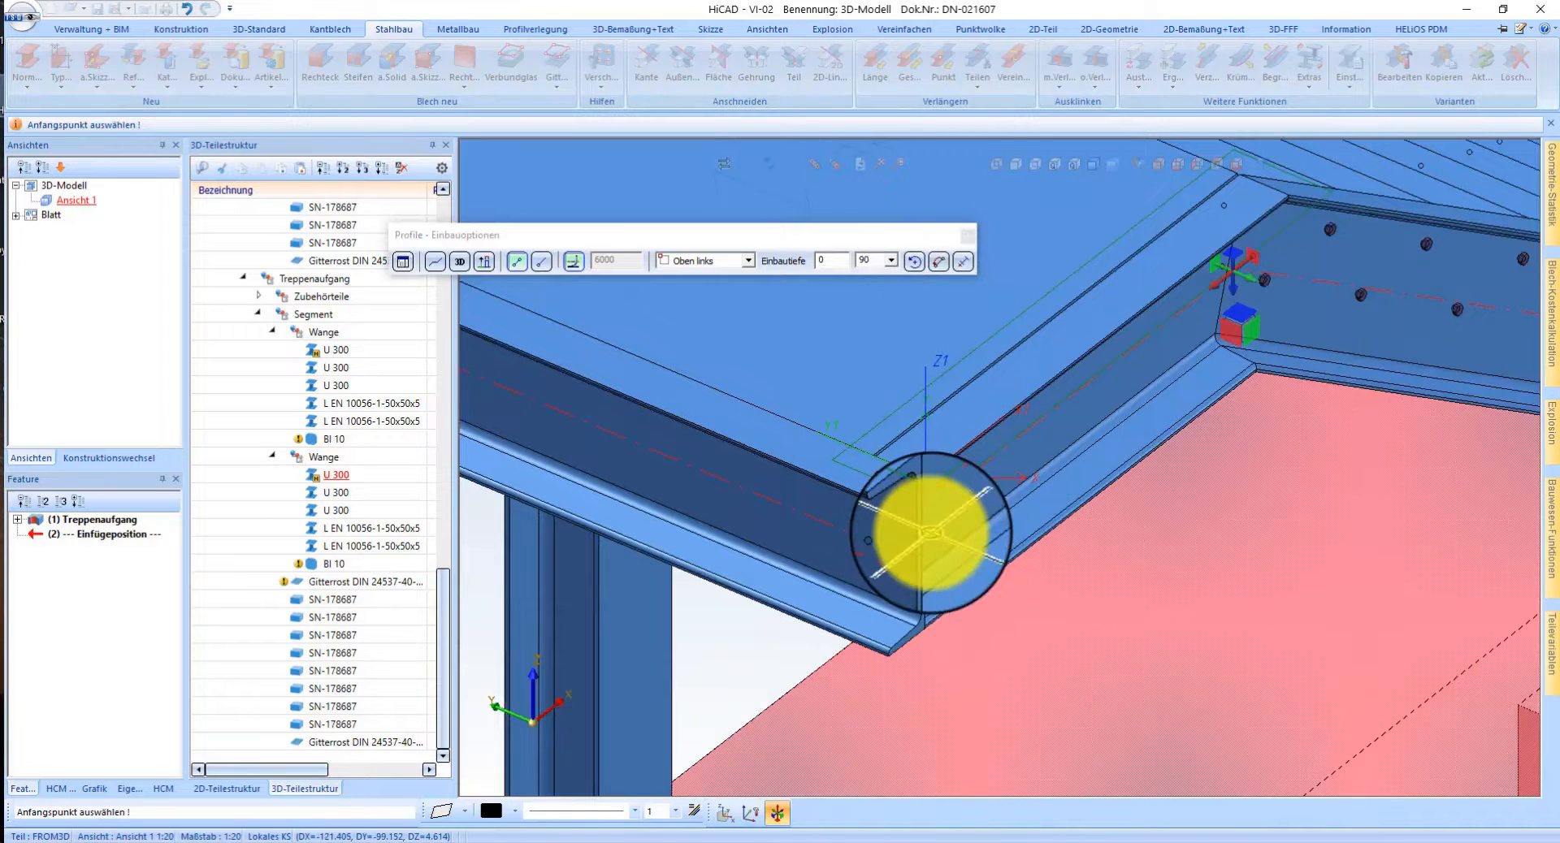
left_click(898, 577)
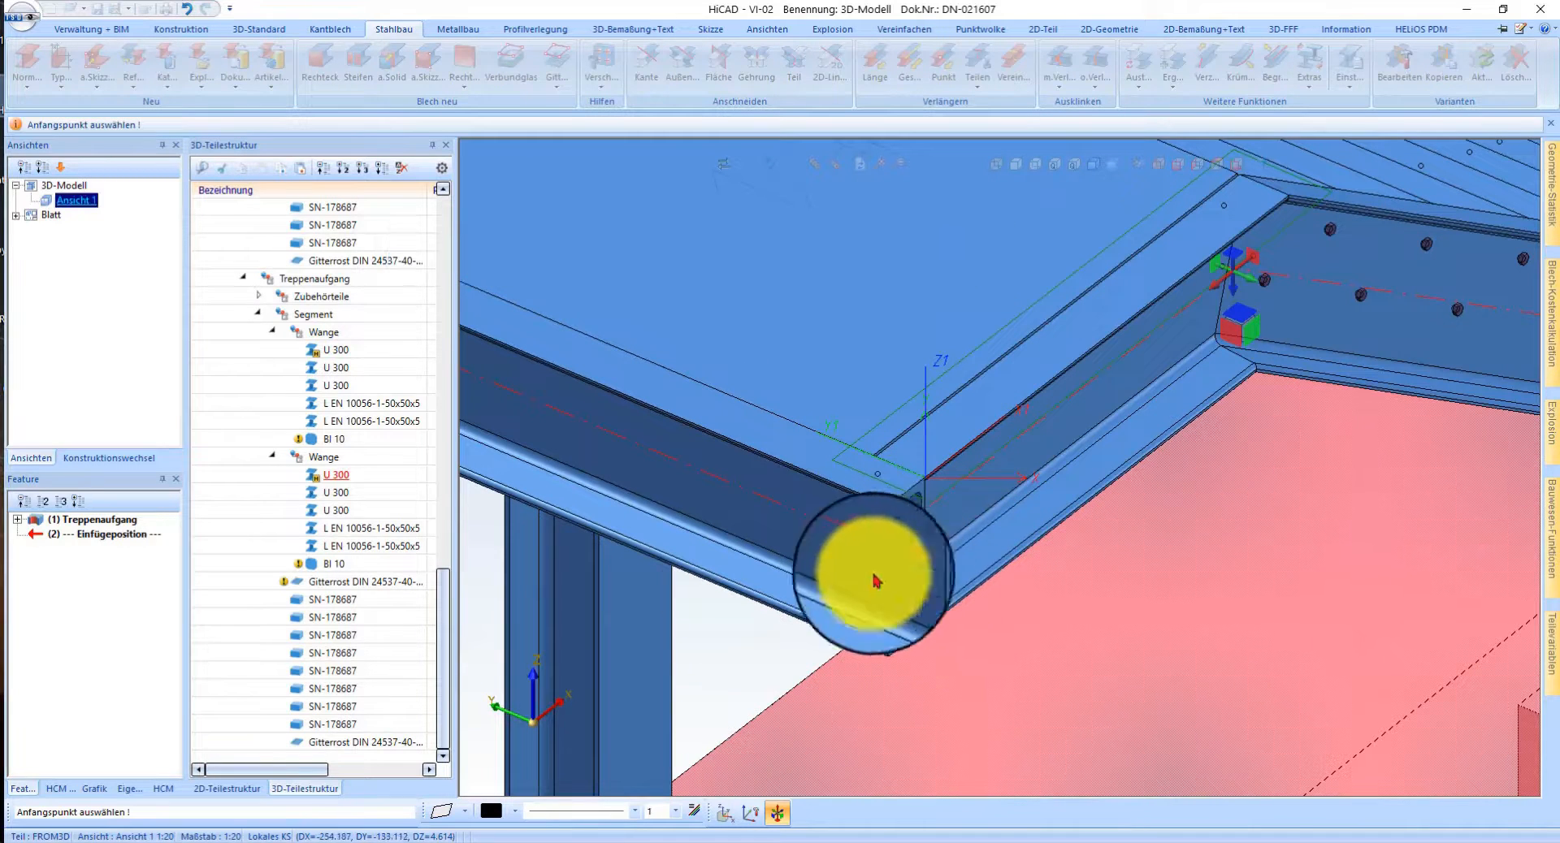
middle_click_drag(933, 449, 794, 390)
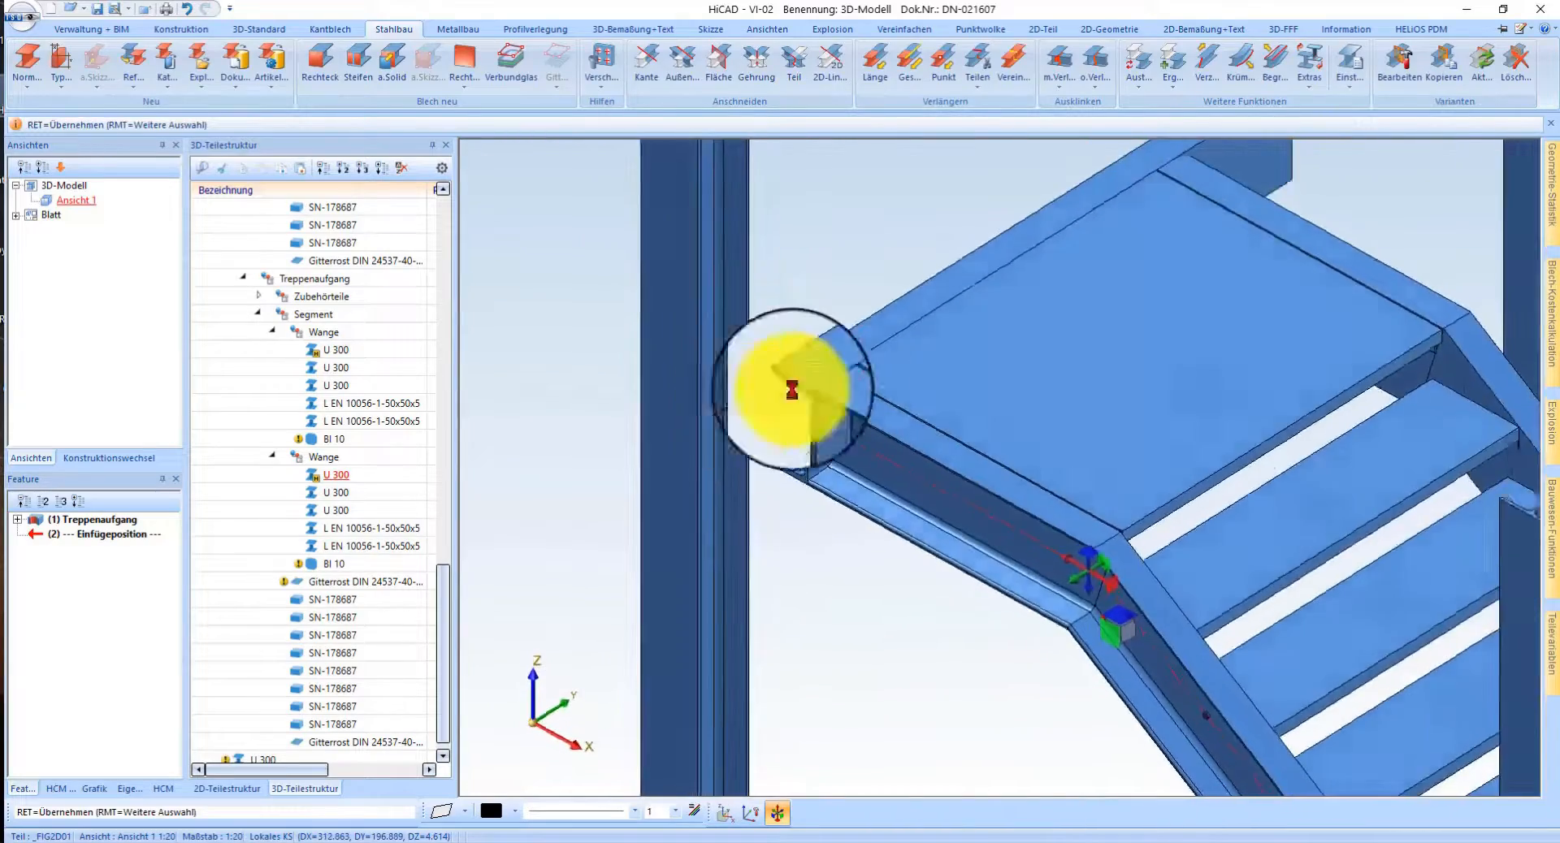
- Examine how the new U 300 meets the stringers at the upper landing and compare it with the lower landing
key("Return")
scroll(923, 373, "down", 5)
scroll(1205, 723, "up", 5)
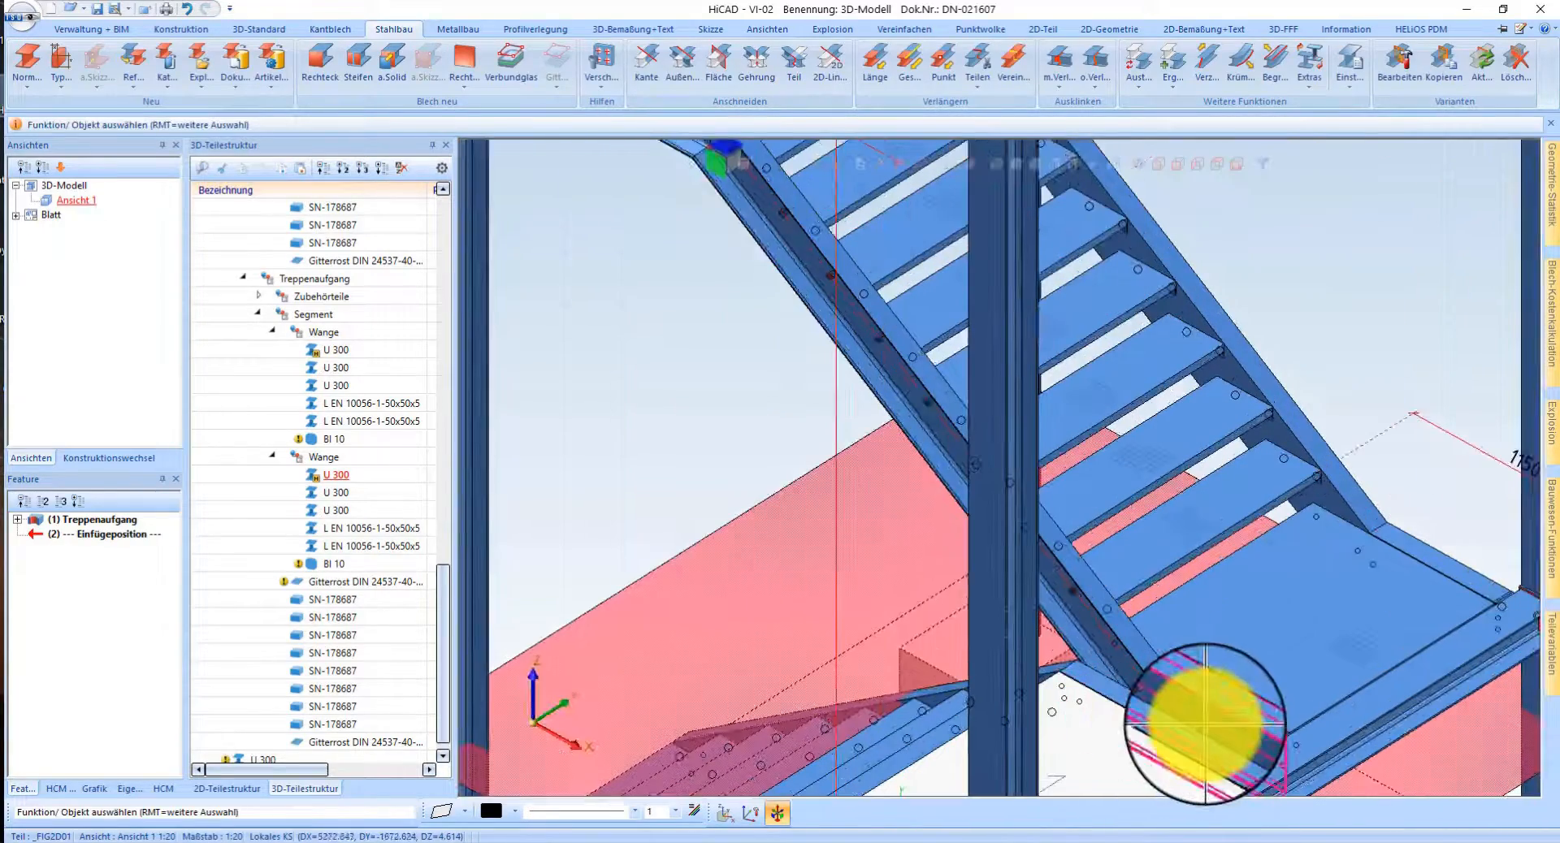
left_click(1206, 724)
right_click(642, 387)
scroll(829, 536, "down", 5)
scroll(760, 341, "up", 4)
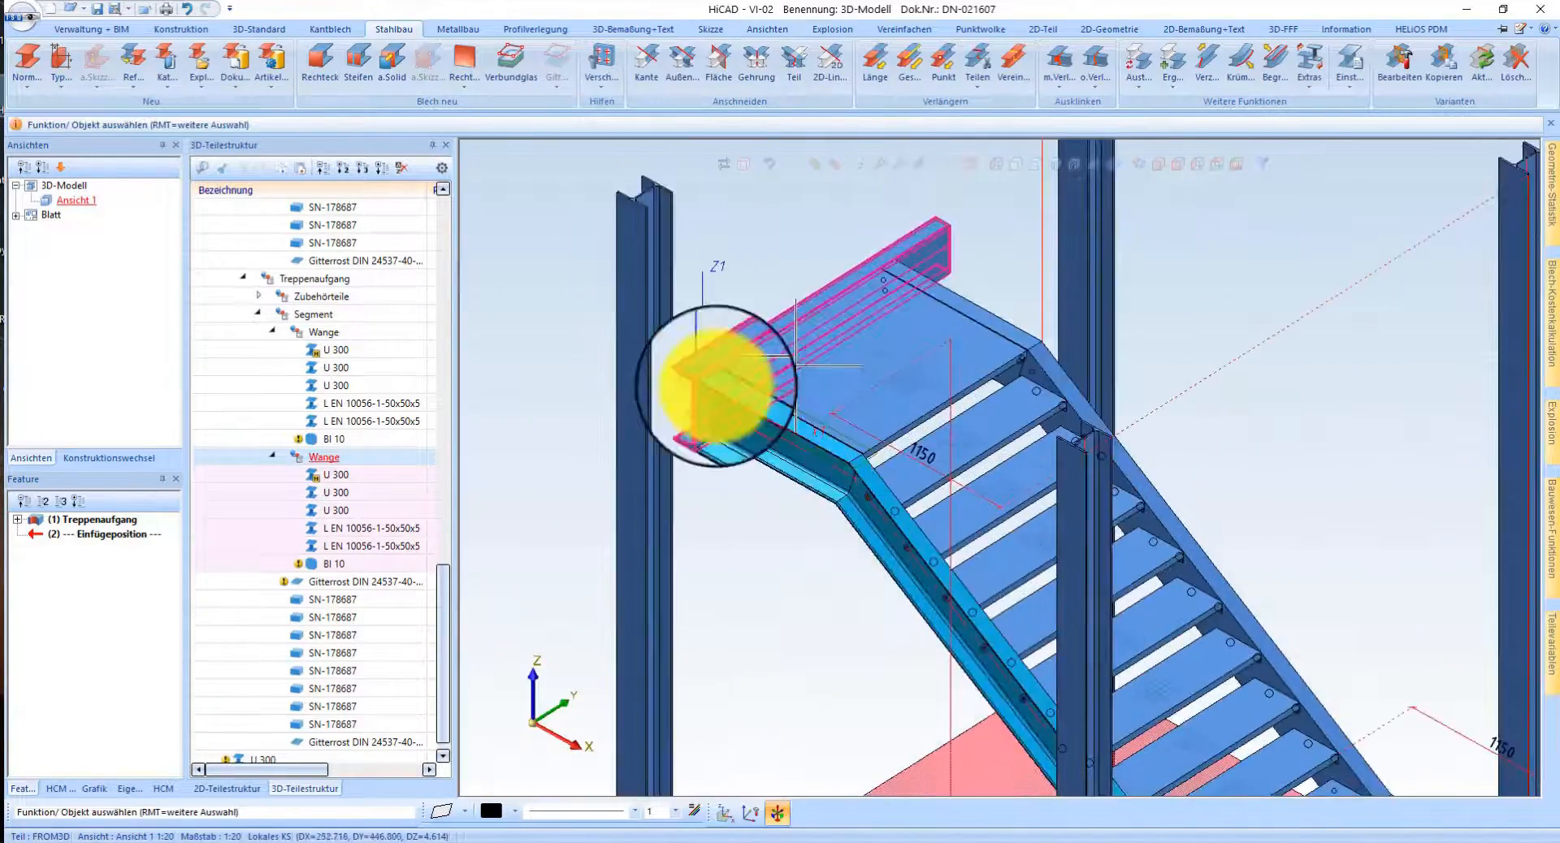
scroll(711, 408, "up", 5)
middle_click_drag(730, 416, 846, 390)
key("Return")
scroll(825, 477, "down", 3)
scroll(963, 471, "up", 5)
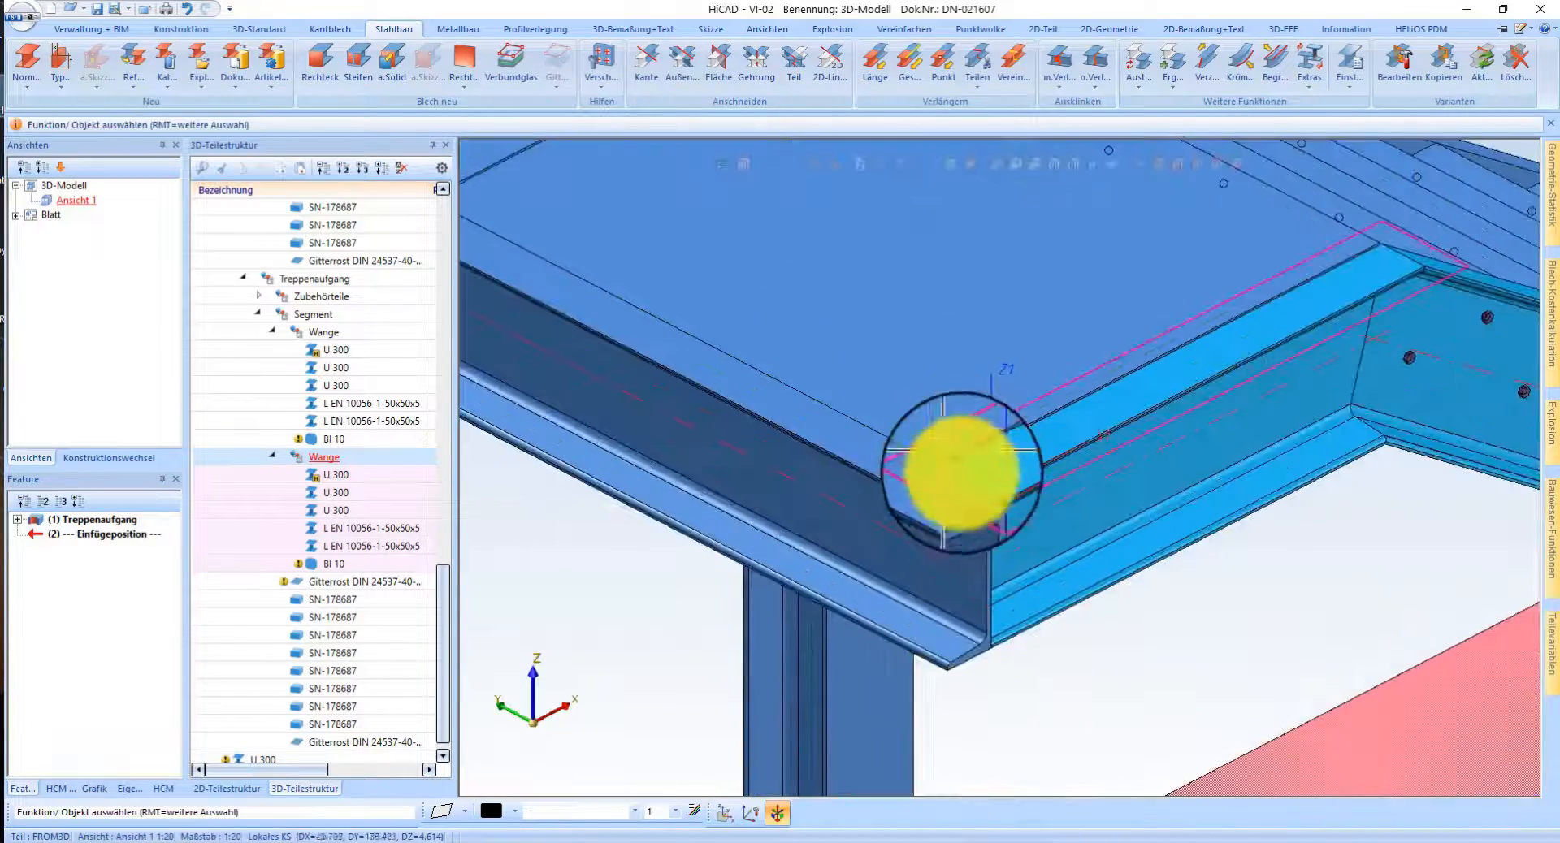
- Move the new closing U 300 from the top level of the part structure into the second stair flight's adjoining Wange assembly
left_click(952, 647)
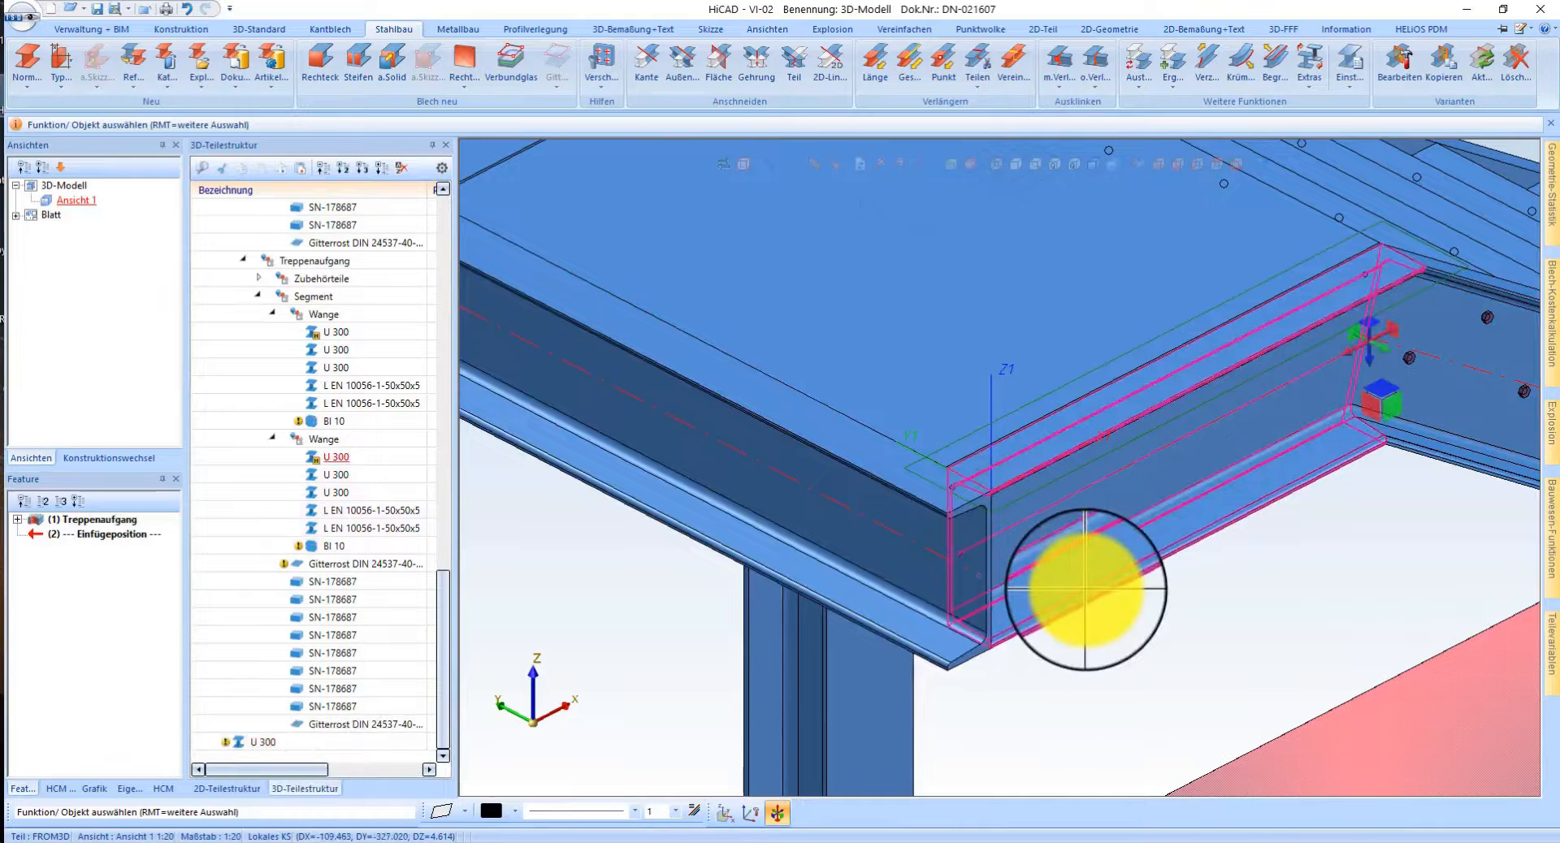
left_click(326, 175)
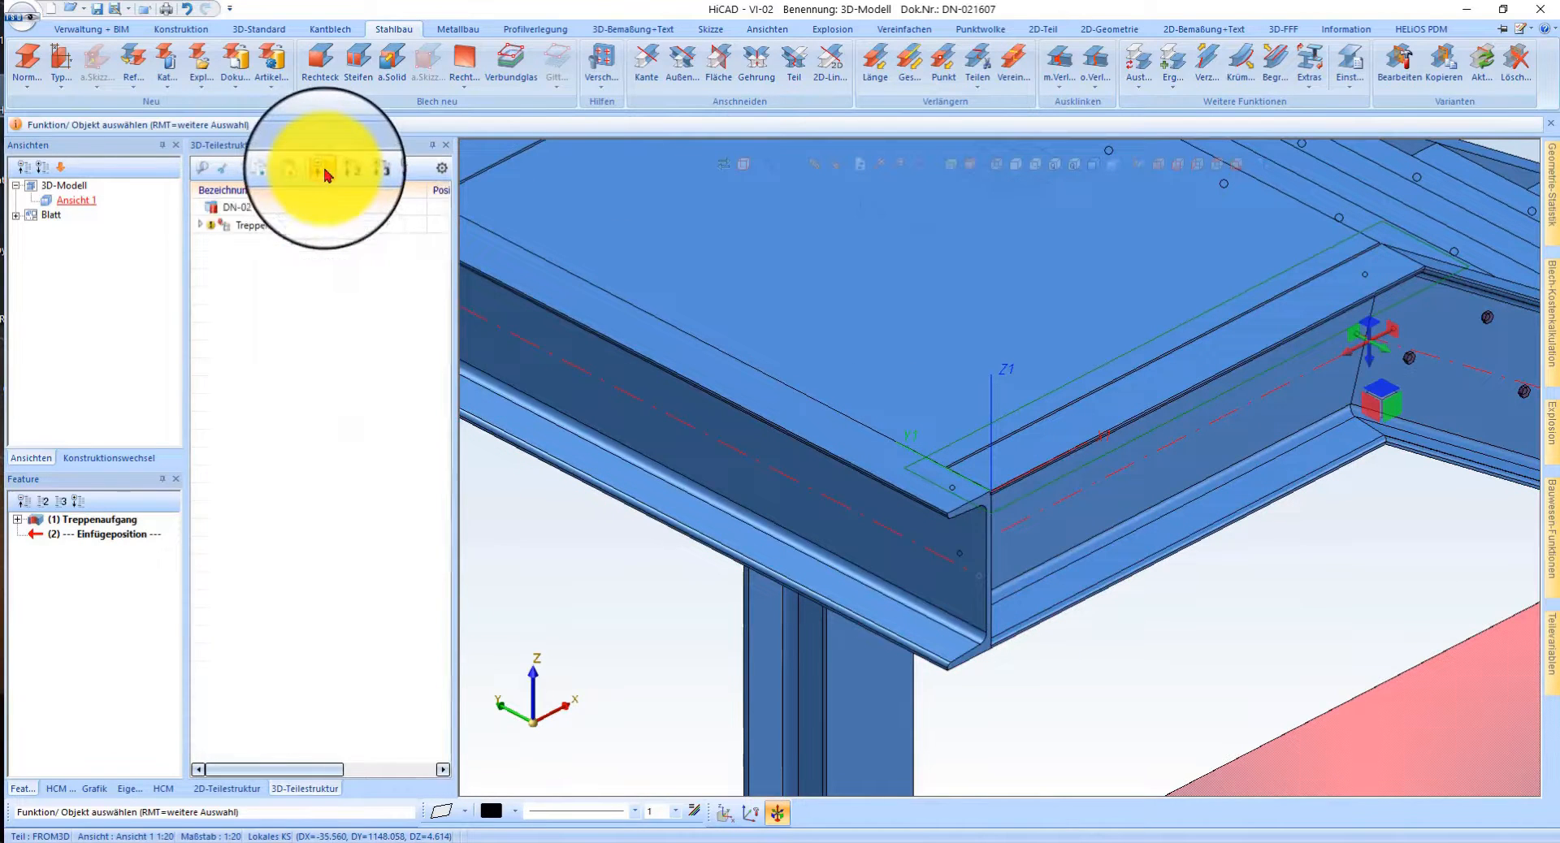
left_click(1043, 598)
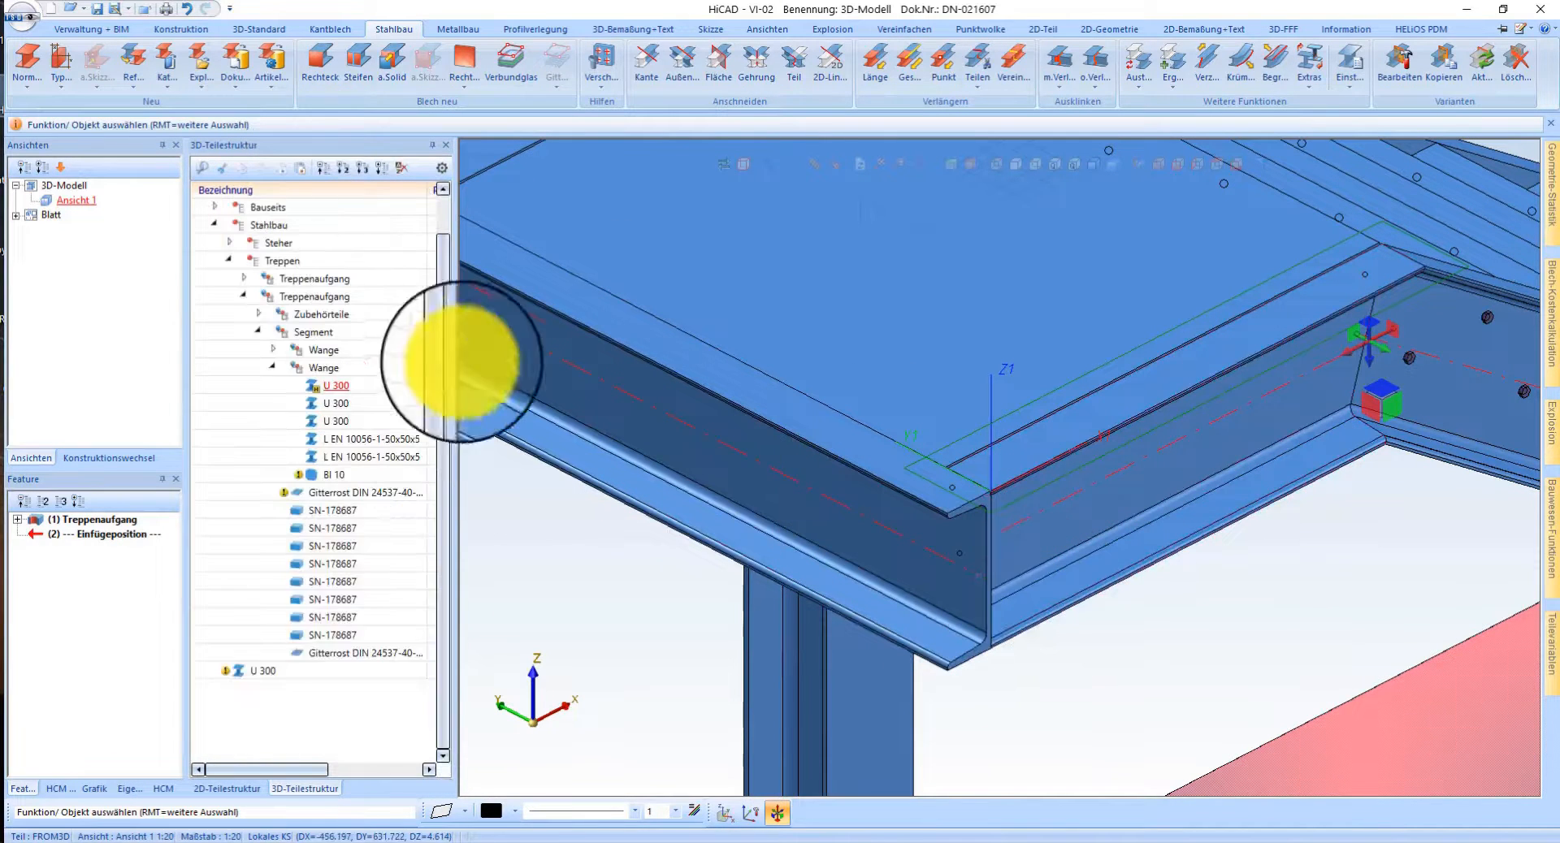
left_click(940, 630)
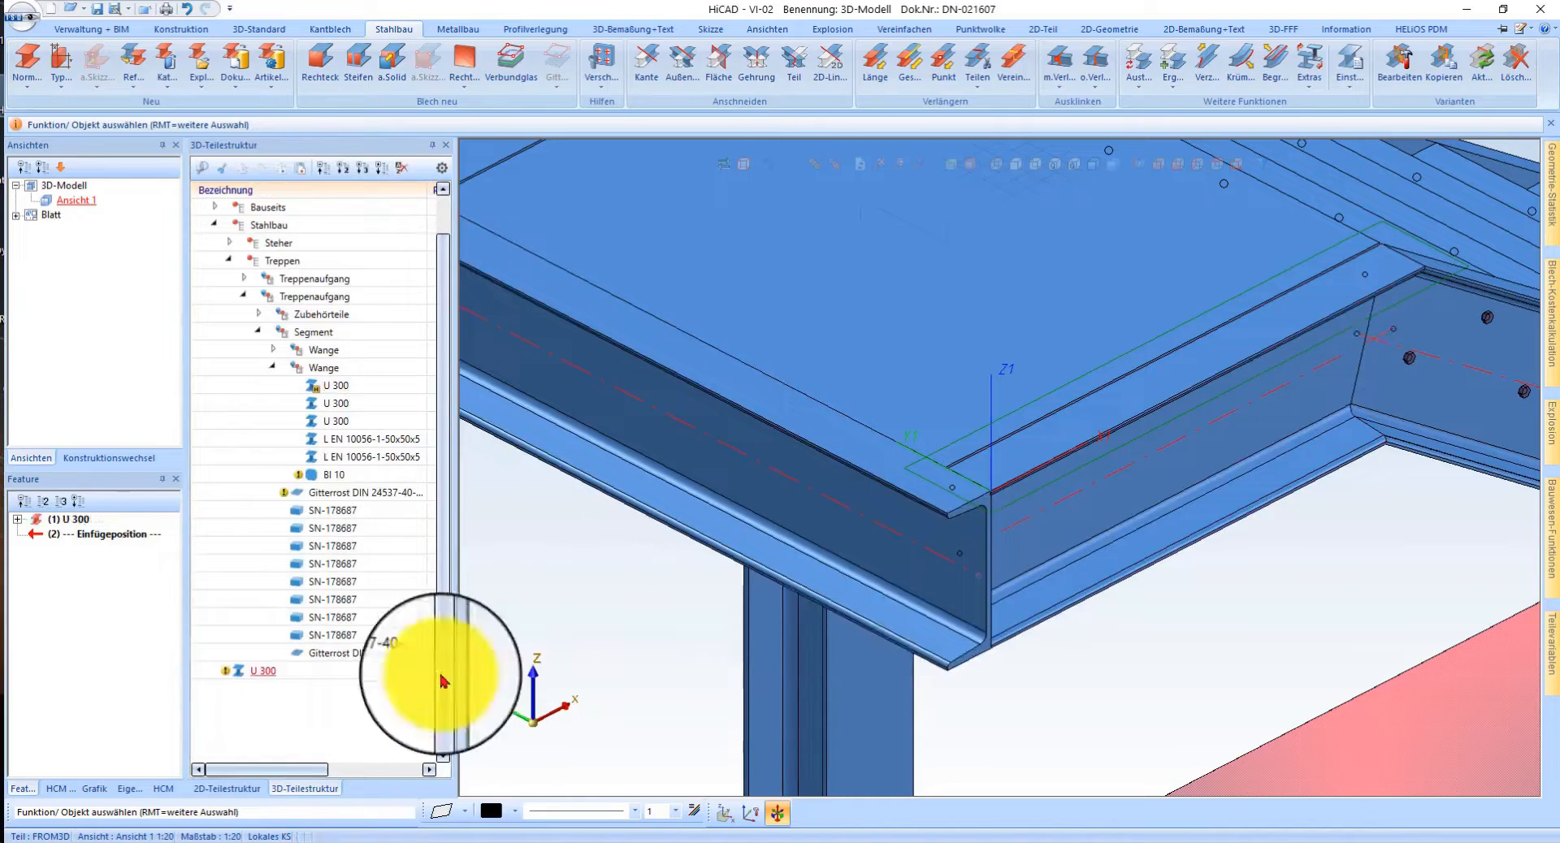
left_click_drag(285, 636, 284, 642)
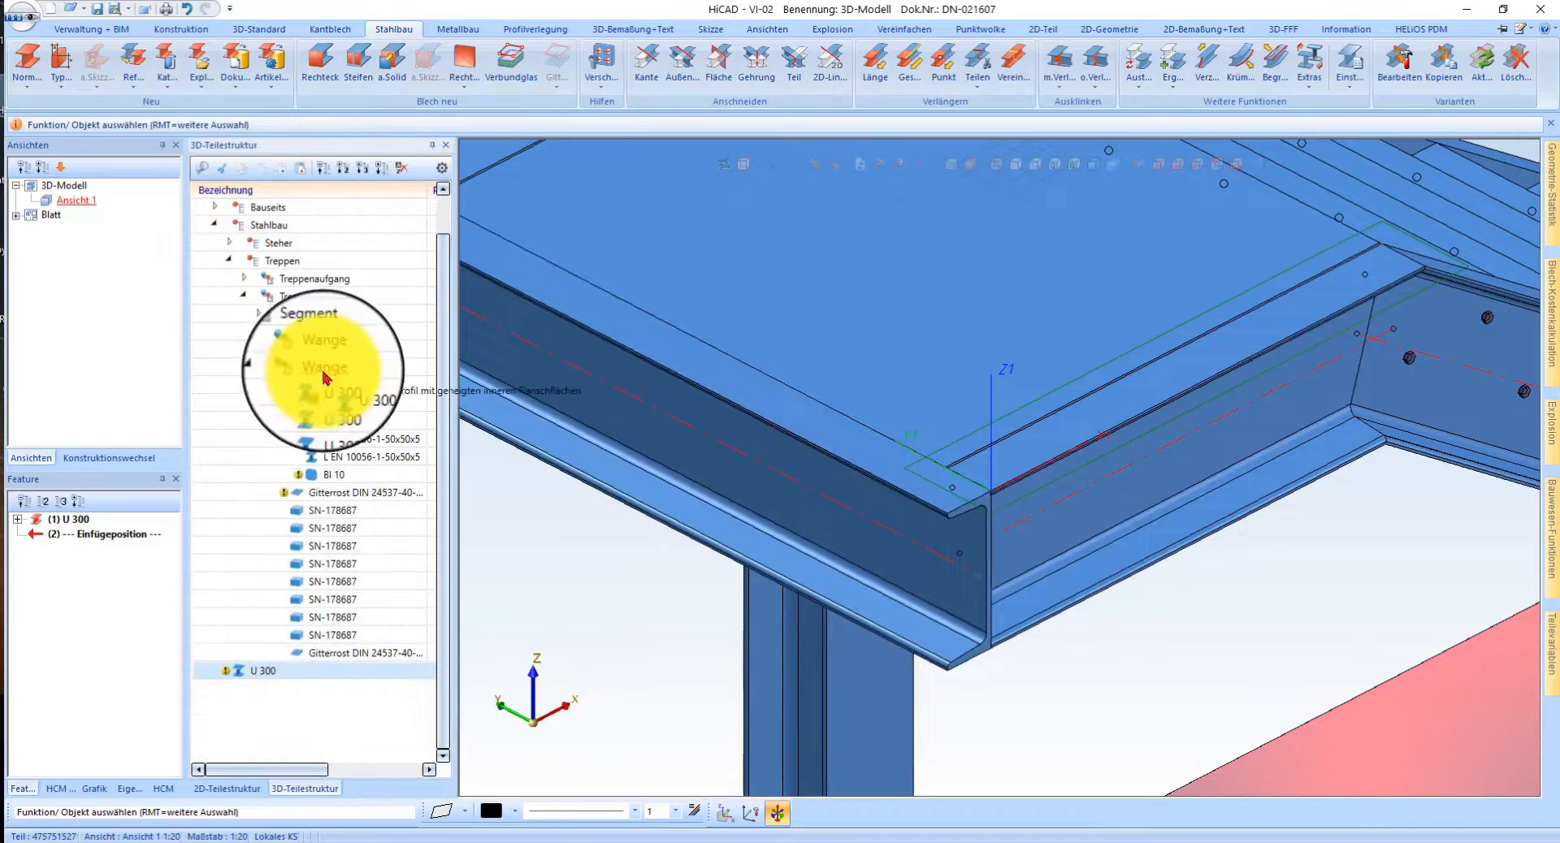
left_click_drag(324, 376, 324, 376)
left_click(1071, 571)
left_click(1069, 585)
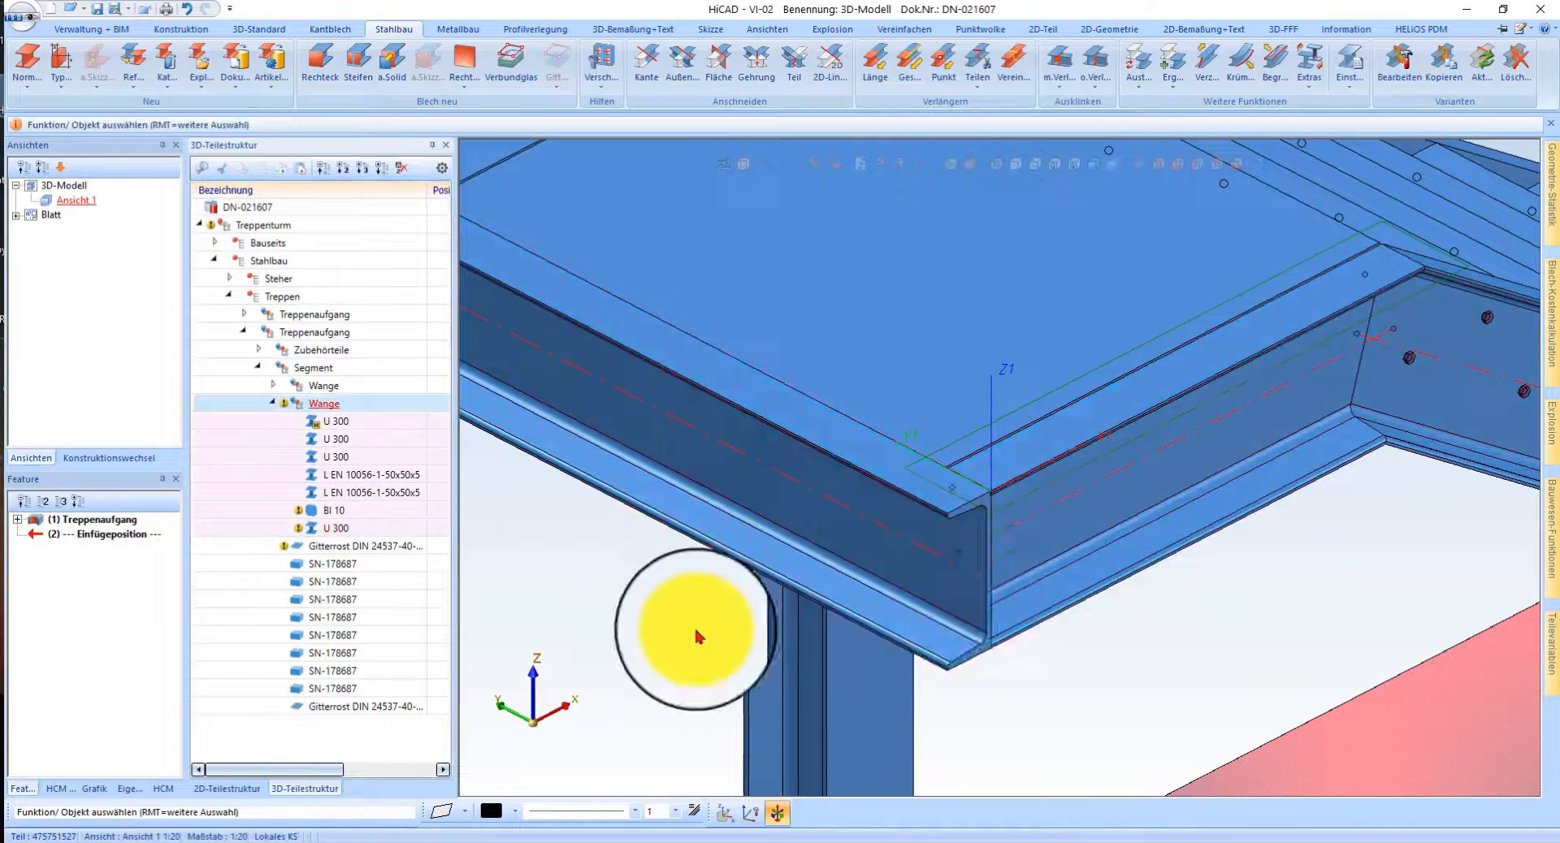
right_click(641, 632)
left_click(547, 620)
- Cut a Gehrung between the closing U 300 and the adjoining stringer's U 300 at the upper landing's outer corner
scroll(978, 537, "down", 4)
scroll(1020, 464, "down", 2)
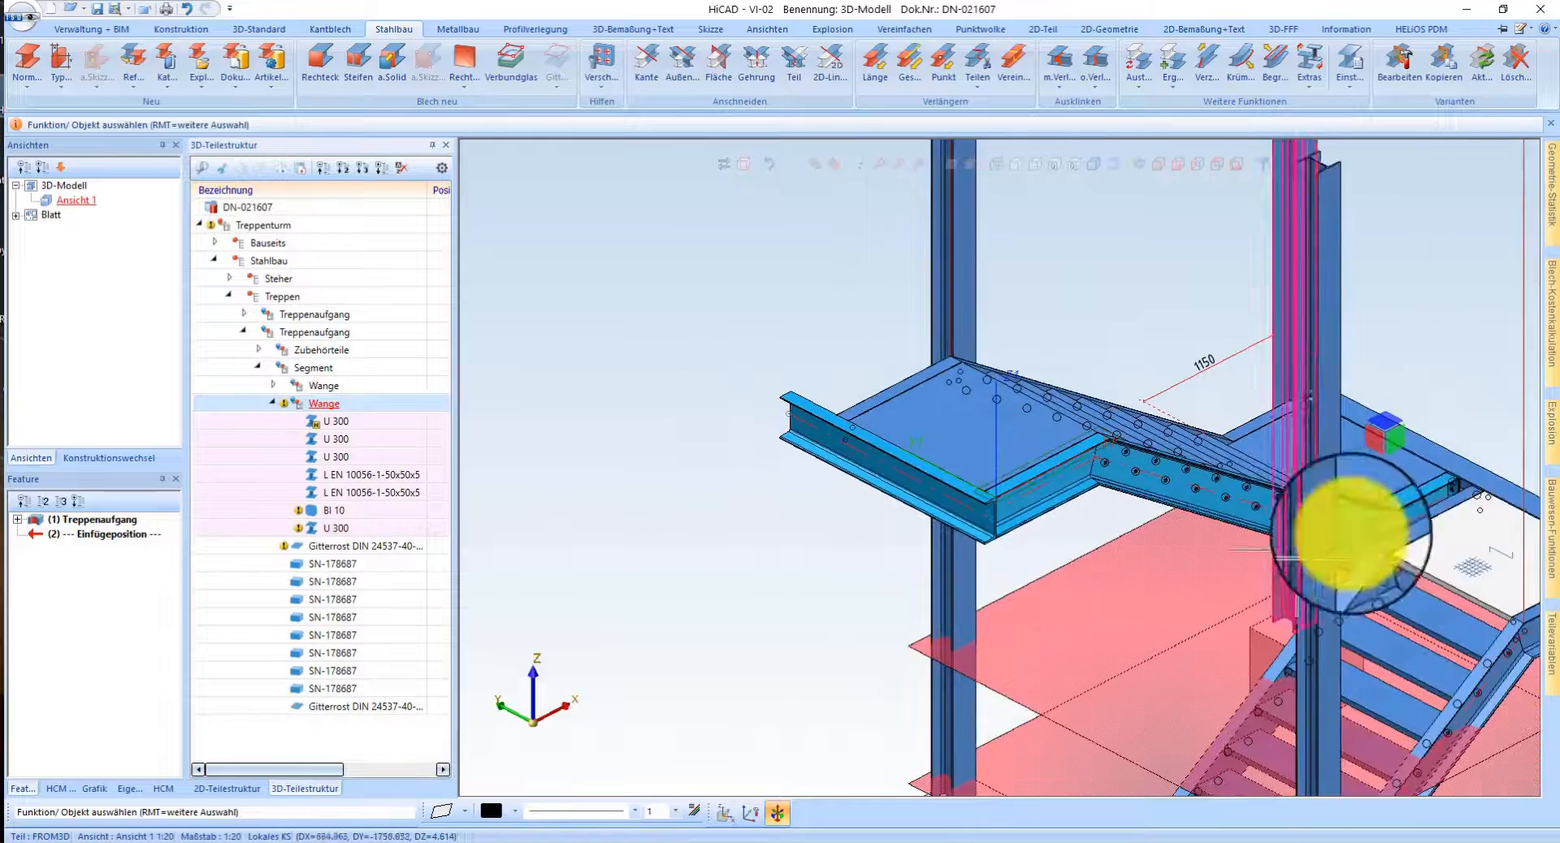
scroll(880, 485, "up", 3)
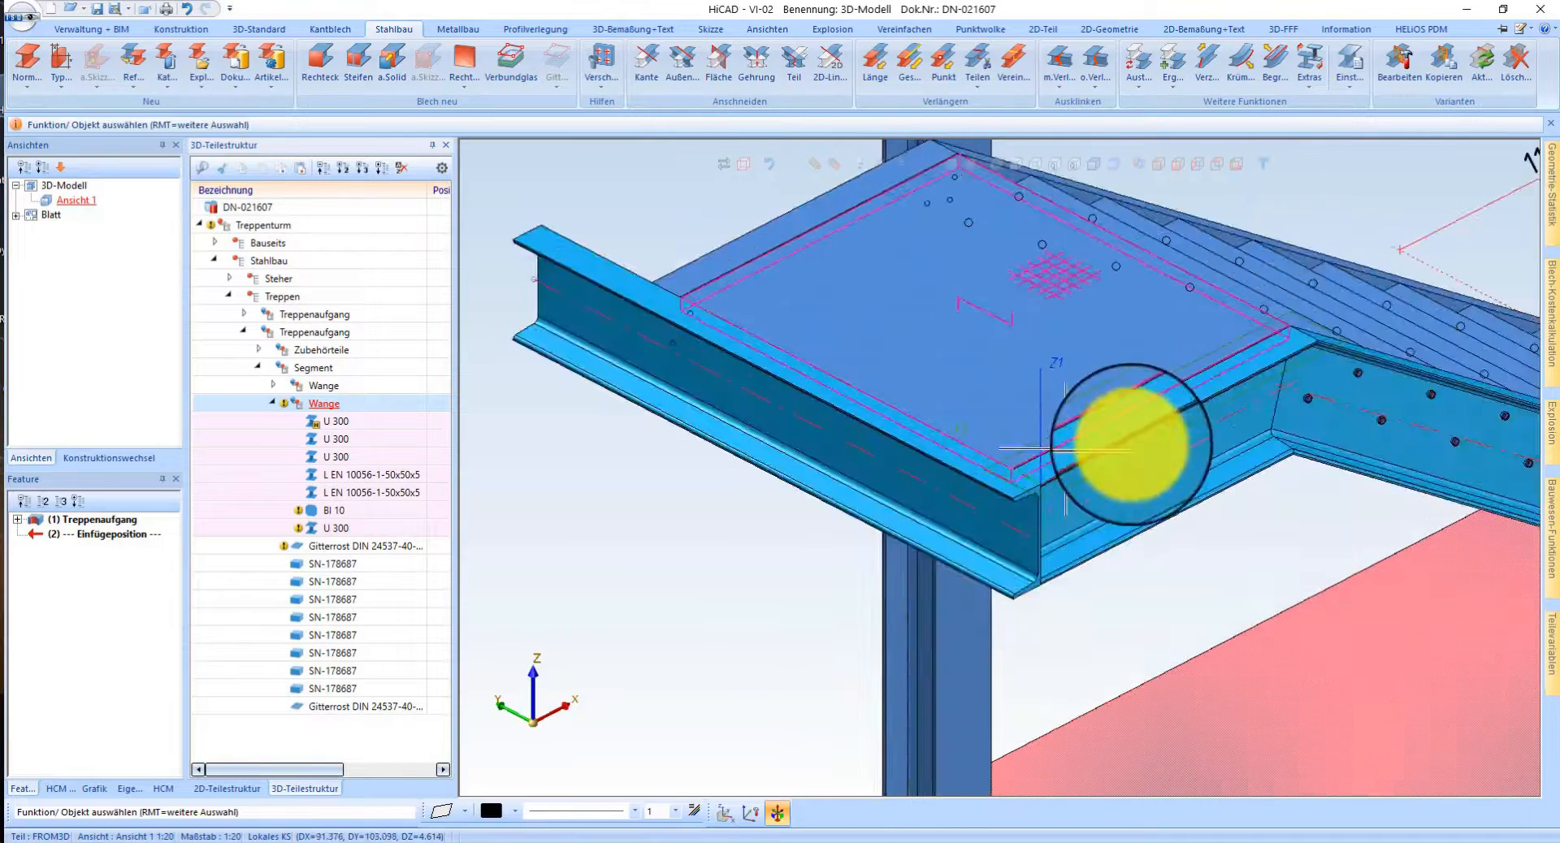
scroll(1058, 450, "up", 2)
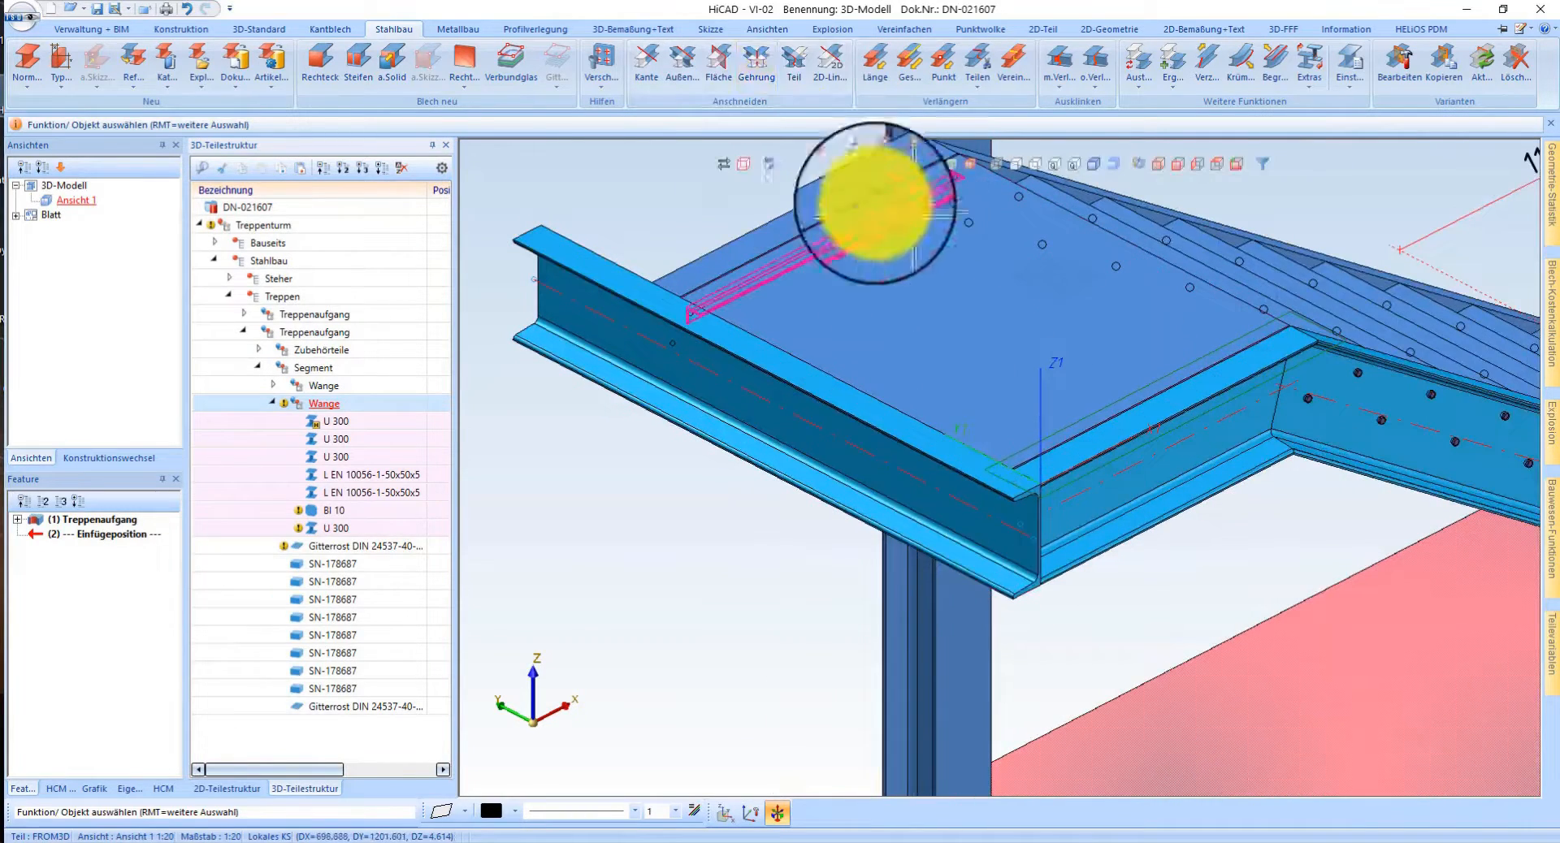
left_click(753, 64)
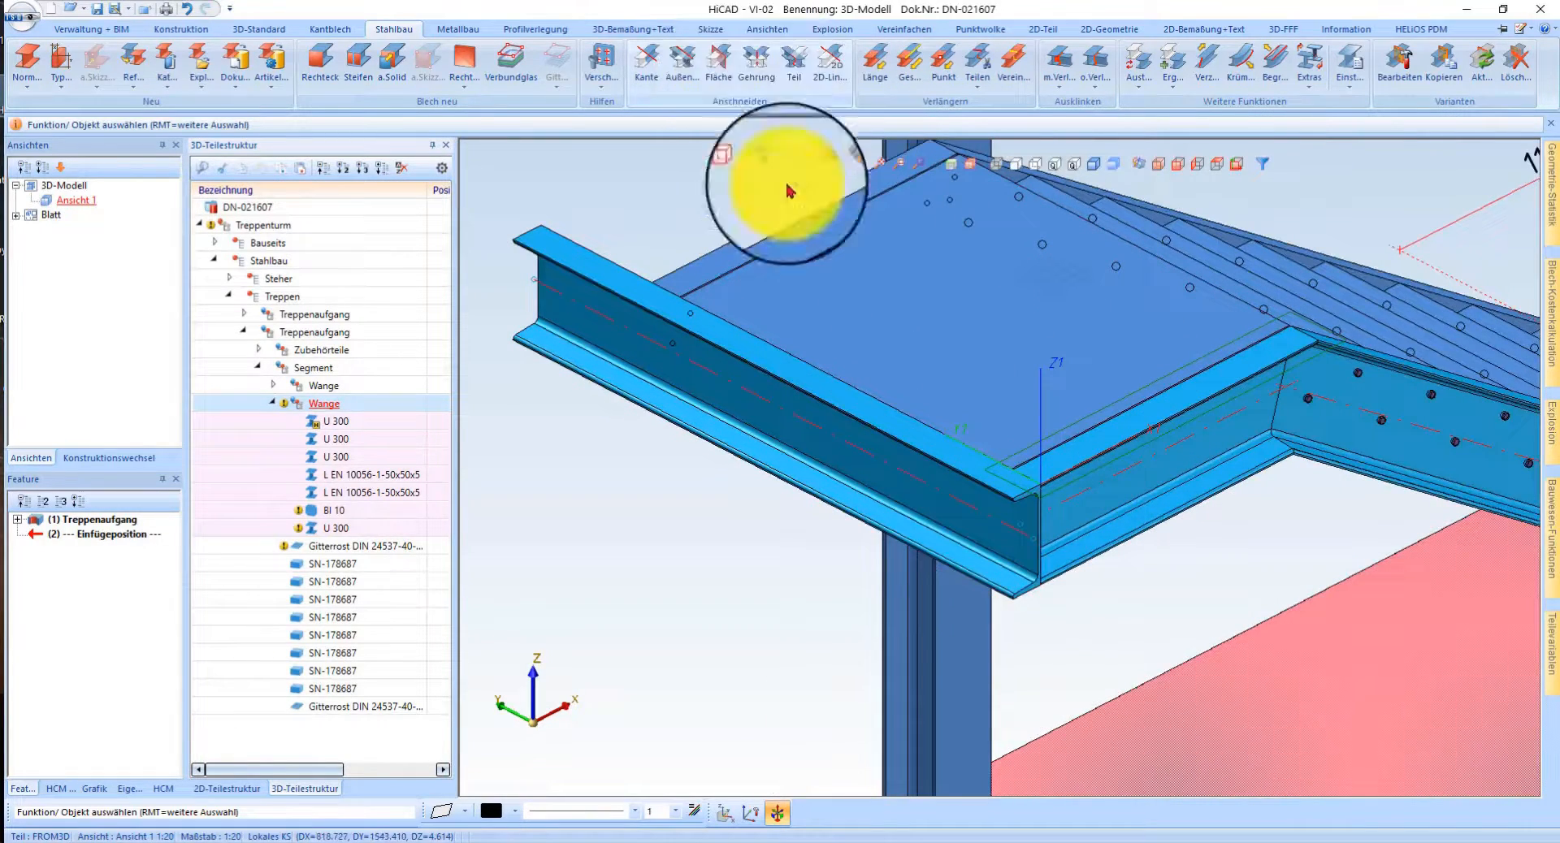
left_click(1026, 582)
left_click(1080, 527)
middle_click(1089, 650)
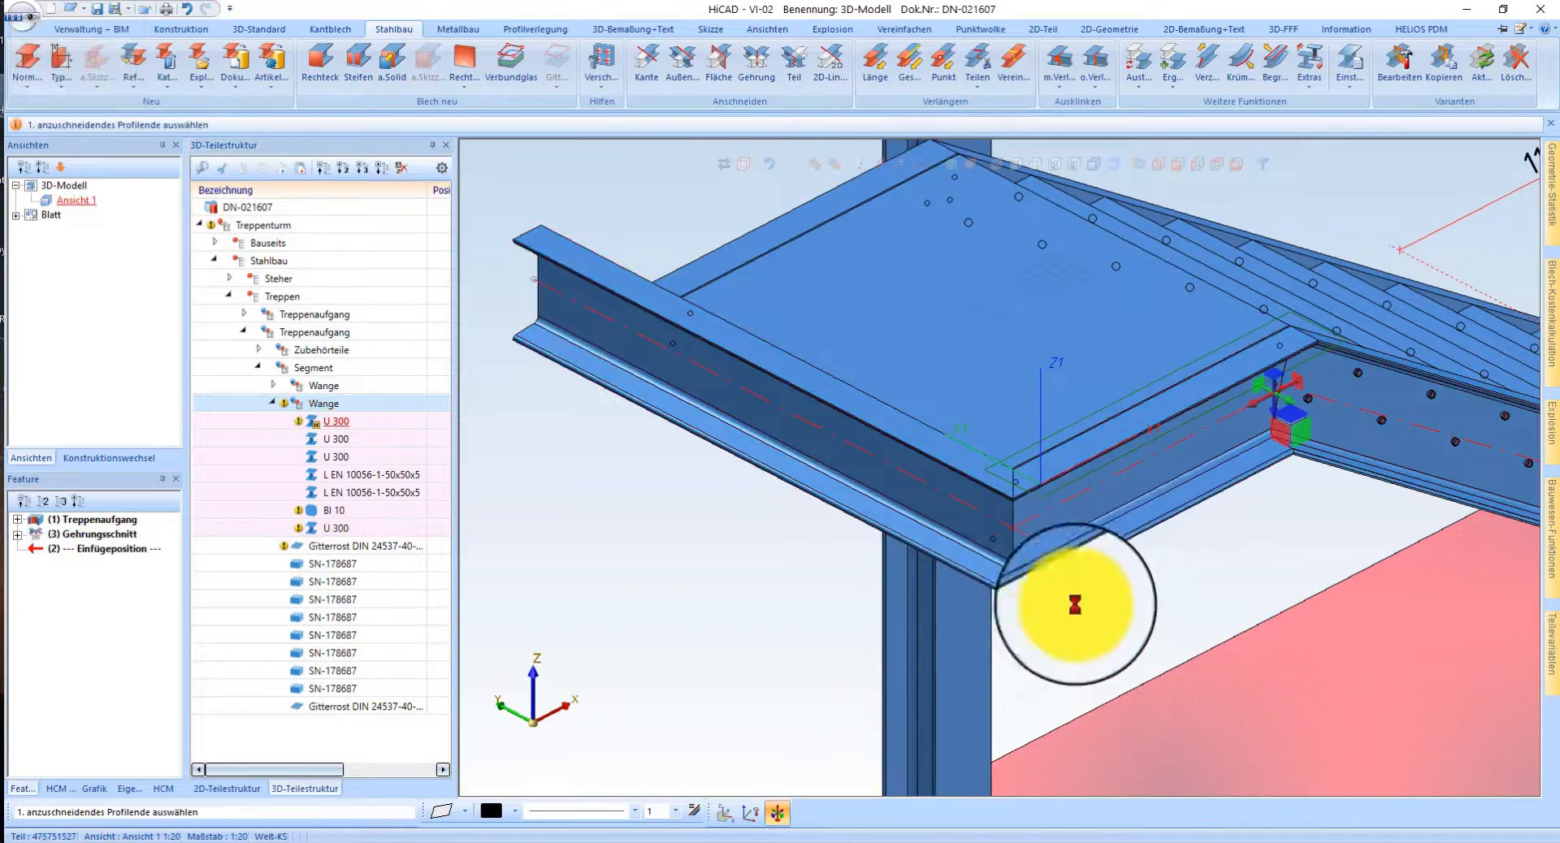
scroll(1076, 605, "down", 2)
scroll(1048, 411, "up", 2)
middle_click_drag(1034, 427, 1091, 434)
scroll(687, 381, "down", 2)
scroll(943, 396, "up", 2)
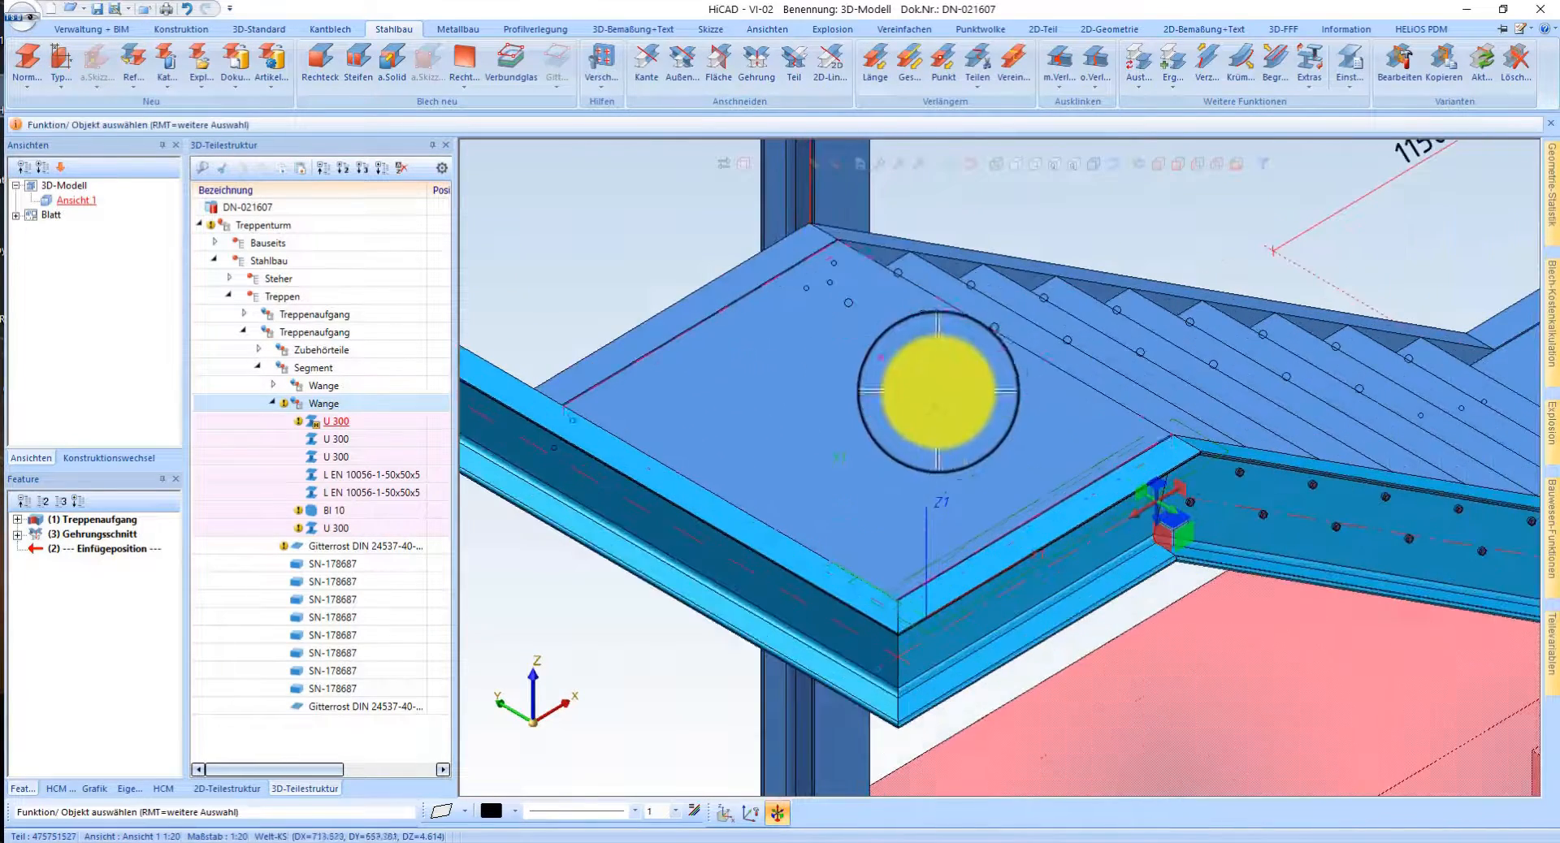
- Dimension the upper landing's depth from the grating's stair-side edge to the closing U 300 with an axis-parallel linear dimension
left_click(638, 31)
left_click(23, 61)
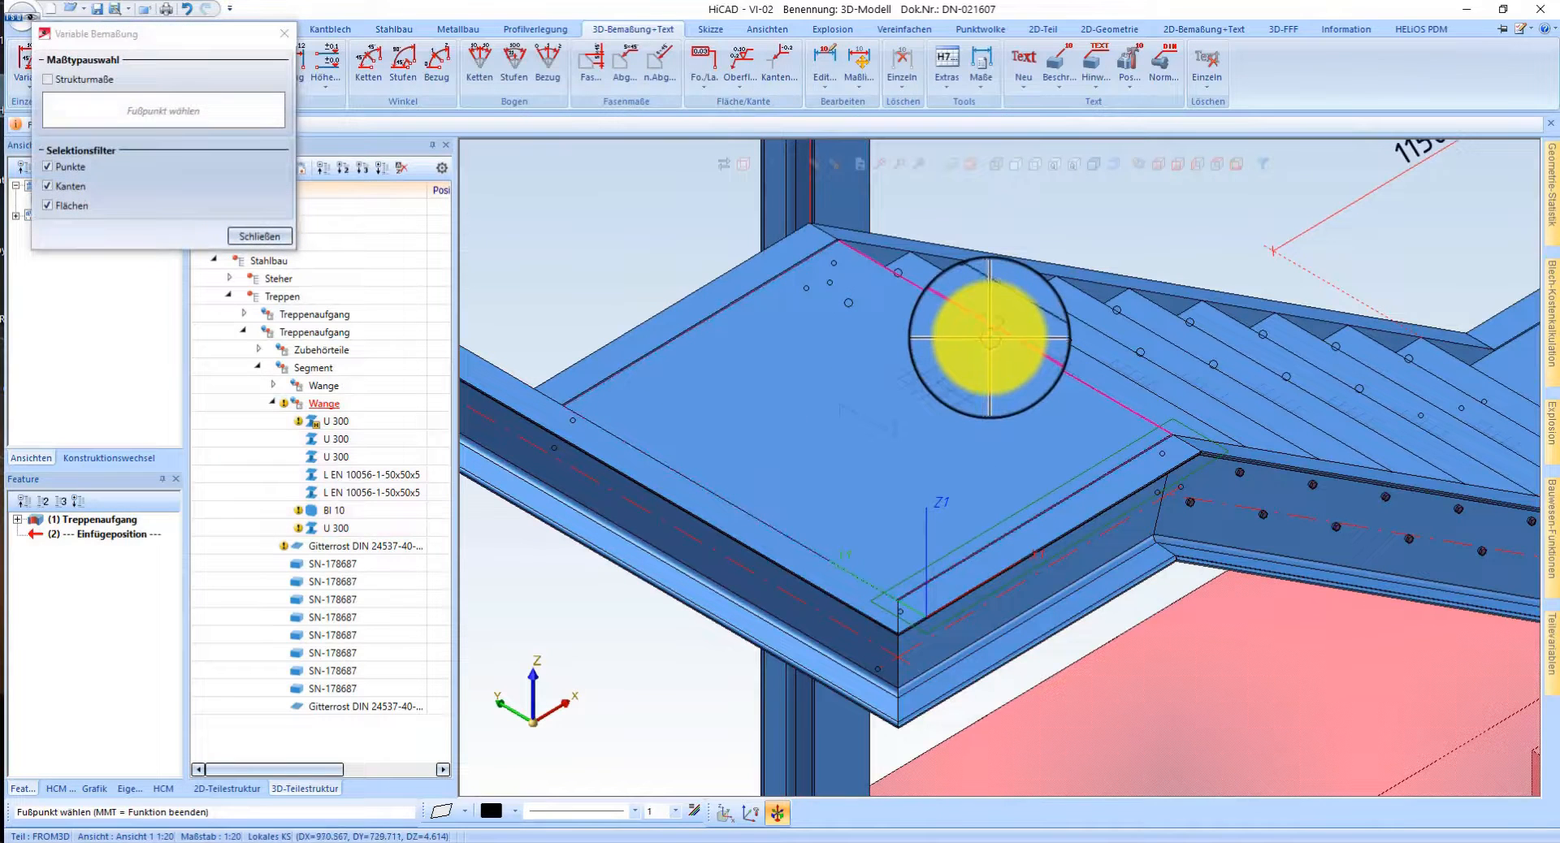
left_click(839, 561)
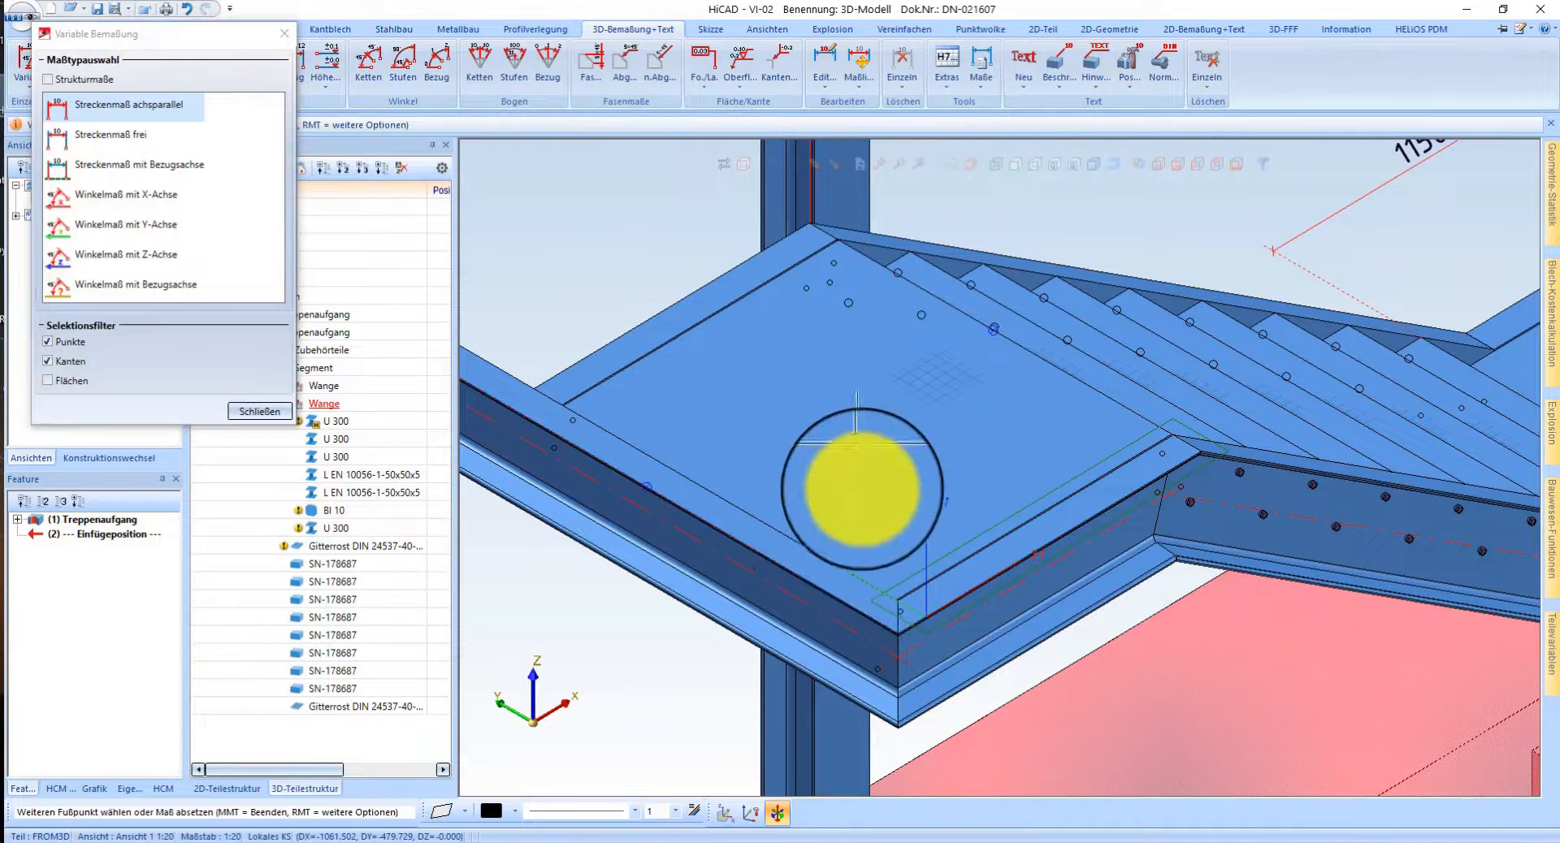
left_click(638, 257)
scroll(676, 331, "down", 2)
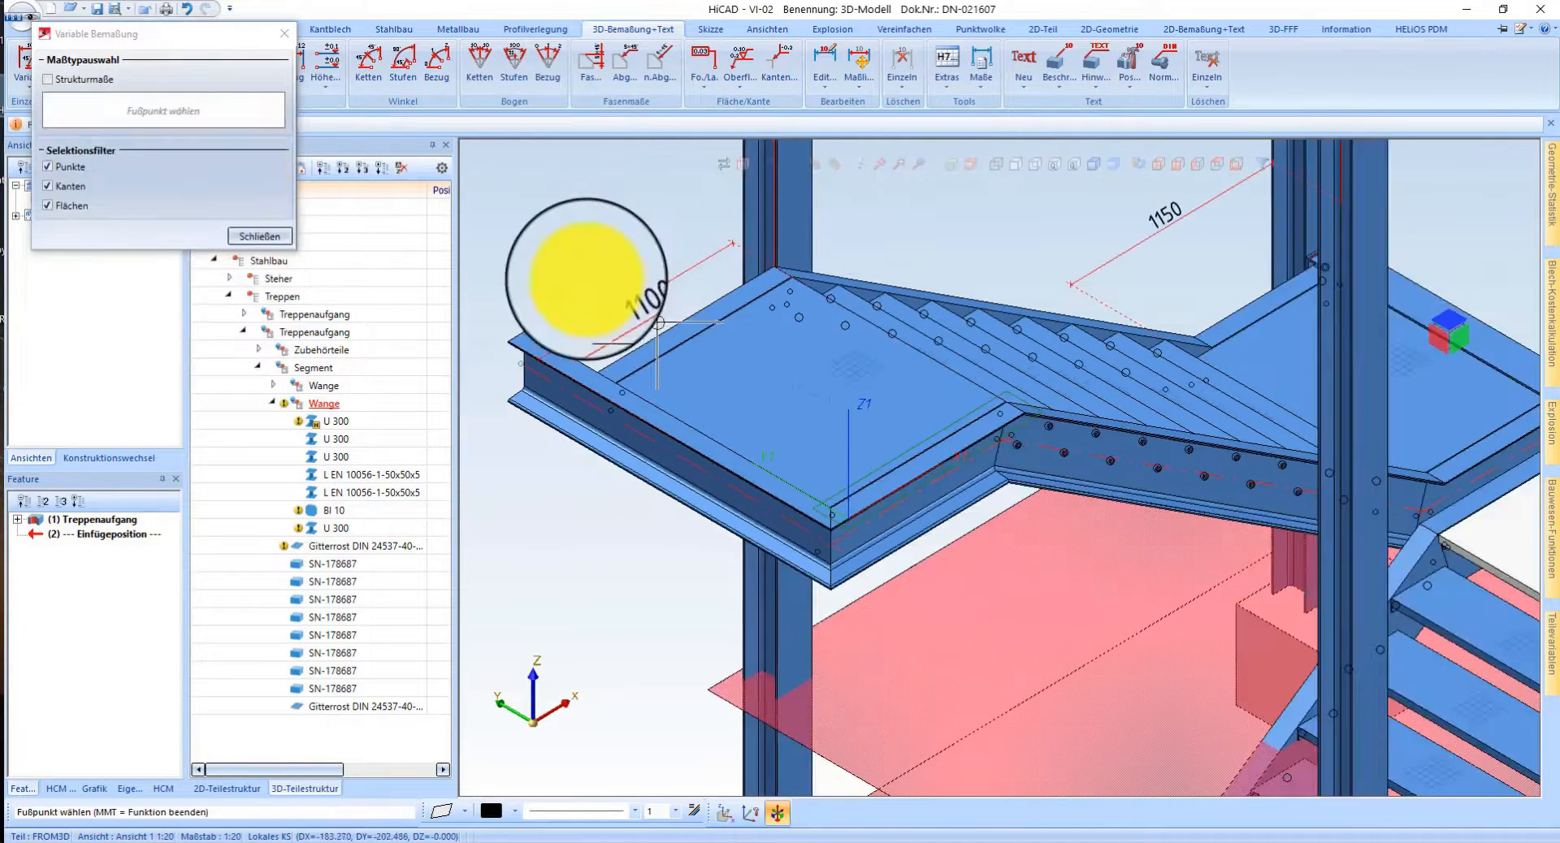
middle_click(547, 265)
scroll(552, 265, "up", 2)
- Move the closing U 300 outward to a landing depth of 1250
right_click(548, 424)
left_click(797, 307)
right_click(552, 437)
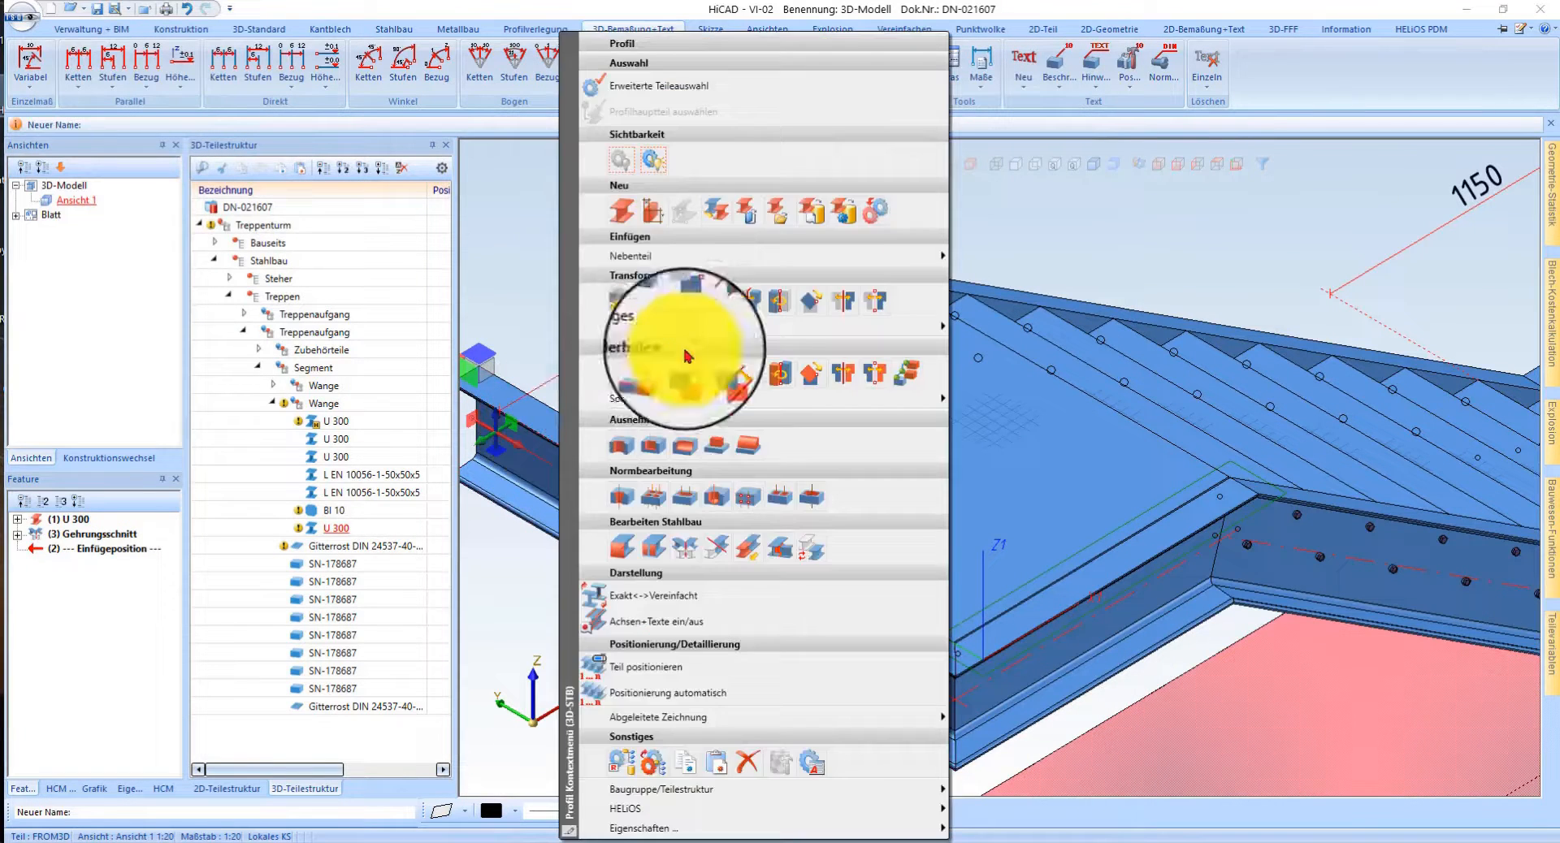
left_click(715, 292)
type("1250")
key("Return")
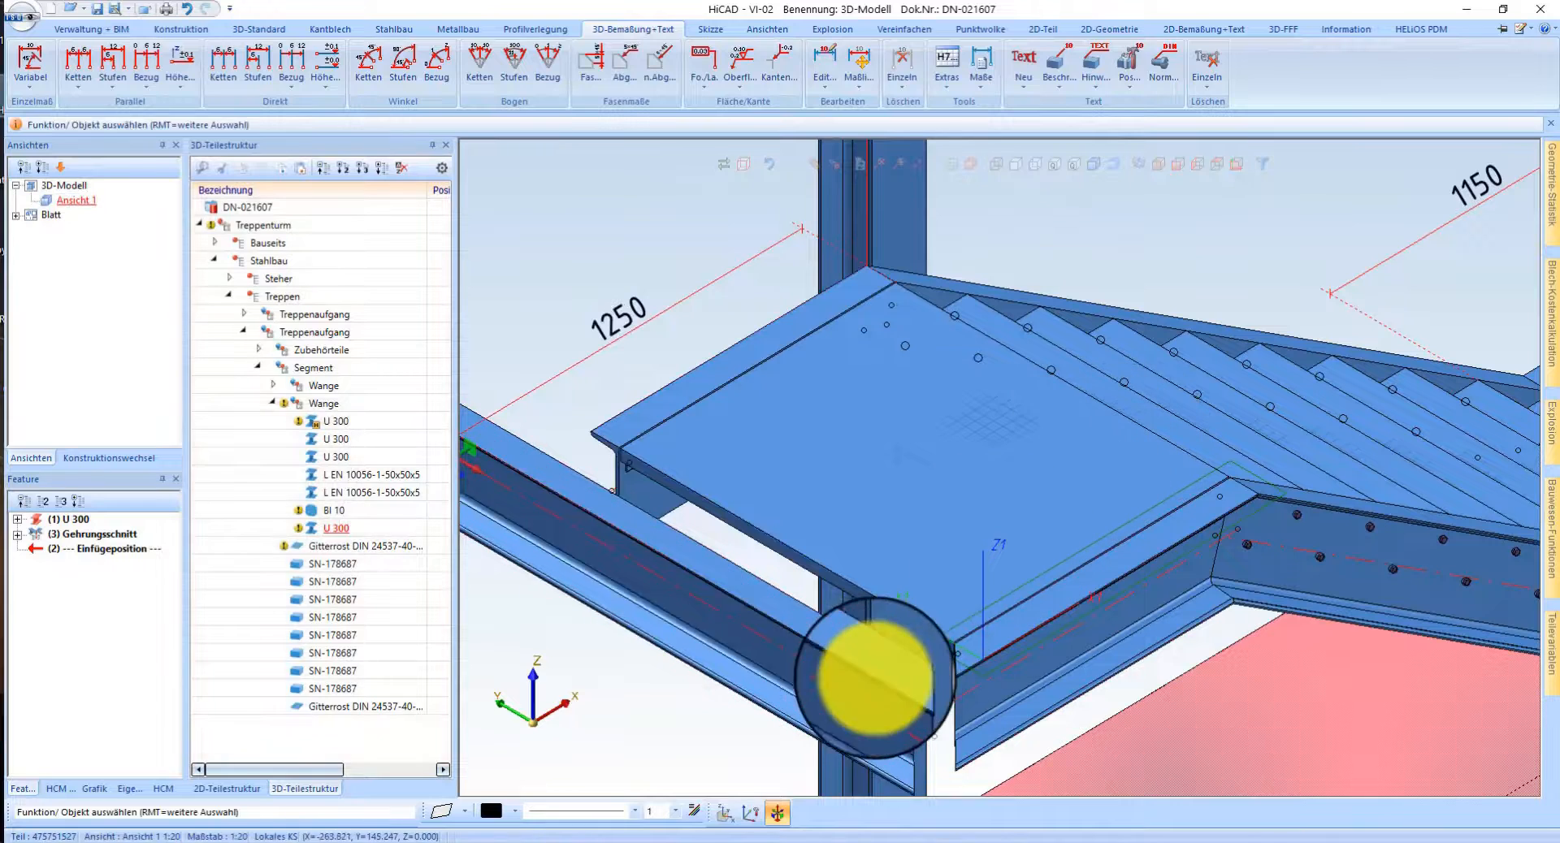
- Recalculate the features of the moved U 300 and of the adjoining stringer's U 300 to update their mitred corner
right_click(113, 698)
left_click(172, 517)
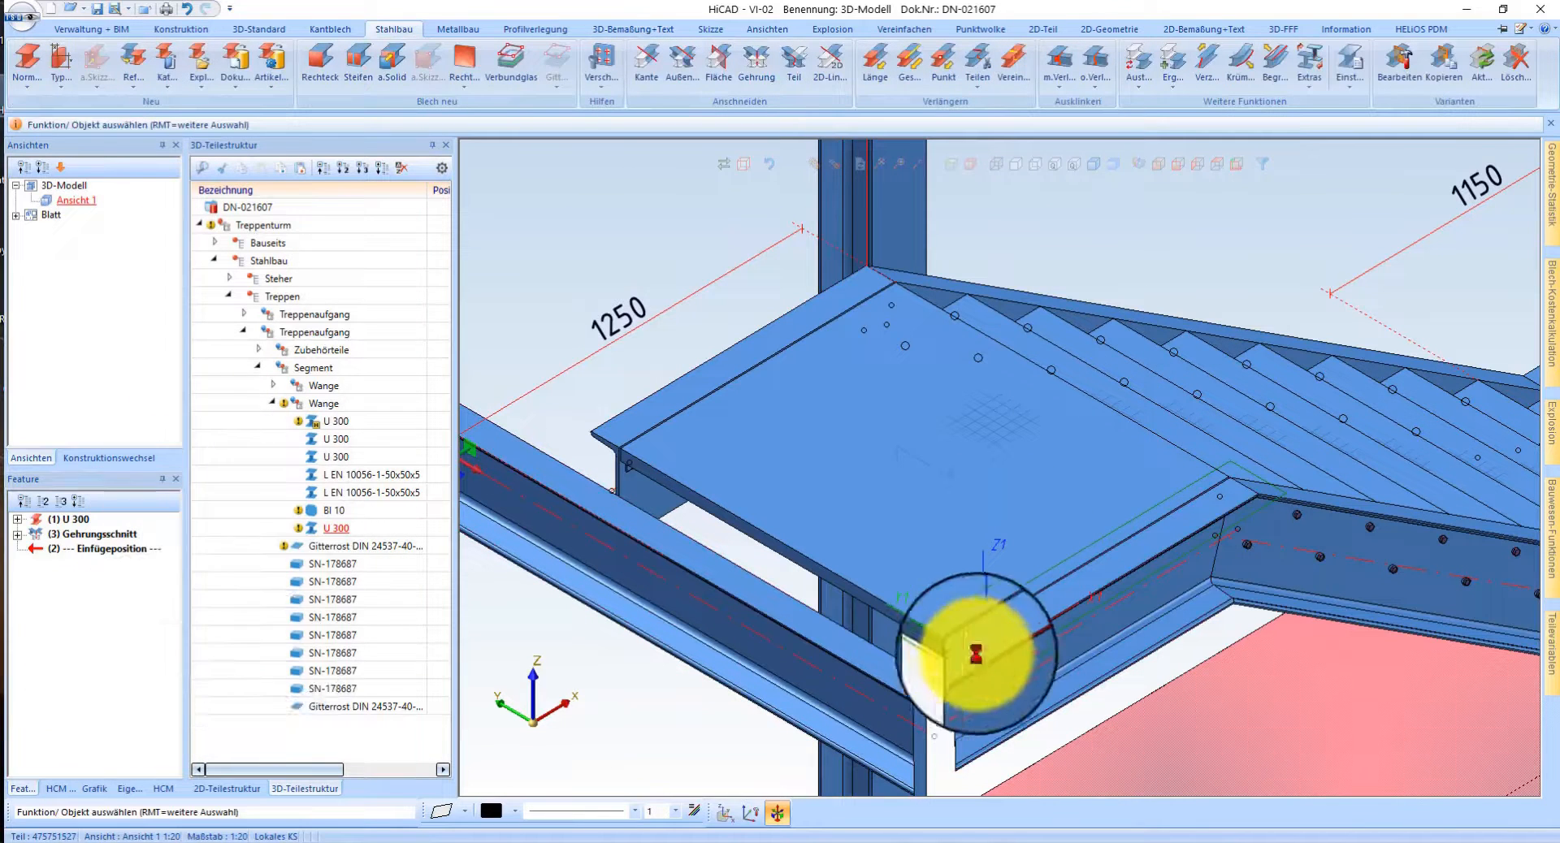
scroll(977, 705, "up", 2)
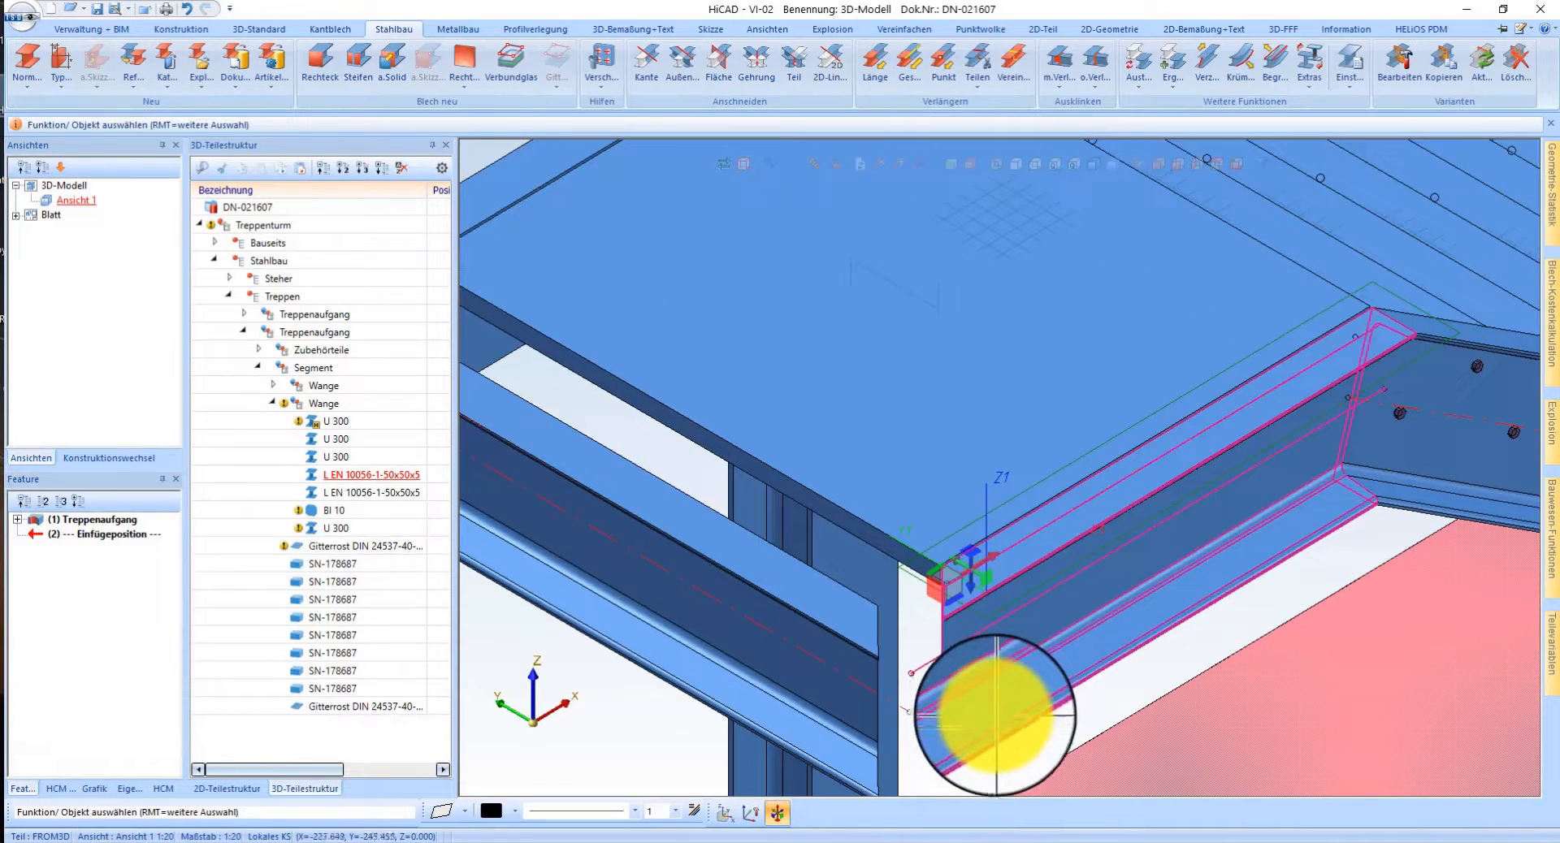
left_click(993, 721)
right_click(90, 694)
left_click(160, 507)
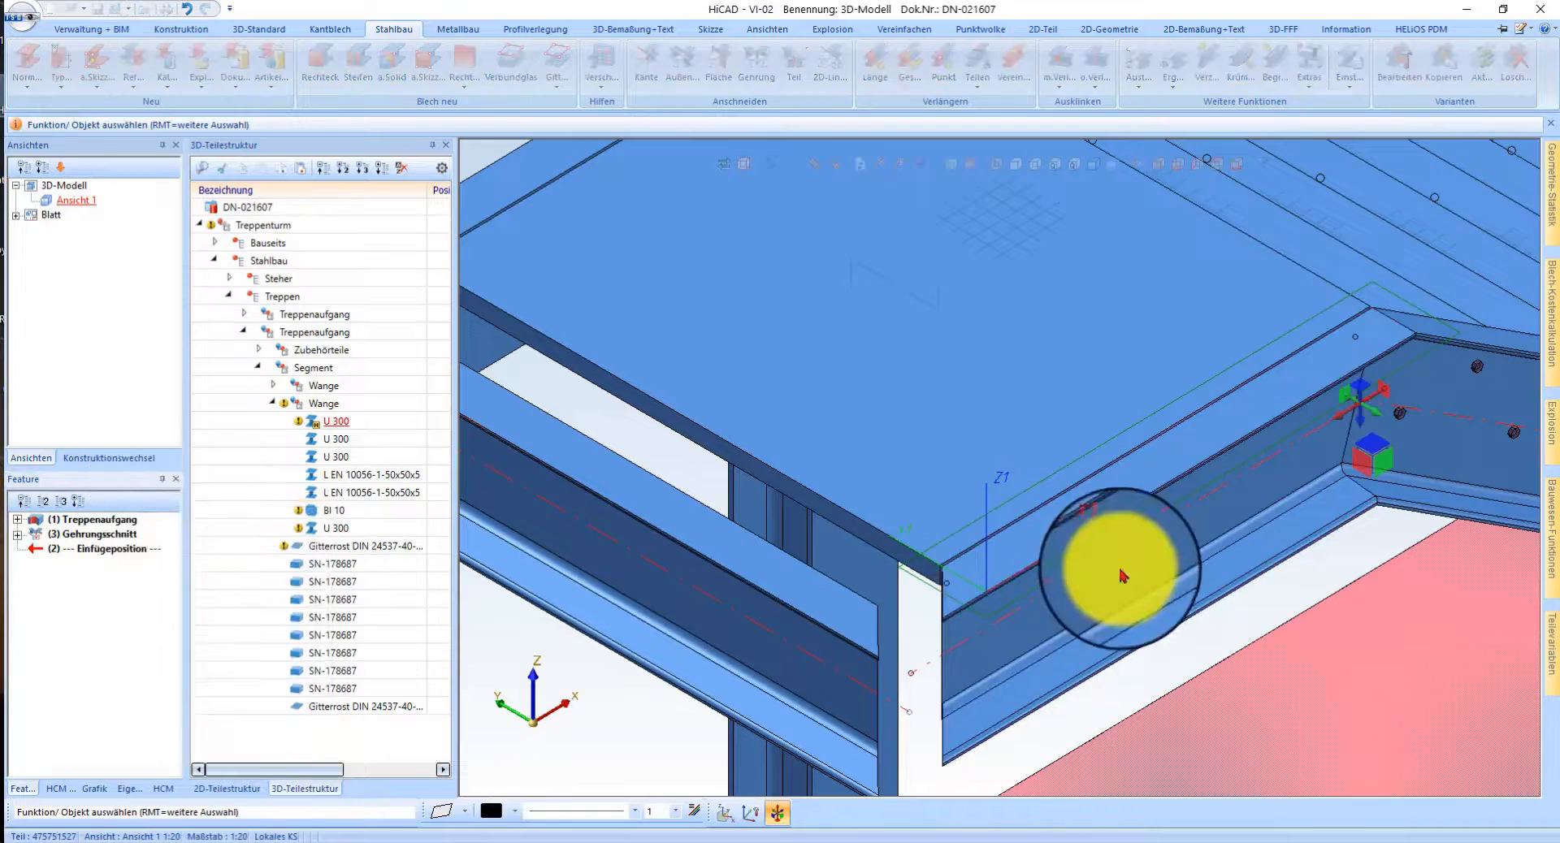
scroll(933, 492, "down", 2)
scroll(589, 350, "up", 1)
scroll(589, 353, "down", 5)
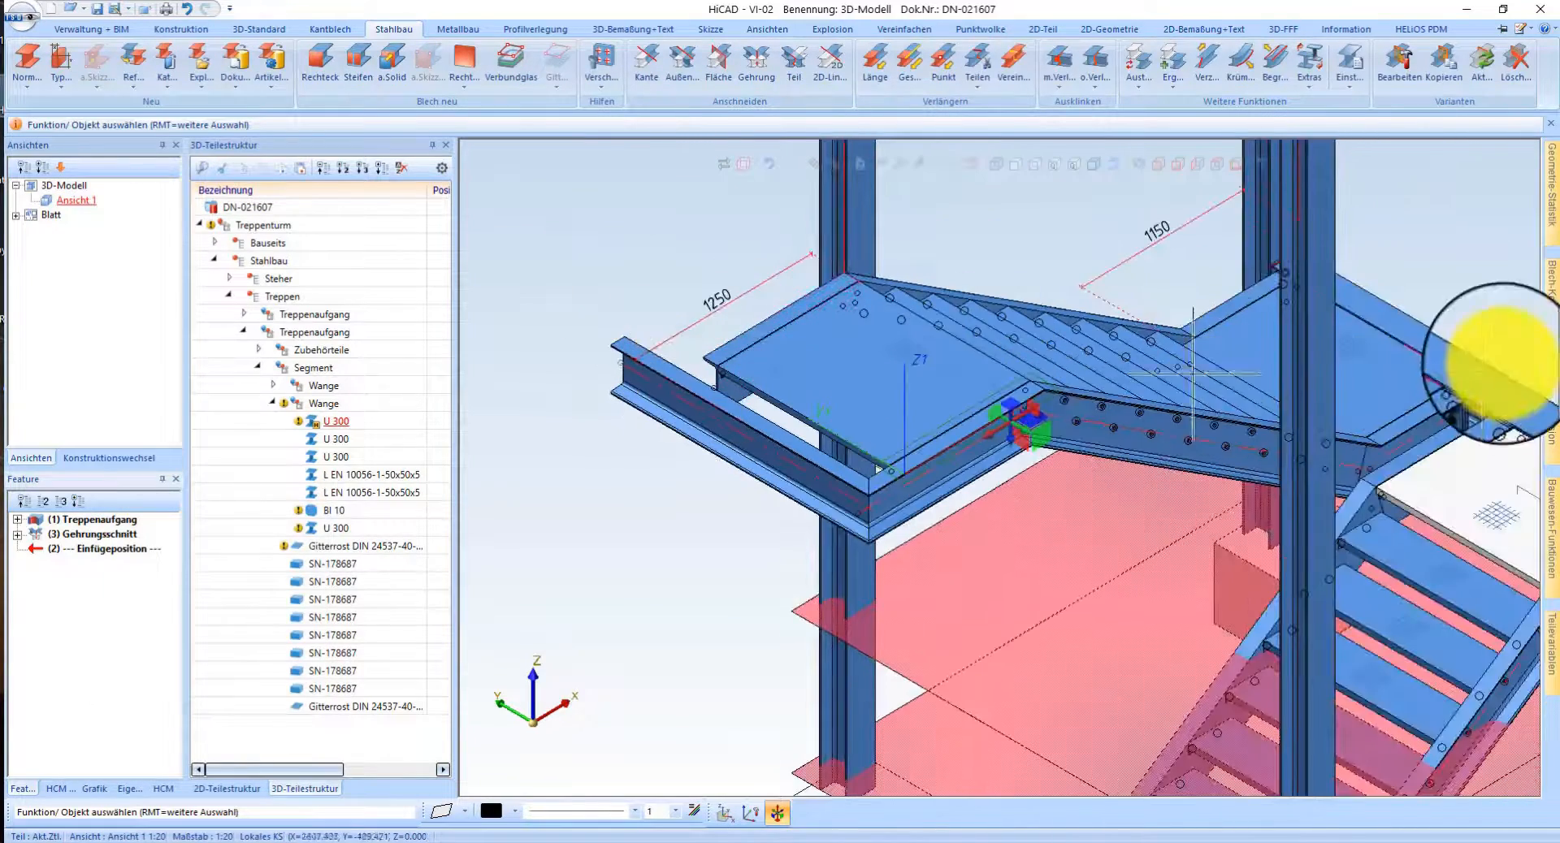
scroll(813, 370, "up", 5)
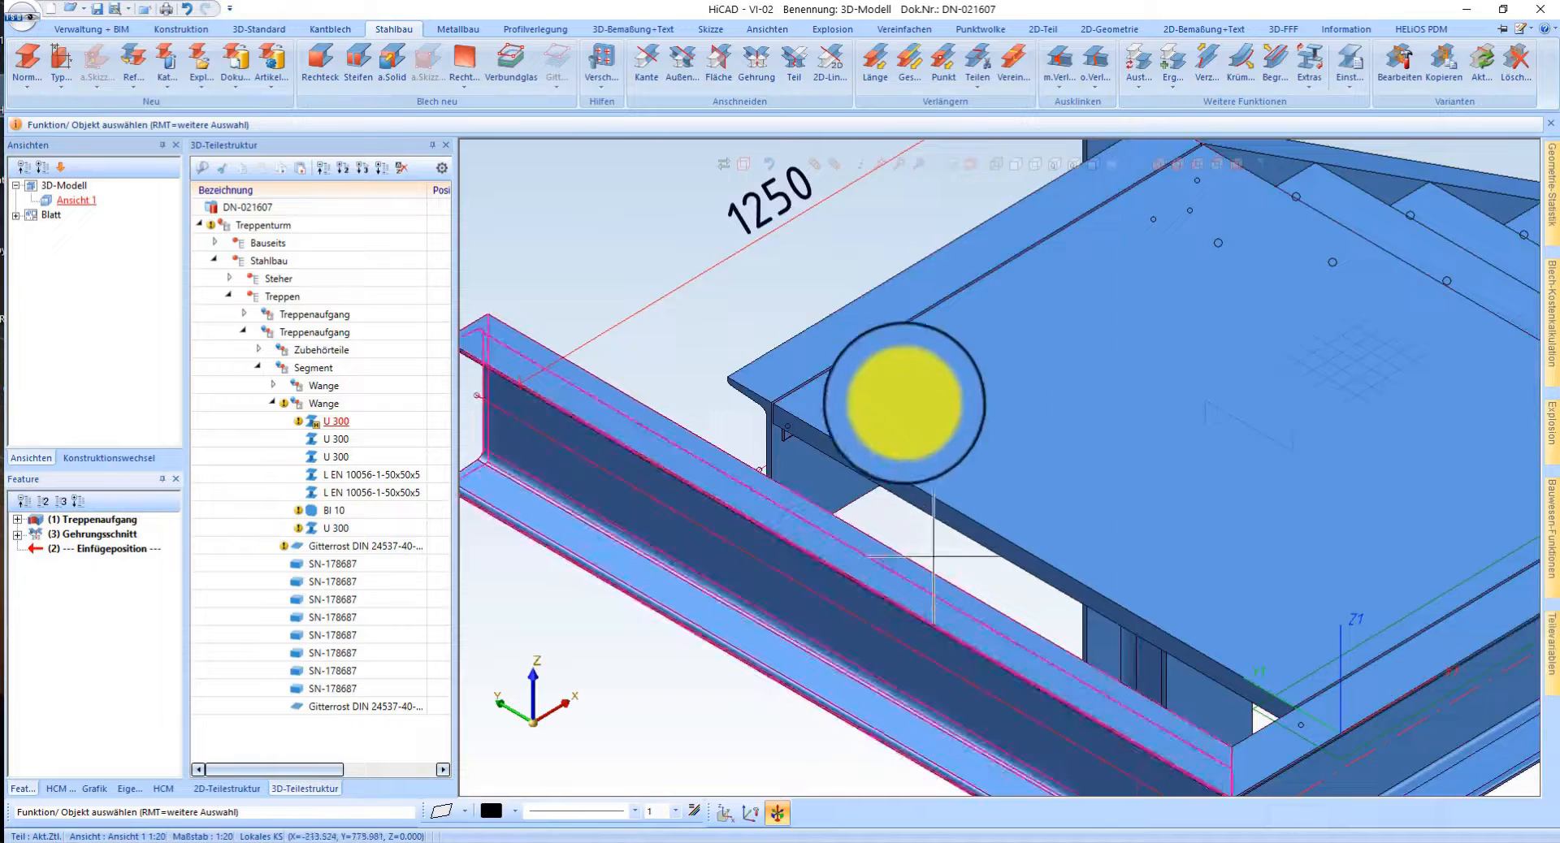
left_click(1550, 523)
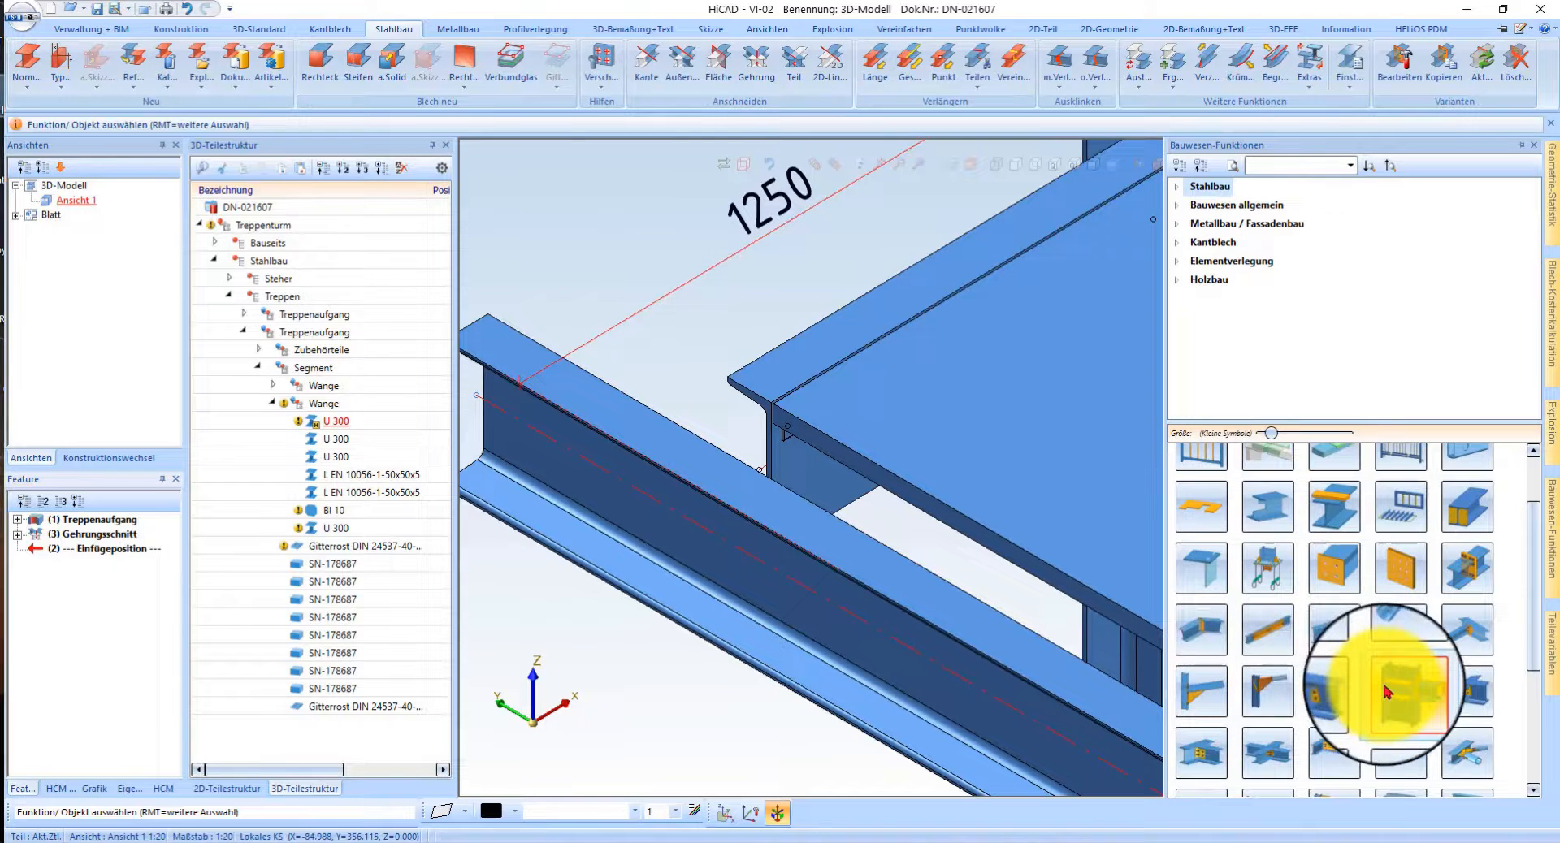
double_click(1355, 701)
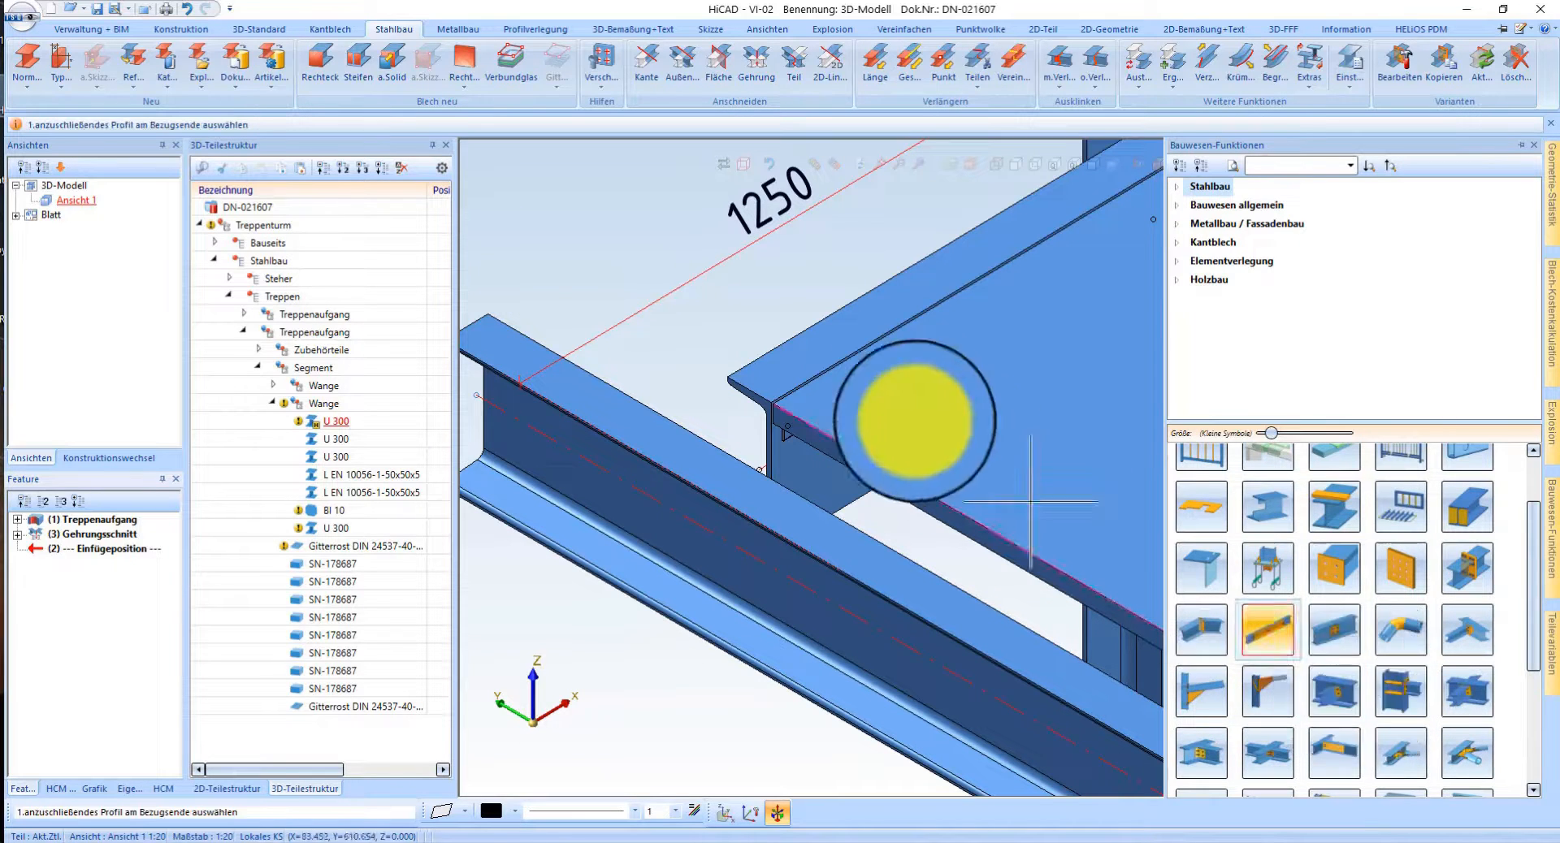
left_click(694, 487)
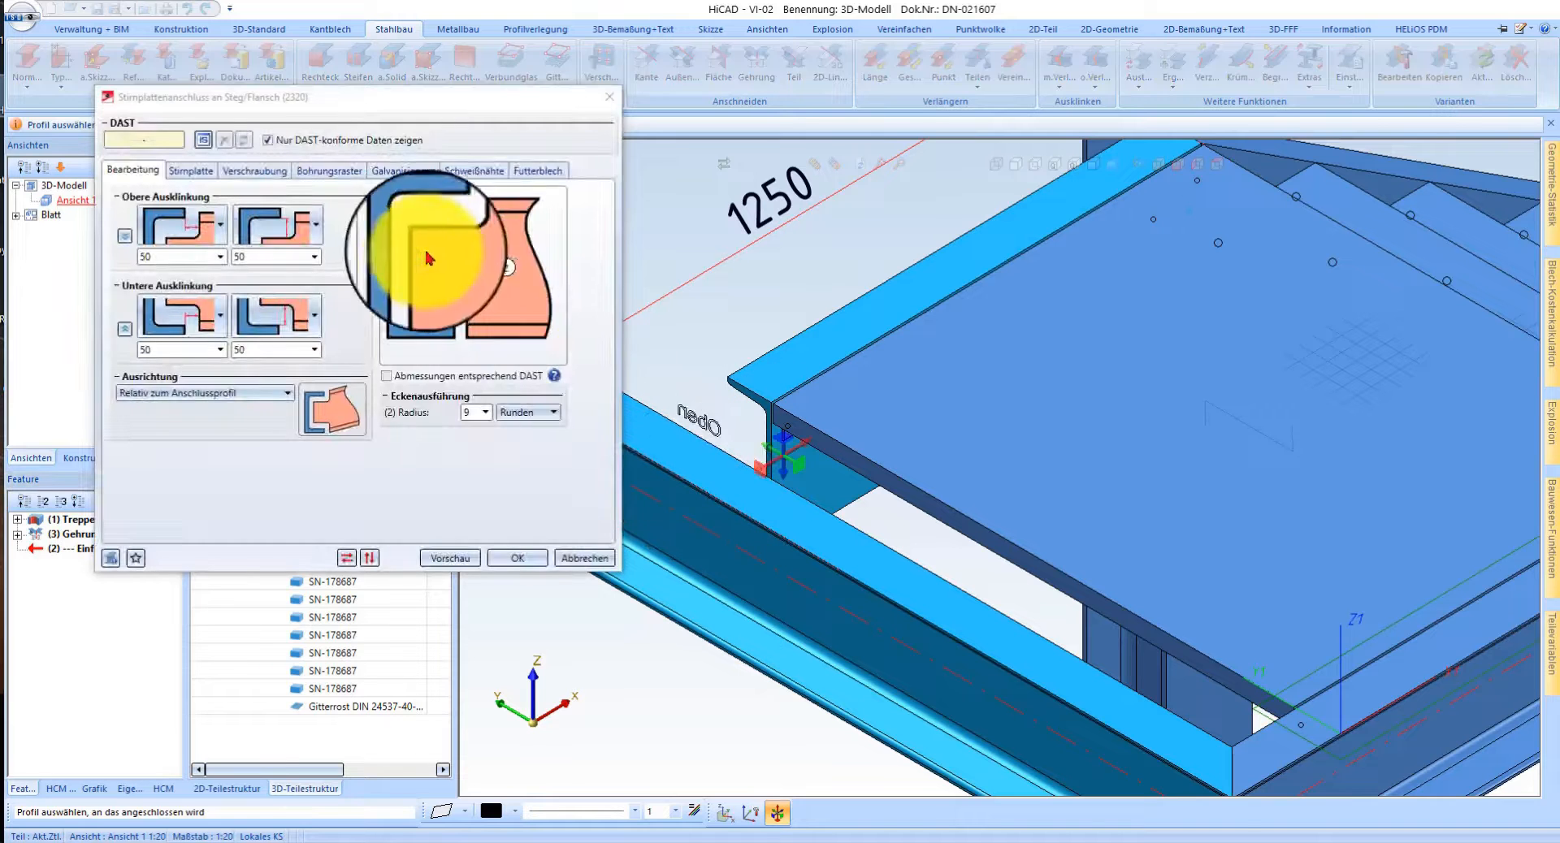
left_click(569, 558)
- Start a Laschenanschluss (2310) joining the opposite stringer's free U 300 end to the closing U 300
mouse_move(1554, 567)
scroll(1456, 648, "down", 3)
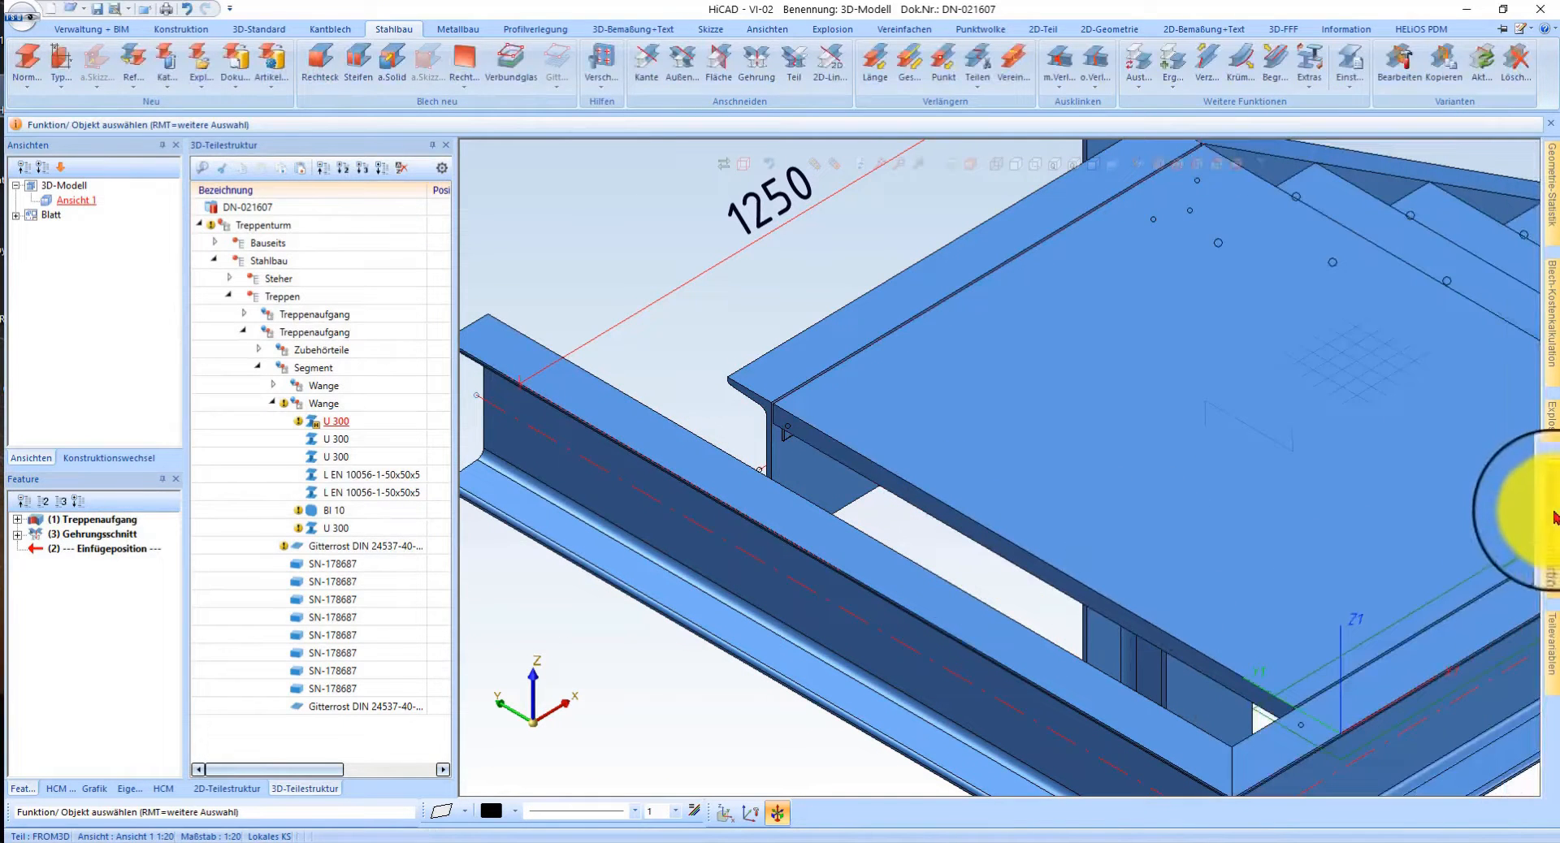
mouse_move(1554, 527)
scroll(1337, 561, "up", 1)
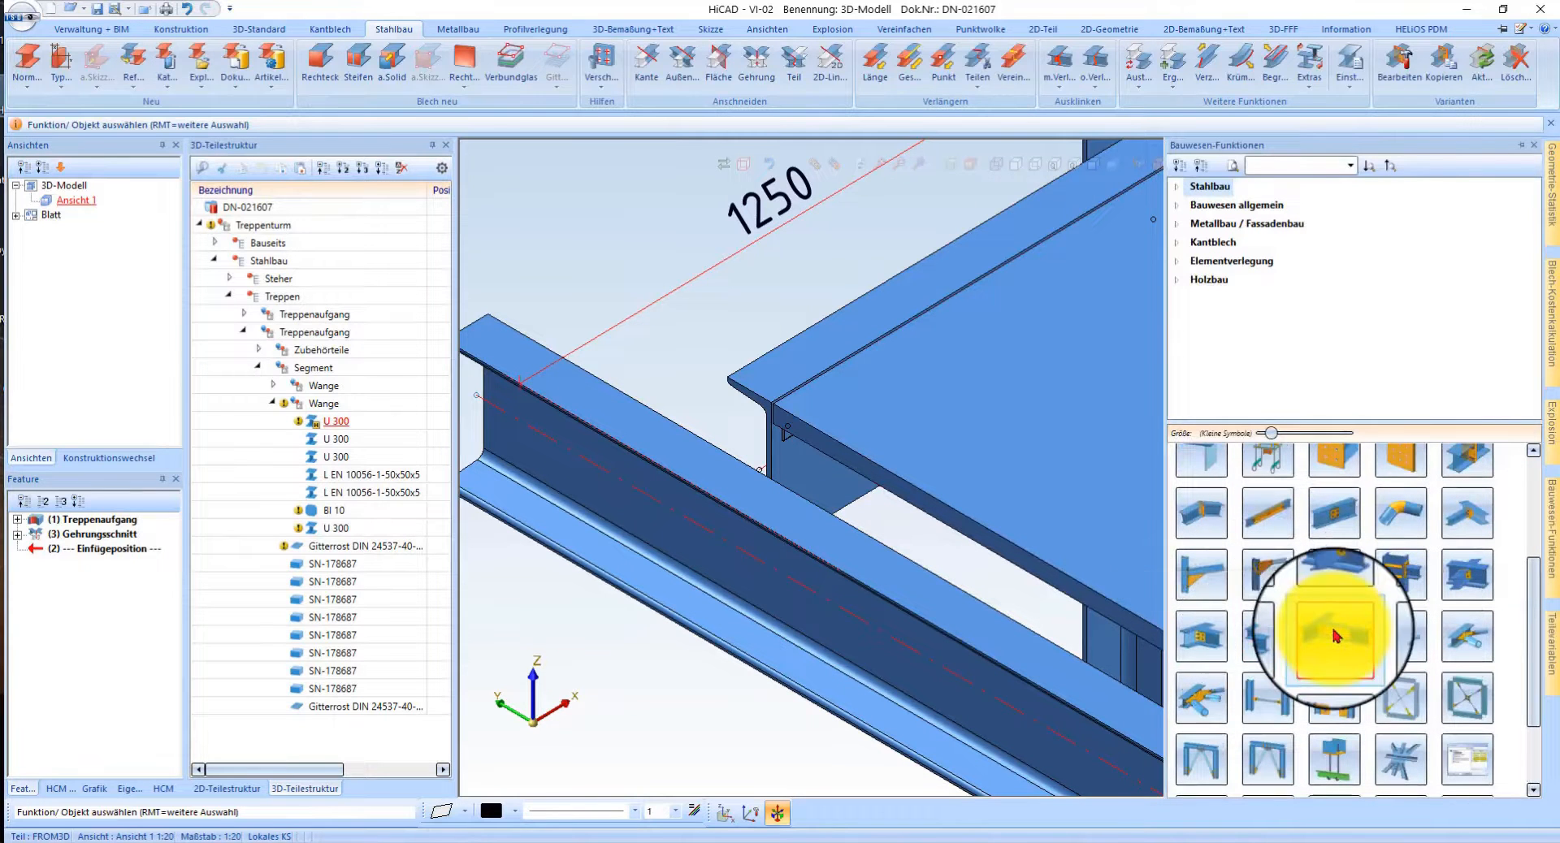
left_click(1333, 638)
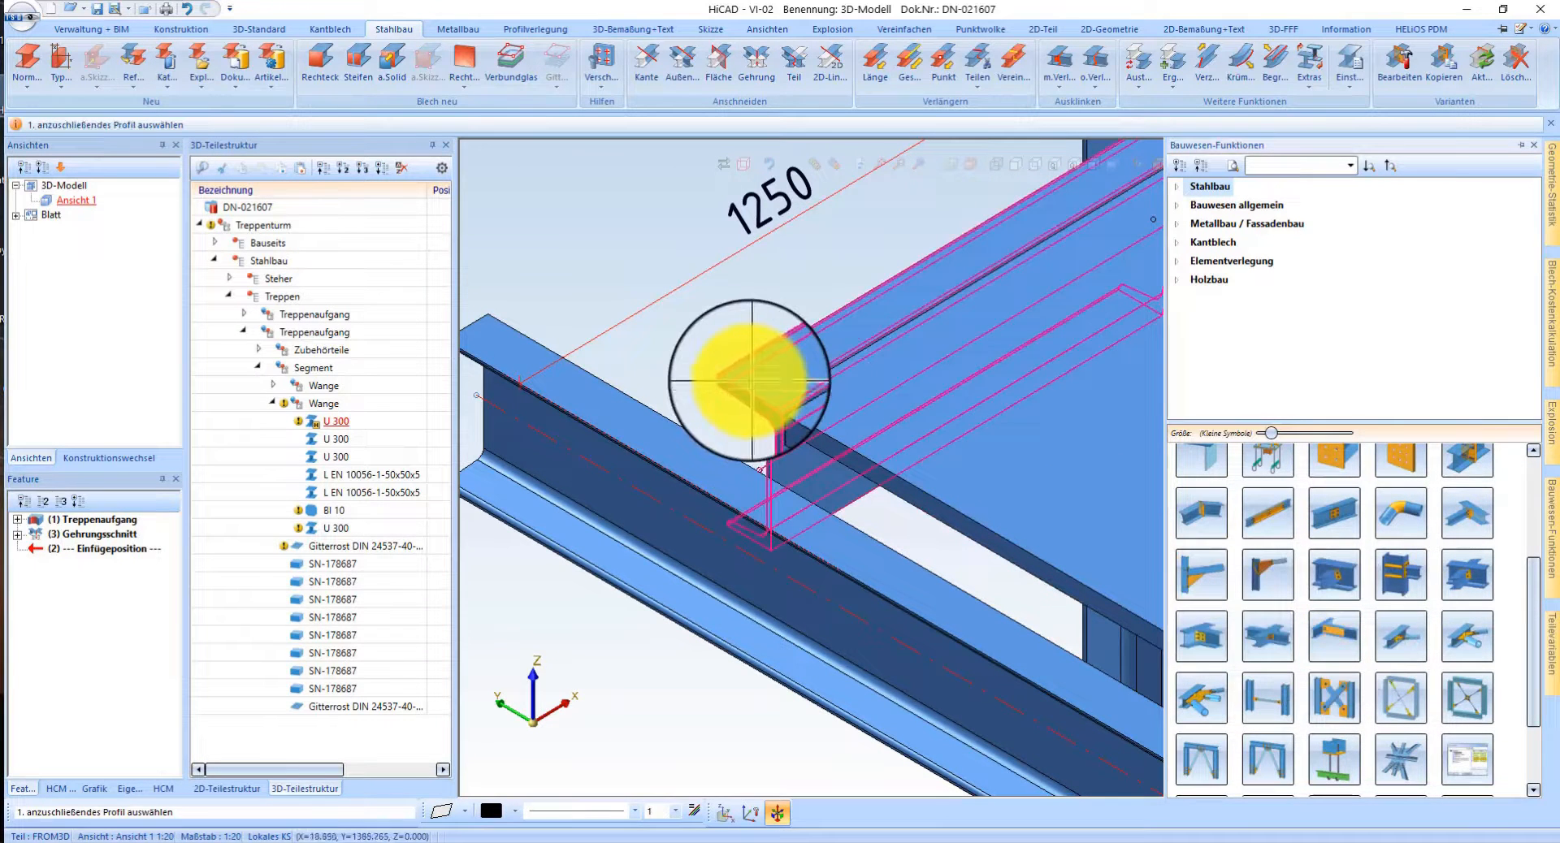
left_click(744, 390)
left_click(651, 427)
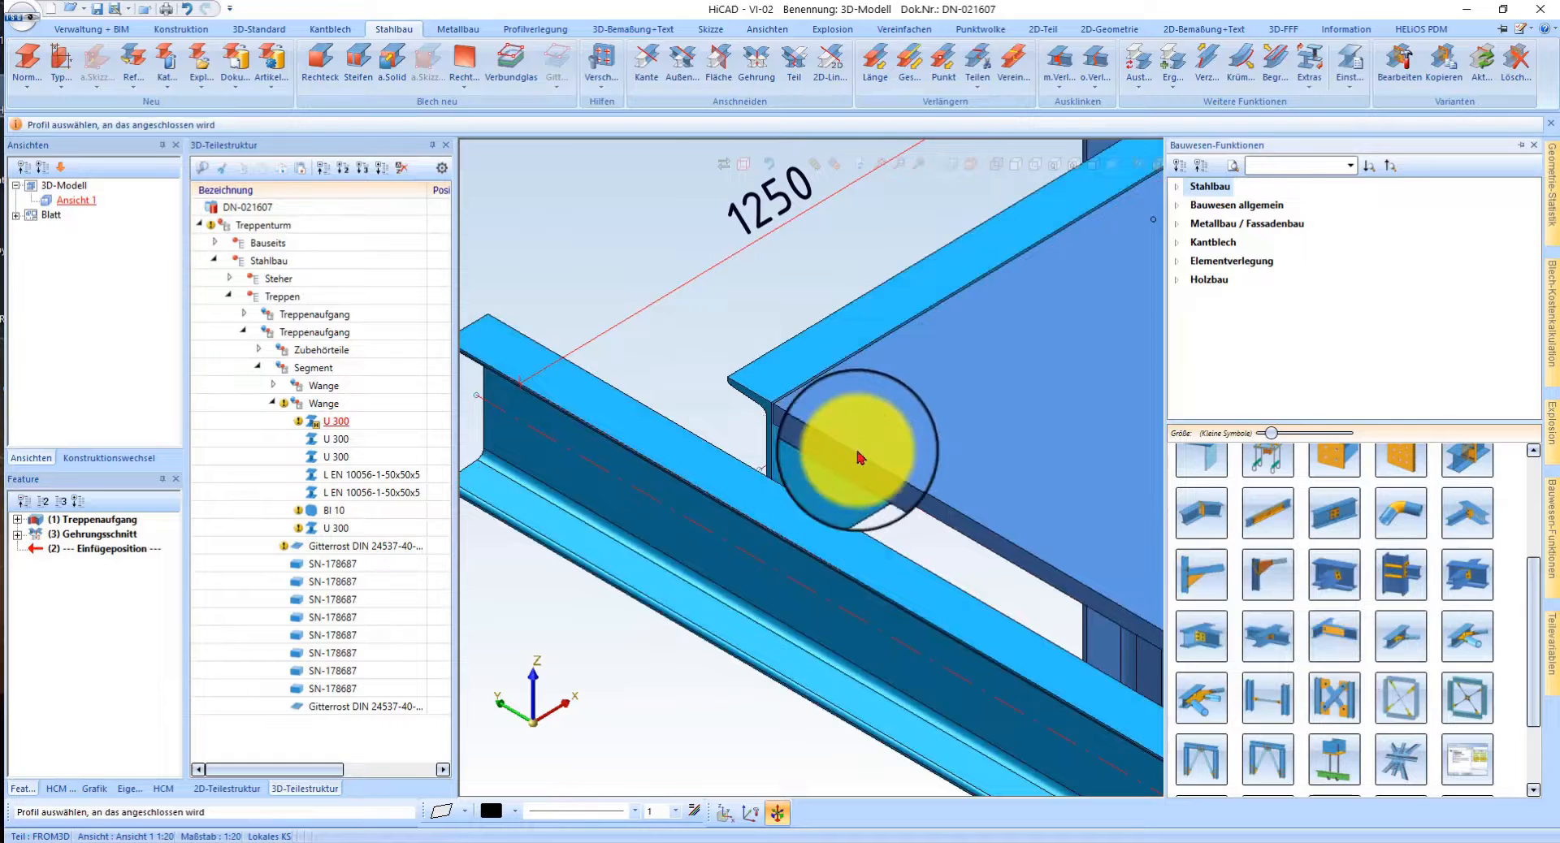
left_click(860, 457)
middle_click_drag(996, 447, 1257, 429)
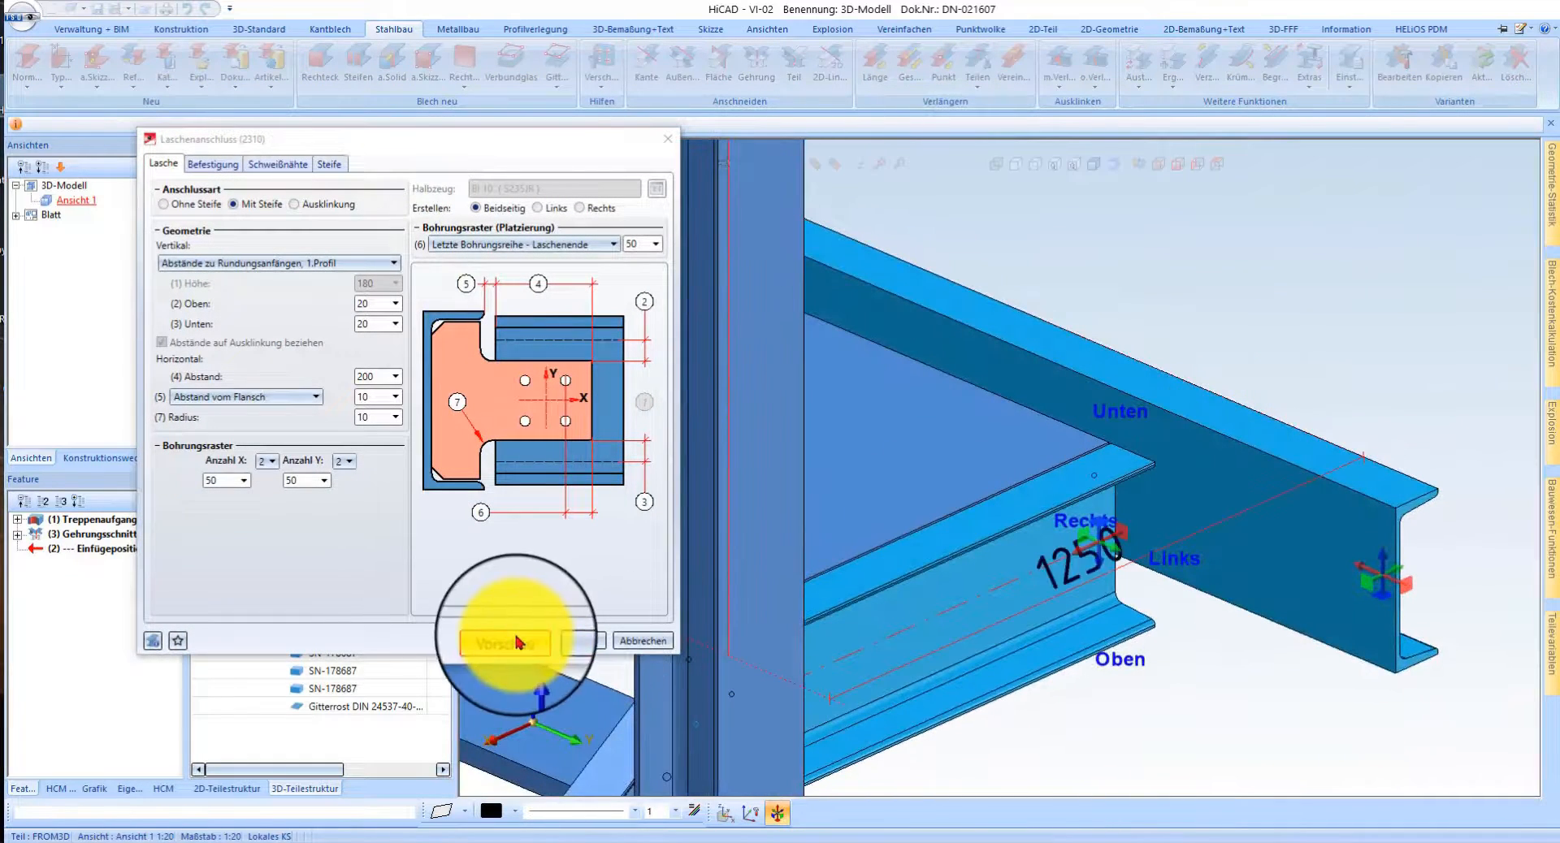
- Preview the lug connection, check its bolting, set Erstellen to Links, and apply it
left_click(1297, 546)
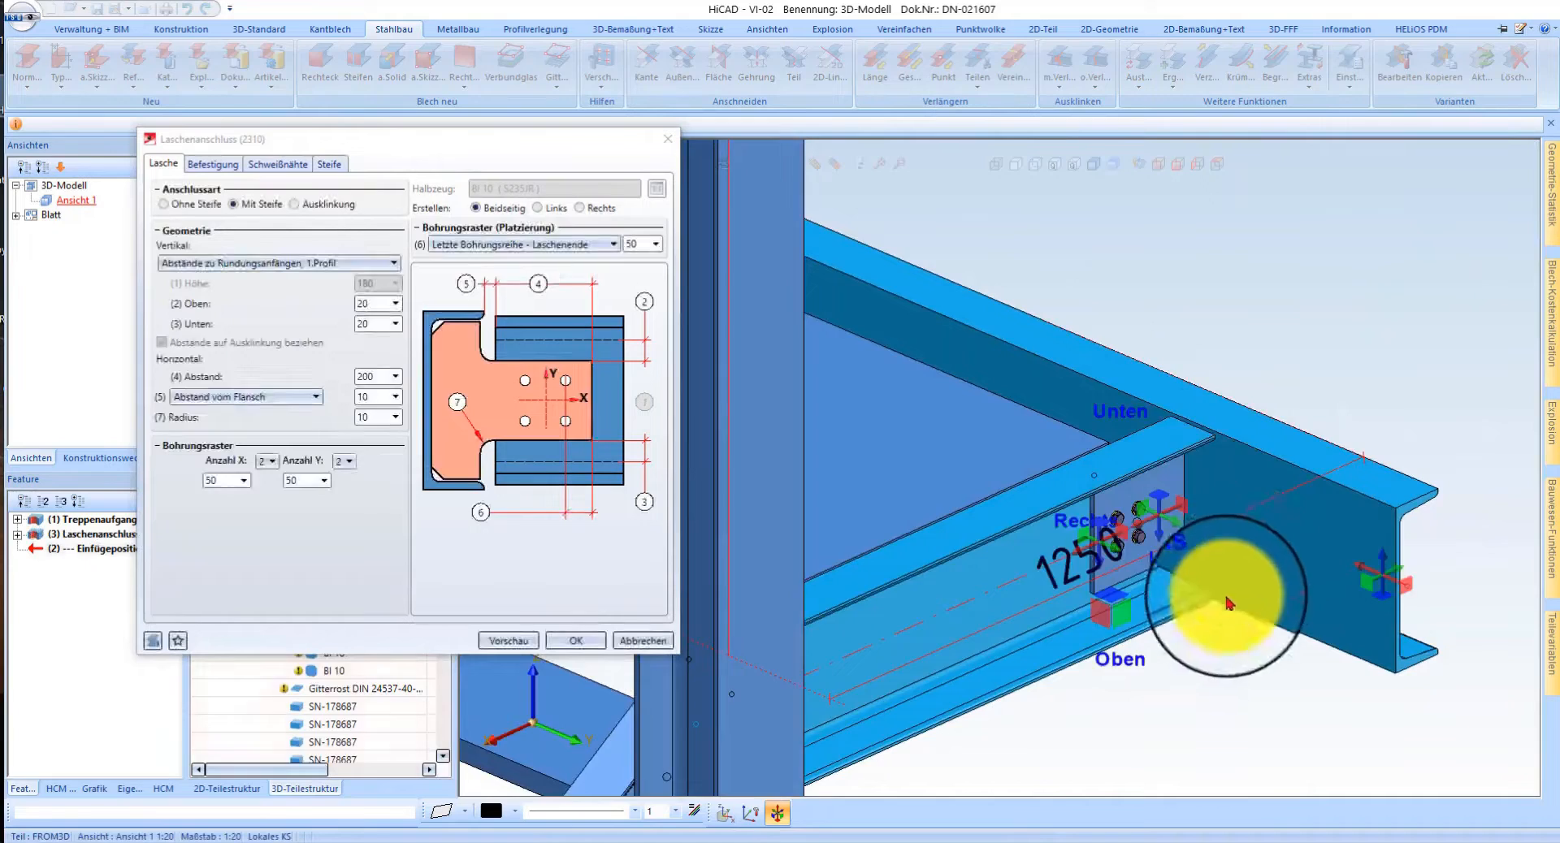
scroll(1170, 546, "up", 4)
middle_click_drag(1121, 473, 1258, 475)
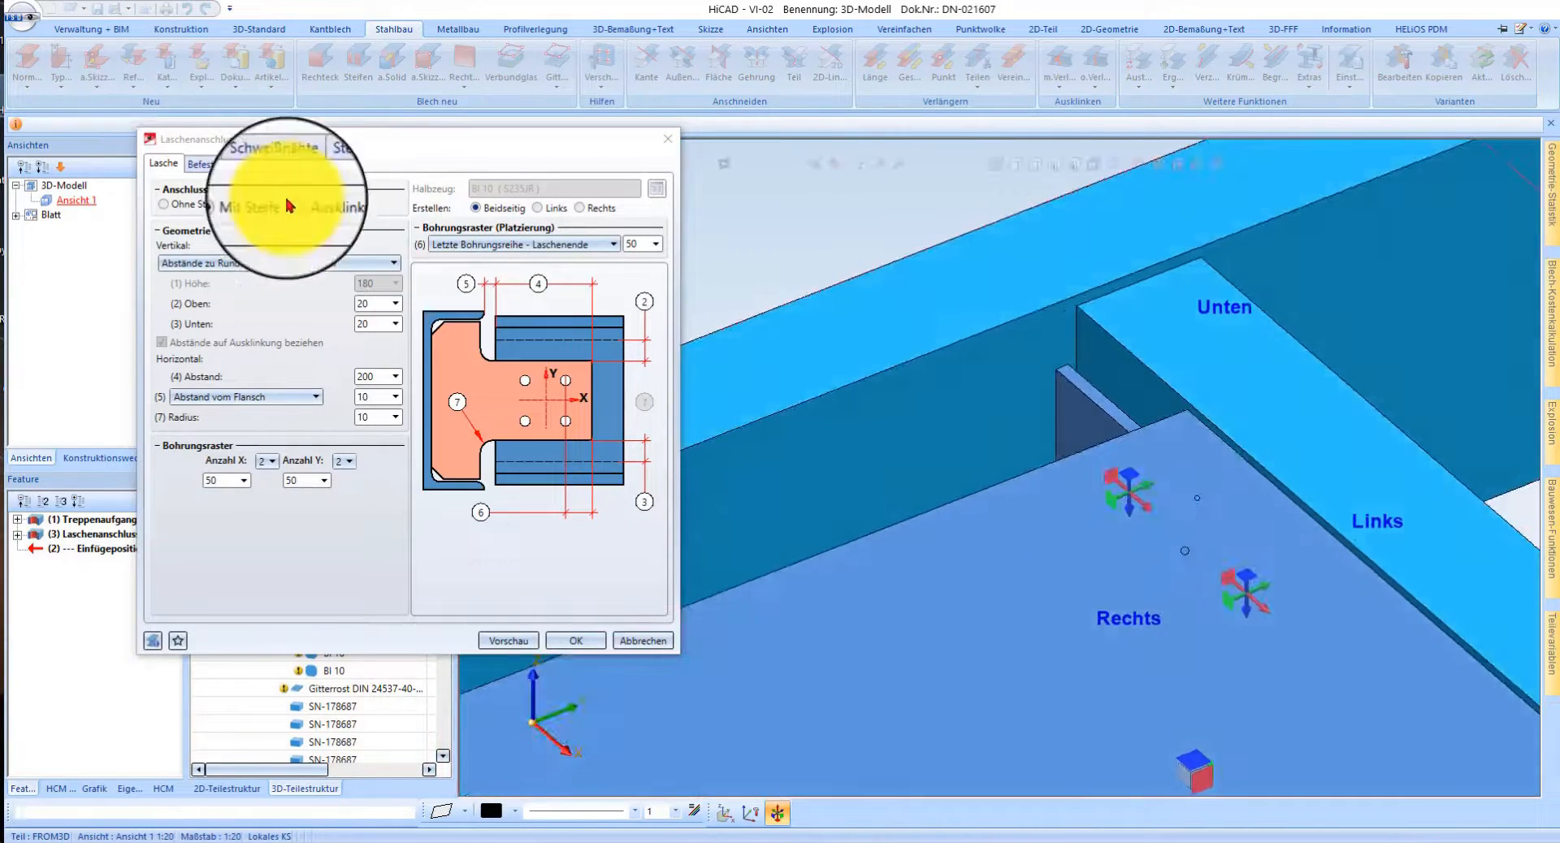
left_click(223, 171)
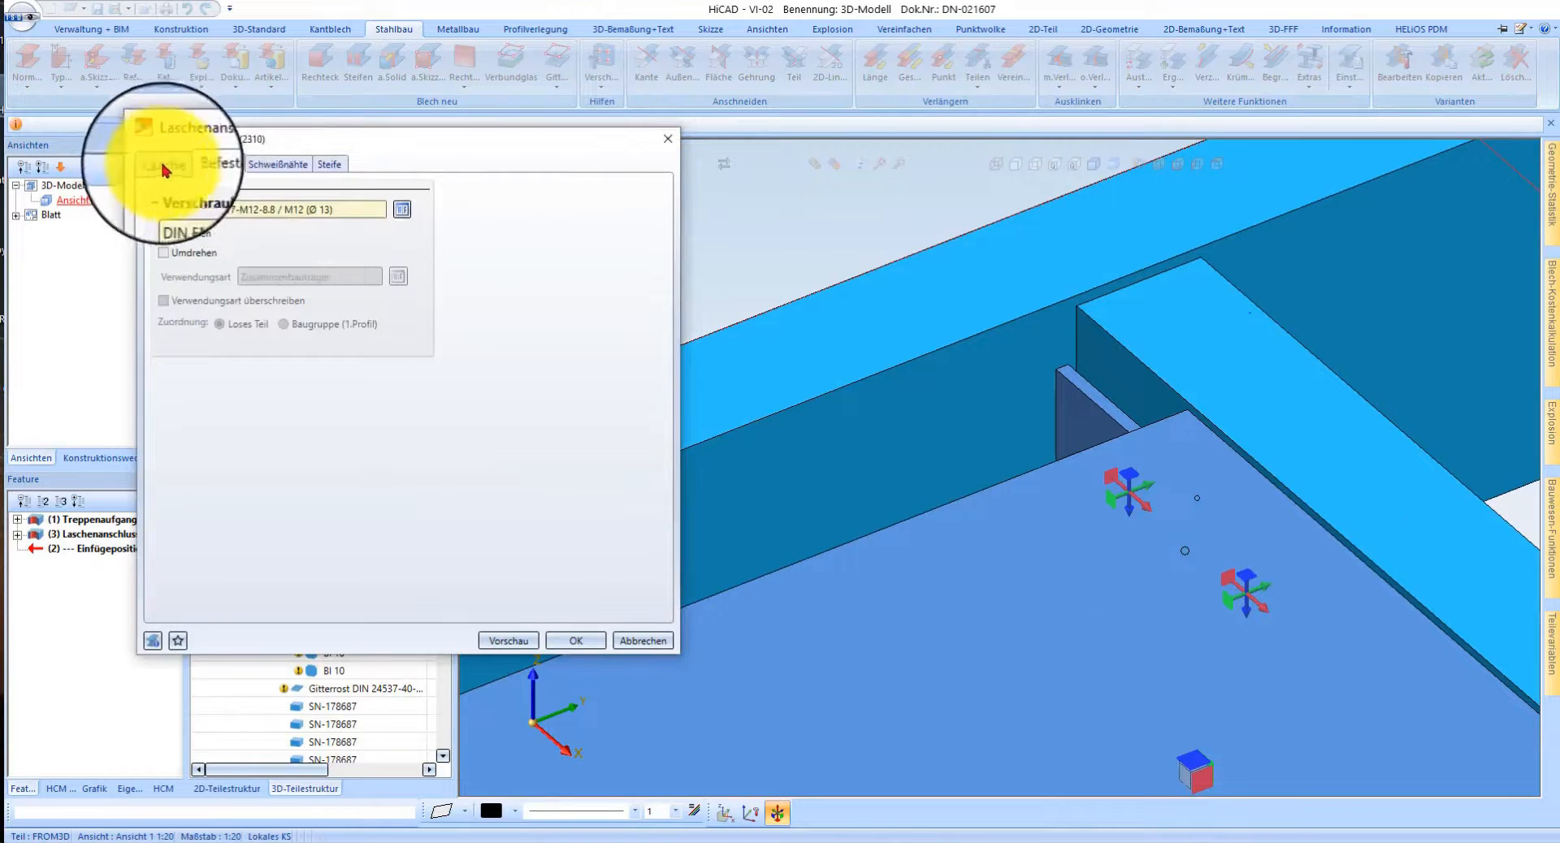
left_click(164, 167)
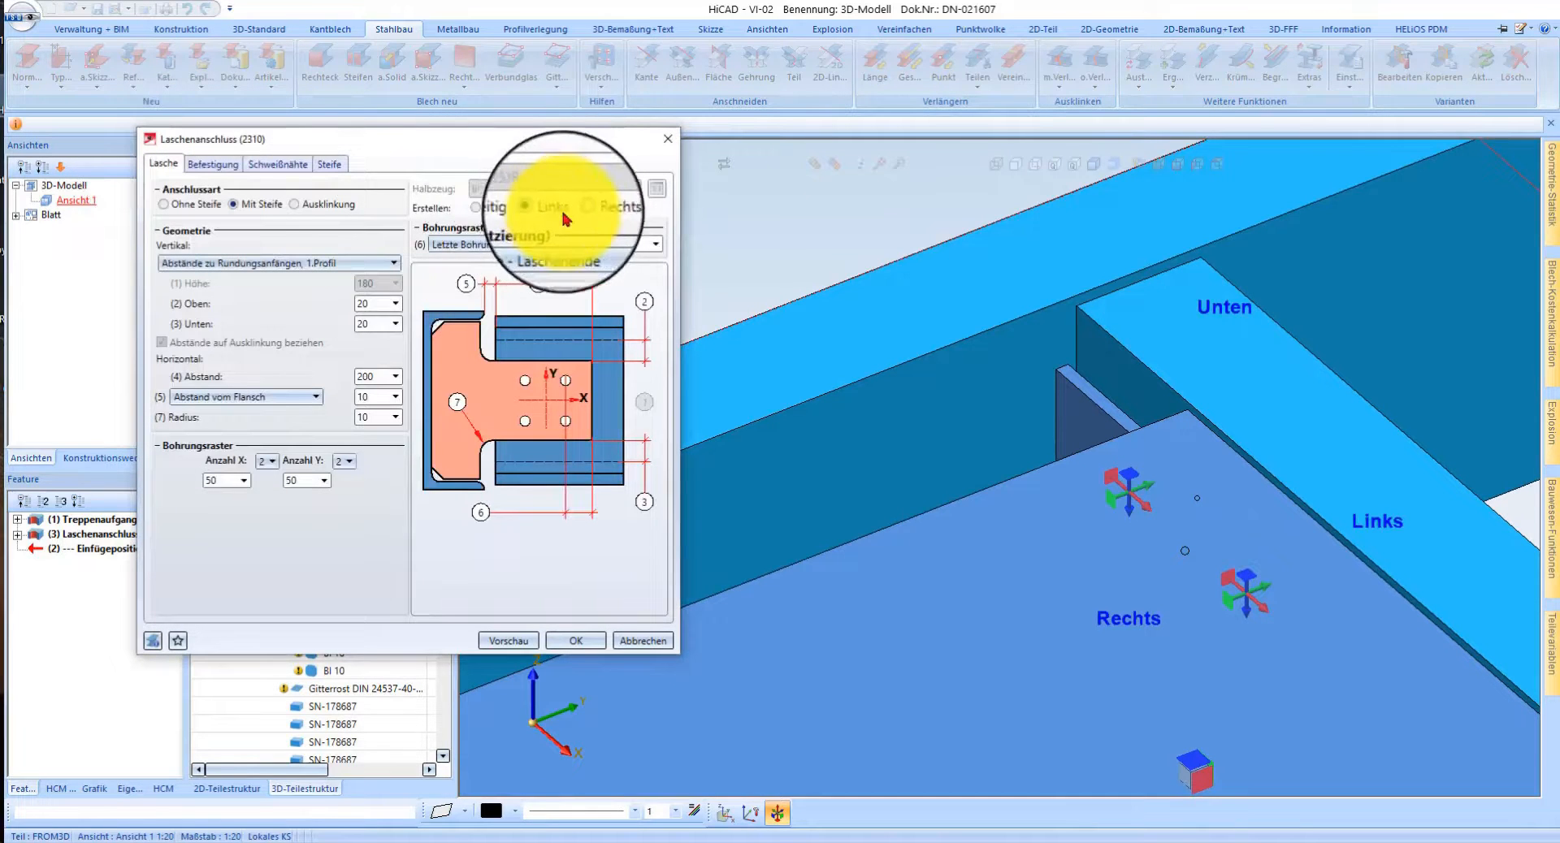
left_click(590, 644)
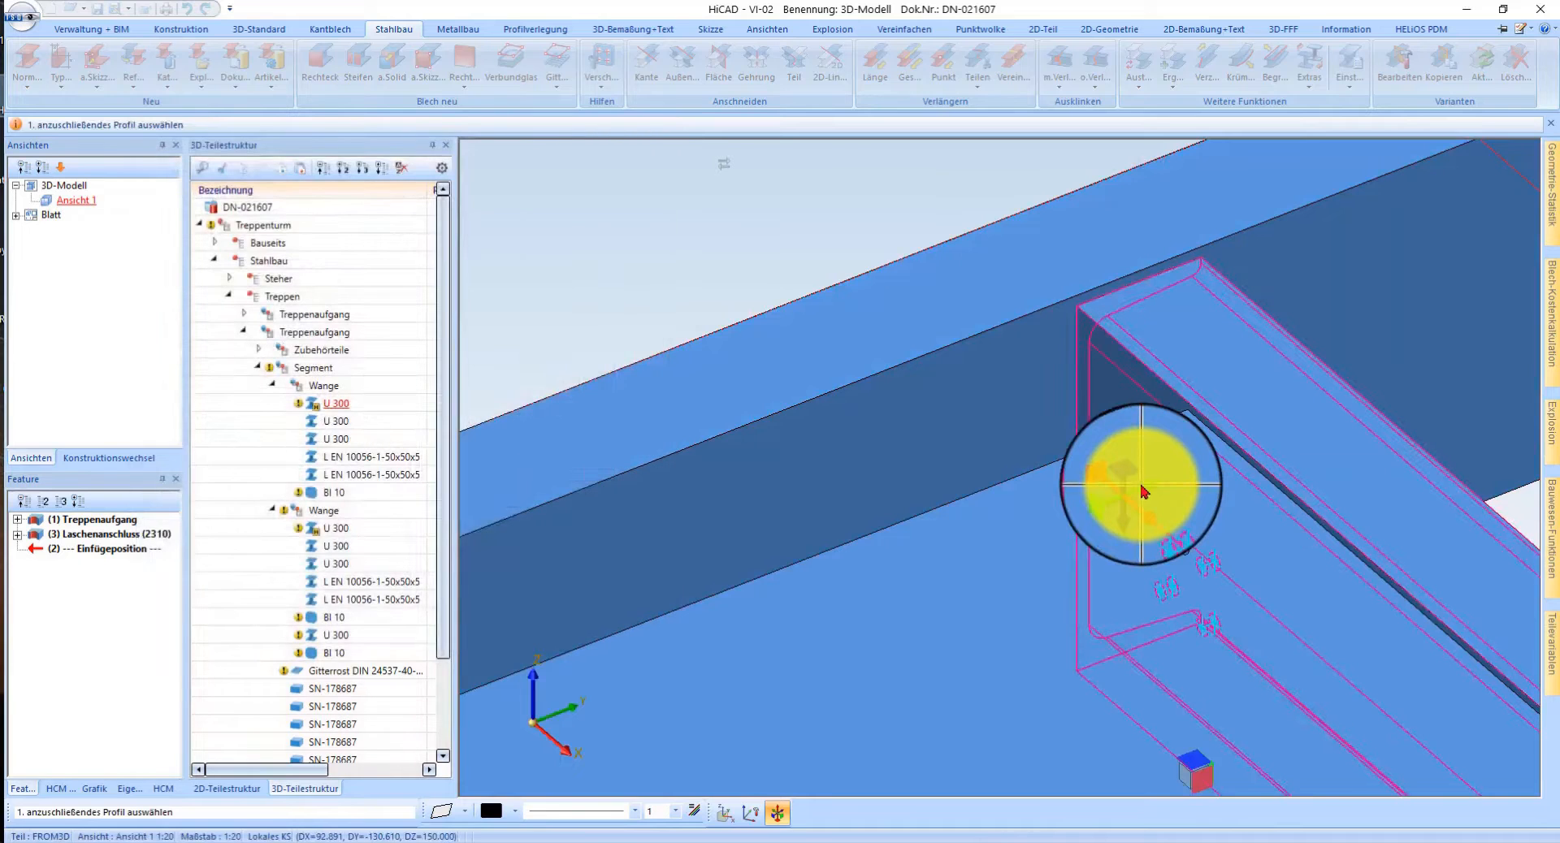
left_click(1136, 485)
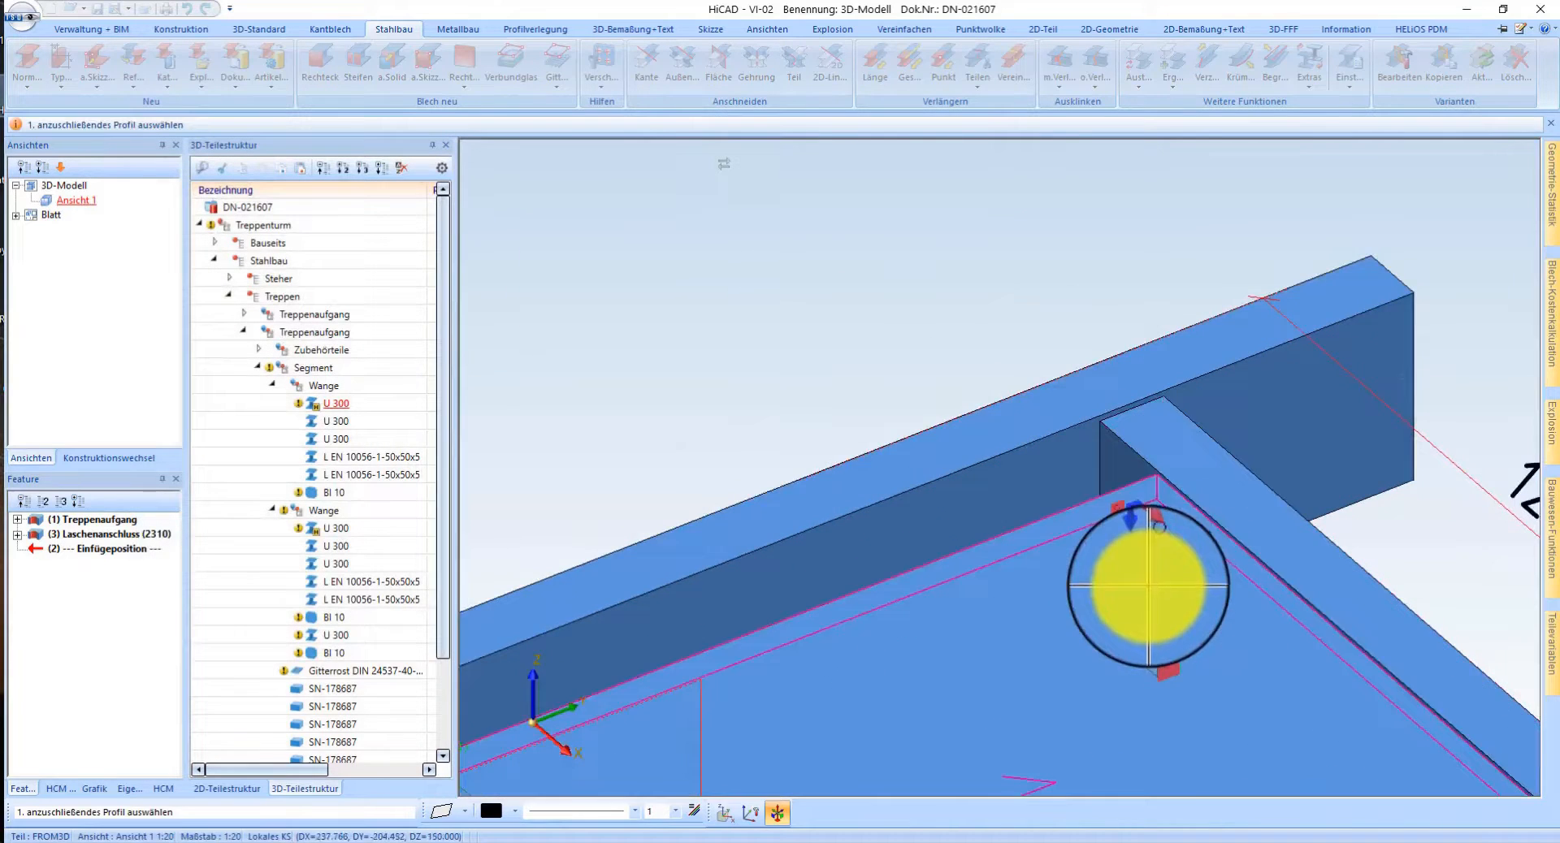
middle_click_drag(1142, 555, 1031, 543)
key("Escape")
- Extend the upper landing's grating at its edge facing the closing U 300, defining the extension by a vector
scroll(1202, 406, "up", 5)
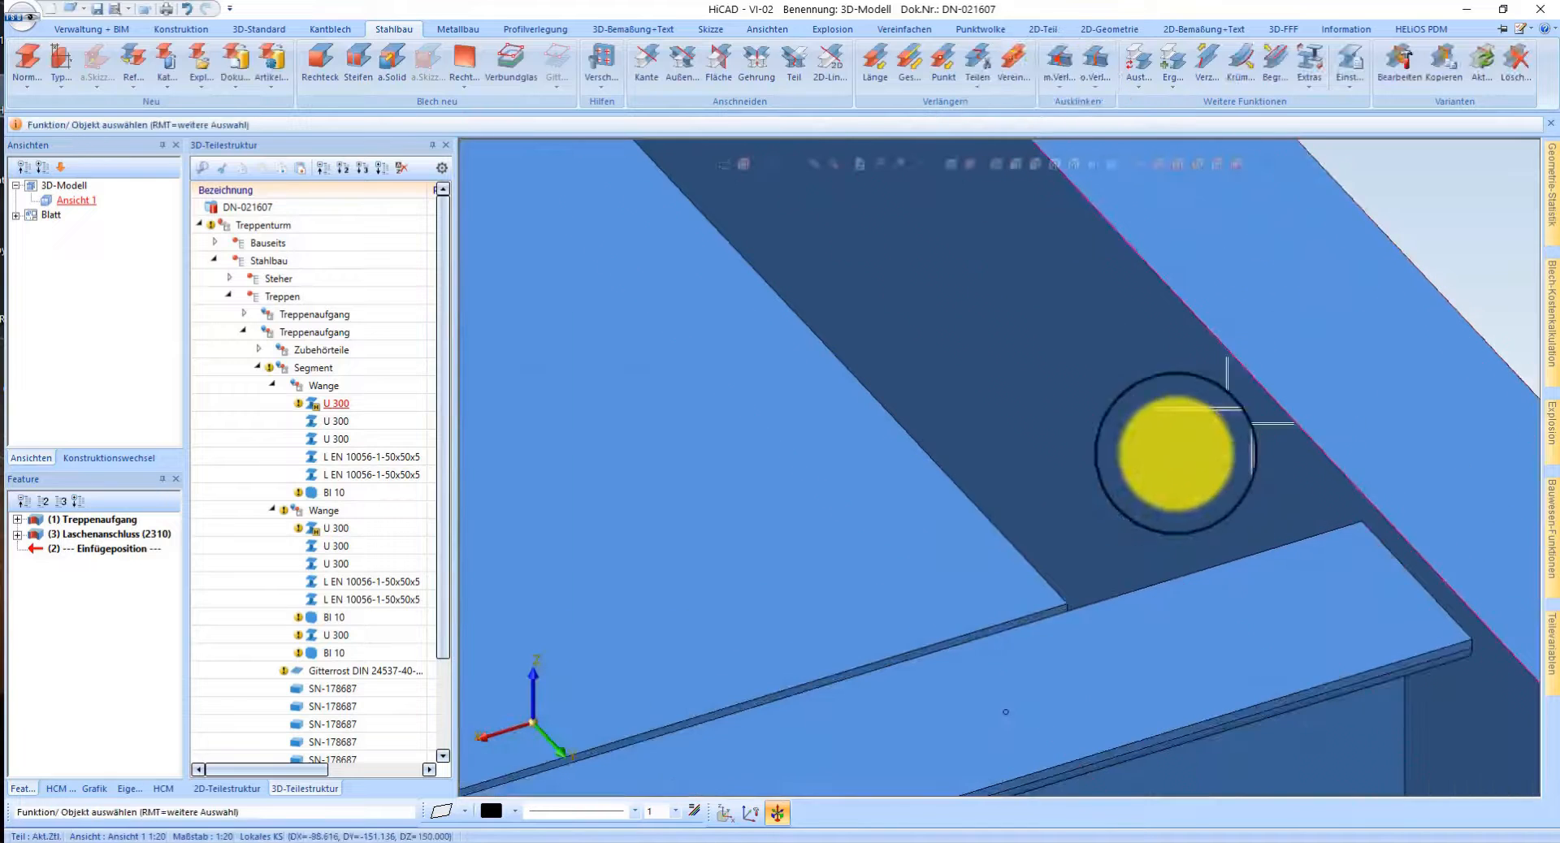
scroll(894, 61, "up", 2)
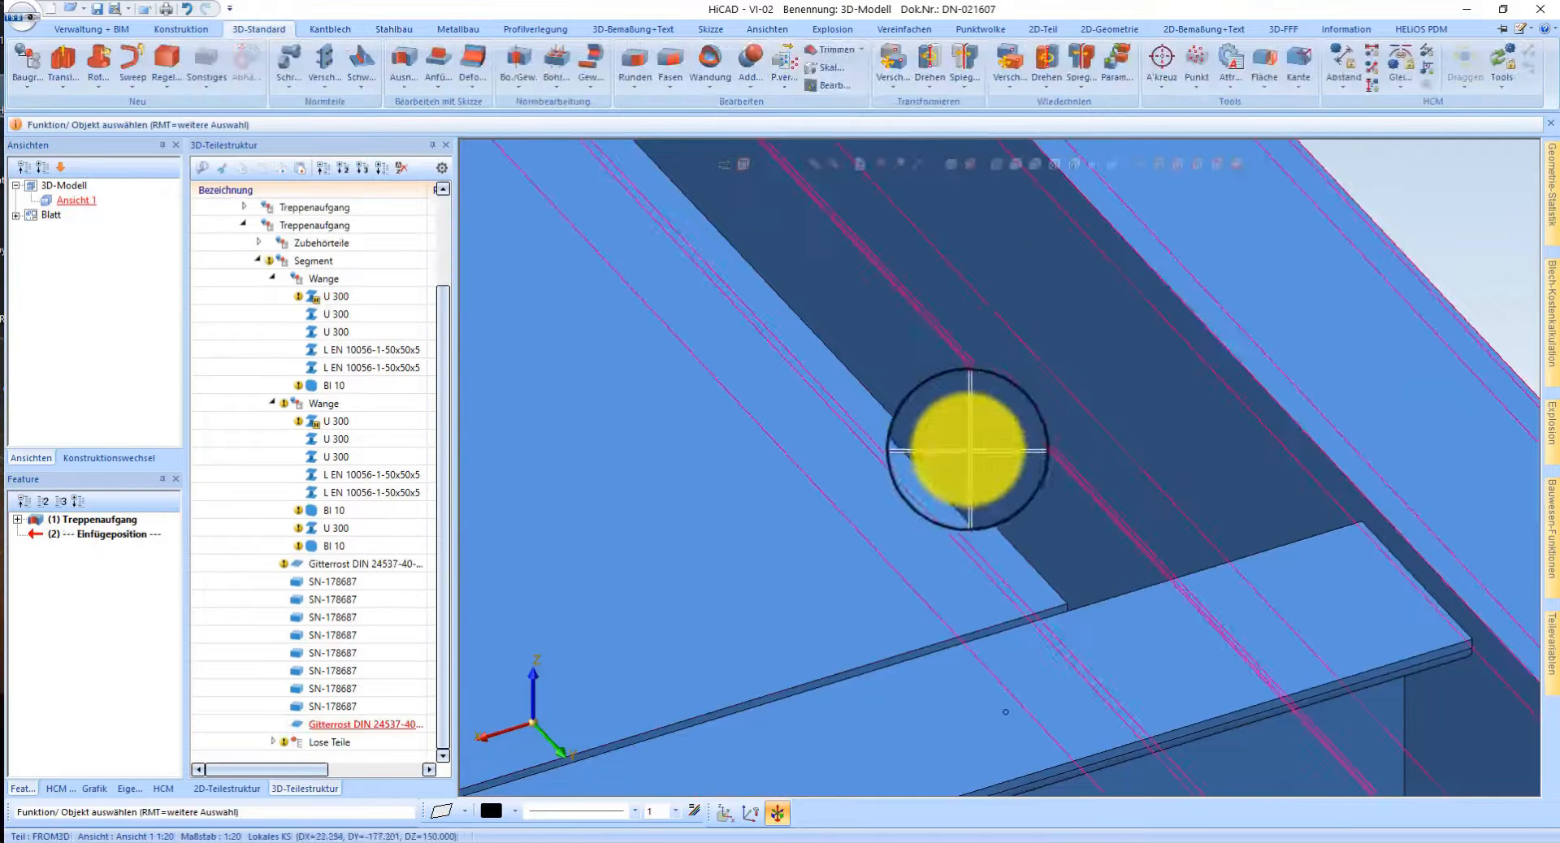
right_click(924, 500)
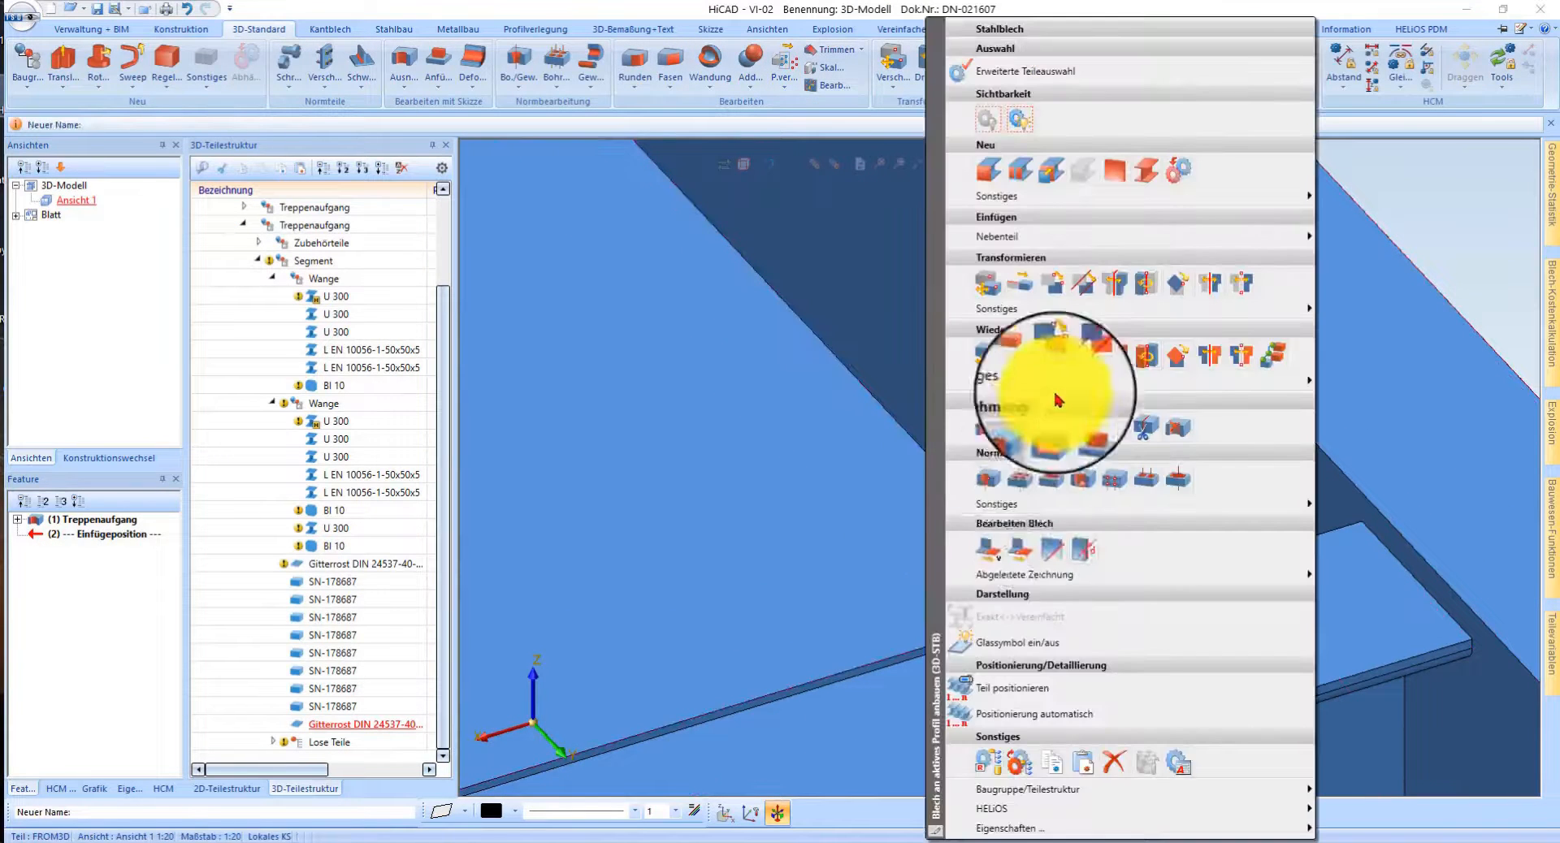
left_click(986, 550)
left_click(986, 521)
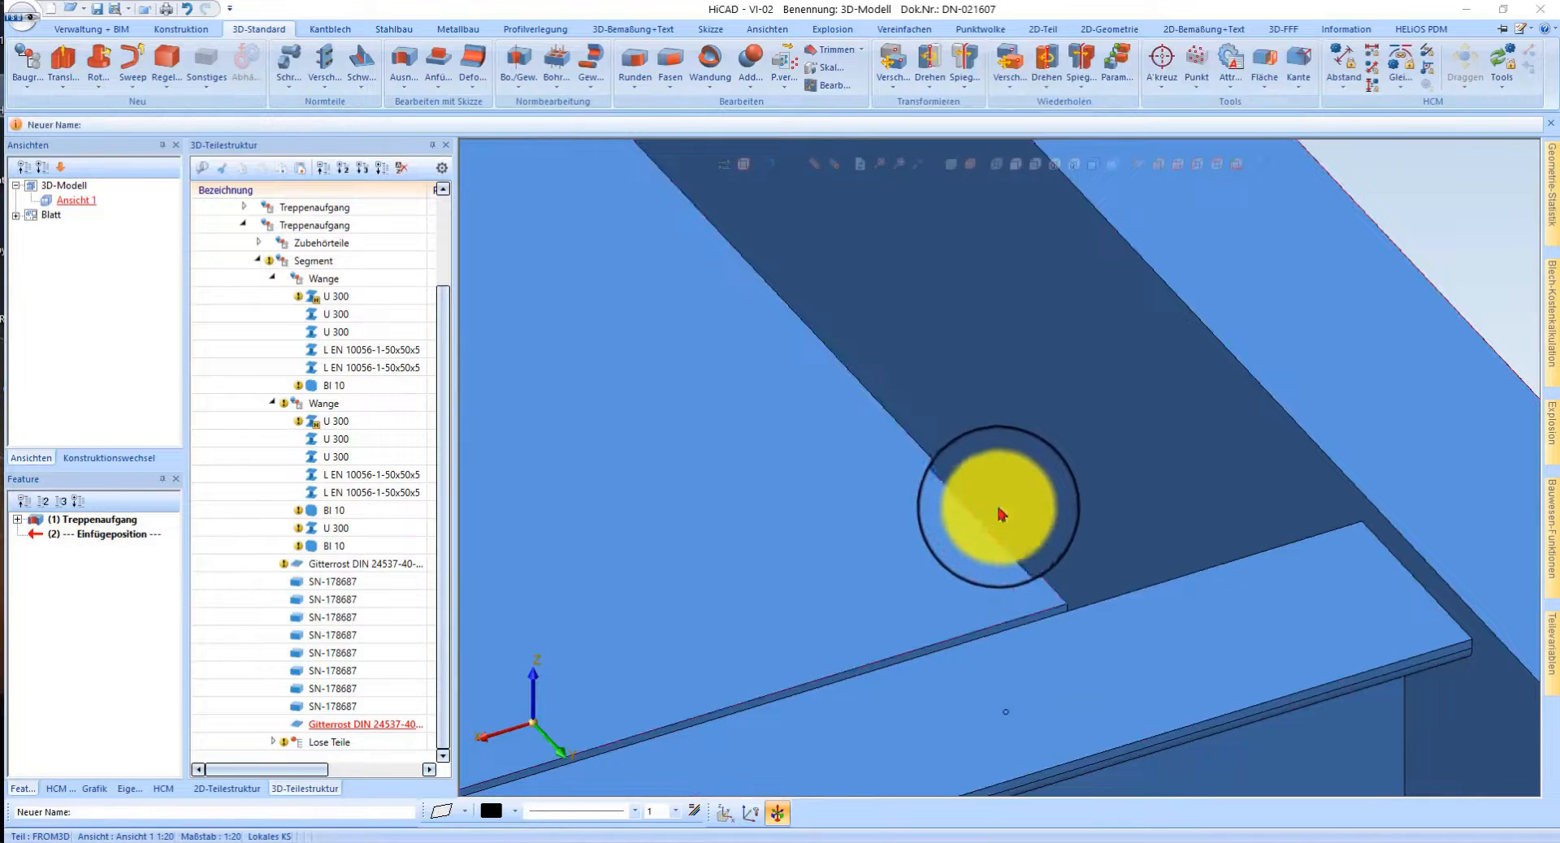
right_click(1002, 514)
left_click(1084, 549)
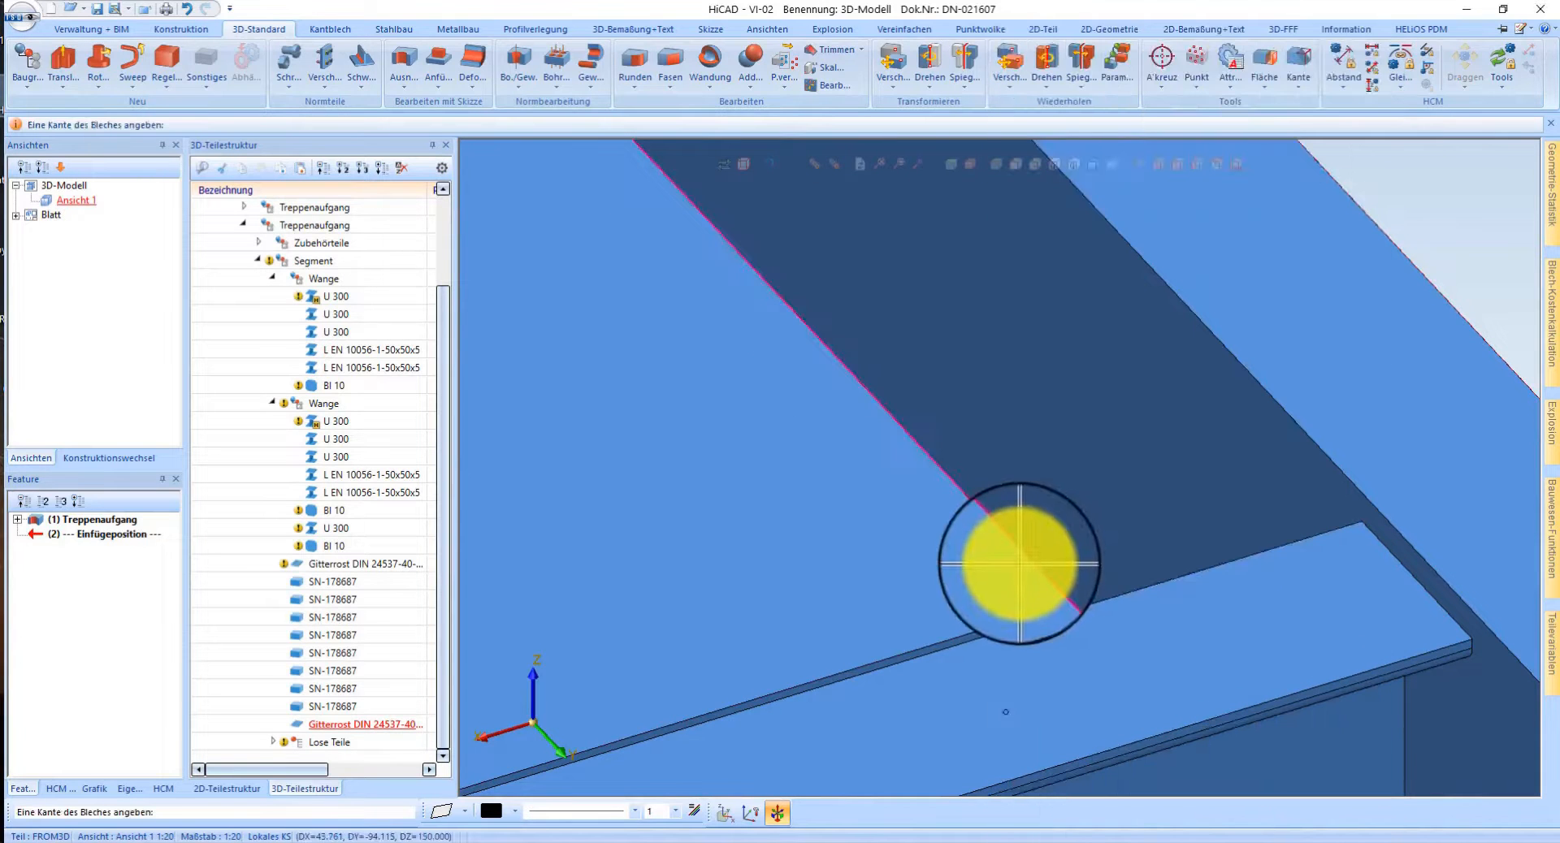
left_click(1068, 604)
scroll(1125, 477, "down", 3)
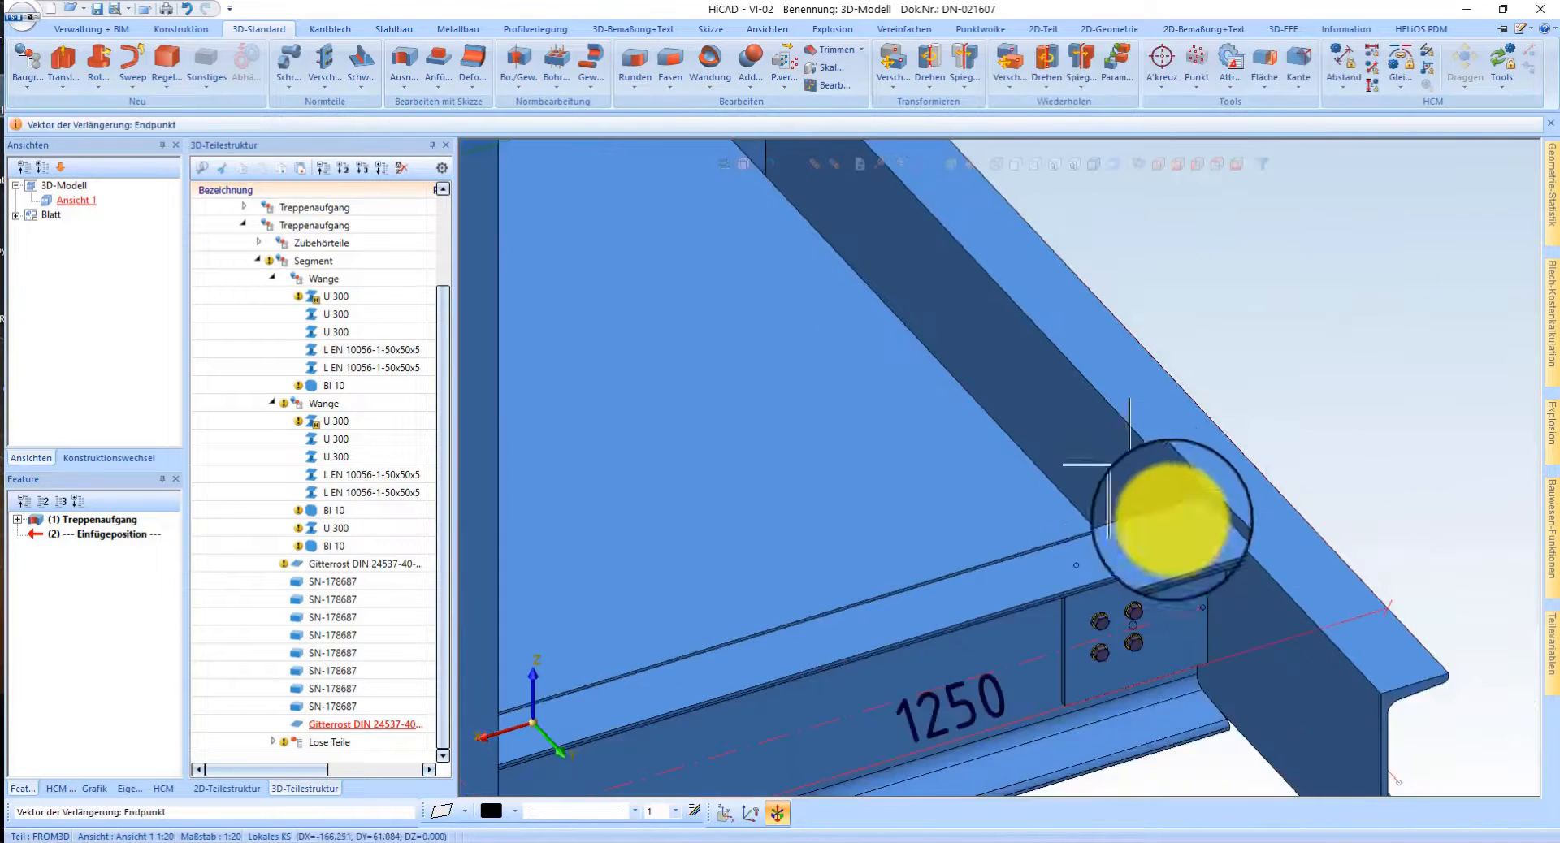
scroll(1385, 682, "up", 1)
left_click(1403, 685)
scroll(1100, 352, "up", 5)
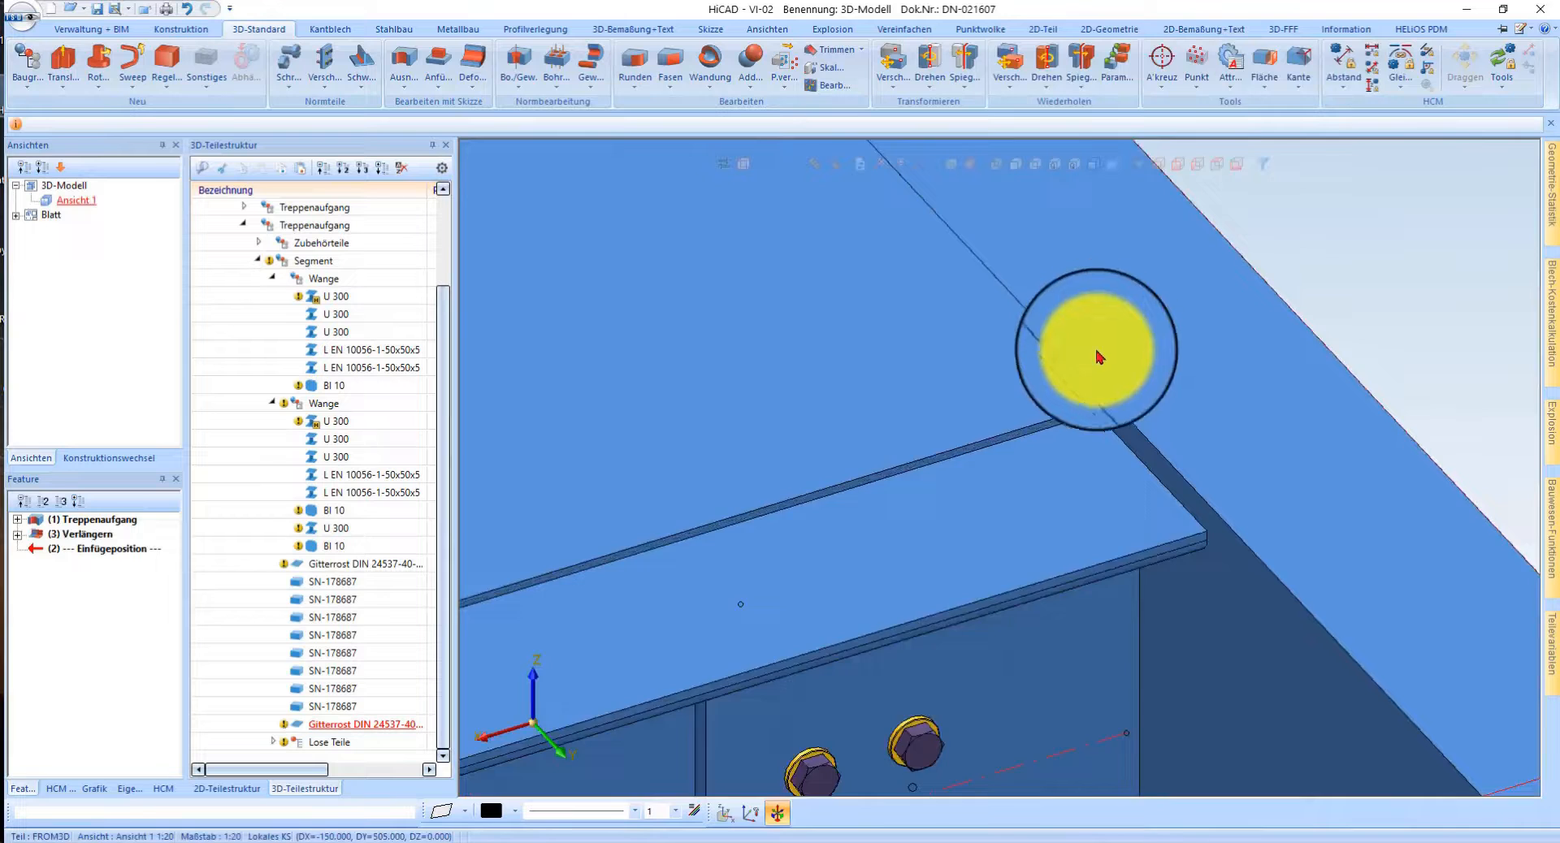
- Set the same grating edge back from the closing U 300 with a negative Verlängern amount
right_click(1097, 433)
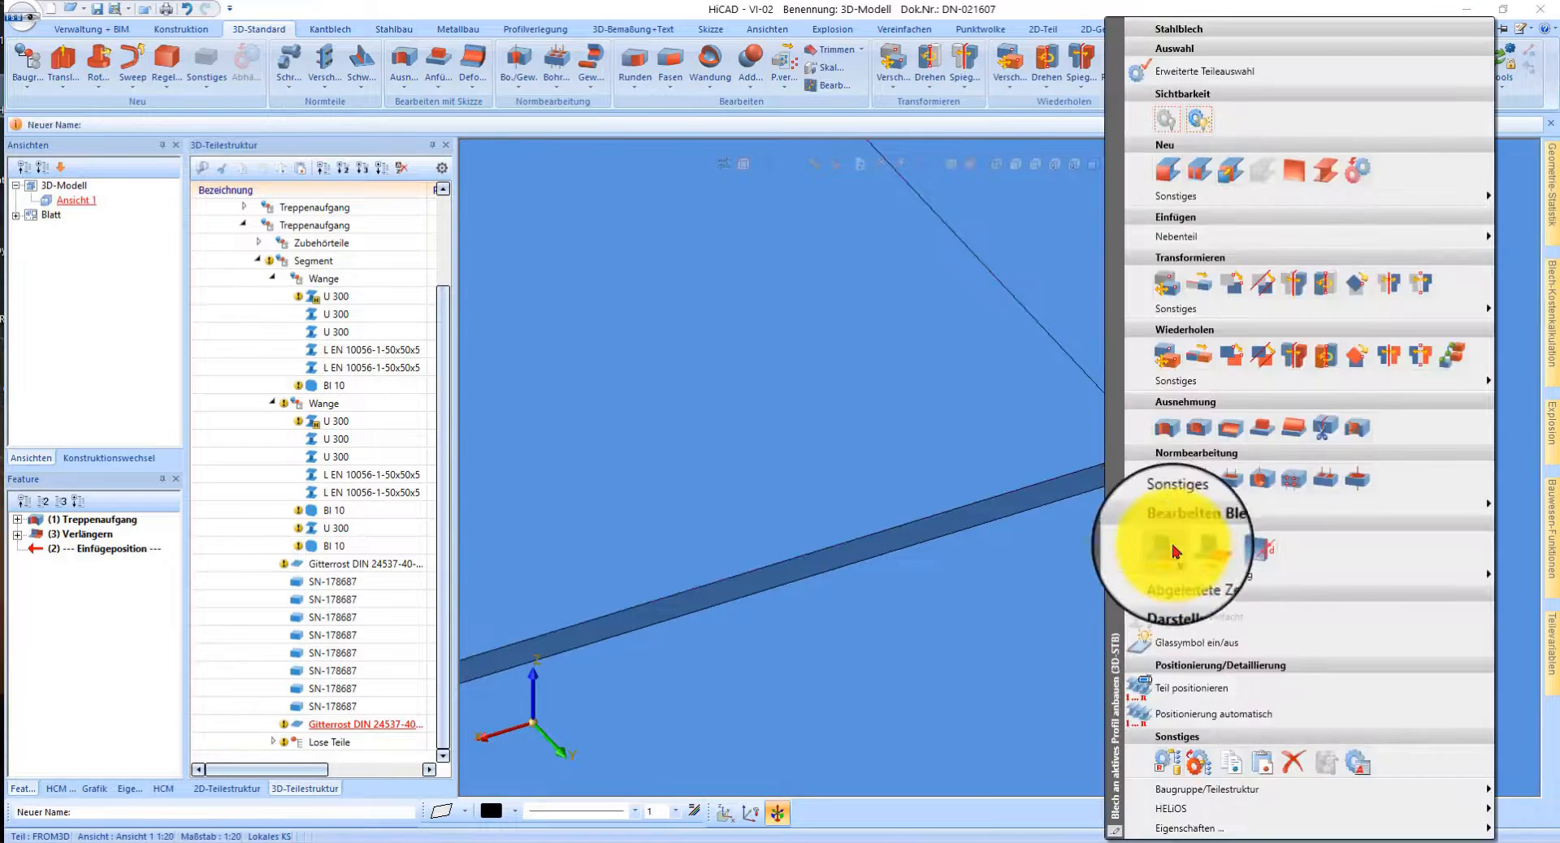
left_click(1173, 549)
left_click(1210, 451)
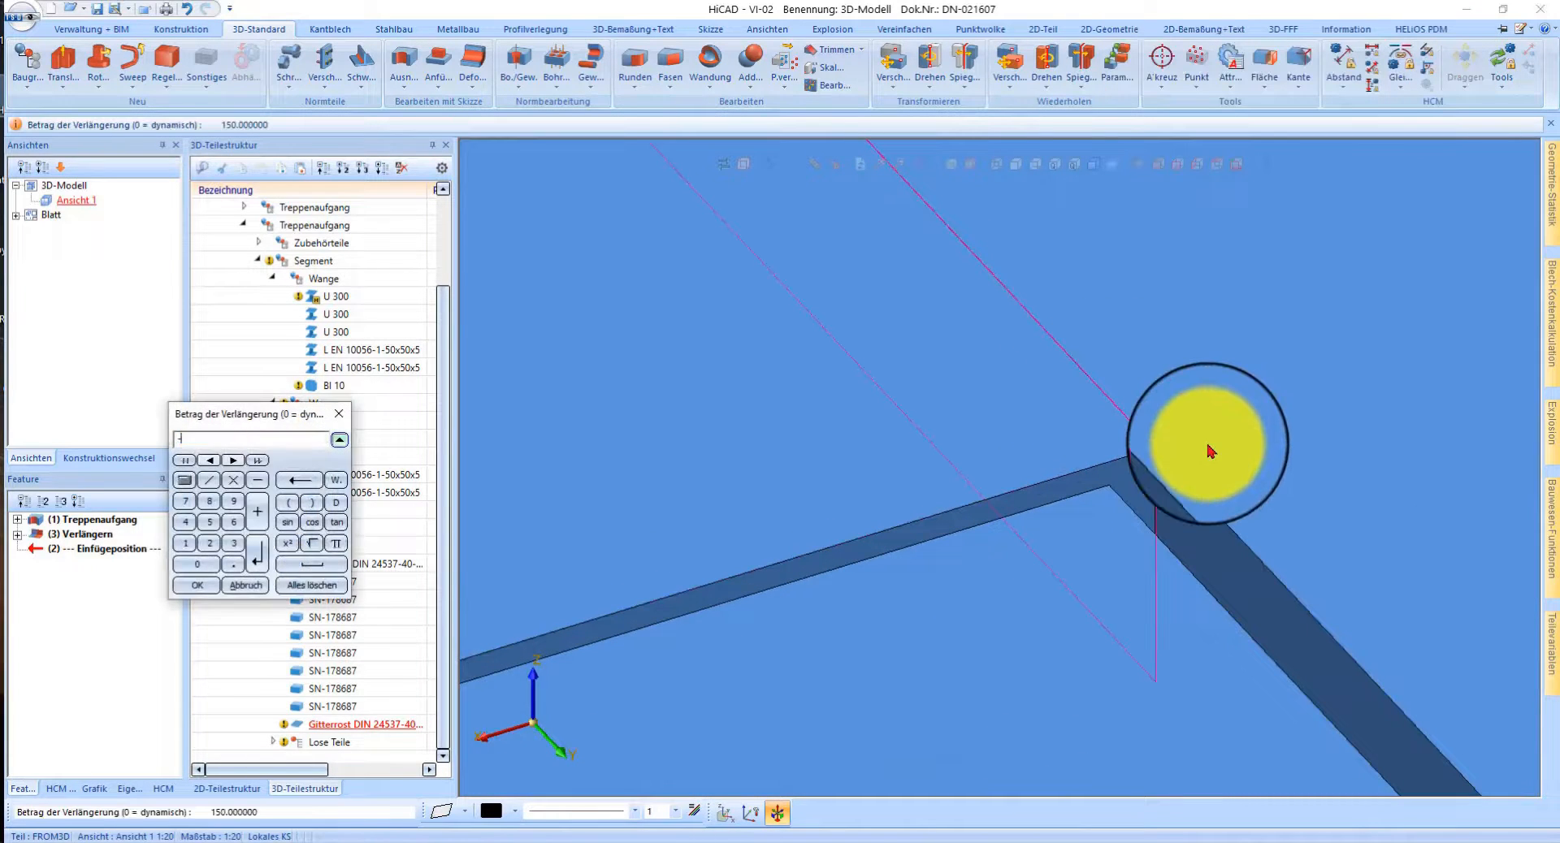
key("Return")
scroll(1056, 601, "down", 5)
middle_click(1298, 667)
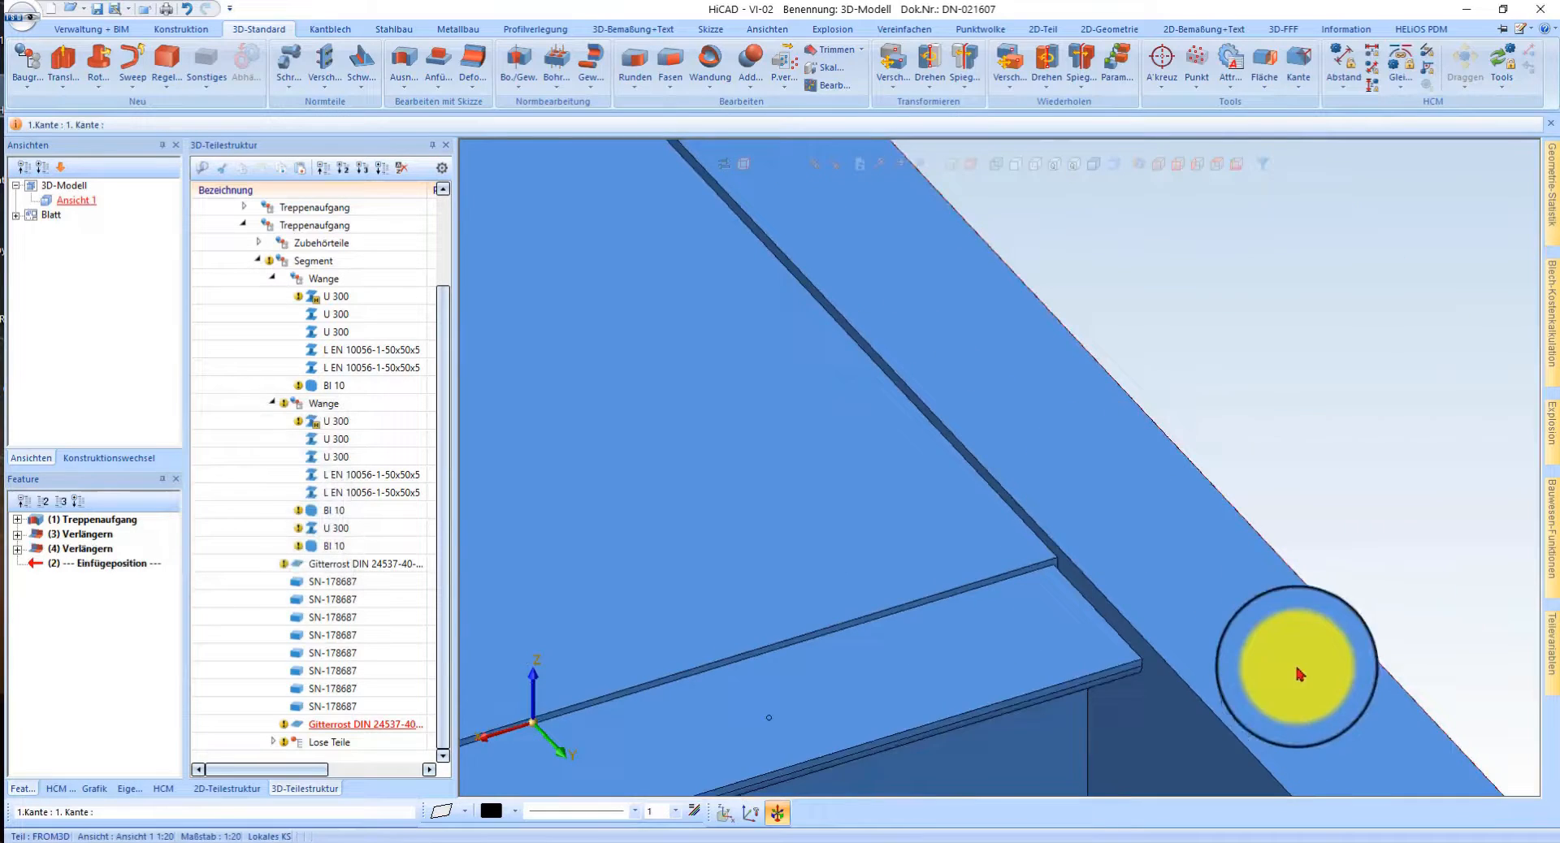
- Examine the whole stair tower from several sides, including both landings and both stair flights
scroll(1275, 650, "down", 6)
middle_click_drag(958, 497, 1037, 480)
scroll(1045, 362, "down", 7)
scroll(959, 504, "up", 8)
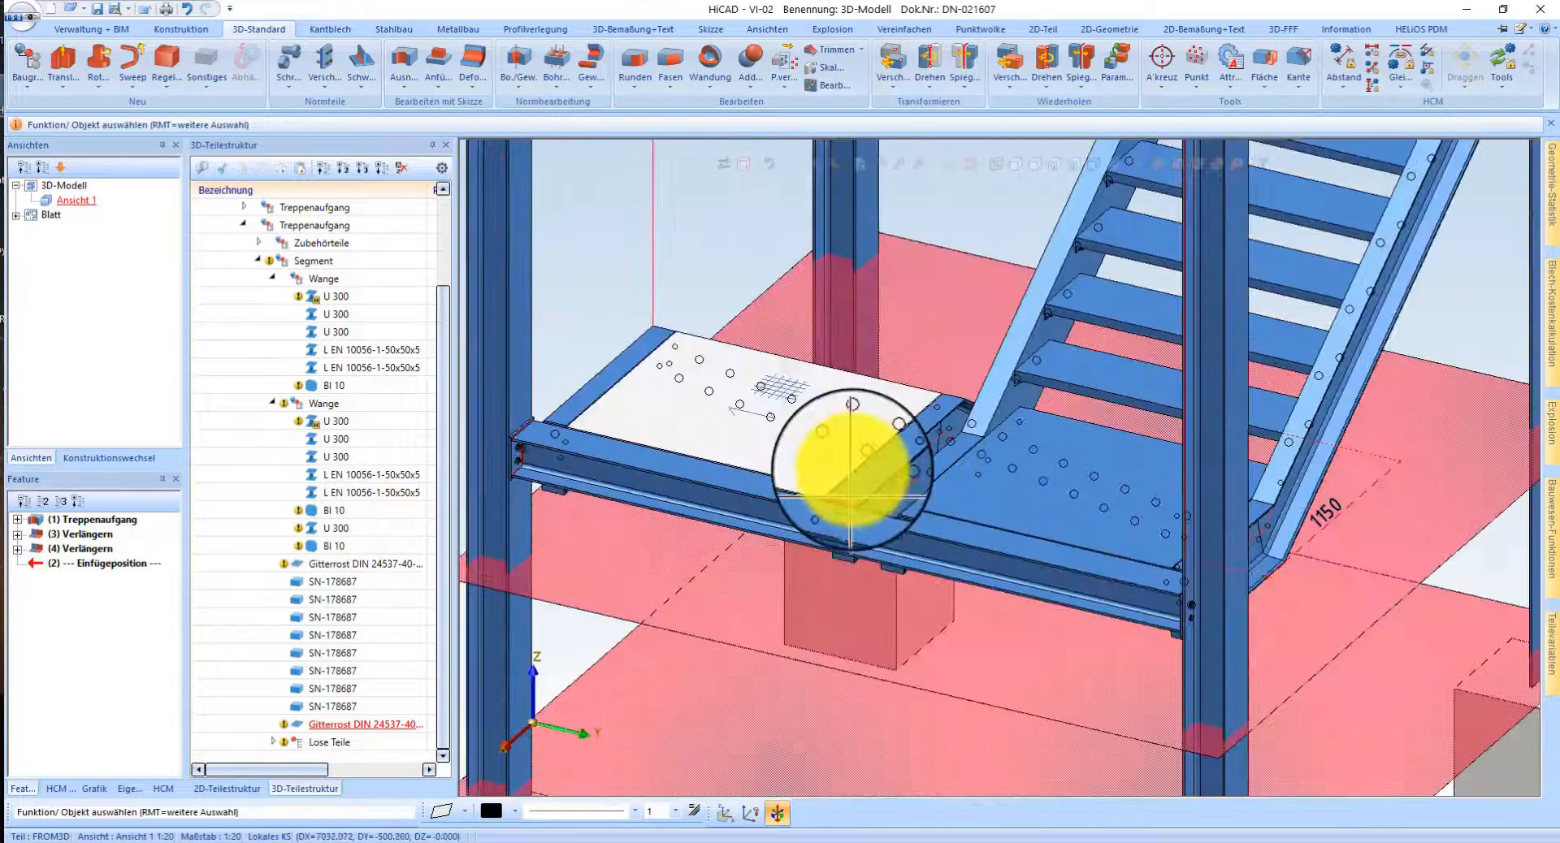
scroll(851, 463, "down", 10)
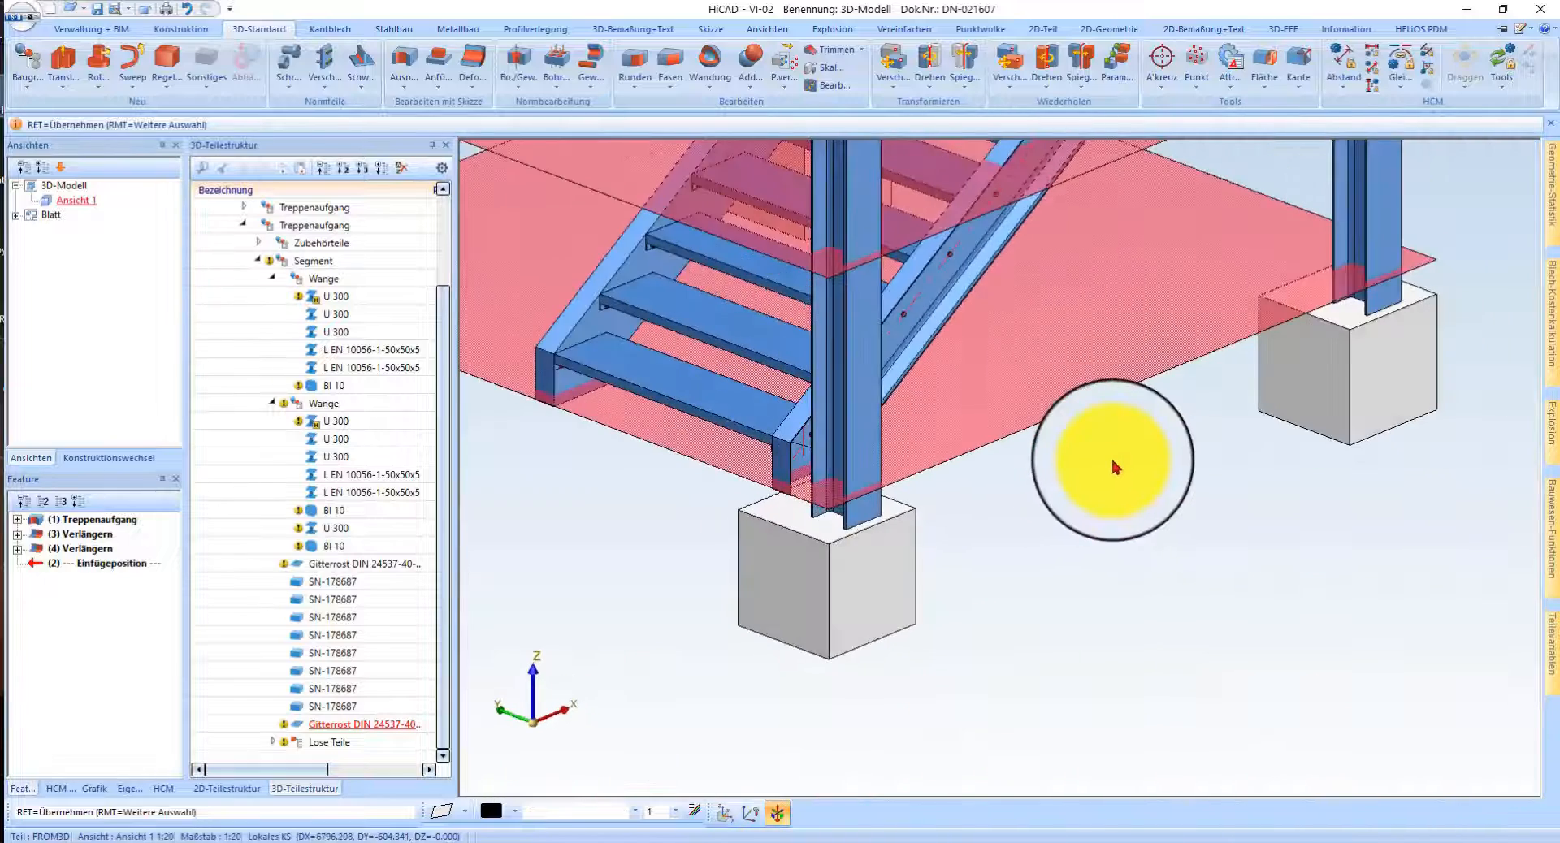
scroll(1025, 583, "up", 3)
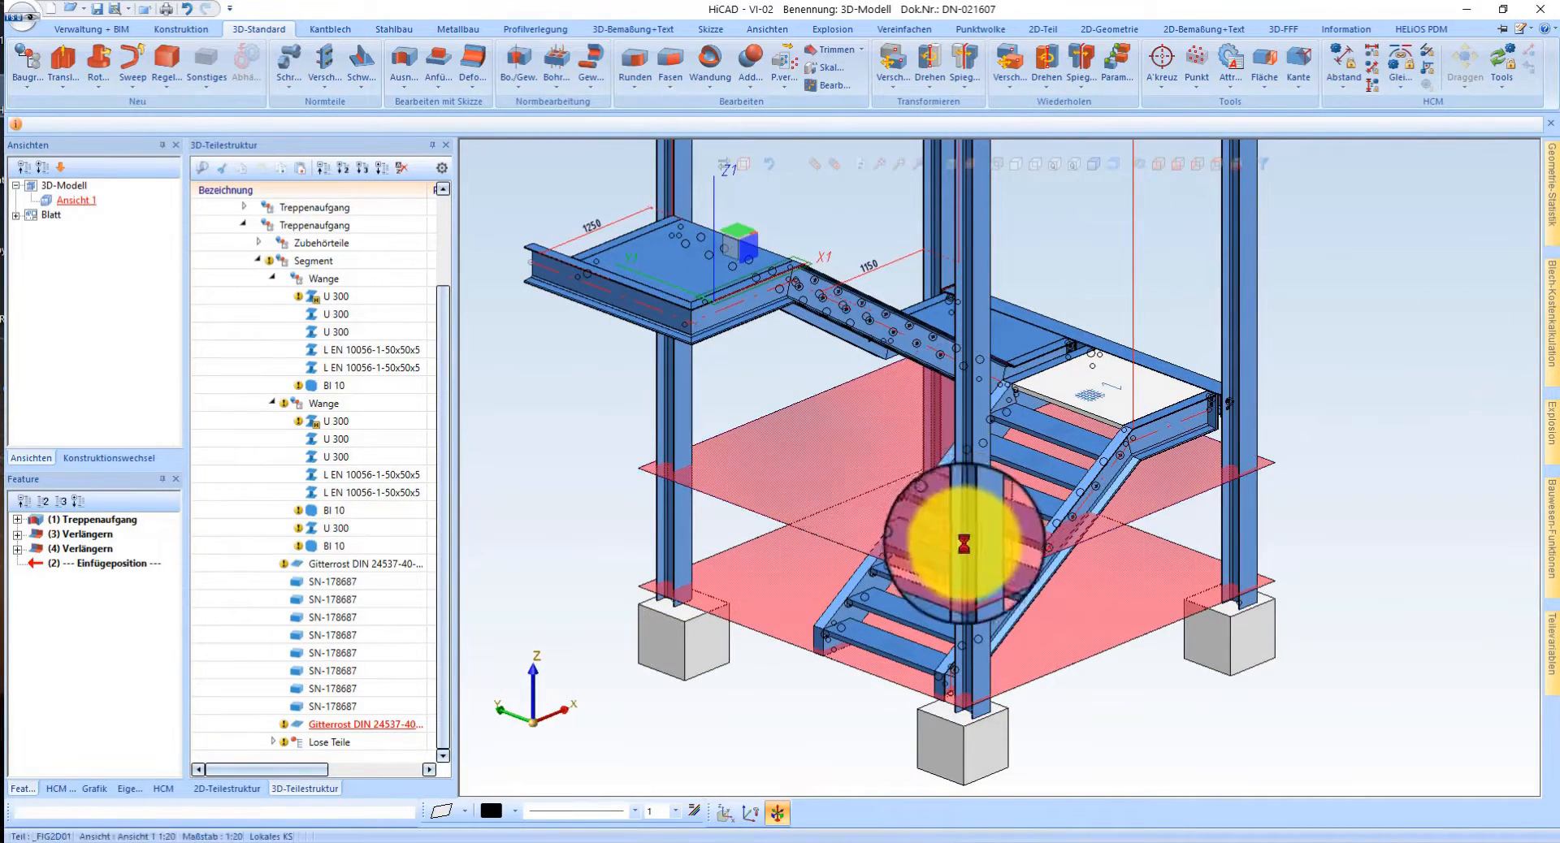
middle_click_drag(1024, 409, 1002, 438)
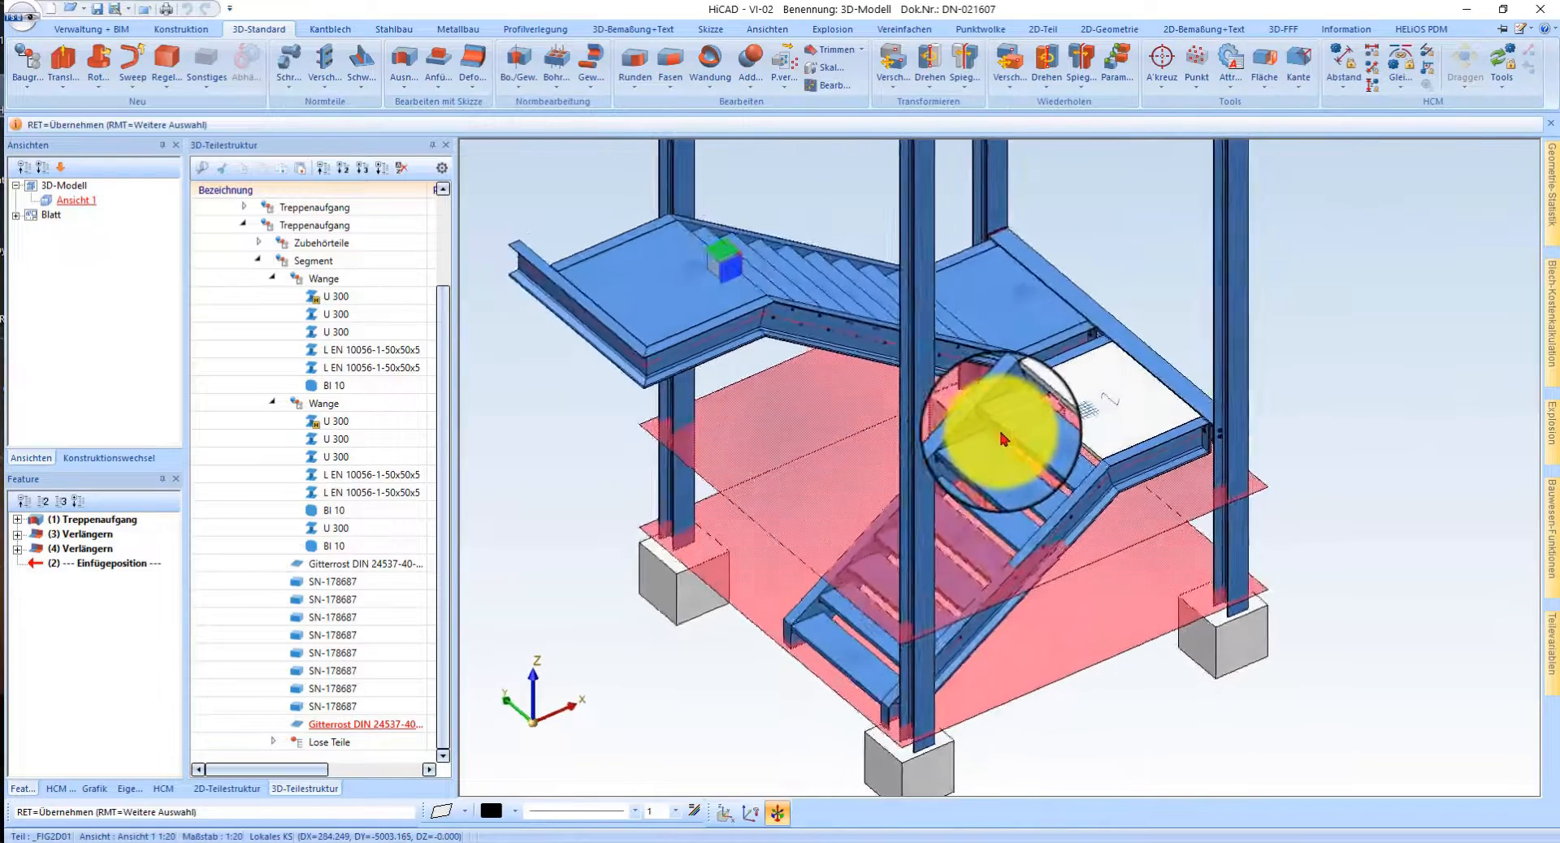
scroll(1043, 315, "up", 3)
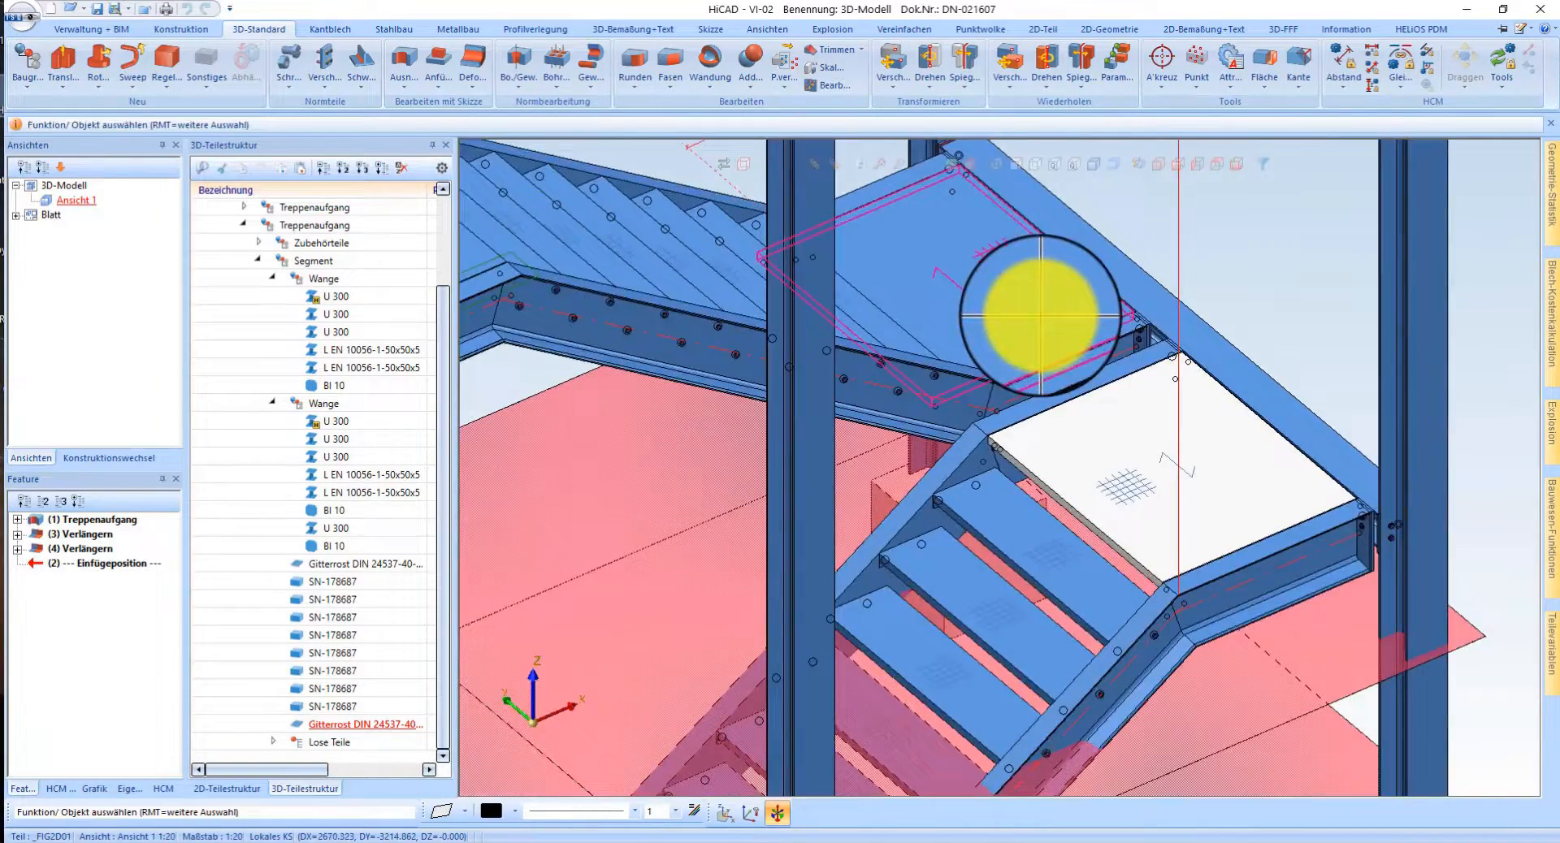
- Start the Geländerkonfigurator and pick the lower flight's outer stringer and the intermediate landing's outer profiles as railing sections
scroll(1043, 315, "down", 5)
scroll(933, 628, "up", 2)
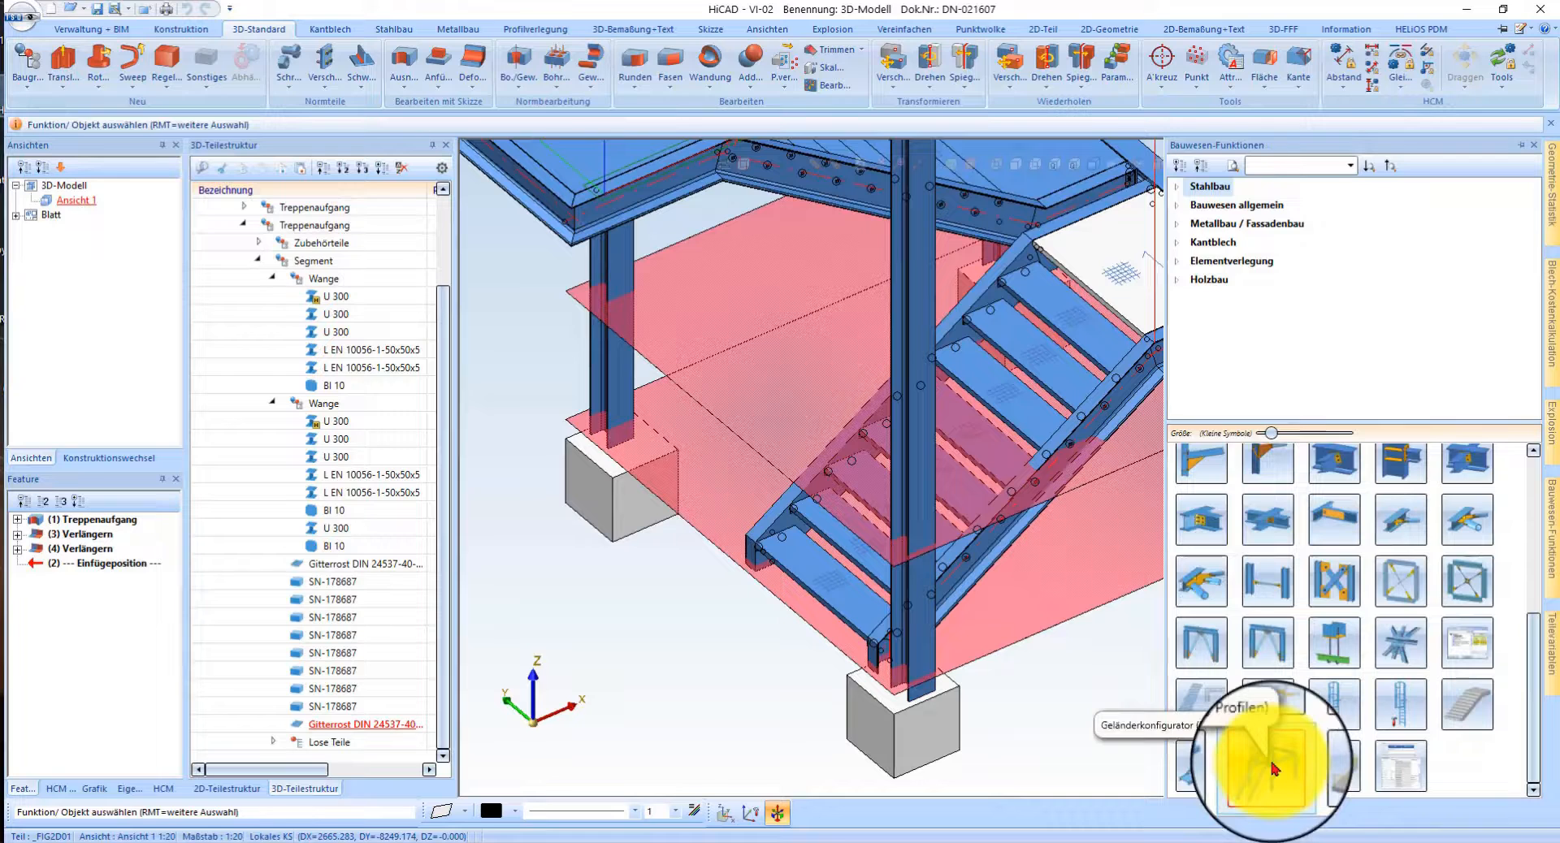
left_click(1273, 769)
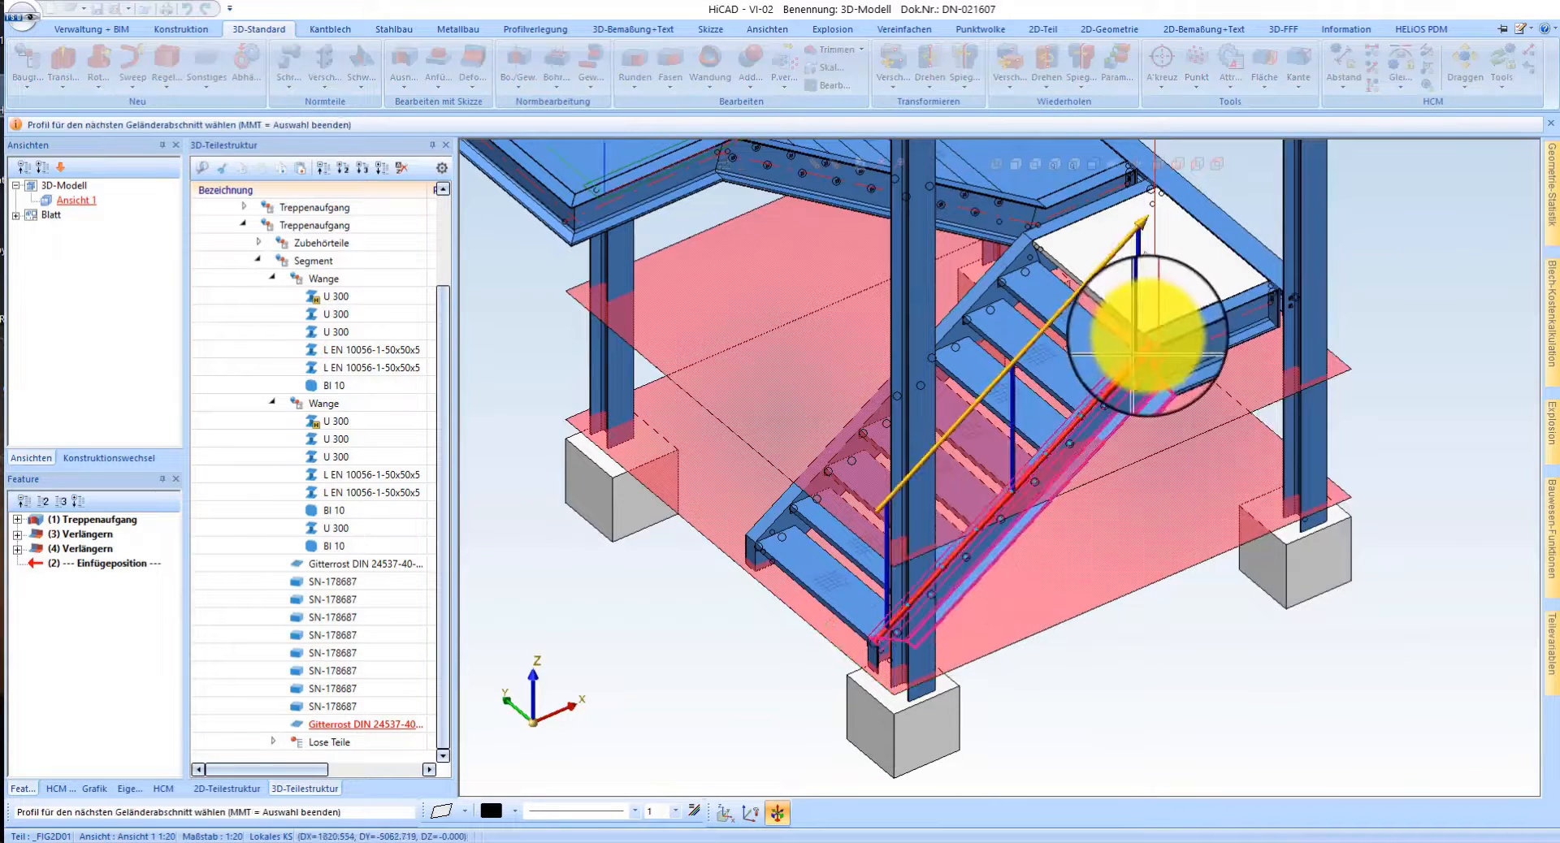
scroll(1191, 350, "up", 3)
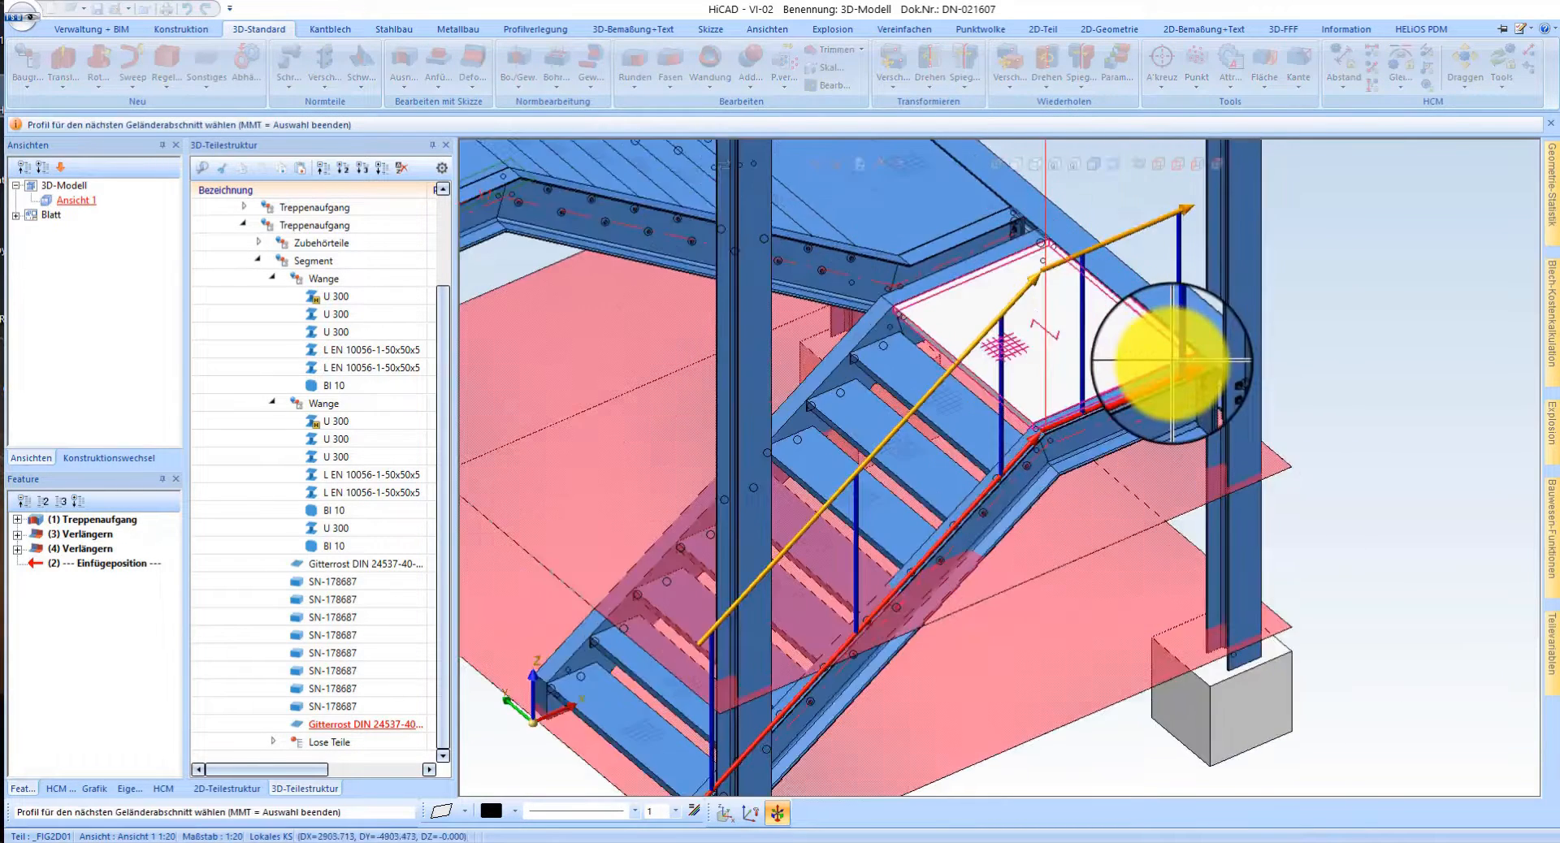
middle_click_drag(1147, 363, 903, 352)
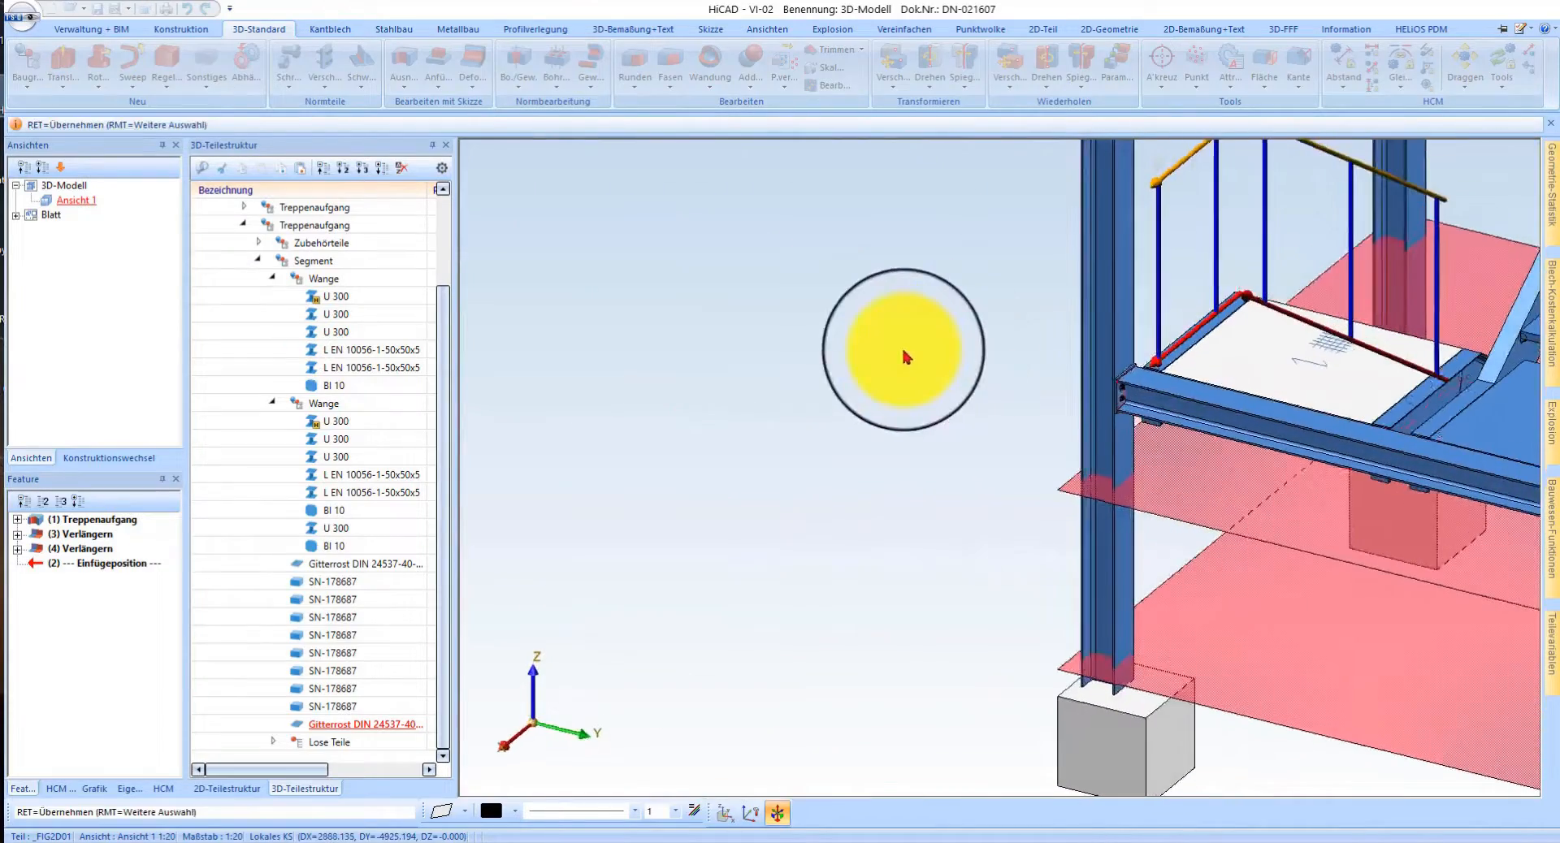
scroll(1427, 599, "down", 3)
scroll(1011, 417, "up", 3)
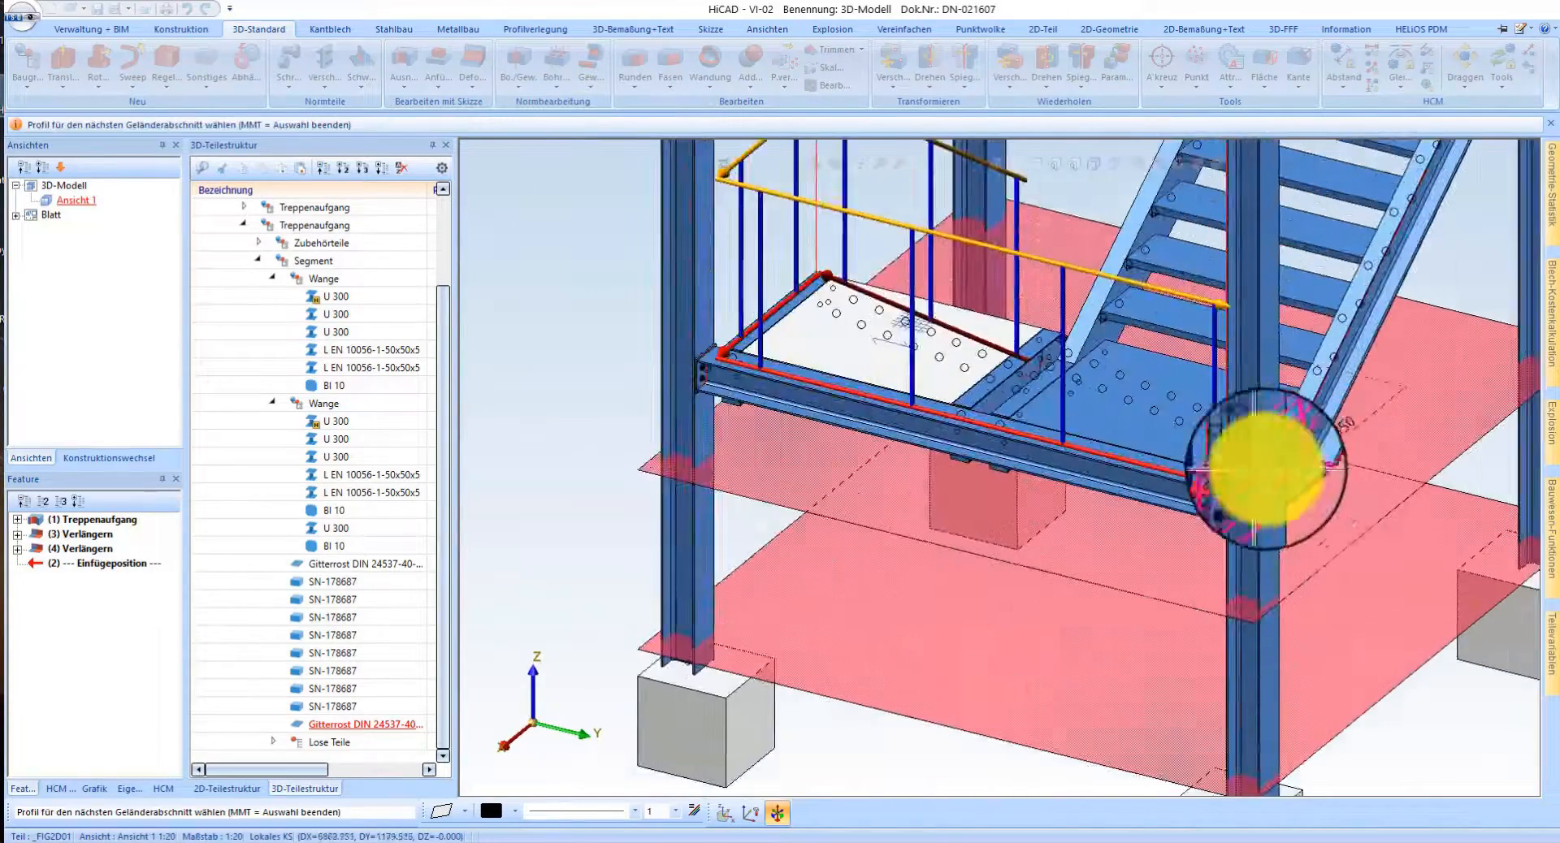
- Add the upper flight's outer stringer and the upper landing's side U 300 as railing sections and finish the selection
scroll(1321, 443, "down", 3)
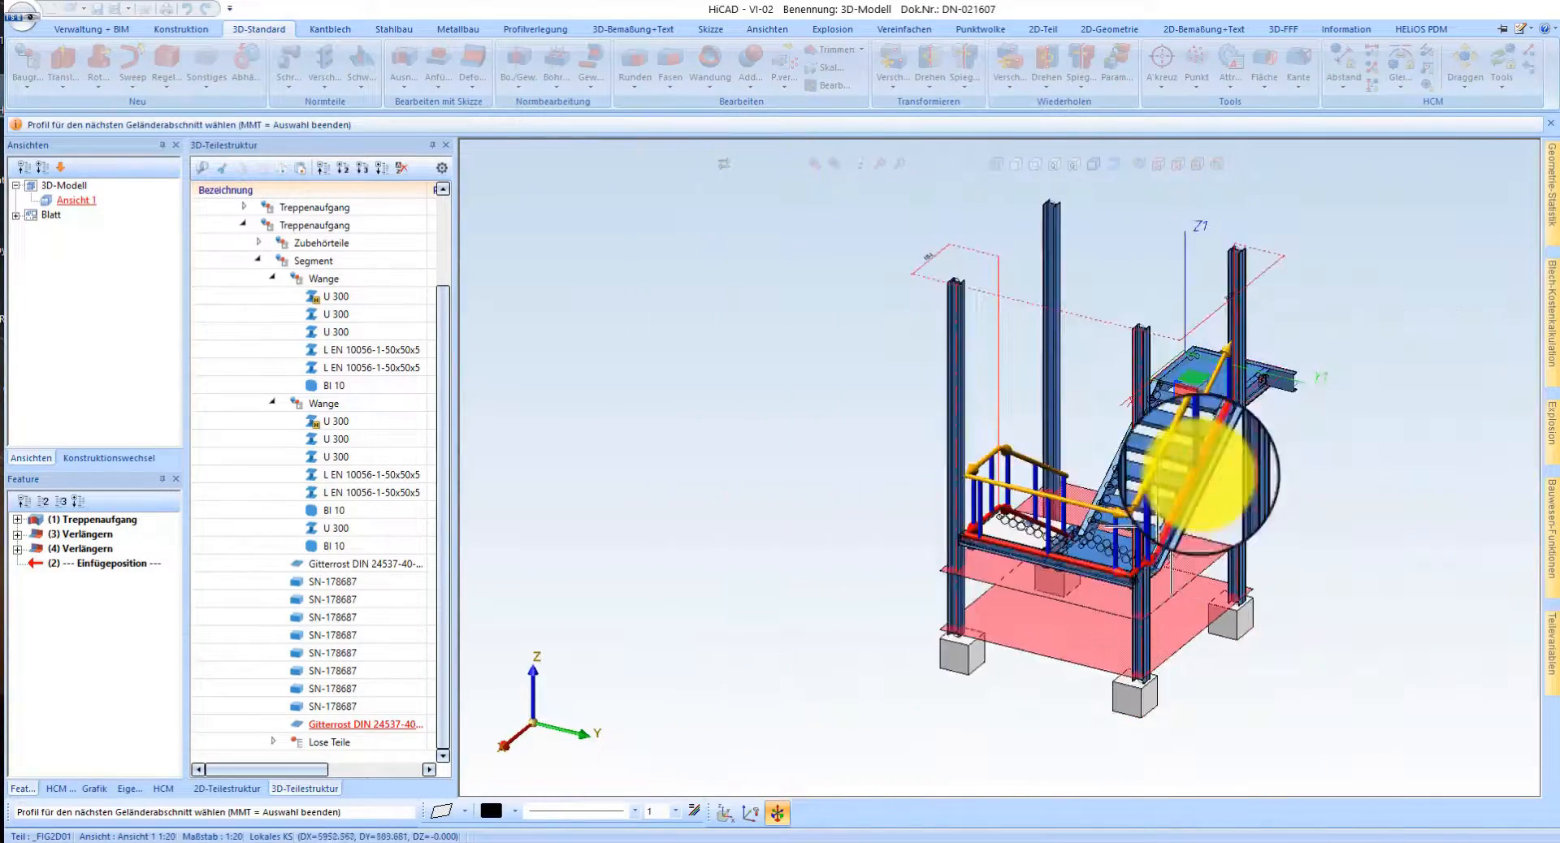
scroll(889, 382, "up", 4)
middle_click_drag(1239, 449, 1174, 470)
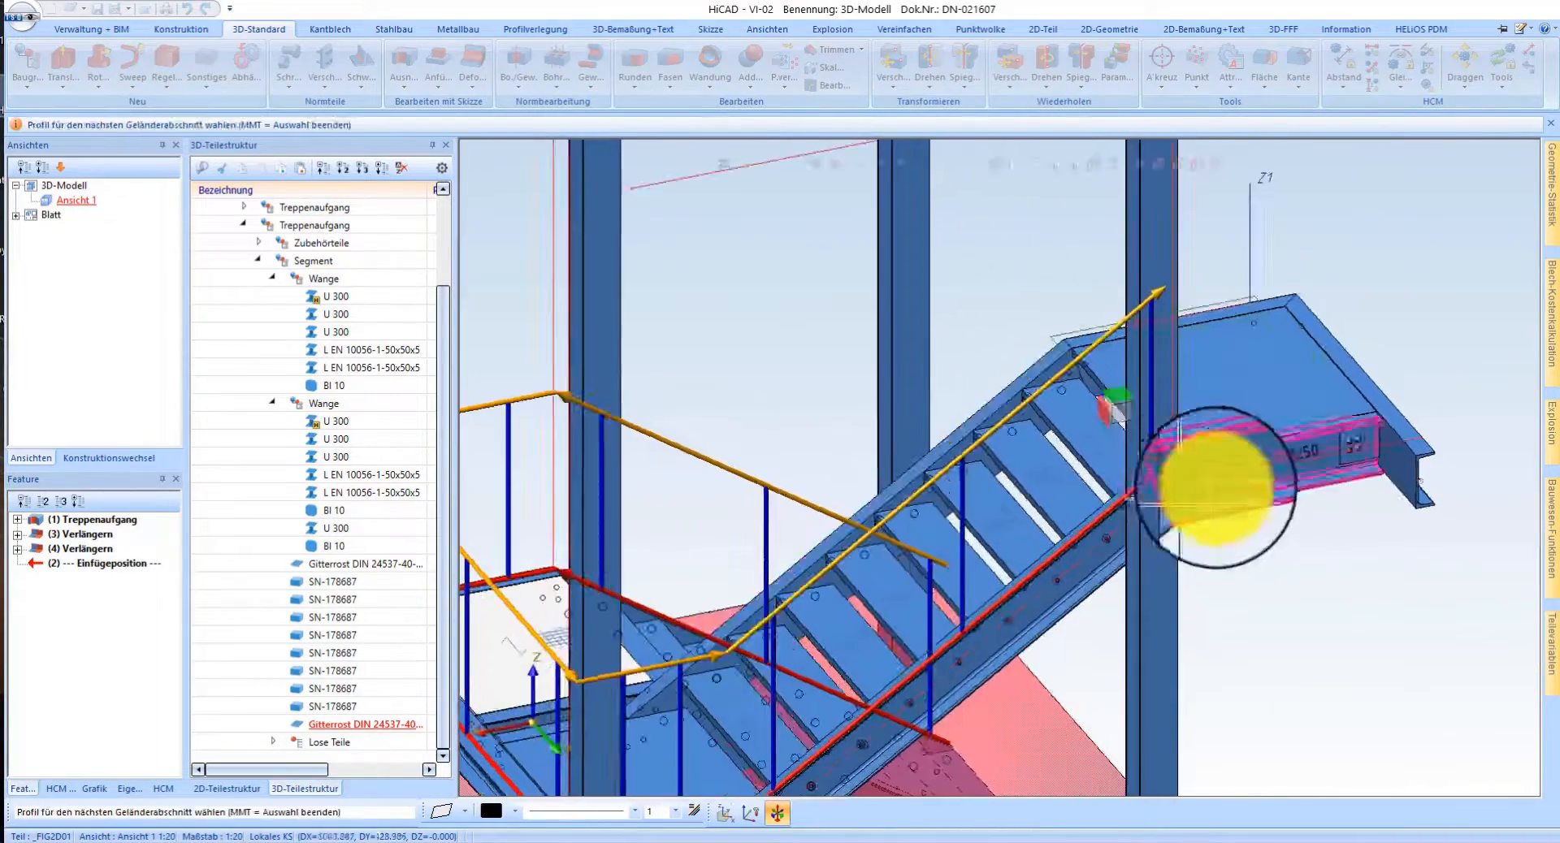
scroll(1214, 490, "up", 3)
left_click(1212, 494)
scroll(1105, 567, "down", 3)
scroll(1196, 577, "up", 3)
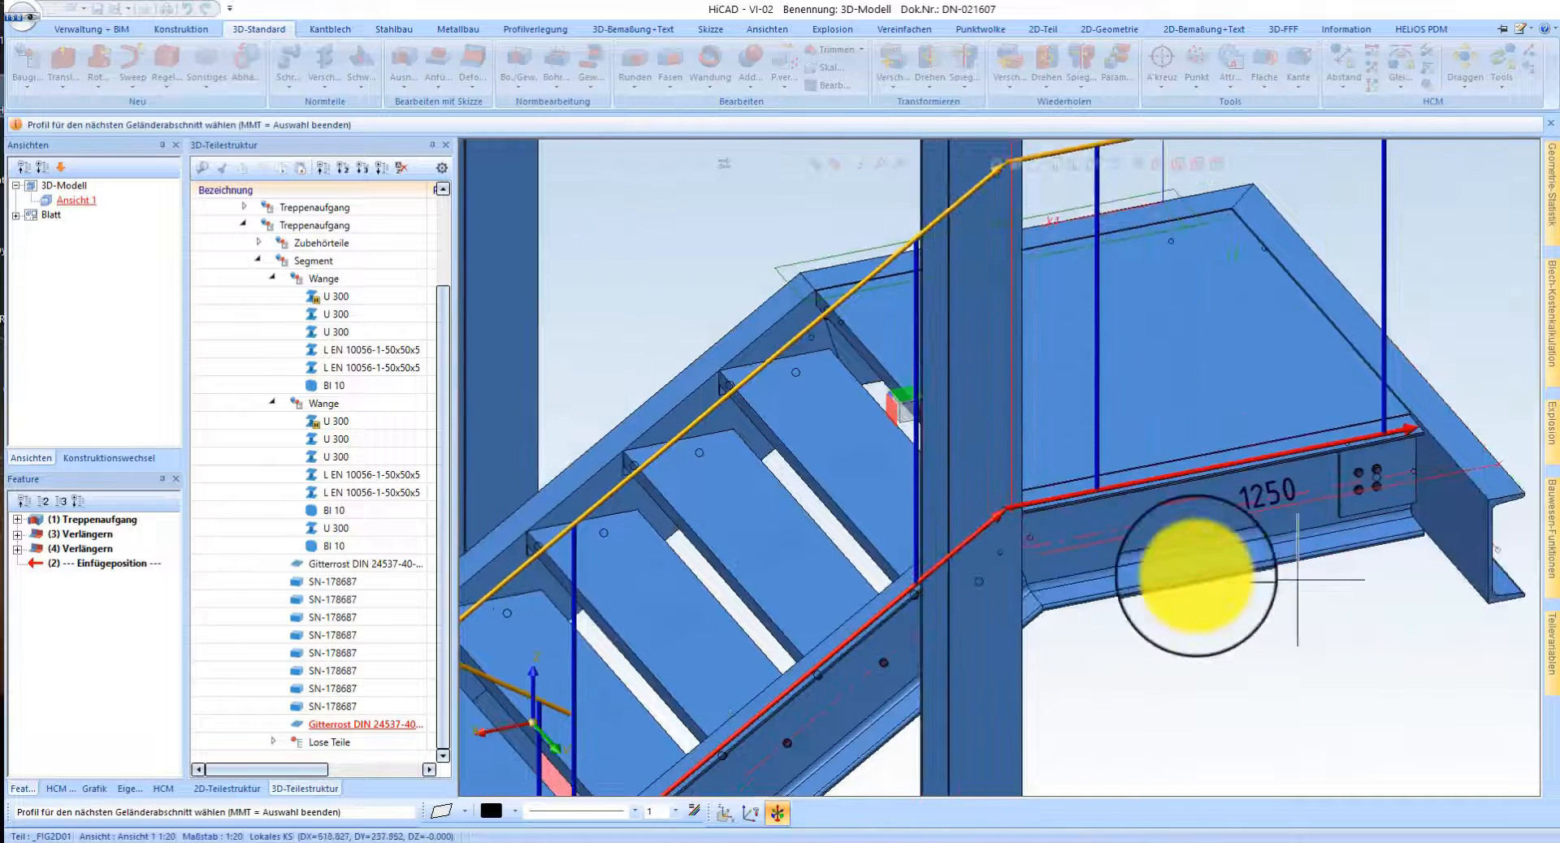
middle_click(1202, 697)
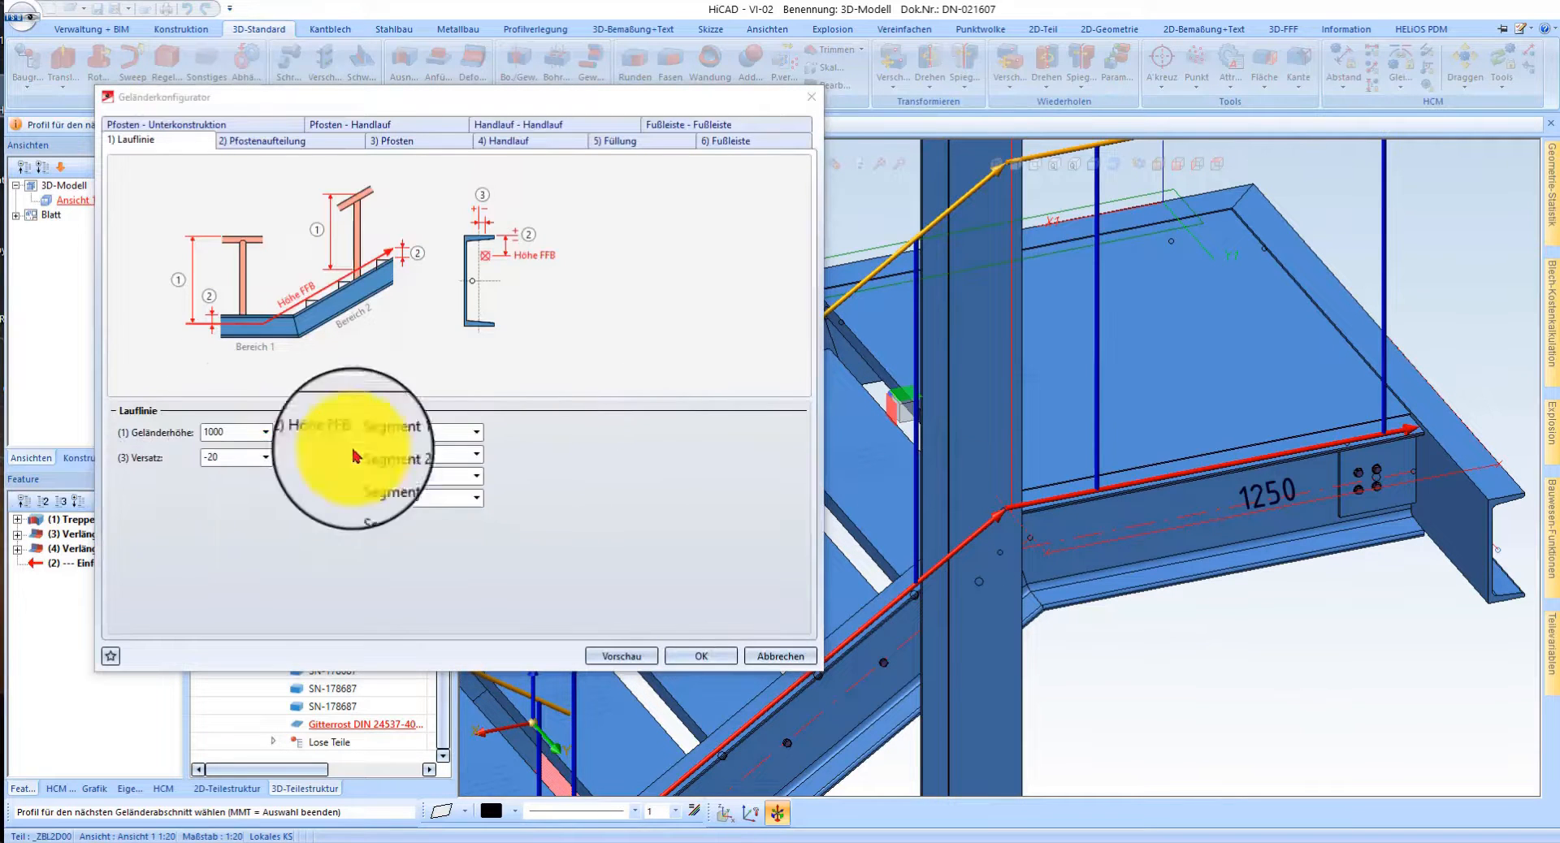
- Set the Lauflinie's Versatz to 0 and check the running line on the stringer and at the landing corner
scroll(1151, 427, "down", 5)
scroll(998, 634, "up", 3)
middle_click_drag(1062, 620, 1313, 677)
scroll(1441, 650, "up", 5)
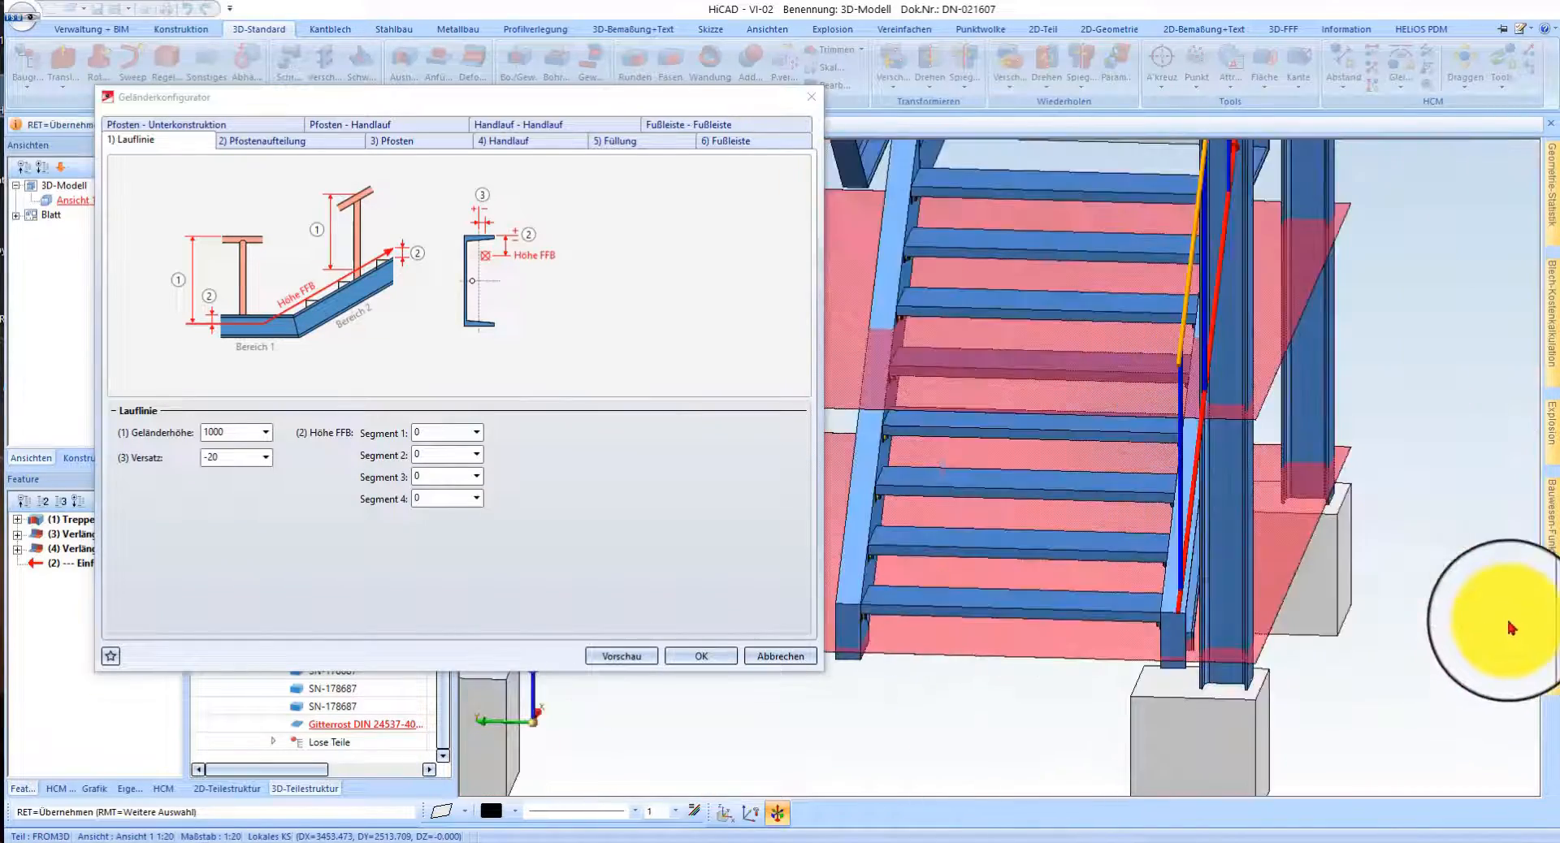
double_click(255, 460)
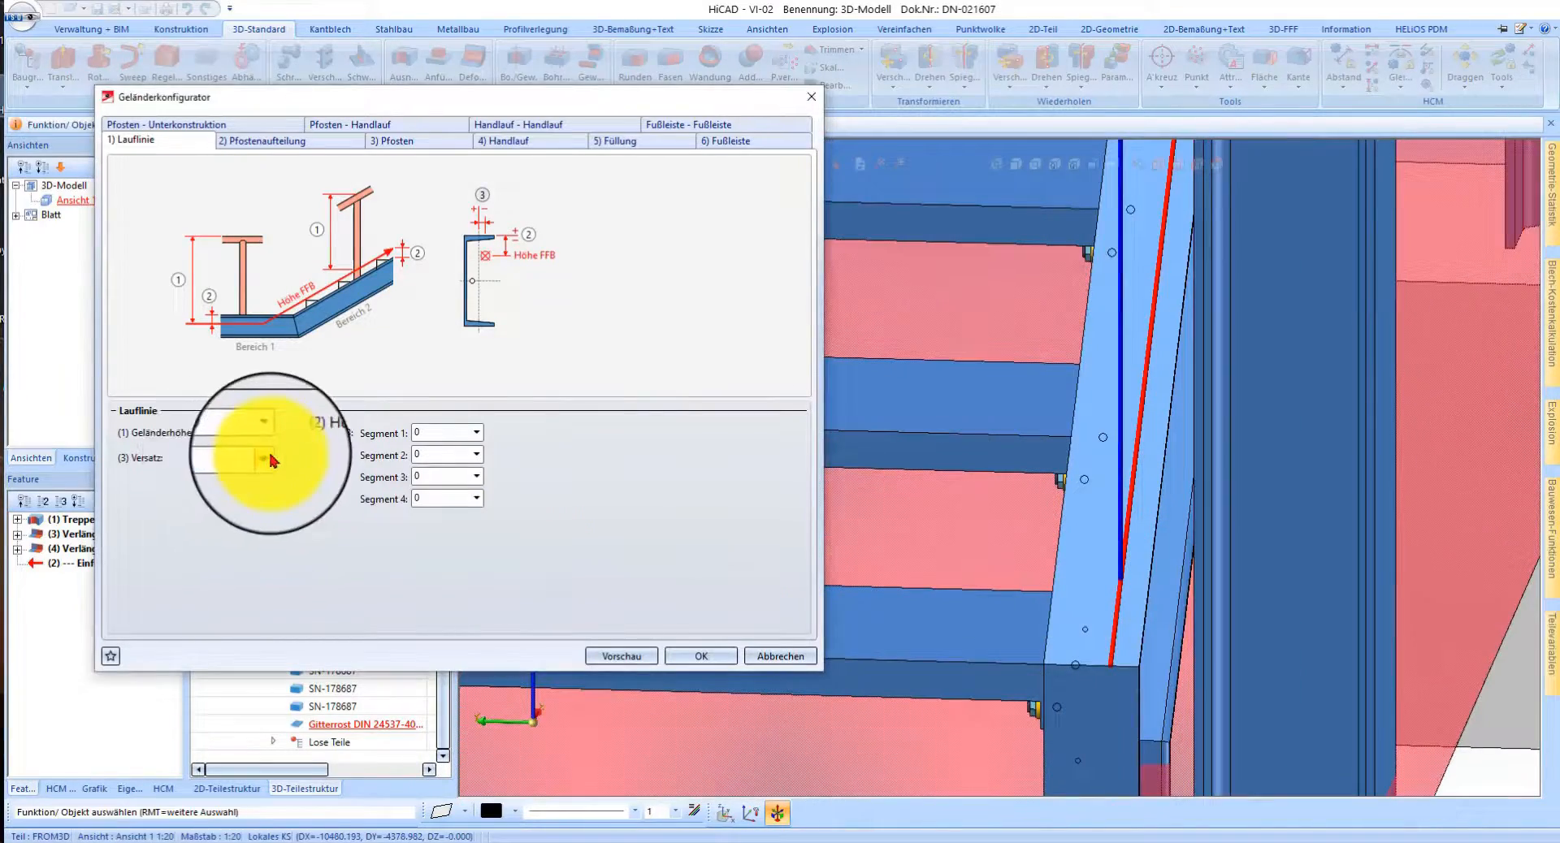
type("0")
scroll(1149, 680, "down", 5)
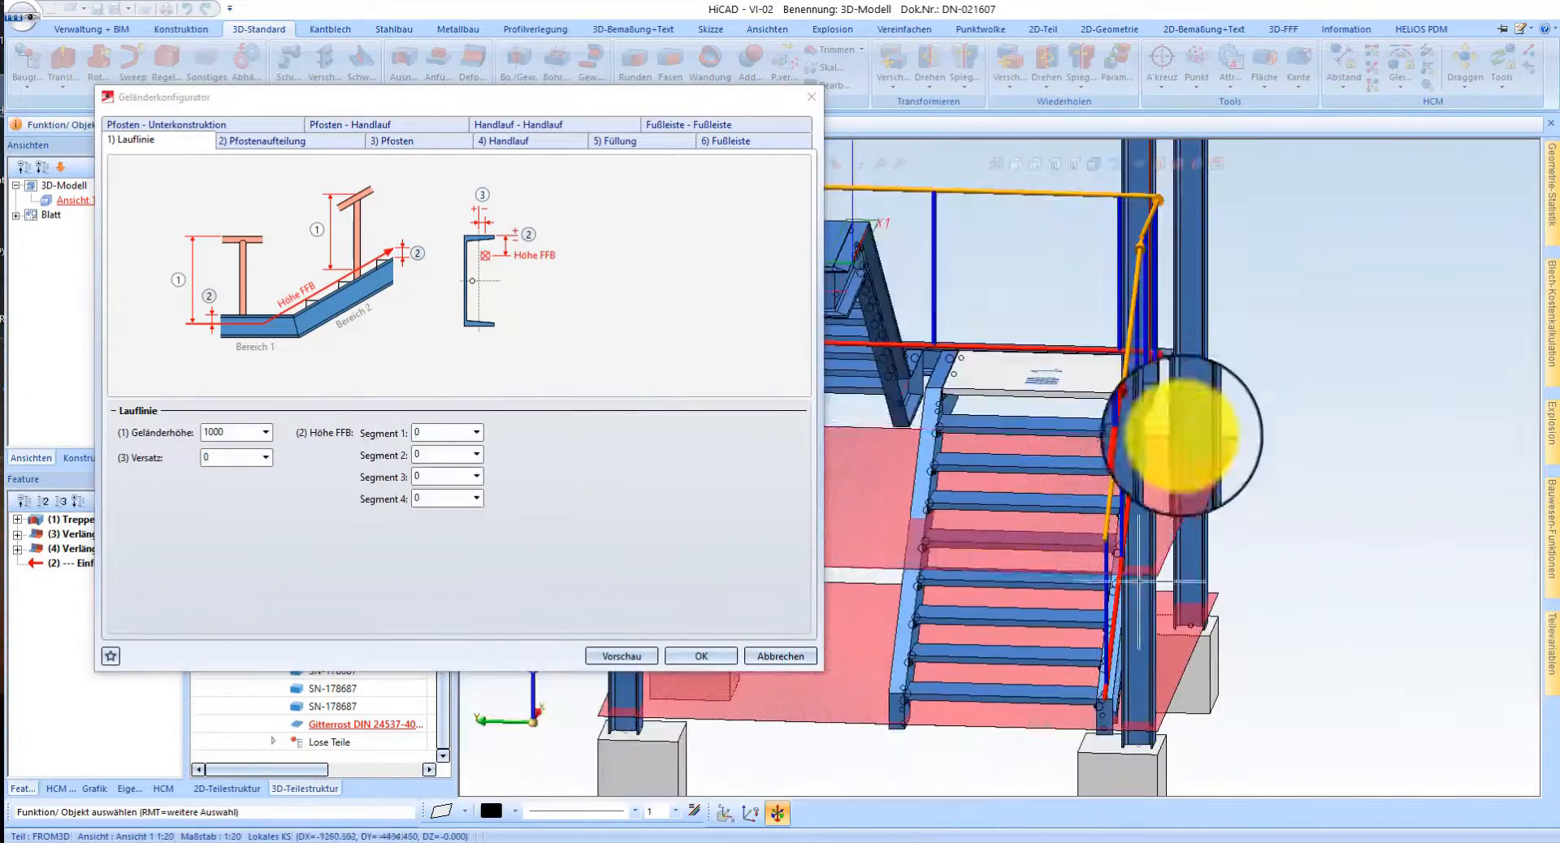
scroll(1138, 374, "up", 5)
middle_click_drag(1103, 384, 906, 425)
scroll(1201, 306, "up", 5)
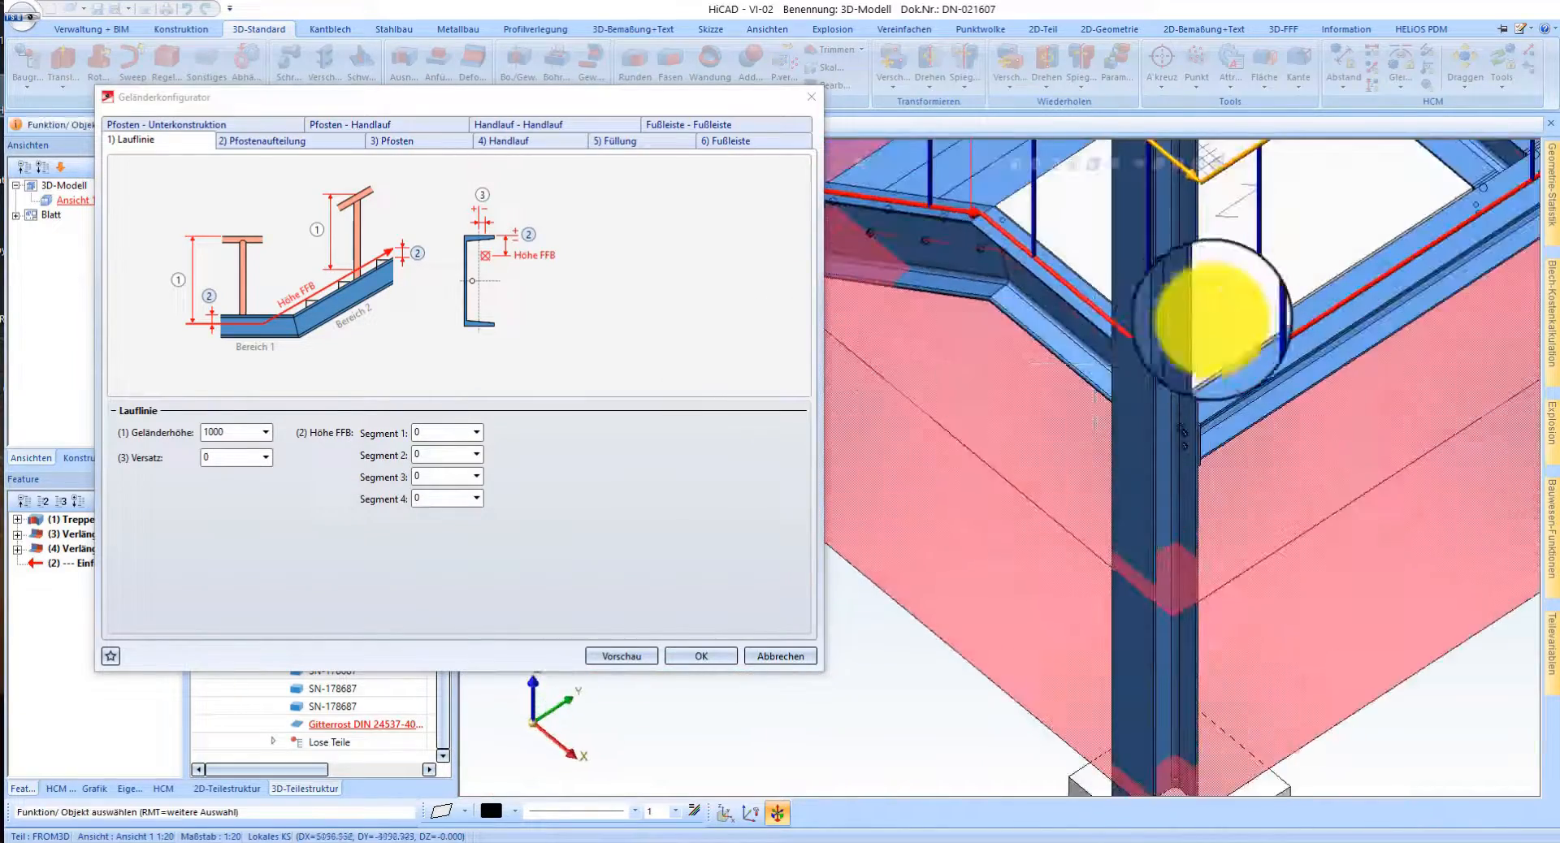
middle_click_drag(1251, 379, 1153, 370)
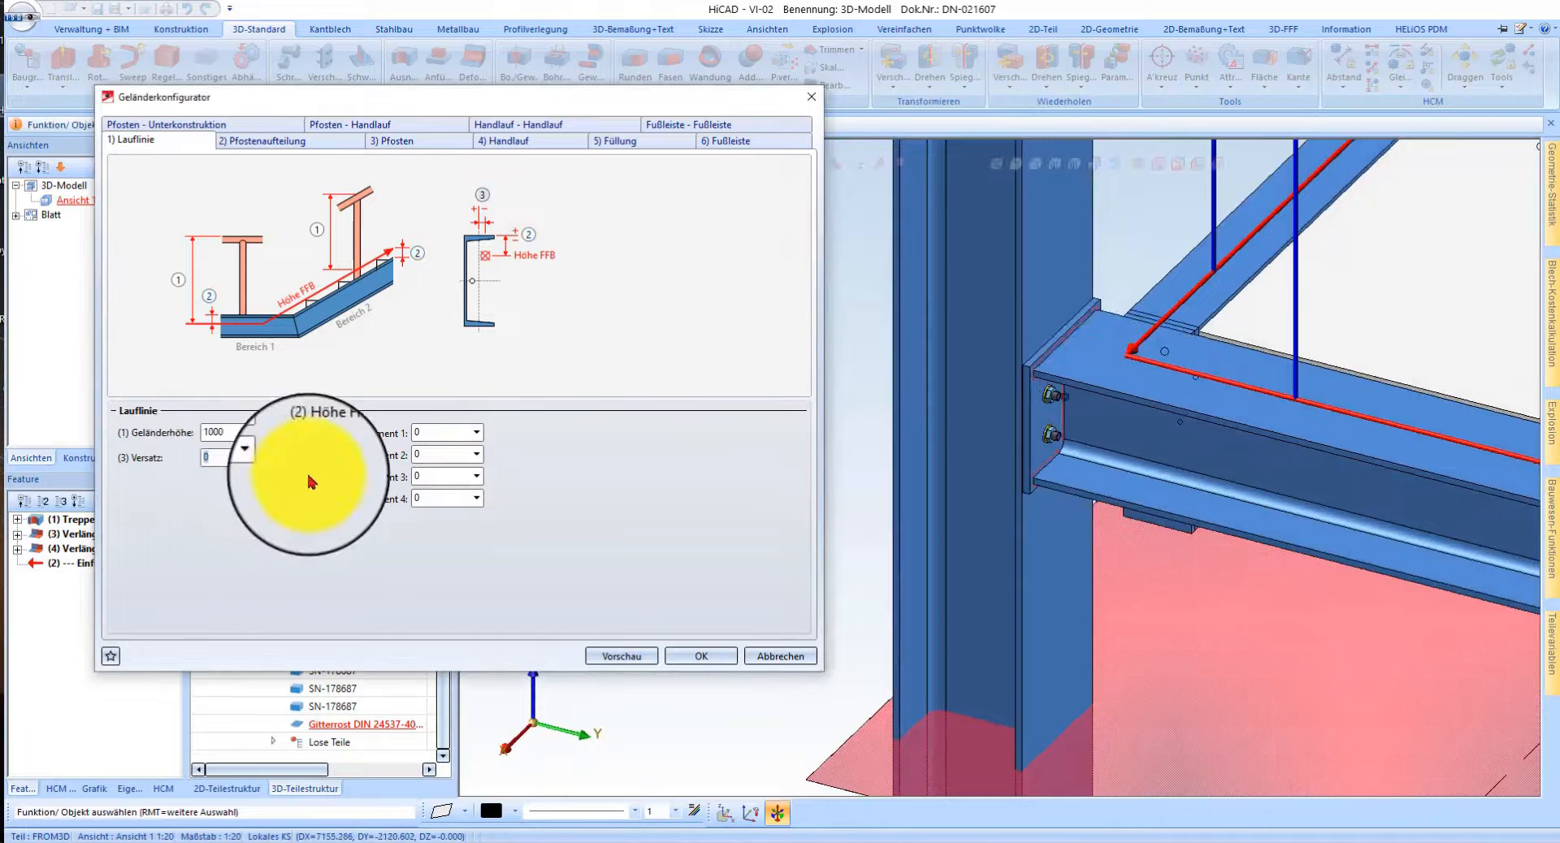
- Try a Versatz of 20, return it to -20, and check the running line at the intermediate landing's corner
type("20")
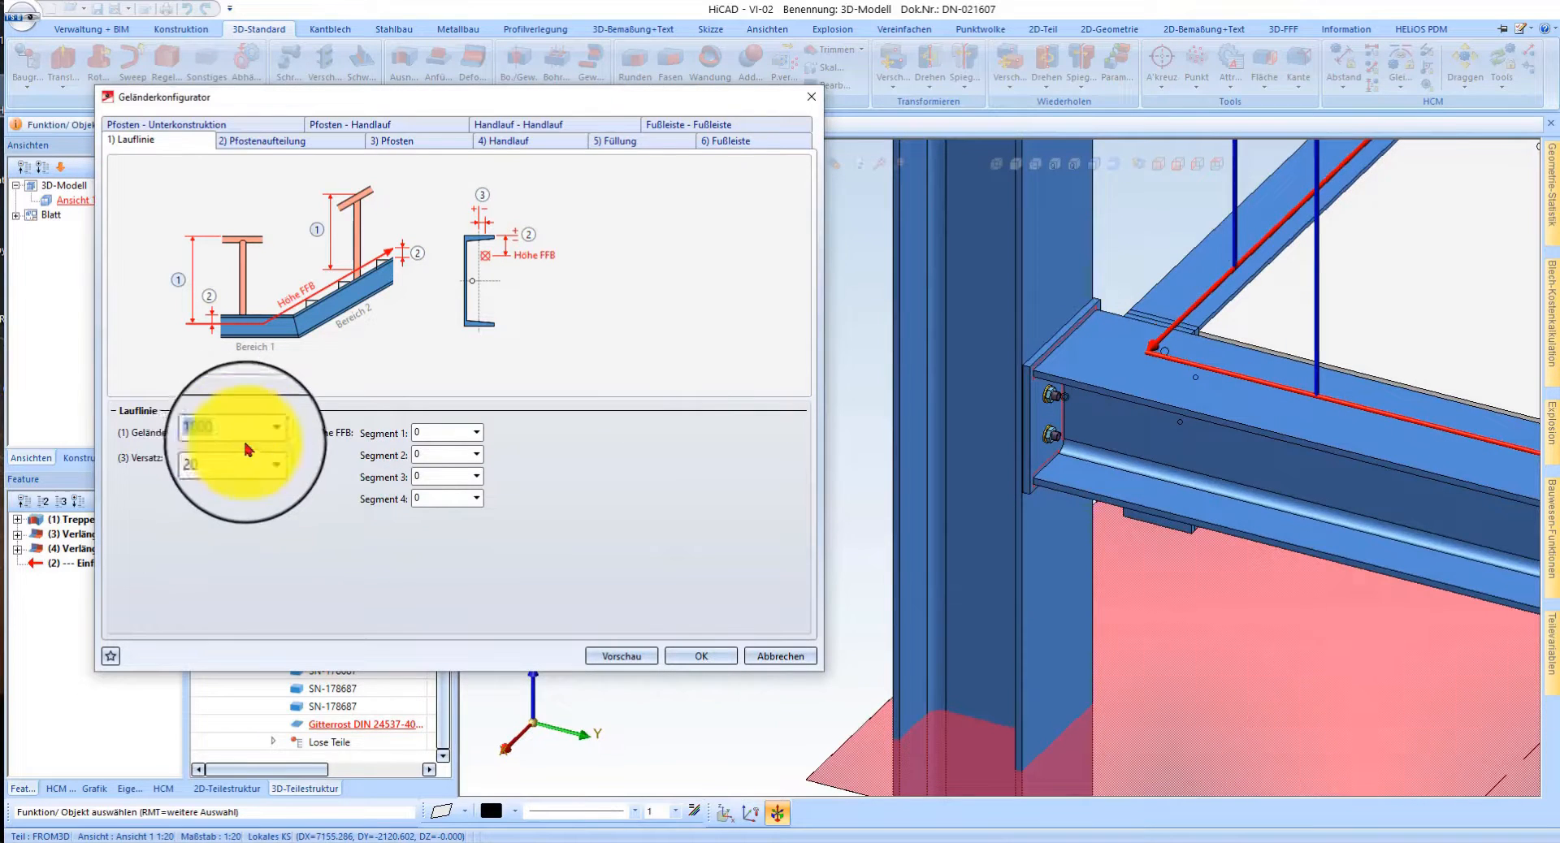
type("-20")
left_click(443, 435)
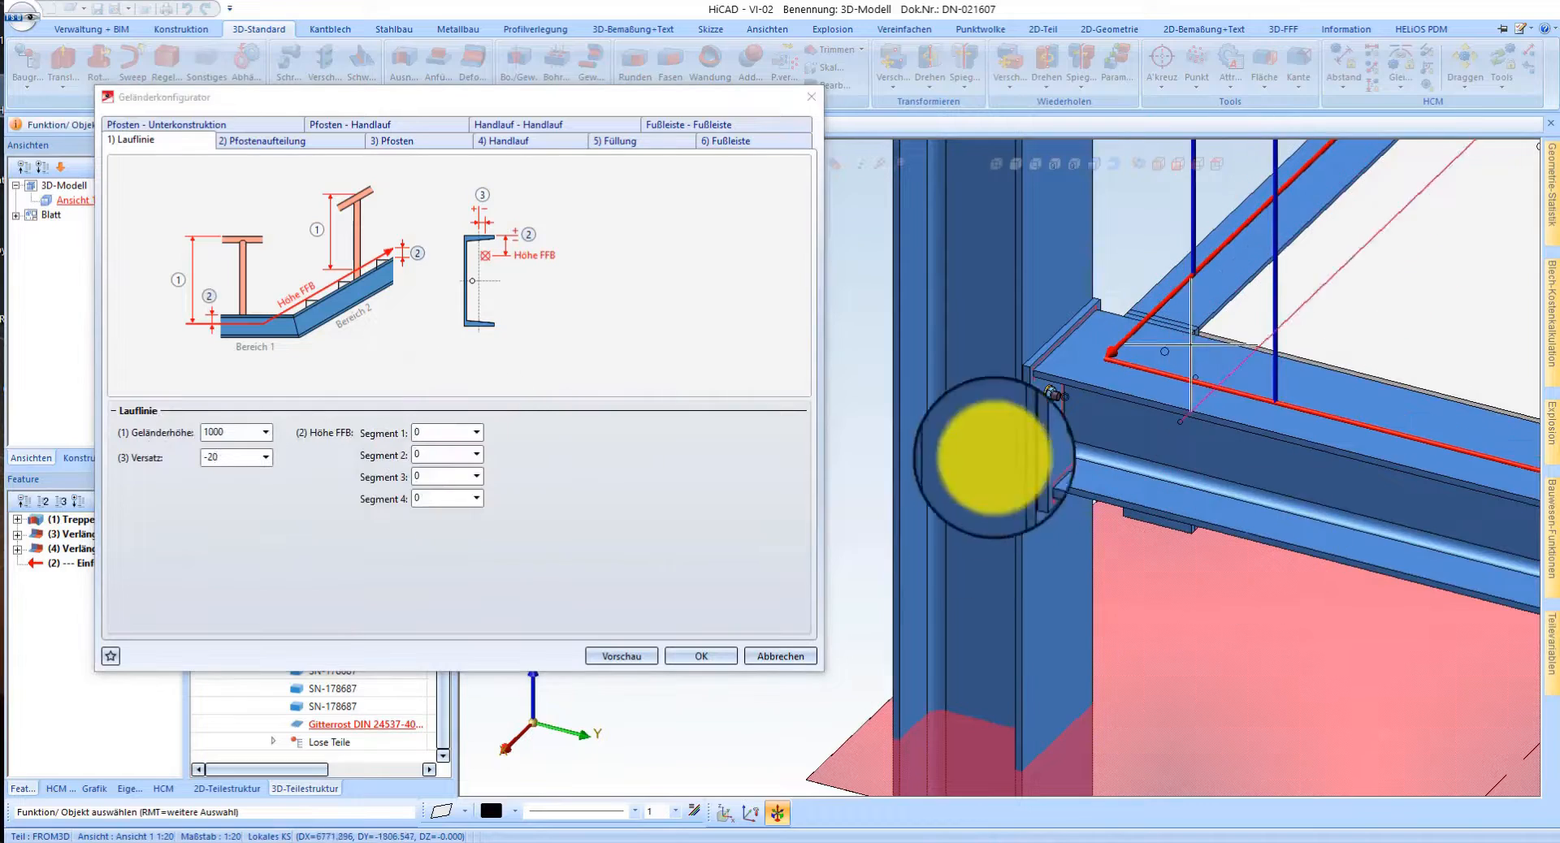
scroll(963, 422, "down", 3)
mouse_move(1080, 442)
middle_mouse_down()
mouse_move(1035, 443)
mouse_move(1105, 448)
mouse_move(1062, 443)
middle_mouse_up()
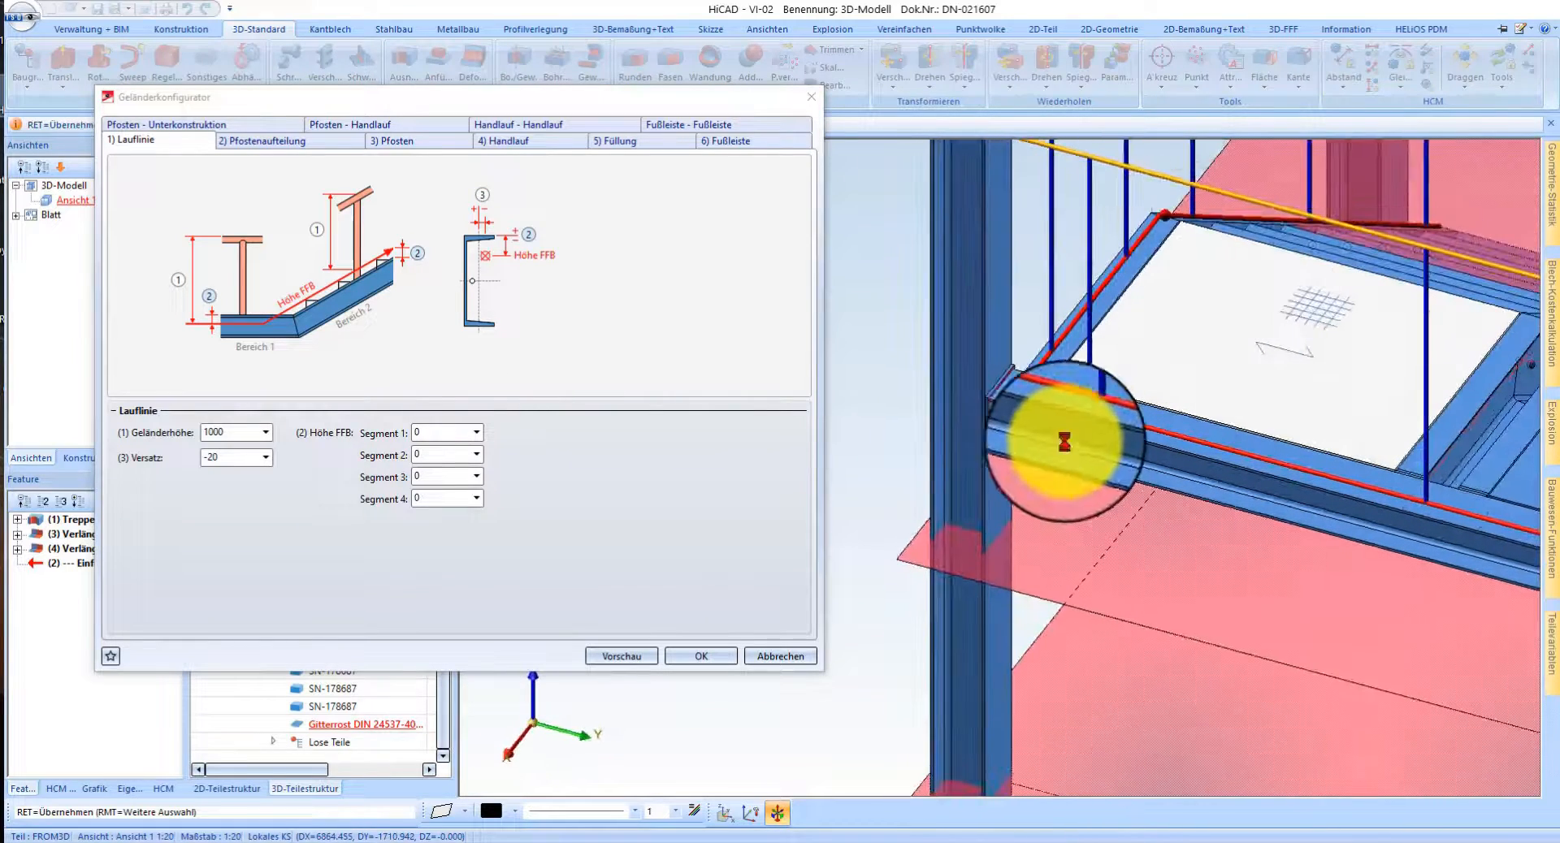
- Open the railing's Pfostenaufteilung settings and set the Endabstand to 1000 for the upper landing section
left_click(281, 147)
scroll(697, 487, "down", 3)
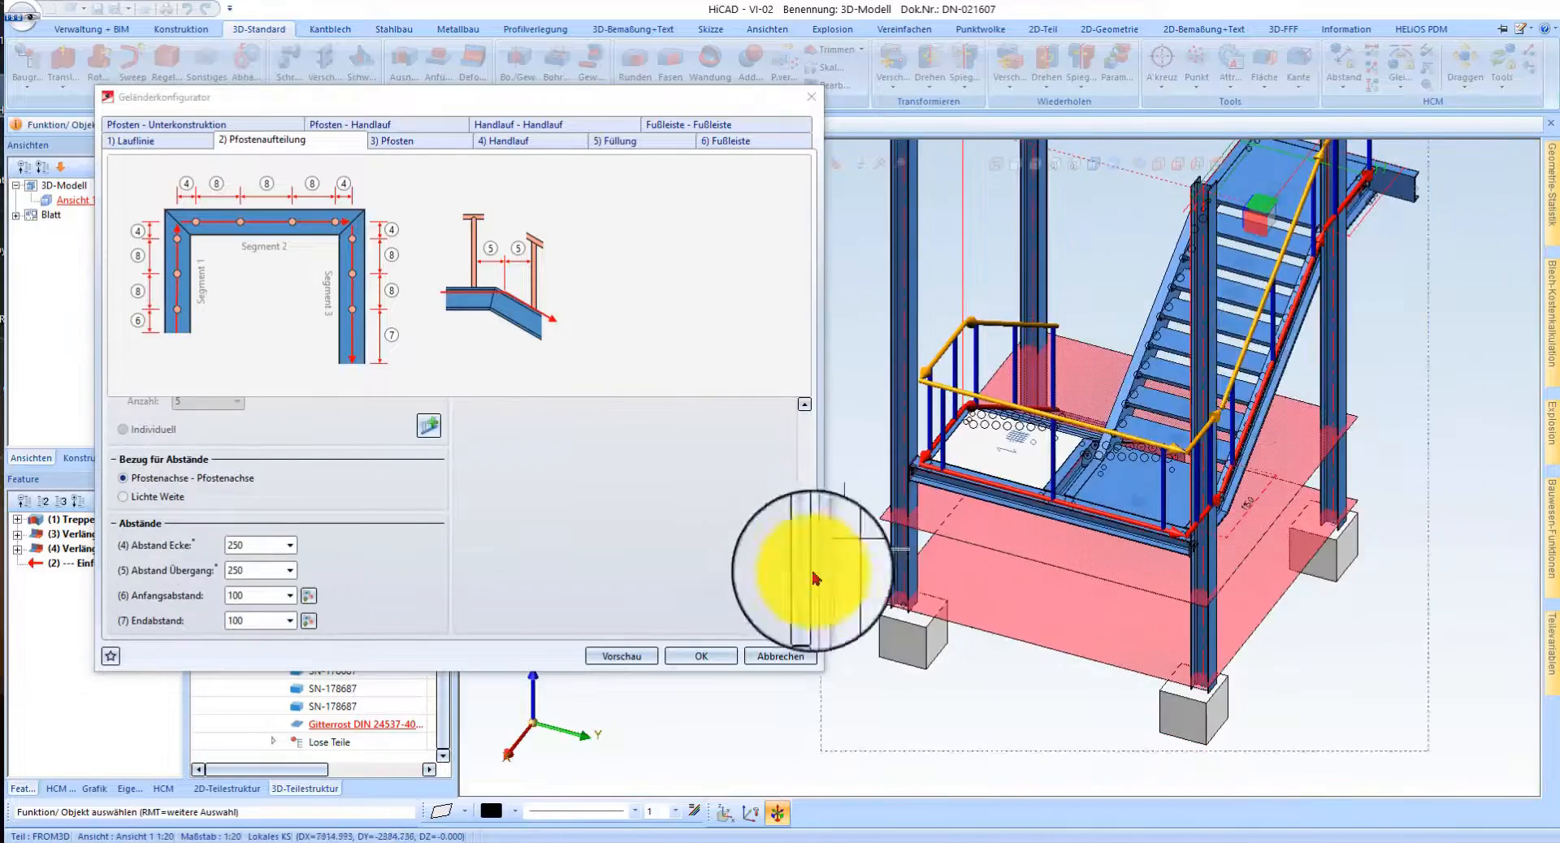
scroll(1235, 362, "up", 5)
middle_click_drag(1235, 382, 1100, 376)
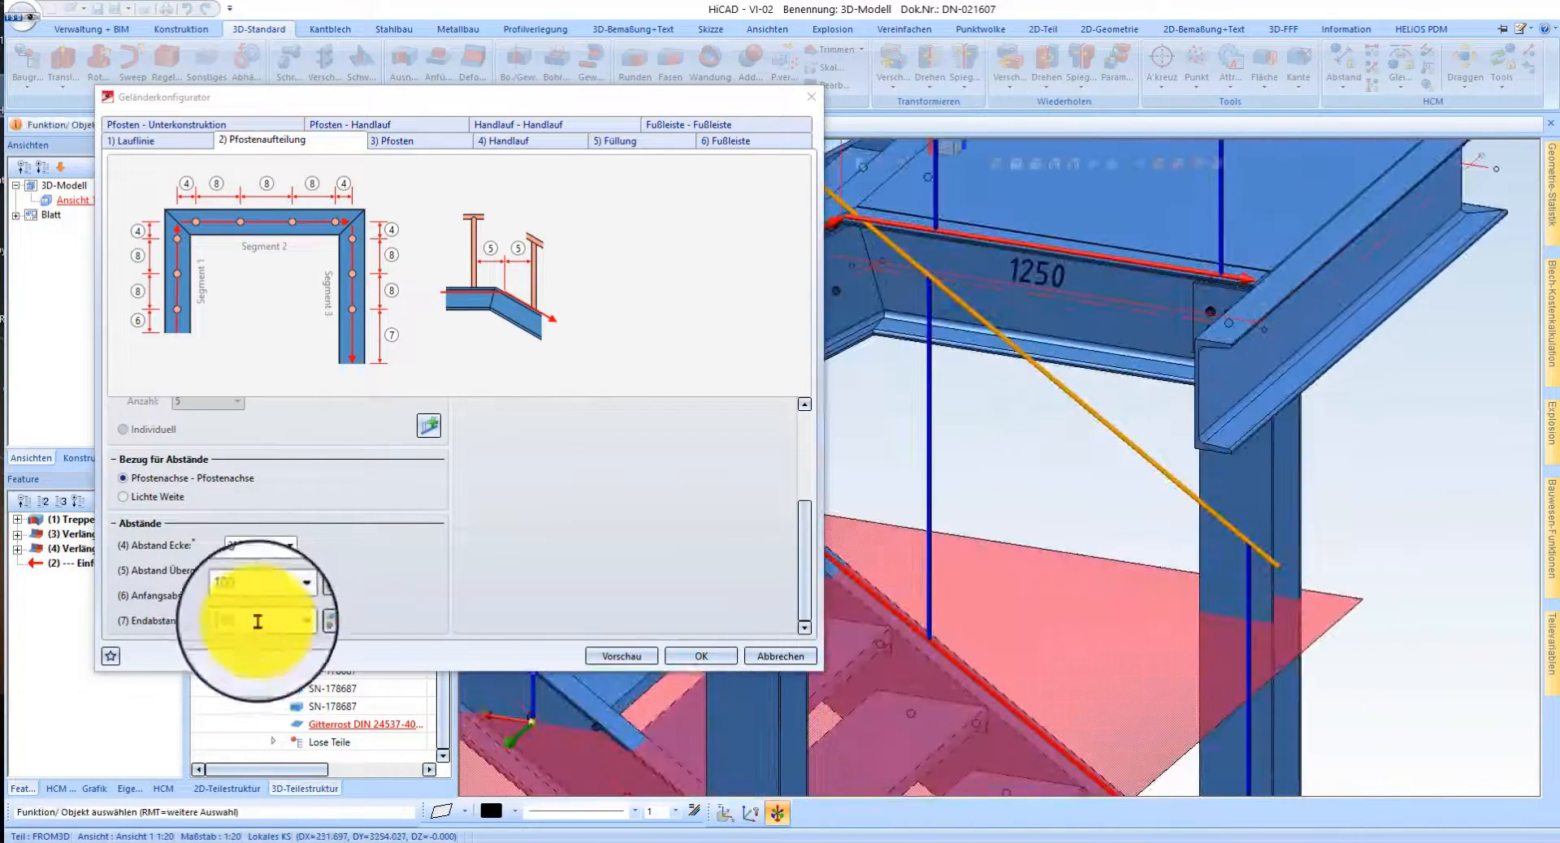
scroll(1031, 348, "up", 4)
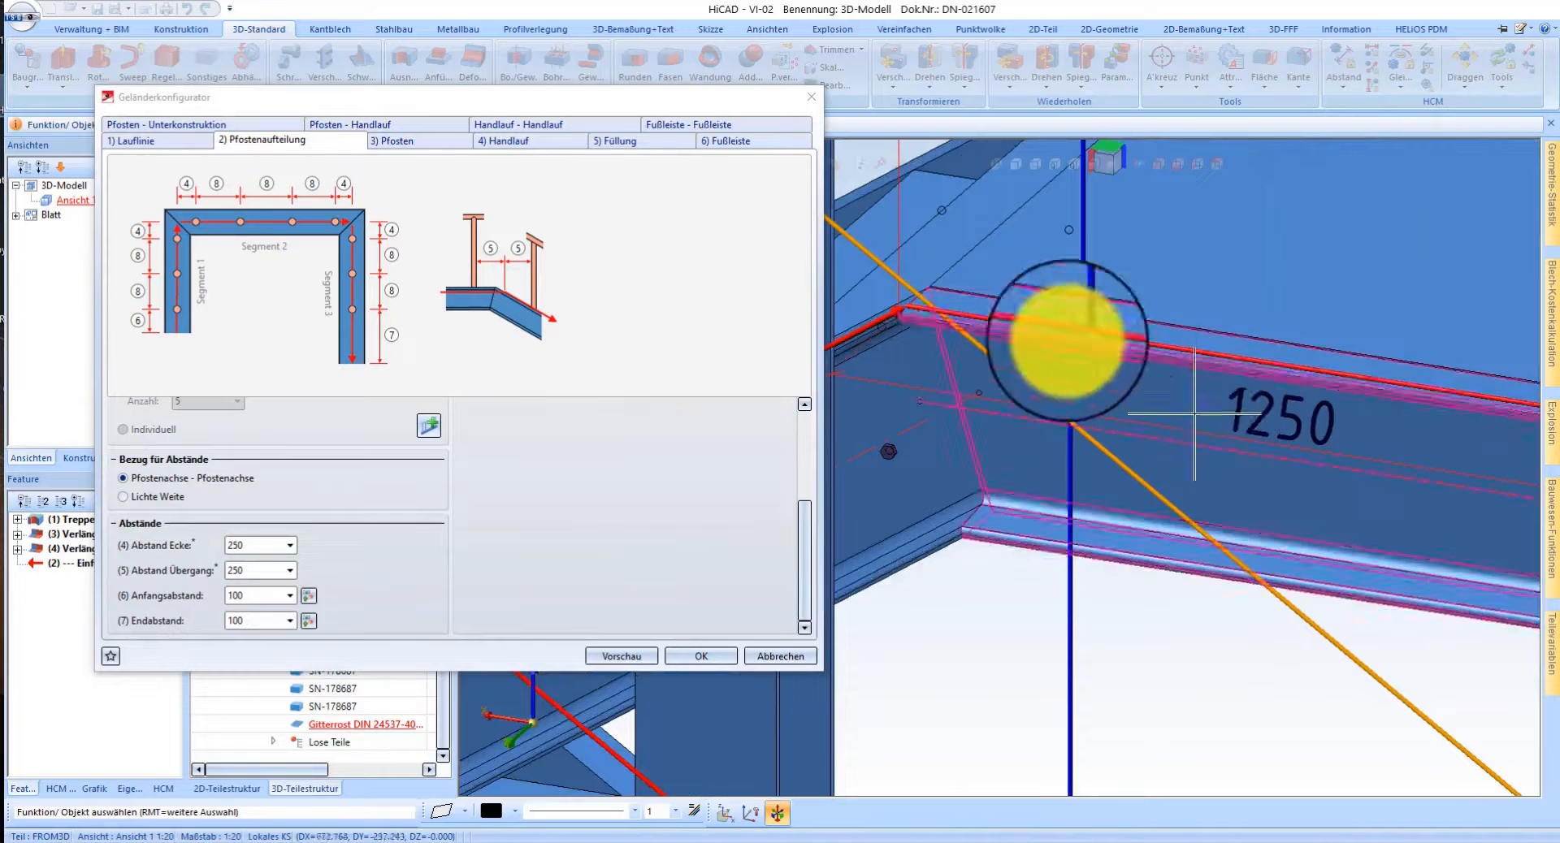
left_click(258, 620)
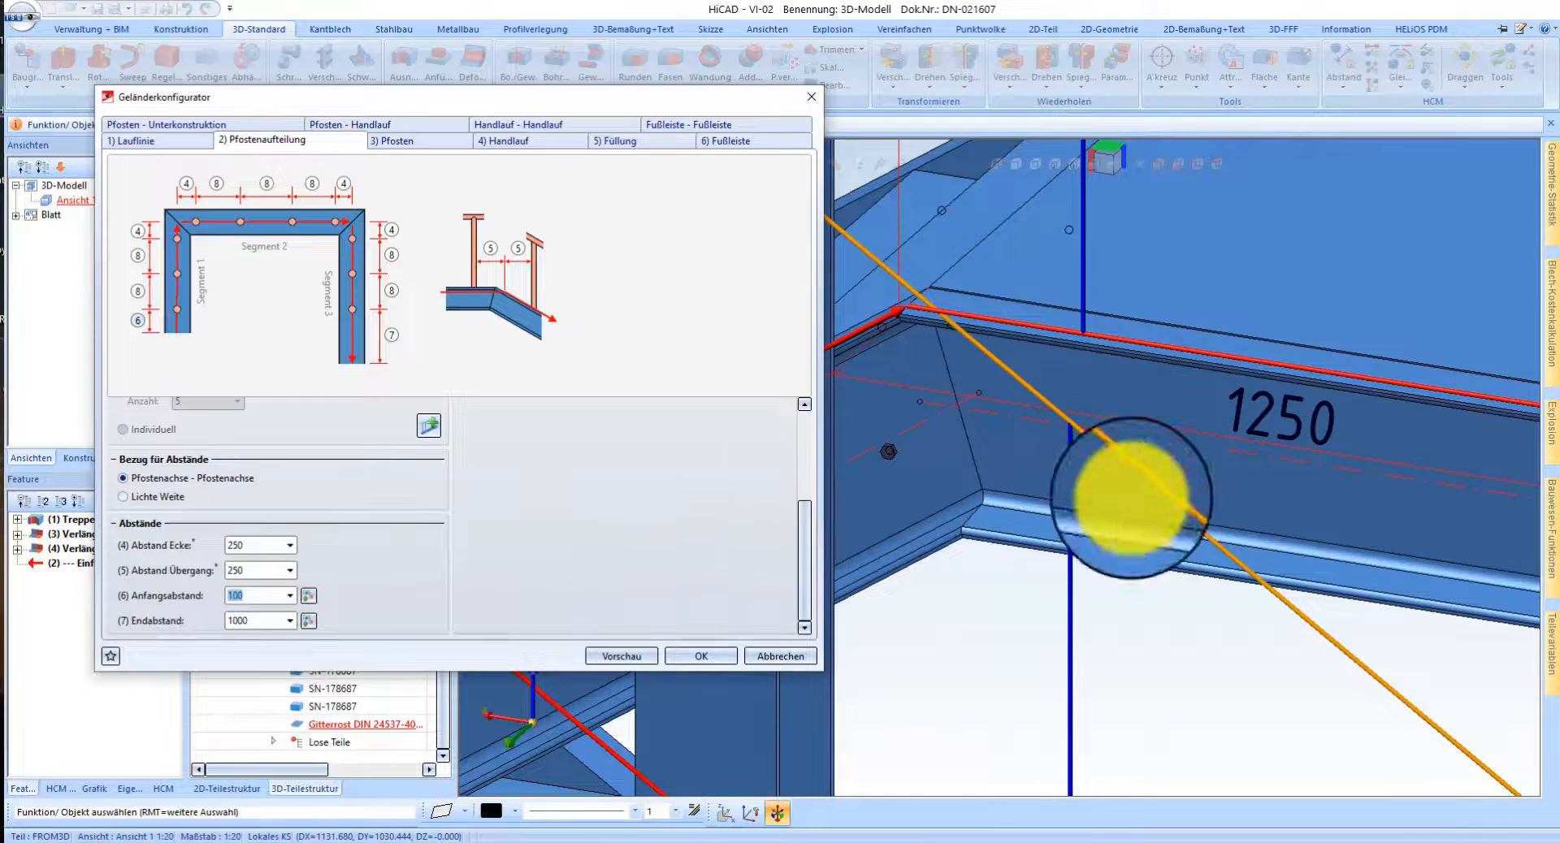
- Try an Endabstand of 800 and check the post positions on the upper landing
scroll(1146, 451, "down", 4)
middle_click_drag(1154, 451, 1046, 553)
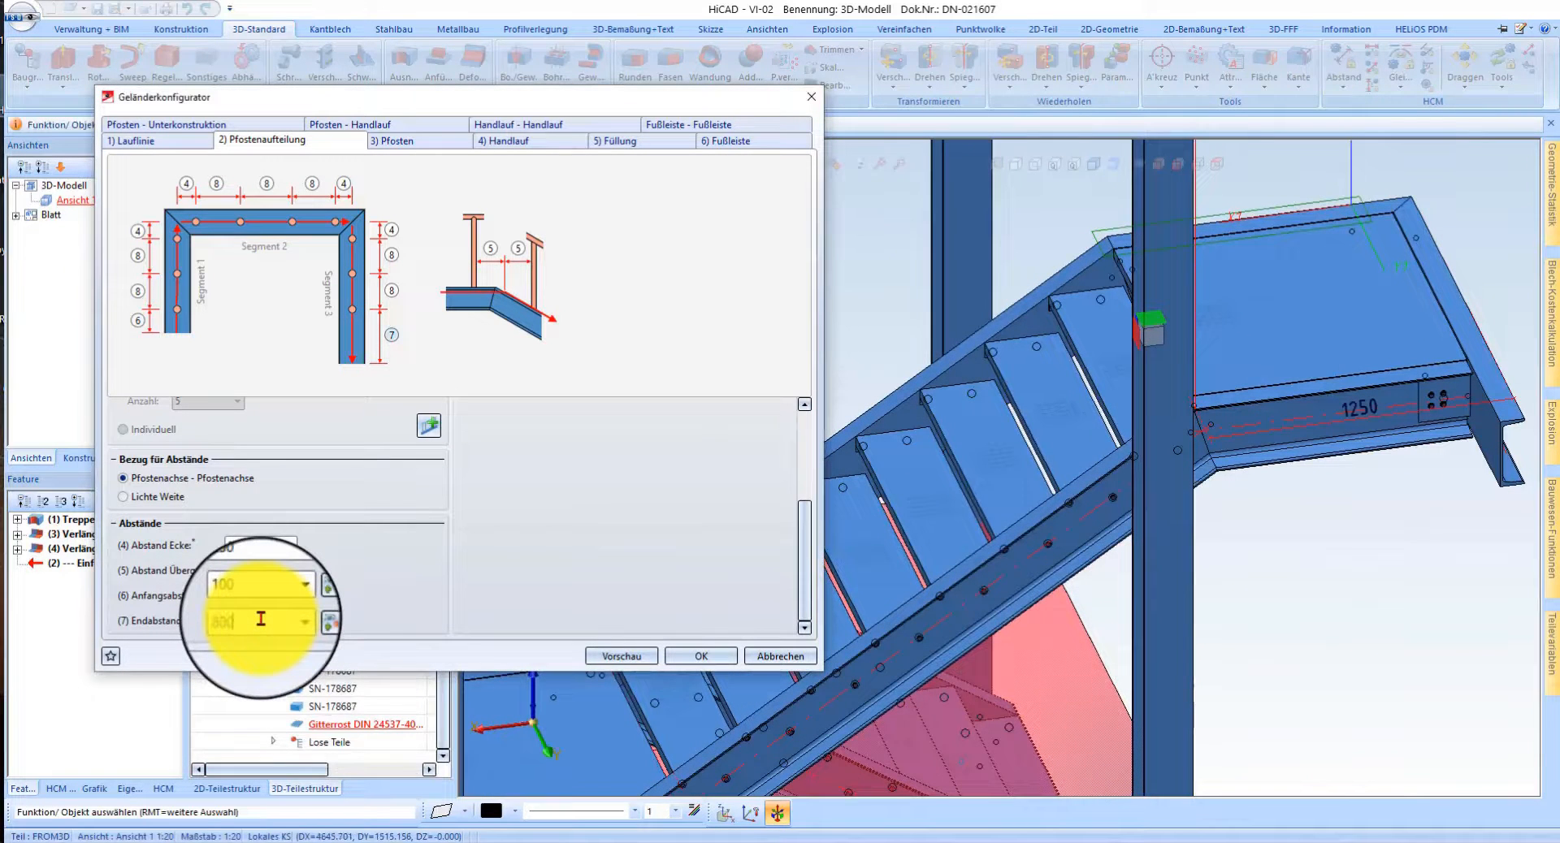
left_click(275, 596)
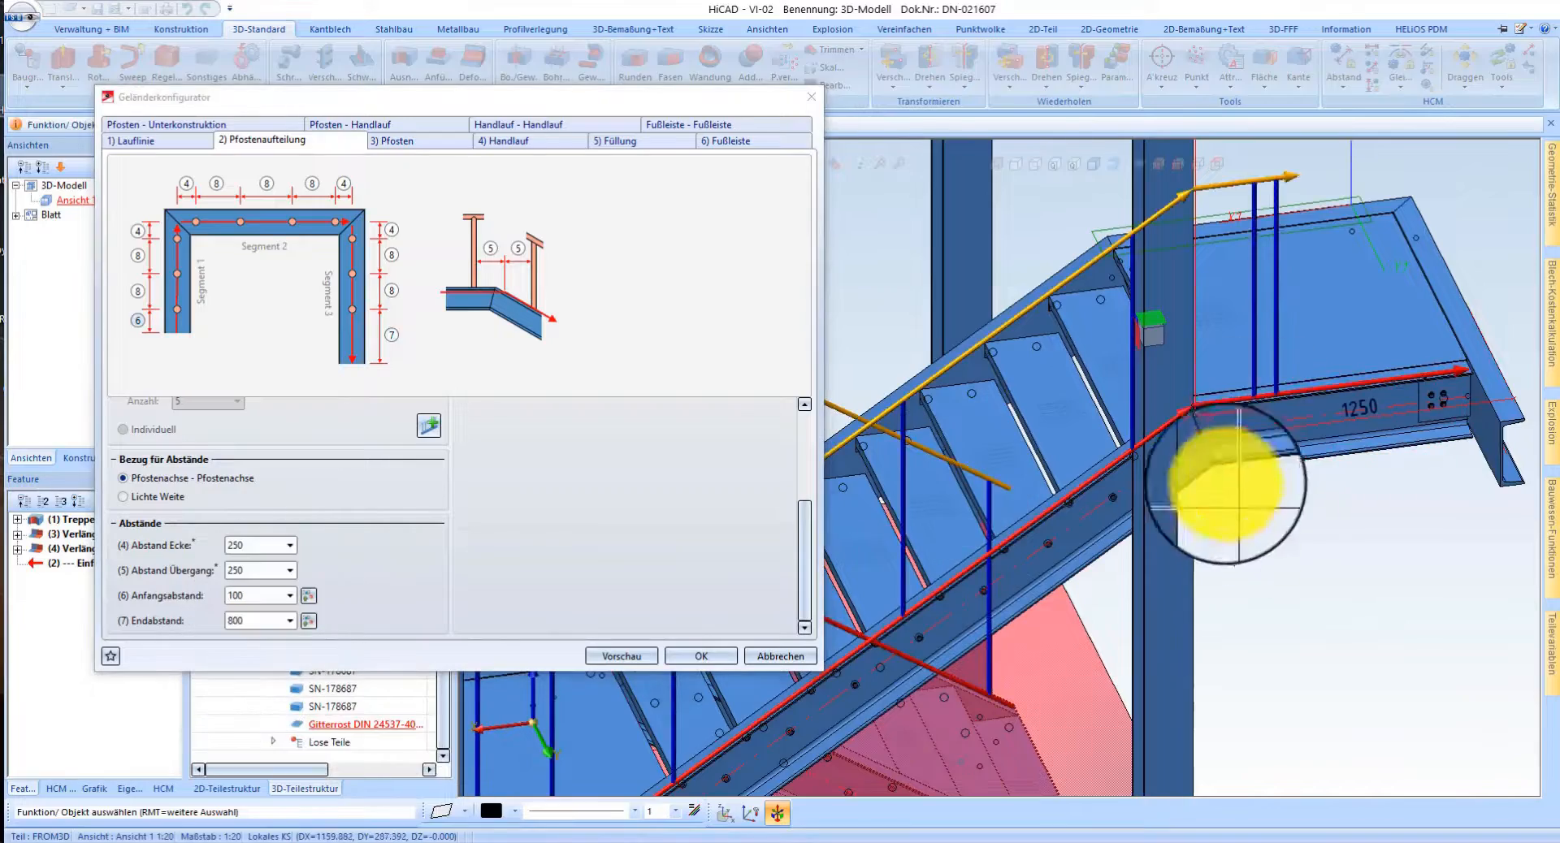
scroll(1264, 458, "down", 1)
mouse_move(1284, 430)
middle_mouse_down()
mouse_move(1321, 435)
mouse_move(1205, 432)
middle_mouse_up()
- Set the Abstand Übergang to 100 and the Endabstand to 1000, checking the posts at the upper landing's transition
left_click(270, 618)
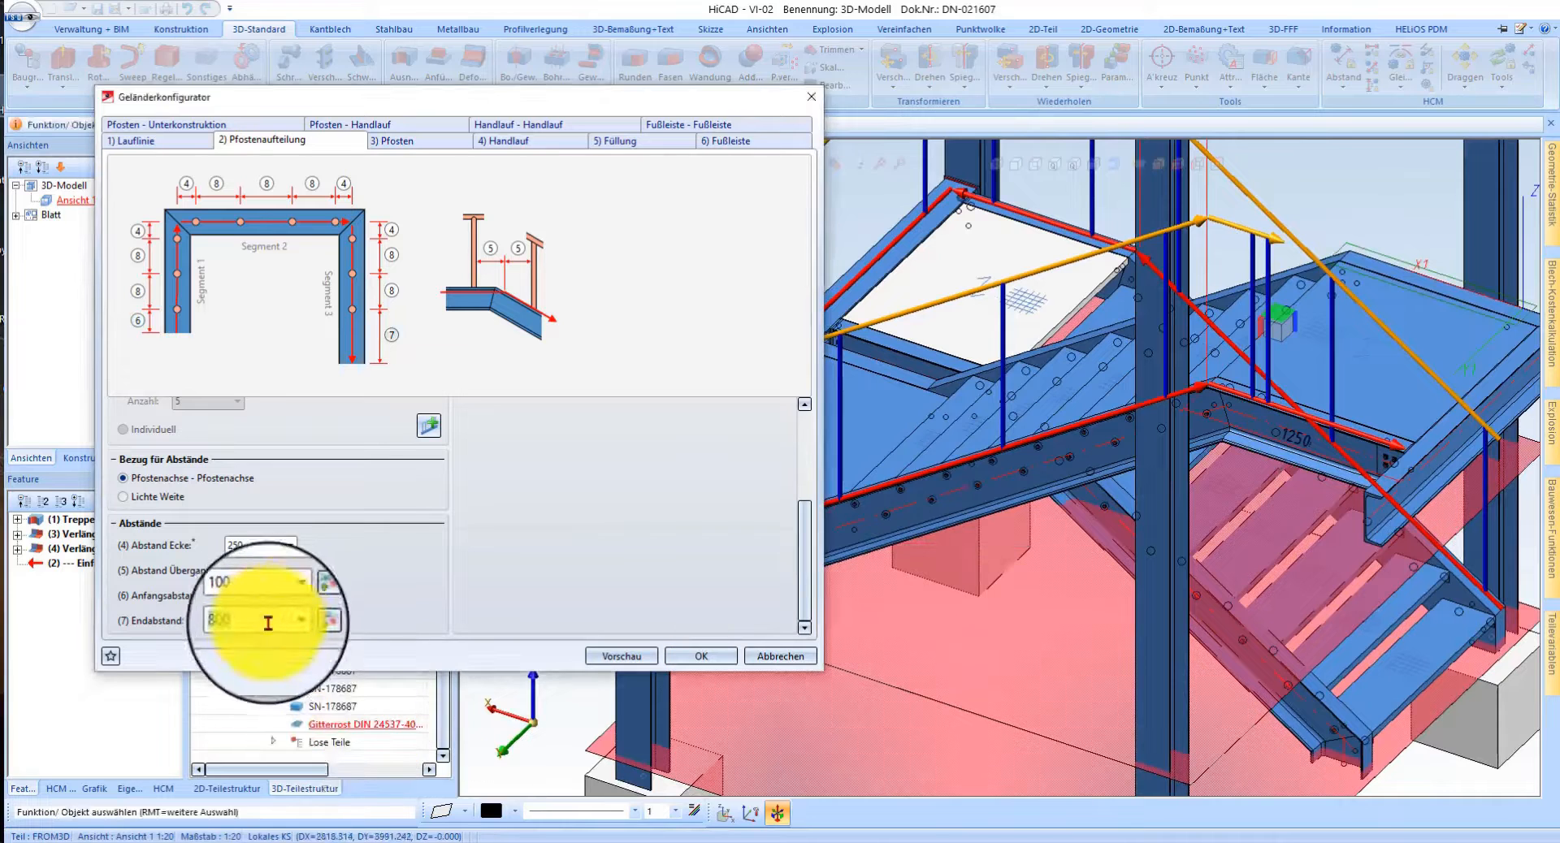
double_click(265, 570)
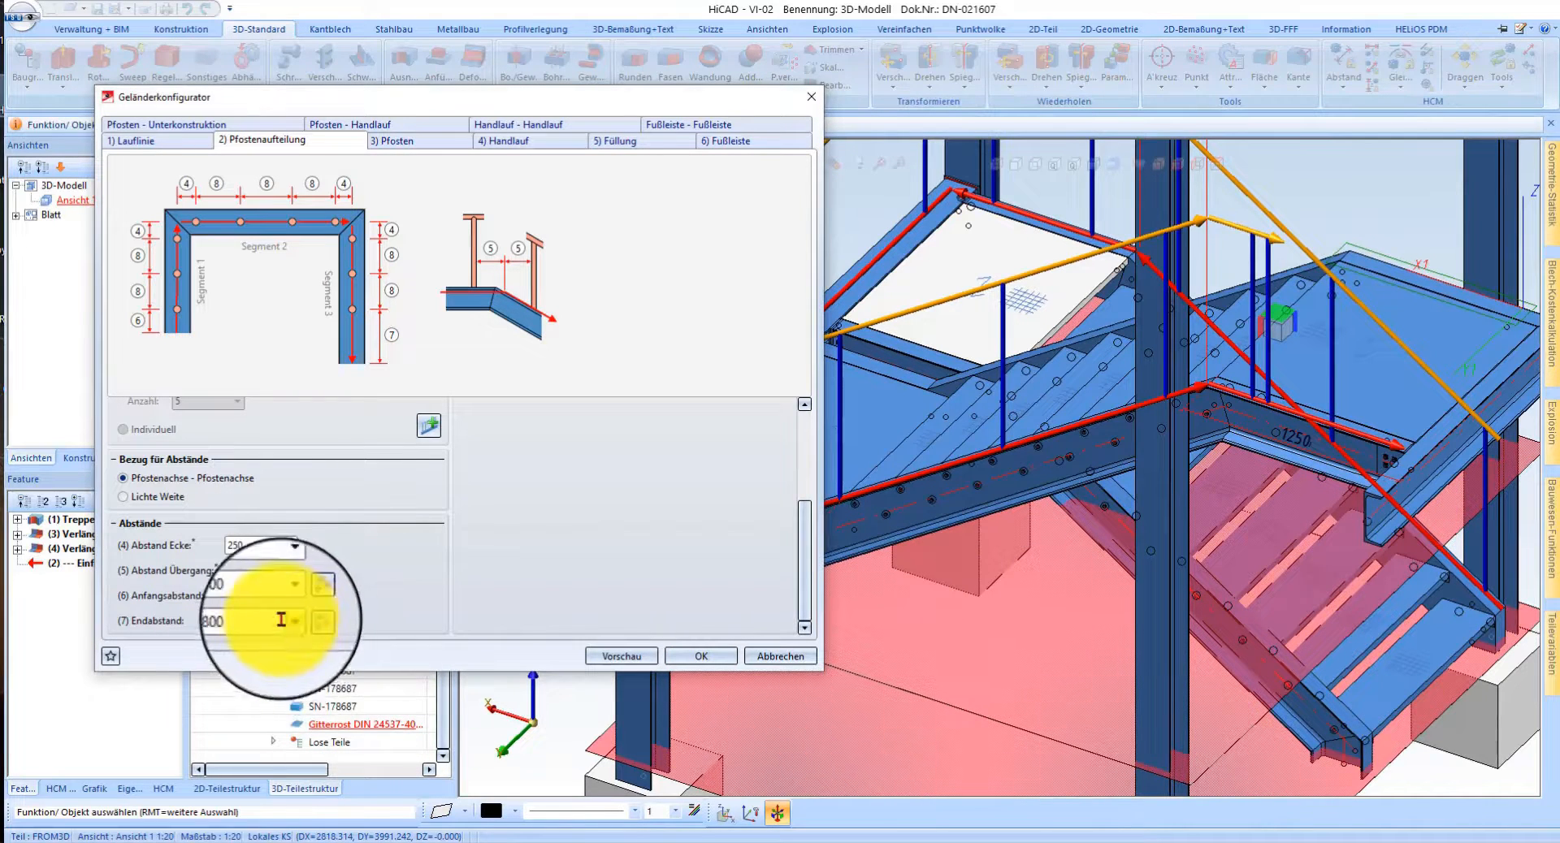
scroll(1365, 354, "up", 2)
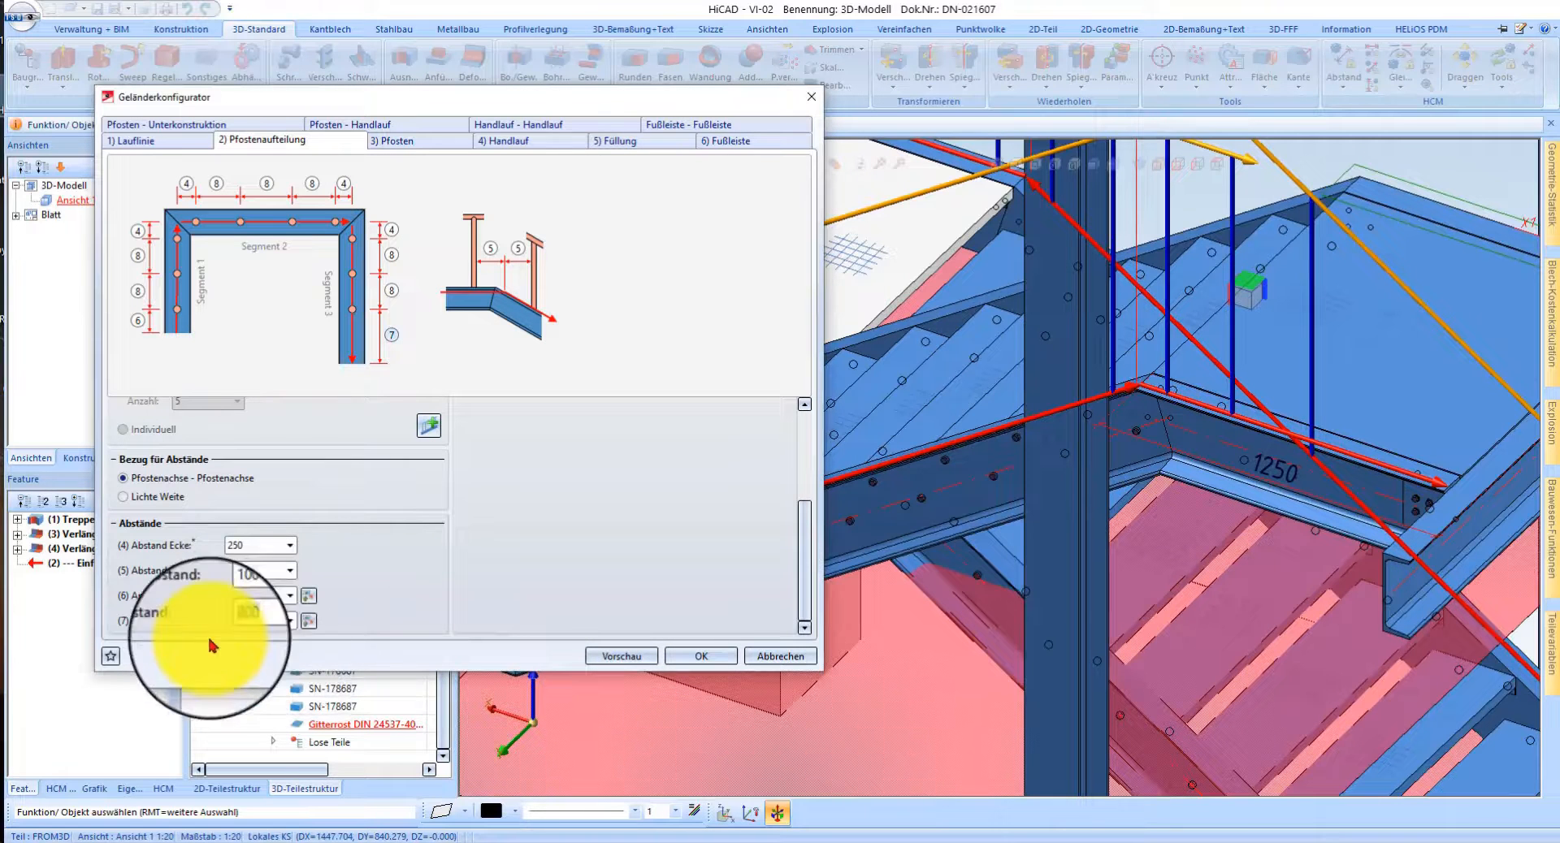
left_click(259, 601)
scroll(1209, 499, "down", 2)
scroll(1219, 512, "up", 1)
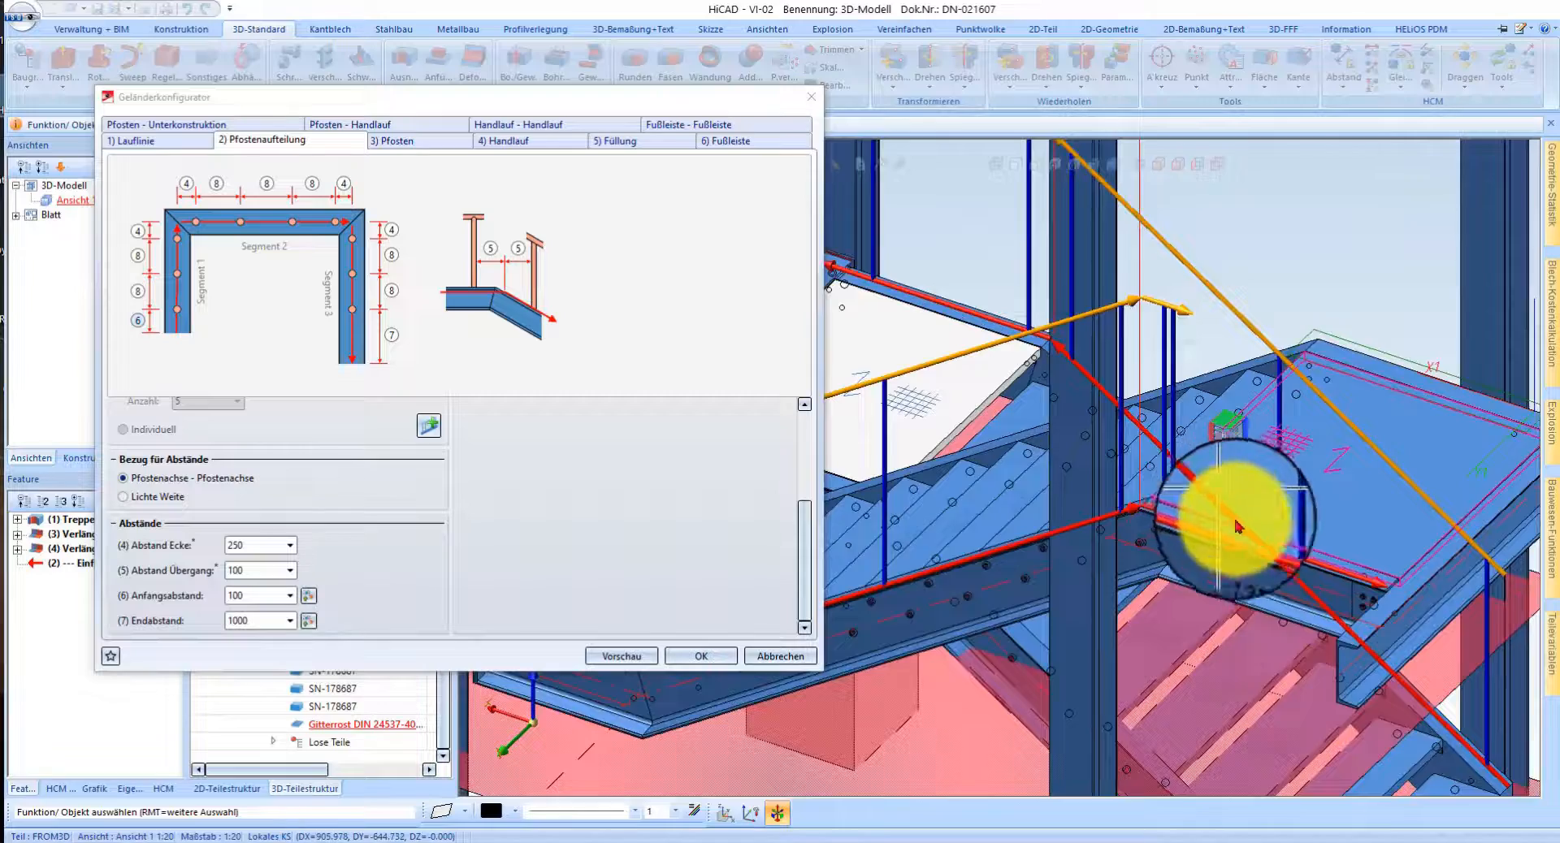
middle_click_drag(1236, 529, 837, 561)
- Enable Übergangspfosten erzeugen and check the transition posts between the upper flight and both landings
scroll(411, 522, "up", 3)
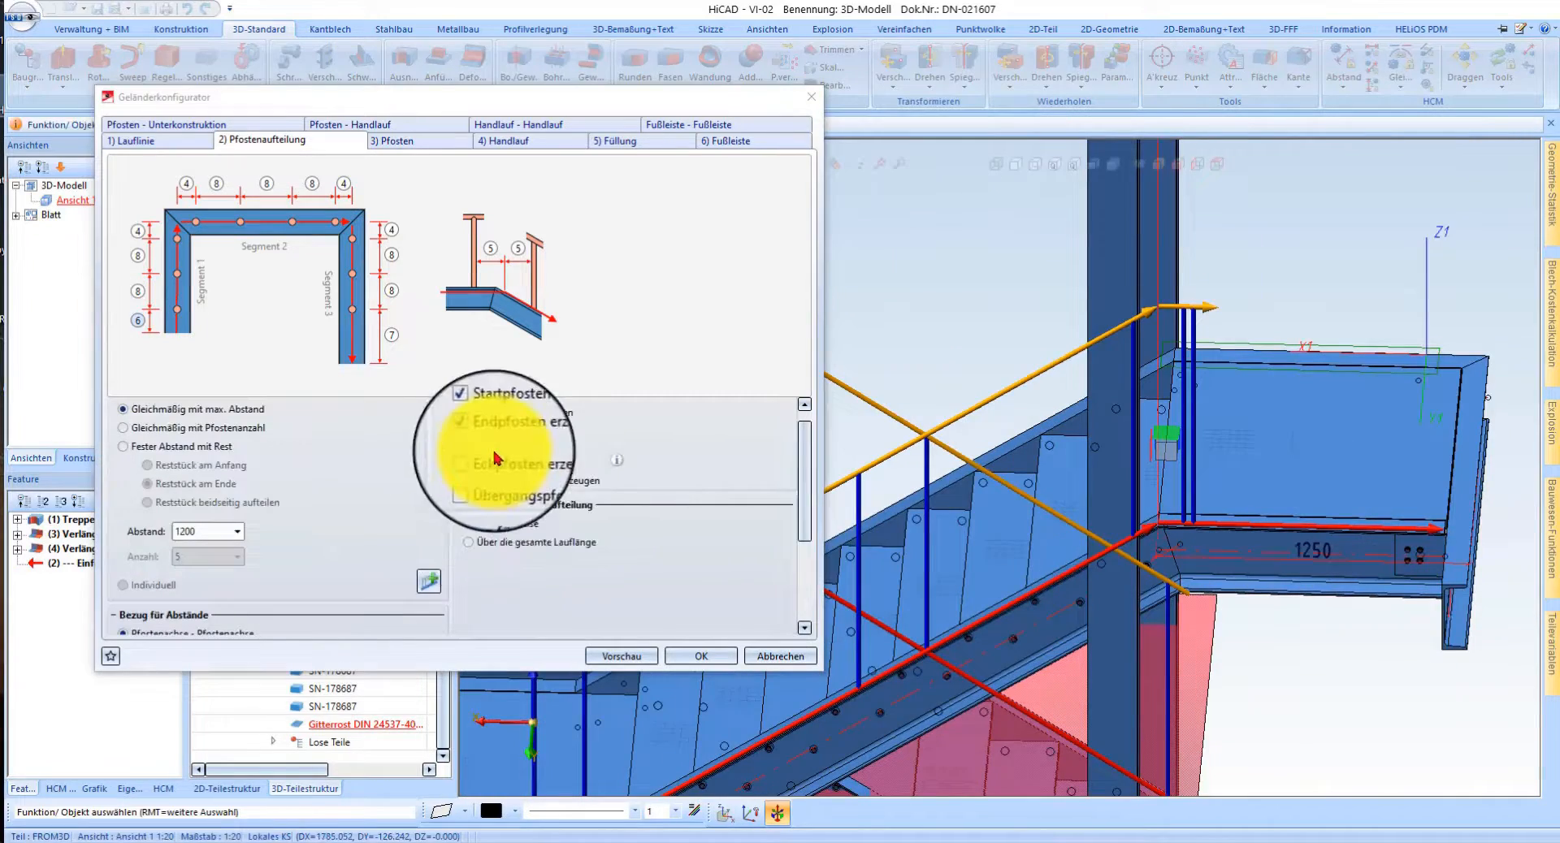
left_click(510, 484)
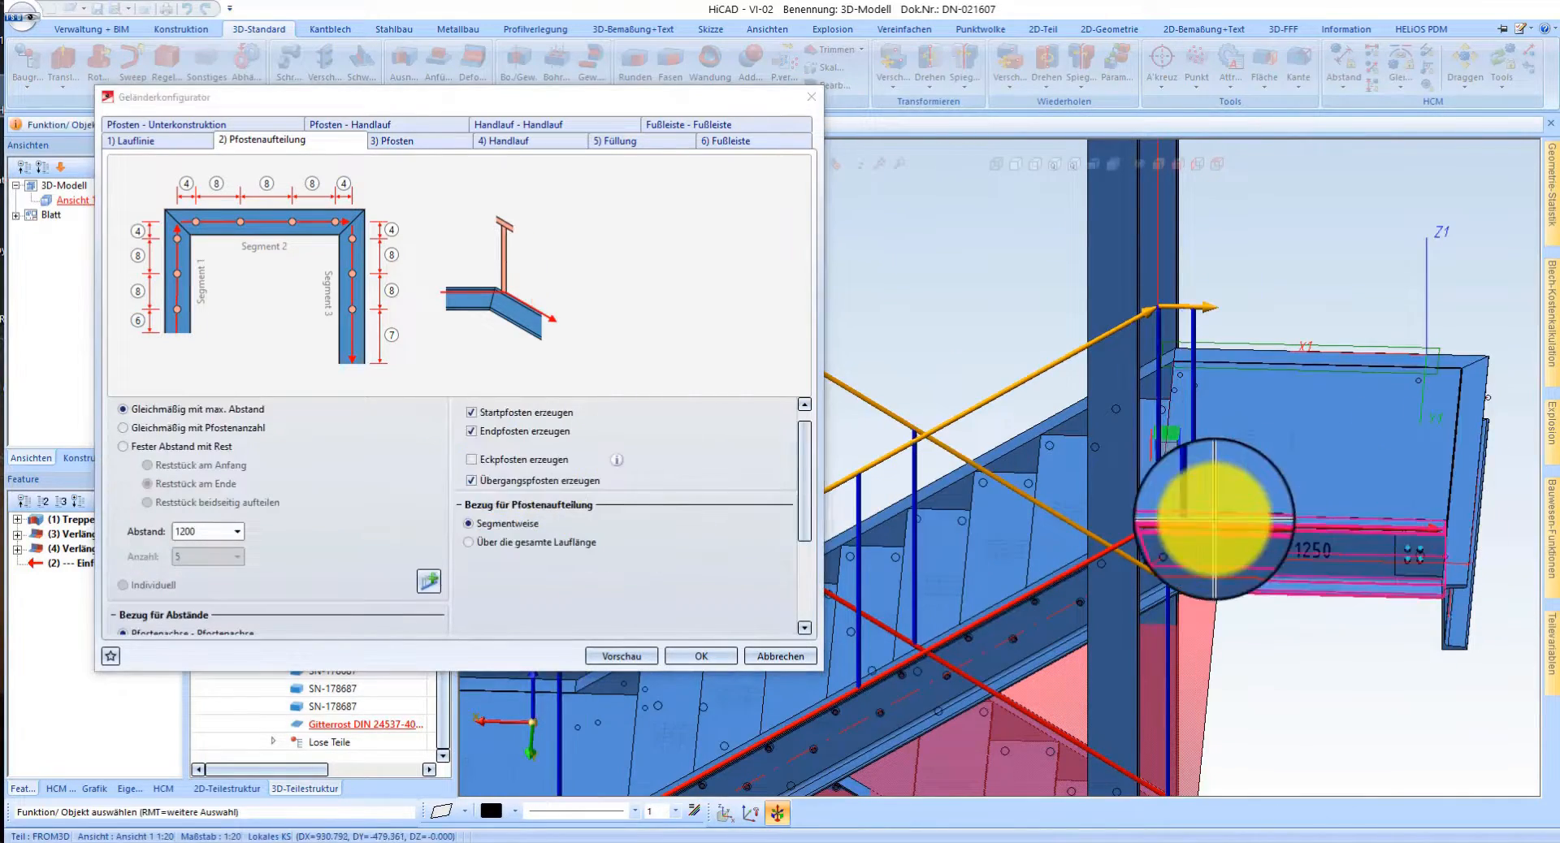
middle_click_drag(1210, 527, 1272, 512)
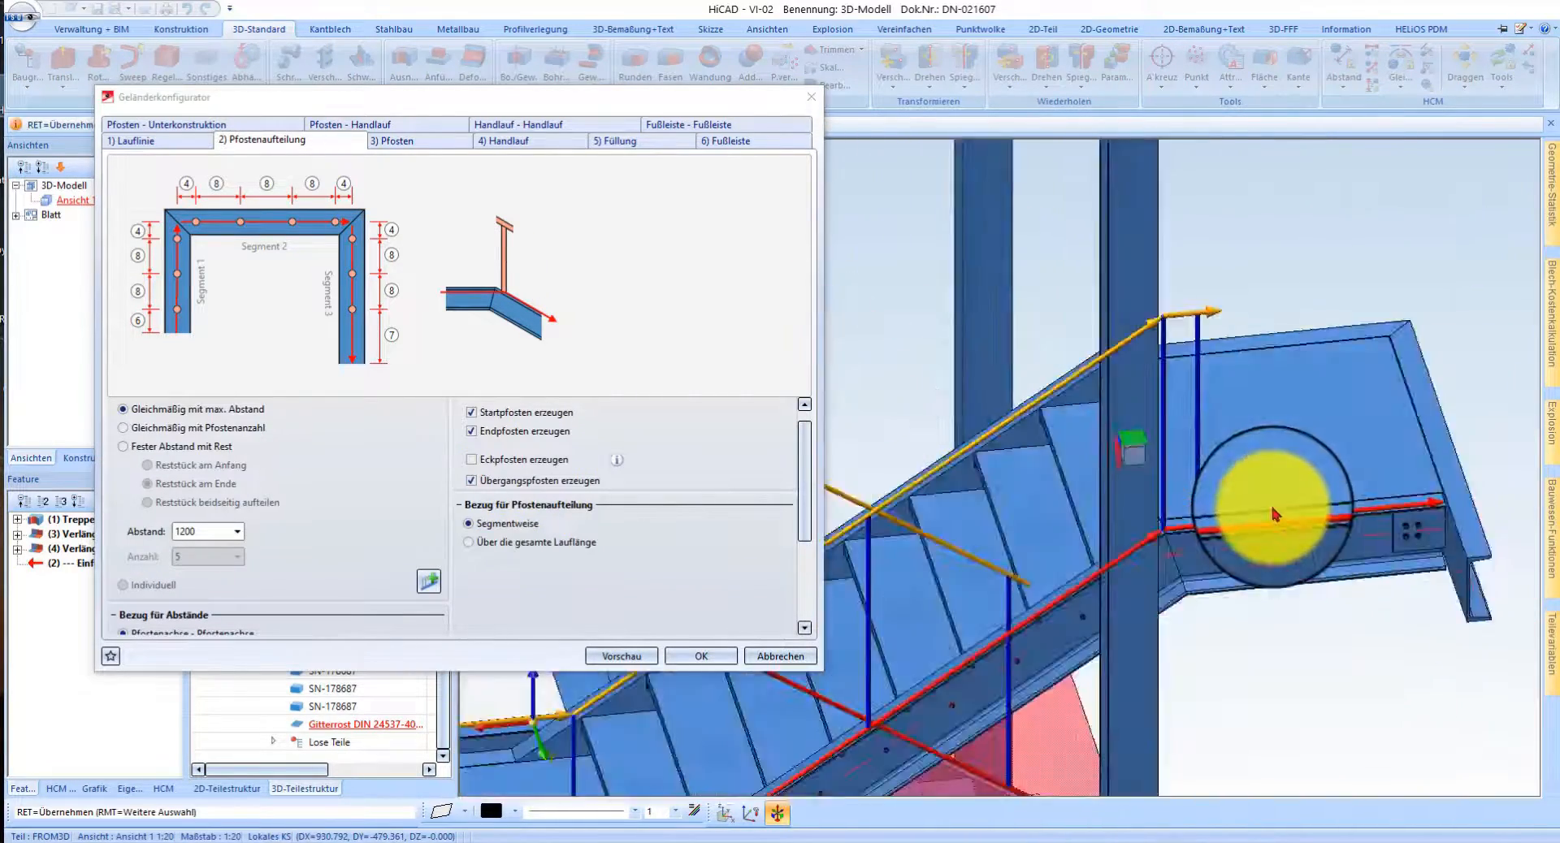
scroll(1273, 506, "down", 3)
middle_click_drag(1393, 401, 1126, 624)
scroll(1071, 601, "up", 1)
scroll(227, 538, "up", 1)
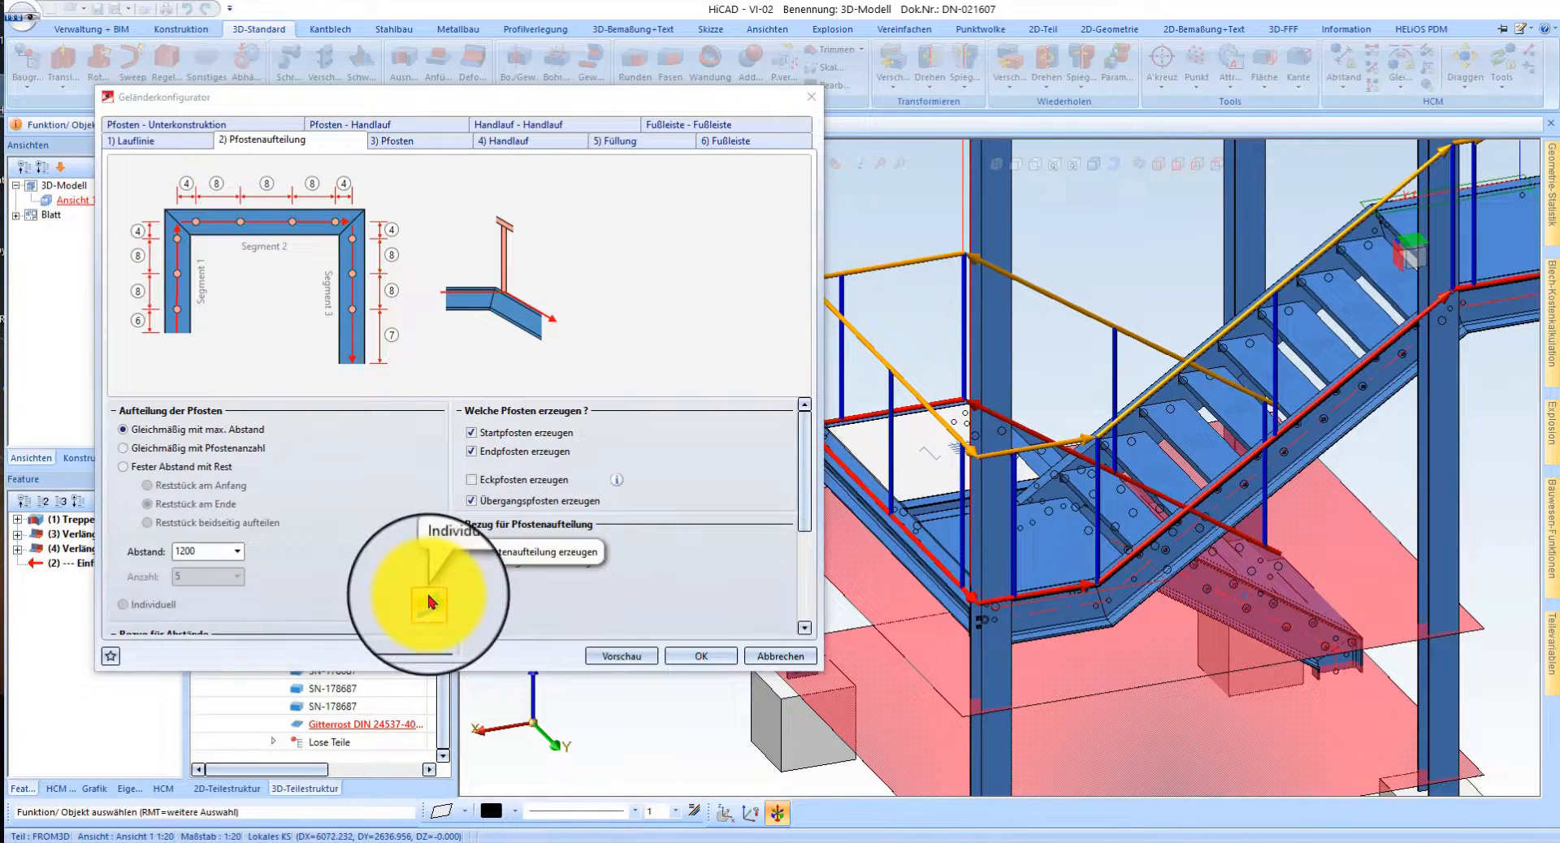
- Examine the post distribution along the intermediate landing and lower flight, and review the Abstände values
middle_click_drag(1009, 476, 1302, 465)
scroll(1301, 466, "down", 3)
scroll(1077, 611, "up", 3)
middle_click_drag(1093, 605, 1178, 589)
scroll(1178, 590, "down", 2)
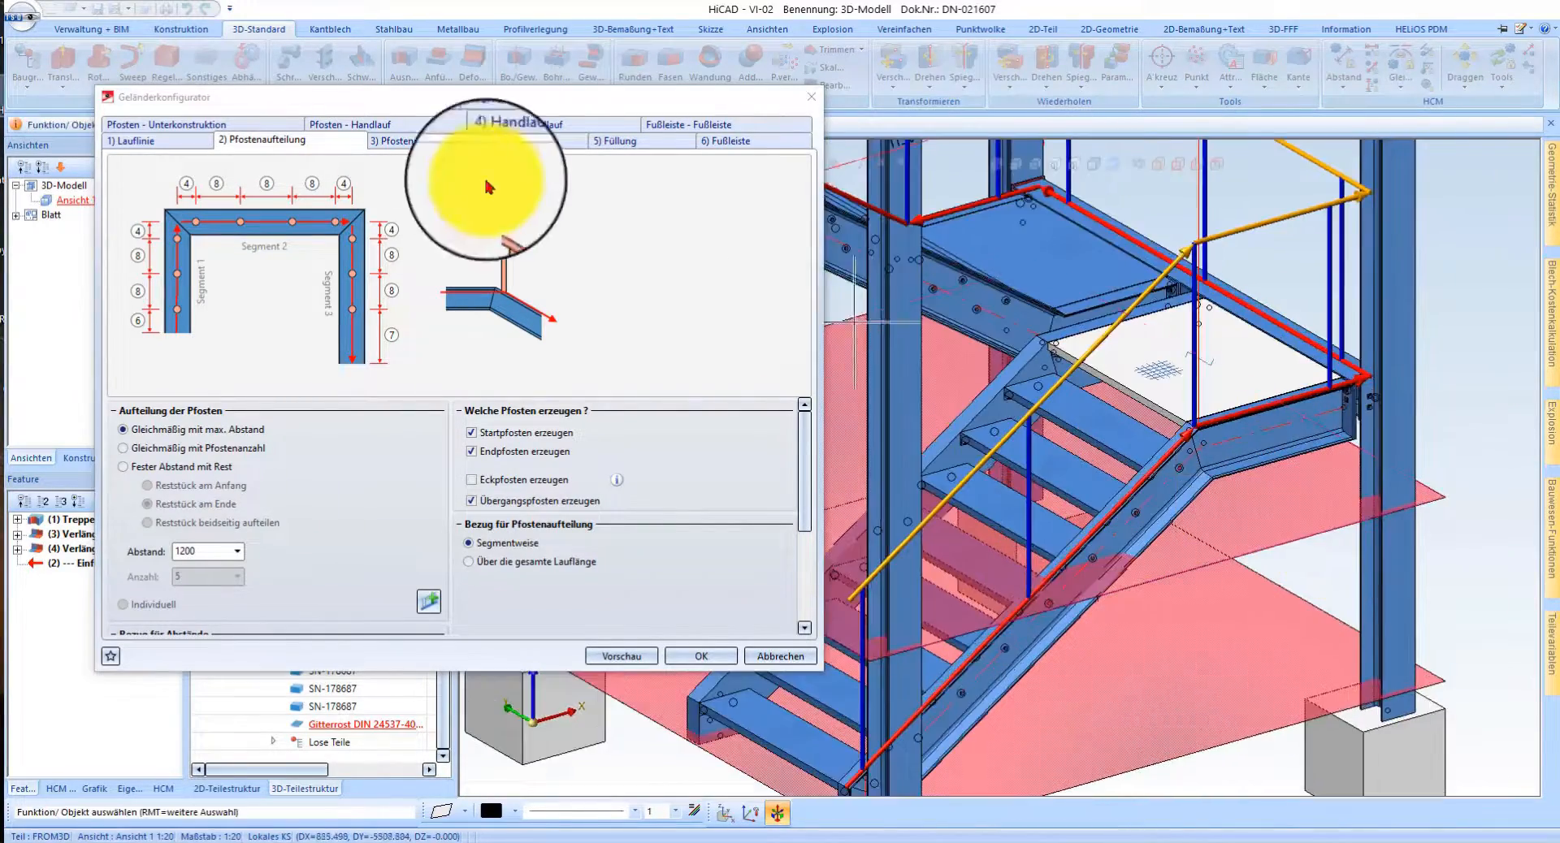
scroll(1324, 487, "up", 3)
scroll(1080, 644, "down", 2)
scroll(1080, 644, "up", 3)
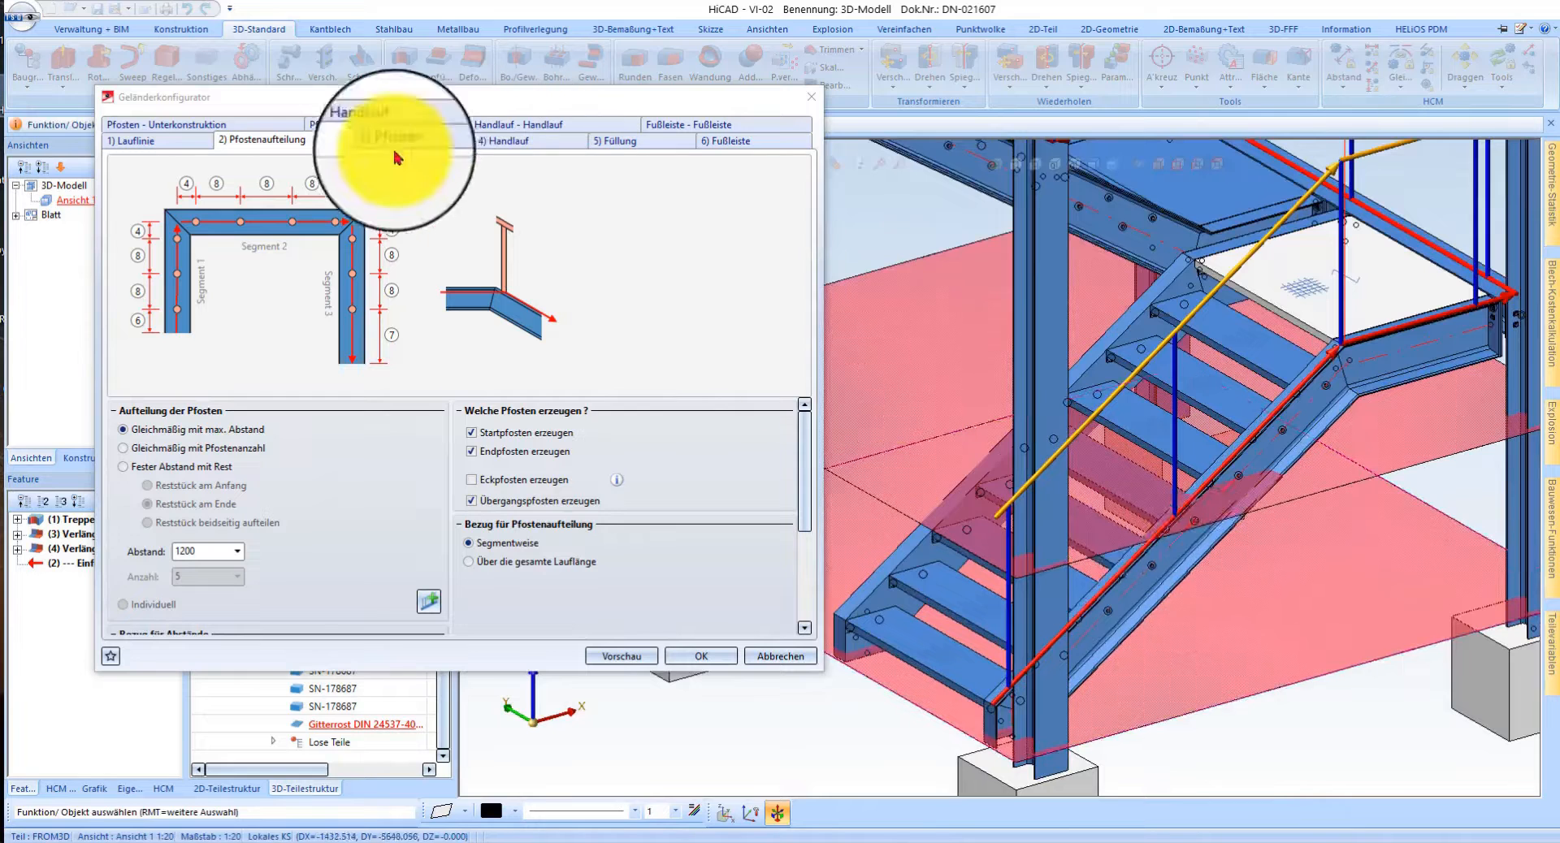
scroll(211, 573, "down", 3)
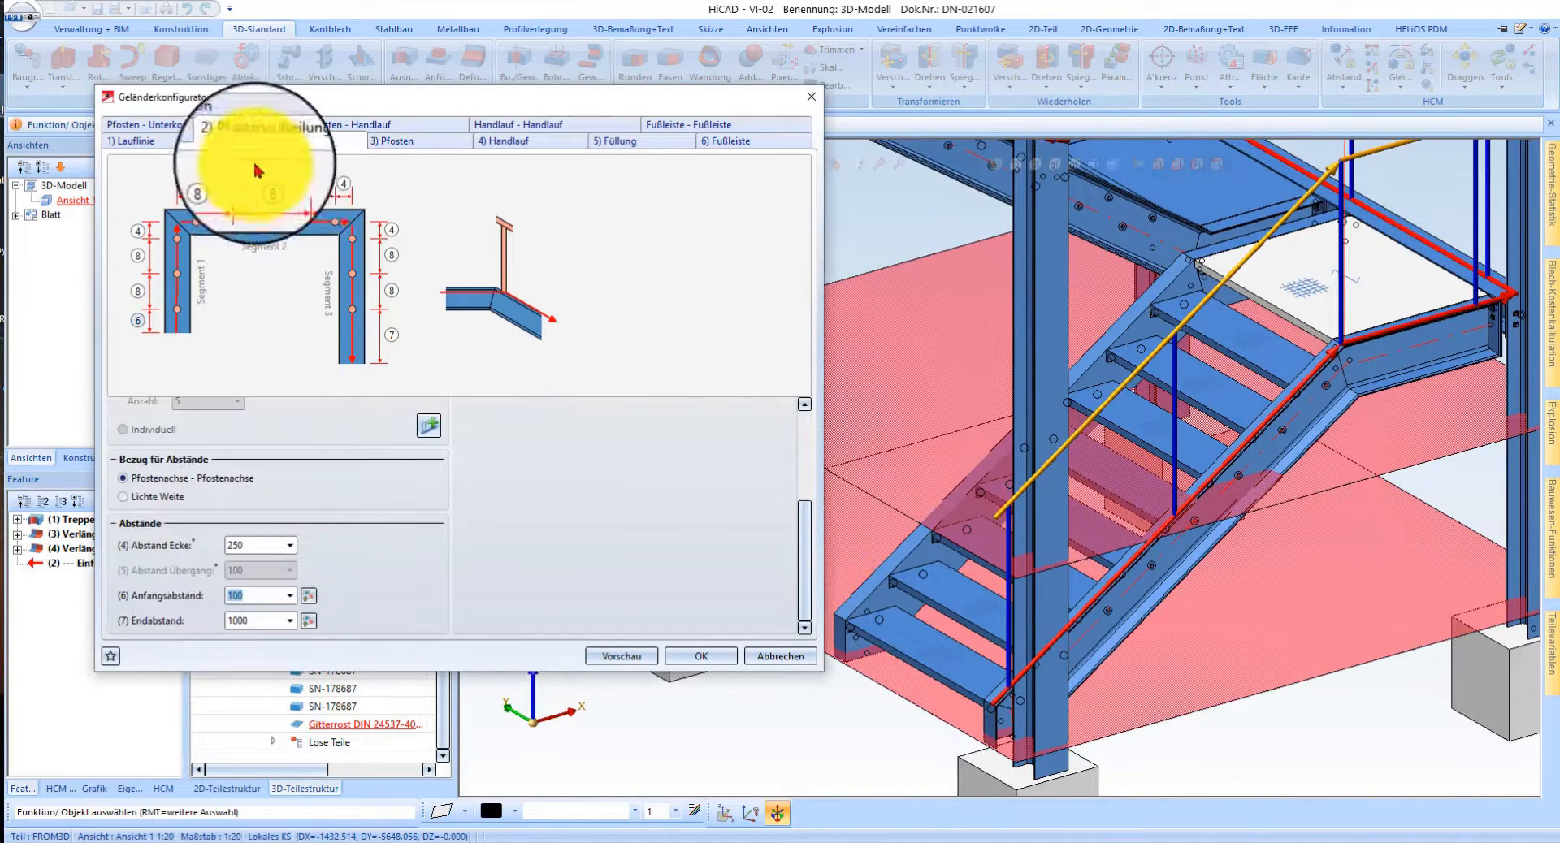
- Review the Pfosten and Handlauf settings and set the Füllung variant to Füllung mit Knieleisten
left_click(406, 140)
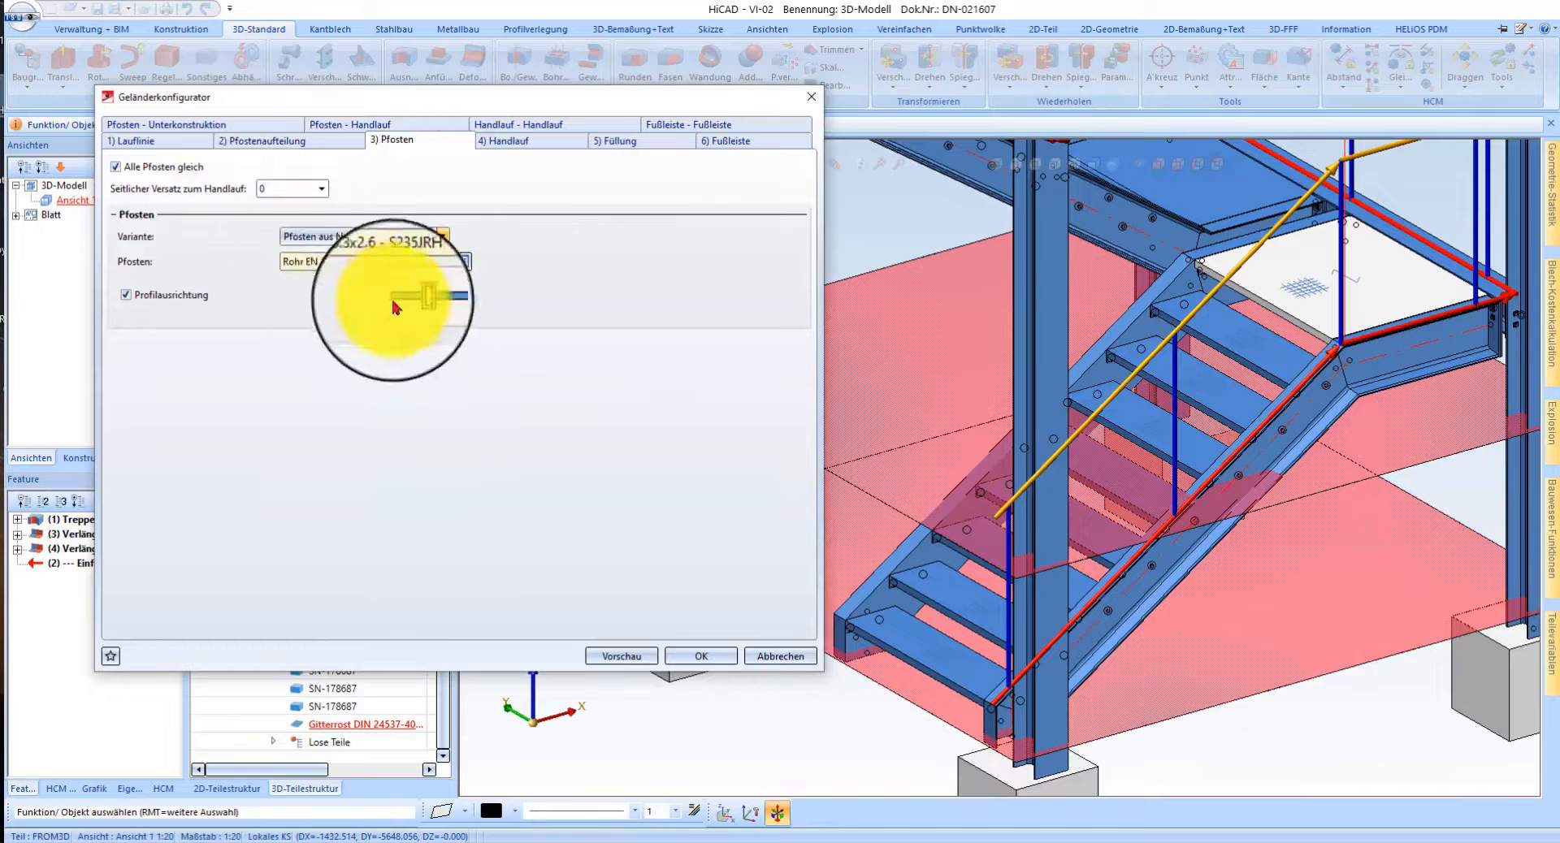
left_click(504, 141)
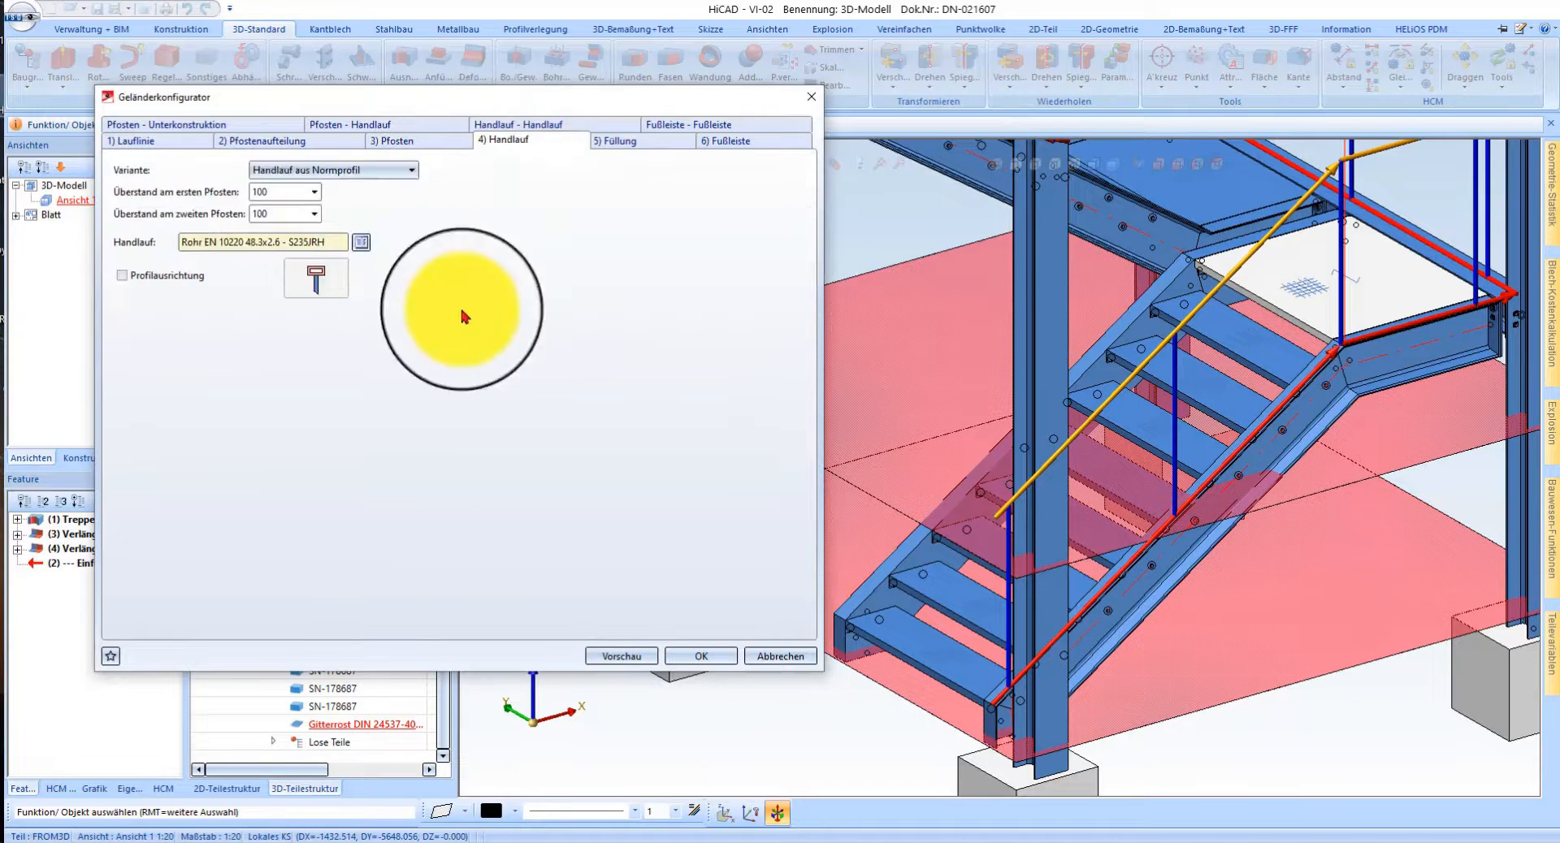
left_click(621, 140)
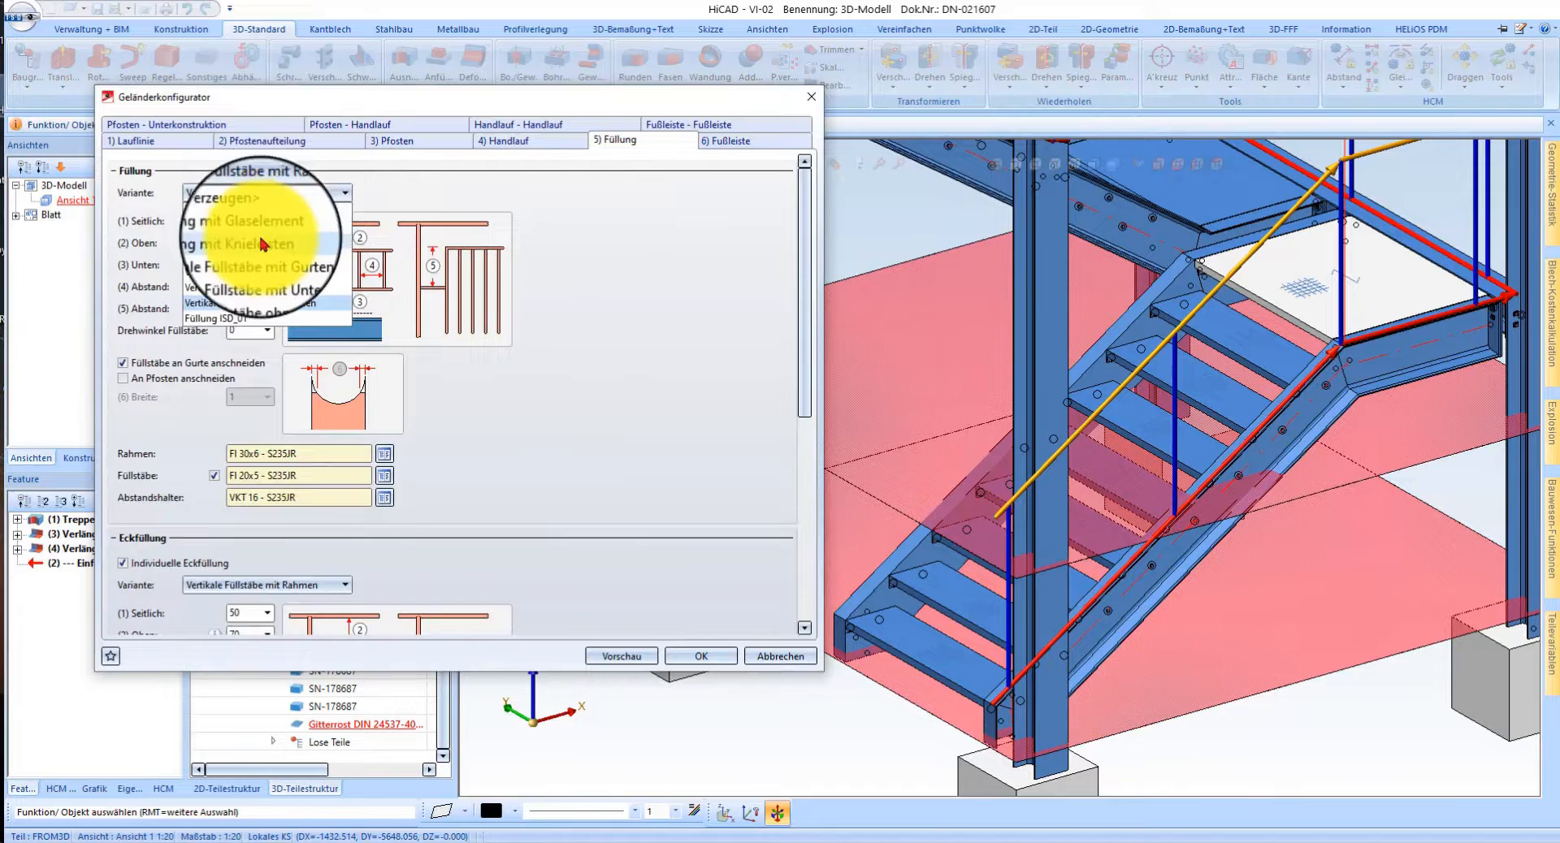
left_click(262, 243)
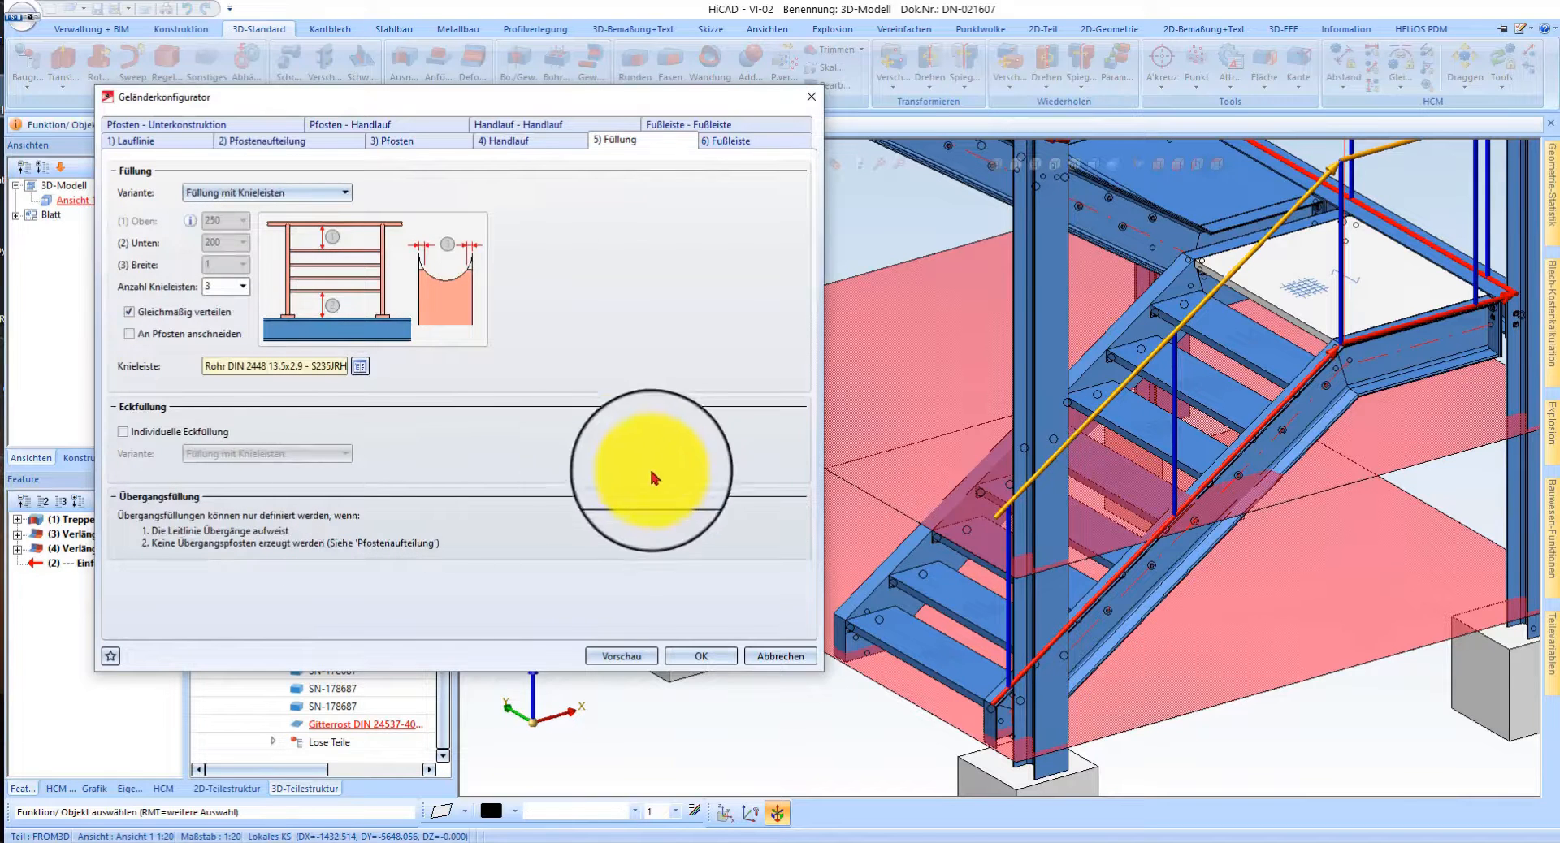
- Review the Fußleiste, Pfosten - Unterkonstruktion, Pfosten - Handlauf and Handlauf - Handlauf settings and generate the railing
left_click(727, 142)
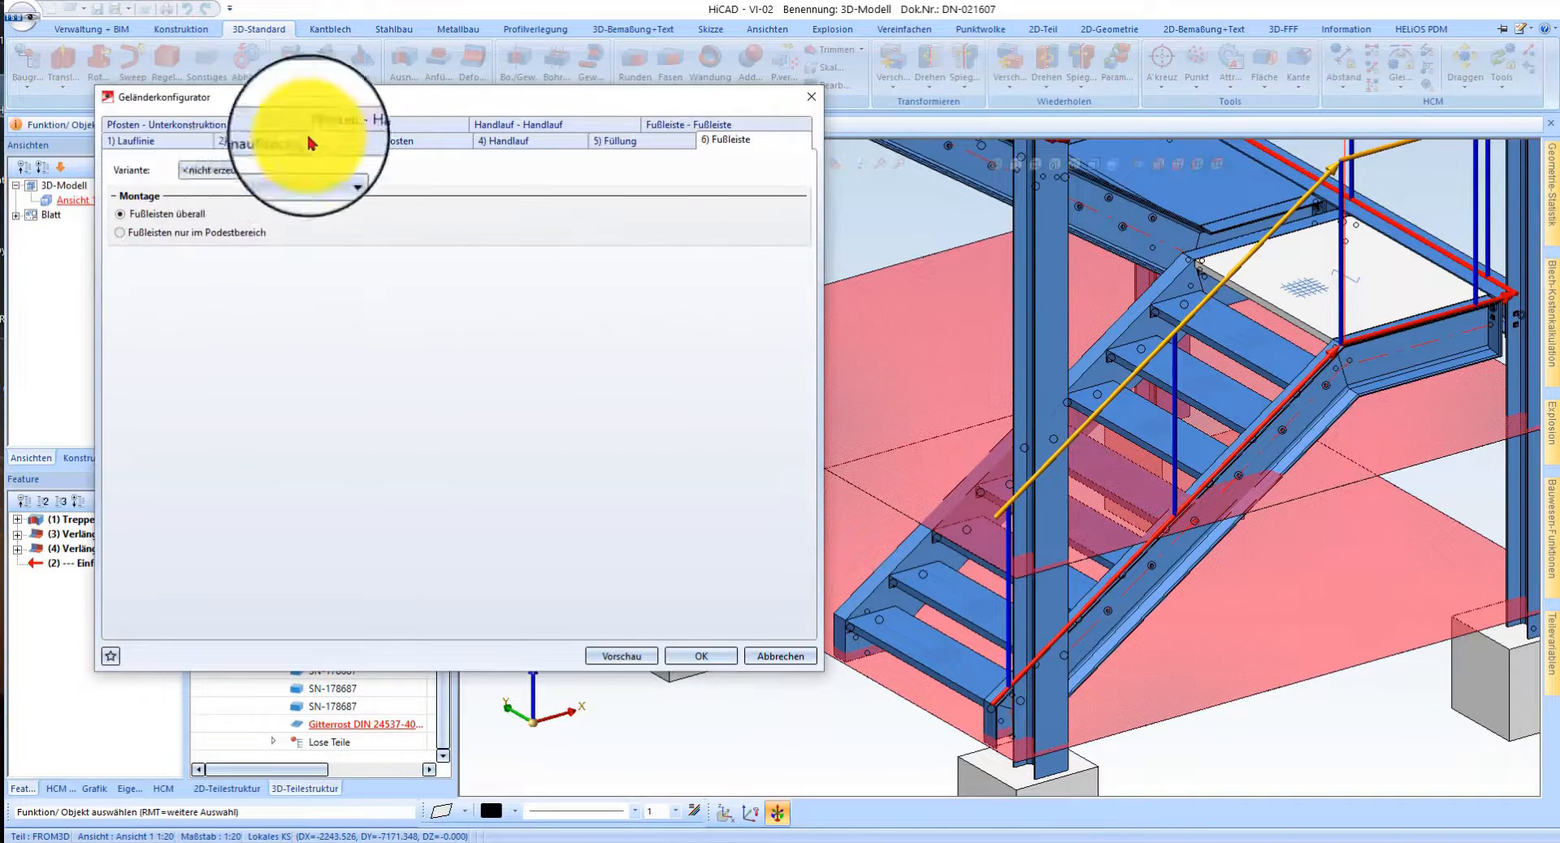
left_click(204, 124)
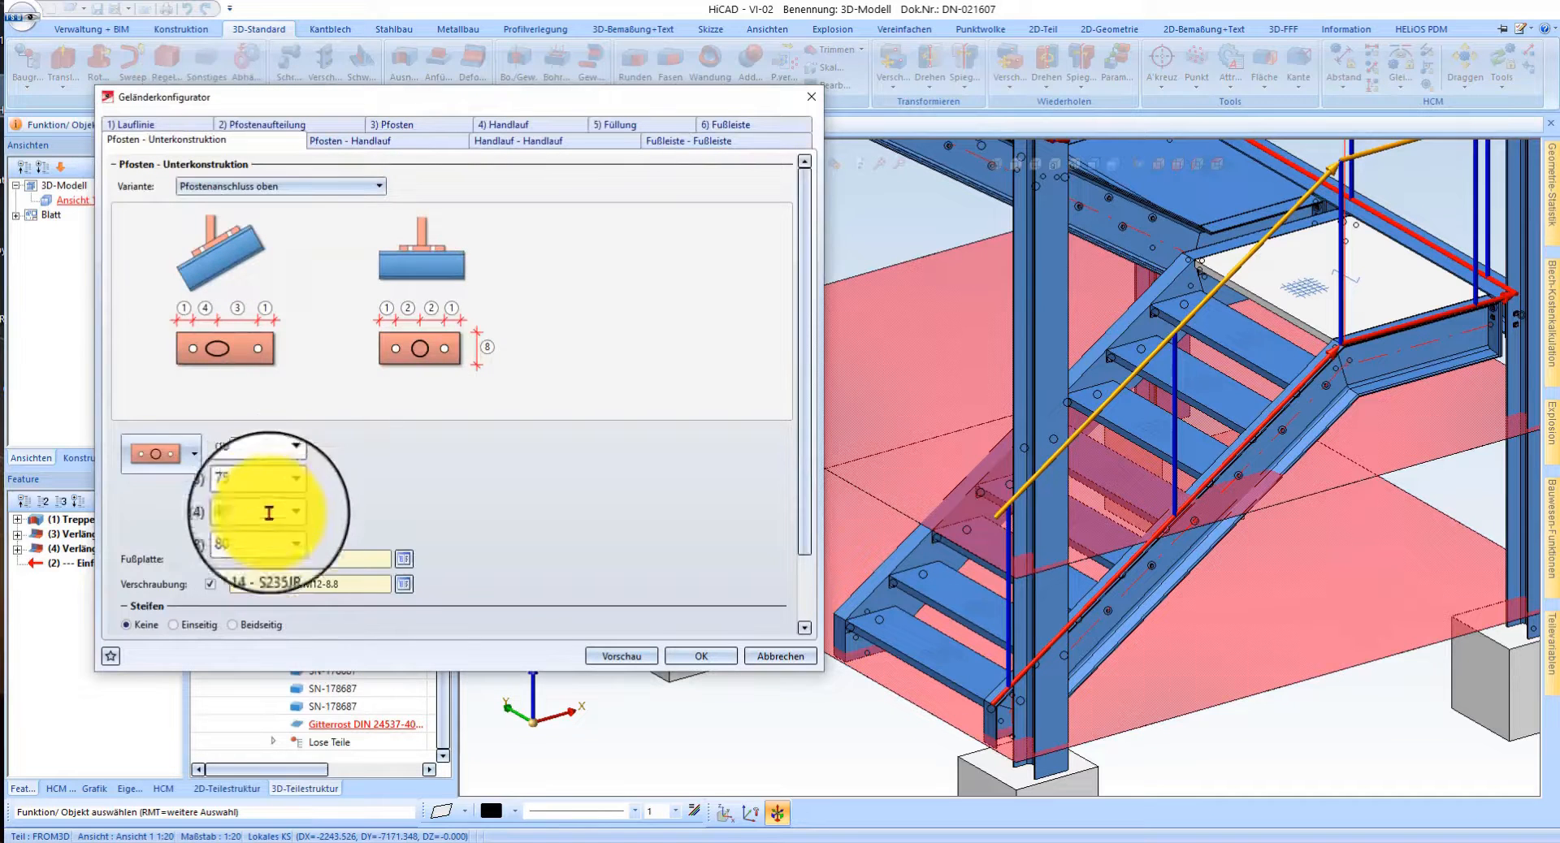
scroll(276, 496, "down", 3)
scroll(296, 435, "up", 3)
left_click(443, 140)
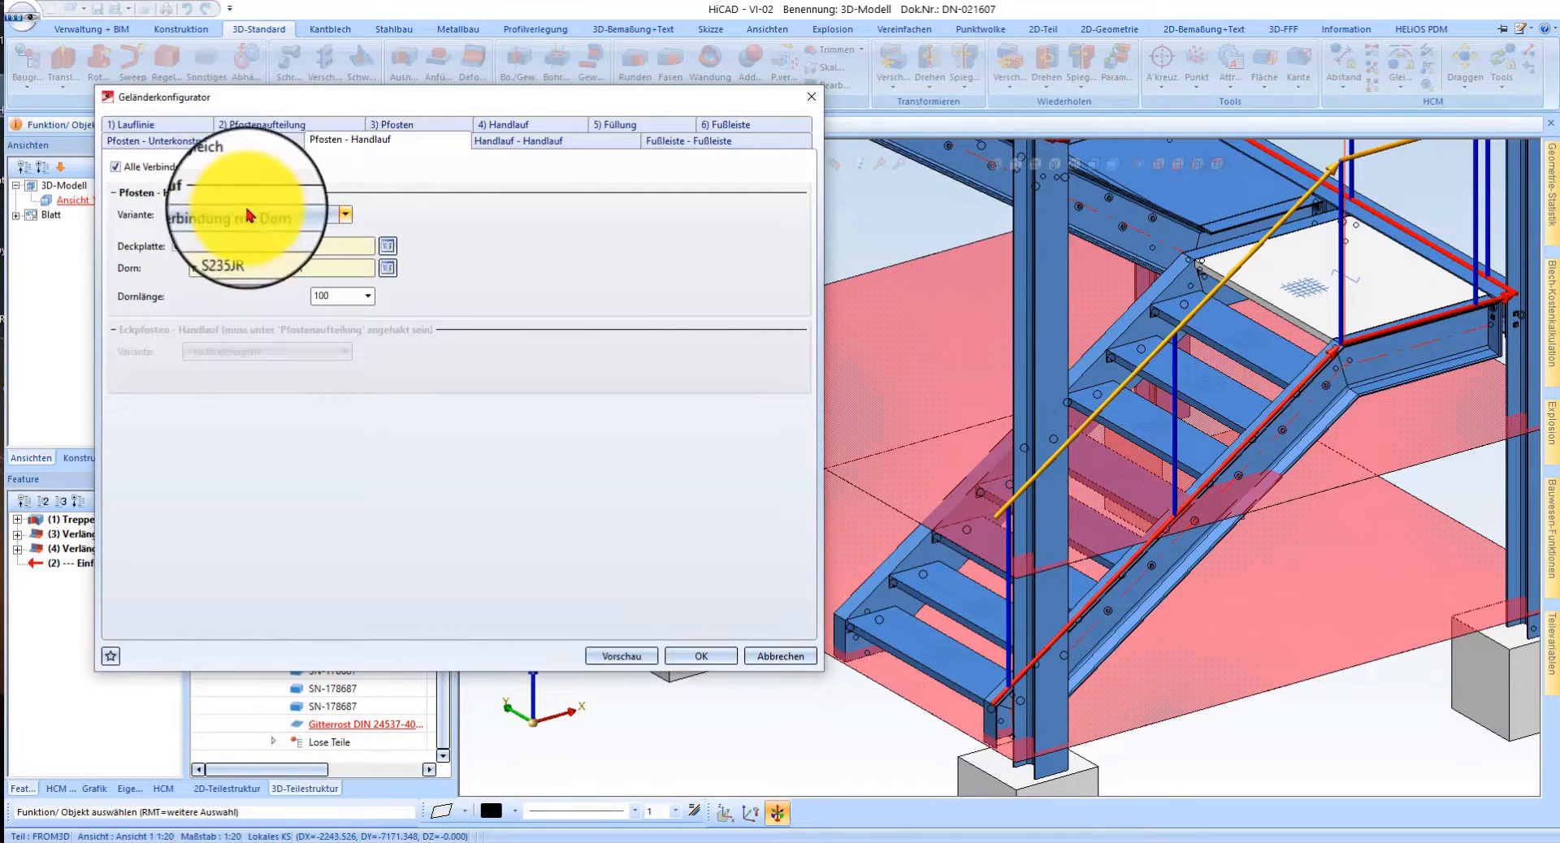
left_click(517, 141)
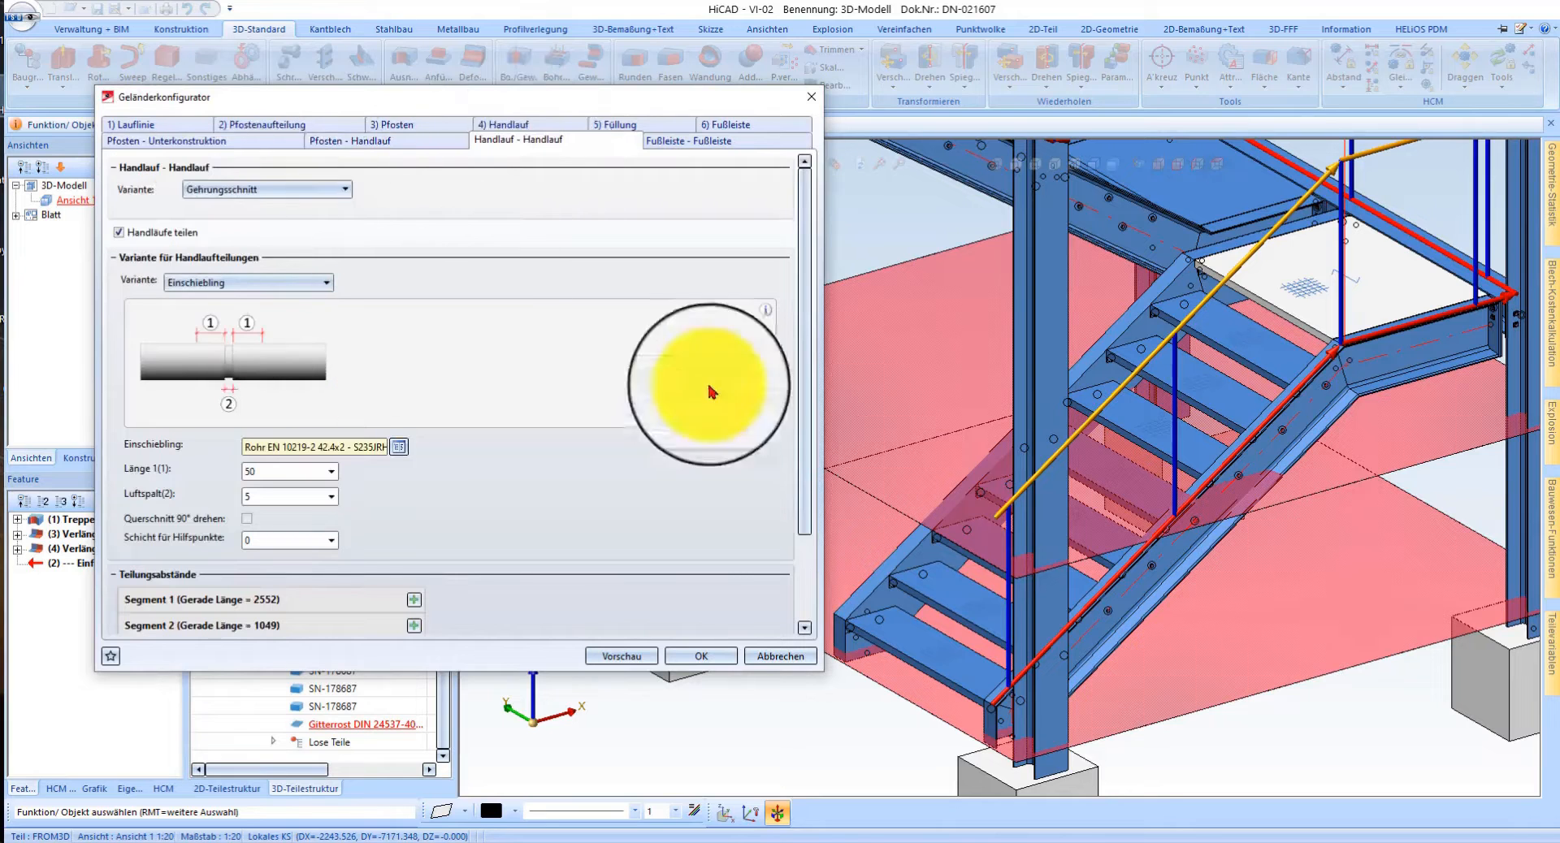
left_click(702, 656)
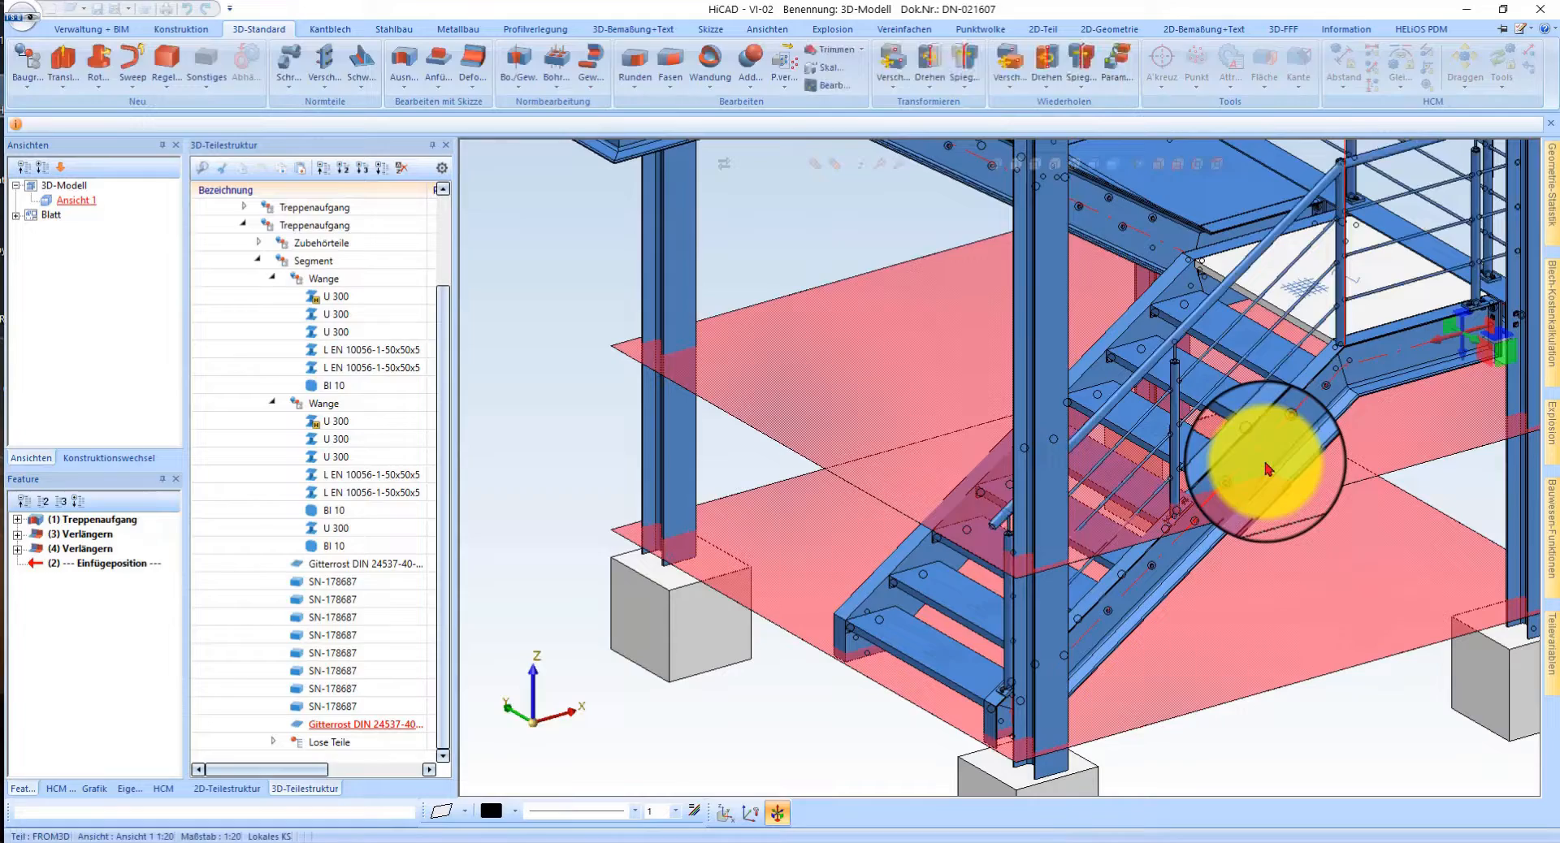
- Inspect the generated railing along both flights, especially the posts and handrail at the upper landing's transition and the intermediate landing
scroll(1057, 449, "down", 2)
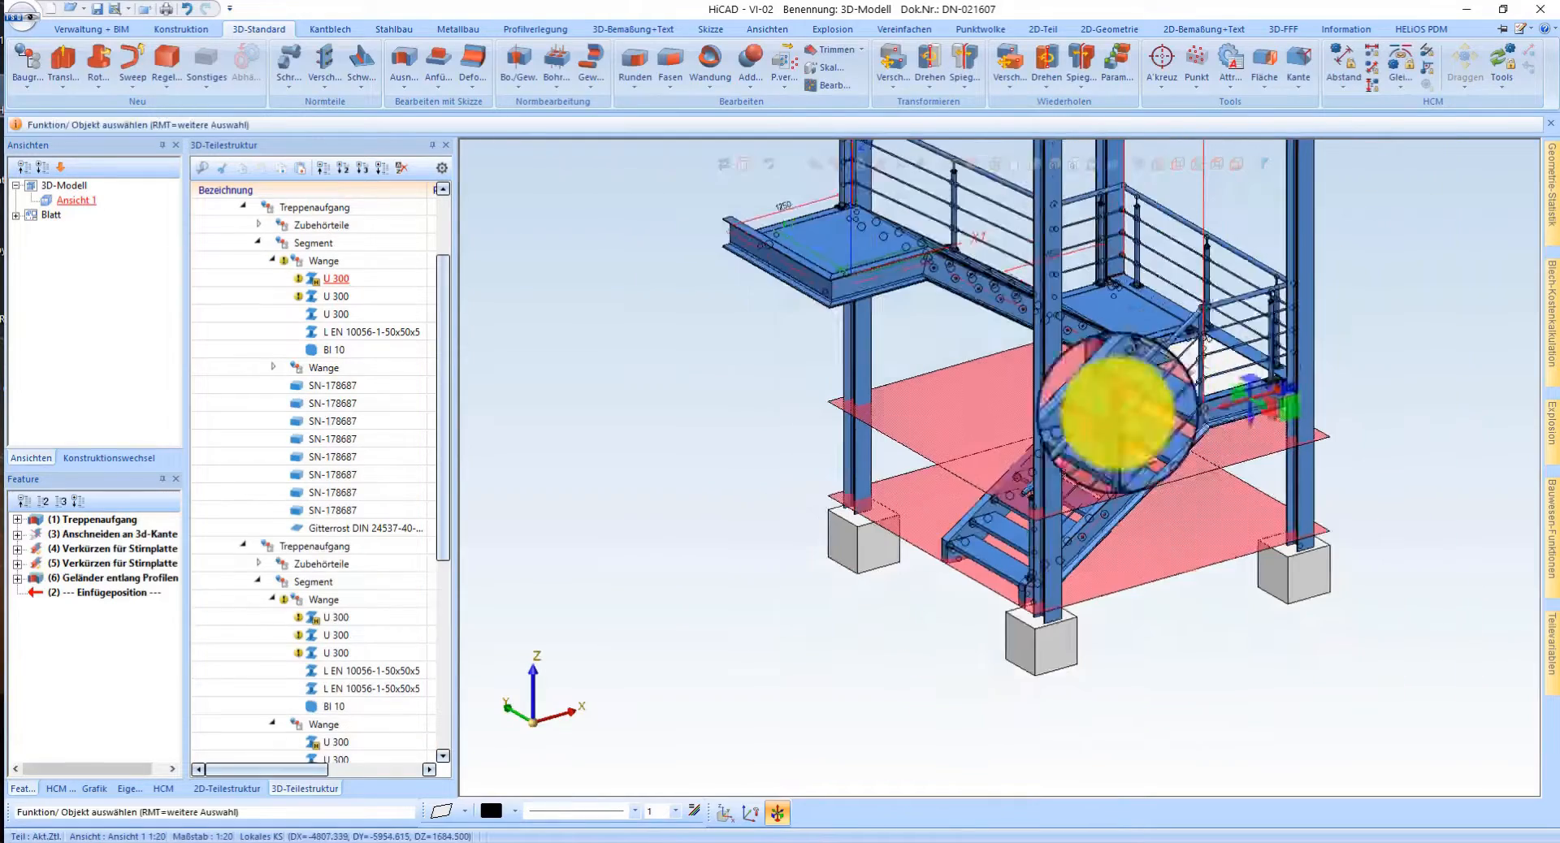
middle_click_drag(1215, 358, 896, 342)
scroll(1473, 262, "up", 5)
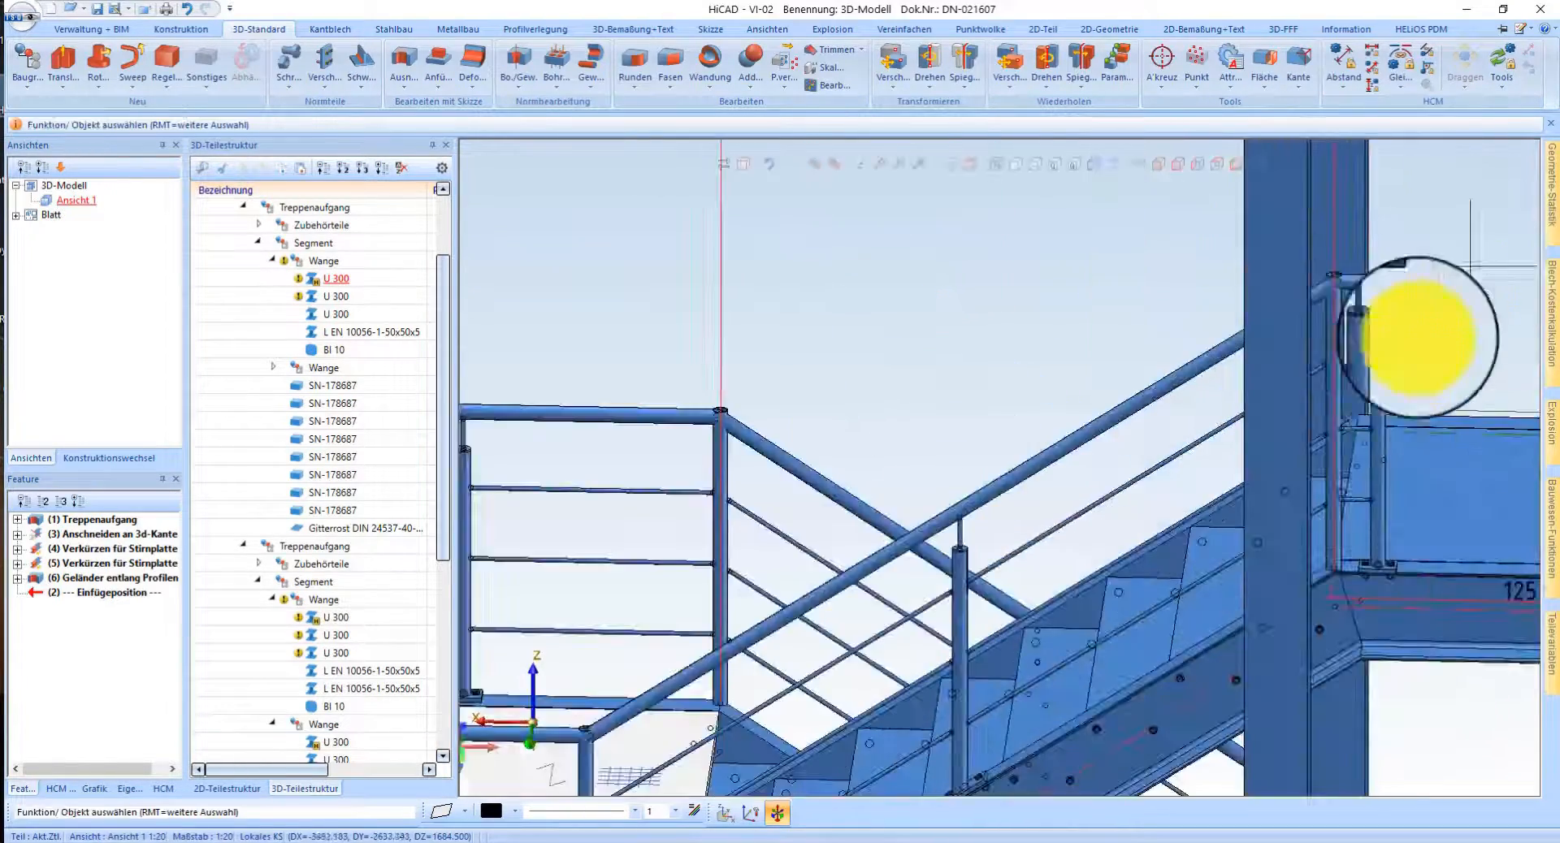
scroll(1243, 261, "down", 2)
scroll(1267, 629, "up", 2)
scroll(1199, 617, "down", 3)
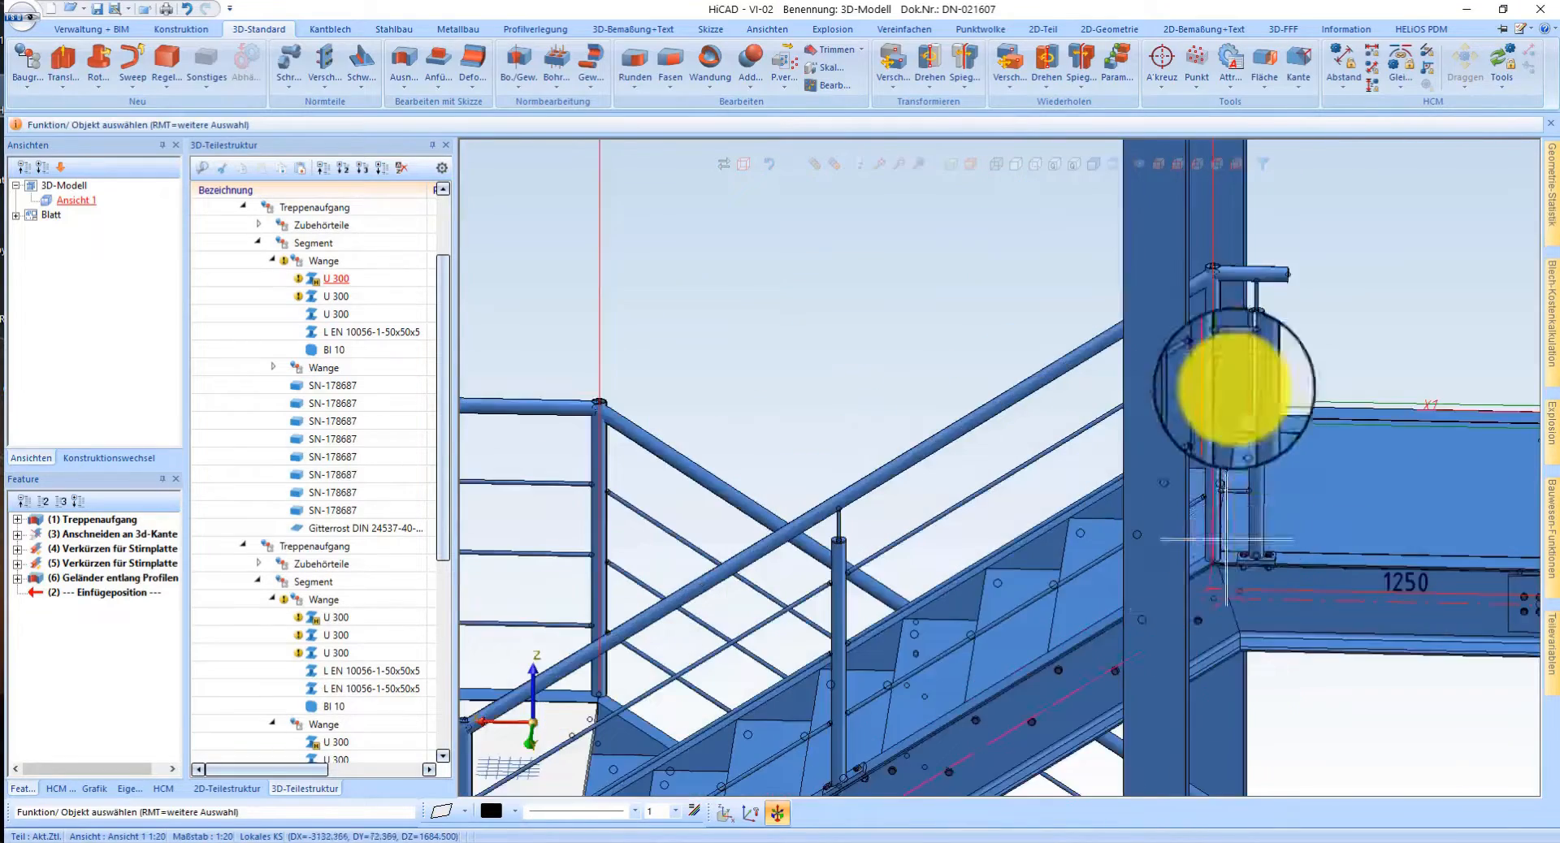
scroll(1215, 331, "up", 2)
scroll(1180, 268, "down", 2)
scroll(1182, 589, "up", 2)
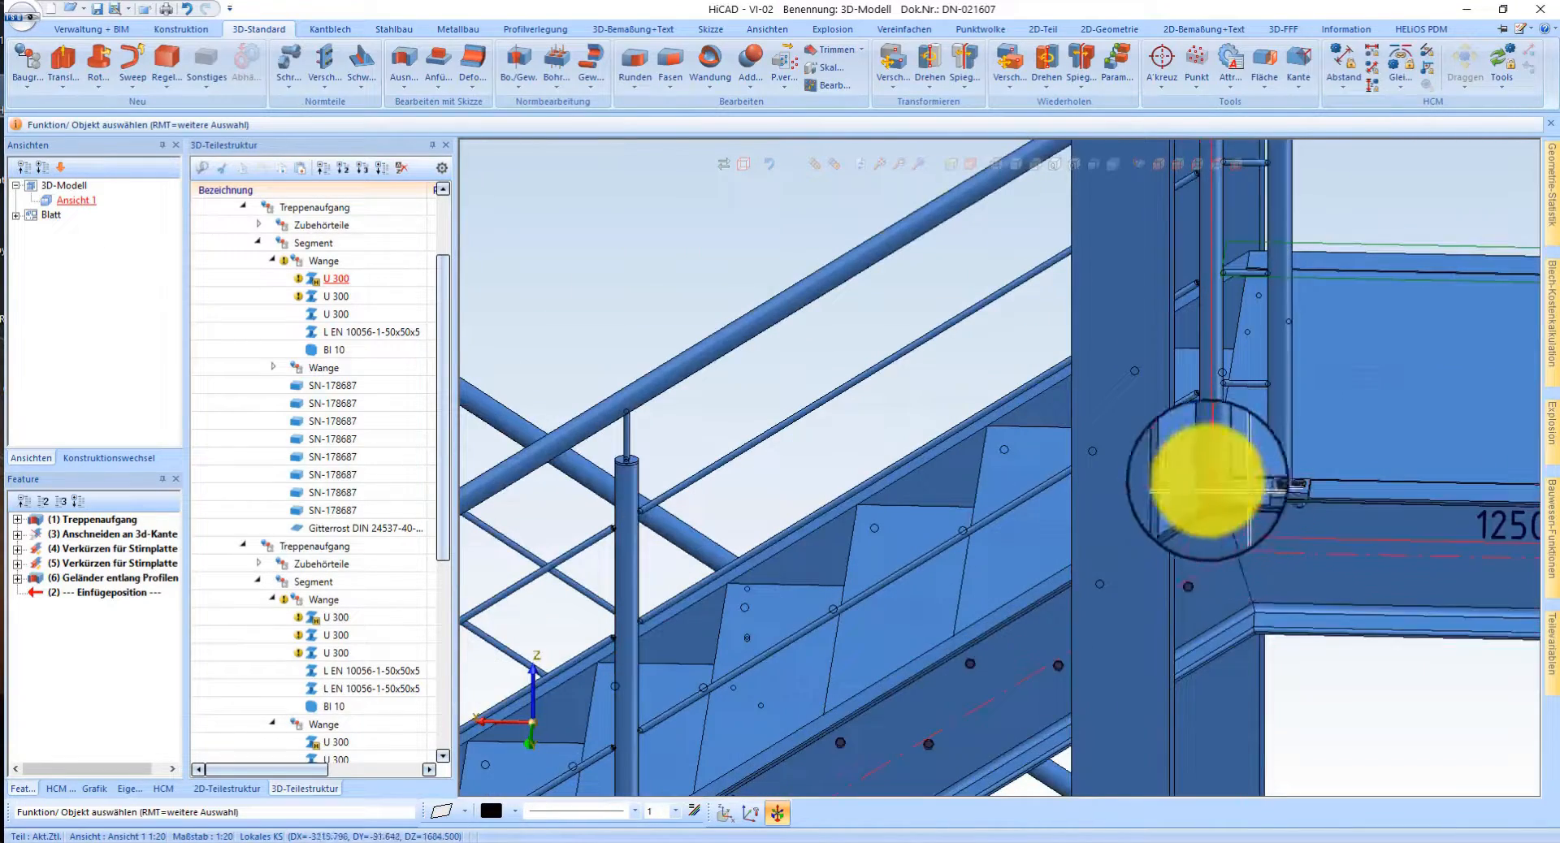
scroll(1217, 479, "down", 4)
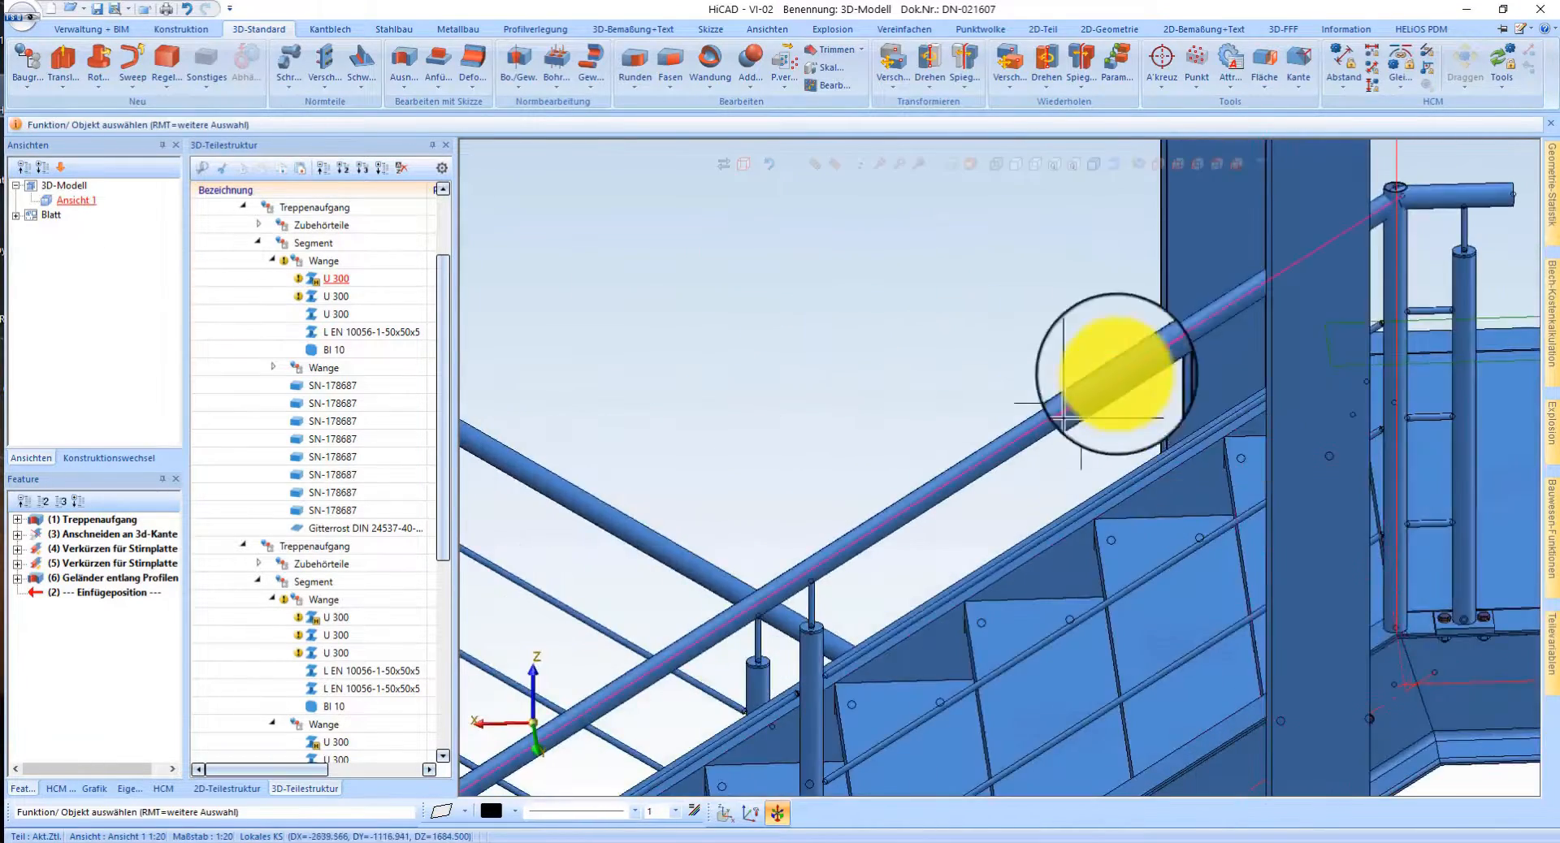
scroll(1278, 442, "up", 3)
scroll(1304, 430, "down", 3)
scroll(845, 691, "up", 2)
middle_click_drag(914, 602, 986, 593)
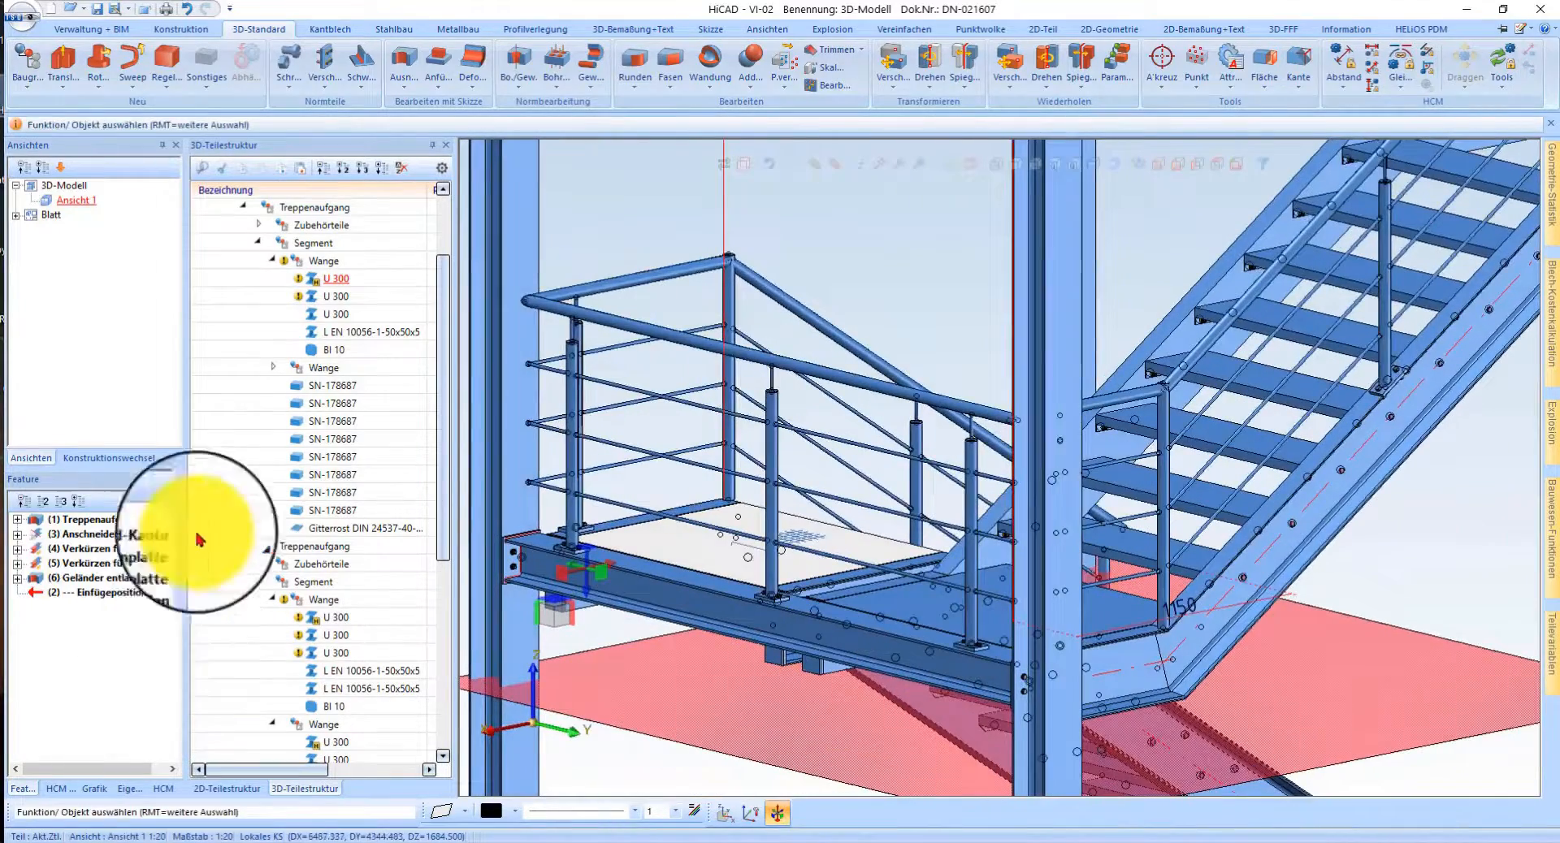
- Reopen the generated railing for editing and disable Übergangspfosten erzeugen in its post distribution
double_click(902, 481)
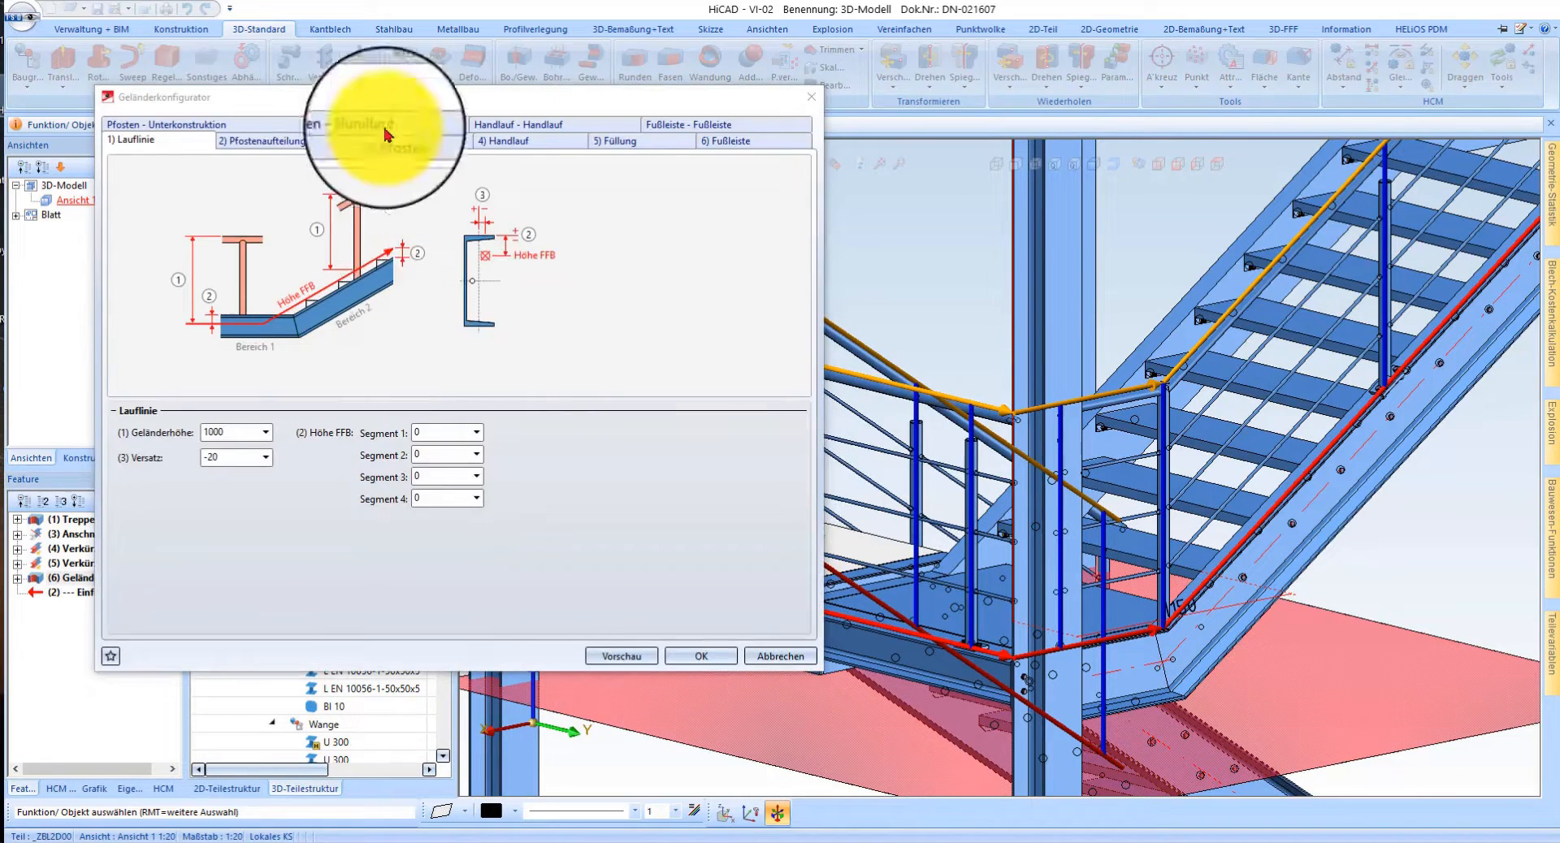
left_click(314, 143)
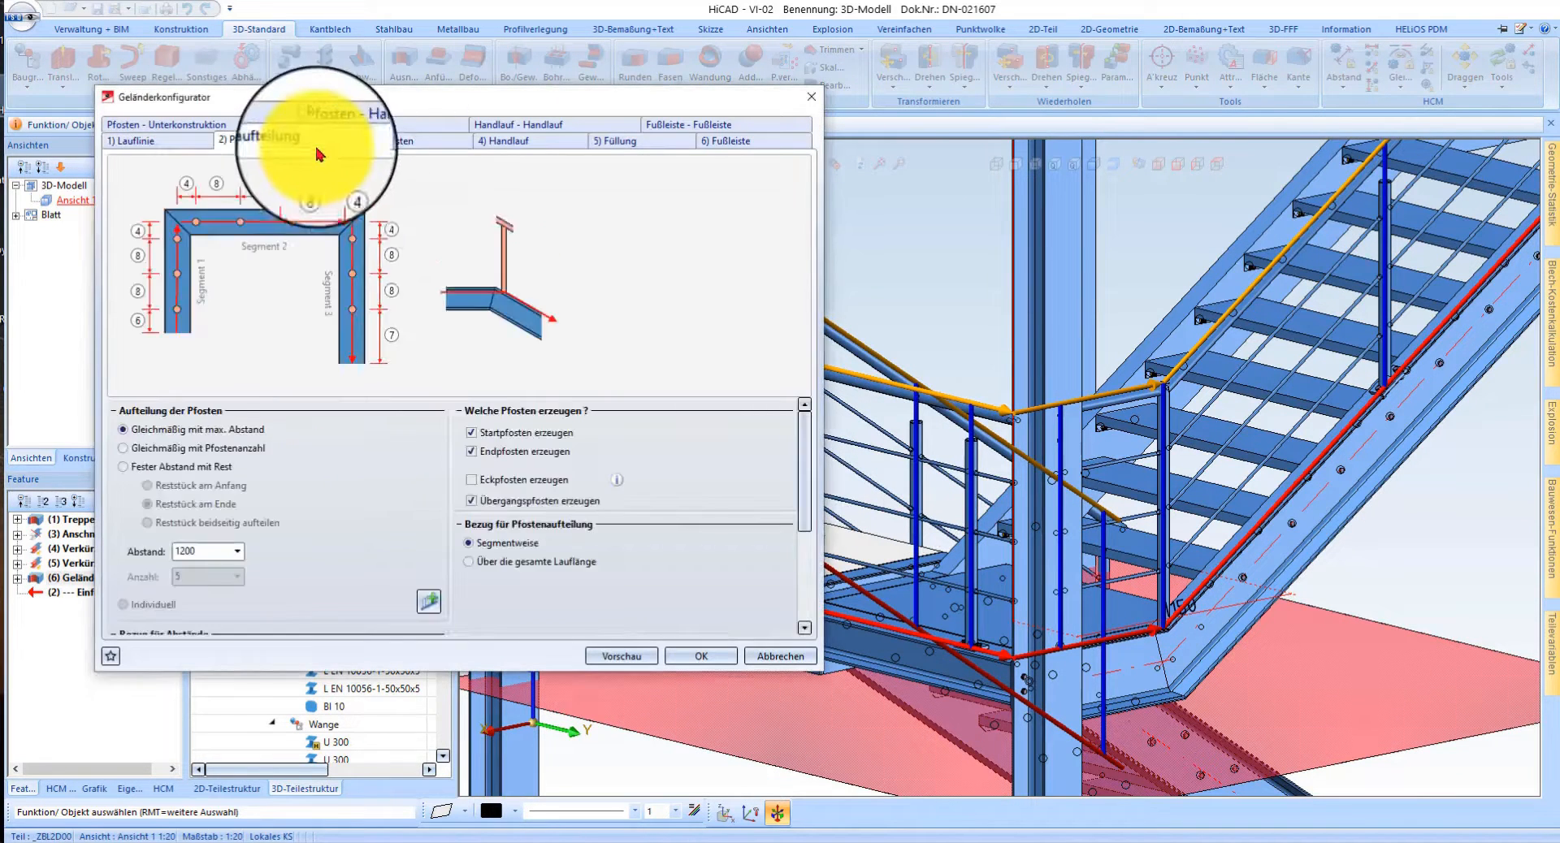
left_click(498, 508)
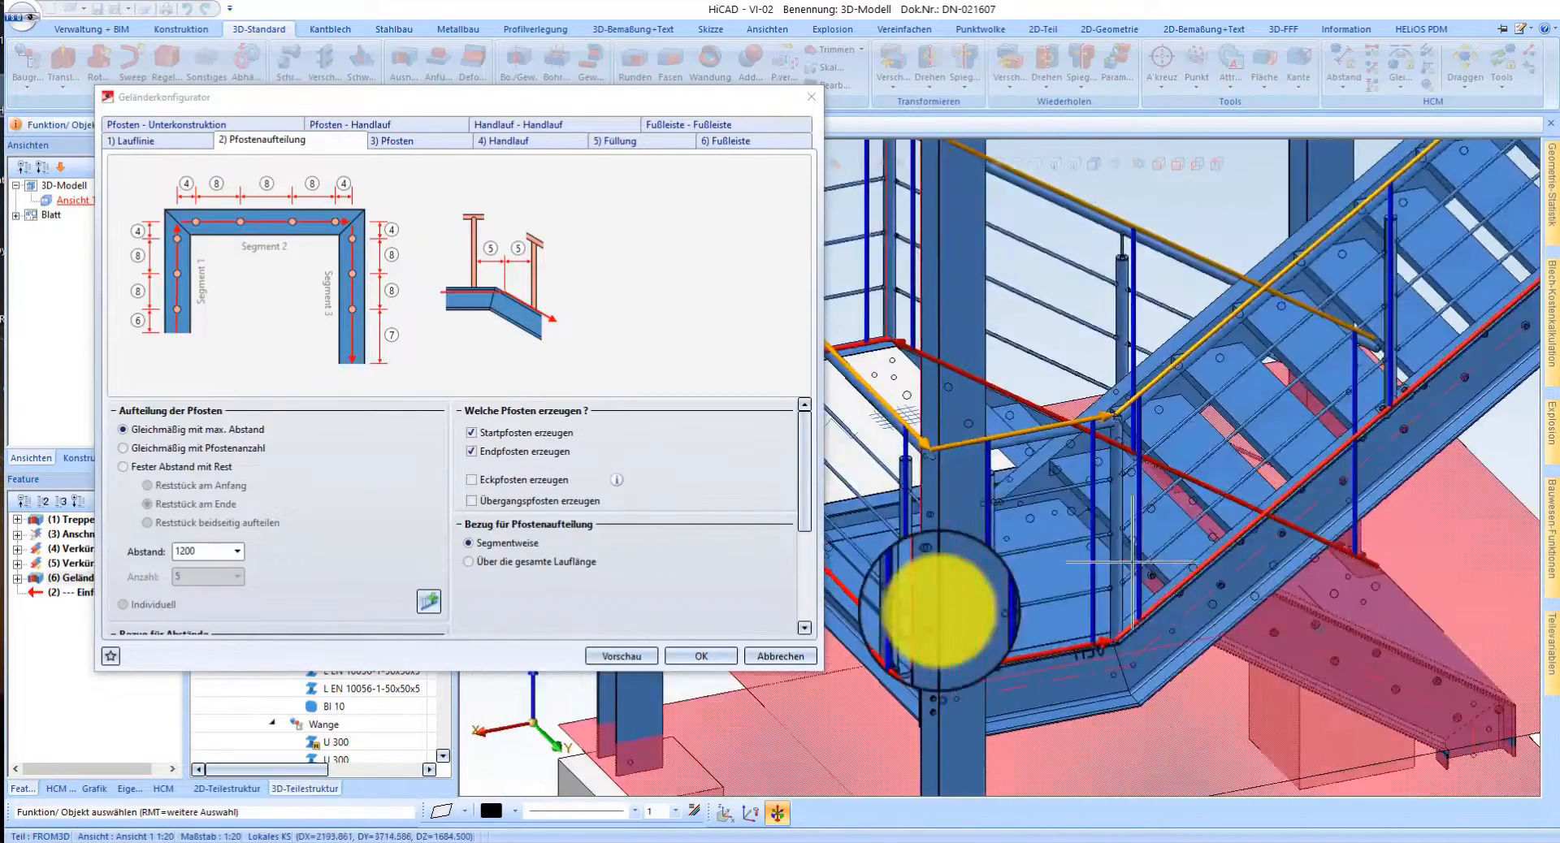
- Try the post distribution without Endpfosten erzeugen, compare the preview at the upper landing, and restore the end post
scroll(939, 610, "down", 4)
scroll(1219, 452, "up", 5)
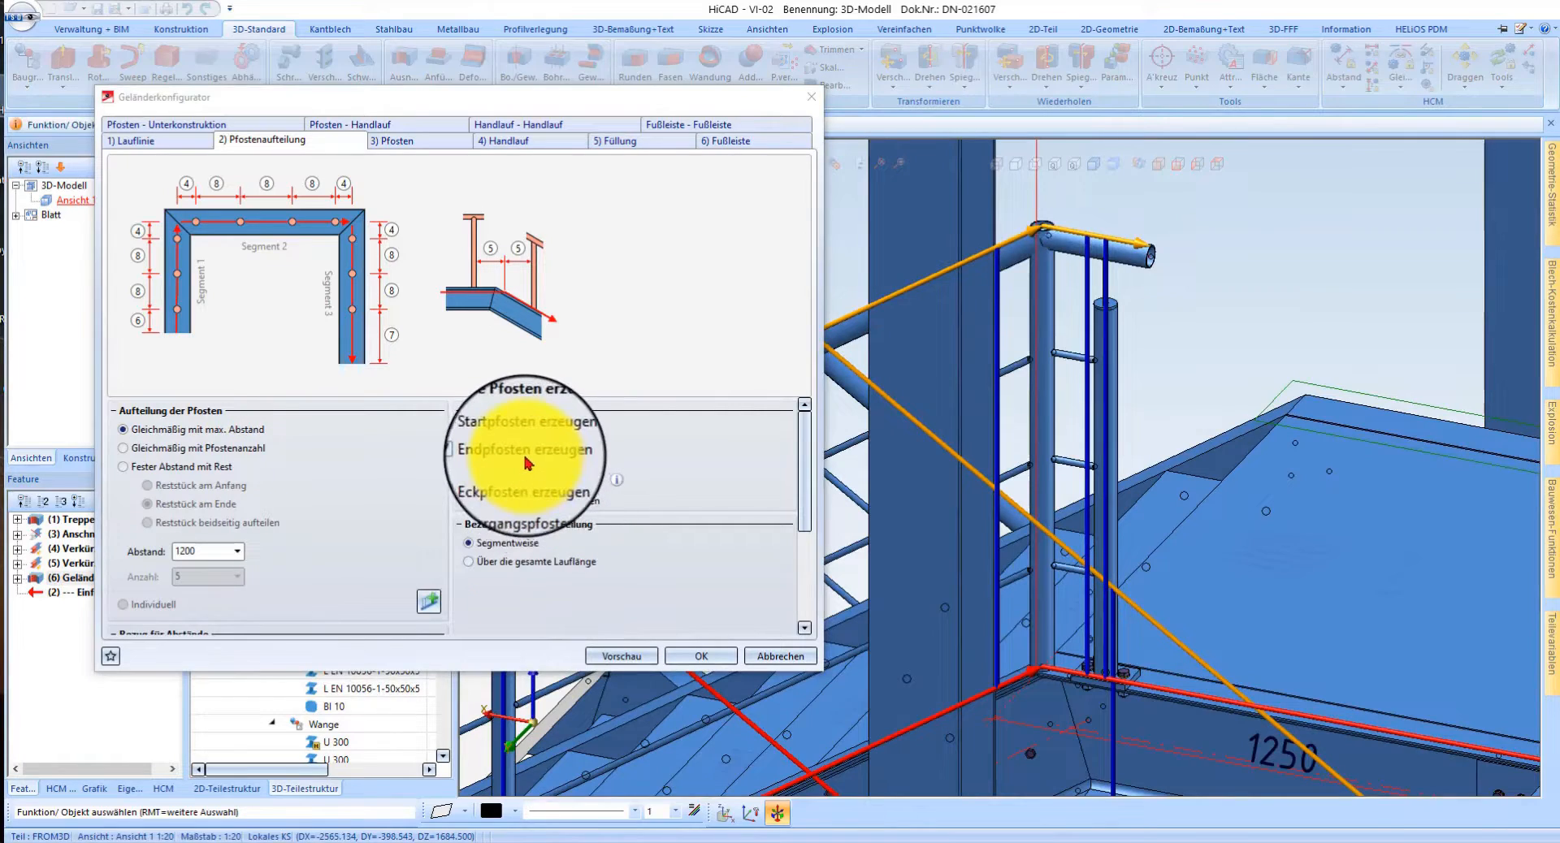
scroll(1281, 425, "down", 3)
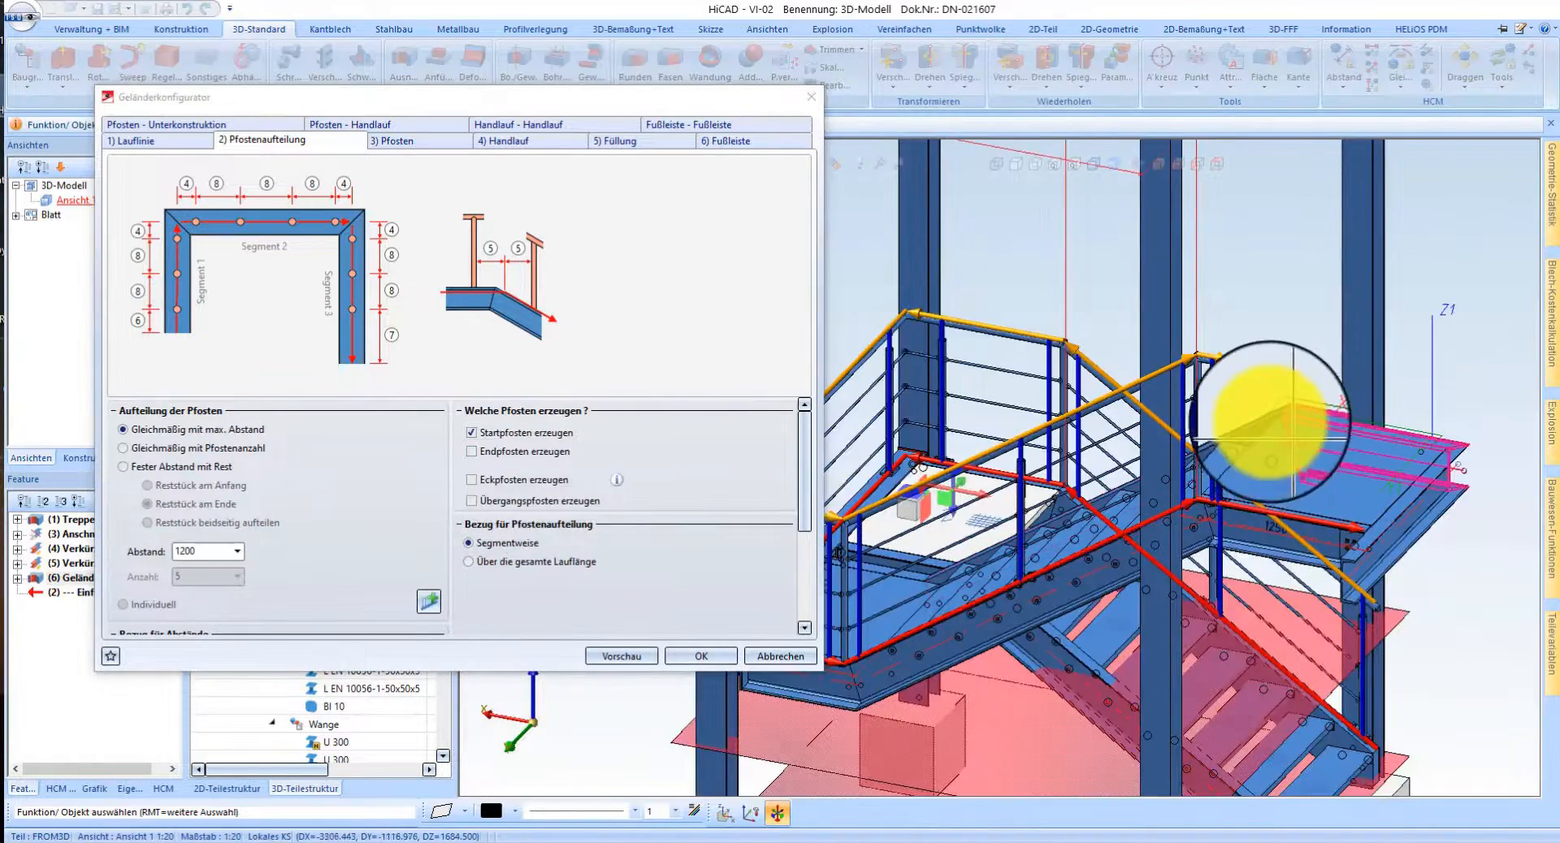
scroll(1162, 419, "up", 3)
scroll(1154, 411, "down", 3)
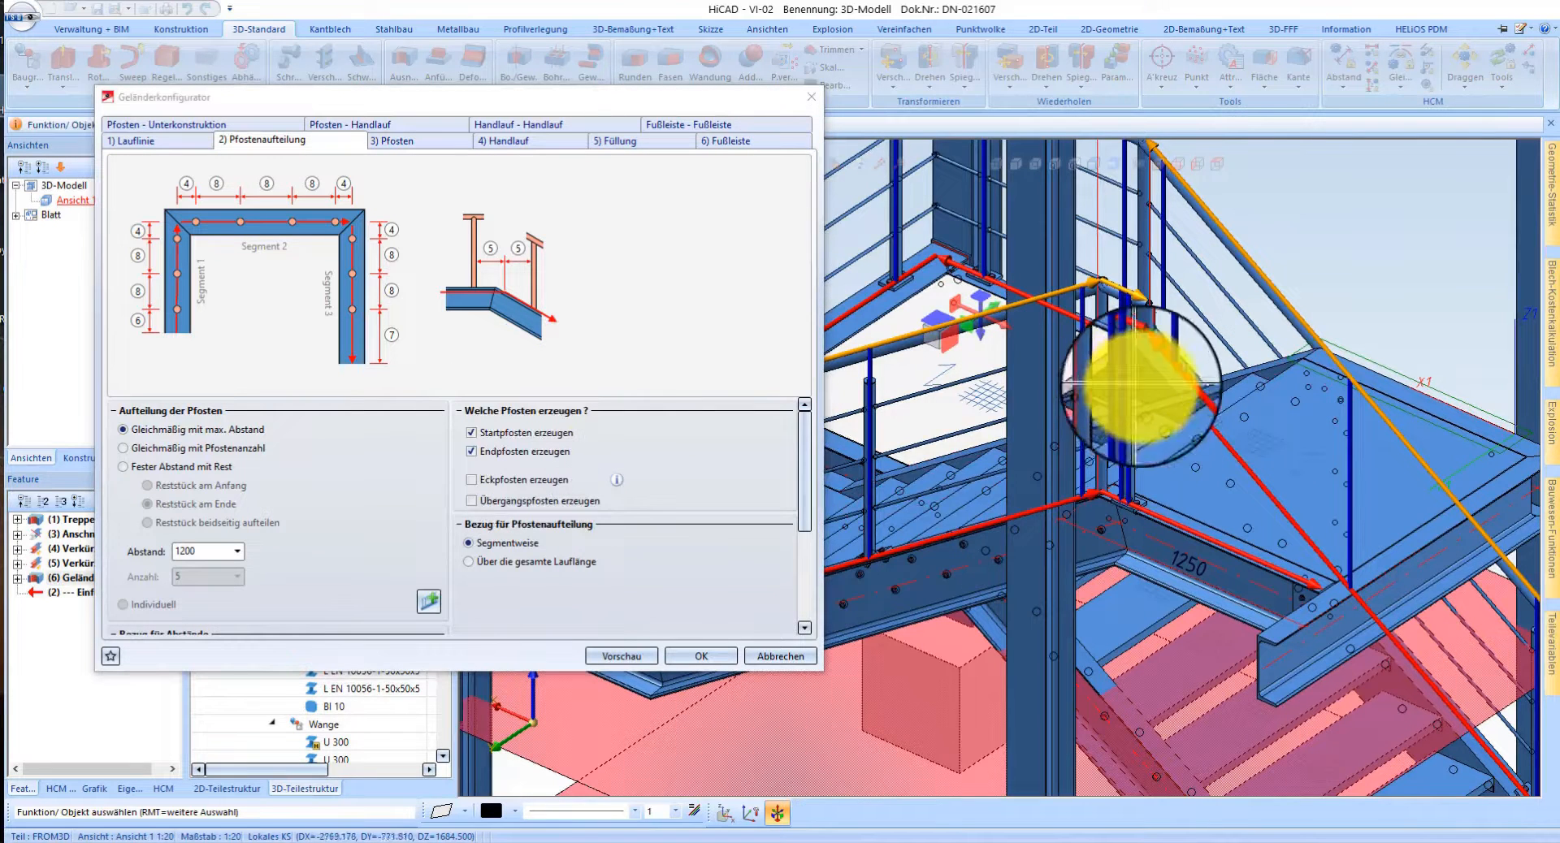
left_click(524, 452)
- Set the post distribution's Endabstand to 800 and regenerate the railing
scroll(261, 539, "down", 5)
scroll(268, 505, "up", 4)
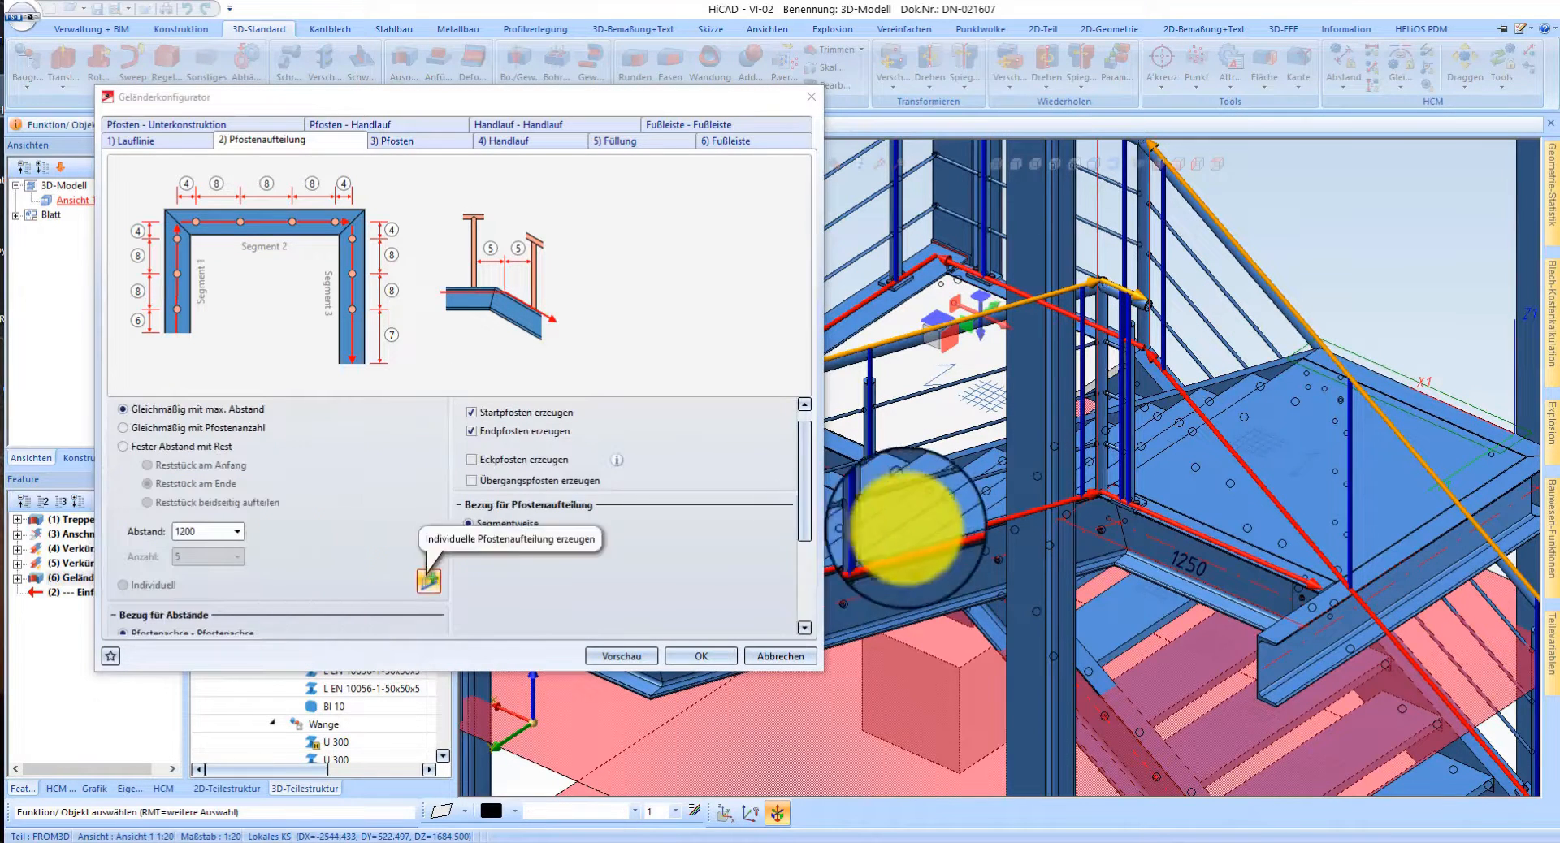
scroll(1049, 492, "up", 6)
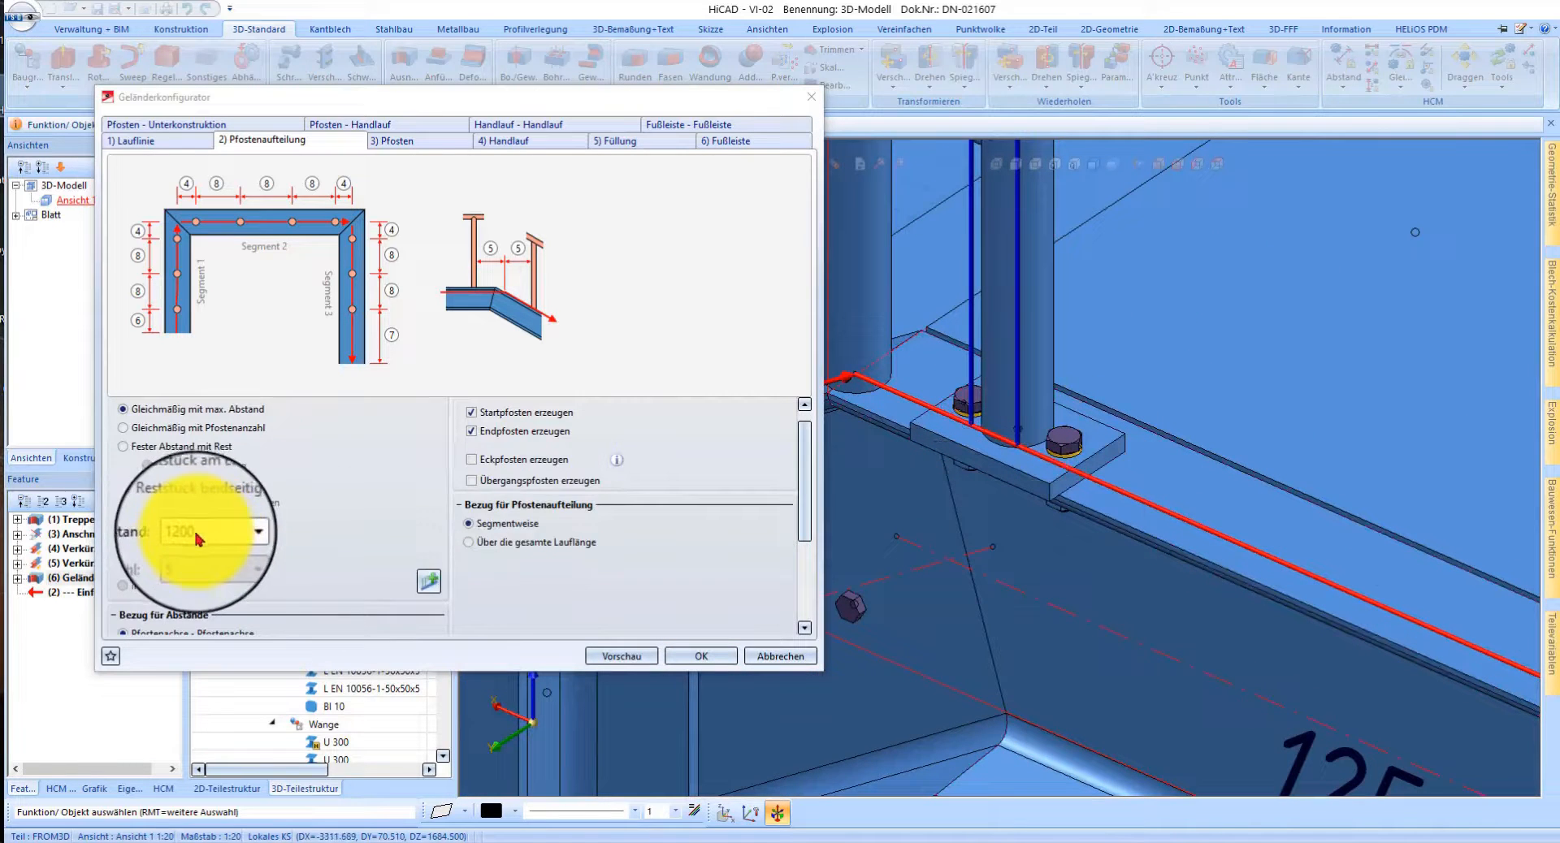
scroll(388, 546, "down", 3)
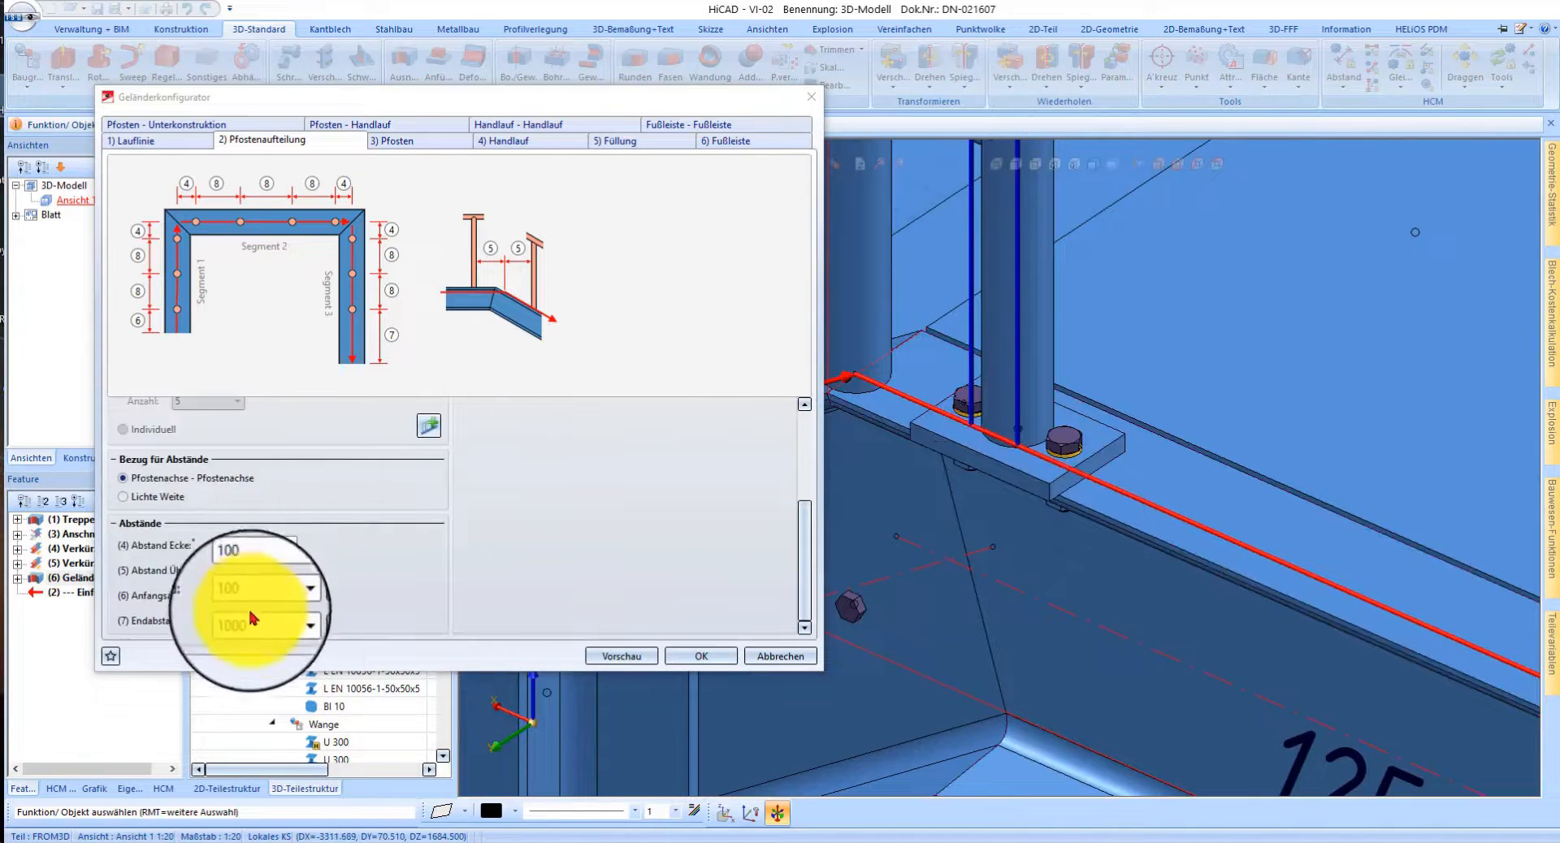
left_click(269, 595)
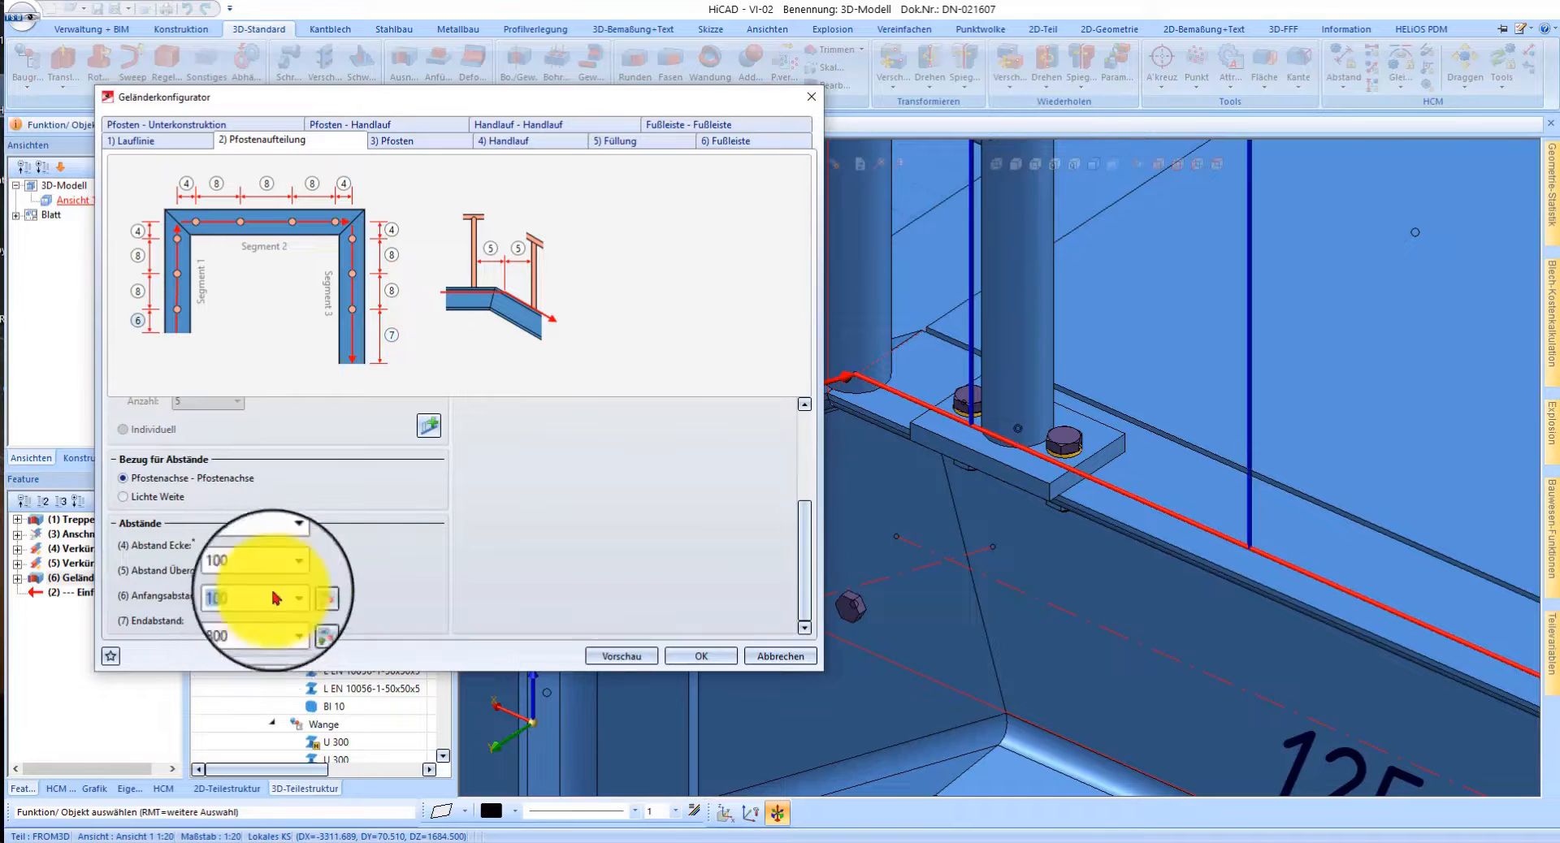
scroll(1052, 477, "down", 3)
middle_click_drag(1080, 510, 1129, 525)
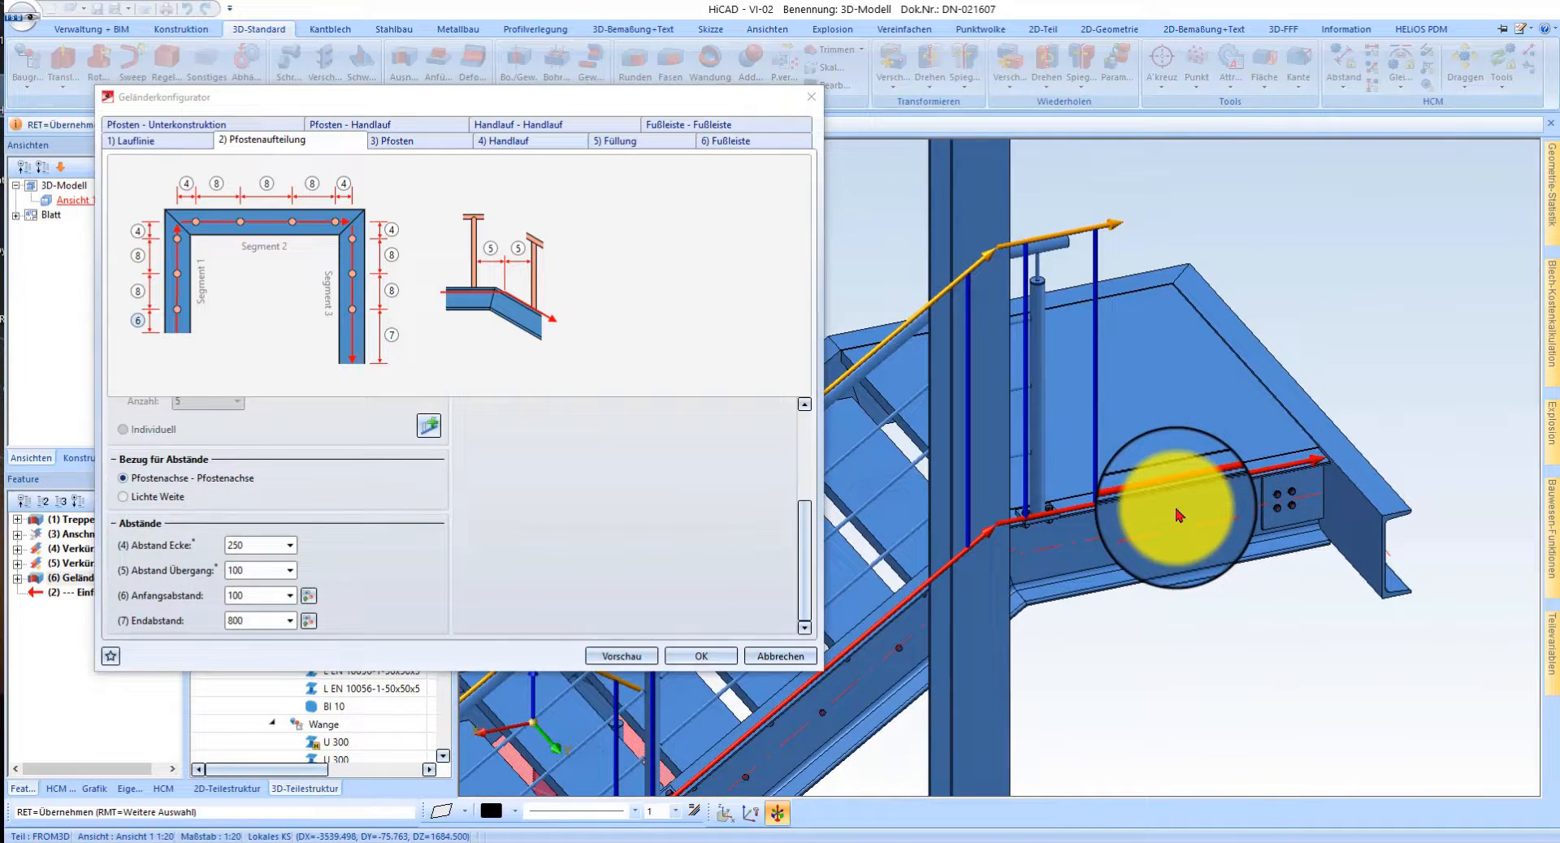
left_click(1180, 516)
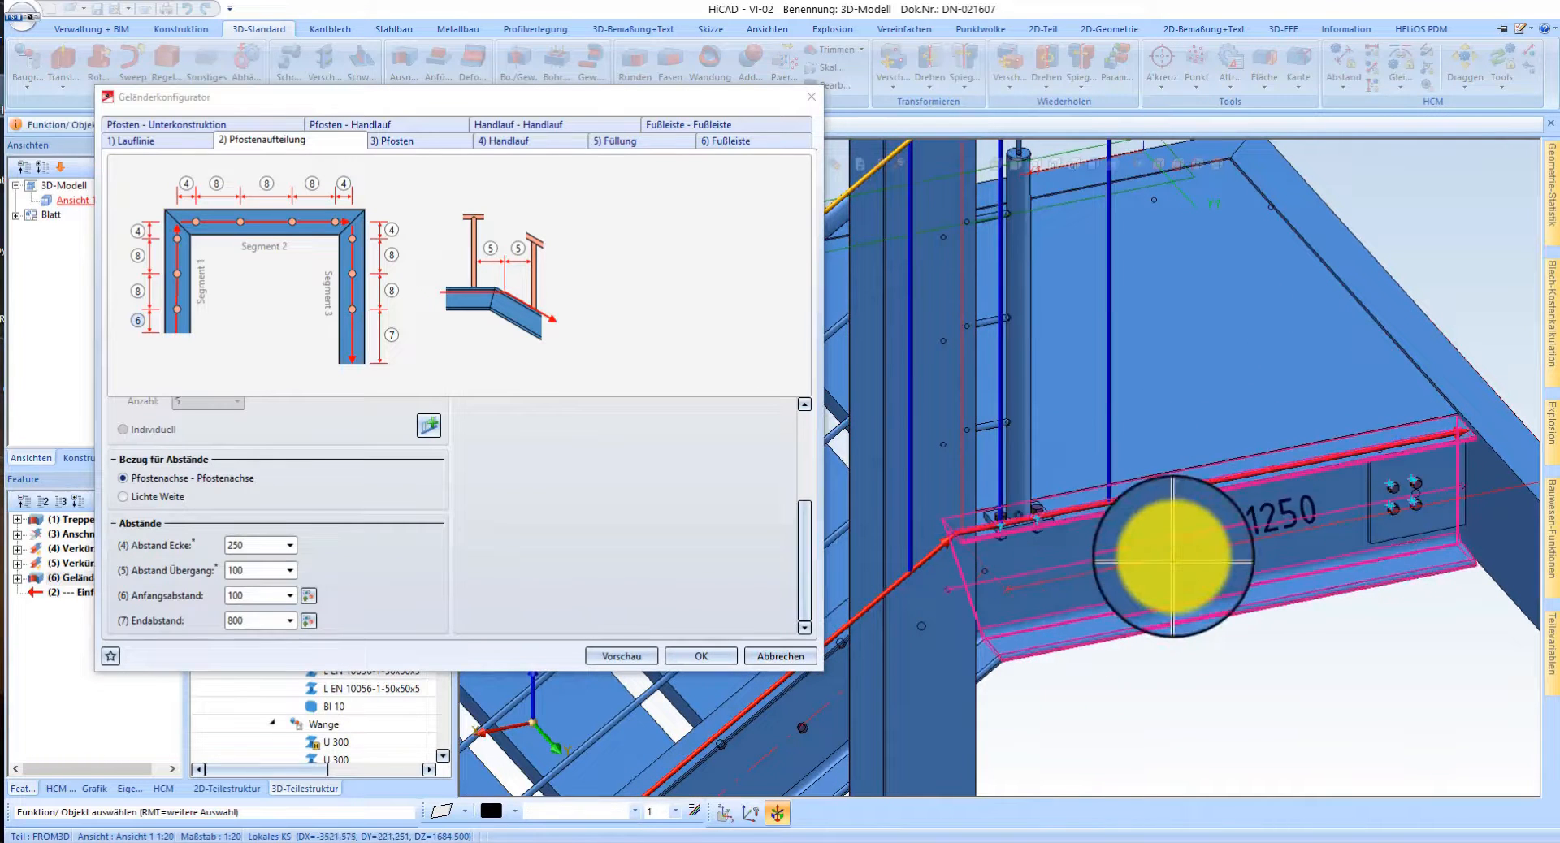
scroll(1178, 553, "down", 2)
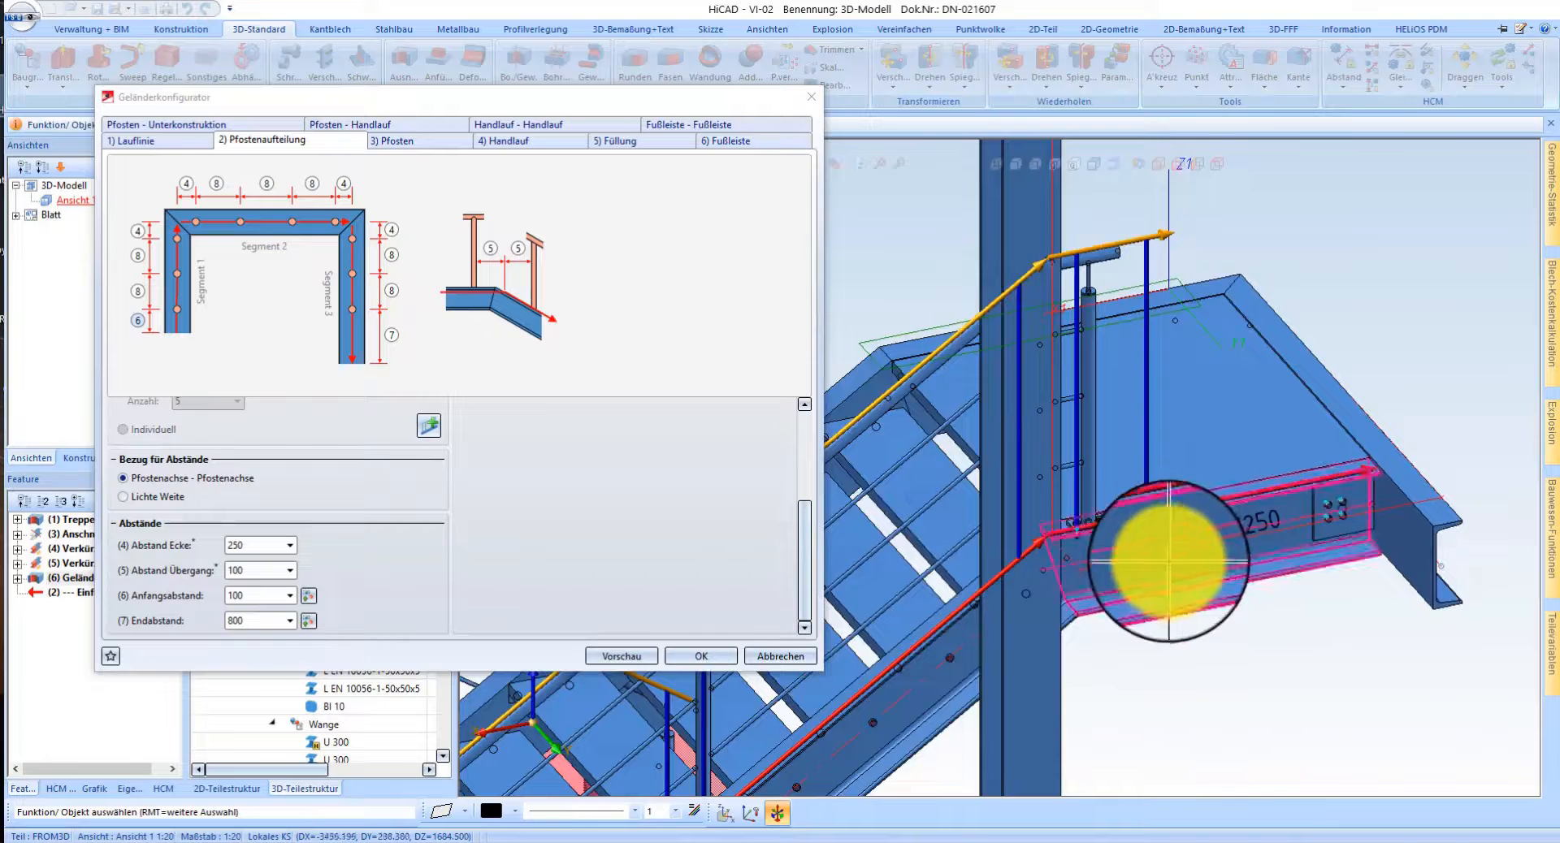
left_click(705, 665)
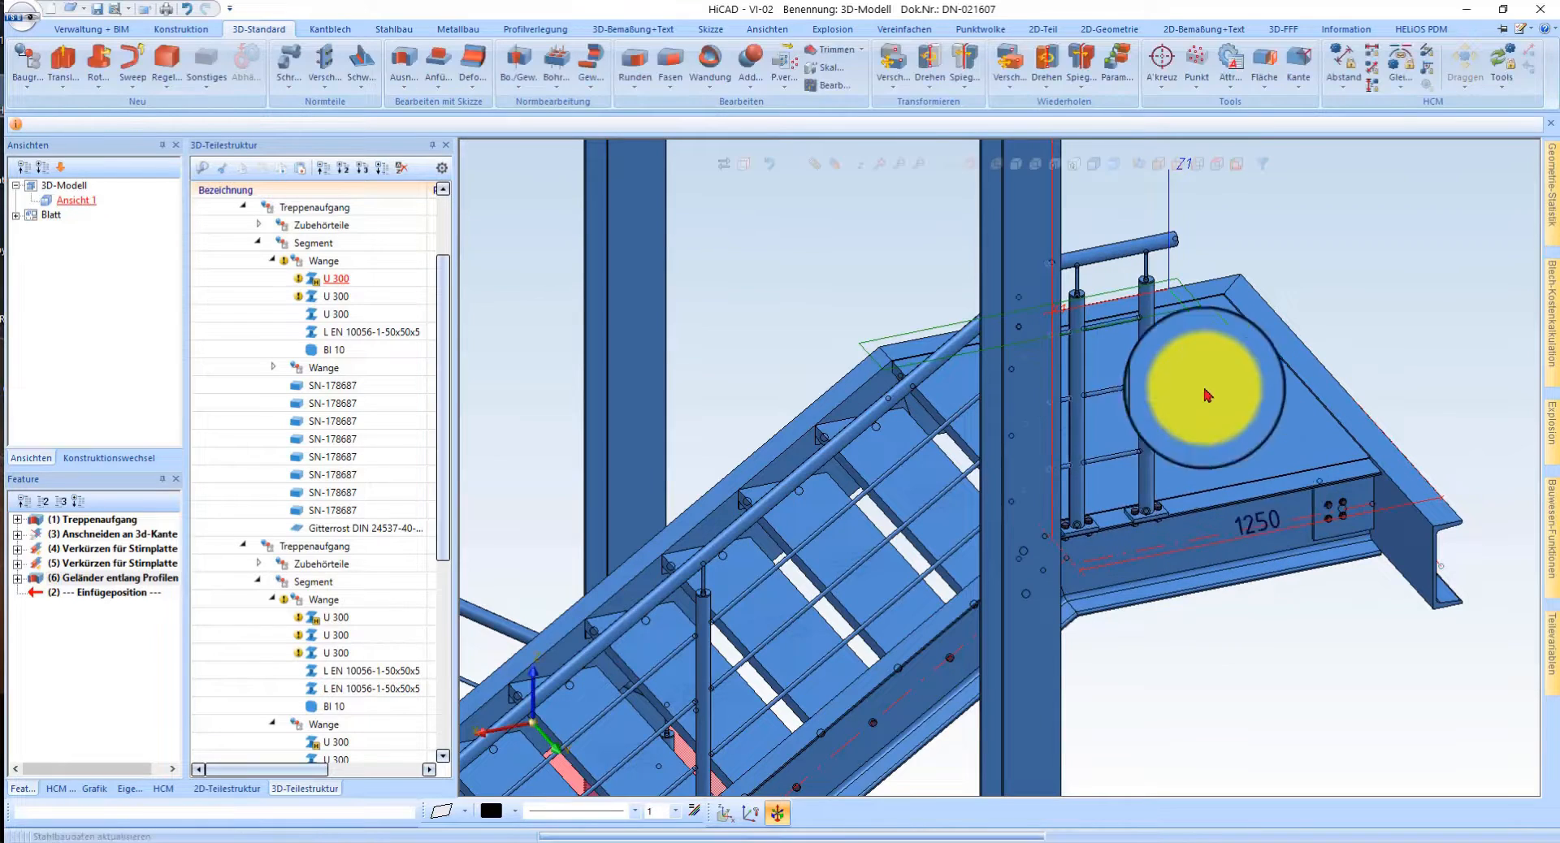
- Inspect the regenerated railing at the upper landing, especially the post positions, base plates and handrail end
scroll(1089, 382, "up", 5)
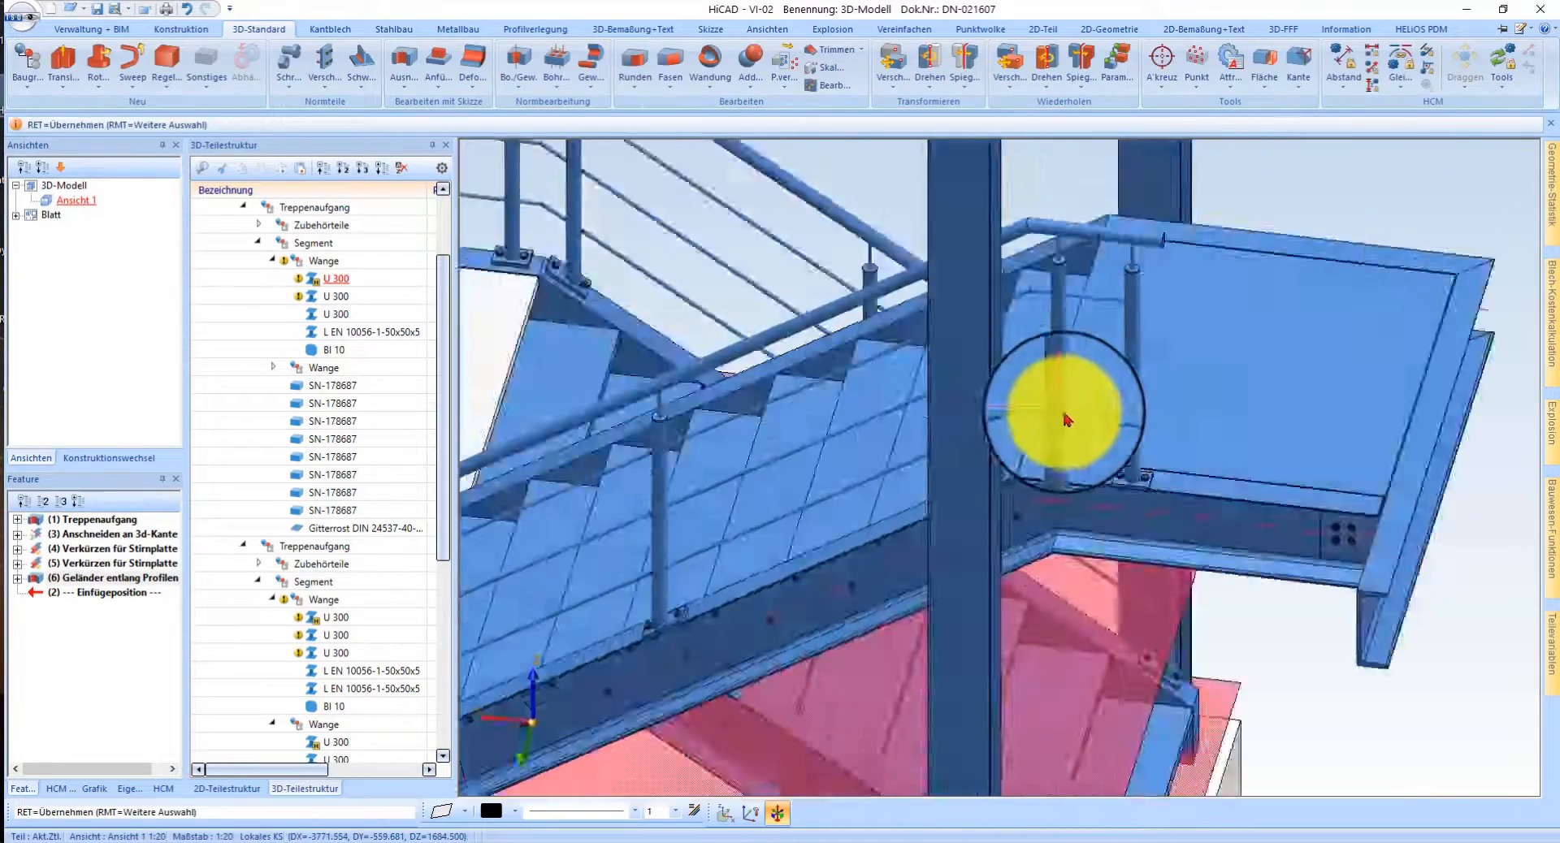
mouse_move(1064, 415)
middle_mouse_down()
mouse_move(1040, 408)
mouse_move(1067, 432)
middle_mouse_up()
scroll(1113, 512, "up", 4)
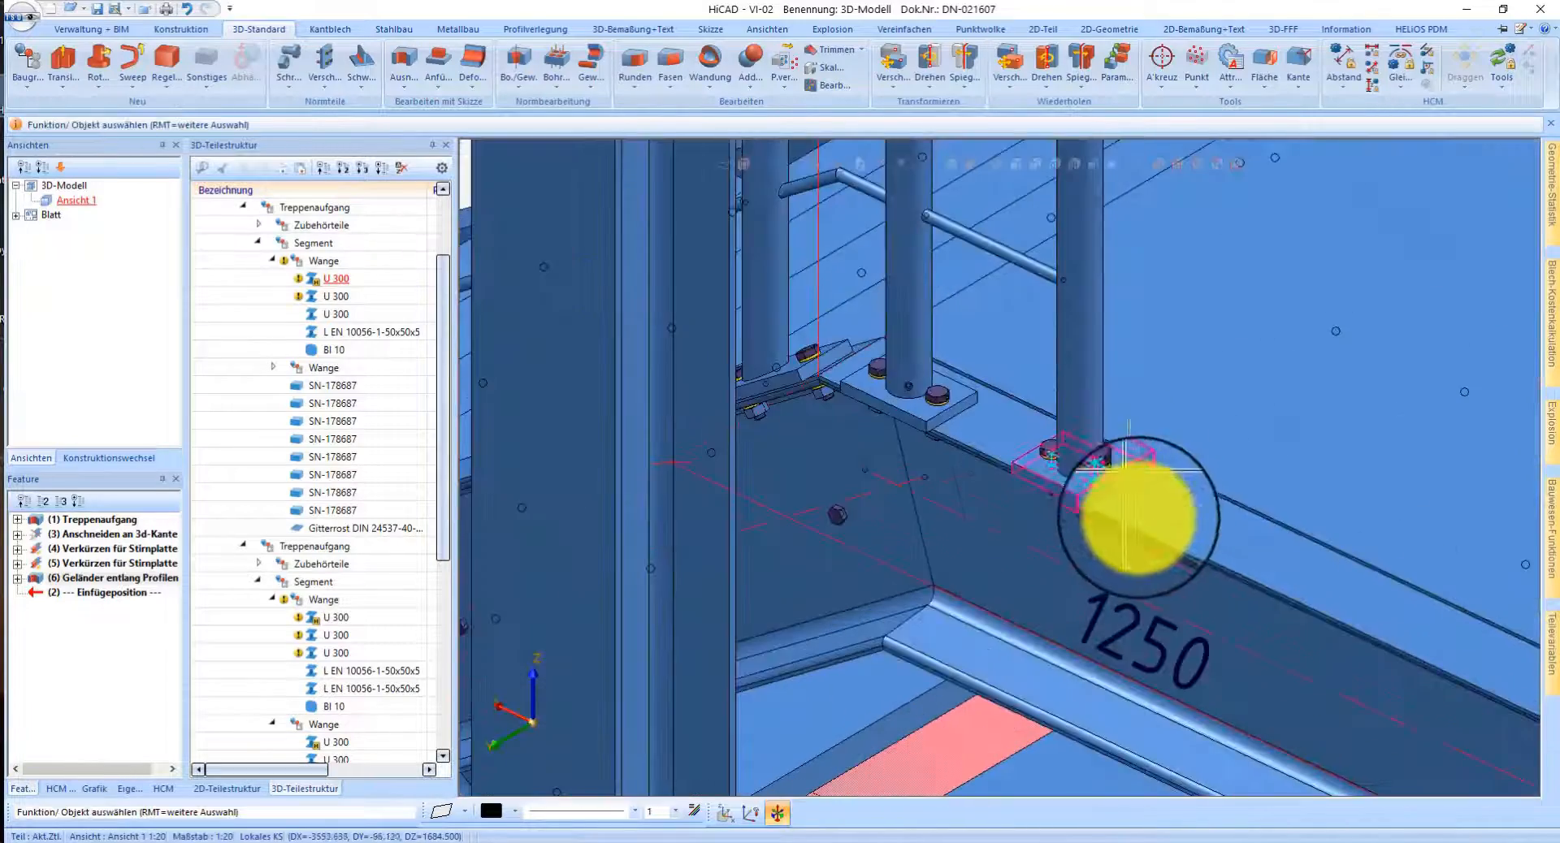
scroll(1179, 527, "down", 4)
scroll(1252, 501, "down", 4)
middle_click_drag(978, 559, 1047, 533)
scroll(1282, 474, "up", 5)
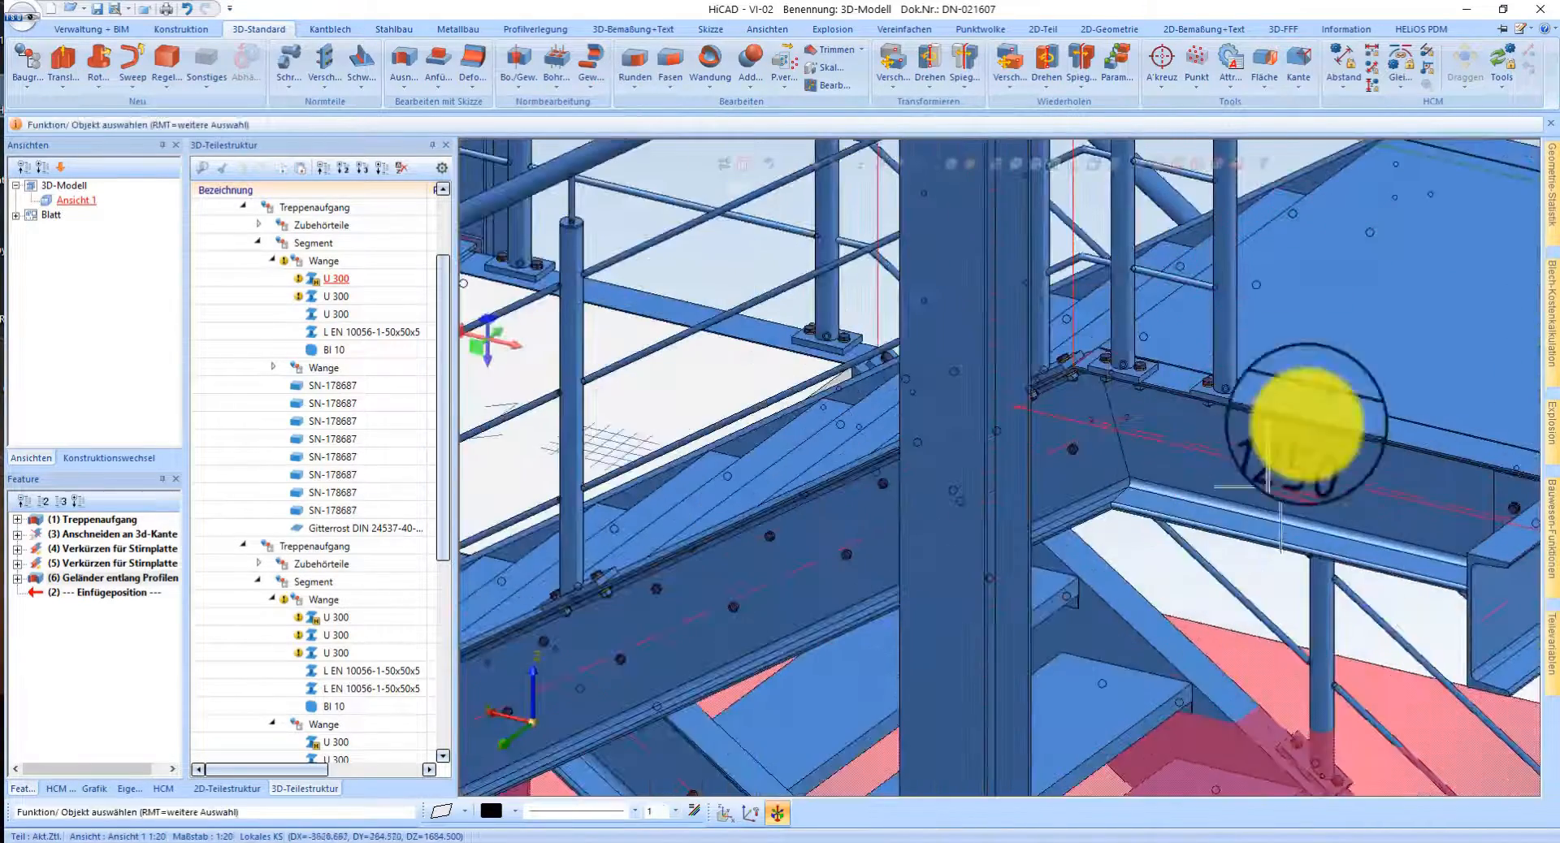
scroll(1170, 491, "down", 4)
scroll(1195, 338, "up", 5)
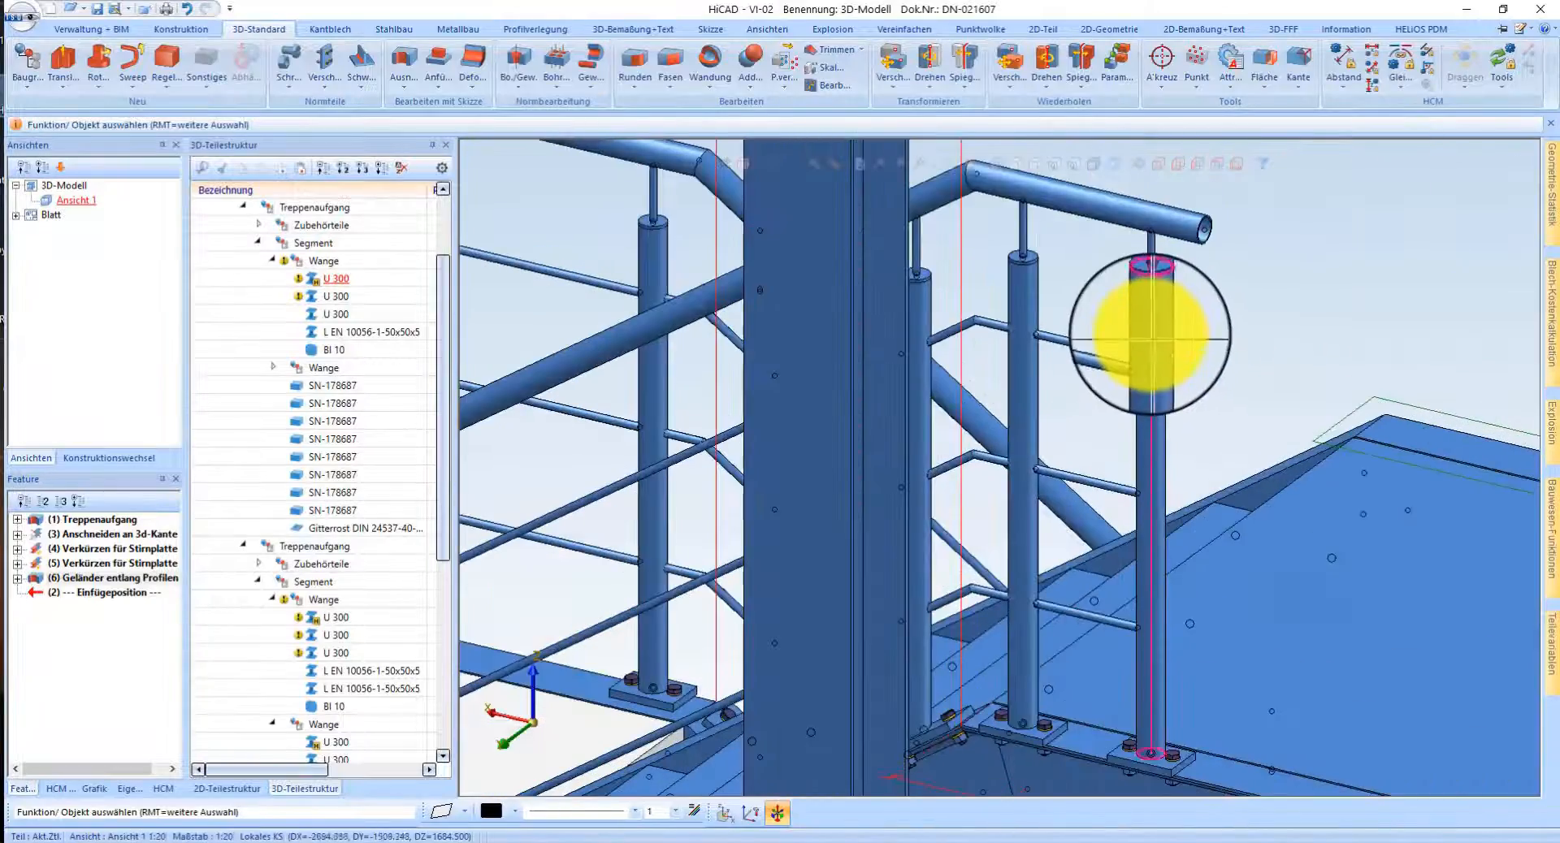
- Reopen the generated railing's configuration and save its settings as the favourite Favorit Video
left_click(1149, 342)
right_click(1012, 461)
left_click(1060, 463)
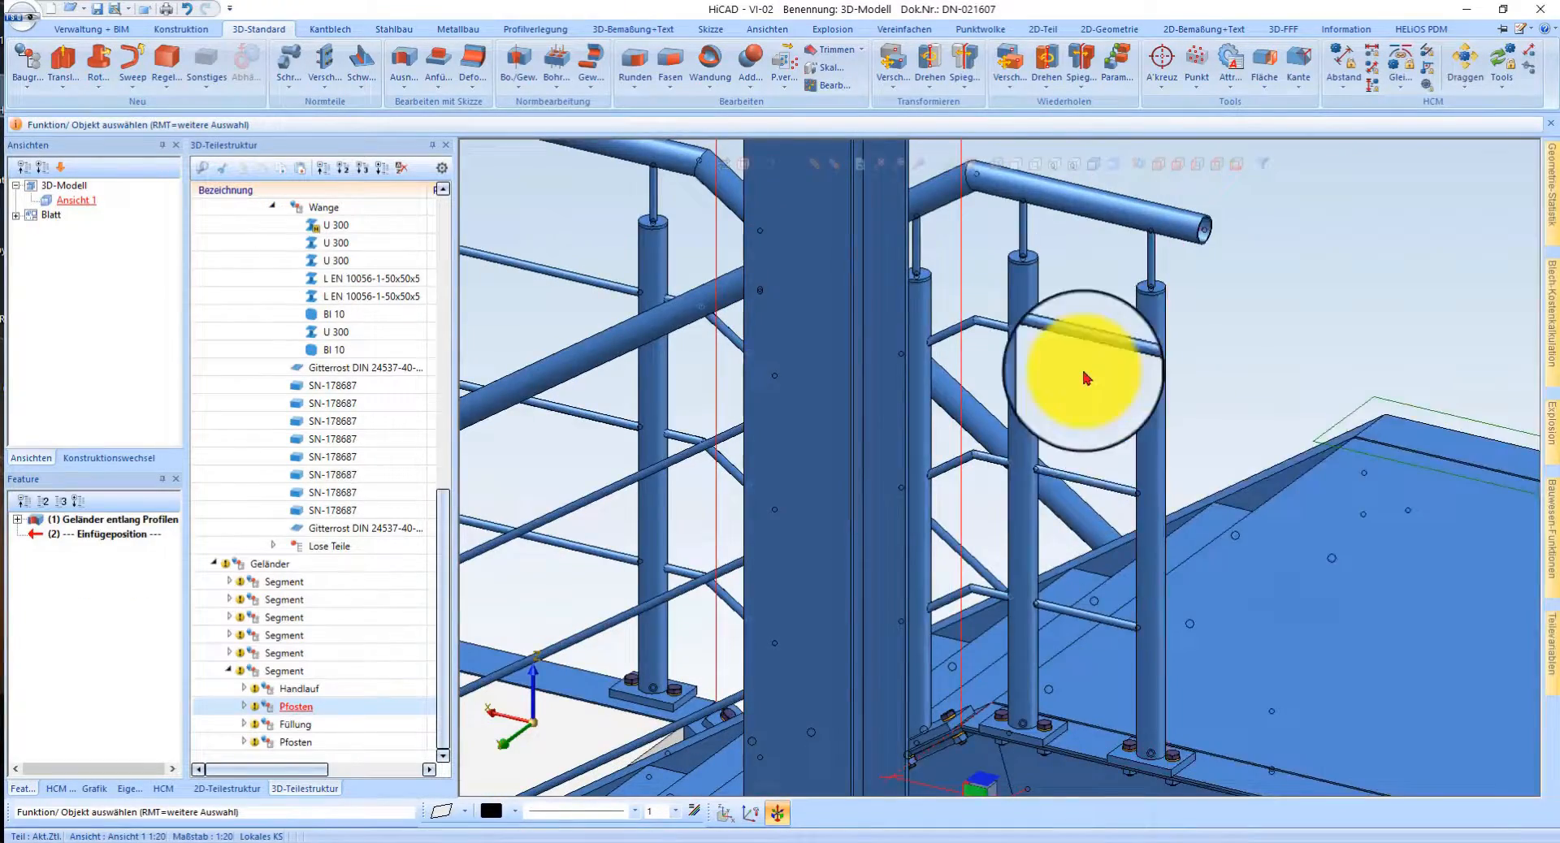
scroll(1109, 331, "down", 4)
middle_click_drag(1111, 427, 1205, 428)
scroll(1030, 316, "down", 3)
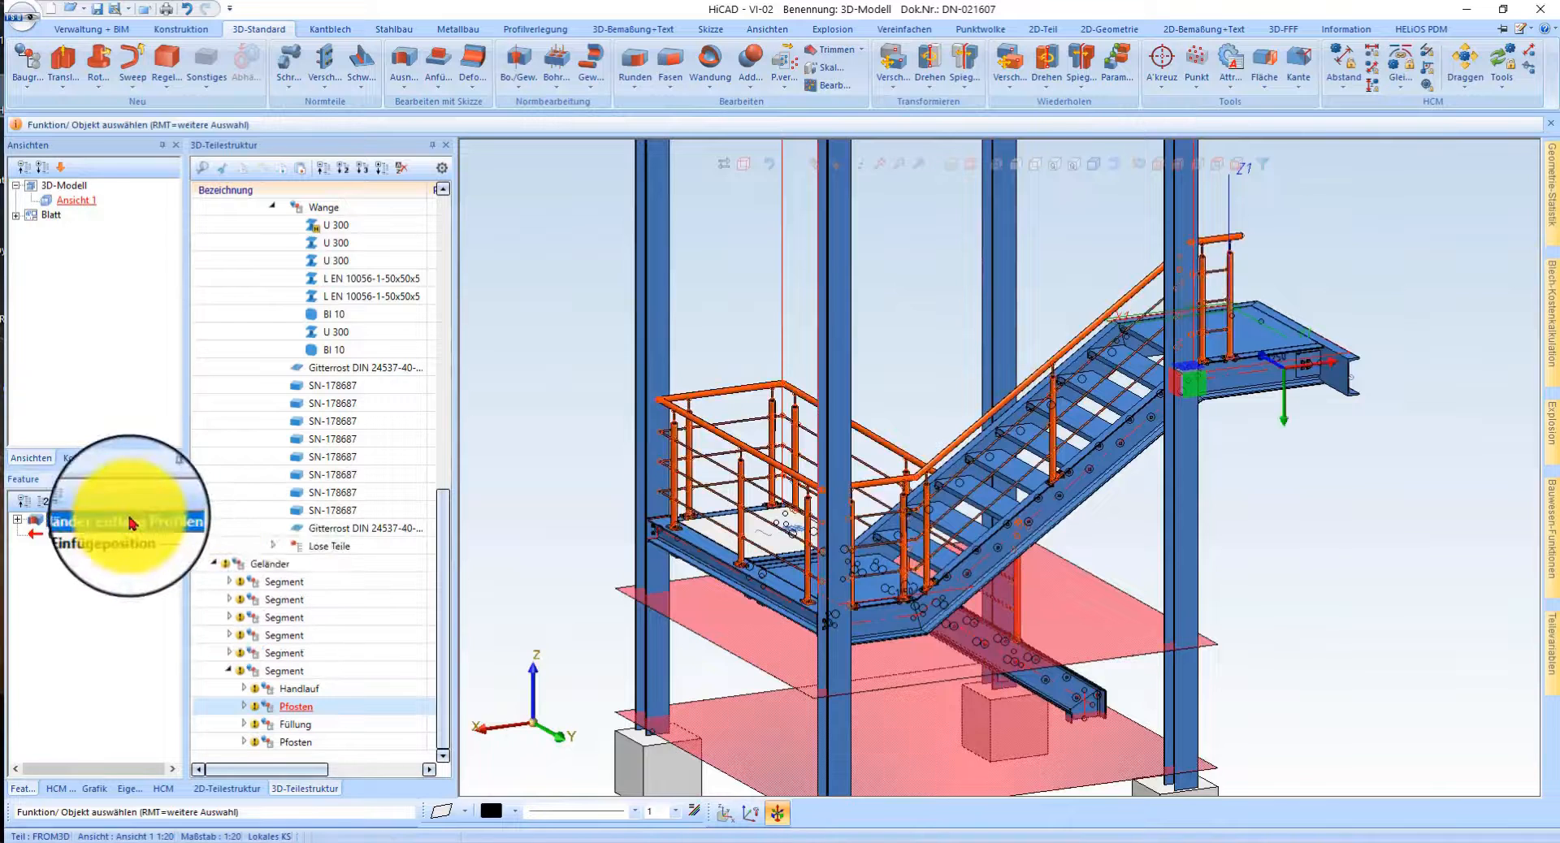
double_click(801, 555)
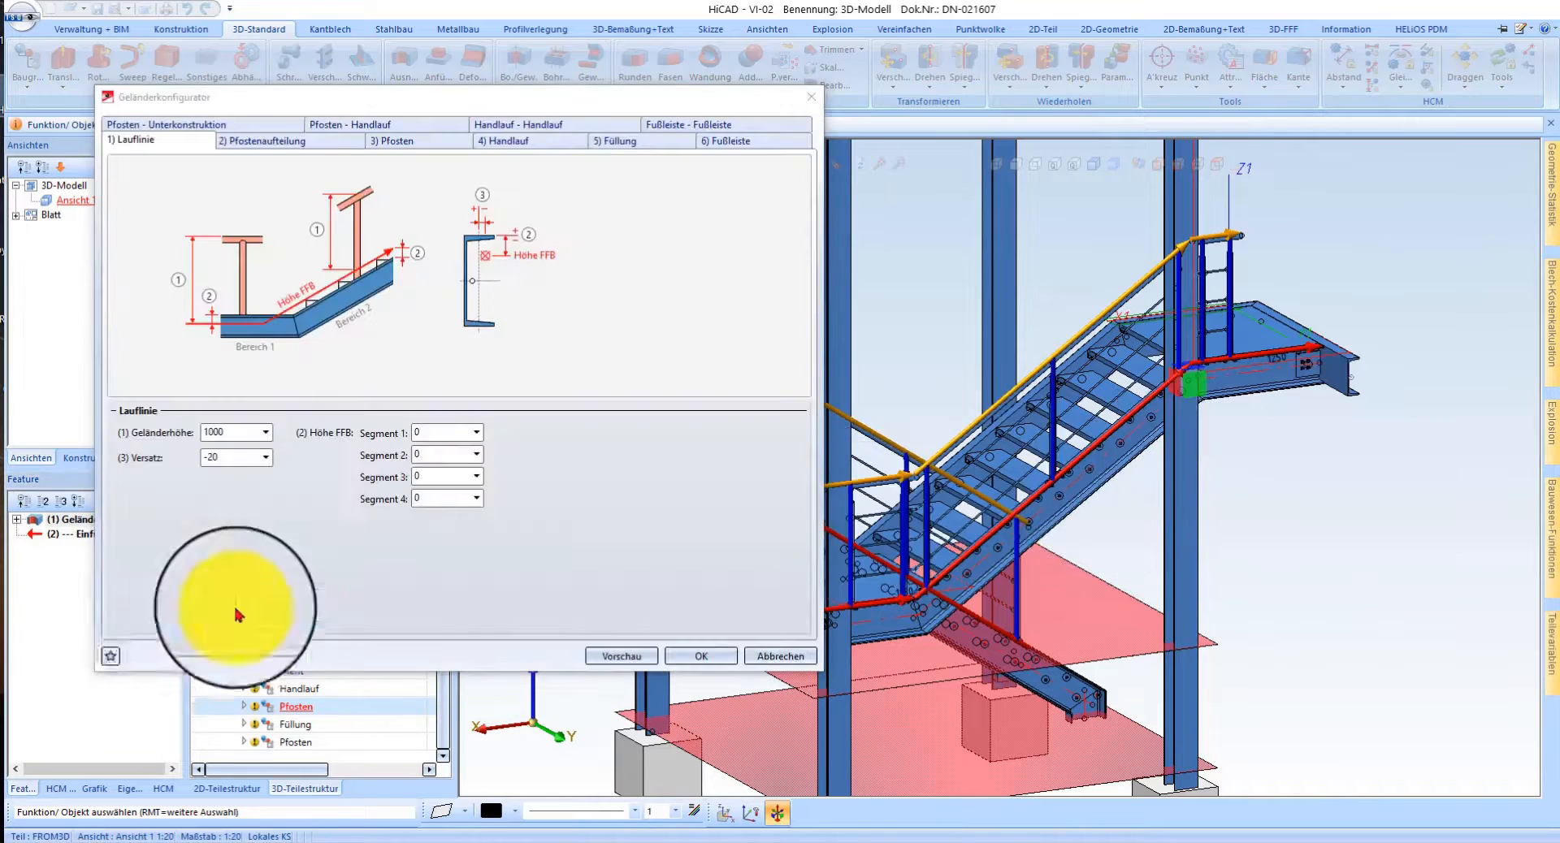
left_click(111, 655)
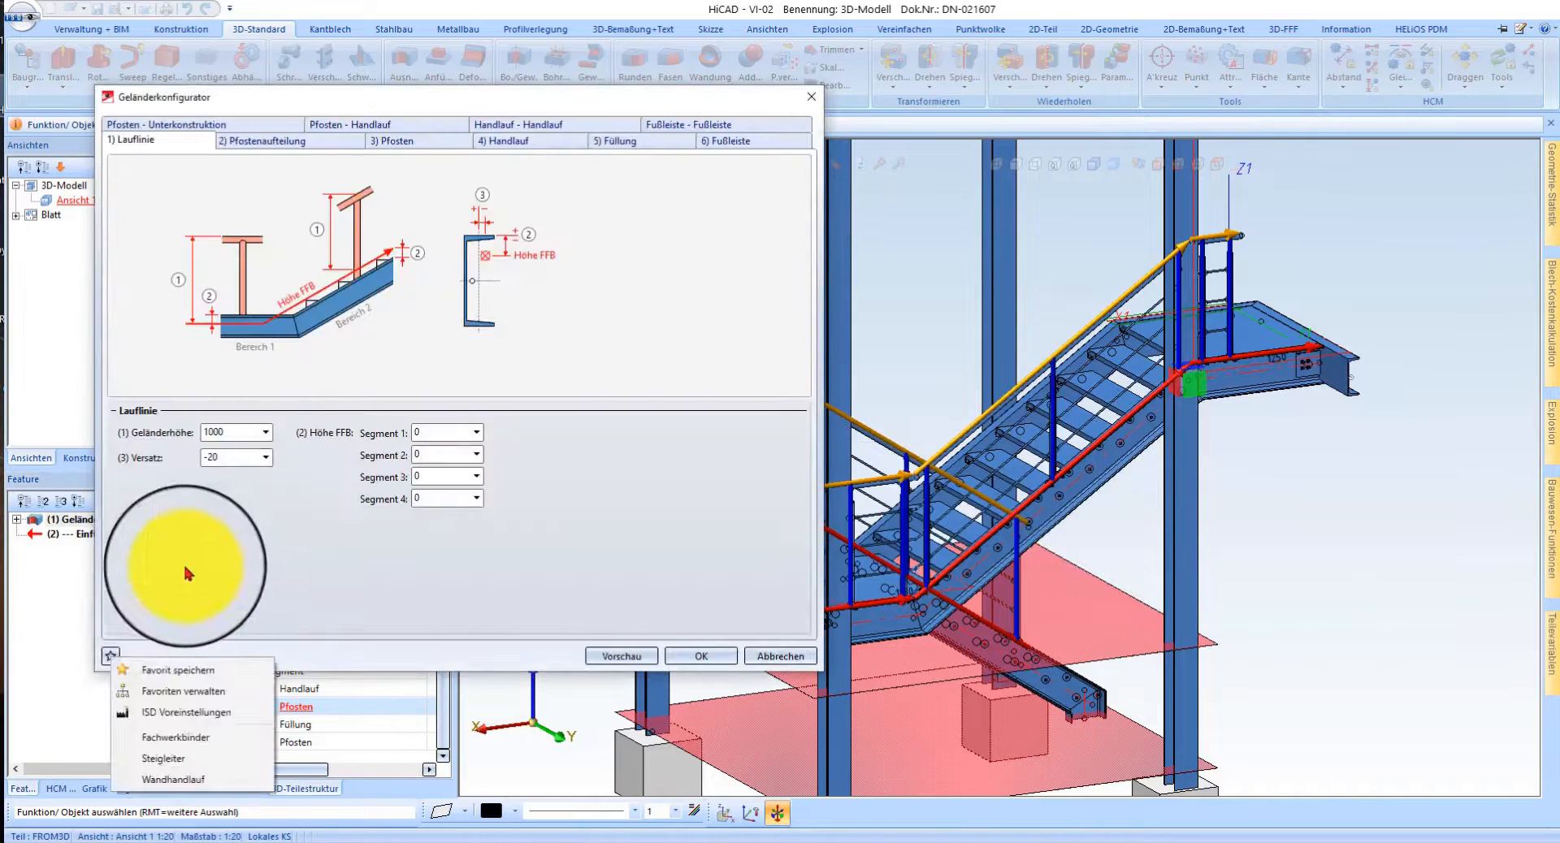
left_click(197, 673)
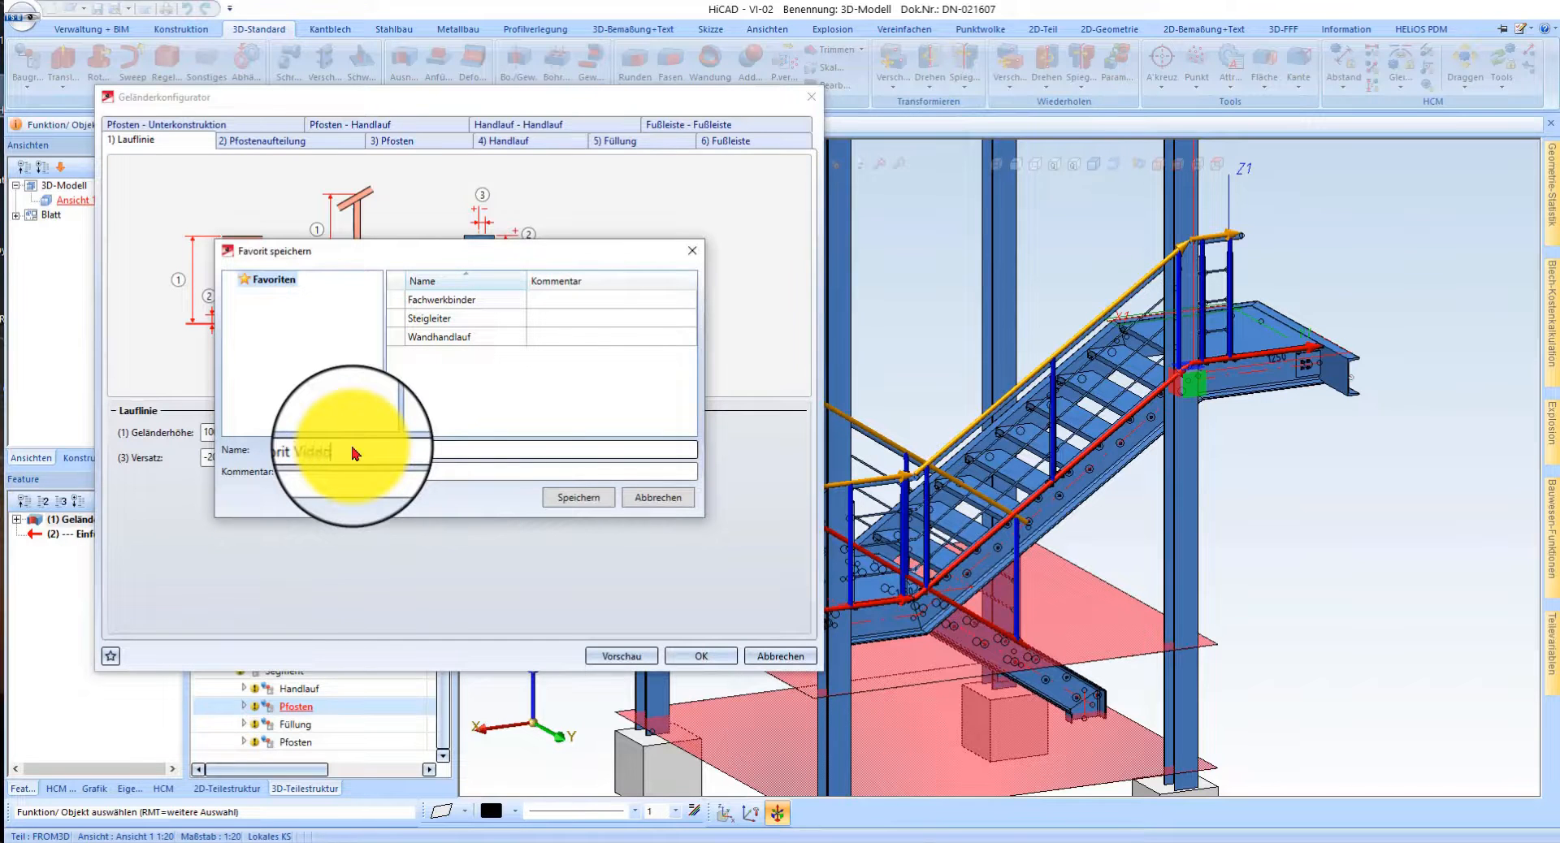
left_click(596, 496)
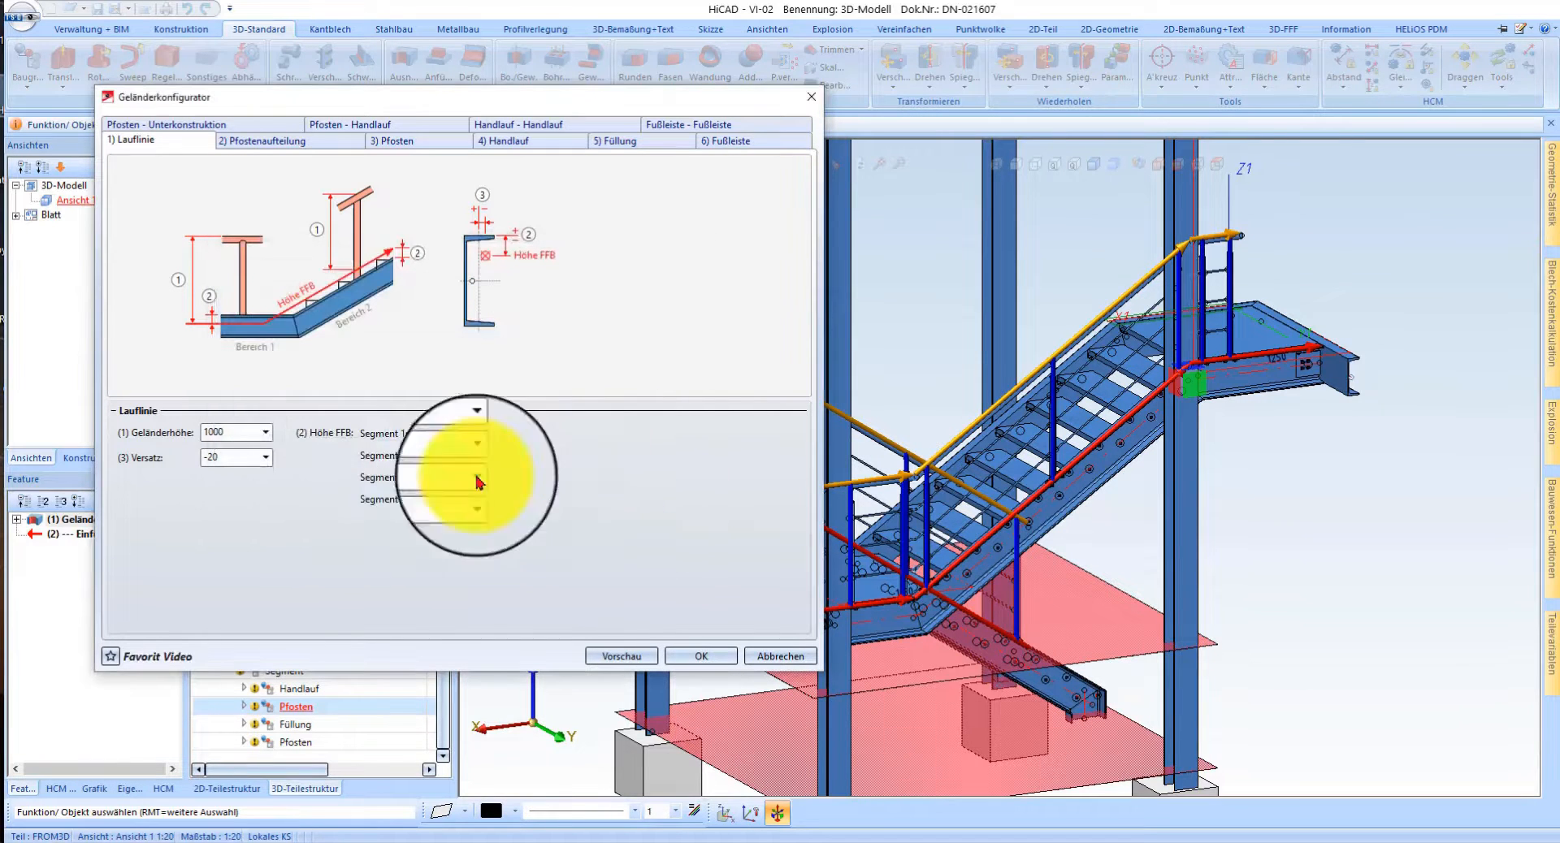
left_click(701, 656)
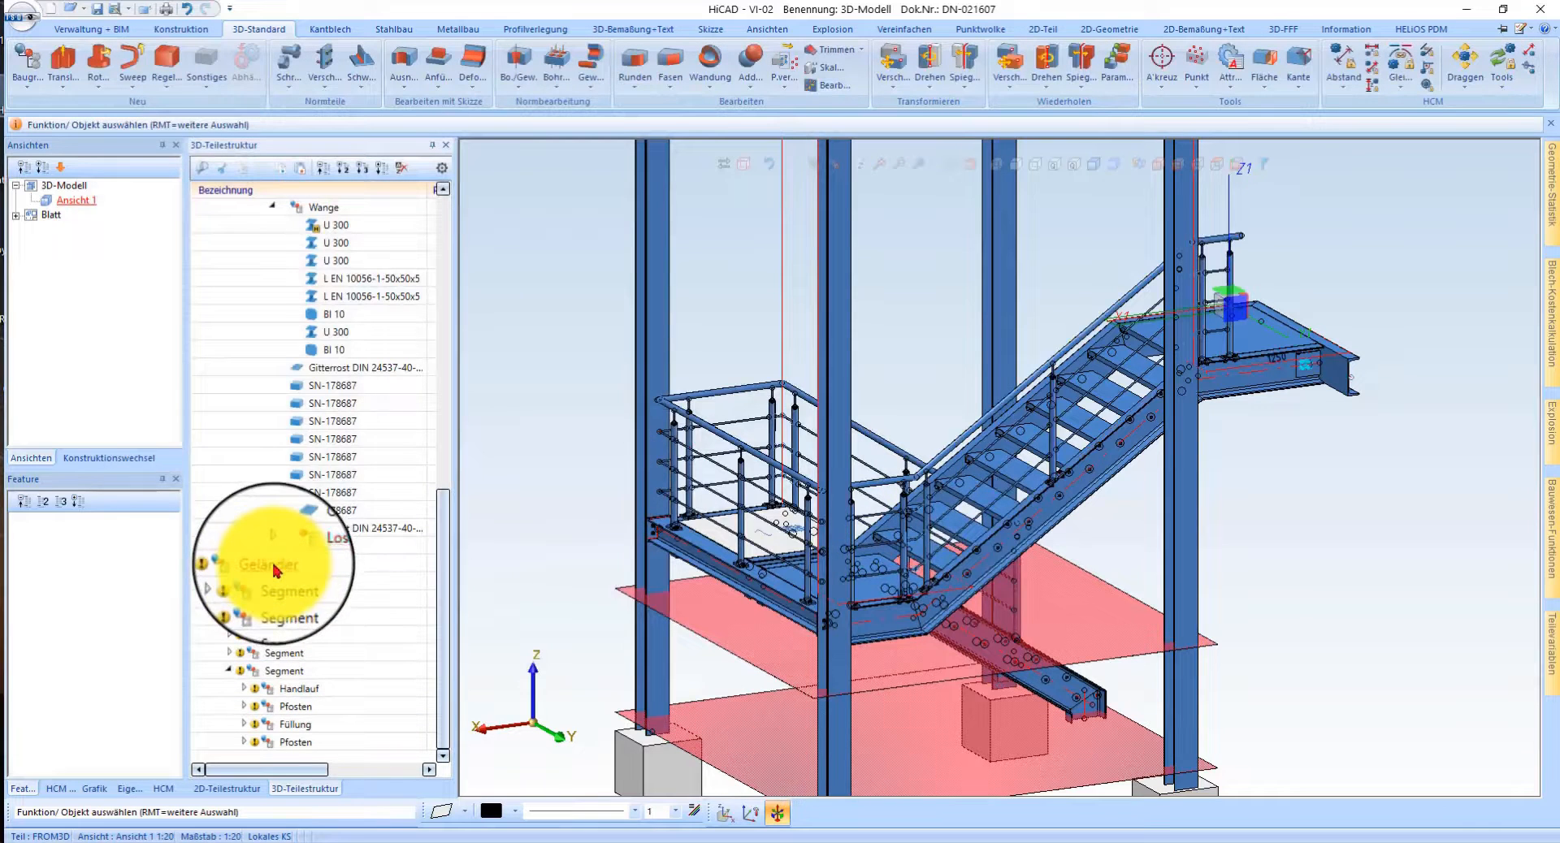
- Remove the generated railing from the stair tower through the feature of the Geländer assembly
left_click(273, 565)
right_click(114, 520)
left_click(162, 287)
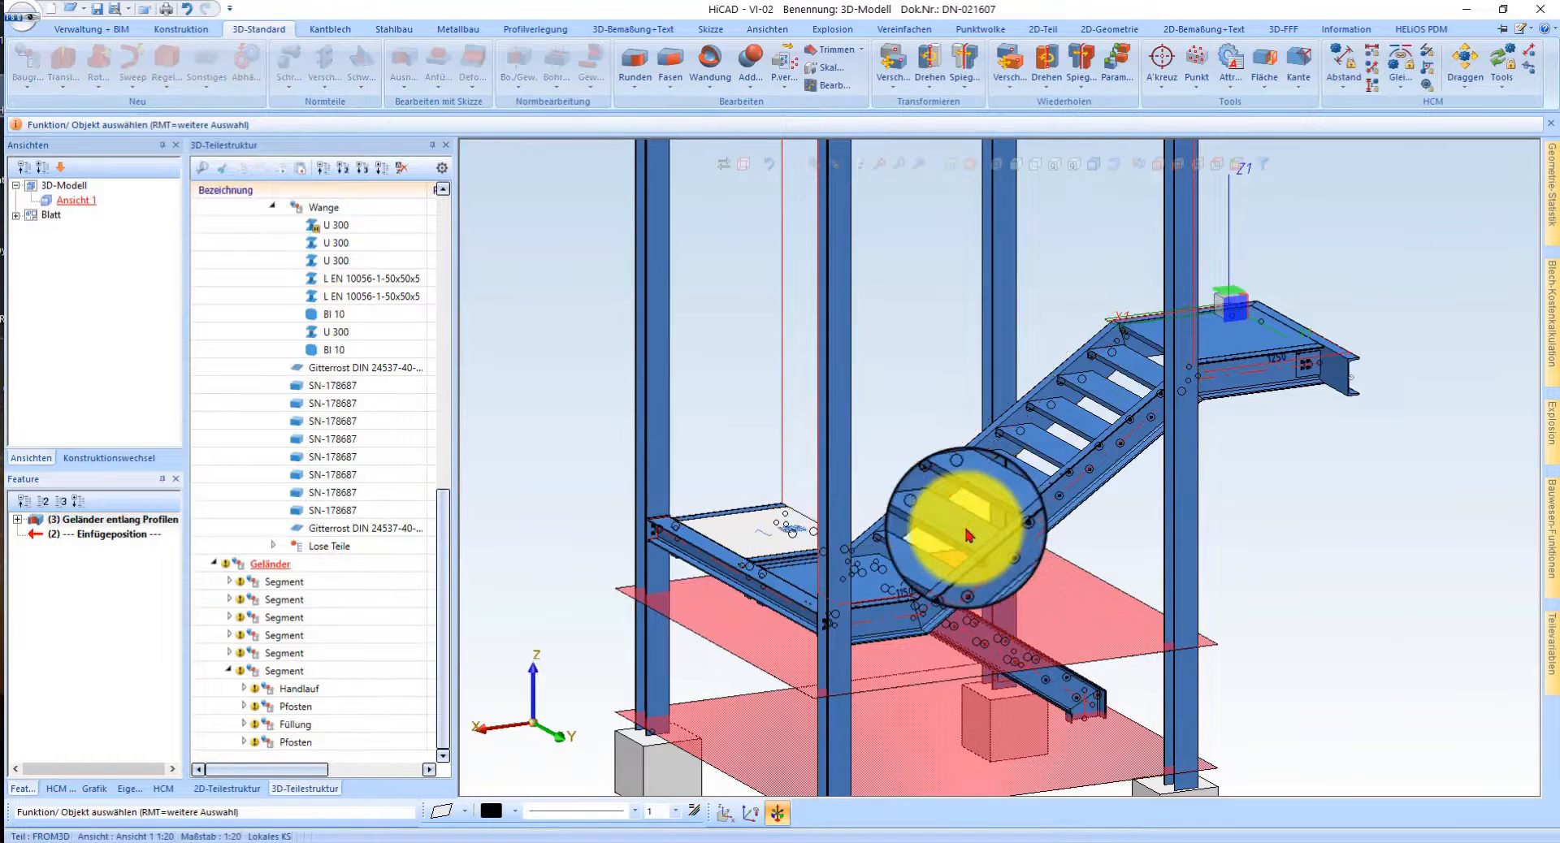
- Start a new railing along profiles, picking the lower flight's stringer and the adjoining intermediate landing profiles as sections
middle_click_drag(772, 544, 1134, 572)
mouse_move(1534, 579)
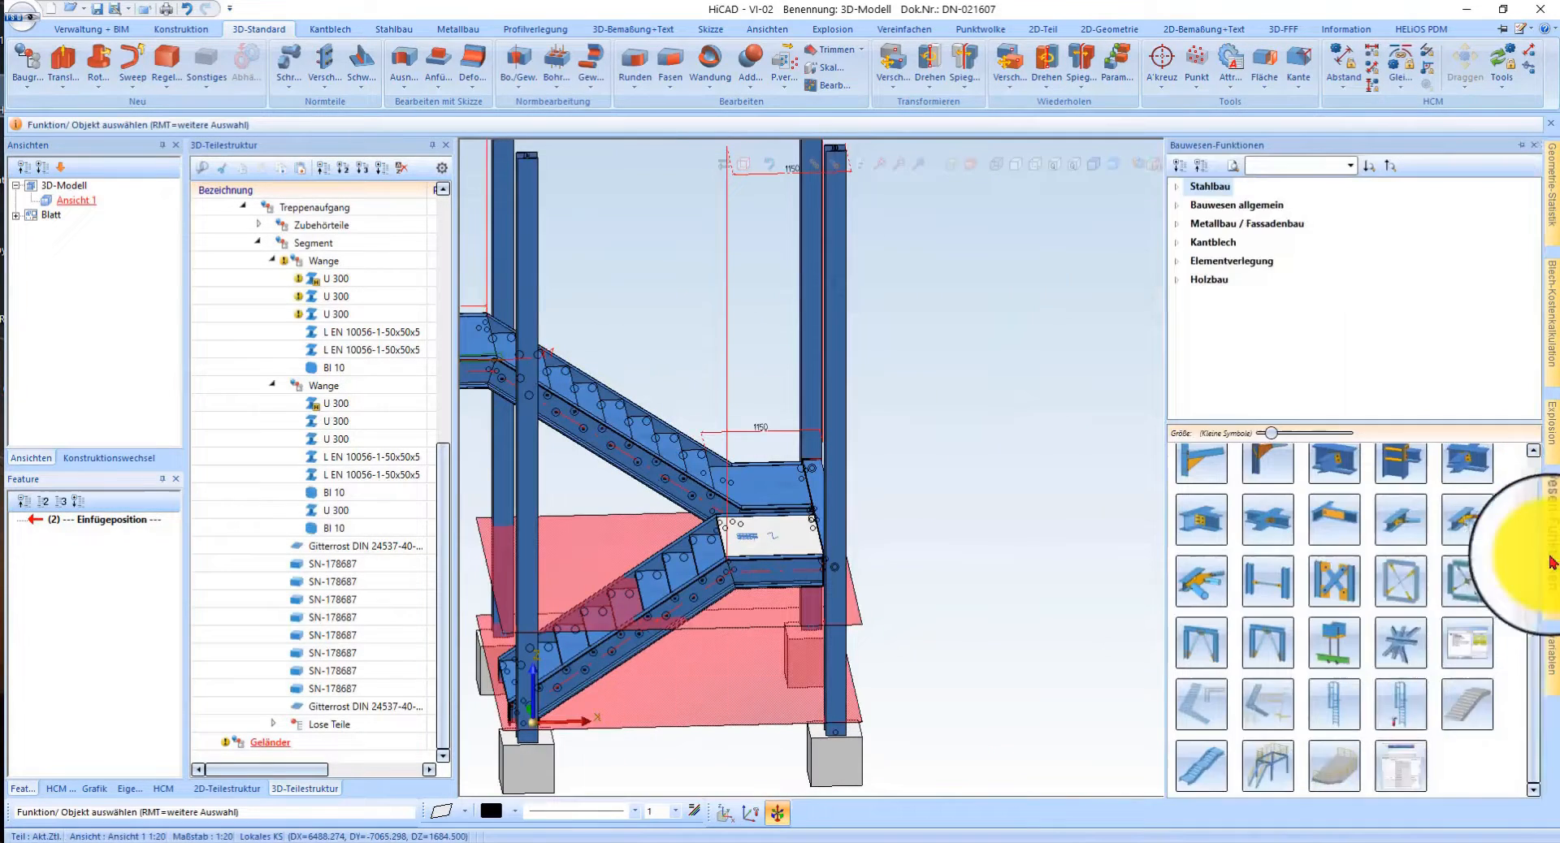
left_click(1263, 754)
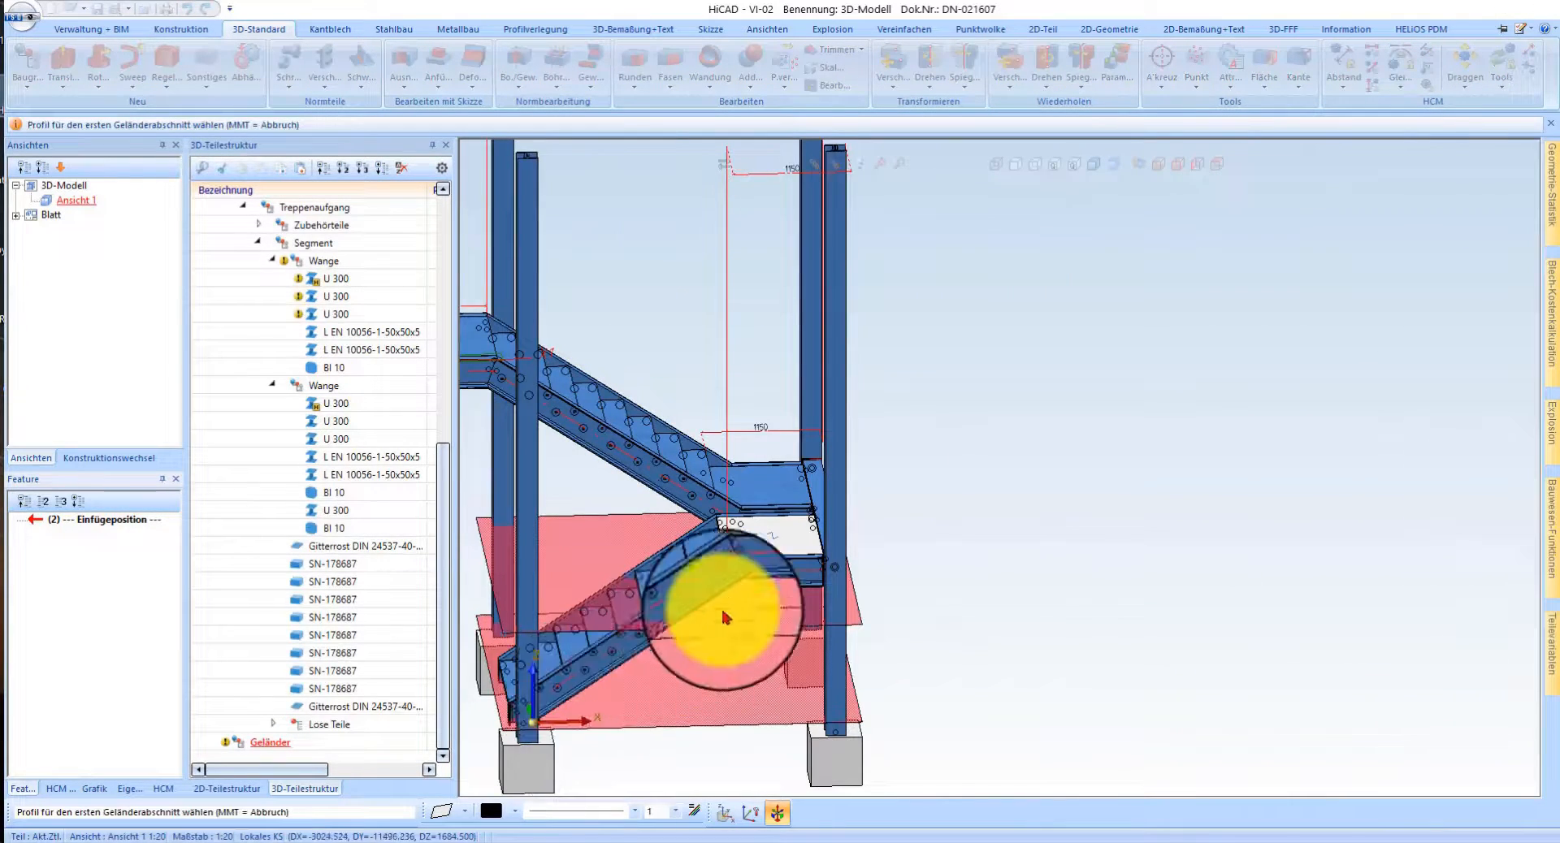
left_click(724, 614)
scroll(762, 592, "up", 3)
scroll(823, 567, "down", 3)
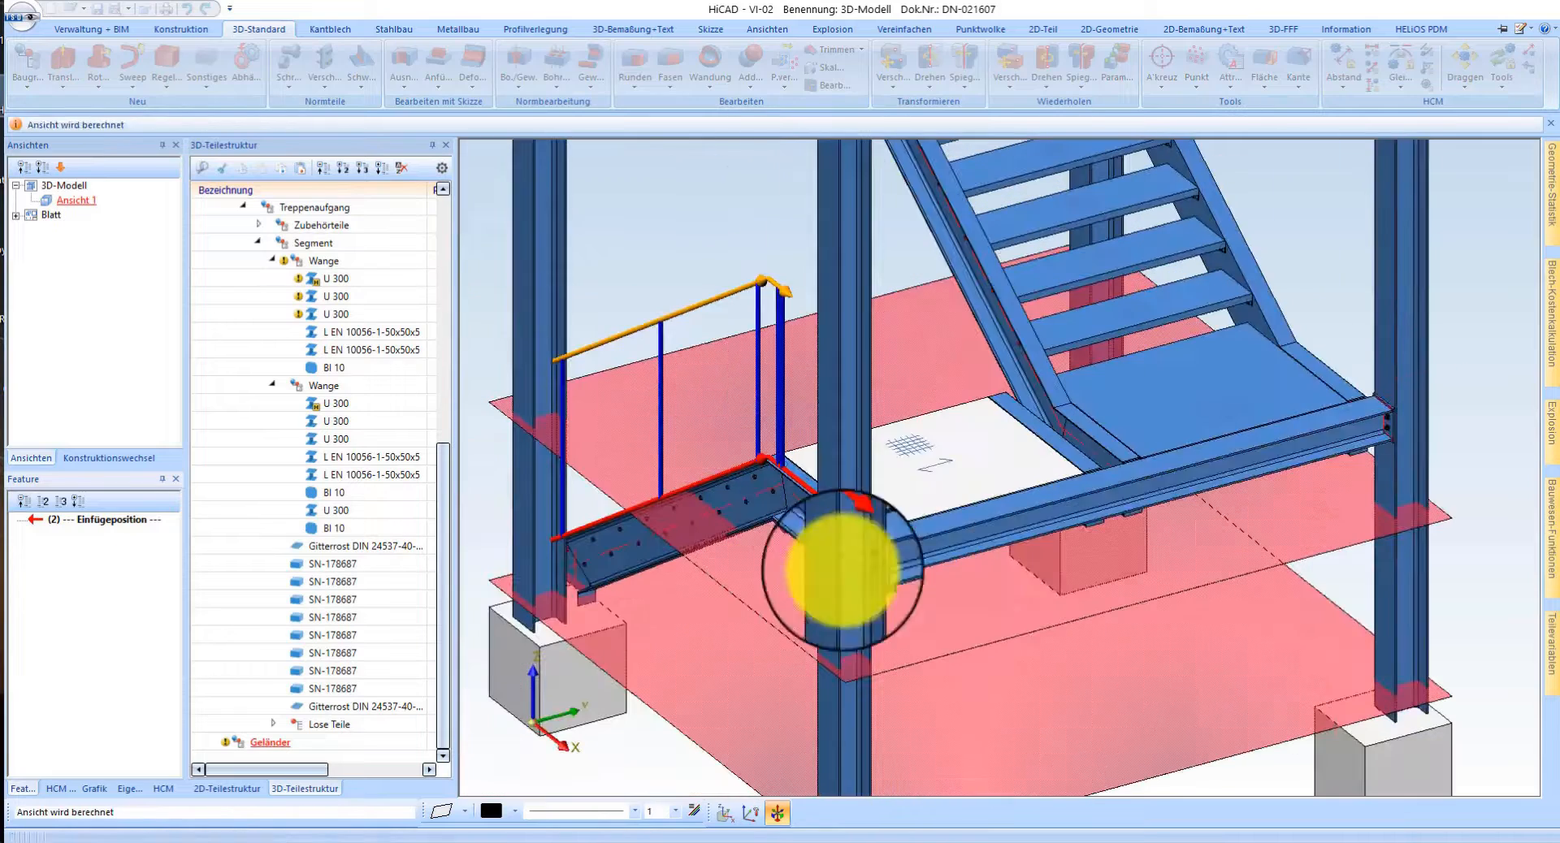
- Try to add the profile at the far end of the intermediate landing, beside the upper flight, as the fourth railing section
left_click(1284, 402)
left_click(784, 456)
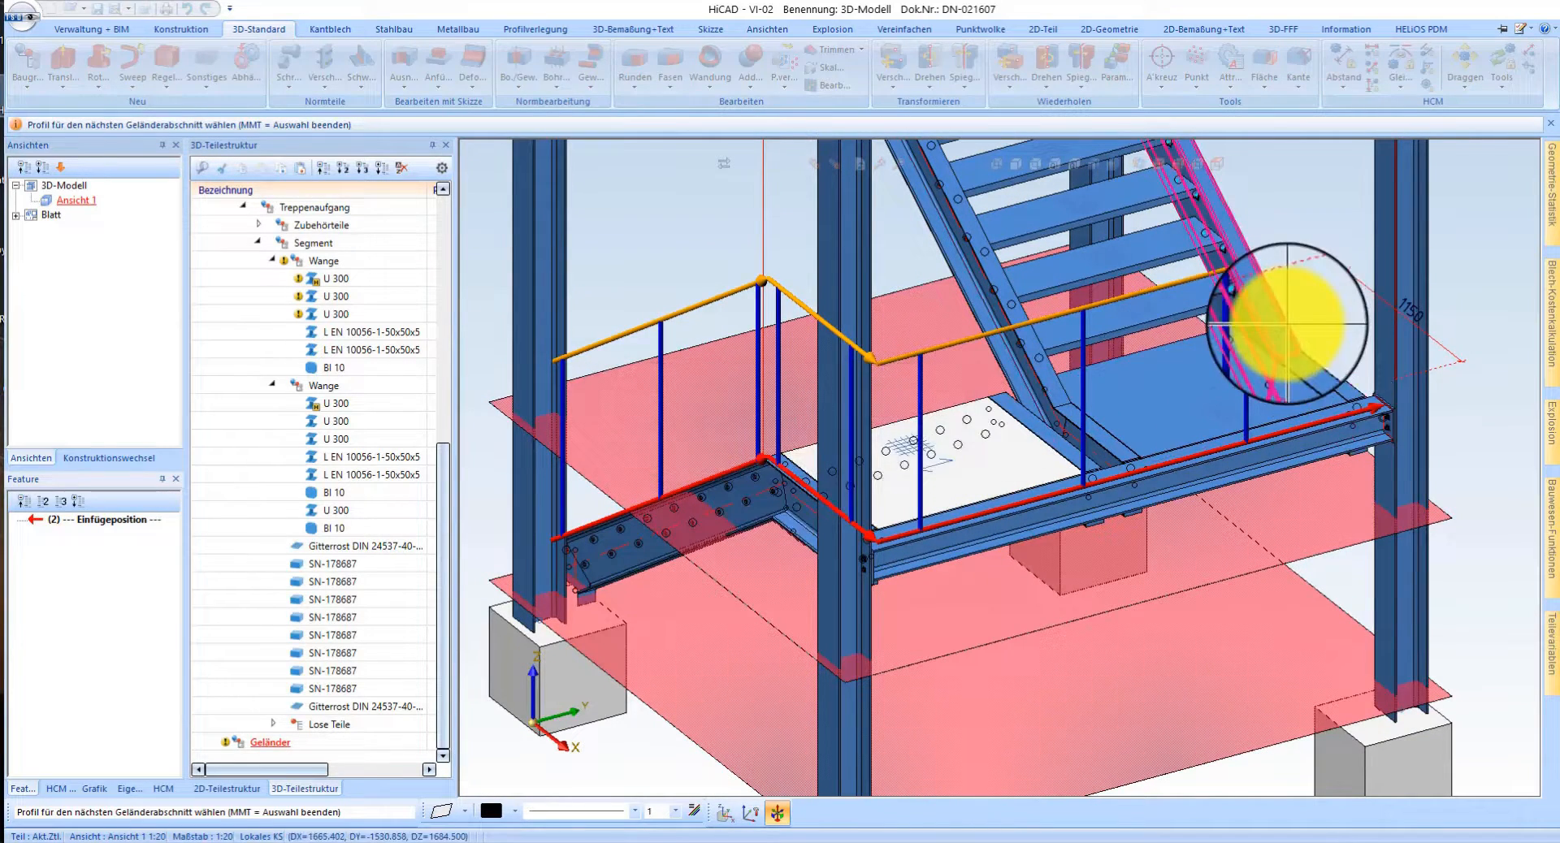
left_click(1333, 369)
left_click(794, 452)
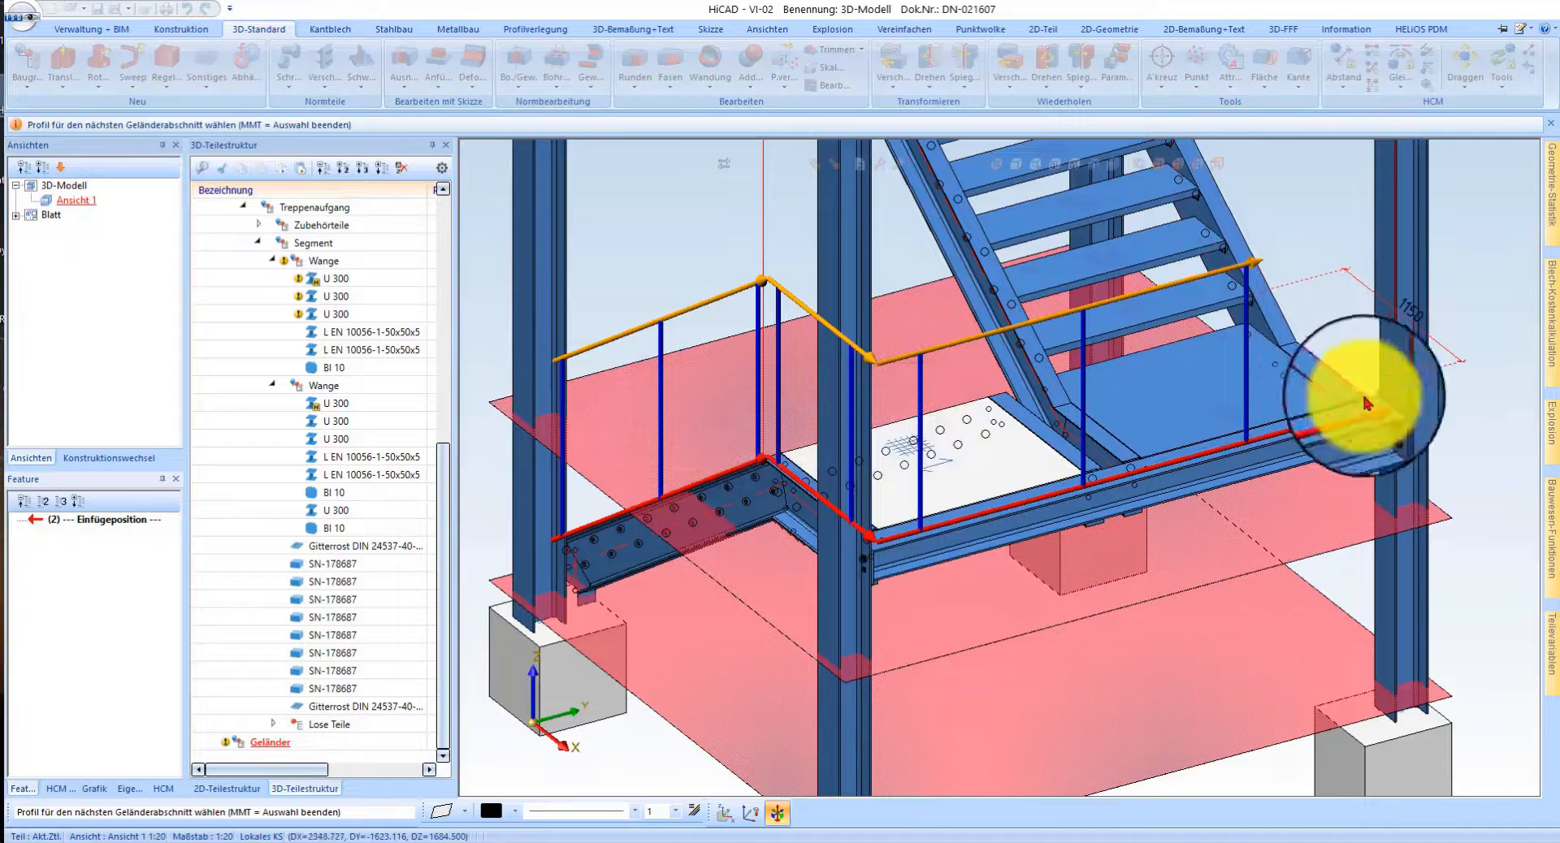
left_click(1359, 403)
left_click(794, 460)
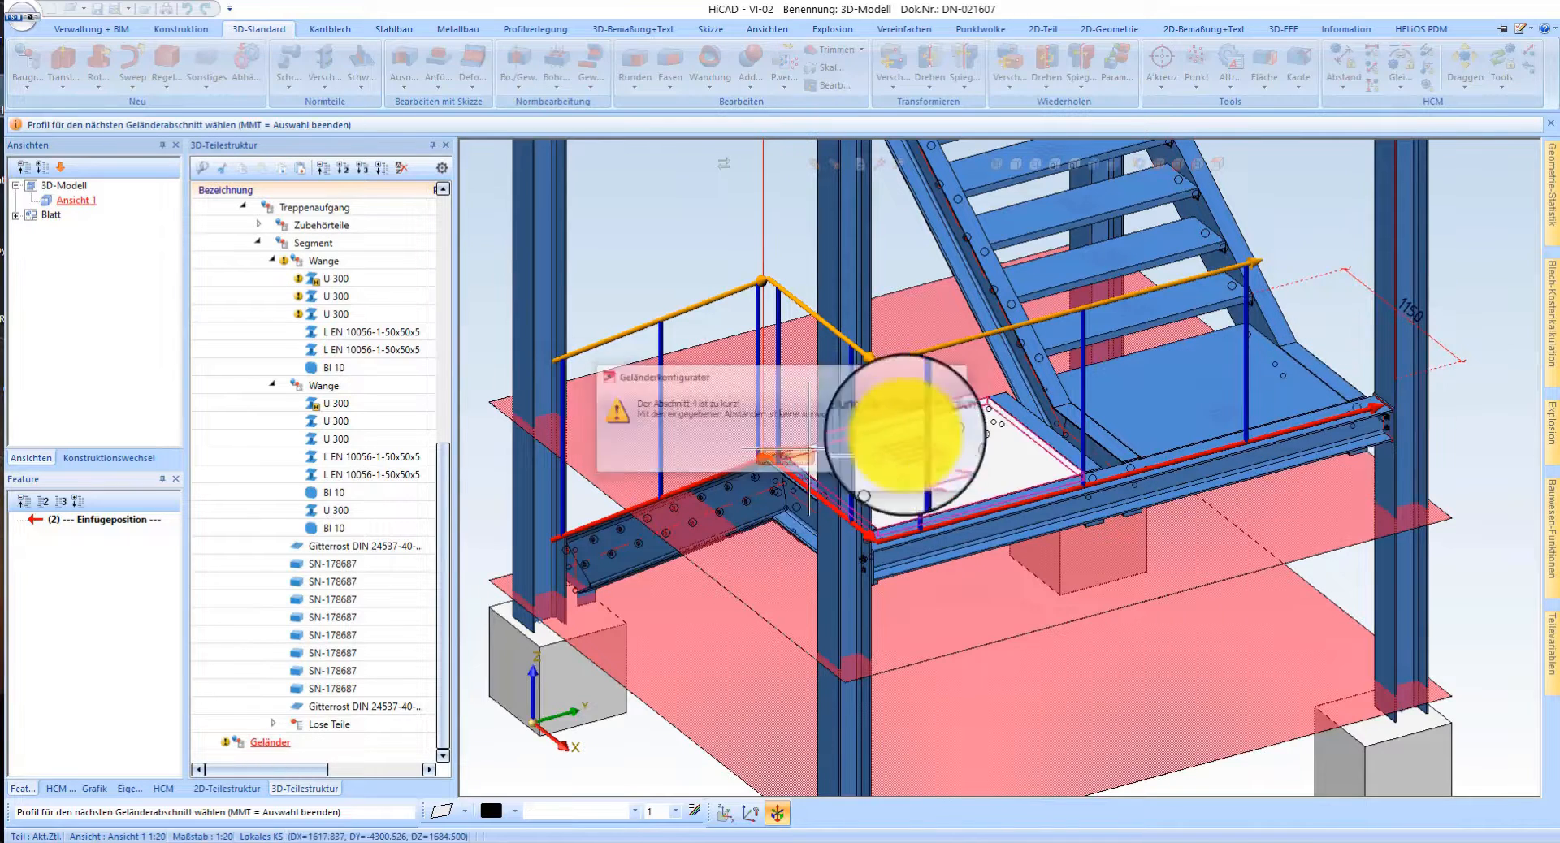
- Finish the profile selection, set the Endabstand to 100, overwrite the favourite Favorit Video with these settings, and discard the railing
middle_click_drag(1236, 400, 1295, 479)
left_click(1296, 479)
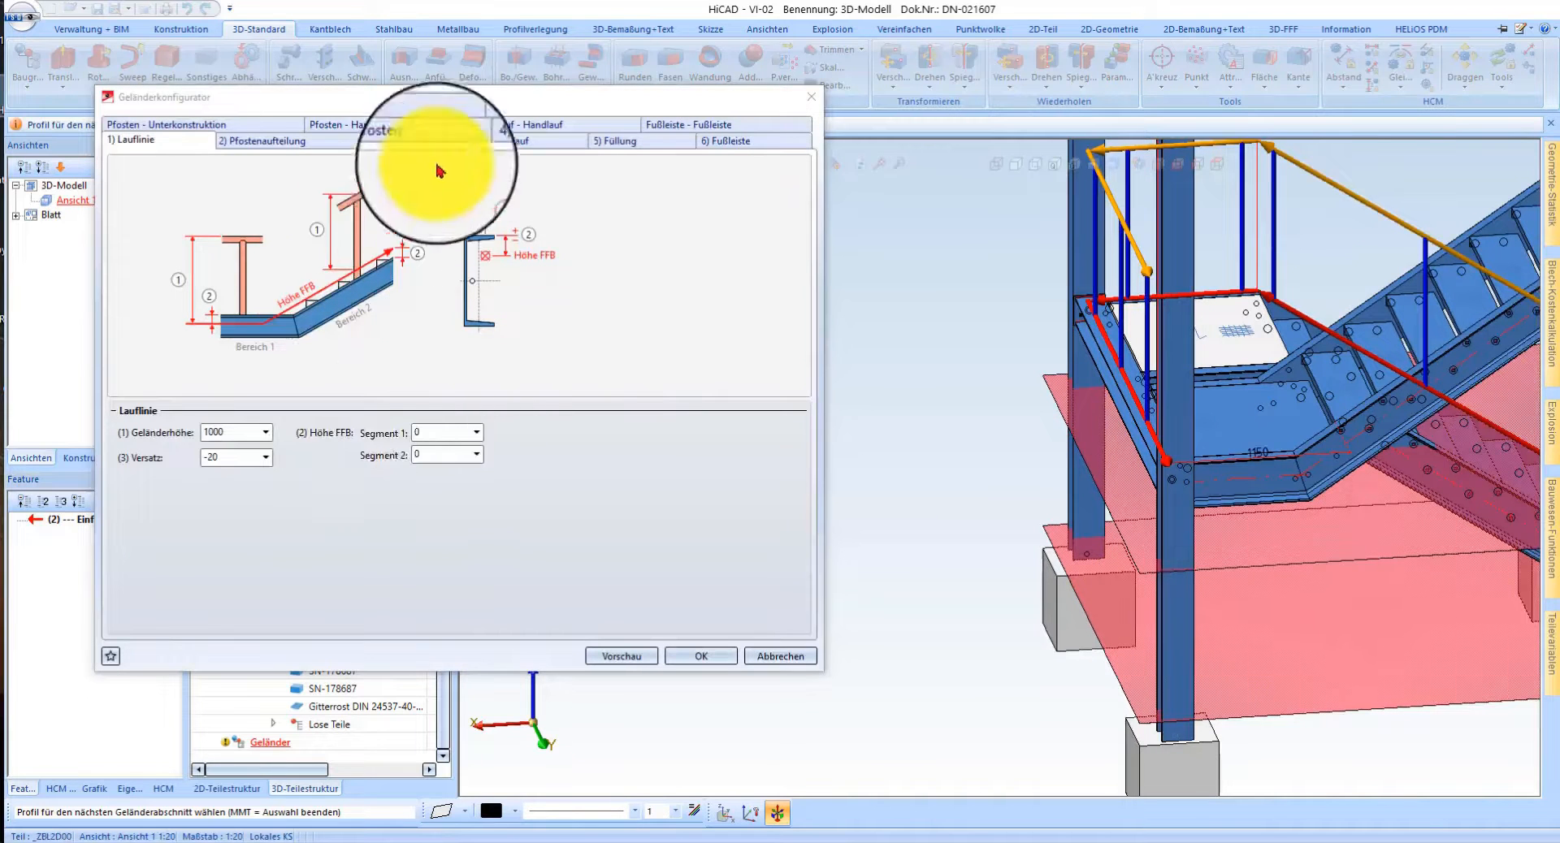
scroll(447, 484, "down", 3)
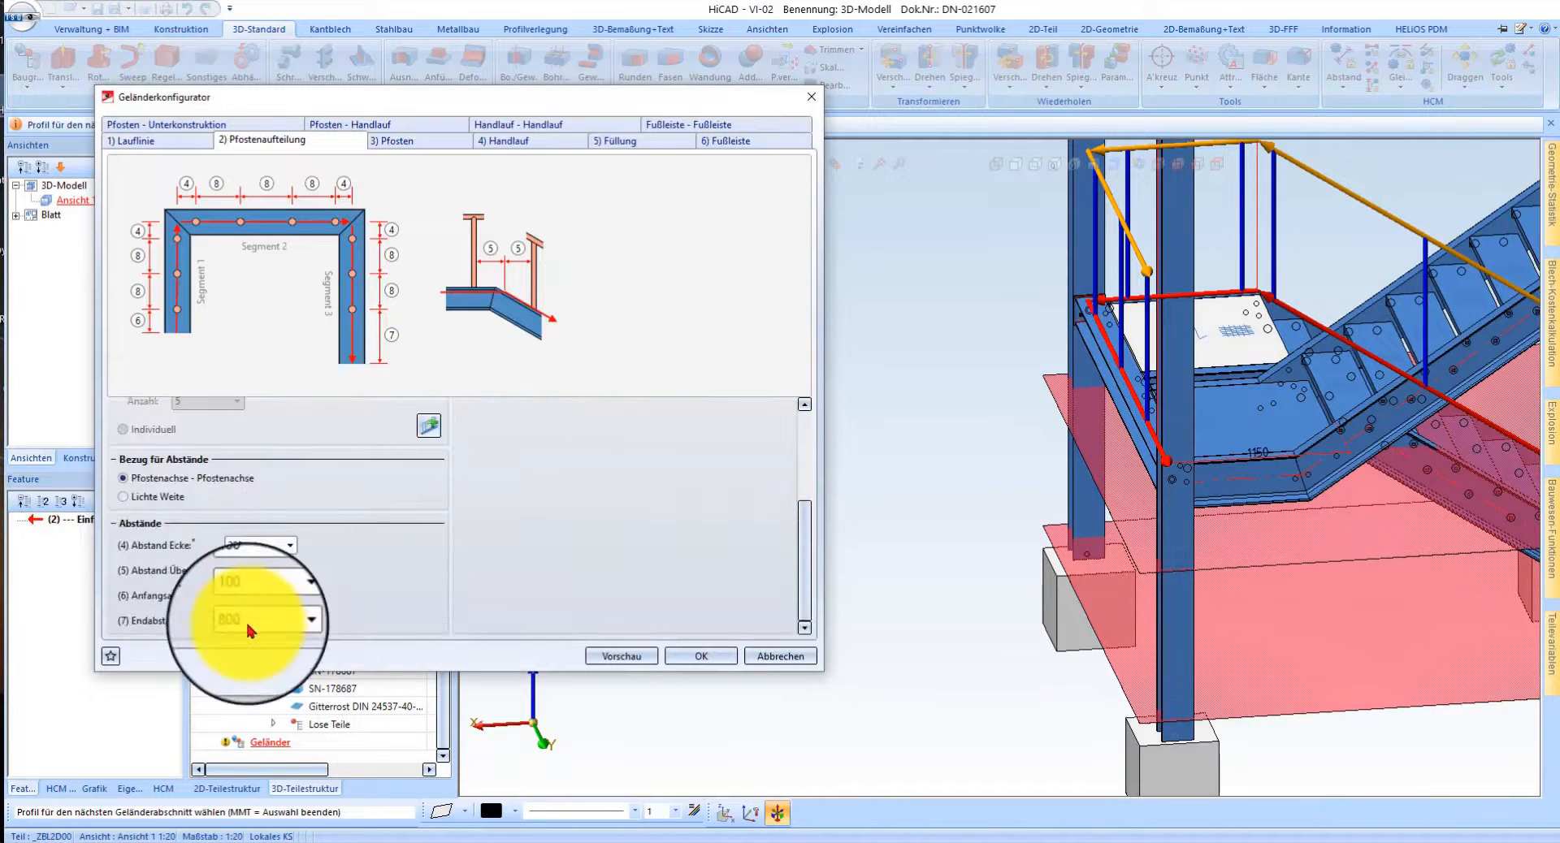
left_click(110, 656)
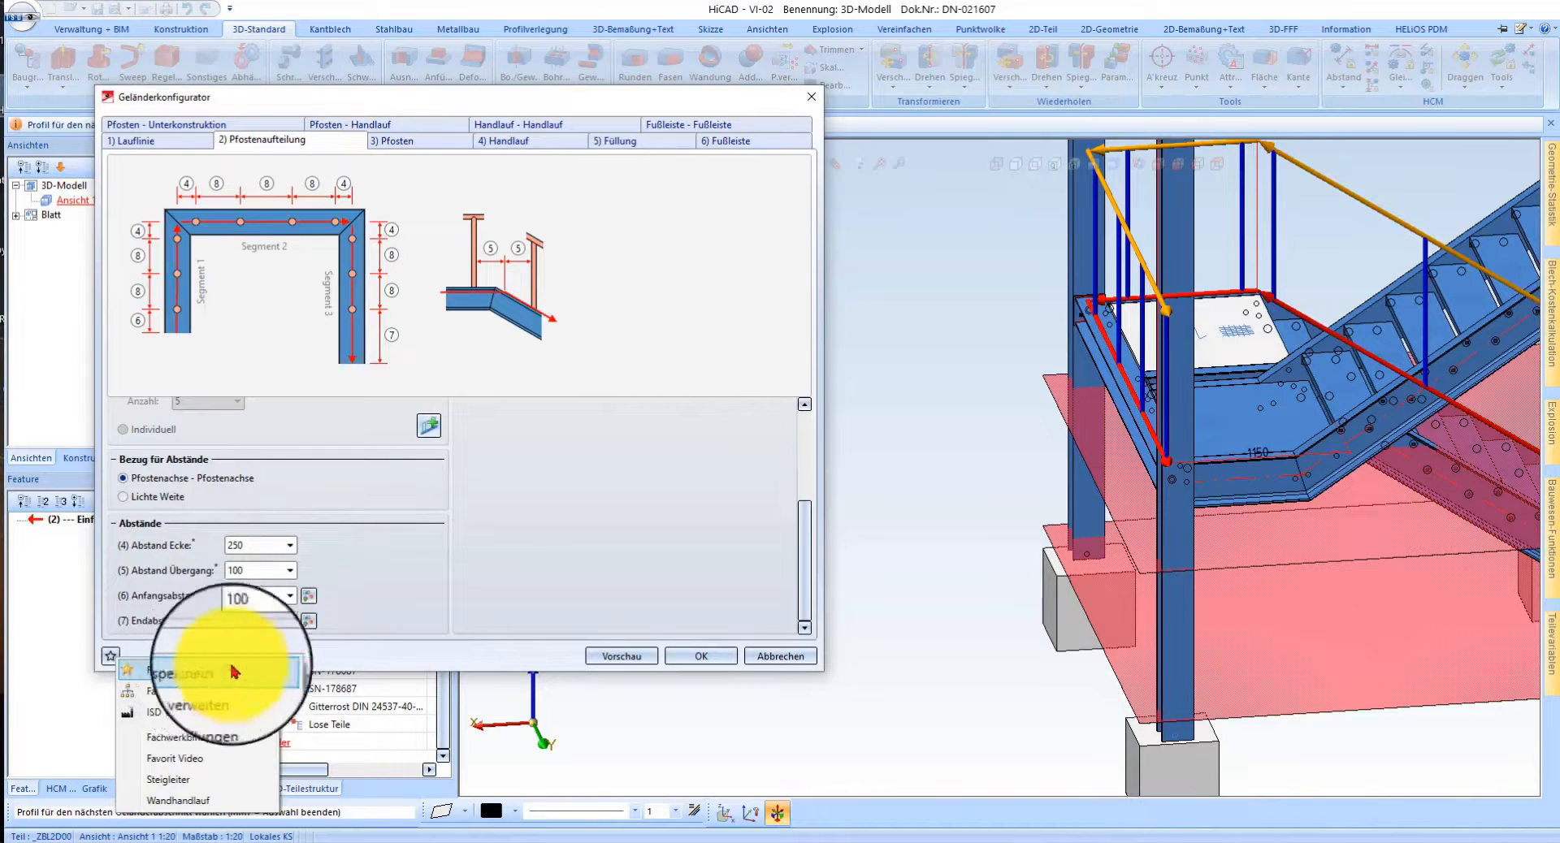
left_click(234, 671)
left_click(452, 318)
left_click(577, 498)
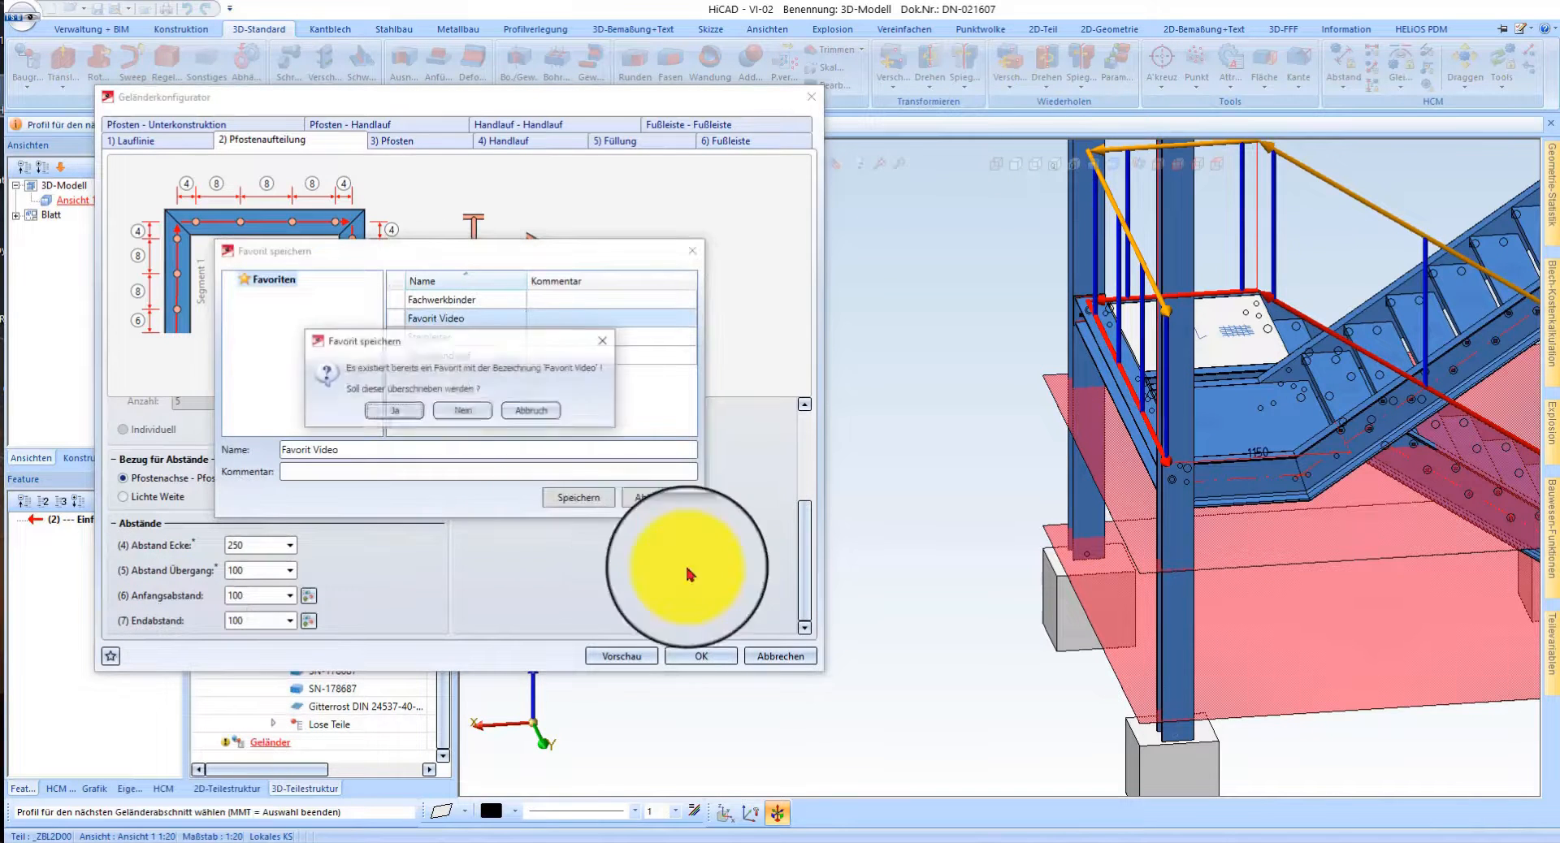
left_click(407, 411)
left_click(792, 658)
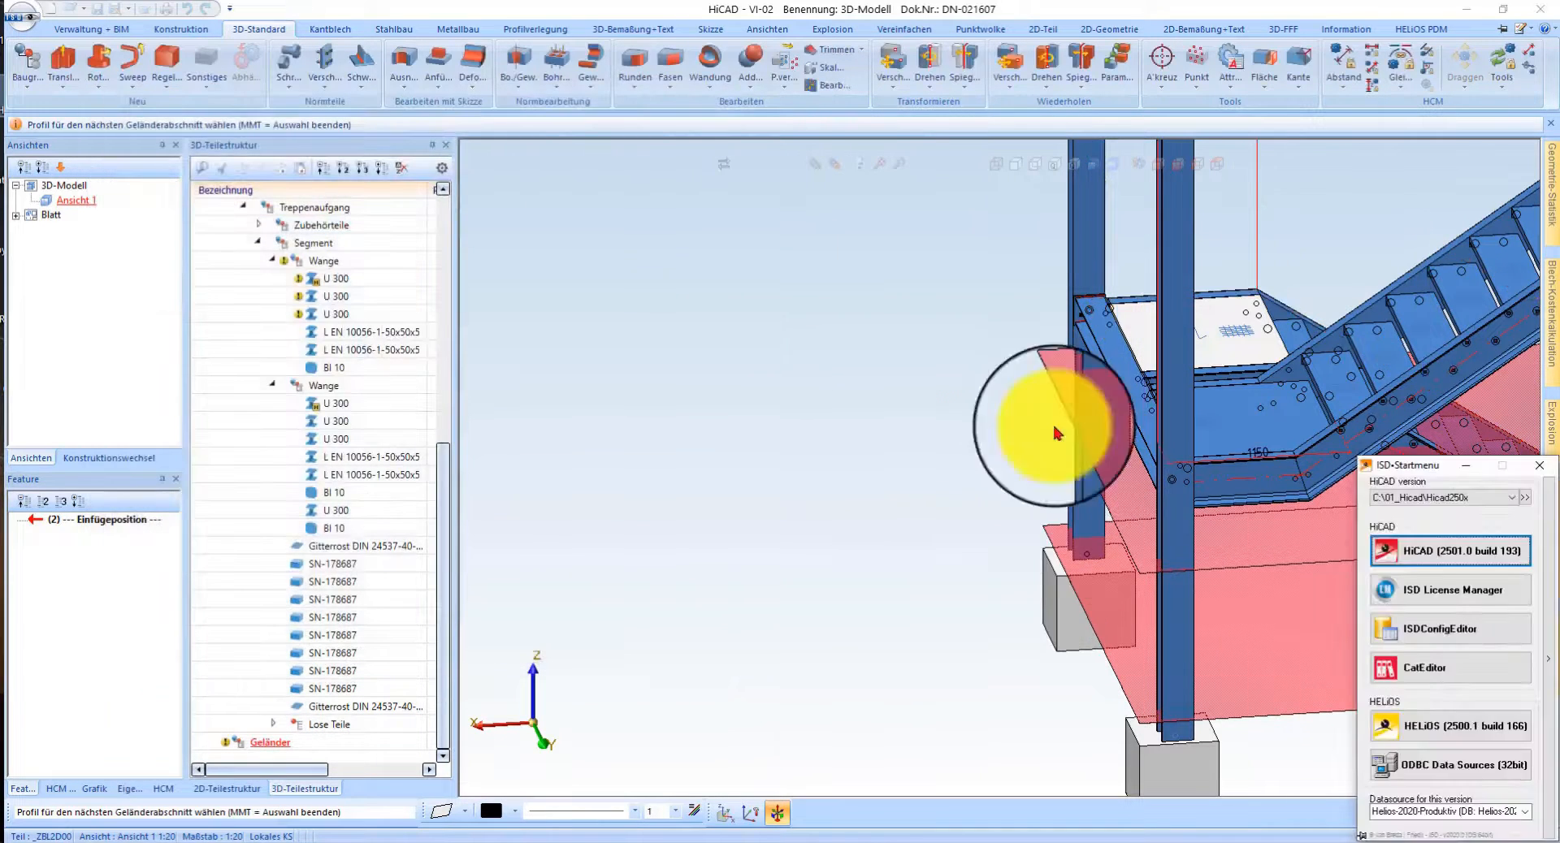
scroll(1018, 413, "down", 5)
scroll(1017, 413, "up", 3)
middle_click_drag(1095, 453, 1331, 465)
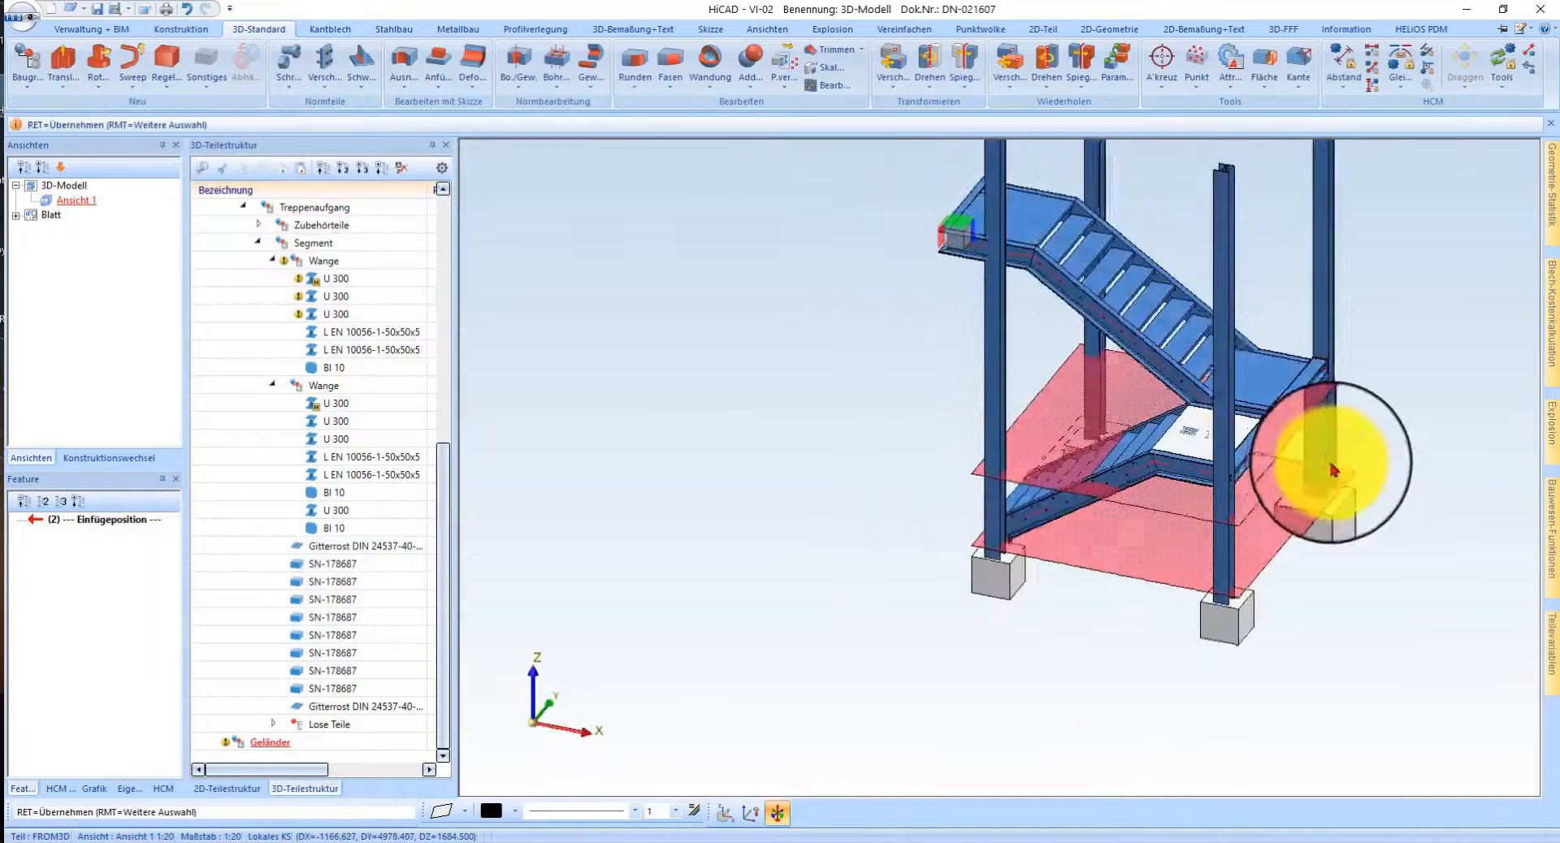
- Start a railing along profiles, using the lower flight's stringer and the adjoining landing profile as its only sections
scroll(1333, 470, "up", 3)
left_click(1550, 552)
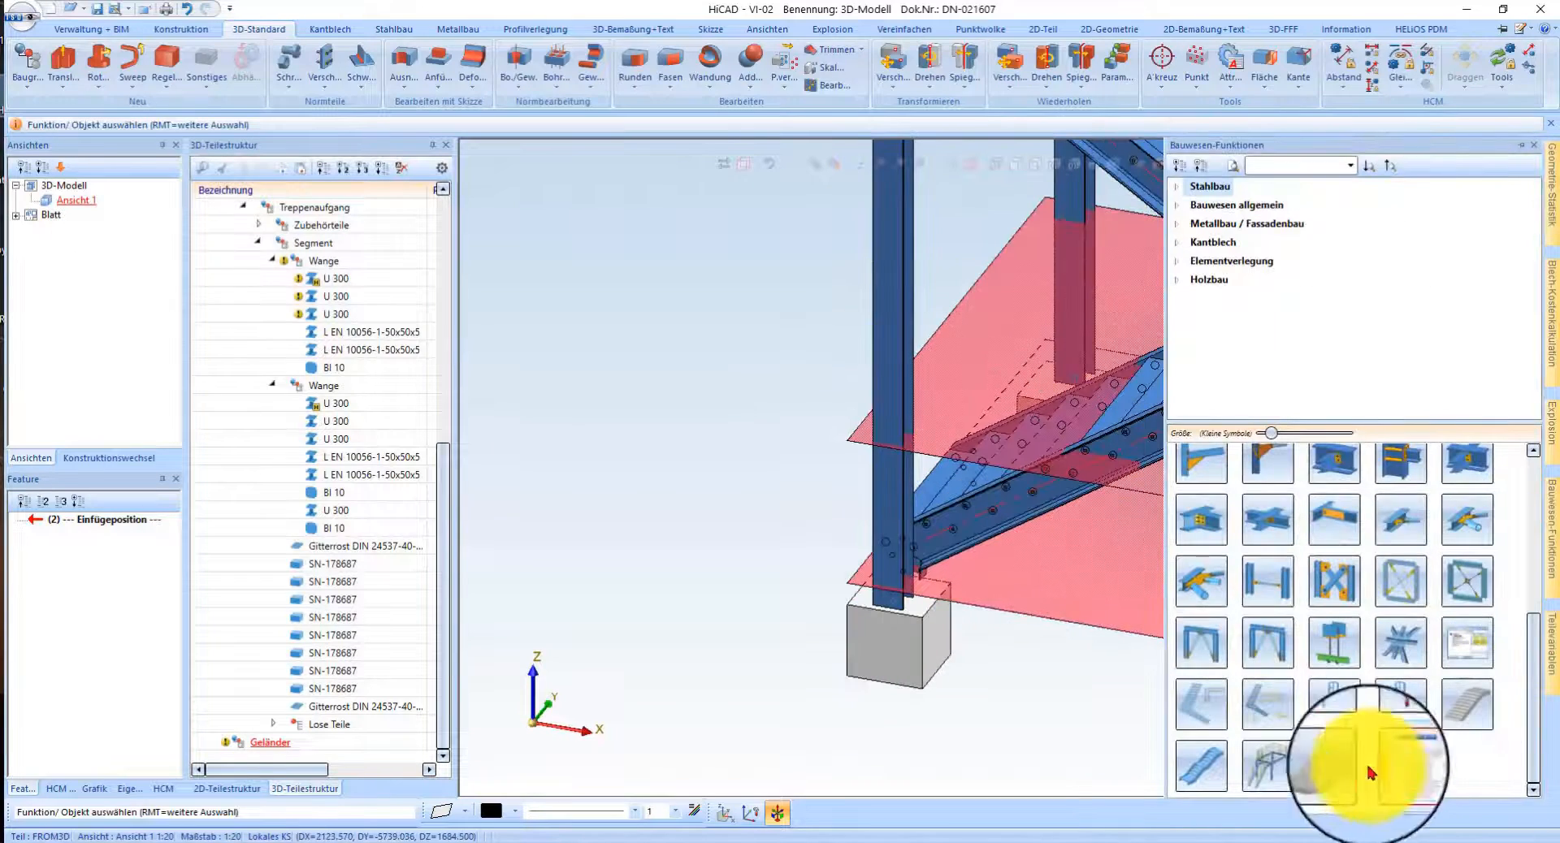
left_click(1275, 776)
left_click(1057, 503)
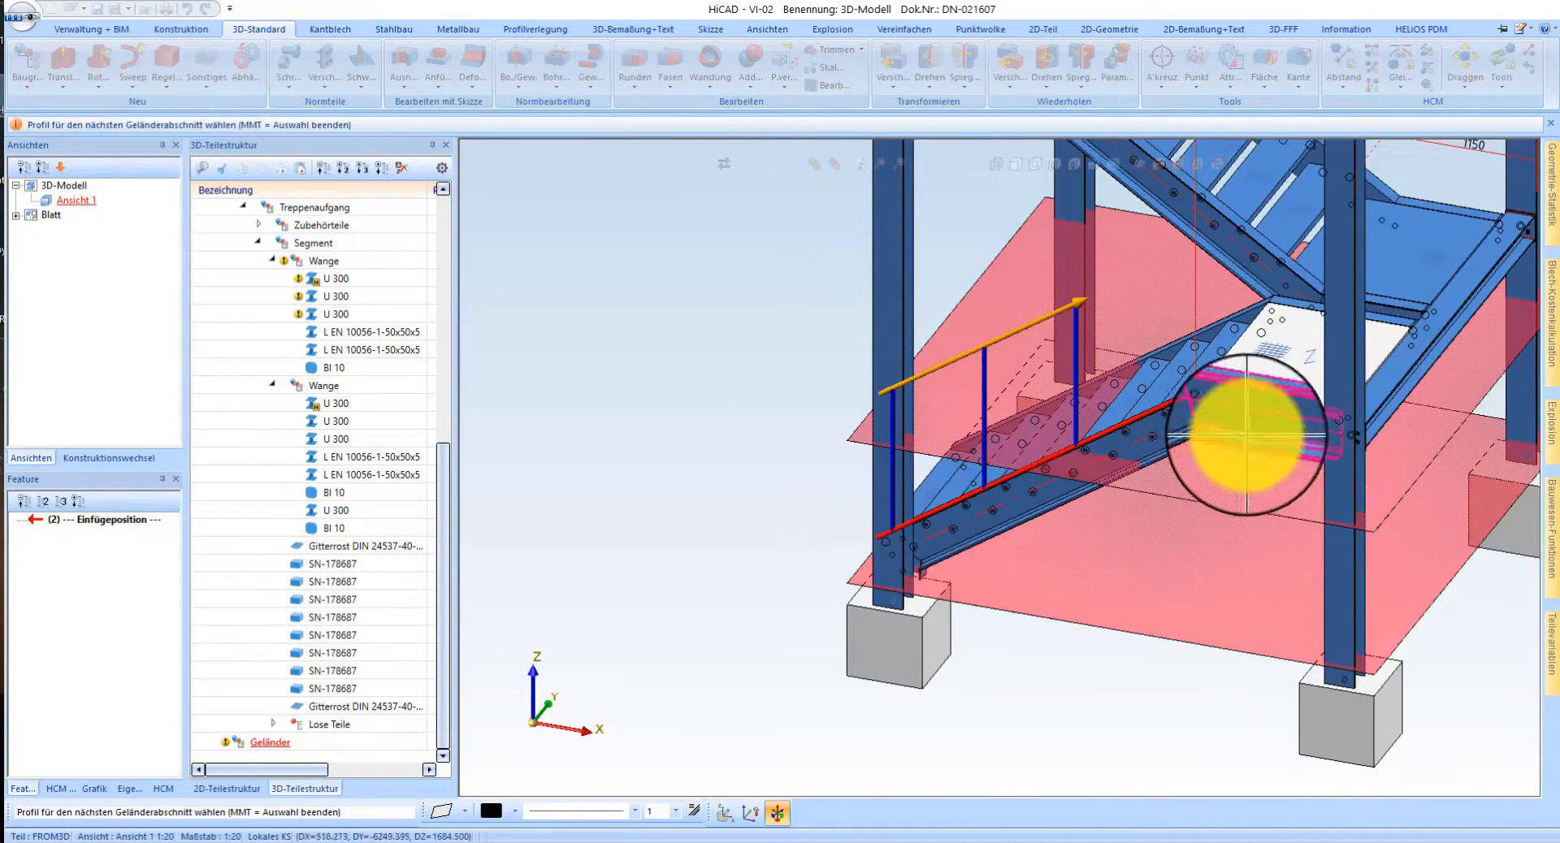
left_click(1247, 435)
middle_click(1188, 585)
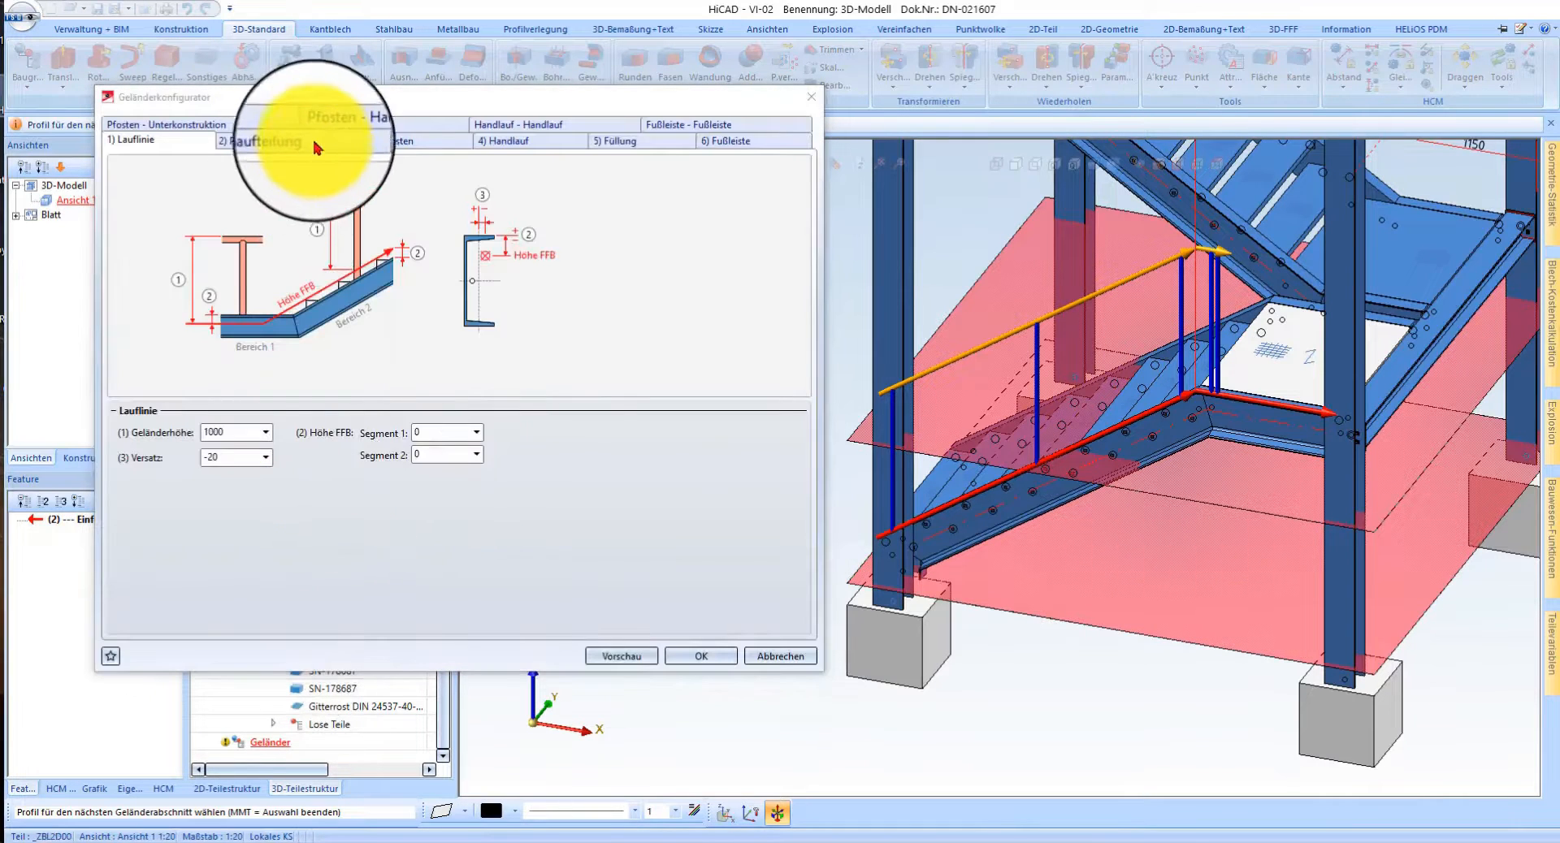
- Check the post distribution distances, generate the two-section railing, and delete it through its Geländer entlang Profilen feature
left_click(317, 139)
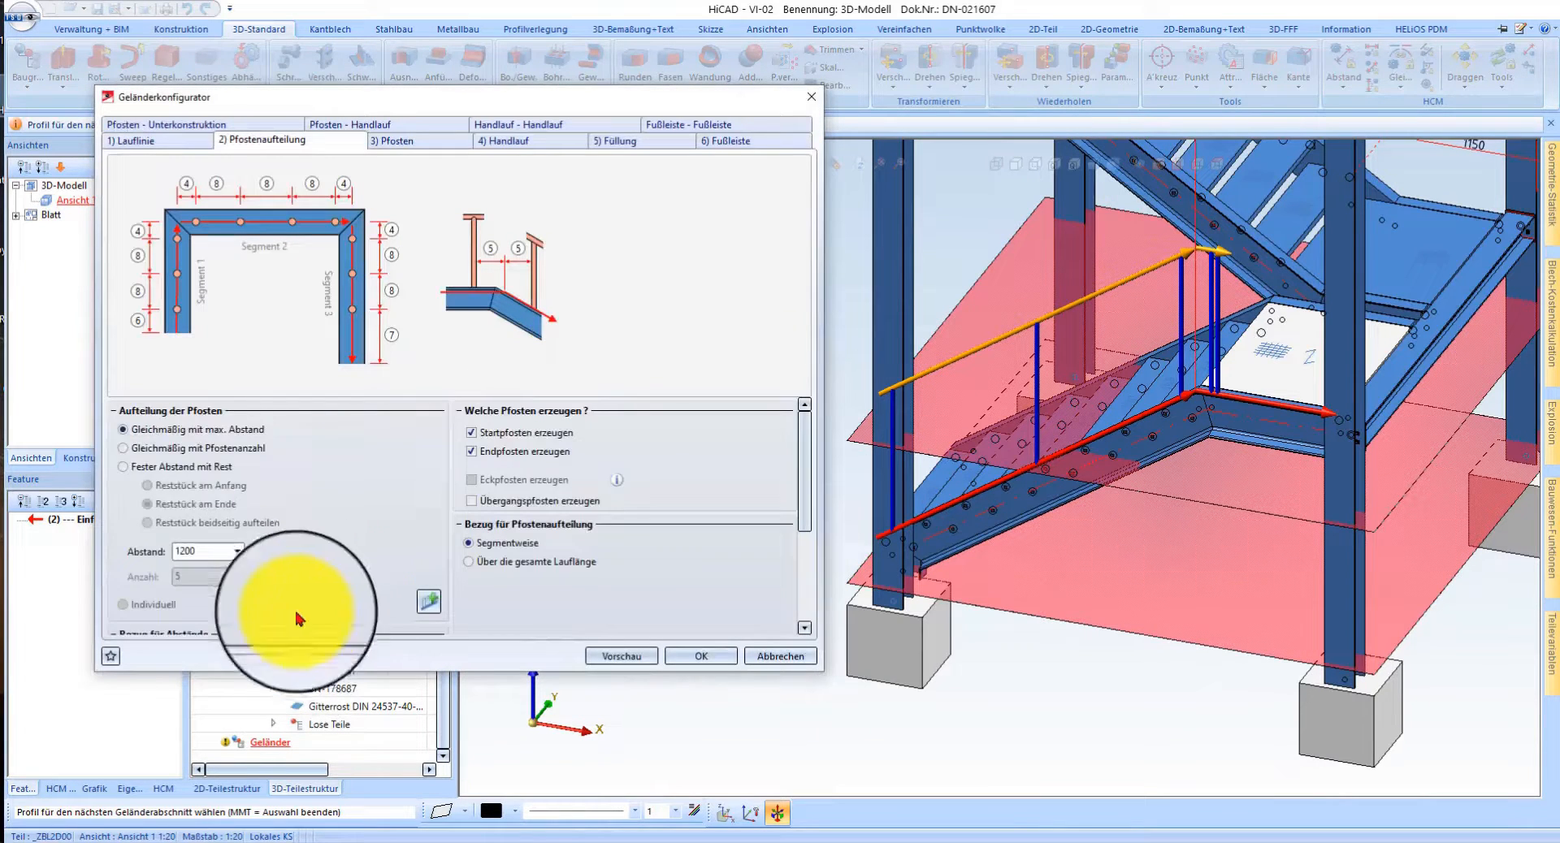
scroll(296, 619, "down", 5)
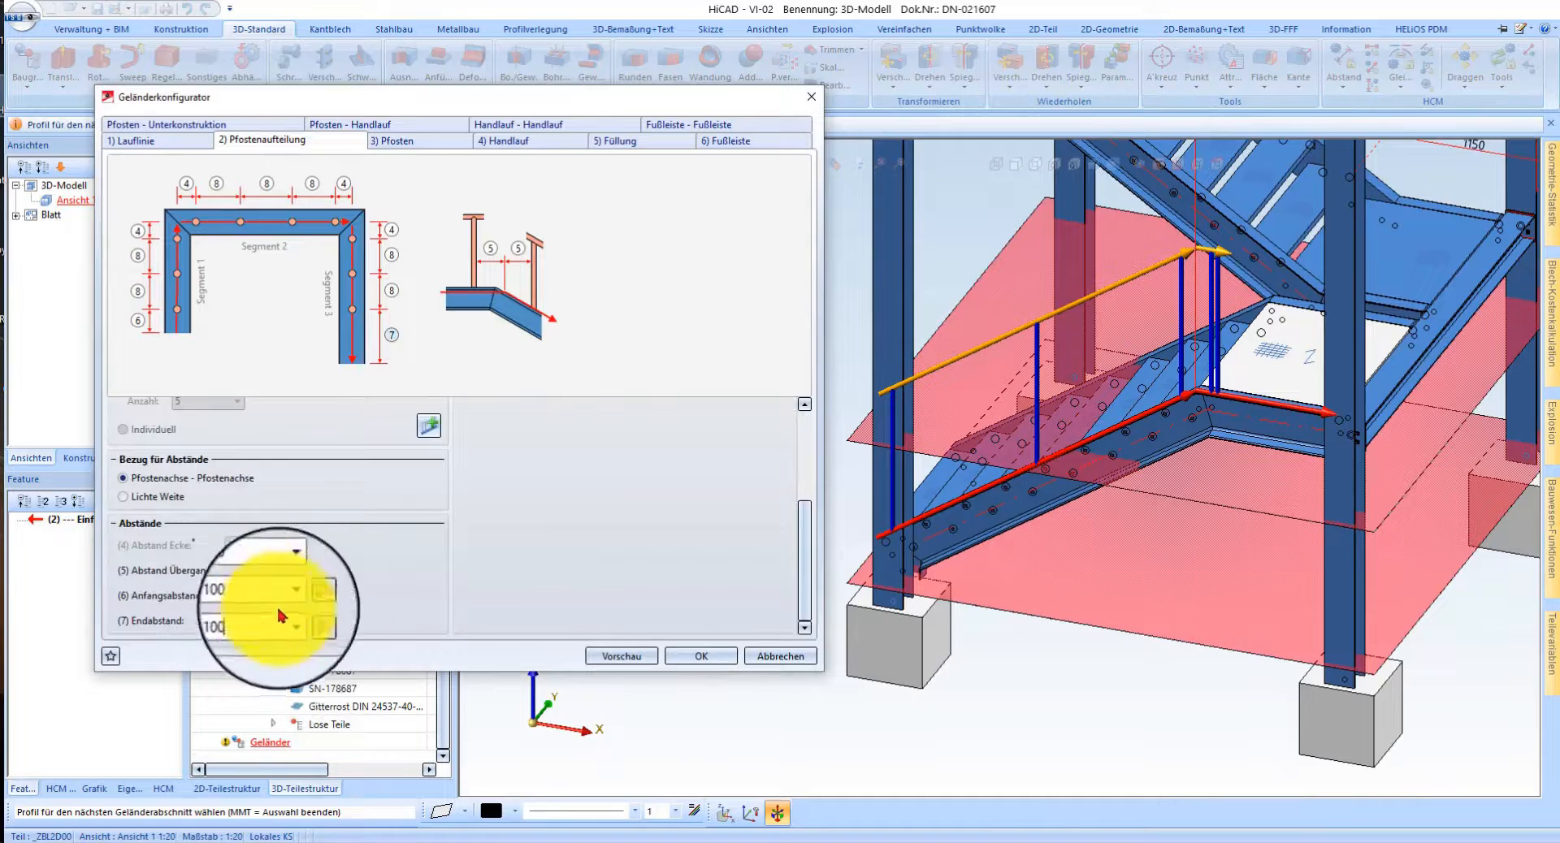
left_click(702, 656)
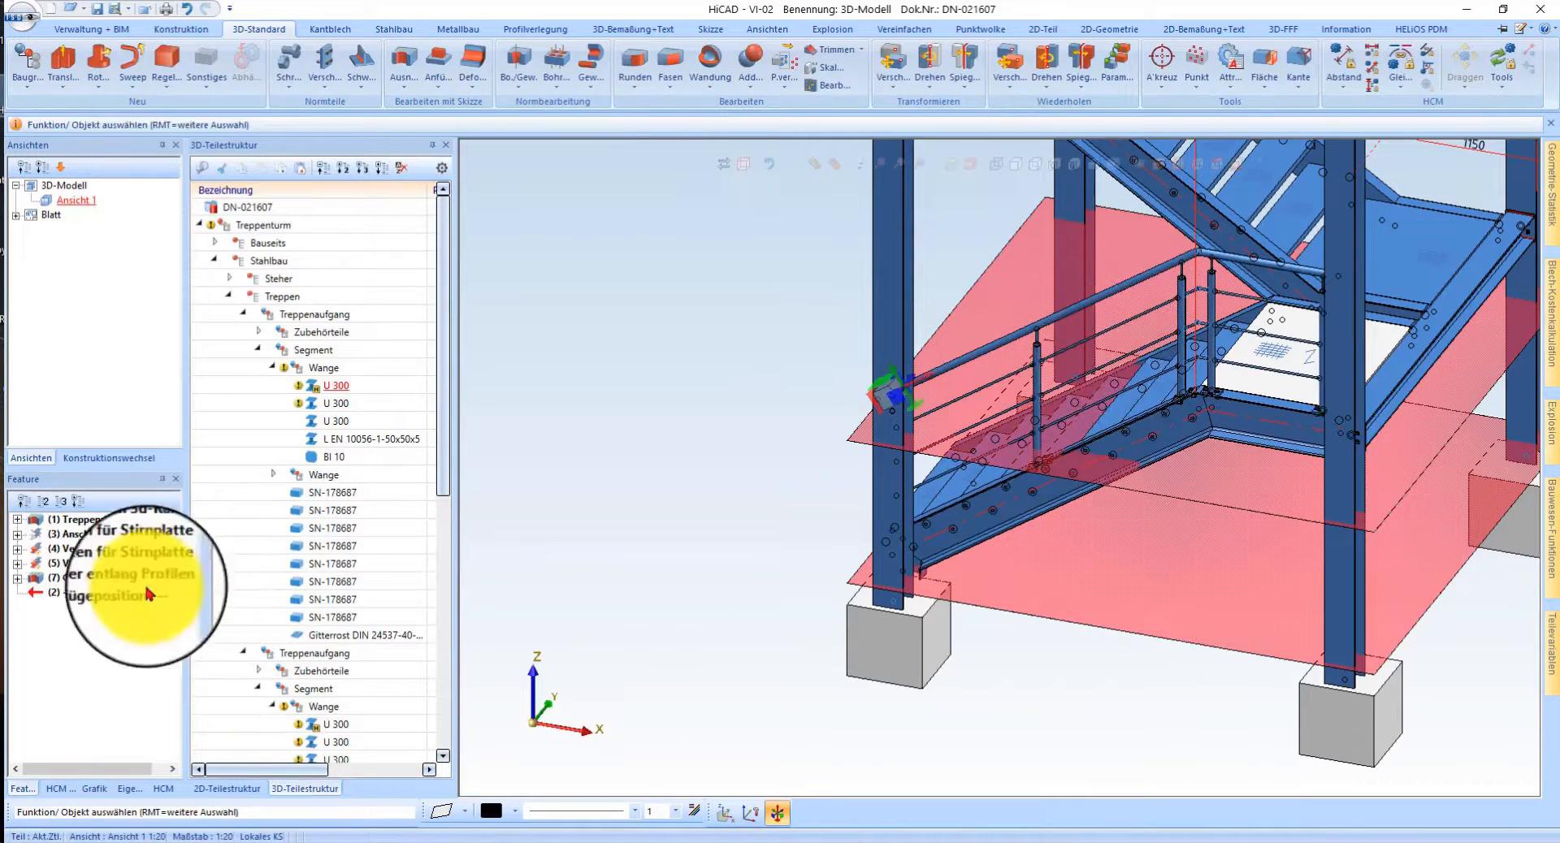
right_click(136, 524)
left_click(226, 272)
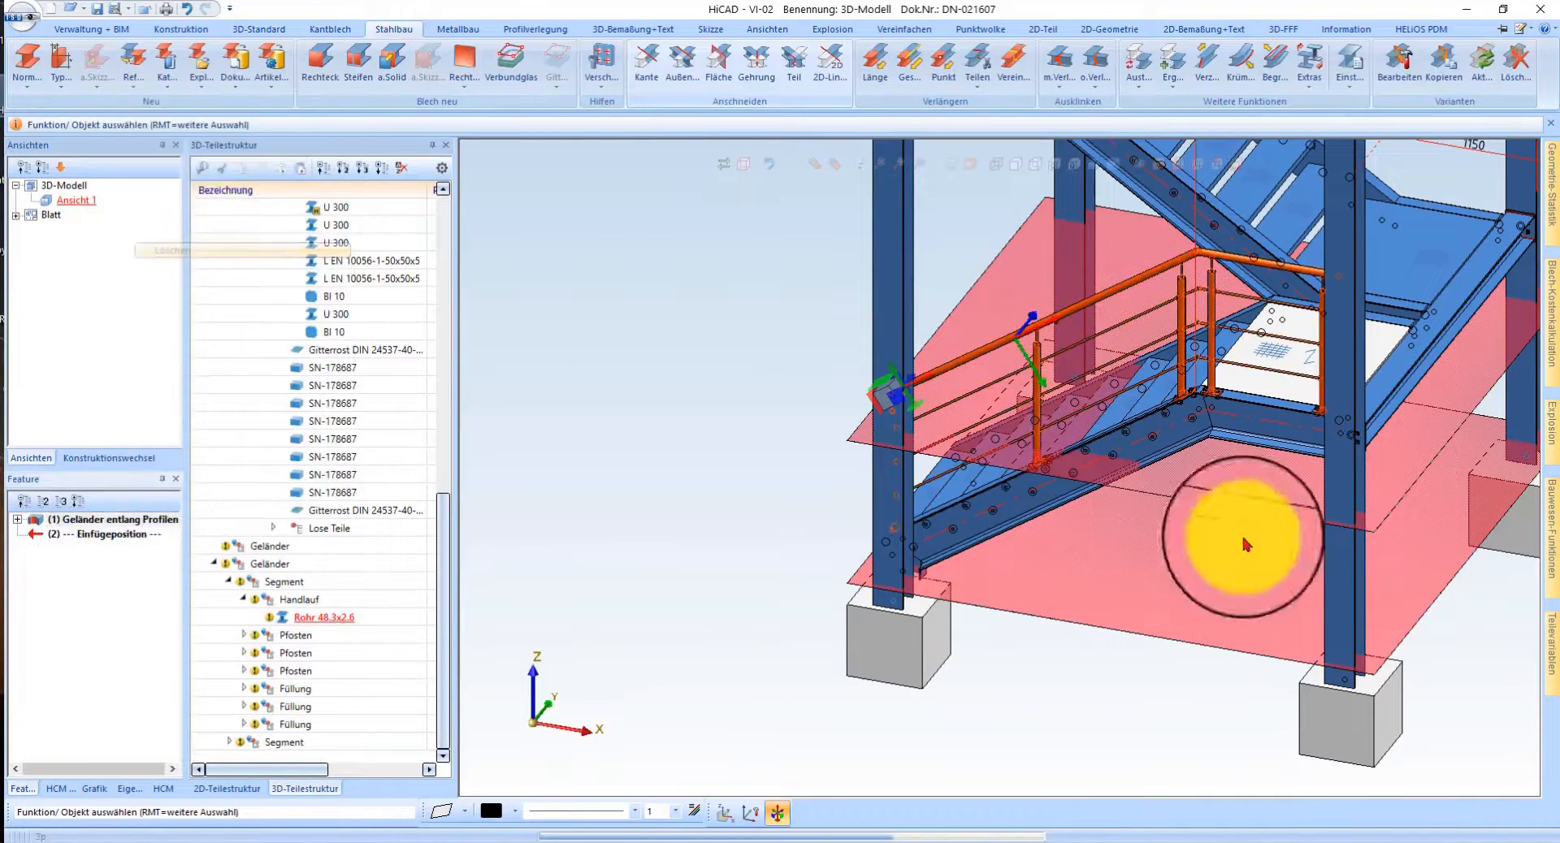
- Start another railing along profiles, picking the lower flight's stringer, the intermediate landing's edge profiles and the upper flight's outer stringer as sections
mouse_move(1551, 552)
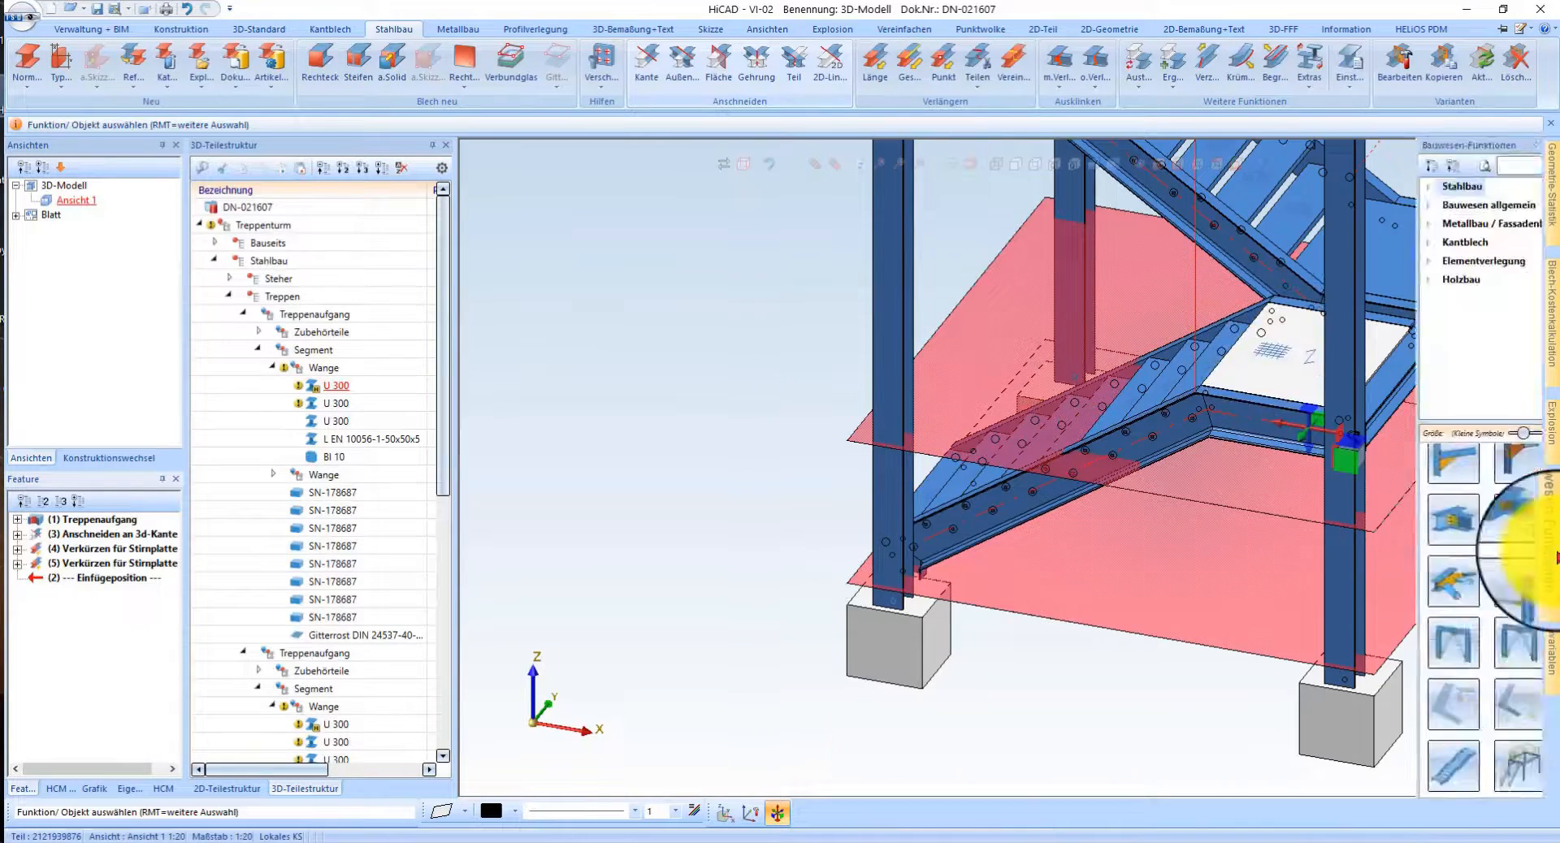
double_click(1268, 766)
left_click(986, 539)
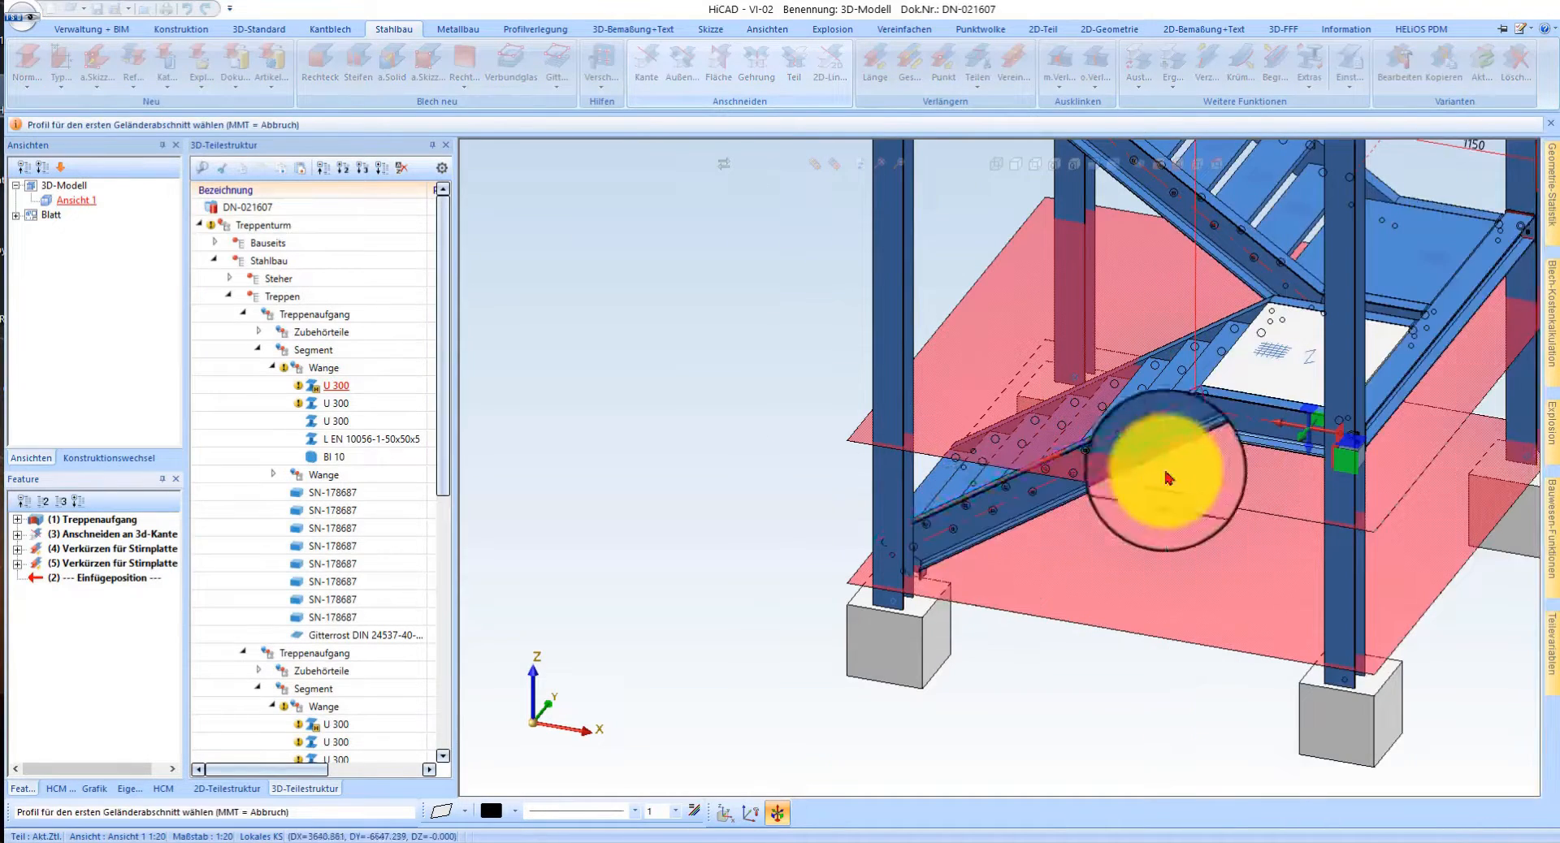
left_click(1236, 438)
scroll(1373, 408, "down", 3)
scroll(1358, 407, "up", 6)
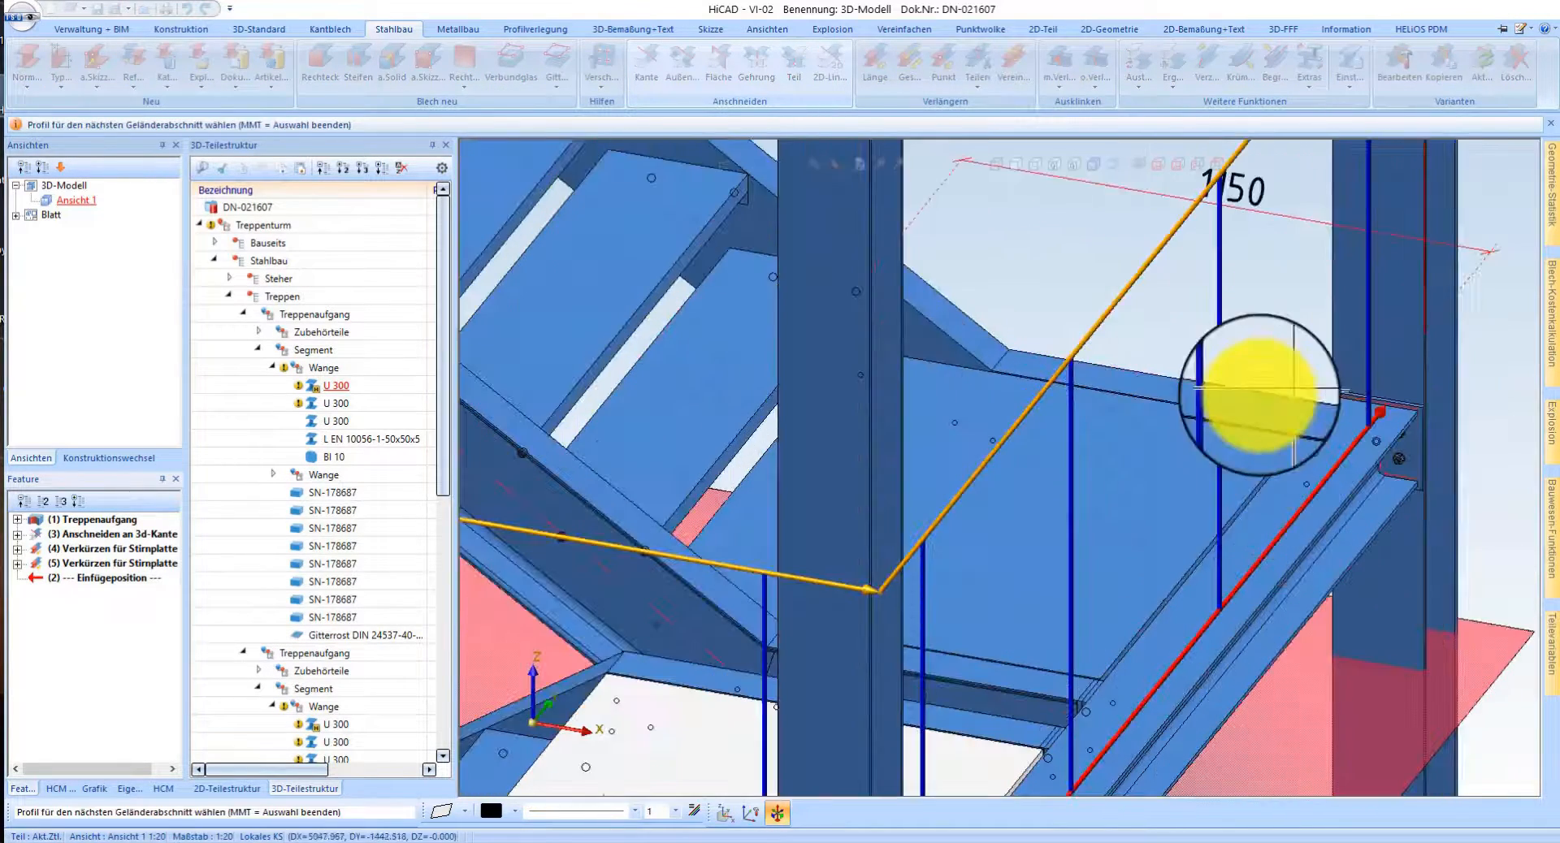
scroll(1202, 488, "down", 3)
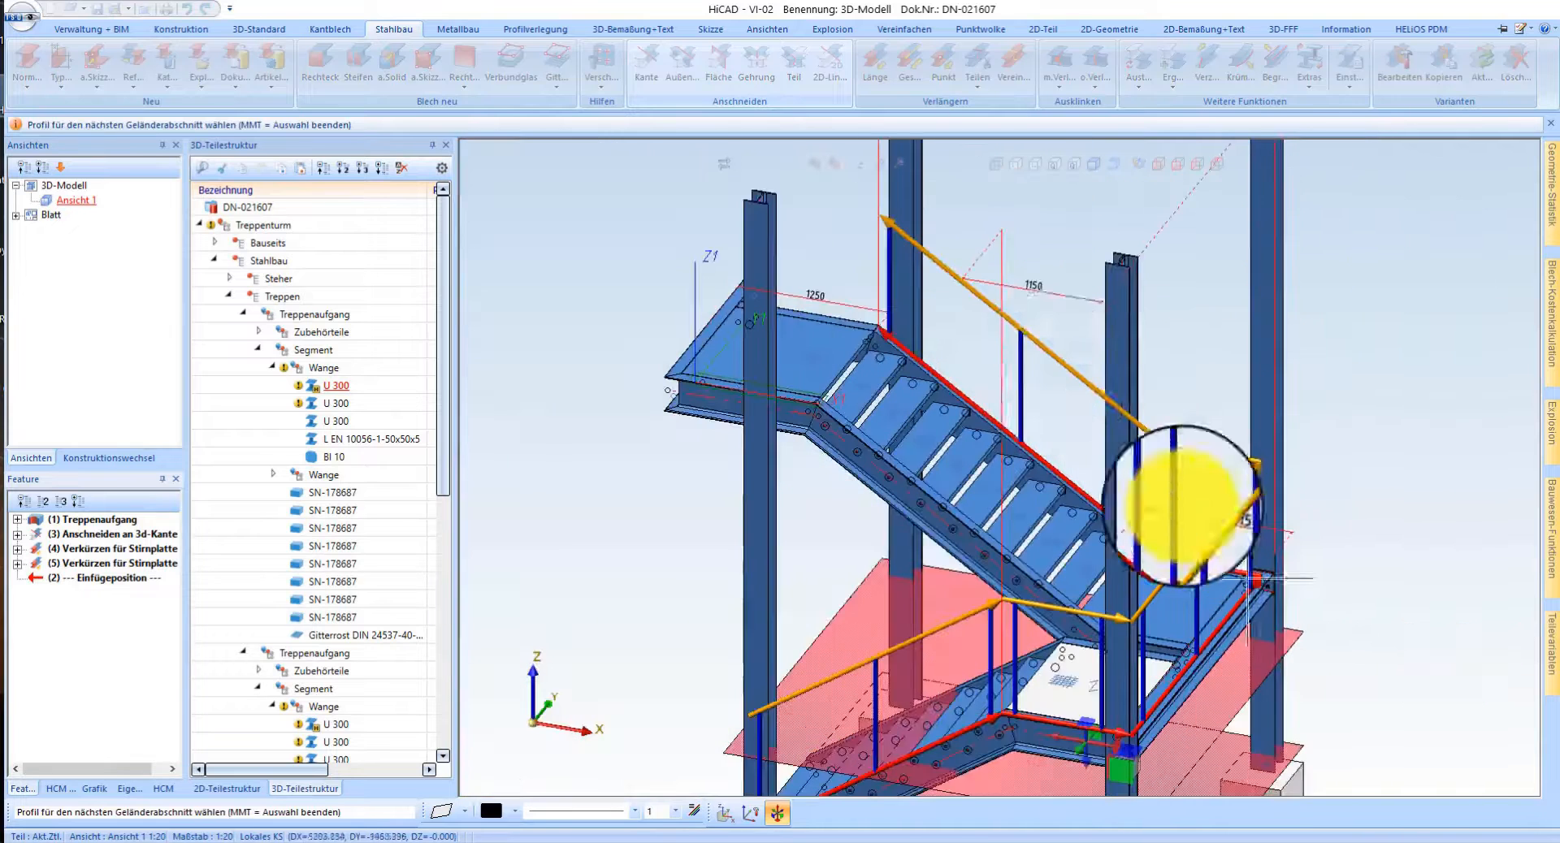
scroll(947, 341, "up", 5)
- Finish the profile selection and generate the railing with the existing Geländerkonfigurator settings
middle_click(794, 411)
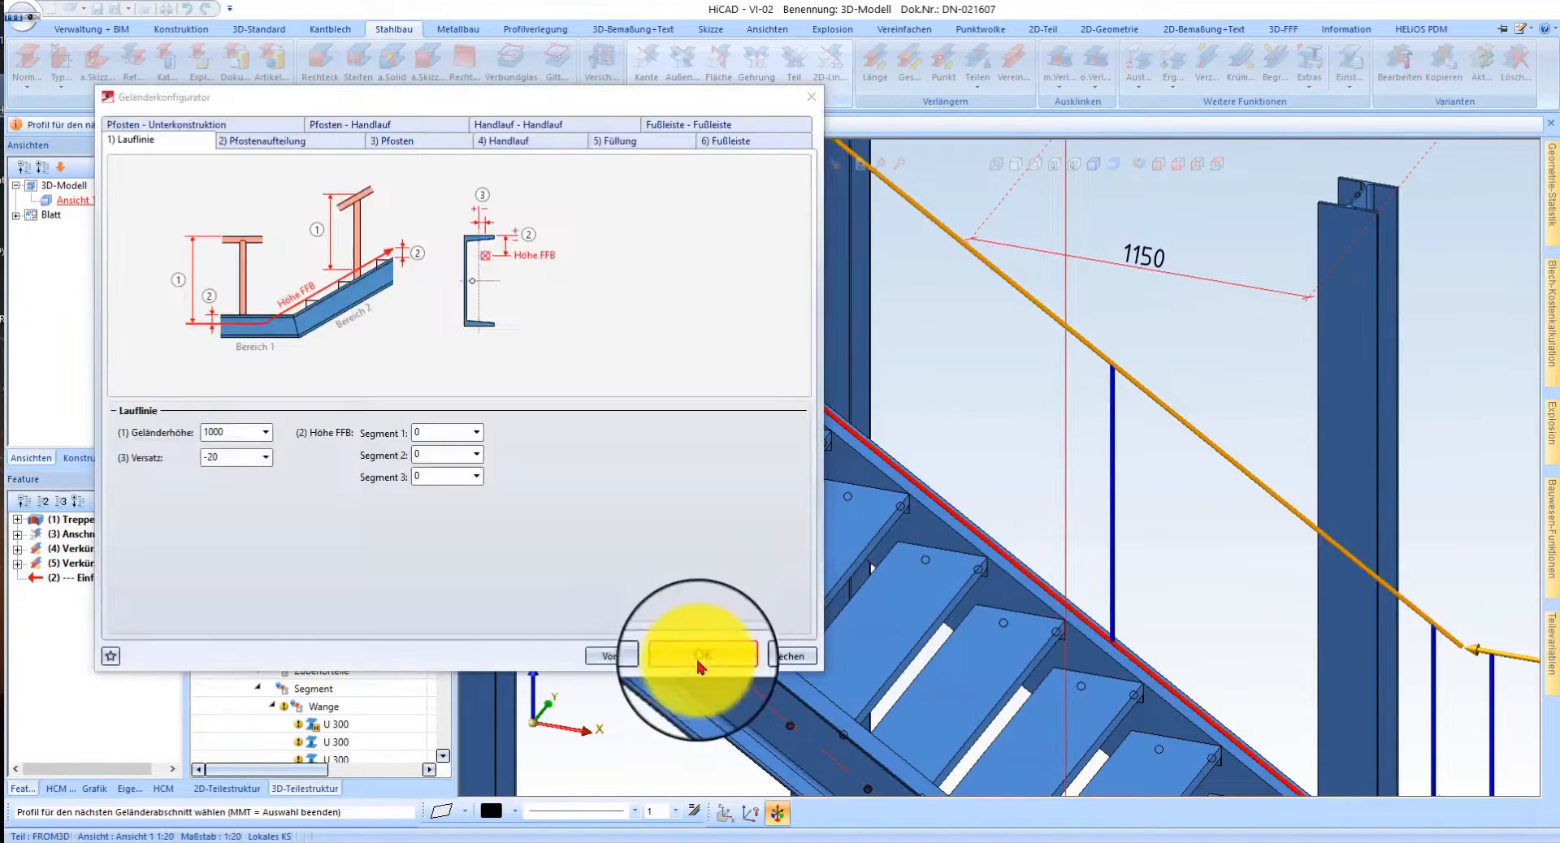
left_click(700, 658)
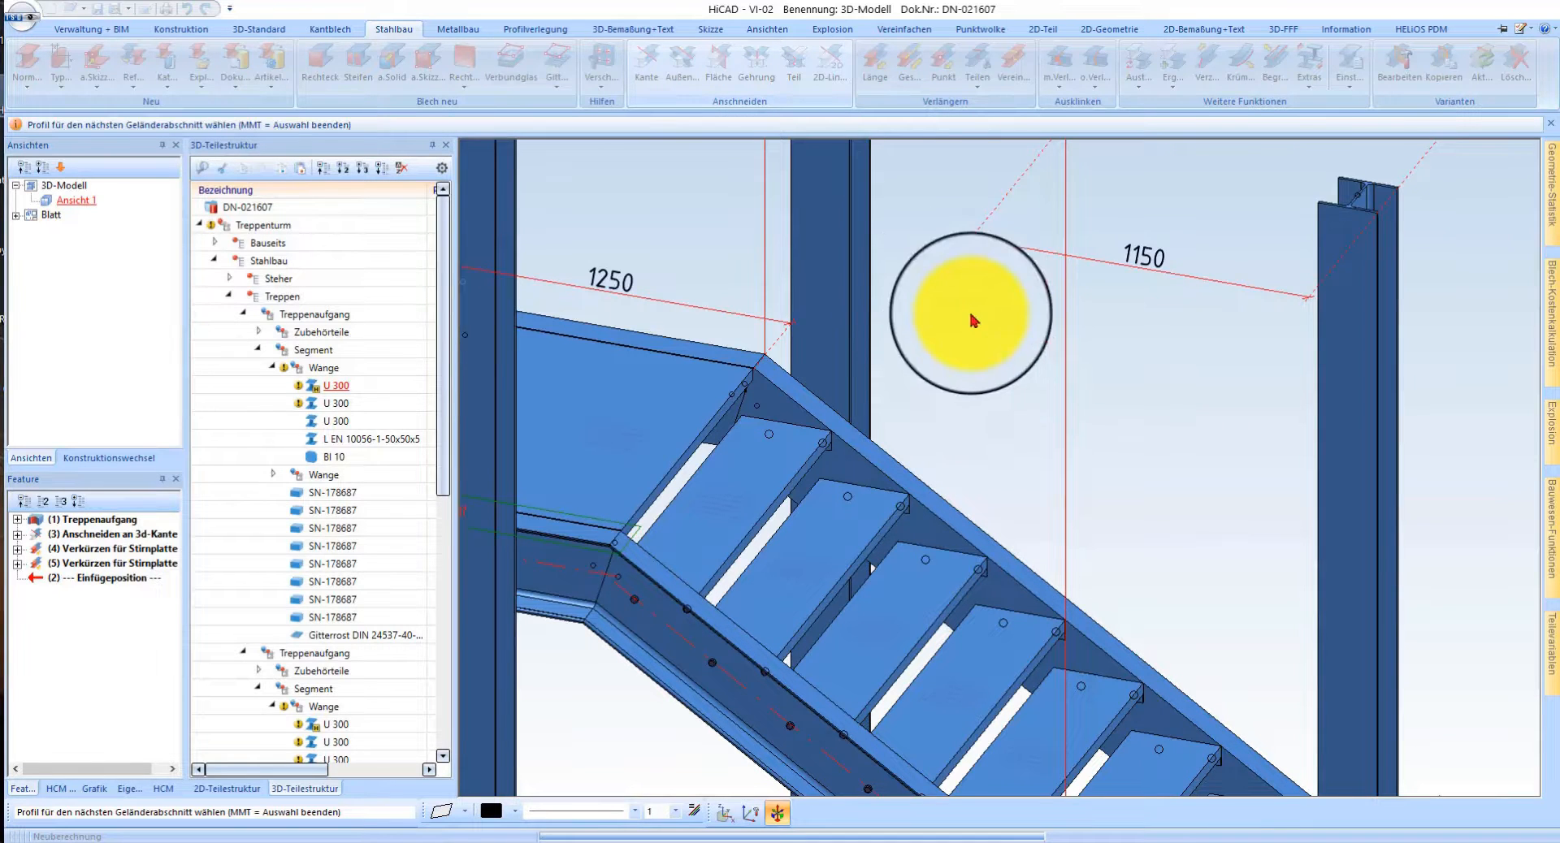
middle_click(871, 328)
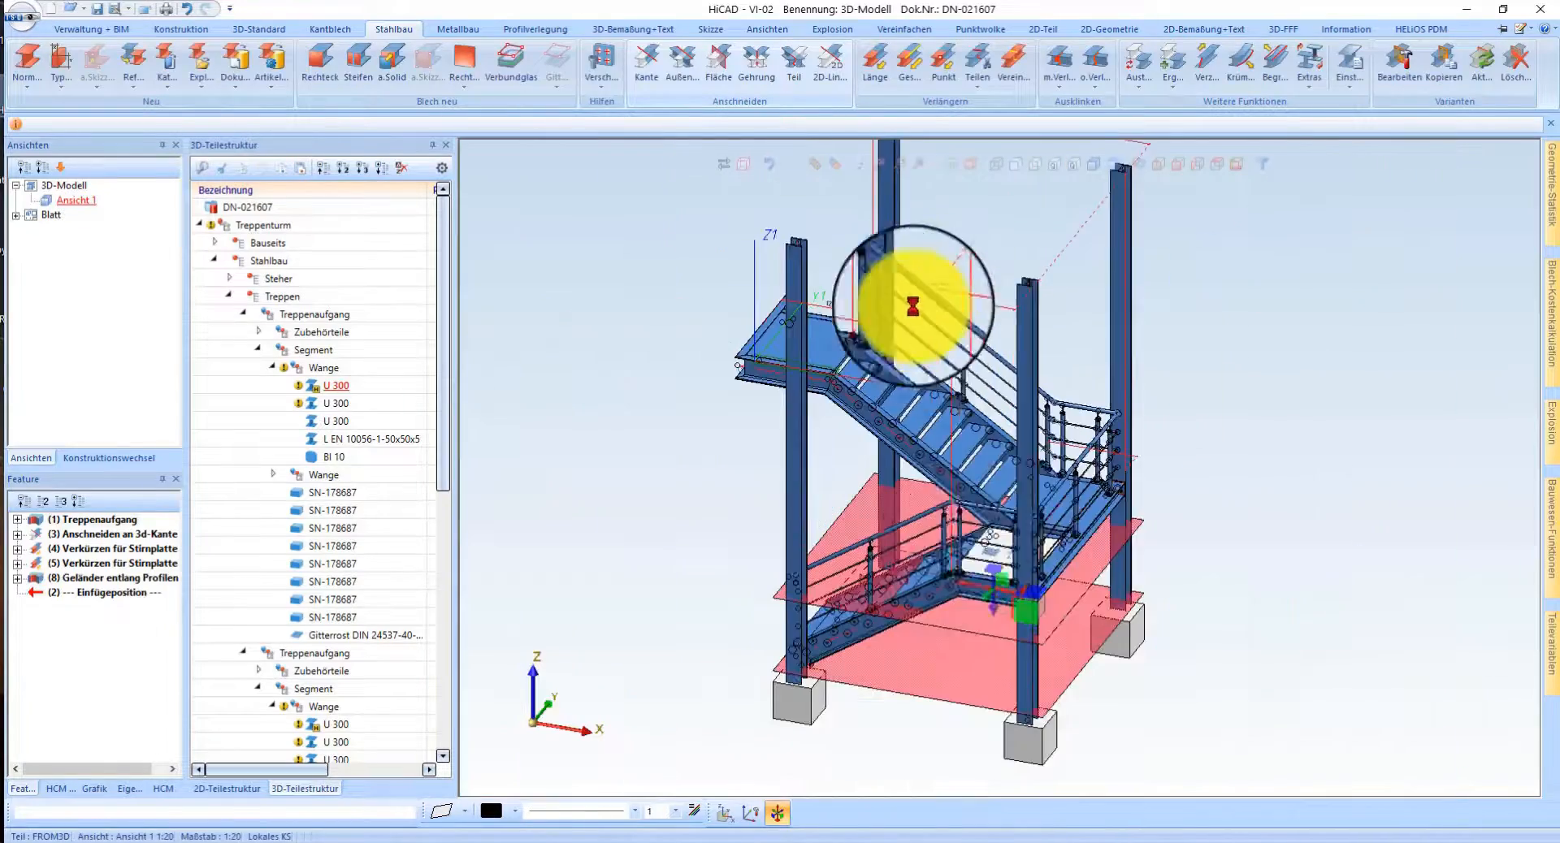
- Examine the generated railing from several sides, including its corners at the intermediate landing and its start at the foot of the lower flight
scroll(985, 581, "up", 5)
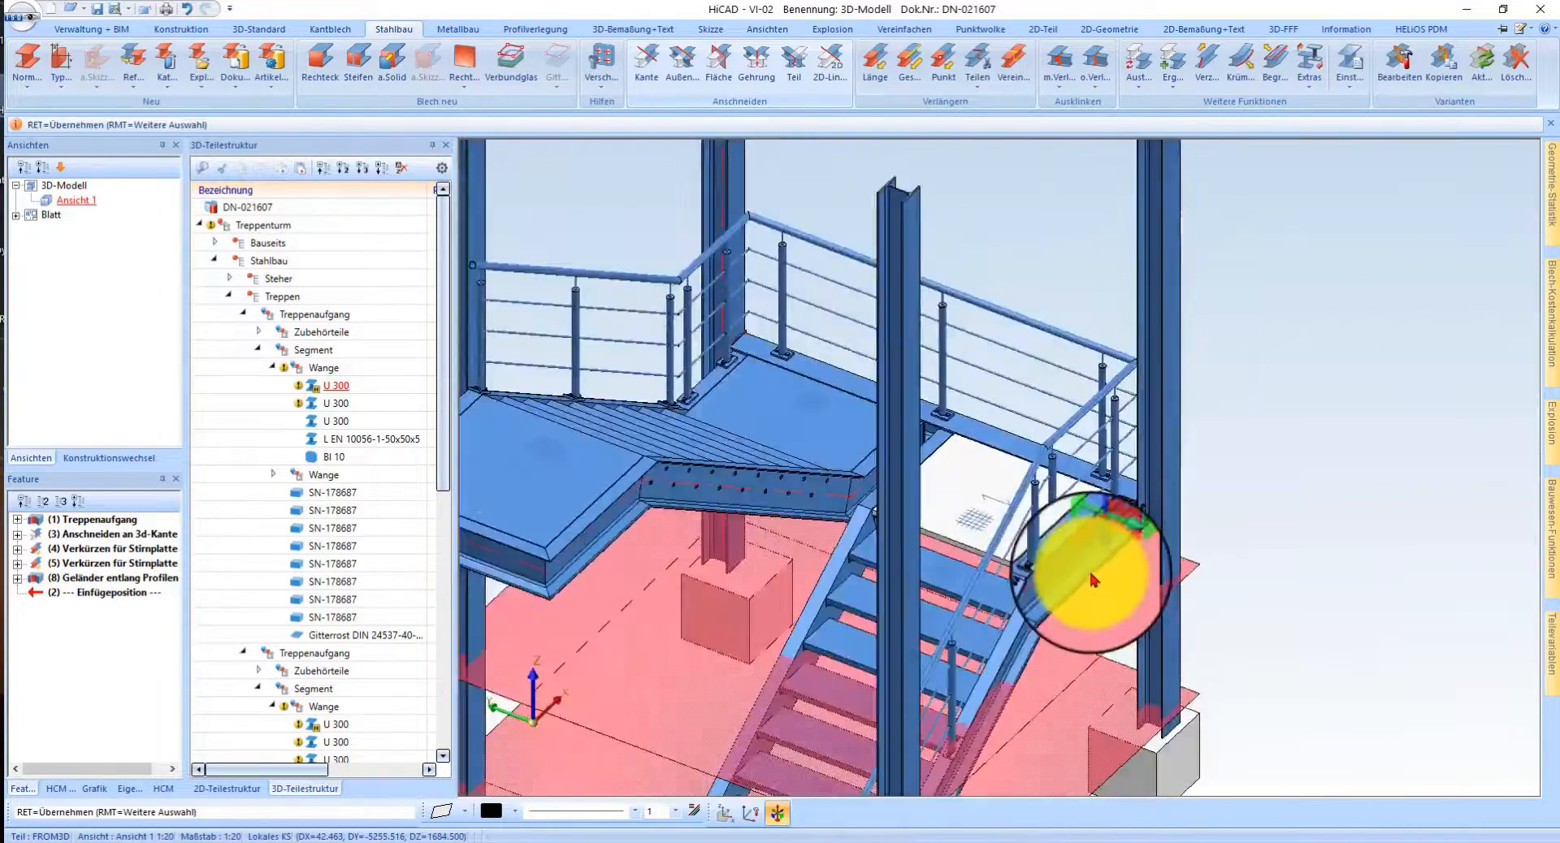
middle_click_drag(1090, 579, 1048, 580)
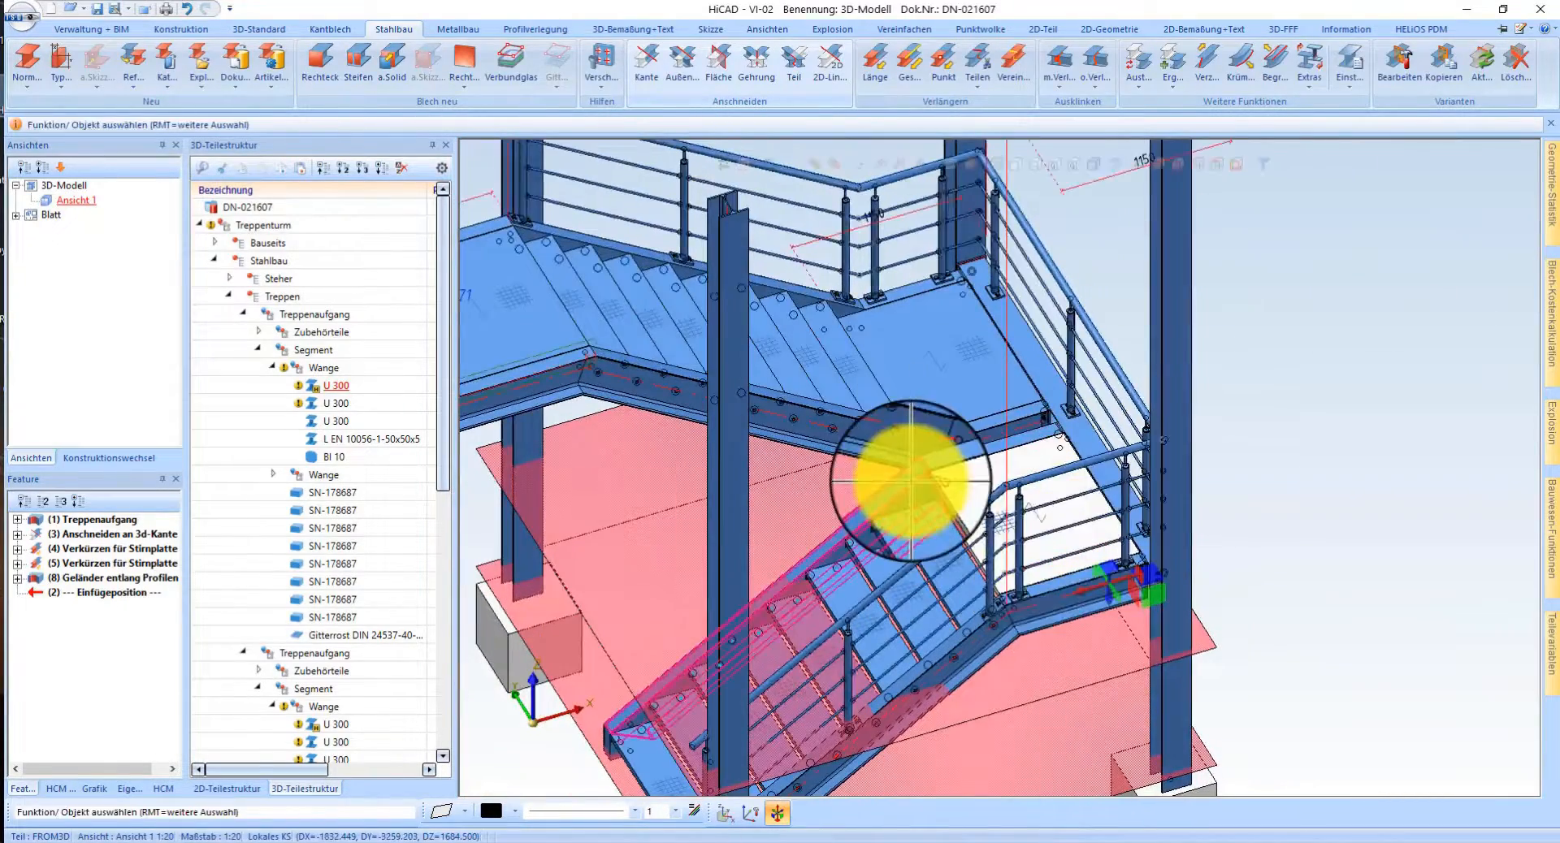
scroll(991, 492, "up", 3)
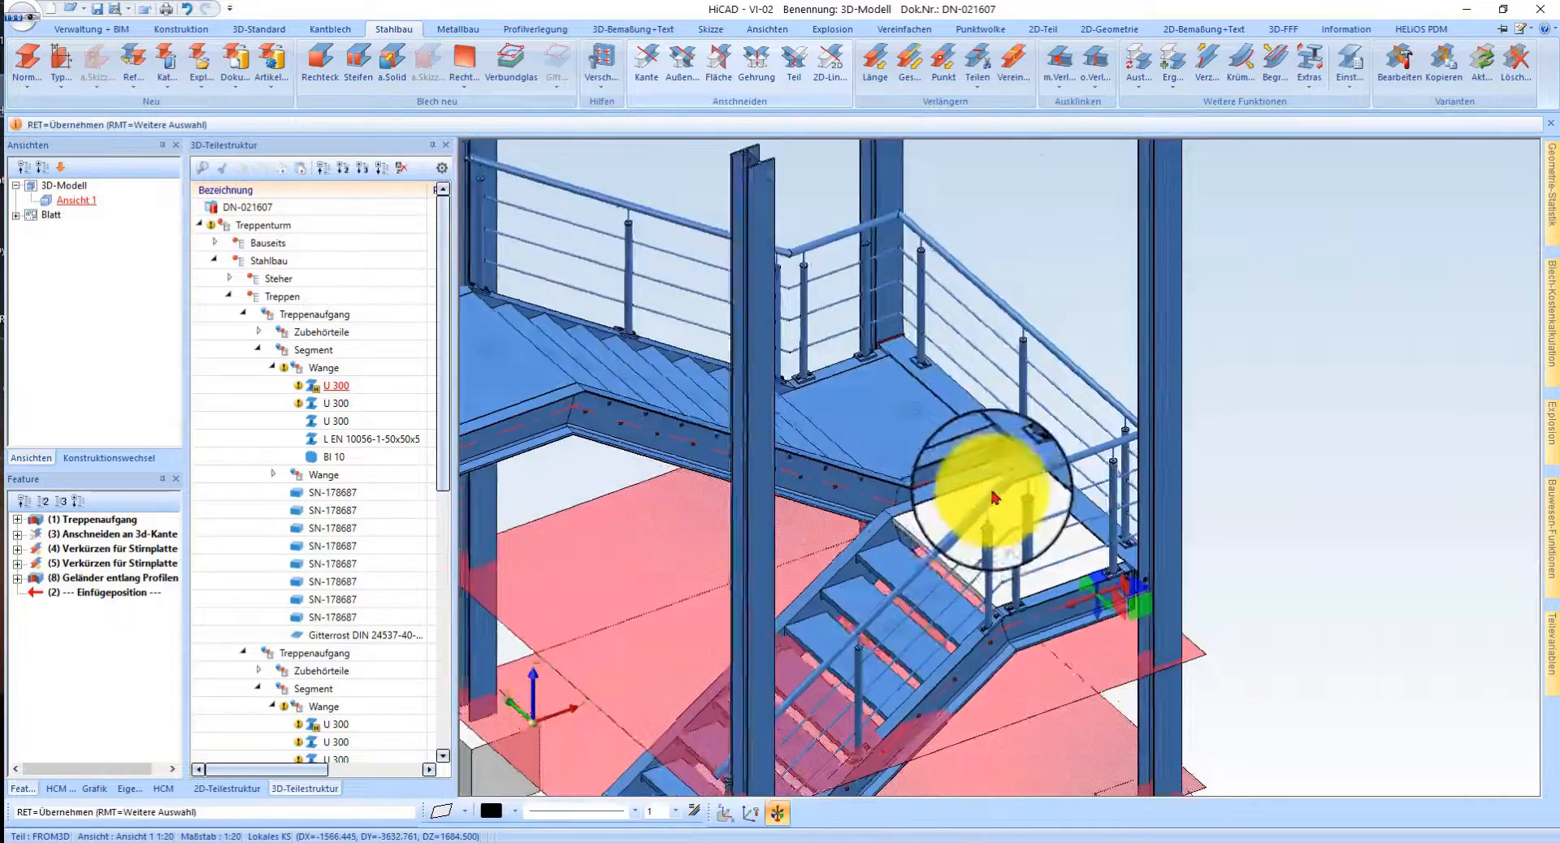
scroll(993, 498, "down", 5)
scroll(1007, 471, "up", 3)
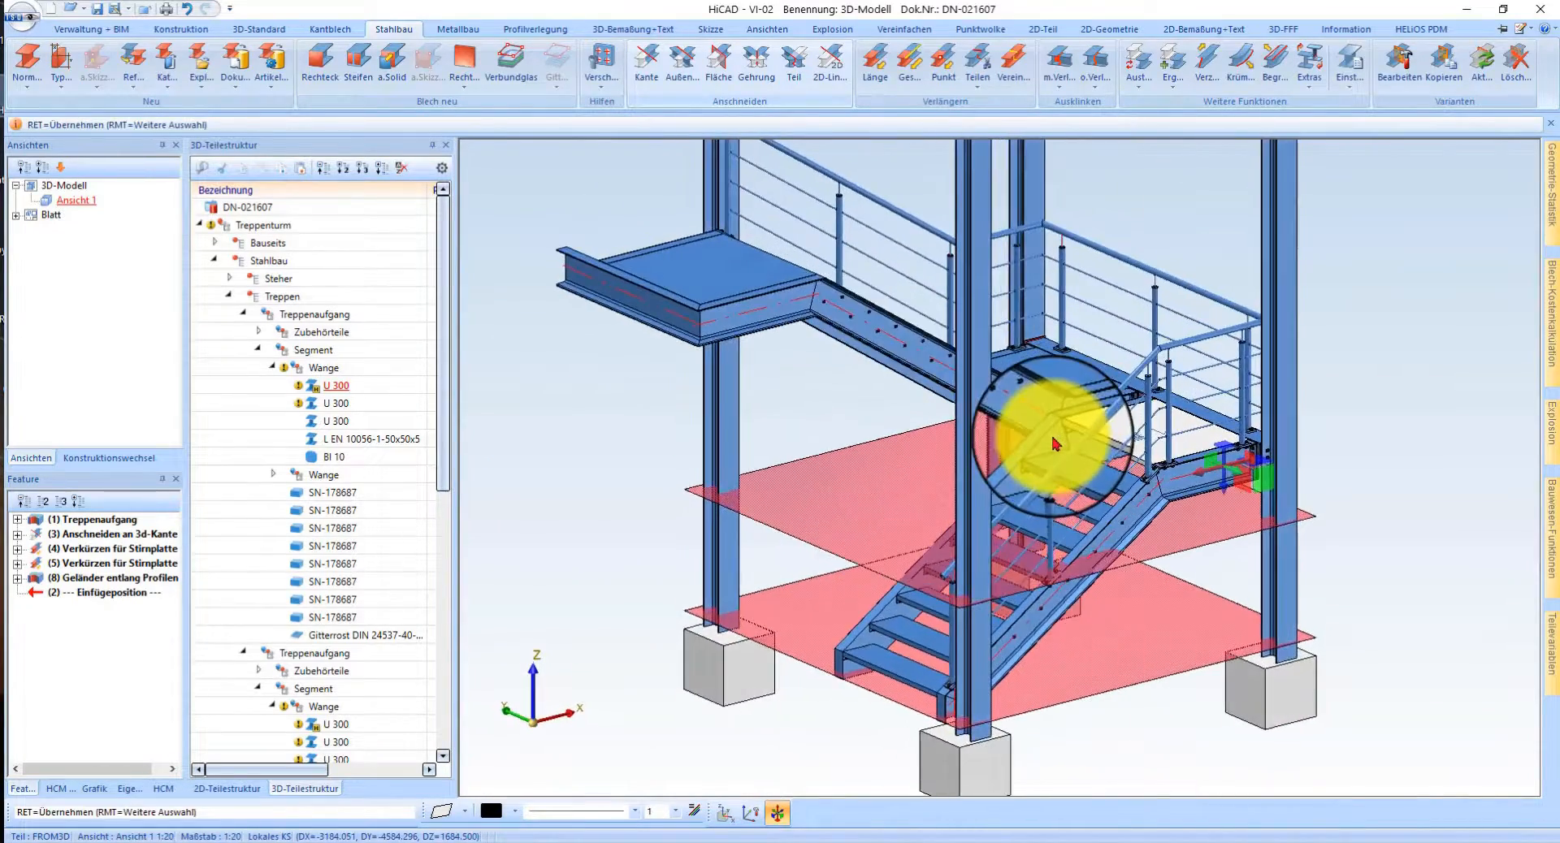
scroll(985, 647, "up", 4)
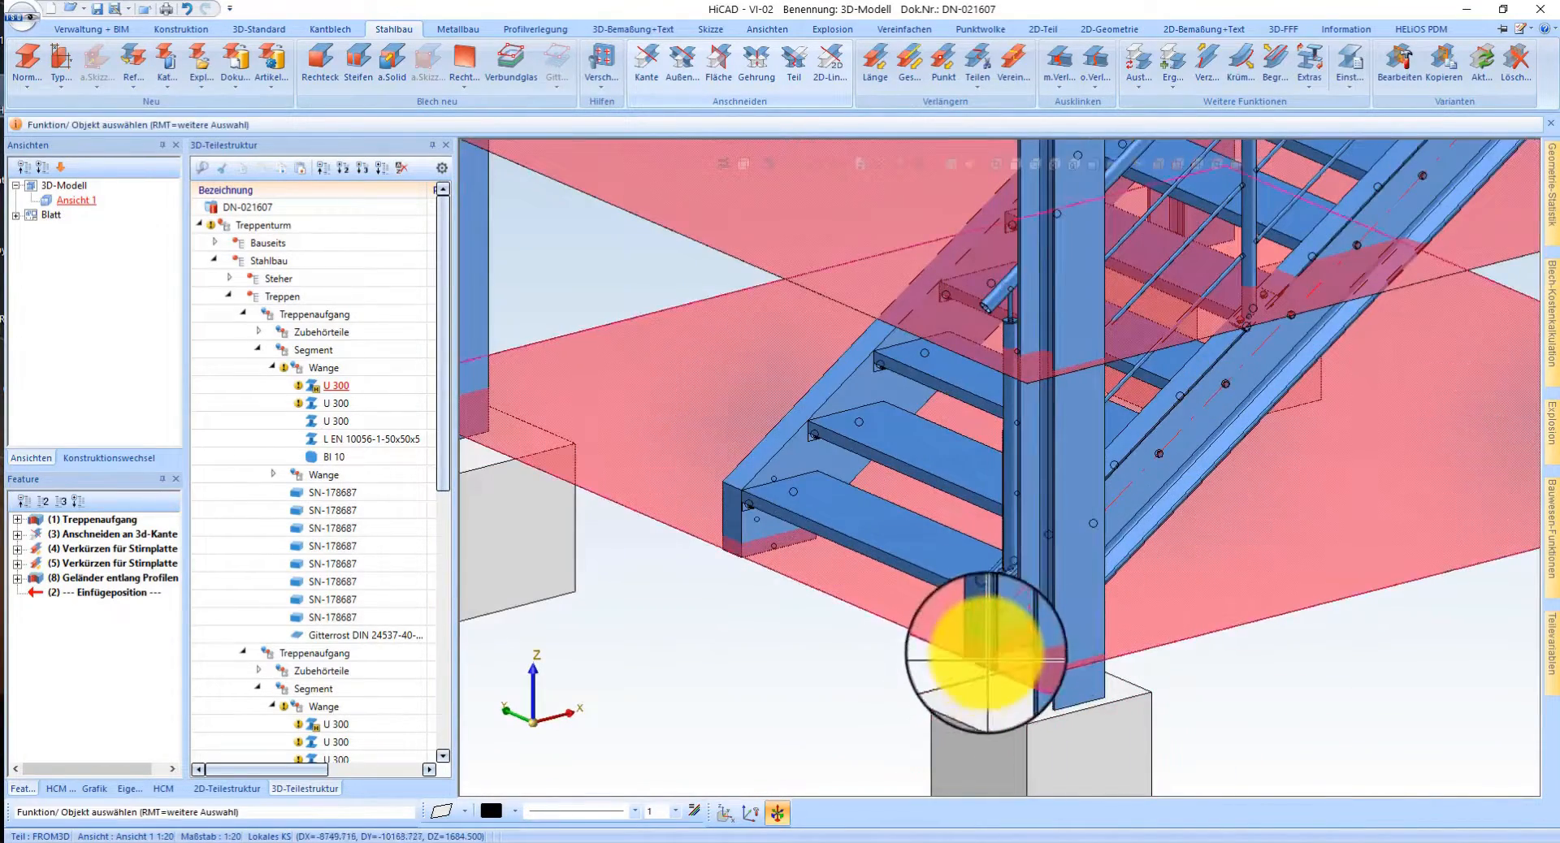
scroll(989, 657, "down", 3)
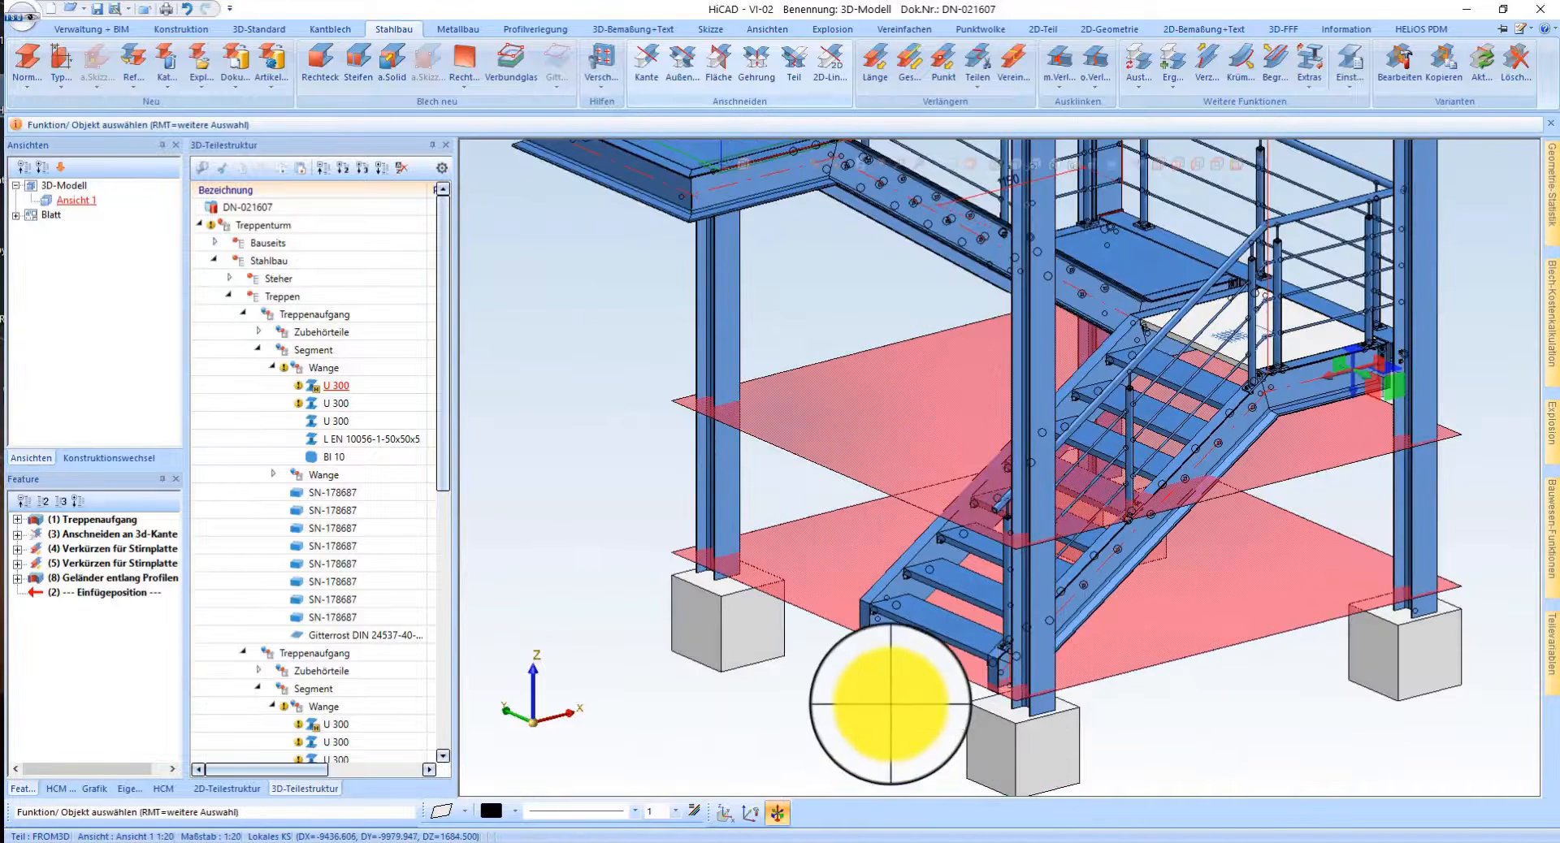
scroll(886, 723, "down", 5)
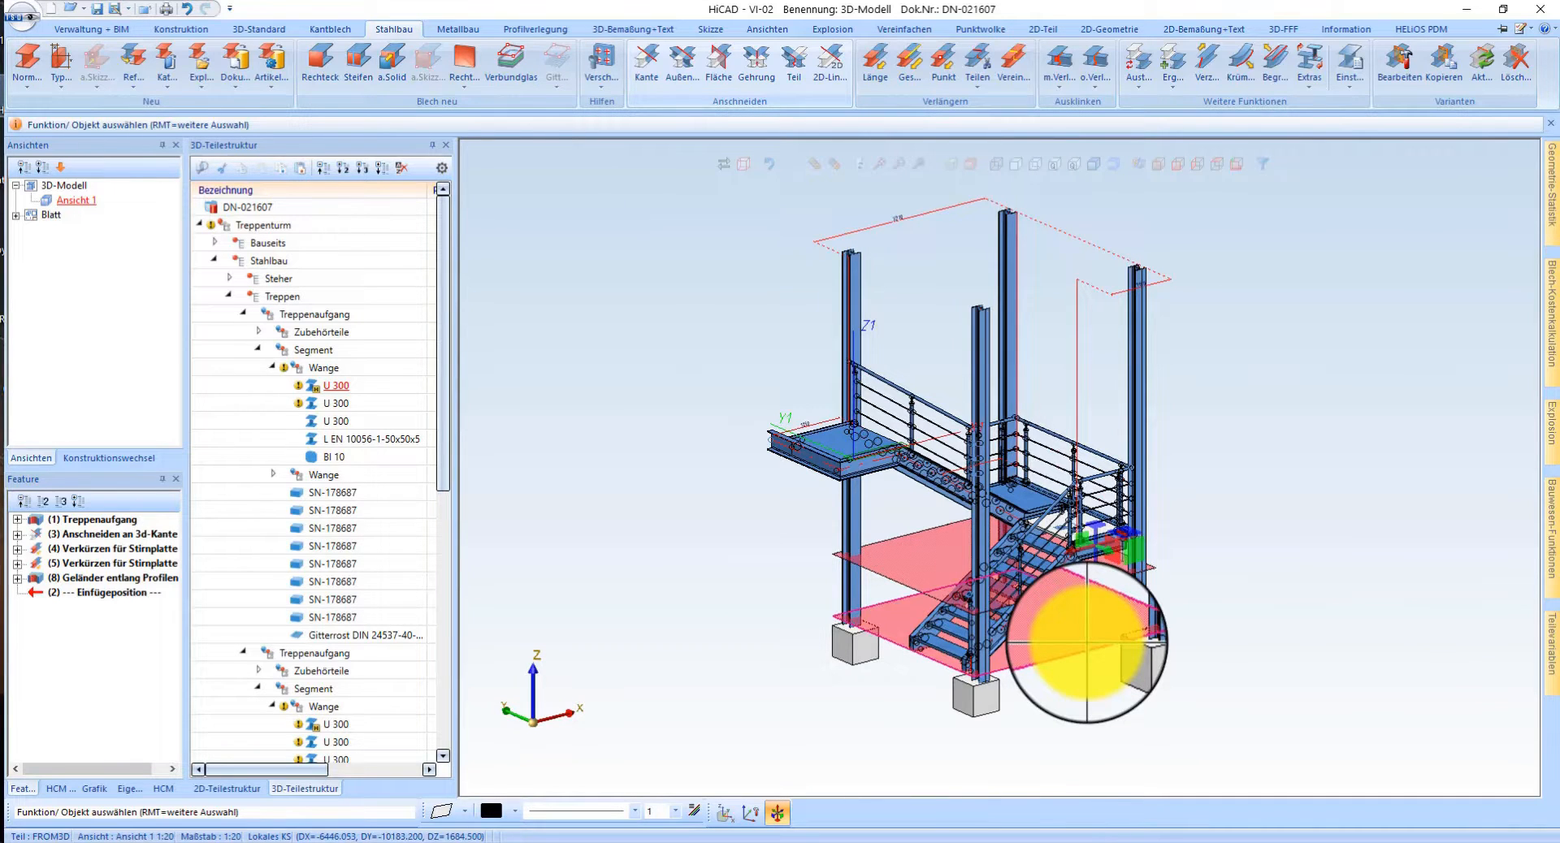
scroll(948, 721, "up", 6)
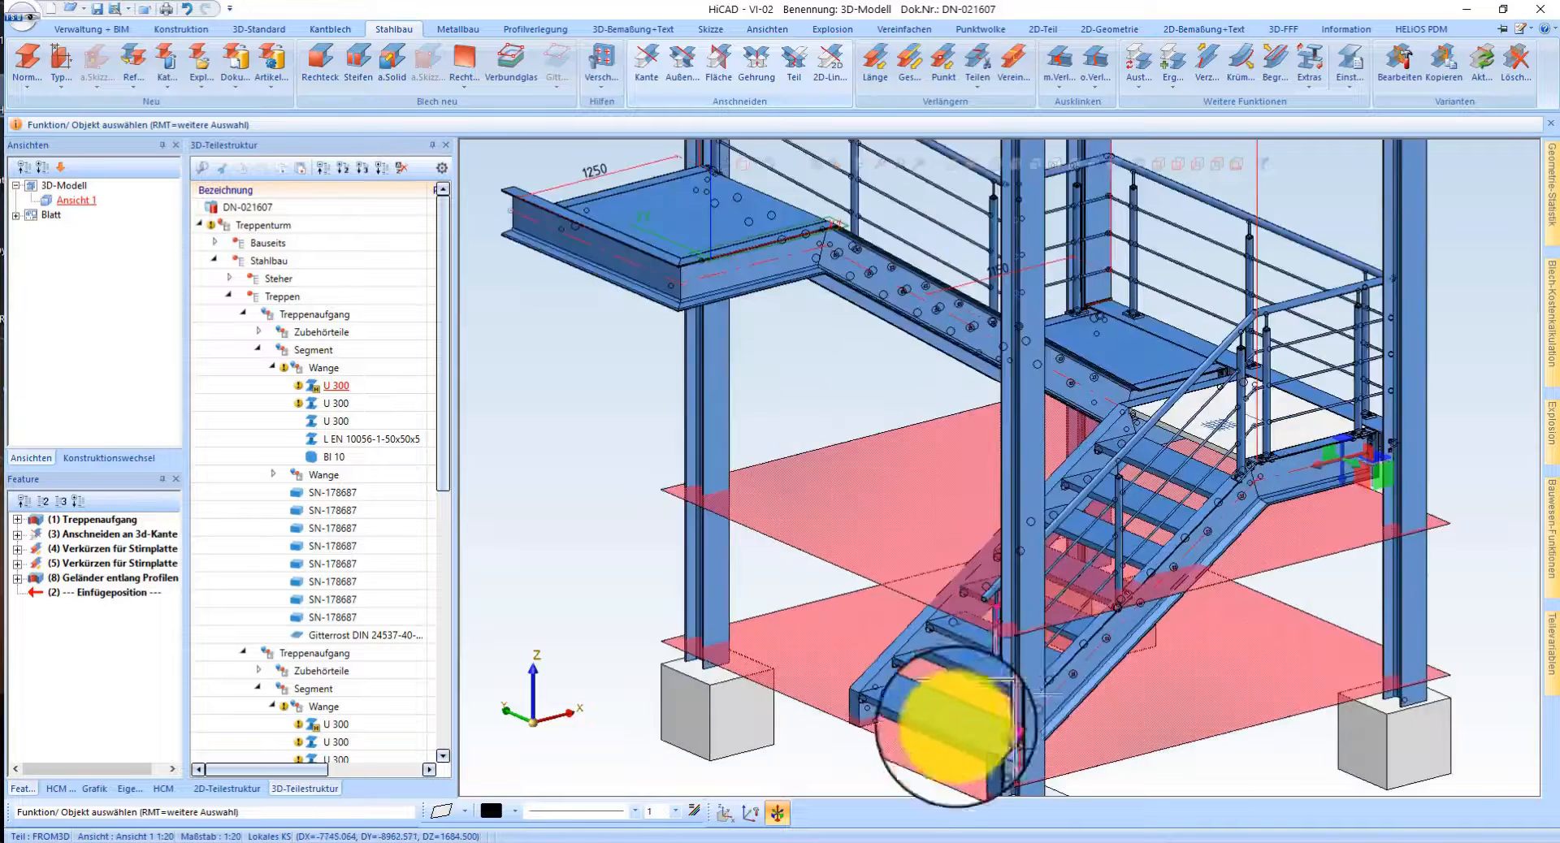